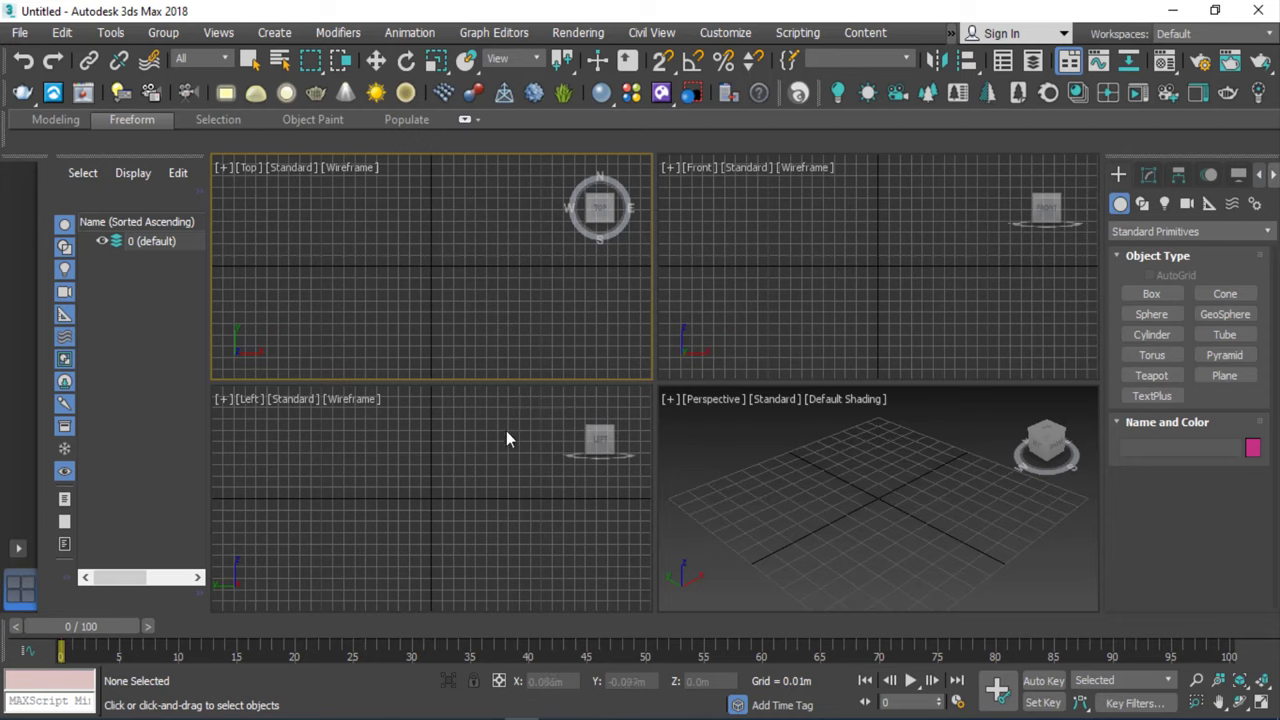
# Bring AutoCAD 2014 to the front to show the Typical Plan.dwg floor plan.
pyautogui.click(470, 712)
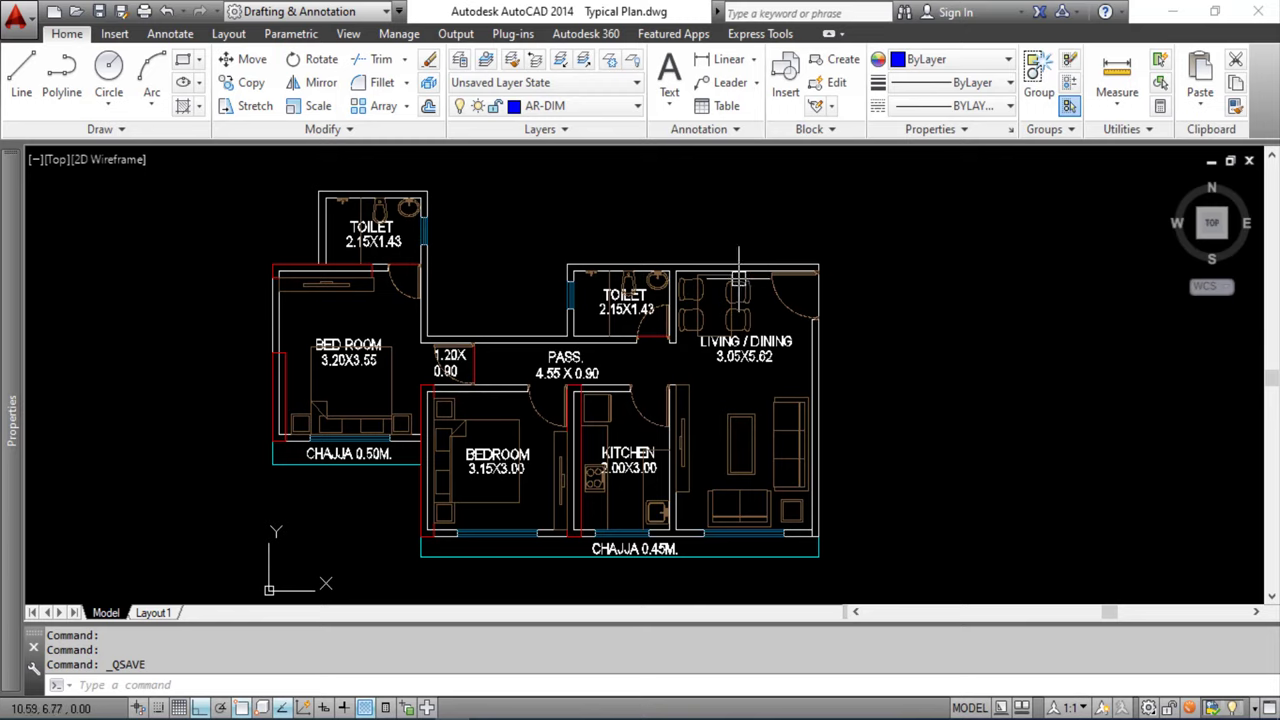
# Zoom in and out around the Typical Plan rooms in AutoCAD to review the layout.
pyautogui.scroll(2, 793, 500)
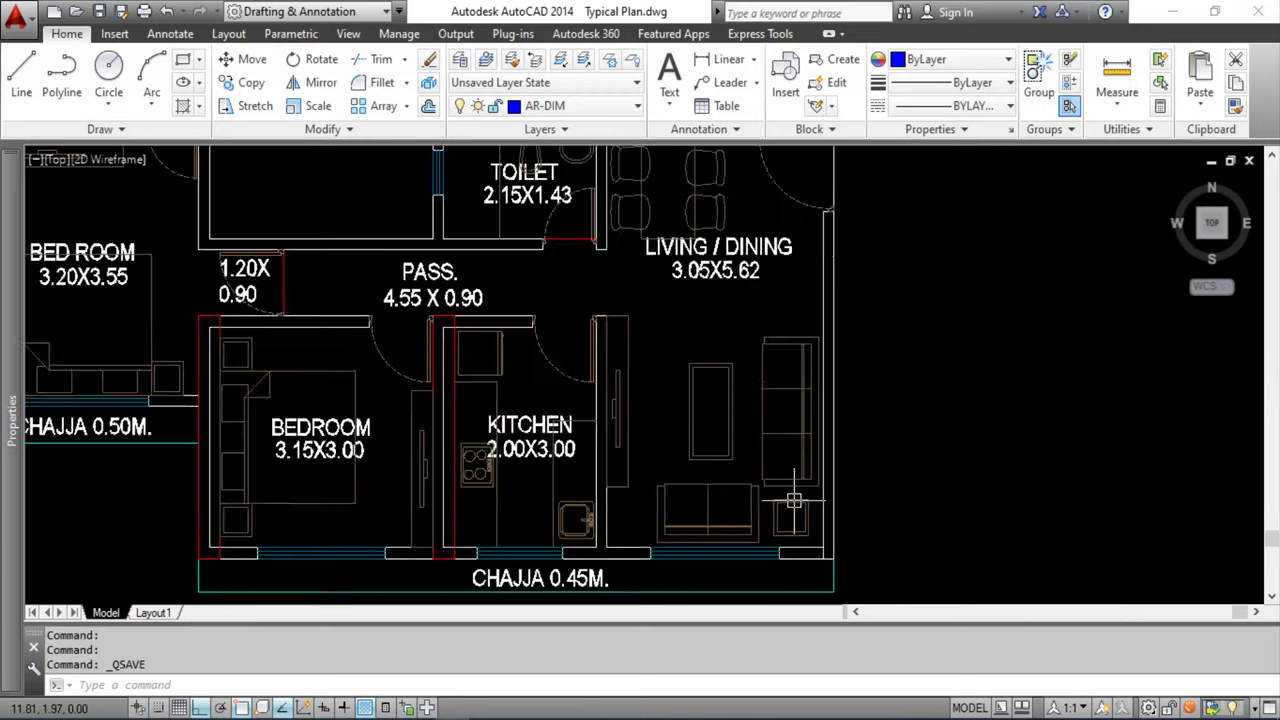
pyautogui.scroll(2, 793, 500)
pyautogui.scroll(-5, 610, 320)
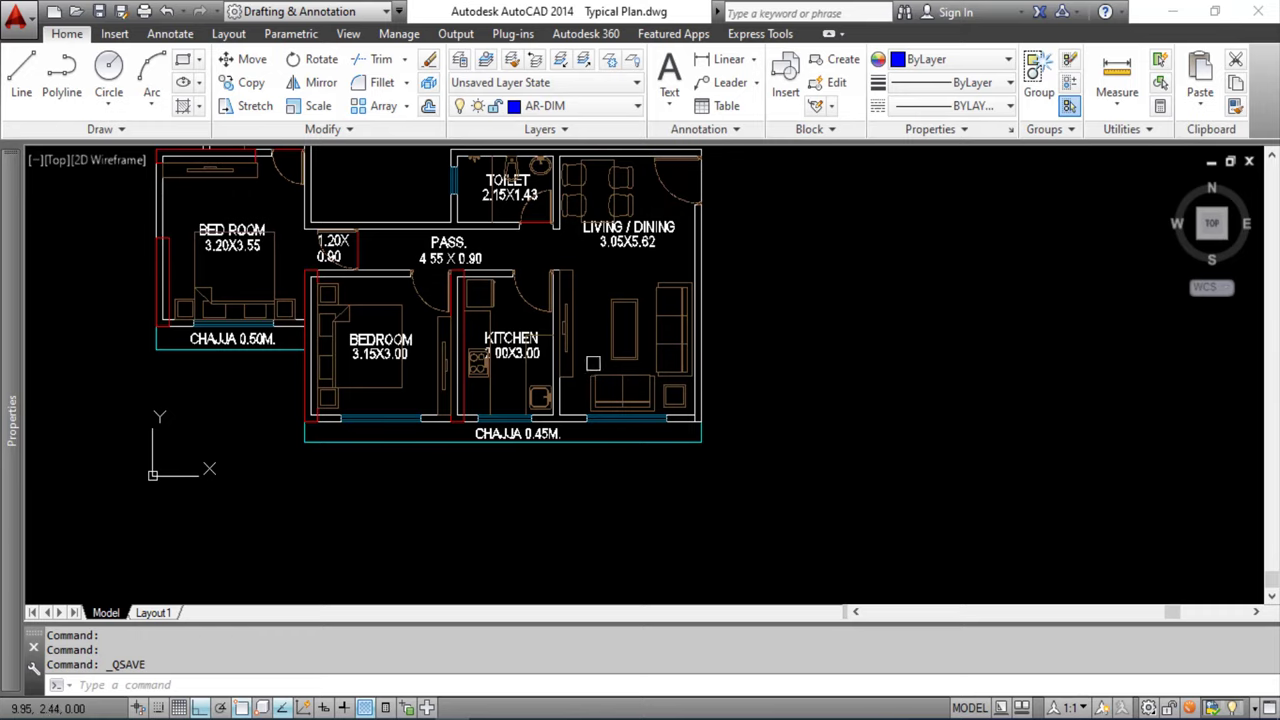
pyautogui.scroll(-2, 560, 425)
pyautogui.scroll(2, 744, 328)
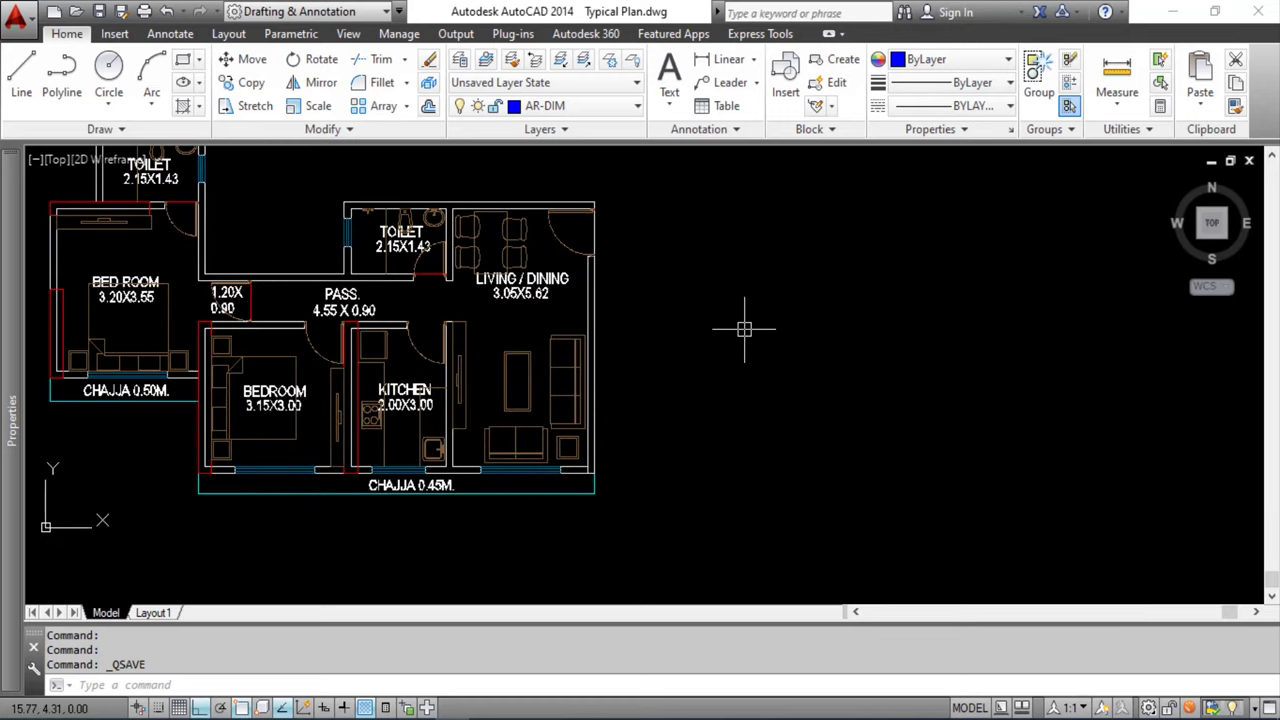
pyautogui.scroll(2, 445, 371)
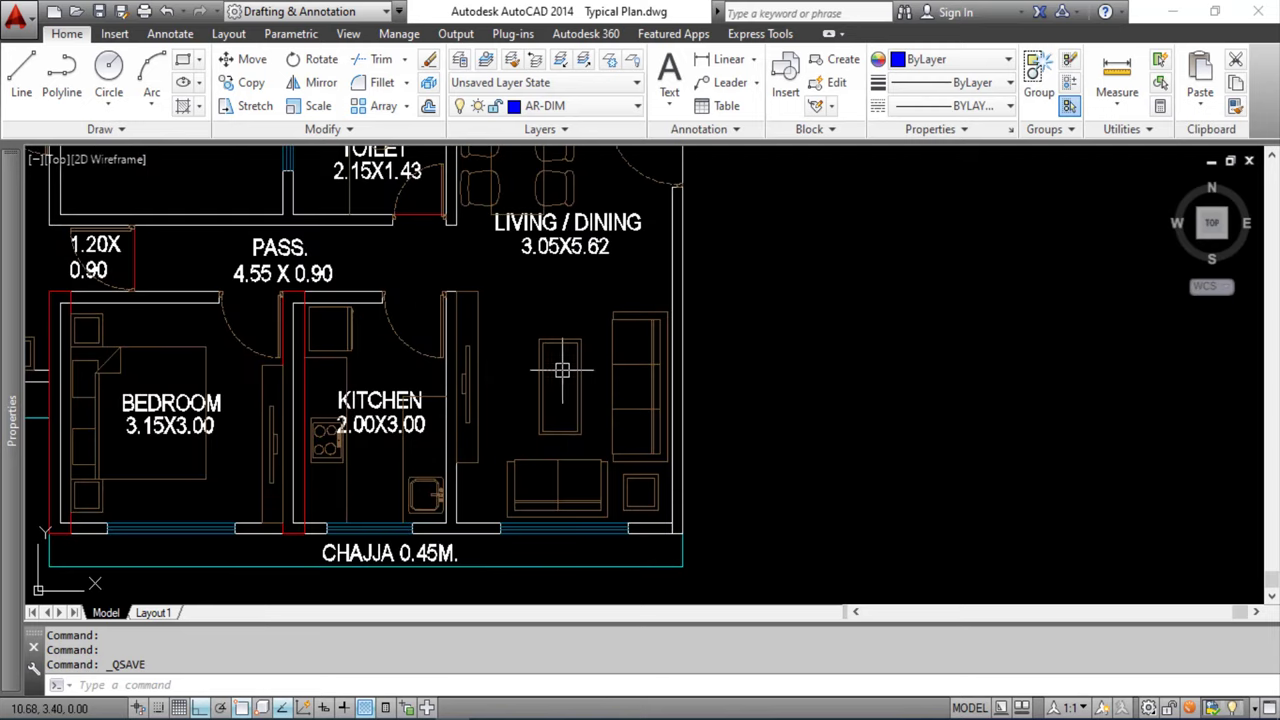
pyautogui.scroll(-2, 557, 310)
pyautogui.scroll(4, 582, 391)
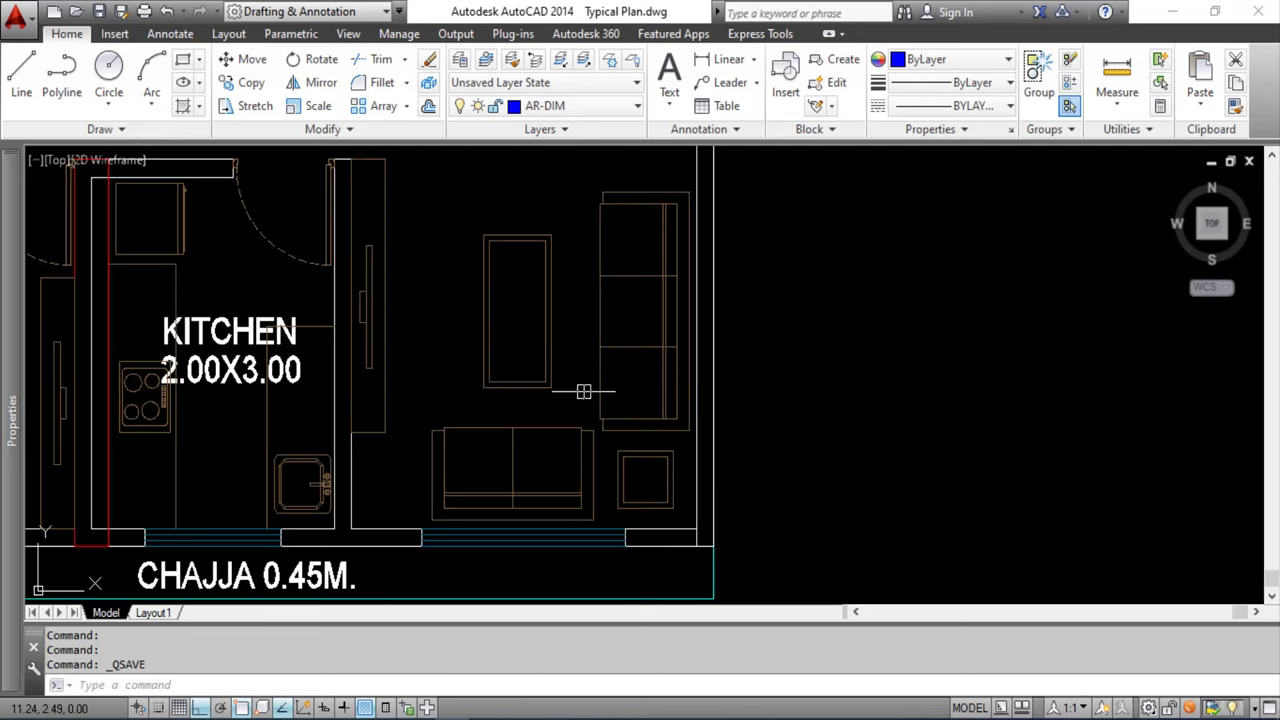
pyautogui.scroll(-2, 645, 400)
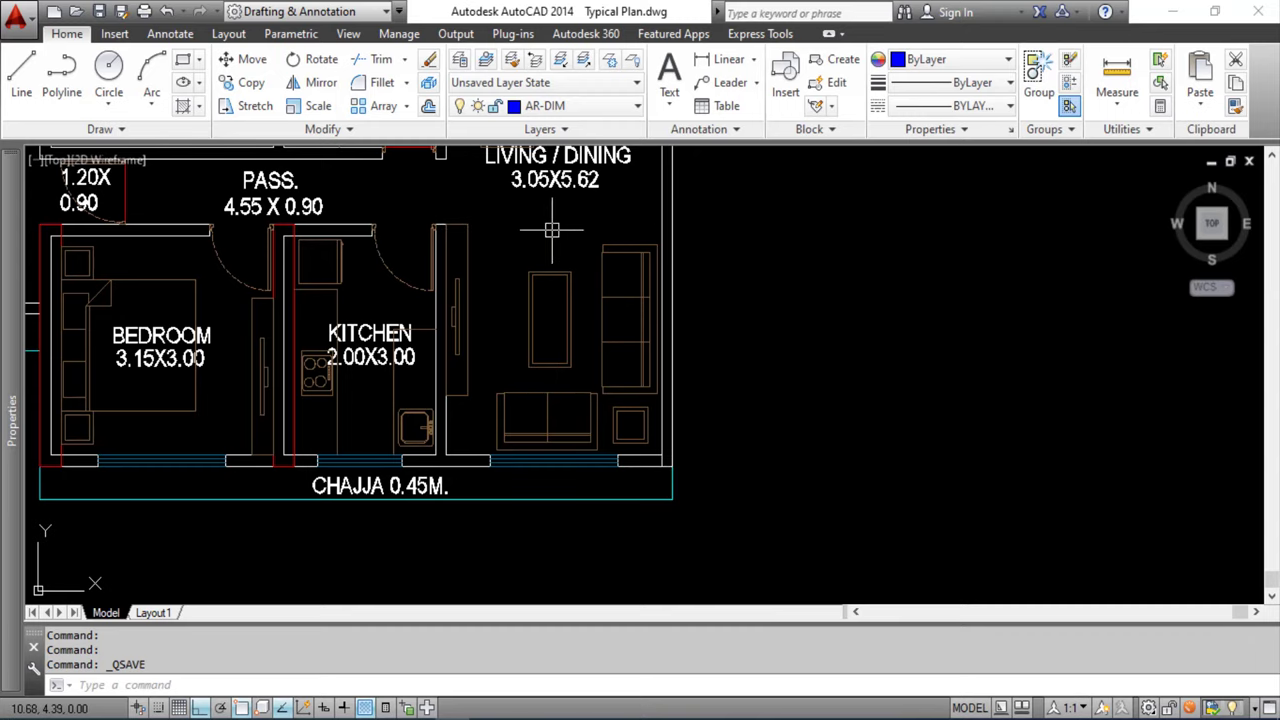
pyautogui.scroll(-3, 584, 450)
pyautogui.scroll(3, 552, 330)
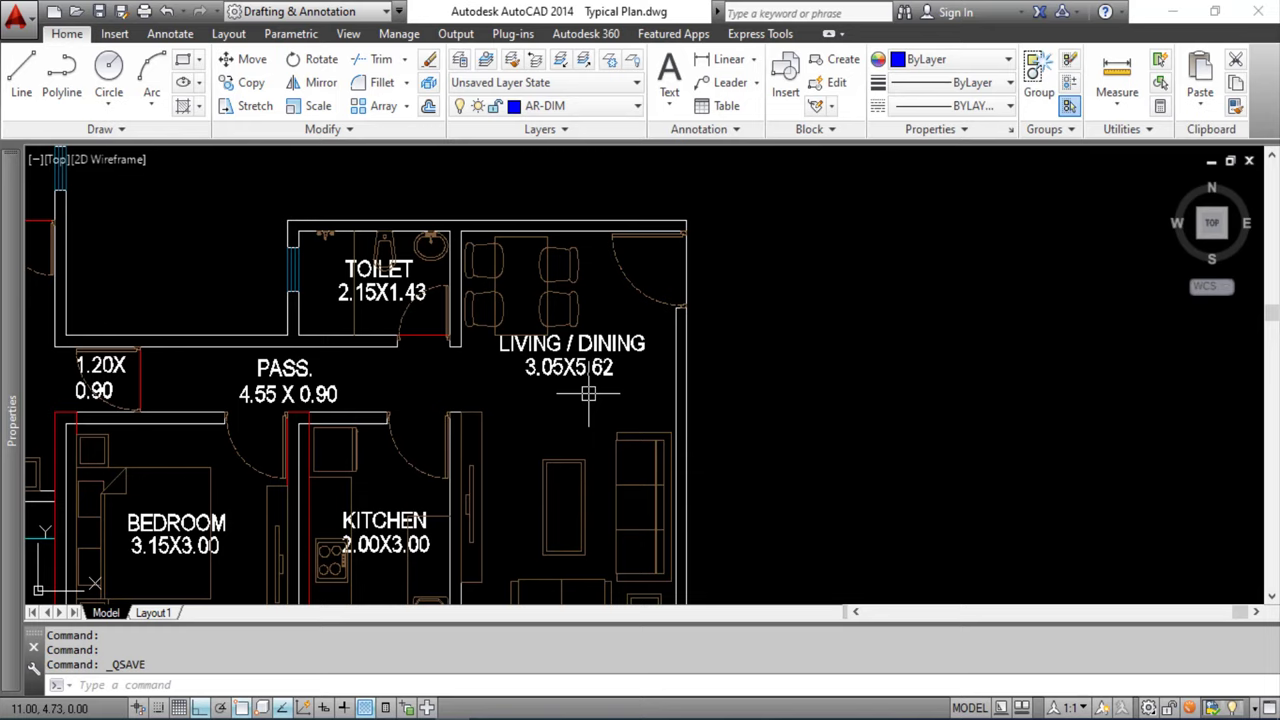
pyautogui.scroll(-2, 625, 285)
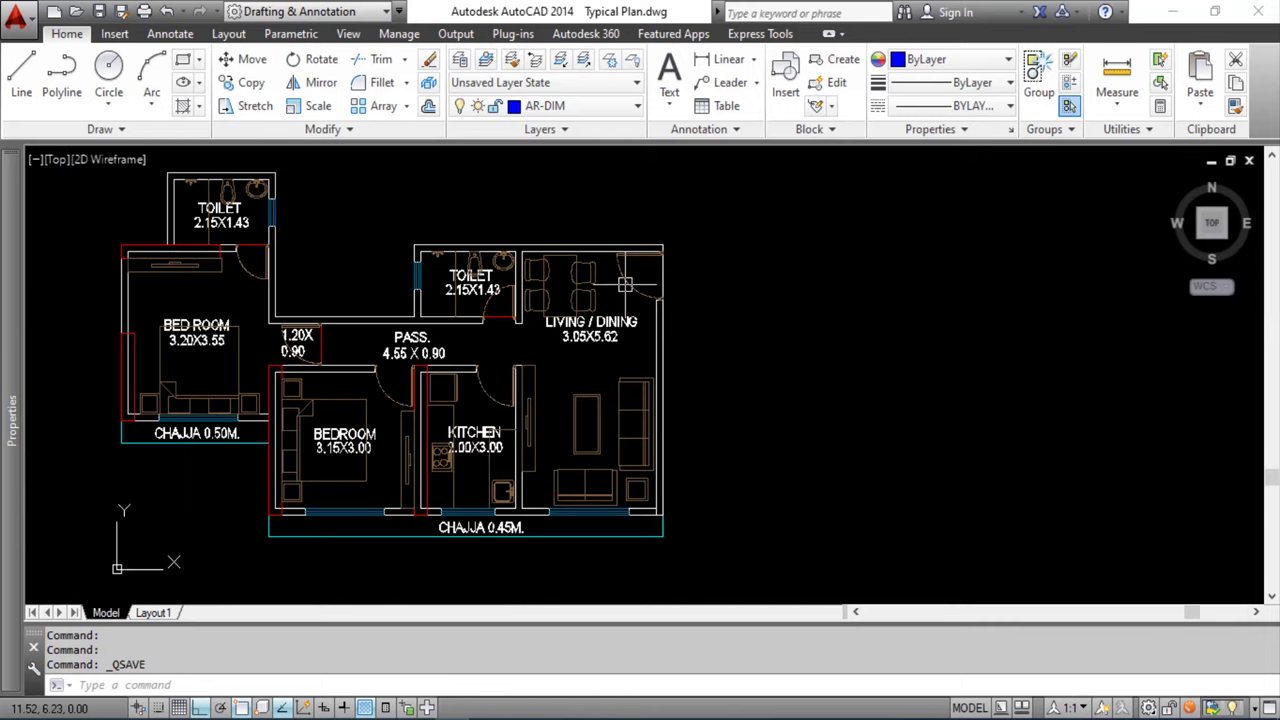
pyautogui.scroll(2, 620, 497)
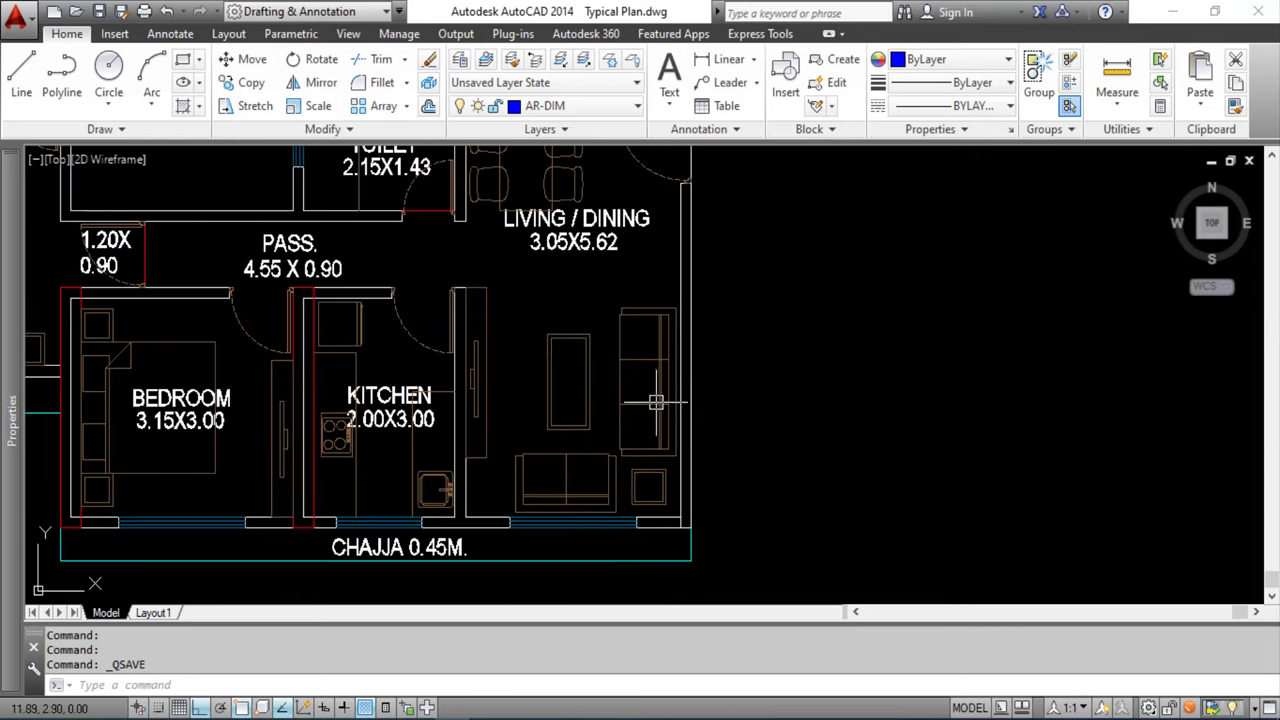
pyautogui.scroll(-2, 682, 421)
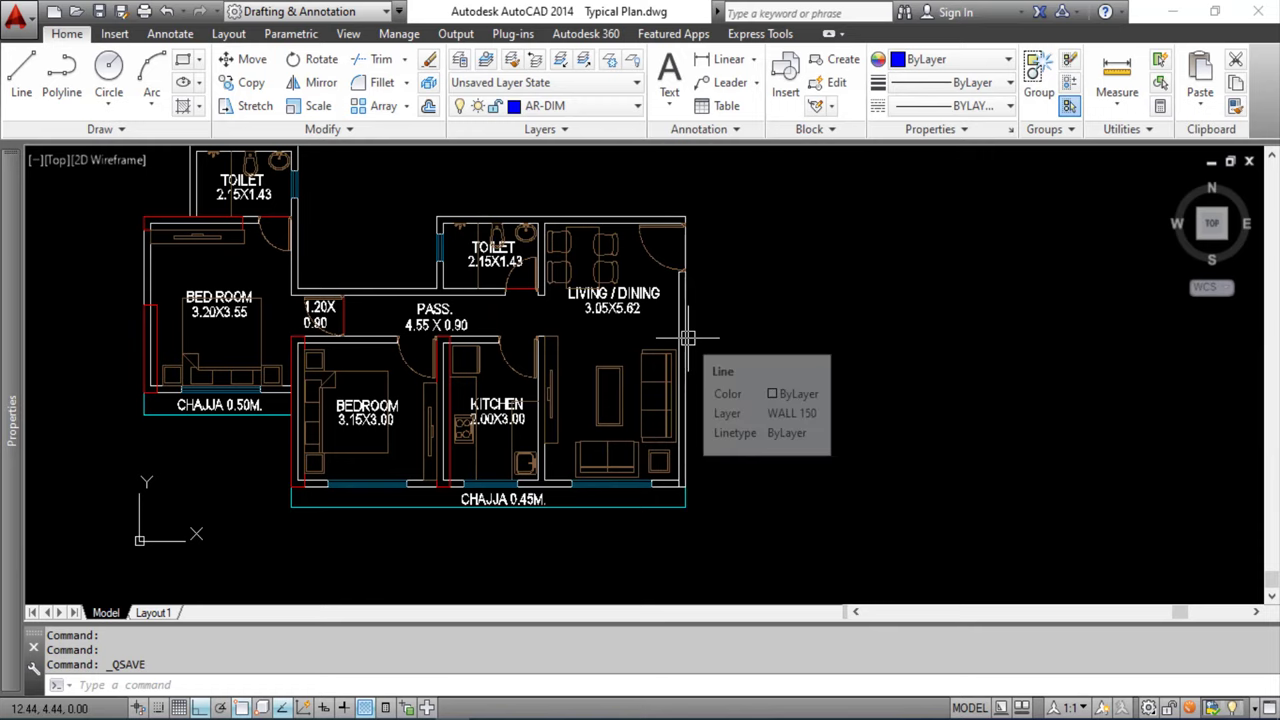
pyautogui.scroll(1, 686, 310)
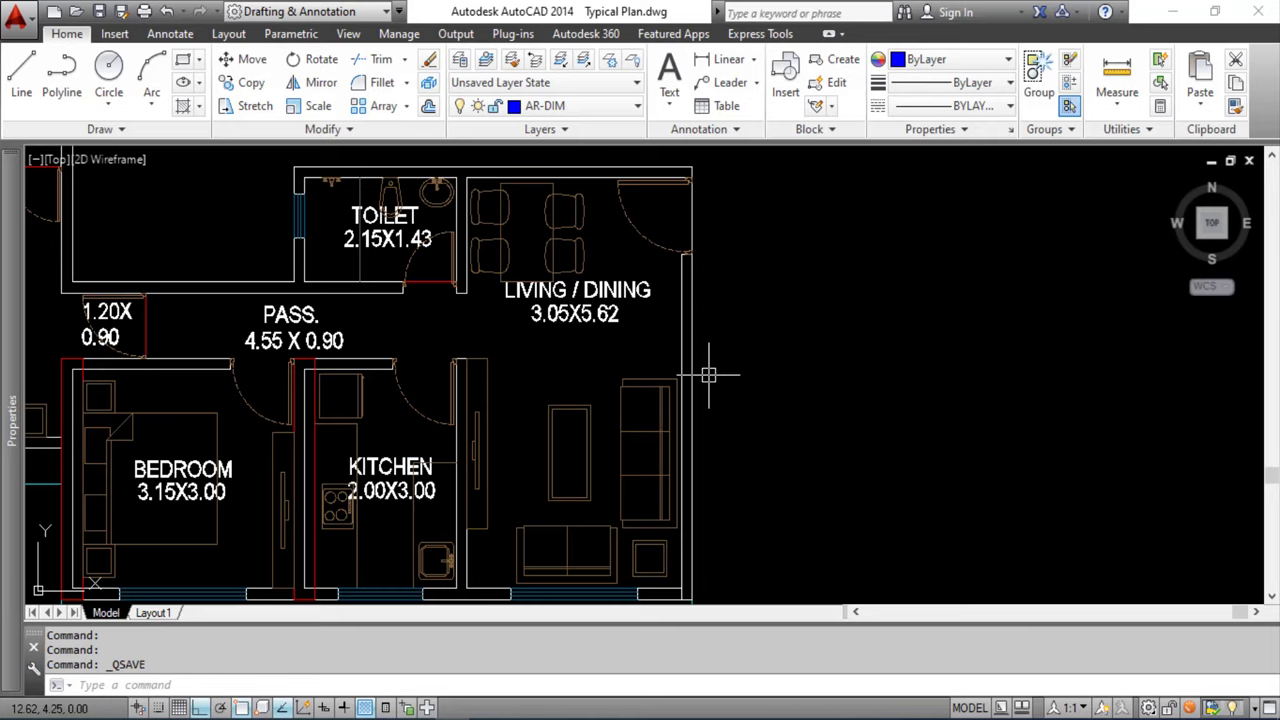
pyautogui.scroll(-2, 672, 290)
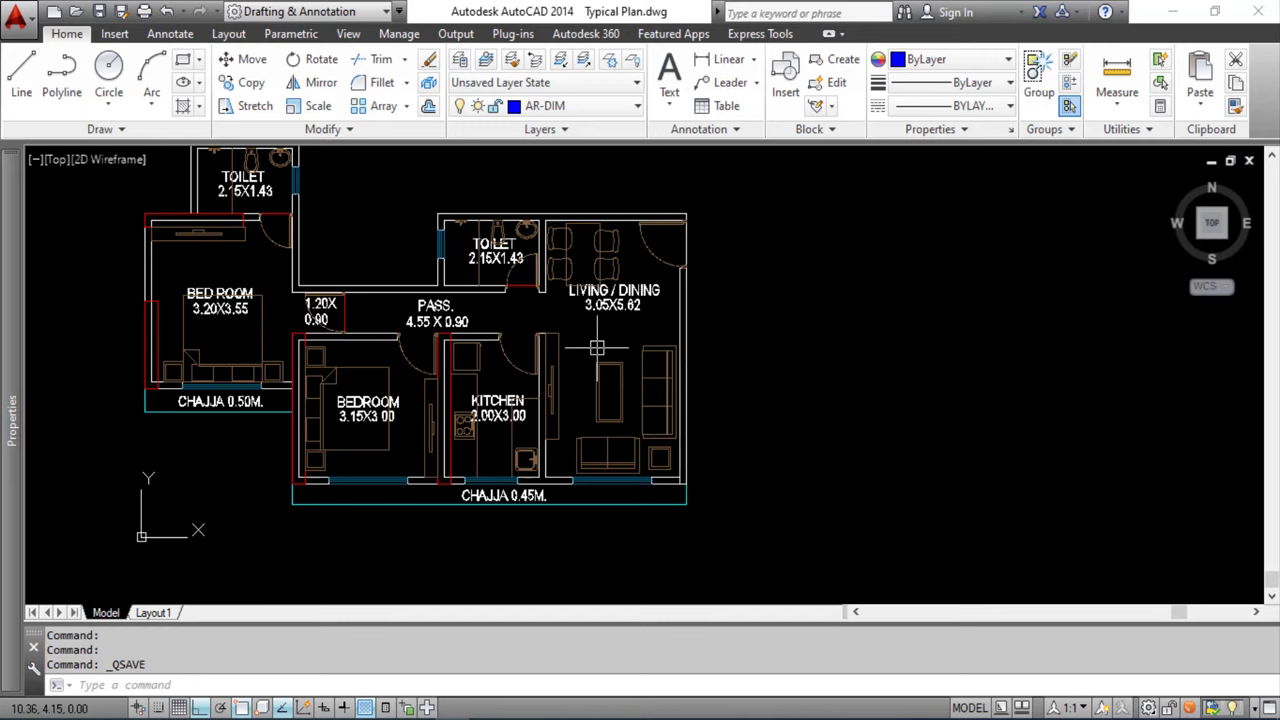
pyautogui.scroll(2, 592, 462)
pyautogui.scroll(-4, 669, 451)
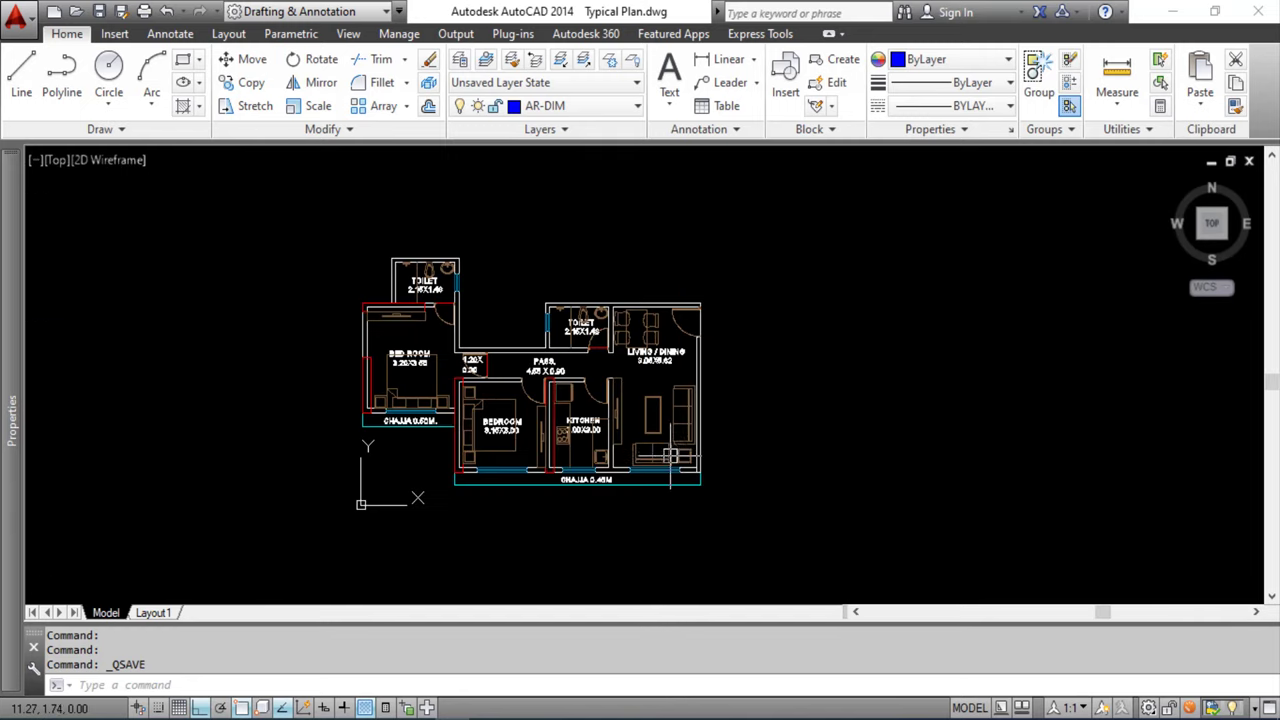
pyautogui.scroll(2, 565, 307)
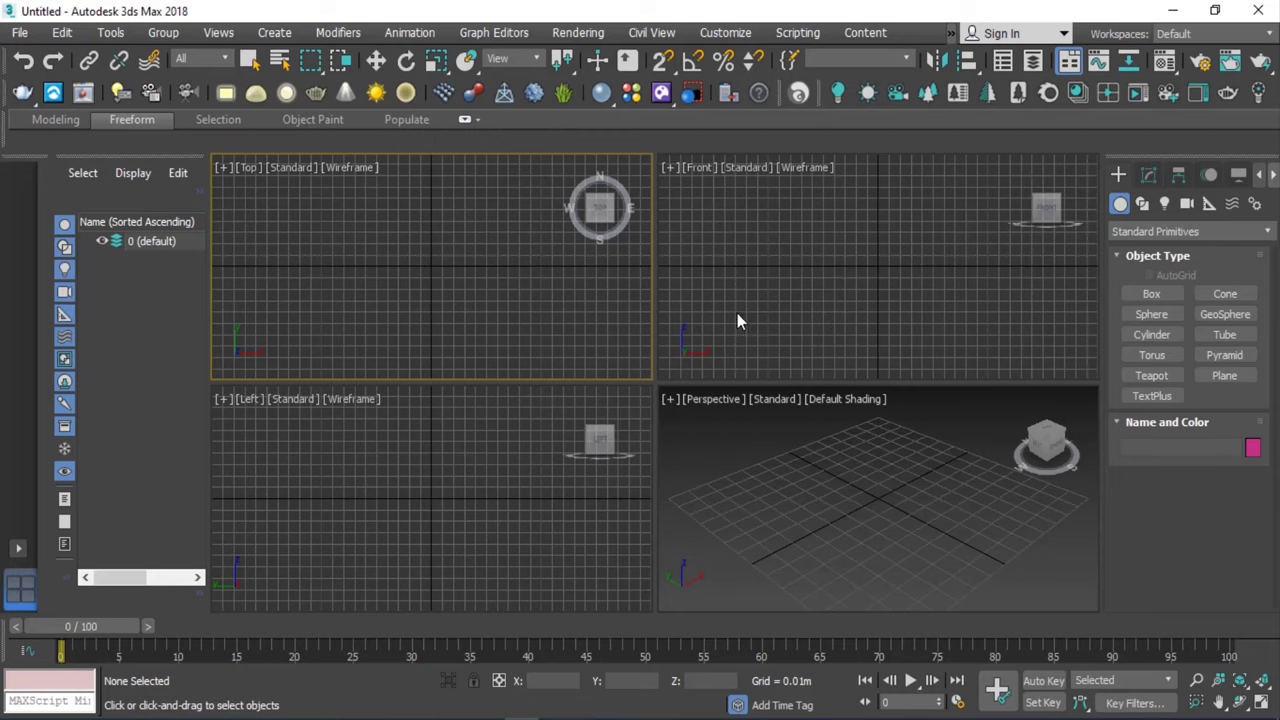
# Maximize the Top viewport and choose Downloads\Typical Plan.dwg for import.
pyautogui.hotkey('alt', 'w')
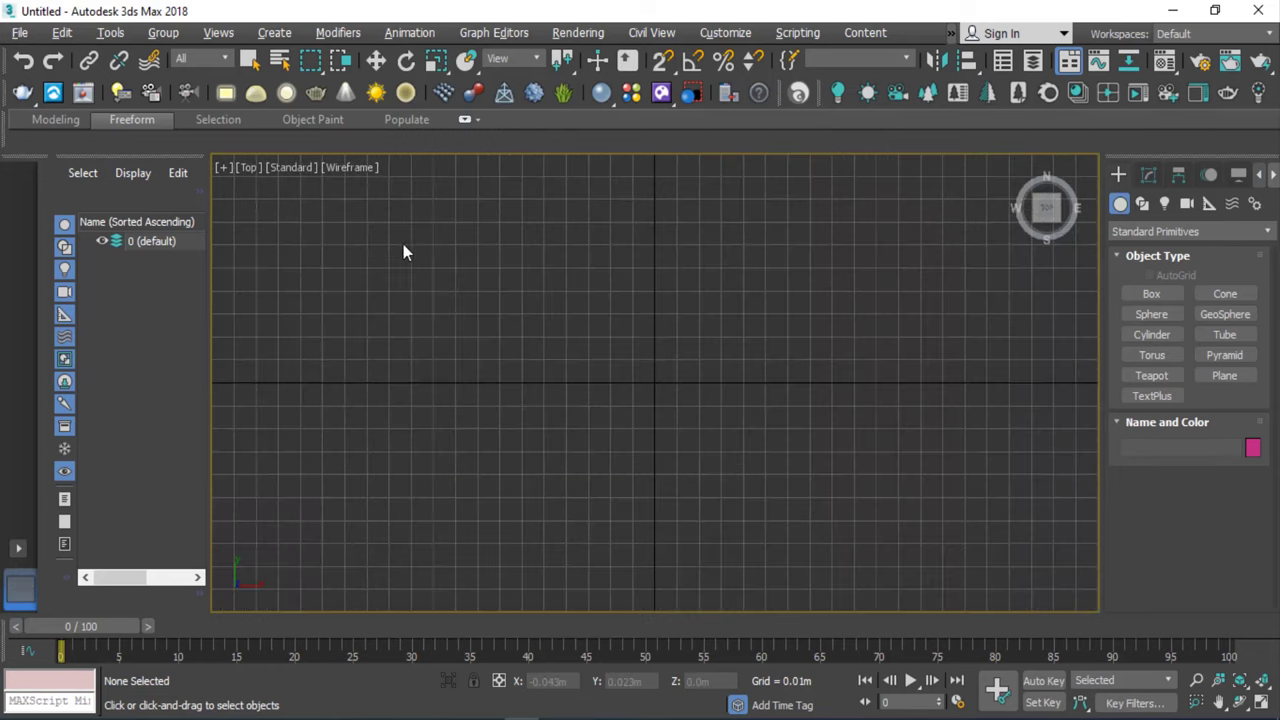
pyautogui.click(21, 34)
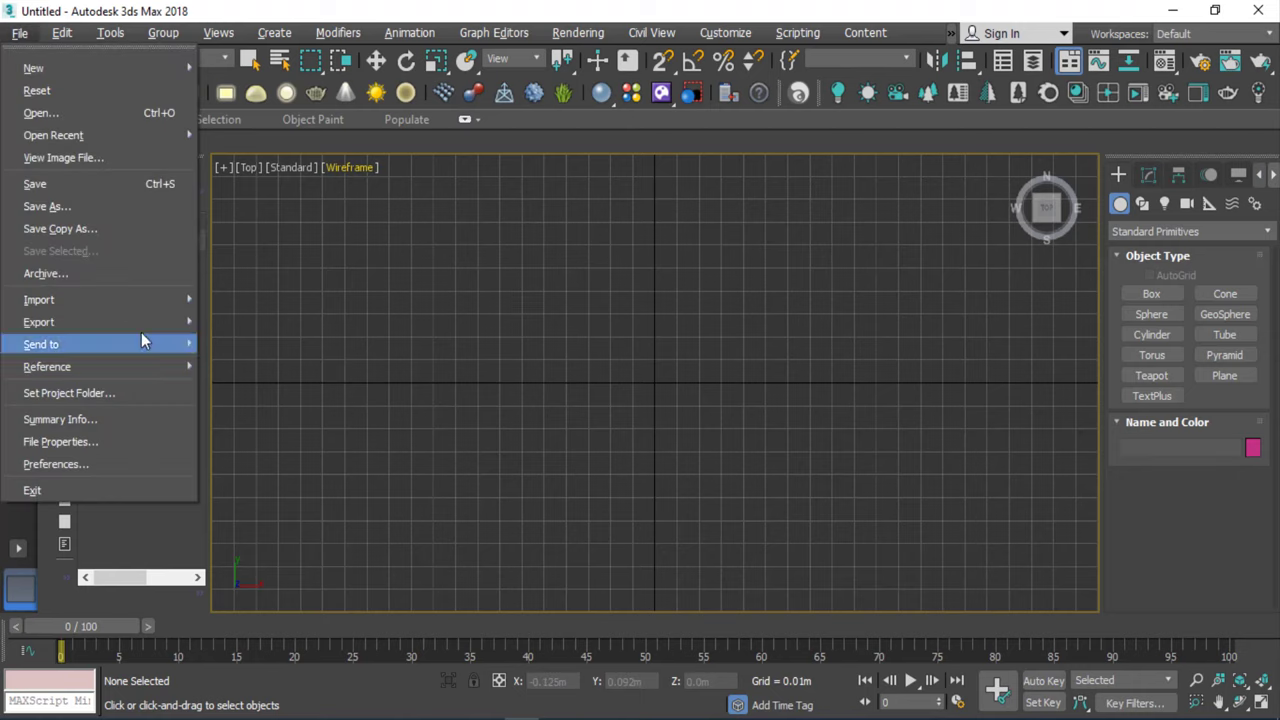
pyautogui.moveTo(80, 300)
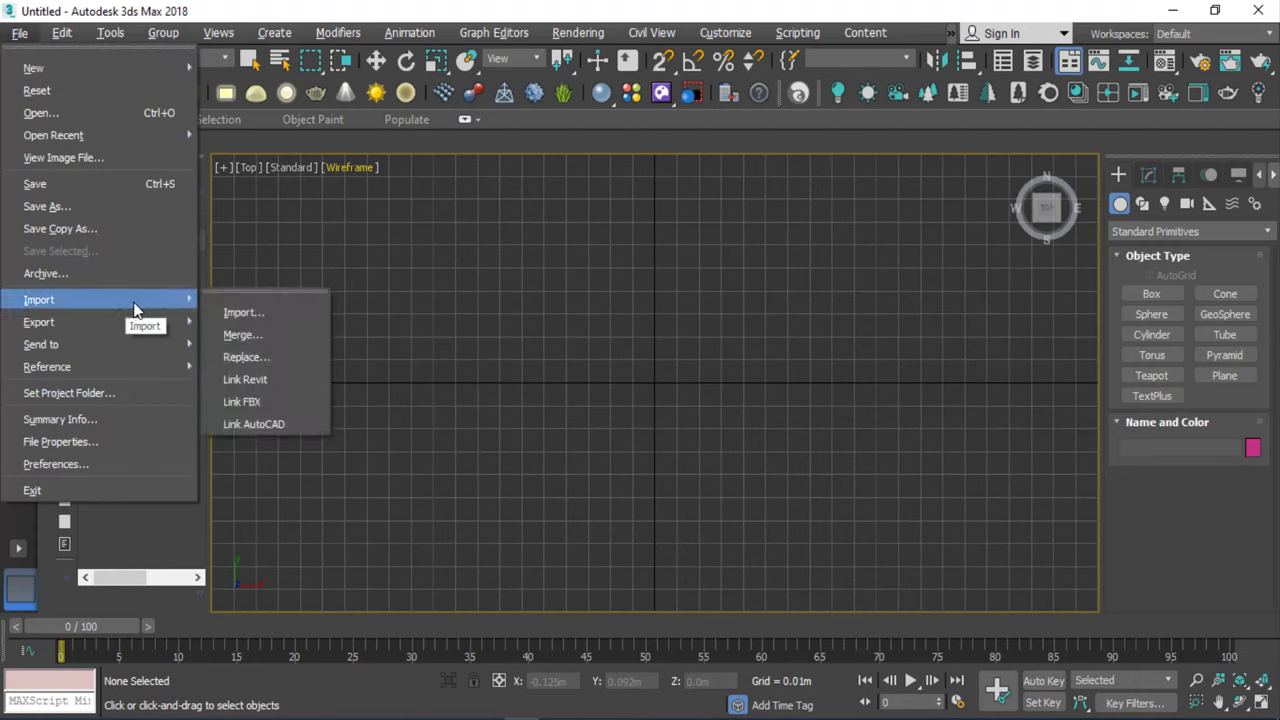
pyautogui.click(248, 314)
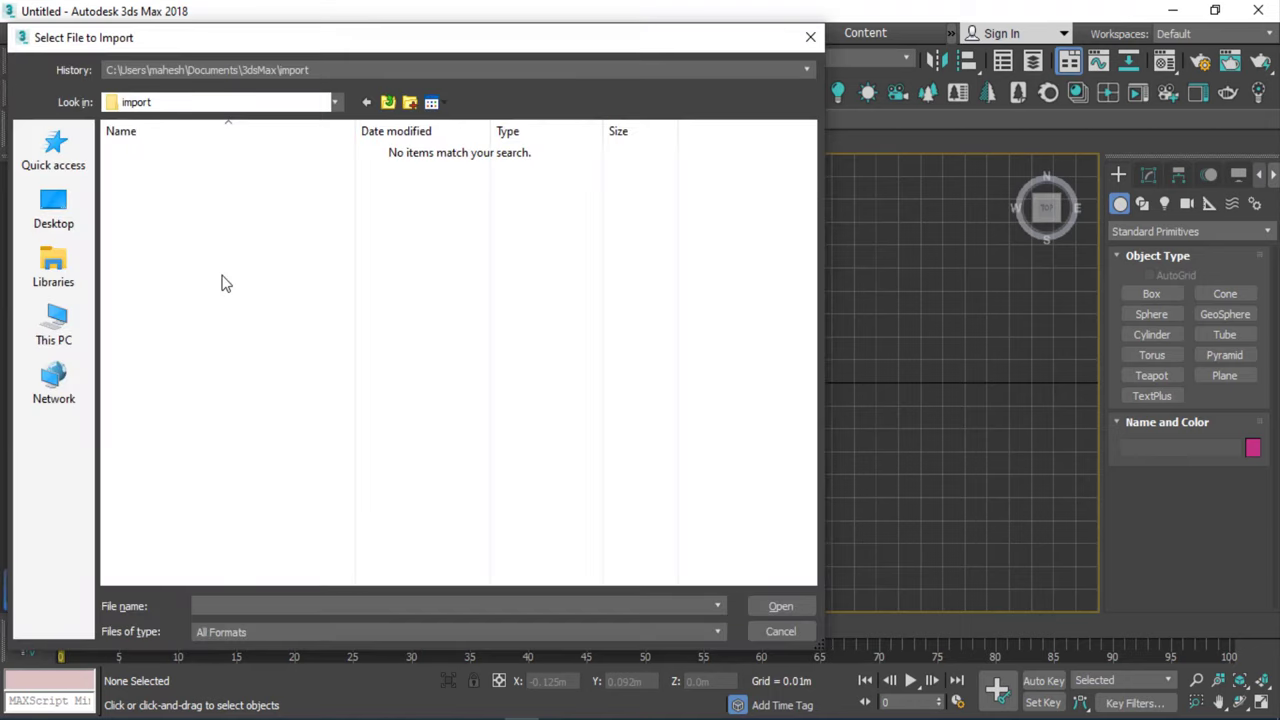
pyautogui.click(205, 104)
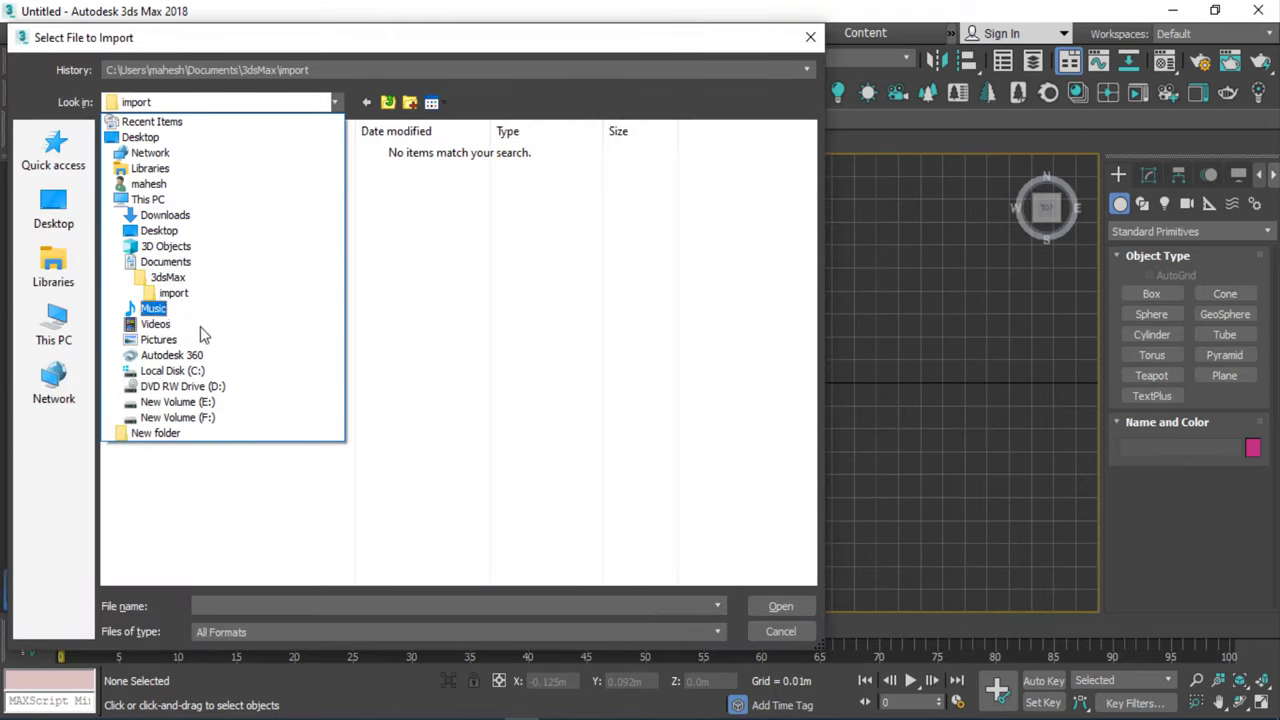
pyautogui.click(175, 220)
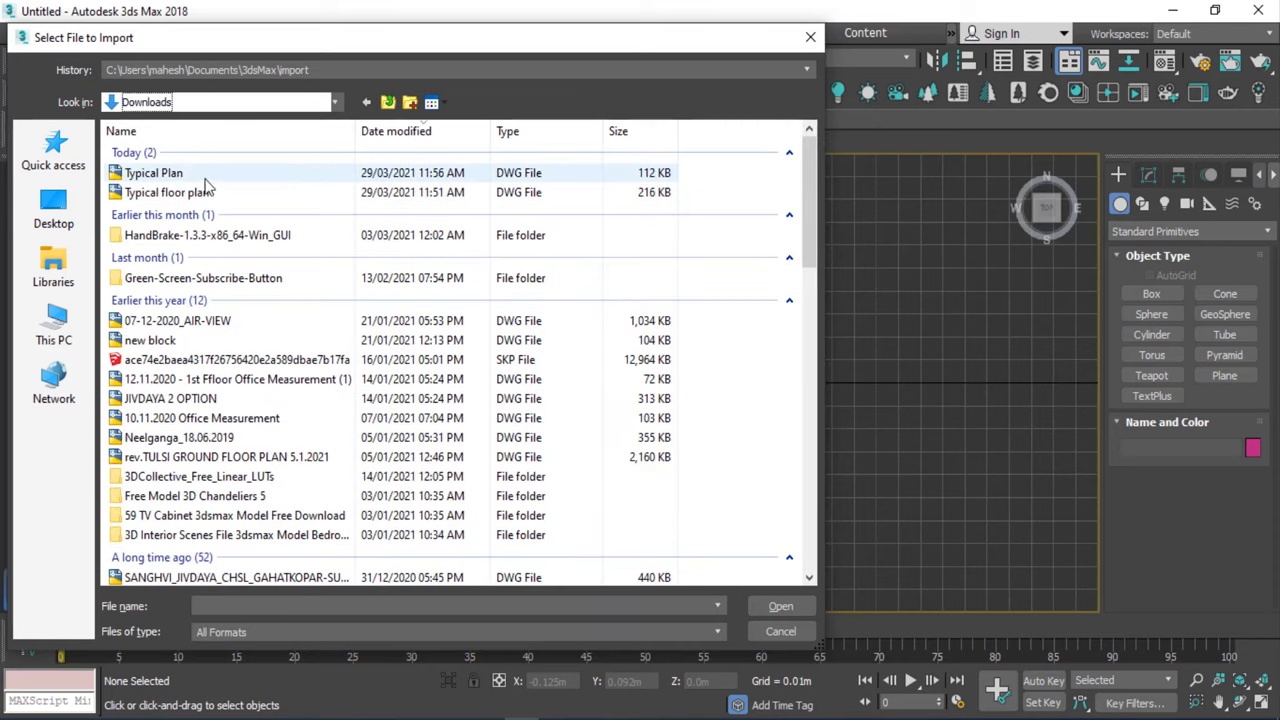
pyautogui.click(168, 174)
# Import the drawing with incoming file units set to Meters.
pyautogui.click(772, 606)
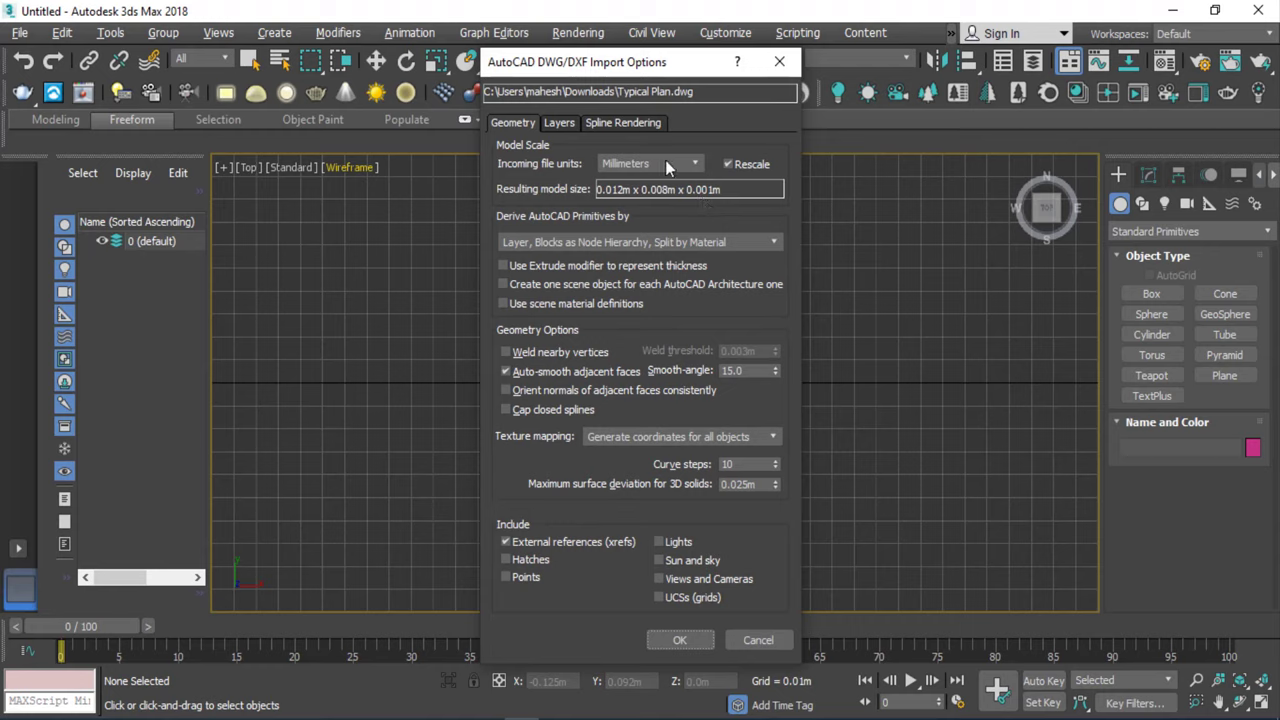
pyautogui.click(665, 160)
pyautogui.click(645, 247)
pyautogui.click(685, 638)
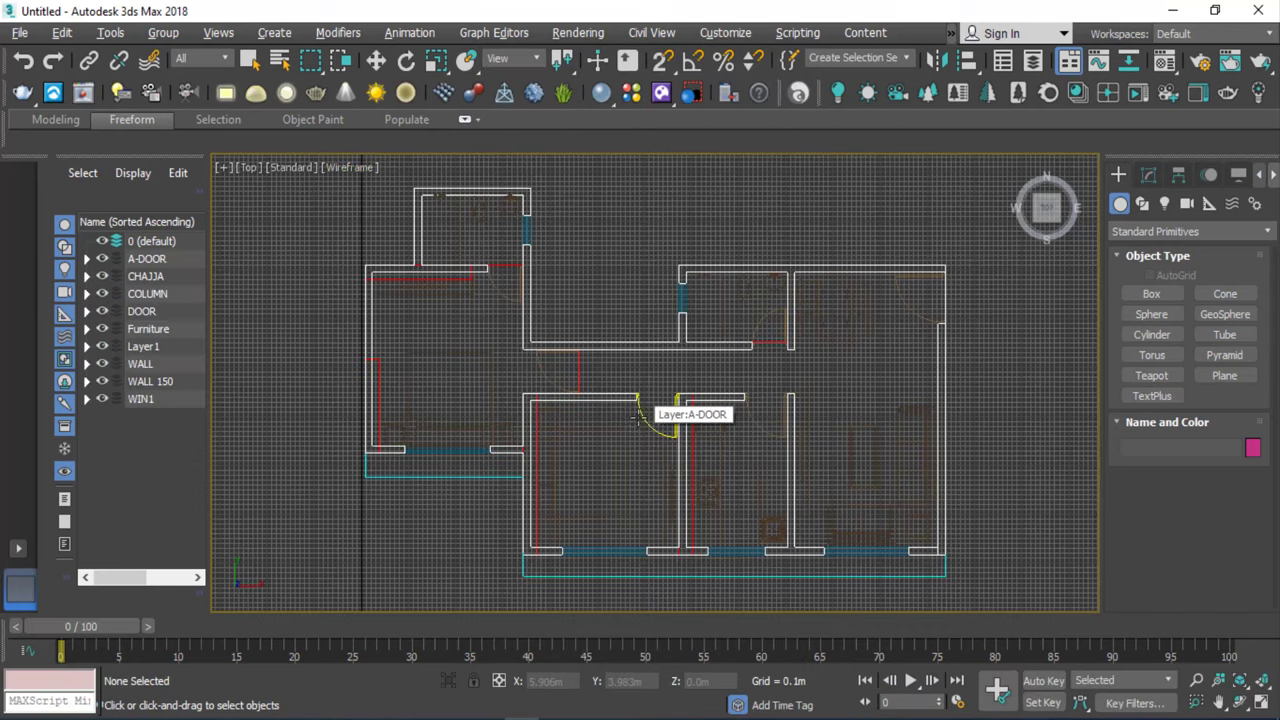
# Zoom around the imported floor plan and frame it fully in the Top view.
pyautogui.scroll(-6, 495, 365)
pyautogui.scroll(4, 489, 374)
pyautogui.scroll(2, 489, 374)
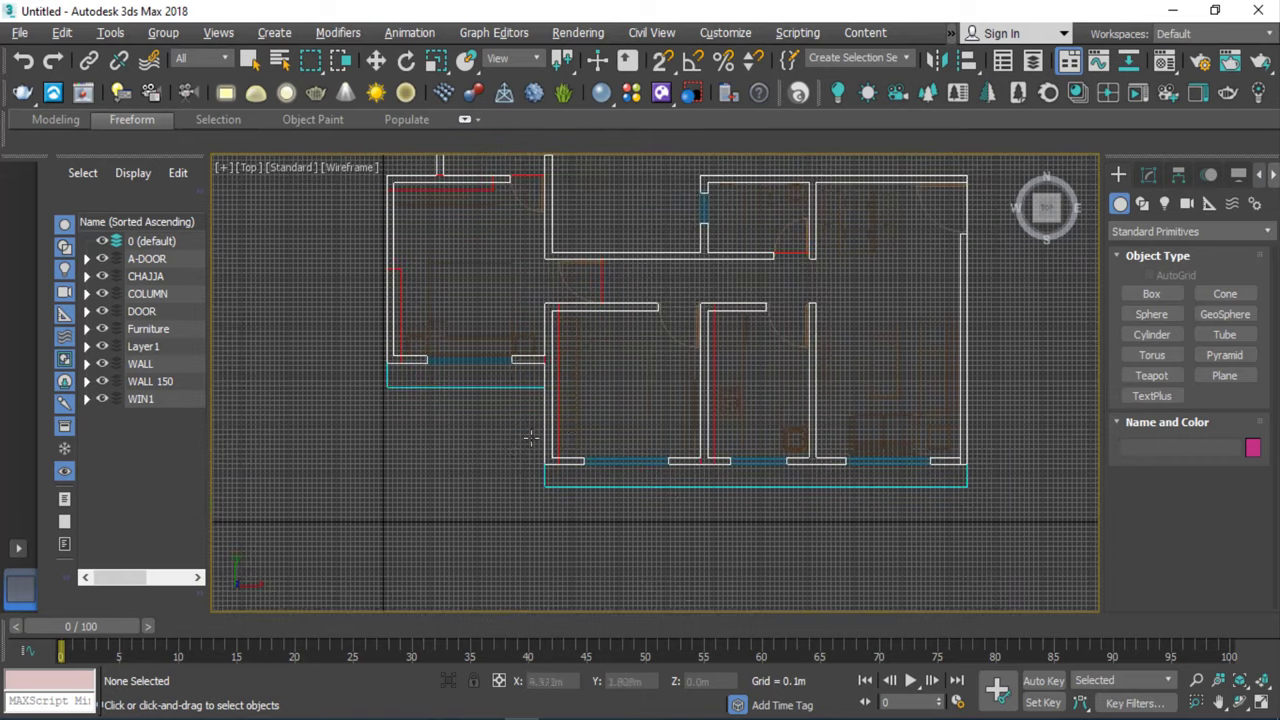
pyautogui.scroll(-2, 505, 438)
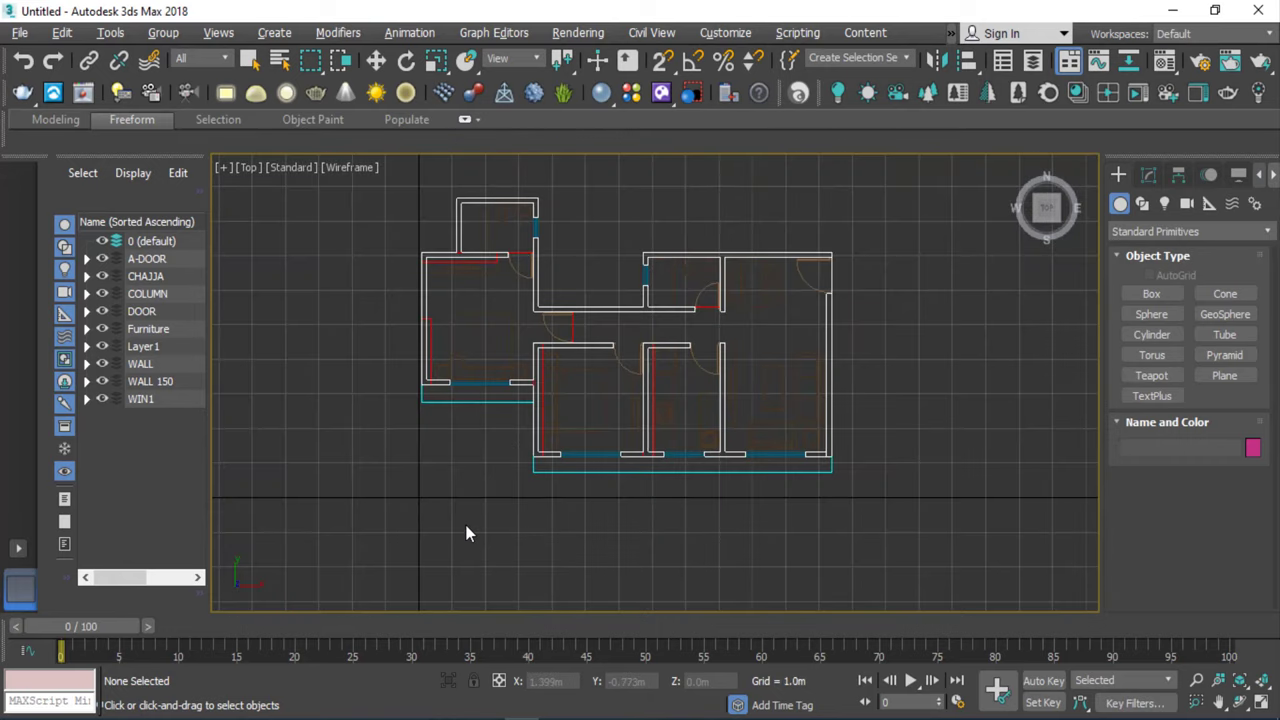
pyautogui.scroll(-3, 394, 374)
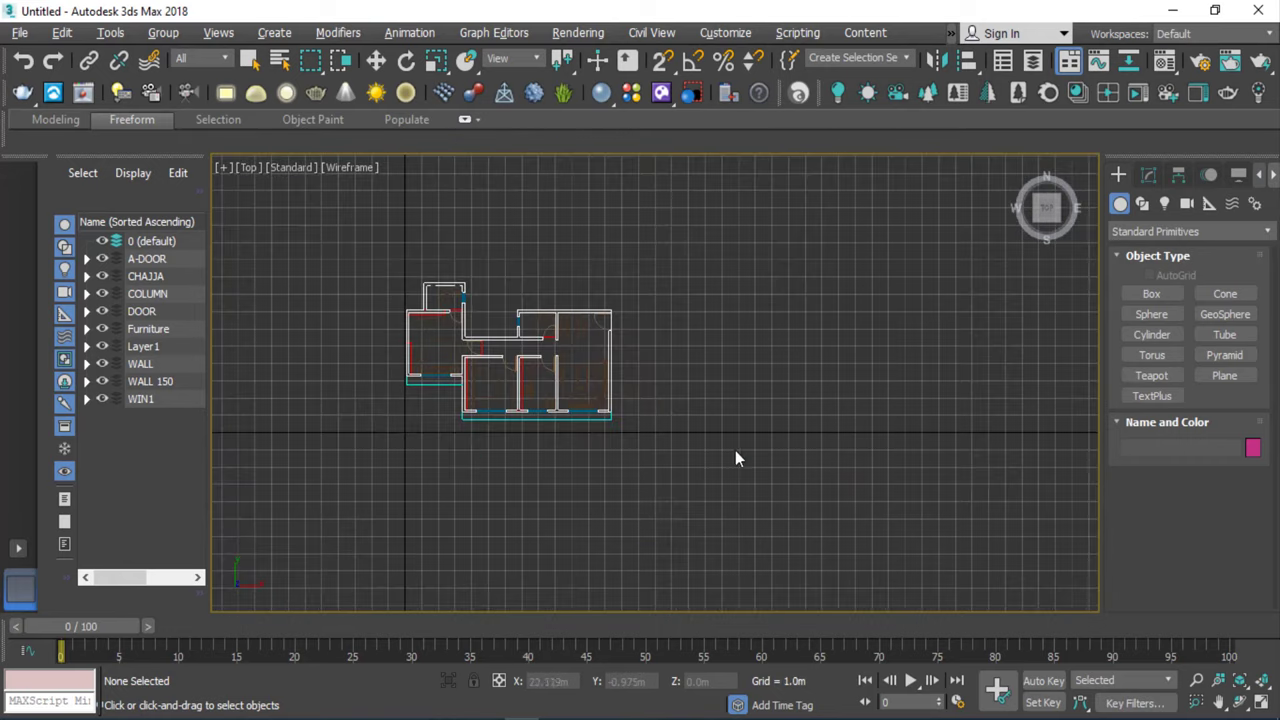
pyautogui.scroll(-2, 637, 462)
pyautogui.scroll(3, 600, 466)
pyautogui.scroll(3, 530, 468)
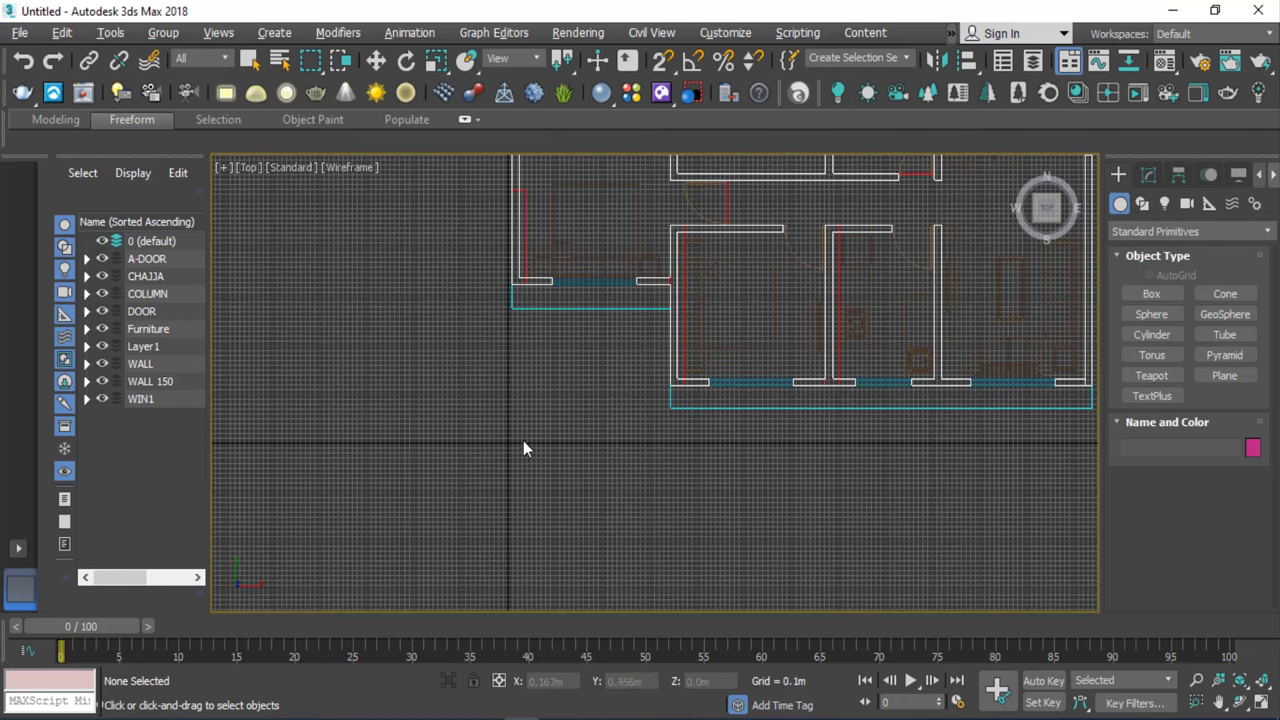
pyautogui.scroll(-3, 518, 452)
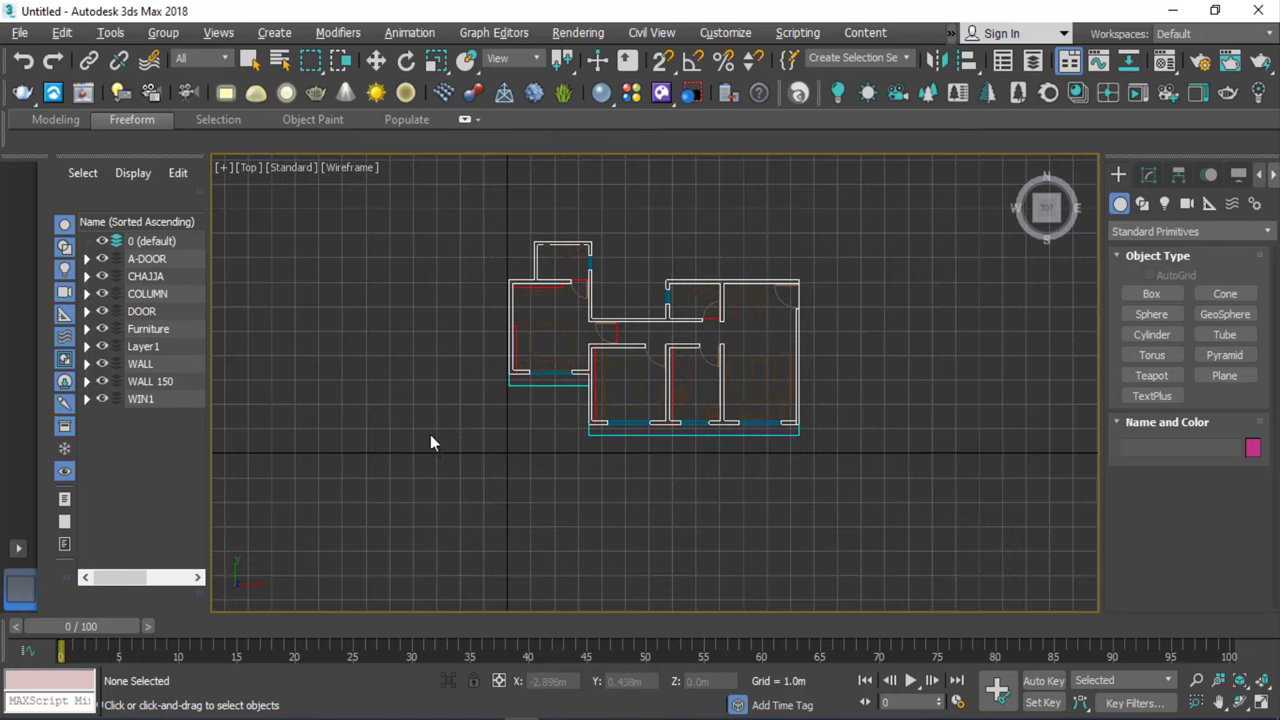
pyautogui.scroll(-5, 425, 430)
pyautogui.scroll(-5, 412, 425)
pyautogui.scroll(-2, 989, 322)
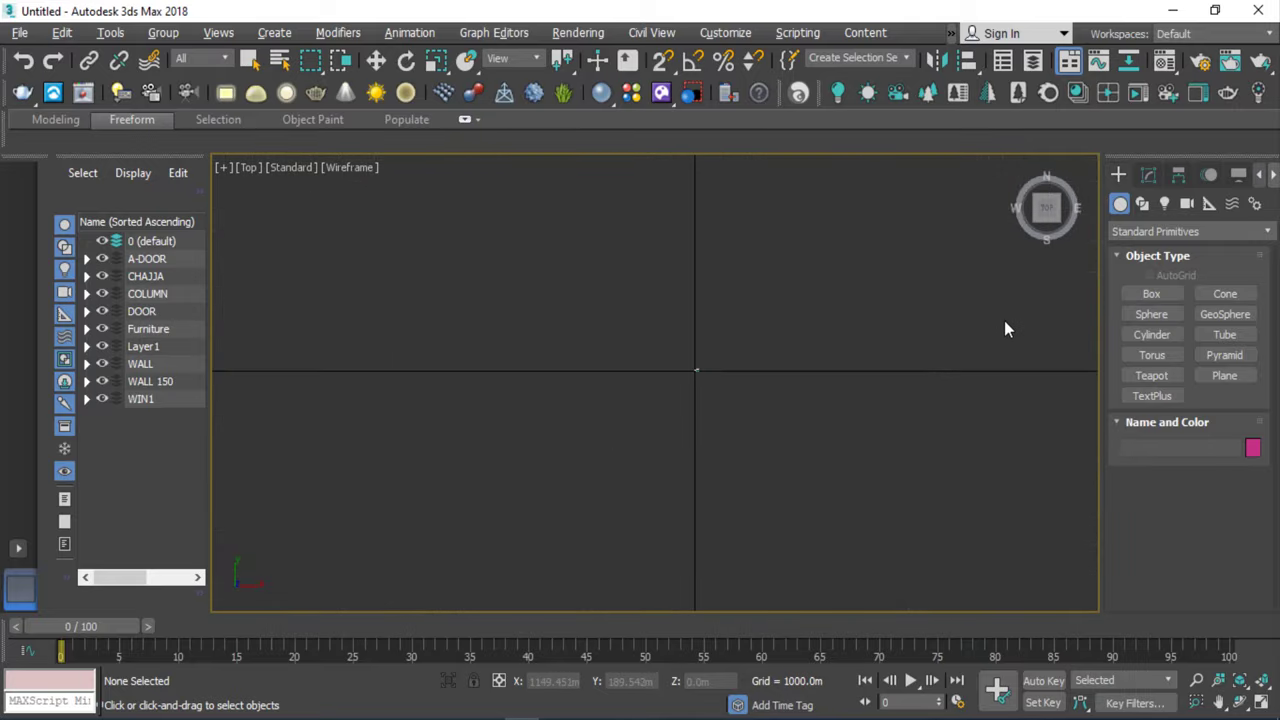
pyautogui.scroll(5, 720, 380)
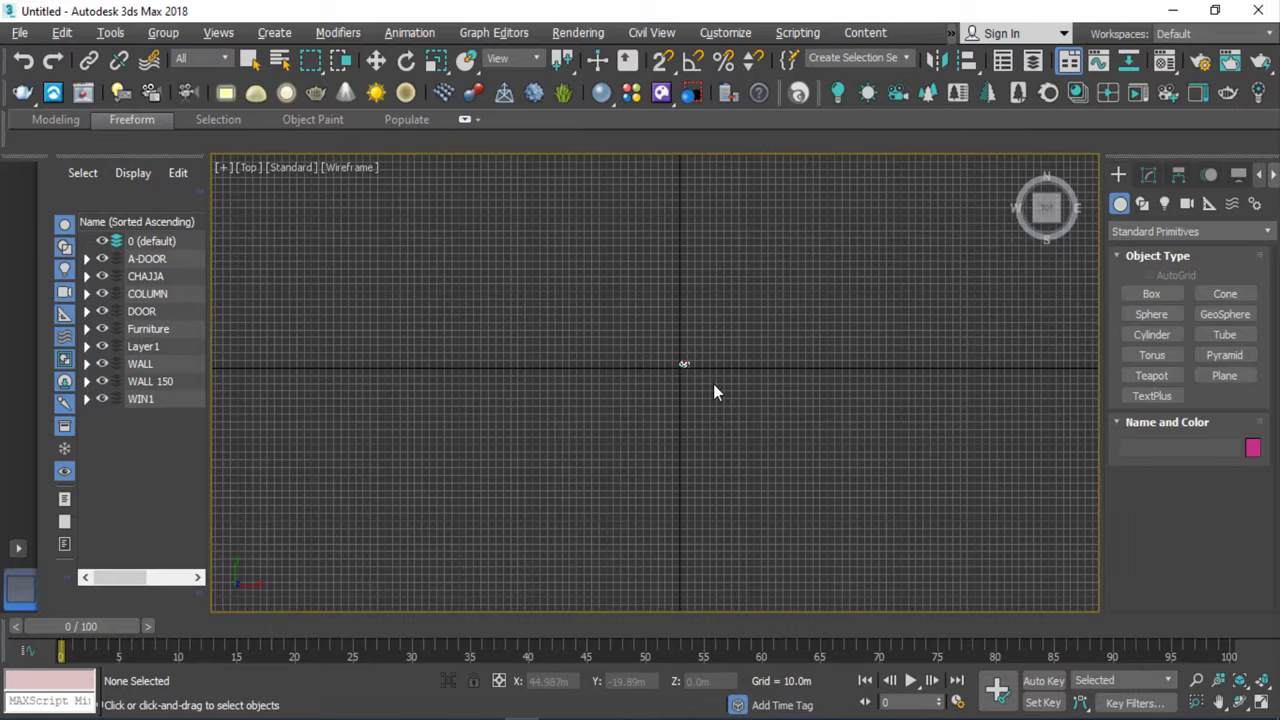
pyautogui.press('z')
pyautogui.scroll(-1, 606, 438)
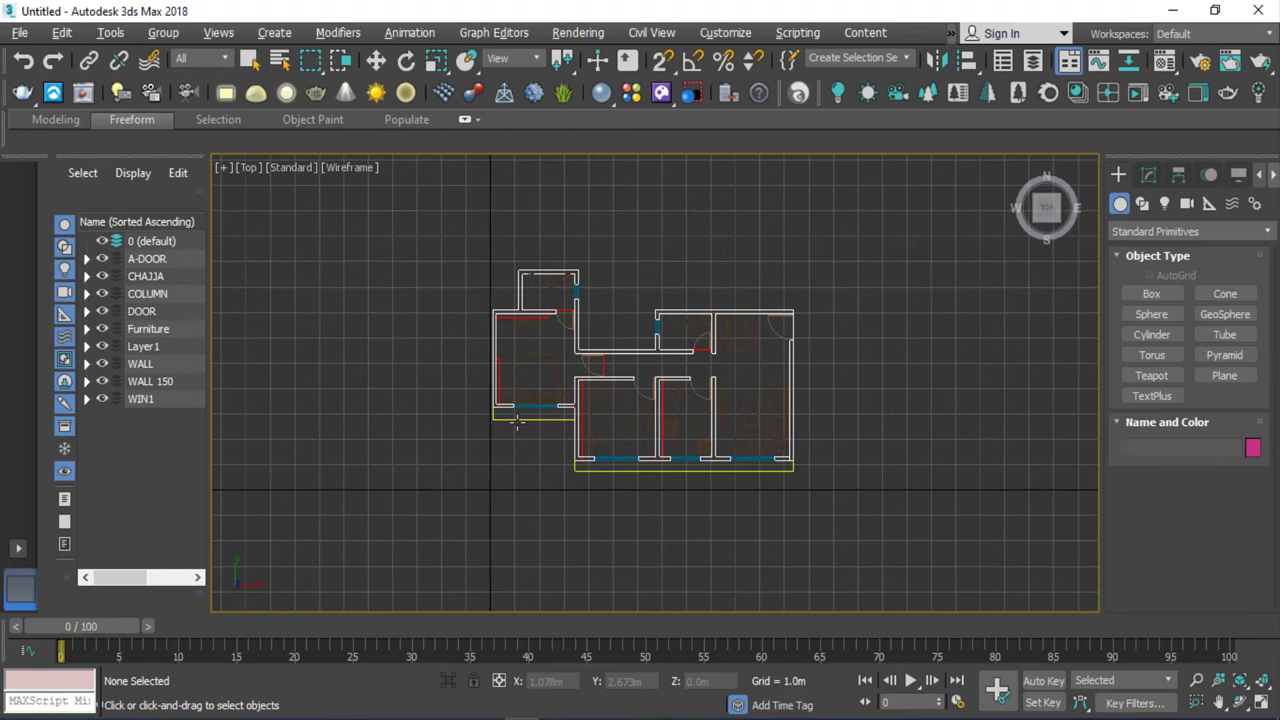
pyautogui.scroll(1, 517, 421)
pyautogui.scroll(1, 469, 468)
pyautogui.scroll(1, 804, 435)
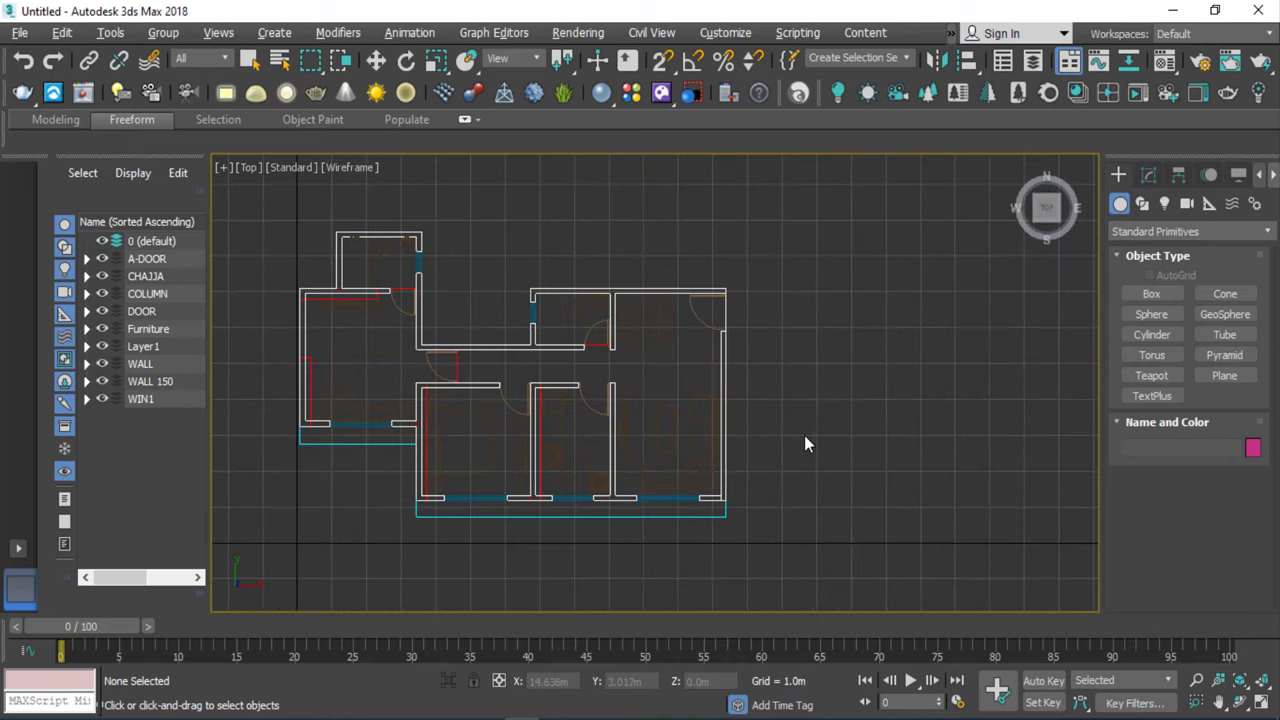
pyautogui.scroll(2, 769, 458)
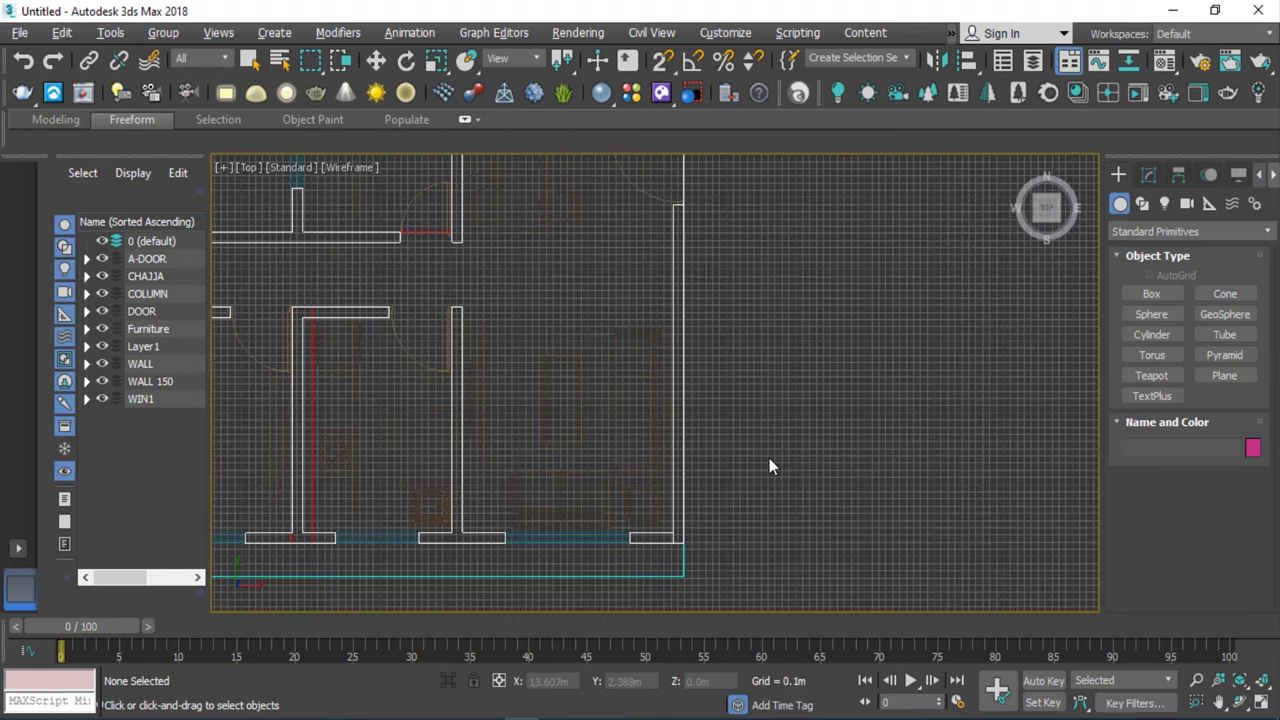
# Hide the viewport grid and start Box creation from Standard Primitives.
pyautogui.press('g')
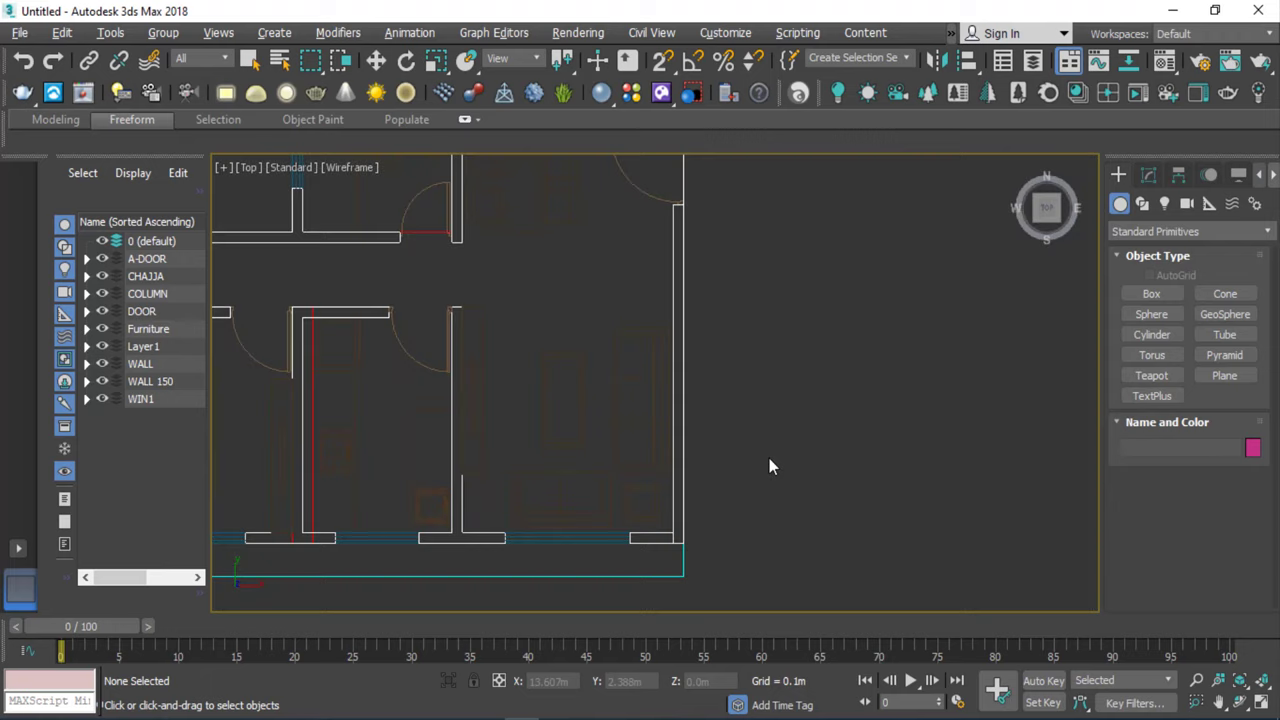
pyautogui.scroll(-1, 776, 443)
pyautogui.scroll(-1, 817, 423)
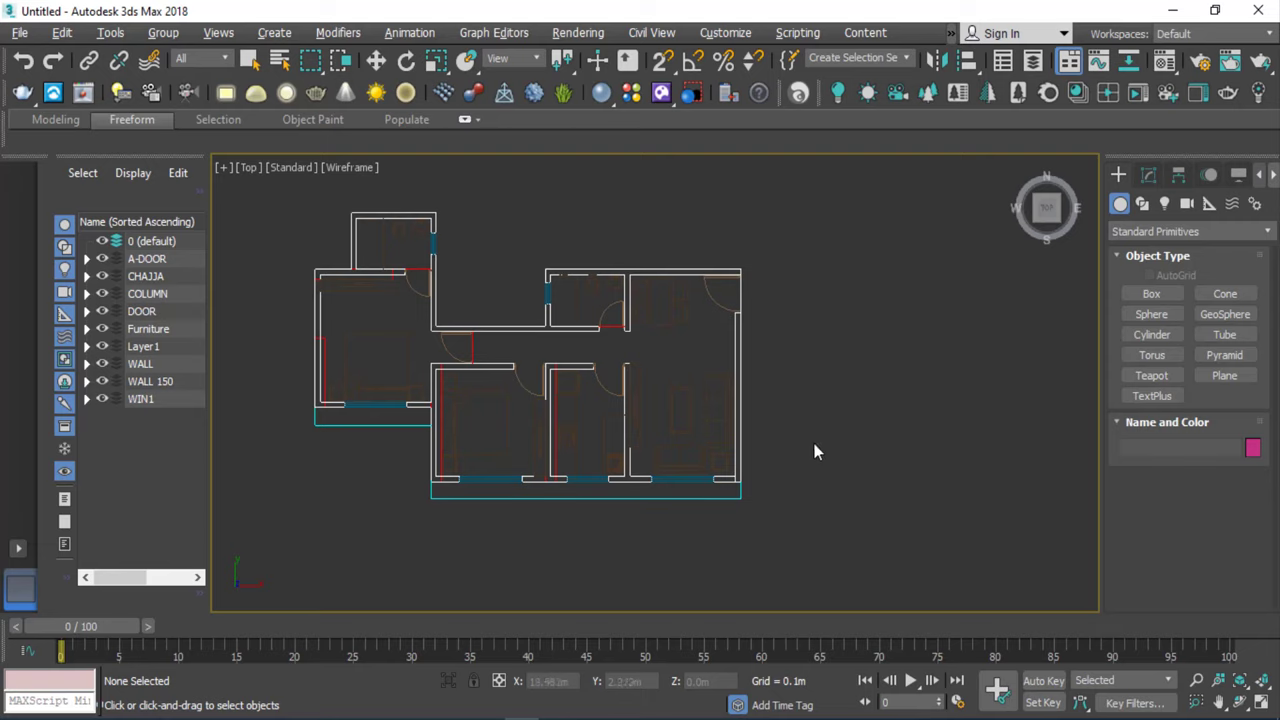
pyautogui.scroll(1, 686, 396)
pyautogui.scroll(-1, 890, 400)
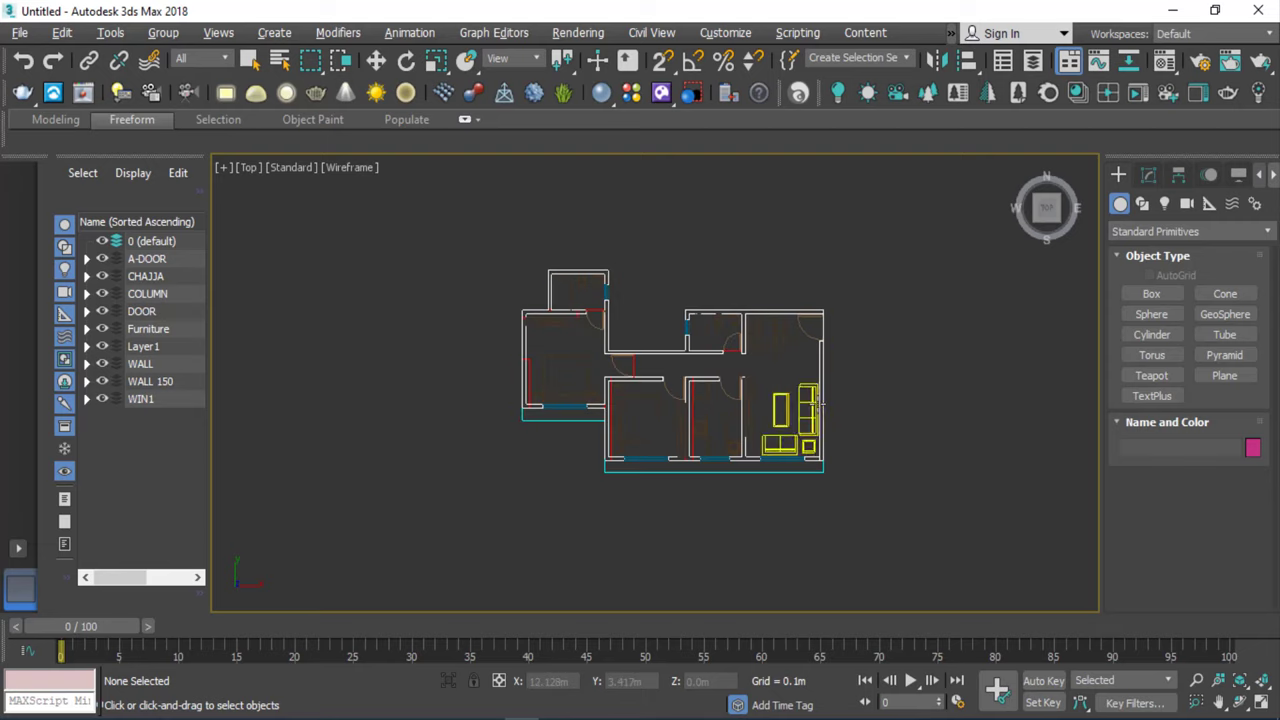
pyautogui.scroll(2, 885, 402)
pyautogui.scroll(-1, 590, 285)
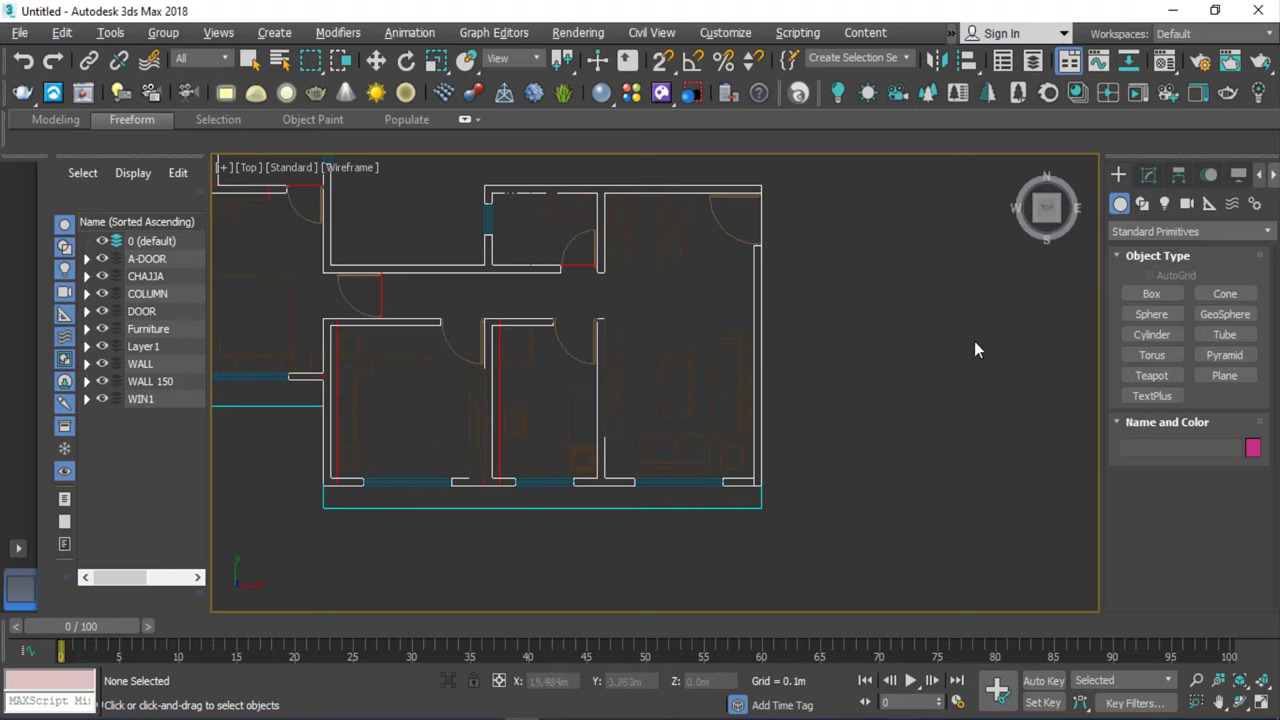
pyautogui.click(1148, 298)
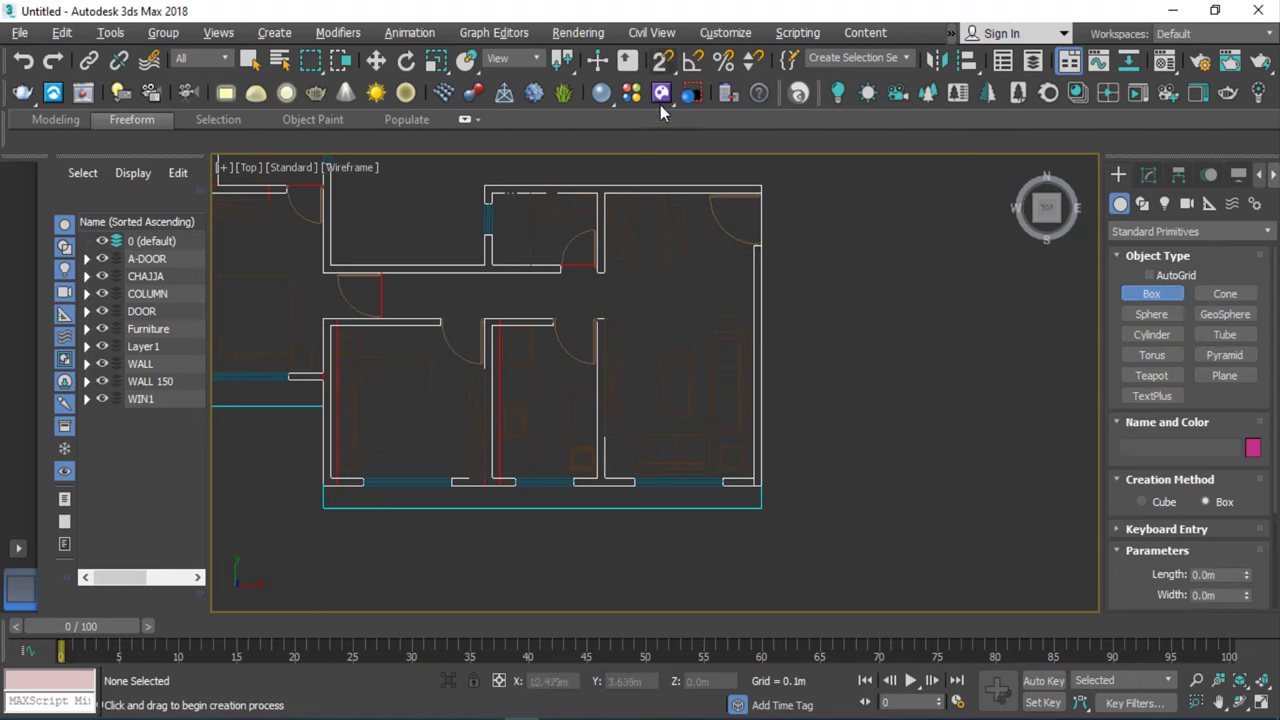
# Turn on 3D snapping and draw a thin trial box along the right-hand wall.
pyautogui.click(662, 62)
pyautogui.moveTo(662, 62); pyautogui.dragTo(663, 157)
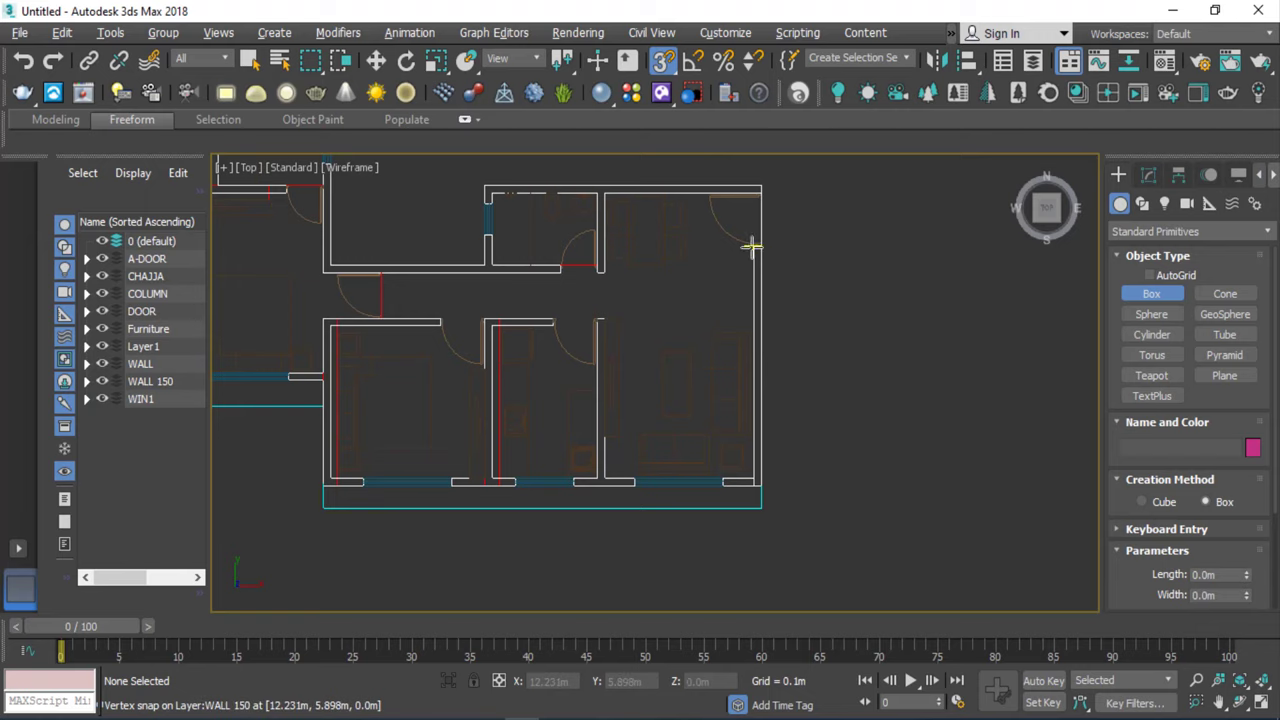
pyautogui.scroll(5, 751, 246)
pyautogui.moveTo(758, 243); pyautogui.dragTo(757, 491)
pyautogui.scroll(-5, 748, 316)
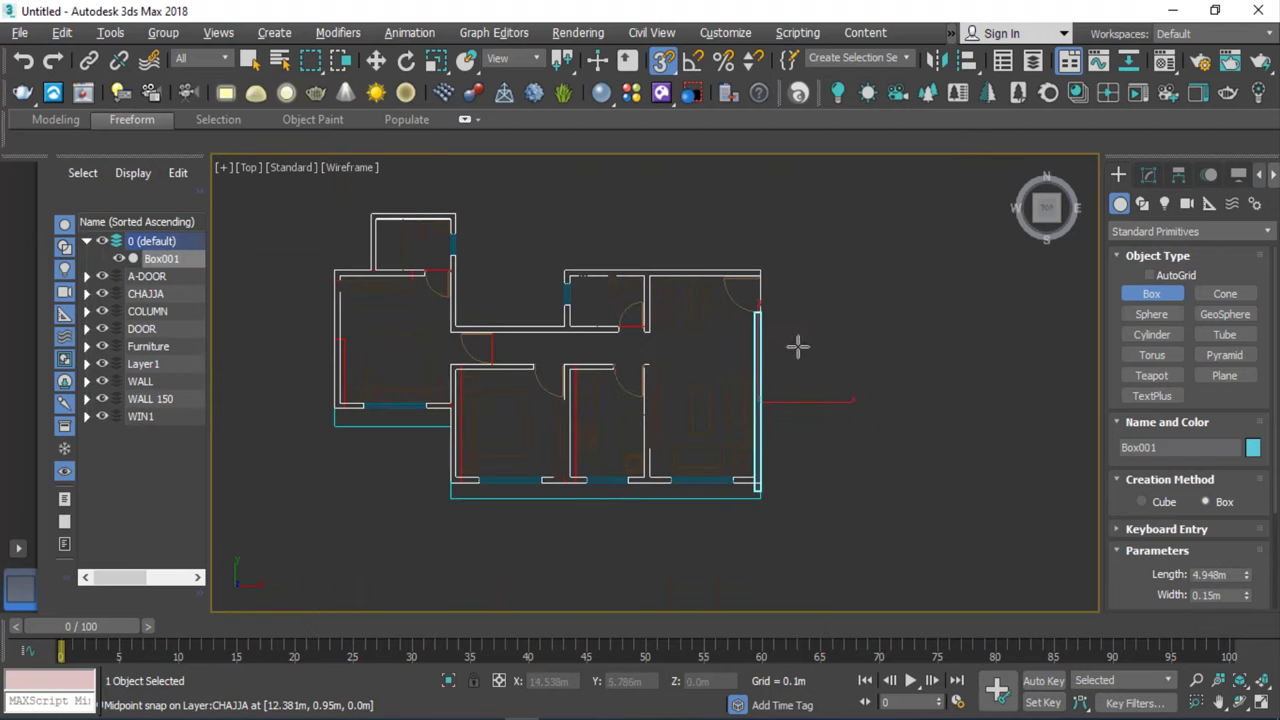
# Inspect the box in the Perspective view, framing and orbiting around it.
pyautogui.press('p')
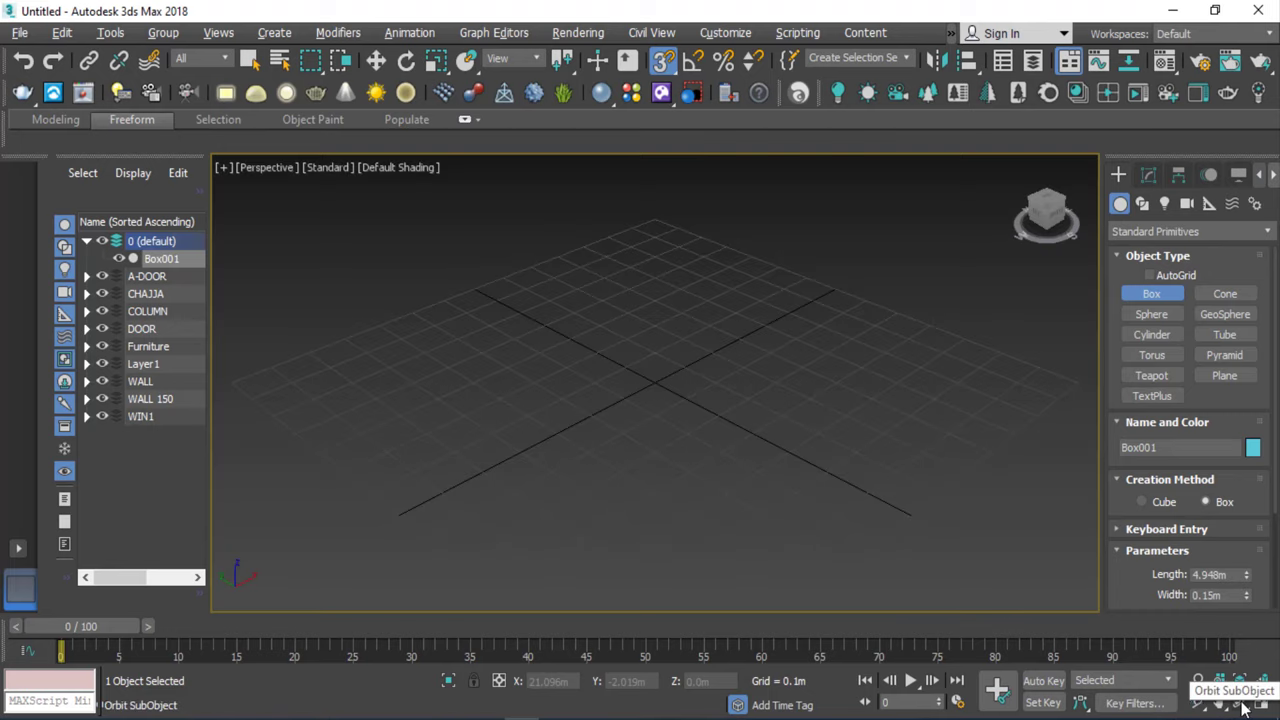
pyautogui.press('z')
pyautogui.scroll(-3, 700, 432)
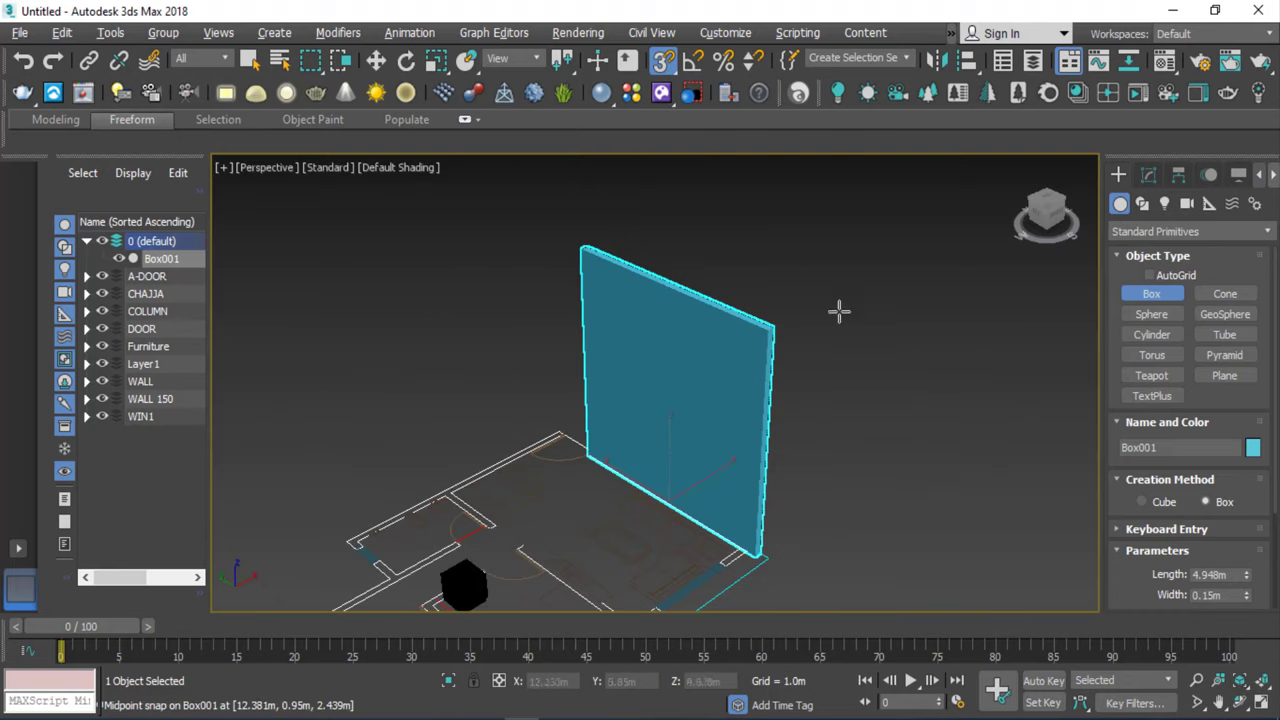
pyautogui.keyDown('alt'); pyautogui.moveTo(834, 366); pyautogui.dragTo(794, 300, button='middle'); pyautogui.keyUp('alt')
pyautogui.scroll(2, 811, 429)
pyautogui.scroll(1, 811, 429)
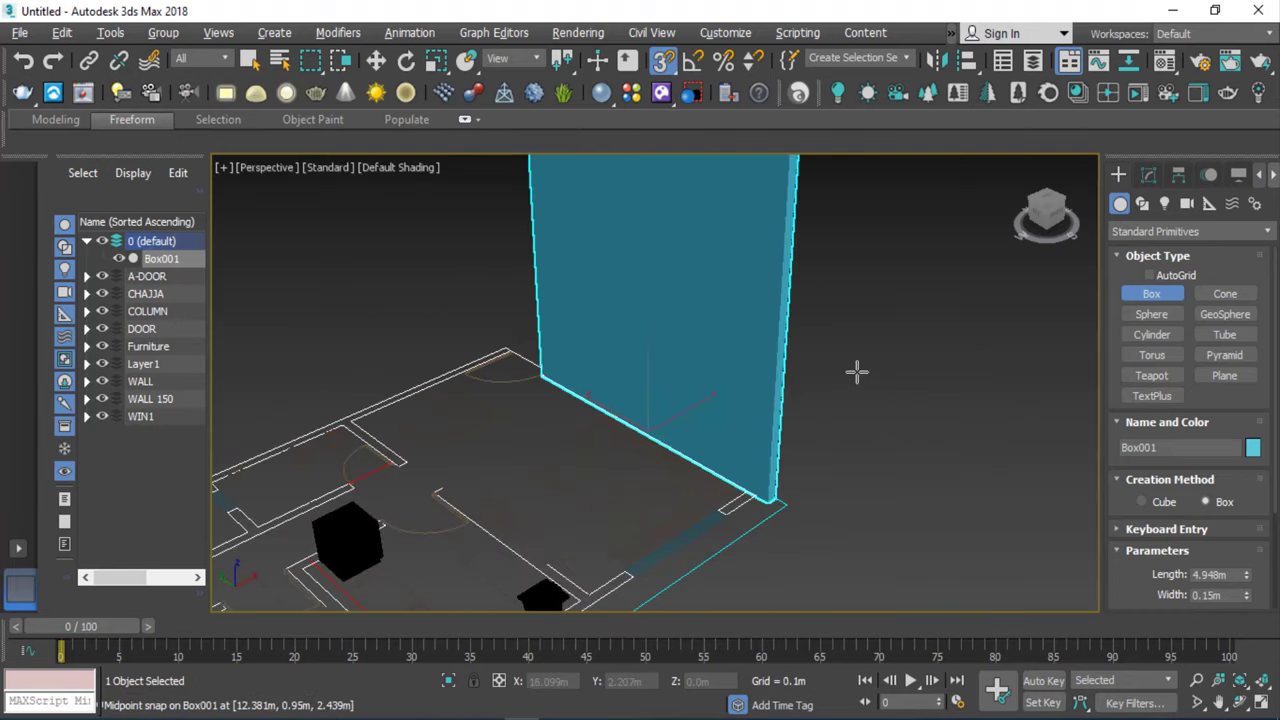
# Exit box creation, then select the trial box and delete it.
pyautogui.rightClick(848, 370)
pyautogui.click(836, 360)
pyautogui.scroll(-2, 833, 356)
pyautogui.click(765, 308)
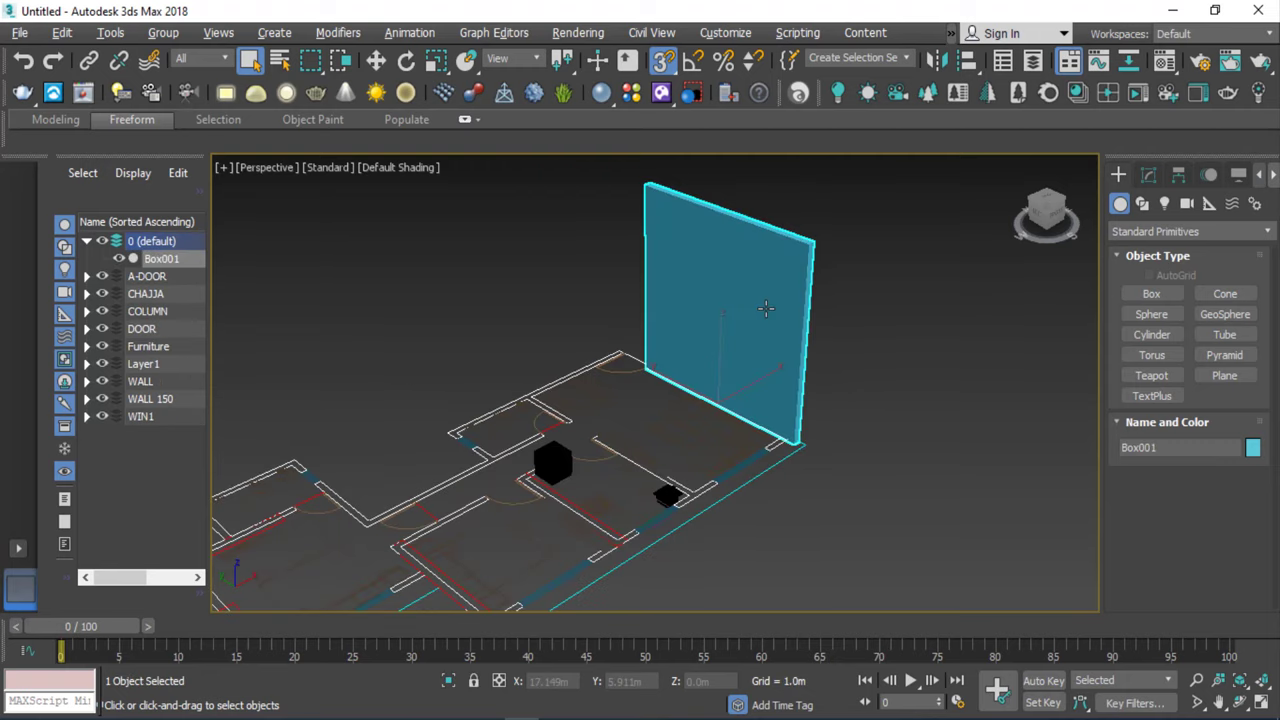
pyautogui.press('Delete')
# Switch the Create panel category to AEC Extended and activate the Wall tool.
pyautogui.click(1162, 232)
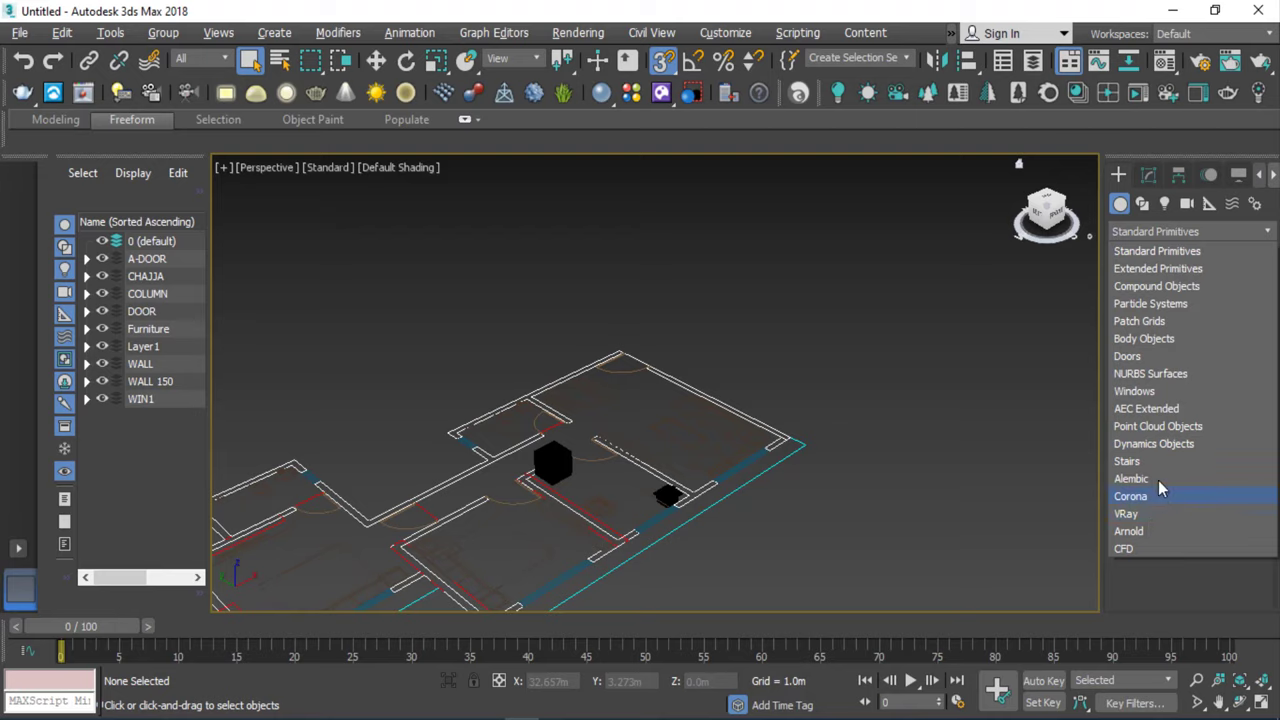
pyautogui.click(1165, 410)
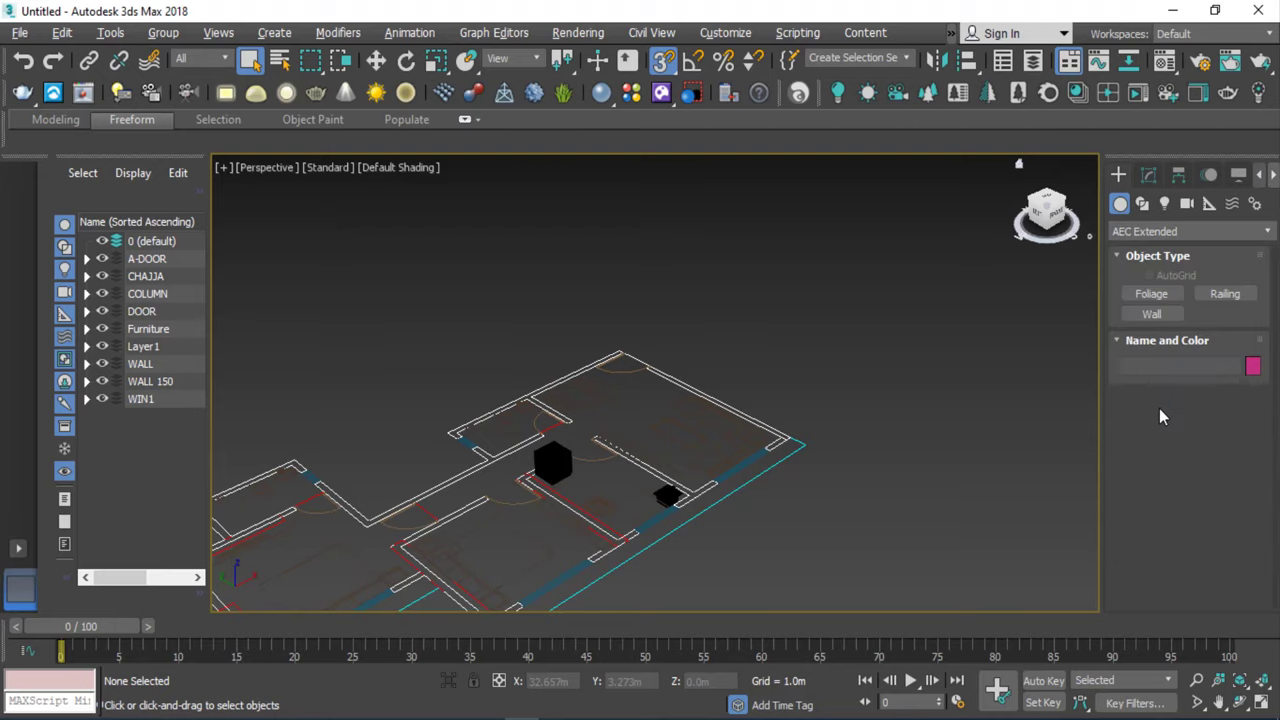
pyautogui.click(1151, 314)
pyautogui.scroll(5, 760, 390)
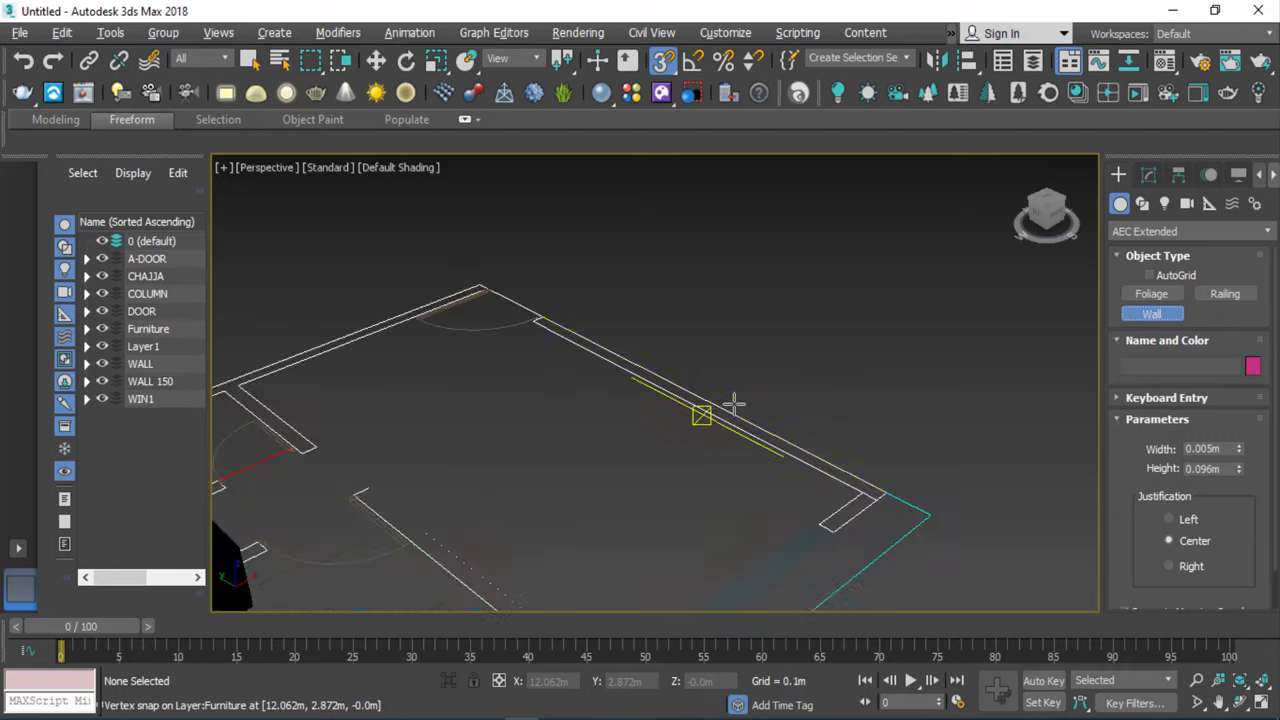
pyautogui.click(594, 350)
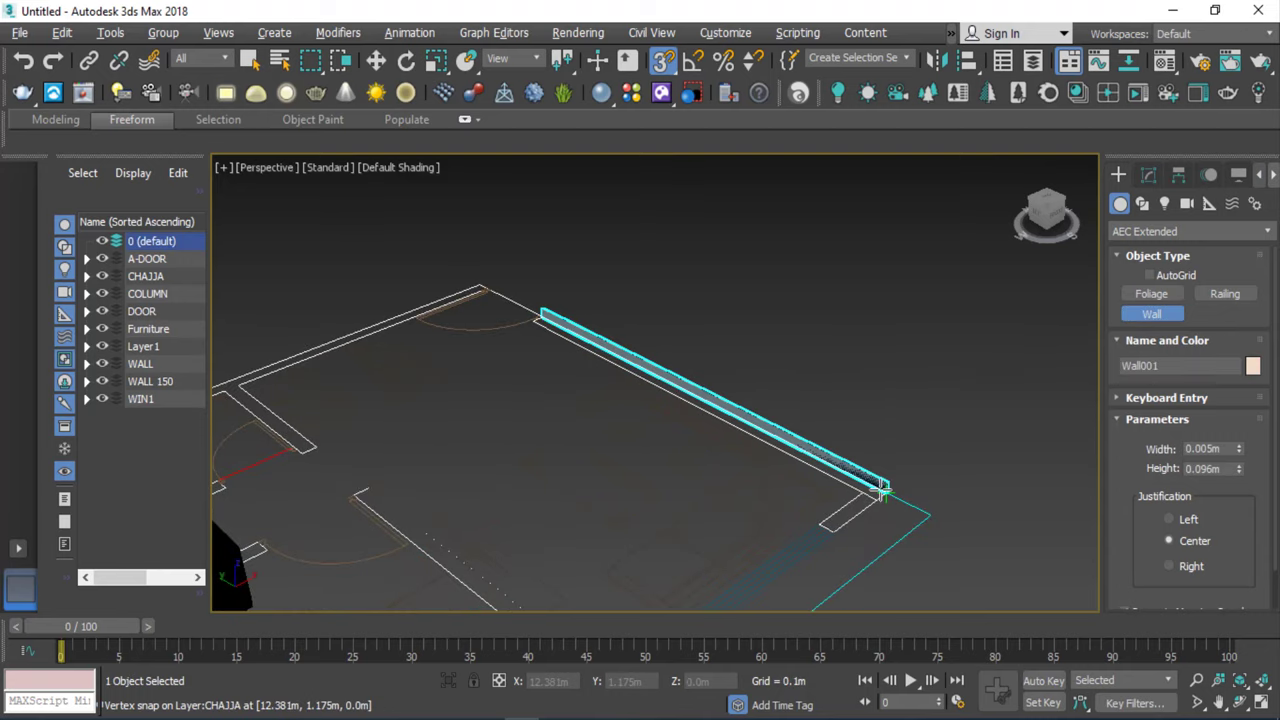
pyautogui.click(882, 489)
pyautogui.scroll(3, 890, 488)
pyautogui.scroll(2, 920, 485)
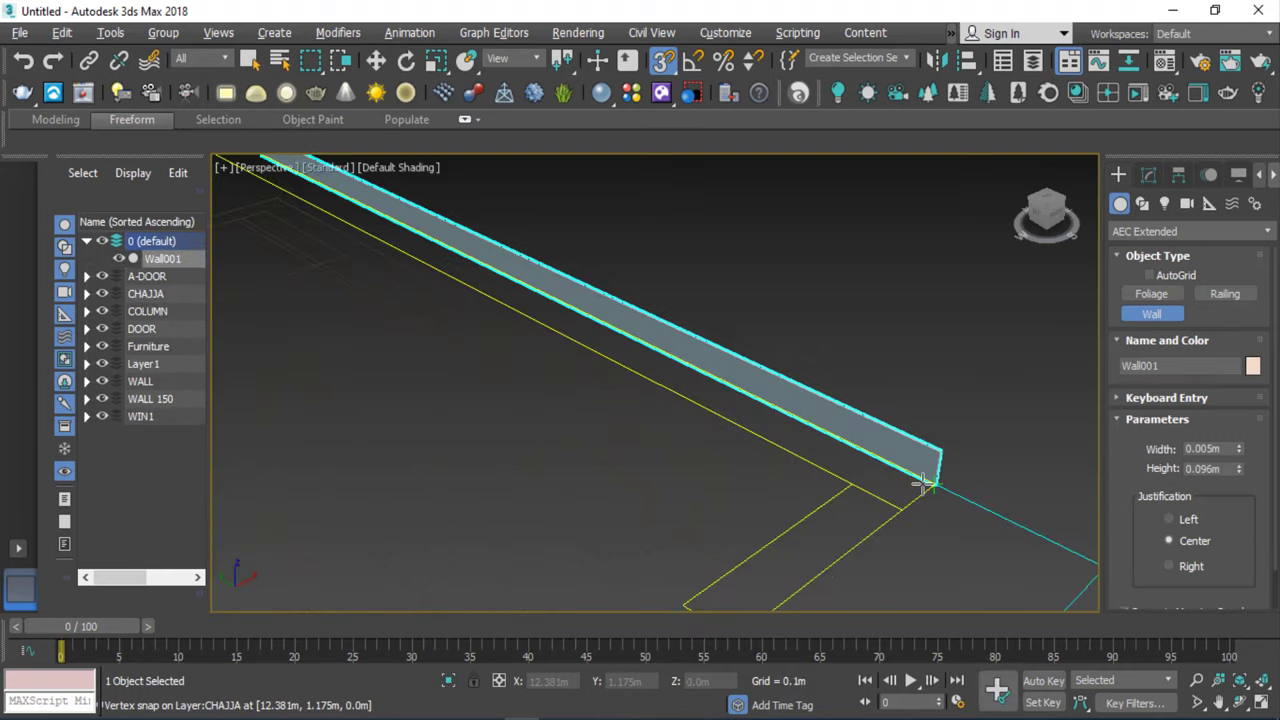
pyautogui.click(933, 484)
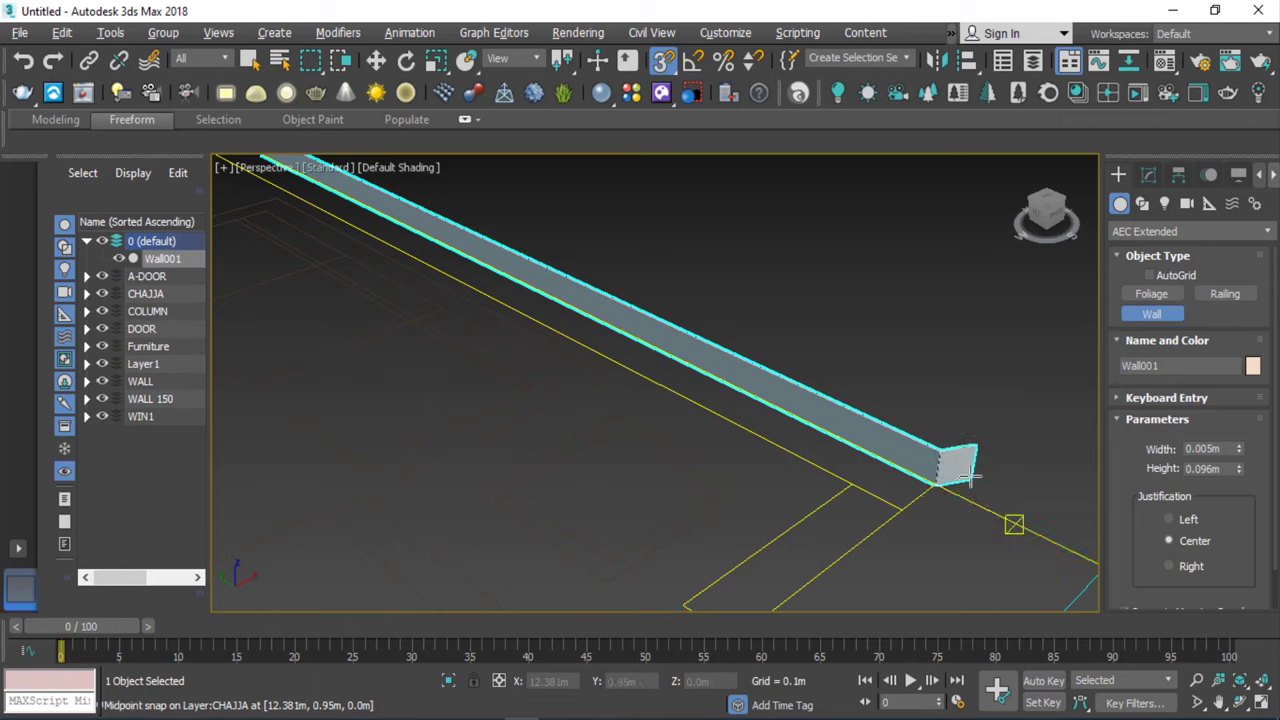
pyautogui.rightClick(1034, 436)
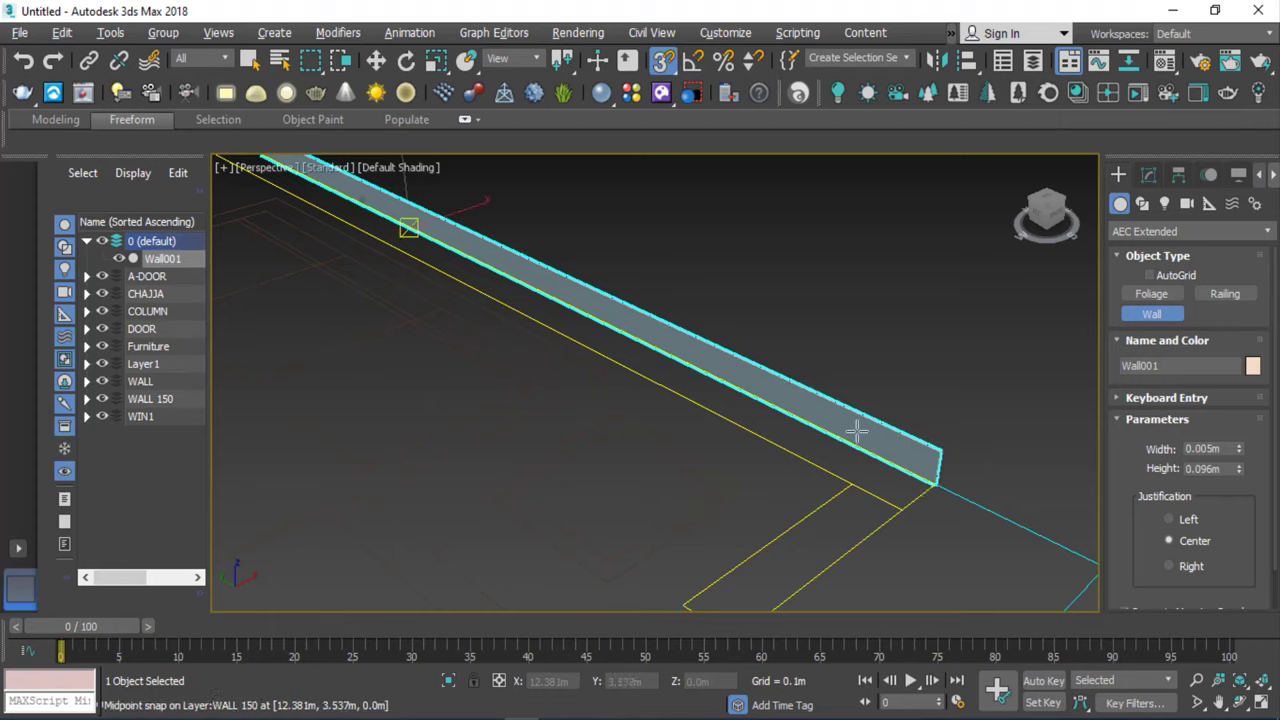
pyautogui.doubleClick(1222, 448)
pyautogui.write('0.15')
pyautogui.press('Return')
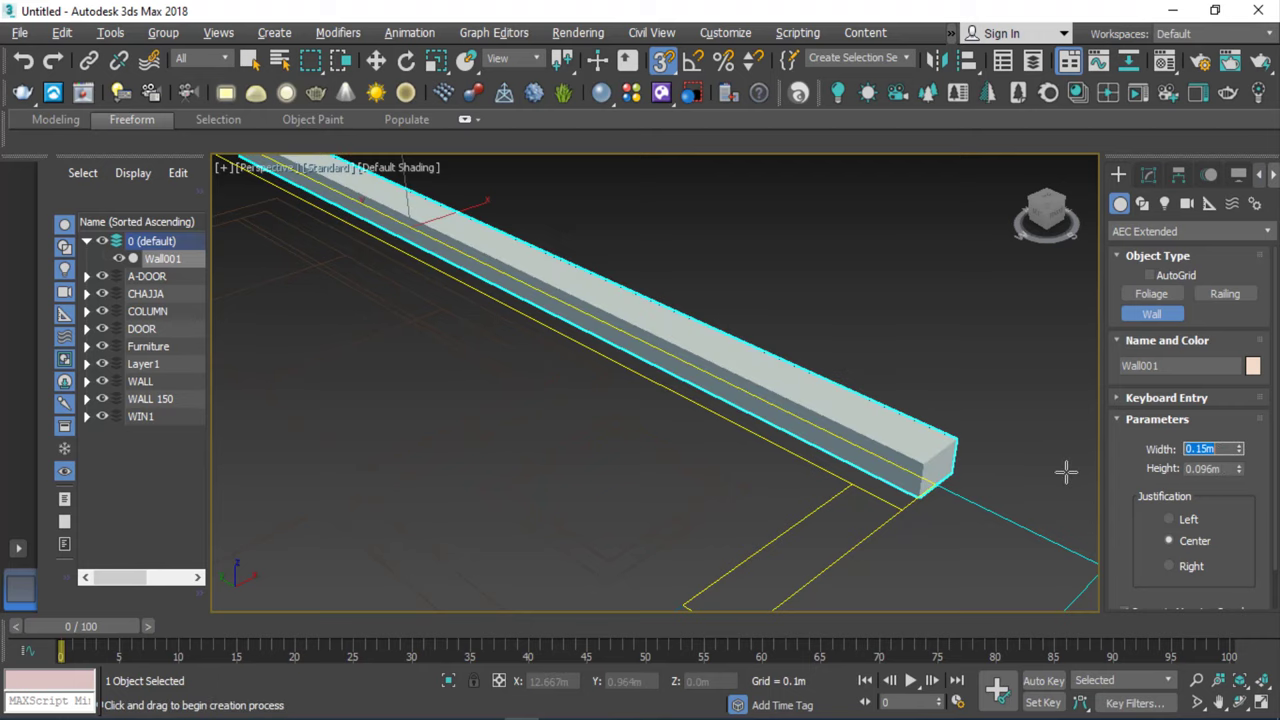
pyautogui.doubleClick(1222, 468)
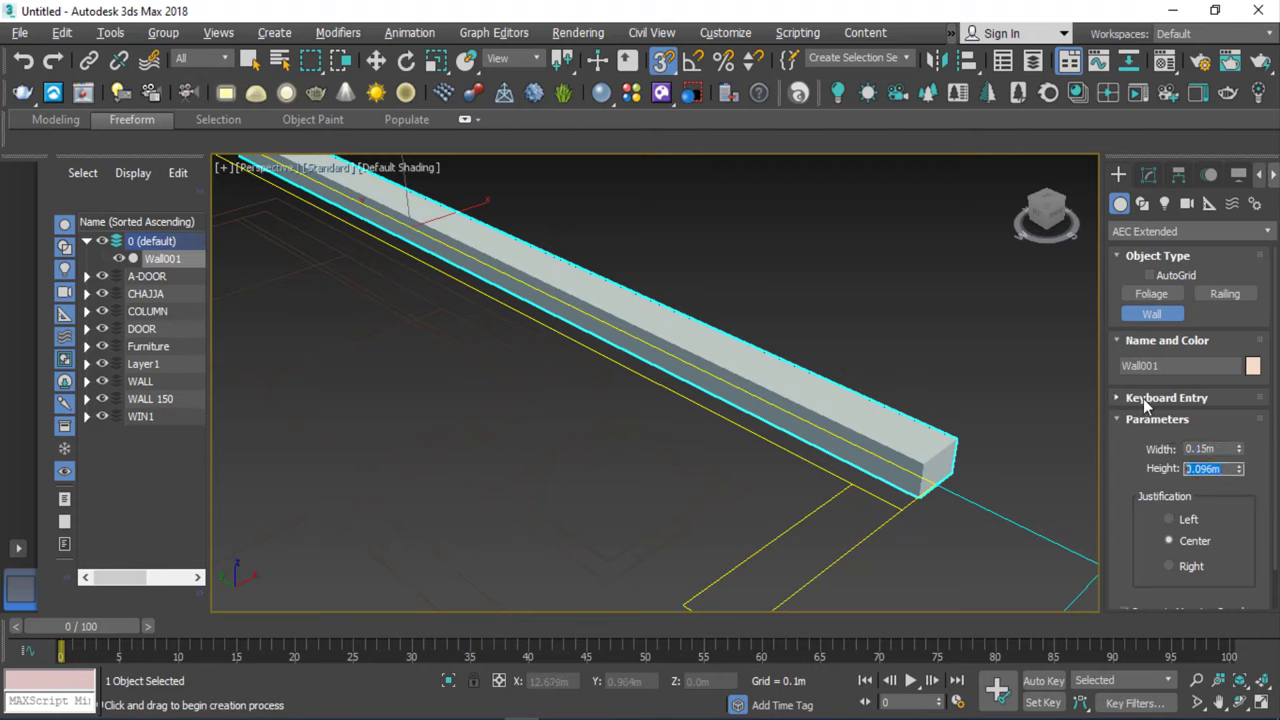
pyautogui.write('2.9')
pyautogui.press('Return')
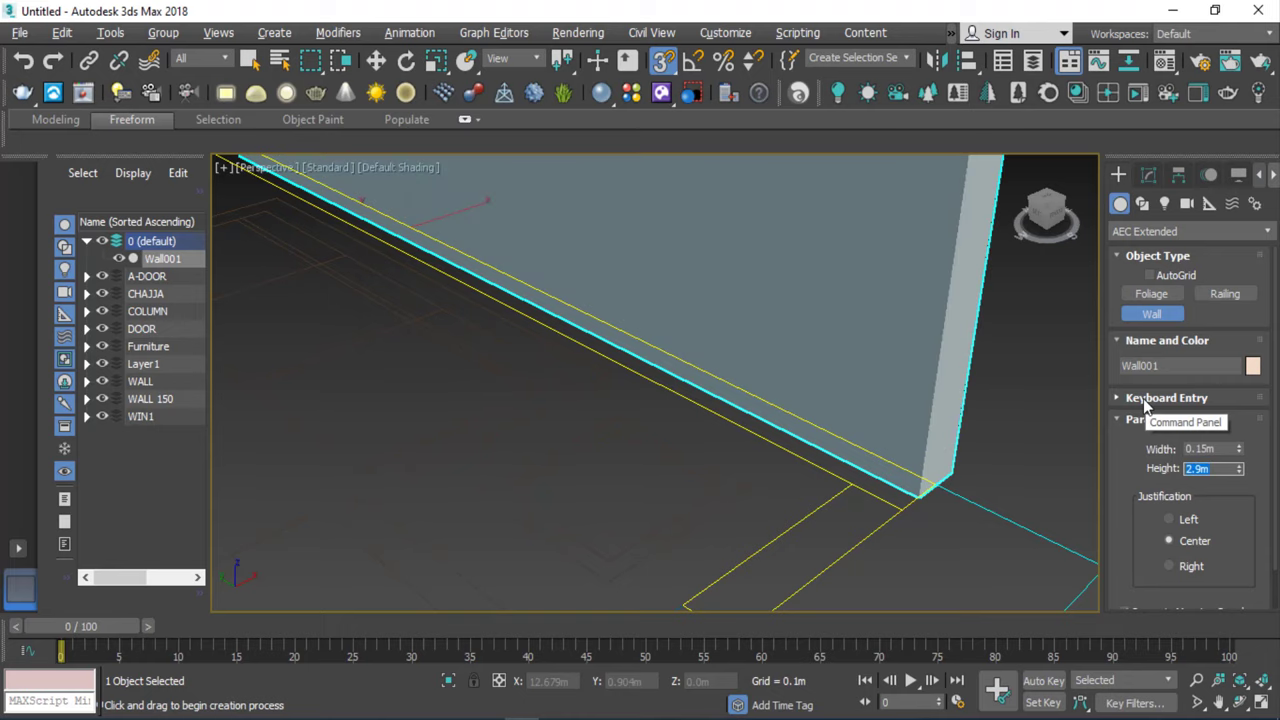
pyautogui.scroll(-2, 1145, 403)
pyautogui.scroll(-3, 1051, 420)
pyautogui.scroll(3, 934, 460)
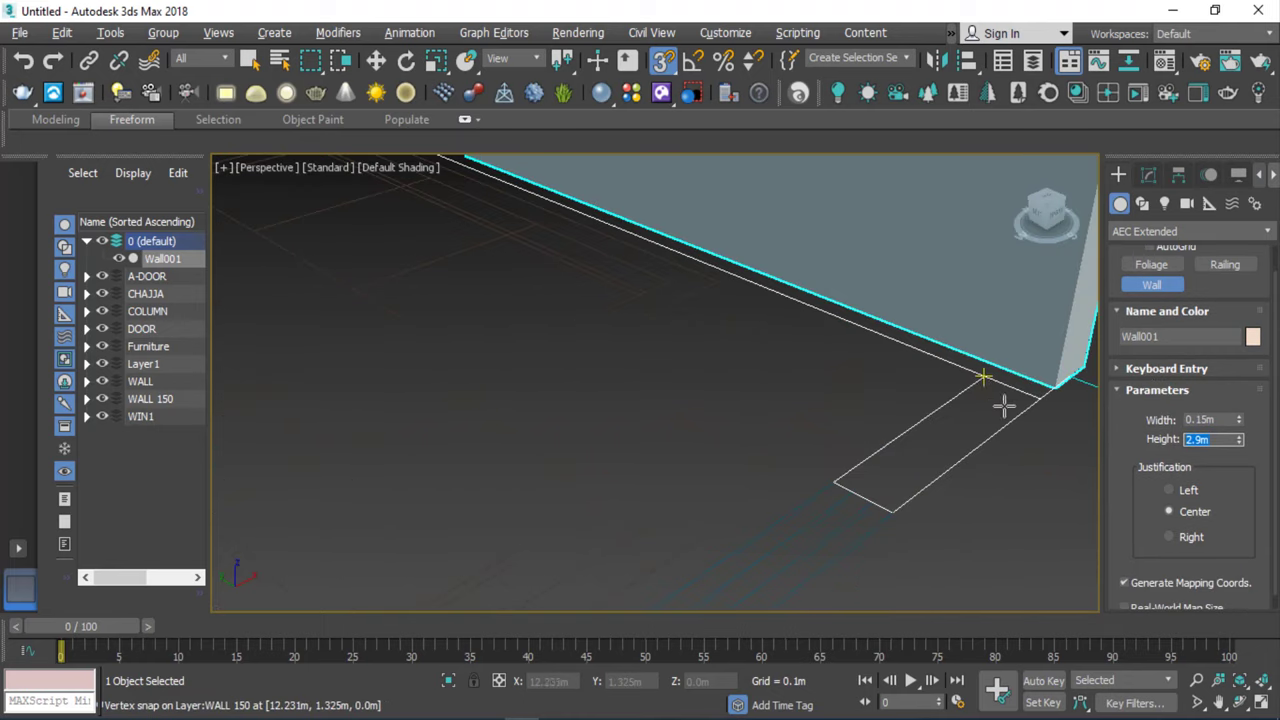
pyautogui.click(1043, 398)
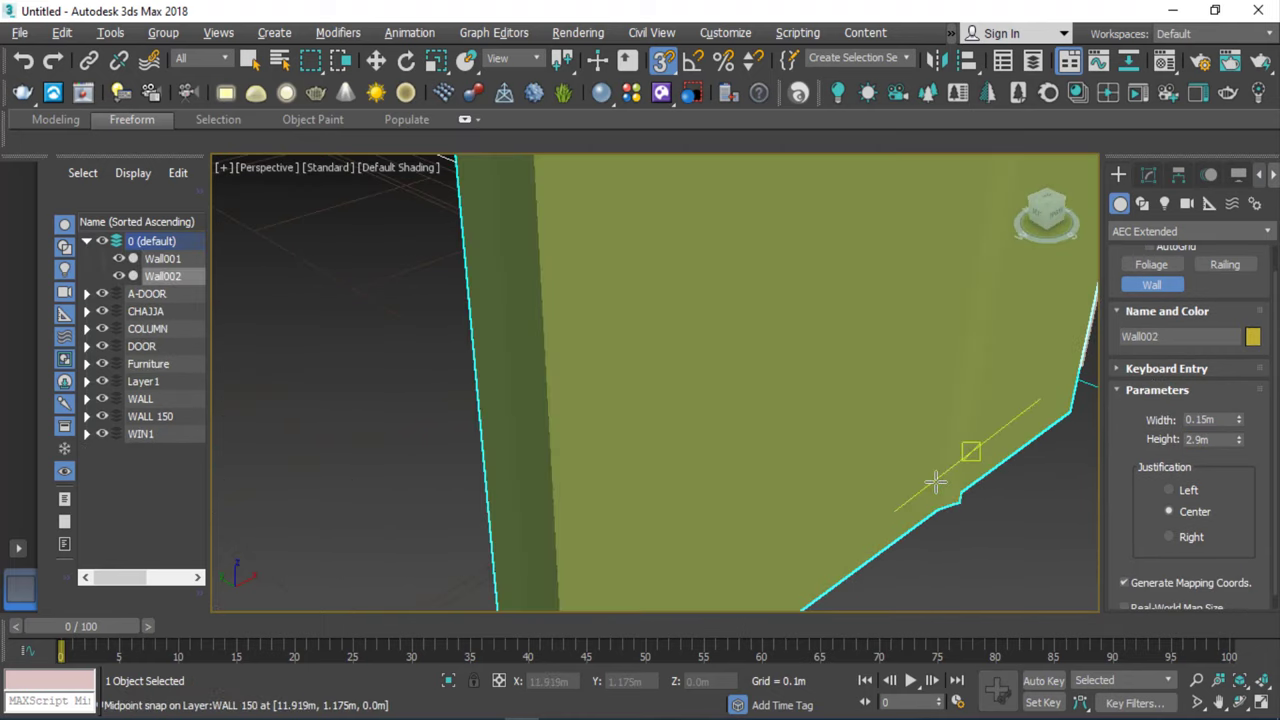
pyautogui.scroll(-3, 914, 515)
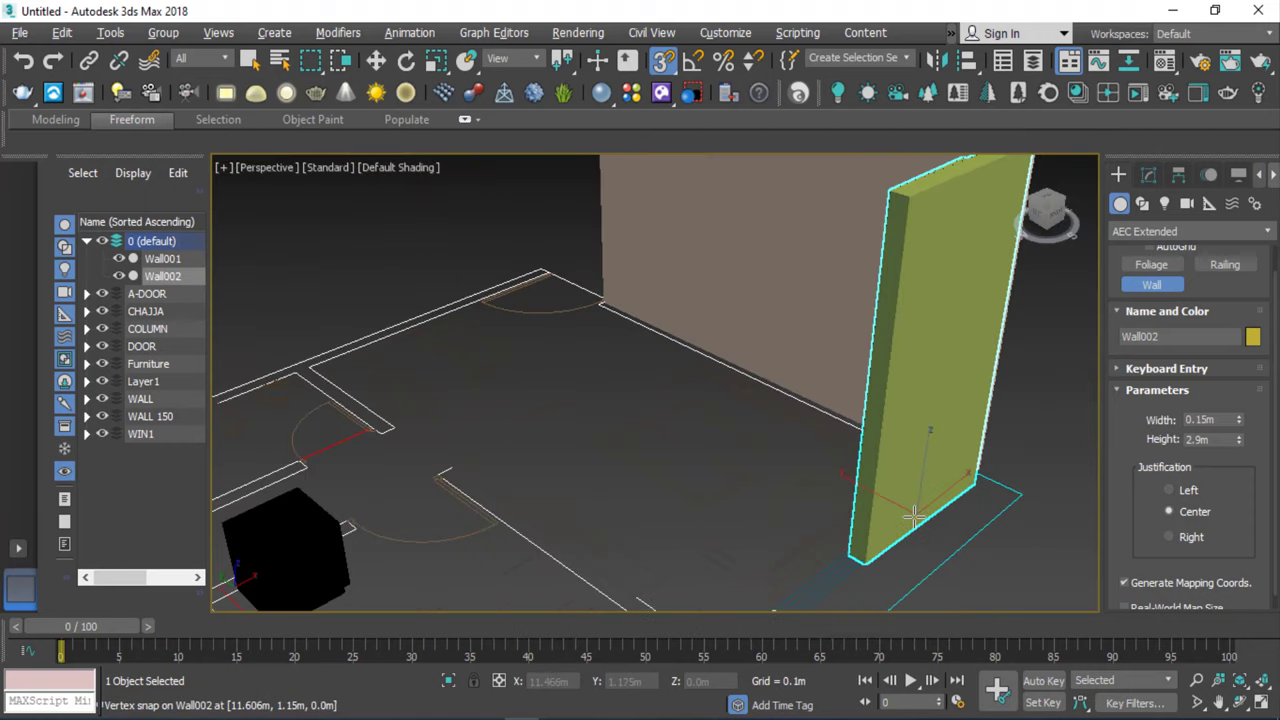
pyautogui.rightClick(740, 453)
pyautogui.click(1028, 306)
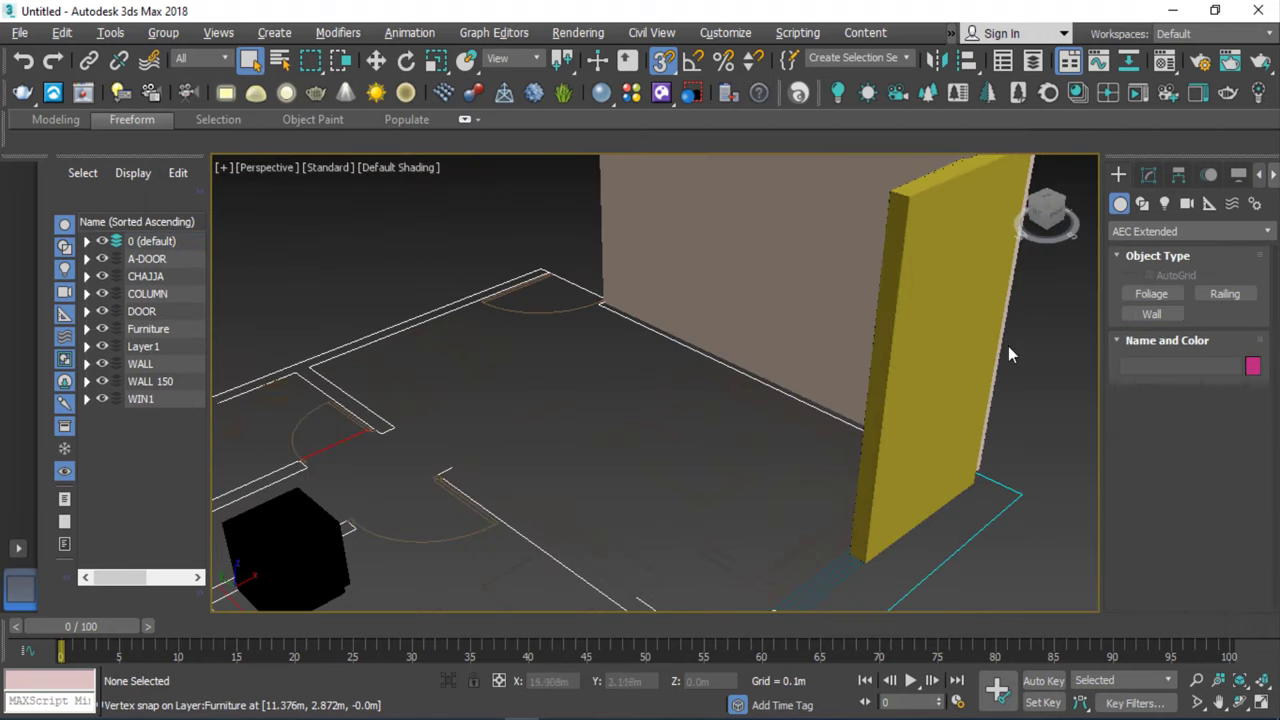
pyautogui.click(943, 302)
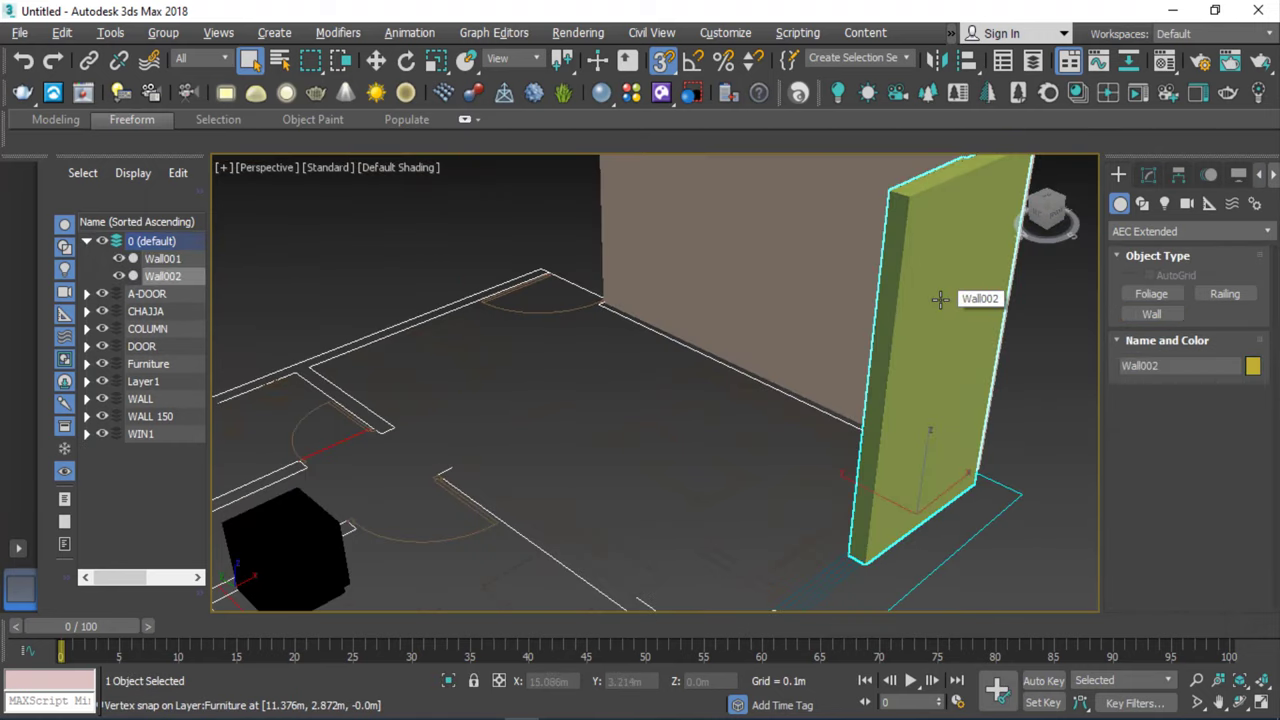
pyautogui.press('Delete')
pyautogui.click(840, 276)
pyautogui.press('Delete')
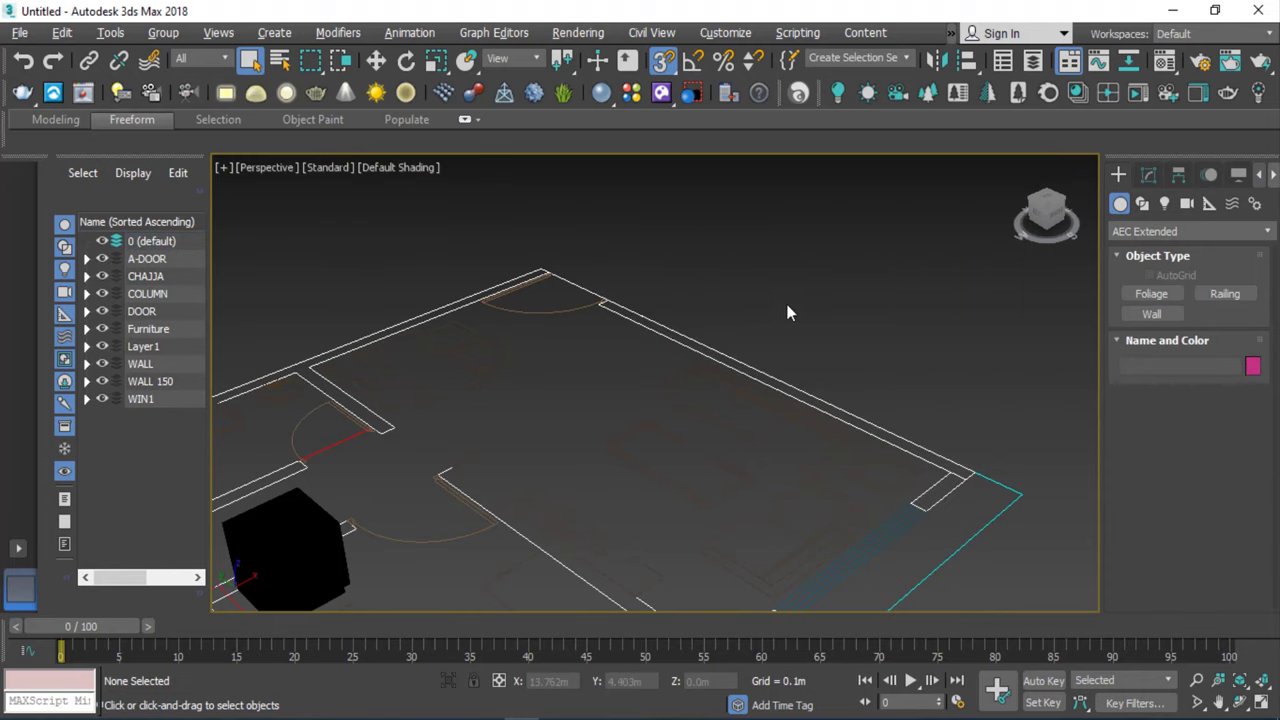
# Return to Standard Primitives and delete the current selection.
pyautogui.scroll(-3, 675, 327)
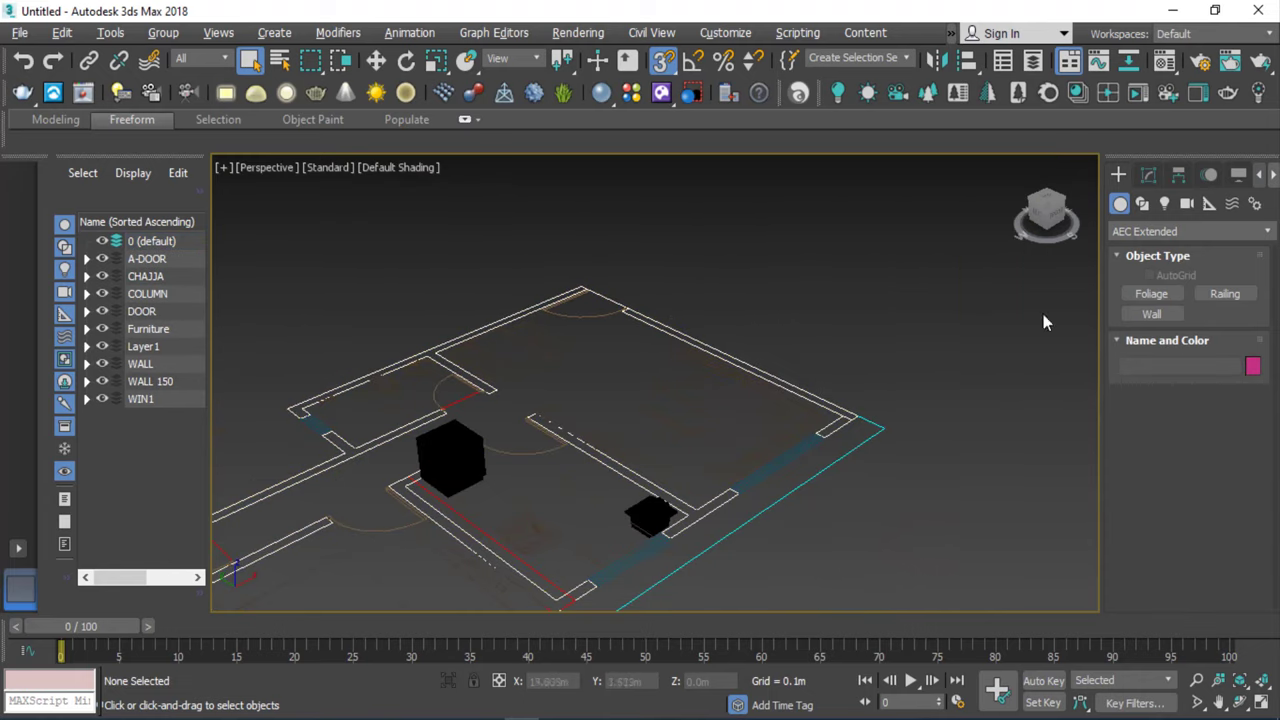
pyautogui.click(1160, 231)
pyautogui.click(1160, 249)
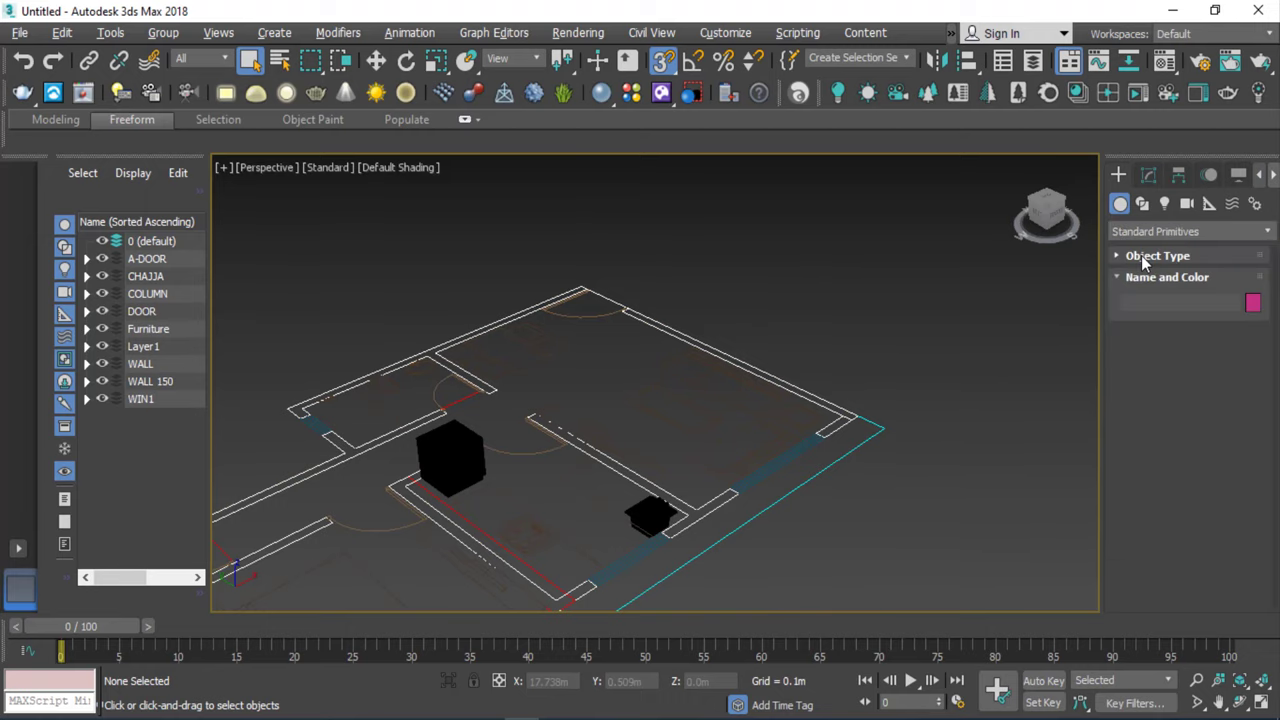
pyautogui.click(754, 371)
pyautogui.press('Delete')
pyautogui.scroll(1, 786, 336)
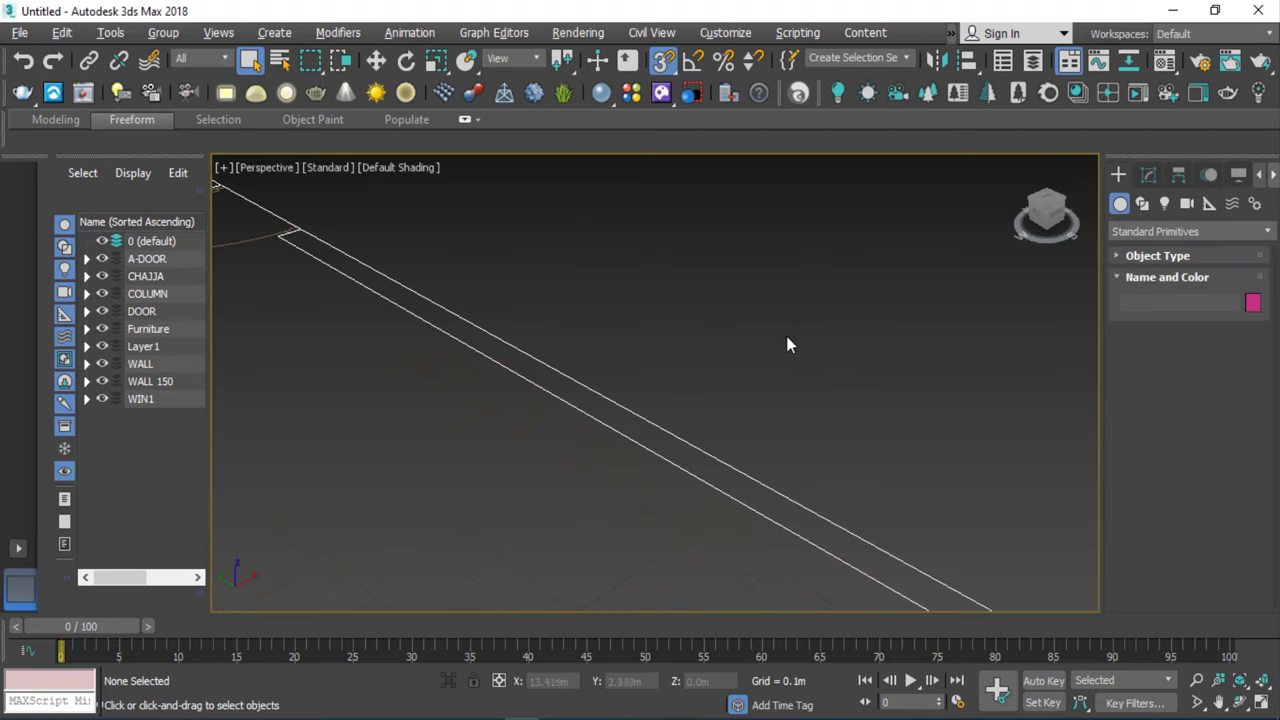
# Orbit the Perspective view and hide the selected furniture via the quad menu.
pyautogui.click(1142, 203)
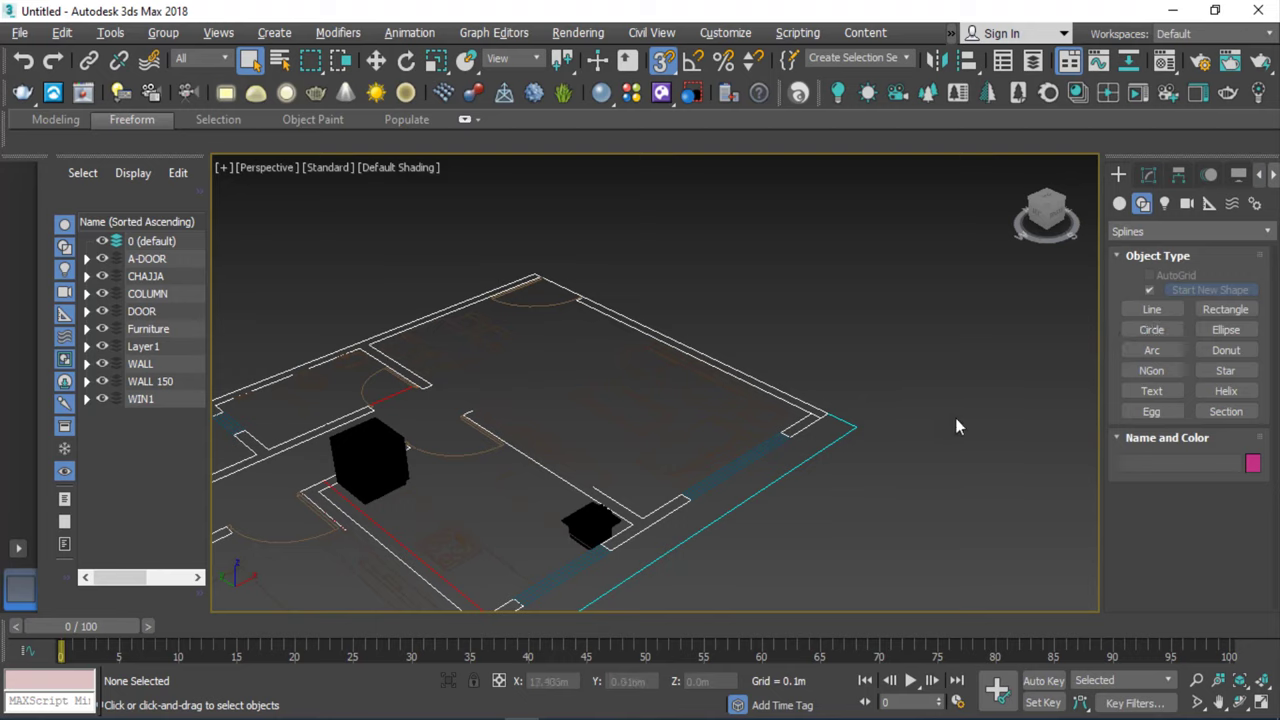
pyautogui.click(1240, 704)
pyautogui.moveTo(672, 449)
pyautogui.mouseDown()
pyautogui.moveTo(668, 405)
pyautogui.moveTo(654, 451)
pyautogui.moveTo(675, 367)
pyautogui.moveTo(665, 388)
pyautogui.moveTo(657, 286)
pyautogui.moveTo(671, 381)
pyautogui.mouseUp()
pyautogui.rightClick(860, 315)
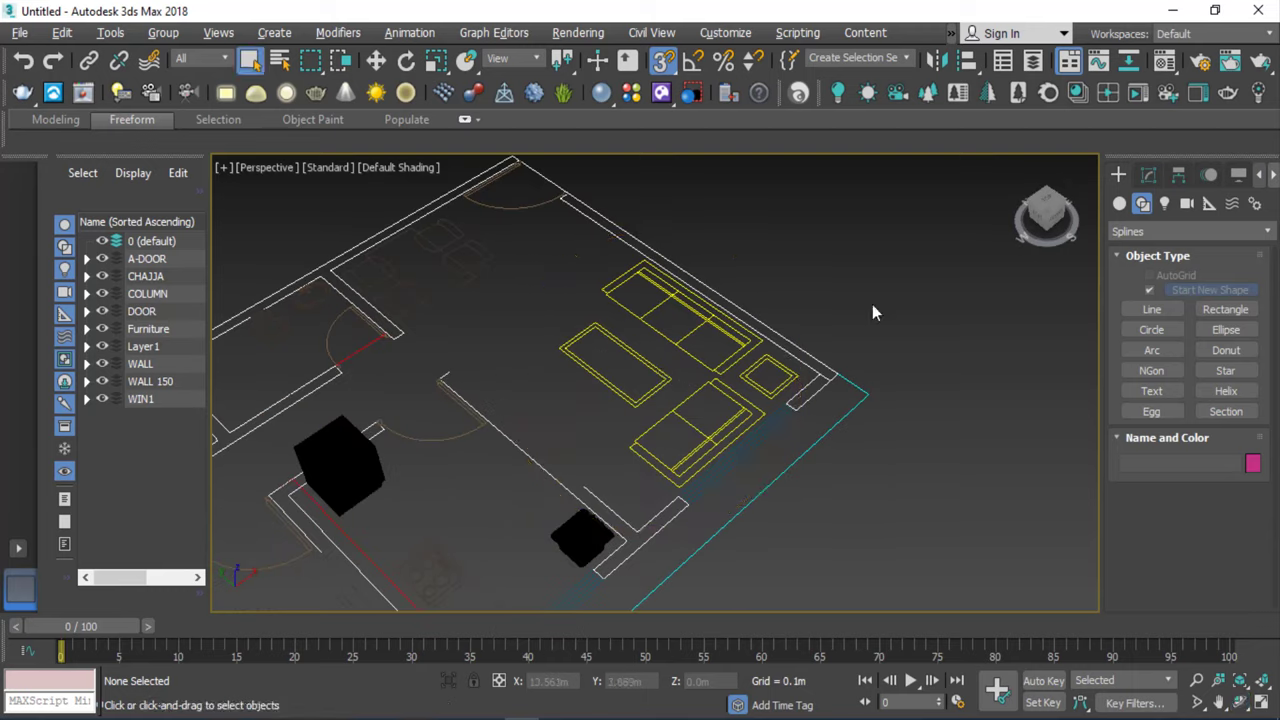
pyautogui.rightClick(846, 300)
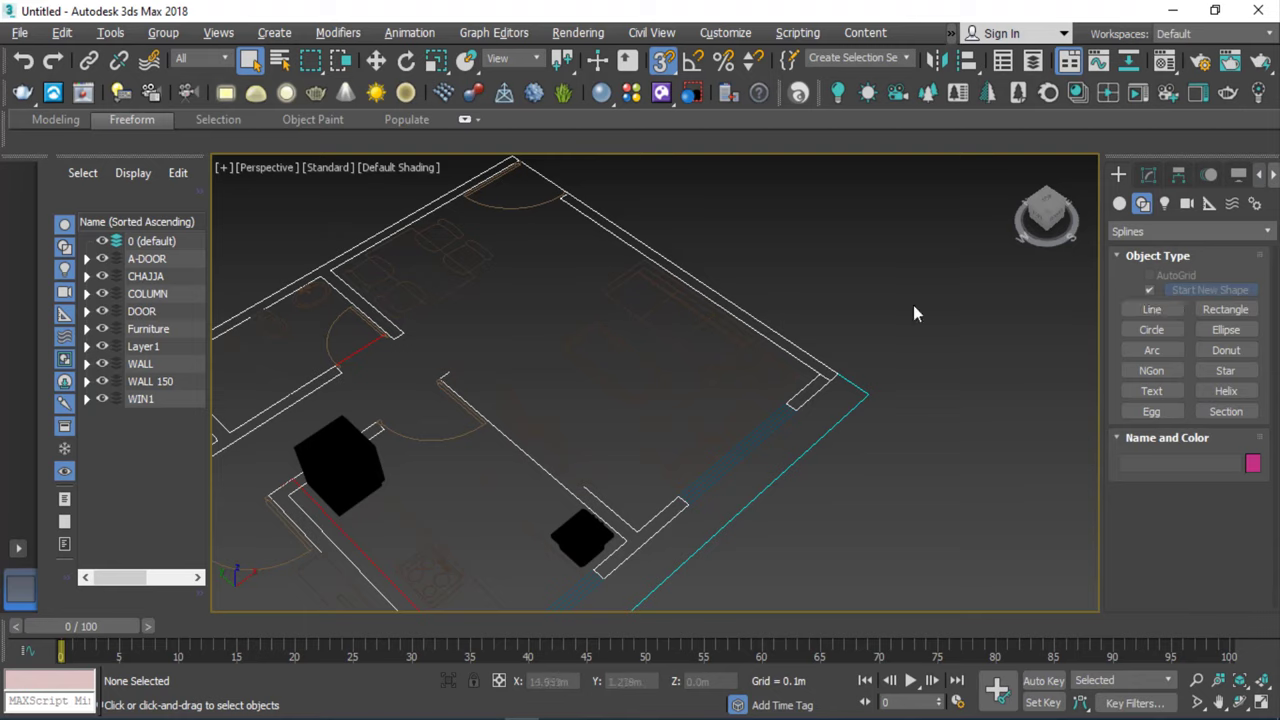
# Arm Line creation with Corner drag type and set snapping to 2D.
pyautogui.click(1150, 312)
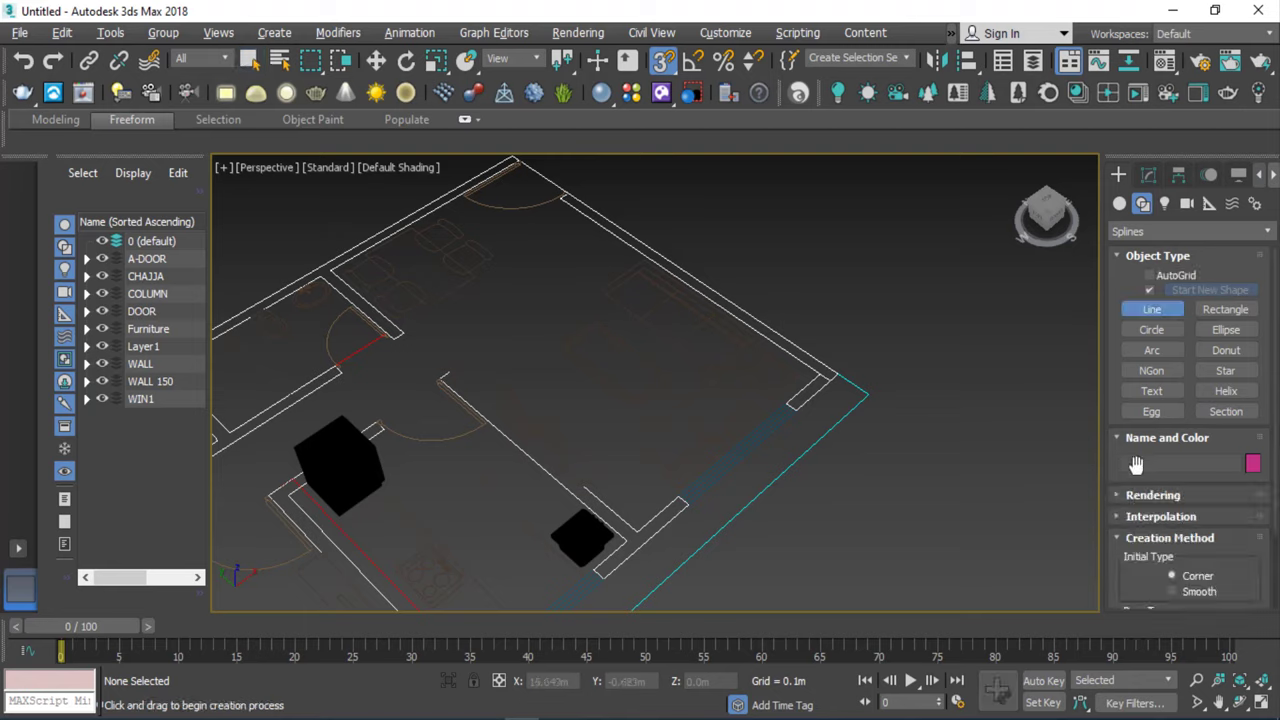
pyautogui.moveTo(1108, 467); pyautogui.dragTo(1128, 345)
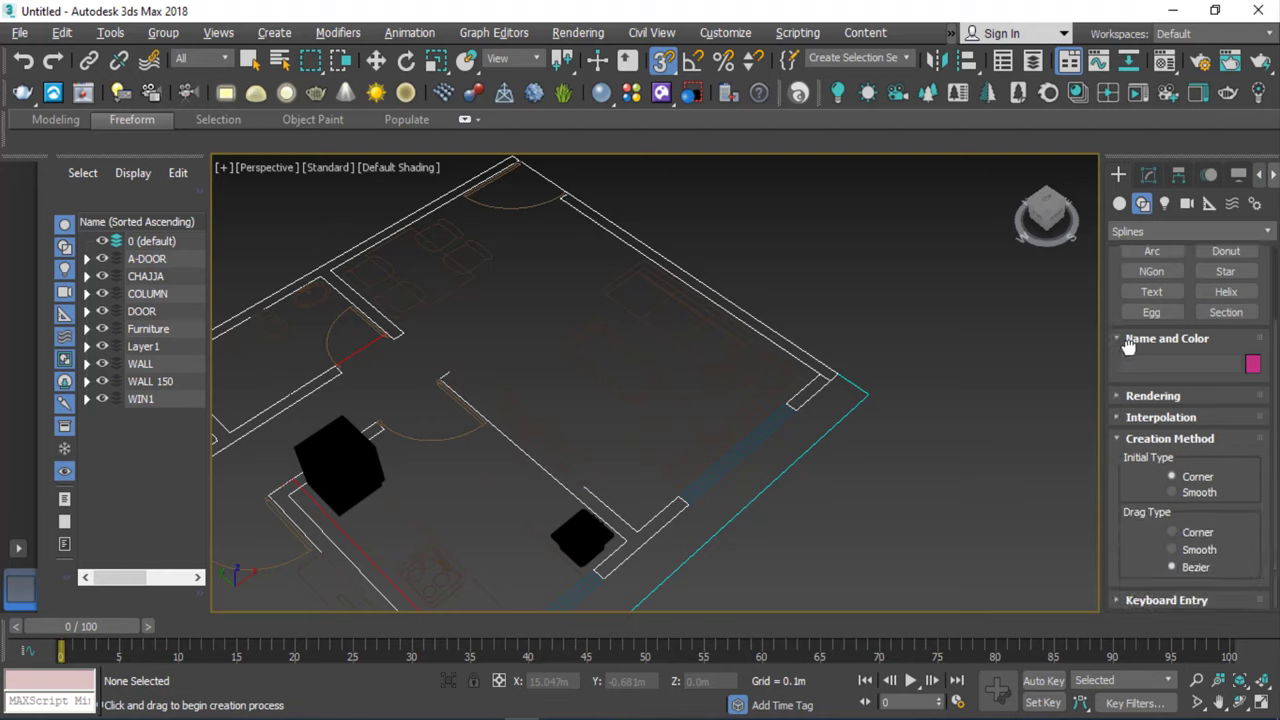
pyautogui.click(1206, 532)
pyautogui.click(667, 62)
pyautogui.click(674, 63)
pyautogui.moveTo(672, 65); pyautogui.dragTo(664, 90)
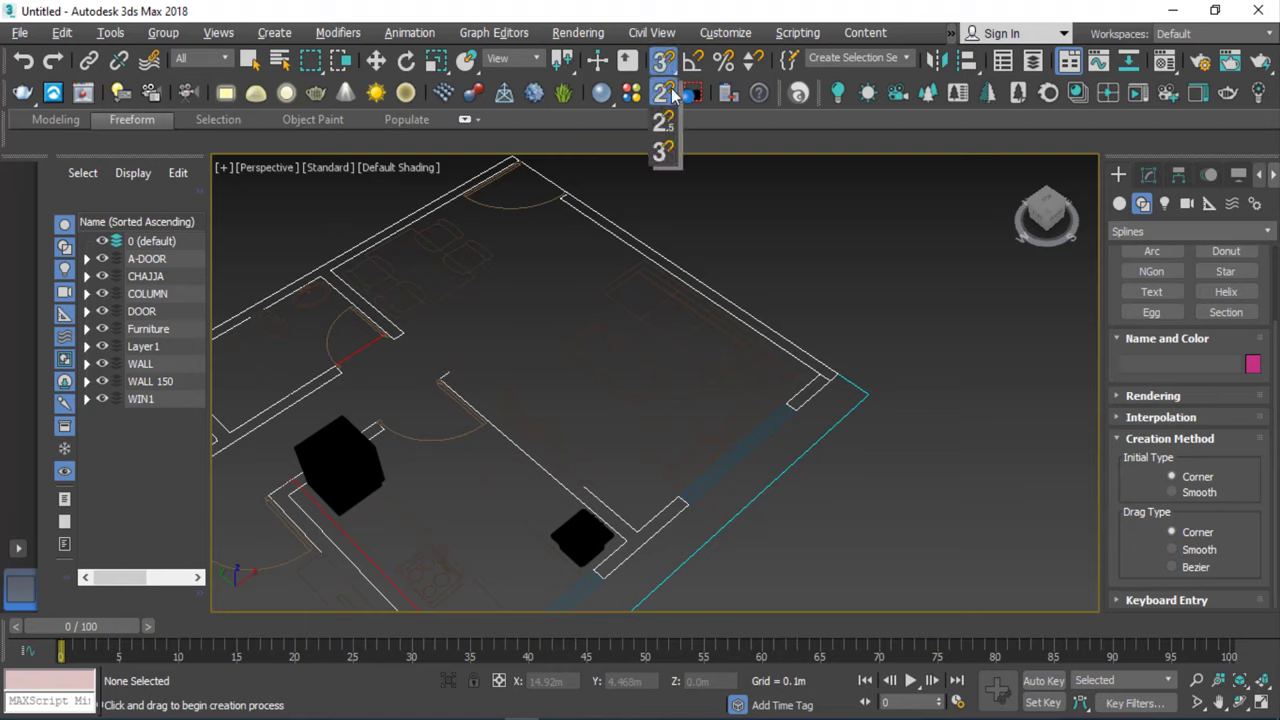
# Switch to the Top view and zoom in on the plan's right-hand wall.
pyautogui.press('t')
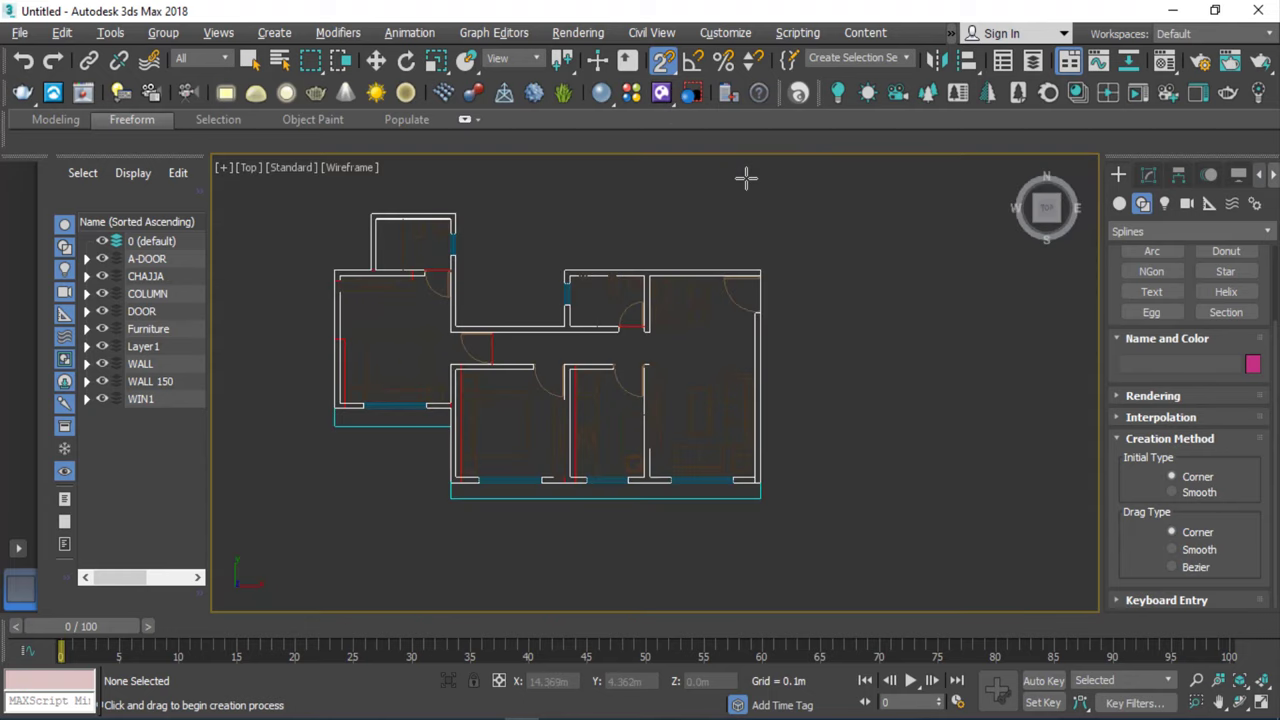
pyautogui.press('z')
pyautogui.scroll(2, 849, 386)
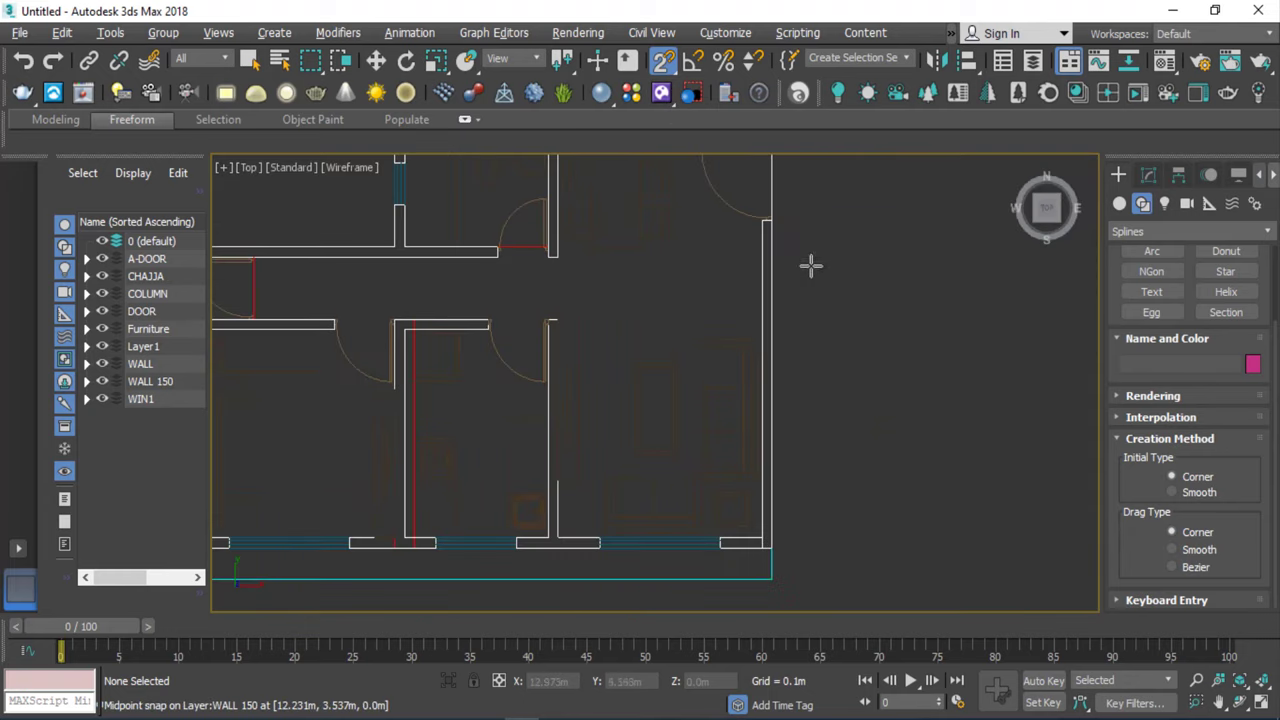
pyautogui.scroll(2, 811, 264)
pyautogui.scroll(3, 751, 200)
pyautogui.scroll(2, 735, 208)
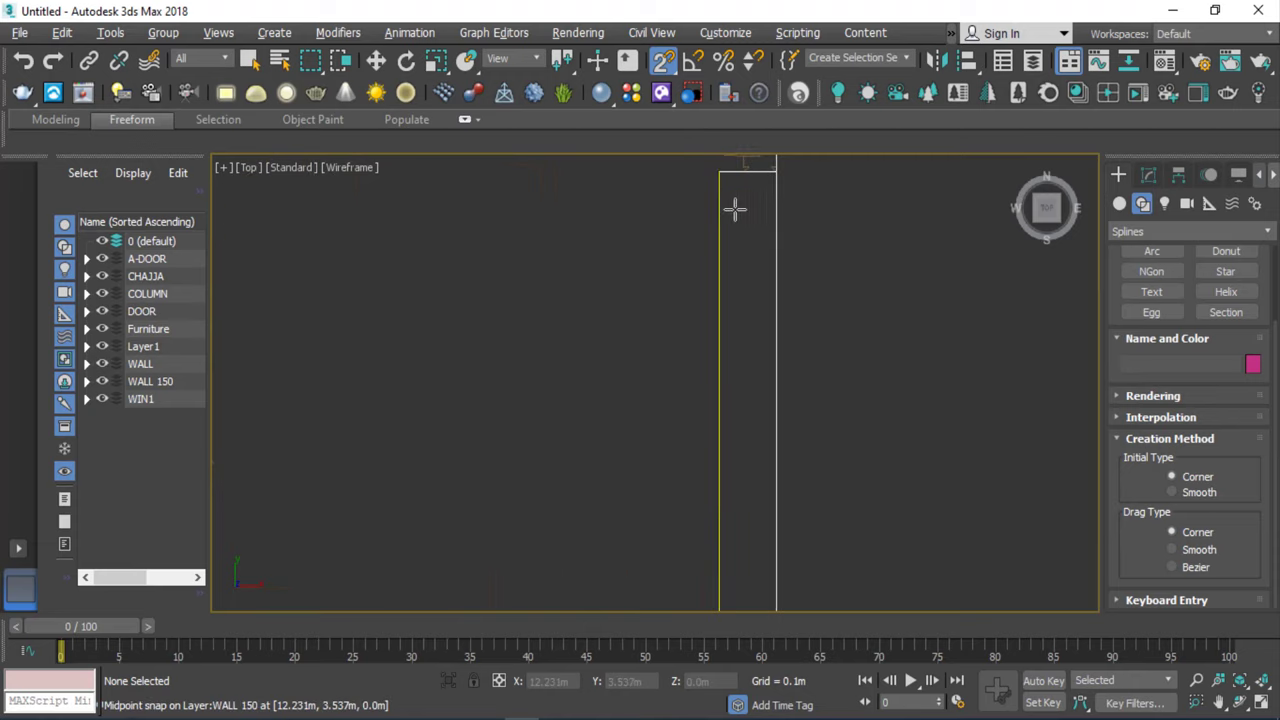
pyautogui.scroll(-2, 720, 186)
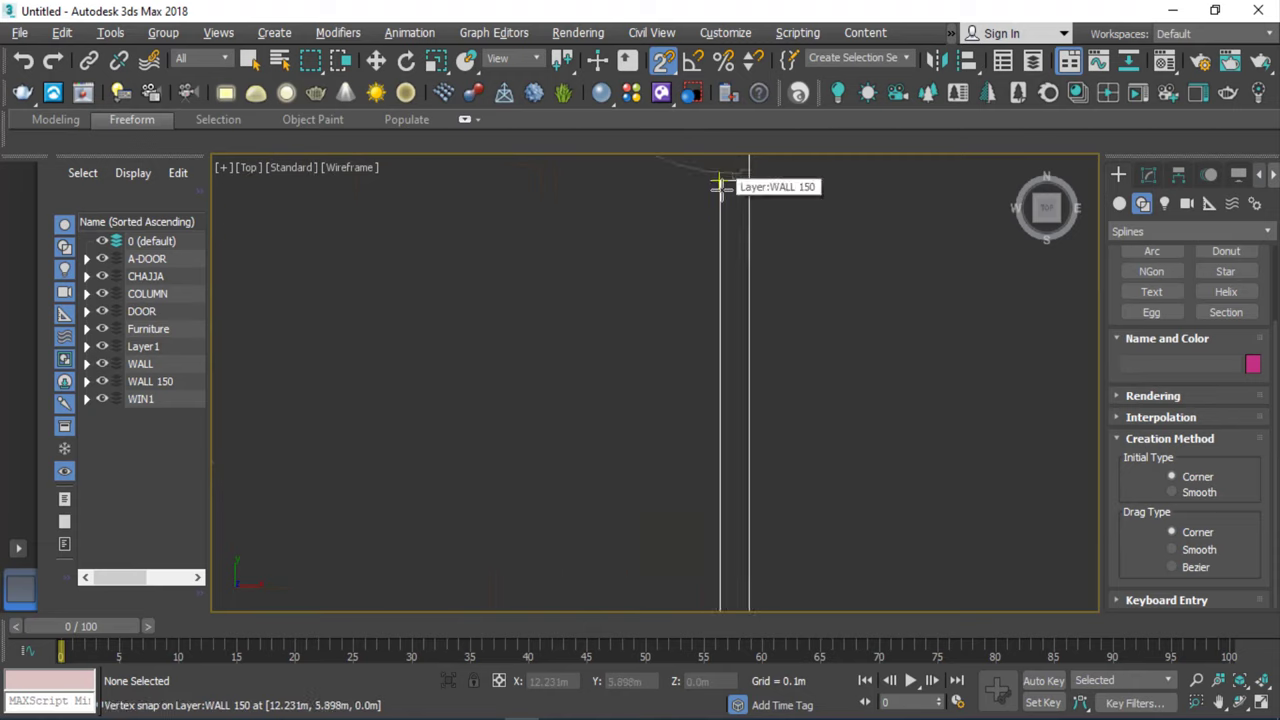
pyautogui.scroll(-4, 718, 186)
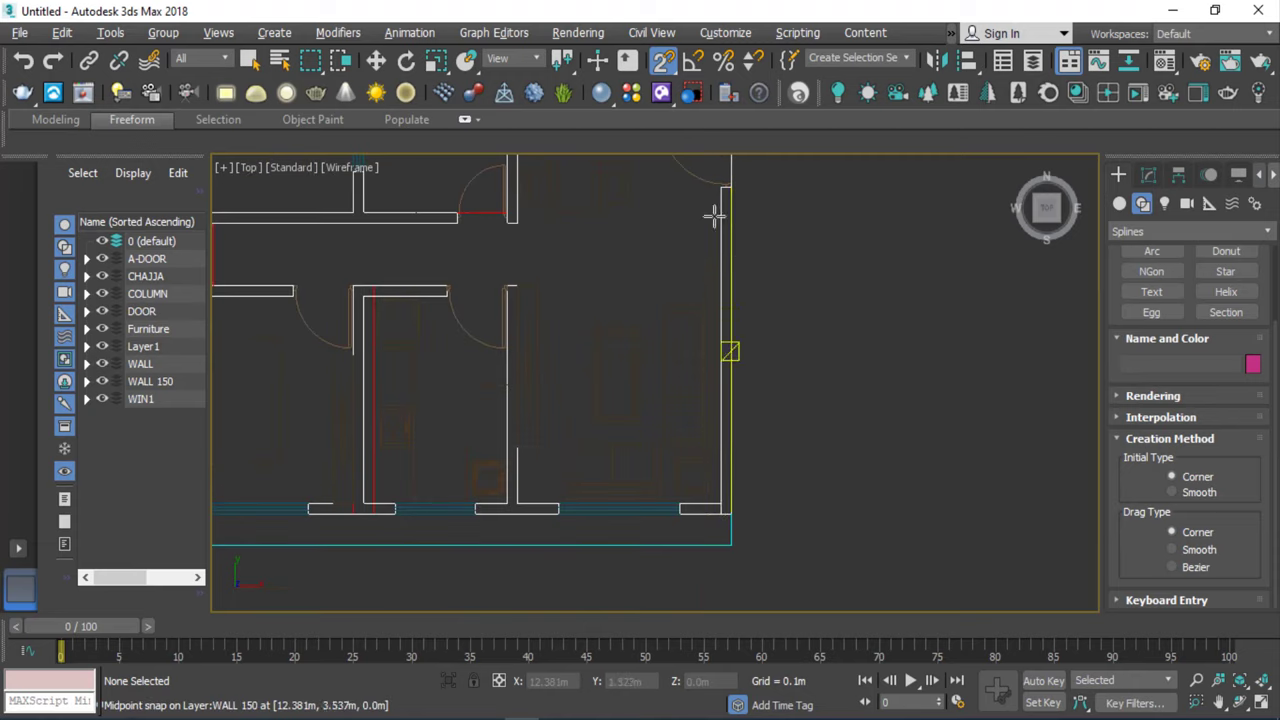
pyautogui.scroll(2, 714, 196)
# Draw Line001 with three snapped vertices along the right and bottom outer wall edges.
pyautogui.click(714, 199)
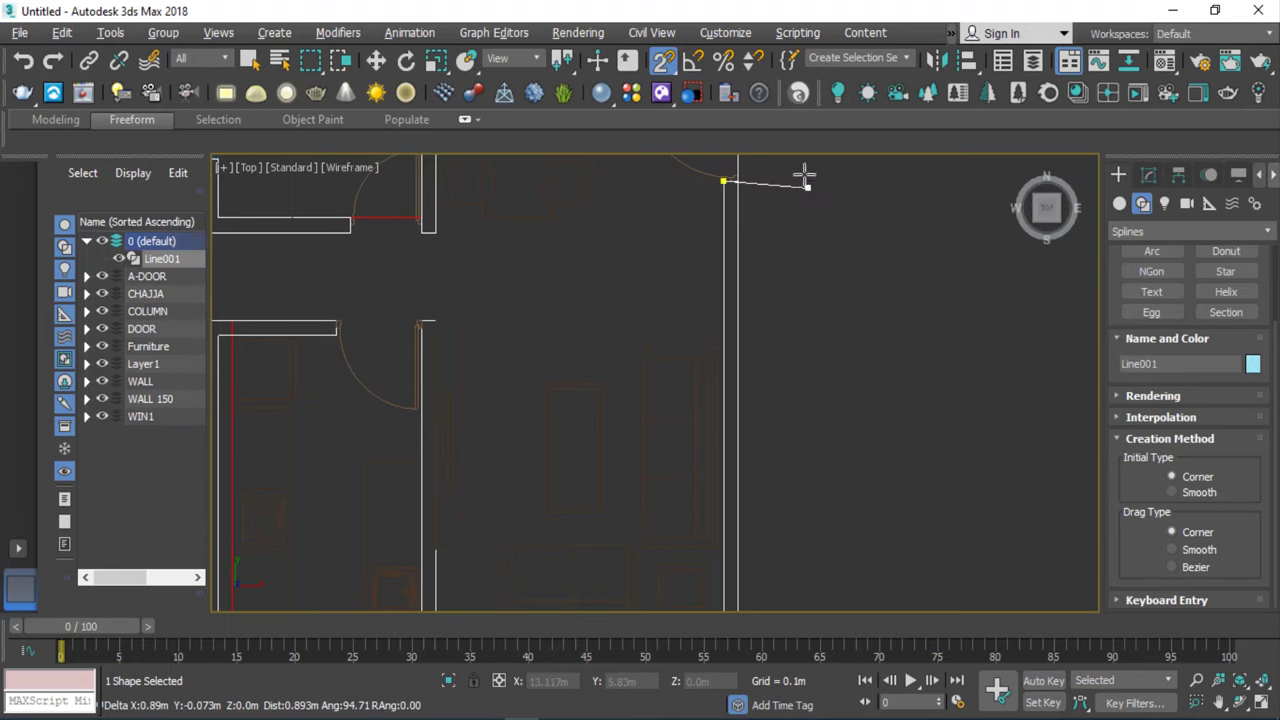
pyautogui.scroll(-3, 806, 177)
pyautogui.scroll(3, 783, 349)
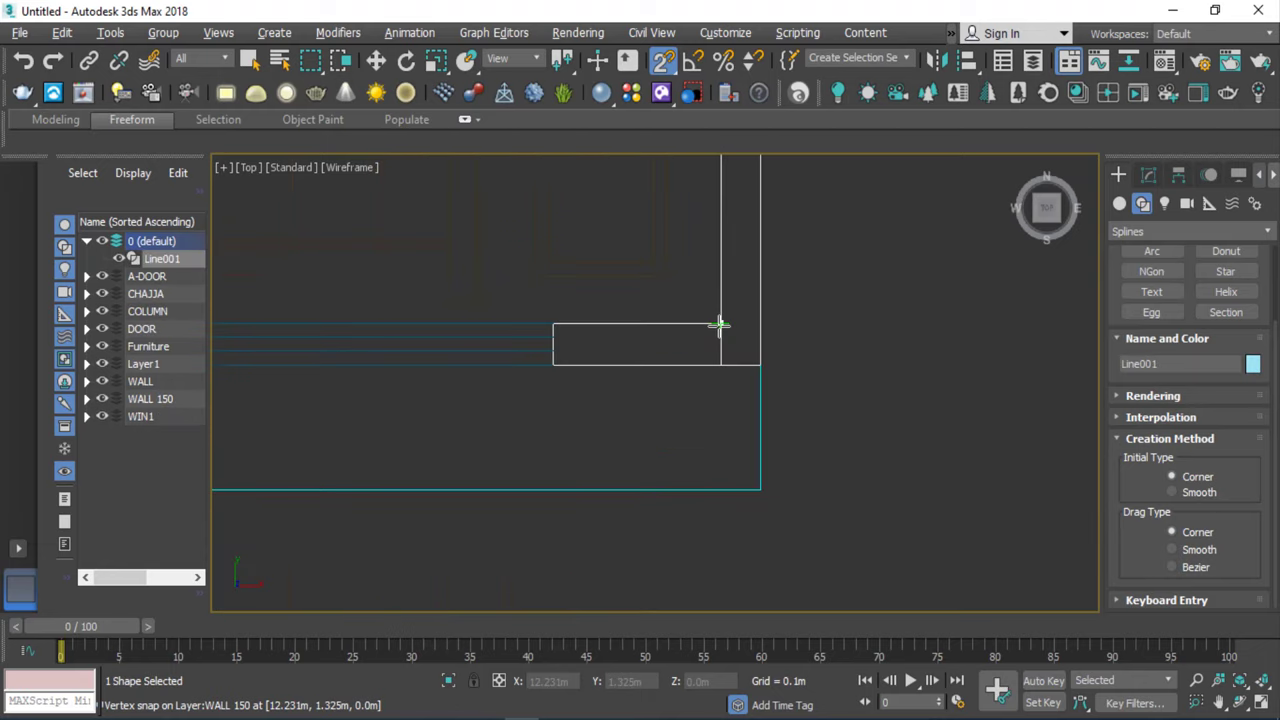
pyautogui.click(720, 323)
pyautogui.click(560, 321)
pyautogui.scroll(-1, 880, 314)
pyautogui.rightClick(860, 340)
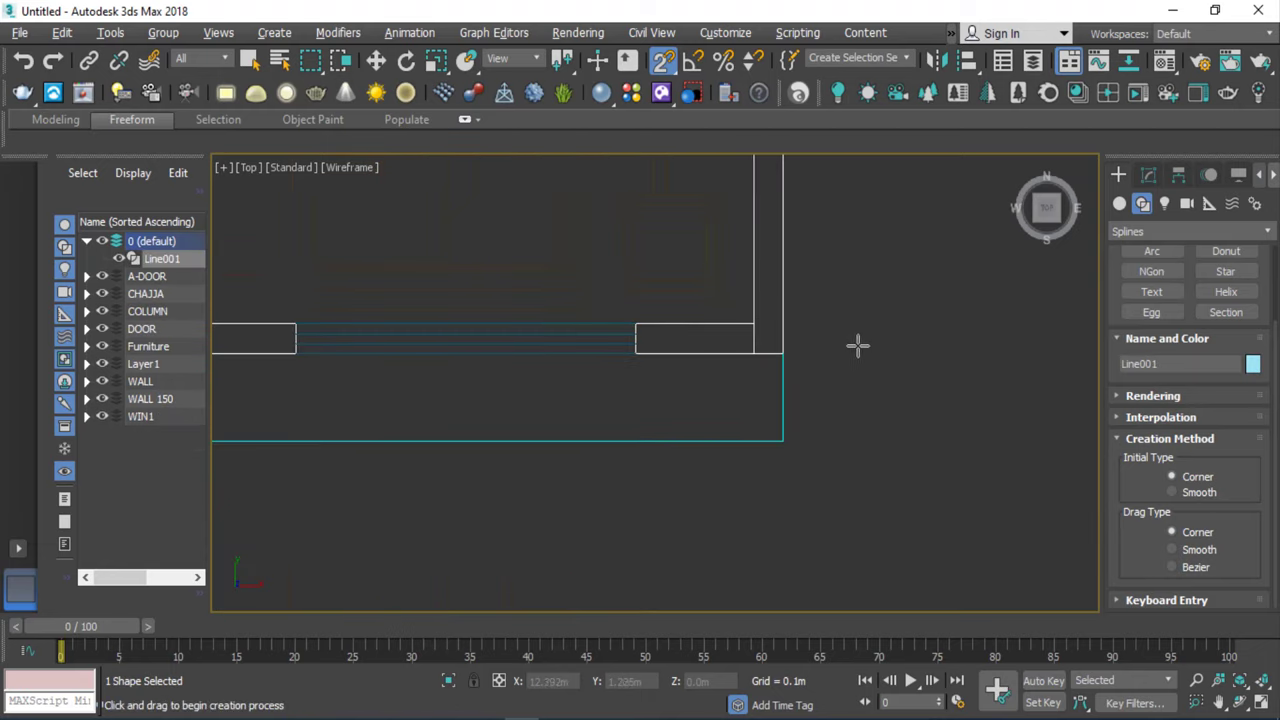
pyautogui.scroll(-2, 830, 350)
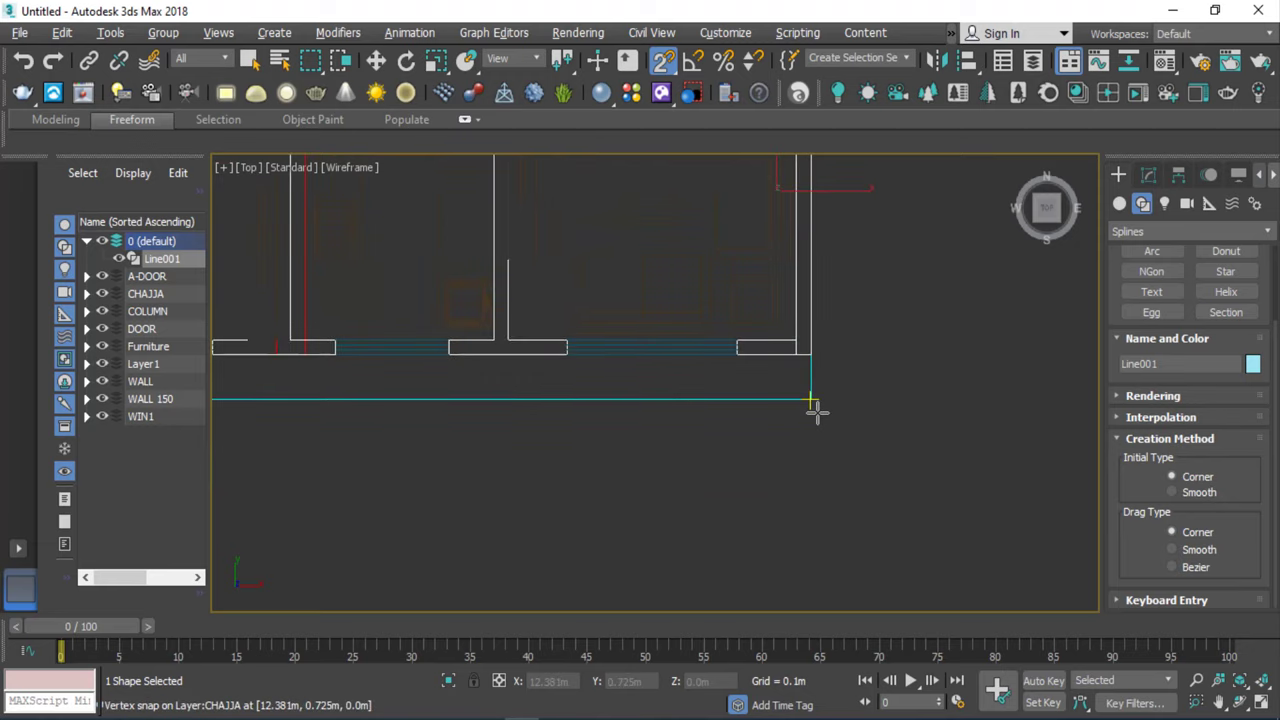
# Add an Extrude modifier to Line001 with Amount 2.9m in Perspective view.
pyautogui.press('p')
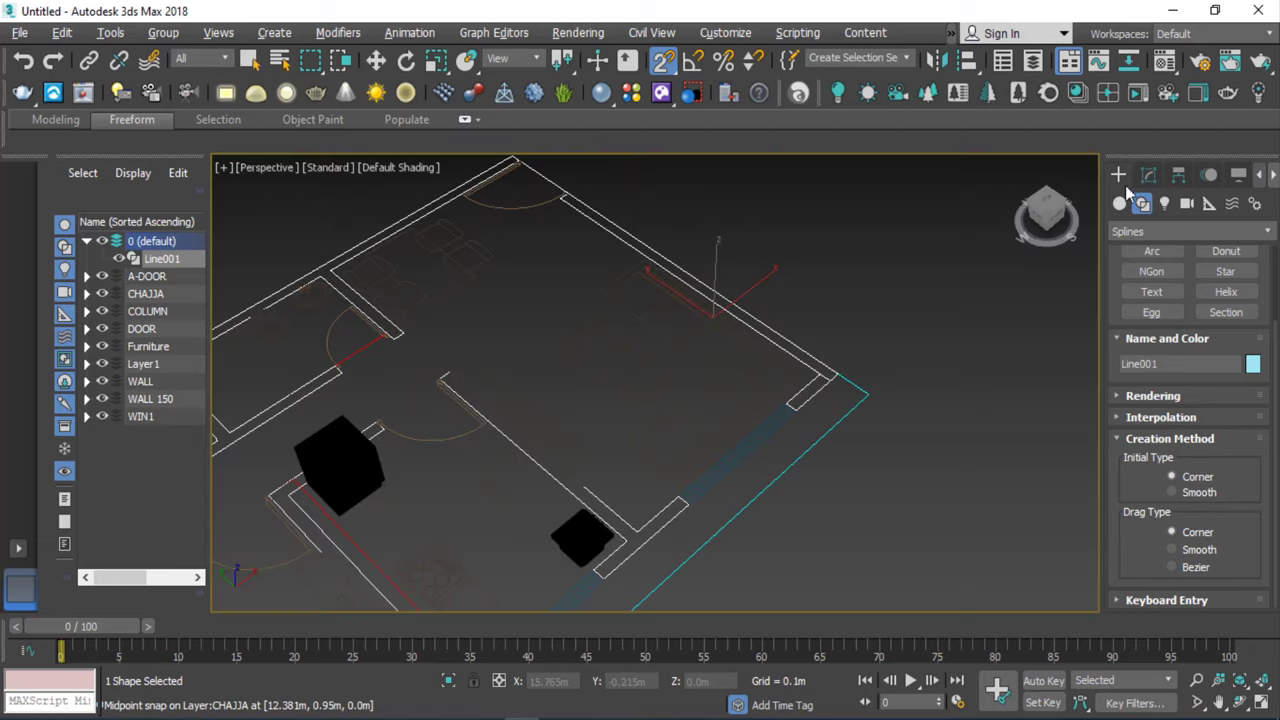
pyautogui.click(1148, 176)
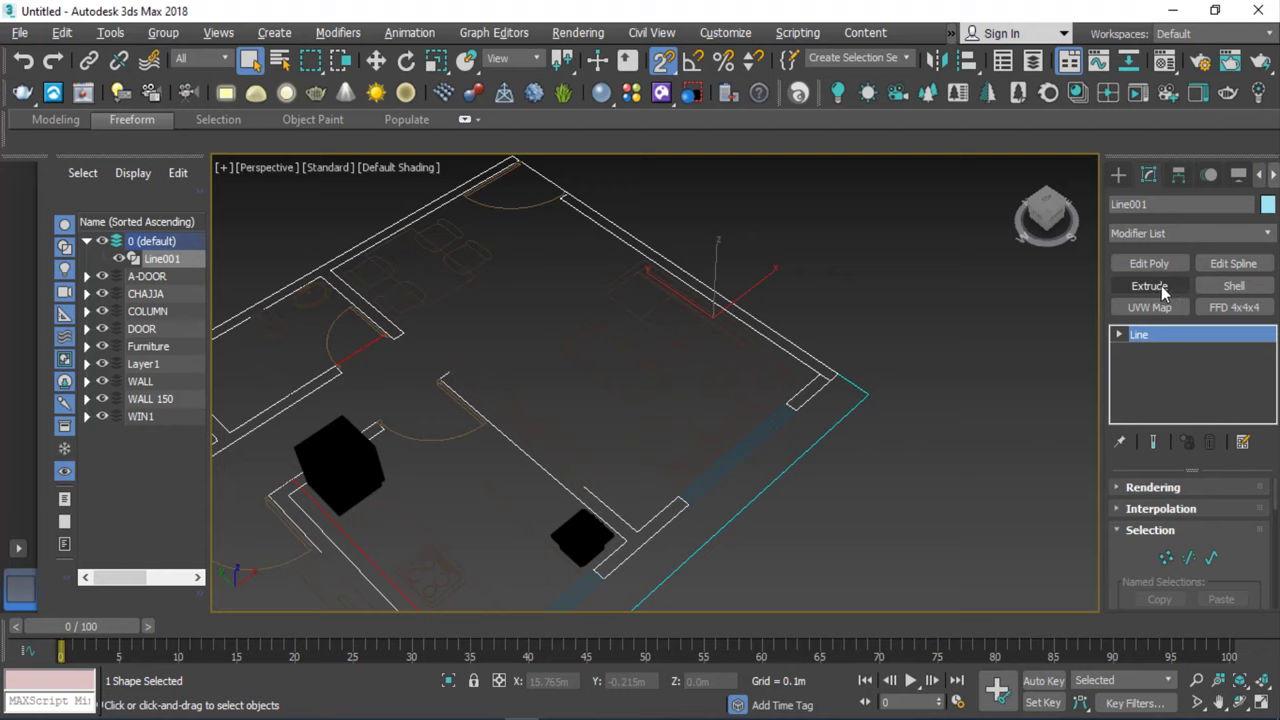
pyautogui.click(1150, 286)
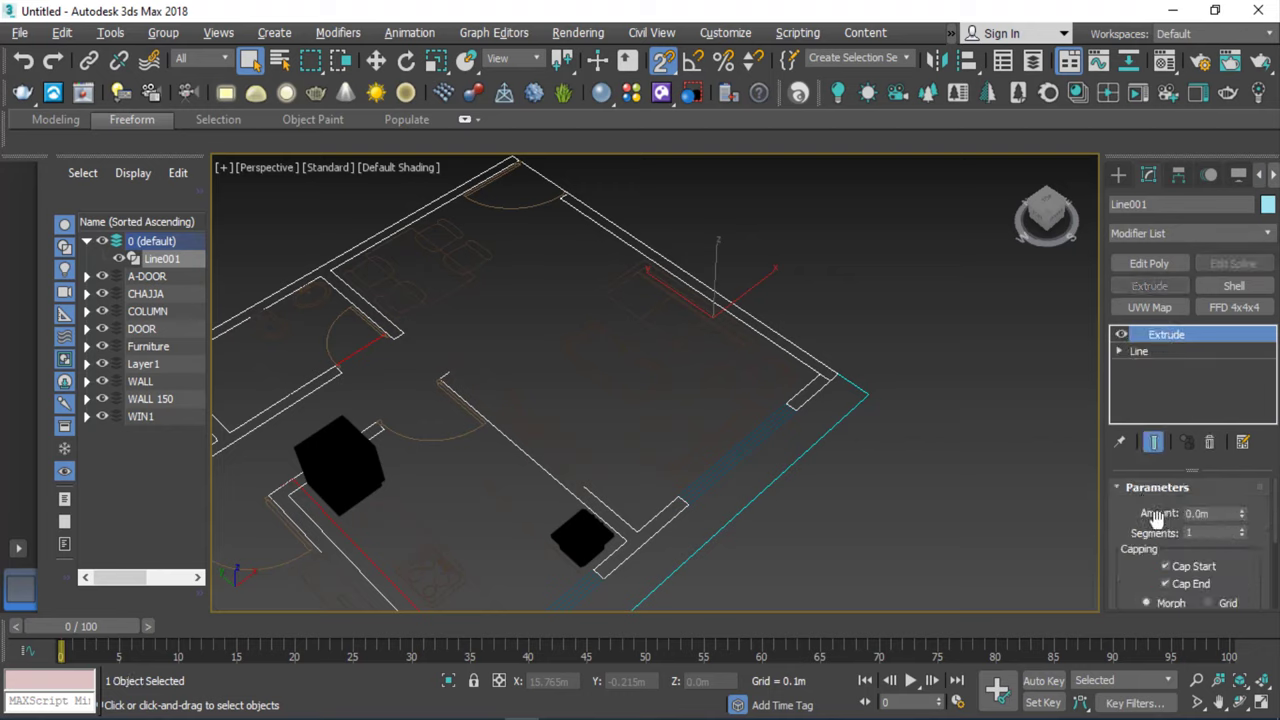
pyautogui.moveTo(1212, 512); pyautogui.dragTo(1060, 513)
pyautogui.write('2.9')
pyautogui.press('Return')
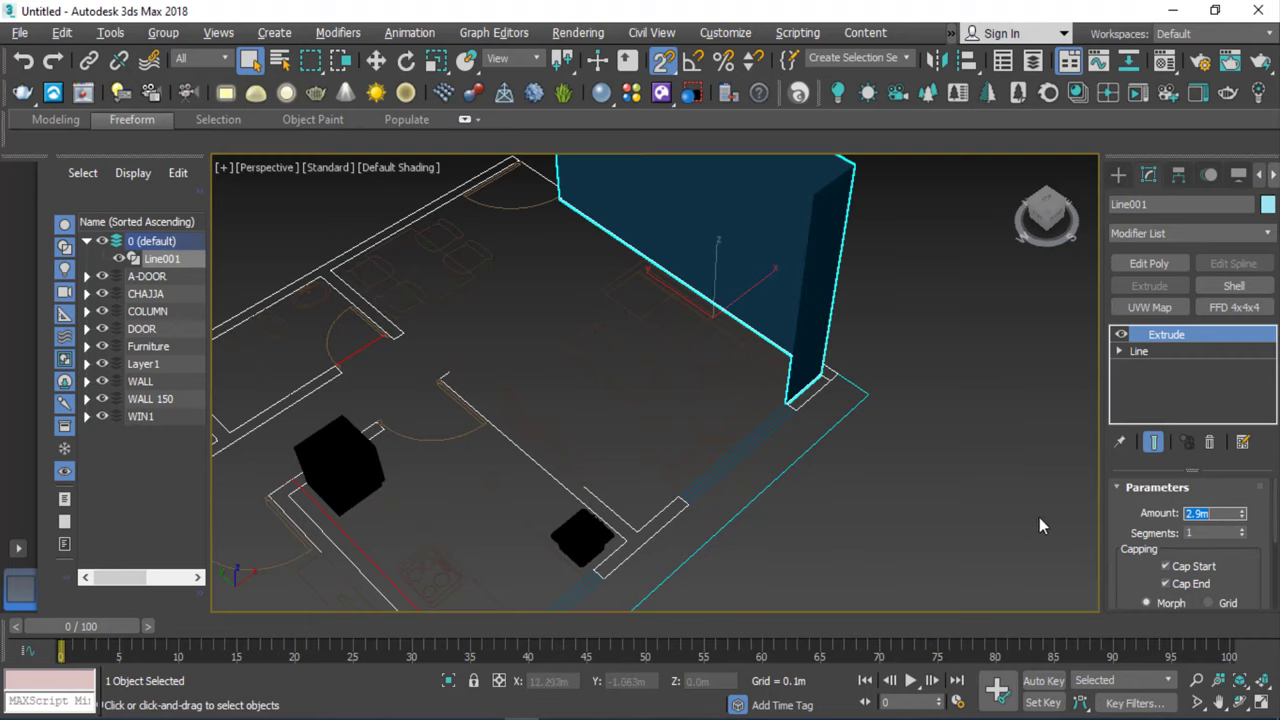
# Browse the modifier list without adding anything, then deselect the new wall.
pyautogui.scroll(-3, 1039, 517)
pyautogui.scroll(5, 857, 228)
pyautogui.scroll(-2, 799, 233)
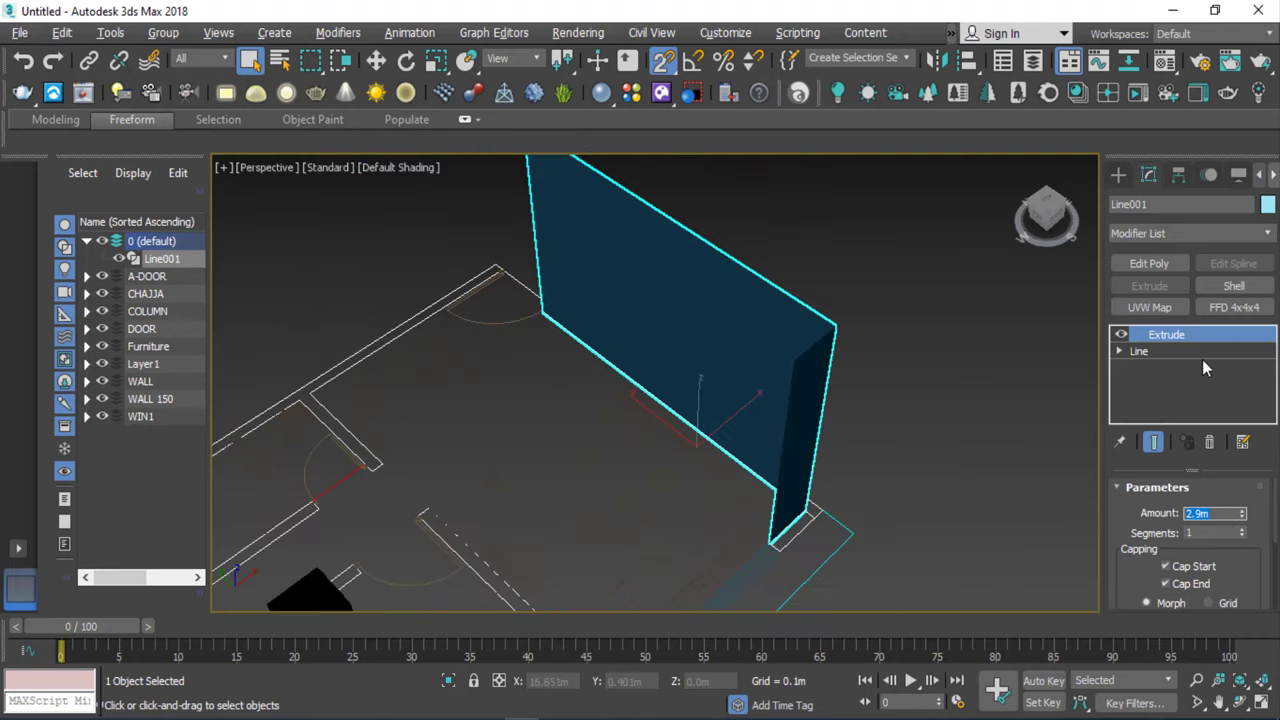
pyautogui.click(1272, 235)
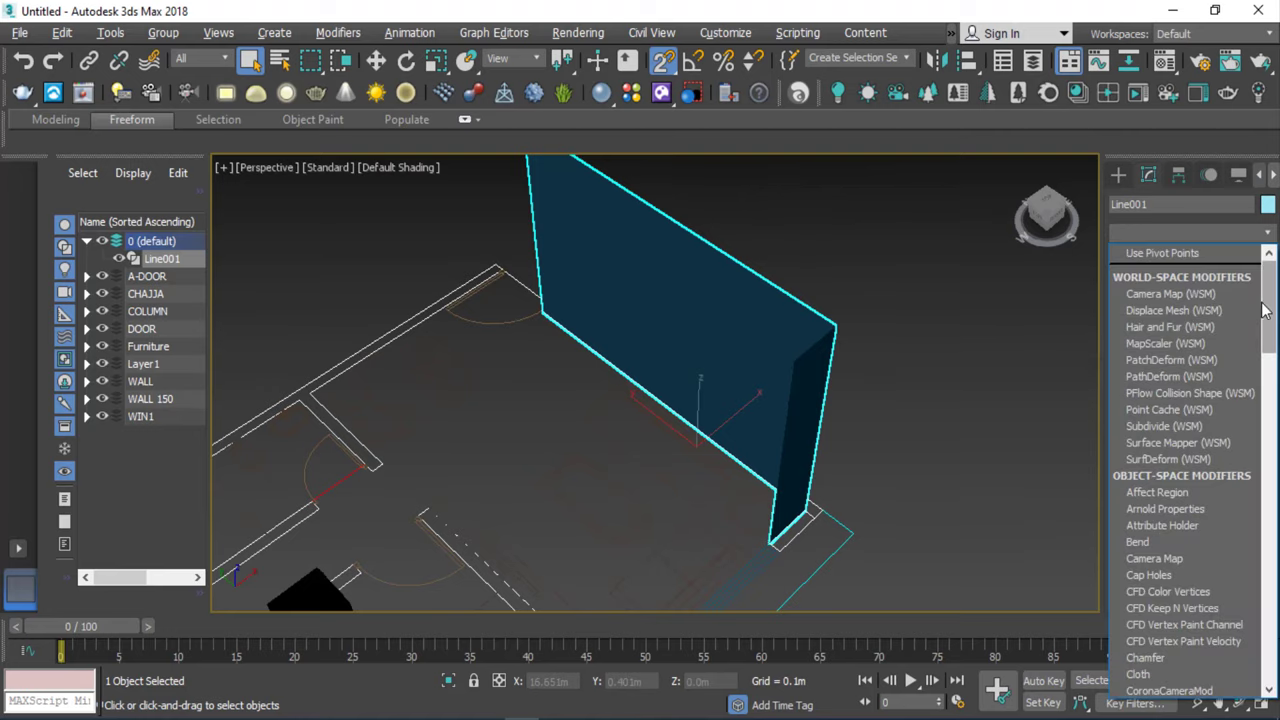
pyautogui.click(913, 289)
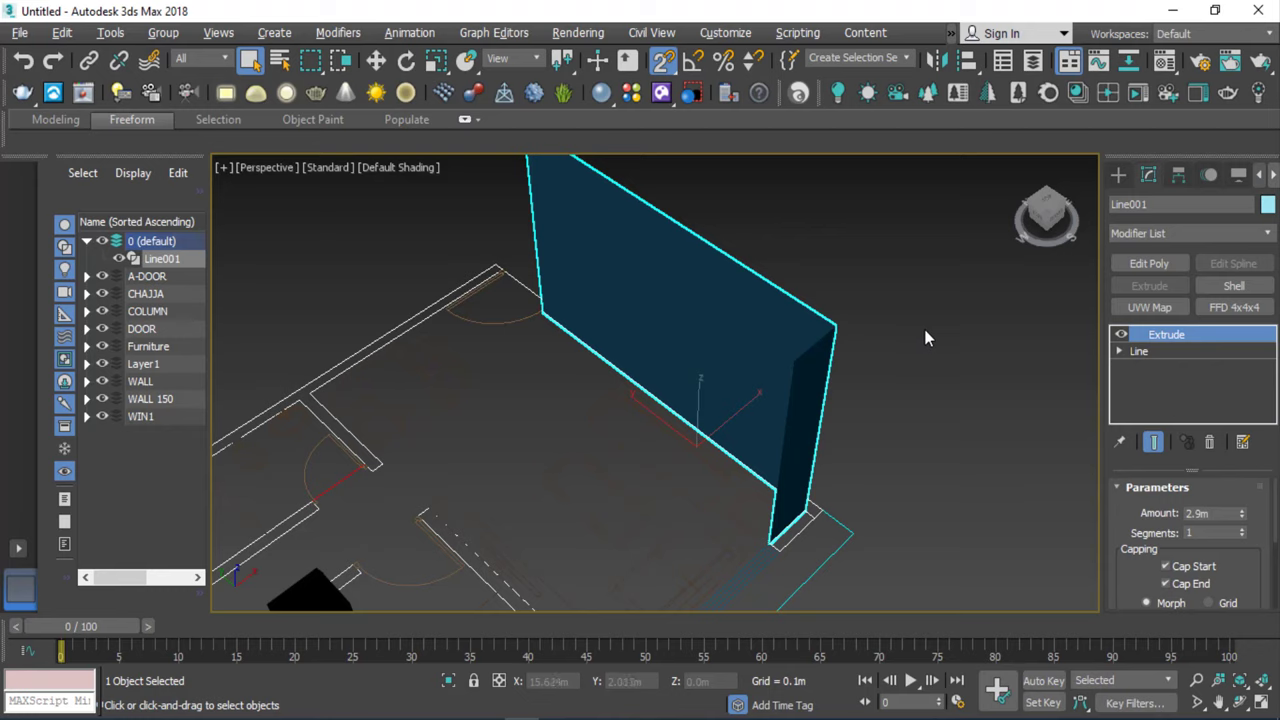
pyautogui.scroll(2, 646, 365)
pyautogui.scroll(-4, 865, 366)
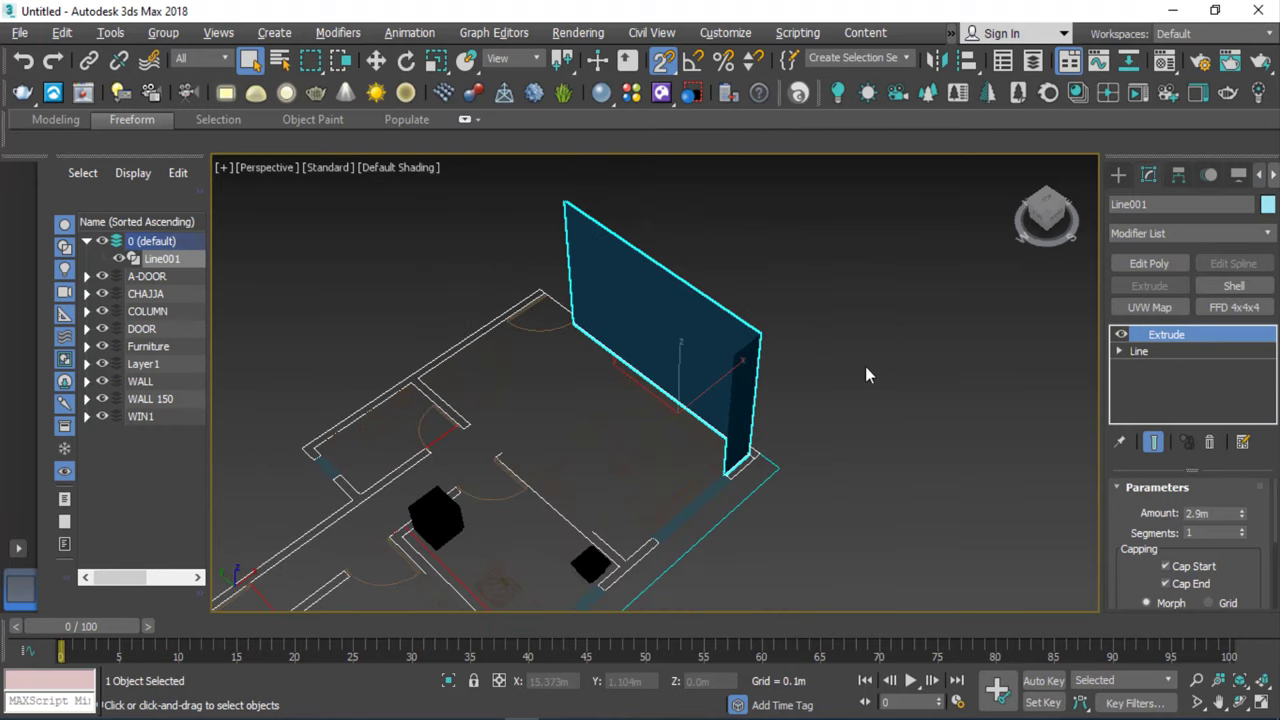
pyautogui.click(865, 366)
pyautogui.scroll(5, 761, 346)
pyautogui.scroll(-2, 729, 354)
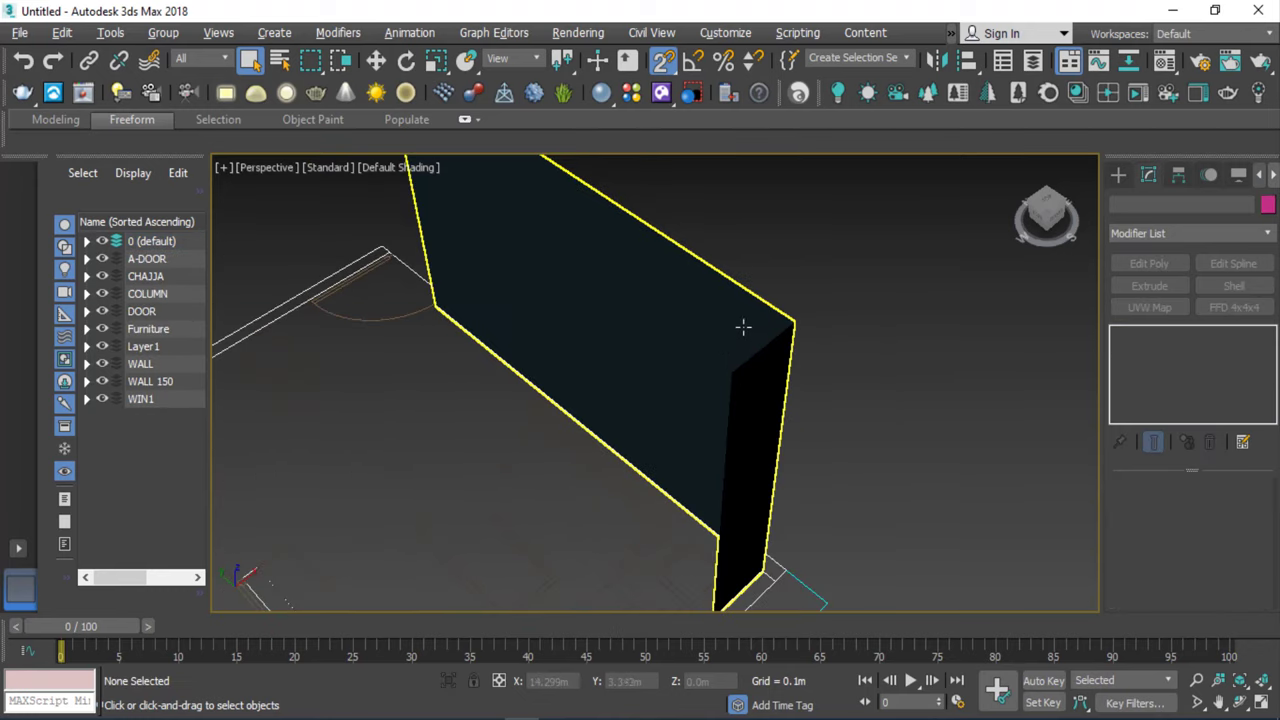
# Add a Shell modifier to the extruded wall Line001, leaving its Outer Amount at 0.
pyautogui.click(743, 326)
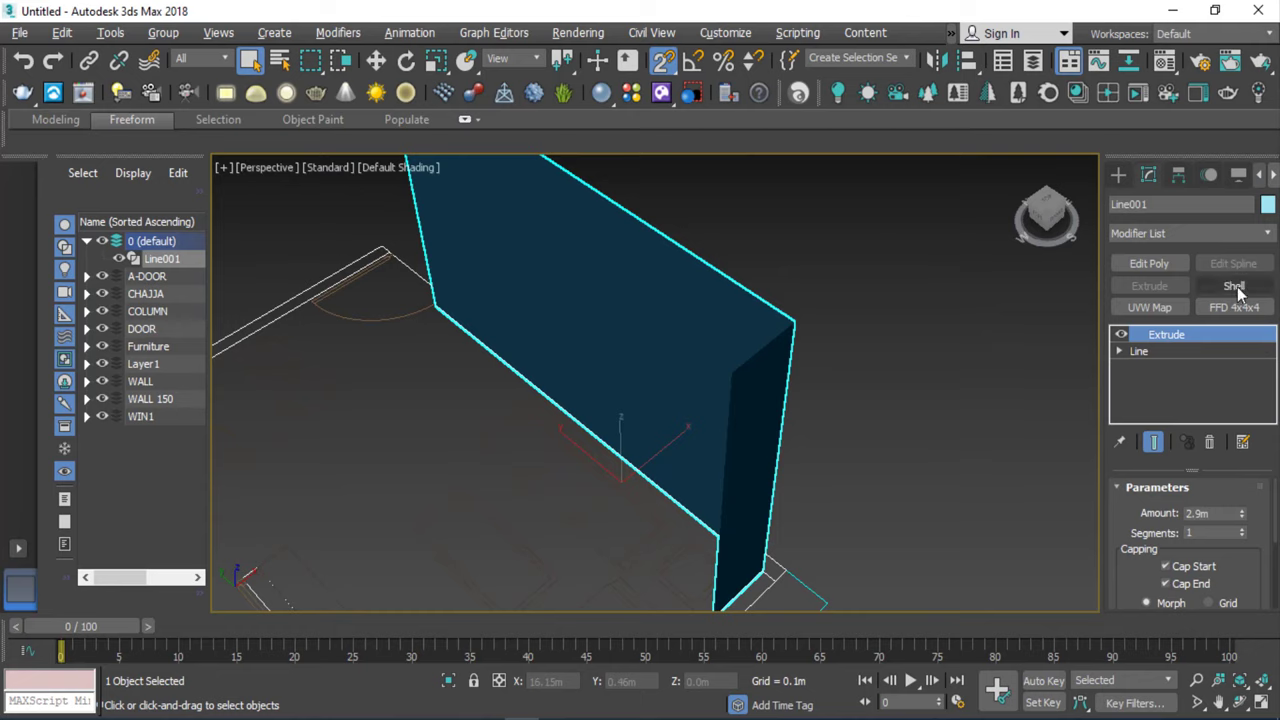
pyautogui.click(1235, 287)
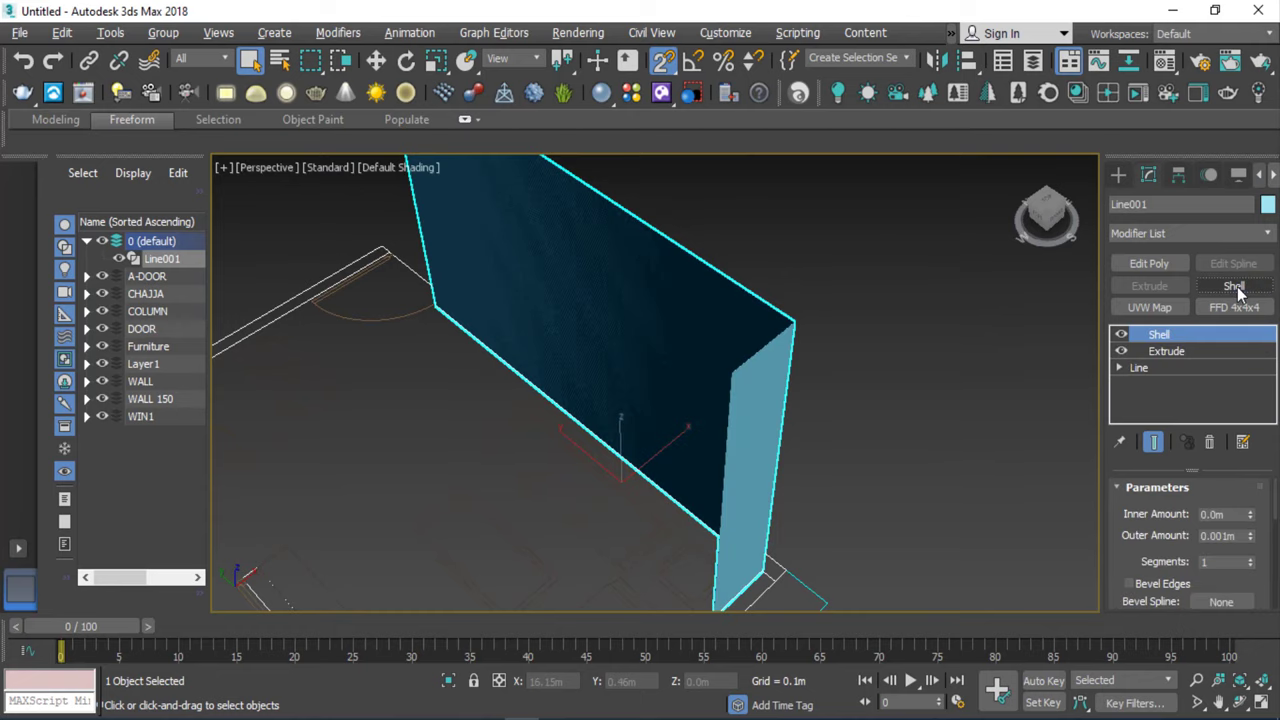
pyautogui.doubleClick(1240, 536)
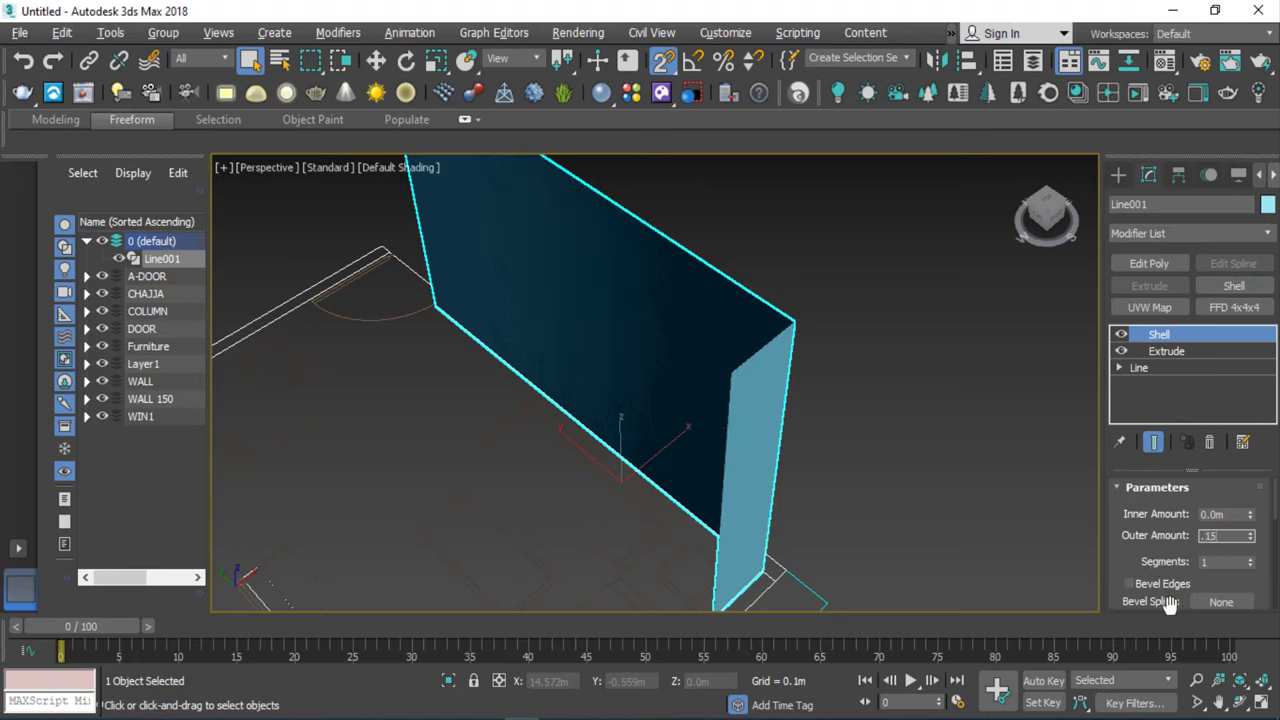
pyautogui.press('Return')
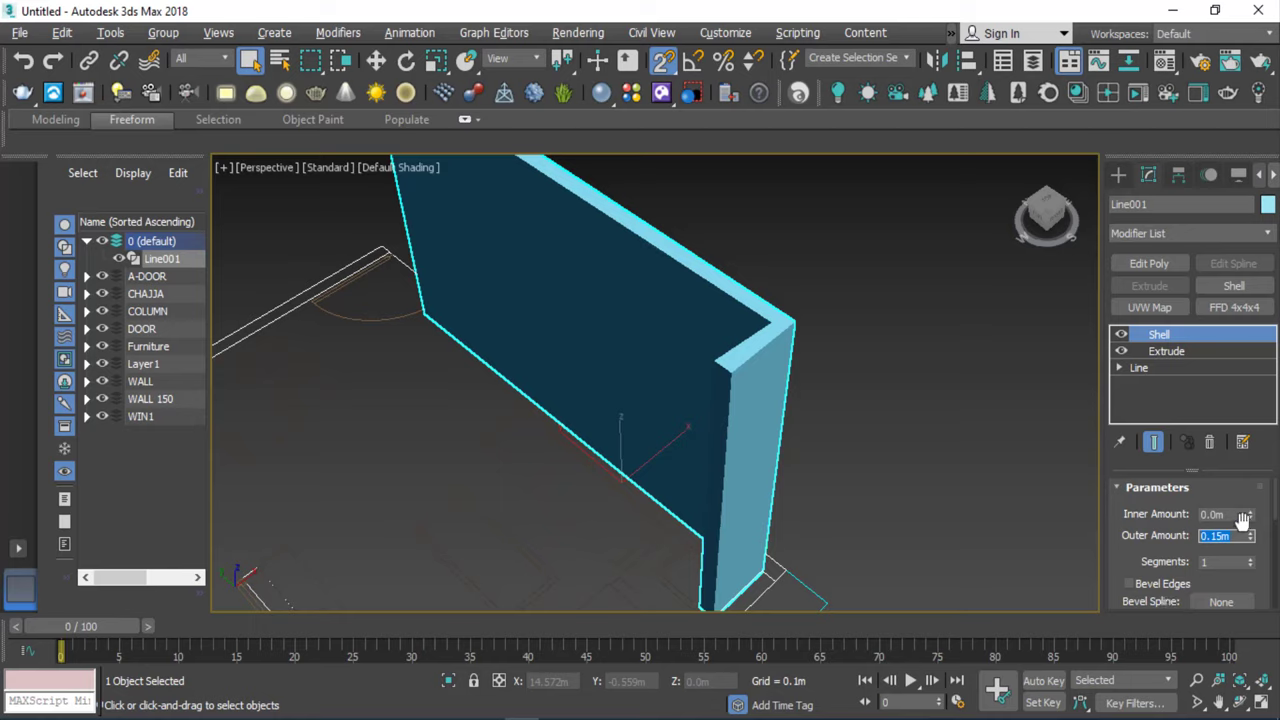
pyautogui.write('0')
pyautogui.press('Return')
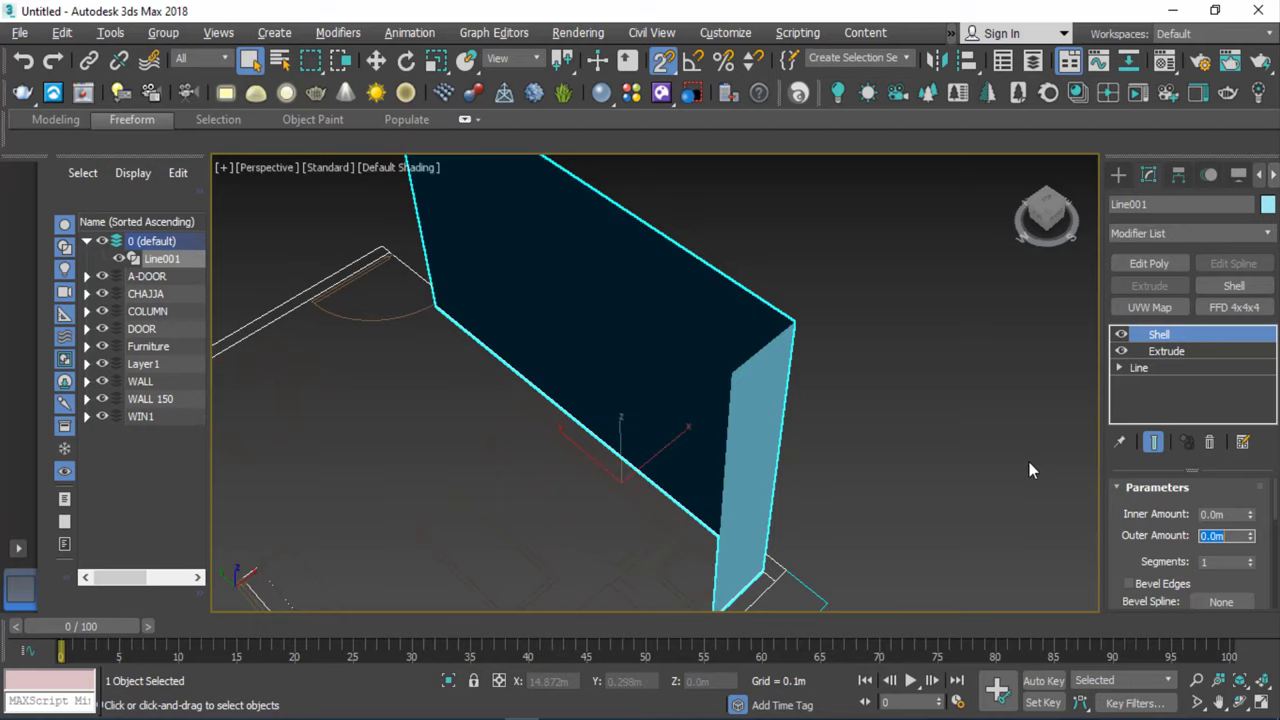
# Set the Shell's Inner Amount to 0.15m and deselect the finished wall.
pyautogui.click(1222, 513)
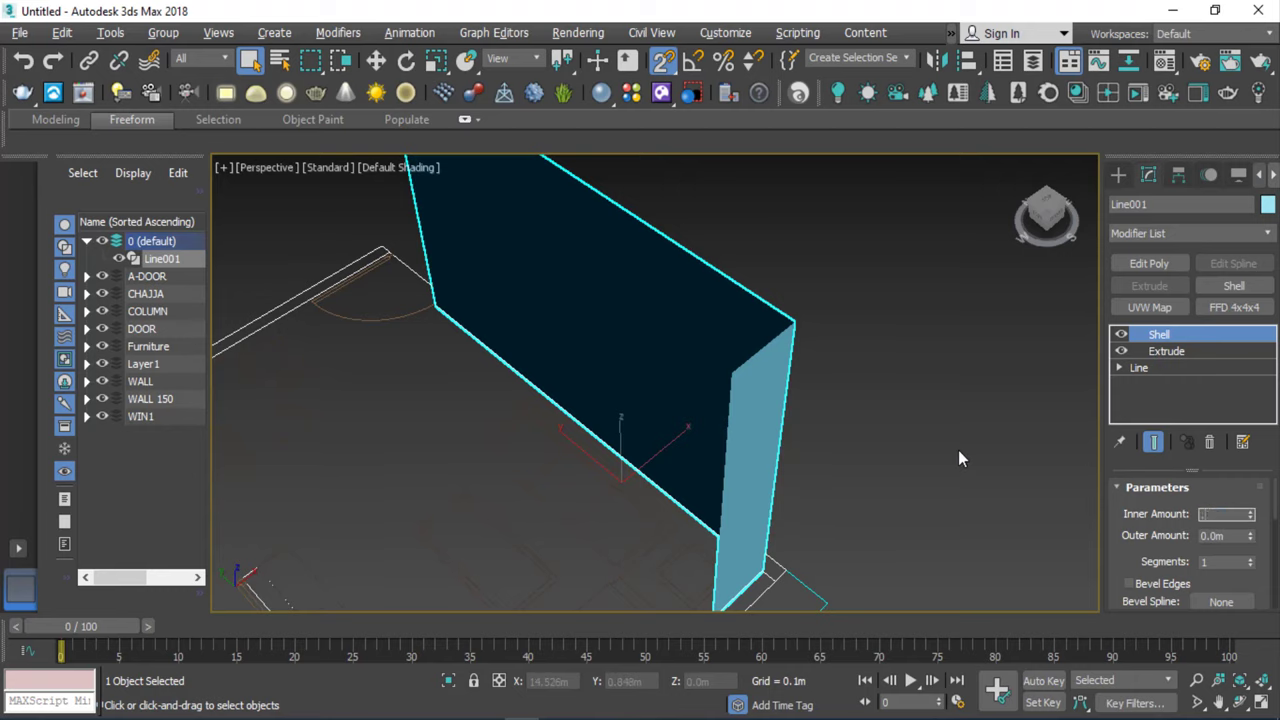
pyautogui.write('.15')
pyautogui.press('Return')
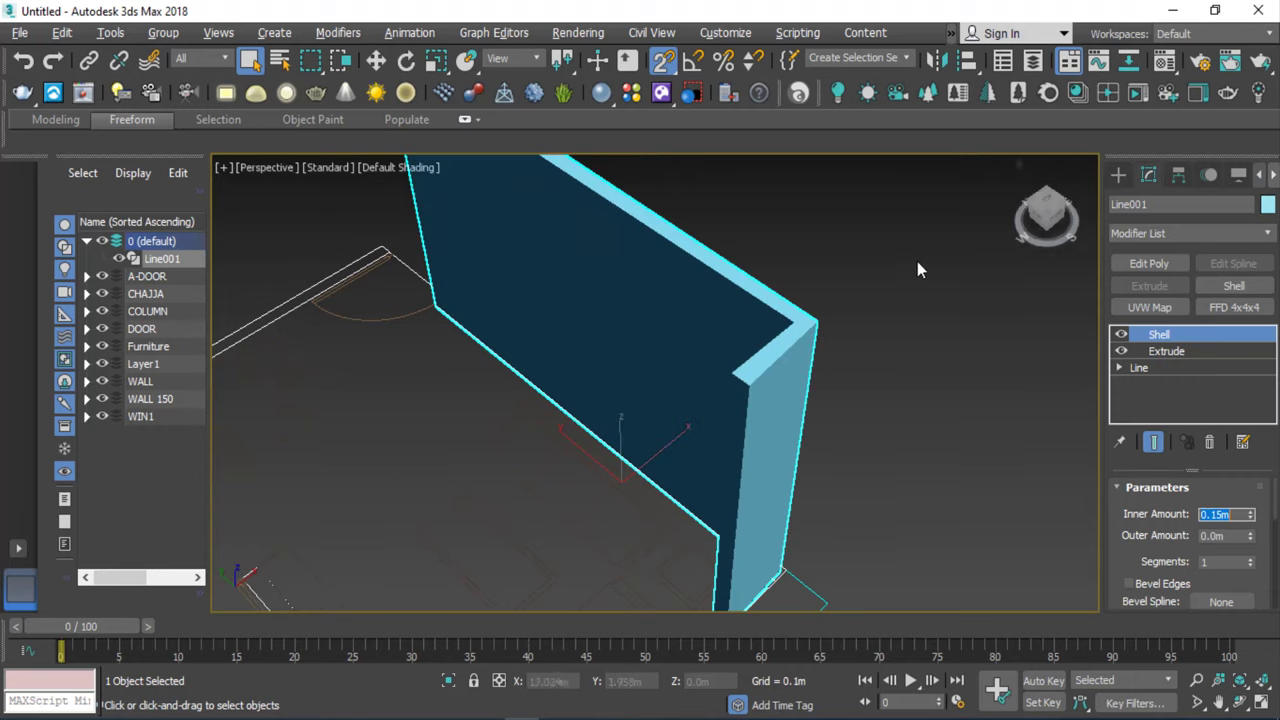
pyautogui.scroll(-3, 754, 288)
pyautogui.scroll(1, 754, 288)
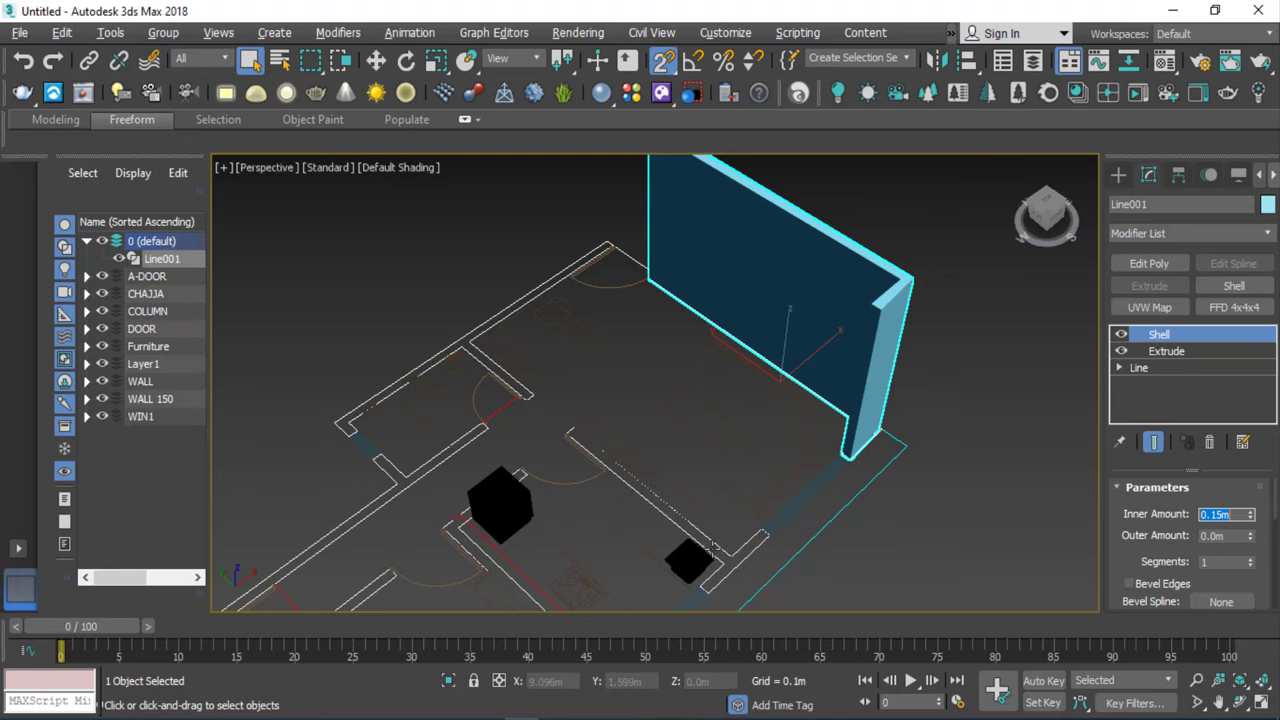
pyautogui.scroll(3, 718, 445)
pyautogui.scroll(-3, 718, 445)
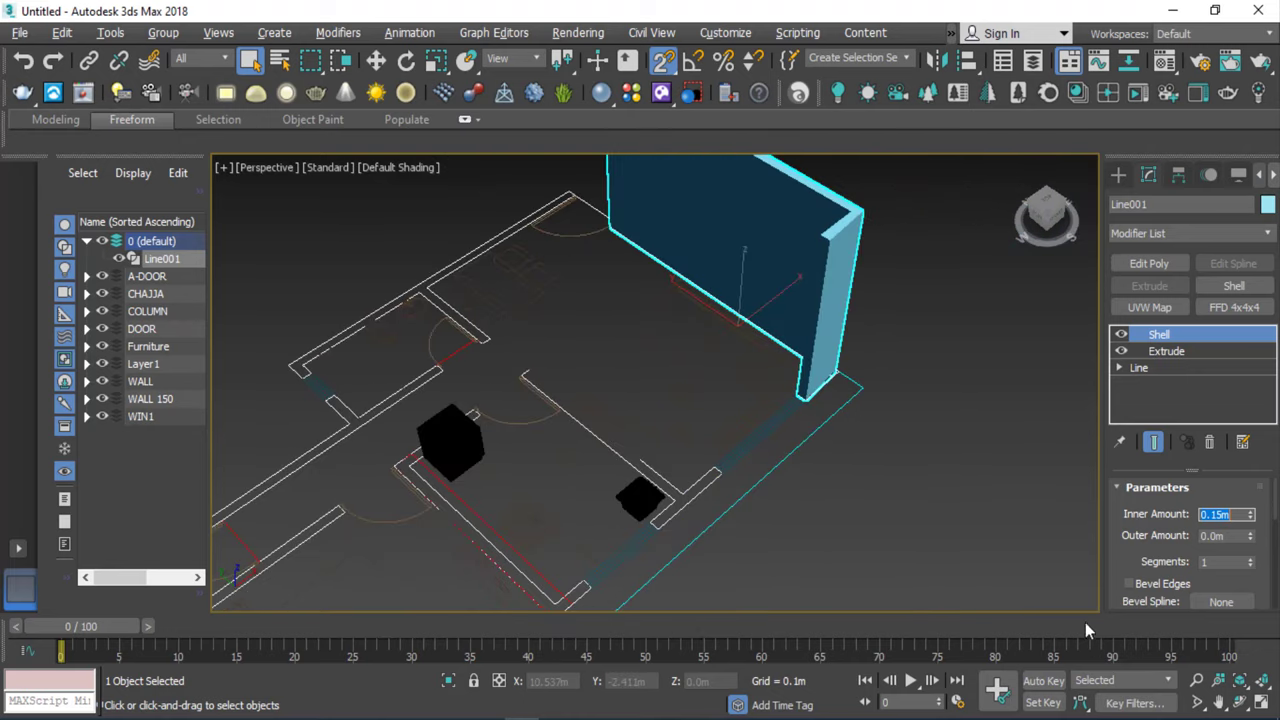
pyautogui.write('2')
pyautogui.click(837, 481)
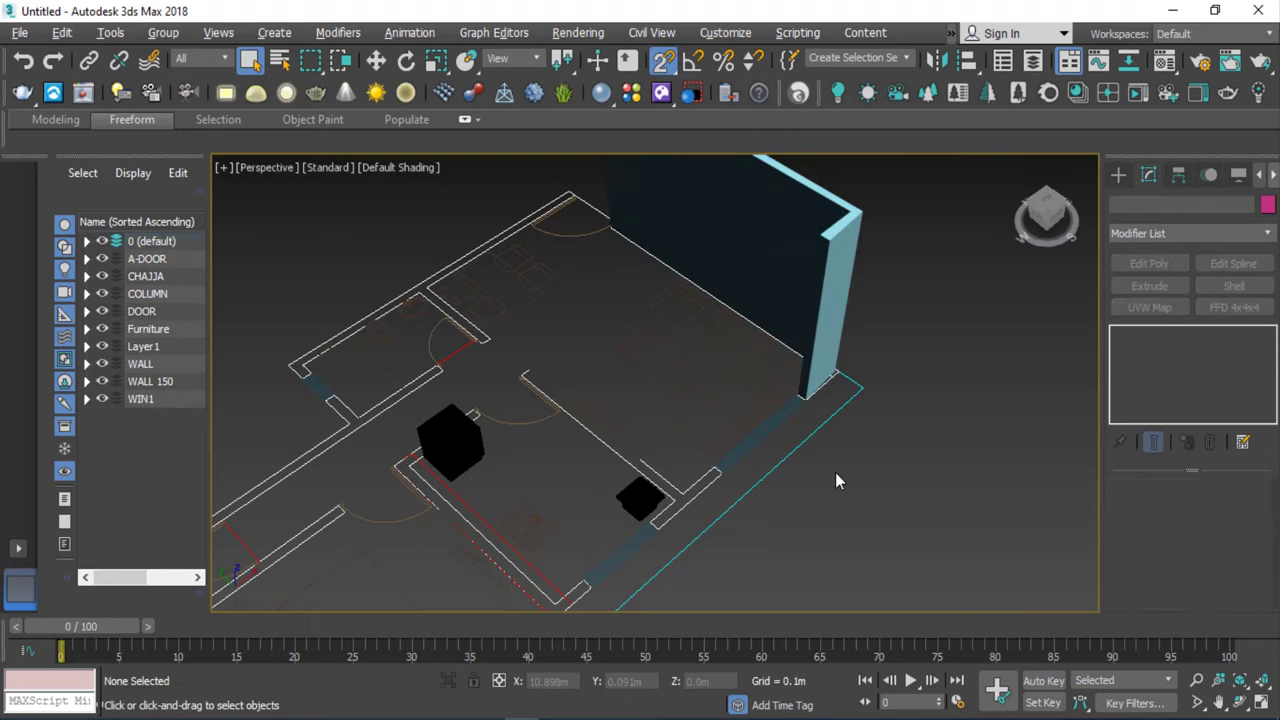
# Show the floor plan in Top wireframe view, zoomed to fit the whole plan.
pyautogui.press('t')
pyautogui.press('F3')
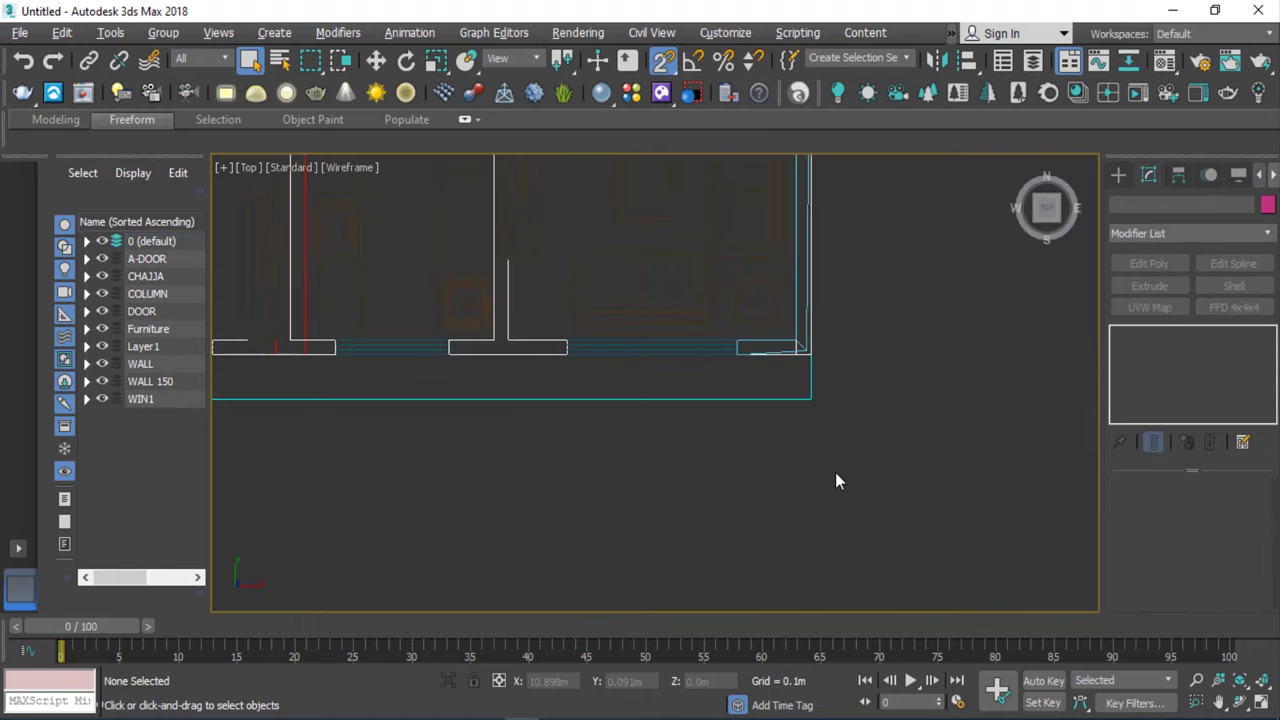
pyautogui.press('z')
pyautogui.scroll(5, 920, 570)
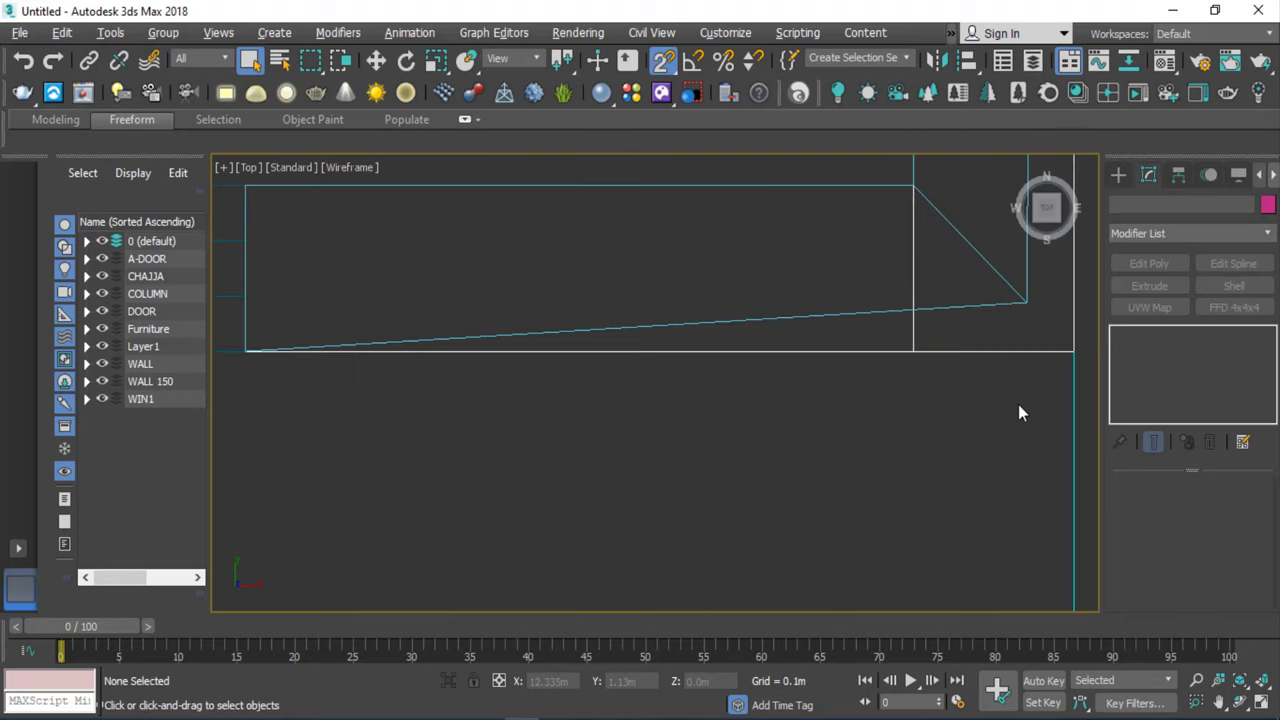
pyautogui.scroll(2, 1018, 404)
pyautogui.scroll(-2, 894, 425)
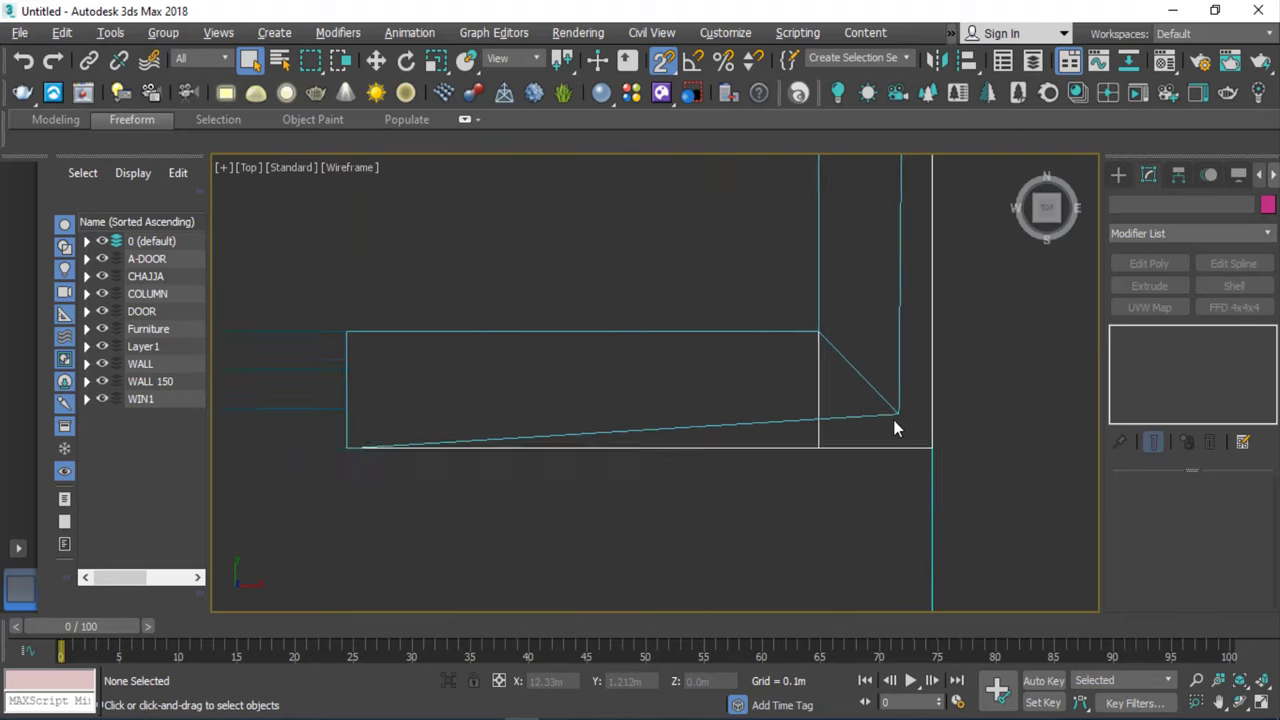
pyautogui.scroll(-2, 820, 410)
pyautogui.click(820, 410)
pyautogui.scroll(1, 840, 415)
pyautogui.scroll(-2, 840, 415)
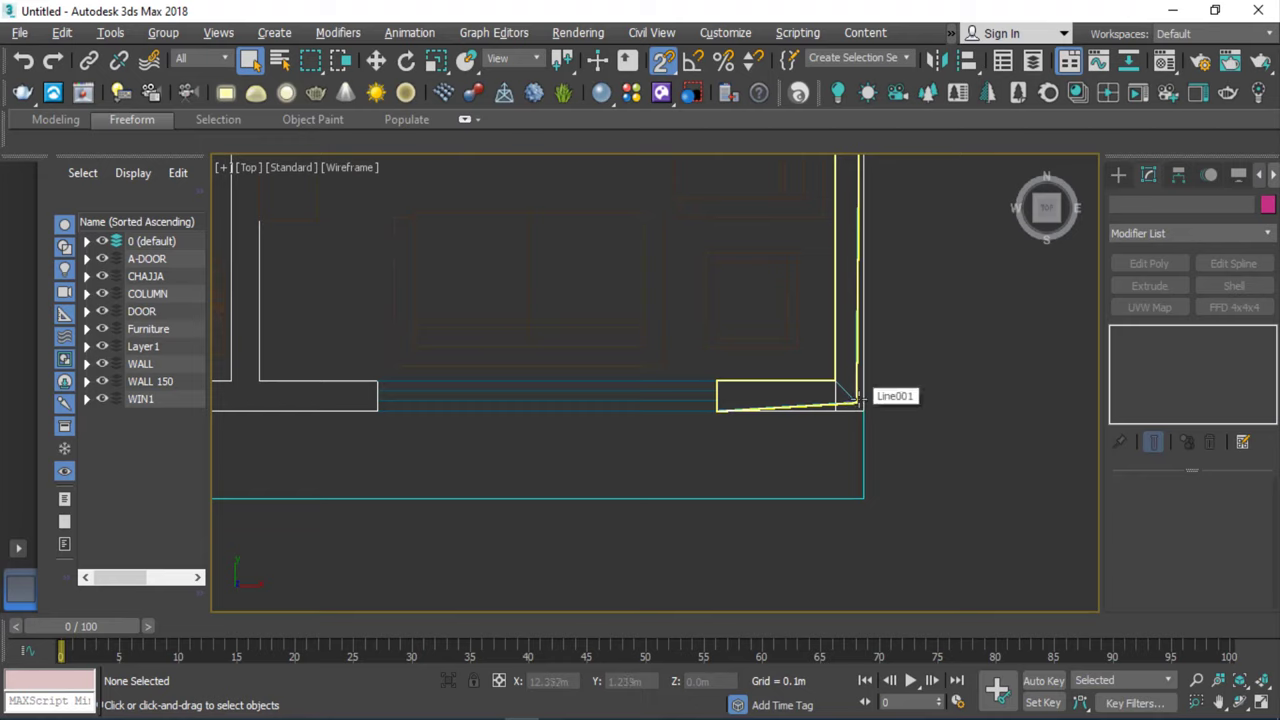
pyautogui.scroll(-2, 858, 400)
pyautogui.scroll(-2, 880, 398)
pyautogui.scroll(-3, 899, 397)
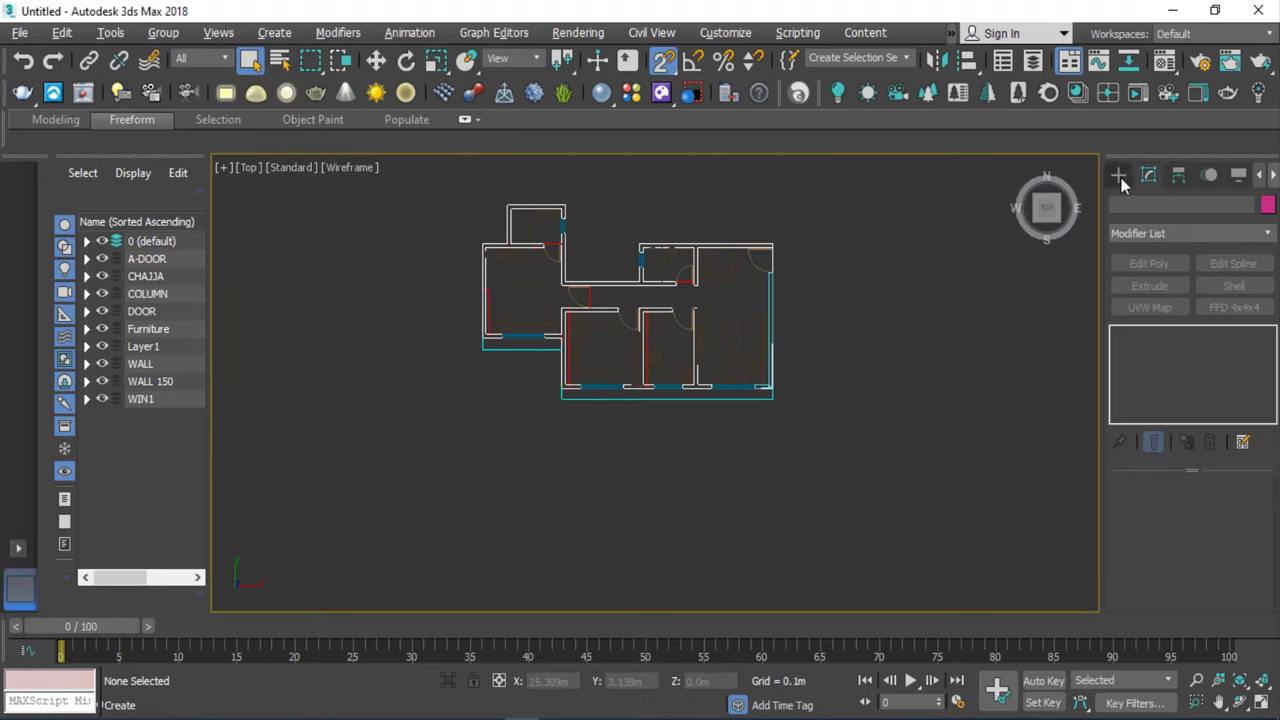
# Draw the Line002 spline from the wall junction along the wall to the corner.
pyautogui.click(1118, 175)
pyautogui.click(1152, 309)
pyautogui.scroll(4, 671, 385)
pyautogui.scroll(1, 553, 397)
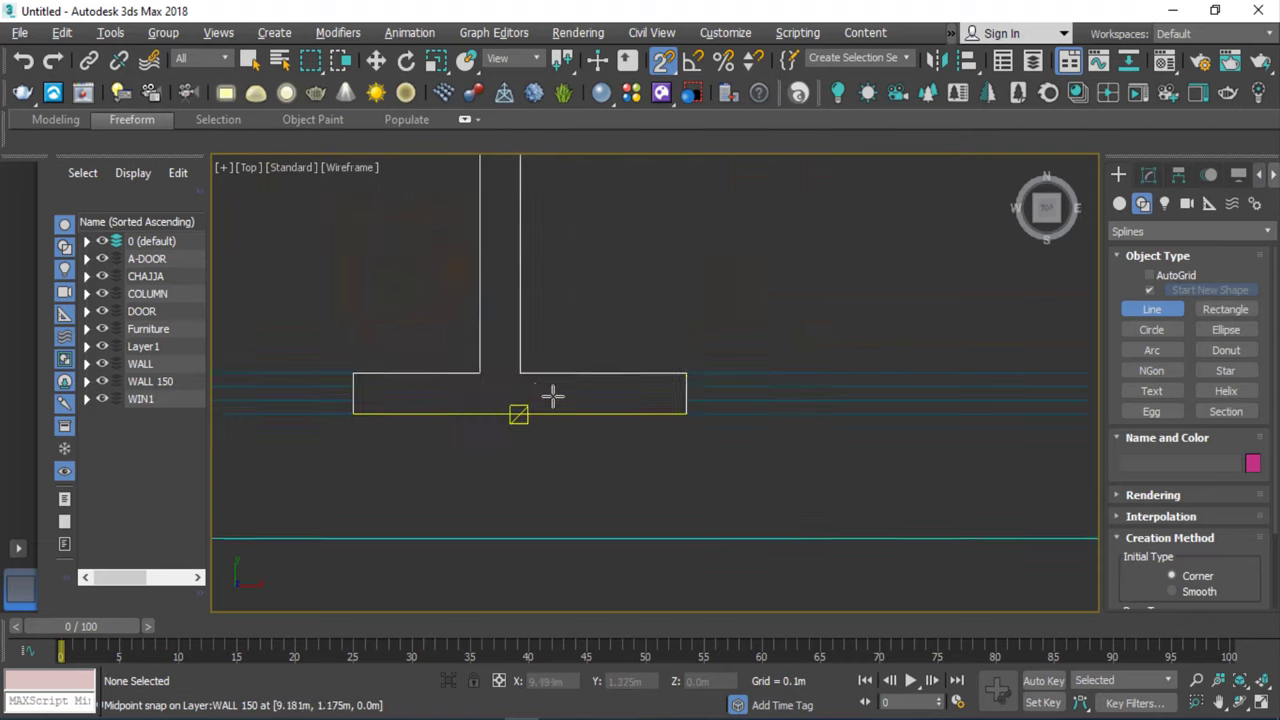
pyautogui.scroll(1, 553, 397)
pyautogui.click(748, 363)
pyautogui.click(511, 363)
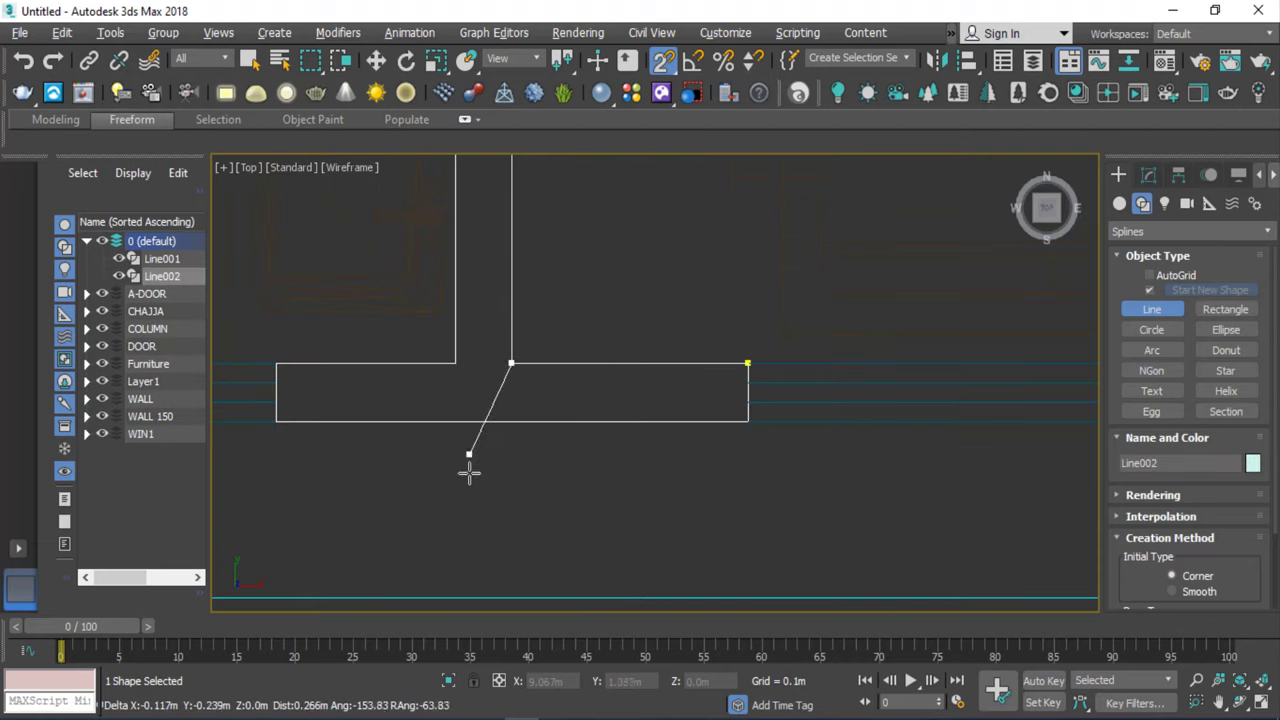
pyautogui.scroll(-4, 480, 440)
pyautogui.scroll(3, 429, 357)
pyautogui.scroll(2, 449, 300)
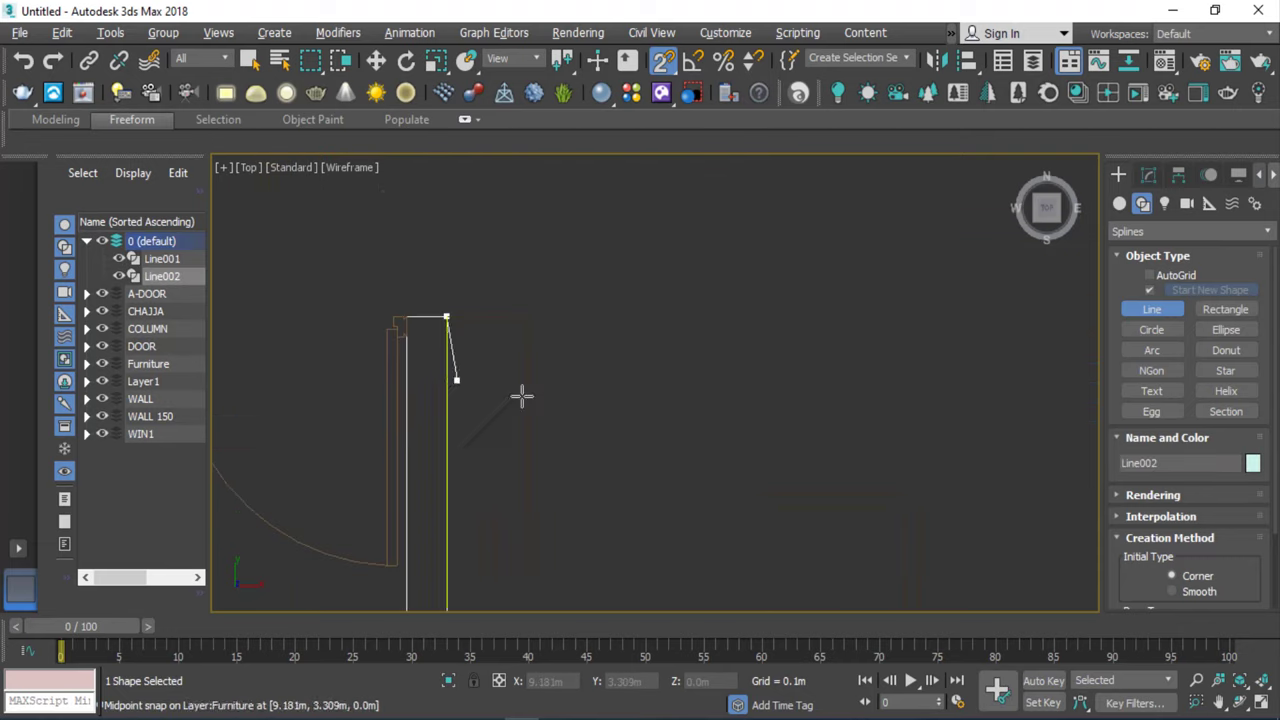
pyautogui.scroll(-2, 522, 397)
pyautogui.scroll(-2, 489, 417)
pyautogui.scroll(4, 471, 314)
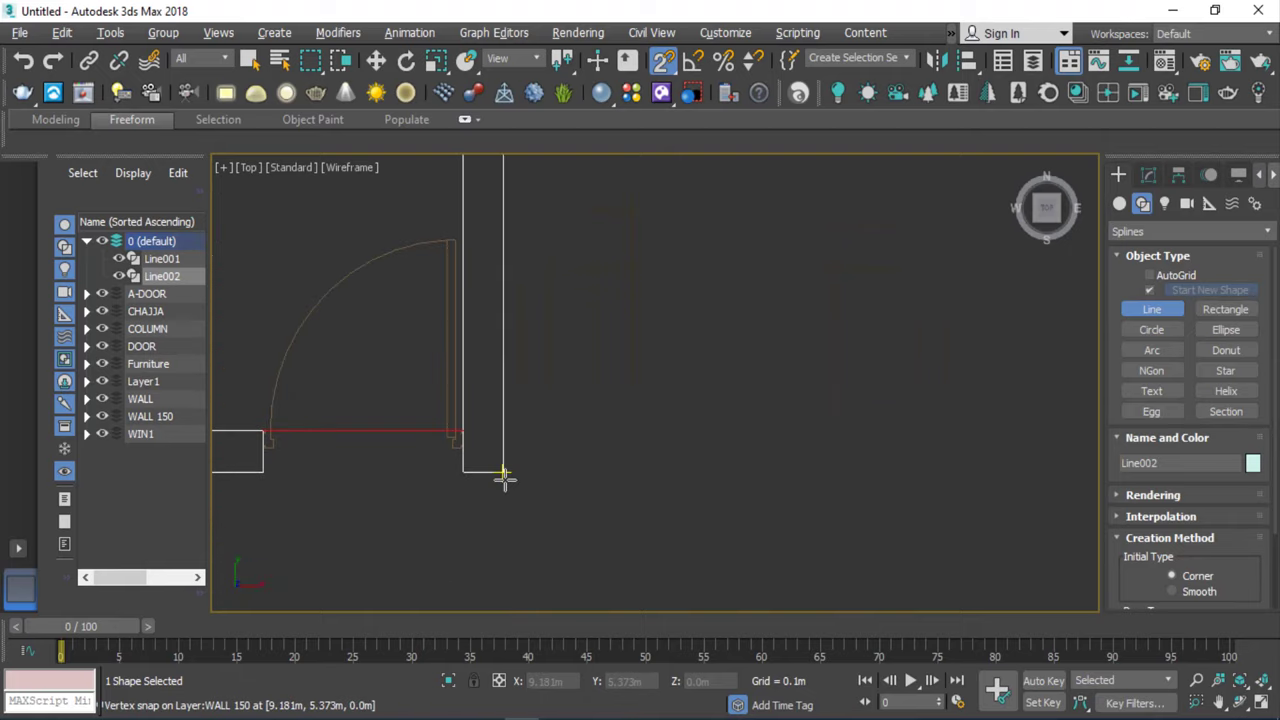
pyautogui.click(503, 475)
# Draw the Line003 spline from the wall corner to the door corner.
pyautogui.scroll(-2, 503, 475)
pyautogui.scroll(2, 500, 386)
pyautogui.click(483, 363)
pyautogui.scroll(2, 730, 363)
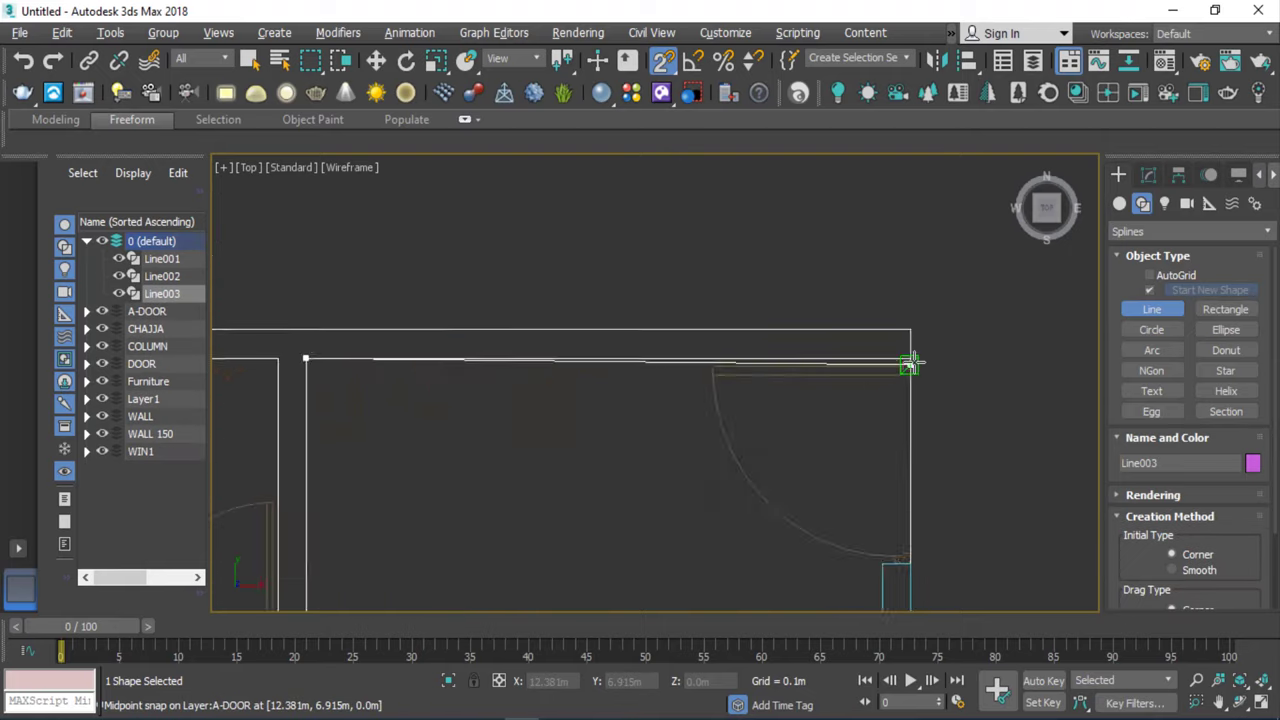
pyautogui.click(910, 363)
pyautogui.scroll(-2, 910, 355)
pyautogui.scroll(3, 800, 310)
pyautogui.scroll(-1, 720, 285)
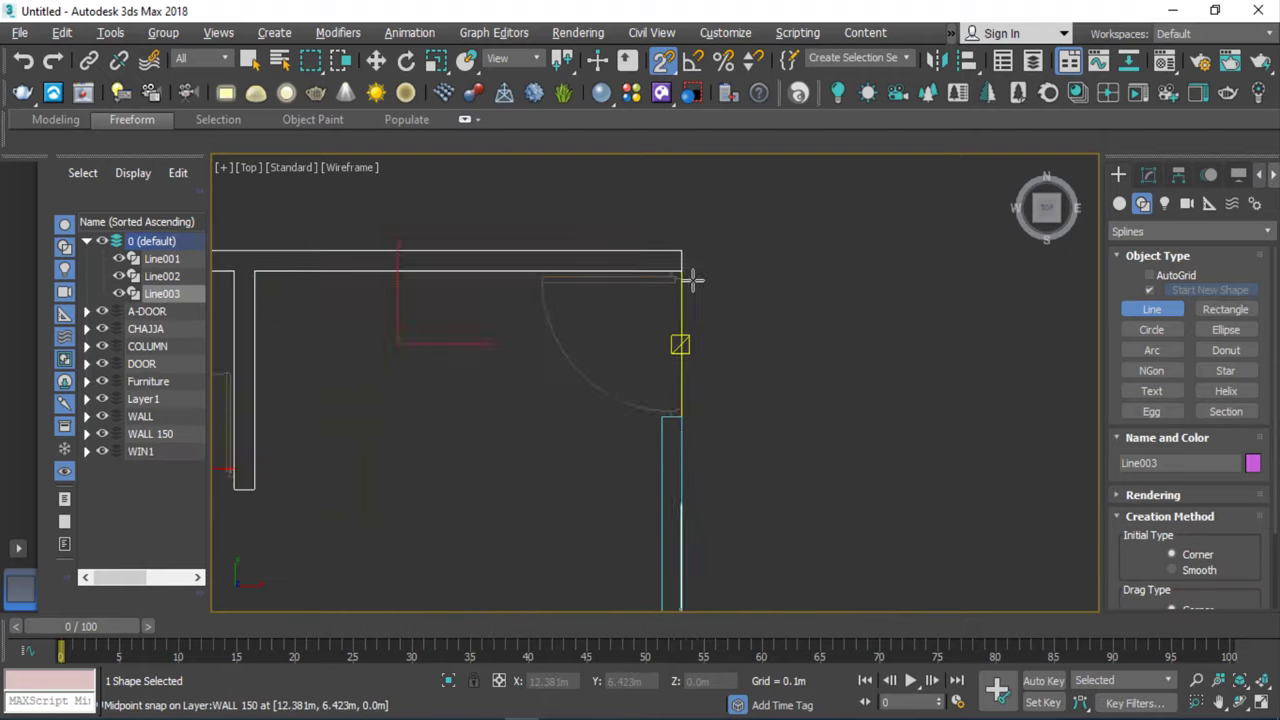
pyautogui.scroll(-4, 692, 281)
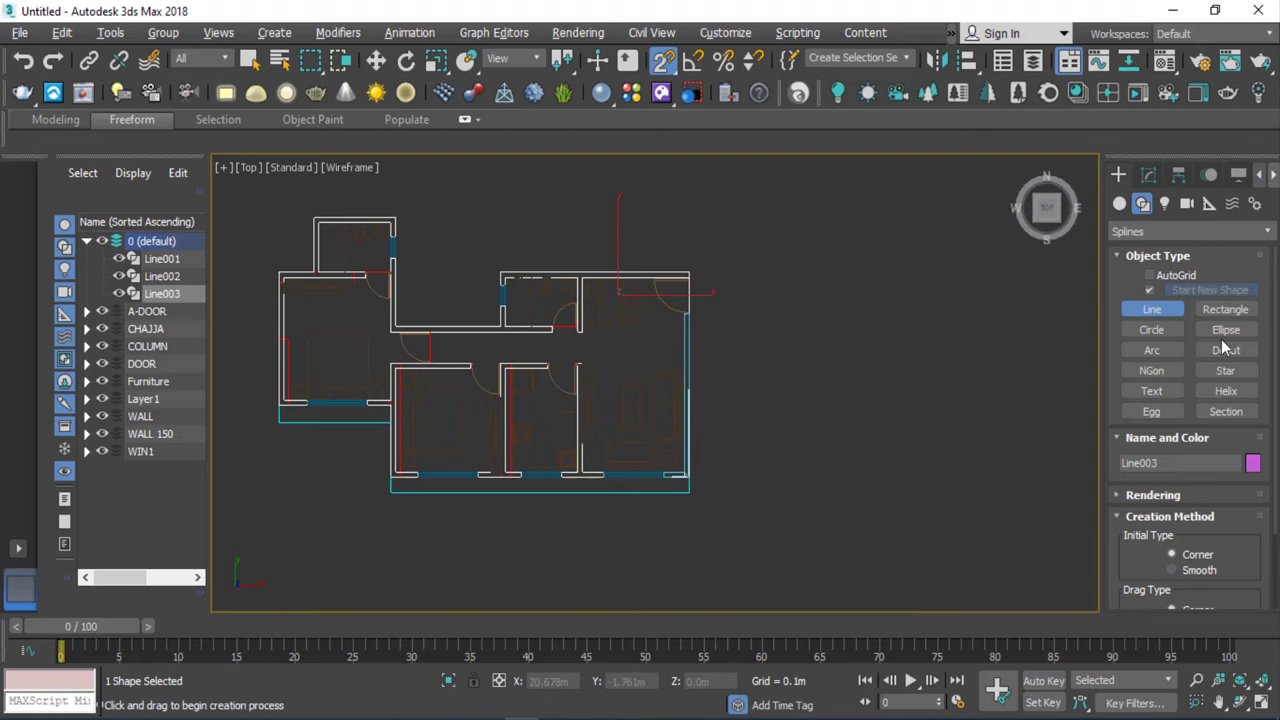
# Give Line003 Extrude and Shell modifiers to make it a 2.9m-high, 0.15m-thick wall.
pyautogui.click(1148, 175)
pyautogui.click(1149, 286)
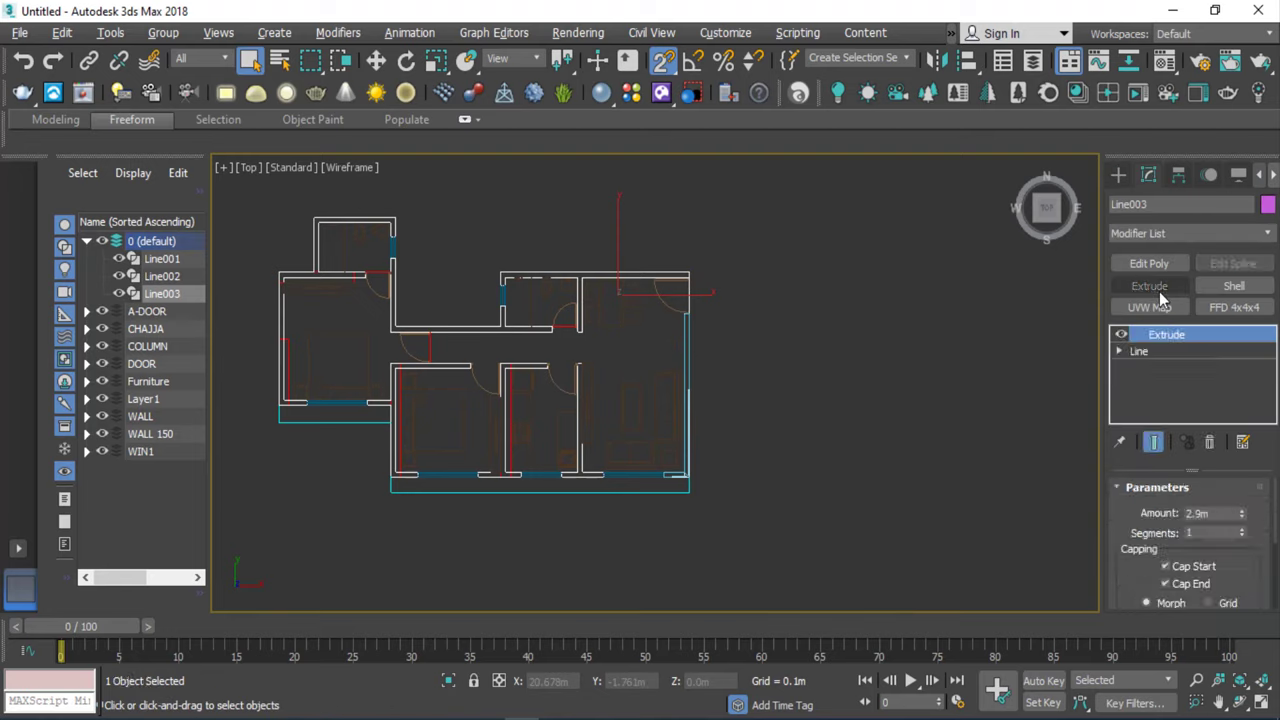
pyautogui.click(1236, 286)
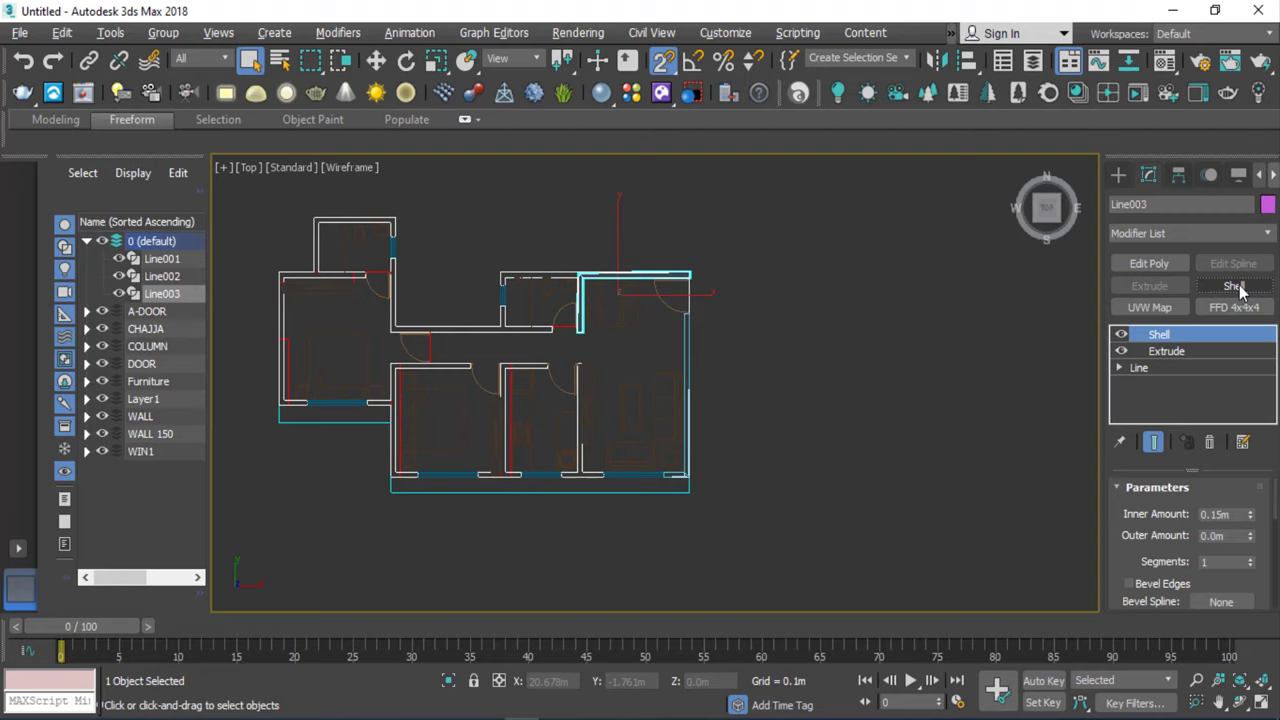
pyautogui.scroll(6, 600, 490)
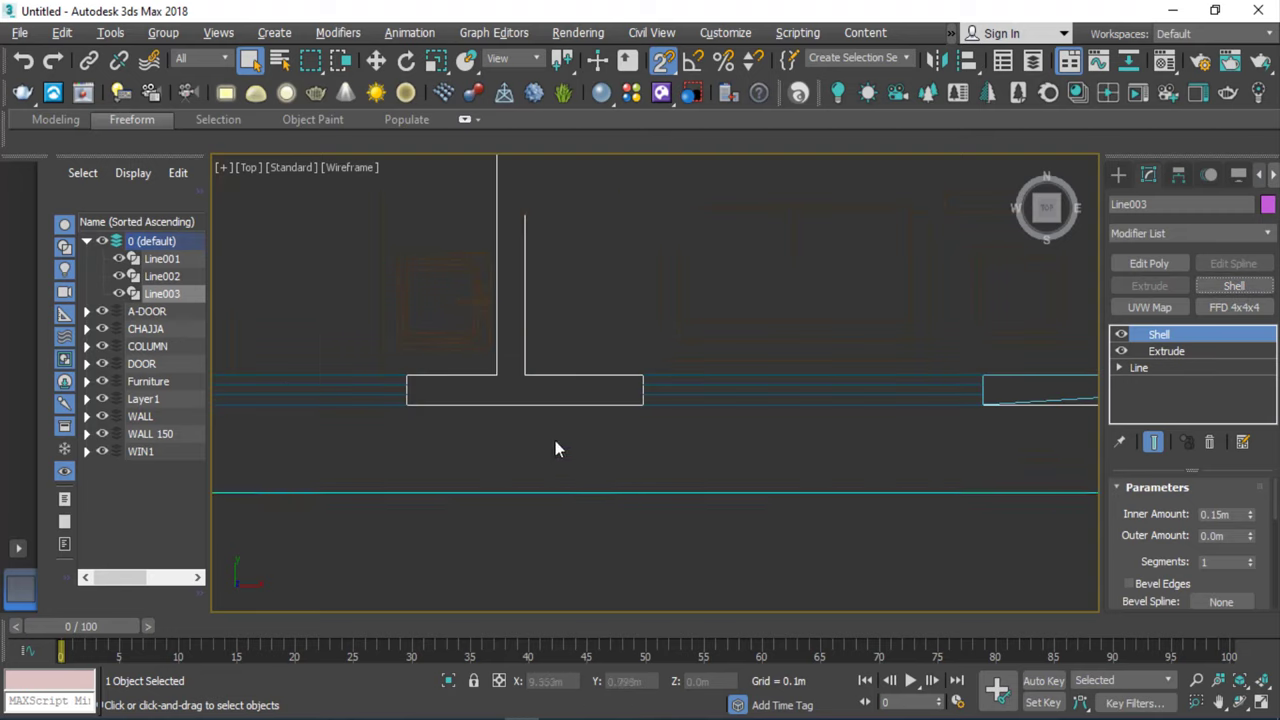
# Extrude and shell Line002 the same way, then view the walls in Perspective.
pyautogui.click(520, 343)
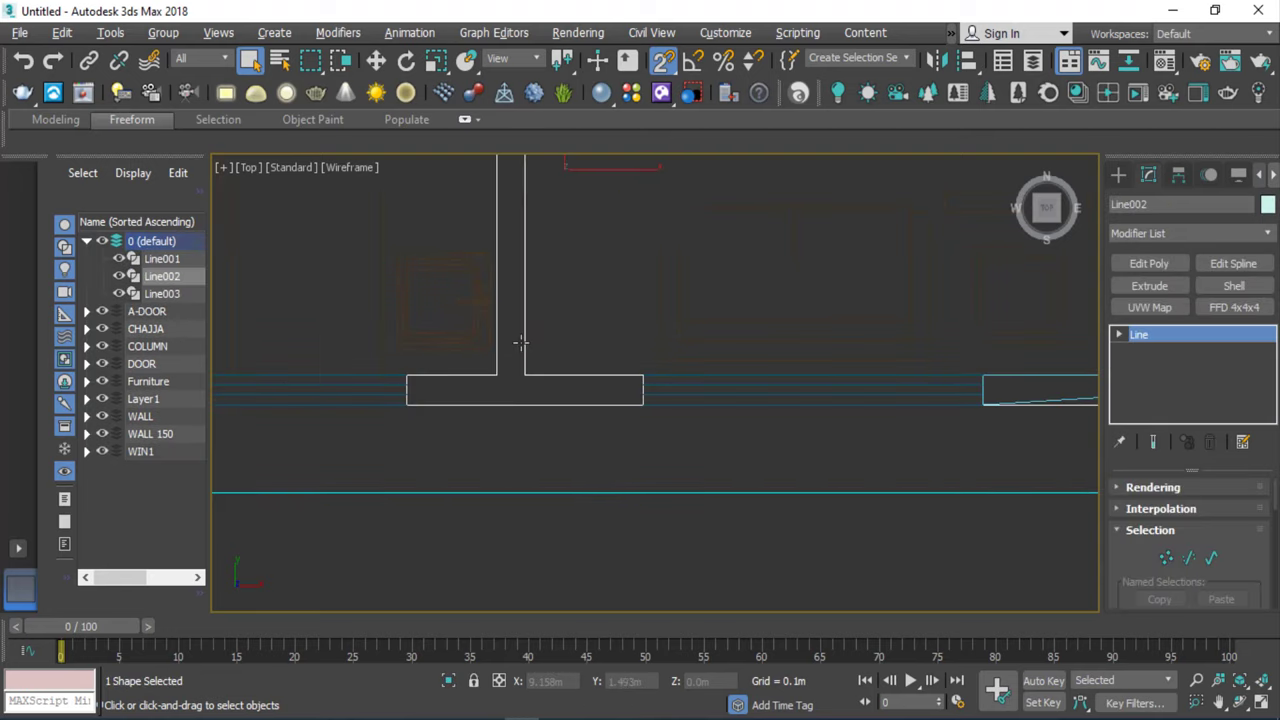
pyautogui.click(1174, 286)
pyautogui.click(1222, 286)
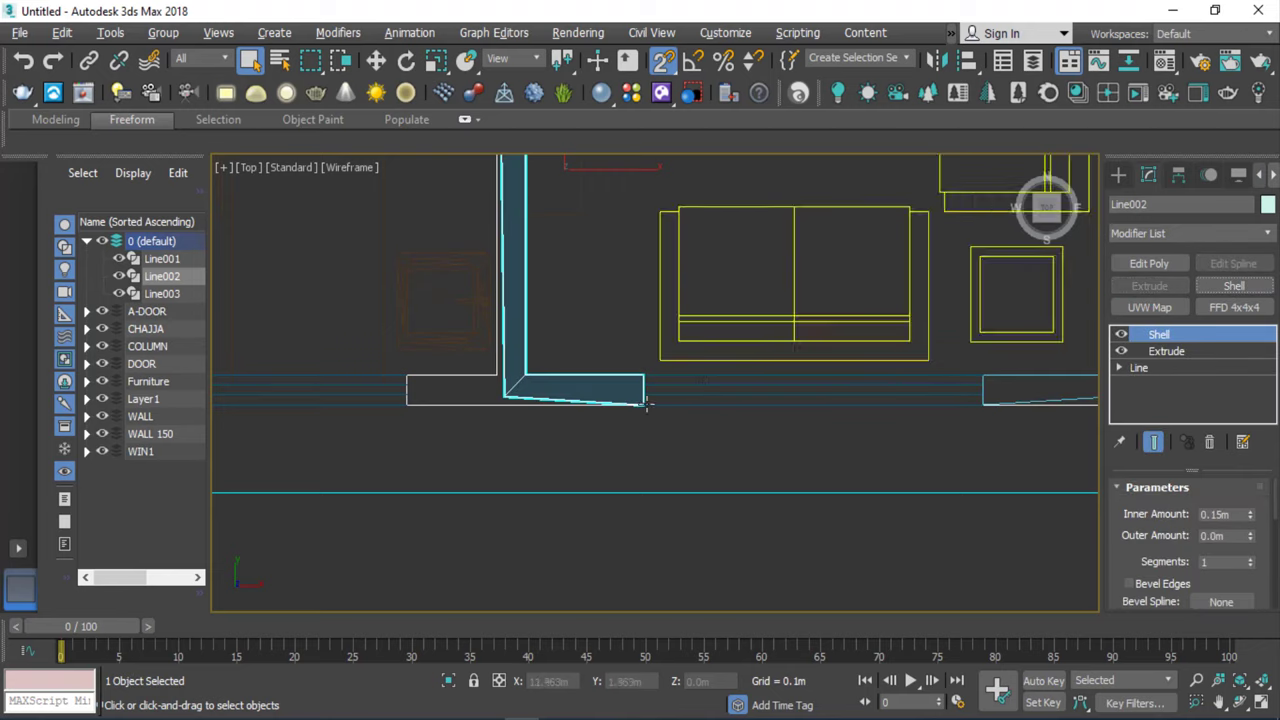
pyautogui.scroll(-2, 694, 449)
pyautogui.scroll(-1, 576, 418)
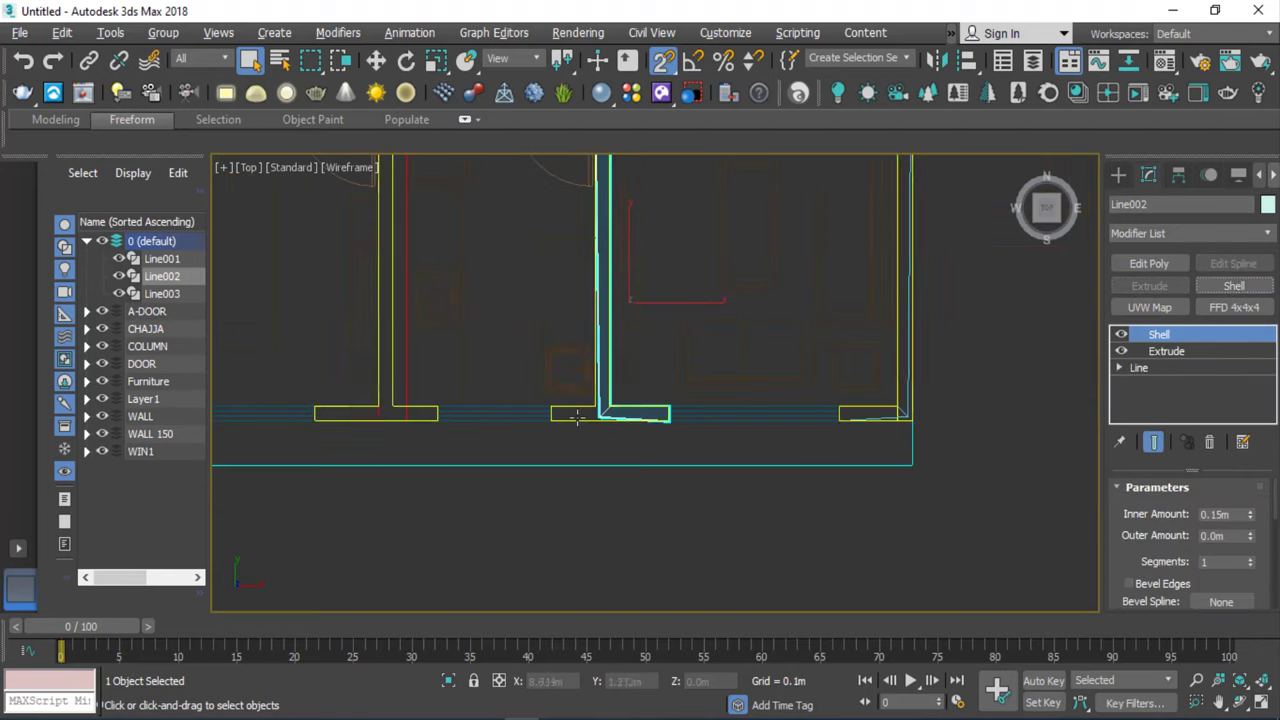
pyautogui.scroll(3, 576, 418)
pyautogui.scroll(3, 694, 510)
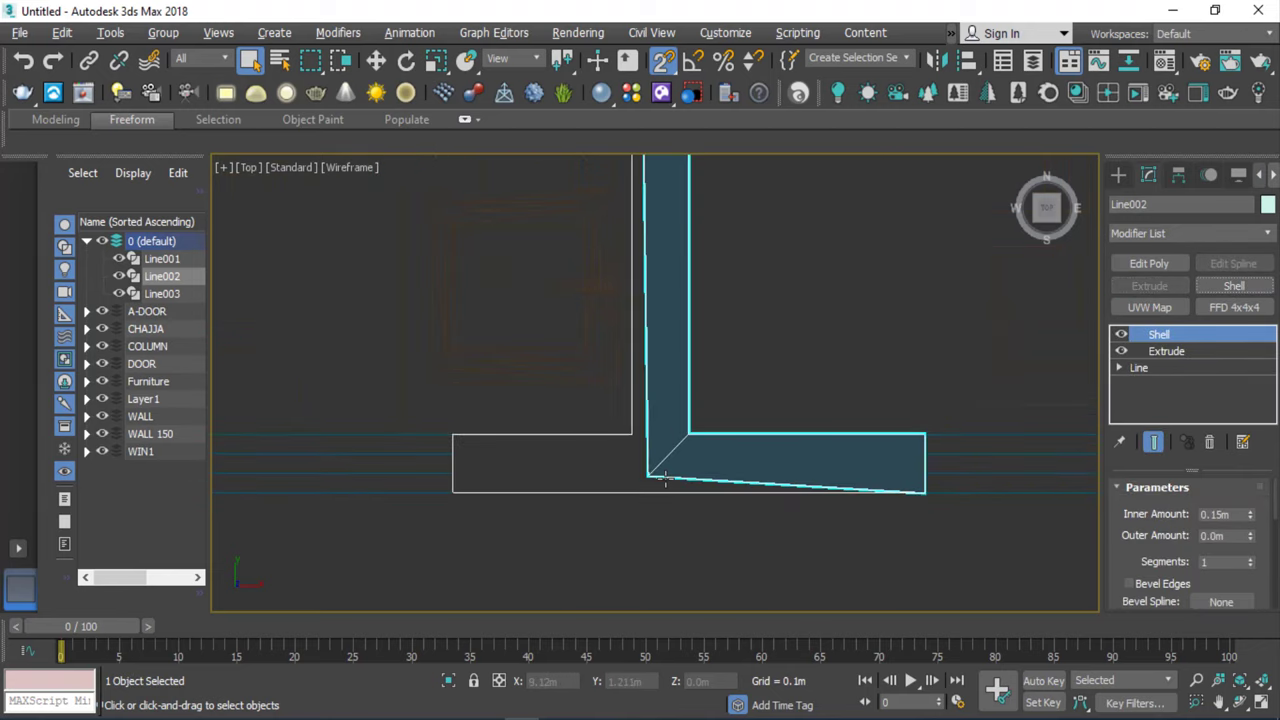
pyautogui.press('p')
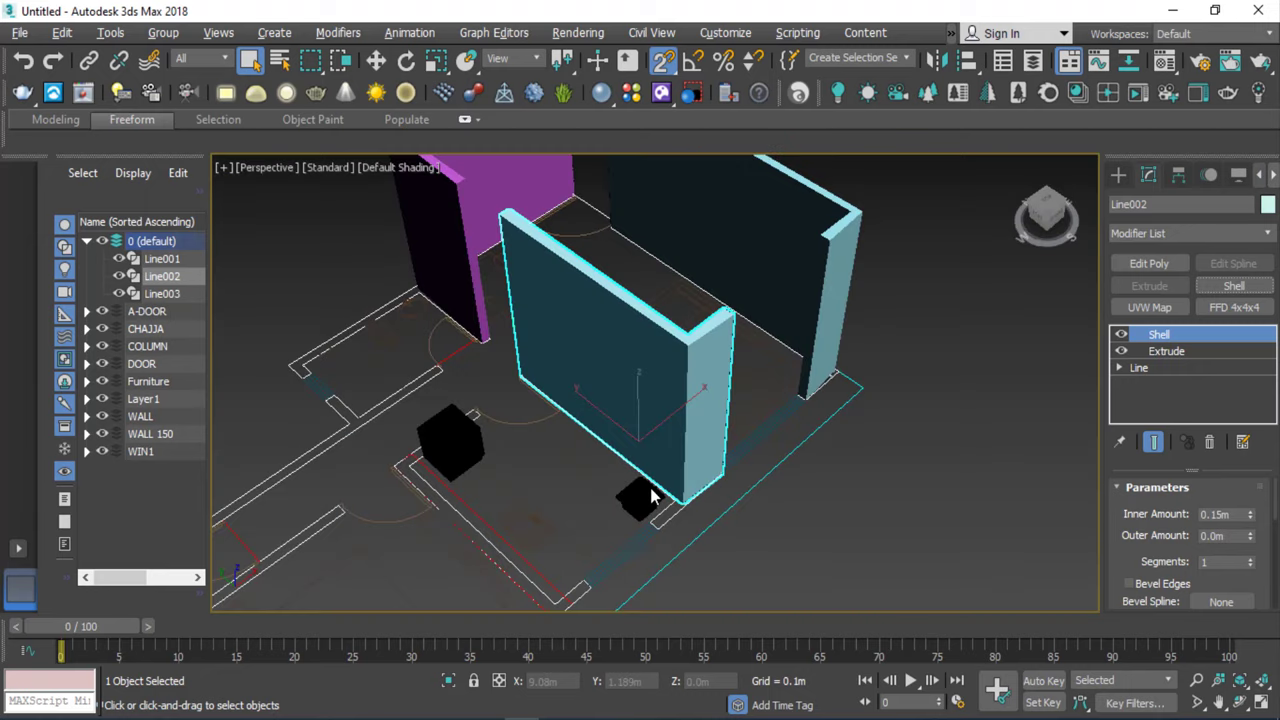
pyautogui.scroll(2, 651, 494)
pyautogui.scroll(-5, 651, 494)
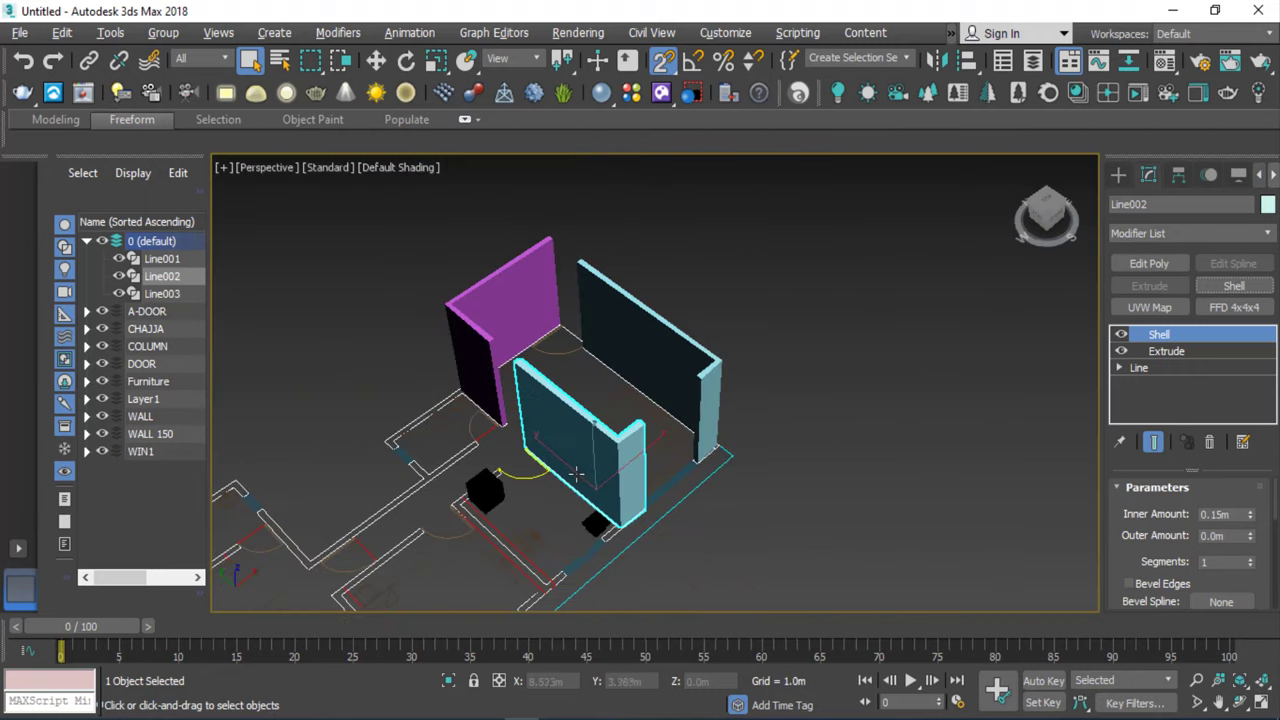
# Convert the back wall Line001 to an Editable Poly.
pyautogui.click(783, 393)
pyautogui.click(682, 380)
pyautogui.rightClick(707, 374)
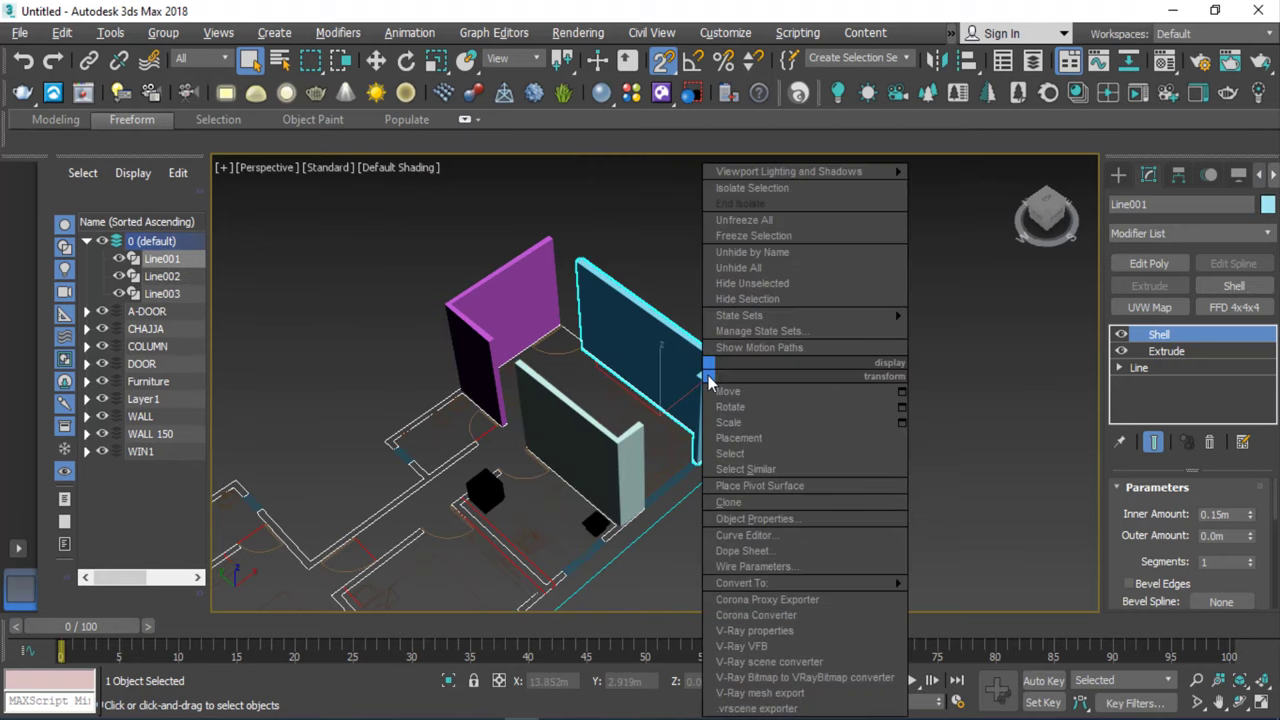
pyautogui.moveTo(760, 583)
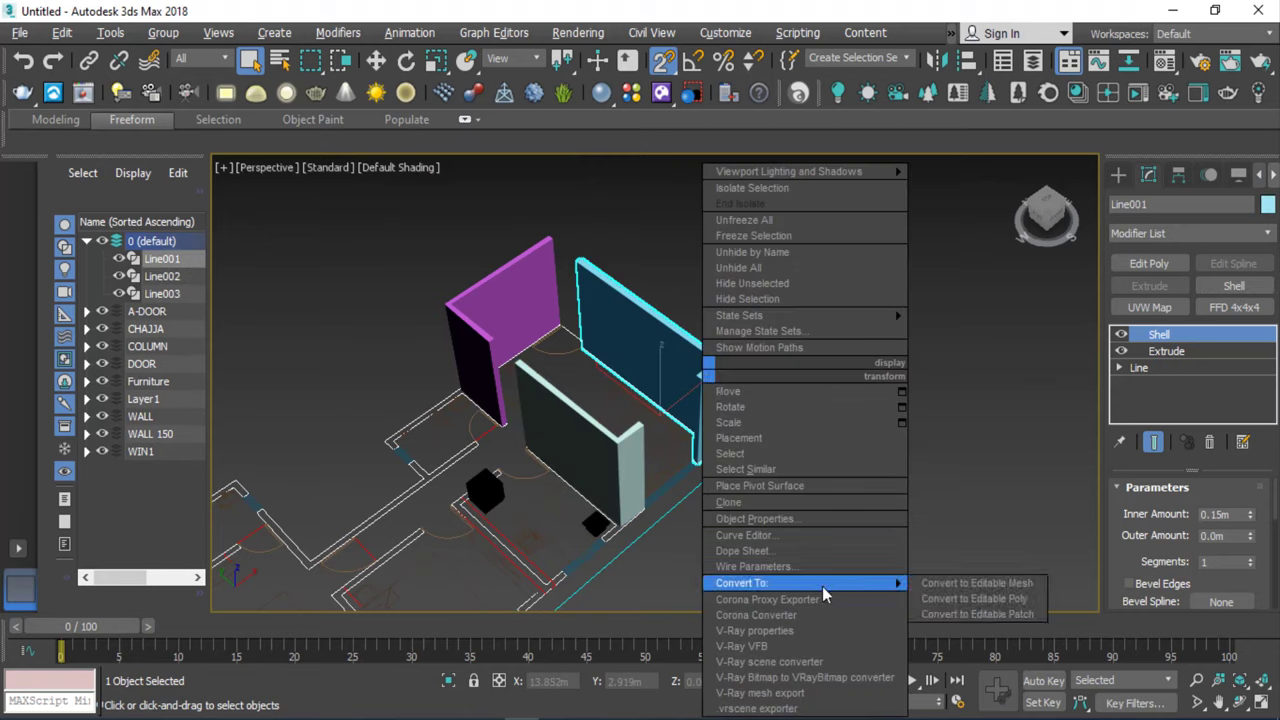
pyautogui.click(1020, 600)
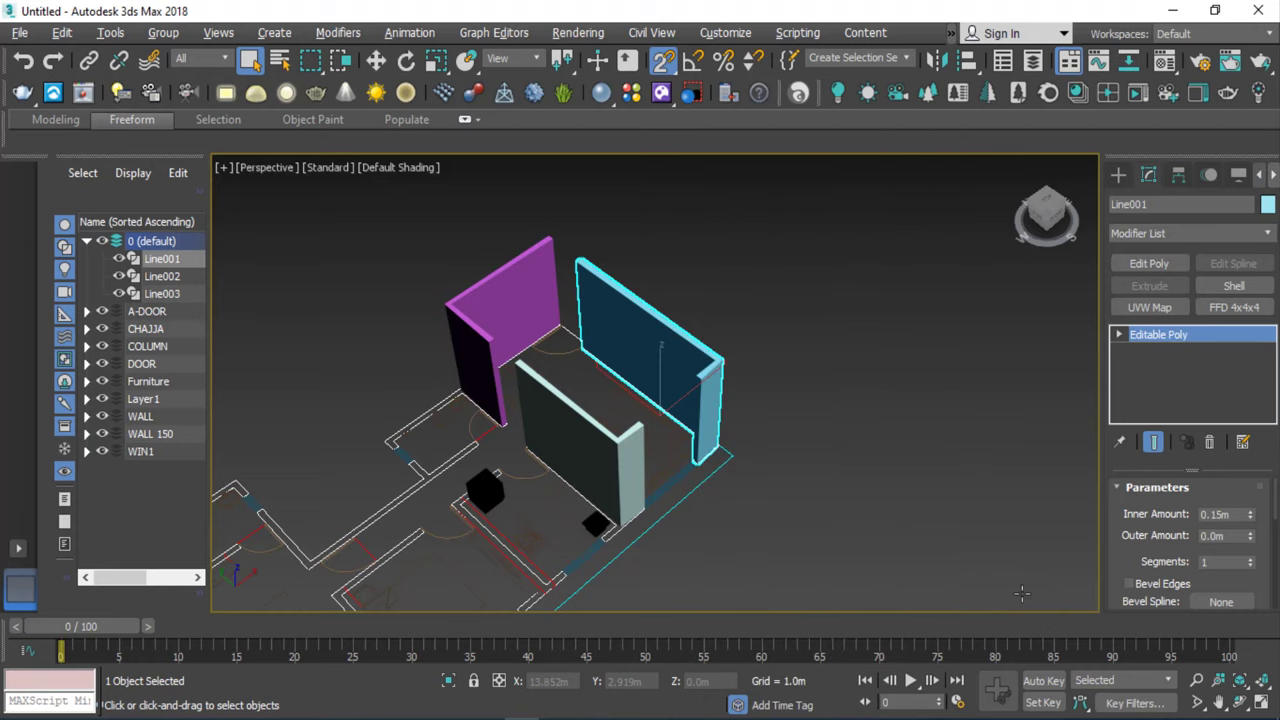
# Attach the magenta wall and the middle wall into Line001.
pyautogui.rightClick(668, 333)
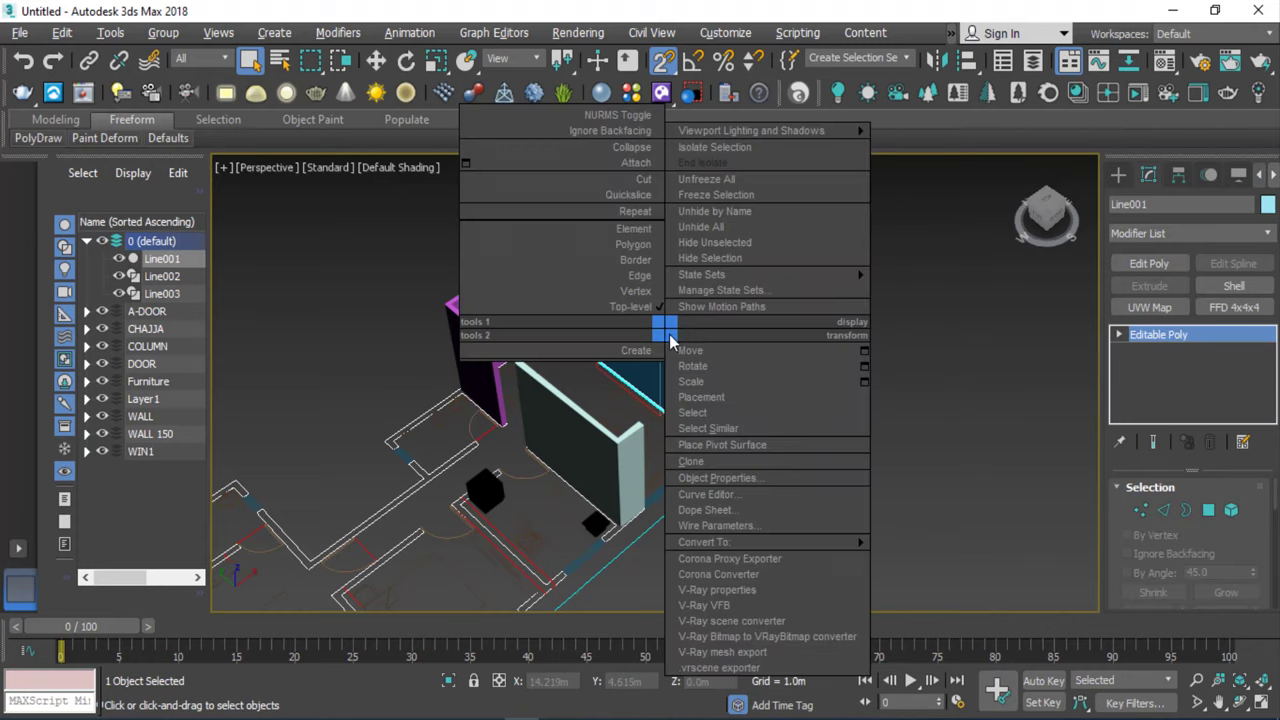
pyautogui.click(636, 162)
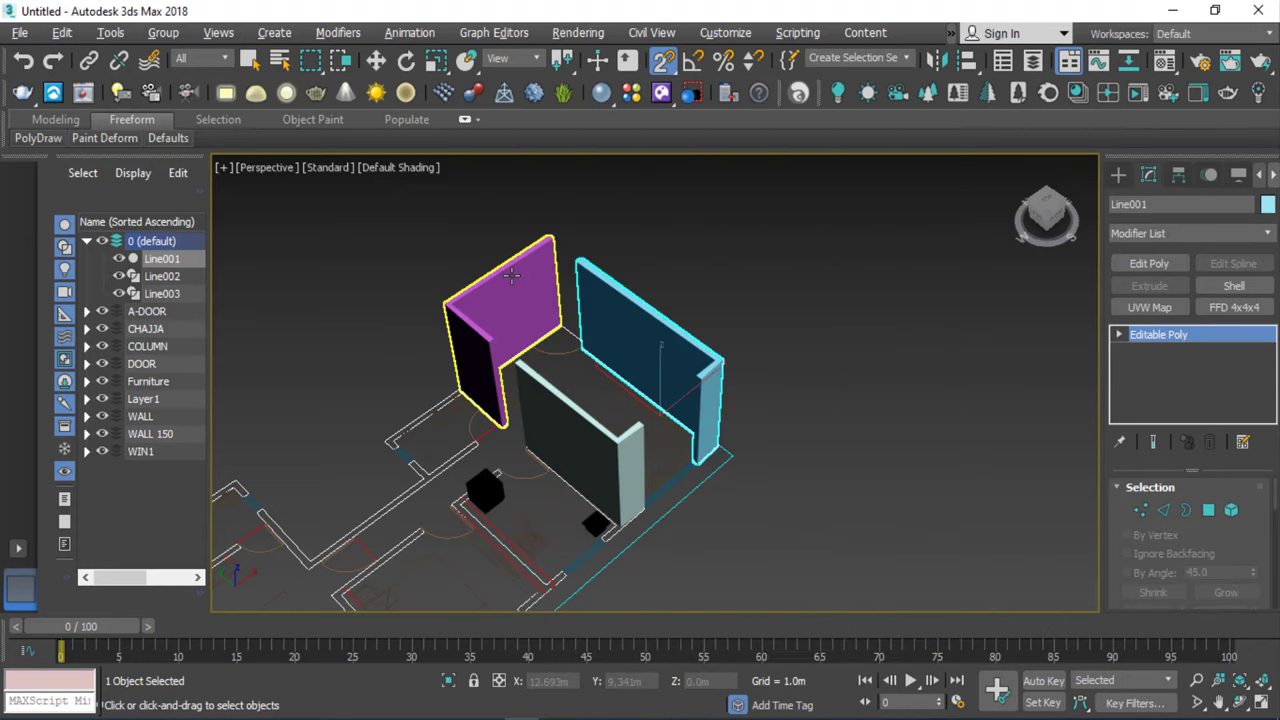
pyautogui.click(490, 330)
pyautogui.click(580, 440)
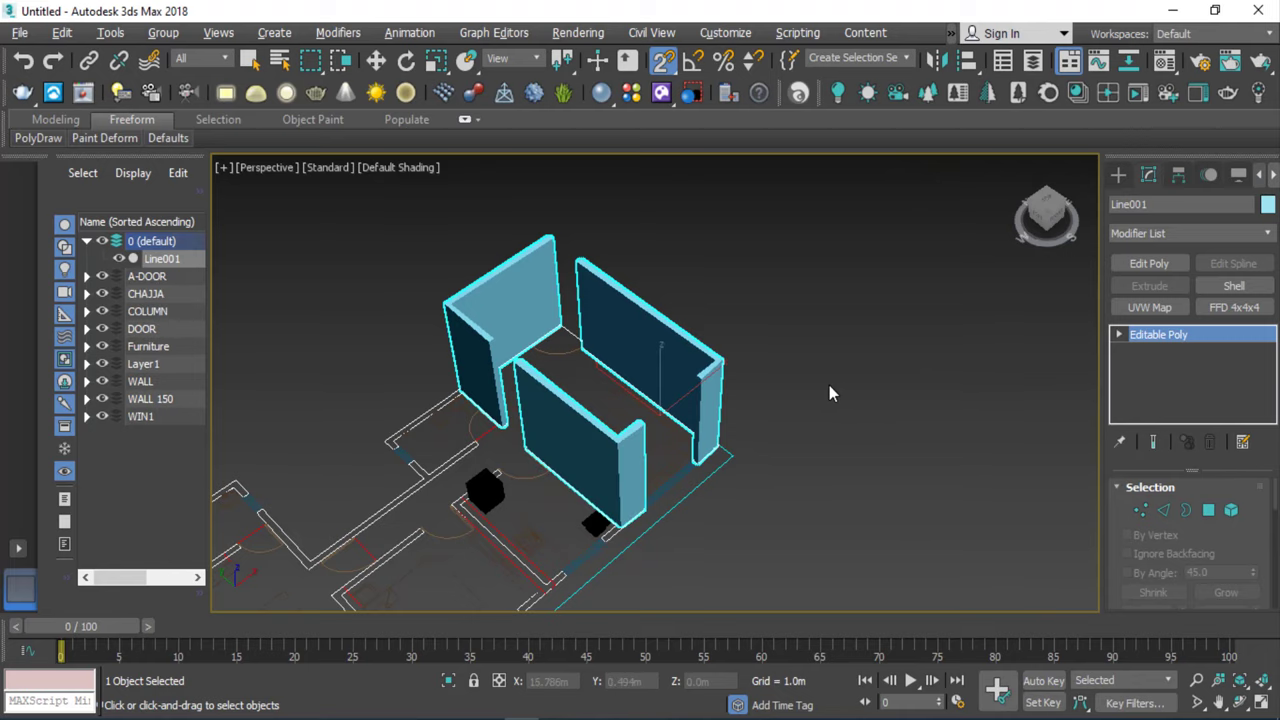
# In Top view, select Line001's corner vertices and switch snapping to 3D snap.
pyautogui.press('t')
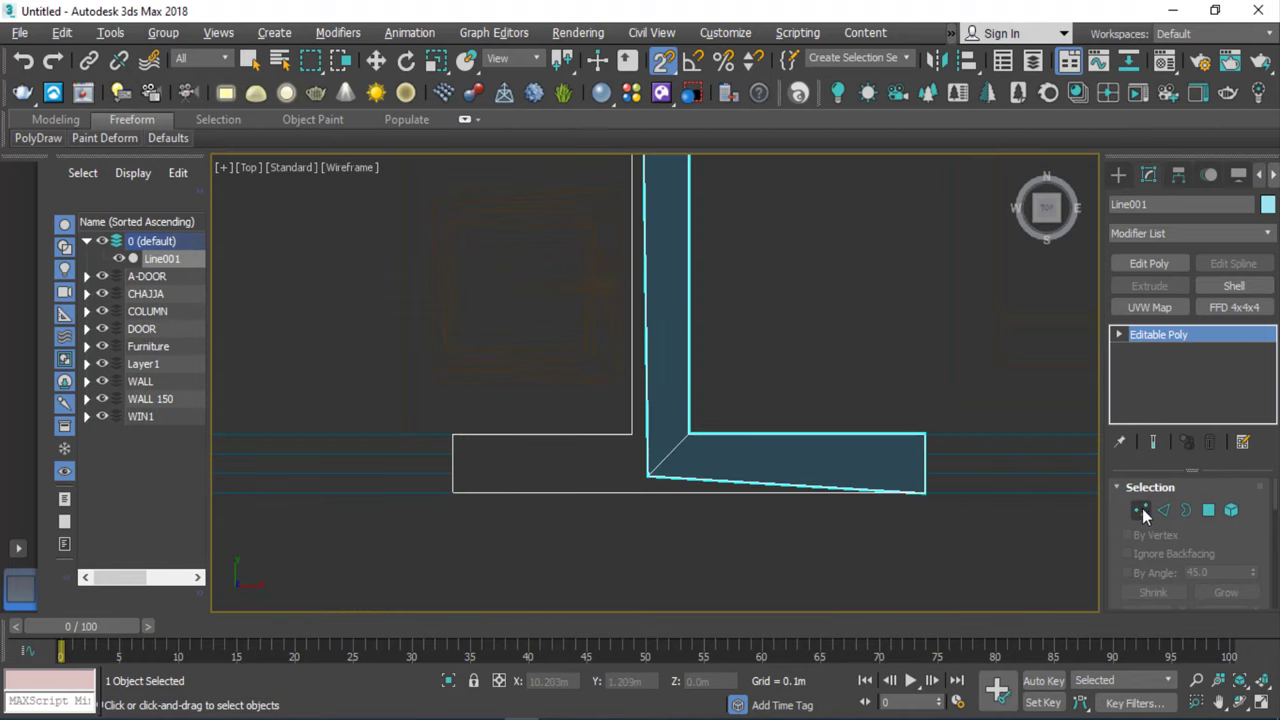
pyautogui.click(1141, 510)
pyautogui.scroll(3, 680, 490)
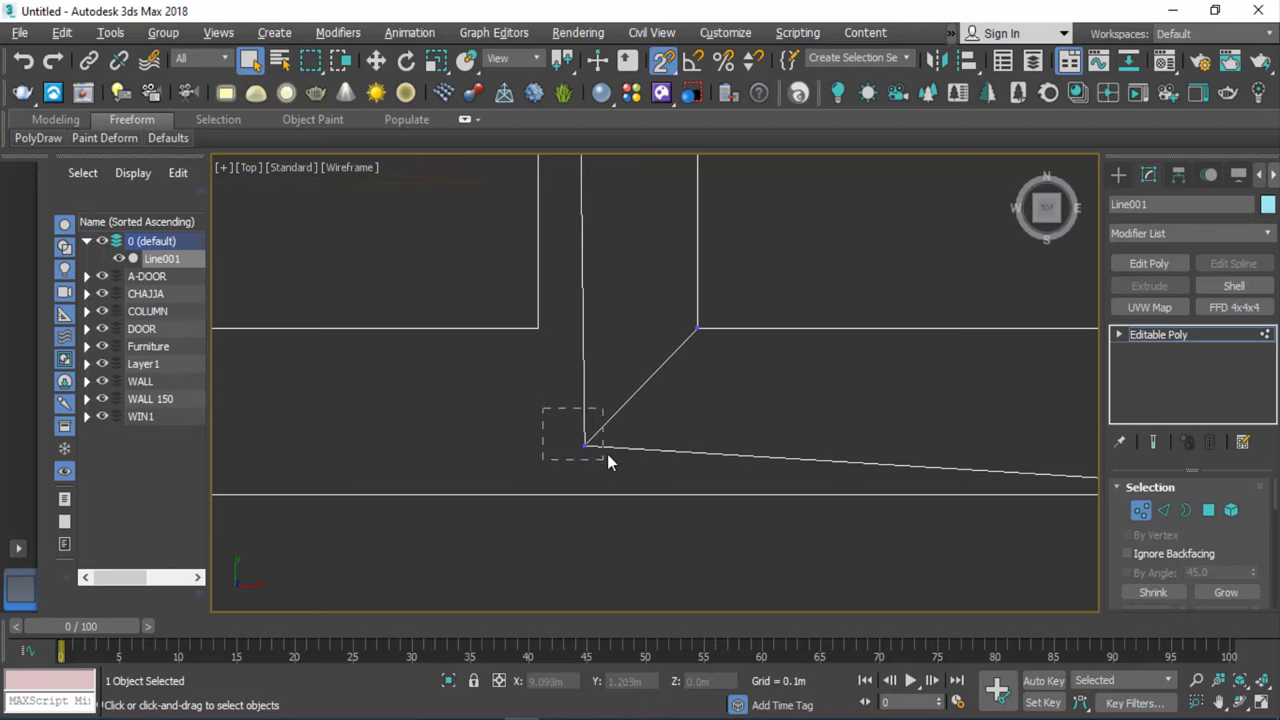
pyautogui.moveTo(602, 453); pyautogui.dragTo(607, 452)
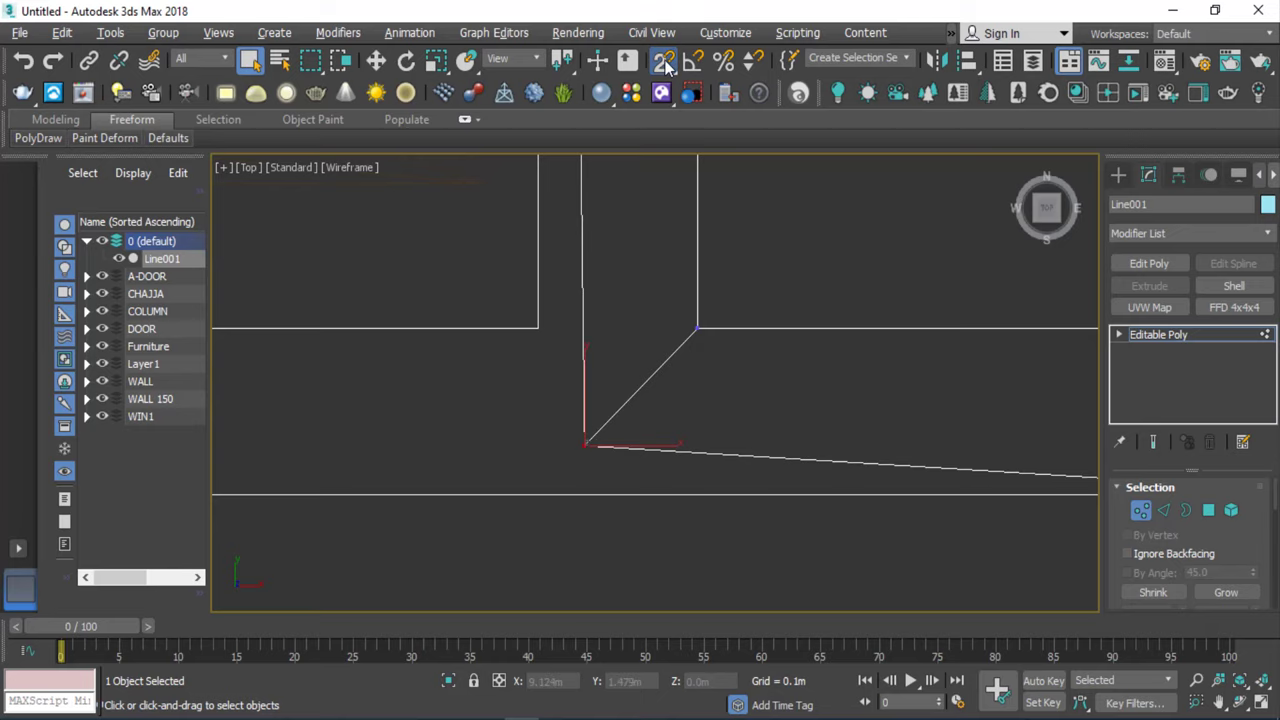
pyautogui.moveTo(662, 62); pyautogui.dragTo(658, 150)
pyautogui.scroll(-5, 590, 340)
pyautogui.scroll(-3, 575, 362)
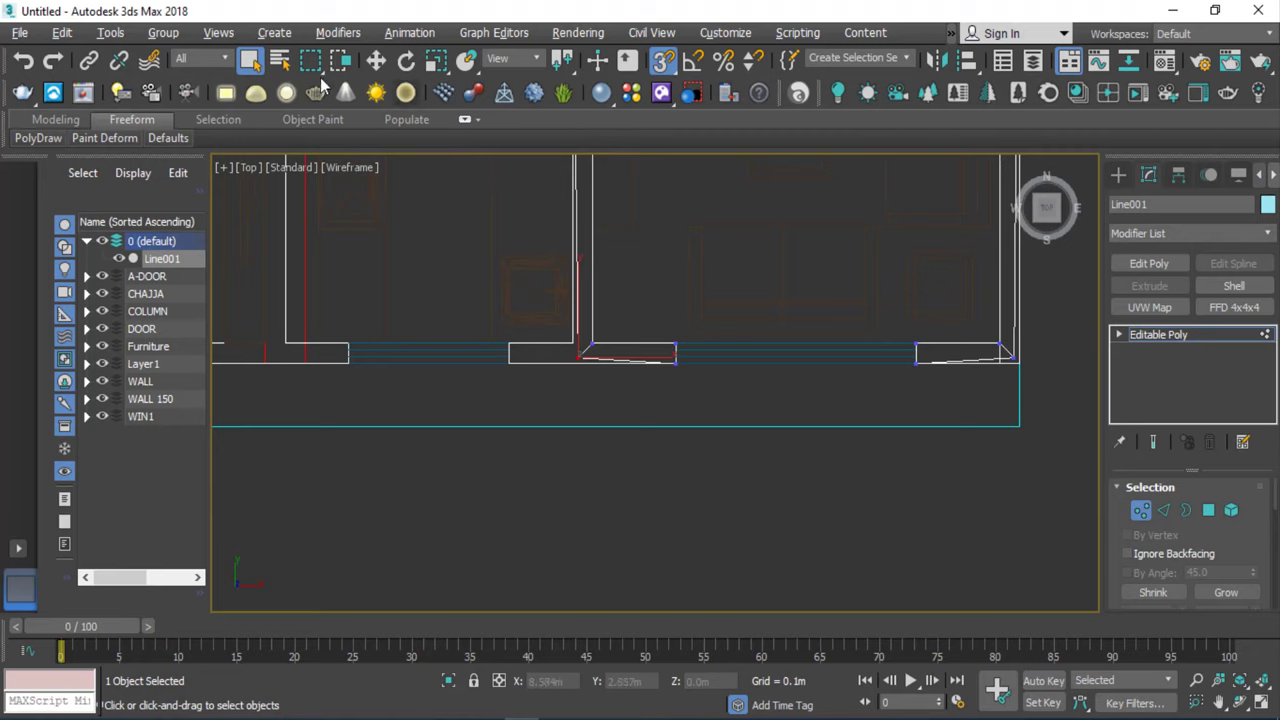
# Move the selected vertices over onto the plan's wall corner.
pyautogui.click(376, 62)
pyautogui.scroll(2, 620, 405)
pyautogui.scroll(2, 576, 425)
pyautogui.scroll(-2, 566, 440)
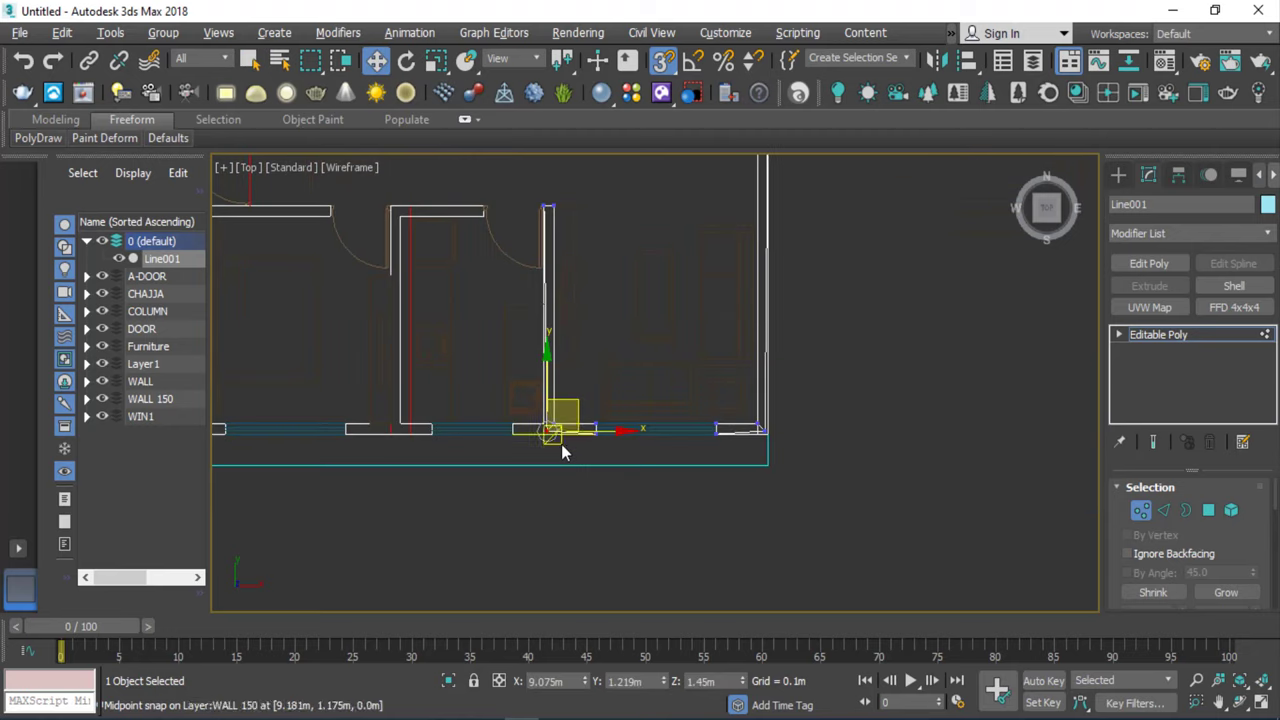
pyautogui.scroll(2, 563, 449)
pyautogui.scroll(-2, 580, 434)
pyautogui.scroll(2, 561, 436)
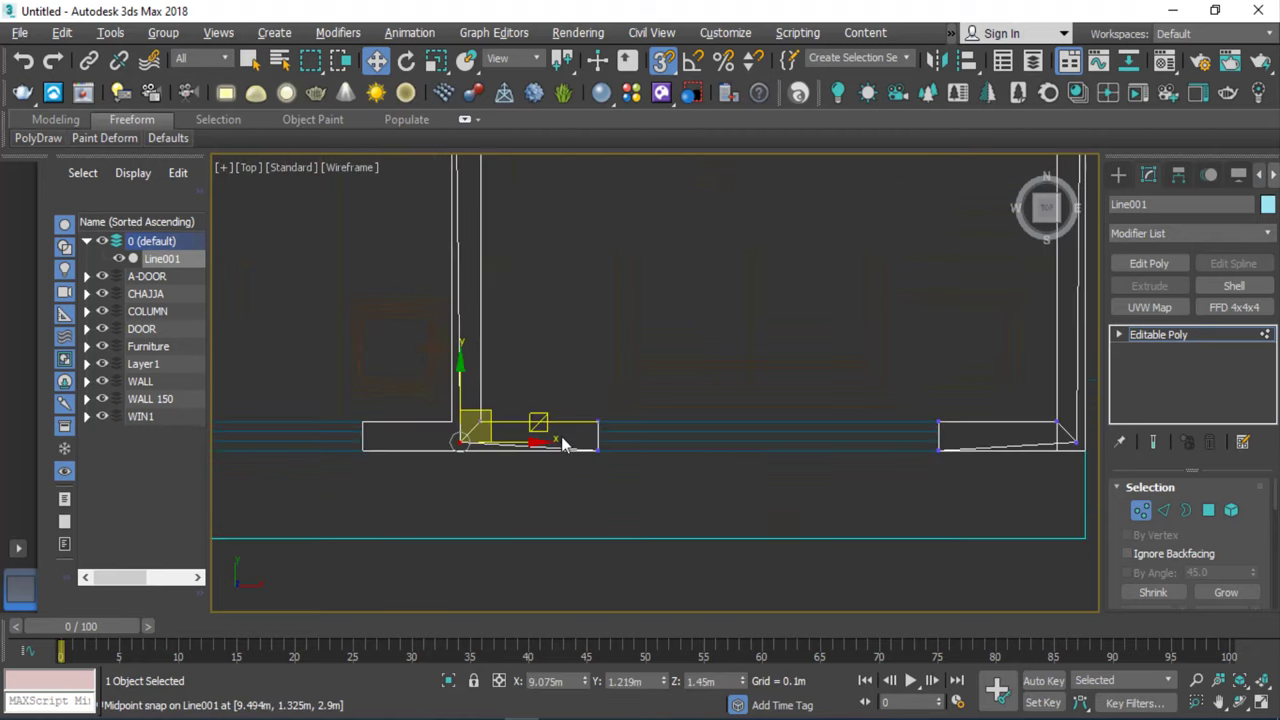
pyautogui.moveTo(480, 436)
pyautogui.mouseDown()
pyautogui.moveTo(347, 420)
pyautogui.moveTo(742, 500)
pyautogui.moveTo(749, 416)
pyautogui.moveTo(732, 386)
pyautogui.moveTo(734, 428)
pyautogui.mouseUp()
pyautogui.scroll(-2, 437, 430)
pyautogui.scroll(2, 445, 430)
pyautogui.scroll(2, 436, 470)
pyautogui.scroll(2, 435, 480)
pyautogui.scroll(-3, 470, 396)
pyautogui.scroll(1, 488, 452)
pyautogui.scroll(1, 600, 450)
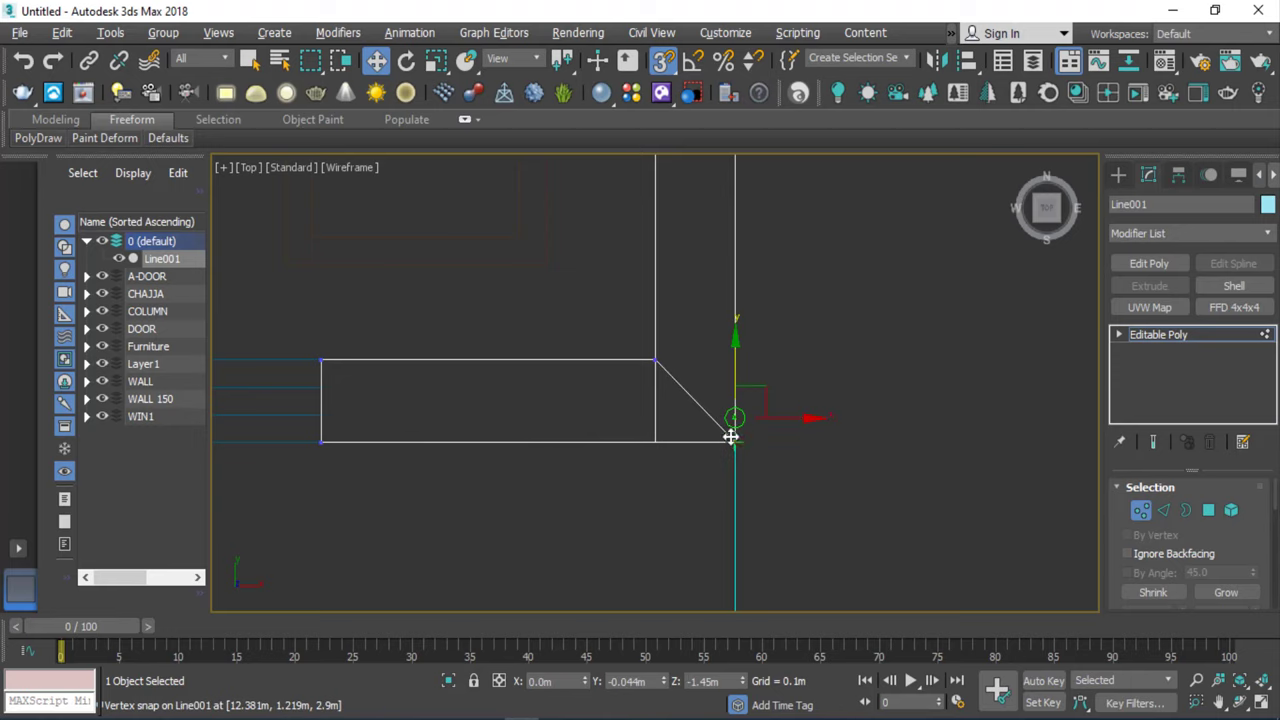
pyautogui.scroll(-2, 740, 500)
pyautogui.scroll(-2, 710, 420)
pyautogui.scroll(5, 734, 397)
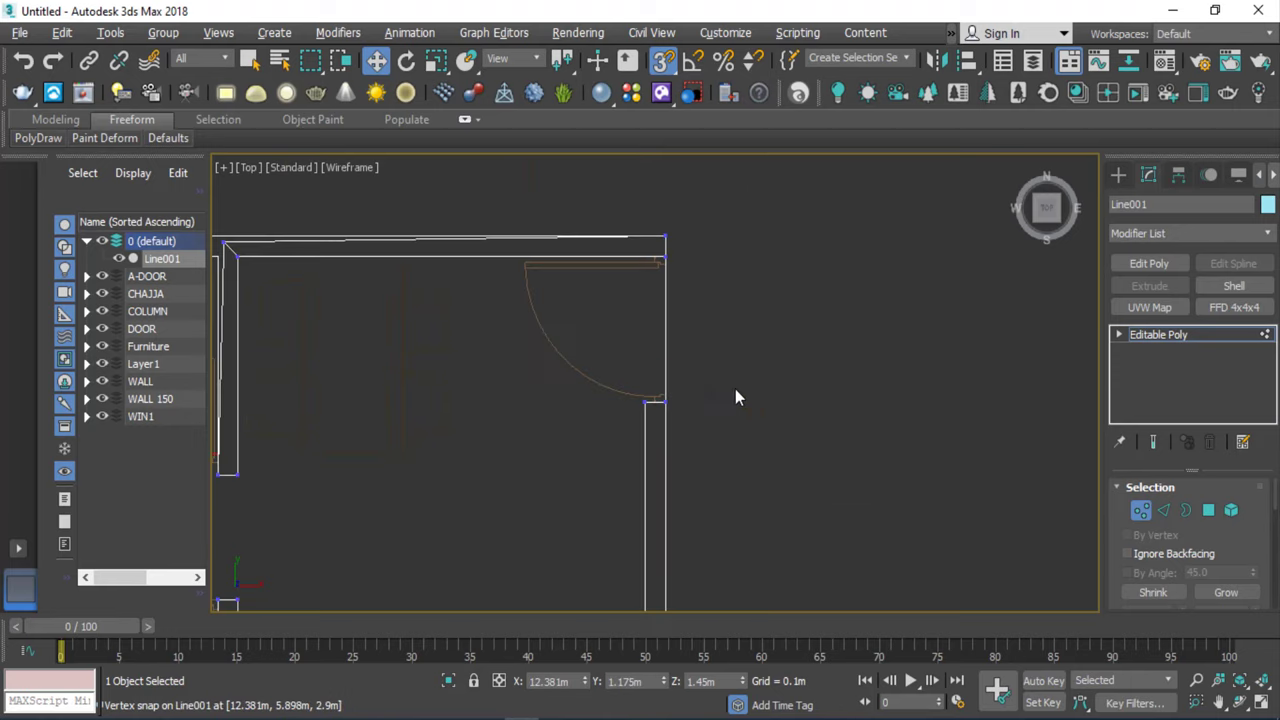
pyautogui.scroll(-2, 491, 340)
pyautogui.scroll(3, 529, 303)
# Snap another corner vertex onto the plan's wall corner and up to the wall midpoint.
pyautogui.moveTo(527, 296); pyautogui.dragTo(559, 394)
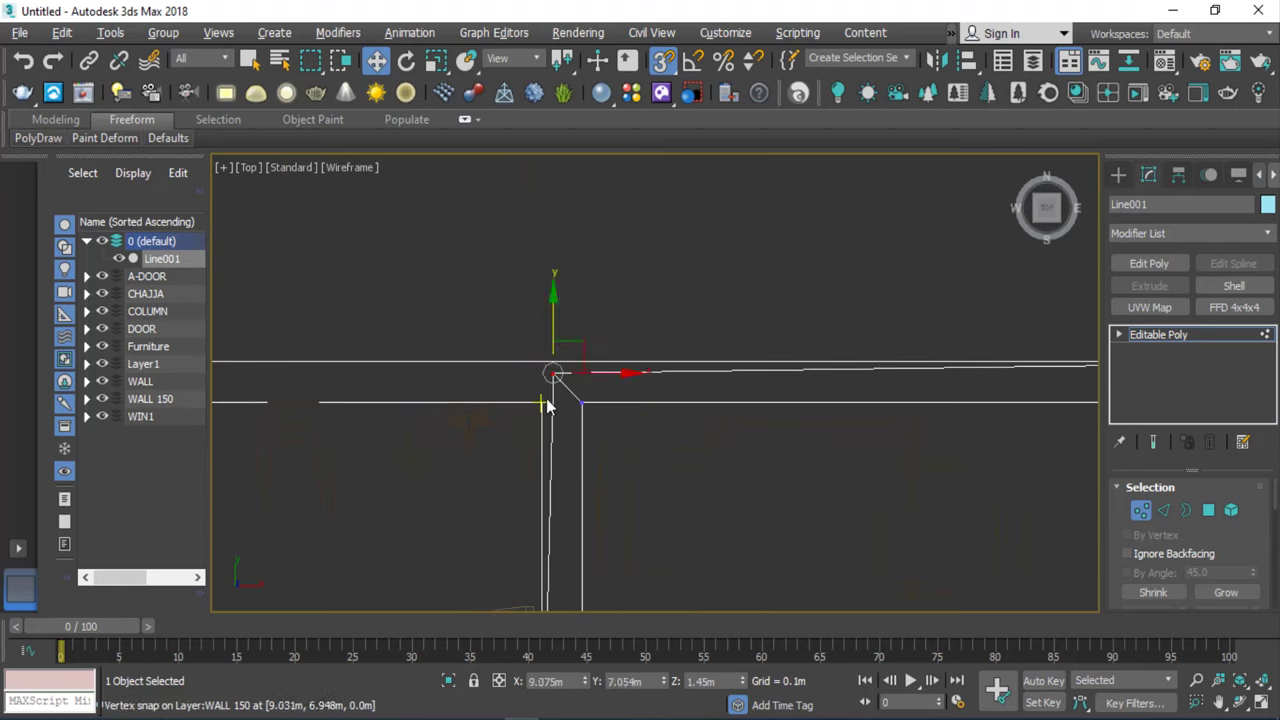
pyautogui.scroll(3, 560, 400)
pyautogui.moveTo(632, 300); pyautogui.dragTo(524, 422)
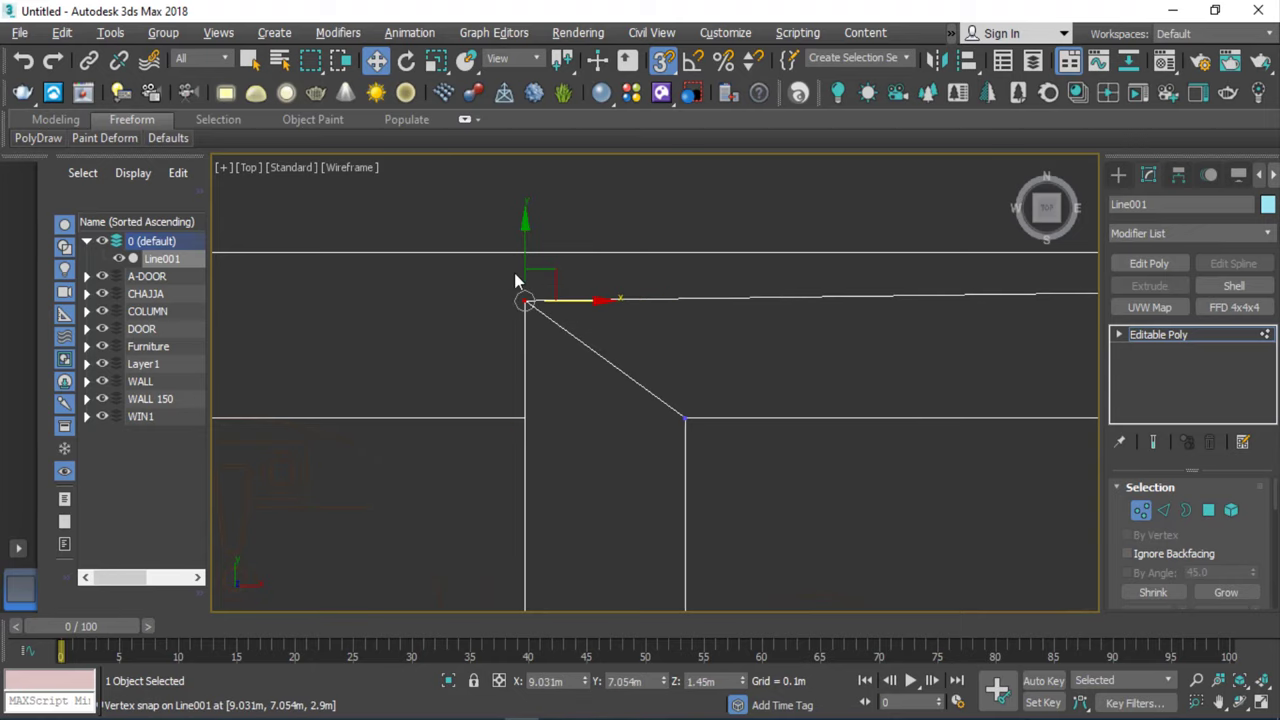
pyautogui.moveTo(525, 300)
pyautogui.mouseDown()
pyautogui.moveTo(547, 260)
pyautogui.moveTo(683, 260)
pyautogui.mouseUp()
pyautogui.scroll(-2, 547, 260)
pyautogui.scroll(-2, 547, 262)
pyautogui.scroll(-1, 549, 263)
pyautogui.scroll(-3, 683, 260)
pyautogui.rightClick(836, 371)
pyautogui.click(806, 350)
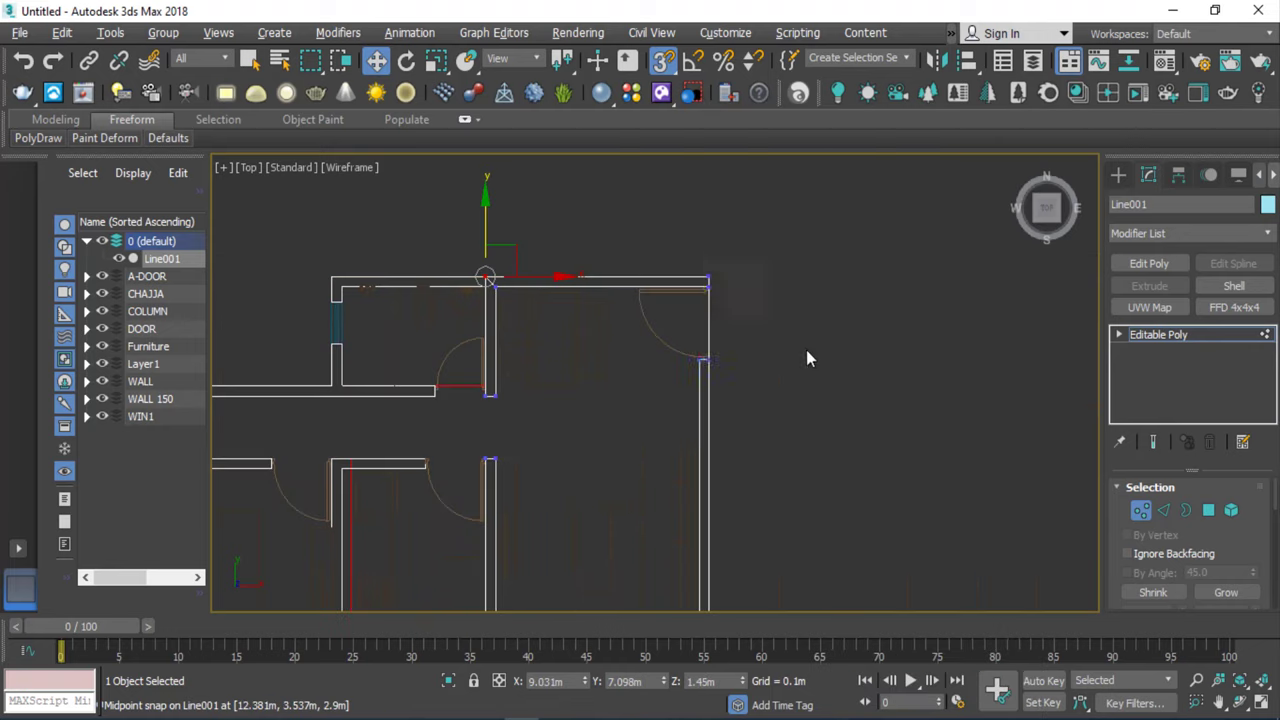
pyautogui.scroll(-3, 690, 370)
pyautogui.click(683, 379)
pyautogui.press('p')
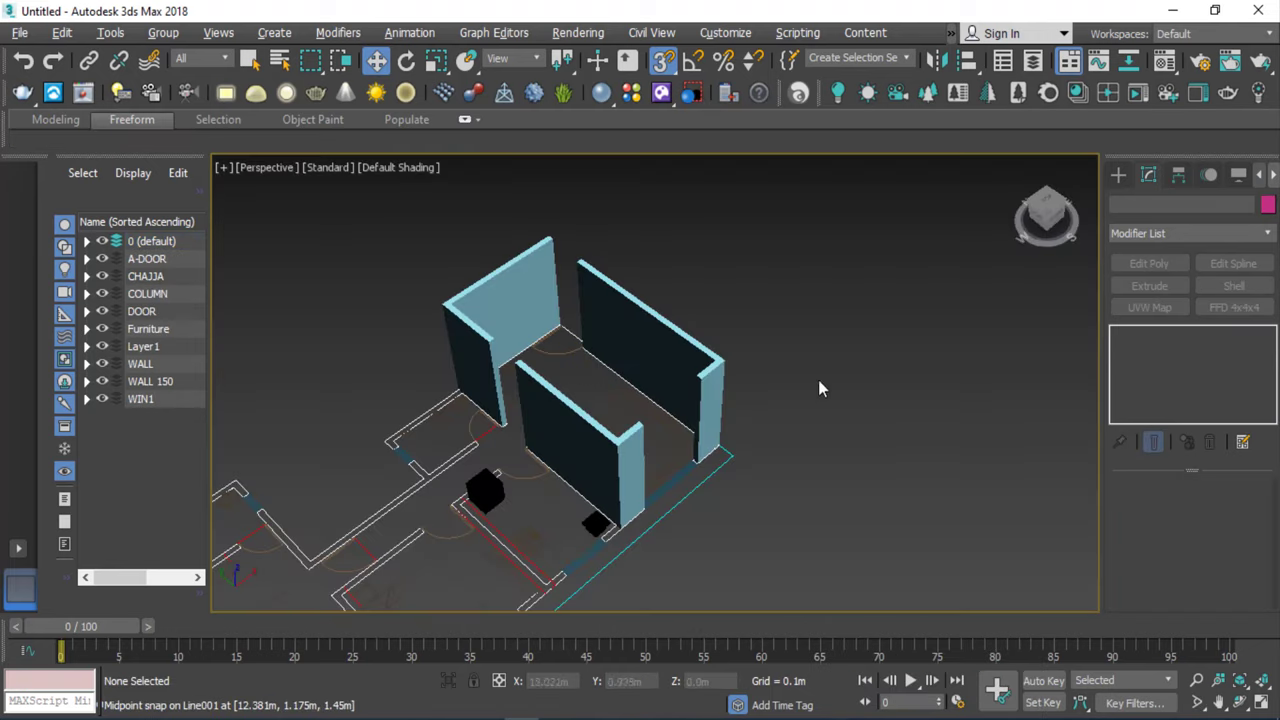
pyautogui.scroll(2, 849, 362)
pyautogui.scroll(2, 435, 385)
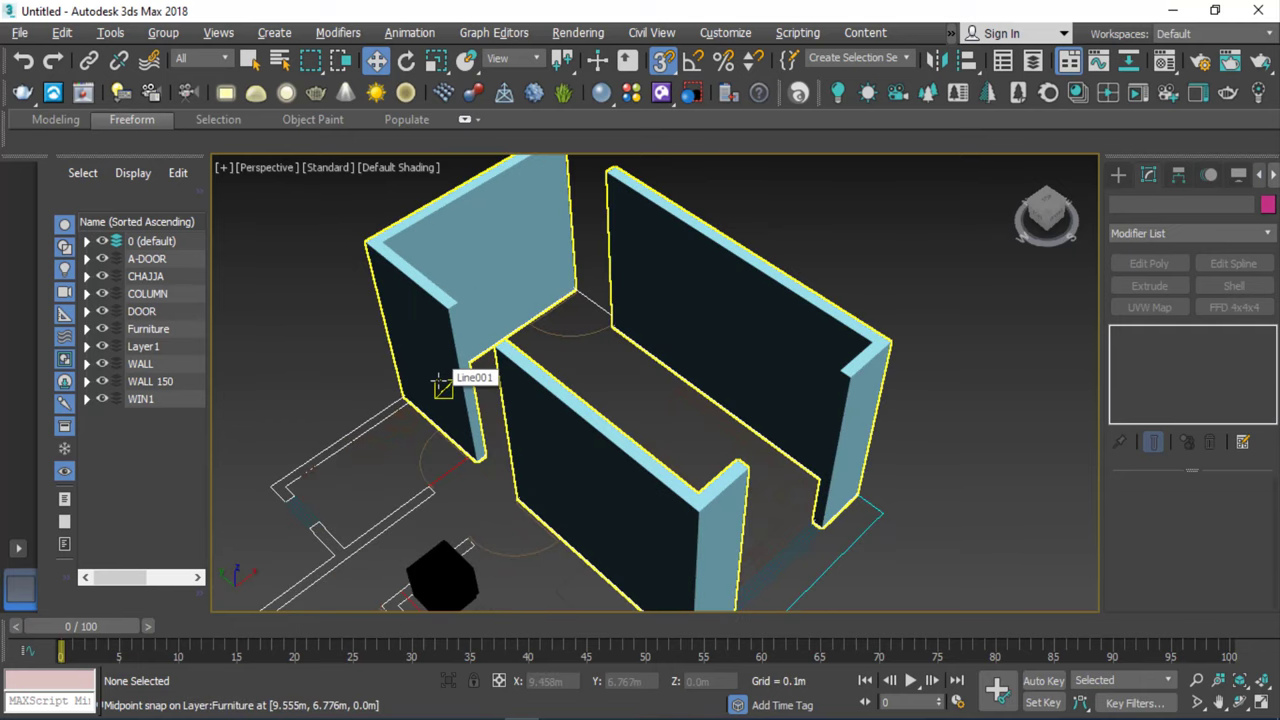
pyautogui.scroll(-3, 440, 385)
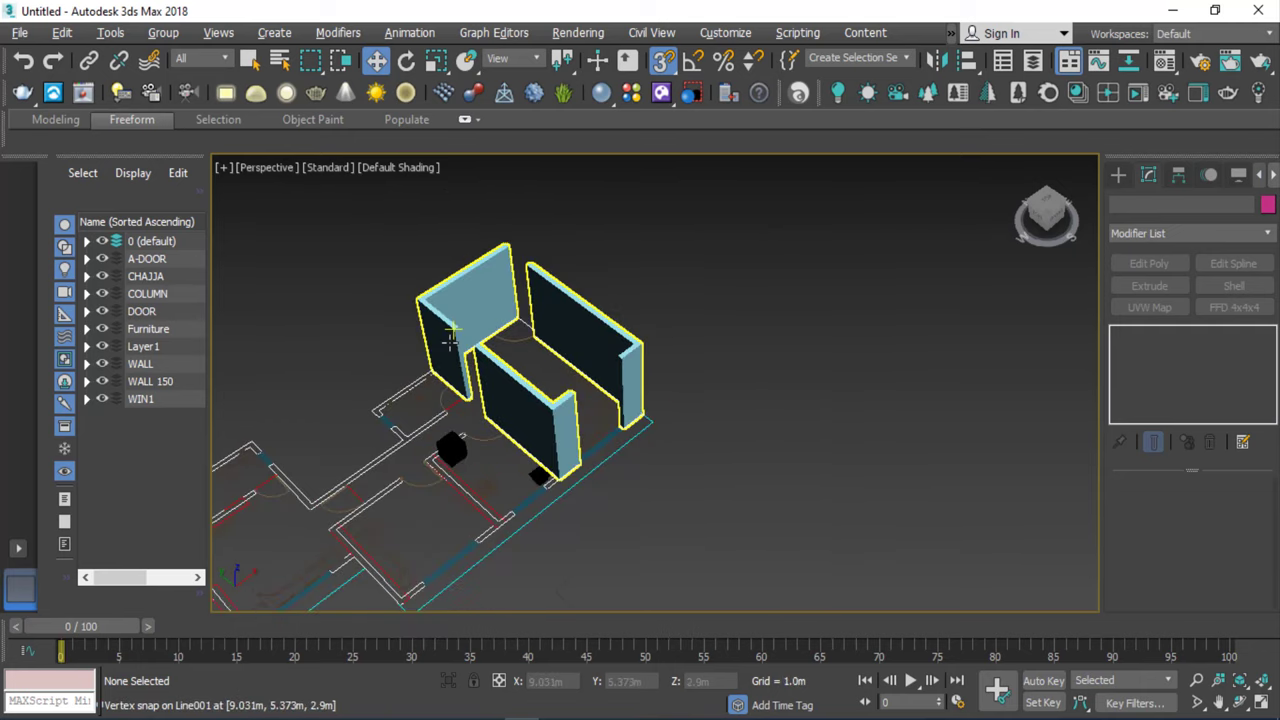
pyautogui.scroll(2, 697, 465)
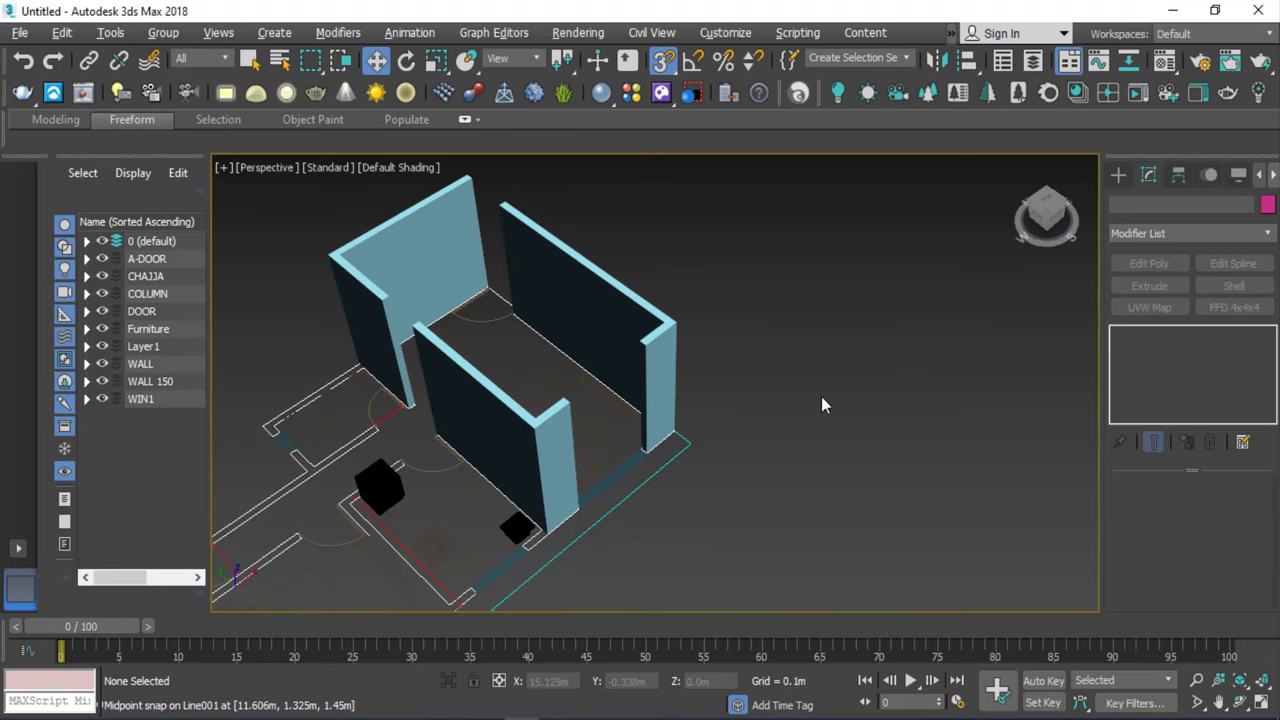
pyautogui.scroll(4, 631, 510)
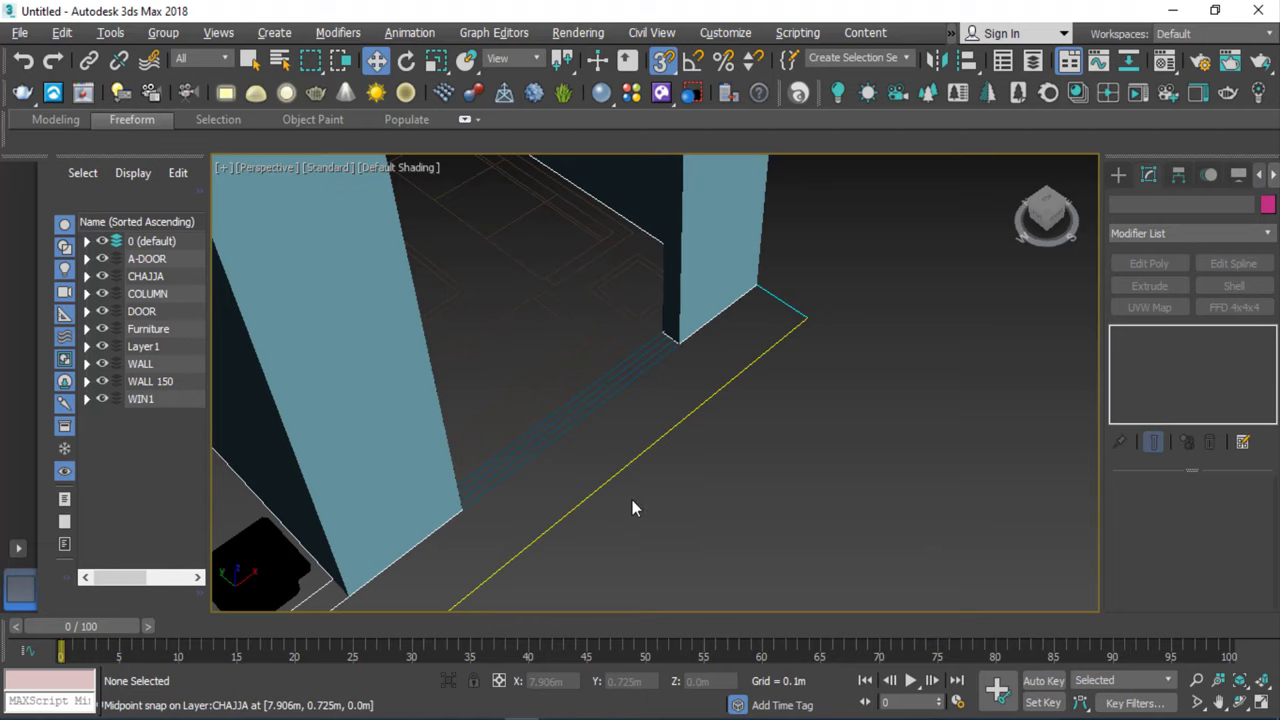
# Draw a 0.15m by 1.8m box across the floor of the window opening.
pyautogui.click(1119, 175)
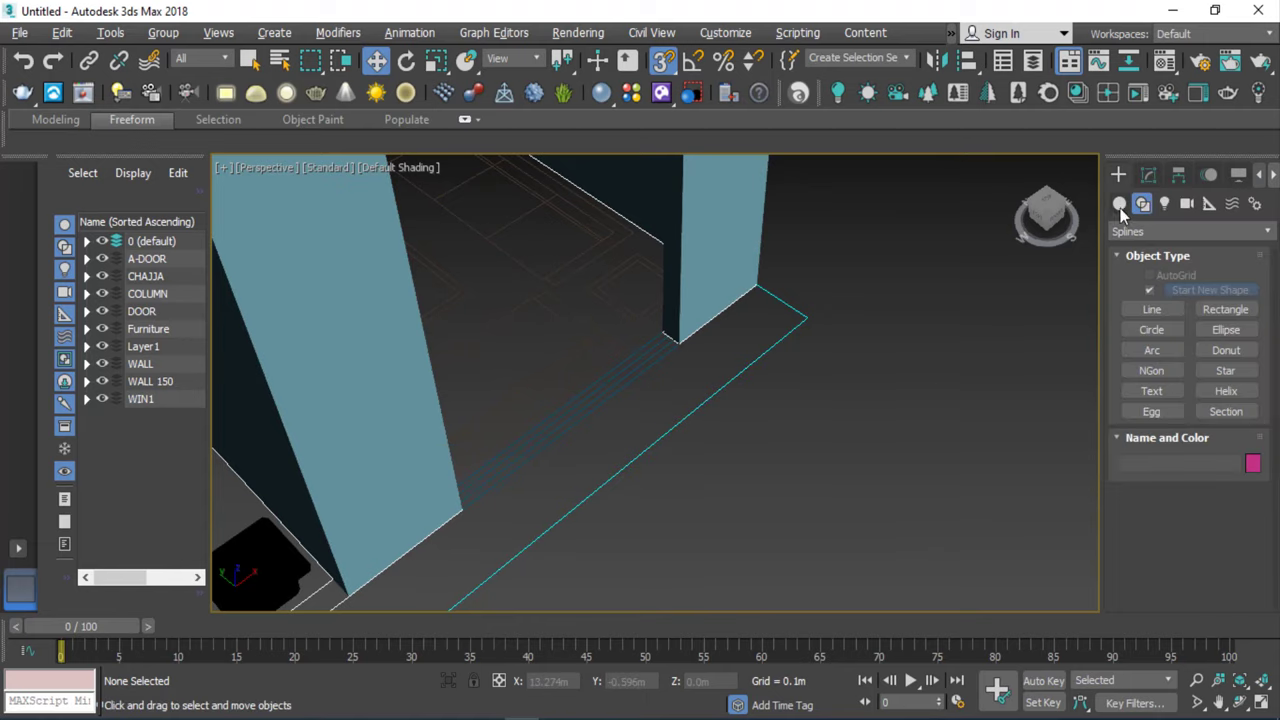
pyautogui.click(1119, 204)
pyautogui.click(1151, 293)
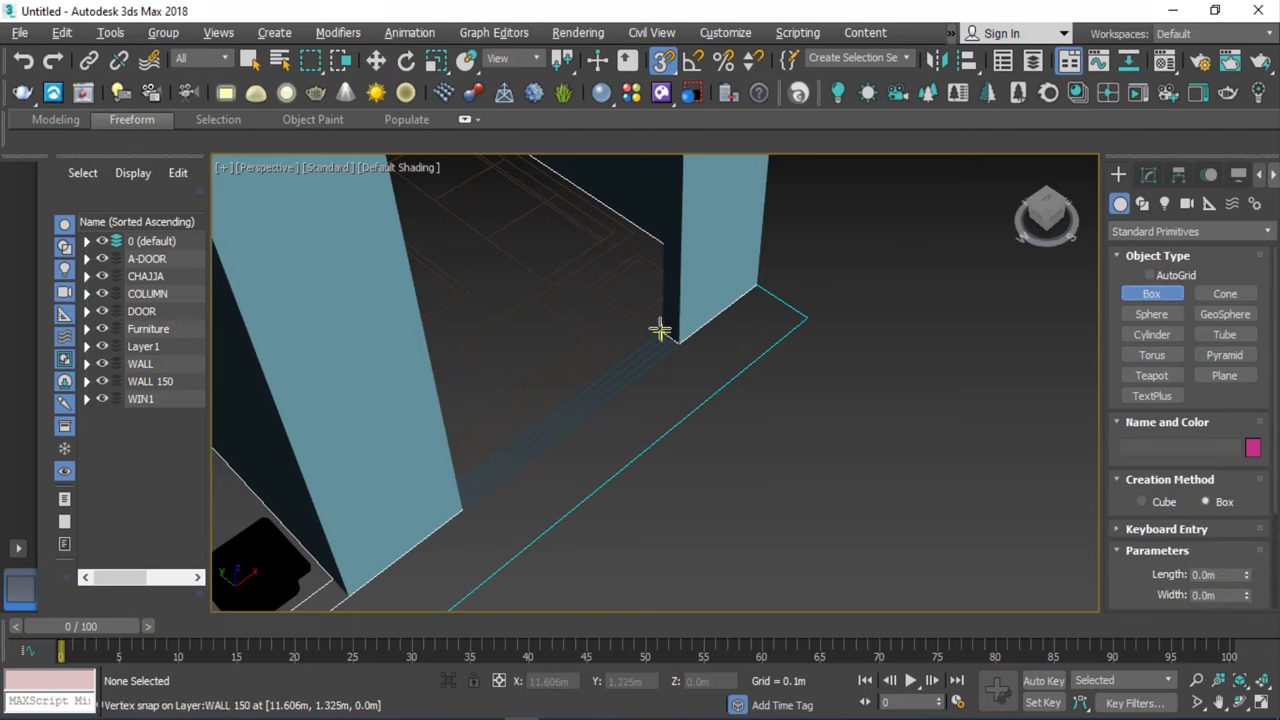
pyautogui.moveTo(660, 330); pyautogui.dragTo(451, 508)
pyautogui.click(551, 366)
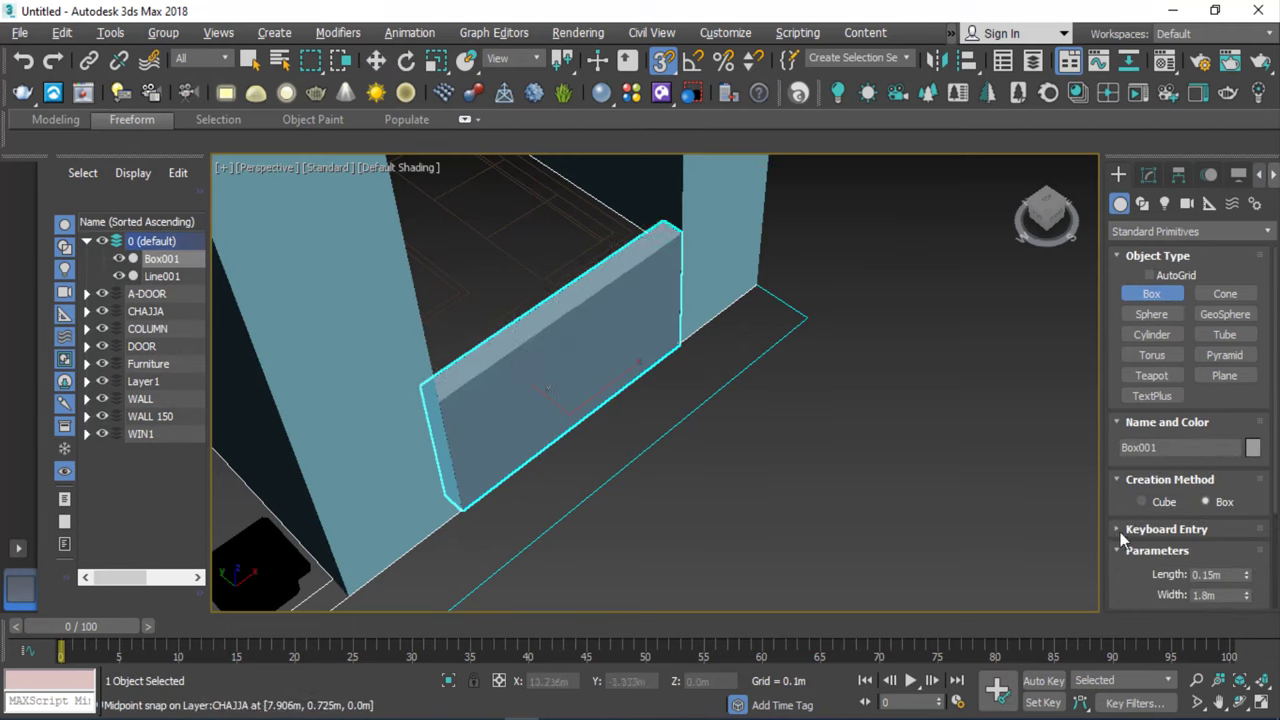
# Set the sill box's height to 0.3m and end box creation.
pyautogui.moveTo(1146, 577); pyautogui.dragTo(1240, 538)
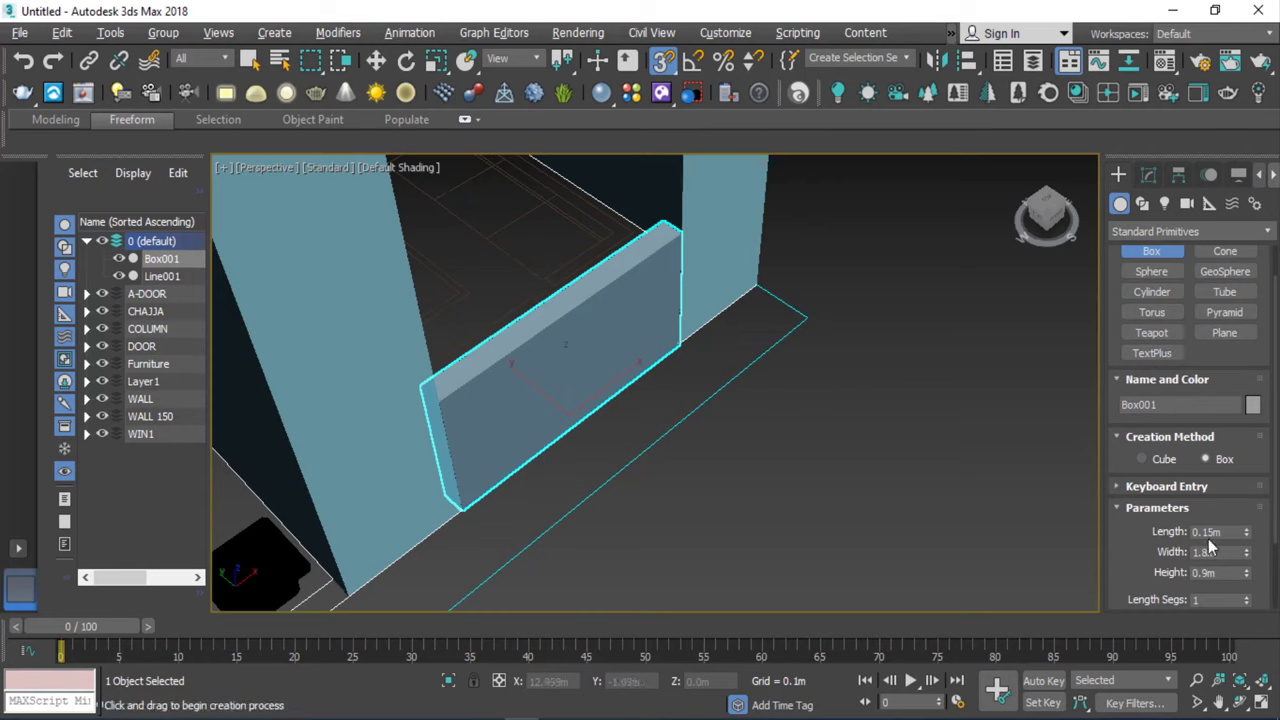
pyautogui.moveTo(1158, 551); pyautogui.dragTo(1160, 527)
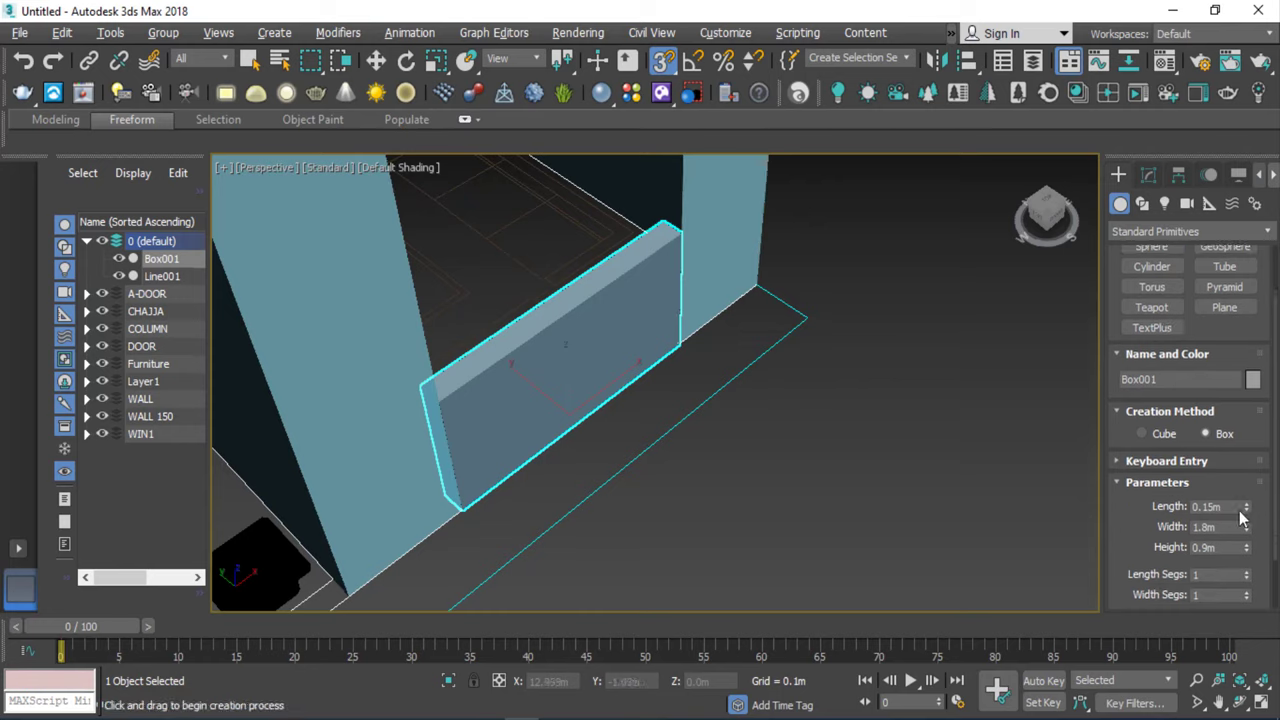
pyautogui.click(1225, 548)
pyautogui.press('Return')
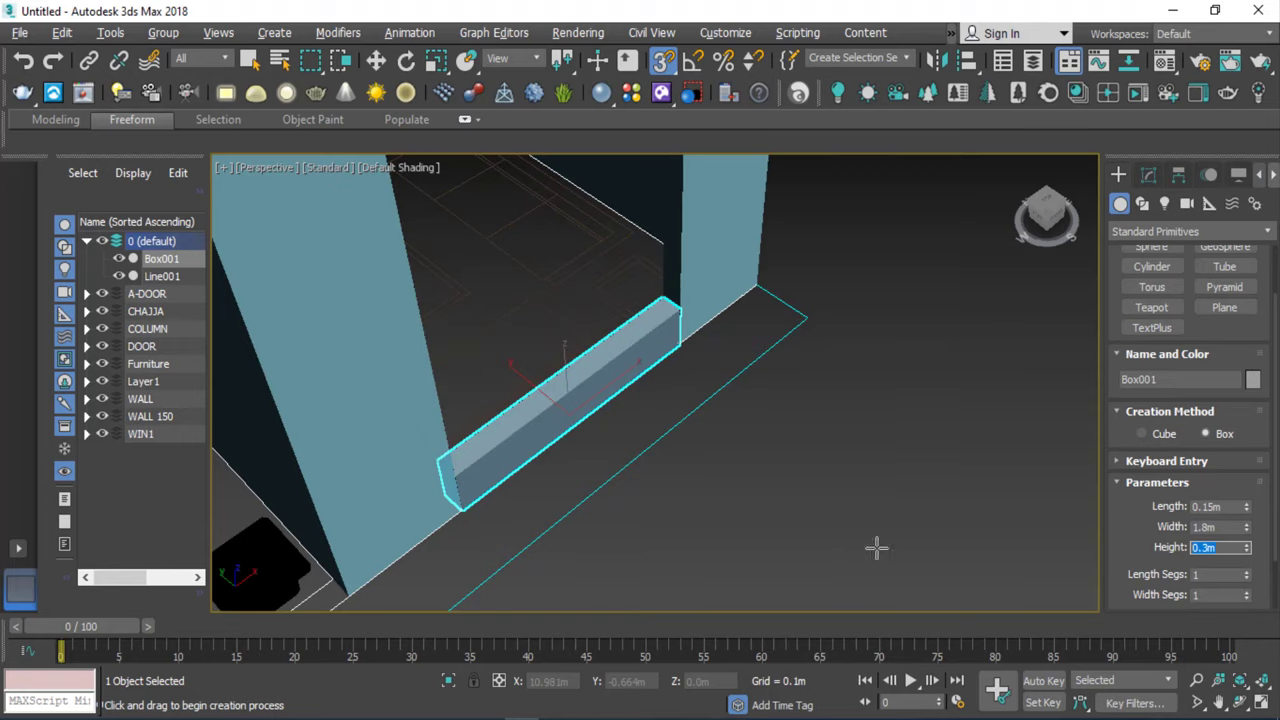
pyautogui.rightClick(834, 418)
# Copy the sill box up to the wall top above the opening as Box002.
pyautogui.click(776, 428)
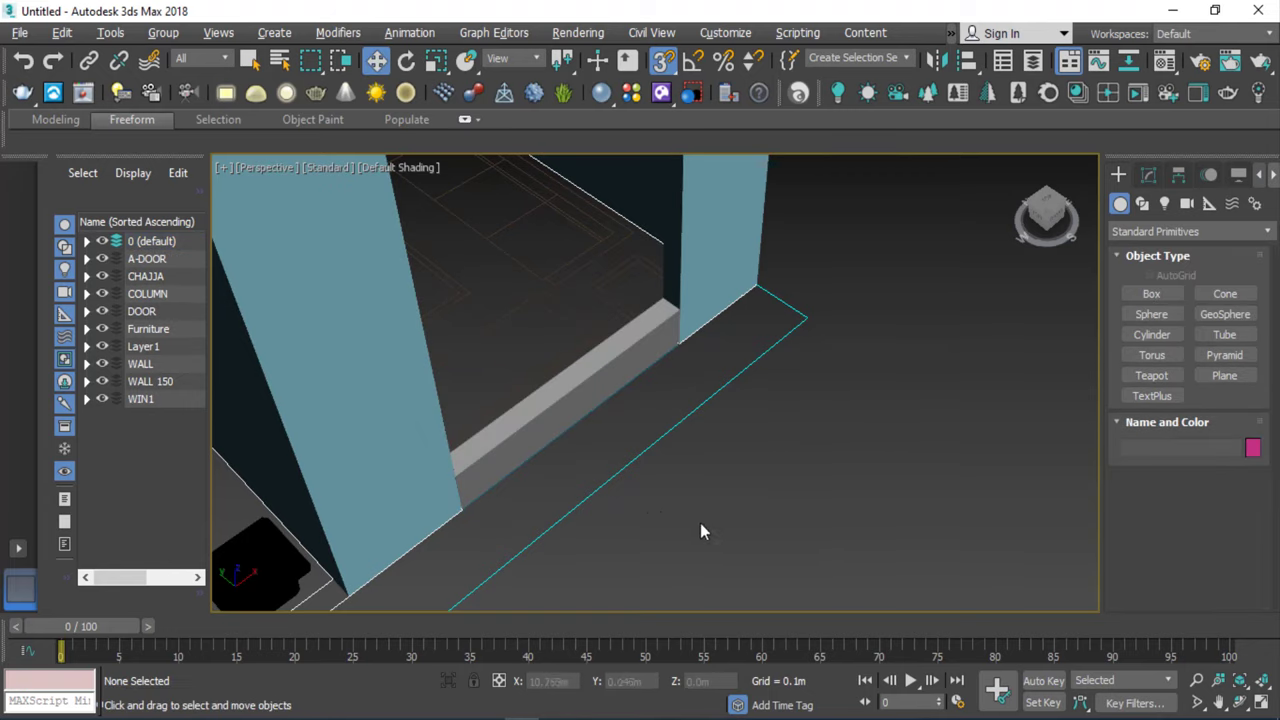
pyautogui.scroll(-5, 700, 530)
pyautogui.scroll(3, 620, 466)
pyautogui.click(743, 354)
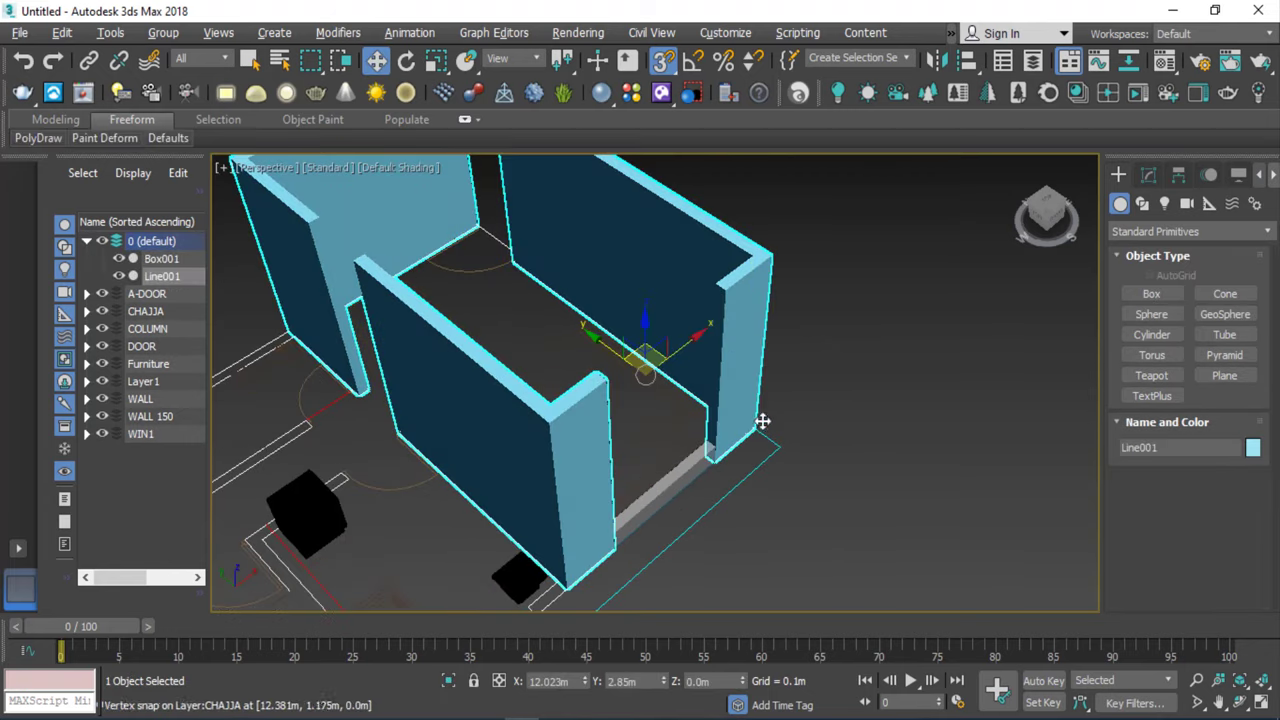
pyautogui.click(720, 477)
pyautogui.scroll(3, 700, 470)
pyautogui.scroll(-2, 677, 449)
pyautogui.click(677, 449)
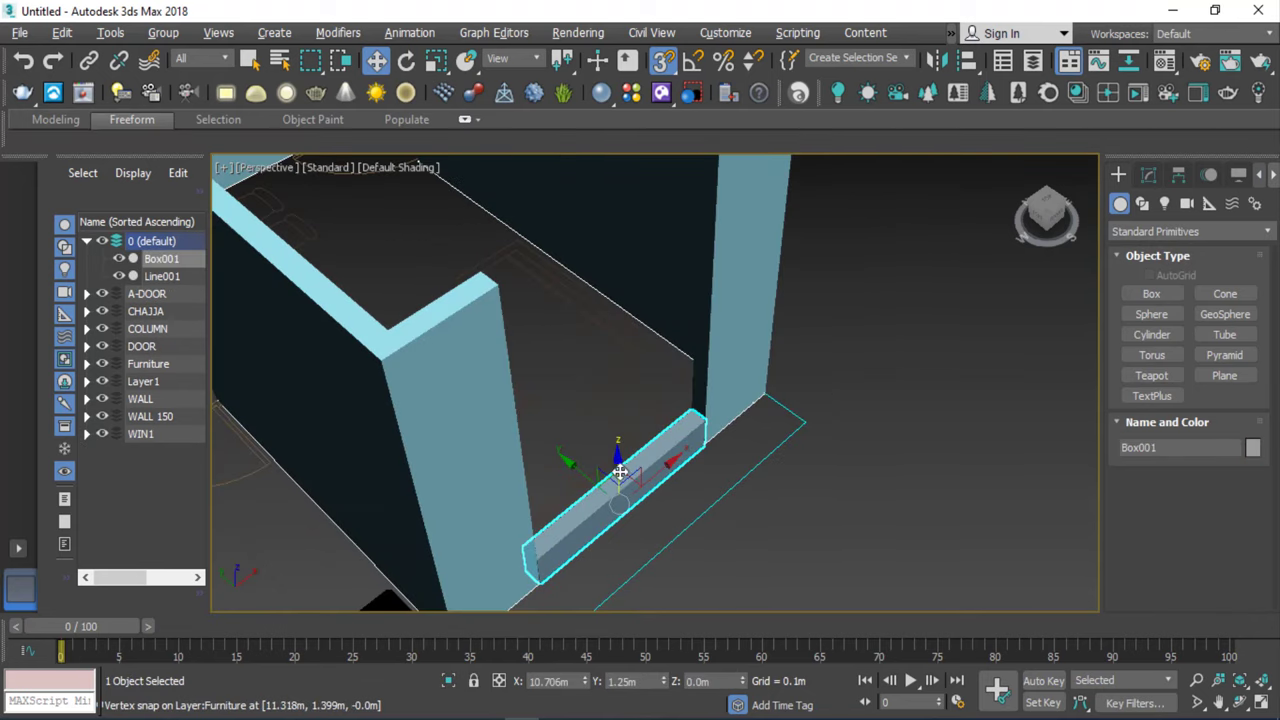
pyautogui.moveTo(617, 495); pyautogui.dragTo(493, 284)
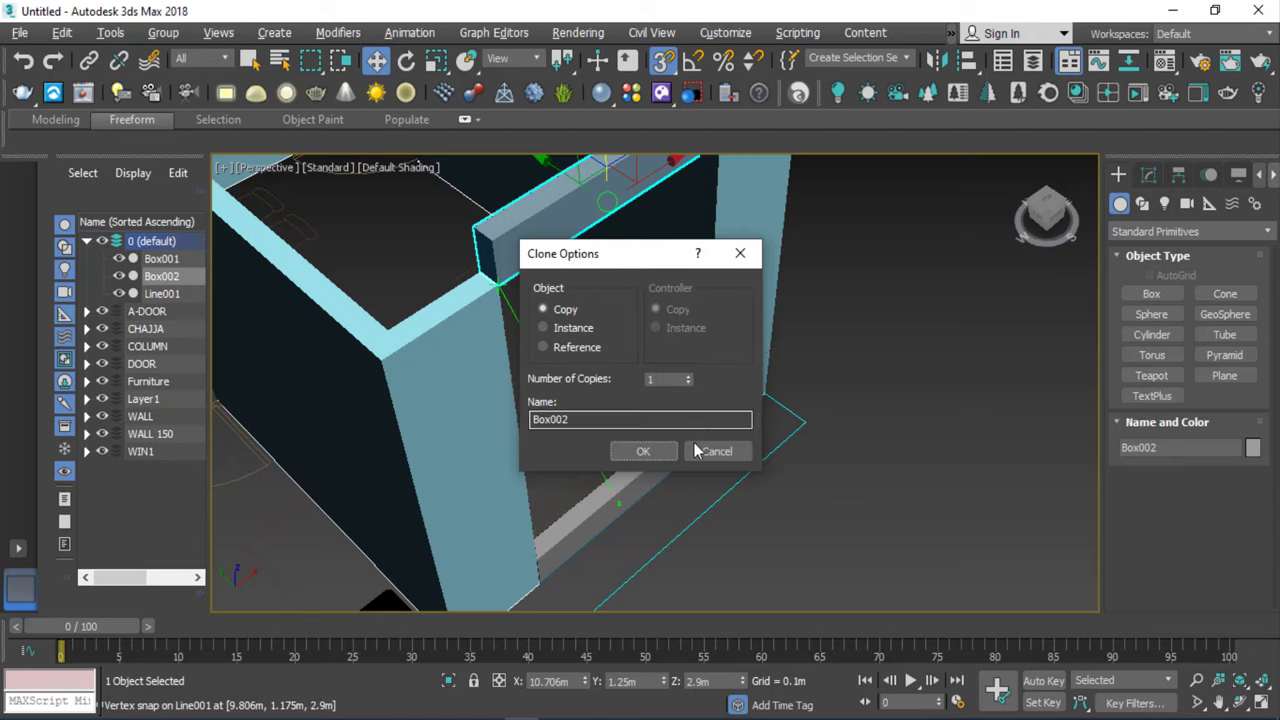
pyautogui.click(648, 449)
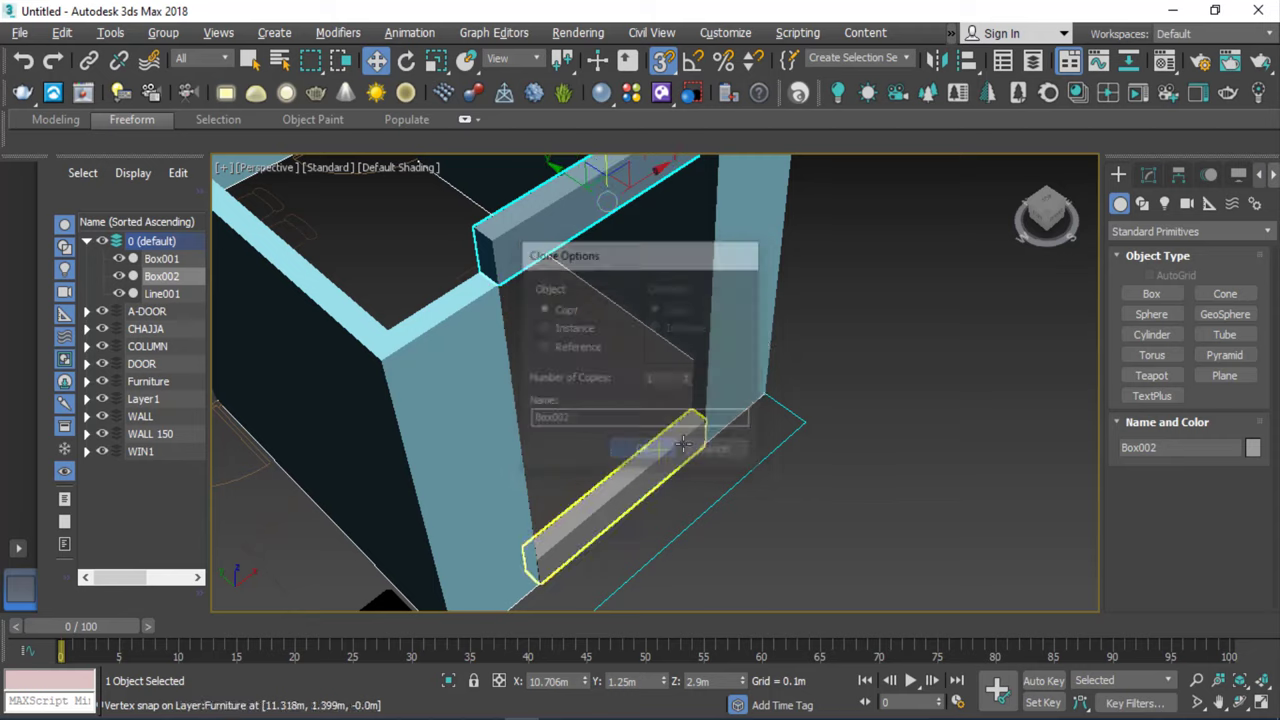
# Set Box002's height to -0.6m so it hangs down as a lintel.
pyautogui.click(1146, 175)
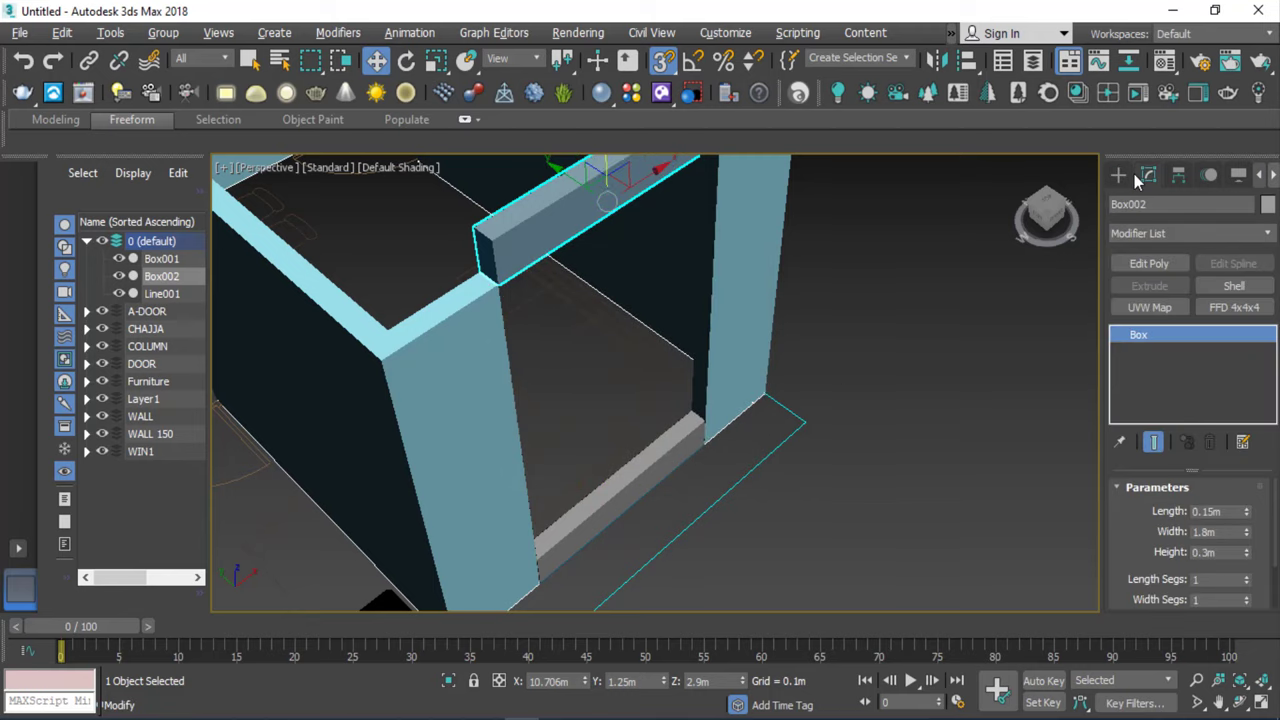
pyautogui.doubleClick(1226, 551)
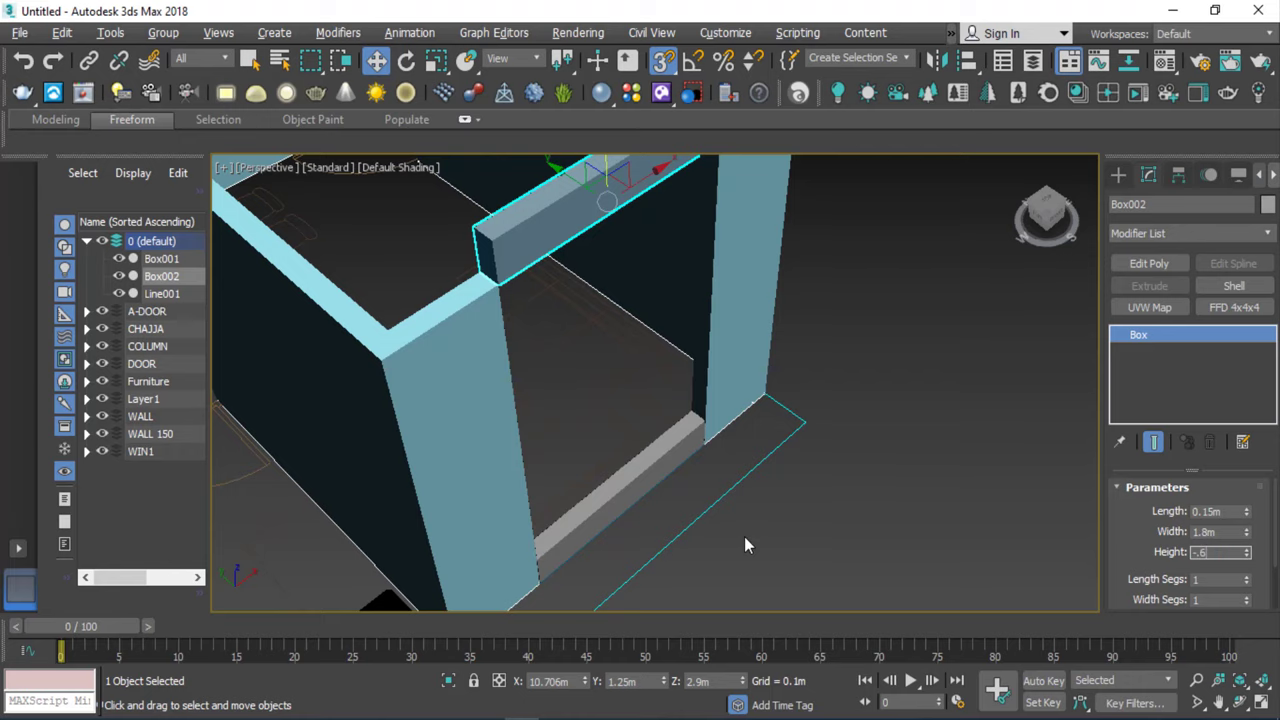
pyautogui.press('Return')
pyautogui.click(1001, 322)
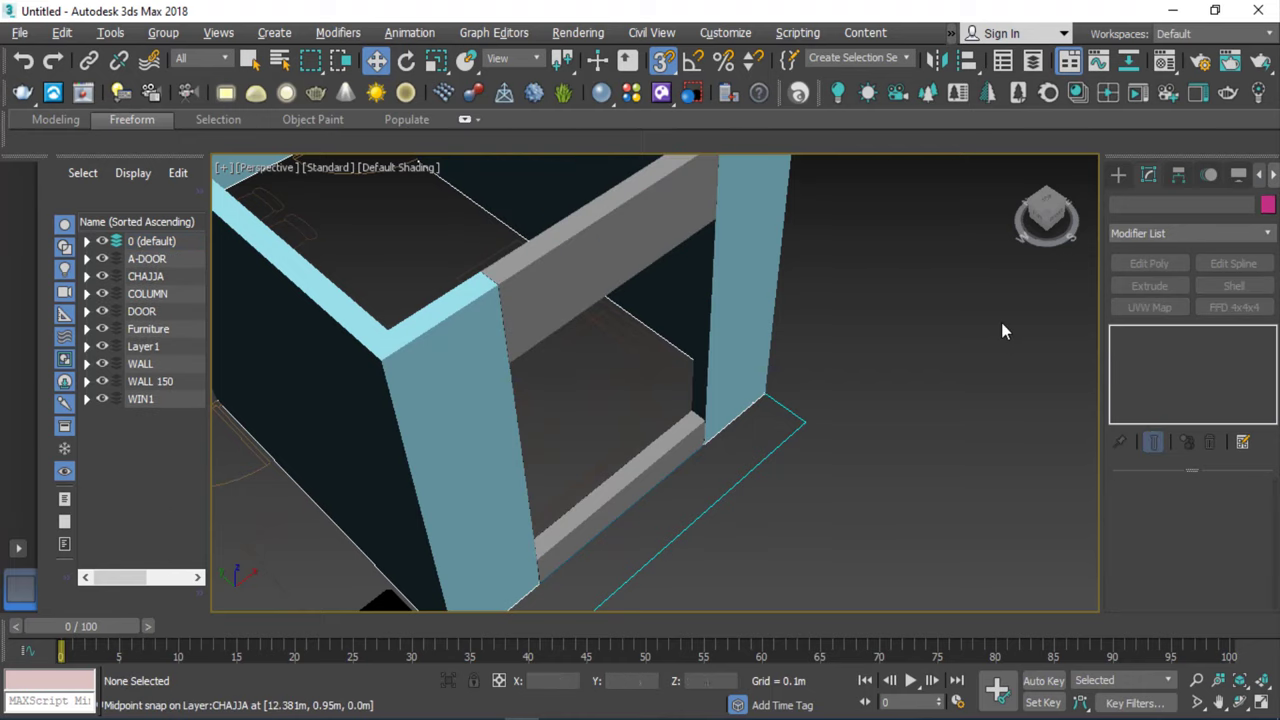
pyautogui.scroll(-4, 980, 320)
pyautogui.scroll(4, 930, 300)
pyautogui.click(815, 235)
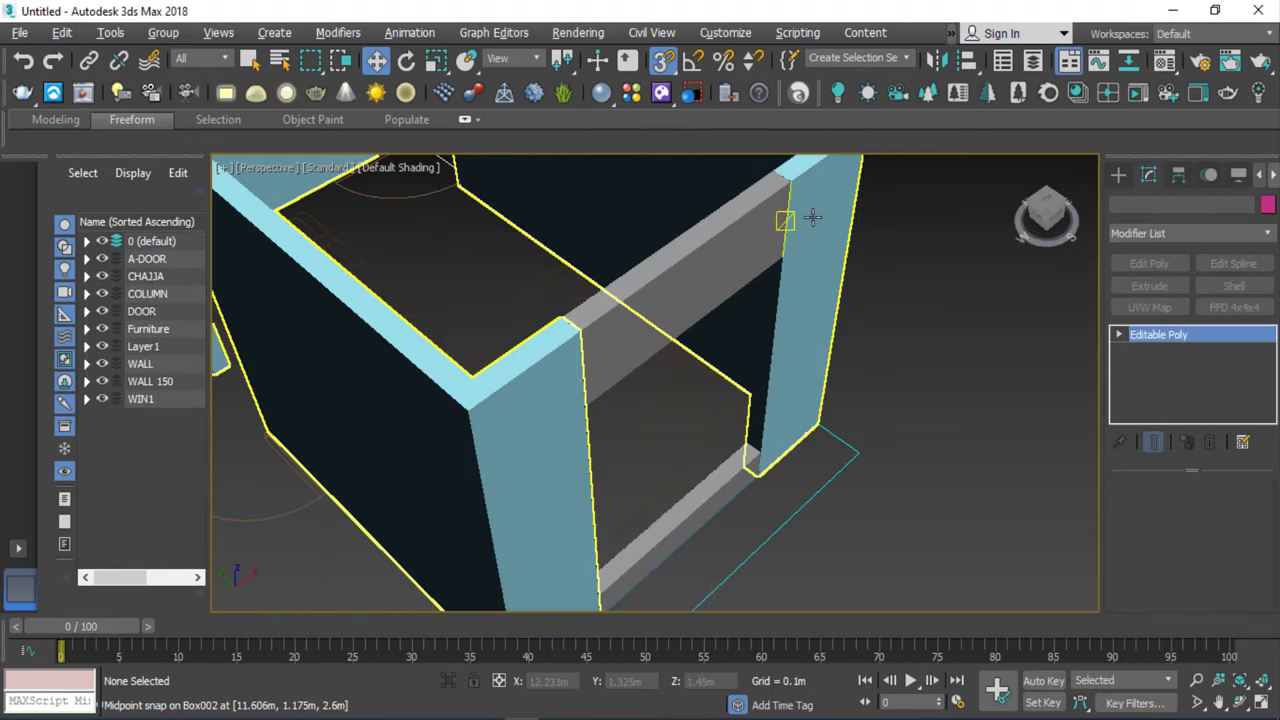
pyautogui.rightClick(813, 252)
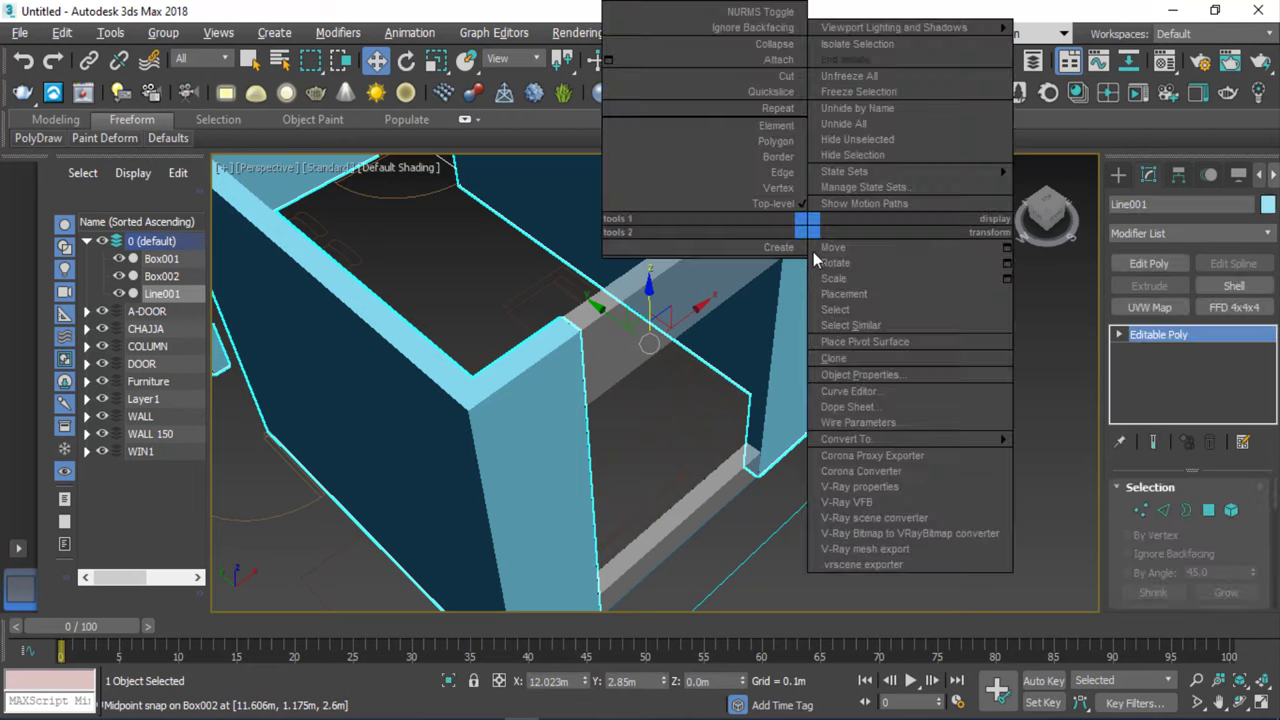
pyautogui.click(787, 66)
pyautogui.click(753, 235)
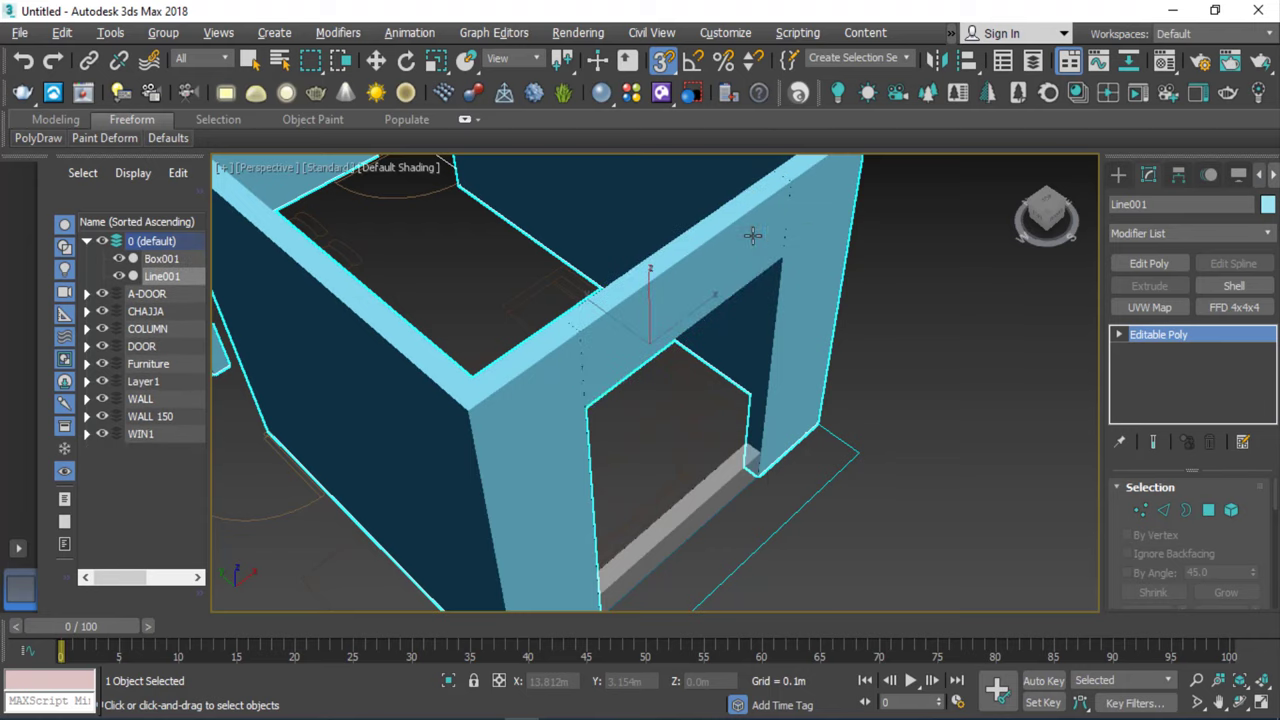
pyautogui.click(738, 505)
pyautogui.rightClick(913, 382)
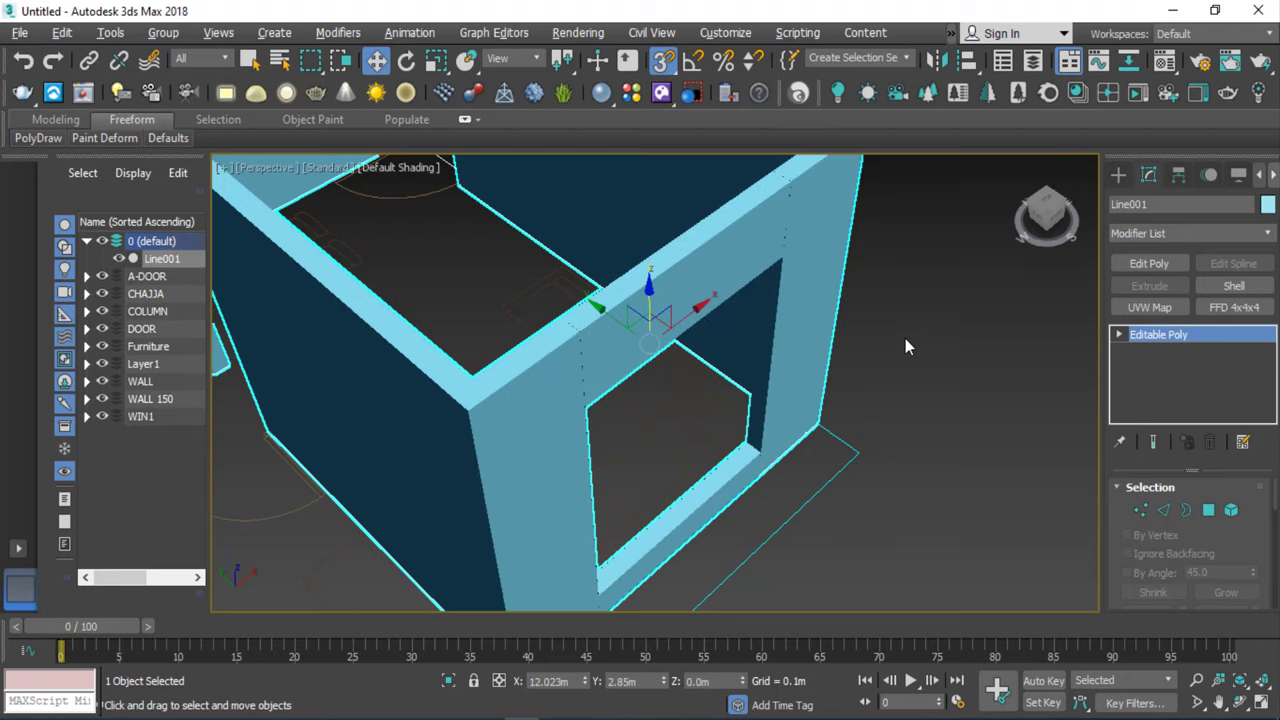
pyautogui.rightClick(905, 340)
pyautogui.click(869, 310)
pyautogui.click(893, 357)
pyautogui.scroll(-5, 893, 357)
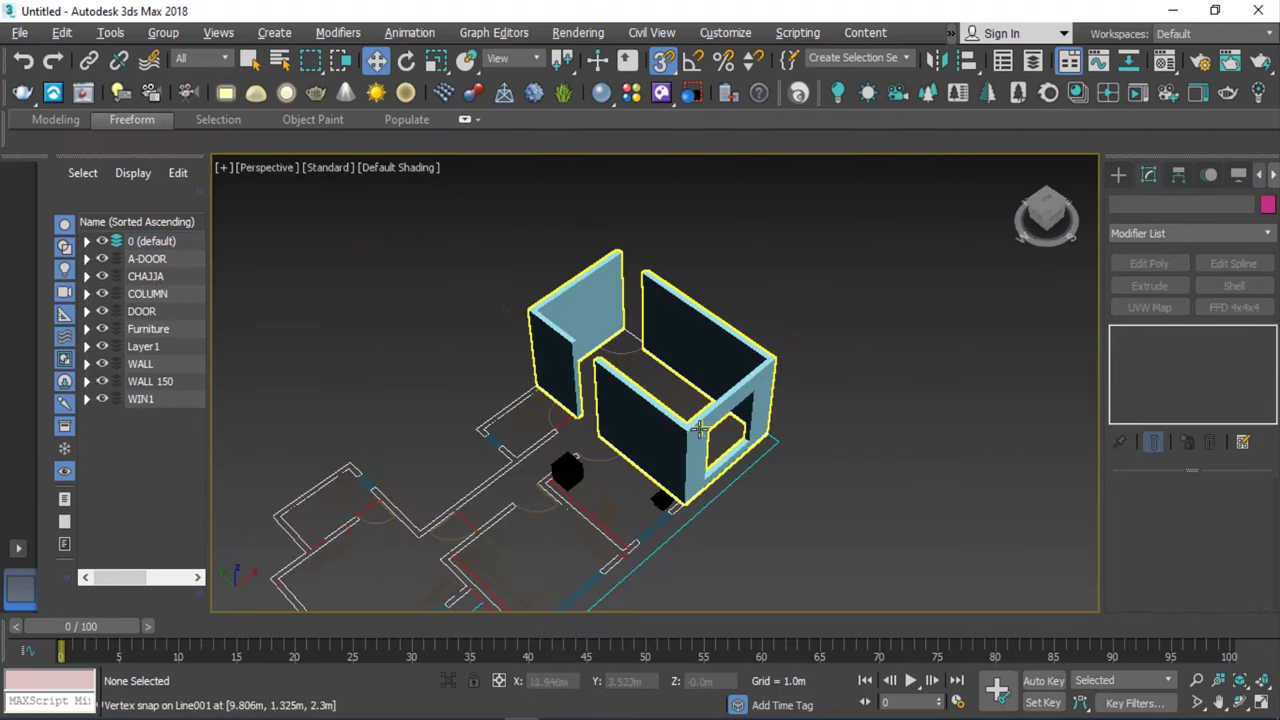
pyautogui.scroll(5, 700, 428)
pyautogui.scroll(-5, 697, 375)
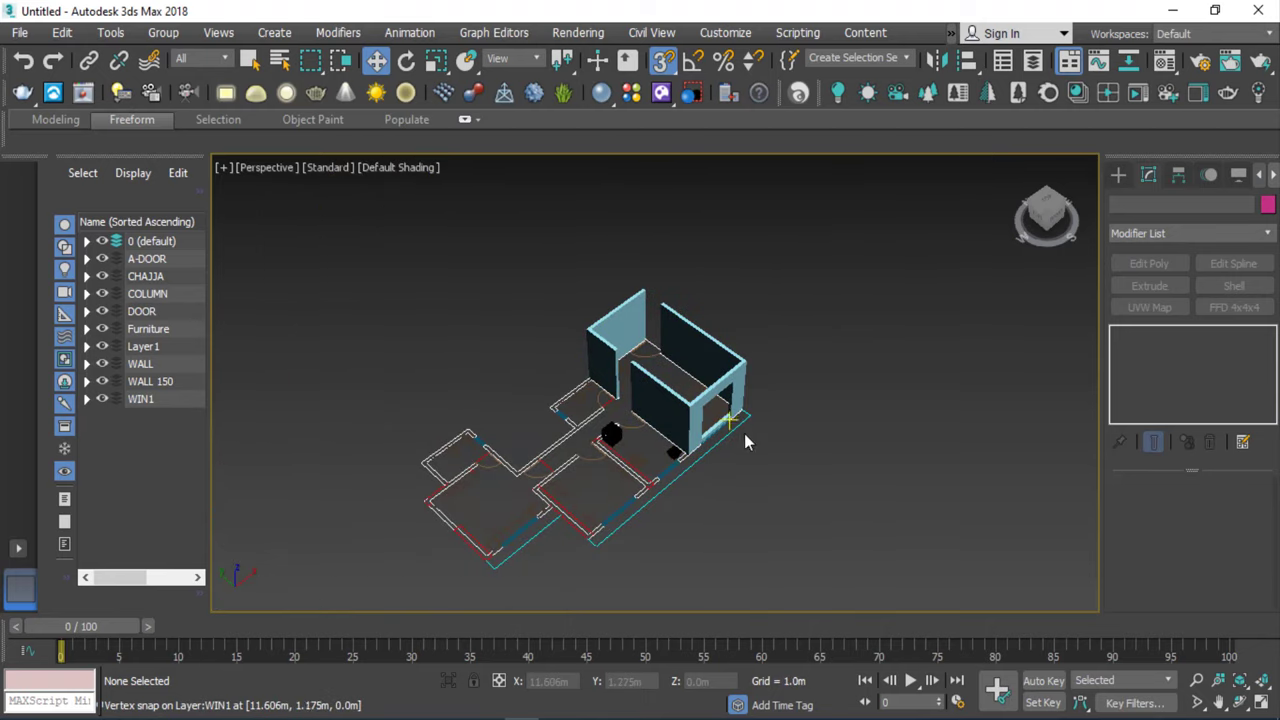
pyautogui.scroll(6, 731, 425)
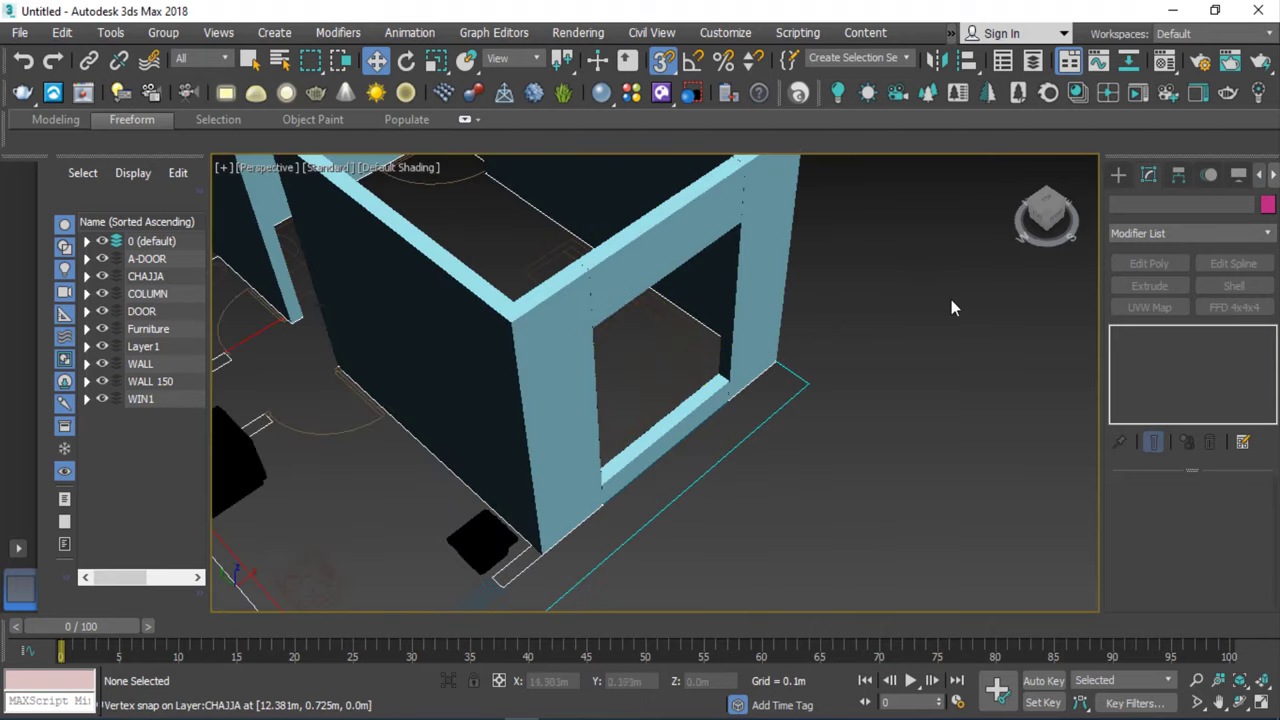
# Switch to the Front view and hide the viewport grid.
pyautogui.press('f')
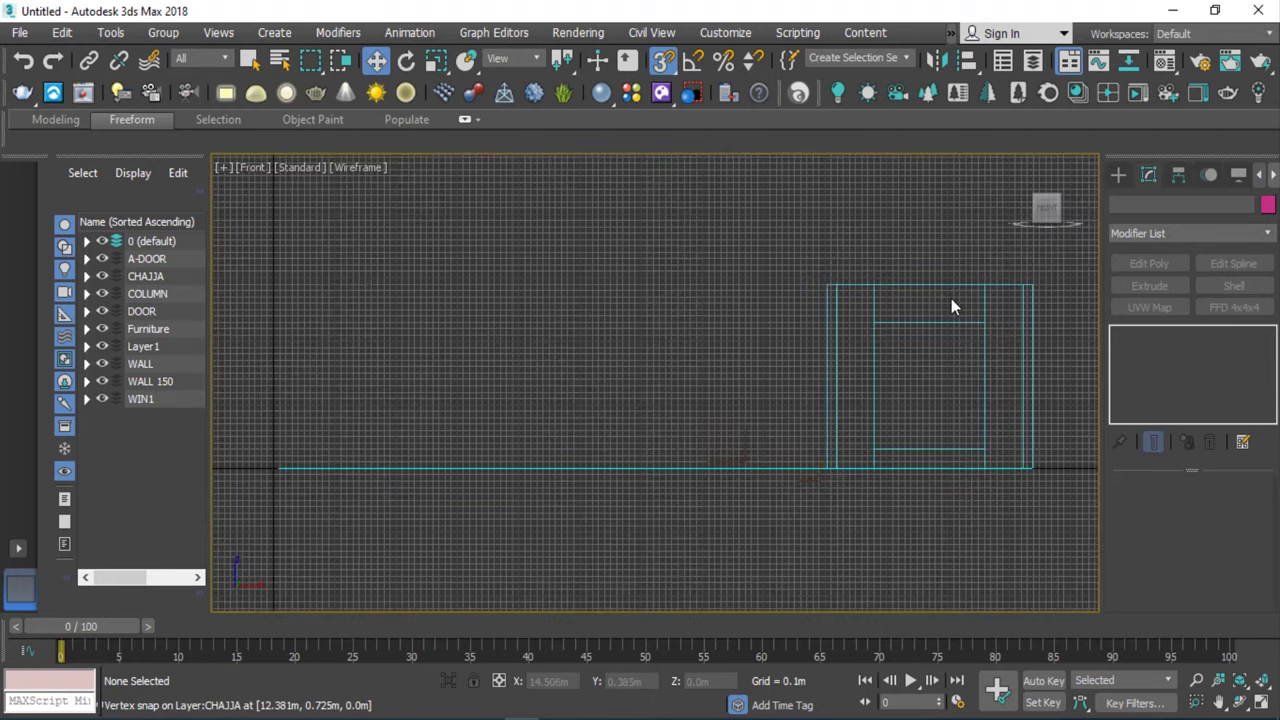
pyautogui.scroll(-3, 495, 280)
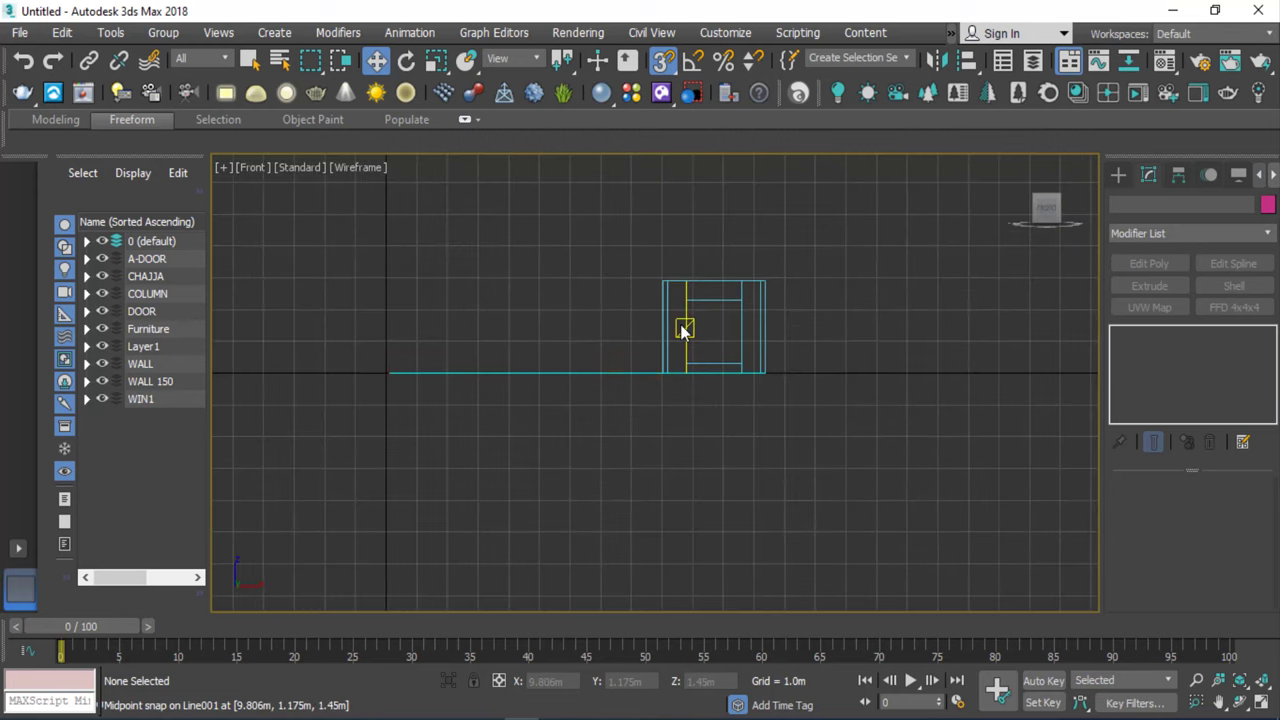
pyautogui.scroll(3, 740, 335)
pyautogui.scroll(2, 690, 338)
pyautogui.press('g')
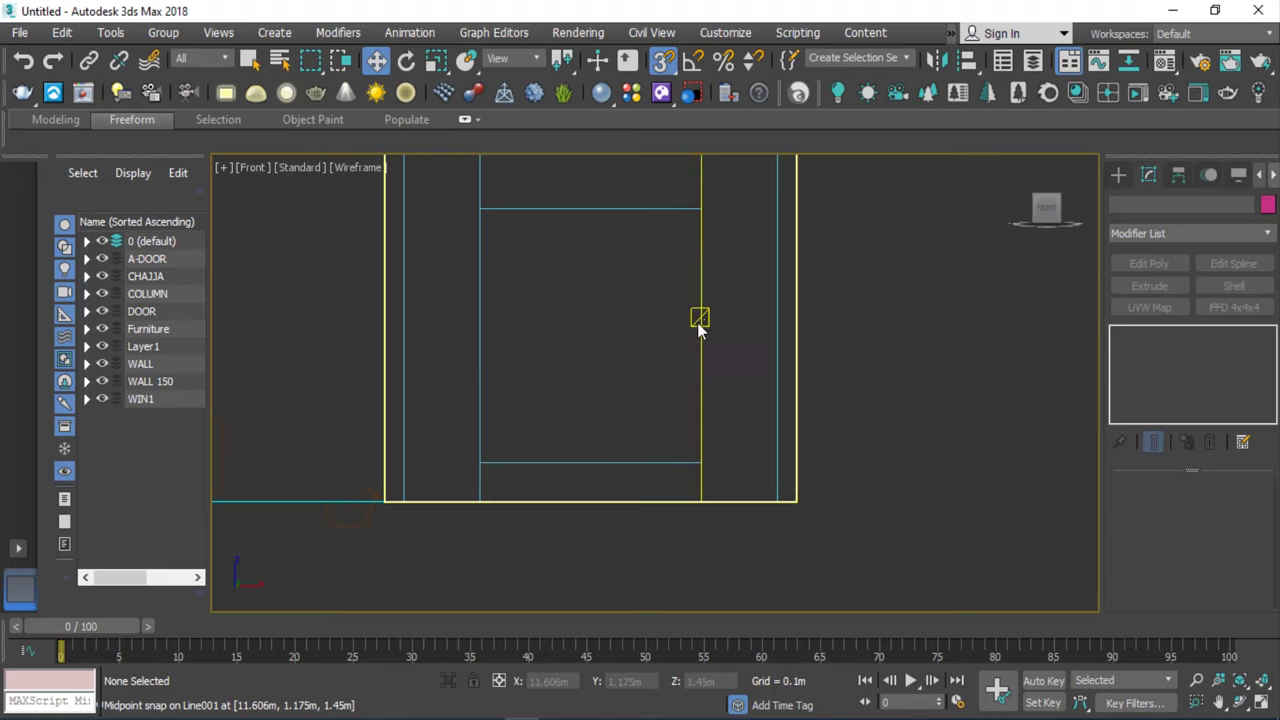
# Draw a 2.0m × 1.8m plane over the window opening with 1 length and 3 width segments.
pyautogui.click(1120, 175)
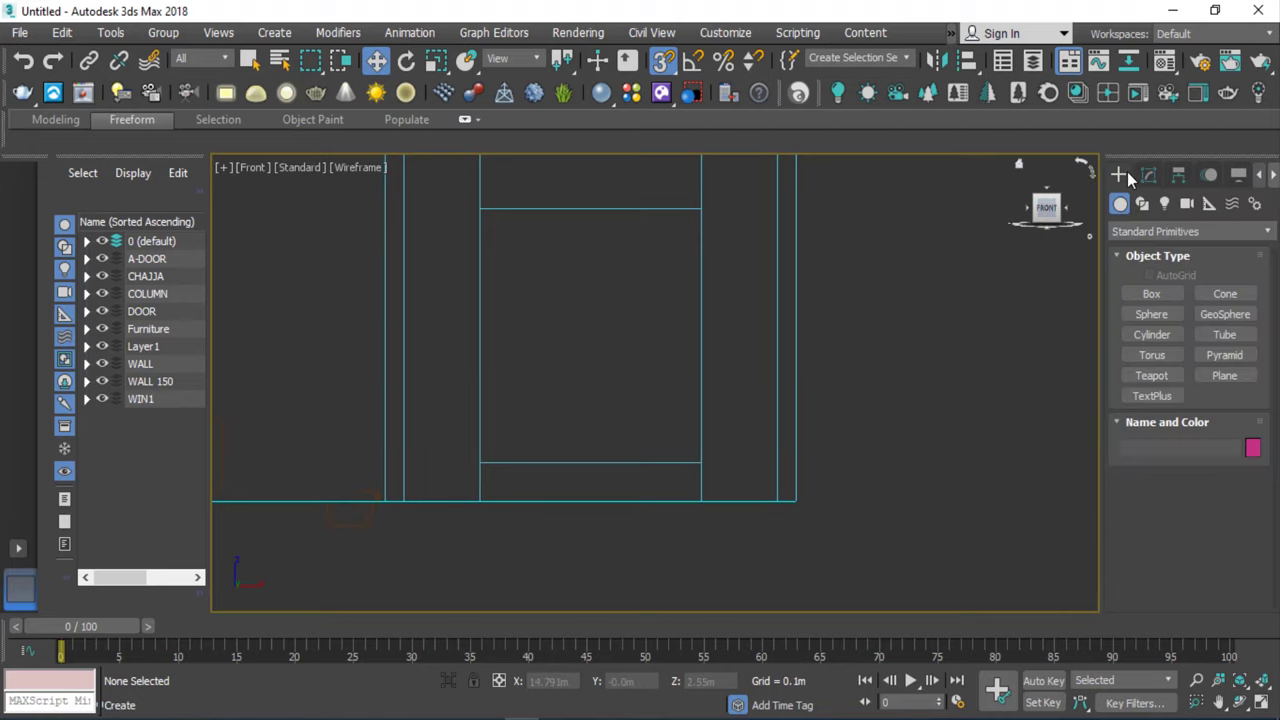
pyautogui.click(1233, 374)
pyautogui.moveTo(478, 206)
pyautogui.mouseDown()
pyautogui.moveTo(777, 438)
pyautogui.moveTo(702, 463)
pyautogui.mouseUp()
pyautogui.moveTo(1125, 588); pyautogui.dragTo(1148, 402)
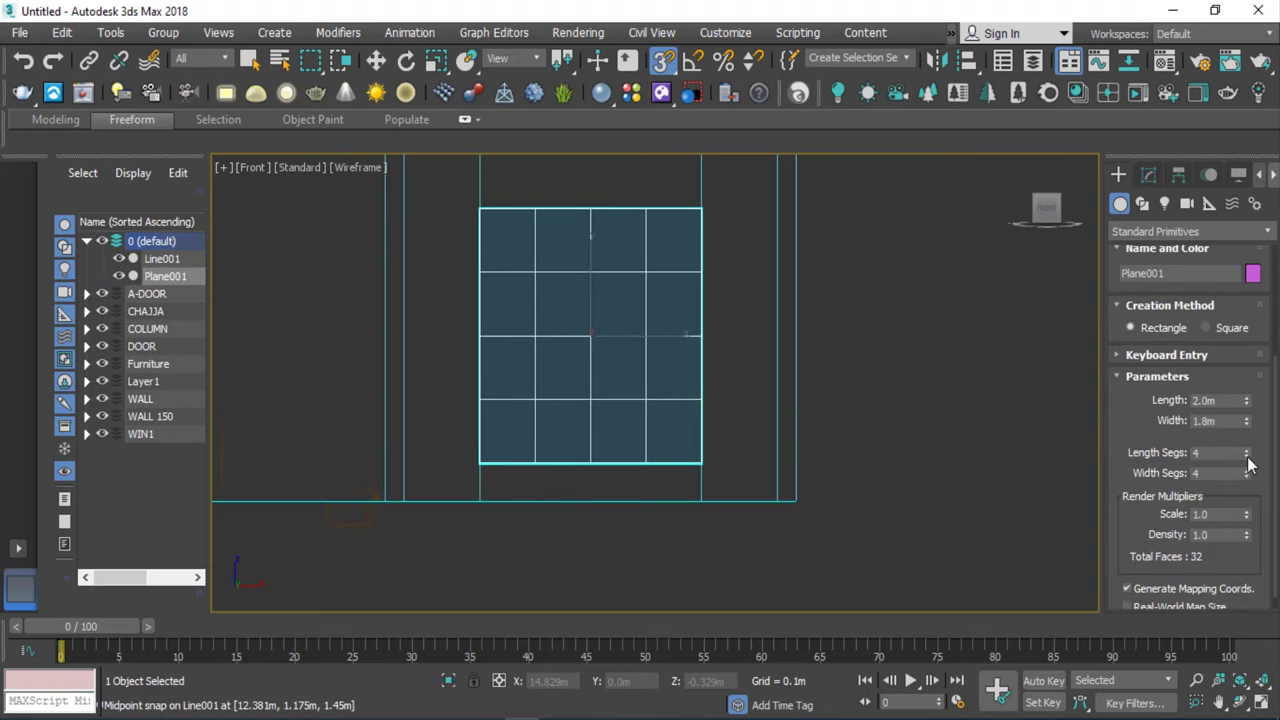
pyautogui.rightClick(1246, 456)
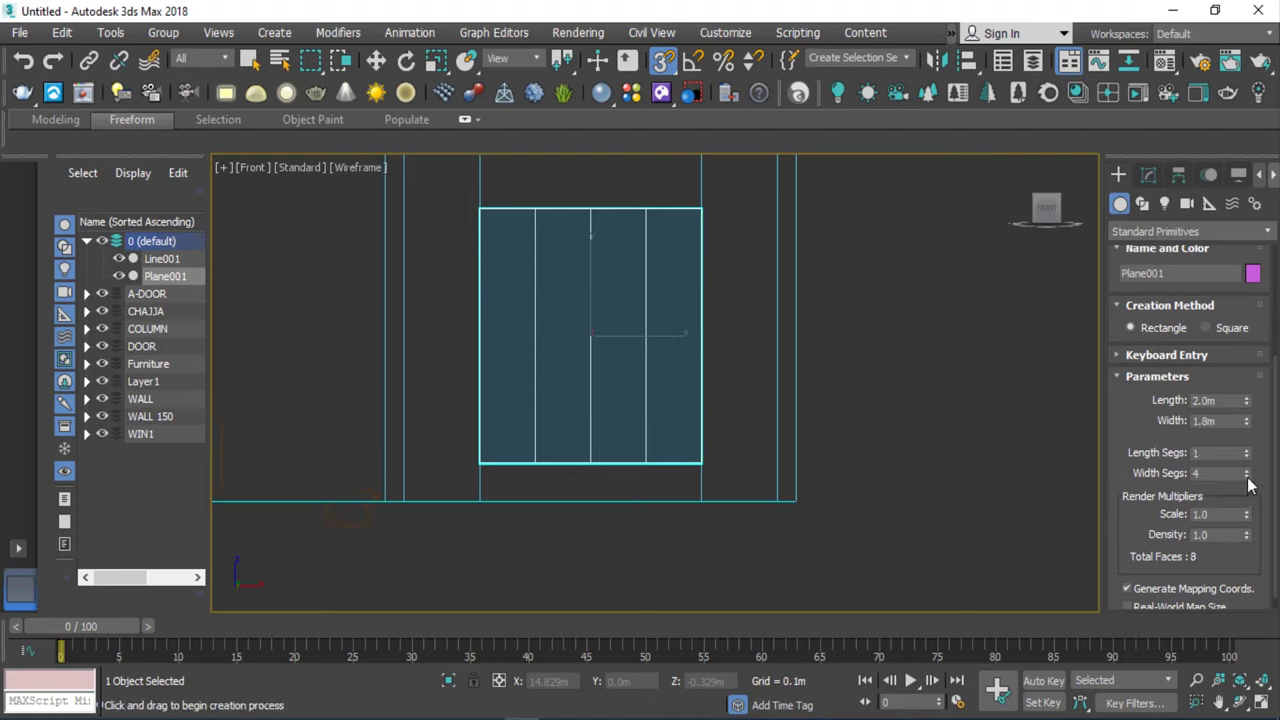
pyautogui.doubleClick(1222, 474)
pyautogui.press('Return')
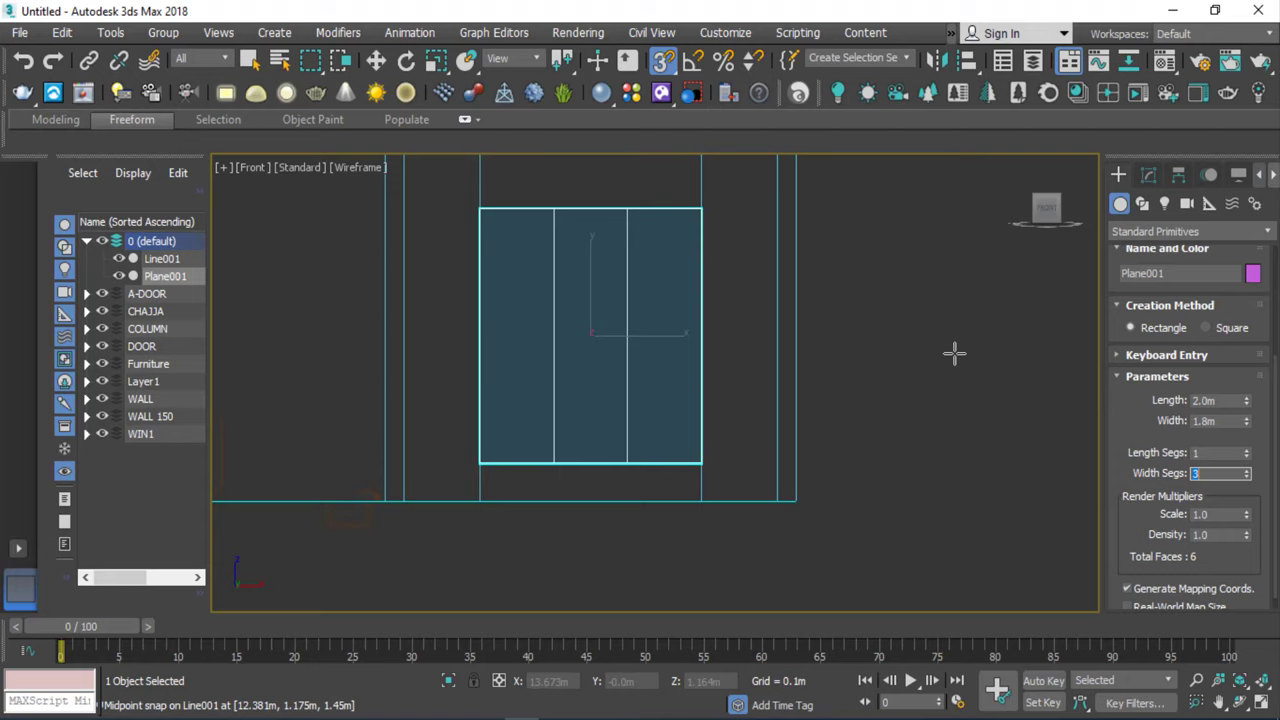
# Show the plane isolated in Perspective view with Edged Faces on.
pyautogui.press('w')
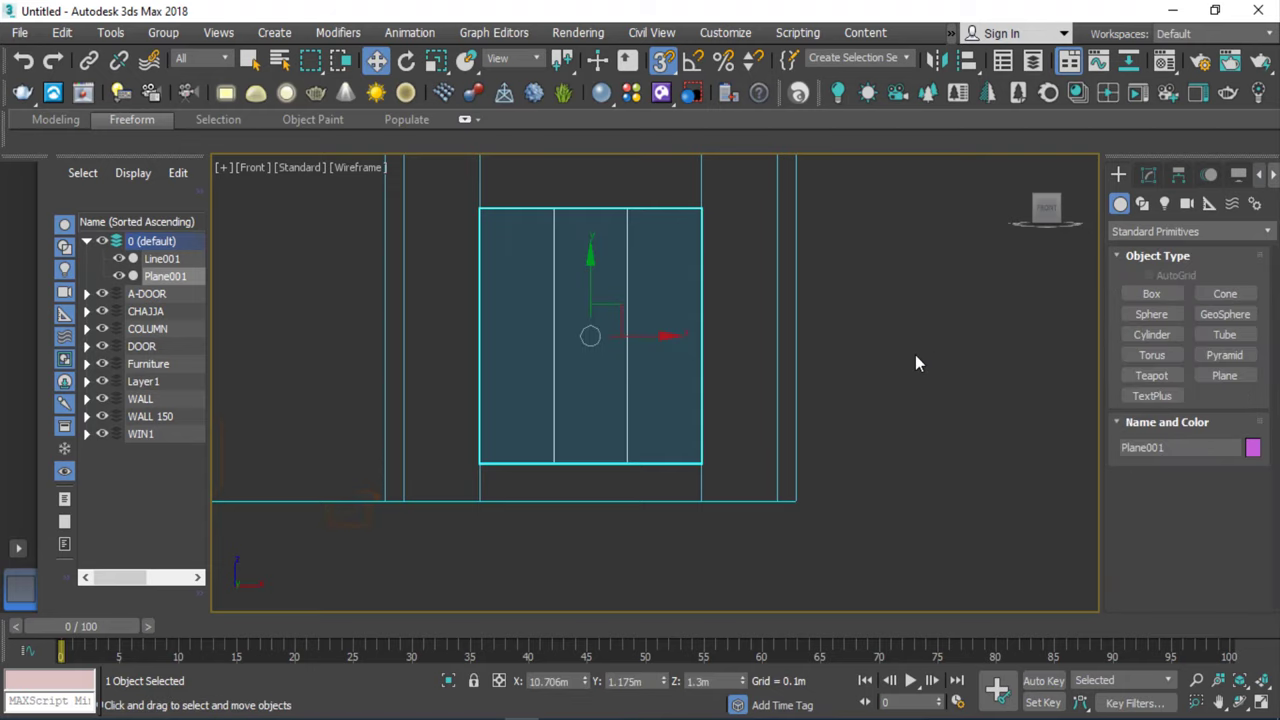
pyautogui.press('p')
pyautogui.press('z')
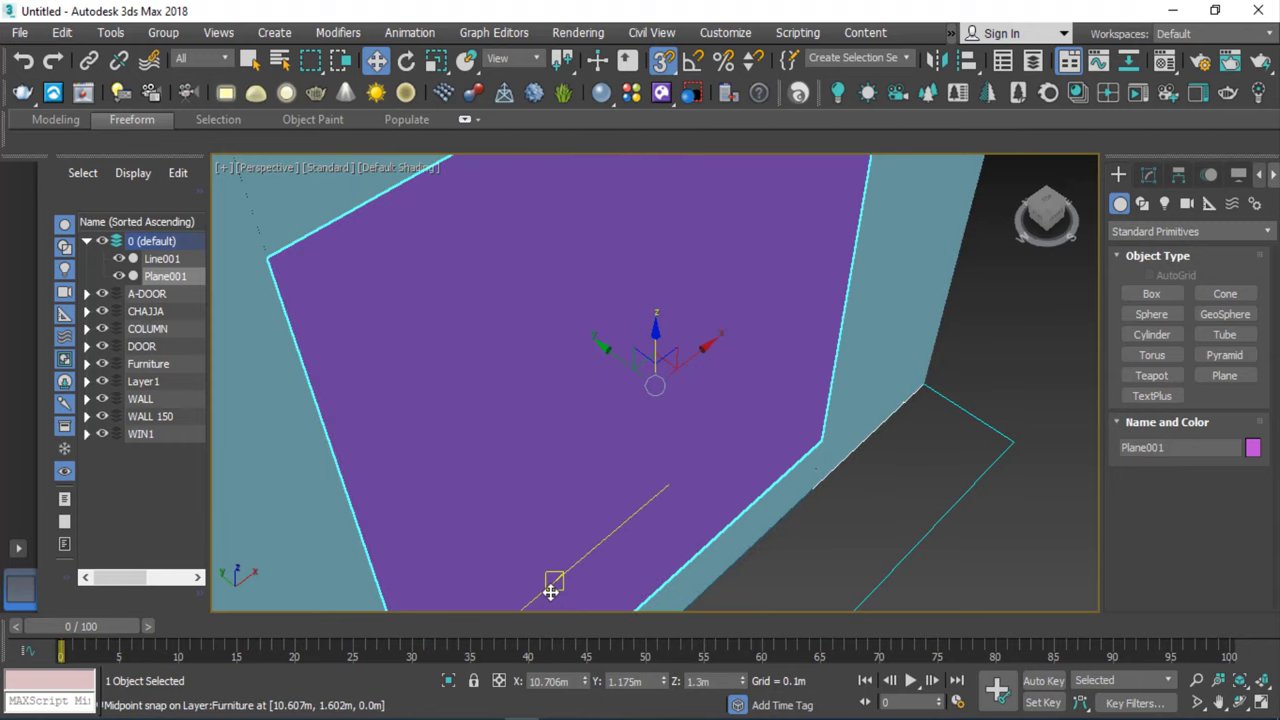
pyautogui.click(448, 680)
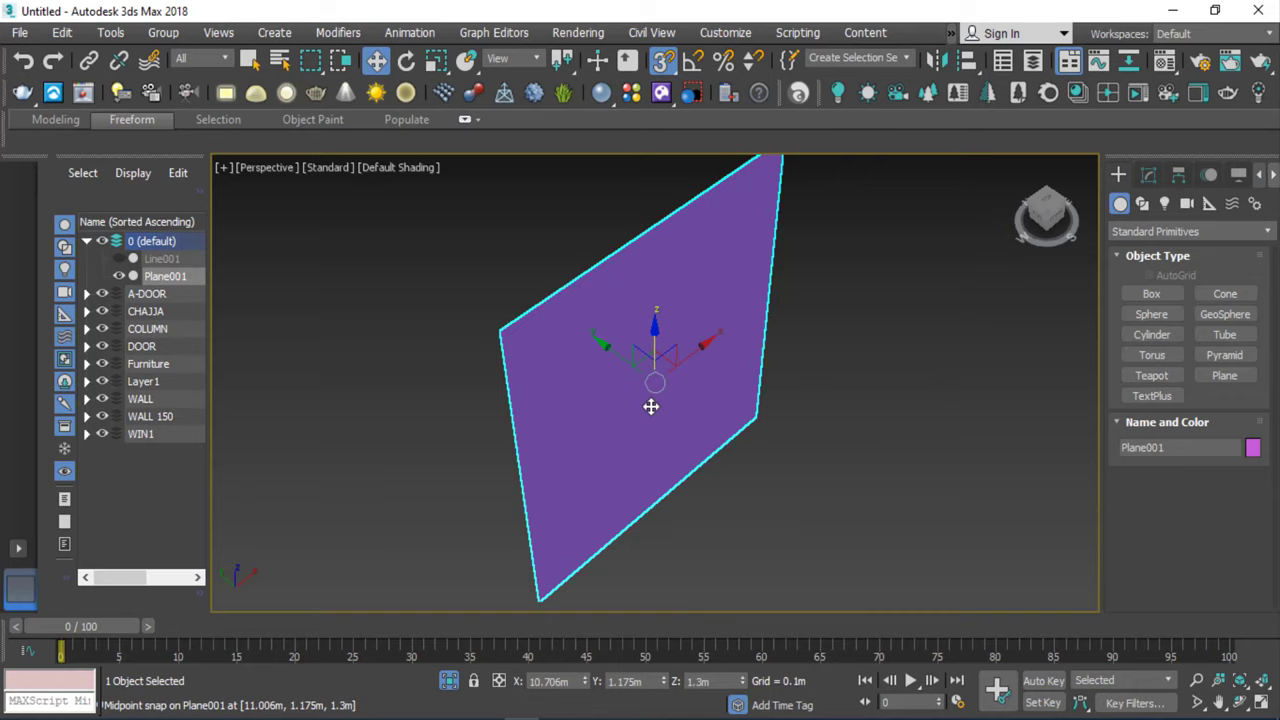
pyautogui.press('F4')
# Change the plane's object colour from magenta to grey.
pyautogui.click(936, 342)
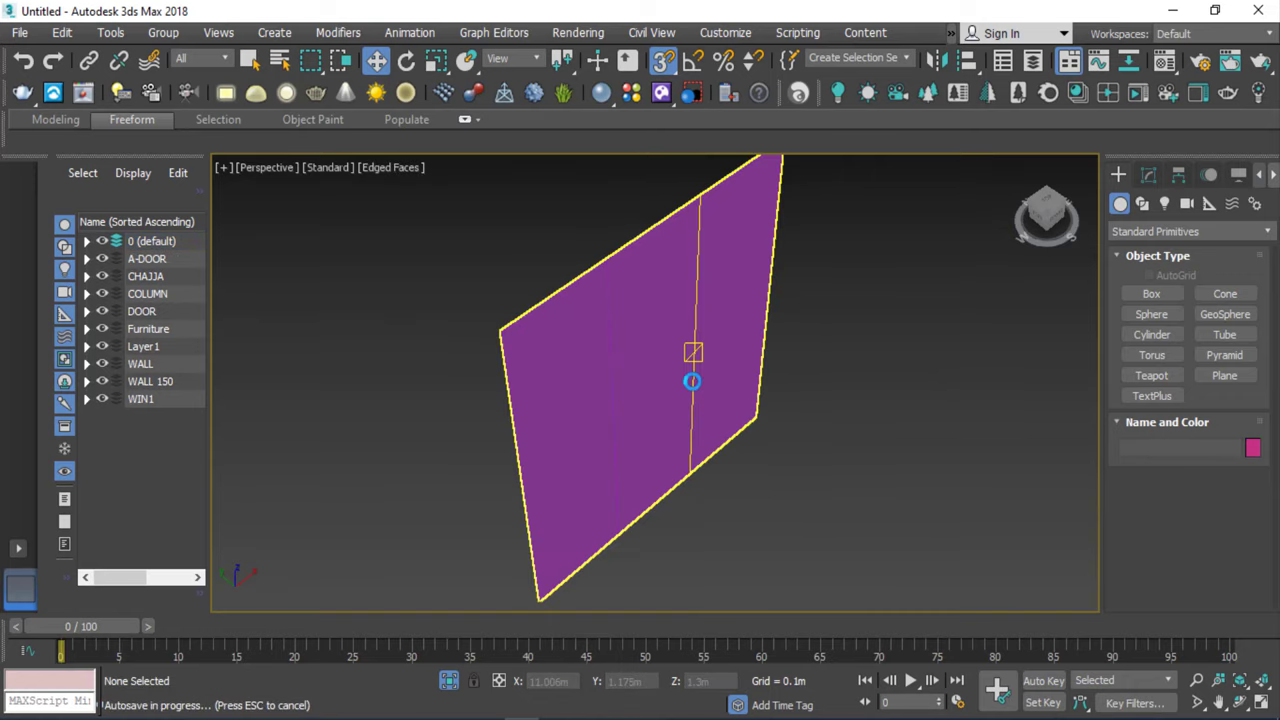
pyautogui.click(691, 376)
pyautogui.click(1253, 448)
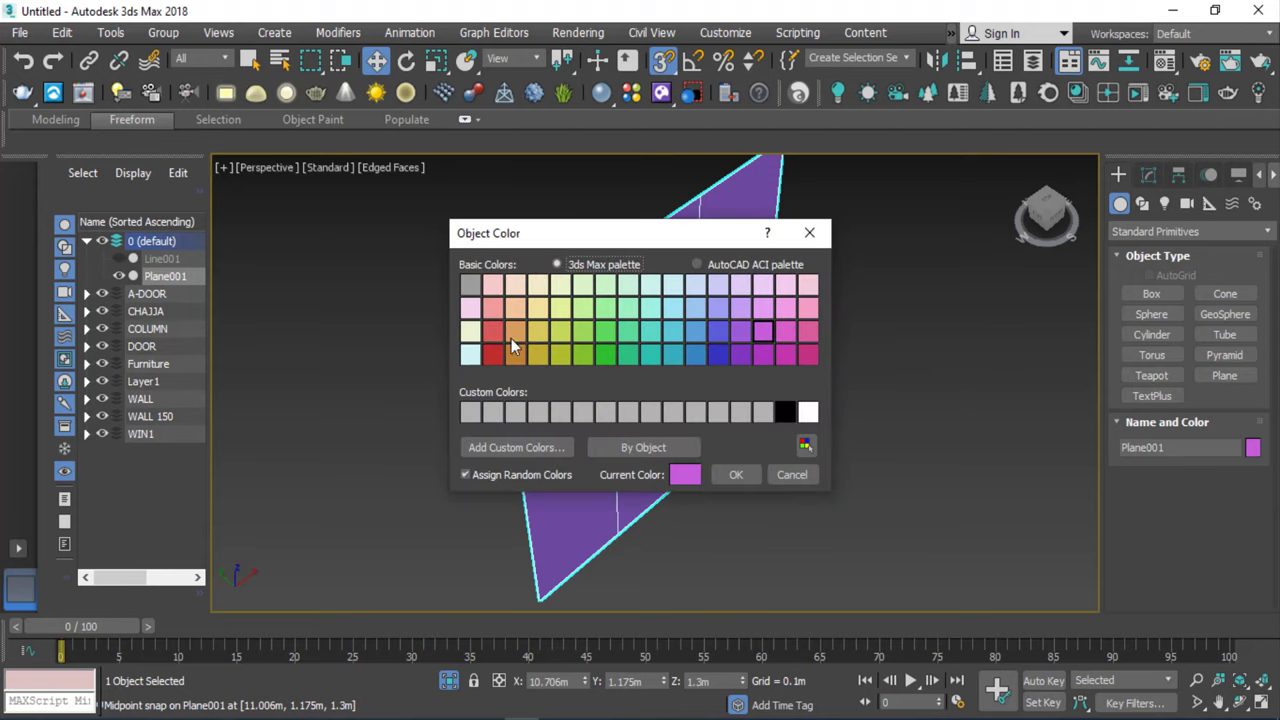
pyautogui.click(463, 289)
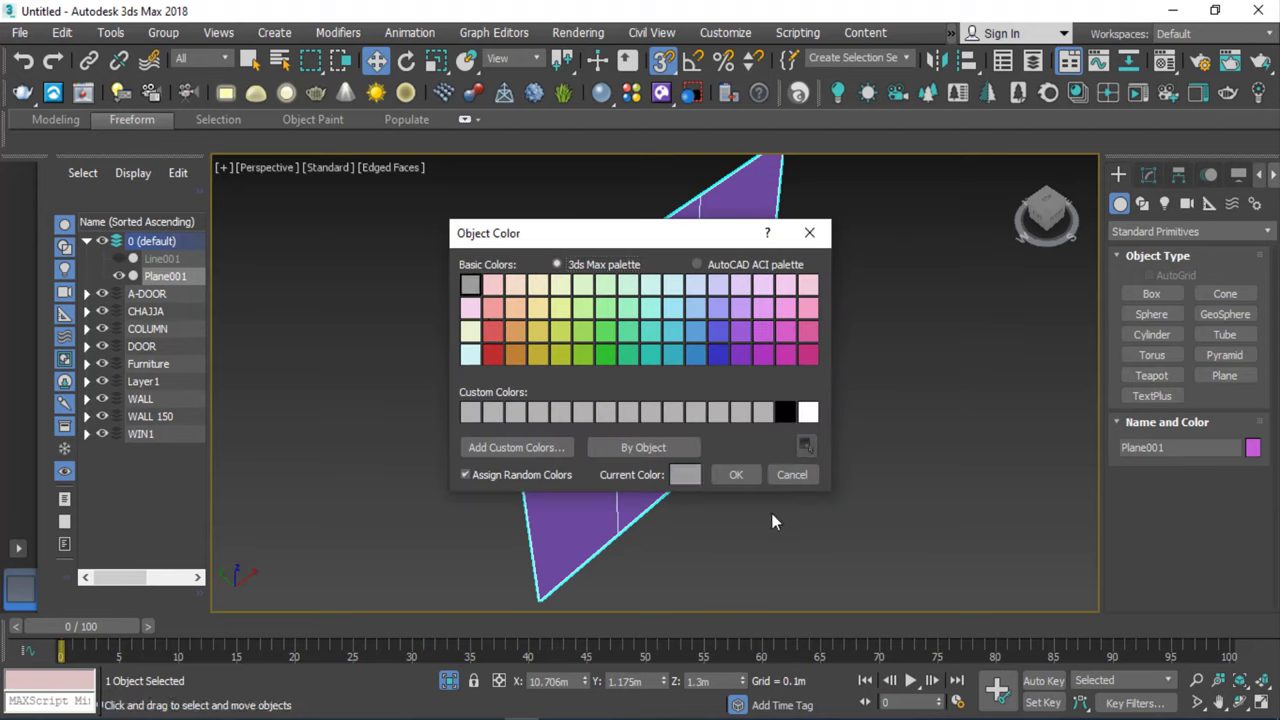
pyautogui.click(727, 481)
pyautogui.click(855, 444)
pyautogui.click(648, 395)
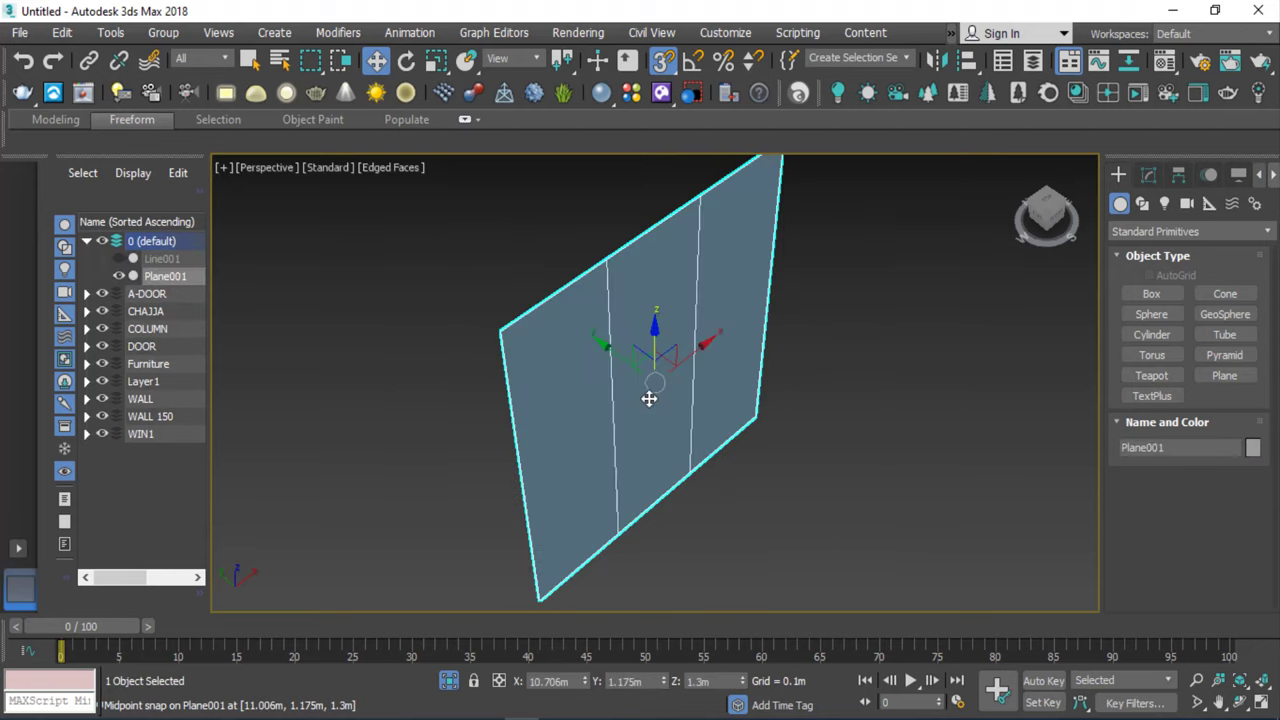
# Orbit the view so the plane faces the camera, keeping it selected.
pyautogui.click(1237, 706)
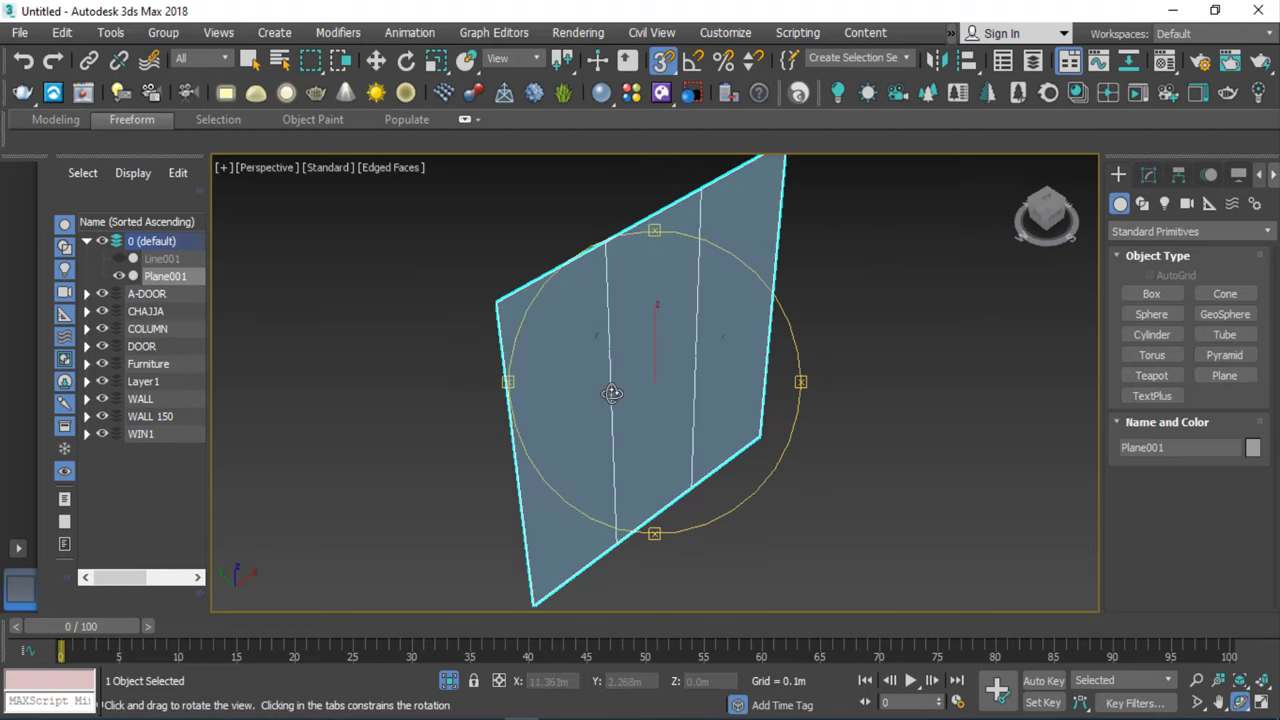
pyautogui.moveTo(620, 360); pyautogui.dragTo(561, 360)
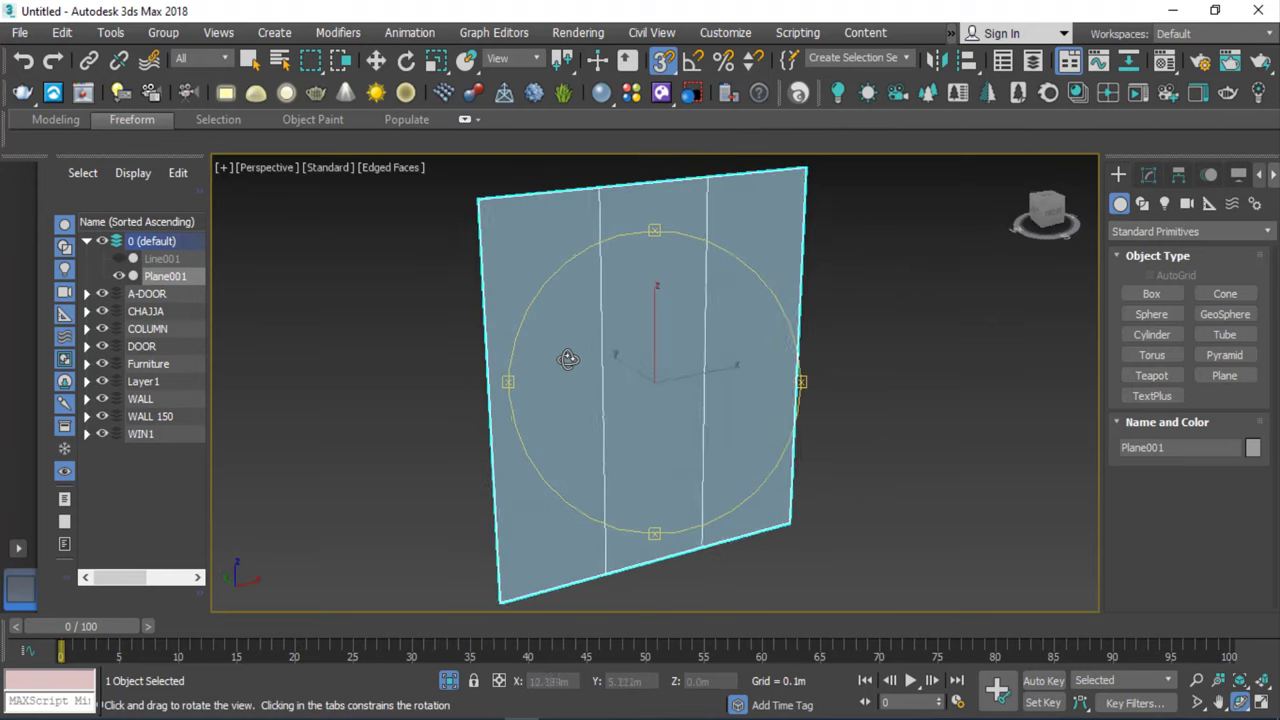
pyautogui.rightClick(886, 343)
pyautogui.click(880, 345)
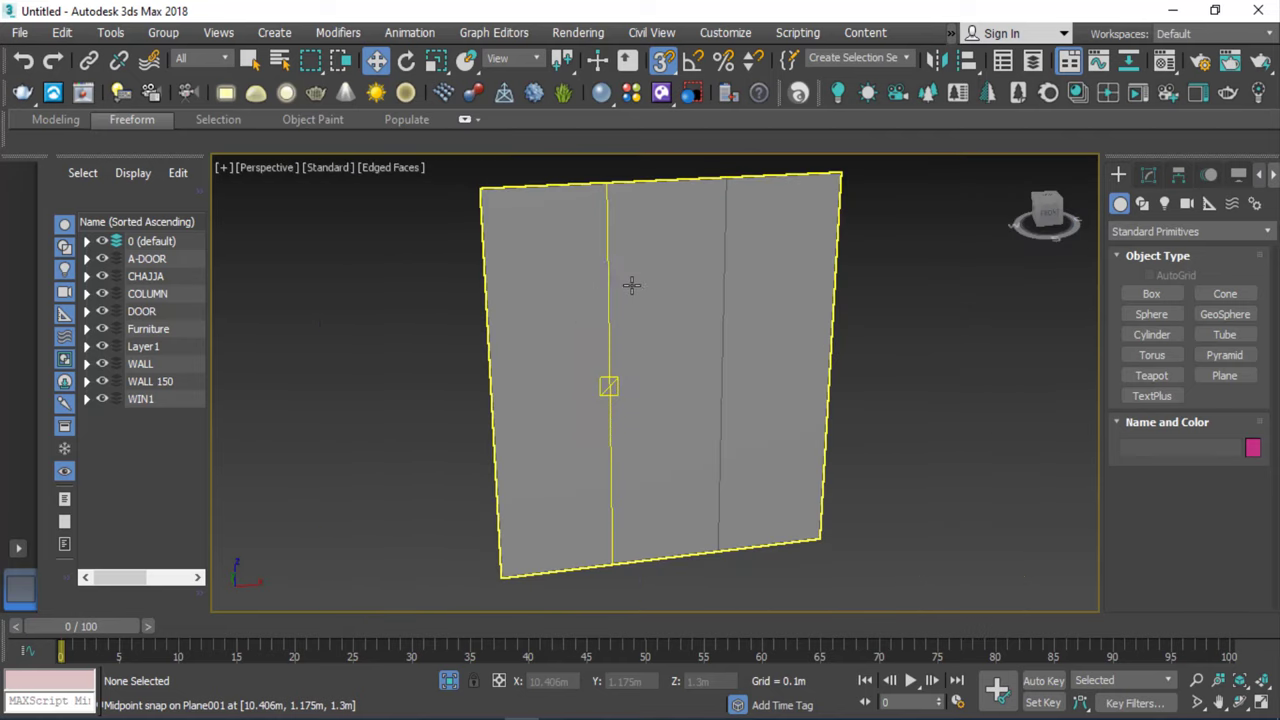
pyautogui.click(581, 292)
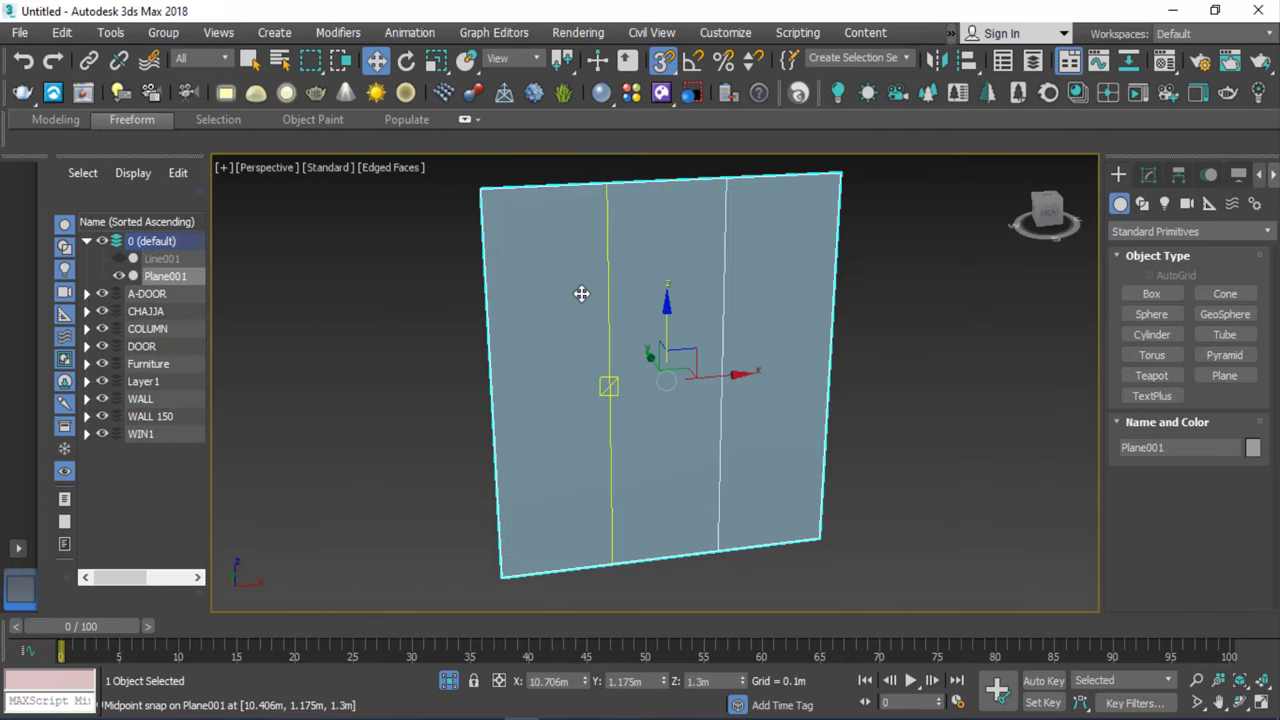
# Convert the plane to an Editable Poly and select its three pane polygons.
pyautogui.rightClick(568, 308)
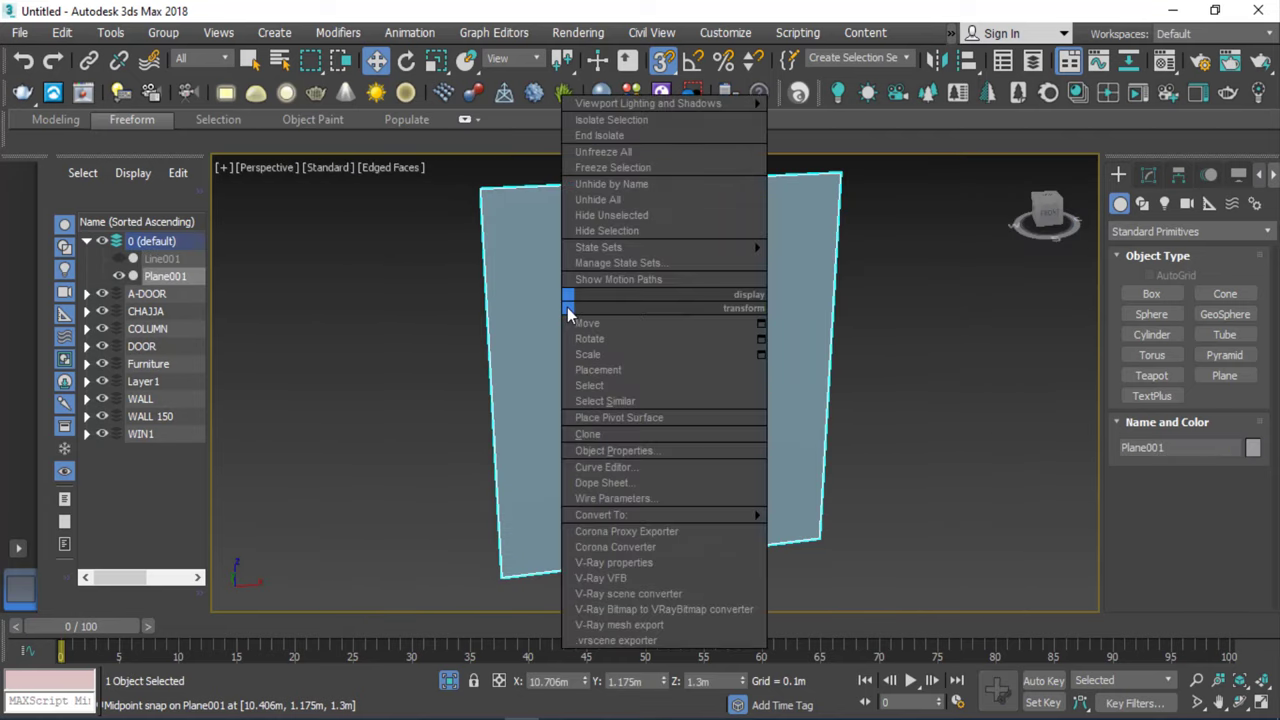
pyautogui.moveTo(601, 514)
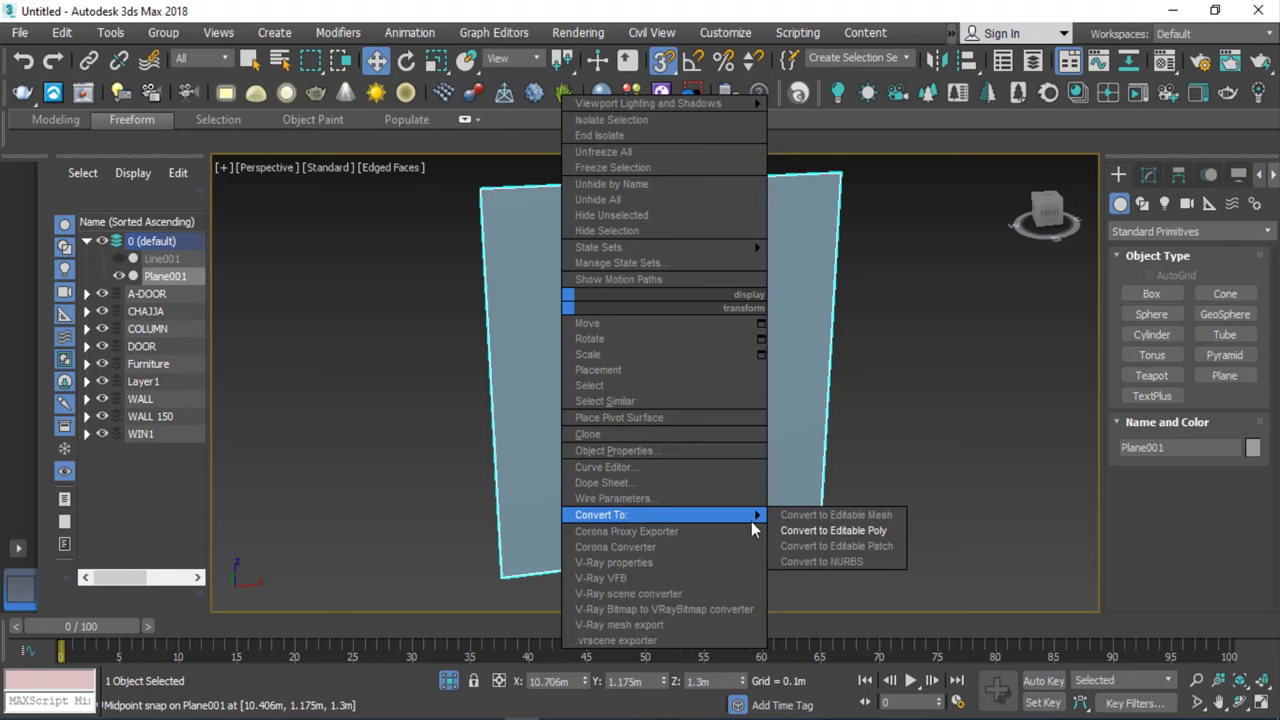
pyautogui.click(881, 530)
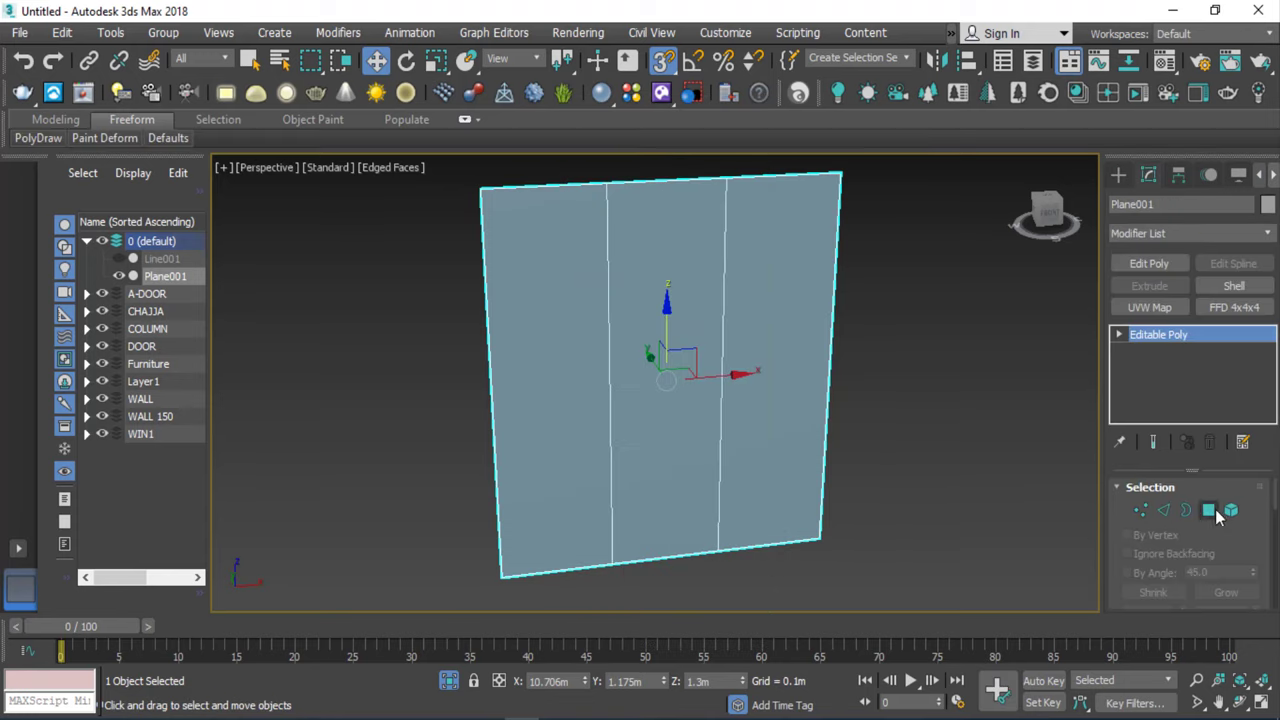
pyautogui.click(1209, 510)
pyautogui.click(760, 303)
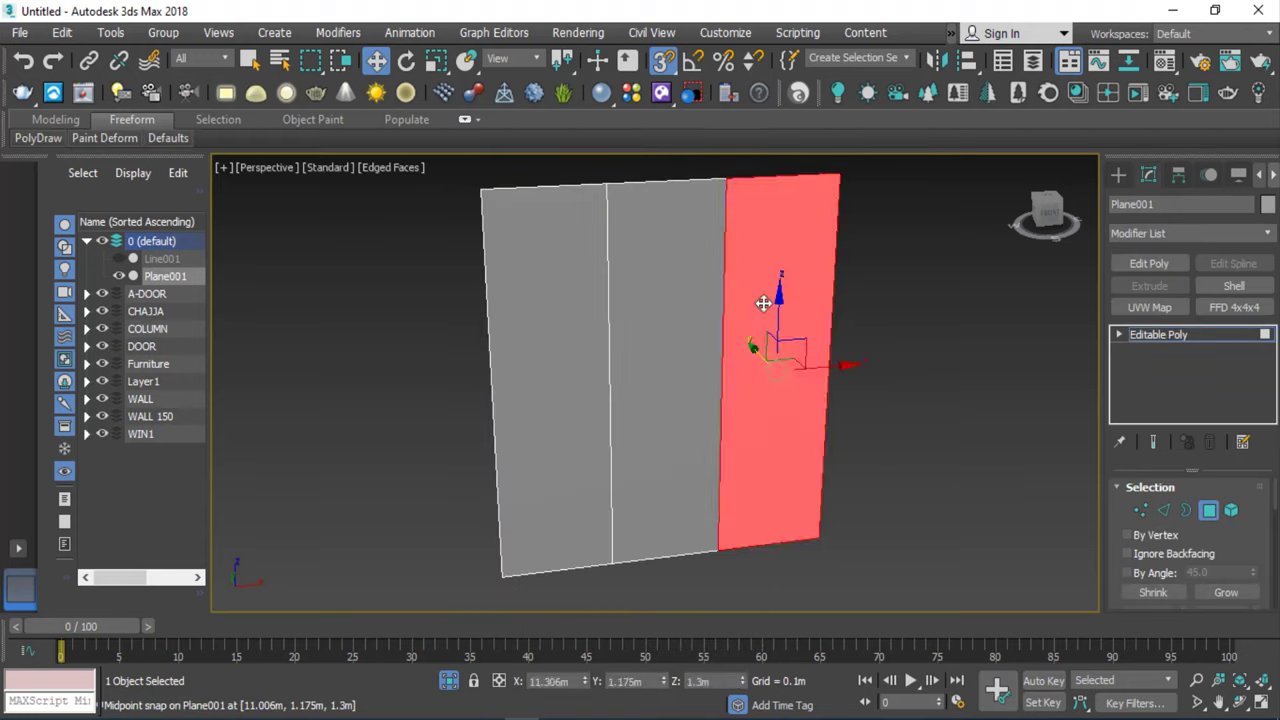
pyautogui.keyDown('ctrl'); pyautogui.click(634, 309); pyautogui.keyUp('ctrl')
pyautogui.keyDown('ctrl'); pyautogui.click(563, 309); pyautogui.keyUp('ctrl')
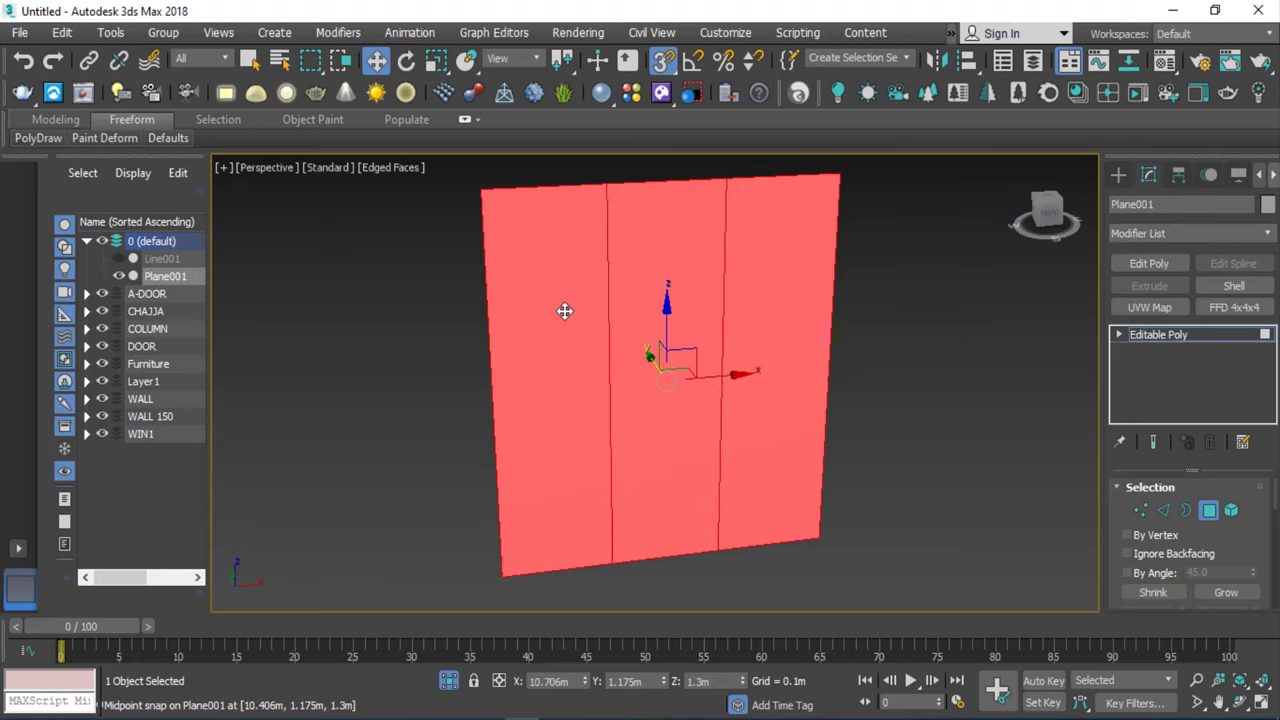
# Bring up the Inset caddy for the selected pane polygons.
pyautogui.scroll(4, 694, 280)
pyautogui.scroll(-4, 696, 280)
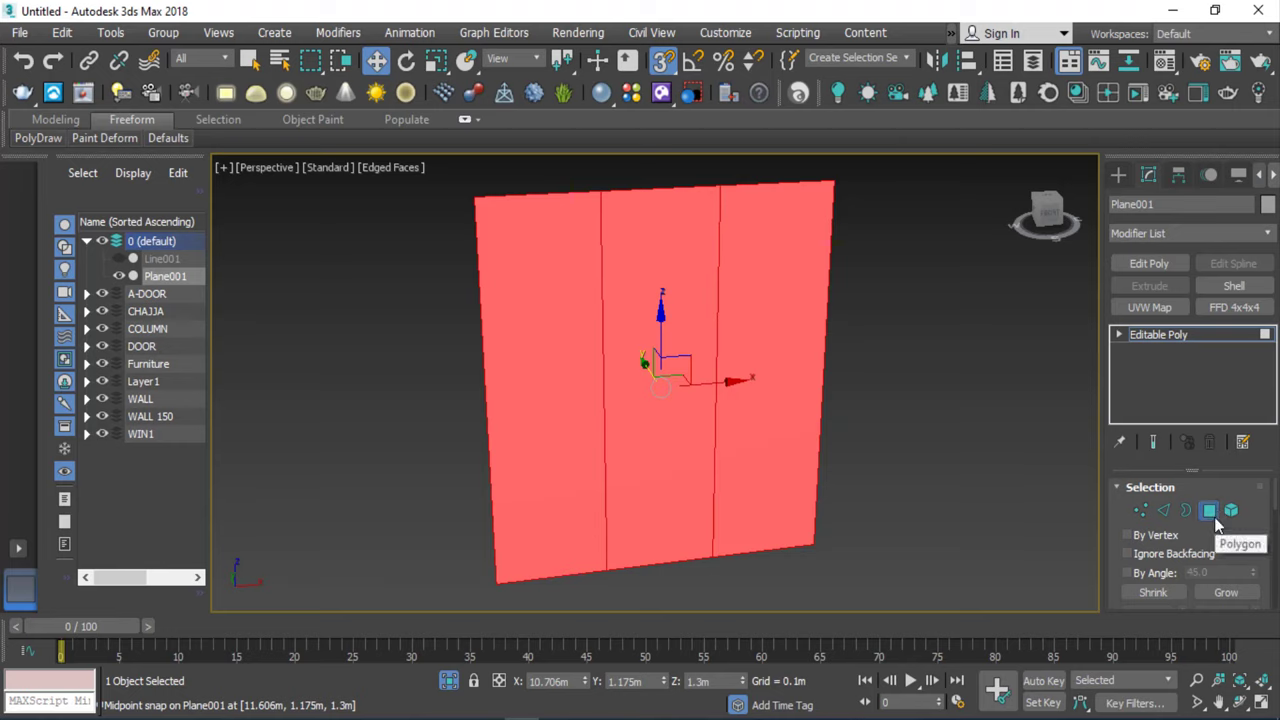
pyautogui.moveTo(1222, 530); pyautogui.dragTo(1234, 290)
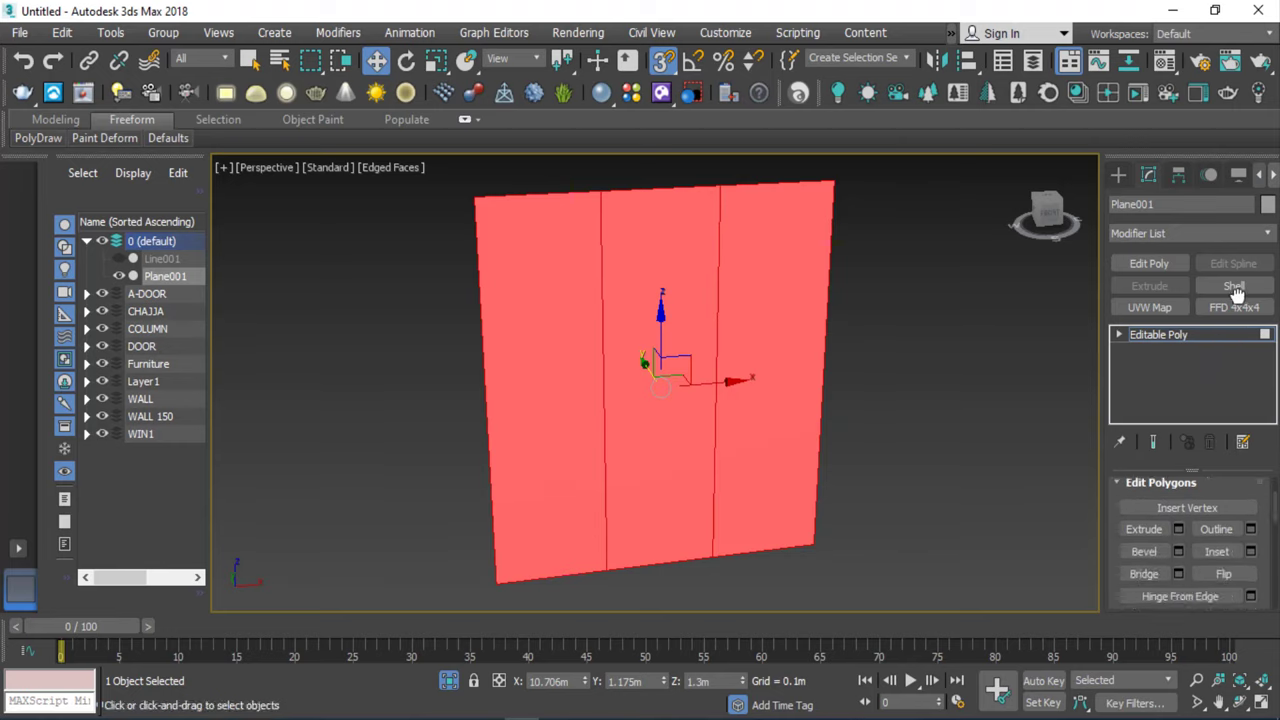
pyautogui.click(1251, 549)
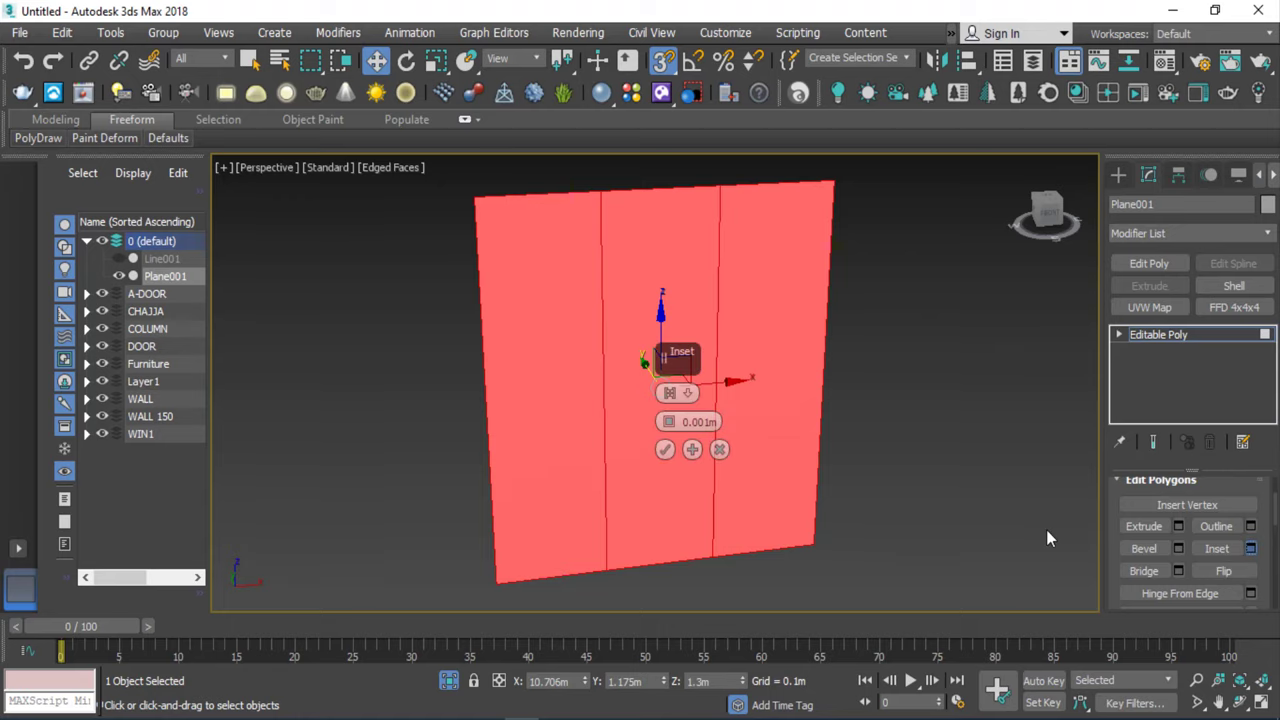
pyautogui.scroll(5, 577, 239)
pyautogui.scroll(-3, 543, 374)
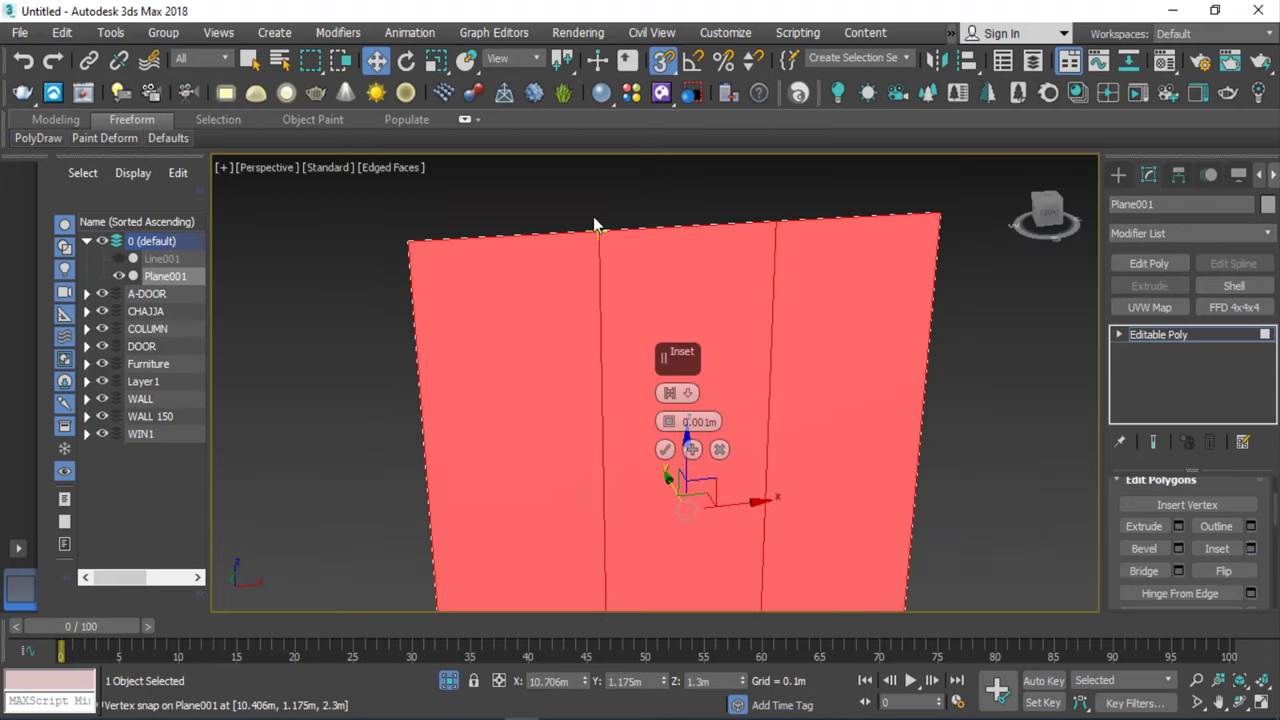
pyautogui.moveTo(593, 216)
pyautogui.keyDown('alt'); pyautogui.mouseDown(button='middle')
pyautogui.moveTo(589, 252)
pyautogui.moveTo(564, 223)
pyautogui.mouseUp(button='middle'); pyautogui.keyUp('alt')
pyautogui.scroll(2, 570, 240)
pyautogui.scroll(2, 580, 266)
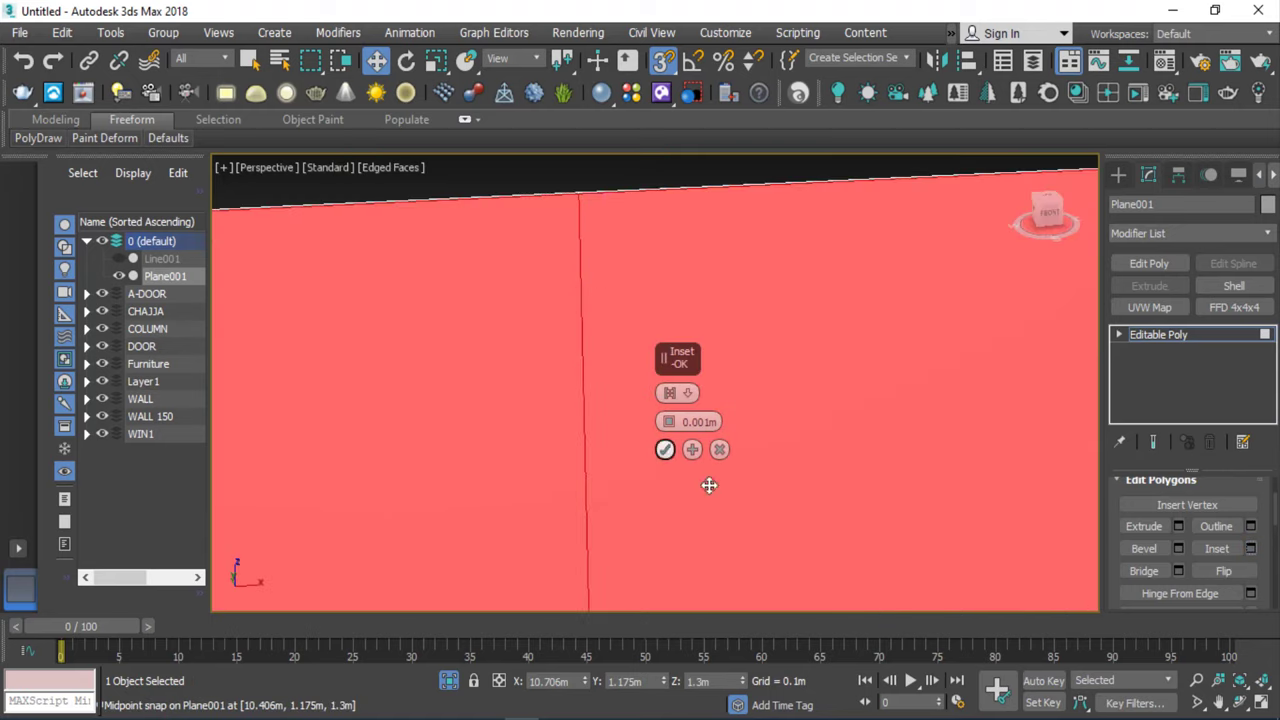
pyautogui.moveTo(670, 422); pyautogui.dragTo(669, 421)
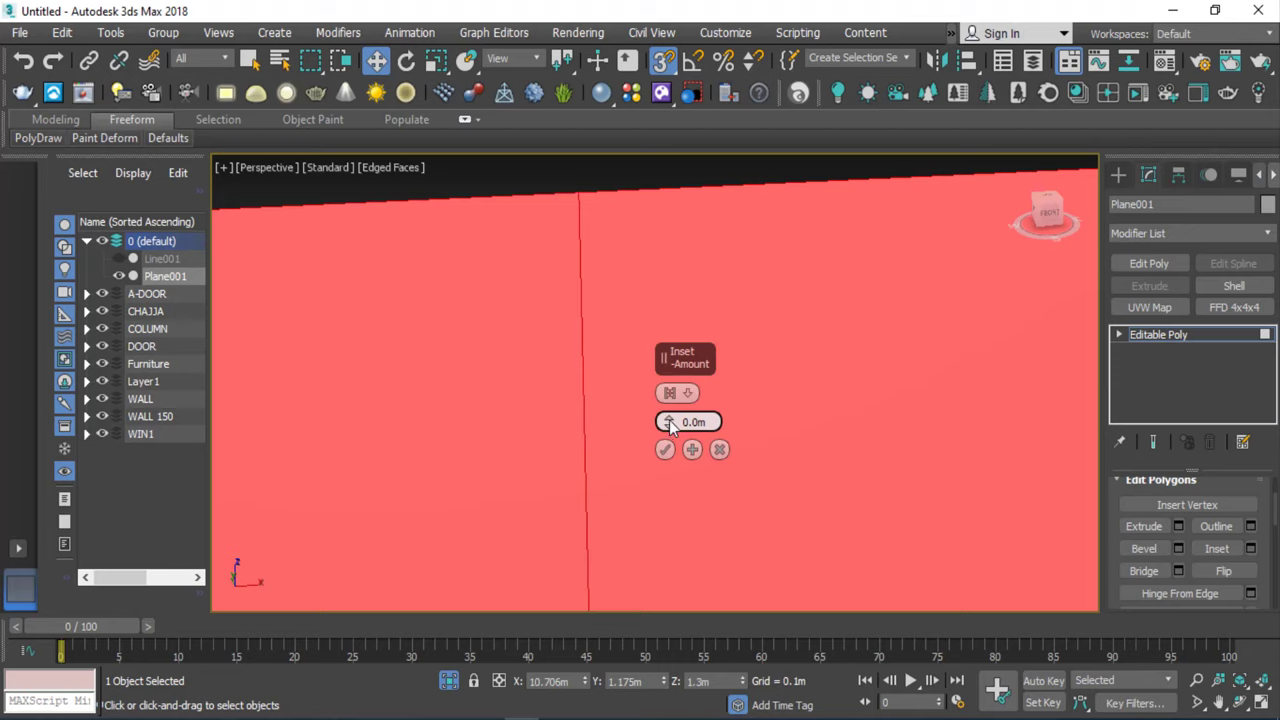
pyautogui.moveTo(670, 422); pyautogui.dragTo(678, 409)
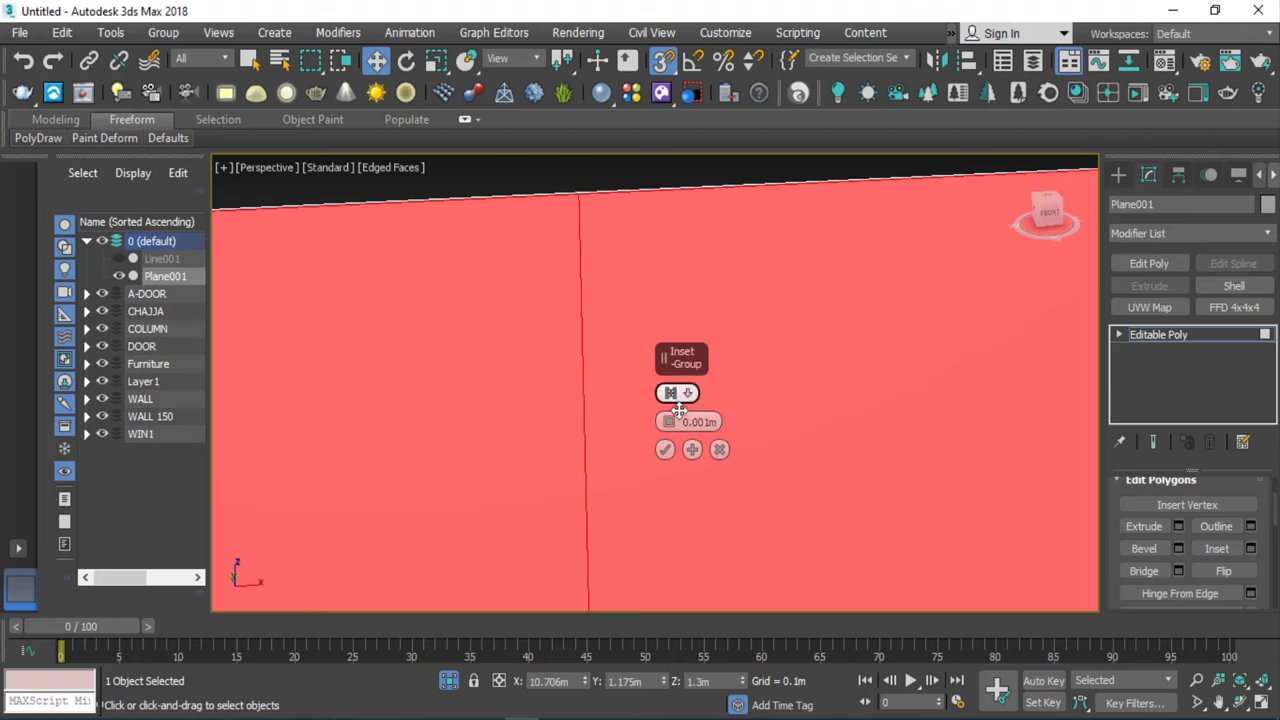
# Inset all three pane faces by 0.025m and confirm.
pyautogui.doubleClick(695, 421)
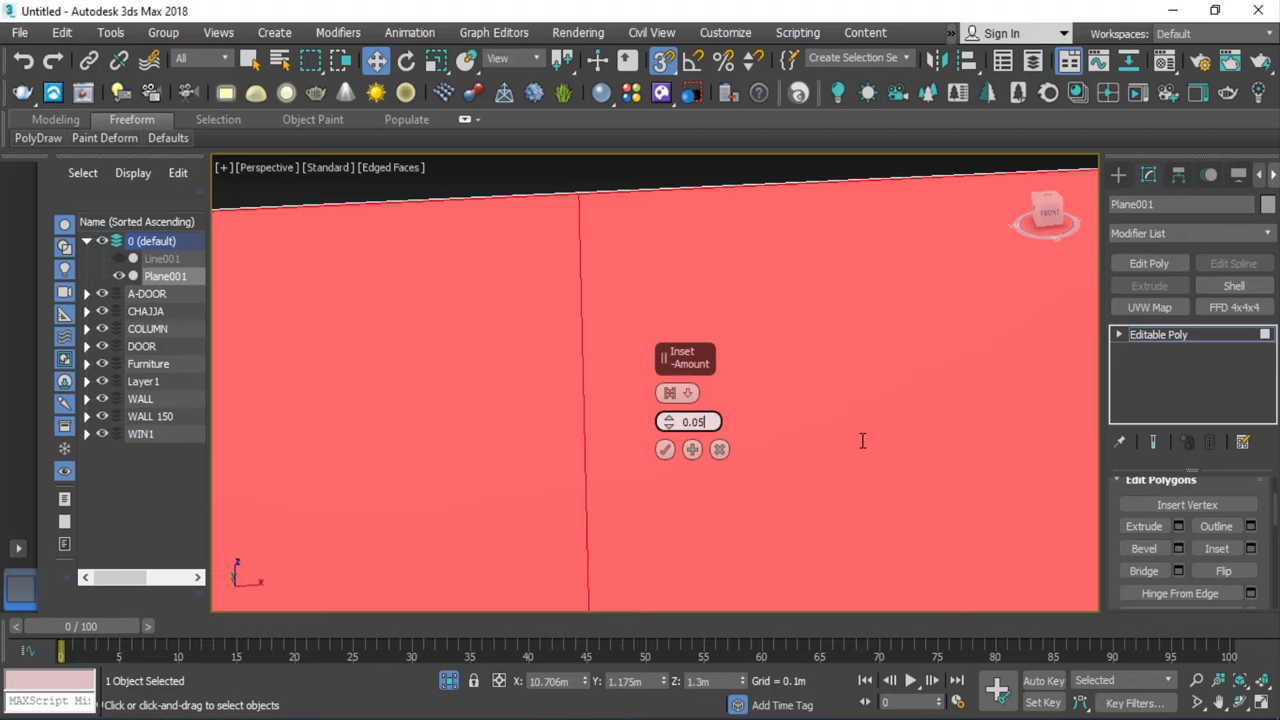
pyautogui.scroll(3, 820, 416)
pyautogui.scroll(-3, 819, 354)
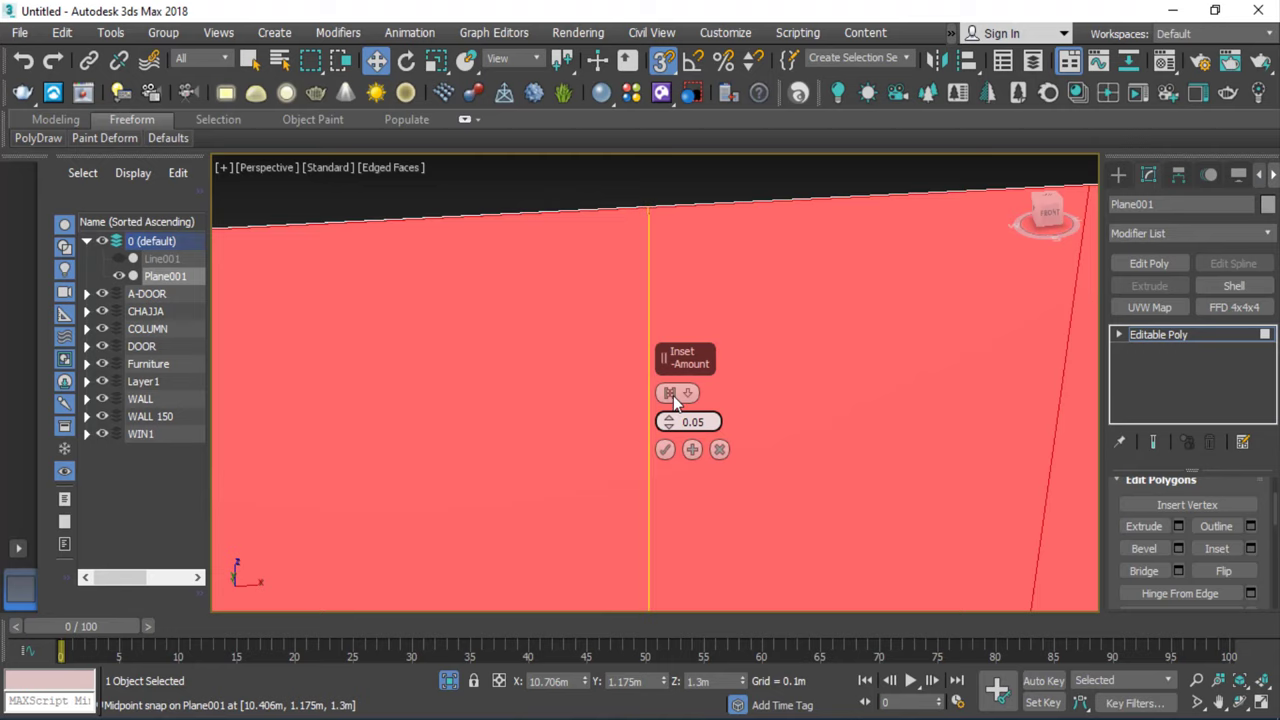
pyautogui.press('Return')
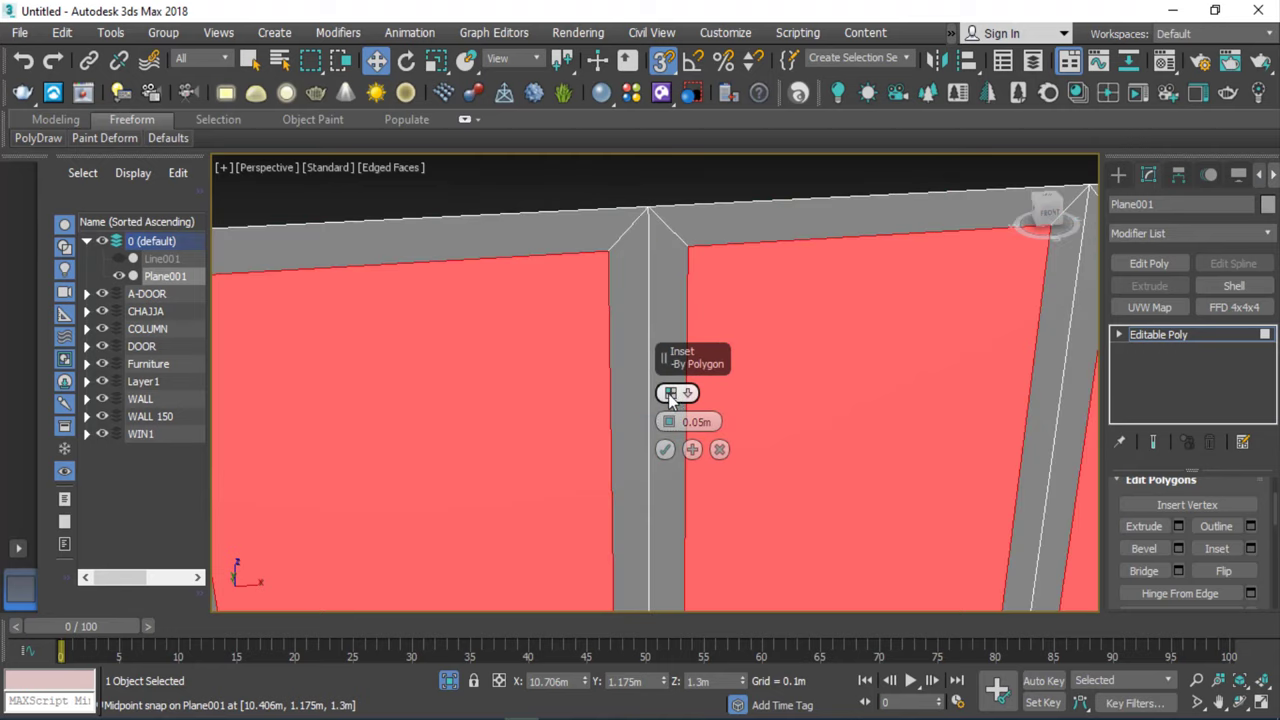
pyautogui.scroll(-5, 543, 250)
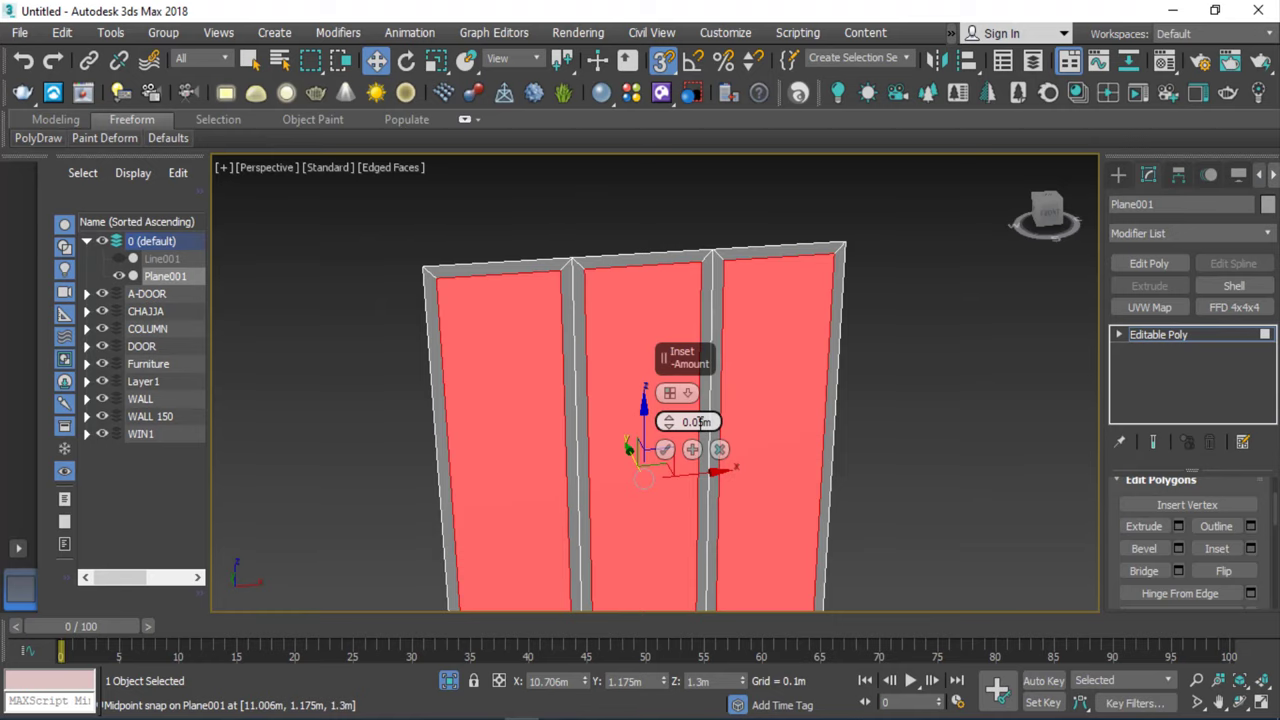
pyautogui.scroll(5, 554, 337)
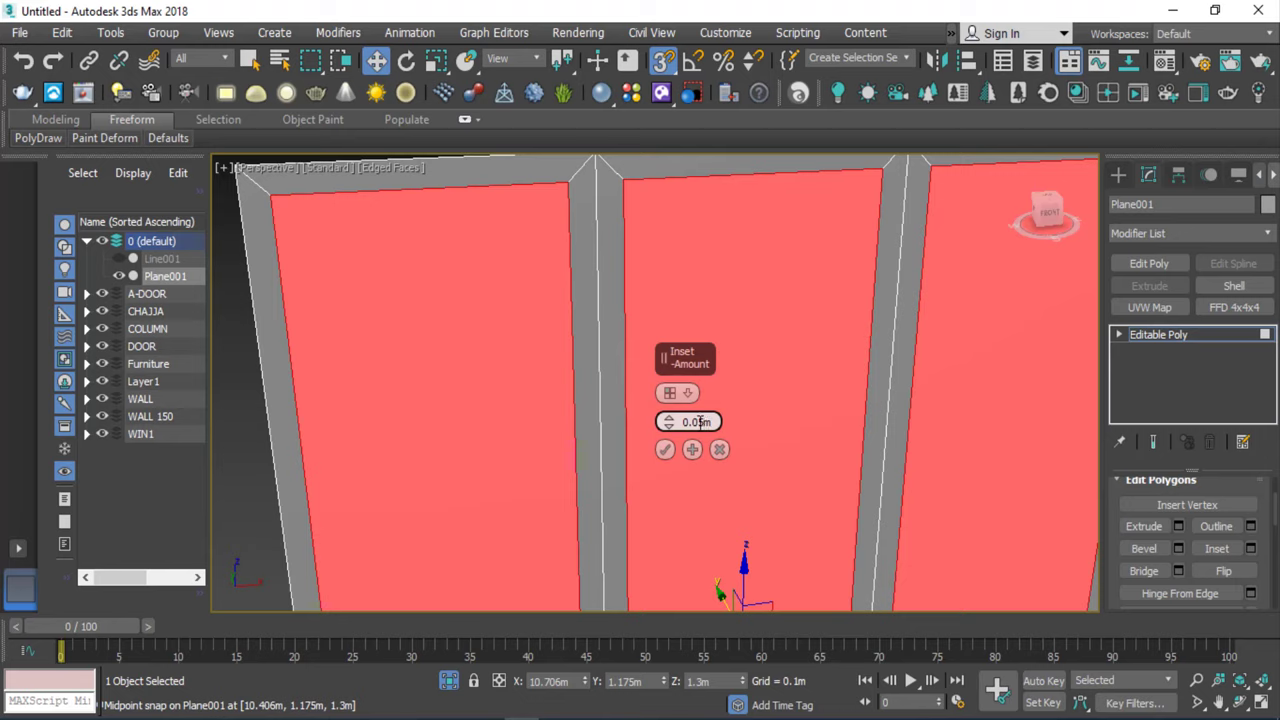
pyautogui.moveTo(700, 421); pyautogui.dragTo(735, 423)
pyautogui.write('025')
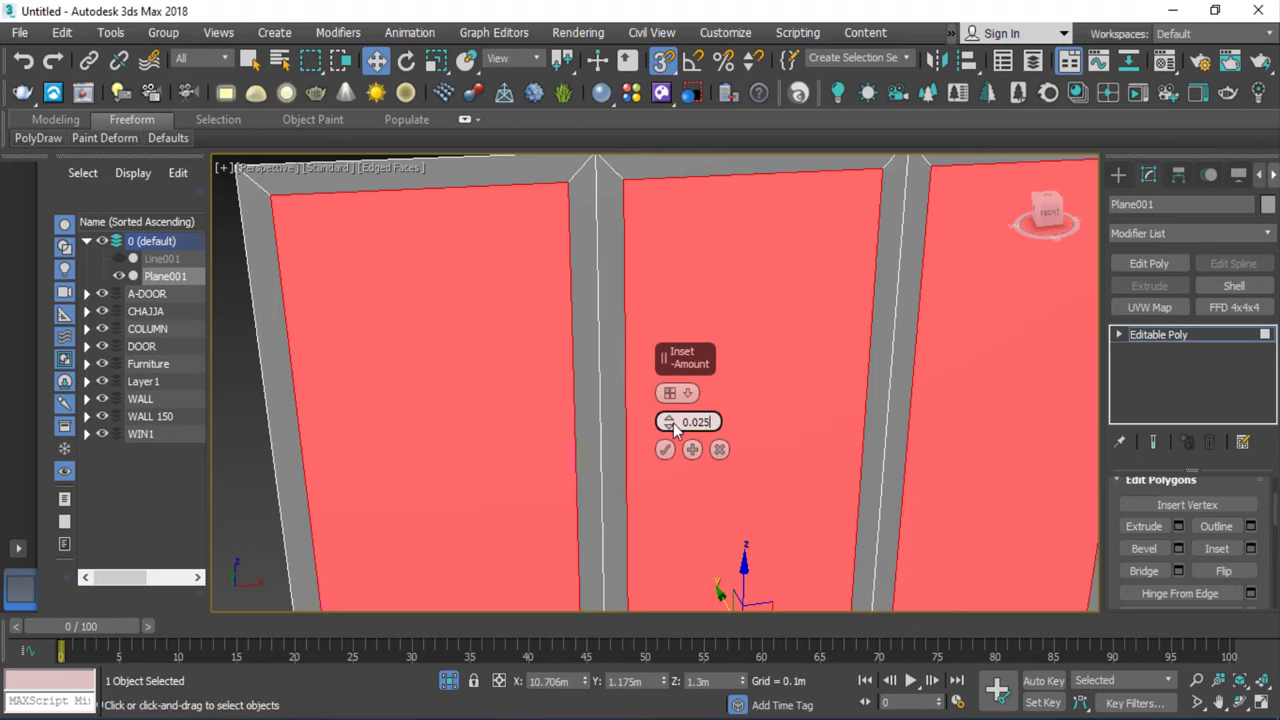
pyautogui.click(720, 223)
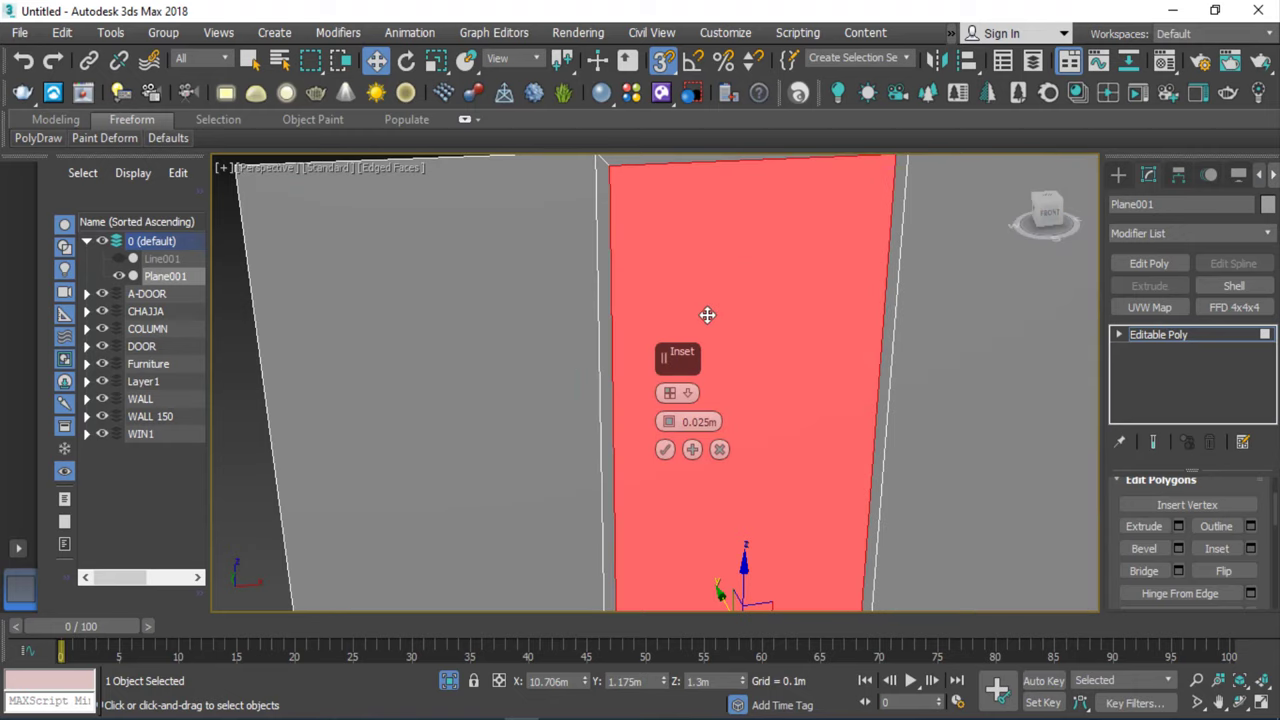
pyautogui.keyDown('ctrl'); pyautogui.click(580, 406); pyautogui.keyUp('ctrl')
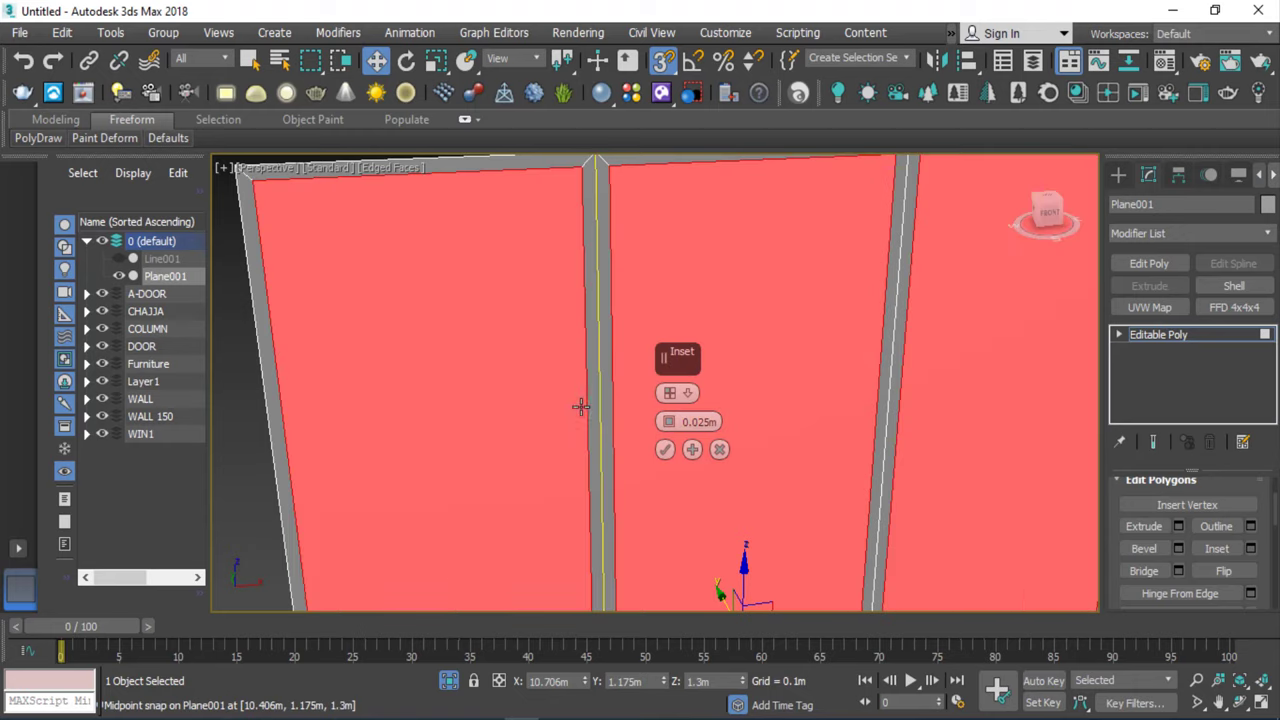
pyautogui.scroll(-4, 385, 459)
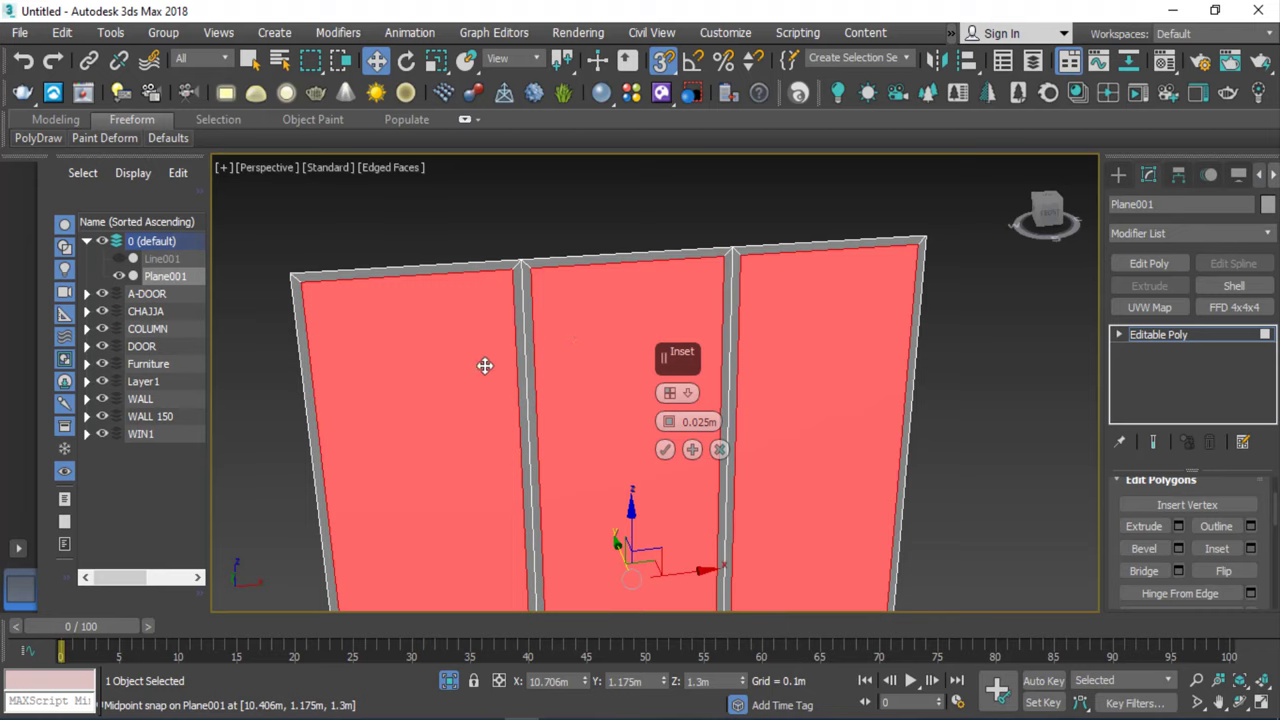
pyautogui.scroll(4, 530, 298)
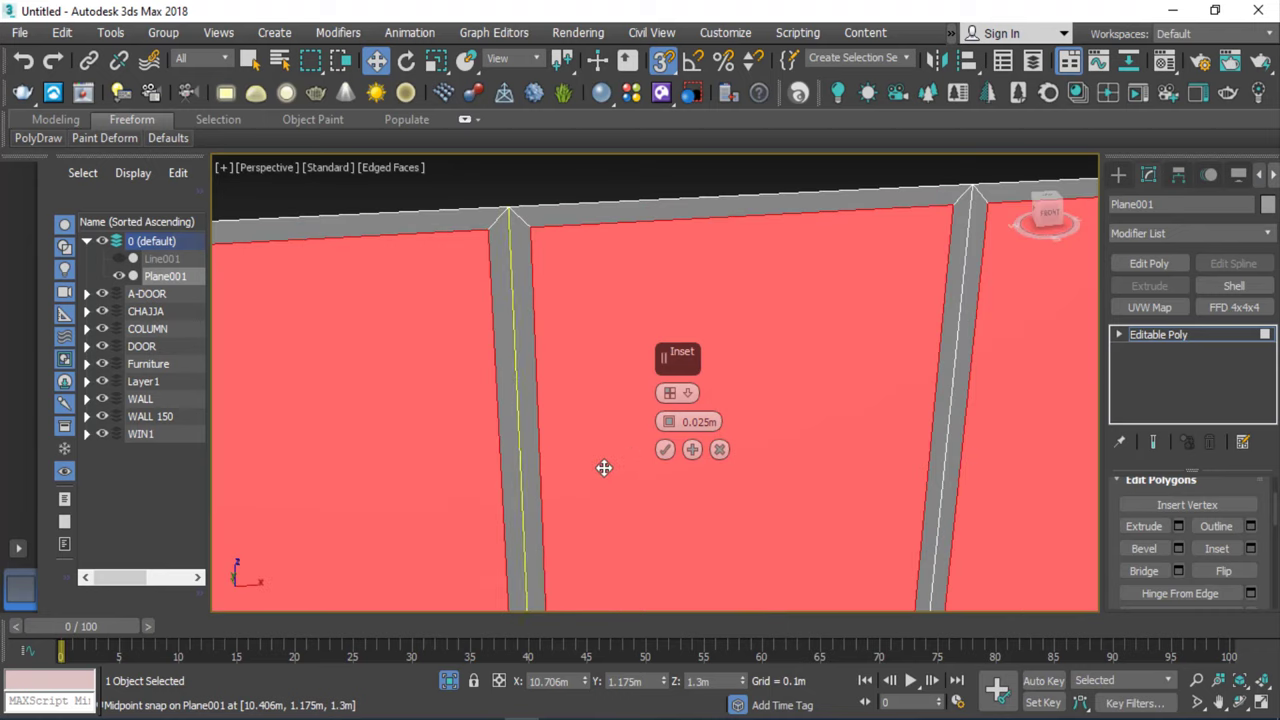
pyautogui.click(664, 450)
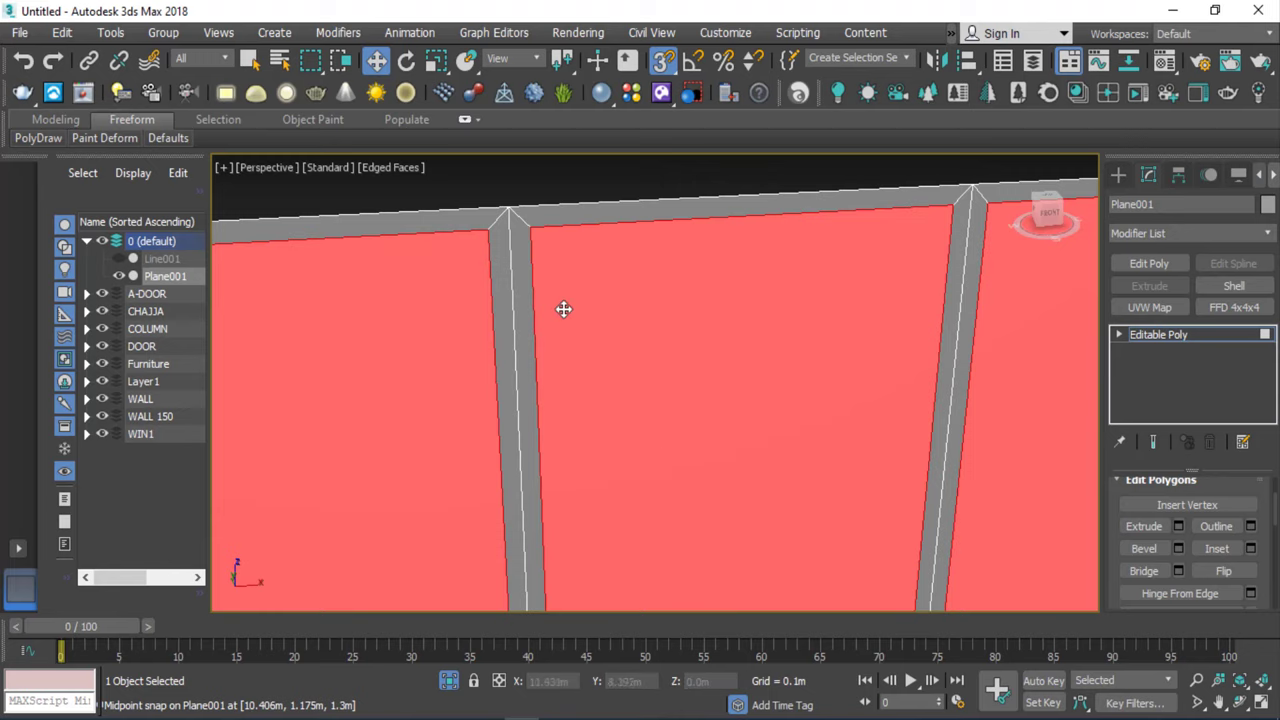
# Detach the inset pane faces as Object001, then exit polygon mode and clear the selection.
pyautogui.scroll(-3, 563, 306)
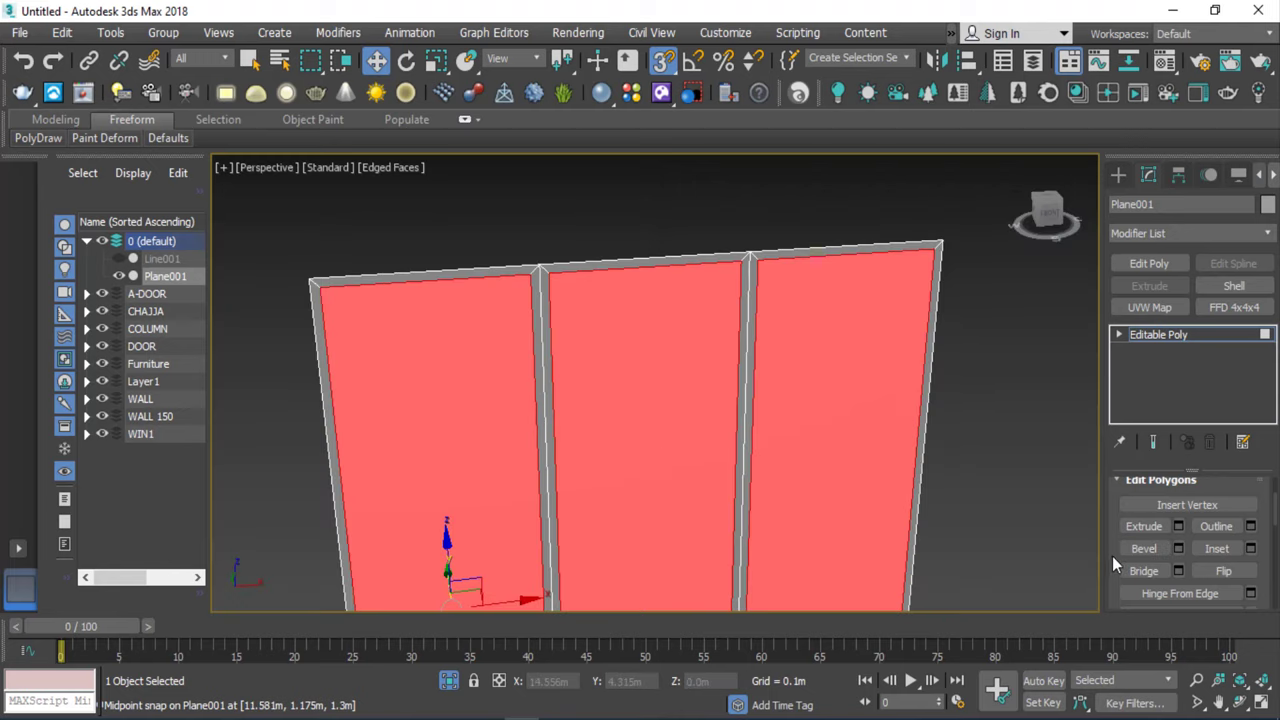
pyautogui.moveTo(1120, 560); pyautogui.dragTo(1249, 147)
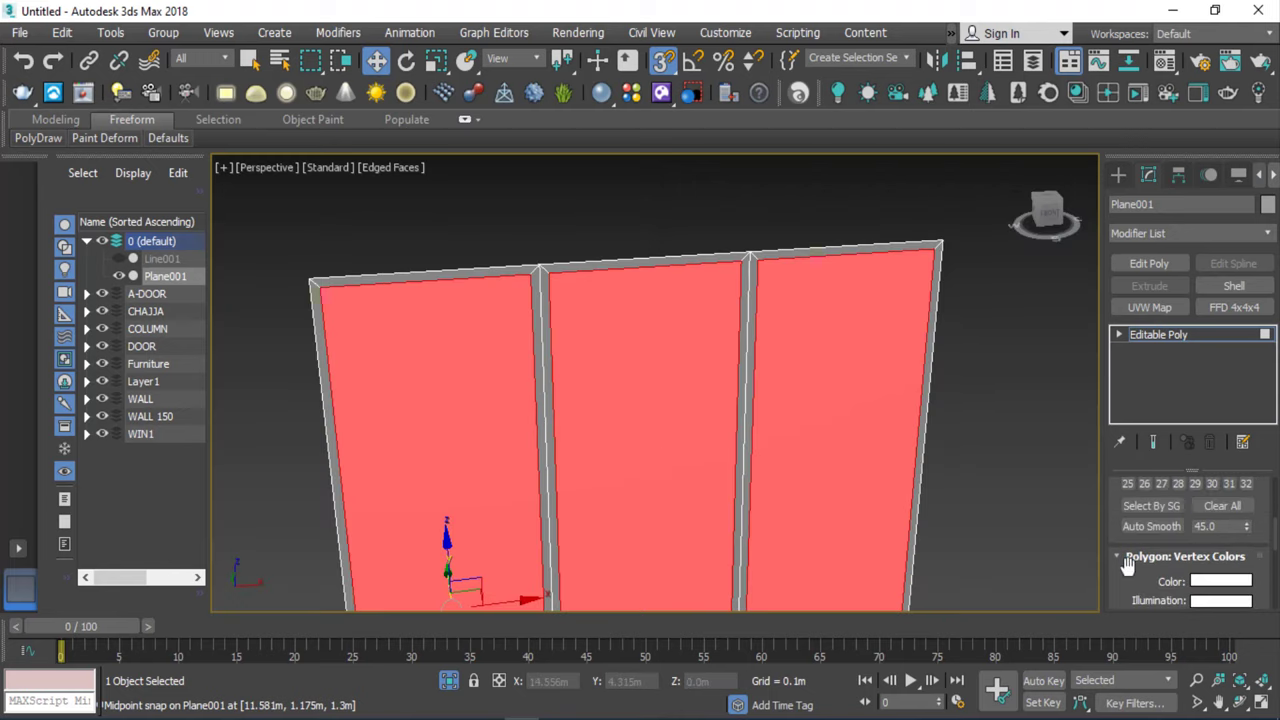
pyautogui.scroll(2, 1127, 565)
pyautogui.scroll(2, 1127, 565)
pyautogui.scroll(2, 1127, 565)
pyautogui.scroll(2, 1127, 565)
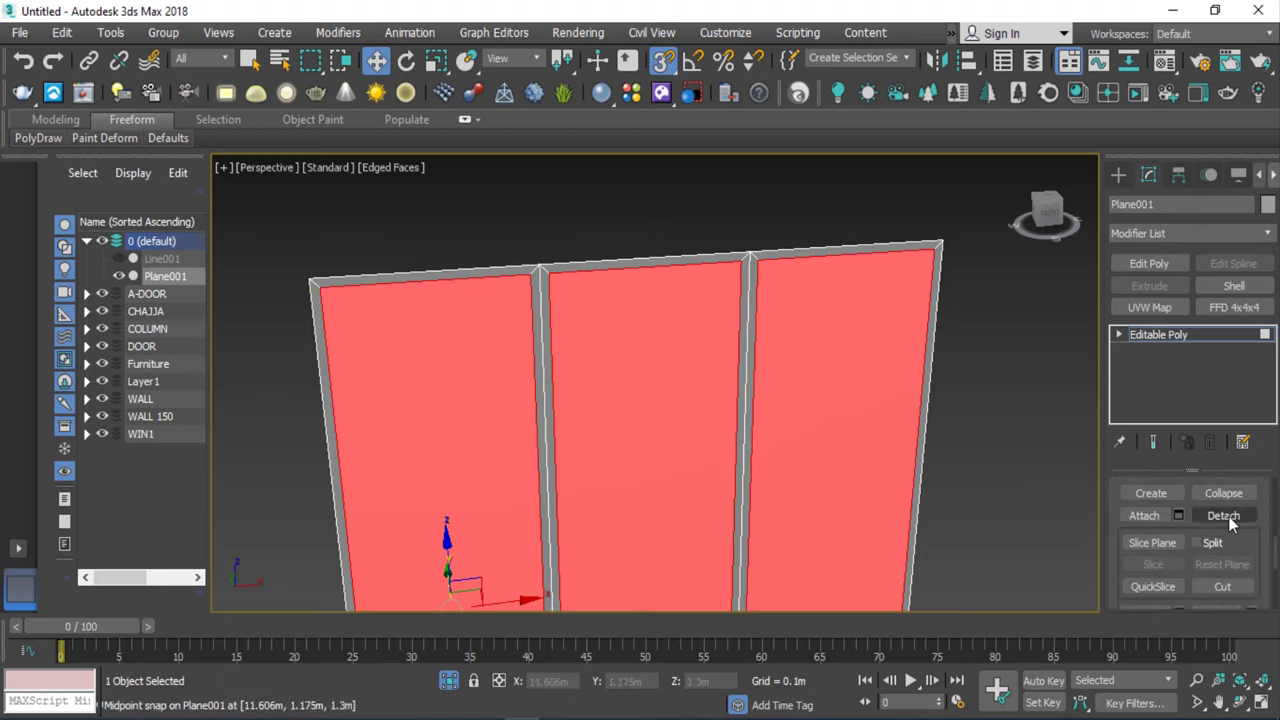
pyautogui.click(1223, 515)
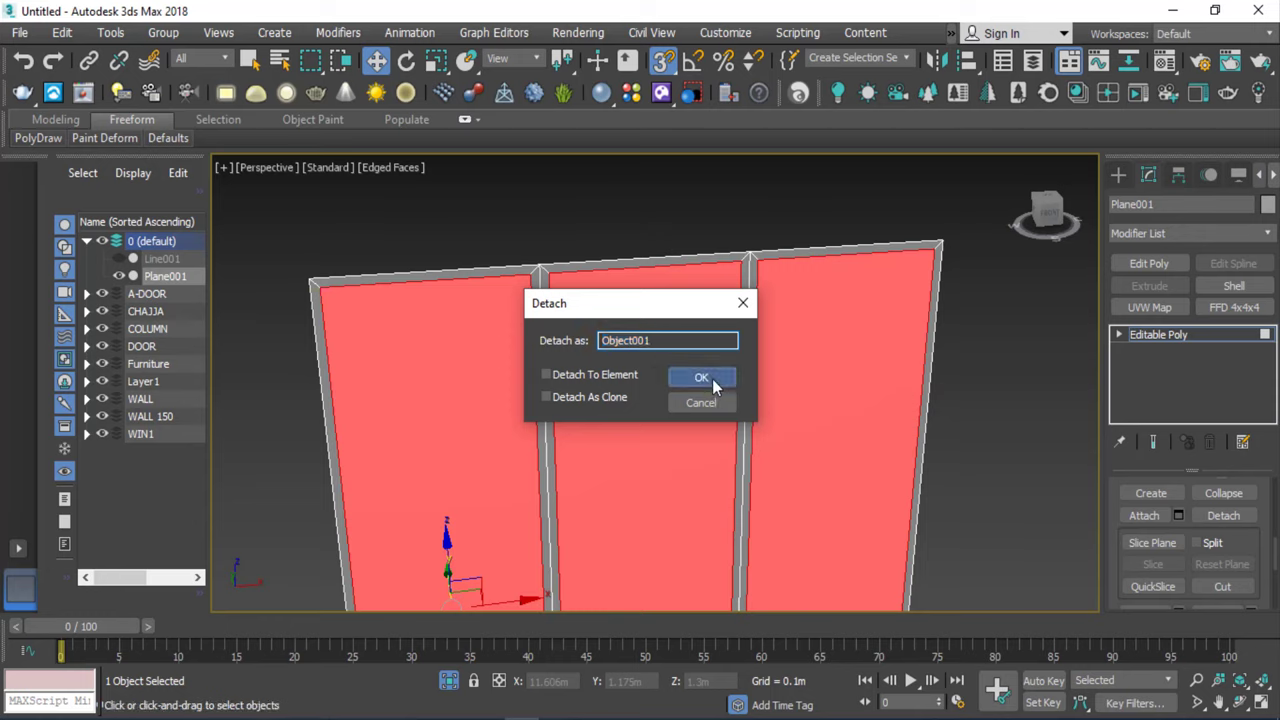
pyautogui.click(712, 379)
pyautogui.rightClick(978, 324)
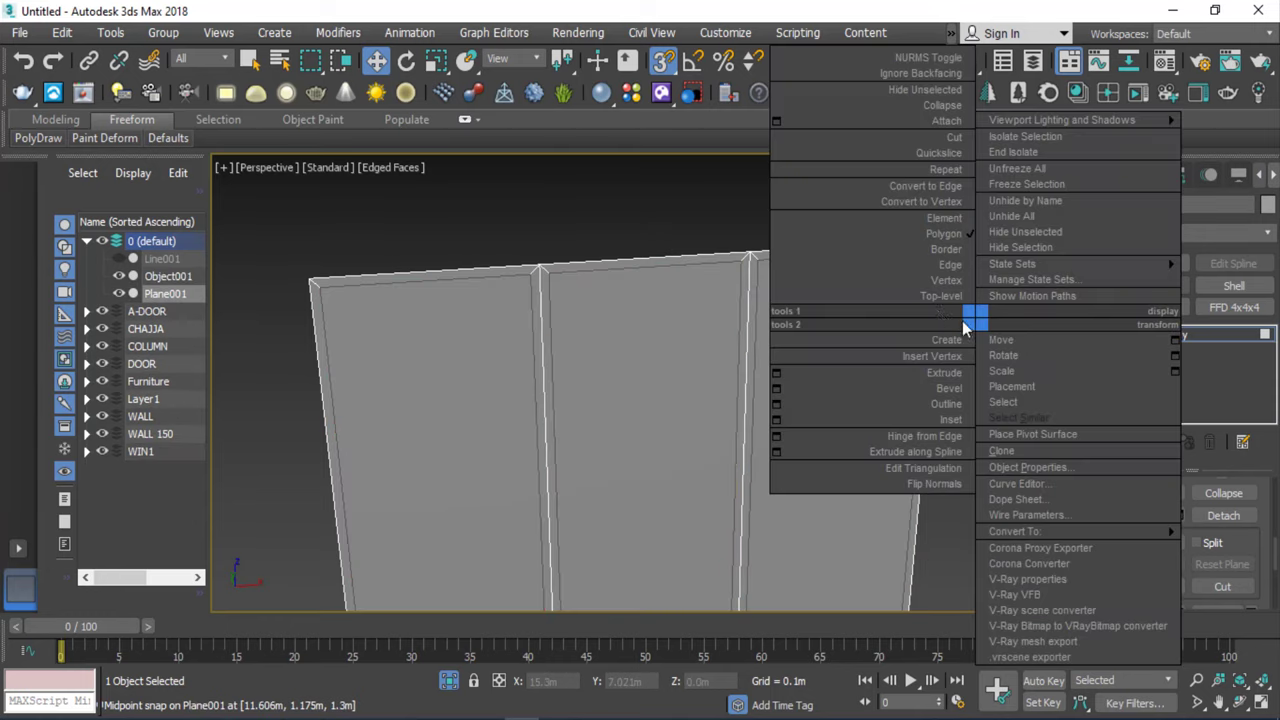
pyautogui.click(943, 300)
pyautogui.click(1000, 349)
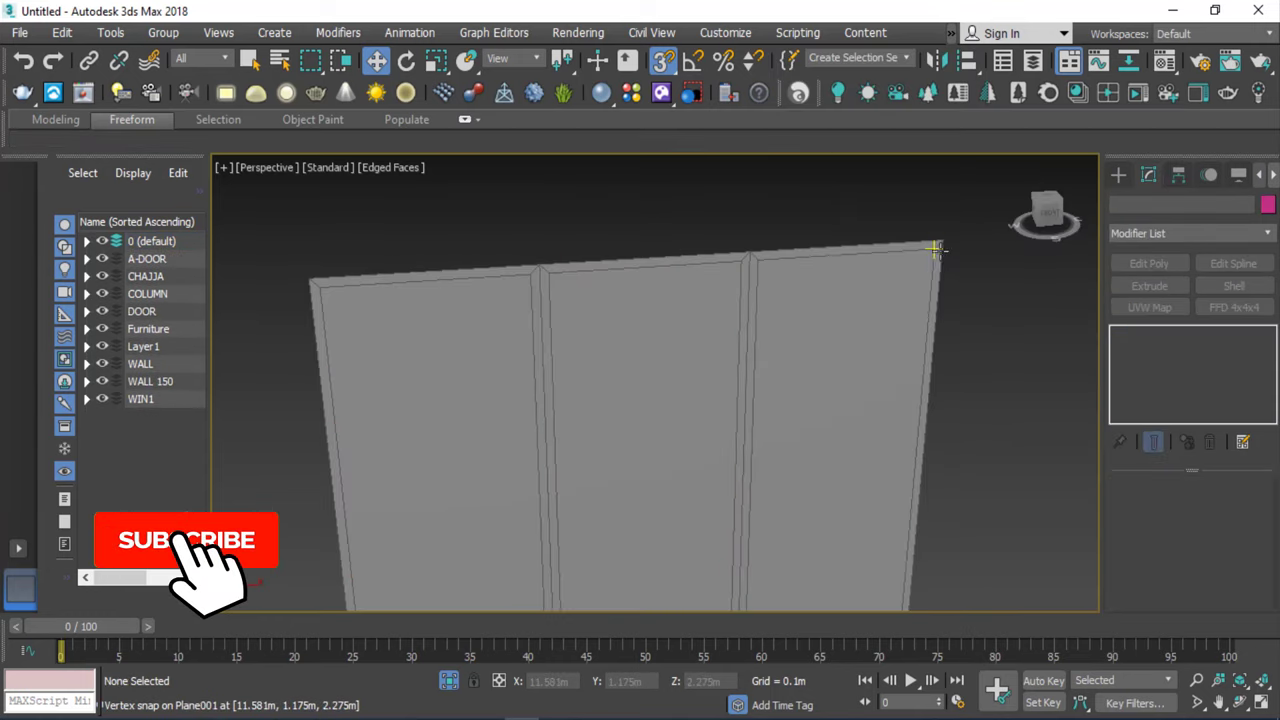
# Select the window frame Plane001 and orbit to see its edge.
pyautogui.click(939, 245)
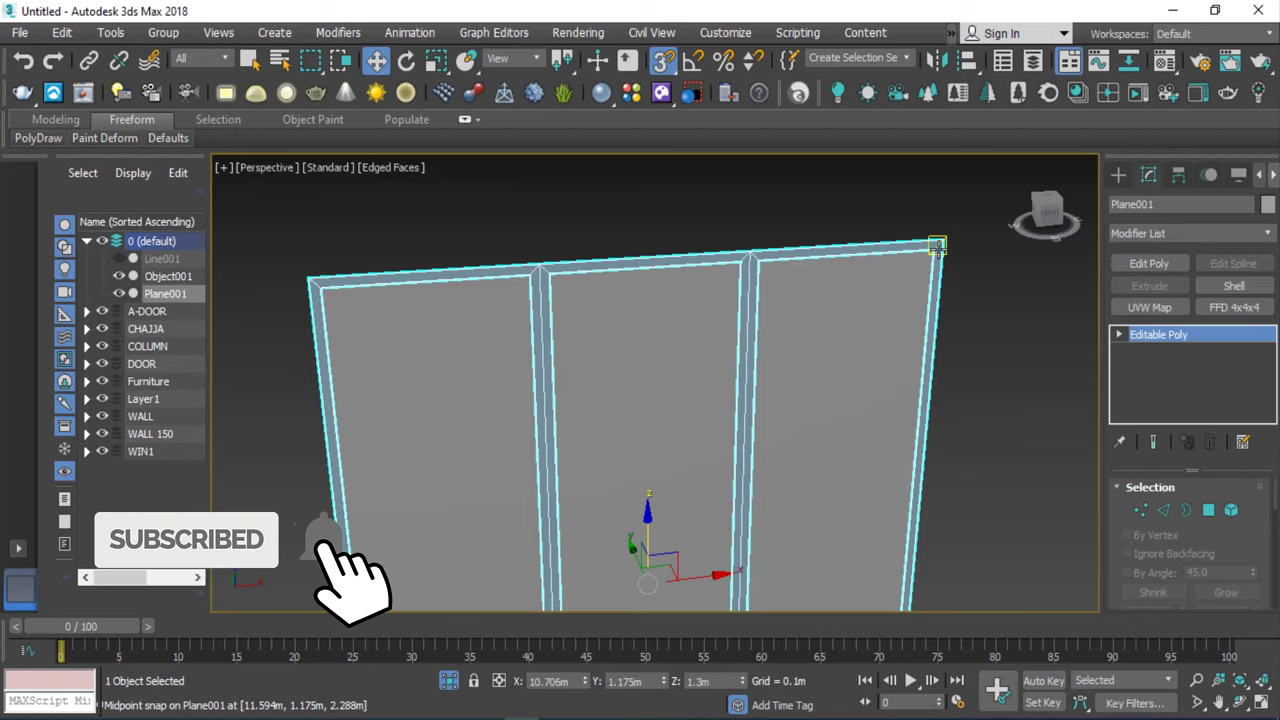
pyautogui.click(843, 337)
pyautogui.click(962, 280)
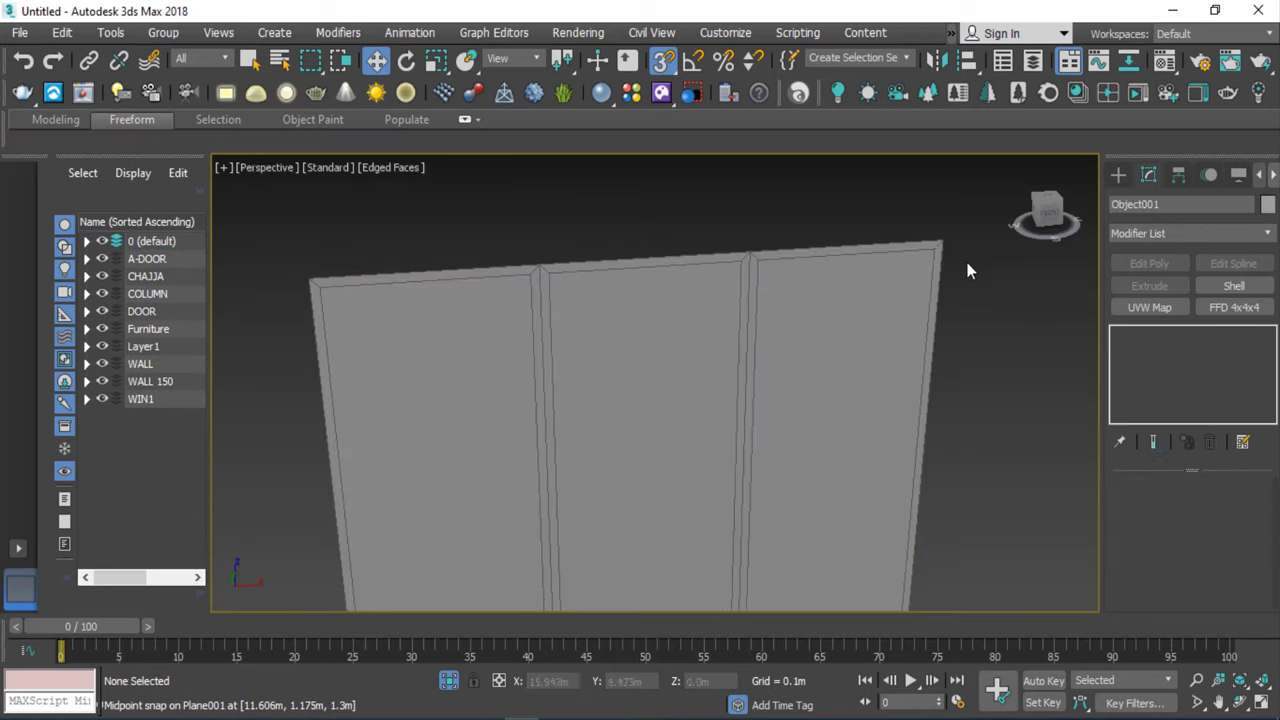
pyautogui.scroll(5, 940, 255)
pyautogui.click(895, 243)
pyautogui.scroll(-3, 878, 241)
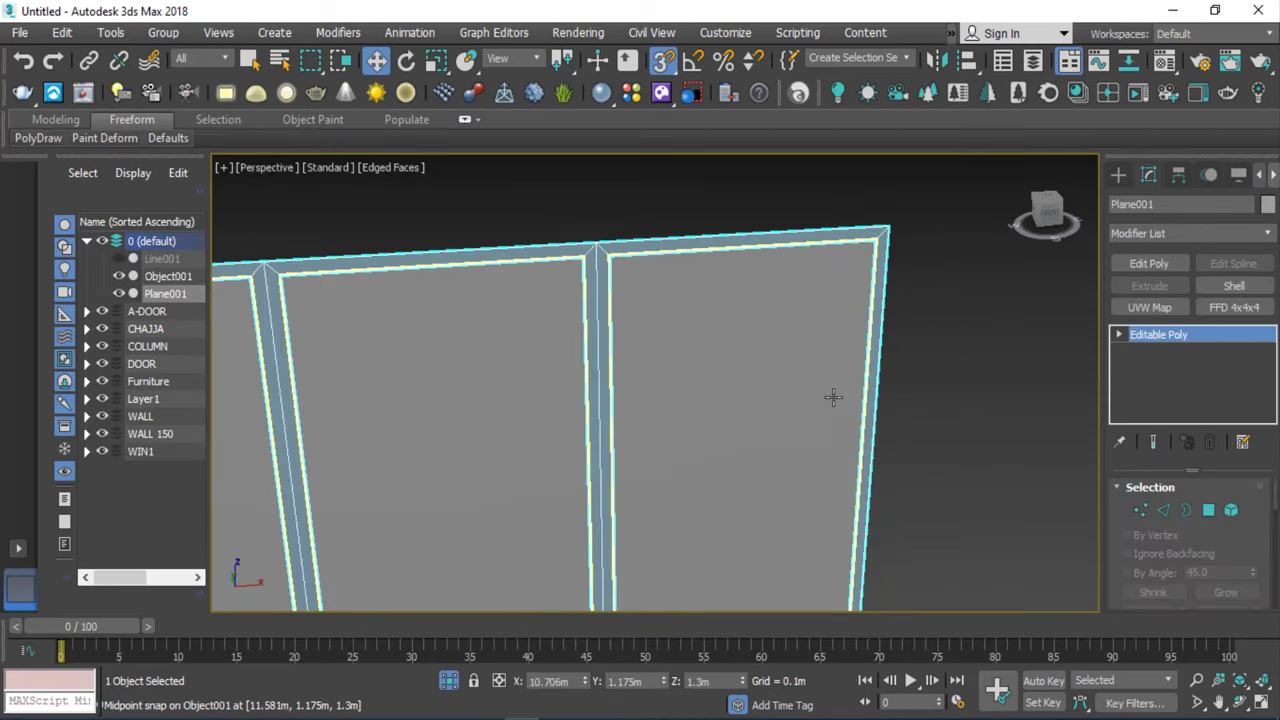
pyautogui.click(1240, 704)
pyautogui.moveTo(762, 442); pyautogui.dragTo(669, 430)
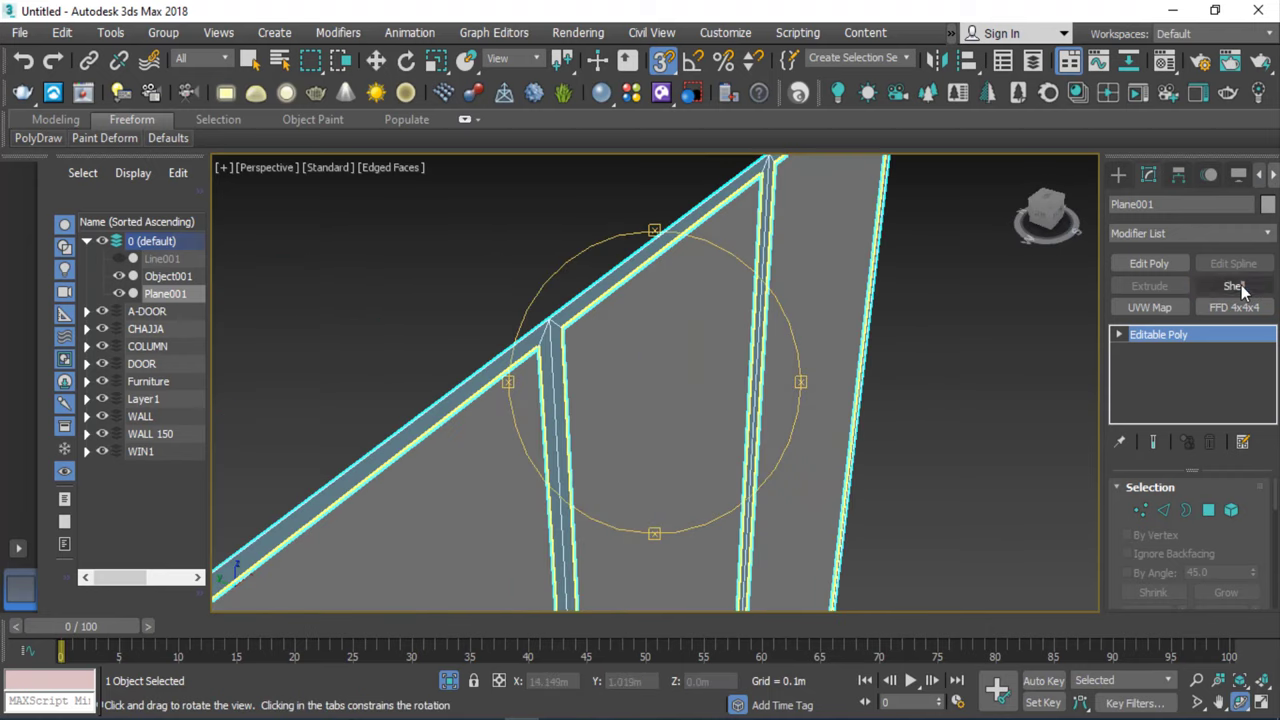
# Add a Shell modifier to Plane001 with a 0.1m inner amount.
pyautogui.click(1230, 286)
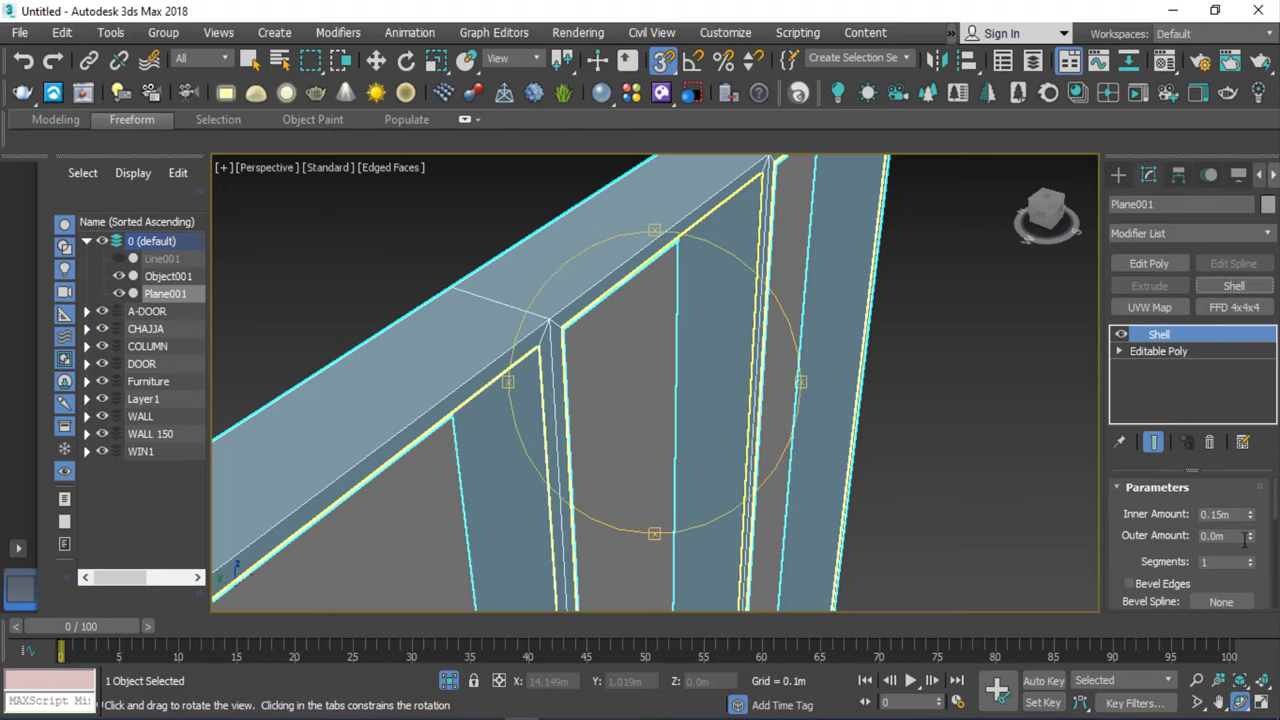
pyautogui.moveTo(1212, 515); pyautogui.dragTo(1244, 515)
pyautogui.press('Return')
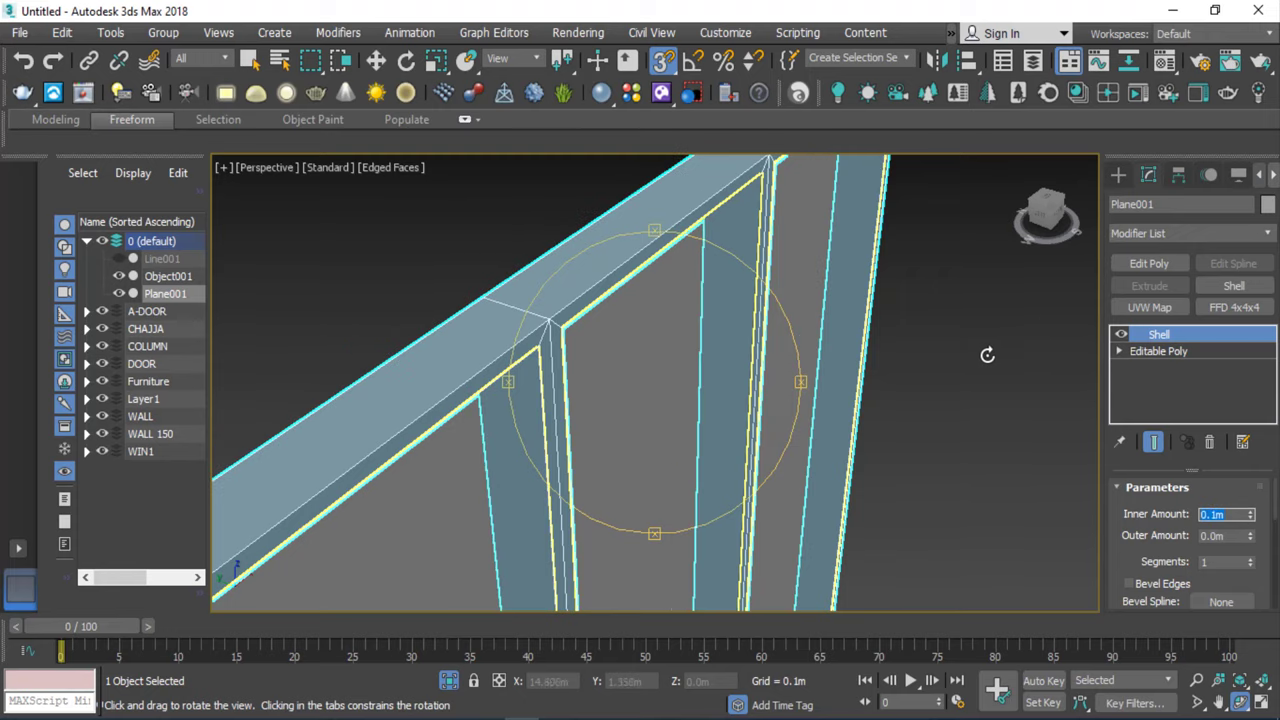
pyautogui.moveTo(955, 350); pyautogui.dragTo(960, 372)
pyautogui.press('w')
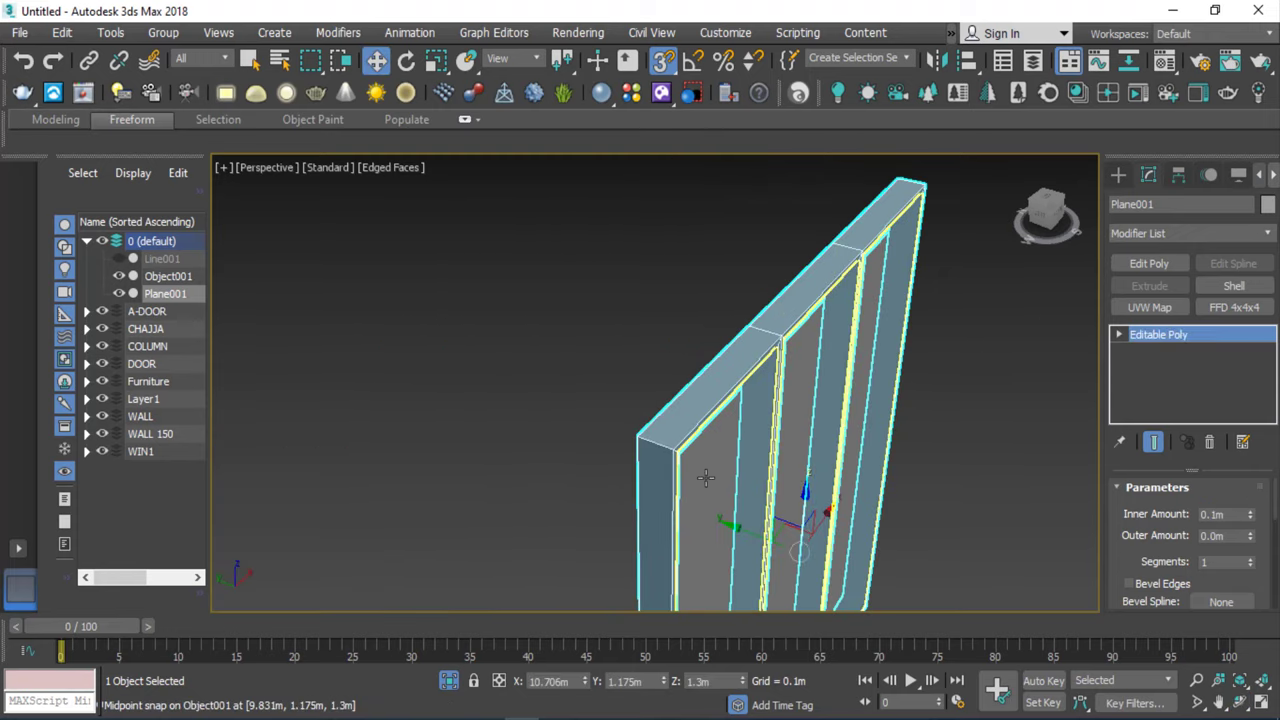
pyautogui.click(706, 478)
# Add a Shell modifier to the glass panes Object001 with a 0.005m inner amount.
pyautogui.scroll(4, 743, 429)
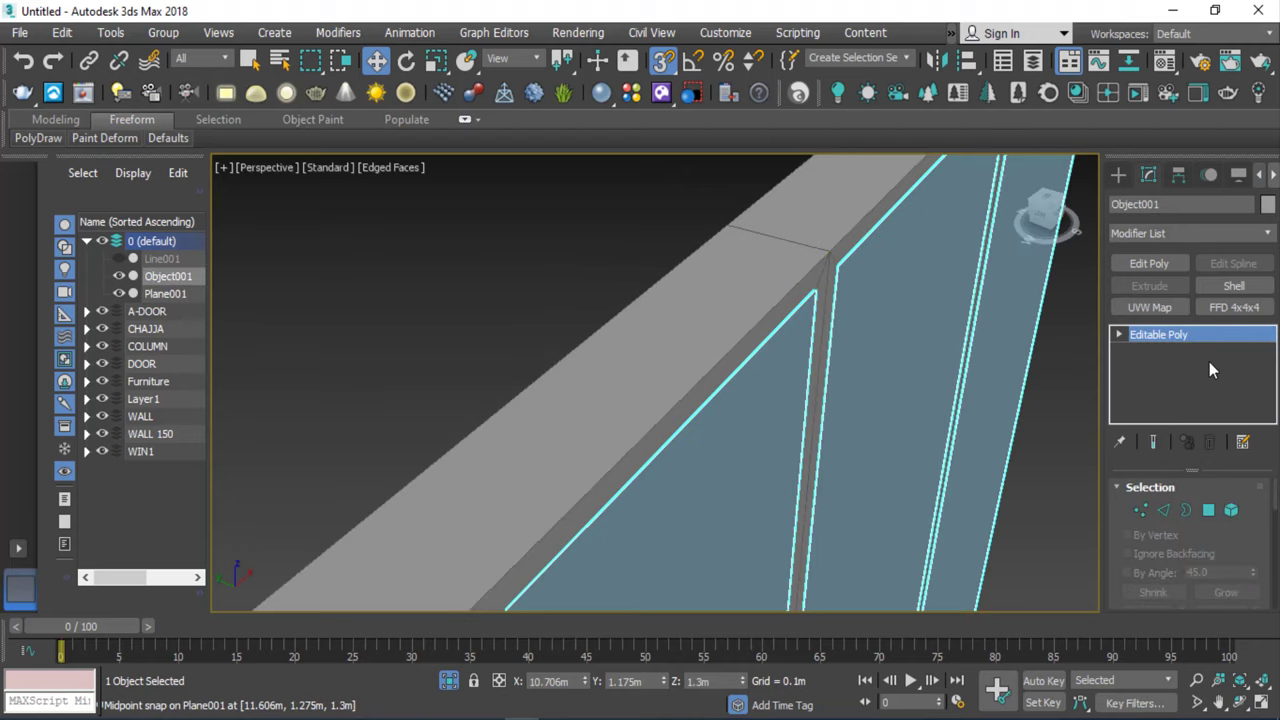
pyautogui.click(1234, 286)
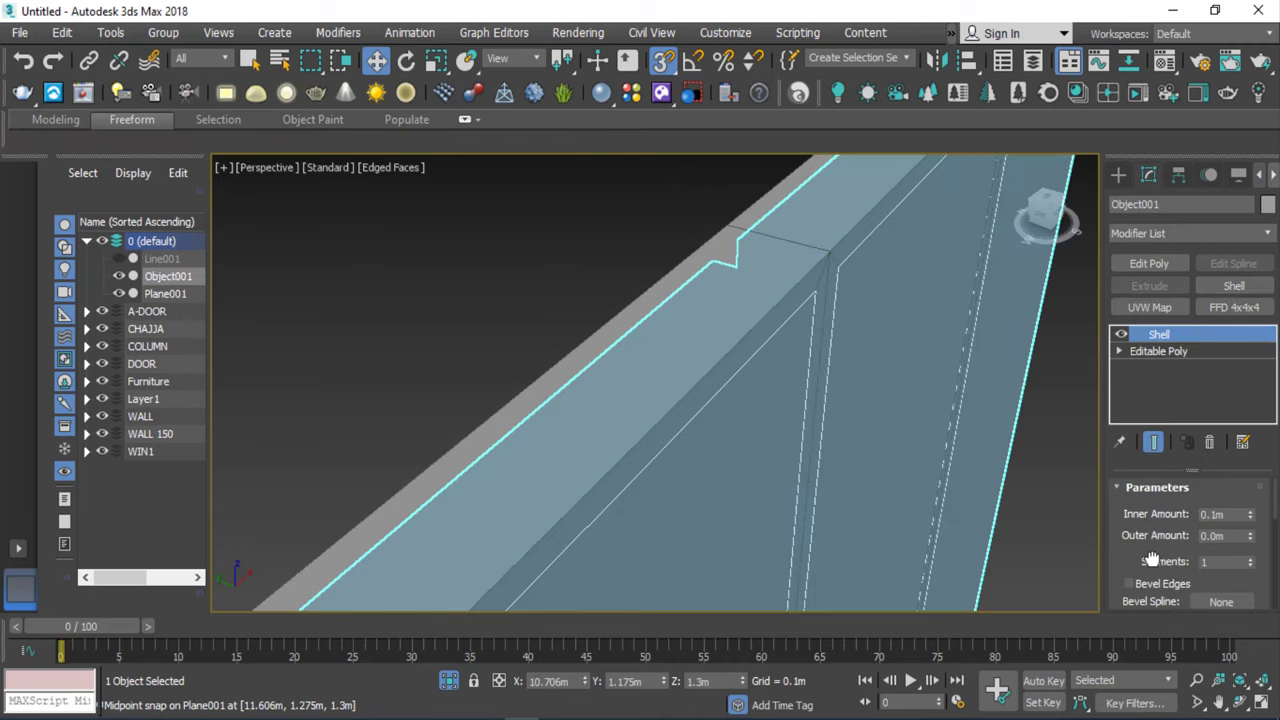
pyautogui.moveTo(1152, 559); pyautogui.dragTo(1152, 542)
pyautogui.doubleClick(1242, 498)
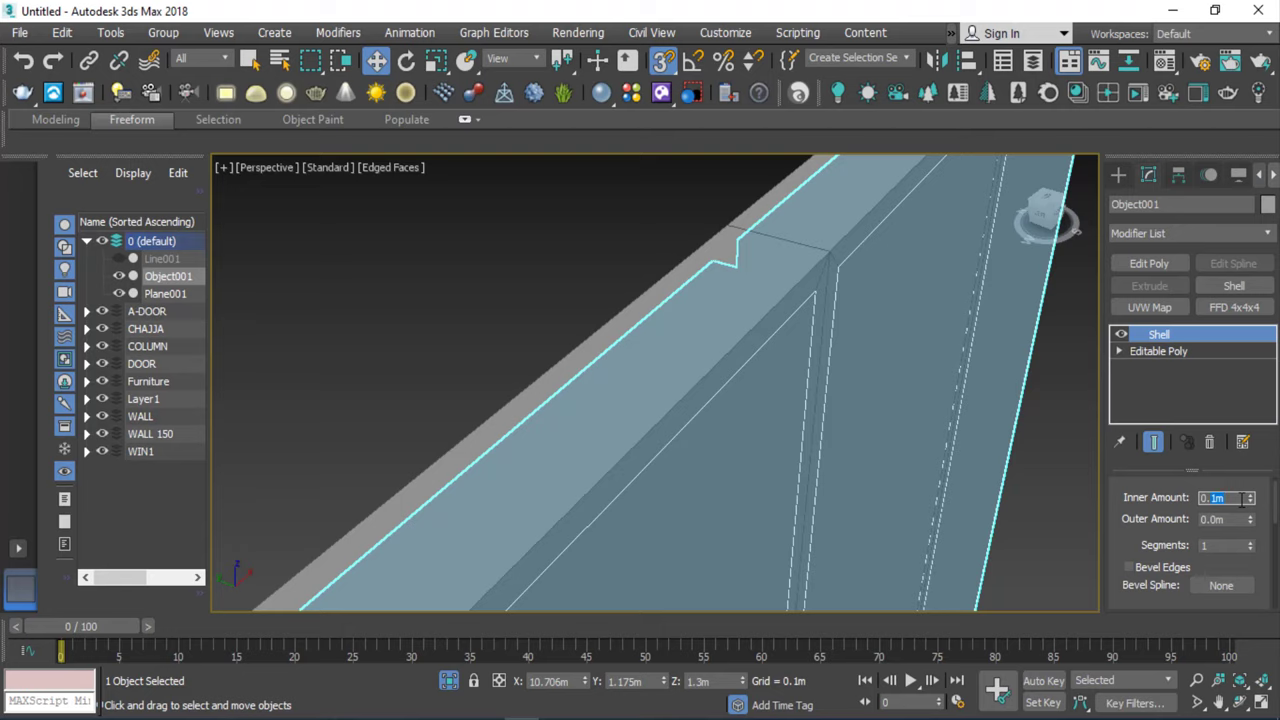
pyautogui.write('0.2')
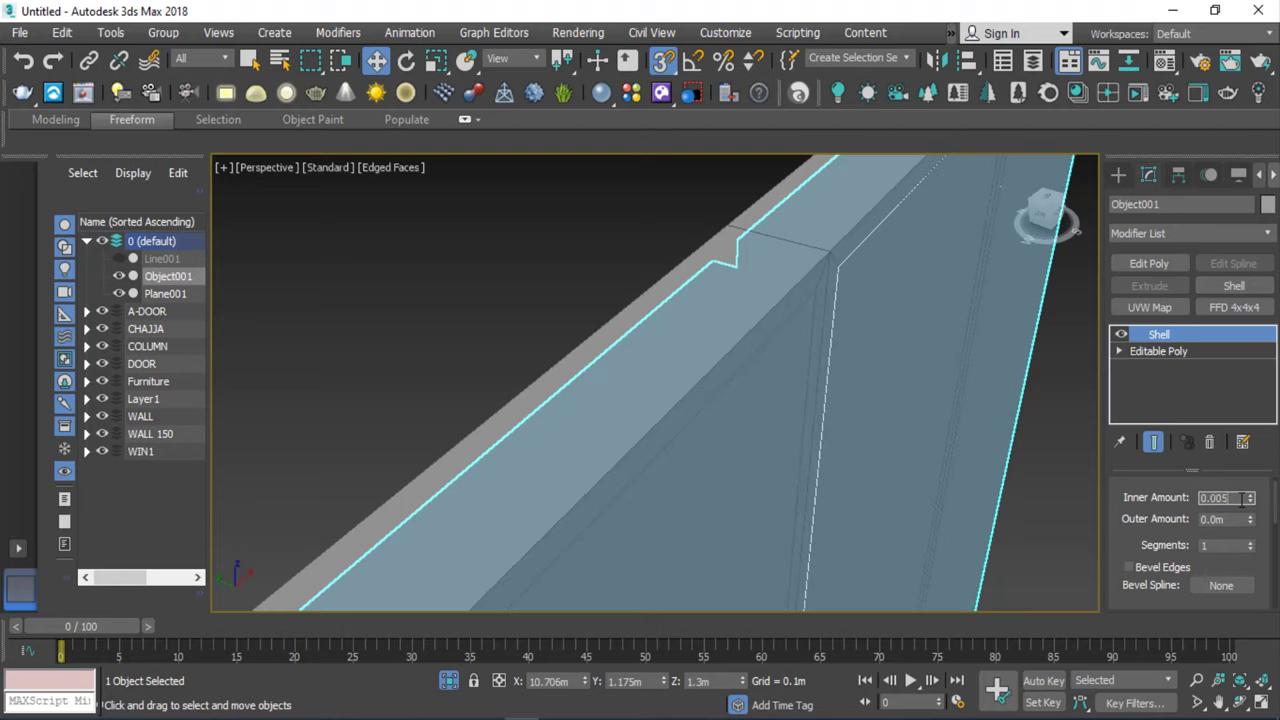
pyautogui.press('Return')
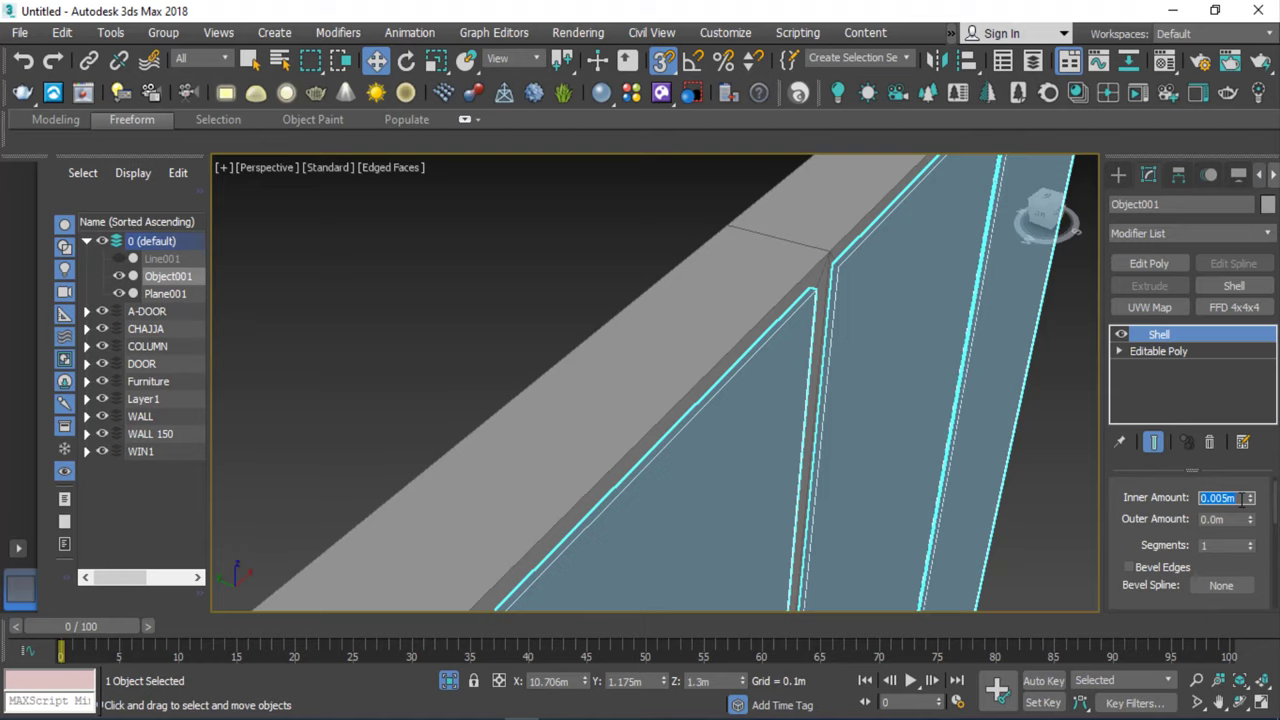
# In Top view, snap the glass panes onto the midline of the frame's depth.
pyautogui.click(557, 268)
pyautogui.click(705, 505)
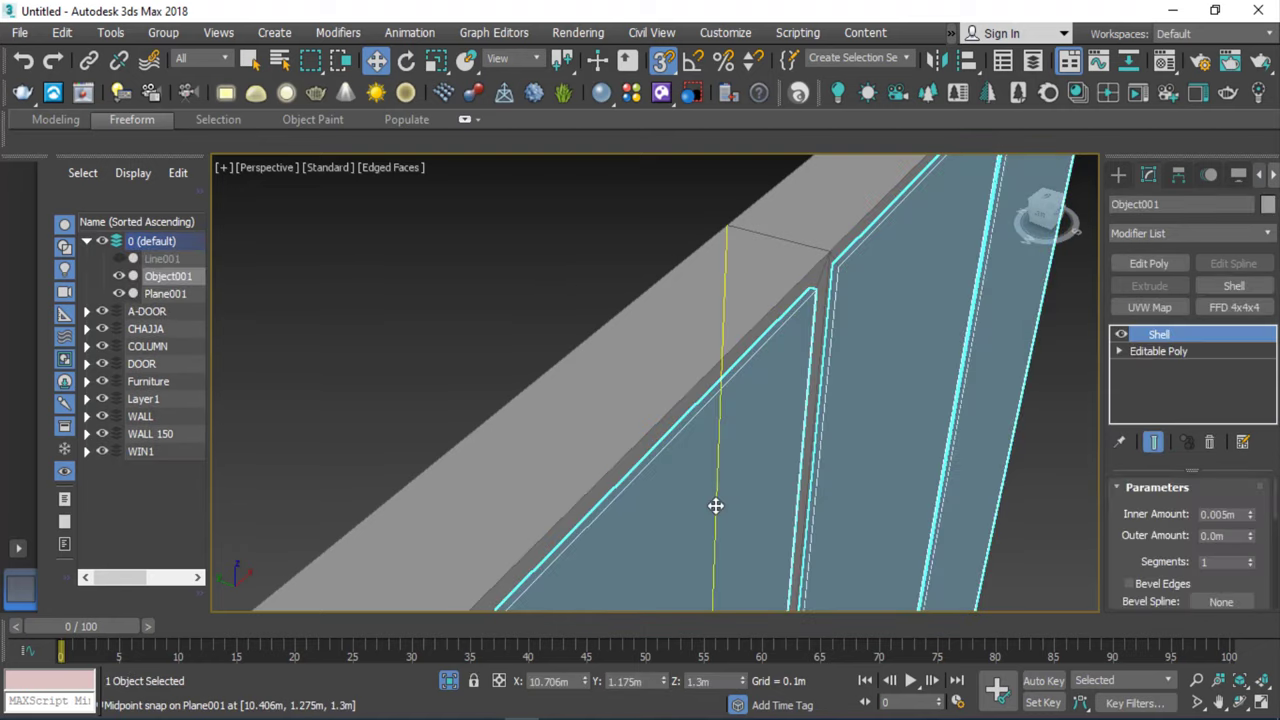
pyautogui.press('t')
pyautogui.scroll(2, 670, 452)
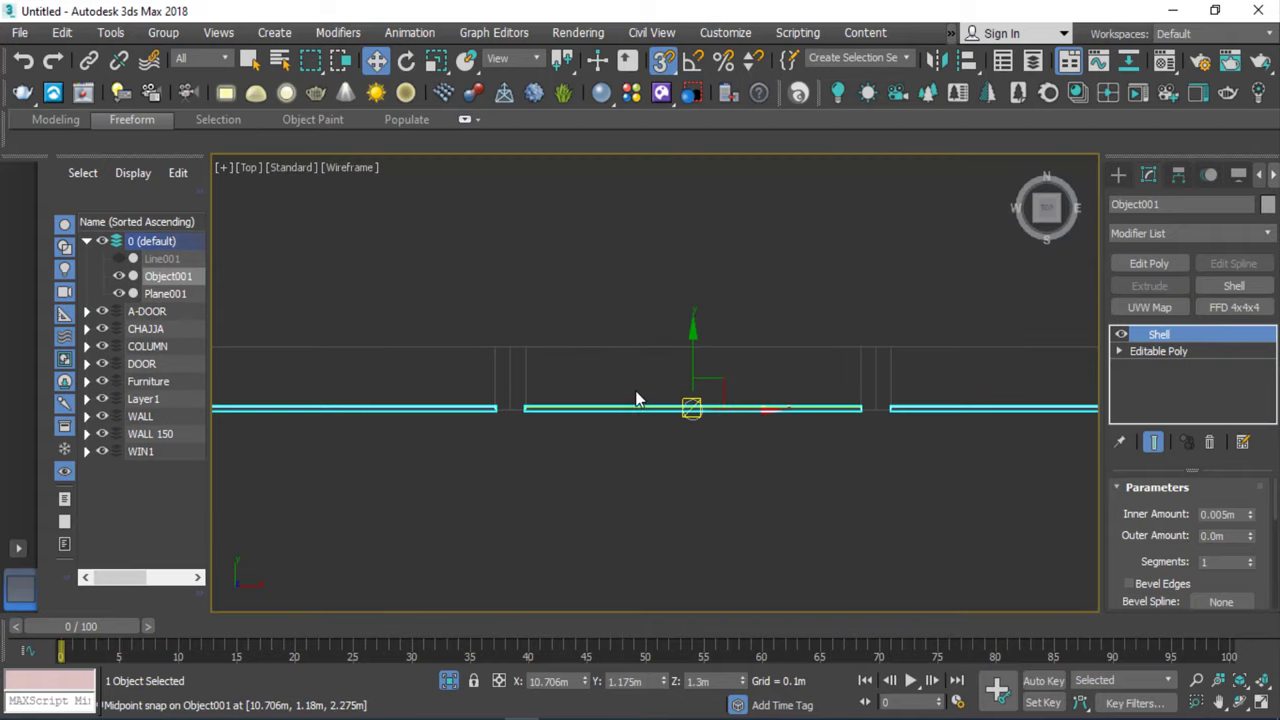
pyautogui.scroll(2, 635, 390)
pyautogui.moveTo(749, 371)
pyautogui.mouseDown()
pyautogui.moveTo(443, 357)
pyautogui.moveTo(414, 371)
pyautogui.mouseUp()
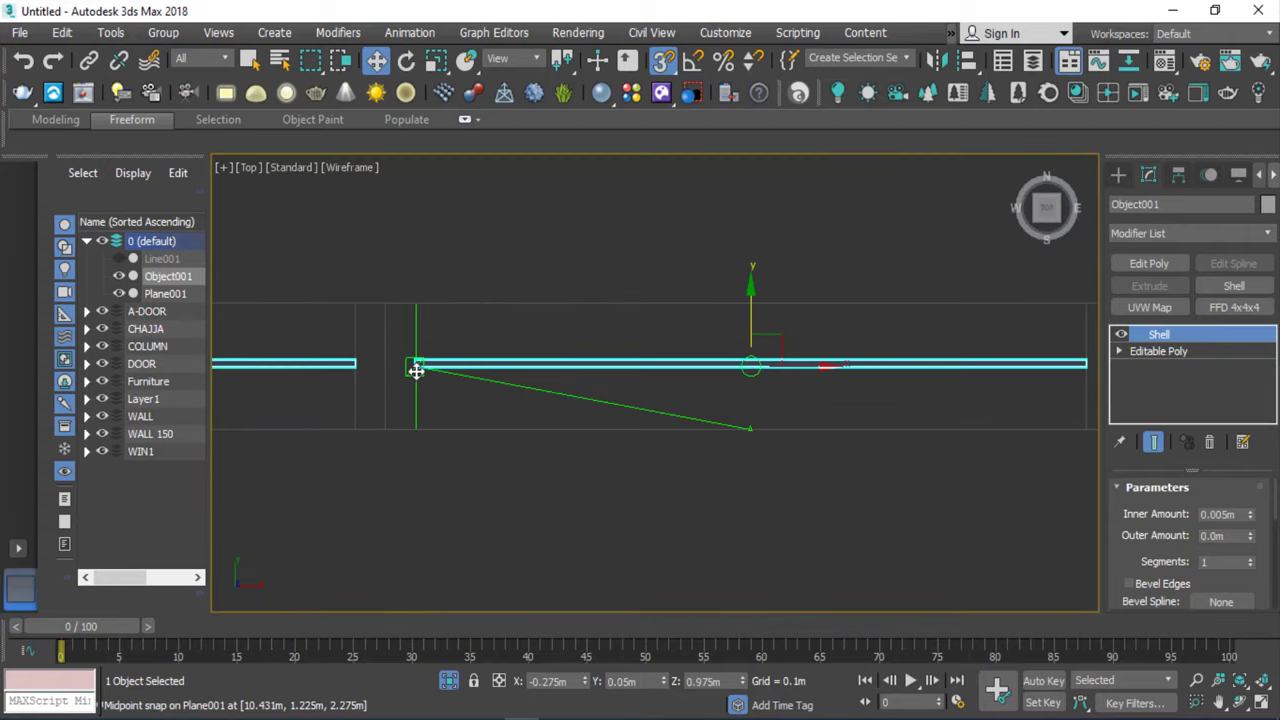
pyautogui.scroll(-3, 594, 357)
pyautogui.rightClick(619, 432)
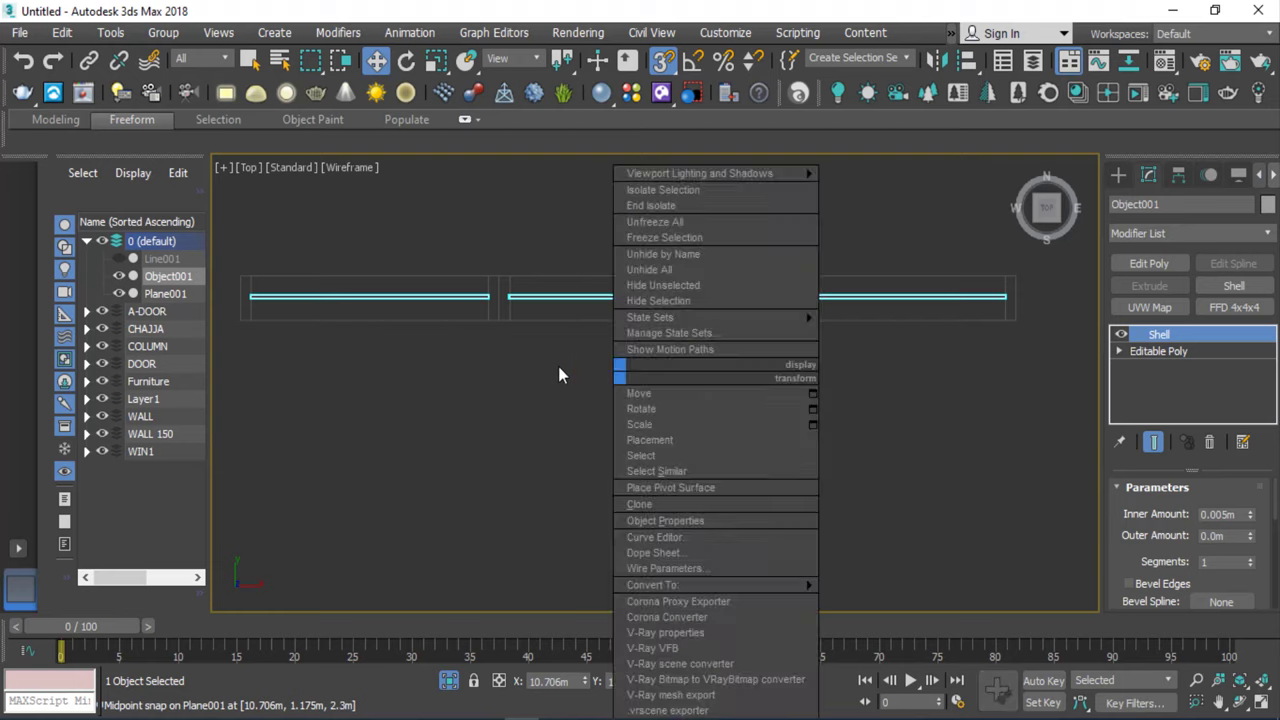
# Orbit back to a Perspective view of the window and select the window frame.
pyautogui.click(1241, 705)
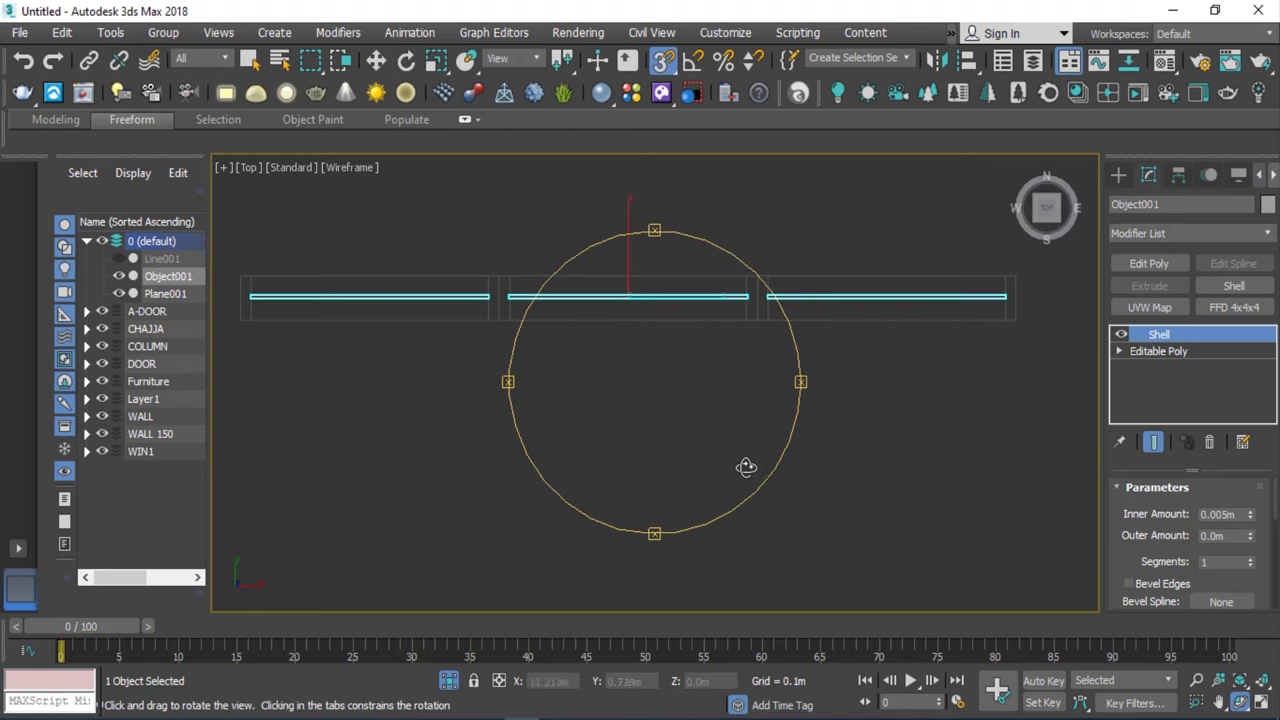
pyautogui.moveTo(743, 466)
pyautogui.mouseDown()
pyautogui.moveTo(702, 380)
pyautogui.moveTo(557, 394)
pyautogui.mouseUp()
pyautogui.press('p')
pyautogui.moveTo(640, 530); pyautogui.dragTo(1020, 409)
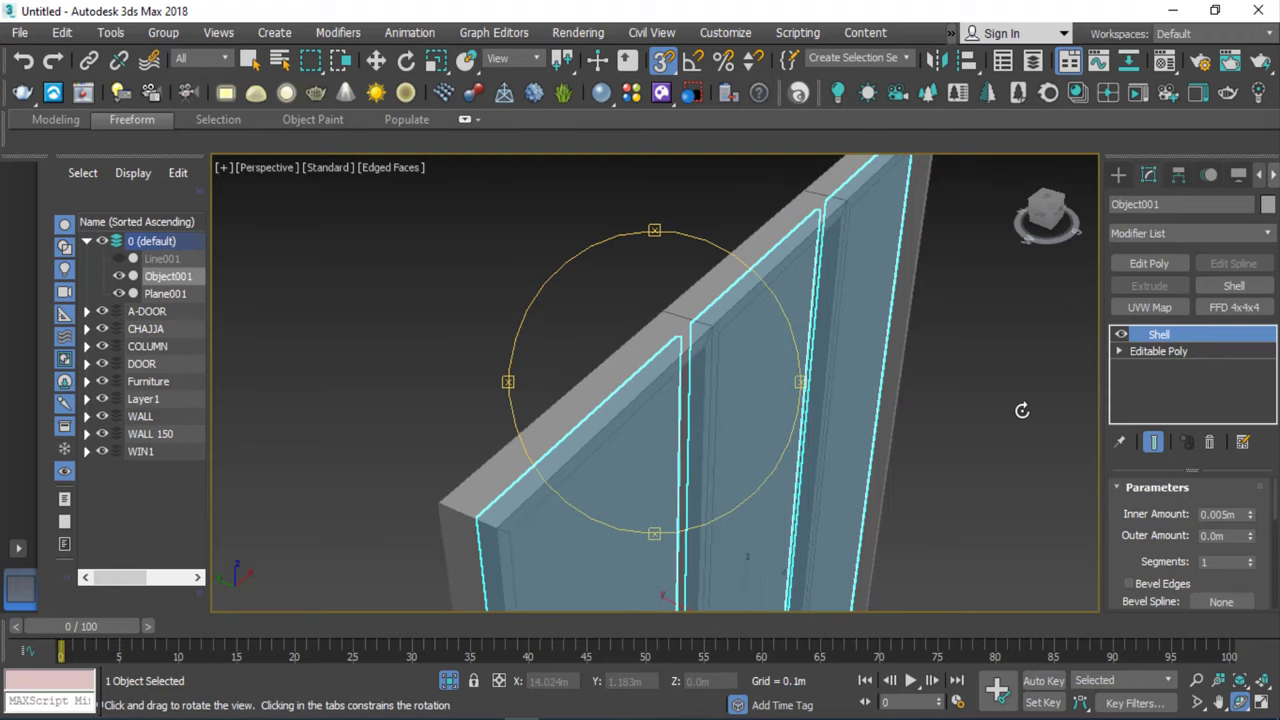
pyautogui.rightClick(1000, 414)
pyautogui.click(978, 418)
pyautogui.scroll(-3, 978, 418)
pyautogui.press('w')
pyautogui.scroll(3, 873, 403)
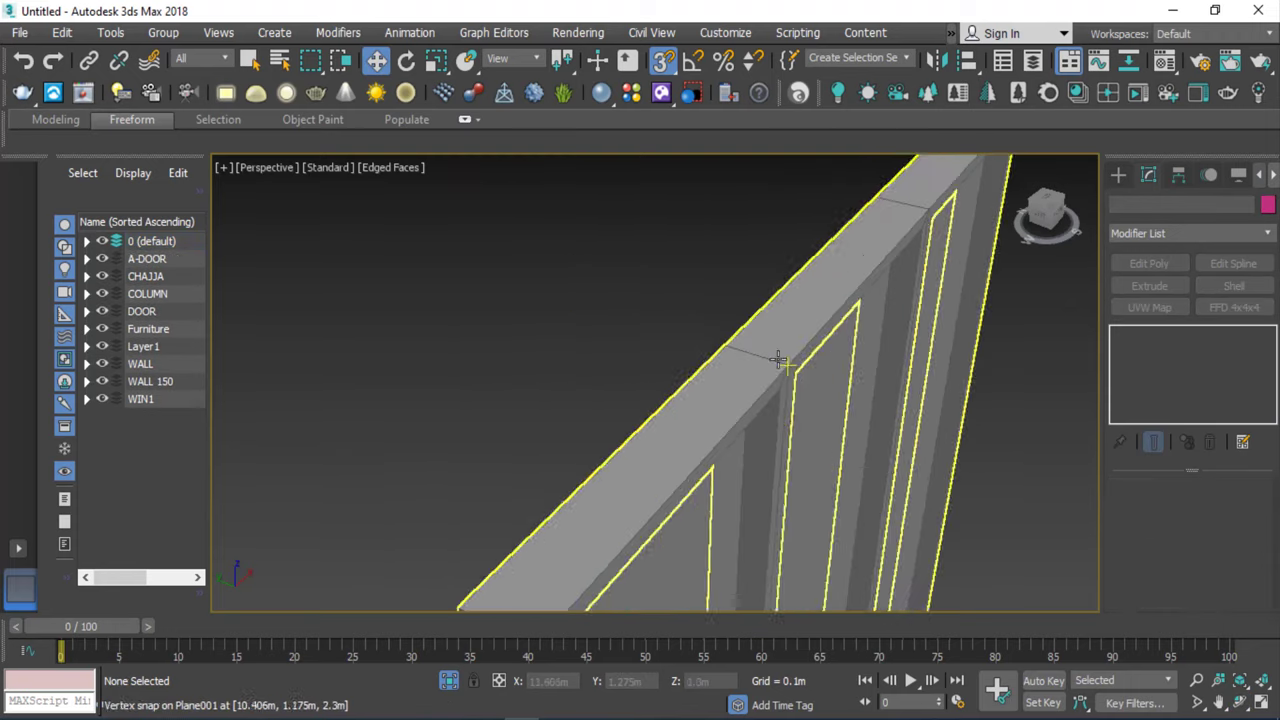
pyautogui.scroll(-5, 771, 363)
pyautogui.scroll(5, 471, 320)
pyautogui.click(461, 268)
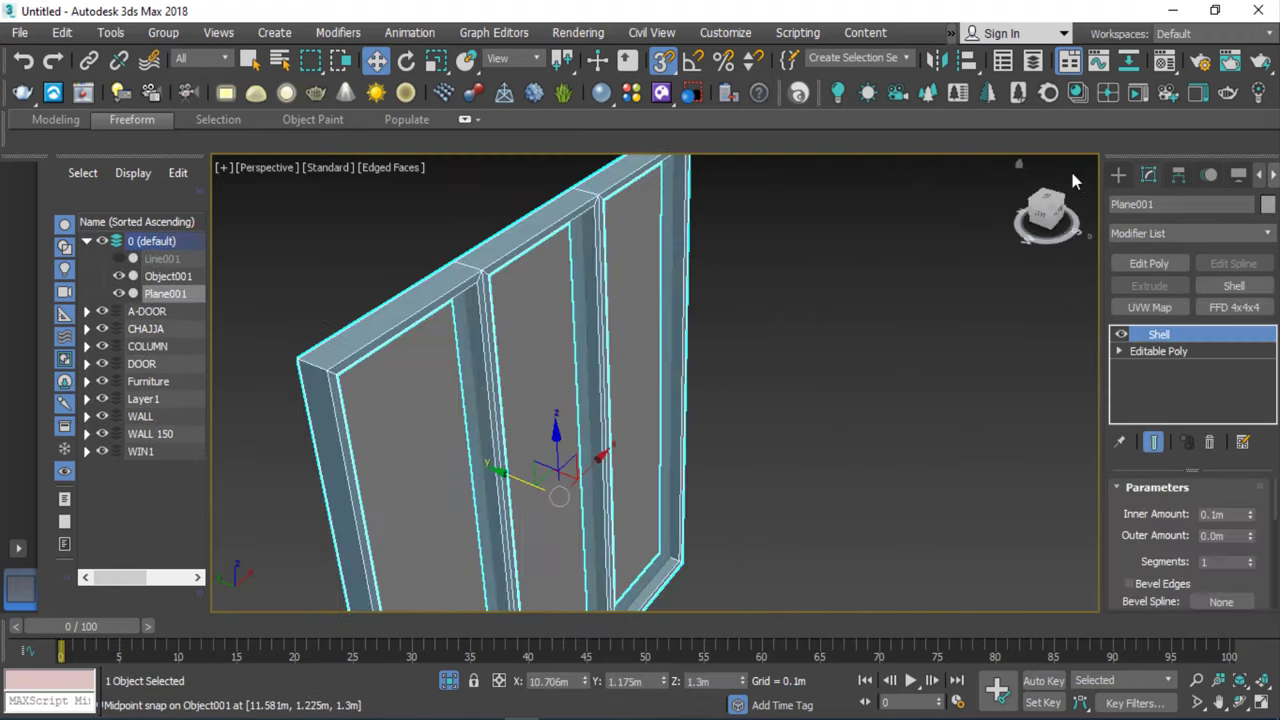
# Add the V-Ray library's Glass material to the scene.
pyautogui.click(633, 94)
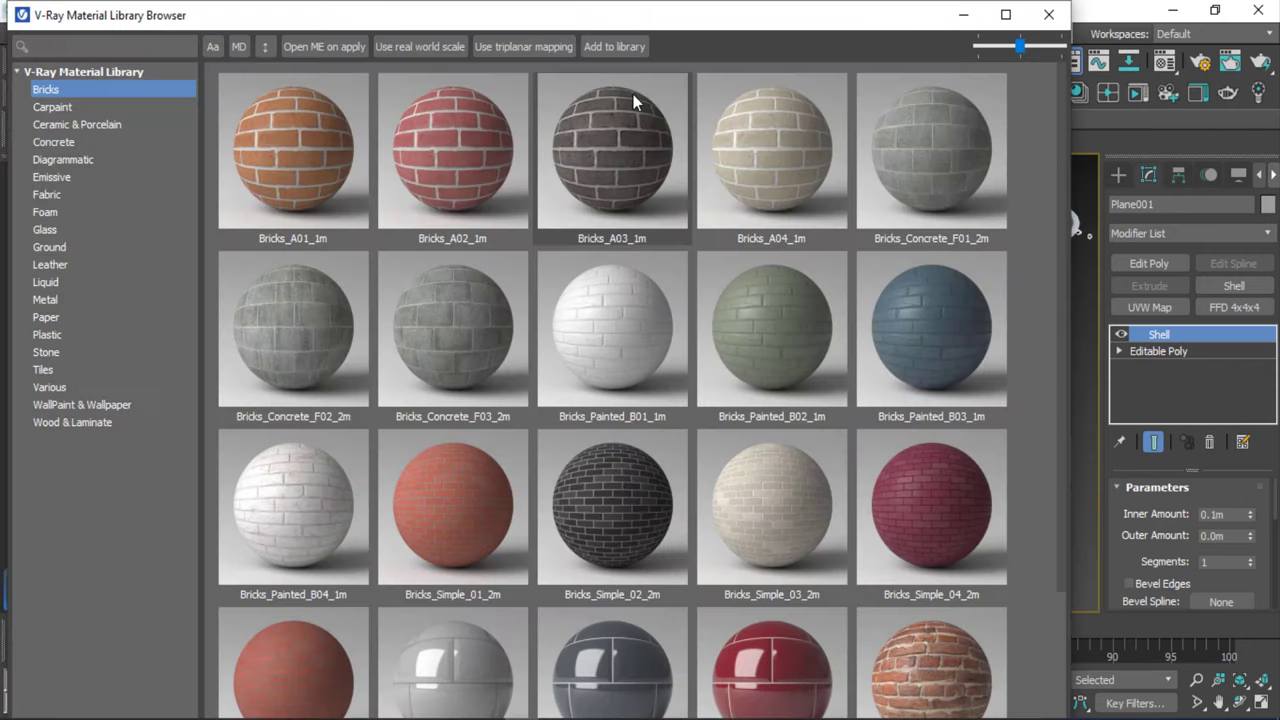
pyautogui.moveTo(665, 56)
pyautogui.mouseDown()
pyautogui.moveTo(815, 77)
pyautogui.moveTo(1095, 53)
pyautogui.mouseUp()
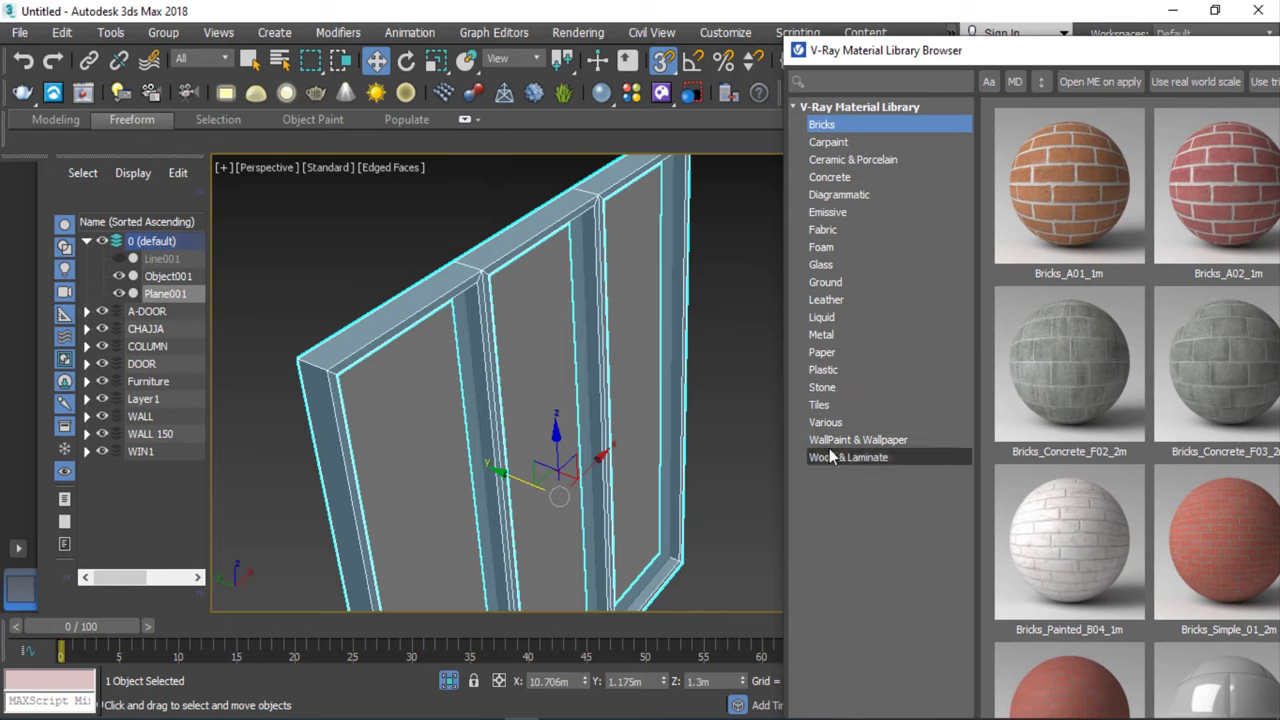
pyautogui.click(829, 267)
pyautogui.moveTo(1033, 54); pyautogui.dragTo(389, 39)
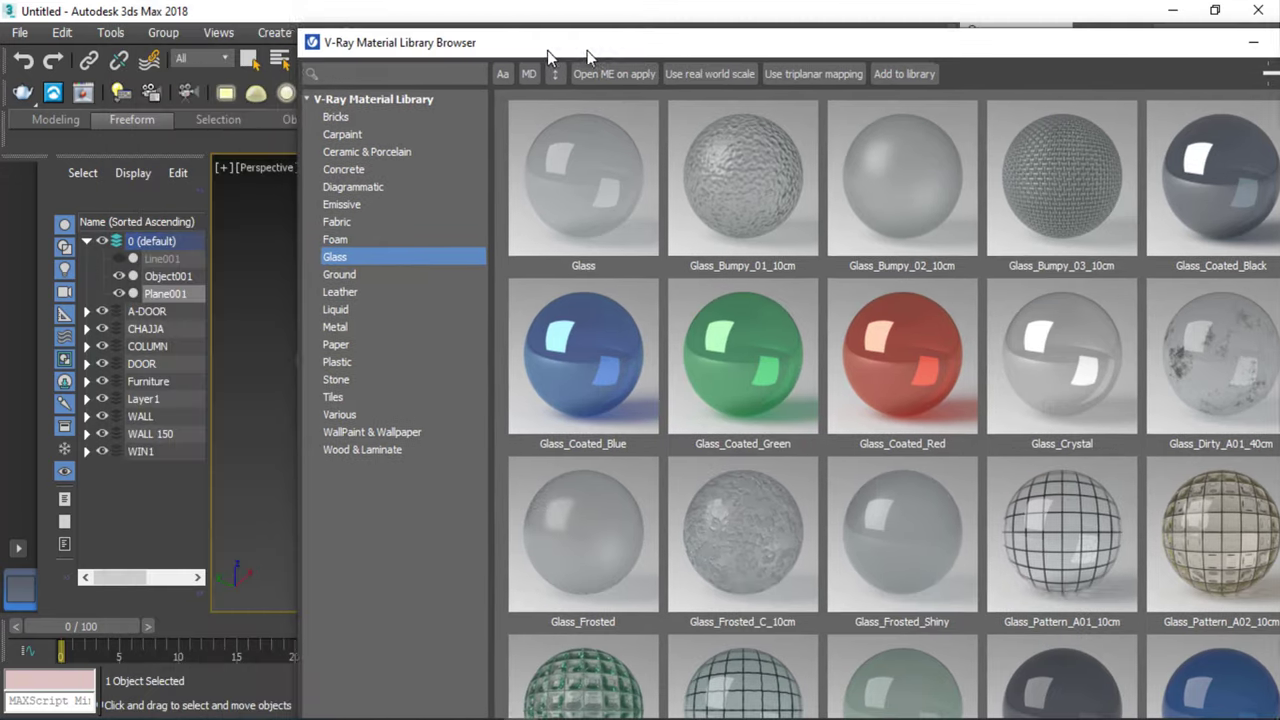
pyautogui.moveTo(389, 39); pyautogui.dragTo(1054, 95)
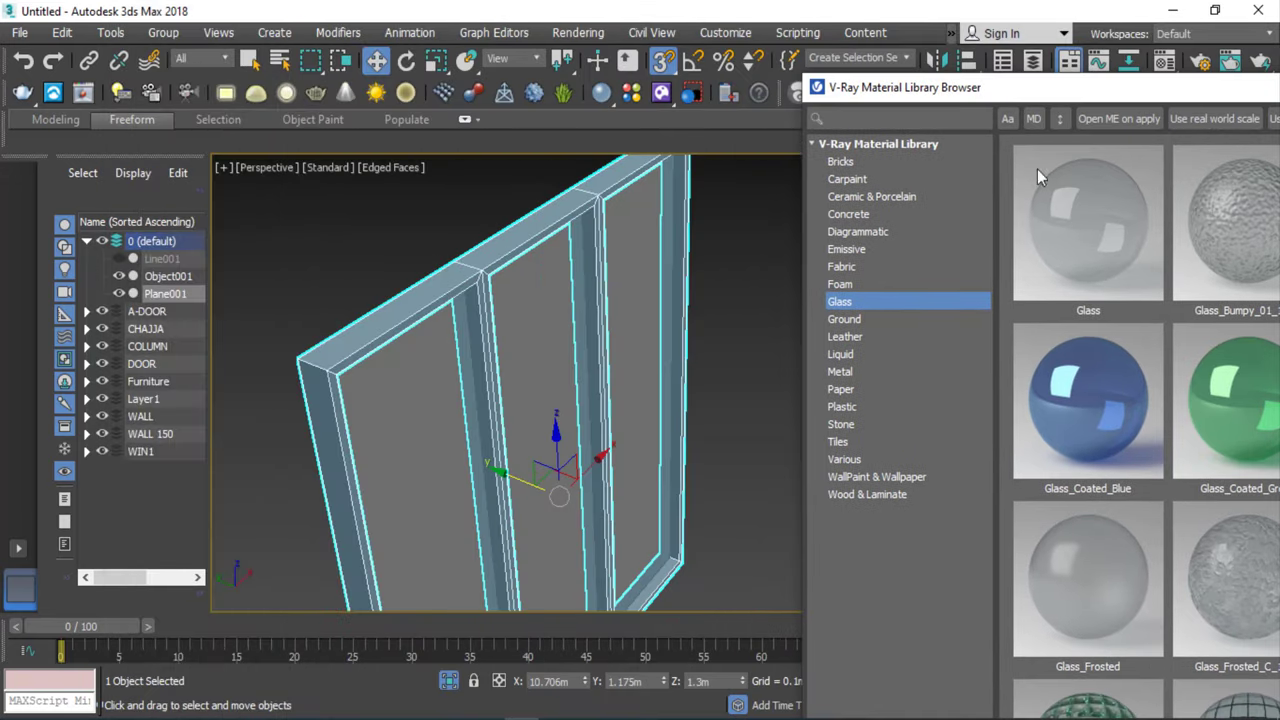
pyautogui.rightClick(1078, 234)
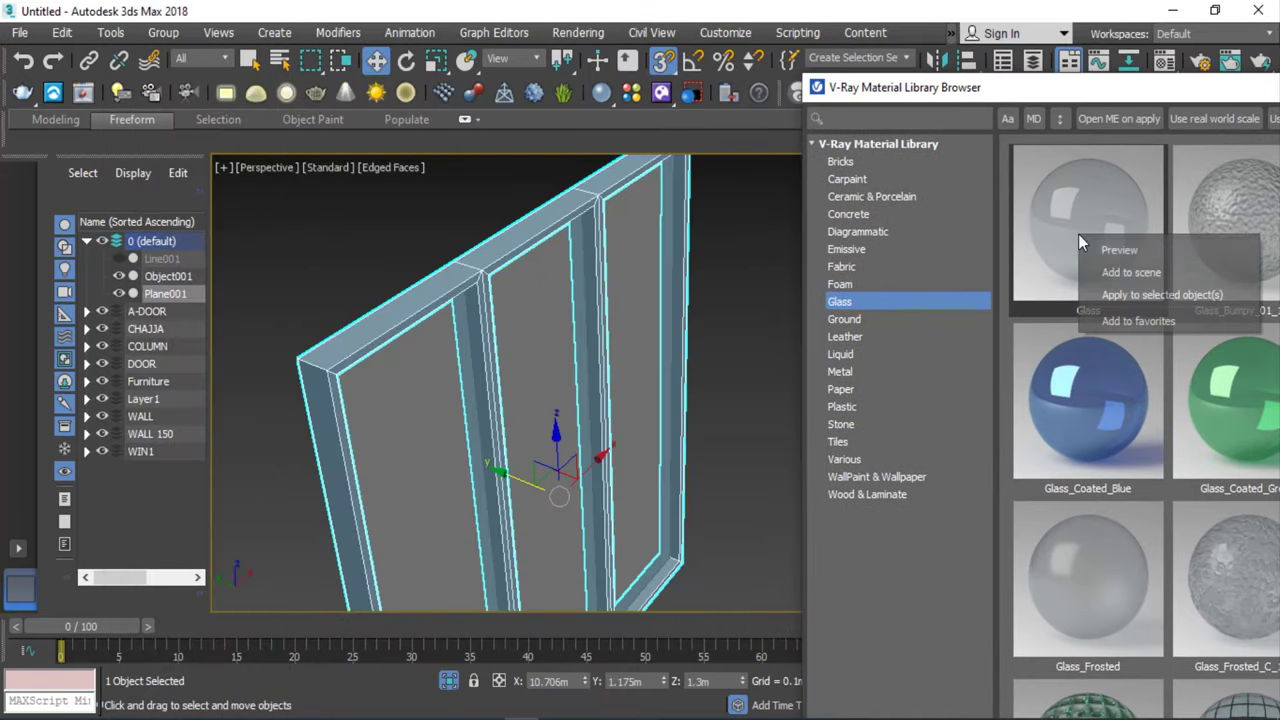
pyautogui.click(1159, 276)
# Assign the Glass material to the glass panes Object001 via the Material Editor.
pyautogui.press('m')
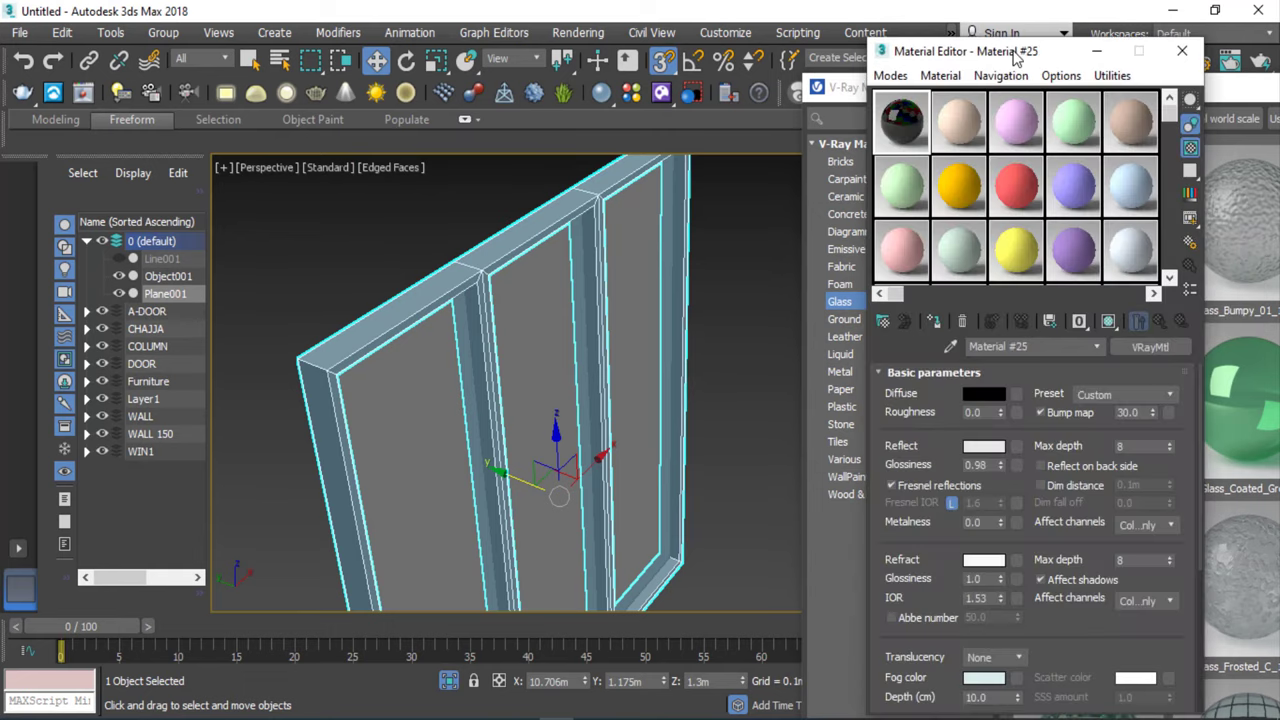
pyautogui.moveTo(960, 28); pyautogui.dragTo(1049, 50)
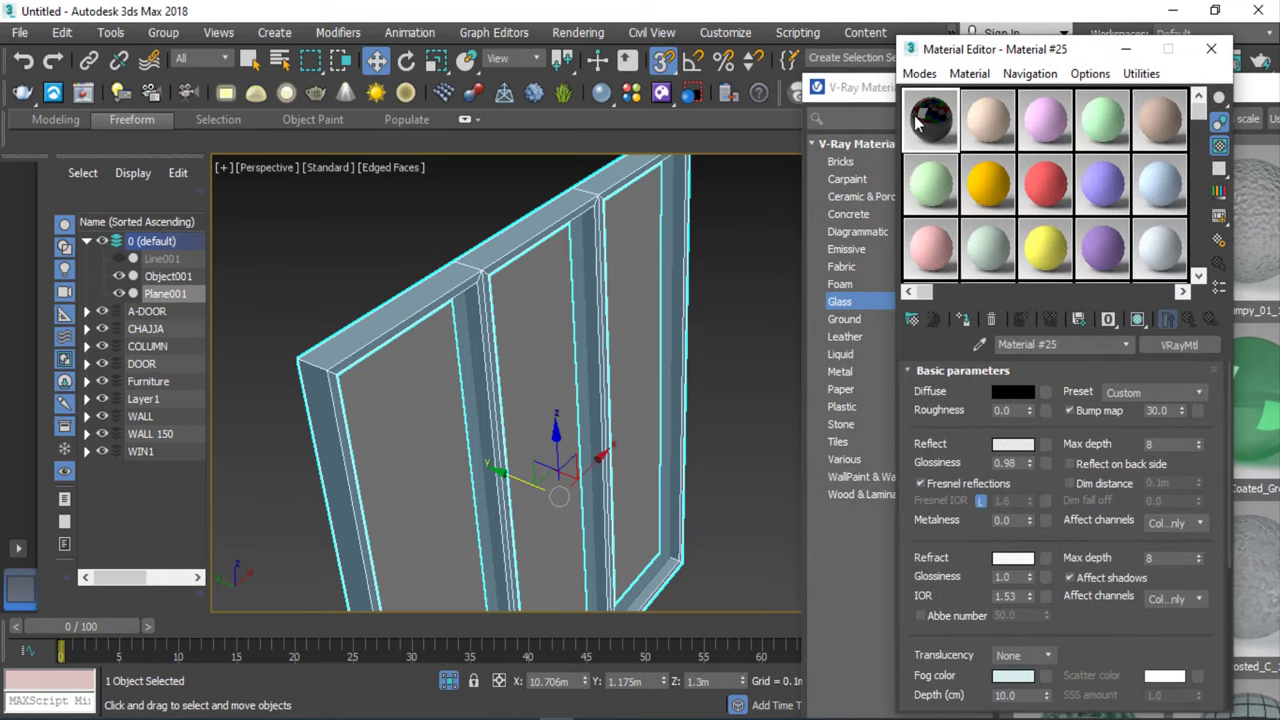
pyautogui.click(962, 319)
pyautogui.click(735, 216)
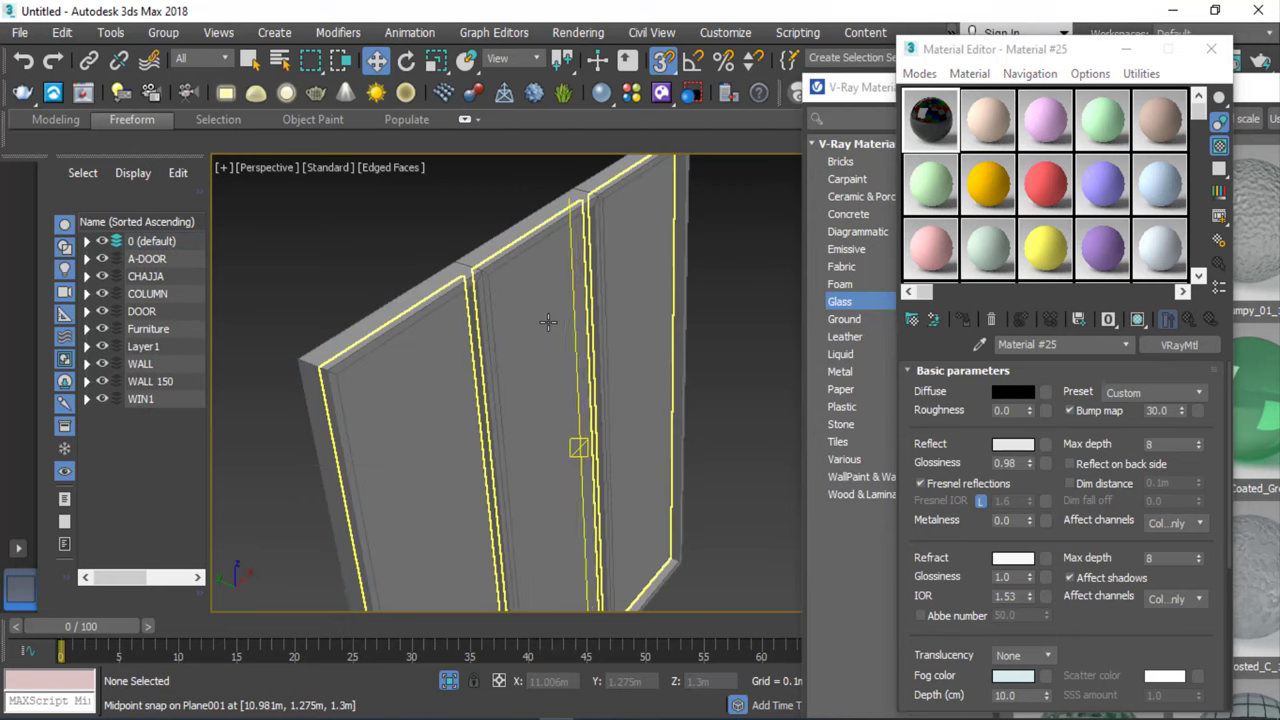
pyautogui.click(547, 321)
pyautogui.click(962, 319)
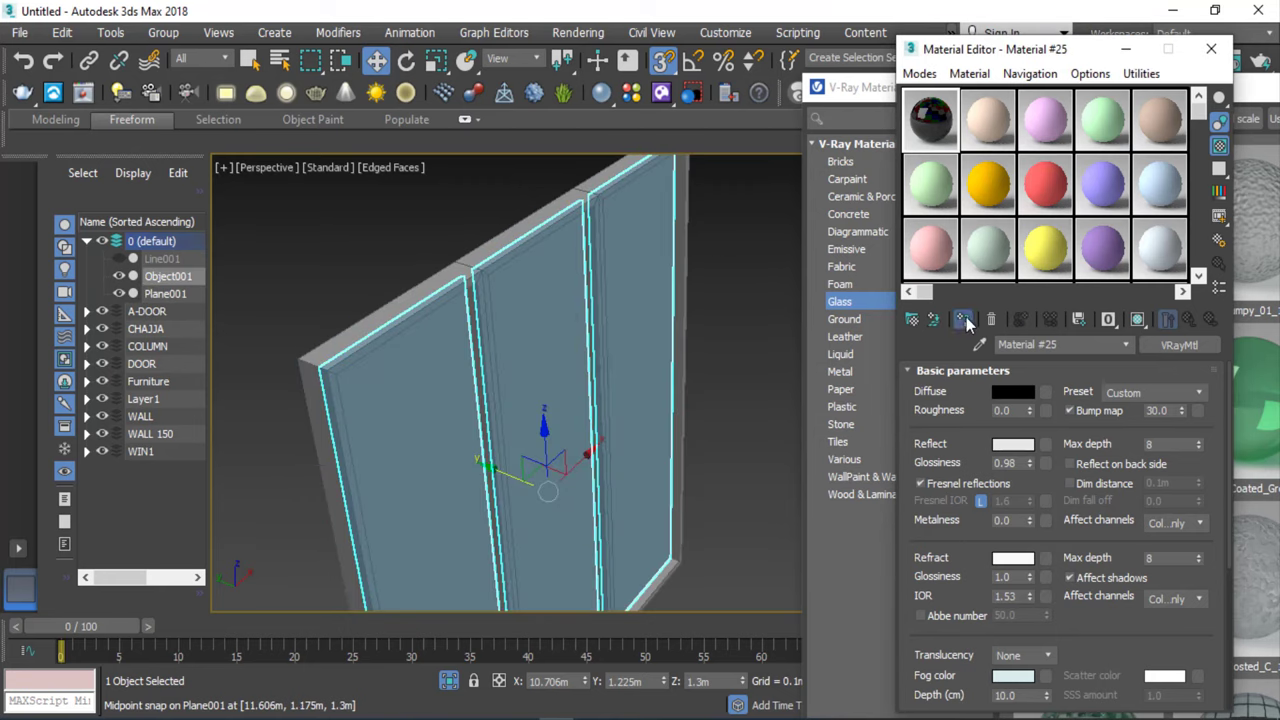
pyautogui.click(995, 130)
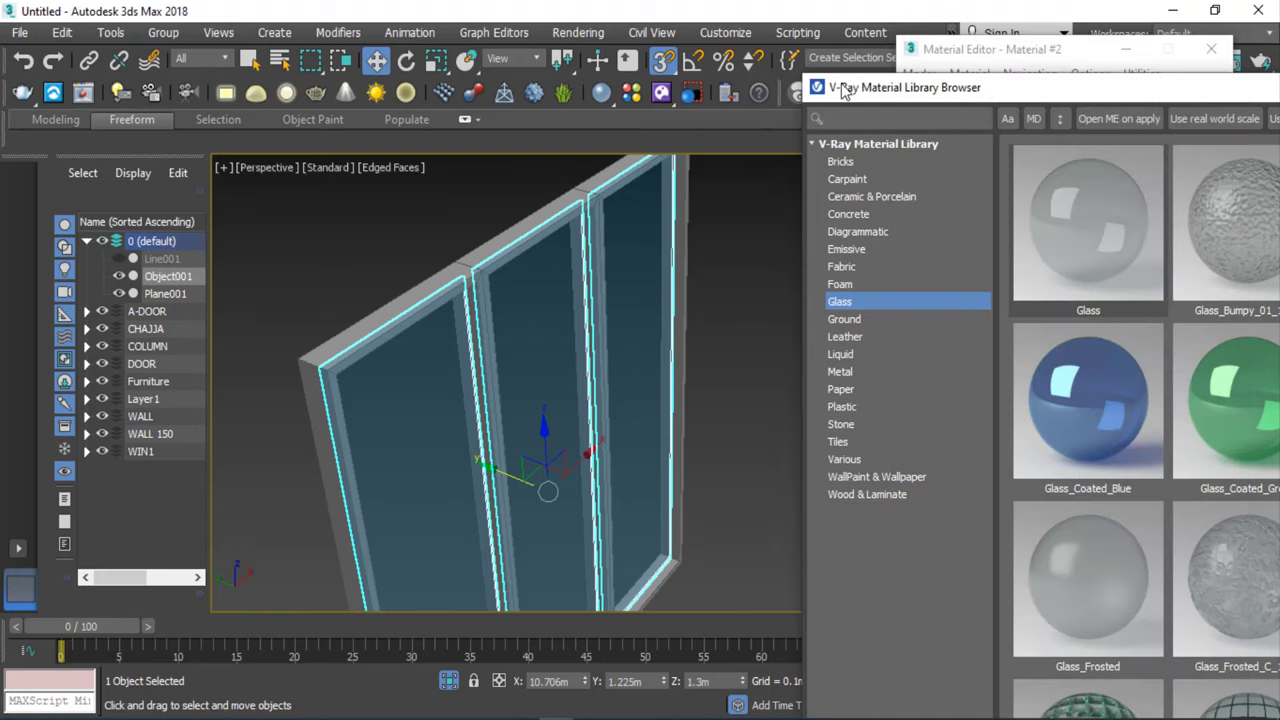
# Browse the V-Ray library's Metal materials to find Aluminum_Anodized_DarkGray.
pyautogui.moveTo(847, 87); pyautogui.dragTo(327, 25)
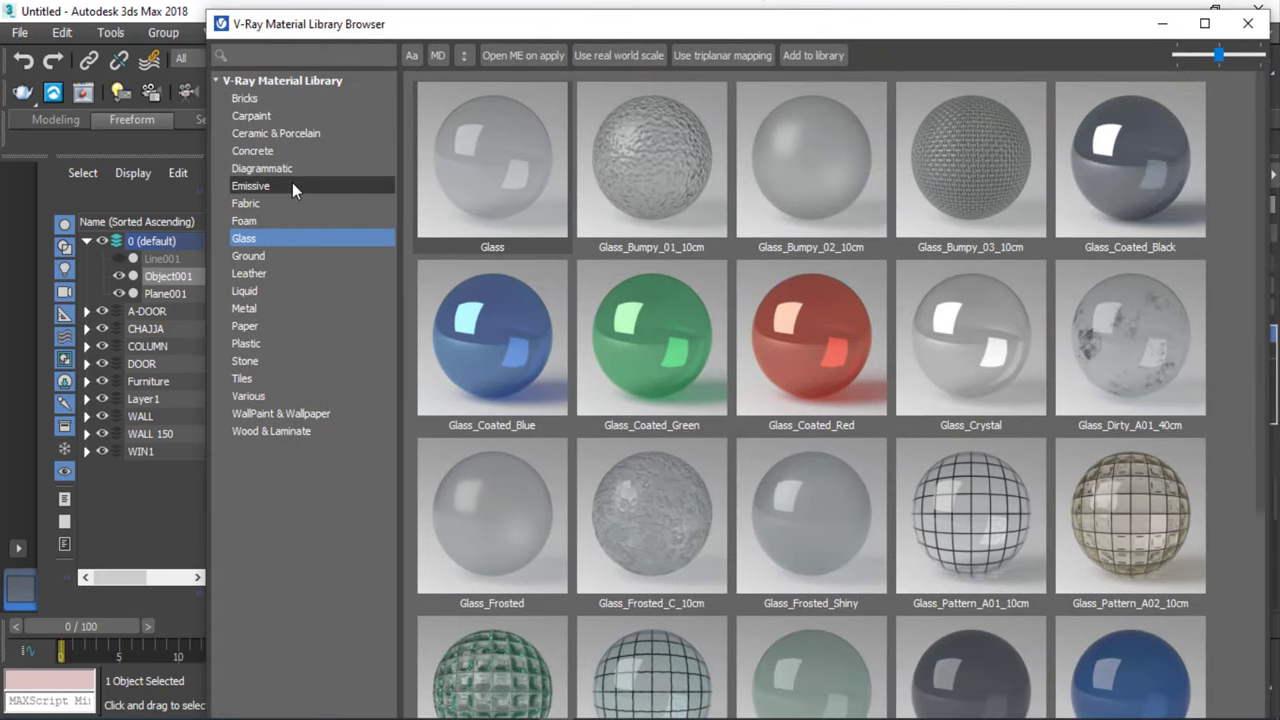
pyautogui.click(272, 308)
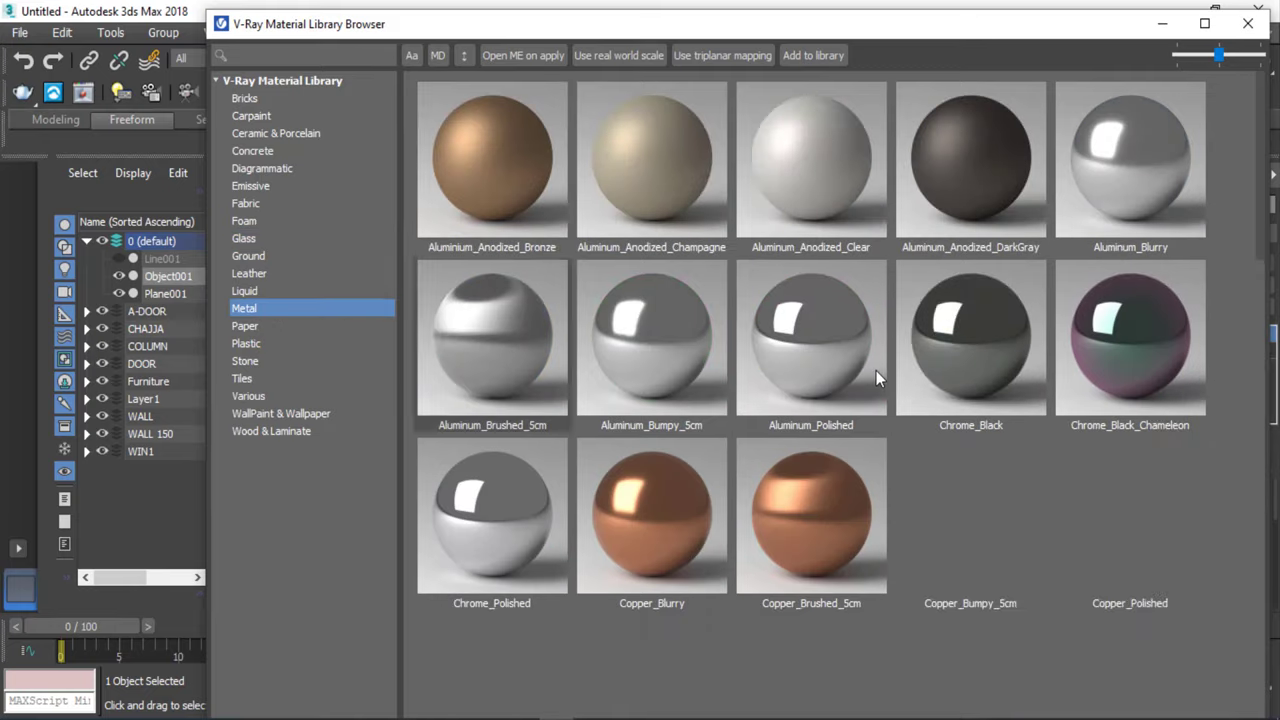
pyautogui.scroll(-10, 1188, 332)
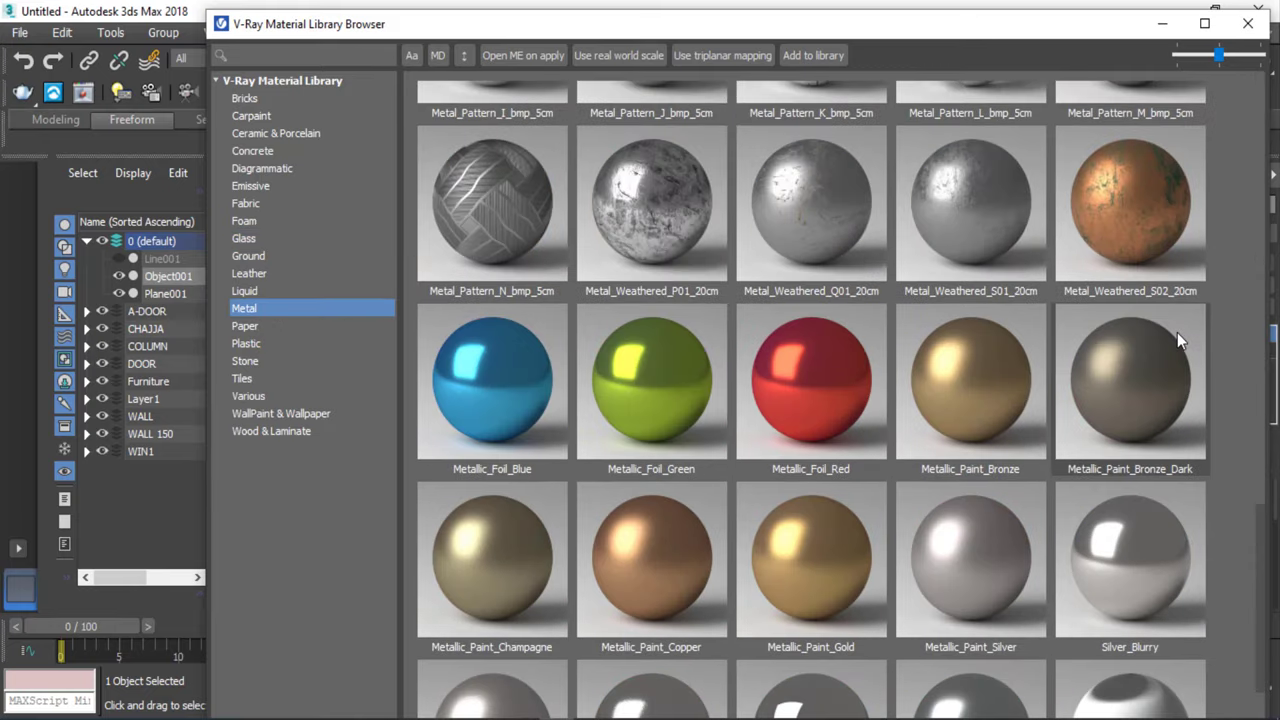
pyautogui.scroll(-3, 1177, 332)
pyautogui.scroll(15, 1189, 334)
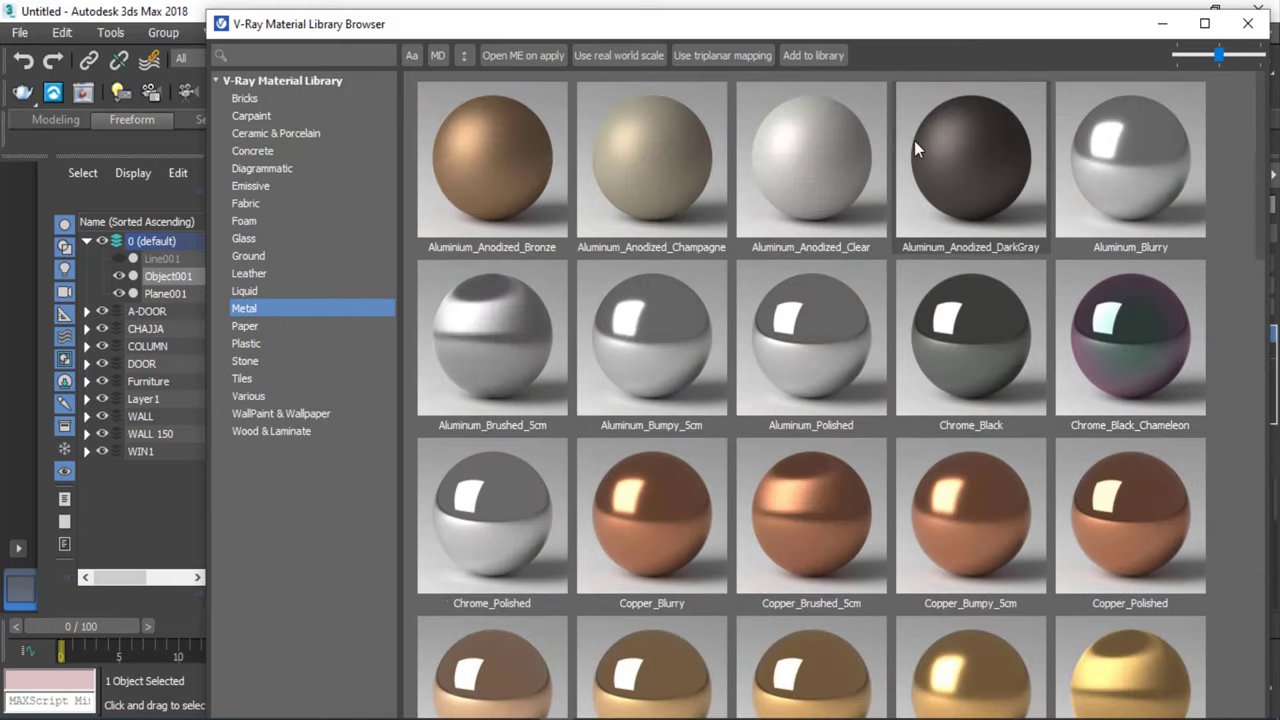
pyautogui.rightClick(952, 138)
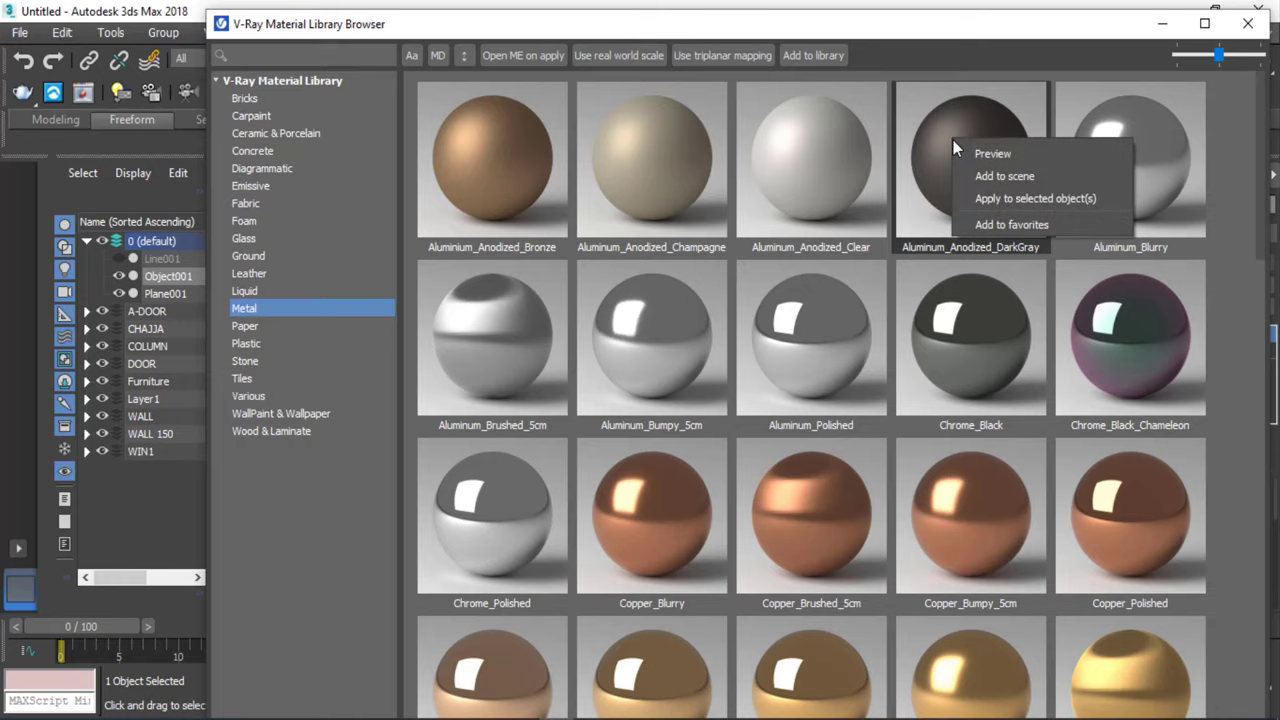
pyautogui.click(1039, 203)
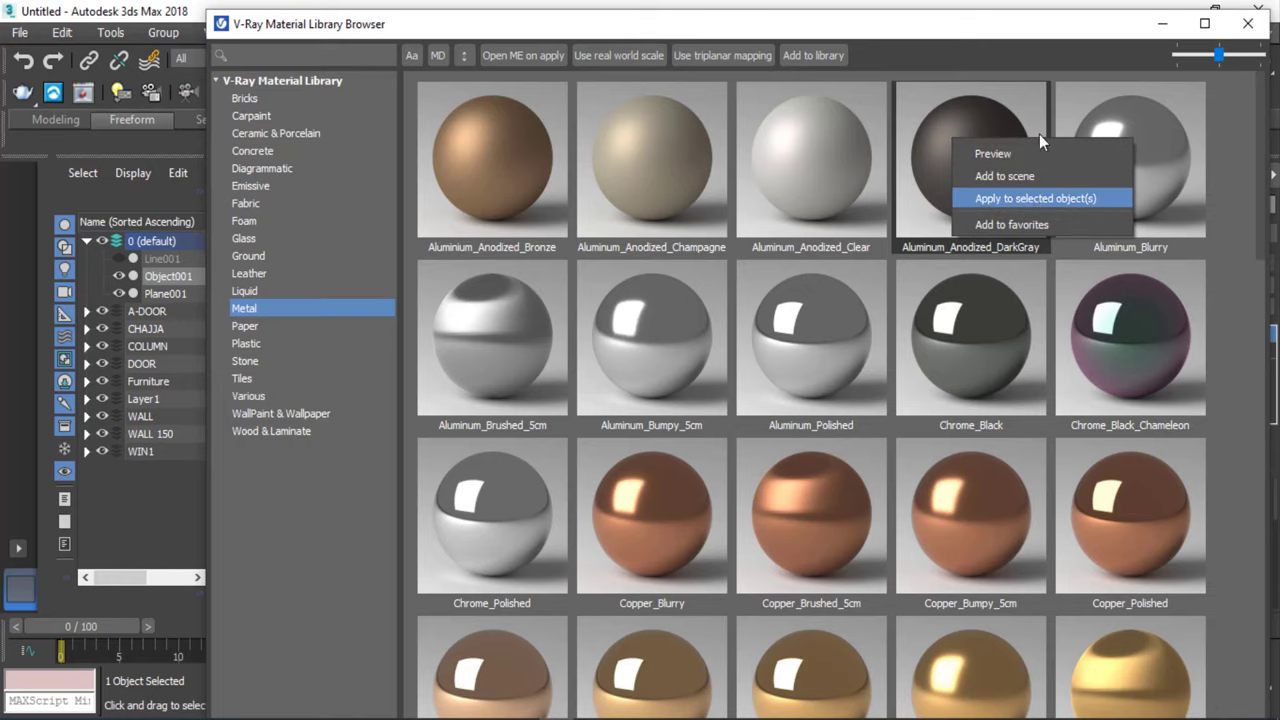
# Apply Aluminum_Anodized_DarkGray to the selected window frame Plane001.
pyautogui.moveTo(893, 32); pyautogui.dragTo(1278, 112)
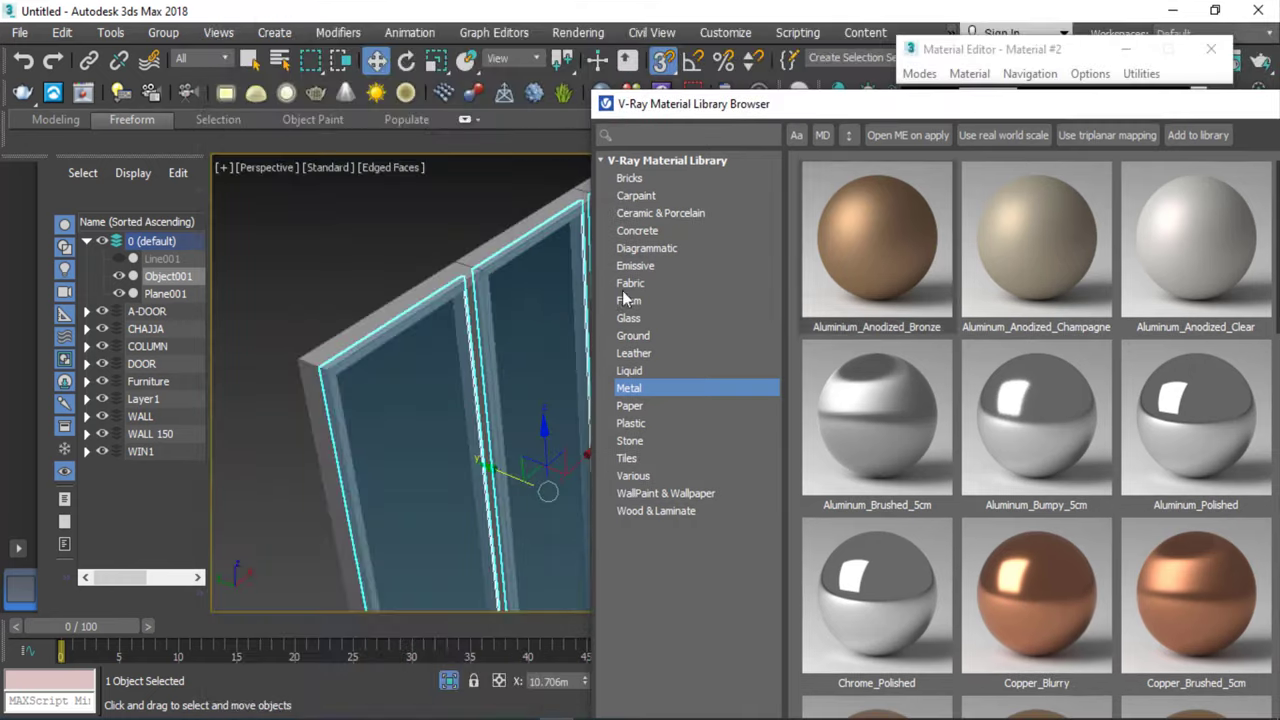
pyautogui.click(411, 301)
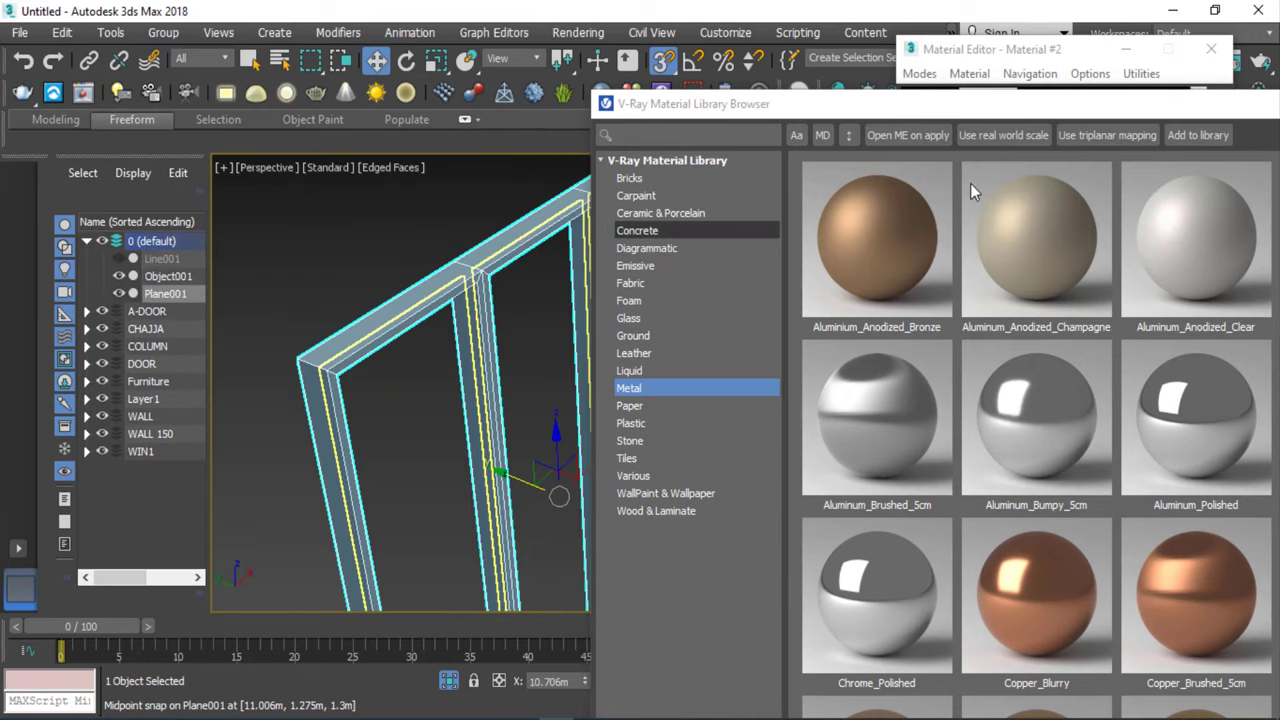
pyautogui.moveTo(1020, 104); pyautogui.dragTo(648, 35)
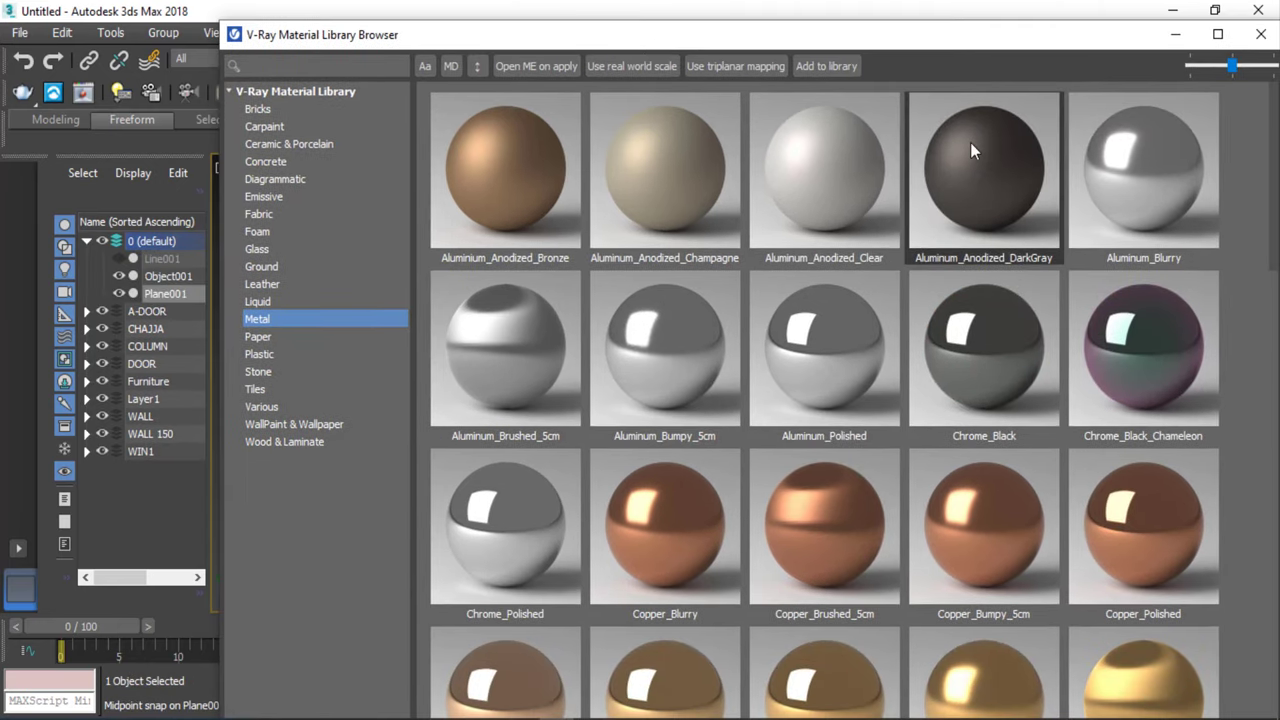
pyautogui.rightClick(970, 142)
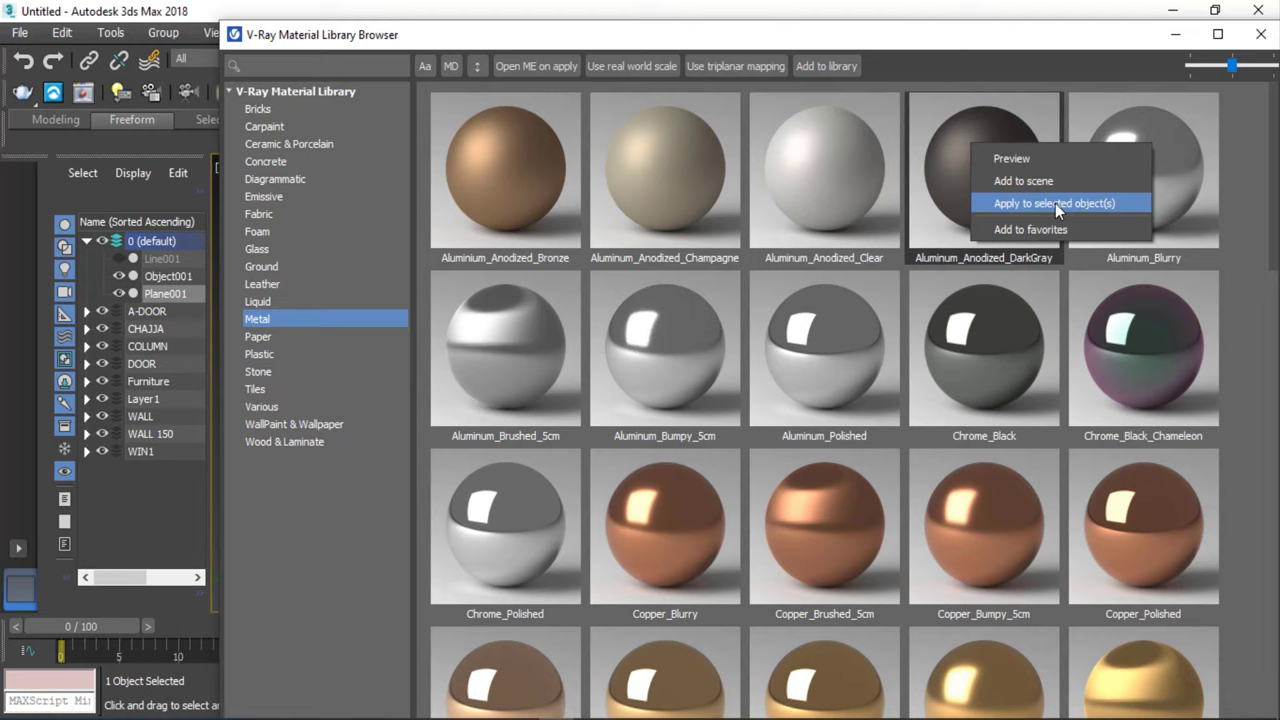
pyautogui.click(1054, 203)
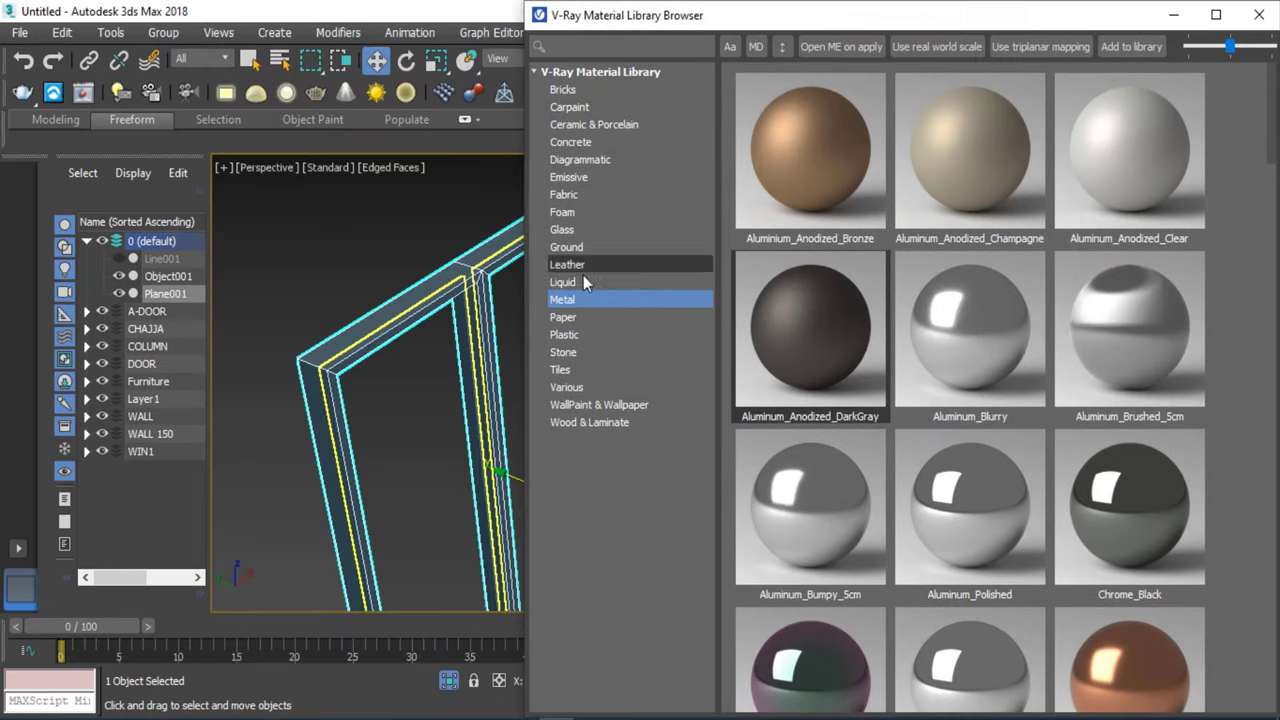
pyautogui.click(354, 236)
# Group the whole window frame and glass panes as Group001, then close the Material Editor.
pyautogui.click(1173, 15)
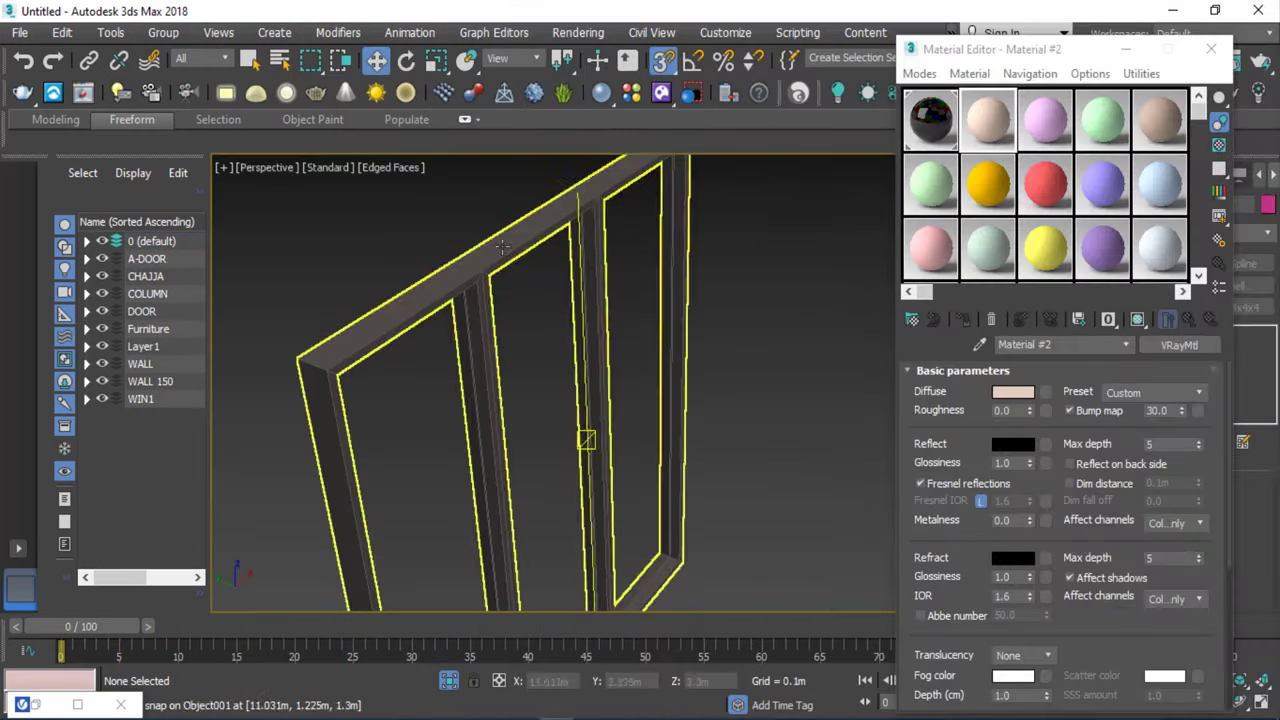
pyautogui.scroll(-5, 782, 291)
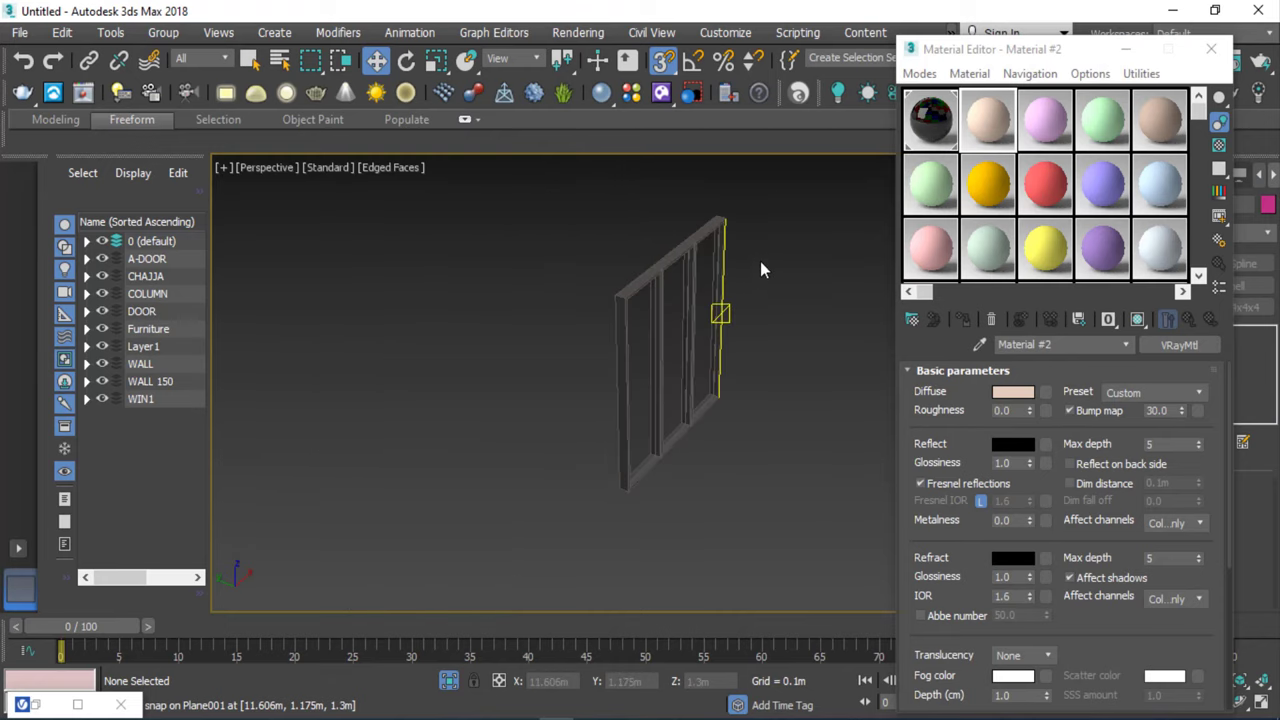
pyautogui.moveTo(829, 194); pyautogui.dragTo(520, 505)
pyautogui.click(163, 32)
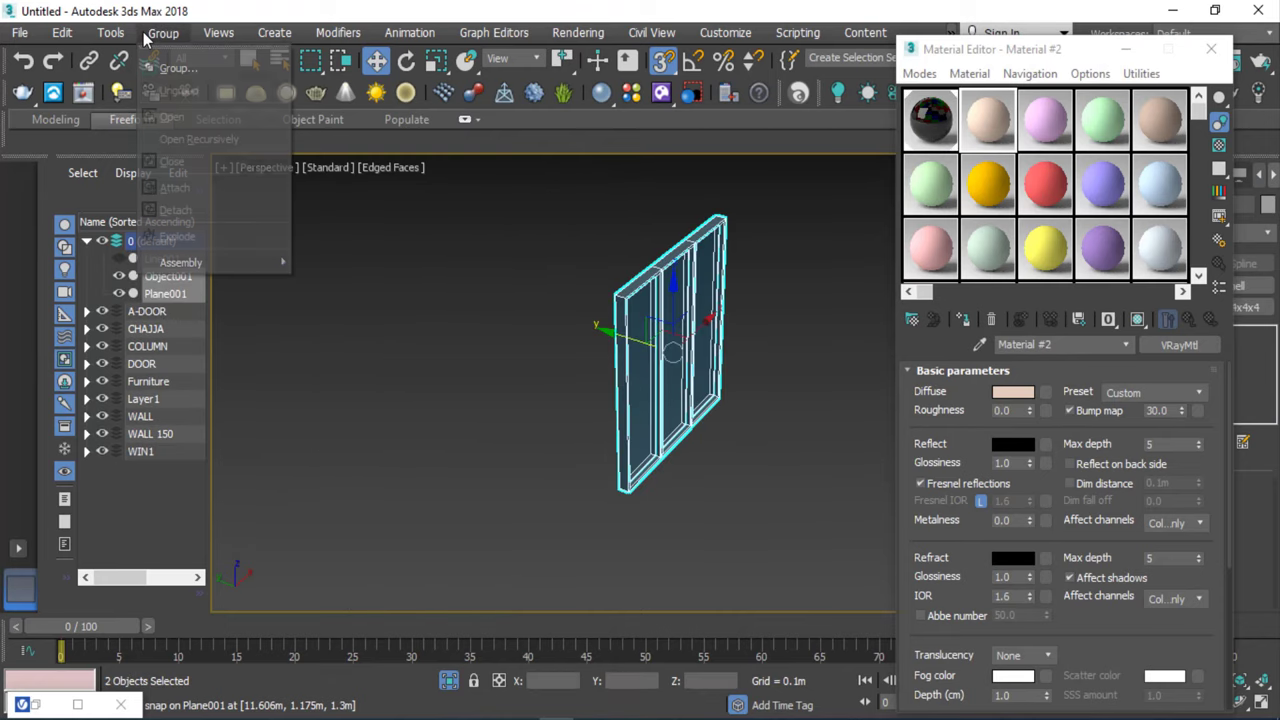
pyautogui.click(258, 118)
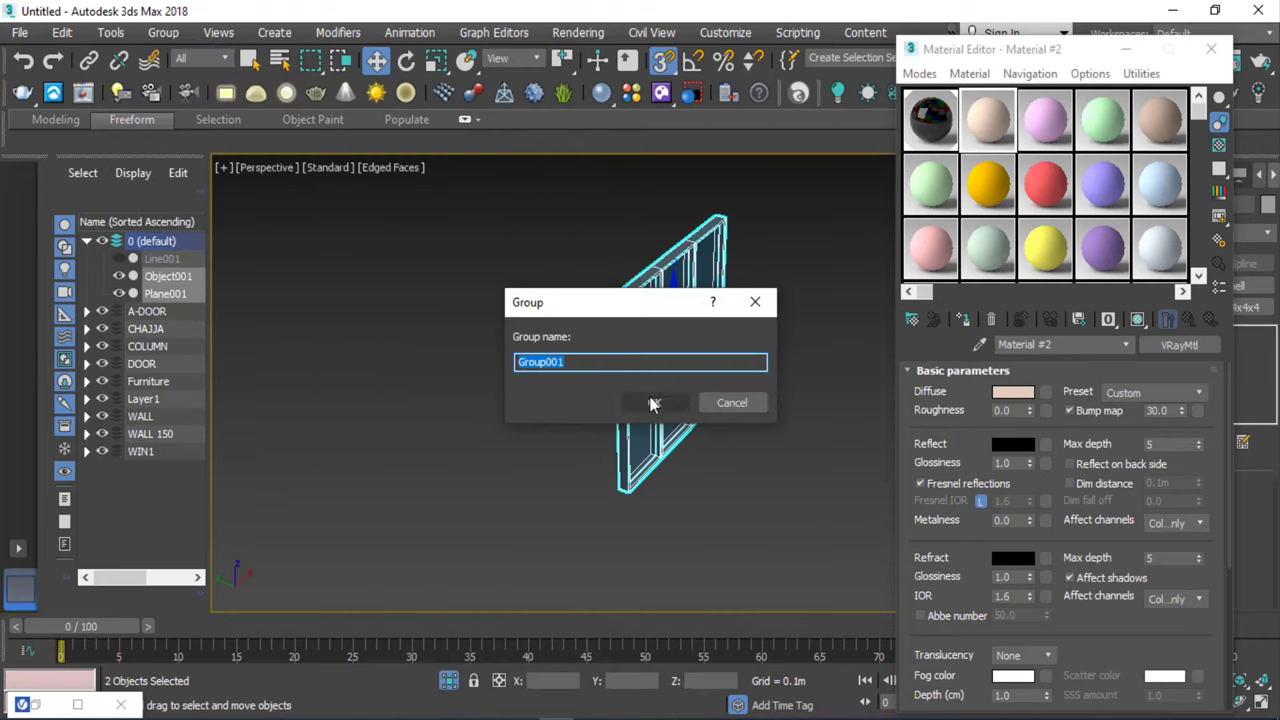
pyautogui.click(651, 401)
pyautogui.click(859, 467)
pyautogui.click(1211, 48)
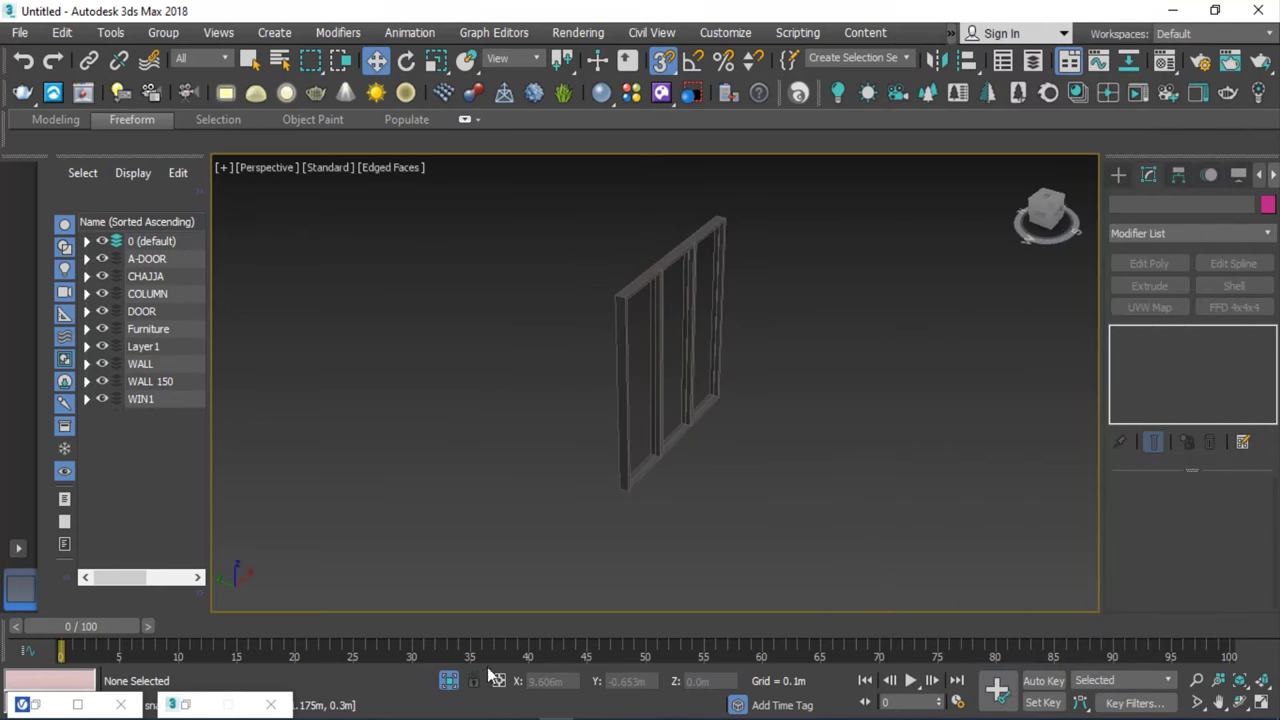
# Exit isolation mode to show the whole room scene again.
pyautogui.click(448, 681)
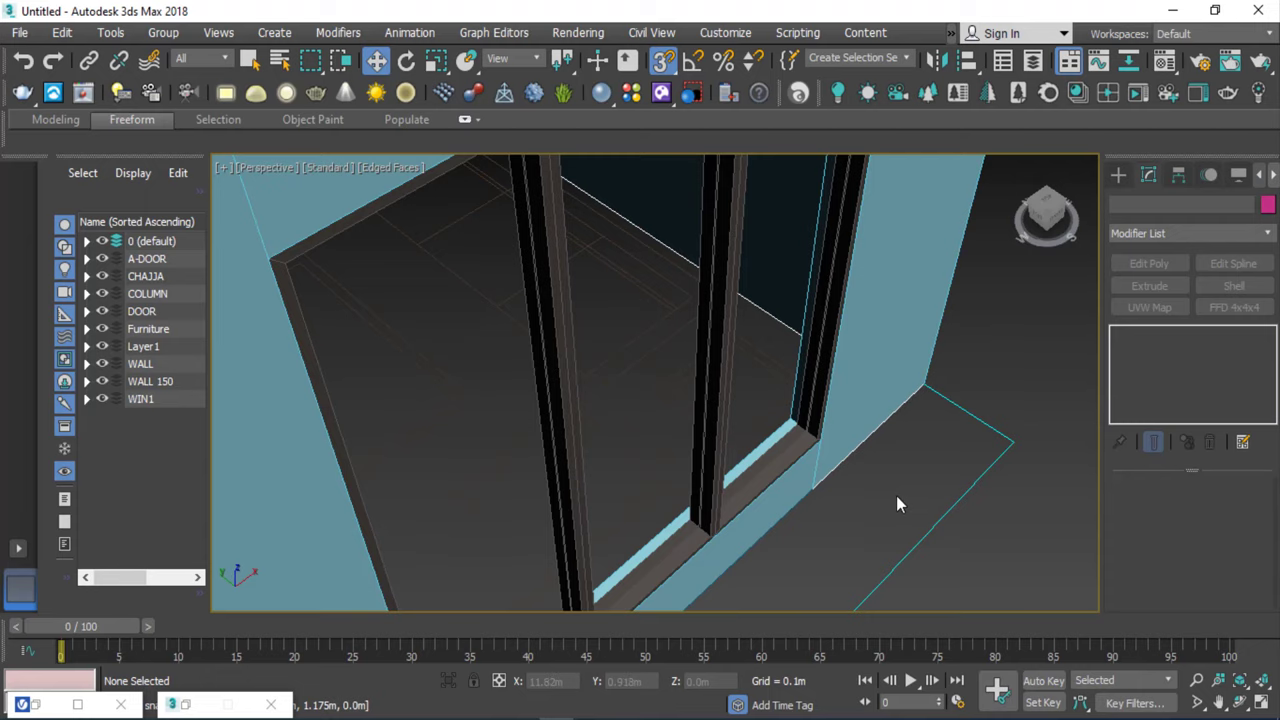
pyautogui.scroll(-3, 896, 505)
pyautogui.scroll(-2, 896, 497)
pyautogui.scroll(-4, 896, 497)
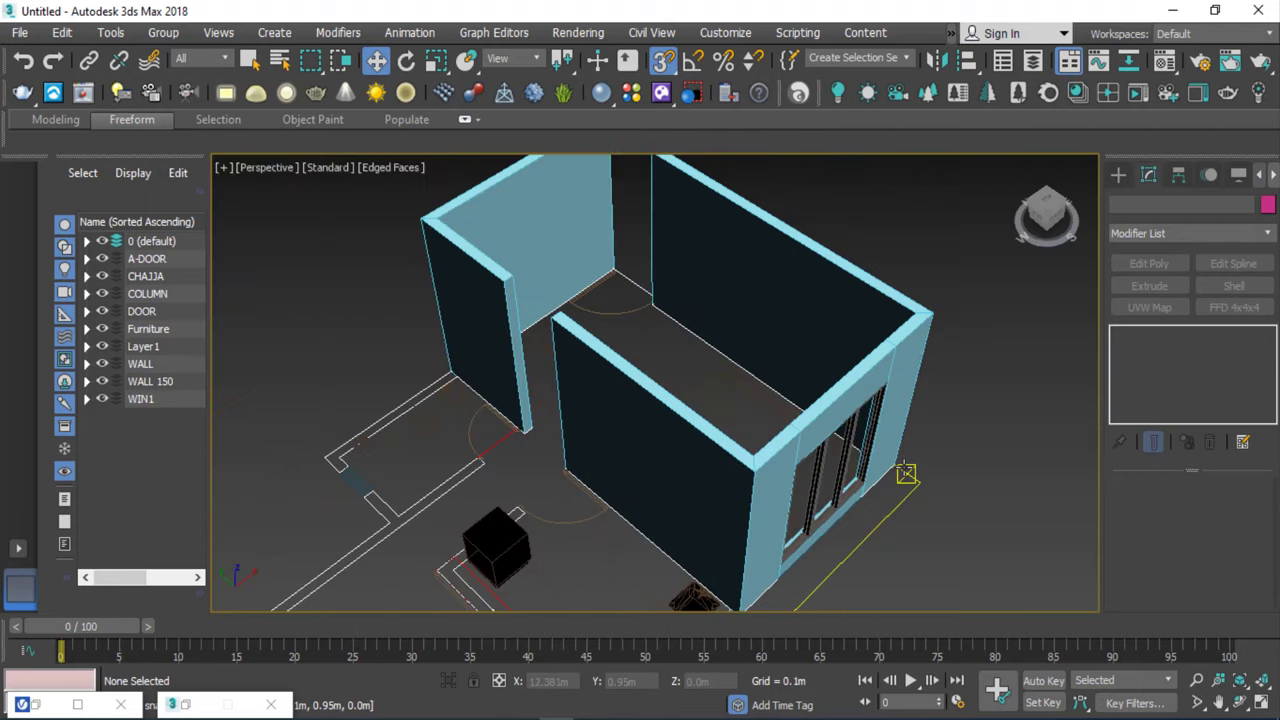
pyautogui.scroll(2, 789, 303)
pyautogui.scroll(-2, 706, 286)
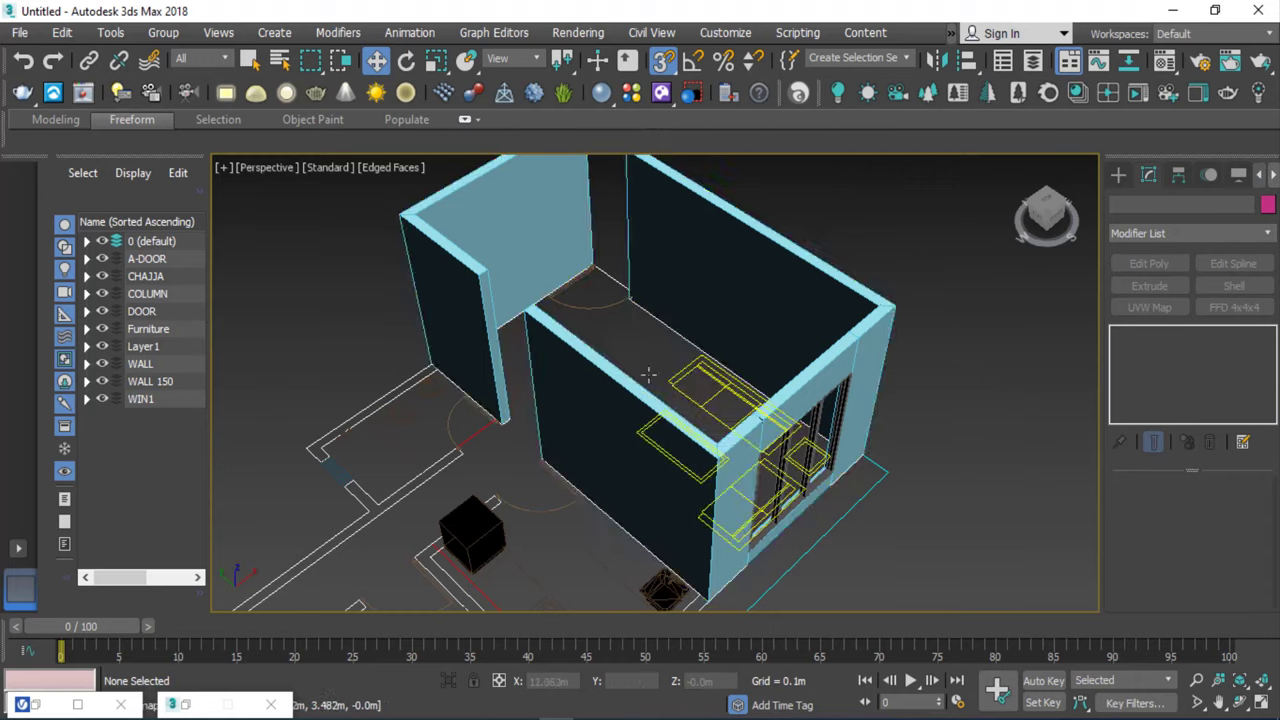
pyautogui.scroll(4, 589, 246)
pyautogui.scroll(-4, 589, 246)
pyautogui.scroll(4, 543, 303)
pyautogui.scroll(-3, 543, 305)
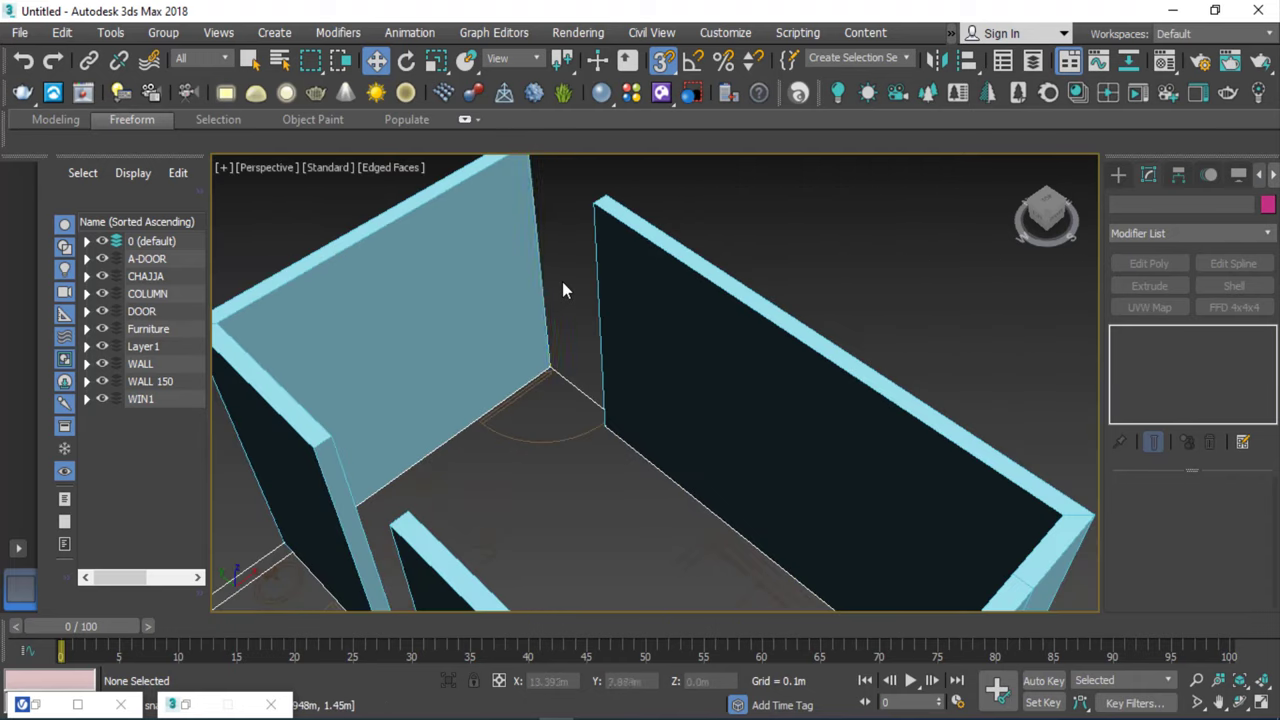
pyautogui.scroll(-2, 586, 200)
pyautogui.scroll(4, 640, 214)
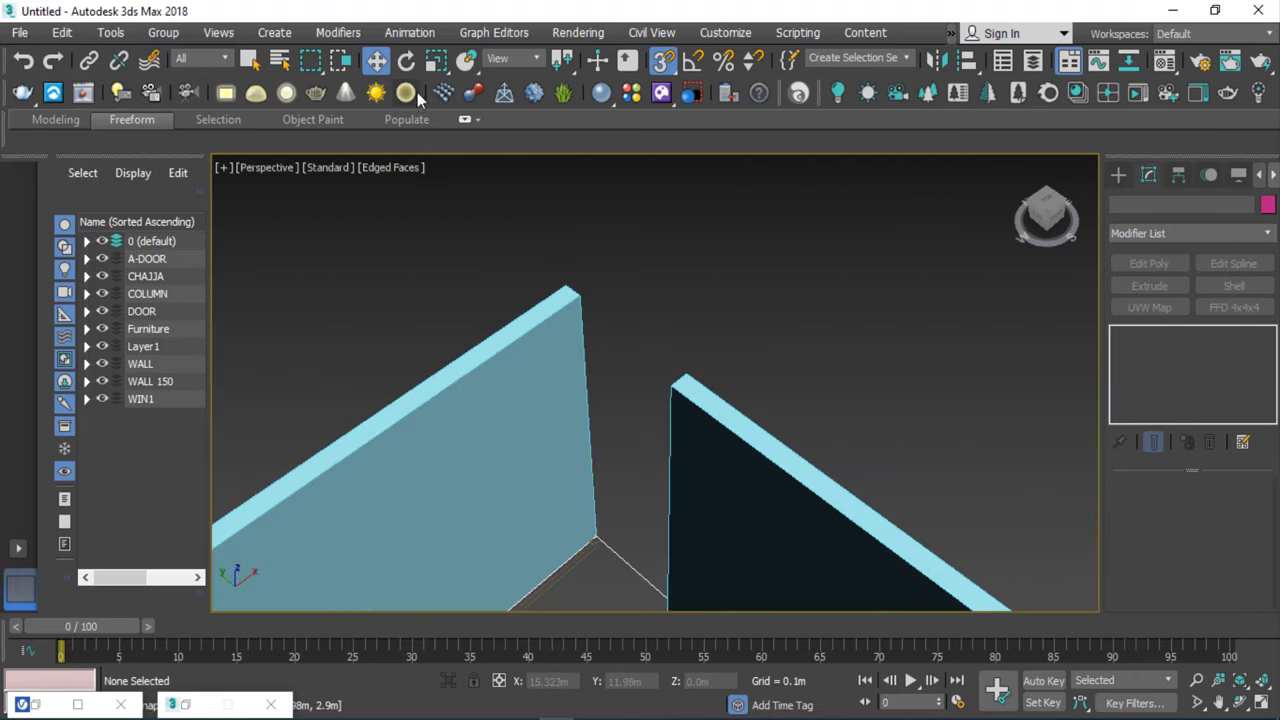
# Snap-draw lintel box Box001 over the wall opening: 1.05m long, 0.15m wide, -0.6m high.
pyautogui.click(1119, 180)
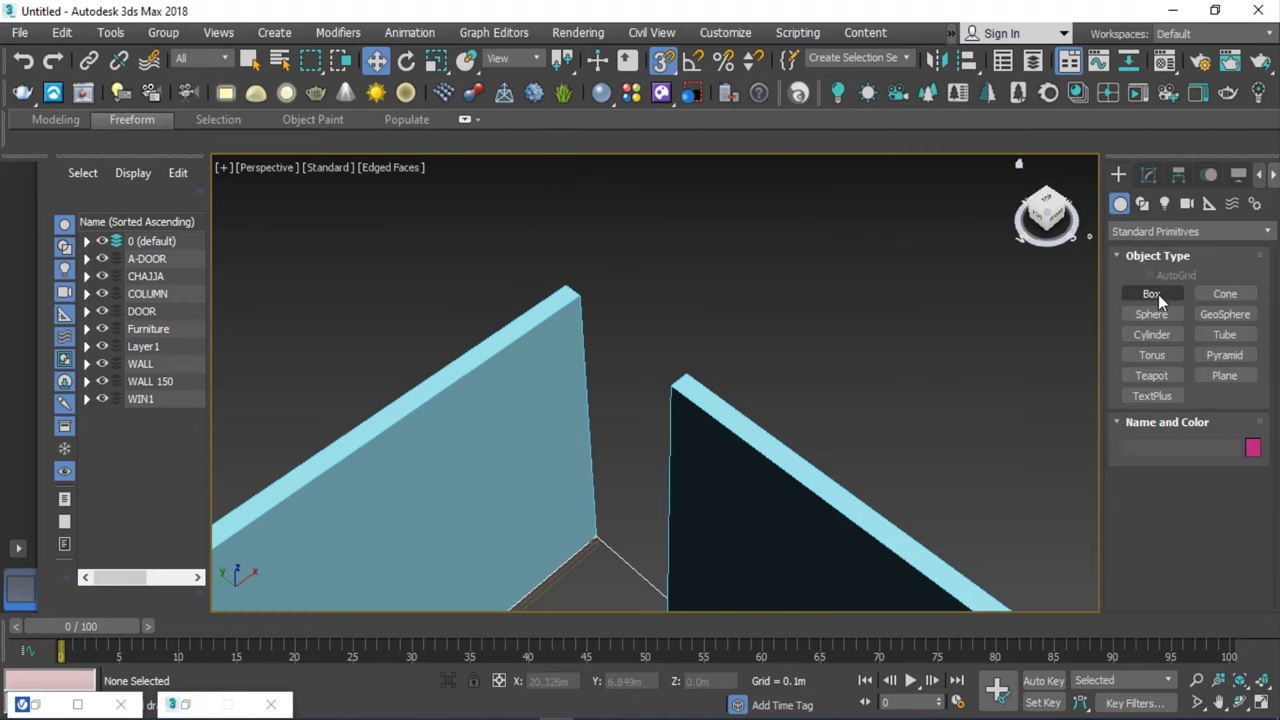
pyautogui.click(1151, 294)
pyautogui.moveTo(566, 292); pyautogui.dragTo(667, 386)
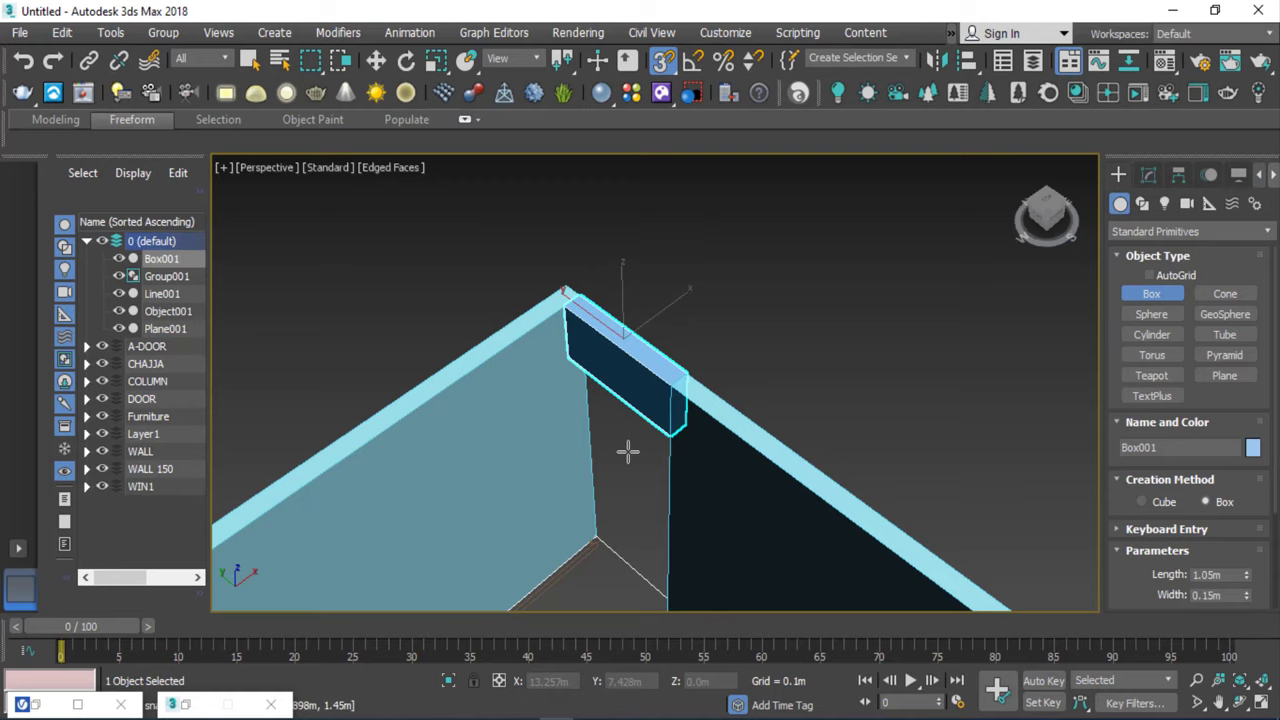
pyautogui.click(625, 472)
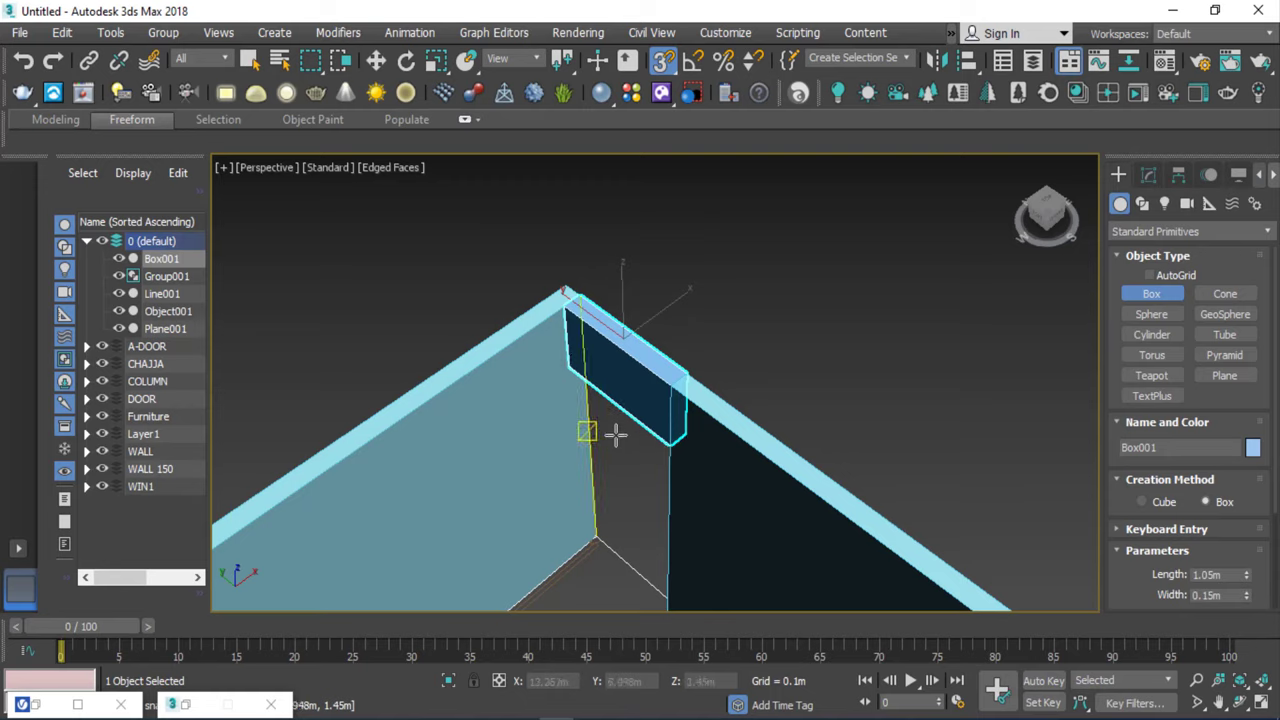
pyautogui.click(668, 66)
pyautogui.scroll(-2, 1140, 545)
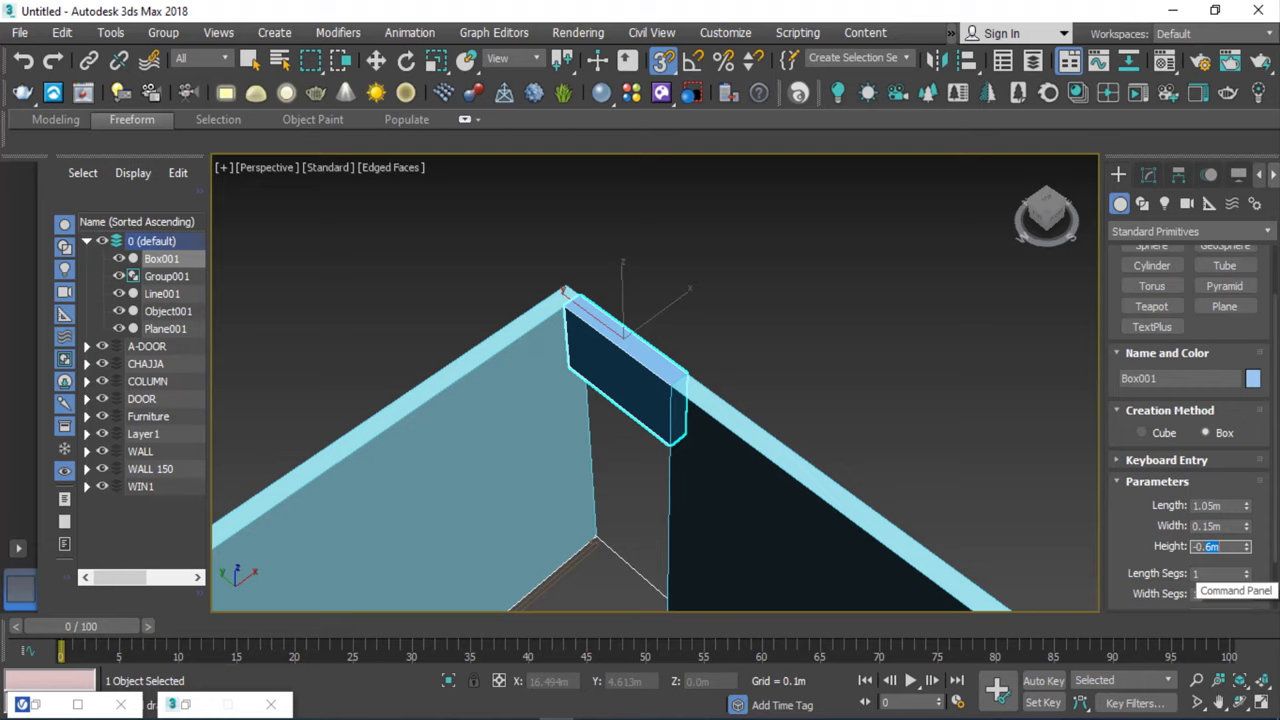
pyautogui.press('w')
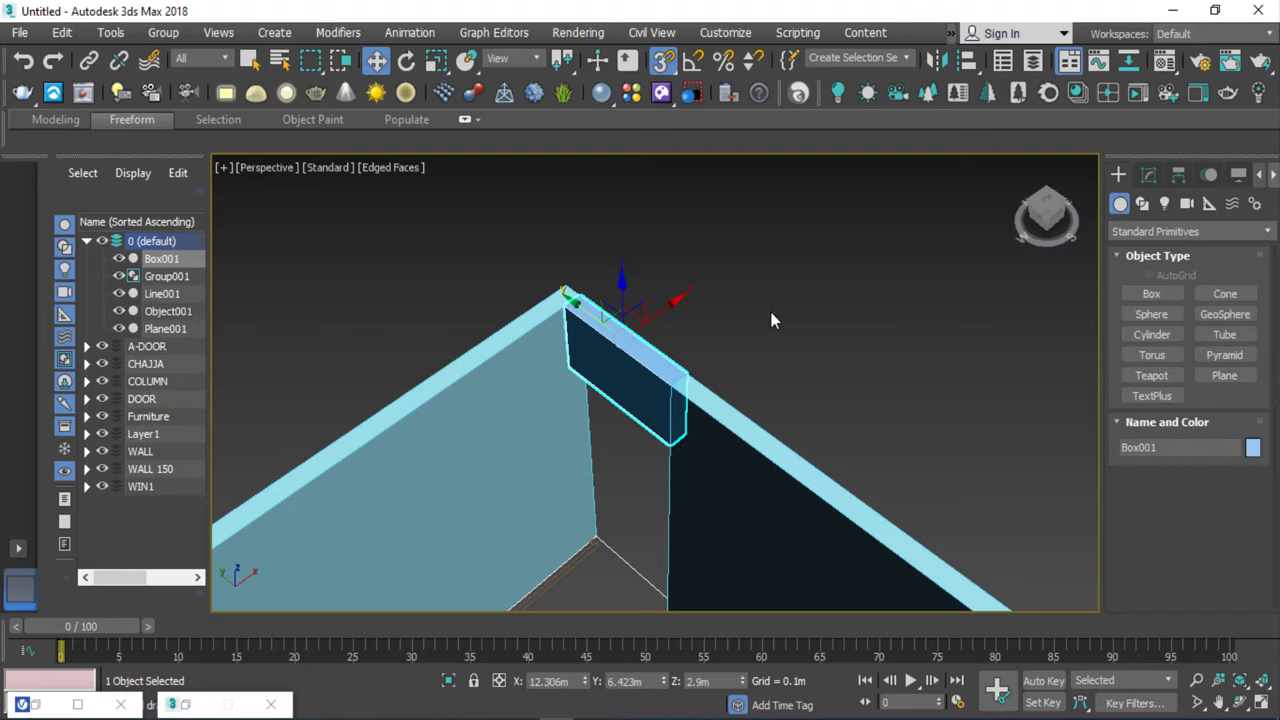
pyautogui.click(763, 292)
pyautogui.click(772, 462)
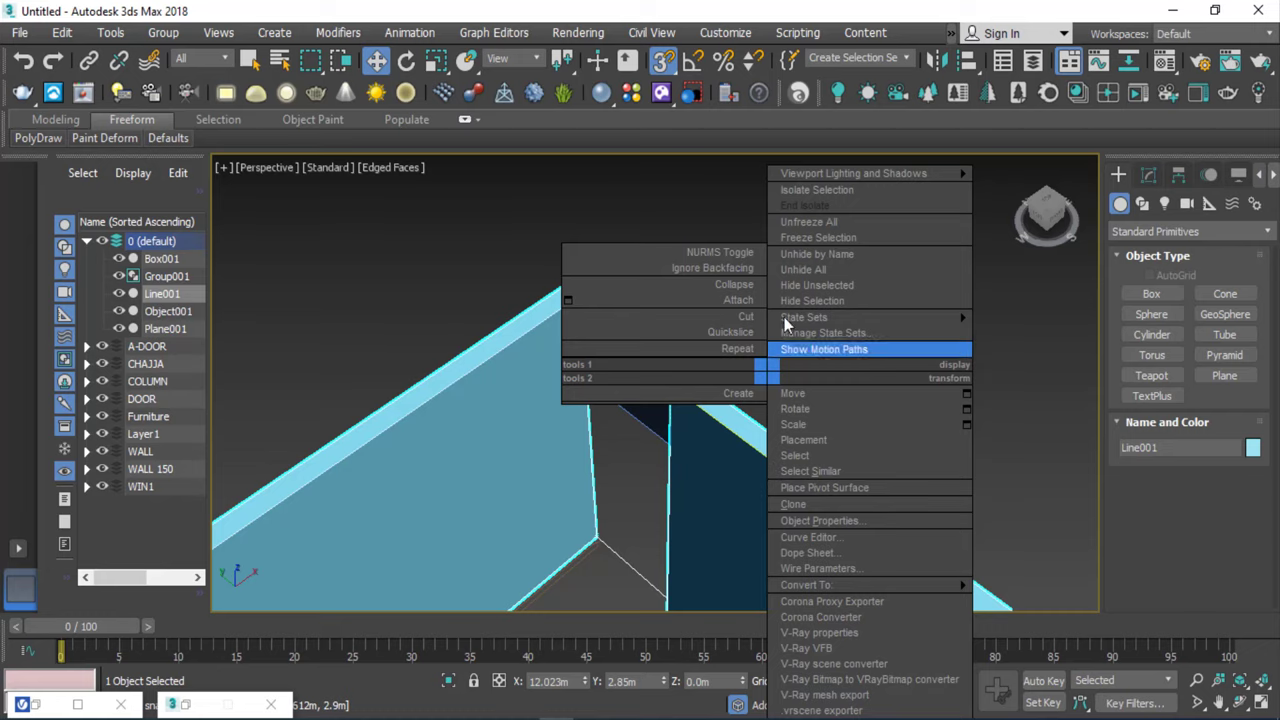
# Attach the lintel box Box001 to the Line001 walls.
pyautogui.click(744, 300)
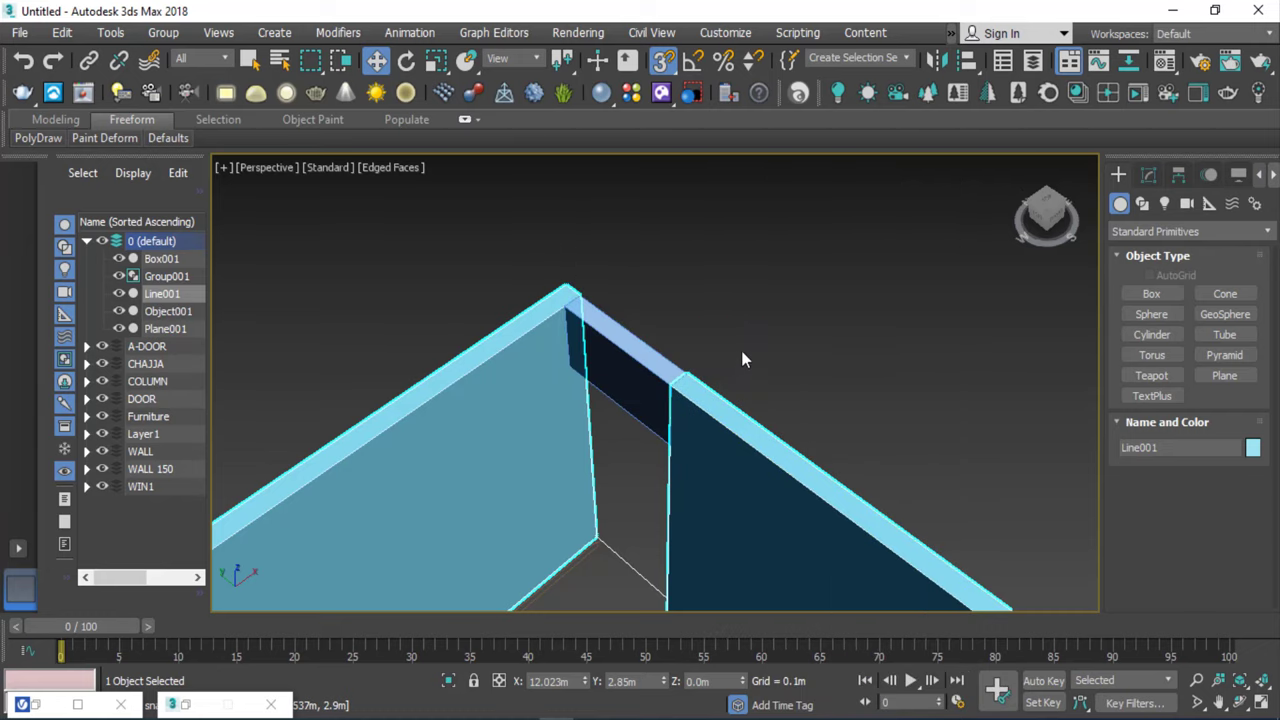
pyautogui.rightClick(738, 345)
pyautogui.click(705, 272)
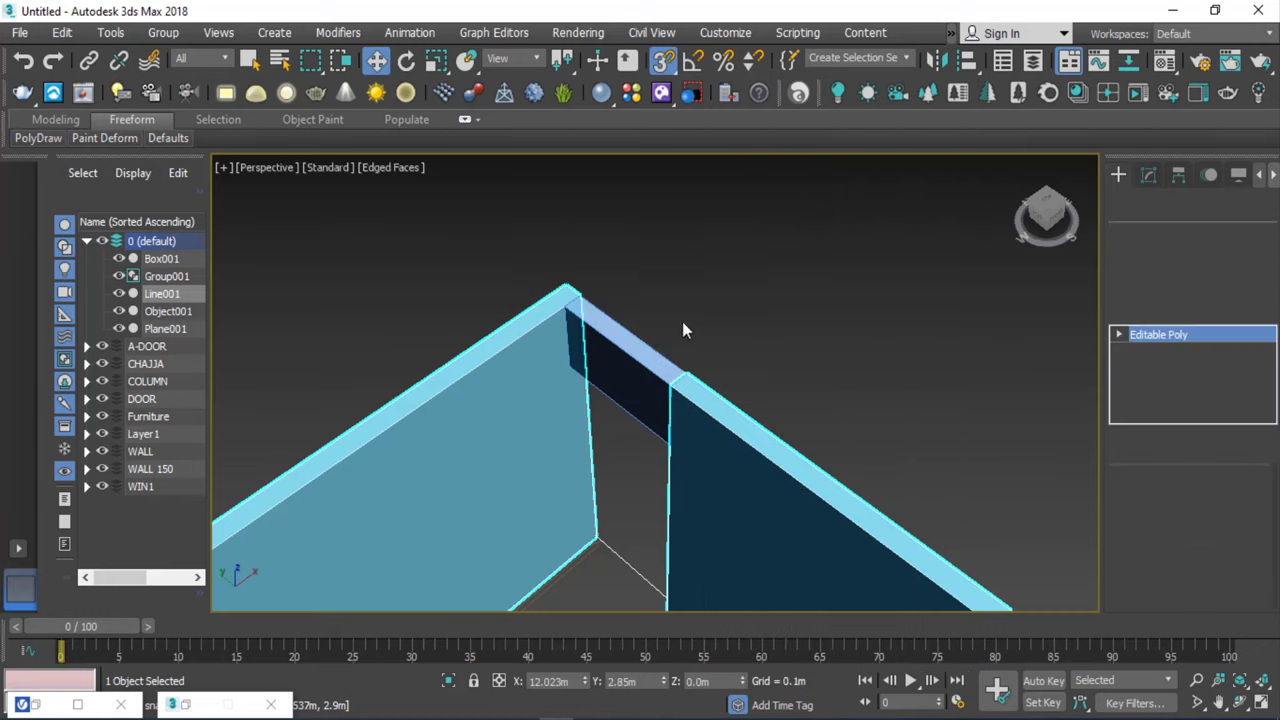
pyautogui.click(685, 320)
pyautogui.scroll(-5, 708, 268)
pyautogui.scroll(-3, 760, 270)
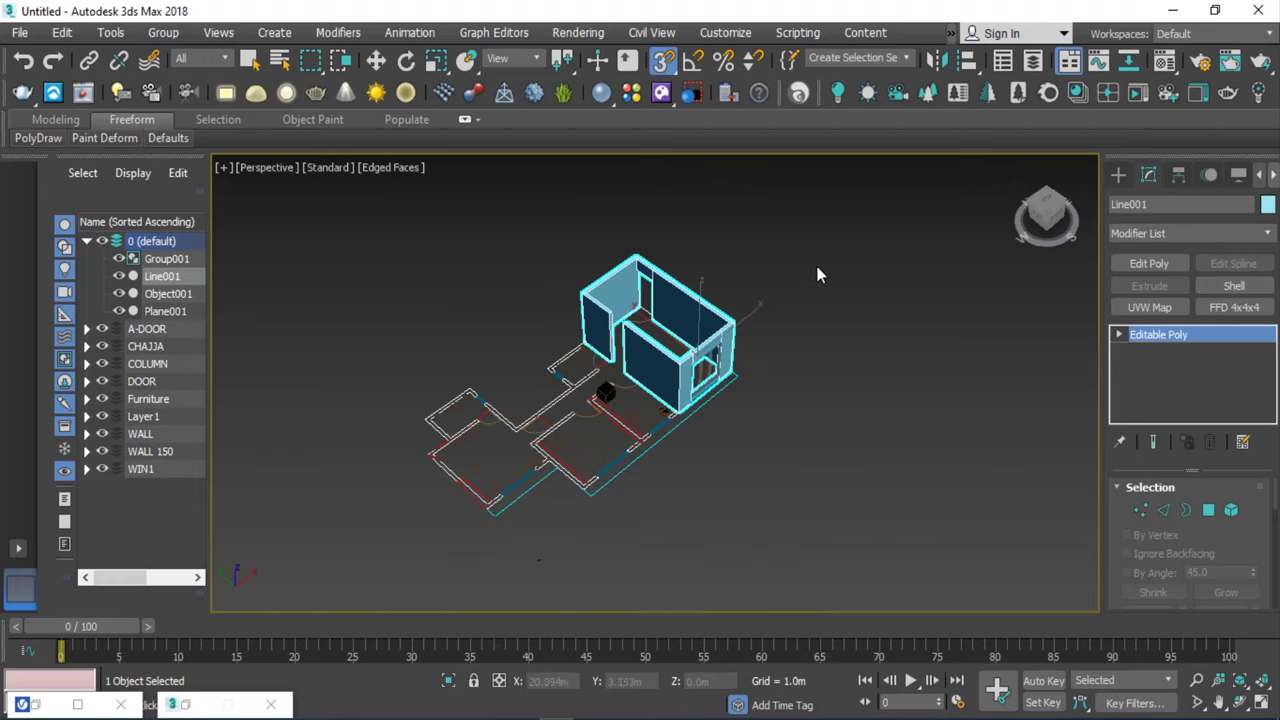
pyautogui.scroll(5, 813, 268)
pyautogui.scroll(-5, 725, 330)
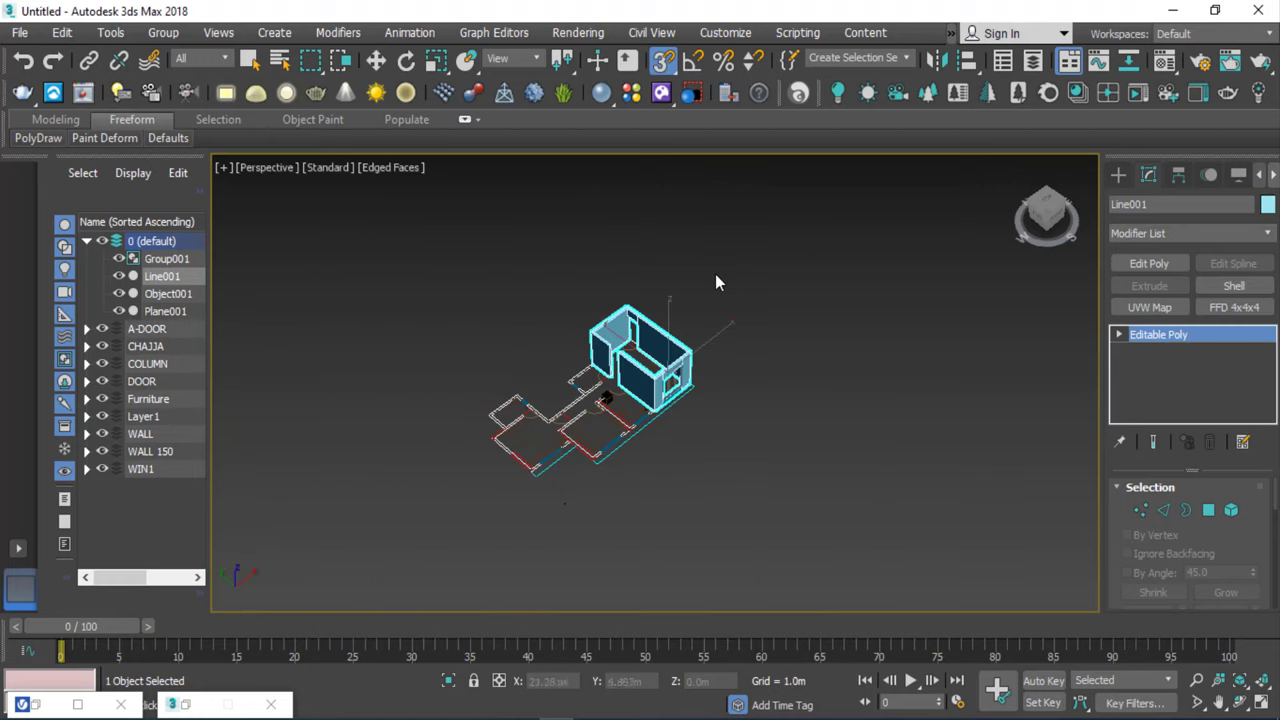
# Reselect the Line001 walls and open the V-Ray Material Library Browser on its metals.
pyautogui.press('w')
pyautogui.rightClick(688, 253)
pyautogui.click(668, 244)
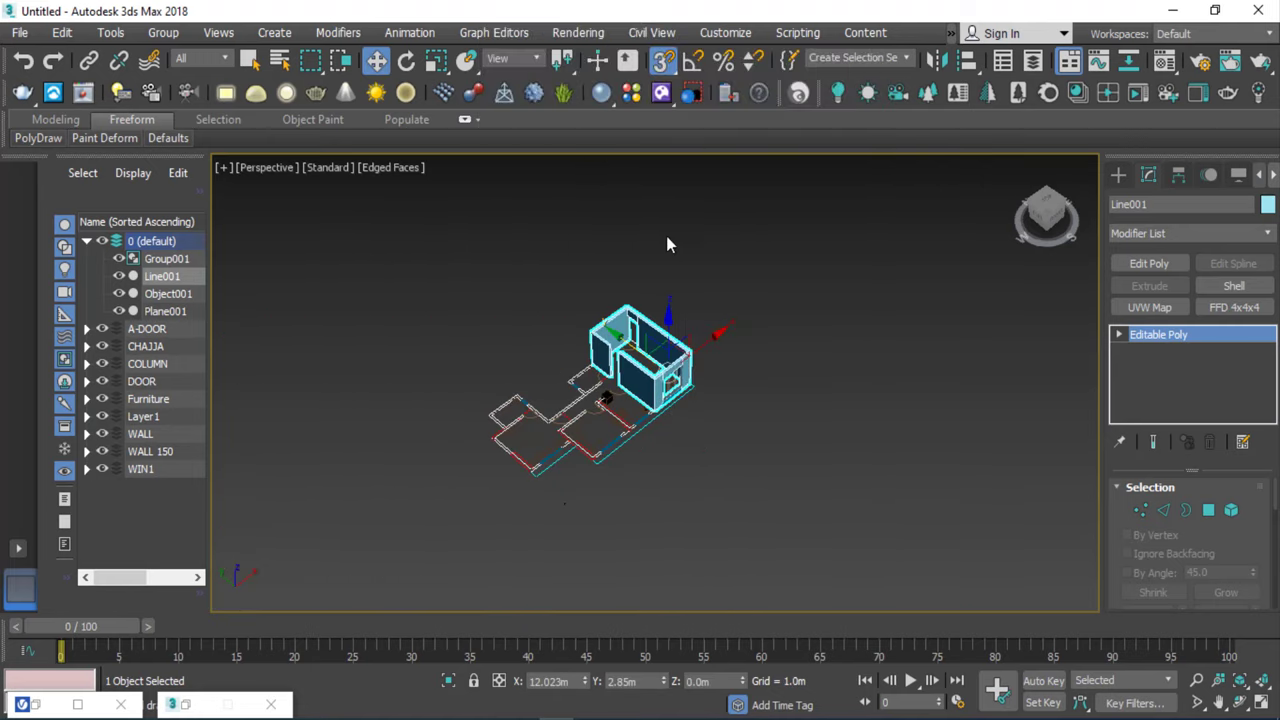
pyautogui.click(688, 307)
pyautogui.scroll(4, 720, 279)
pyautogui.scroll(3, 643, 380)
pyautogui.scroll(2, 645, 385)
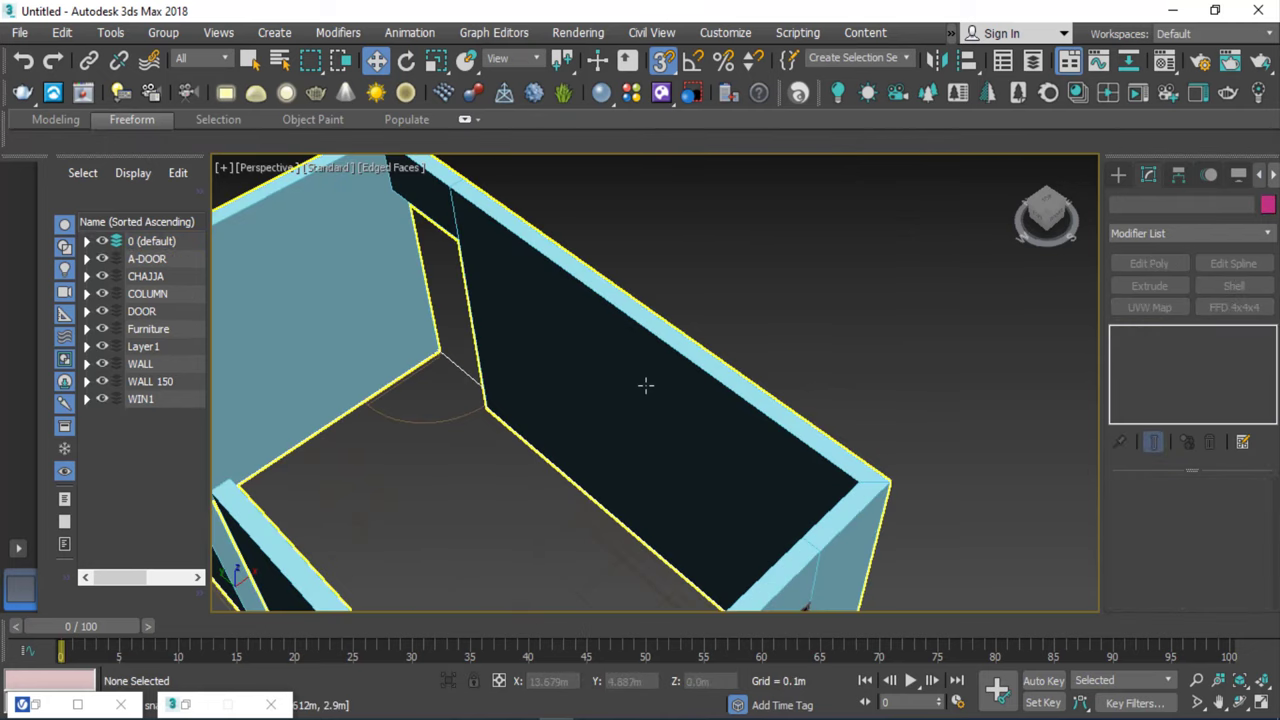
pyautogui.click(646, 385)
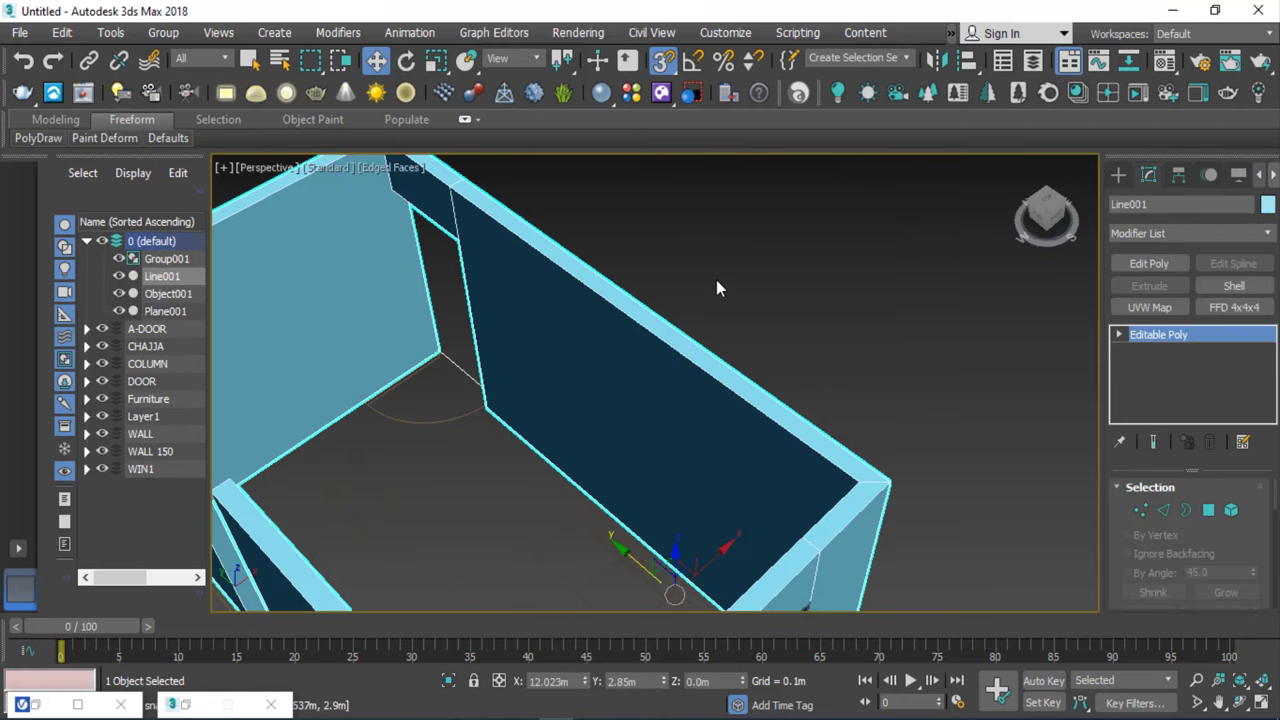
pyautogui.click(661, 93)
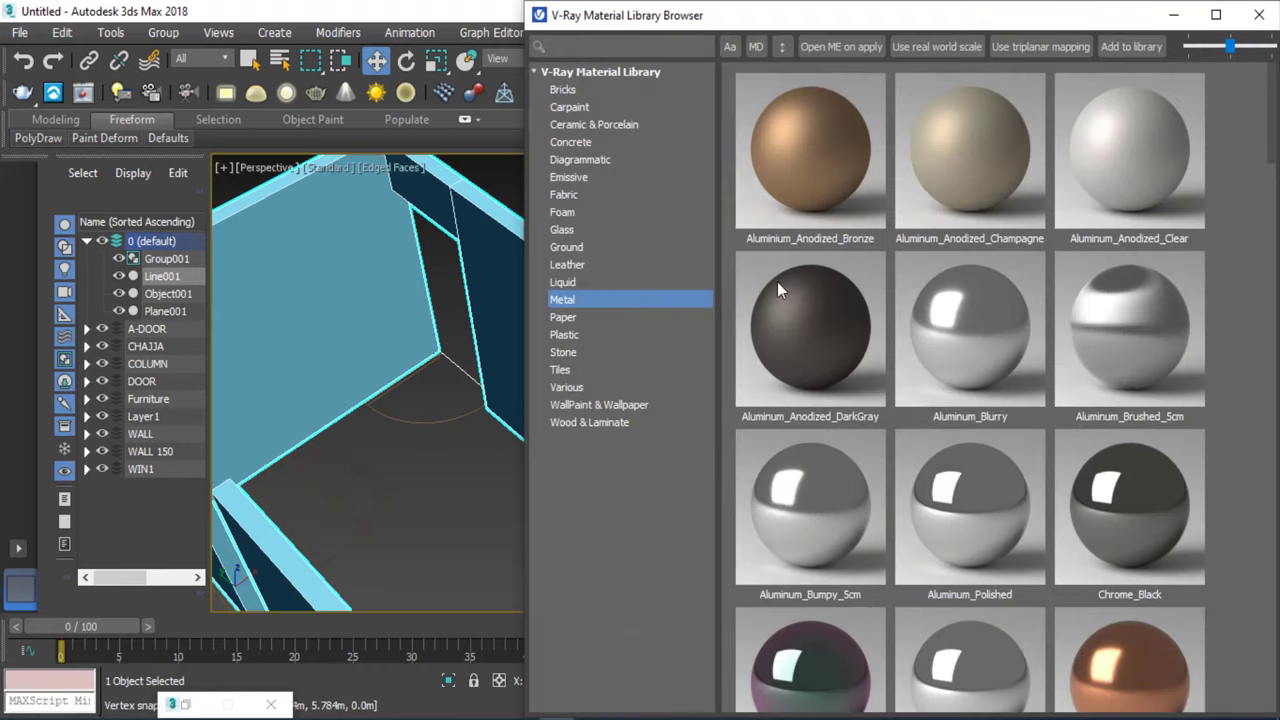
pyautogui.moveTo(844, 15); pyautogui.dragTo(741, 15)
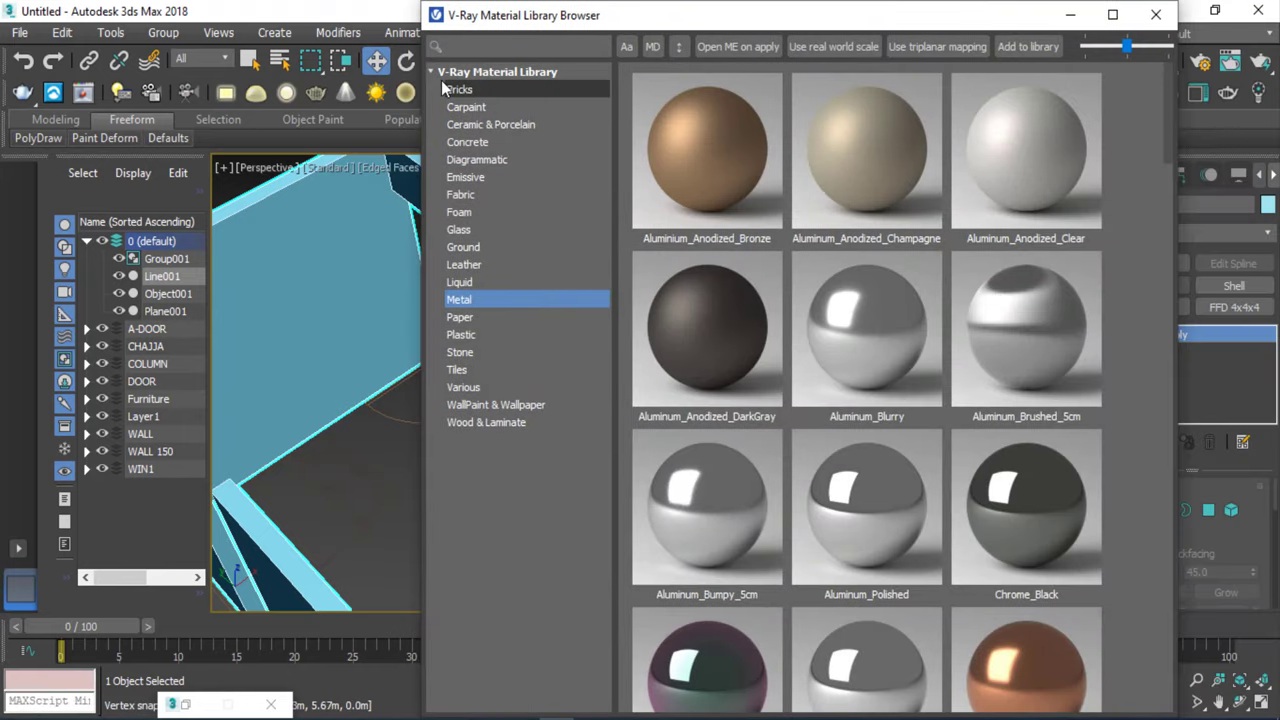
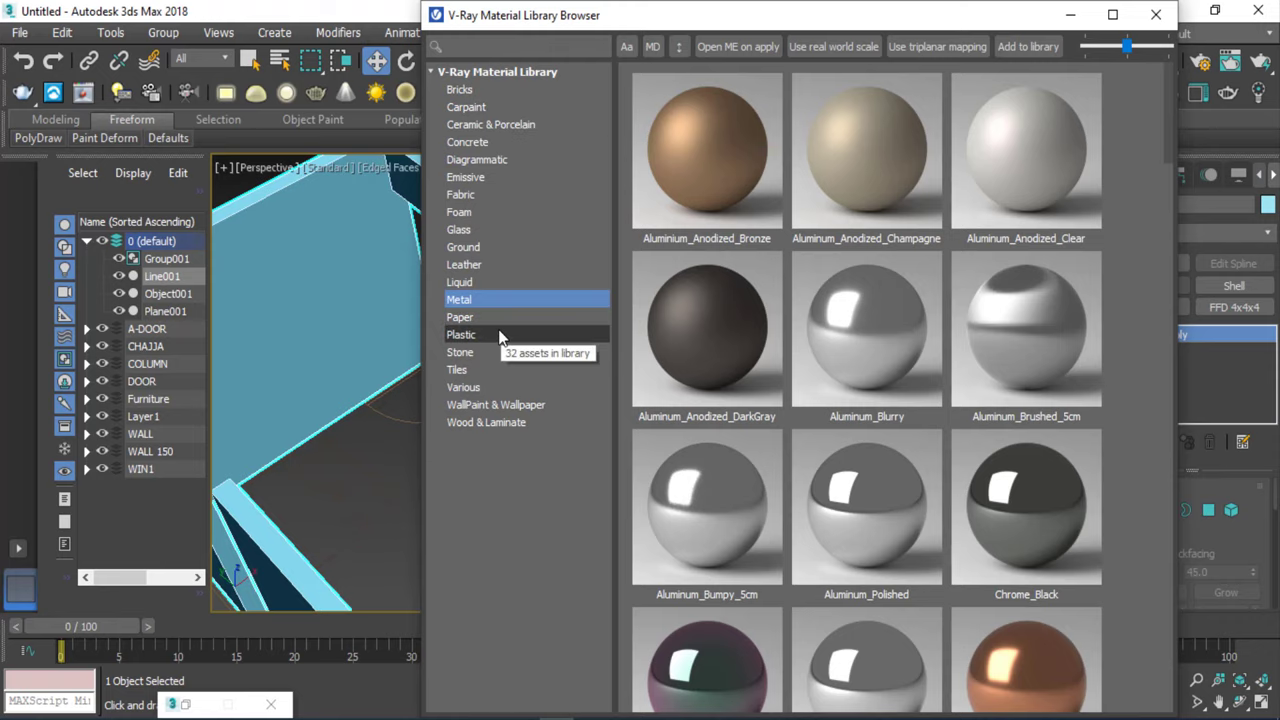
# Browse the WallPaint & Wallpaper library and pick the Stucco_B01 material.
pyautogui.click(499, 424)
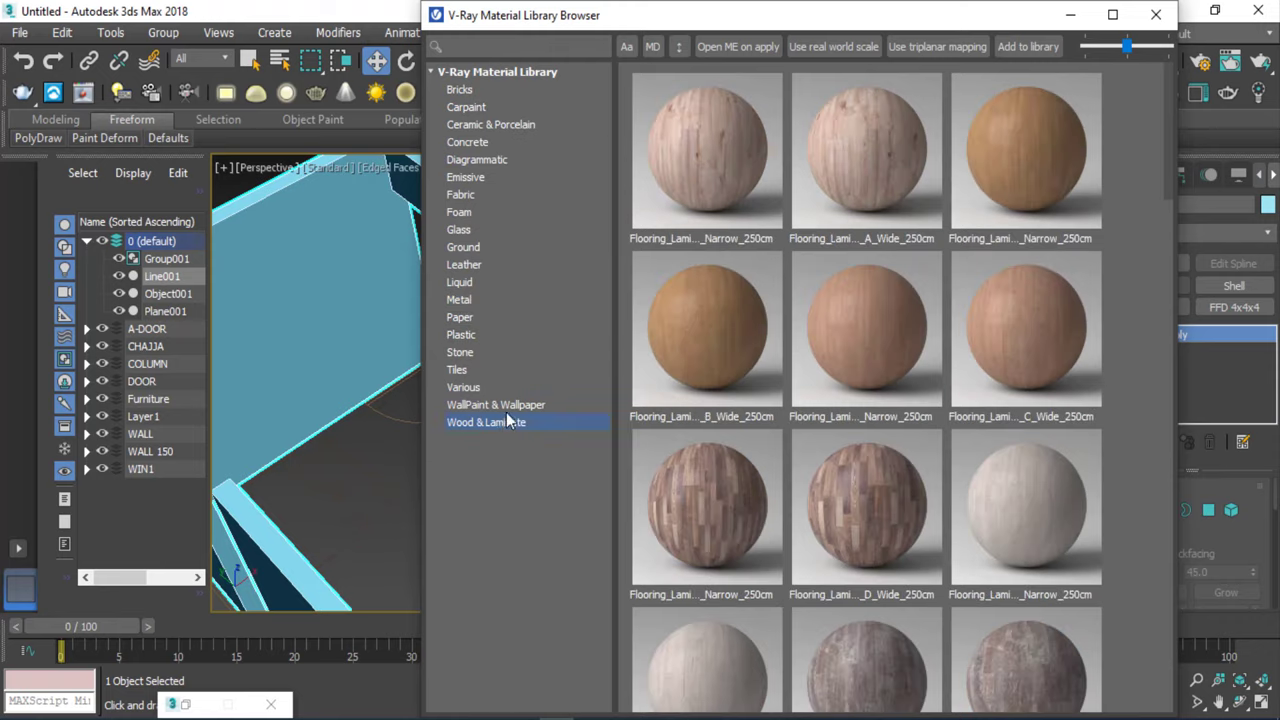
pyautogui.click(507, 406)
pyautogui.moveTo(930, 24); pyautogui.dragTo(755, 22)
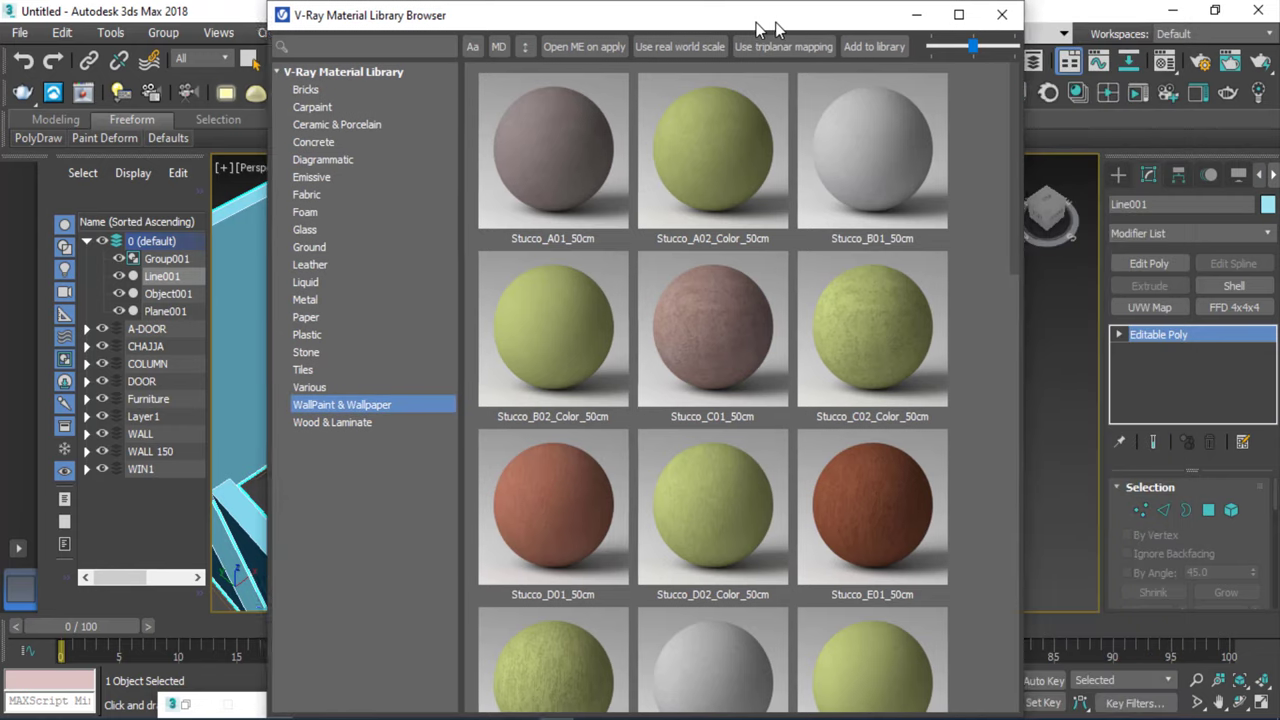
pyautogui.click(938, 14)
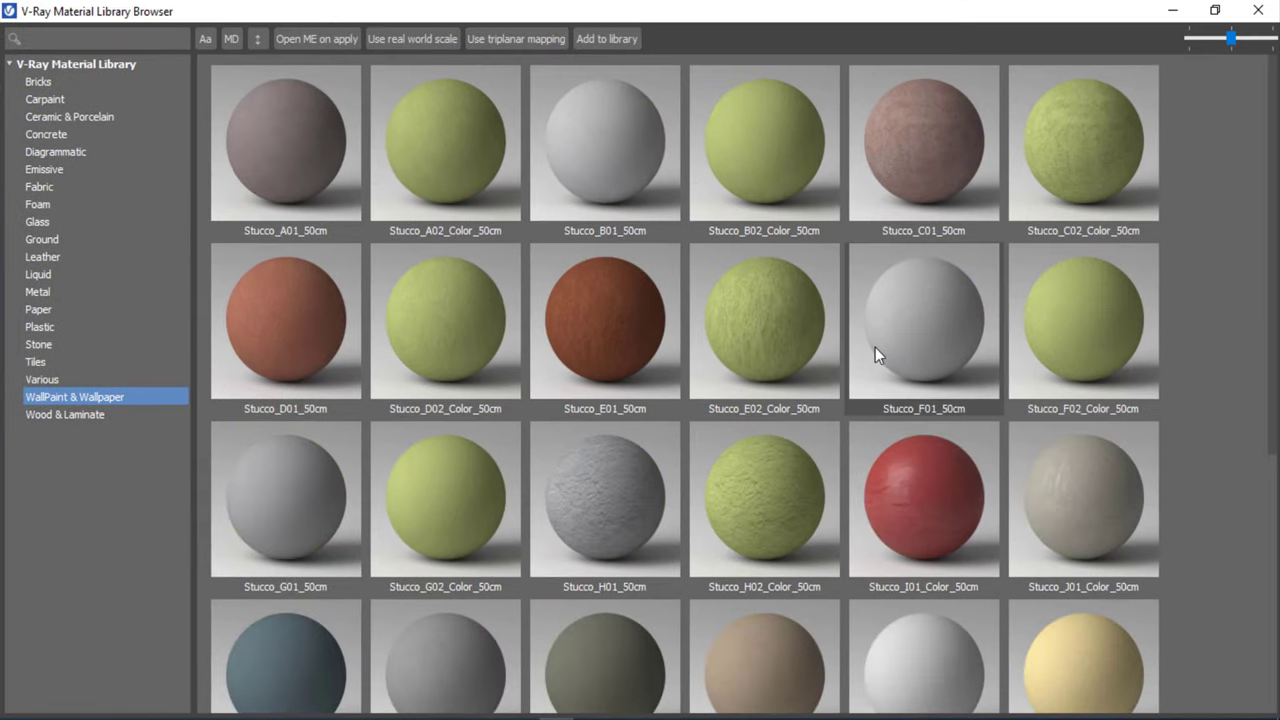
pyautogui.click(622, 182)
pyautogui.scroll(-3, 654, 271)
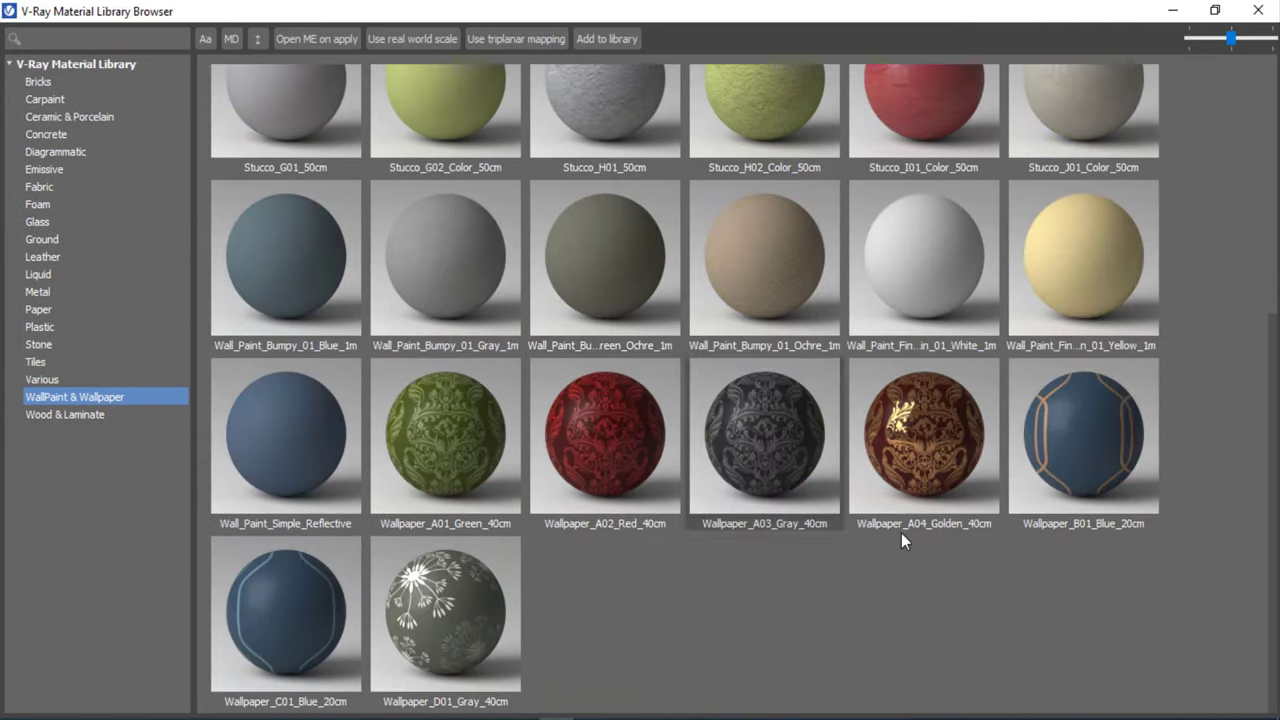
pyautogui.scroll(3, 901, 538)
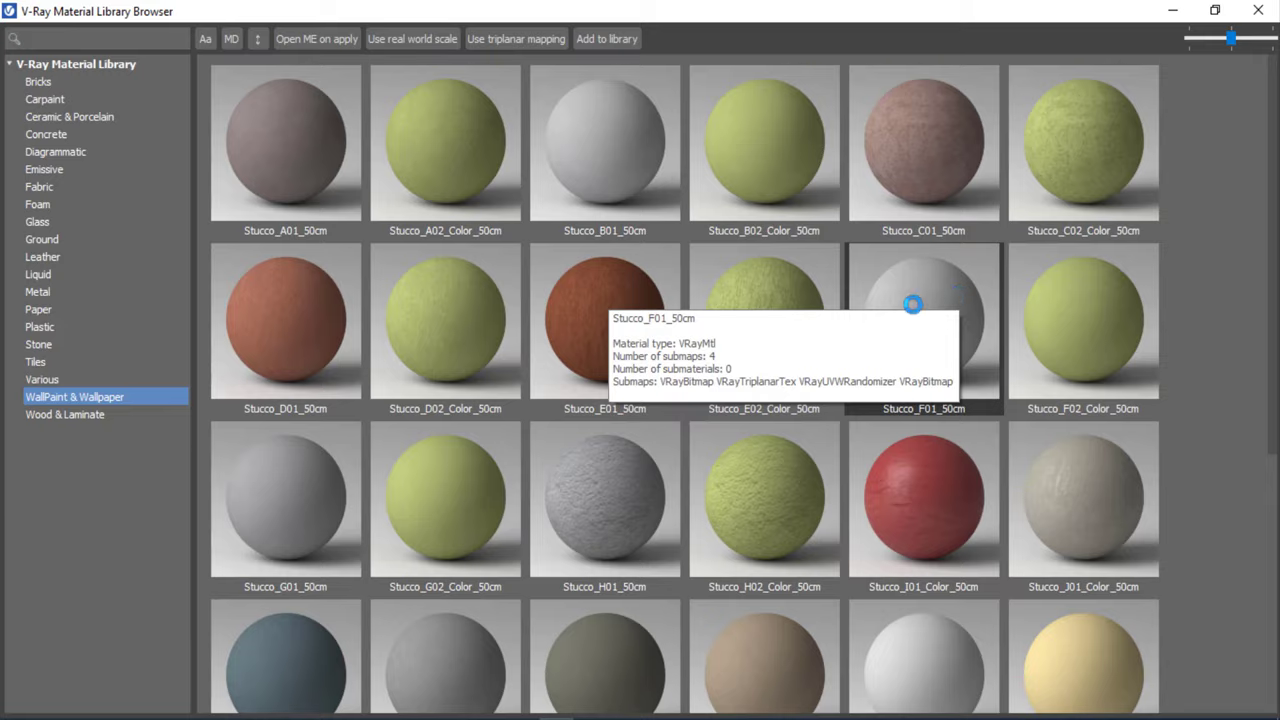
pyautogui.scroll(-3, 913, 304)
pyautogui.click(934, 268)
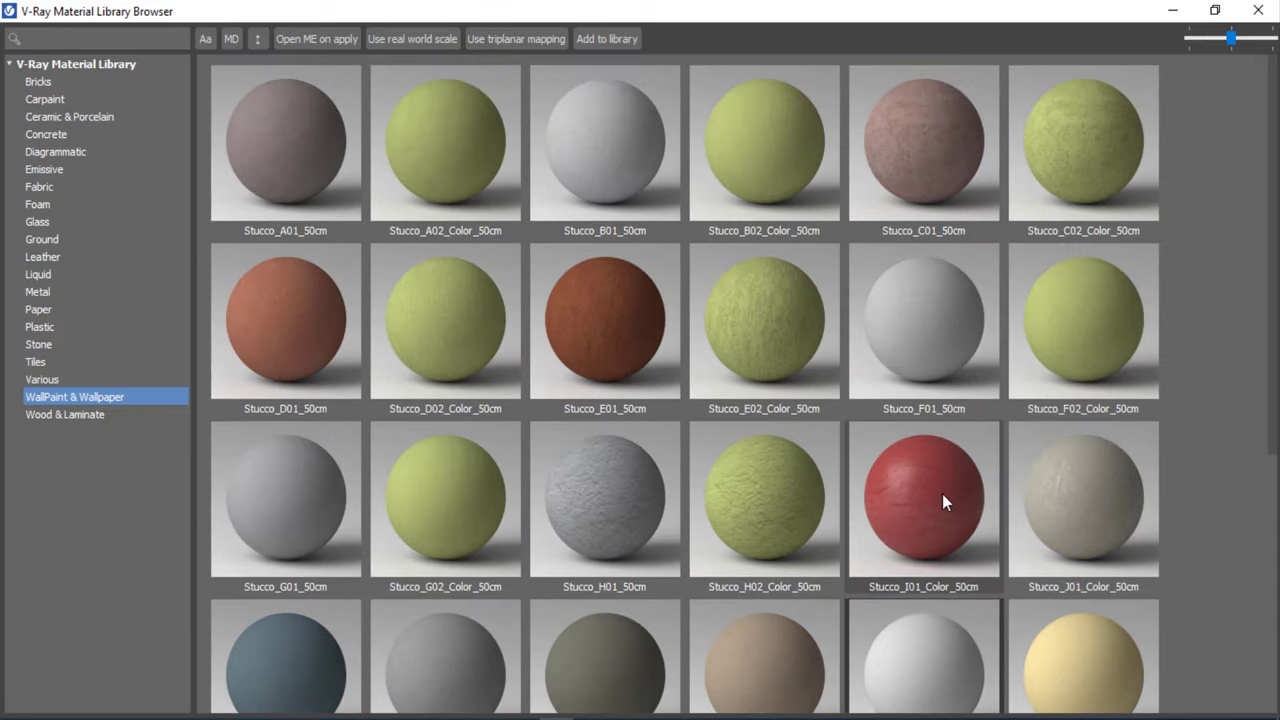
pyautogui.scroll(3, 381, 543)
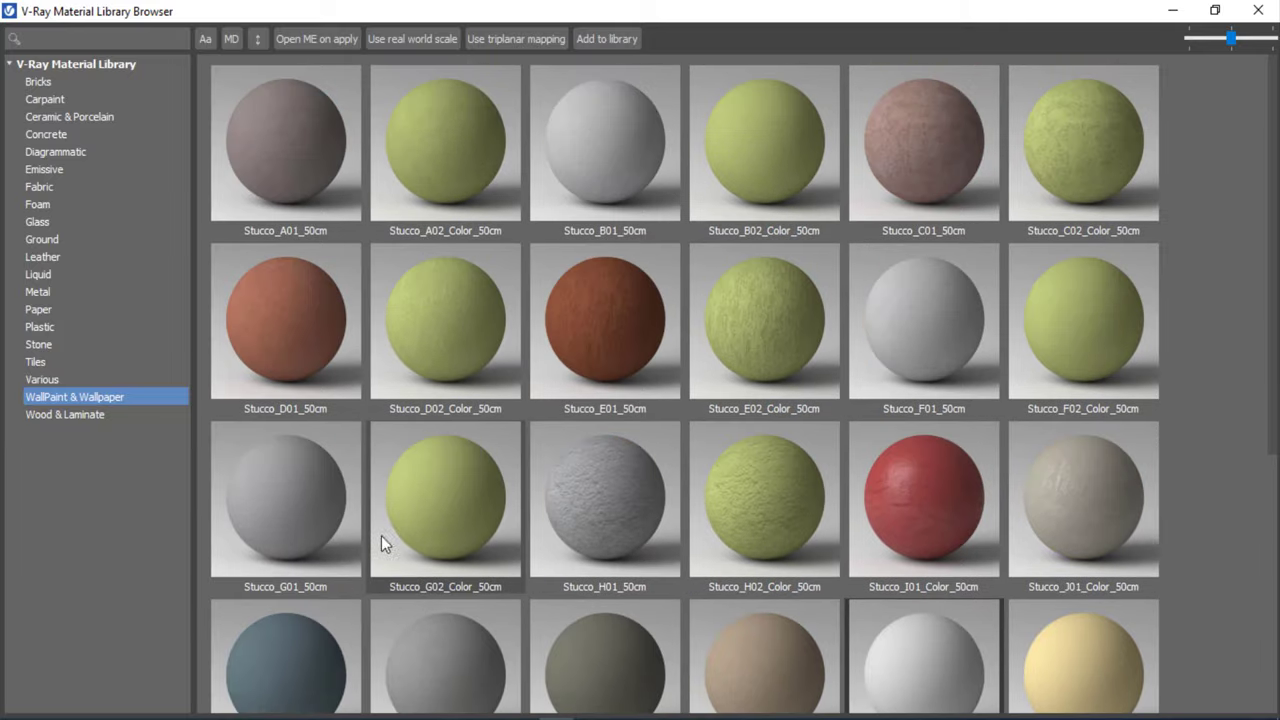
pyautogui.click(583, 125)
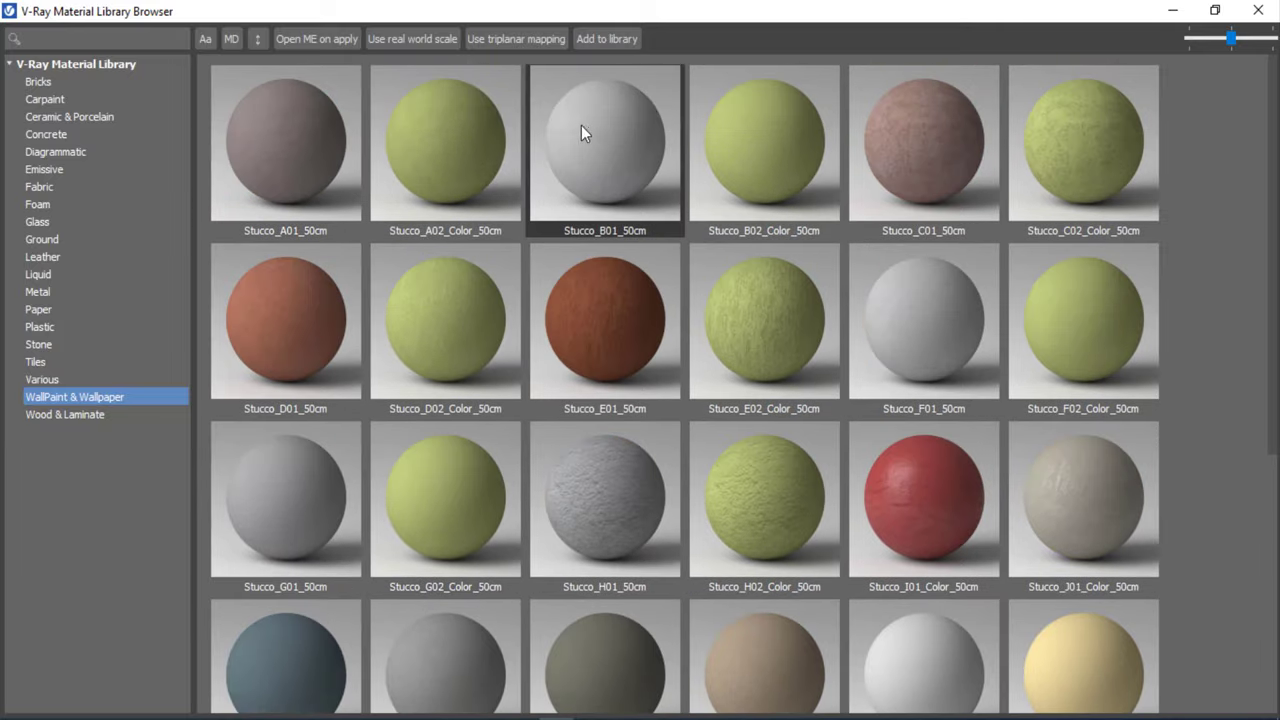
# Apply Stucco_B01 to the selected walls, close the browser and deselect the walls.
pyautogui.click(607, 38)
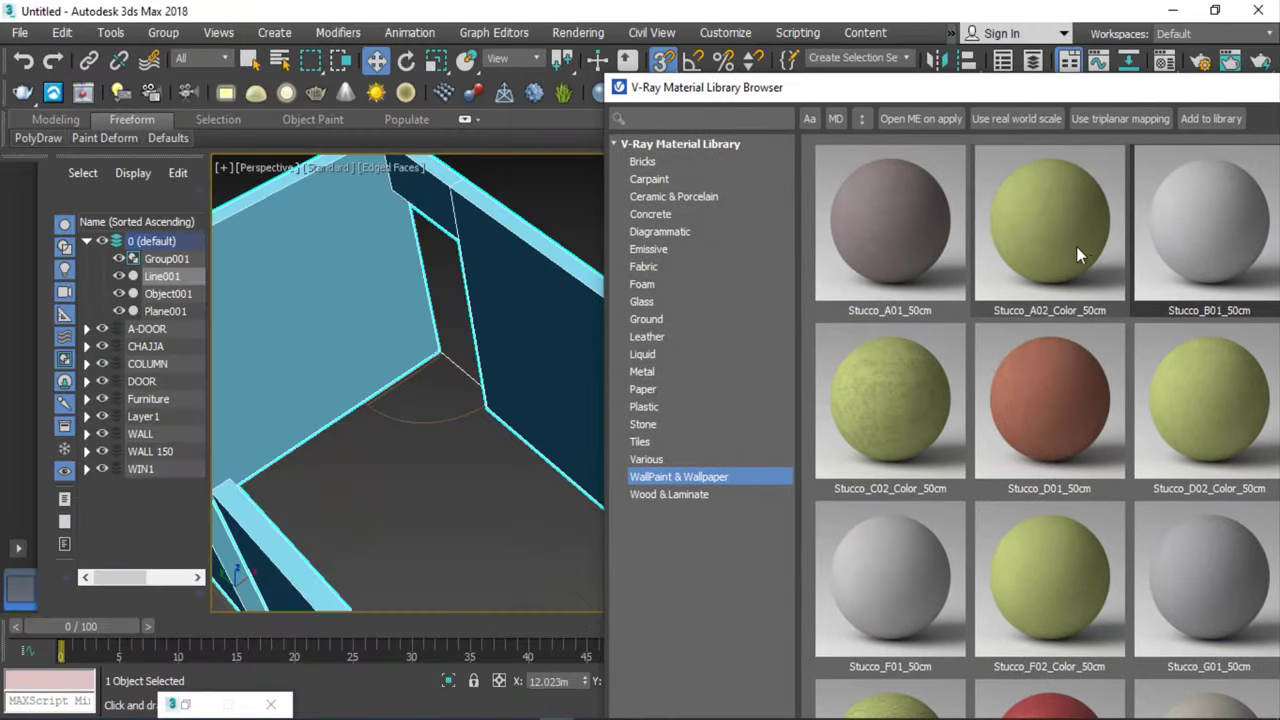
pyautogui.rightClick(1205, 203)
pyautogui.click(1166, 268)
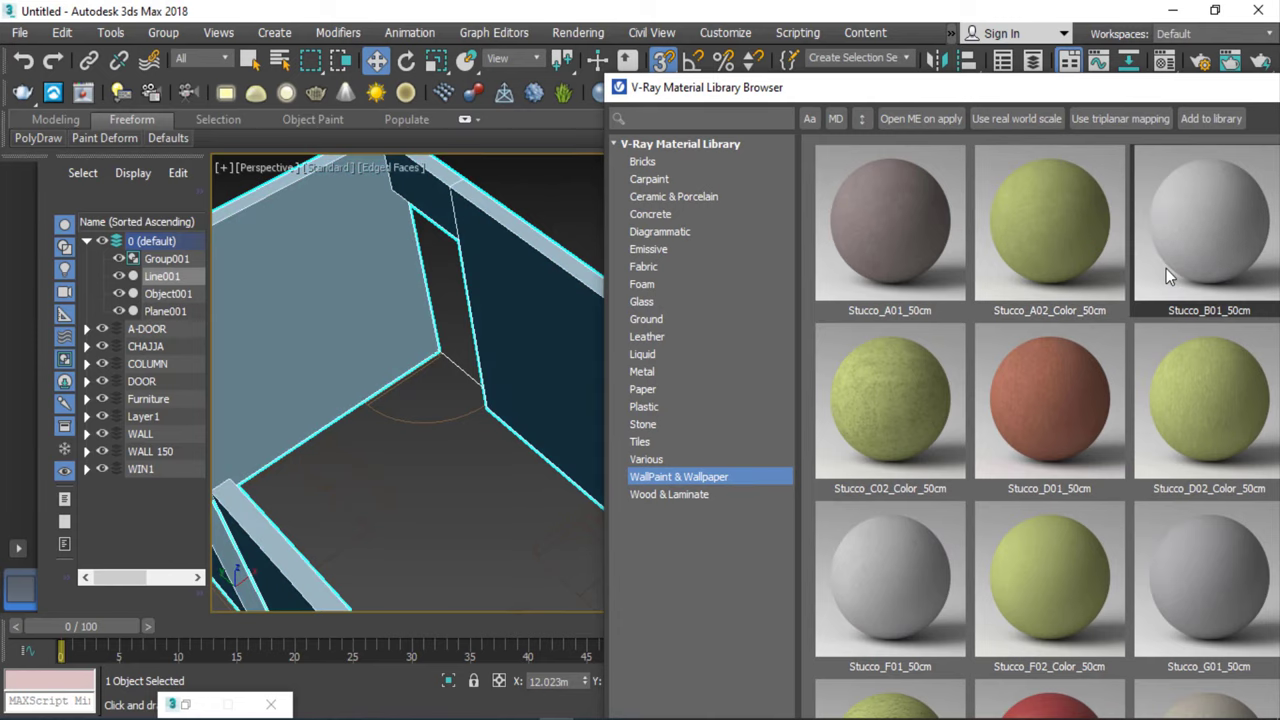
pyautogui.moveTo(1175, 90); pyautogui.dragTo(910, 92)
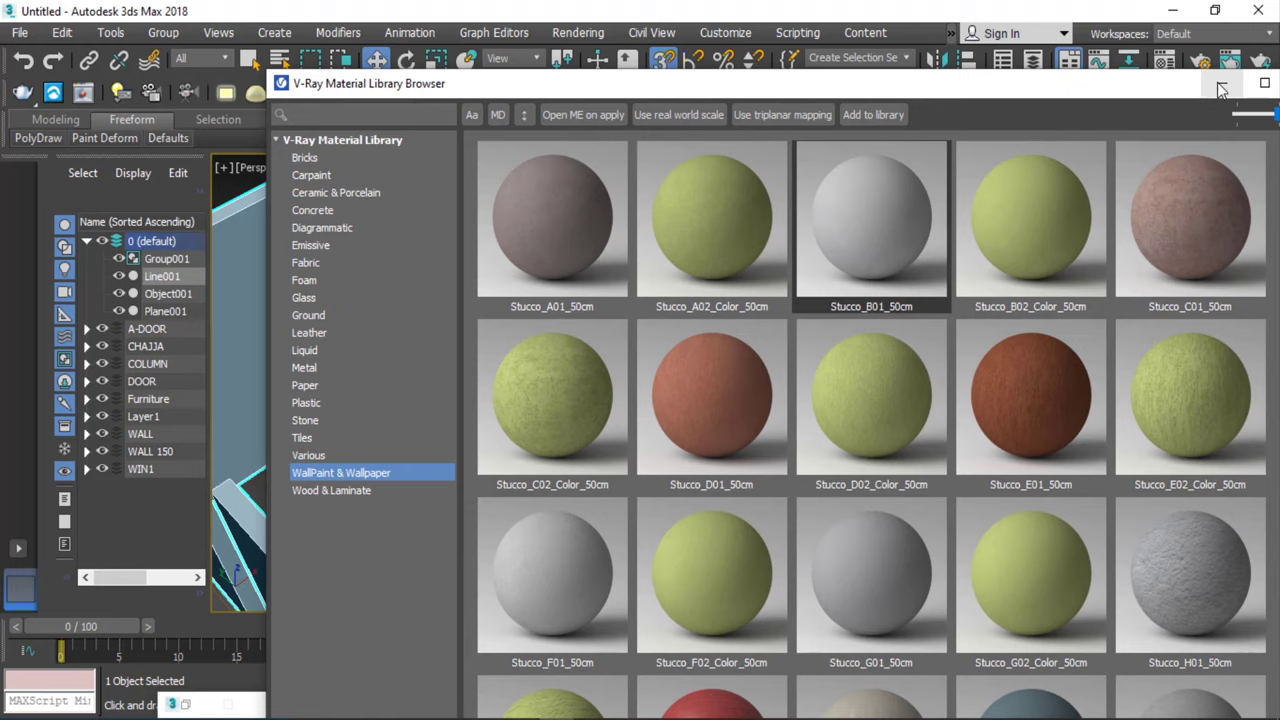
pyautogui.click(1220, 90)
pyautogui.click(747, 338)
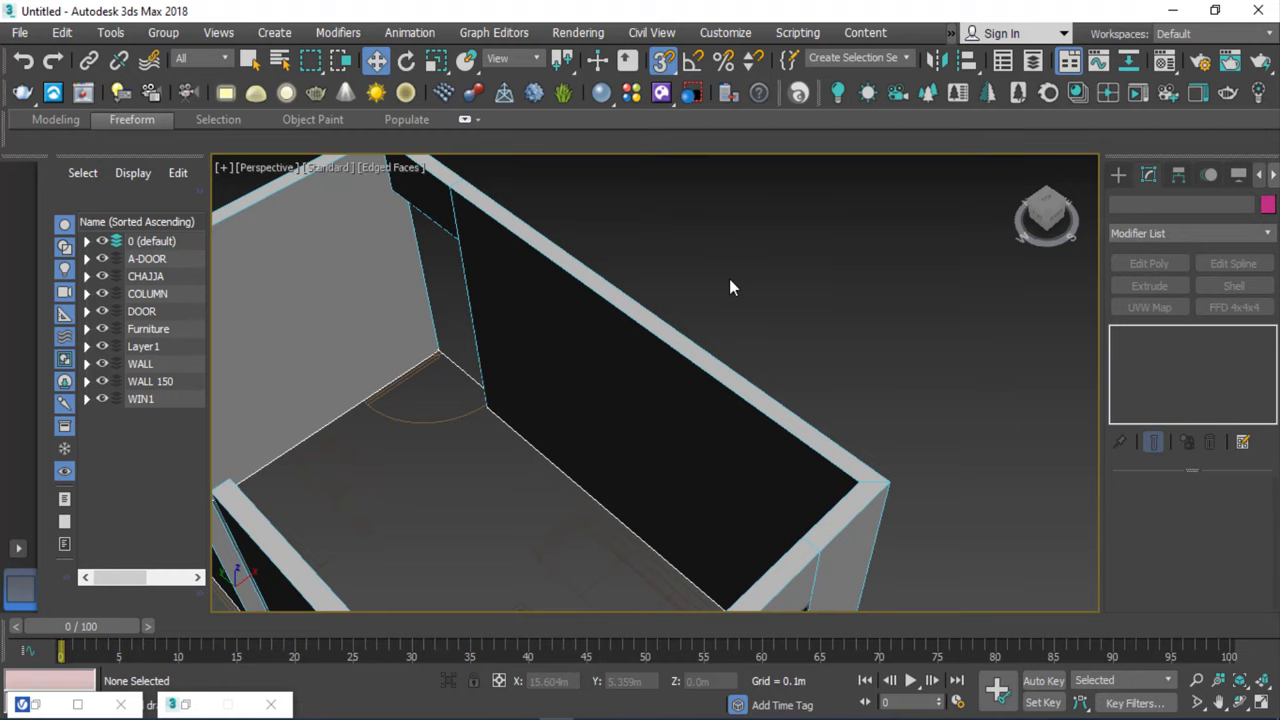
# Set the wall material's diffuse colour to RGB 190, 190, 185.
pyautogui.click(1165, 61)
pyautogui.click(1012, 392)
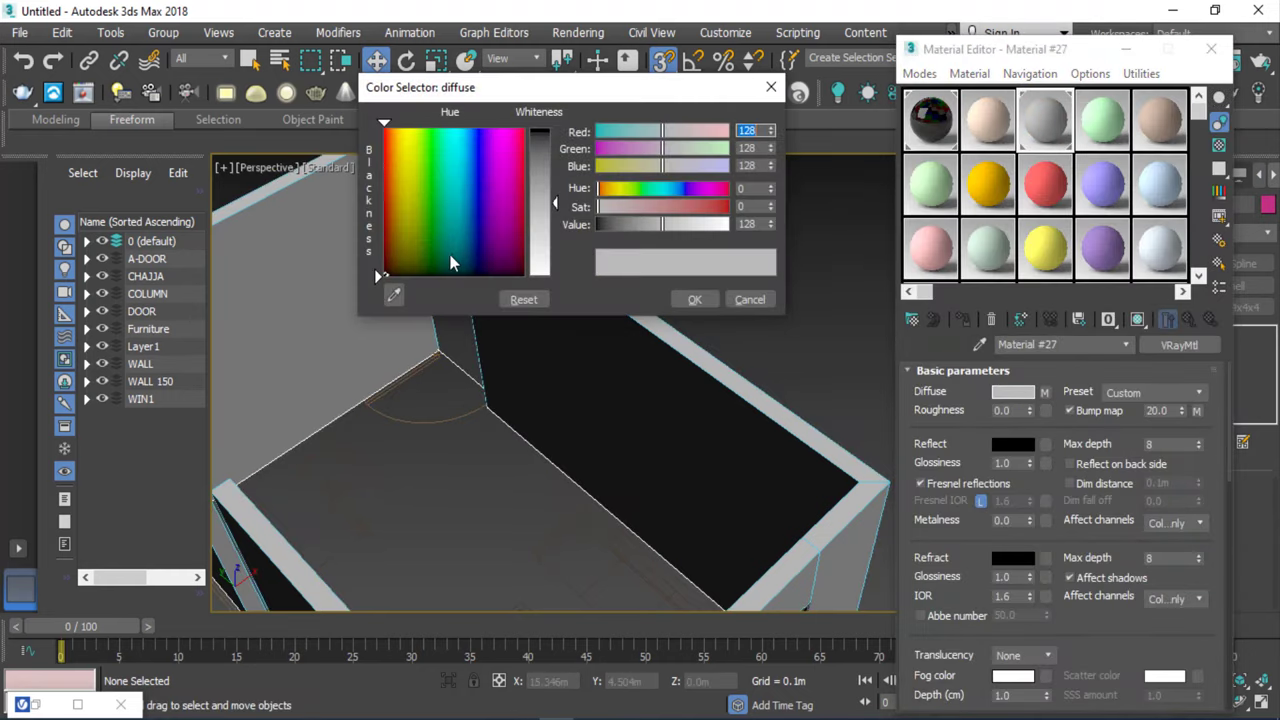
pyautogui.moveTo(575, 100); pyautogui.dragTo(633, 100)
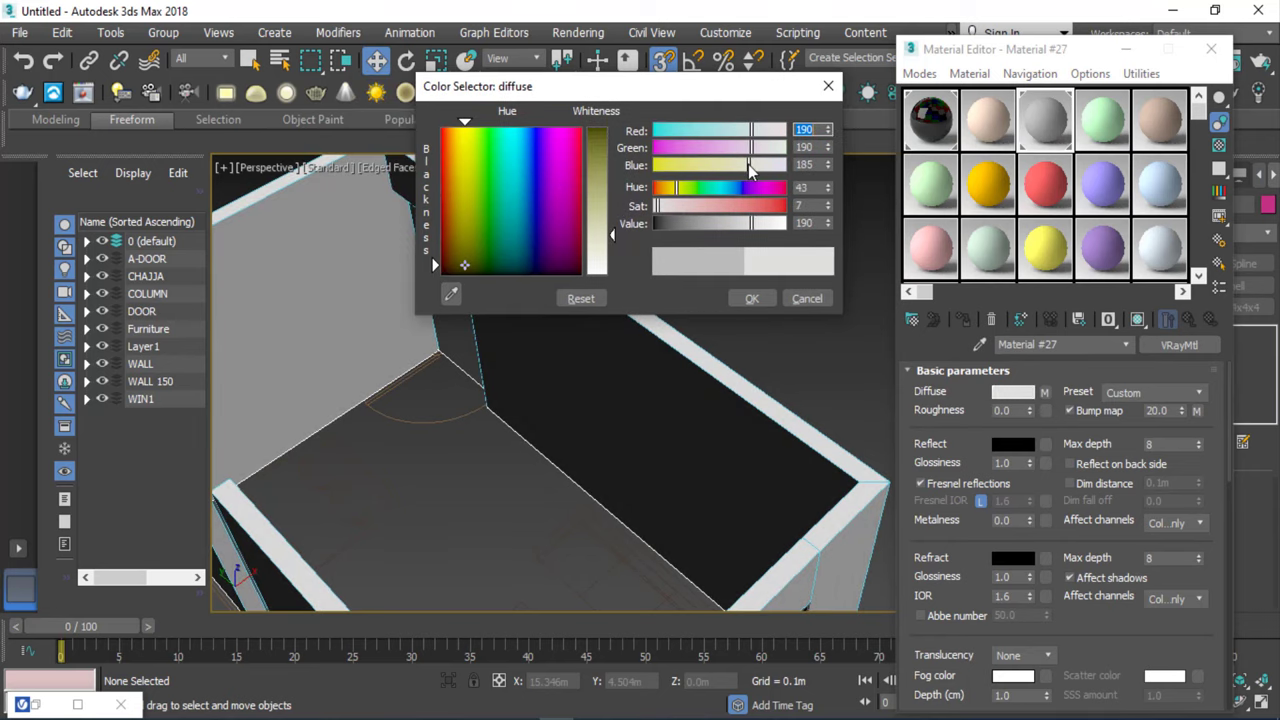
pyautogui.click(752, 299)
pyautogui.click(629, 387)
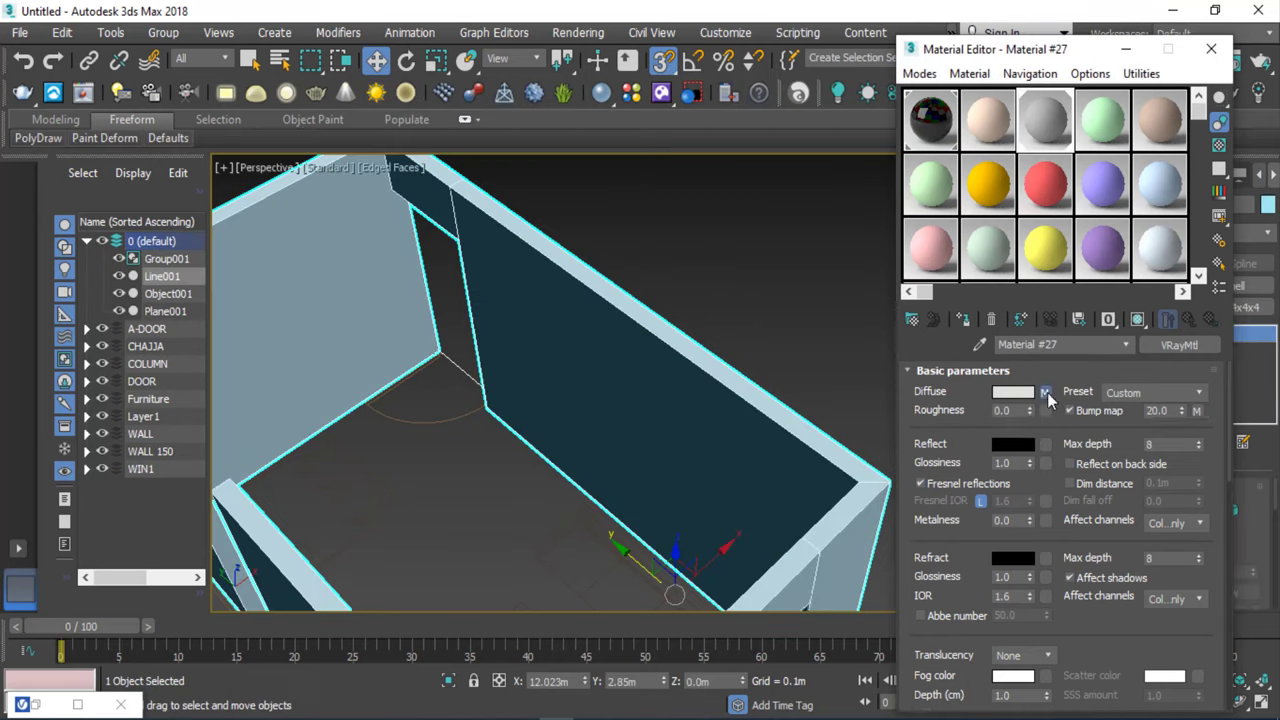
# Inspect the wall material's diffuse bitmap and its parameters.
pyautogui.click(1044, 392)
pyautogui.click(1188, 319)
pyautogui.scroll(-5, 927, 657)
pyautogui.click(1092, 422)
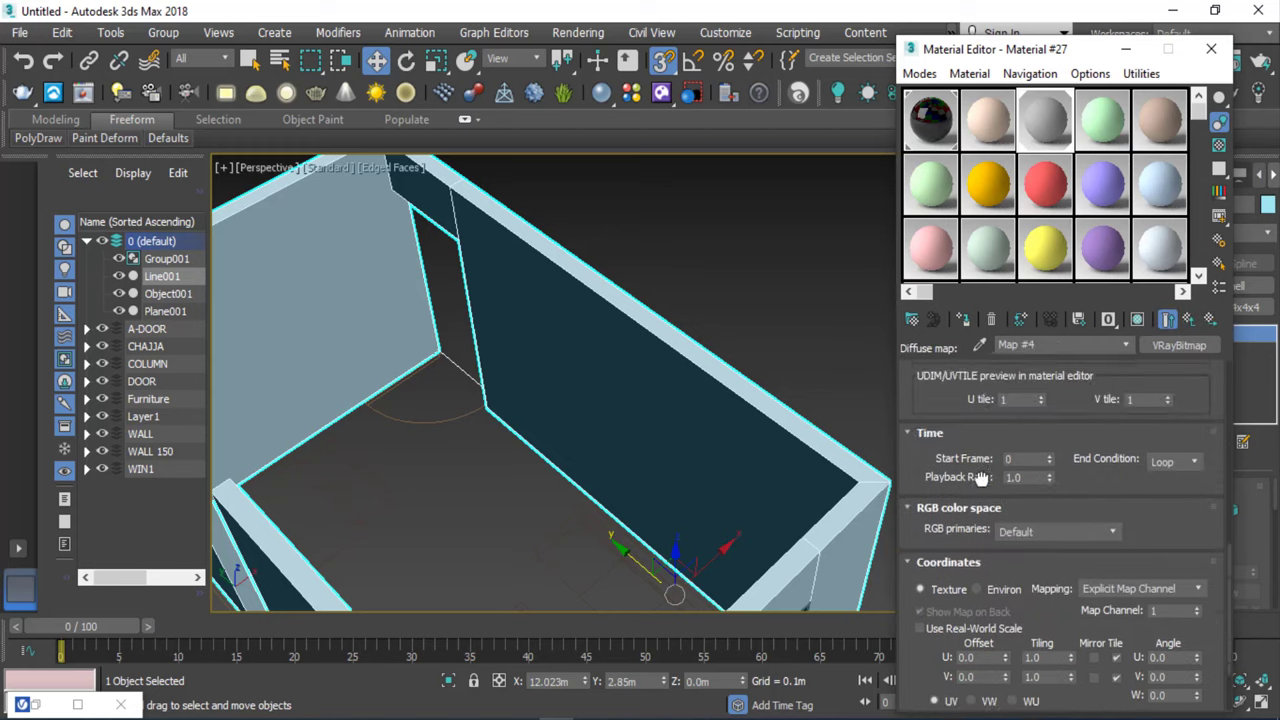
pyautogui.scroll(-5, 970, 412)
pyautogui.scroll(5, 970, 412)
pyautogui.press('m')
pyautogui.click(920, 300)
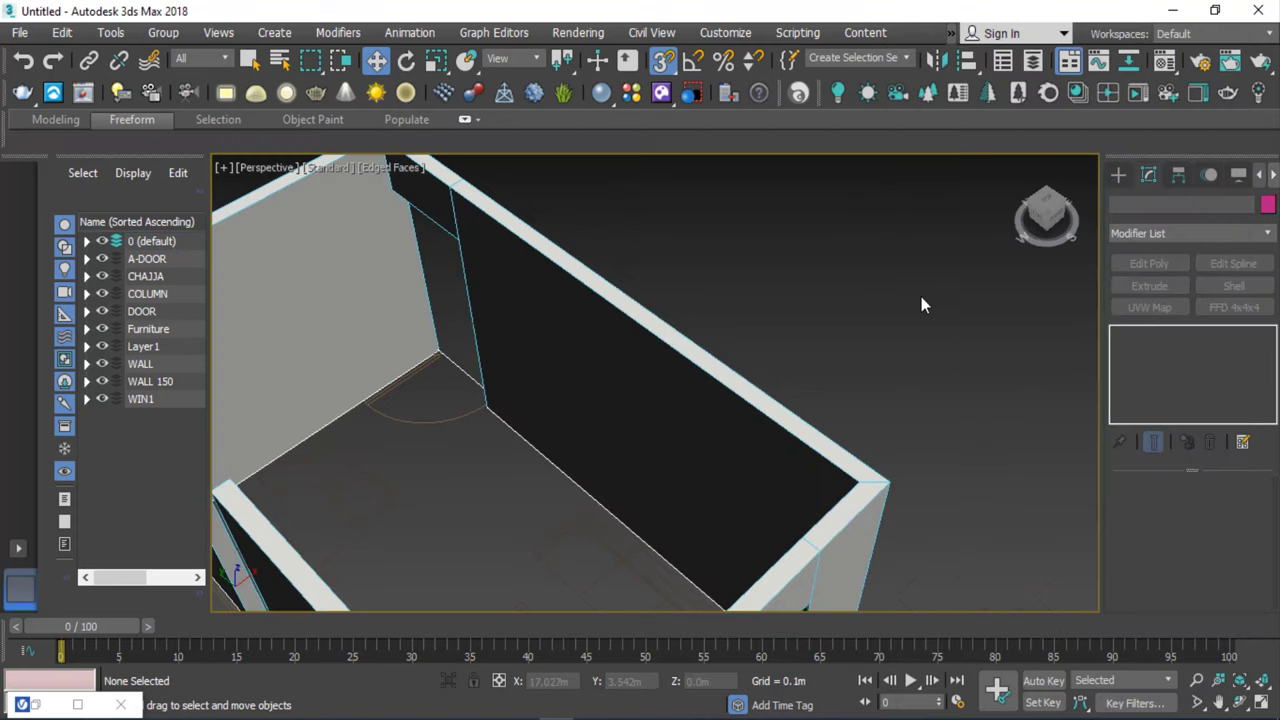
pyautogui.scroll(-5, 811, 366)
pyautogui.scroll(6, 700, 440)
pyautogui.scroll(-2, 834, 225)
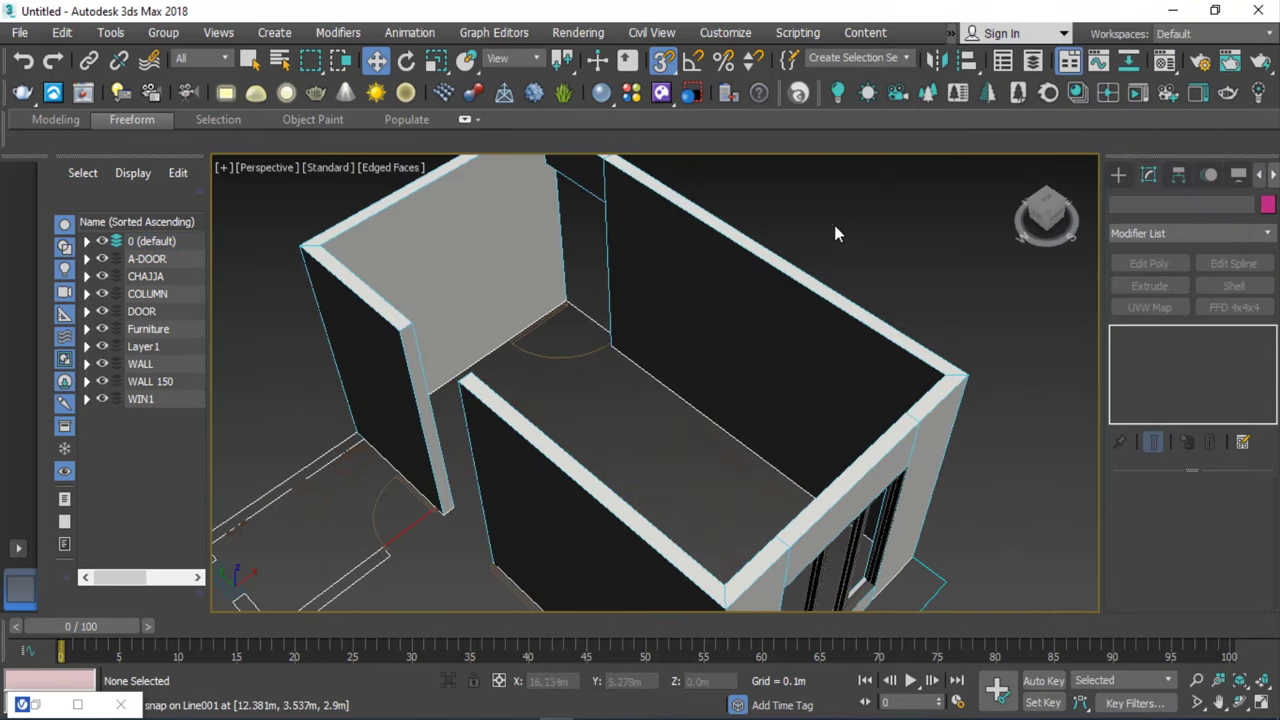
pyautogui.scroll(-4, 775, 255)
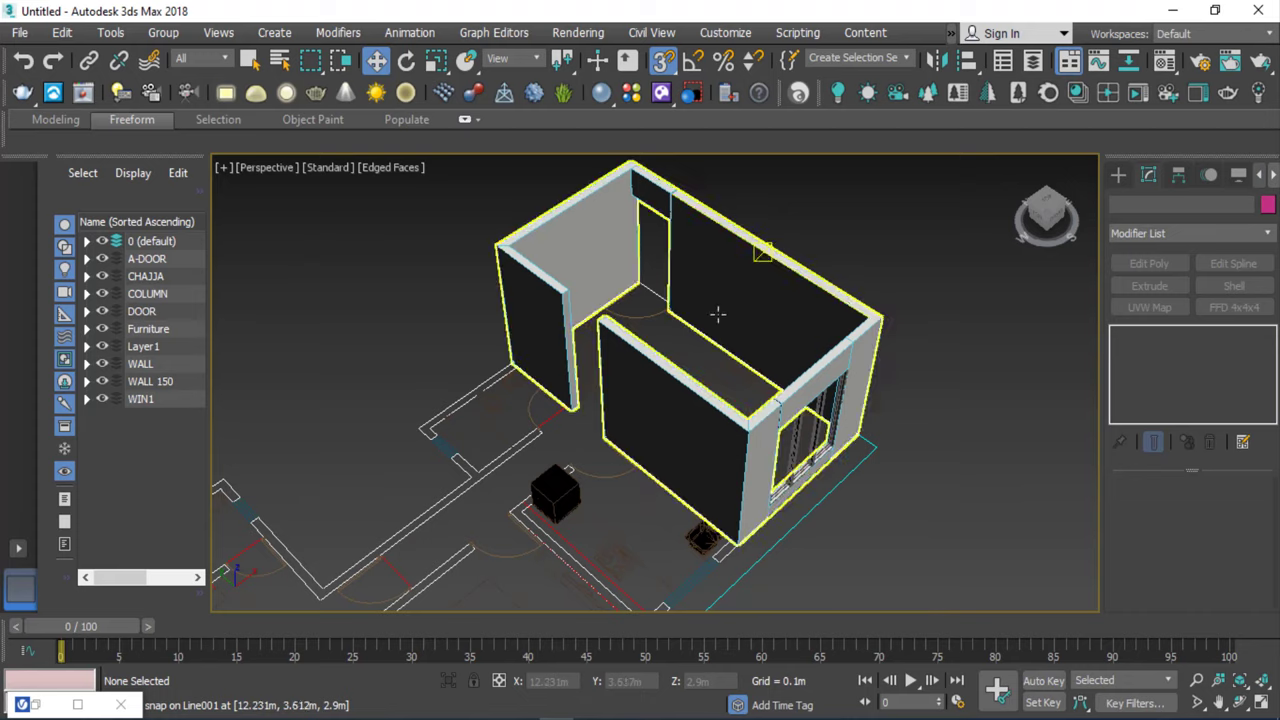
pyautogui.click(1240, 702)
pyautogui.moveTo(694, 363)
pyautogui.mouseDown()
pyautogui.moveTo(943, 429)
pyautogui.moveTo(722, 398)
pyautogui.moveTo(699, 368)
pyautogui.mouseUp()
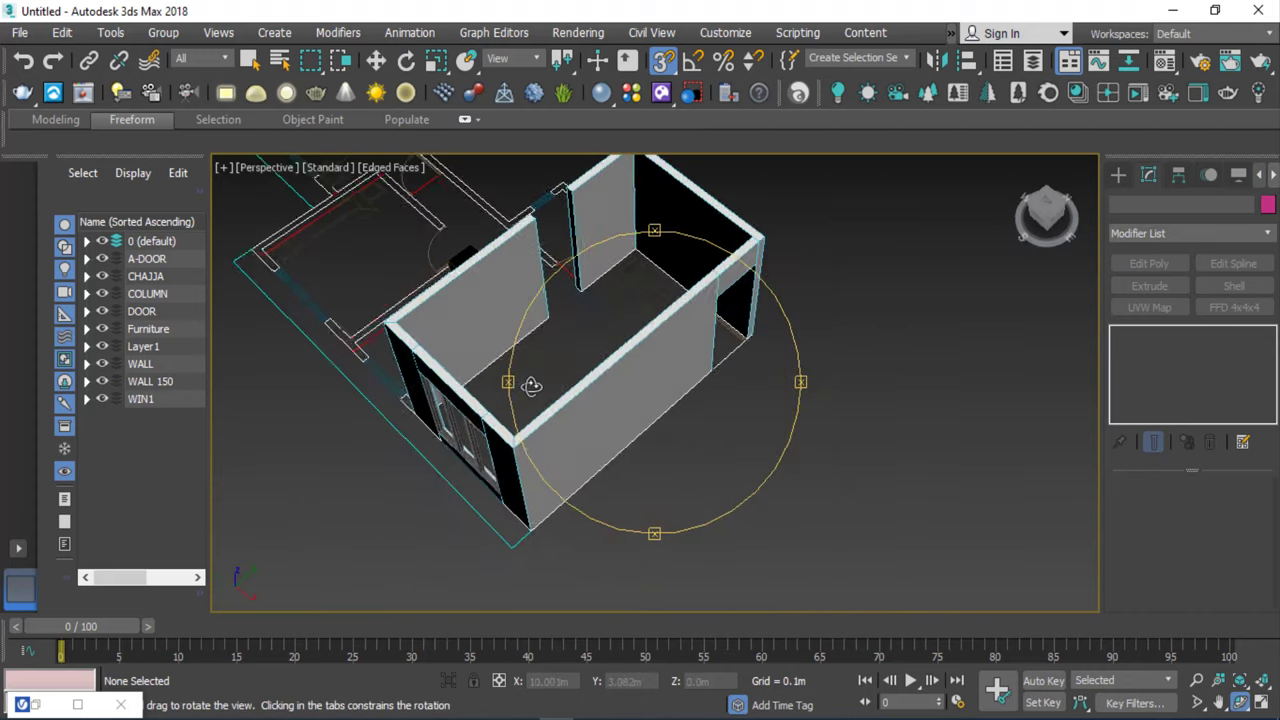
pyautogui.rightClick(818, 233)
pyautogui.scroll(5, 548, 369)
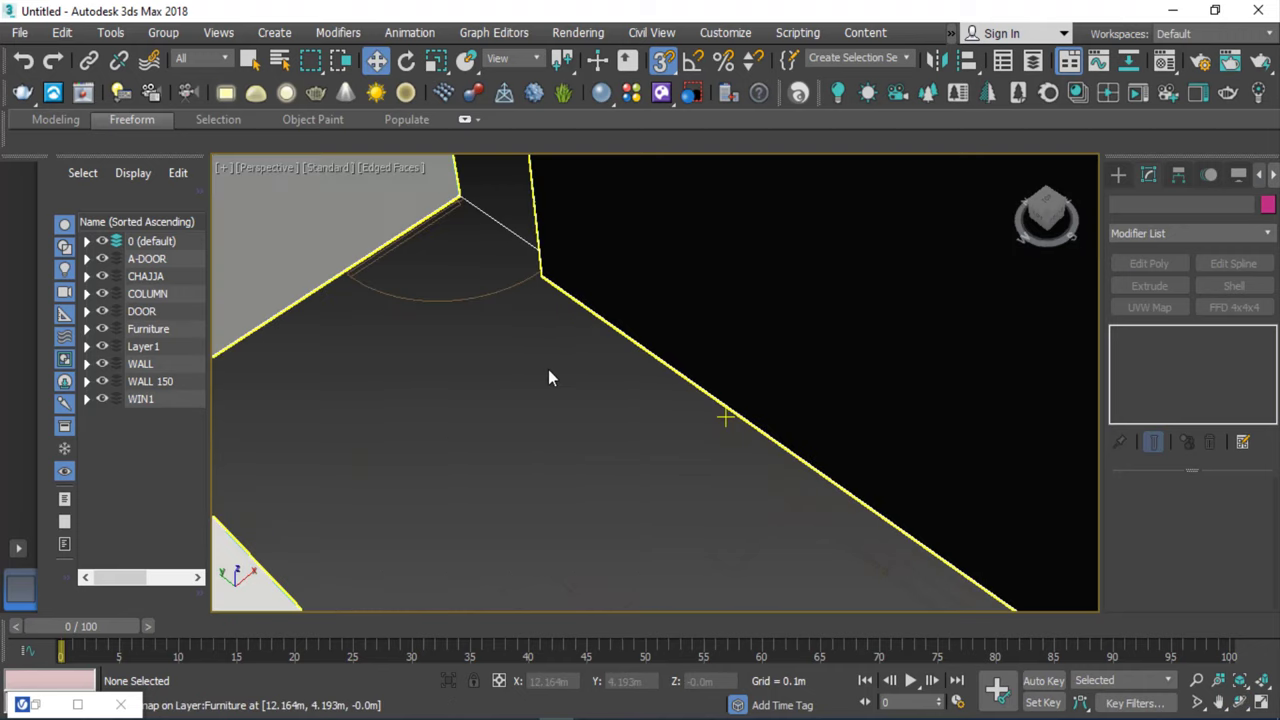
pyautogui.scroll(-3, 575, 397)
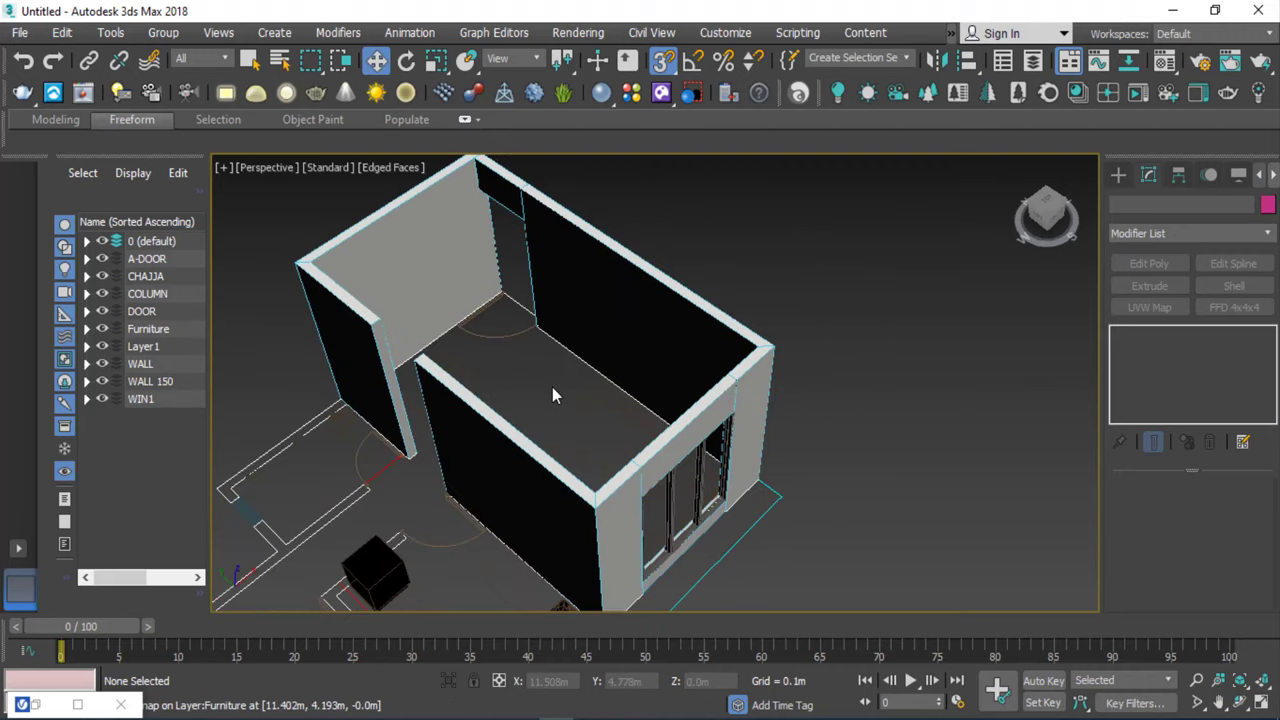
pyautogui.scroll(5, 431, 268)
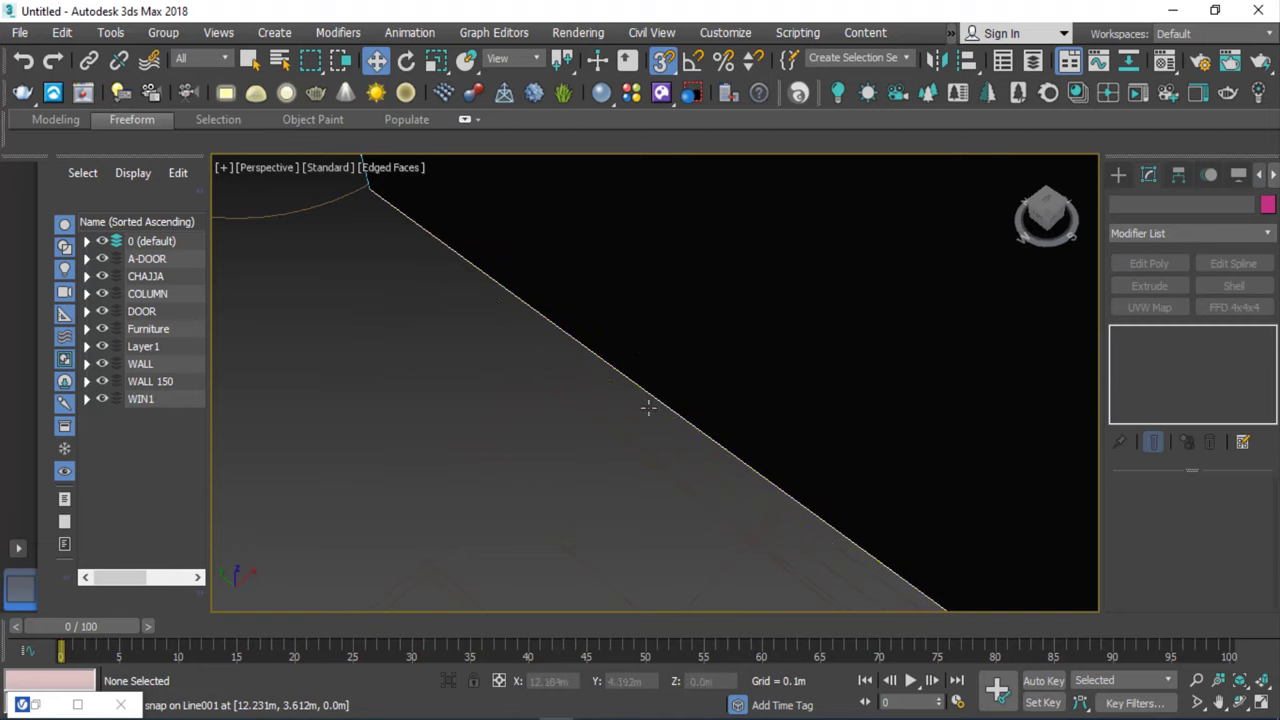
# Switch to Top view with 2D snapping and start a Line spline.
pyautogui.click(1119, 178)
pyautogui.press('t')
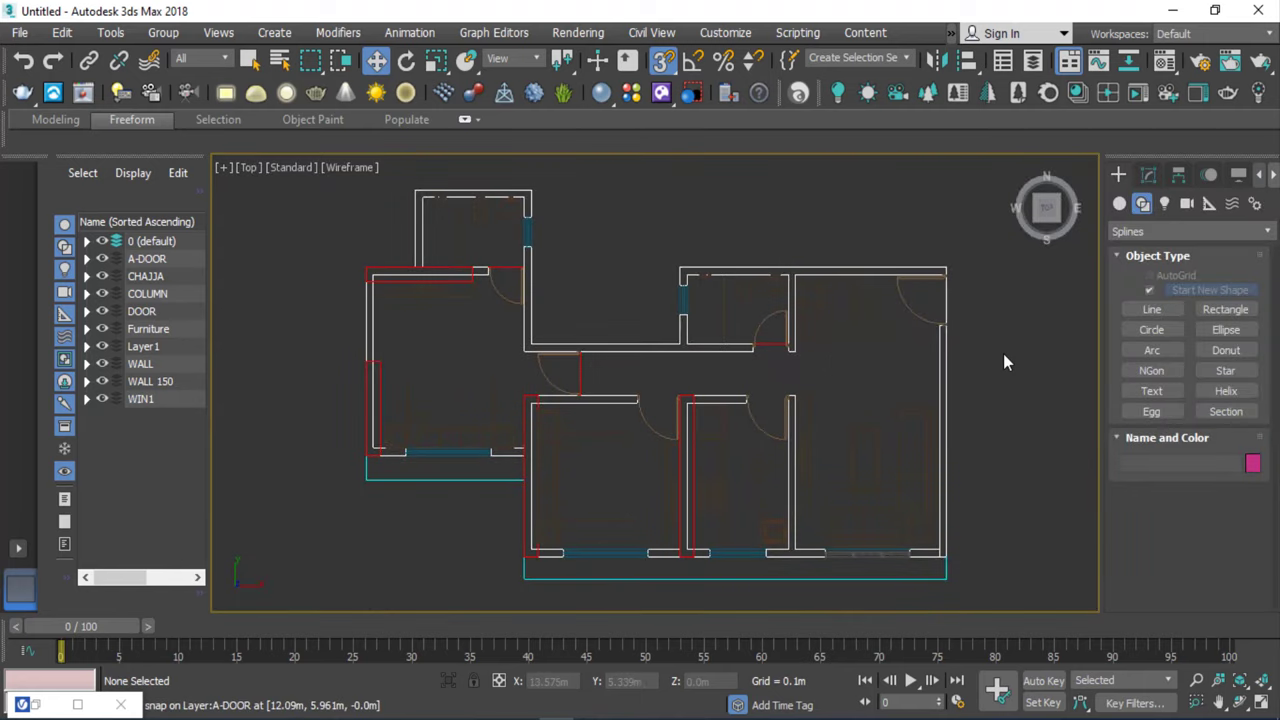
pyautogui.moveTo(663, 60); pyautogui.dragTo(663, 92)
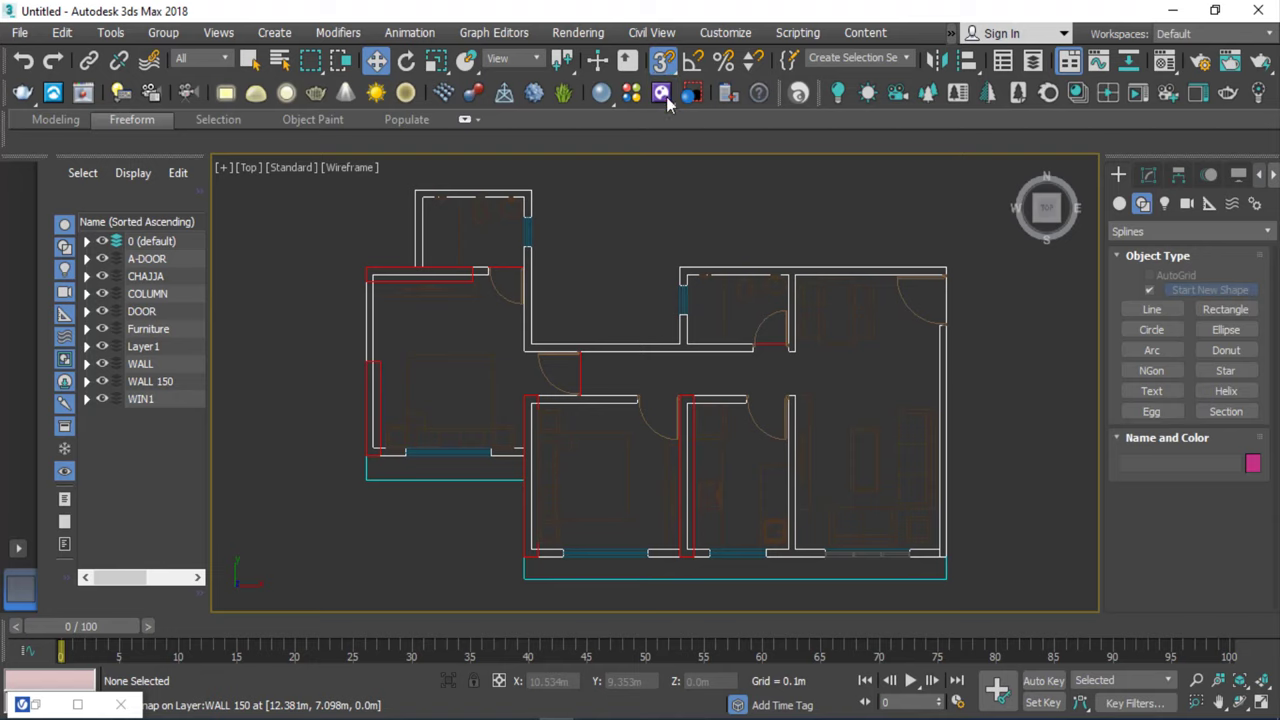
pyautogui.click(1150, 311)
pyautogui.moveTo(1140, 576); pyautogui.dragTo(1145, 492)
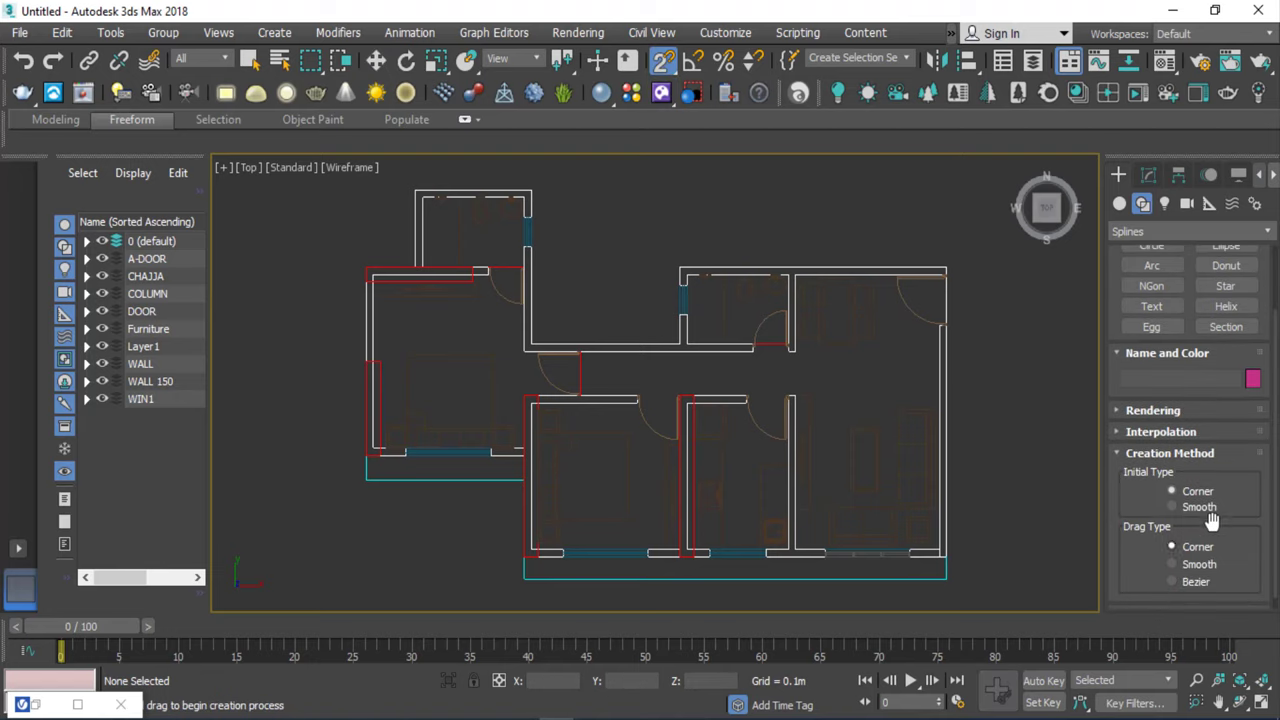
pyautogui.scroll(5, 948, 362)
pyautogui.scroll(3, 928, 285)
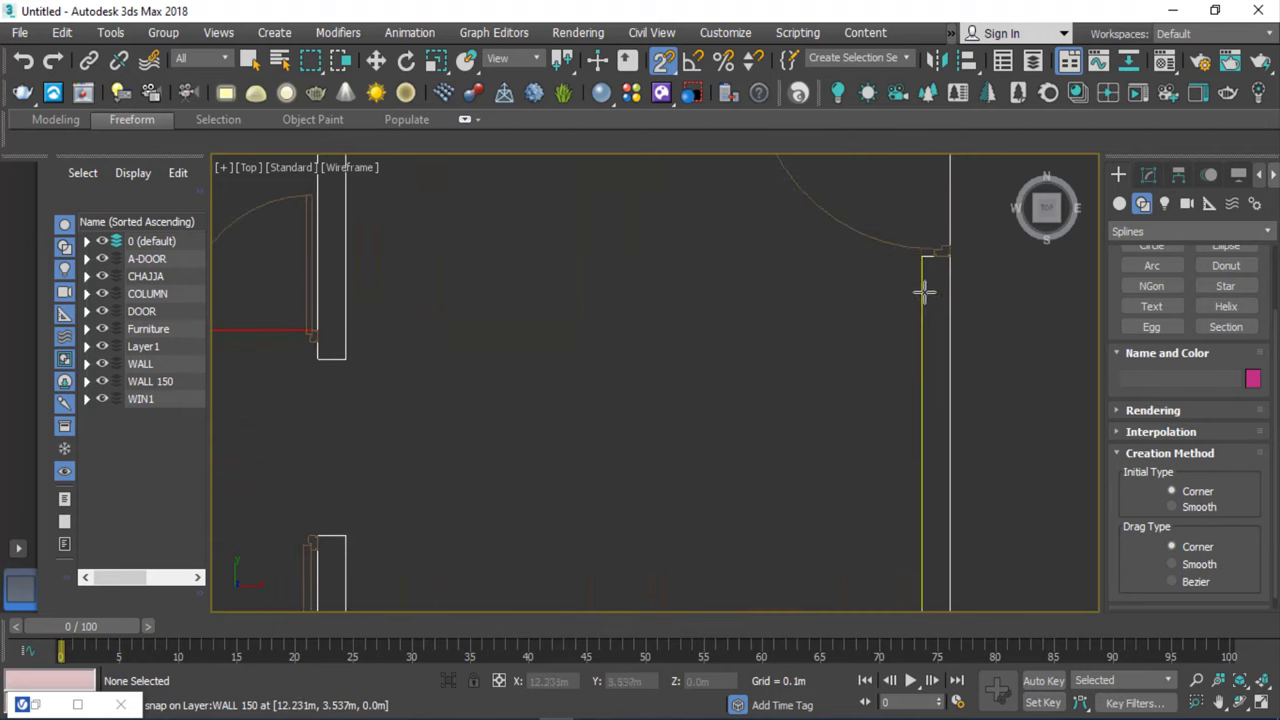
# Trace the line from the upper-right wall corner through the lower corners to the door corner.
pyautogui.click(922, 257)
pyautogui.scroll(-2, 916, 347)
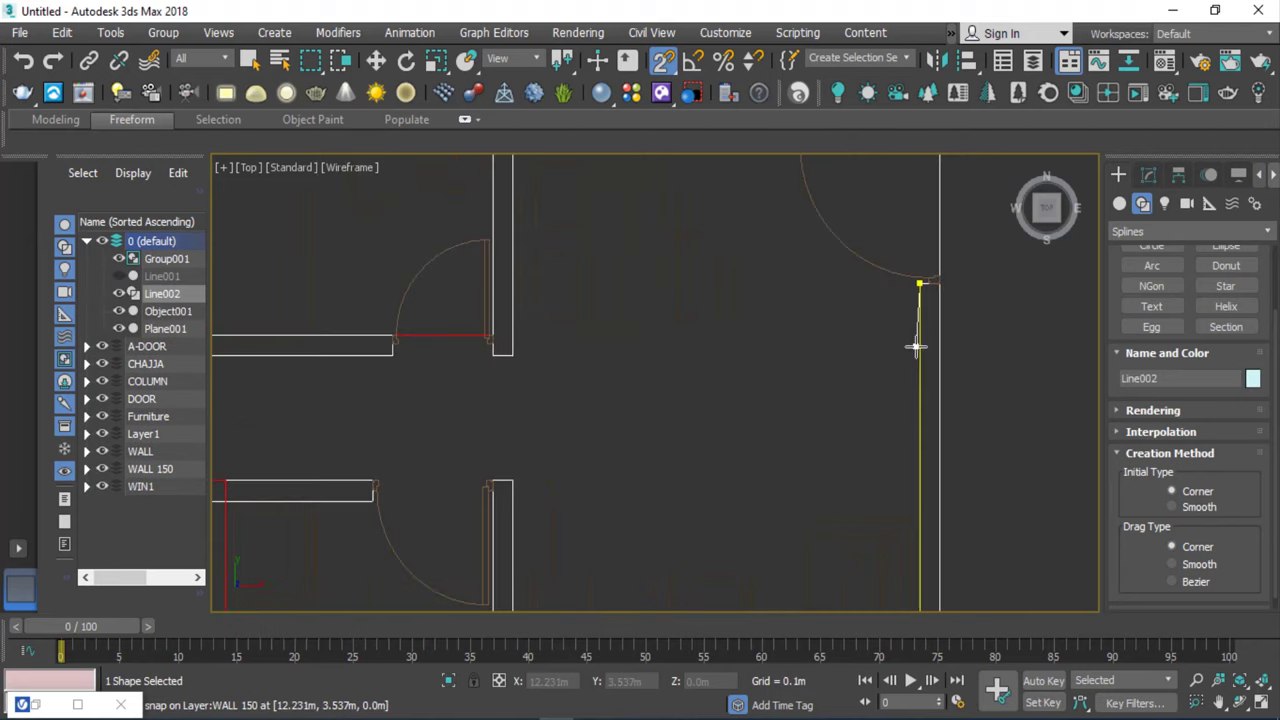
pyautogui.scroll(-2, 888, 292)
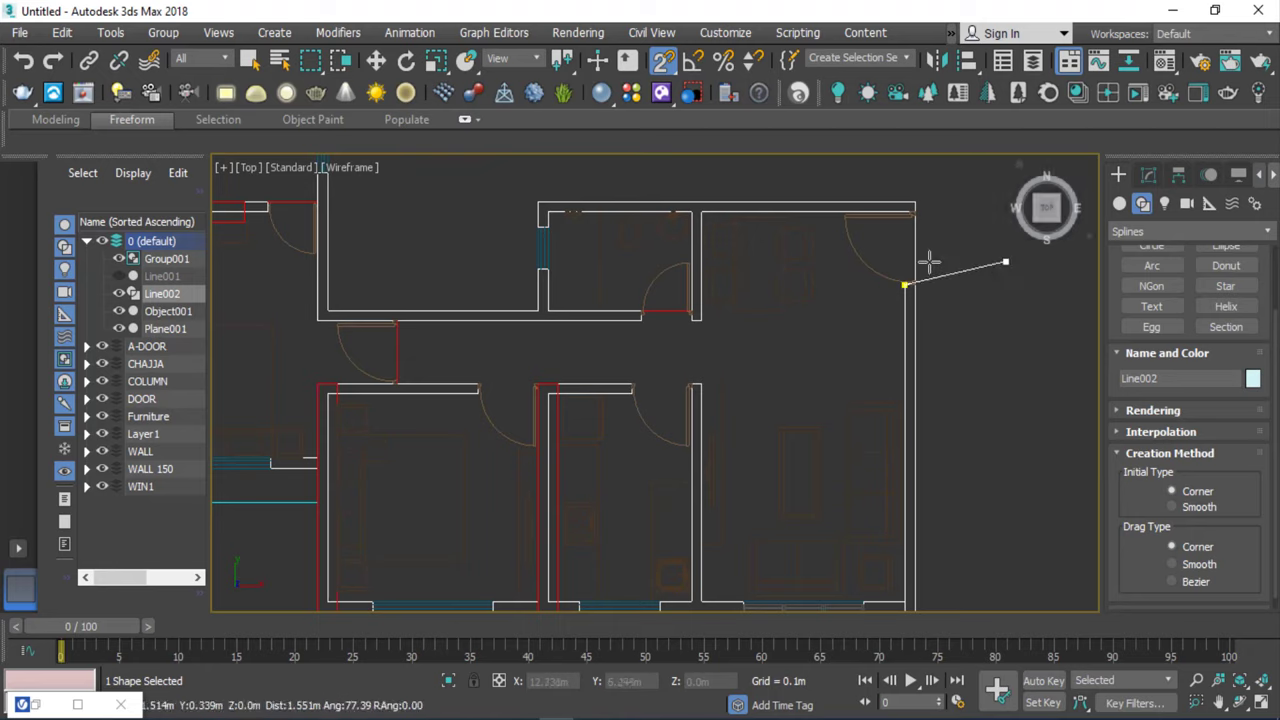
pyautogui.scroll(2, 908, 278)
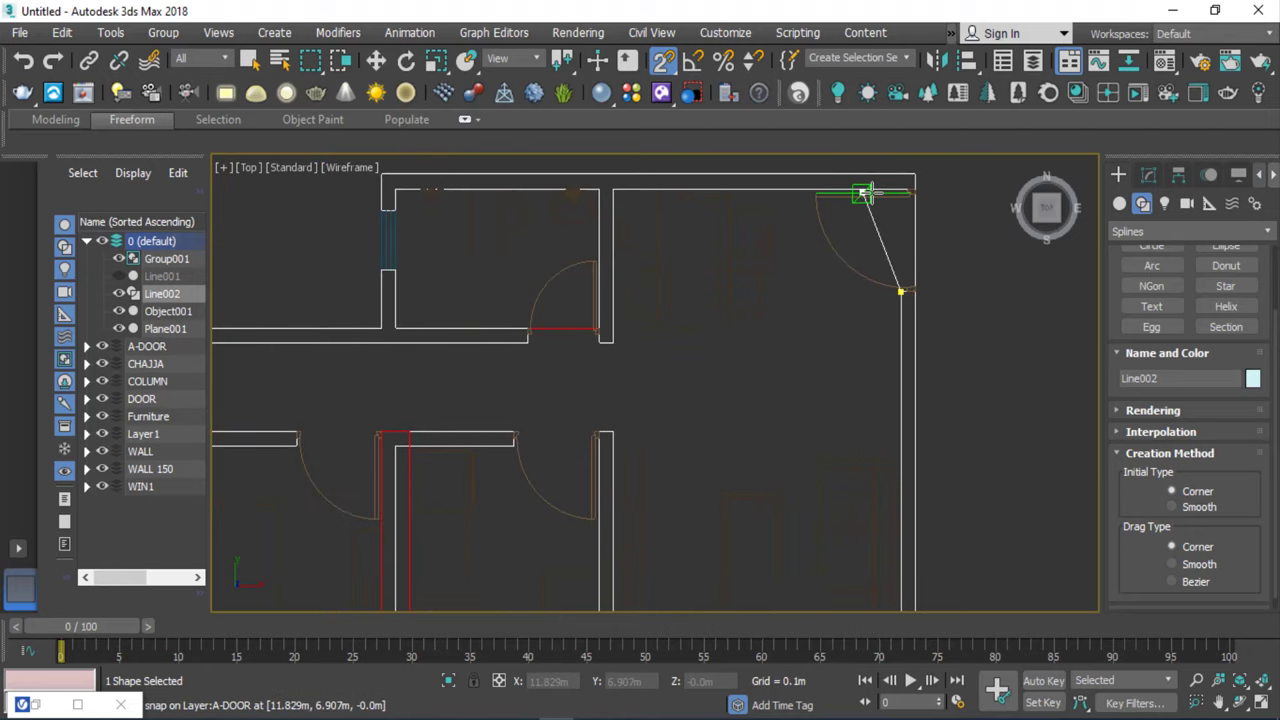
pyautogui.scroll(-3, 900, 350)
pyautogui.scroll(3, 900, 358)
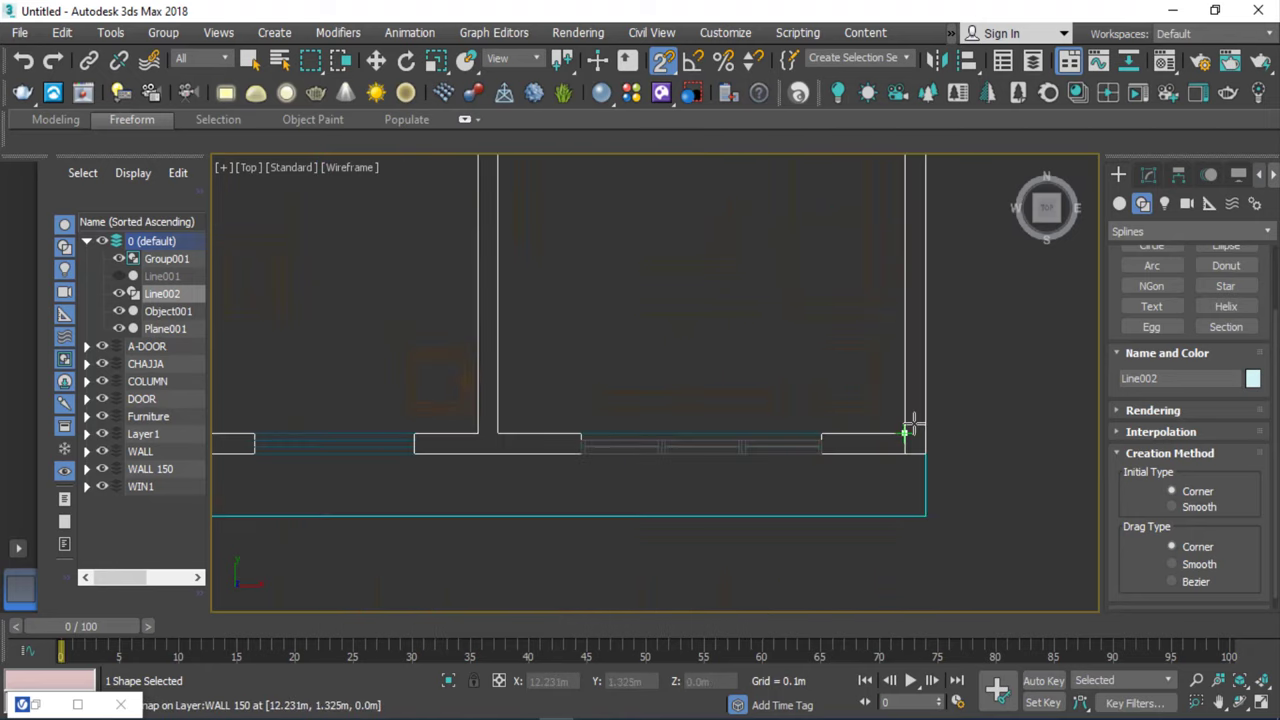
pyautogui.click(906, 434)
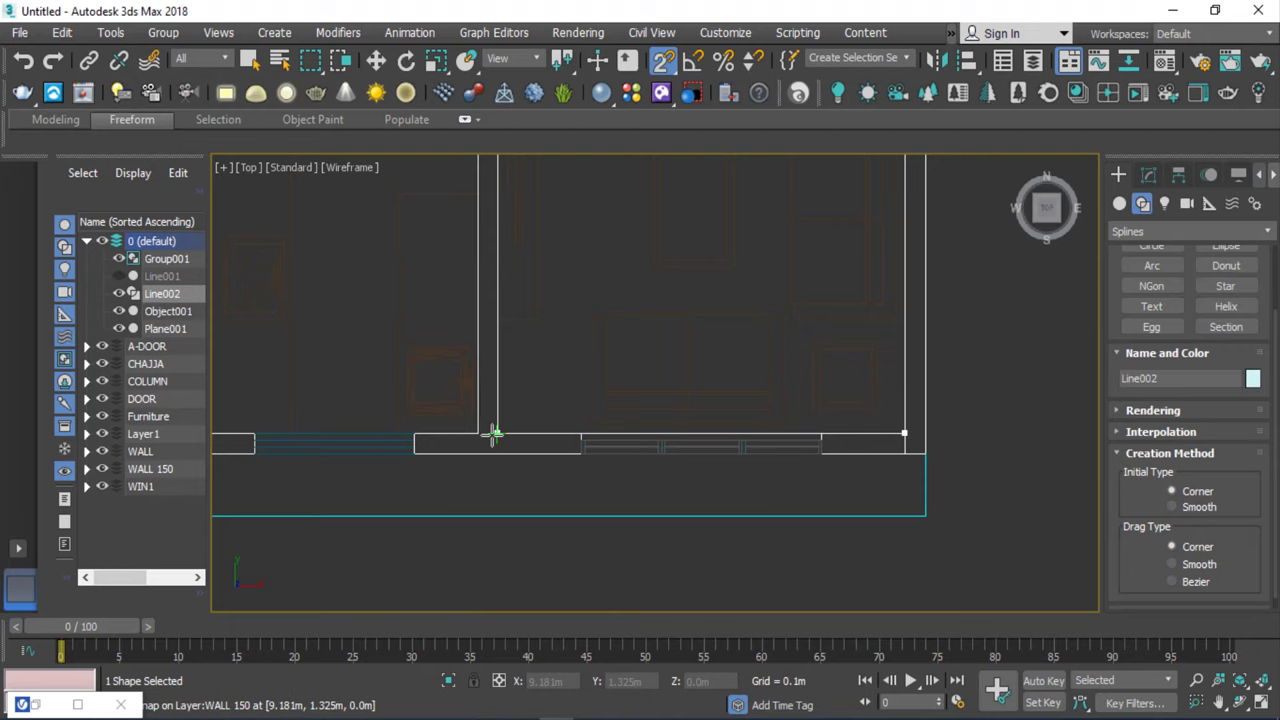
pyautogui.click(493, 434)
pyautogui.moveTo(505, 180); pyautogui.dragTo(503, 251, button='middle')
pyautogui.moveTo(514, 100)
pyautogui.mouseDown(button='middle')
pyautogui.moveTo(514, 177)
pyautogui.moveTo(482, 285)
pyautogui.mouseUp(button='middle')
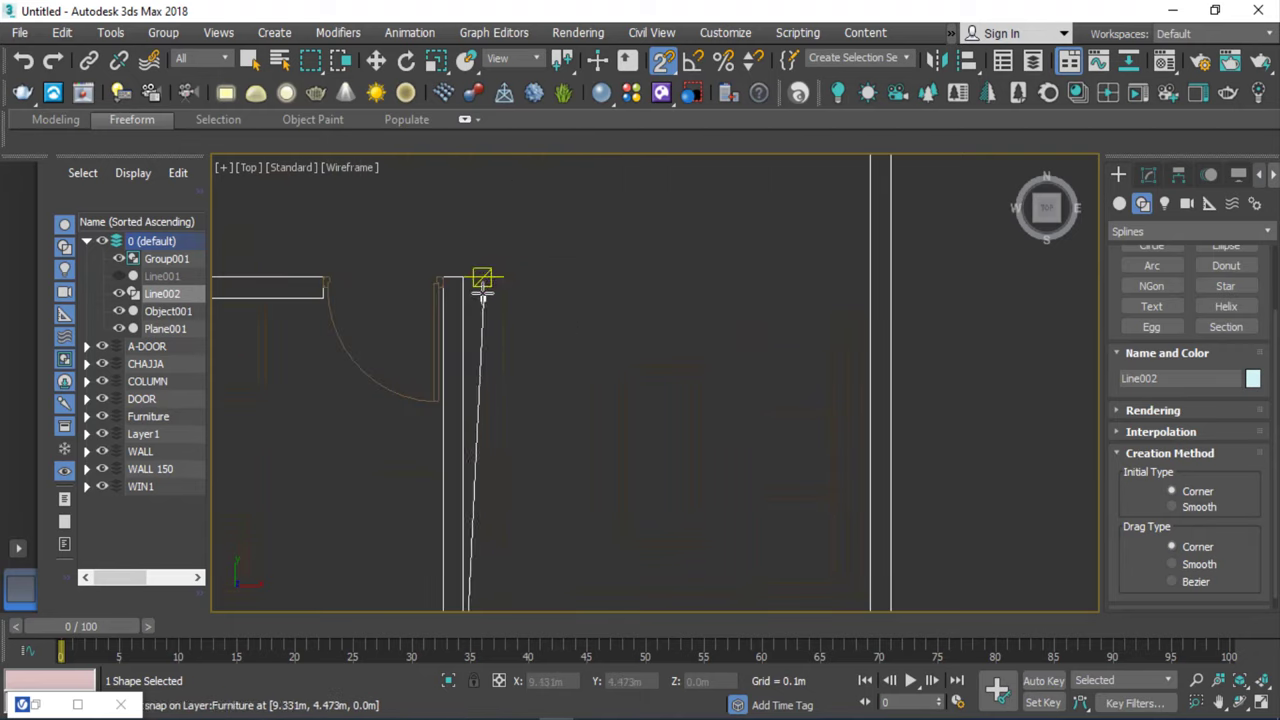
pyautogui.click(482, 279)
# Complete the outline through the upper-left and upper-right wall corners and finish the line.
pyautogui.scroll(-3, 480, 272)
pyautogui.scroll(2, 607, 432)
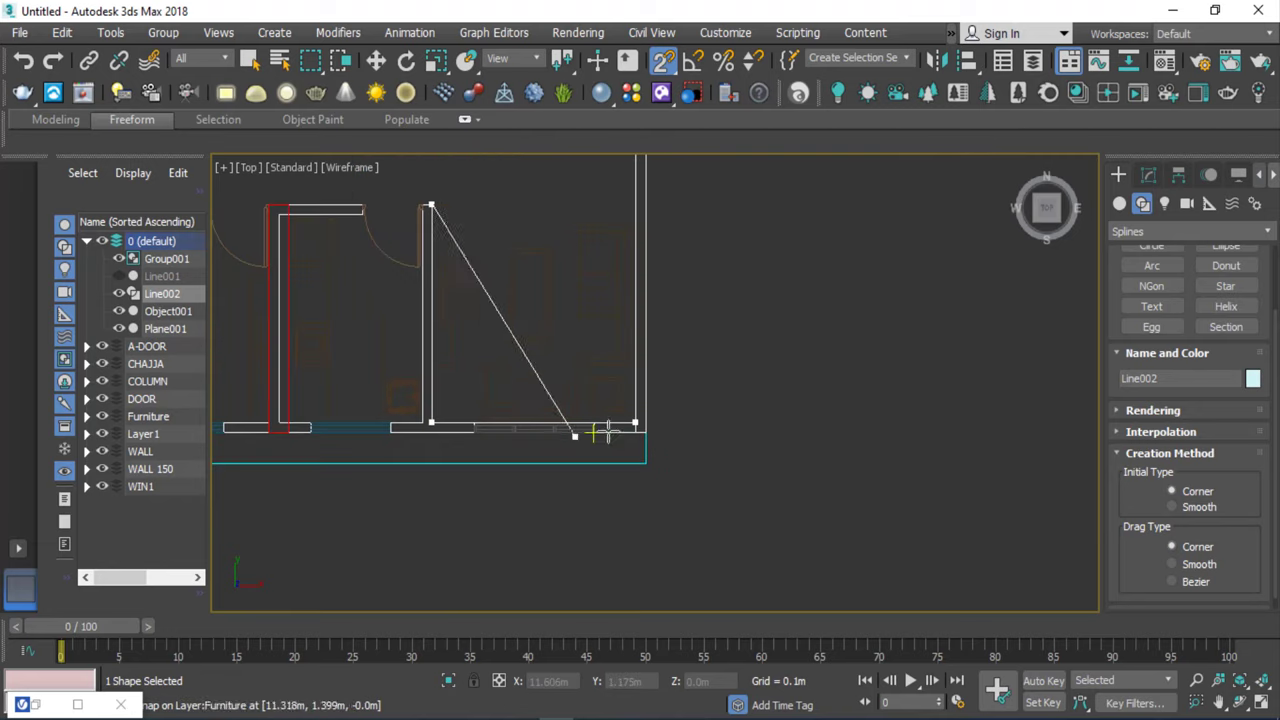
pyautogui.scroll(-4, 455, 340)
pyautogui.scroll(3, 435, 340)
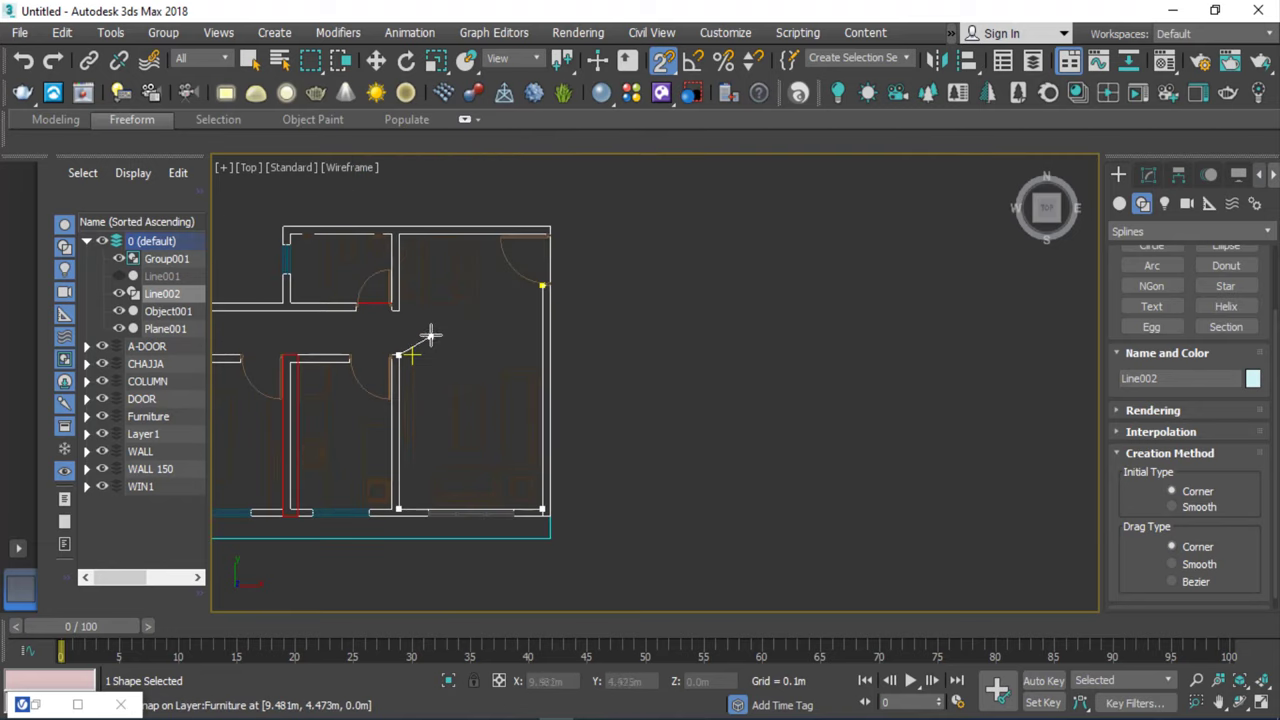
pyautogui.scroll(3, 414, 223)
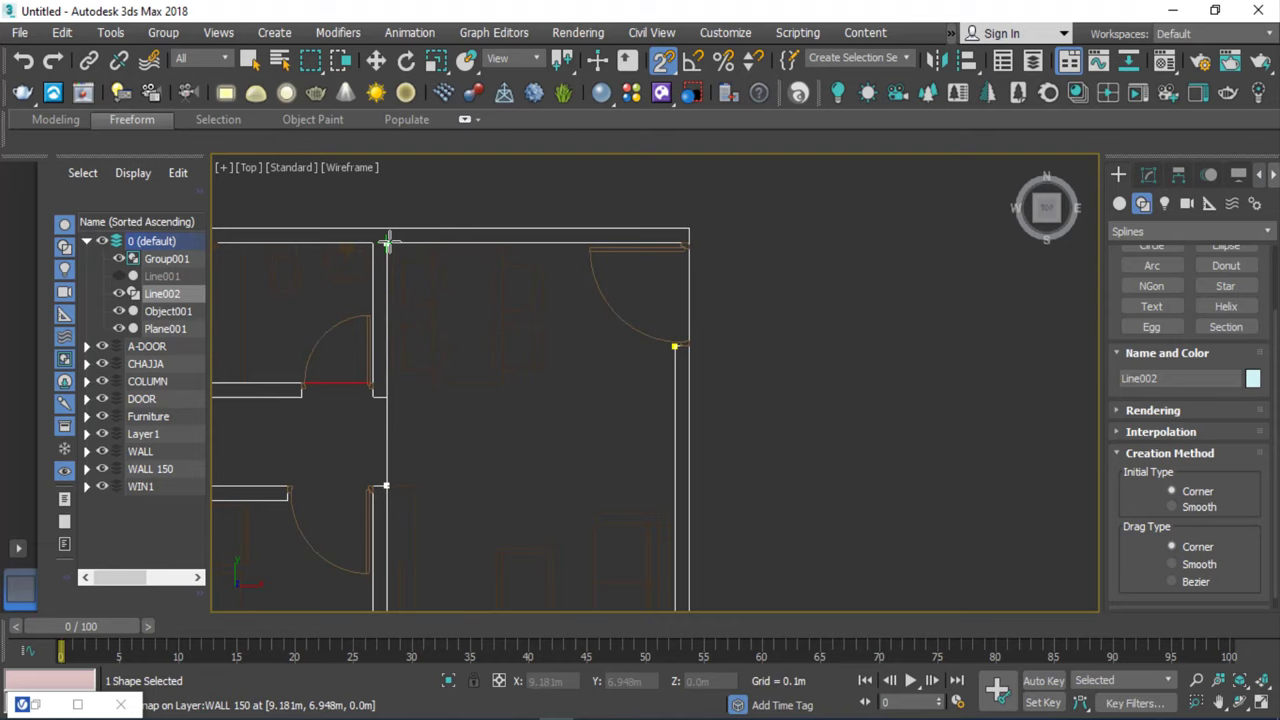
pyautogui.click(386, 242)
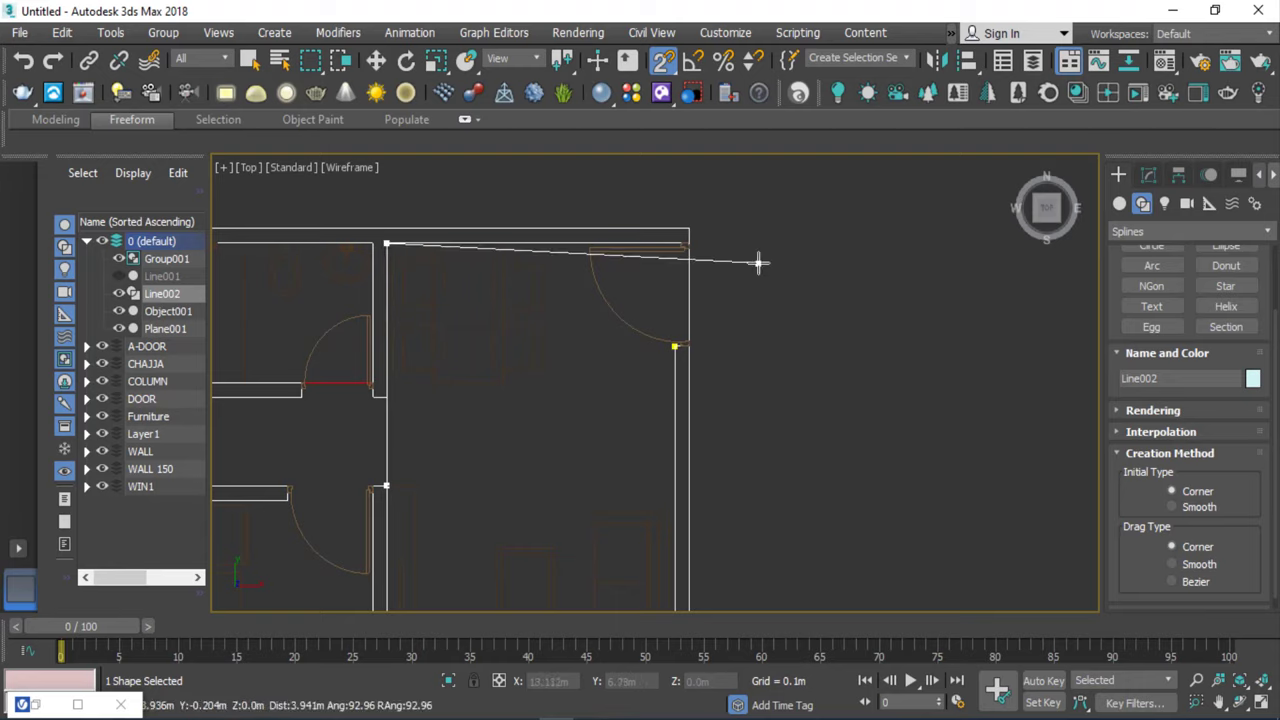
pyautogui.scroll(3, 651, 243)
pyautogui.scroll(3, 655, 242)
pyautogui.scroll(2, 767, 247)
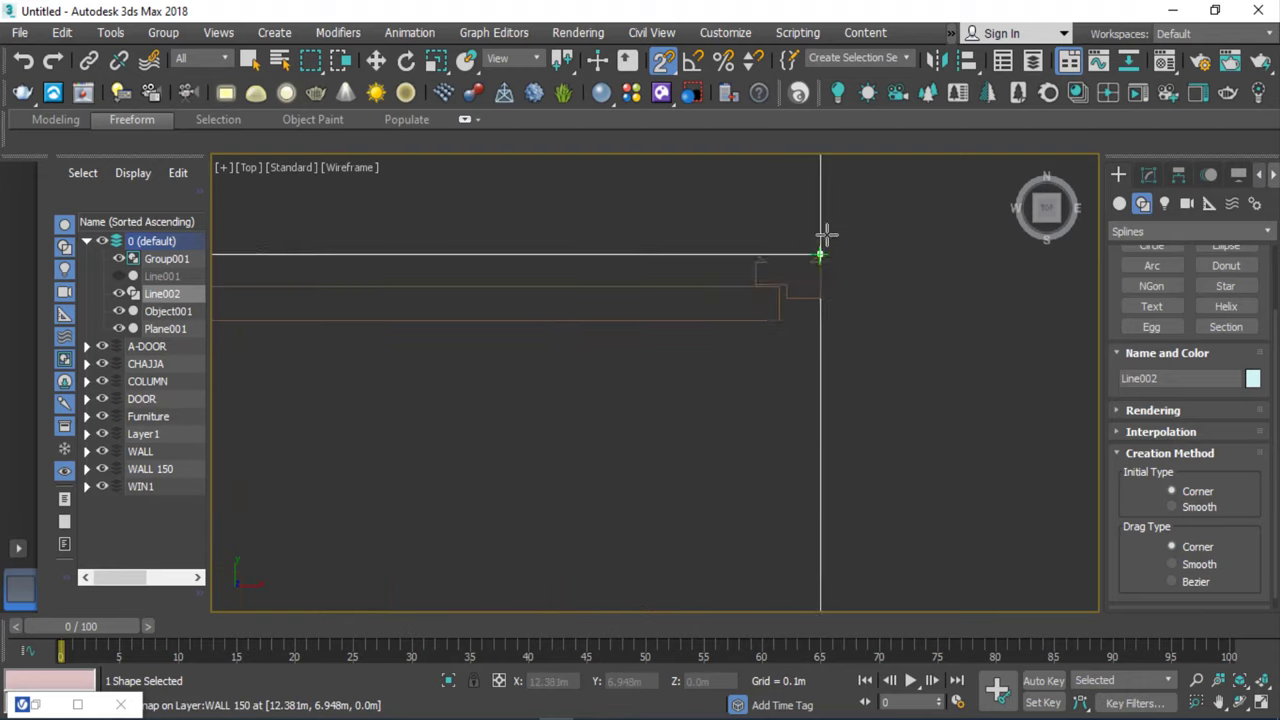
pyautogui.scroll(1, 822, 250)
pyautogui.click(819, 261)
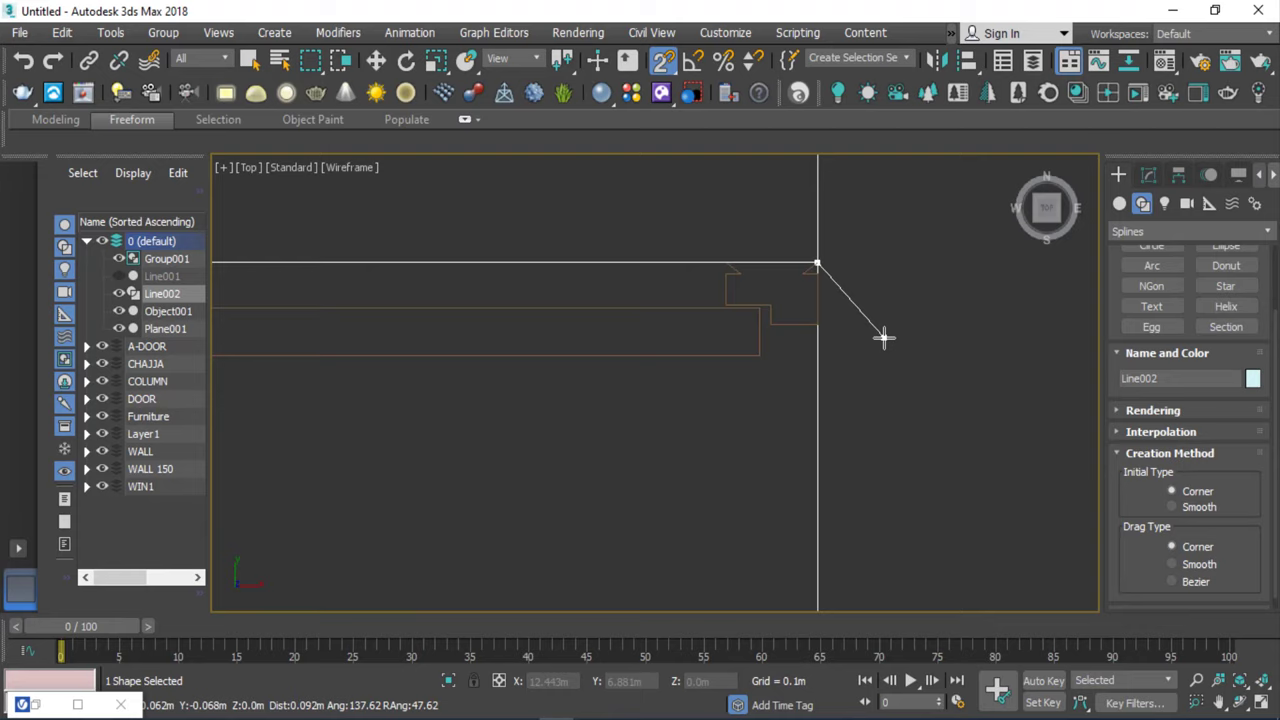
pyautogui.rightClick(884, 337)
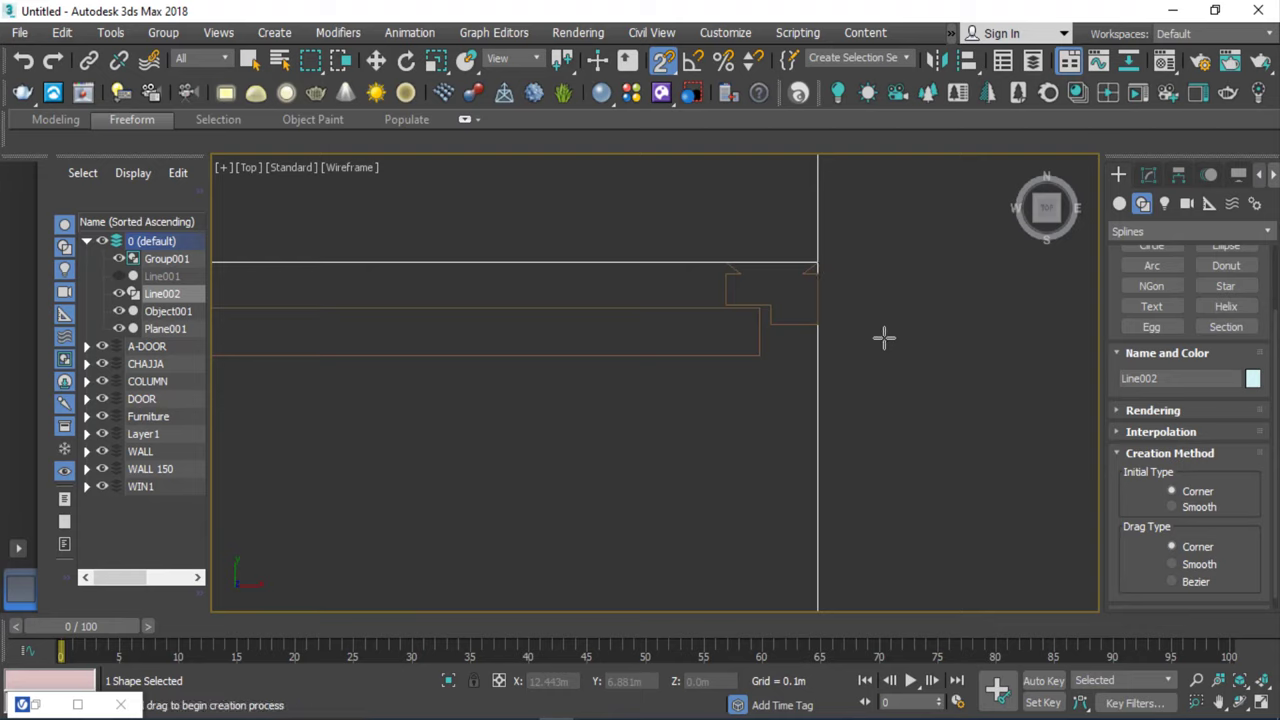
pyautogui.scroll(-3, 697, 245)
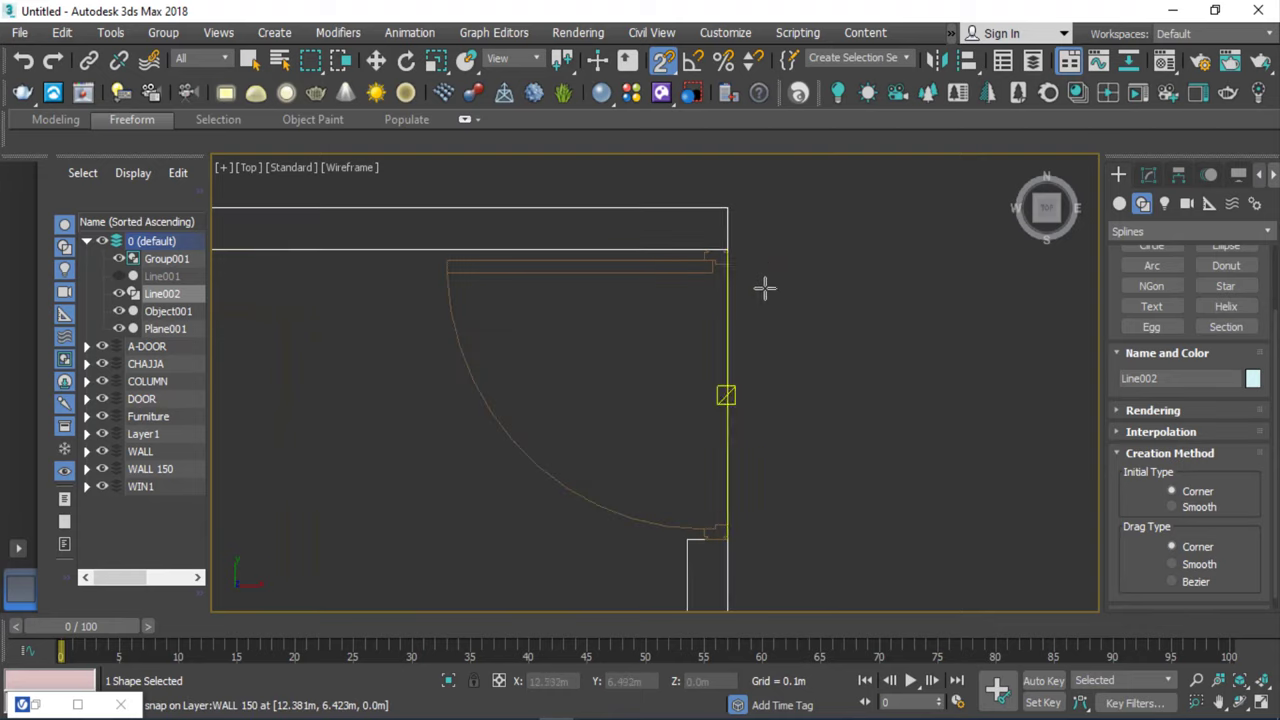
pyautogui.scroll(-3, 766, 280)
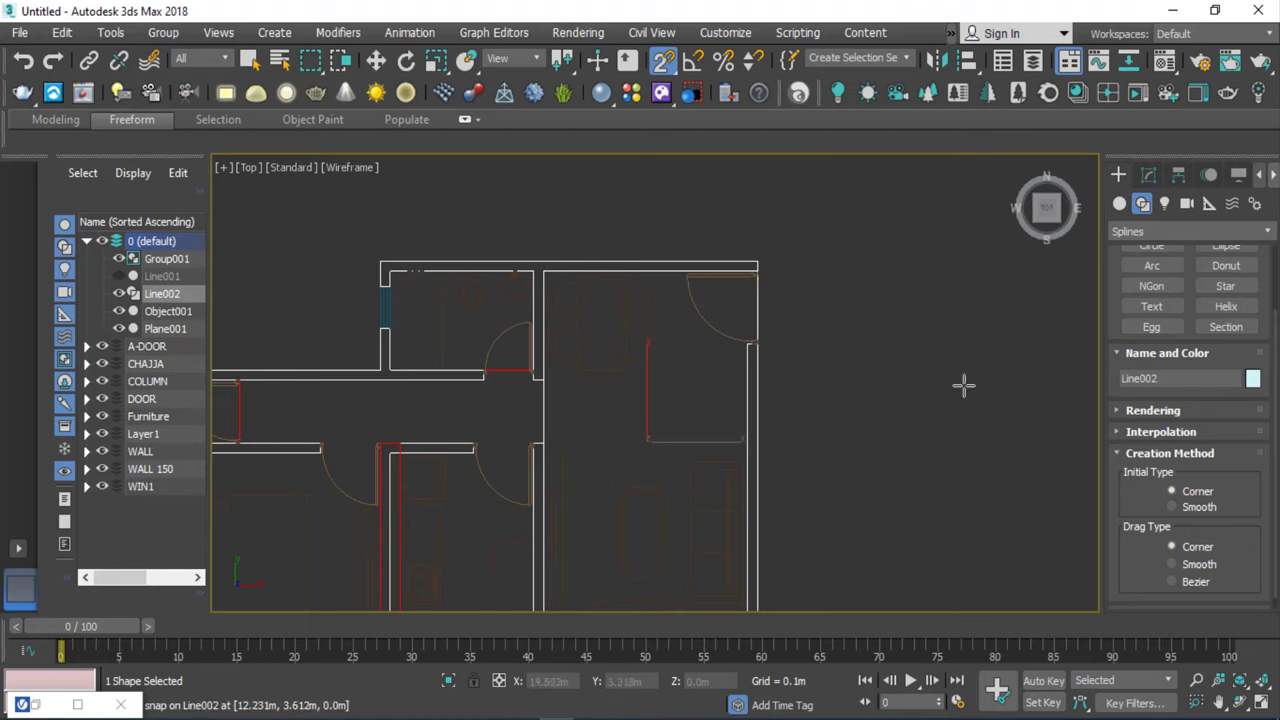
pyautogui.press('w')
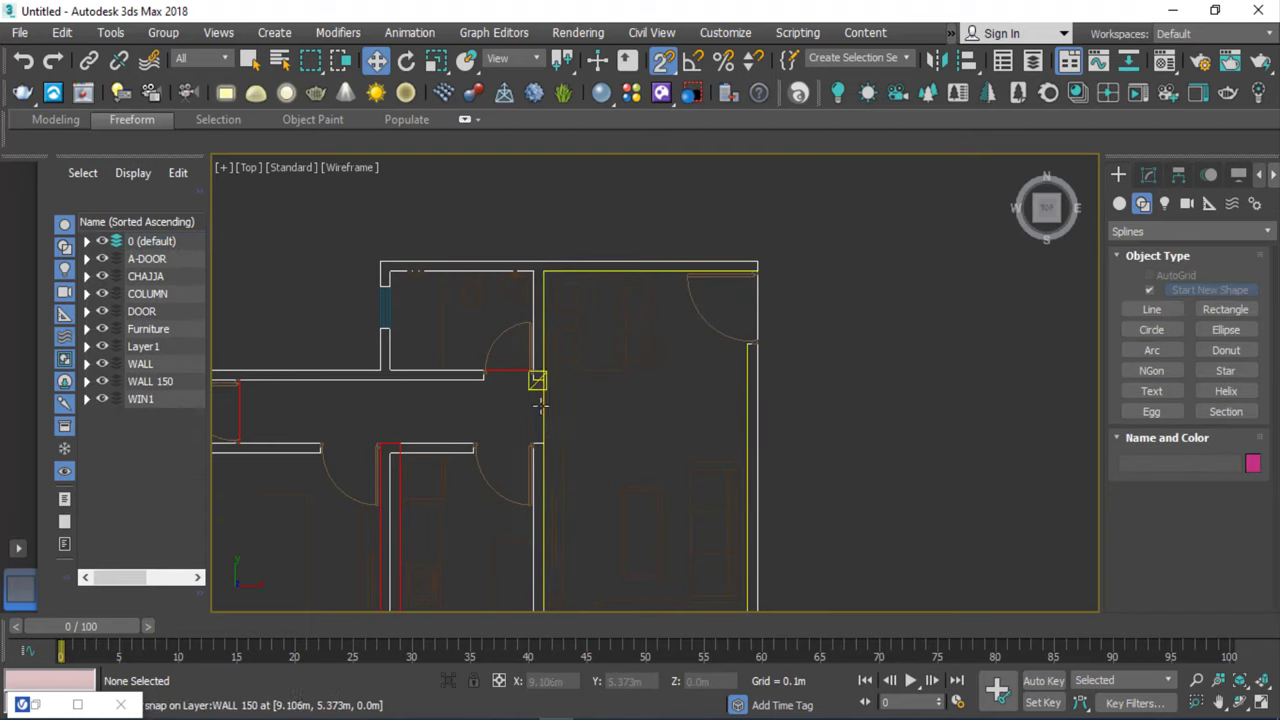
# Isolate the Line002 room outline and enable Vertex snapping in Grid and Snap Settings.
pyautogui.scroll(3, 523, 408)
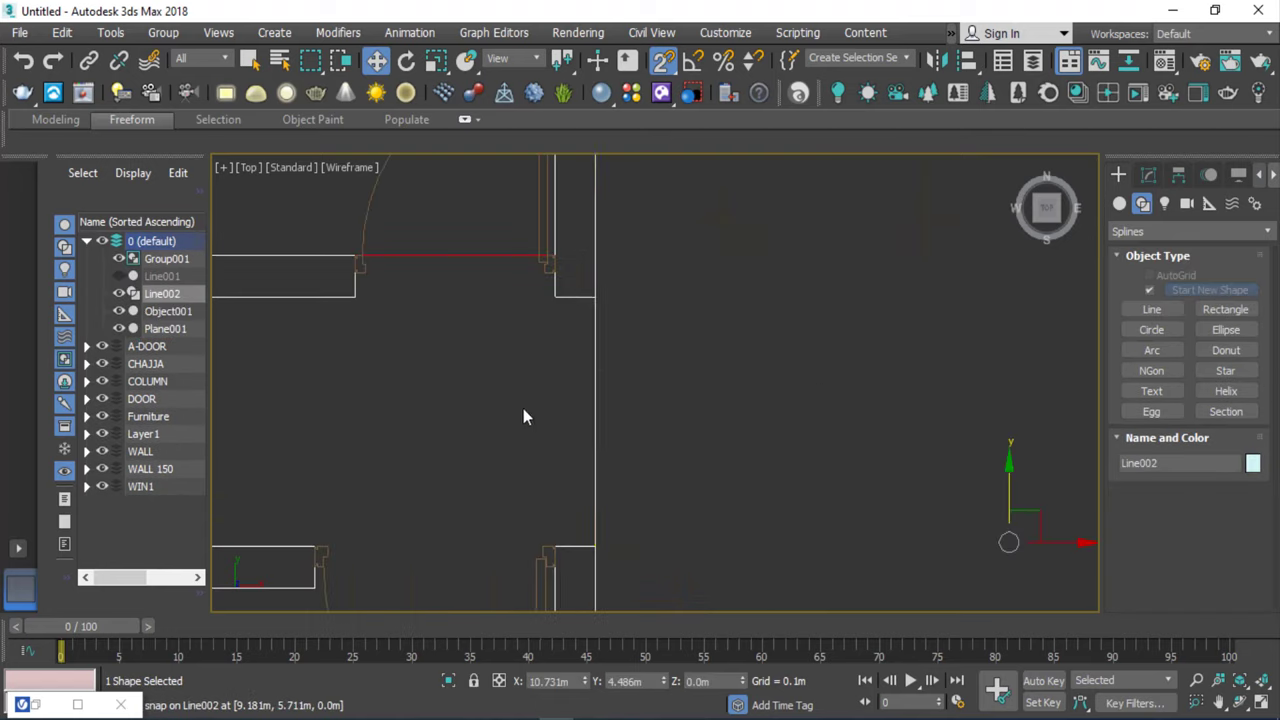
pyautogui.click(630, 400)
pyautogui.click(594, 398)
pyautogui.hotkey('alt', 'q')
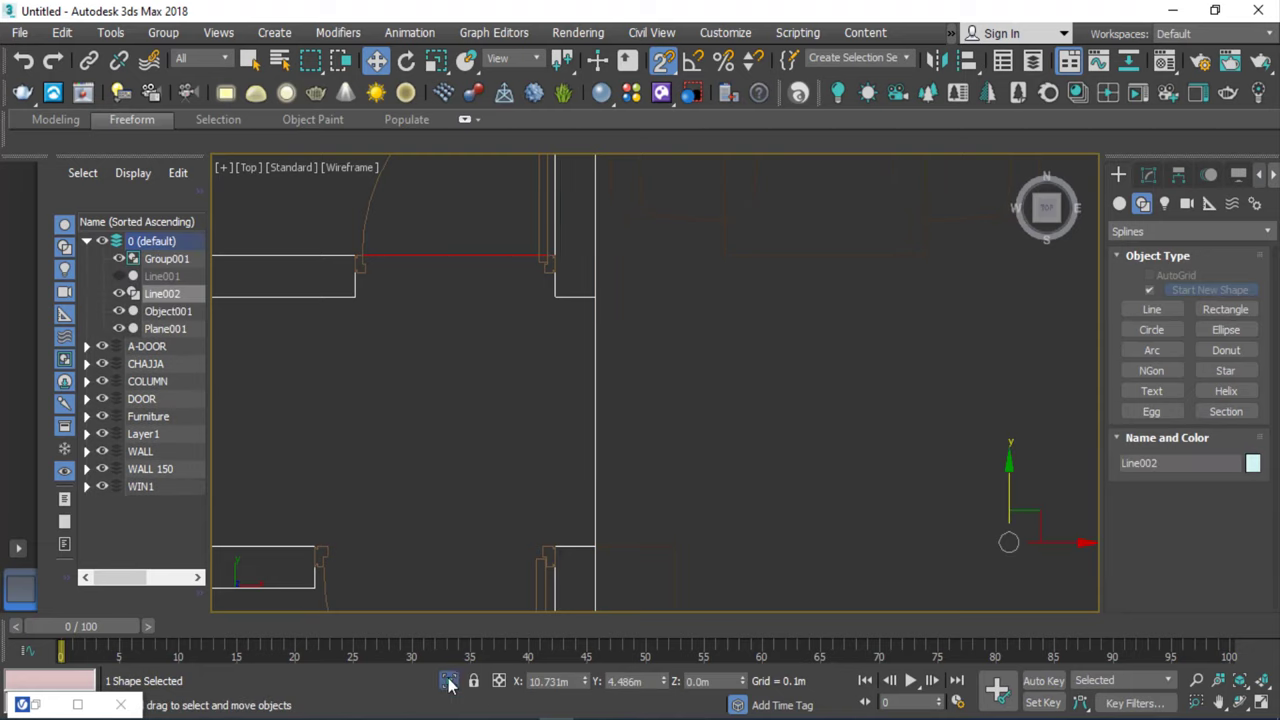
pyautogui.rightClick(664, 62)
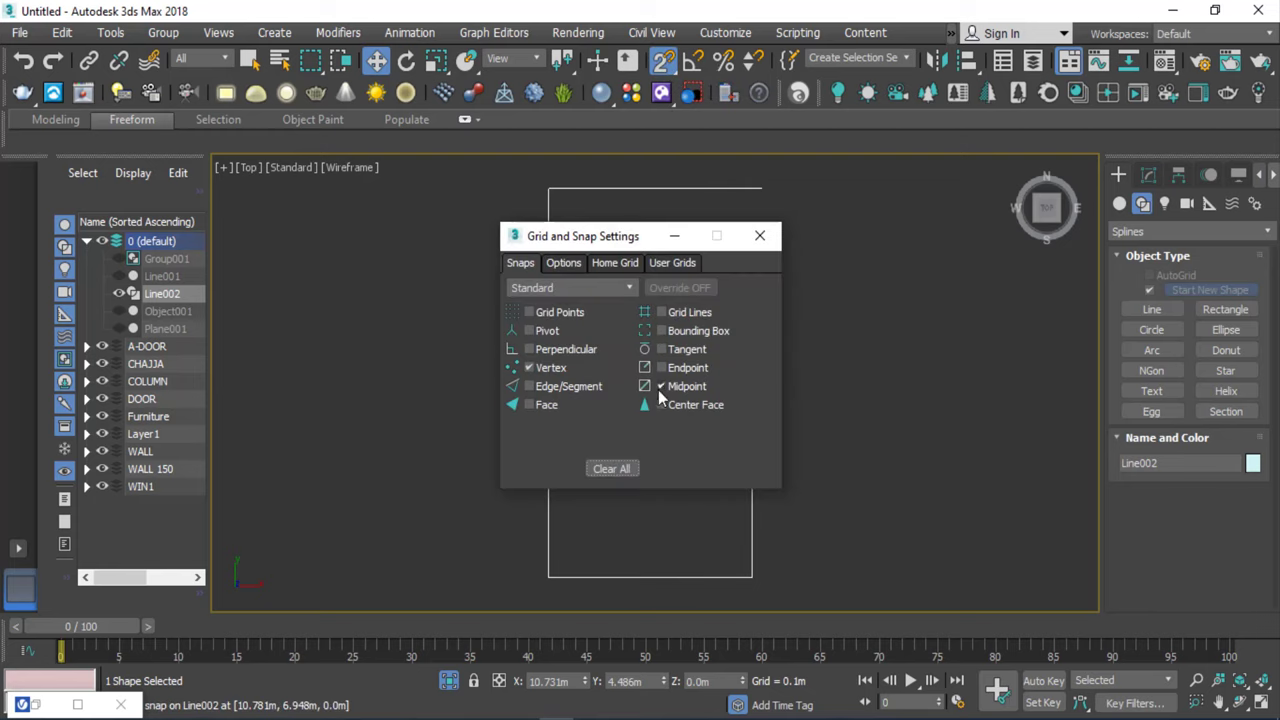
pyautogui.click(770, 236)
pyautogui.click(911, 370)
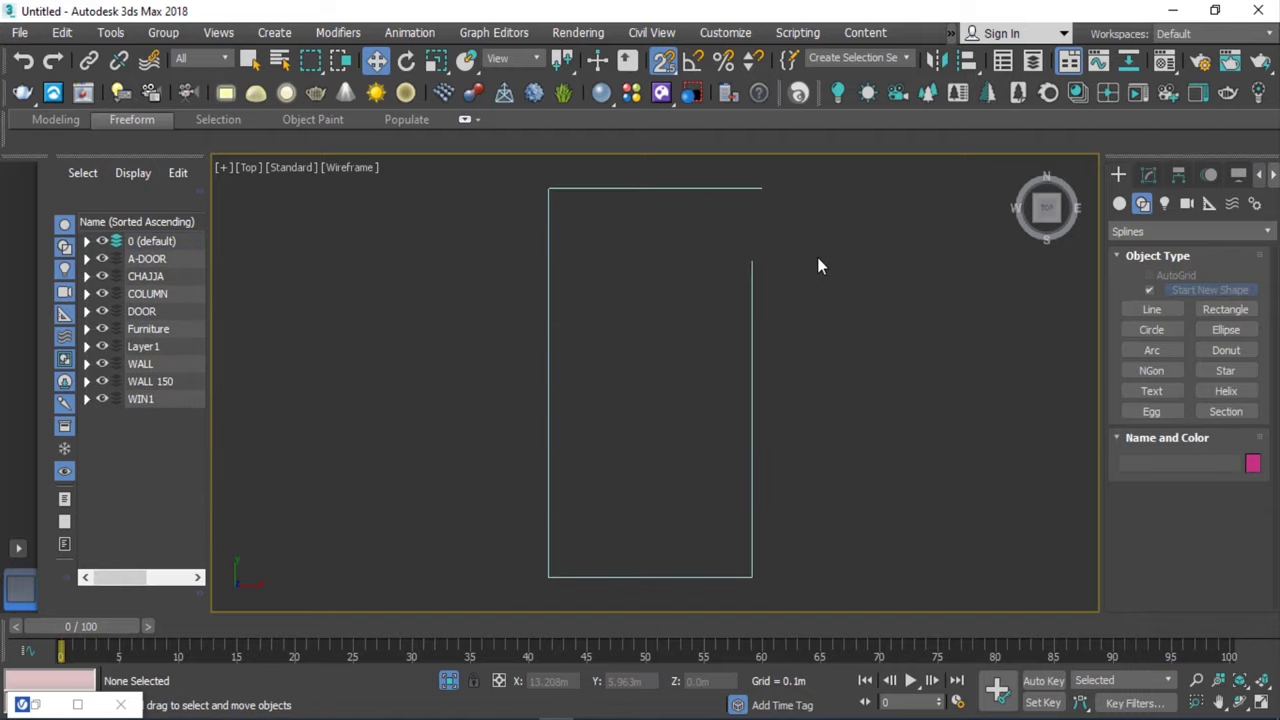
# In Front view, start a new line with a vertical segment above the outline.
pyautogui.press('f')
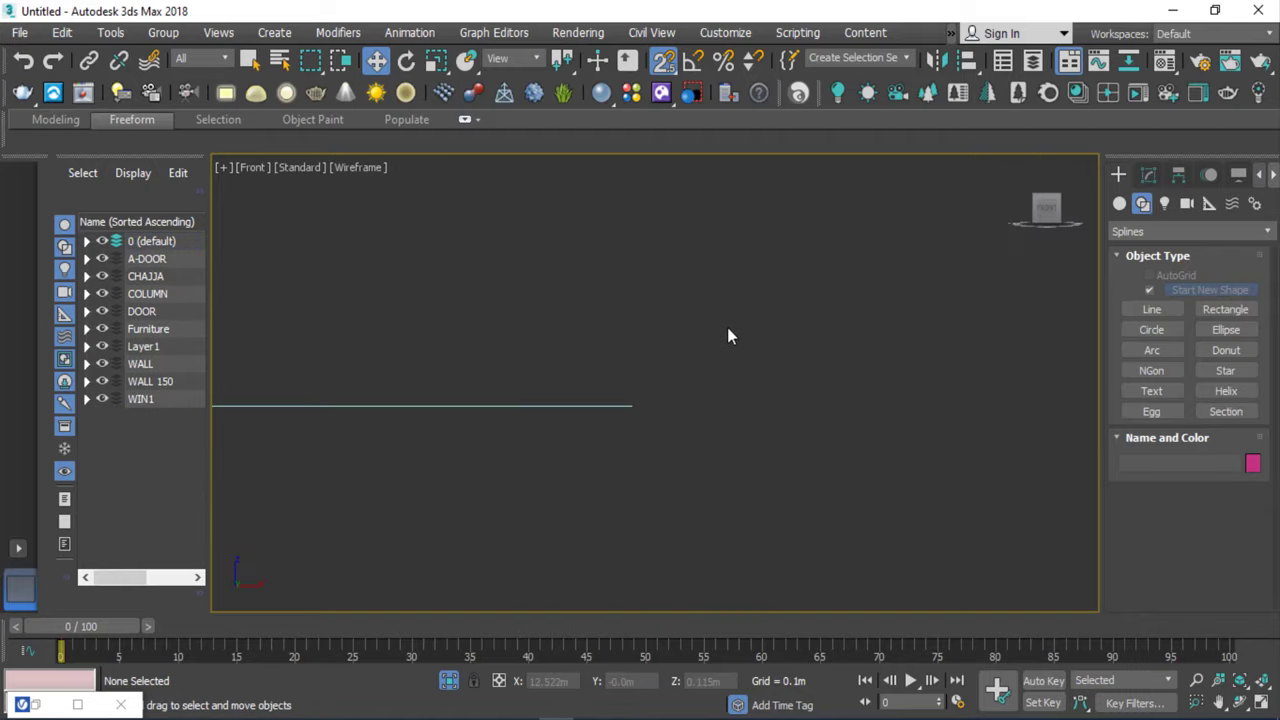
pyautogui.click(1153, 312)
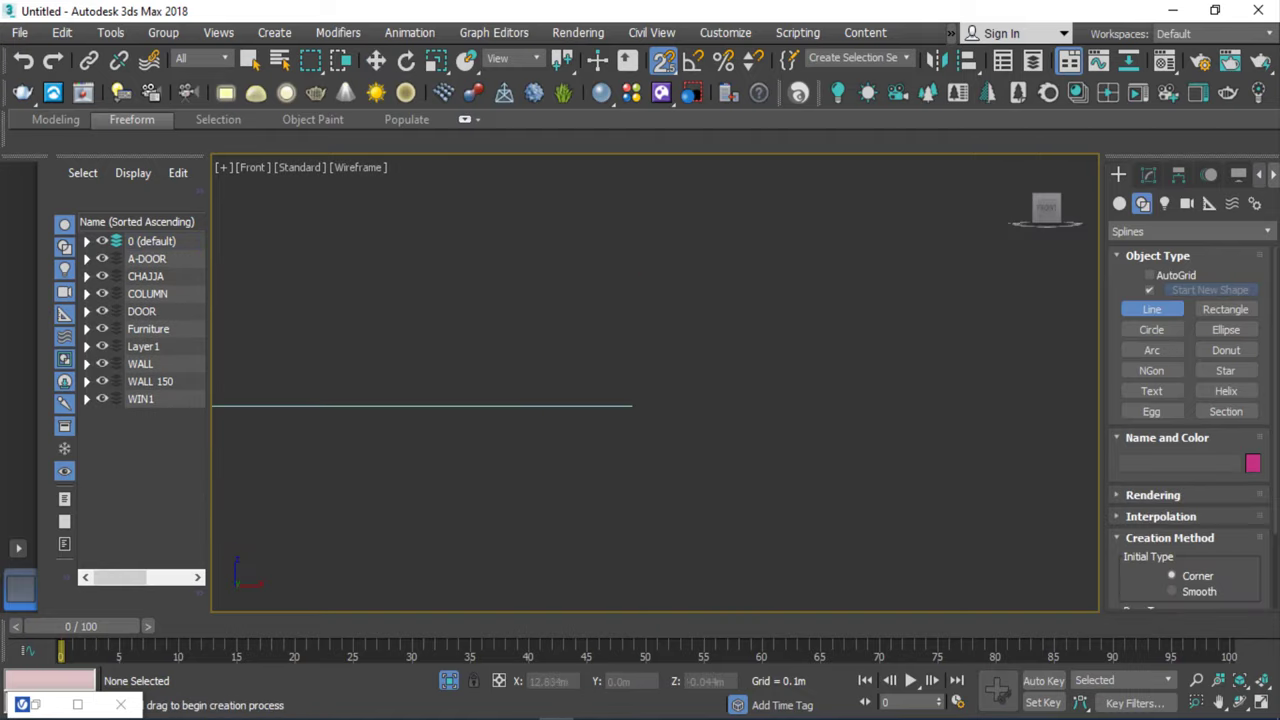
pyautogui.moveTo(1147, 580); pyautogui.dragTo(1147, 496)
pyautogui.scroll(3, 748, 402)
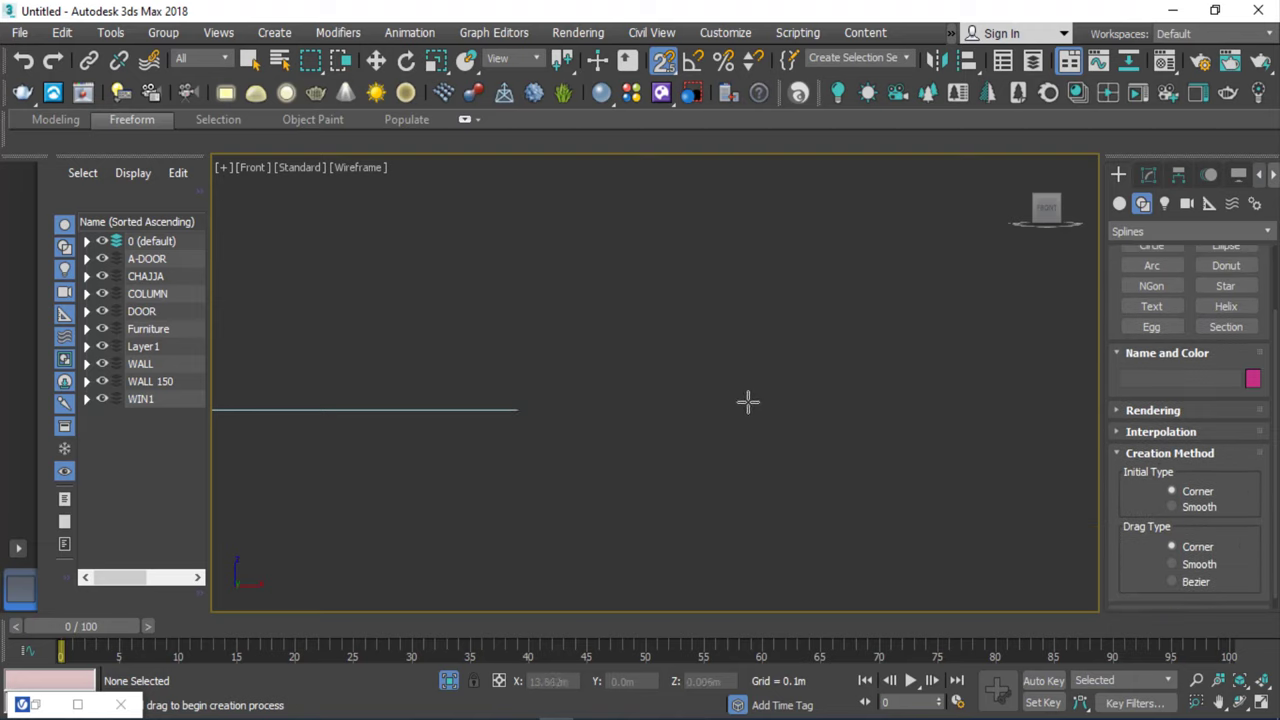
pyautogui.click(601, 412)
pyautogui.click(601, 330)
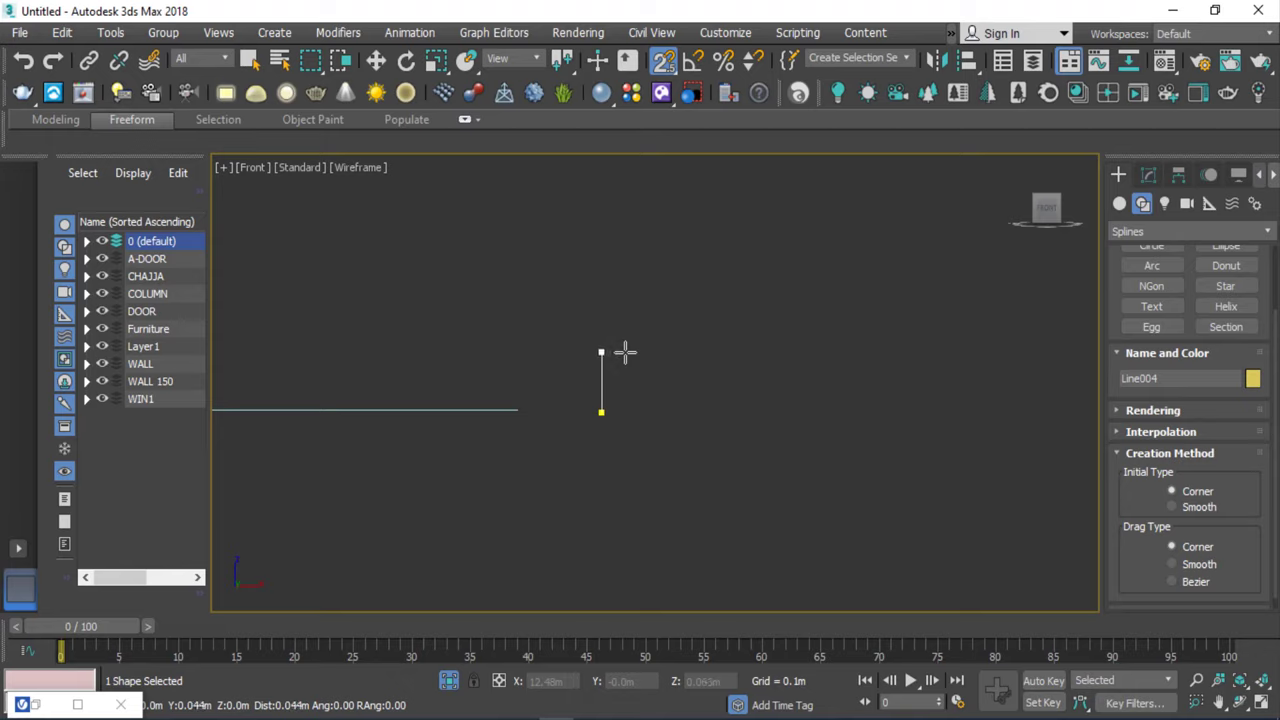
pyautogui.scroll(3, 572, 338)
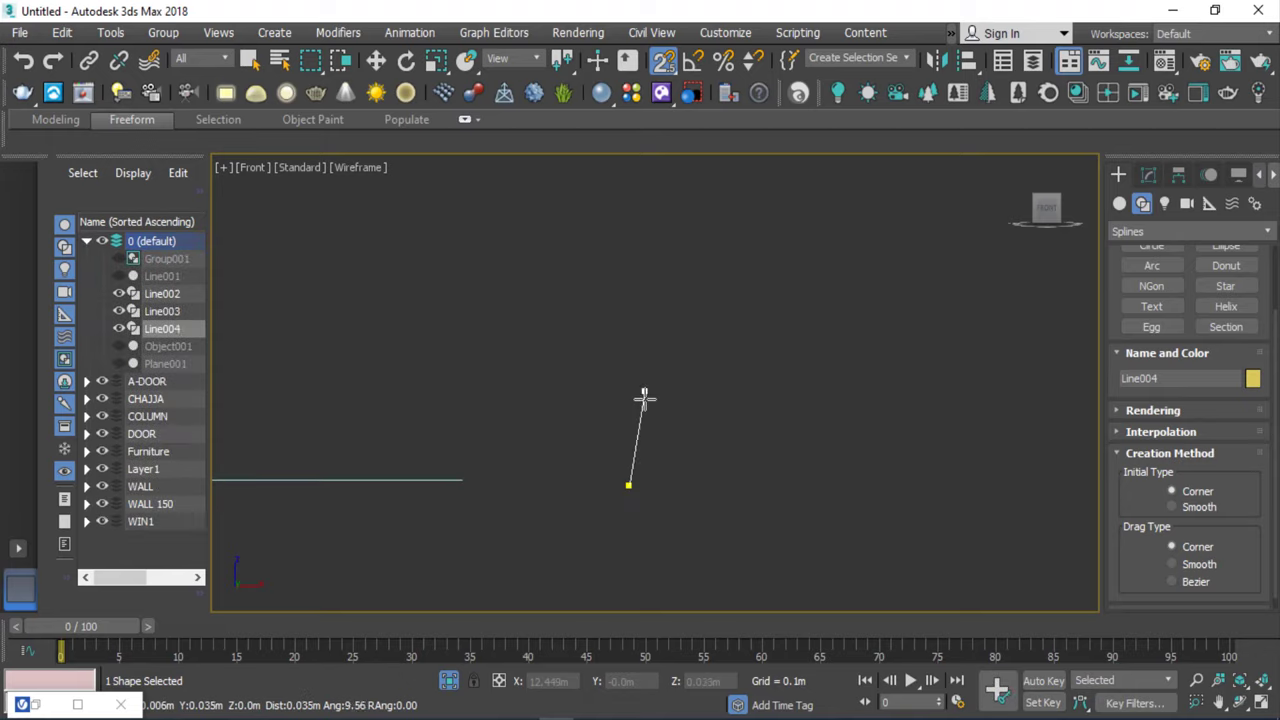
pyautogui.click(640, 405)
# Add two inward zigzag steps ending in a short horizontal top, then finish the line.
pyautogui.scroll(5, 596, 384)
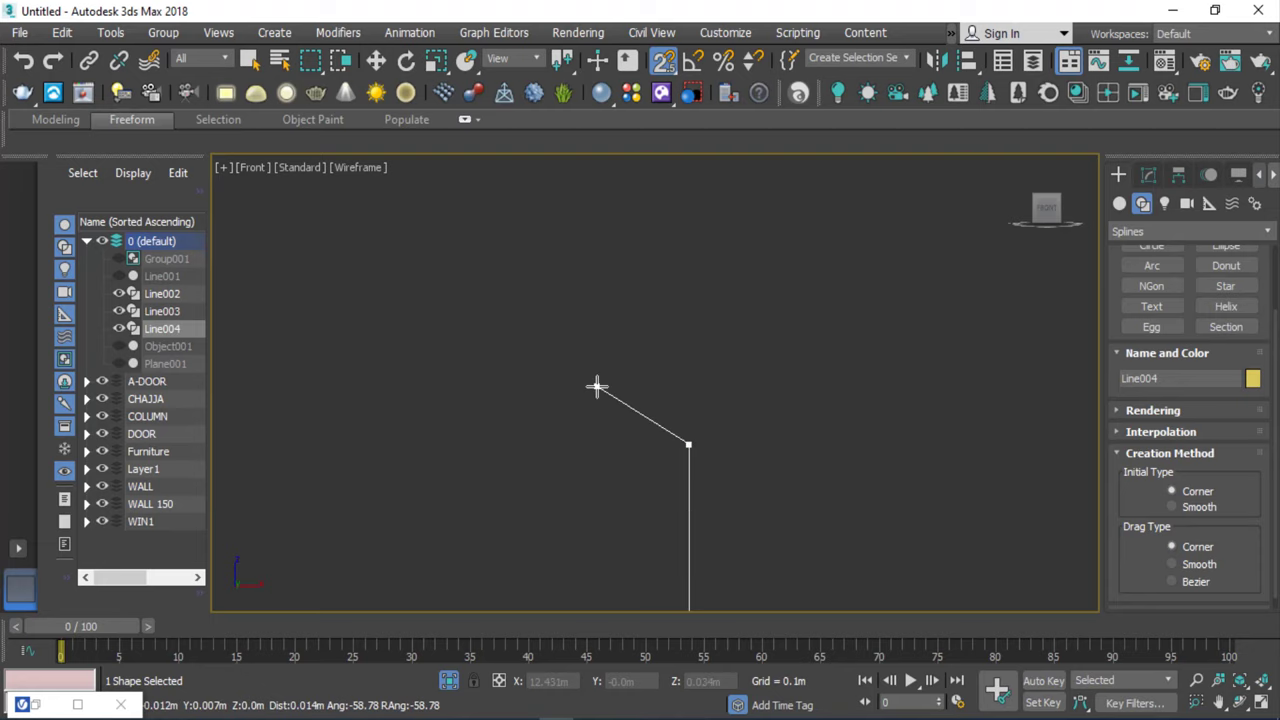
pyautogui.click(637, 415)
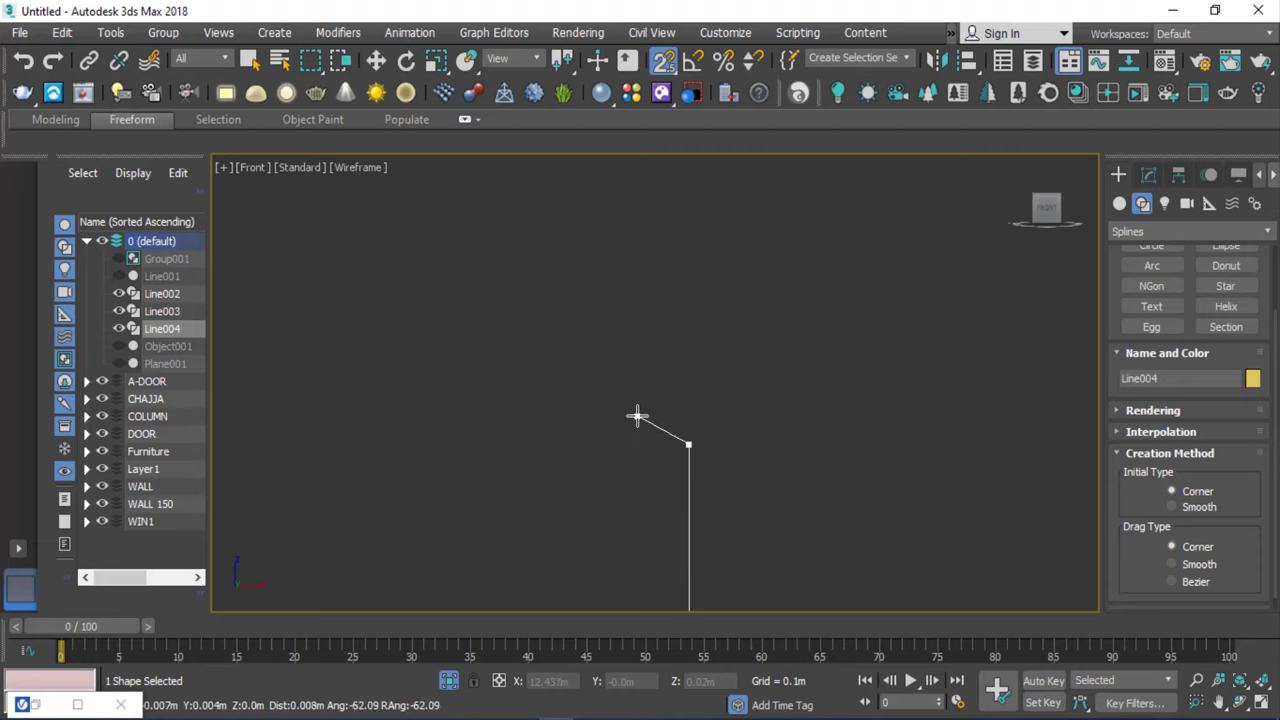
pyautogui.click(685, 385)
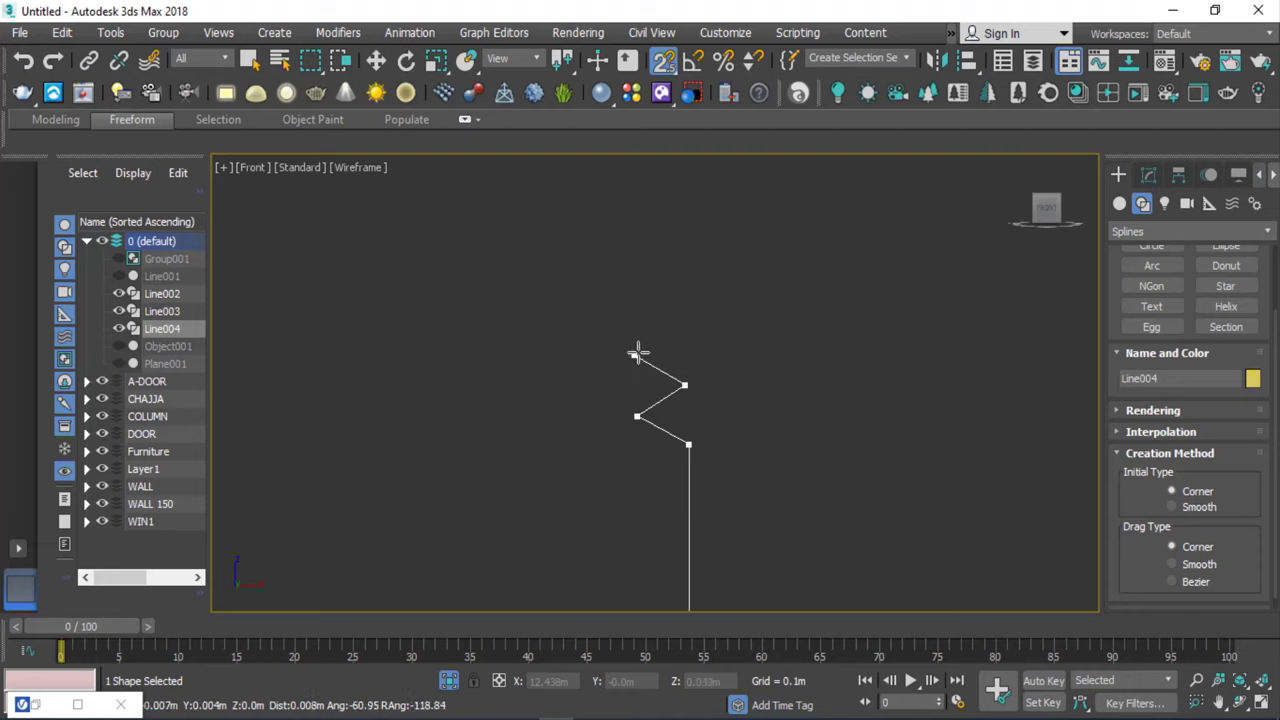
pyautogui.click(634, 355)
pyautogui.click(685, 324)
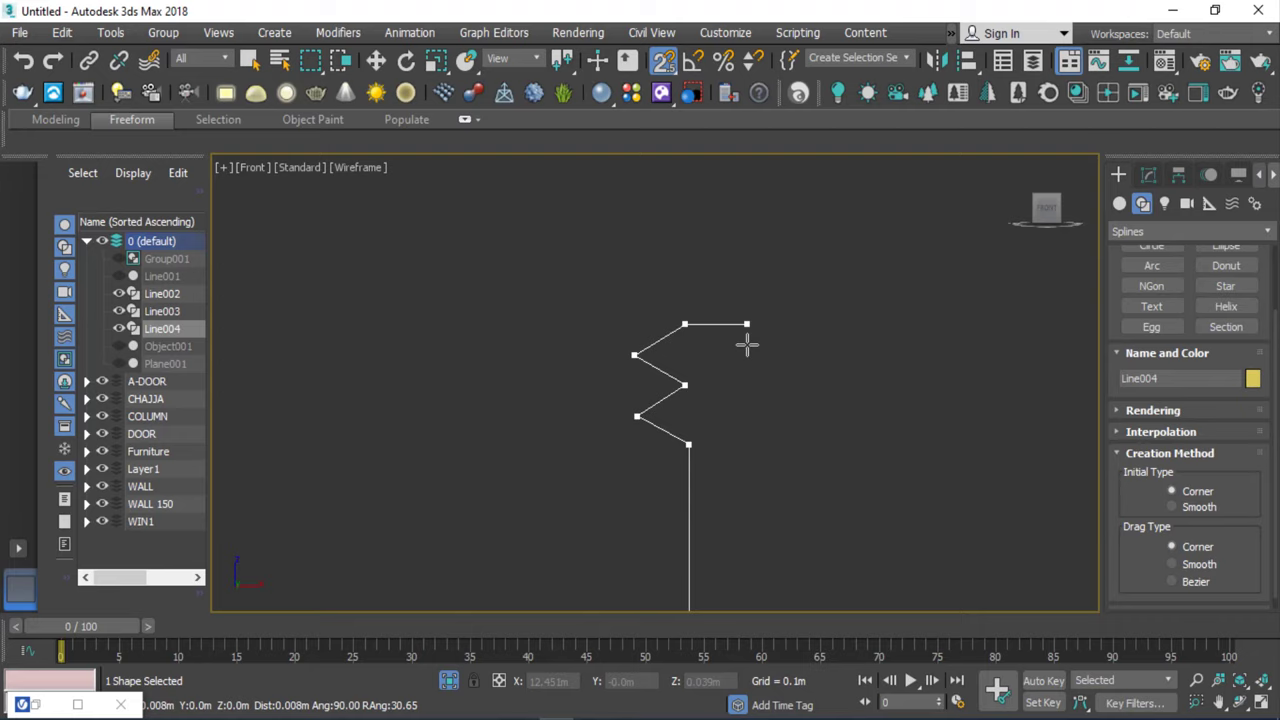
pyautogui.rightClick(884, 309)
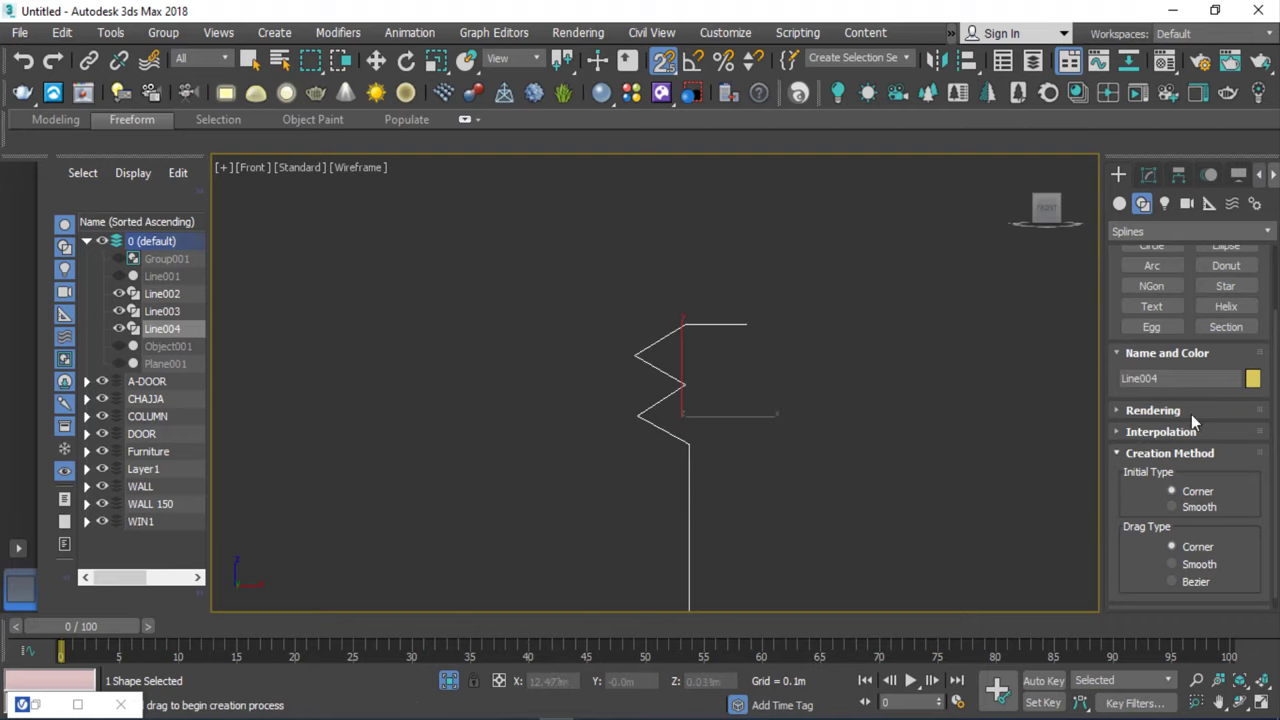
# Select Line004's two left corner vertices in Vertex sub-object mode.
pyautogui.click(1149, 174)
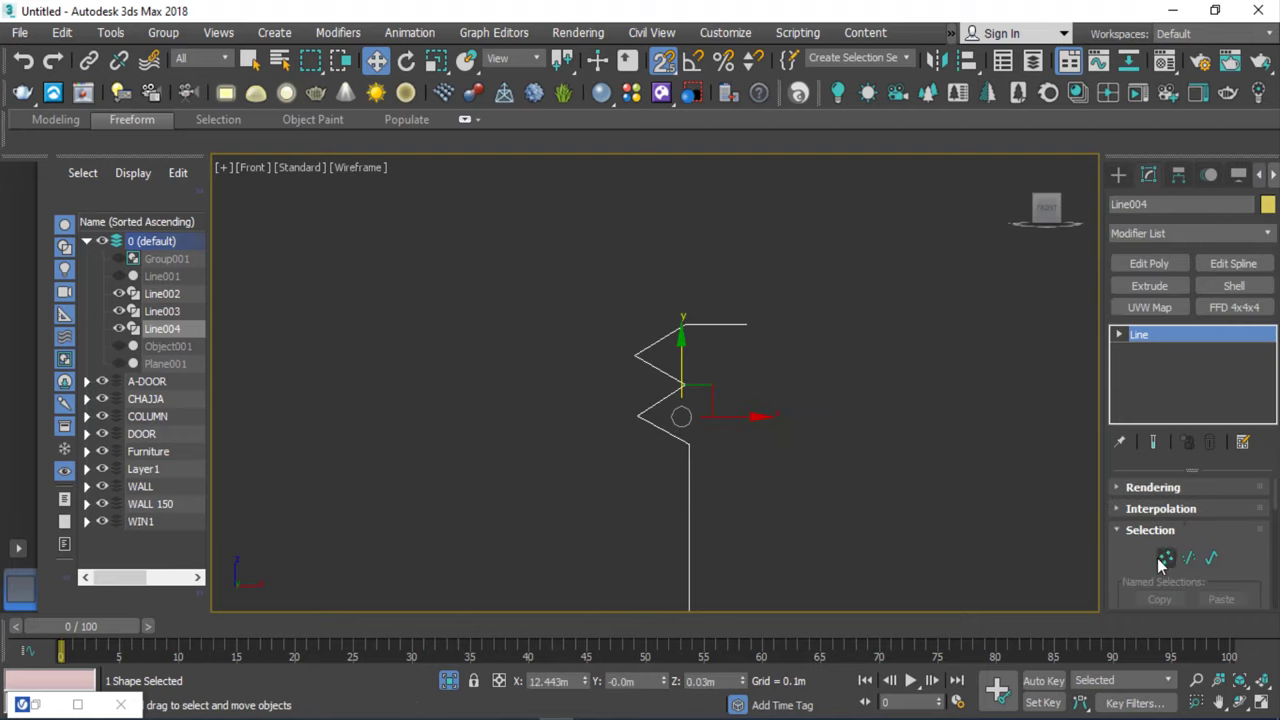
pyautogui.click(1166, 558)
pyautogui.scroll(5, 615, 335)
pyautogui.moveTo(630, 563); pyautogui.dragTo(655, 555)
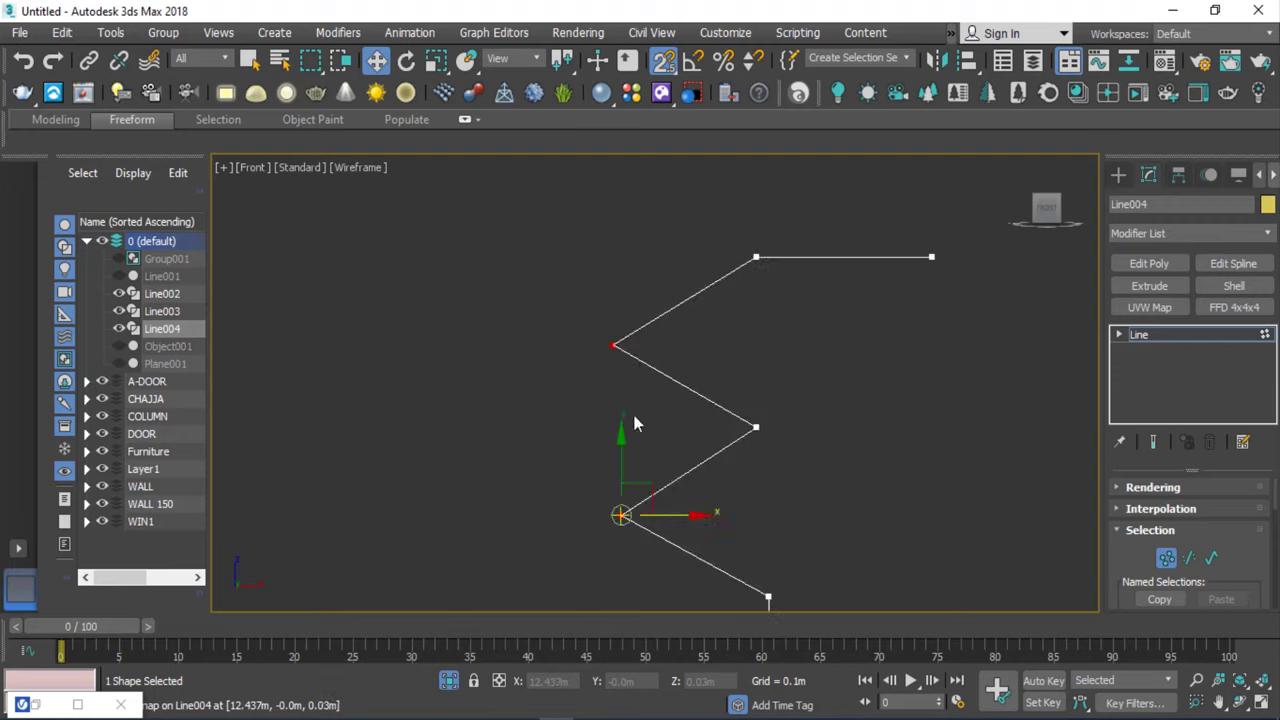
pyautogui.scroll(-5, 690, 400)
pyautogui.scroll(-3, 1234, 551)
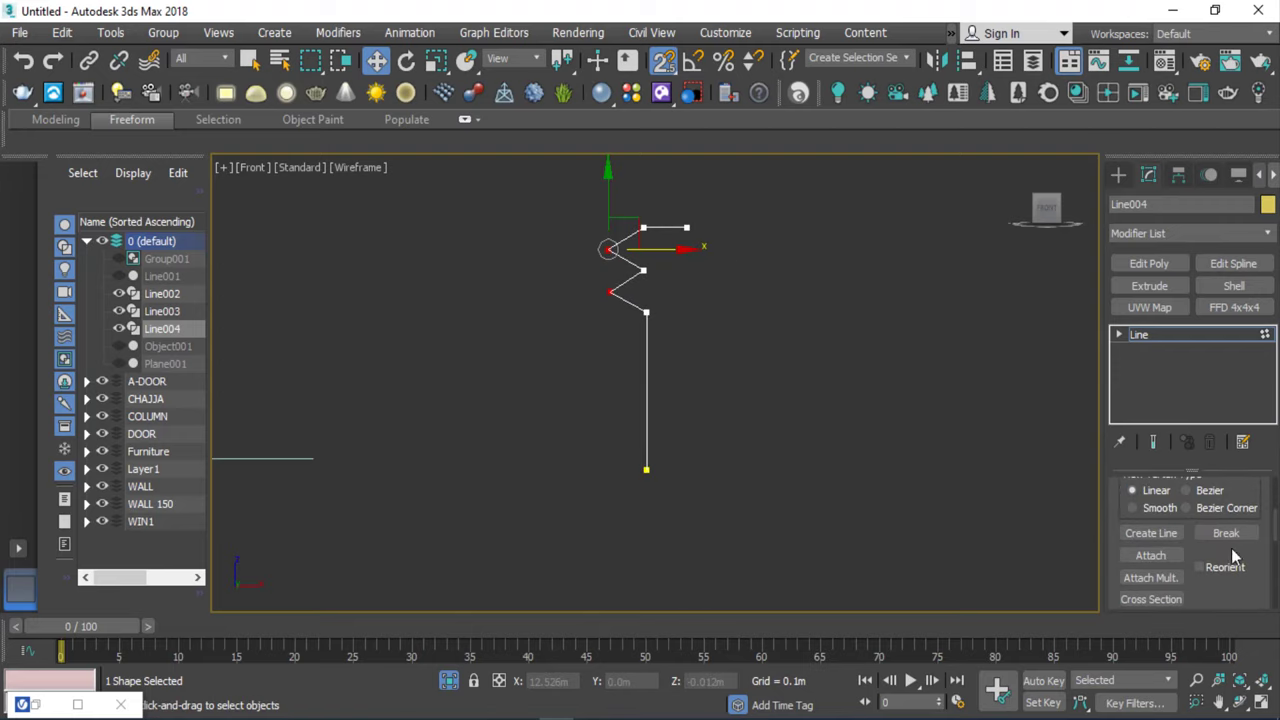
pyautogui.scroll(-3, 1234, 591)
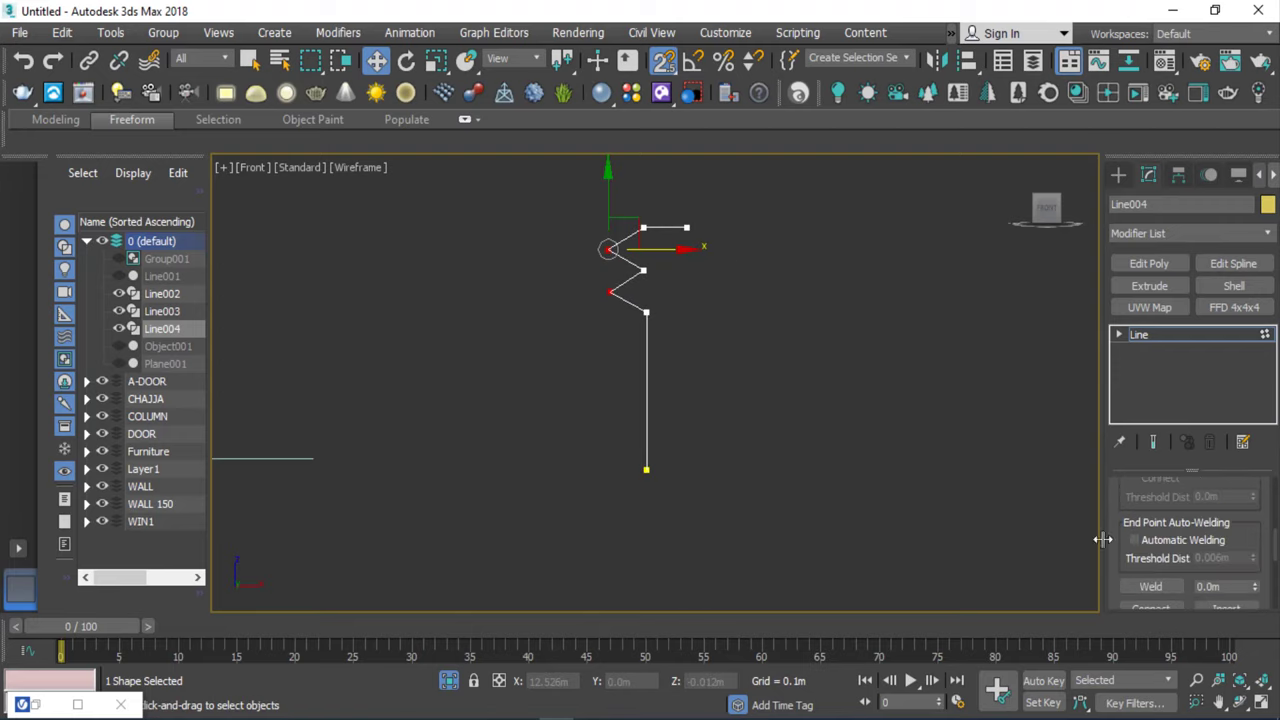
pyautogui.scroll(-2, 1180, 550)
pyautogui.scroll(-3, 1180, 550)
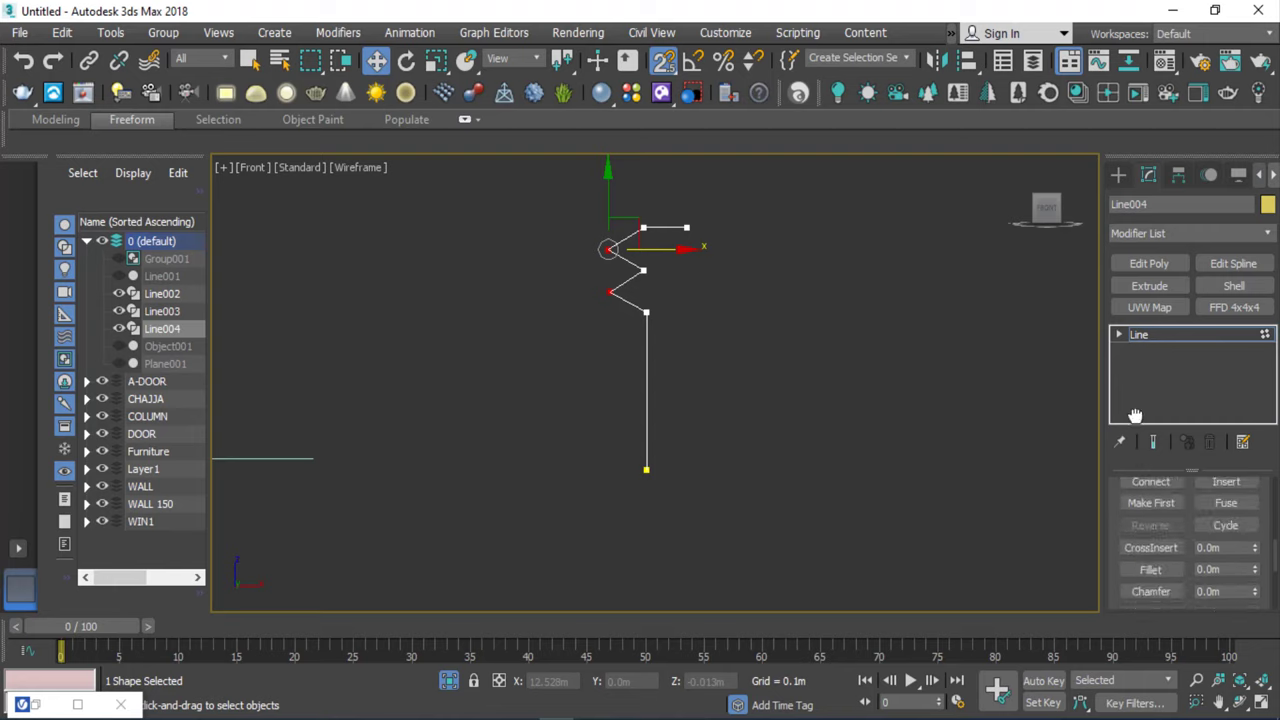
# Fillet both corners into arcs, then return to top level and deselect the line.
pyautogui.click(1178, 569)
pyautogui.scroll(3, 627, 280)
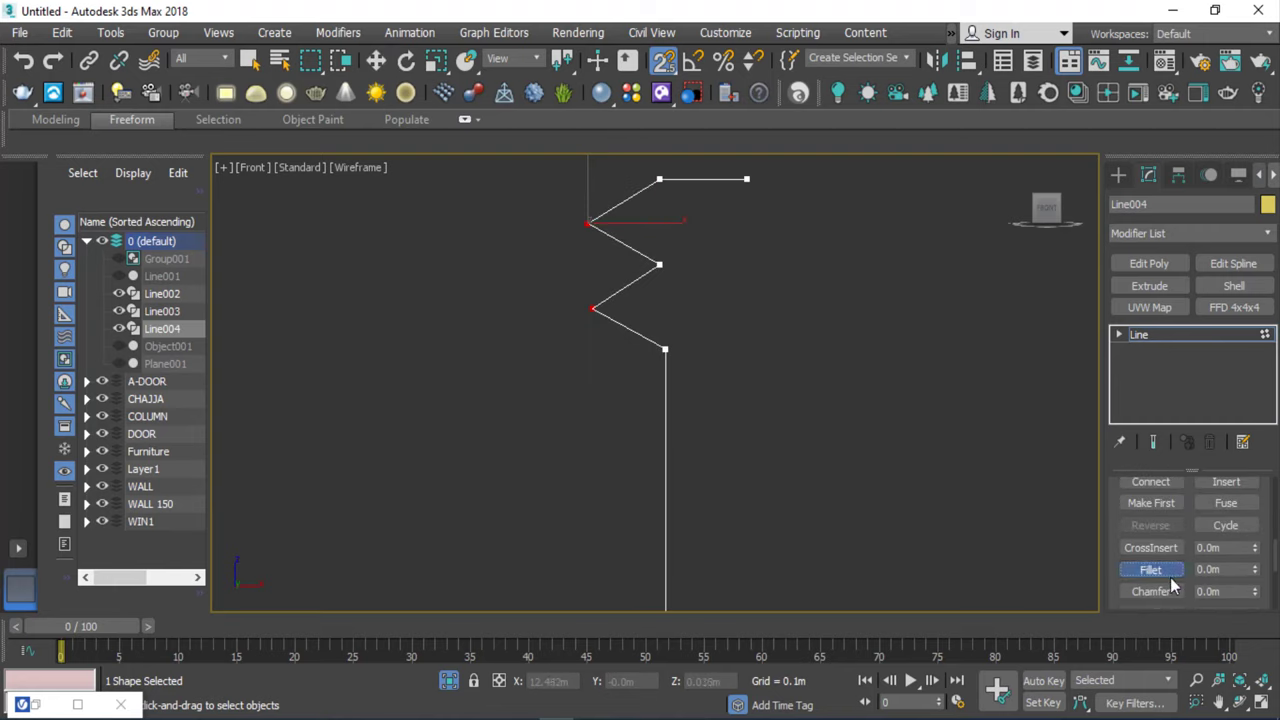
pyautogui.scroll(-1, 1120, 540)
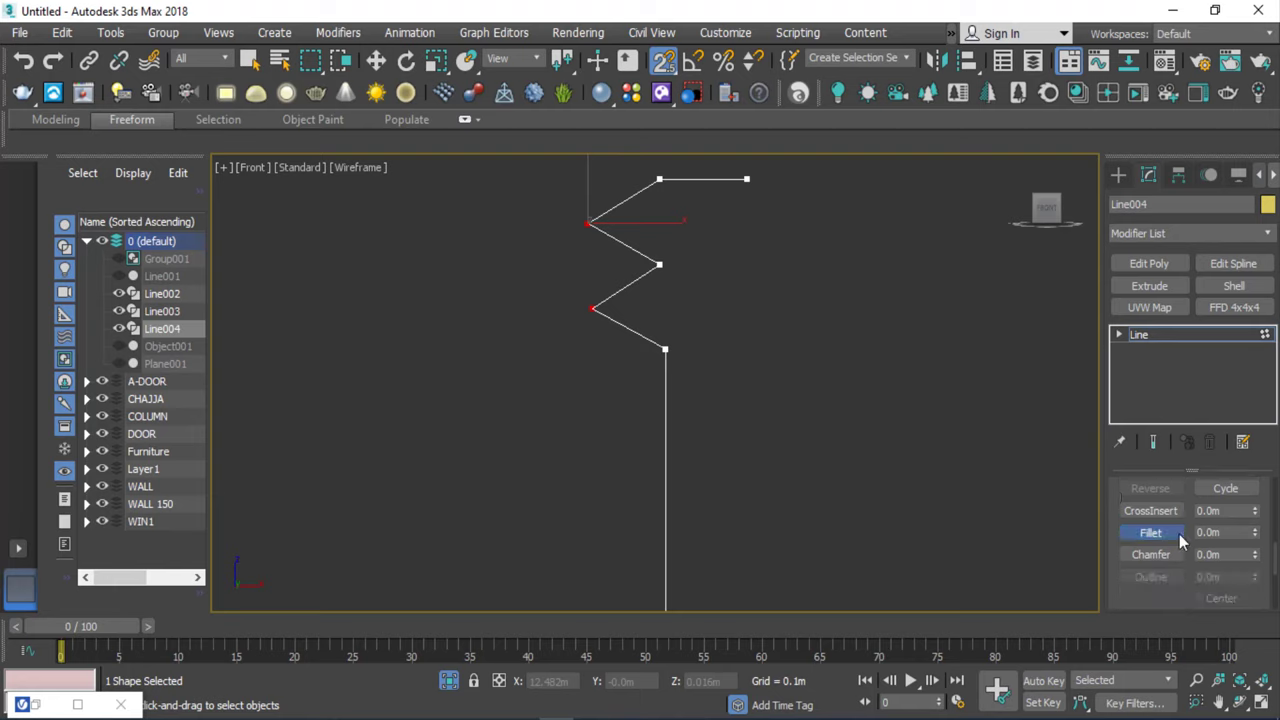
pyautogui.moveTo(588, 220); pyautogui.dragTo(866, 157)
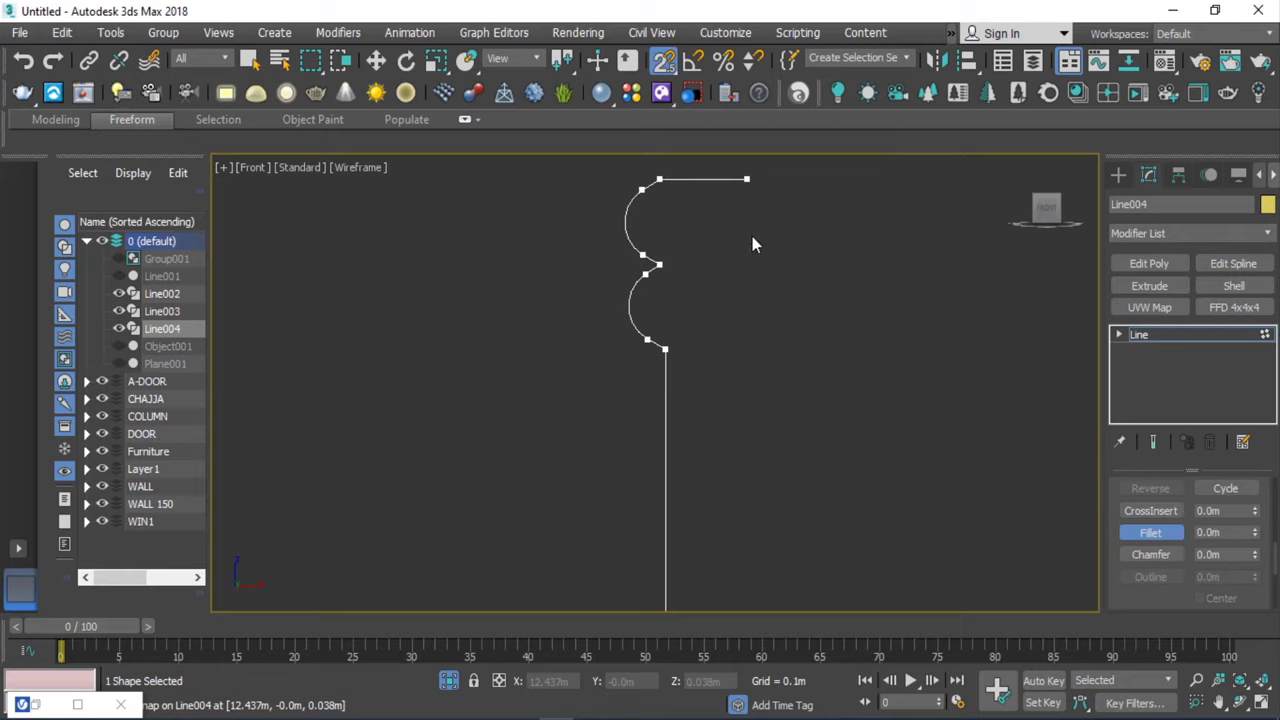
pyautogui.press('w')
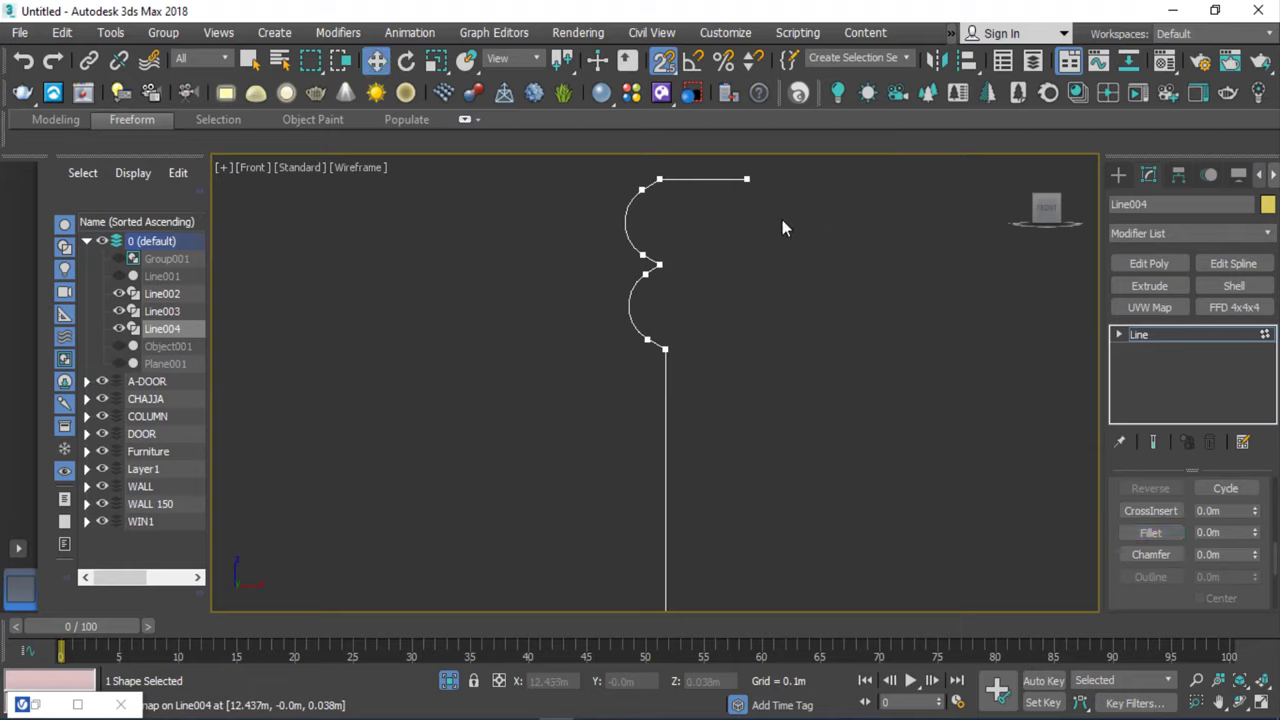
pyautogui.rightClick(868, 368)
pyautogui.click(838, 350)
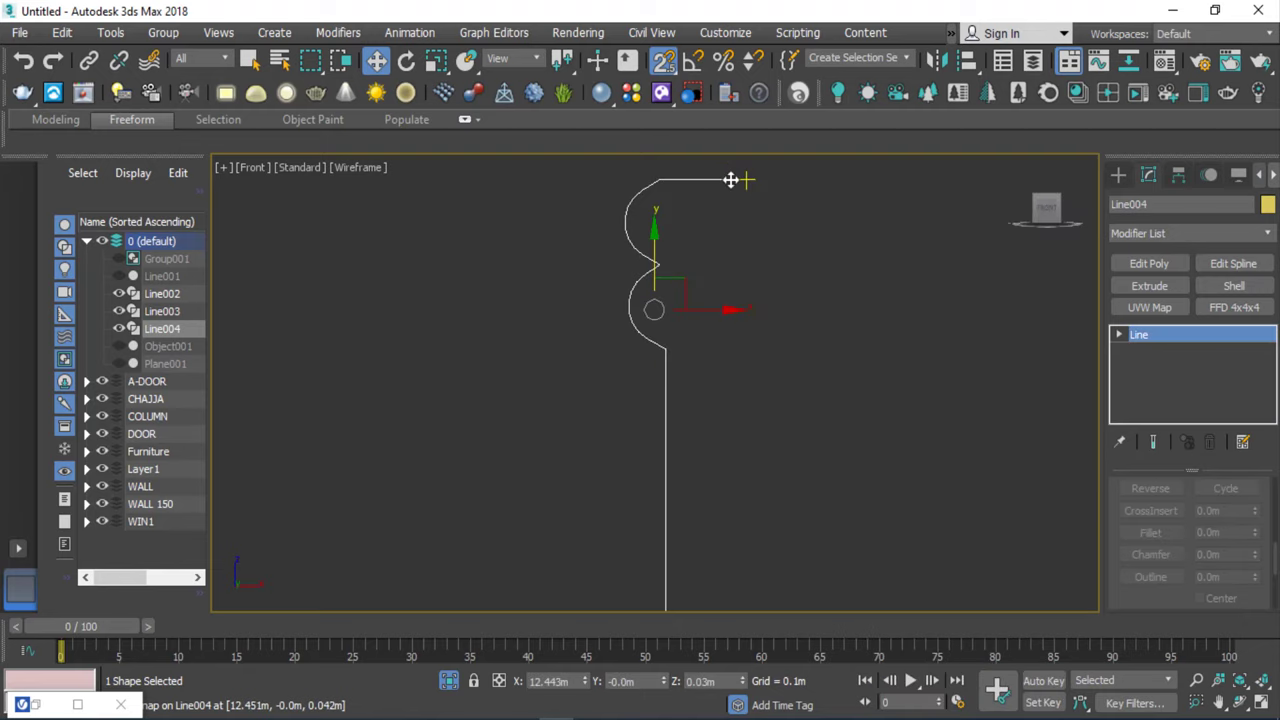
pyautogui.scroll(-4, 814, 280)
pyautogui.click(849, 386)
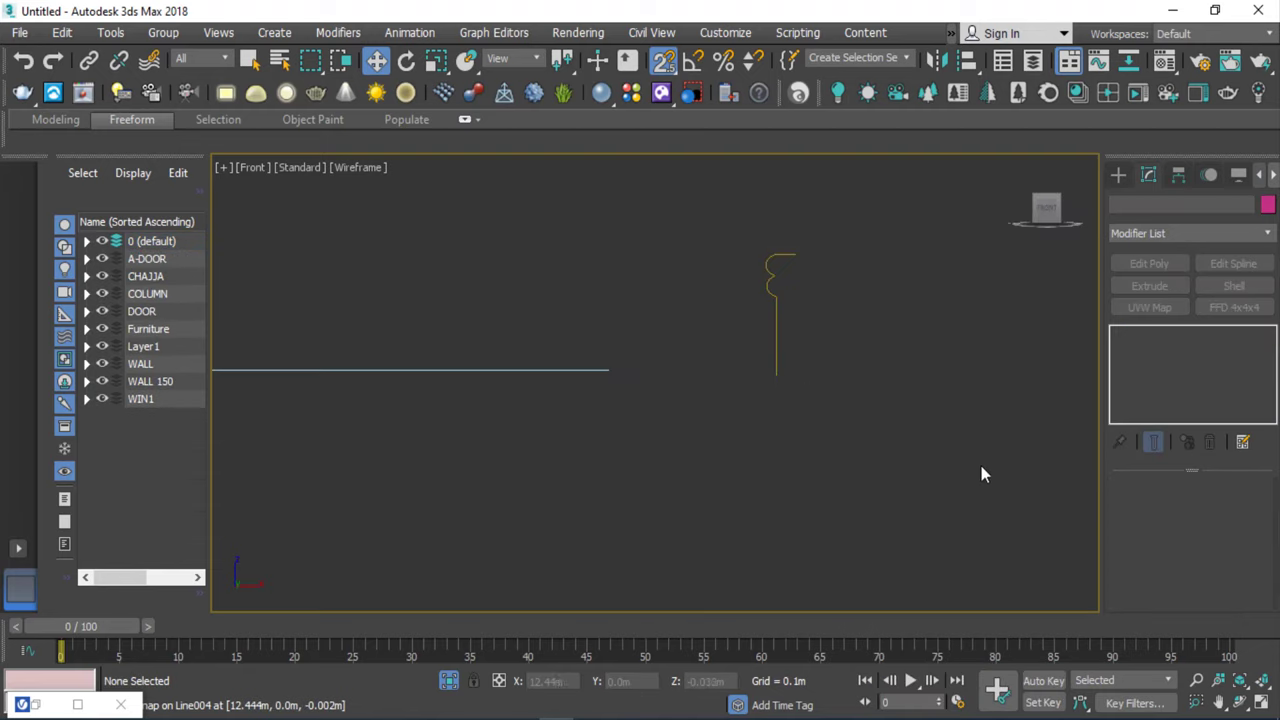
# Orbit into Perspective view so the Line002 outline and Line004 profile both show.
pyautogui.click(1240, 703)
pyautogui.moveTo(630, 419); pyautogui.dragTo(729, 486)
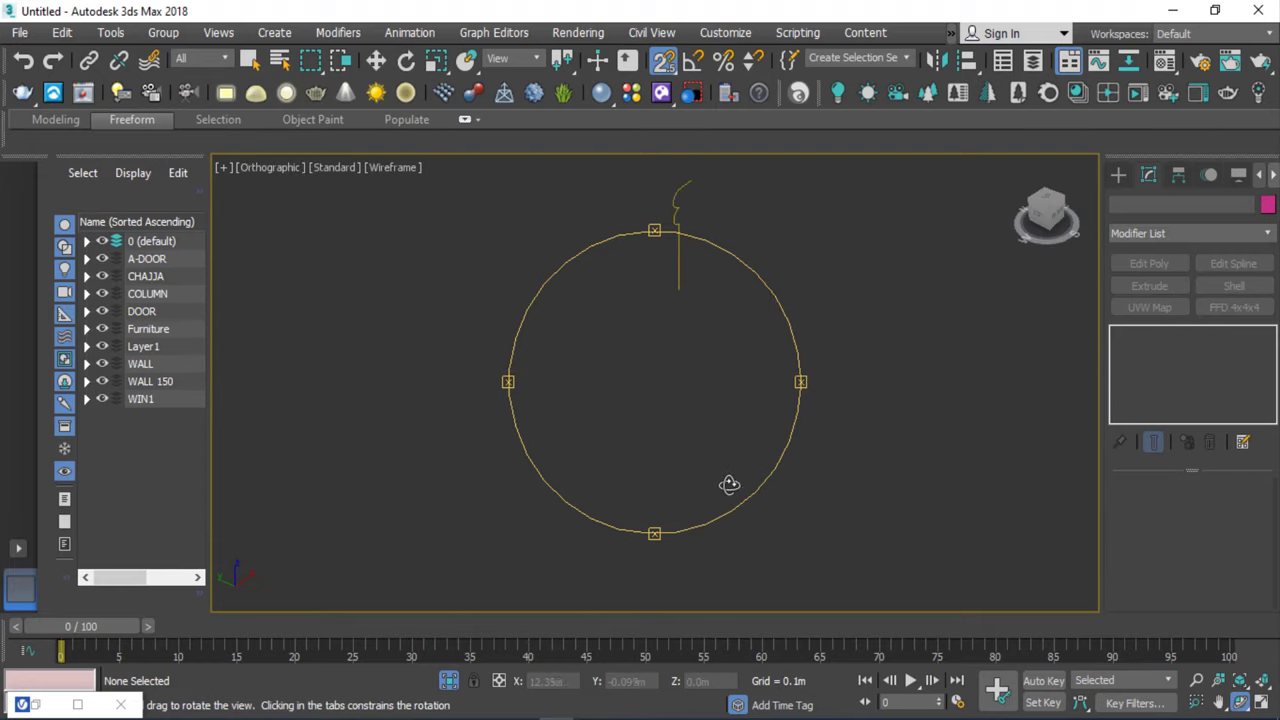
pyautogui.press('p')
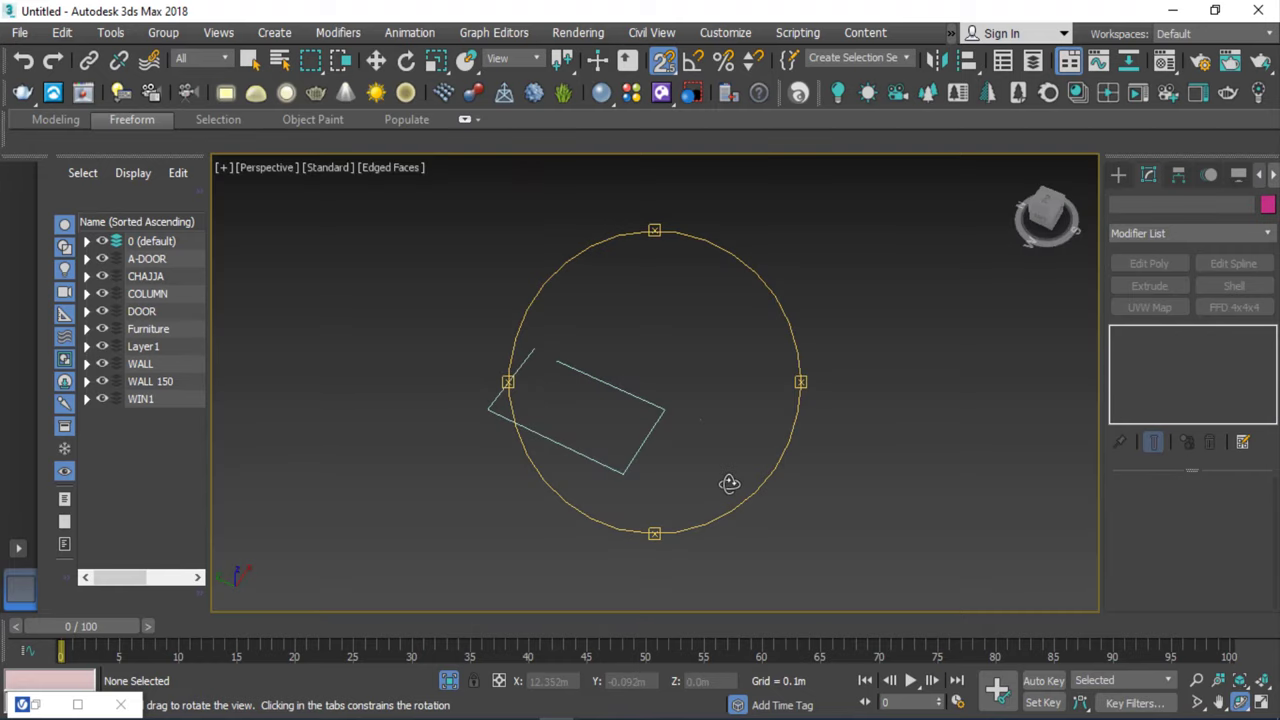
pyautogui.moveTo(1009, 463); pyautogui.dragTo(1014, 420)
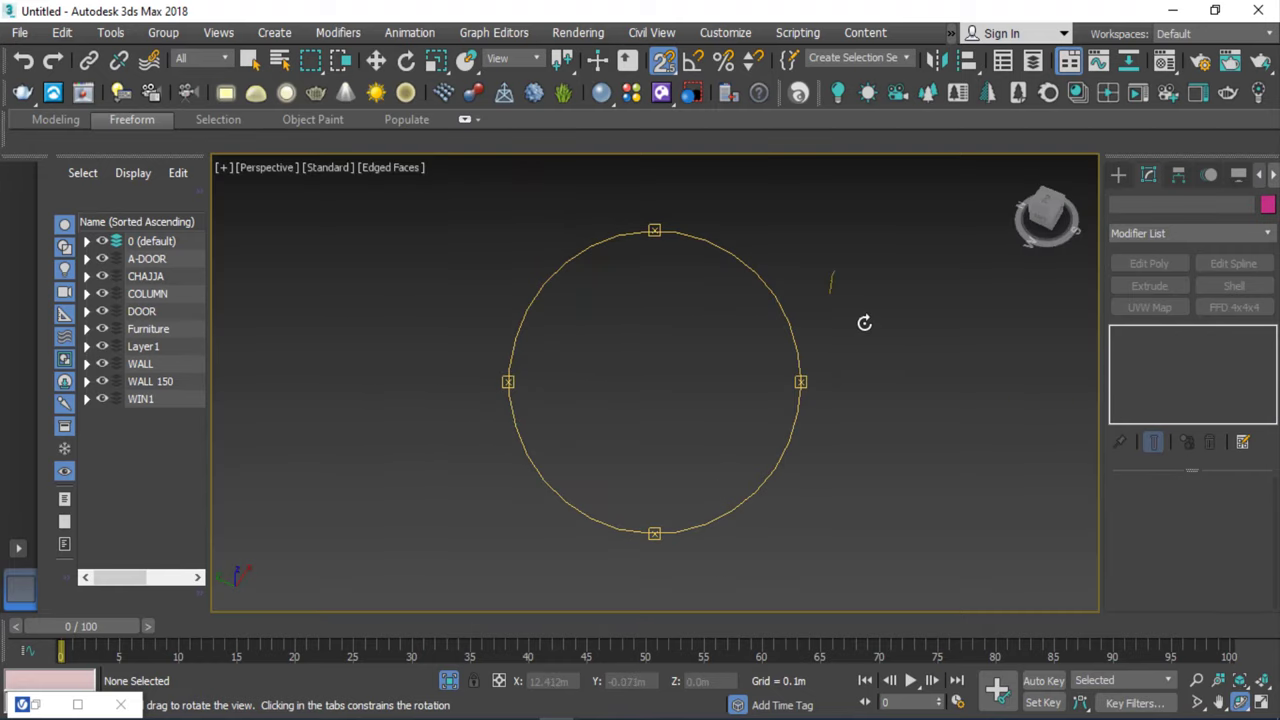
pyautogui.moveTo(864, 323); pyautogui.dragTo(891, 389)
pyautogui.press('w')
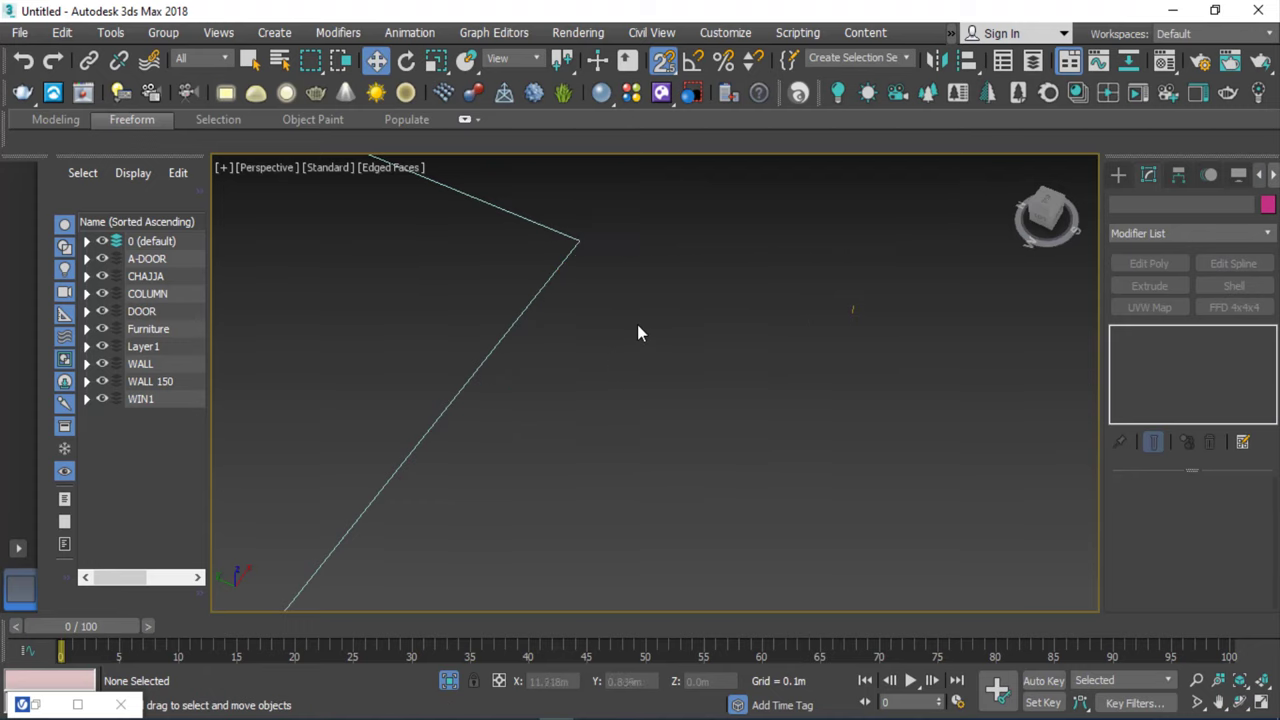
pyautogui.scroll(-4, 637, 333)
# Add a Sweep modifier to the Line002 room outline.
pyautogui.click(580, 275)
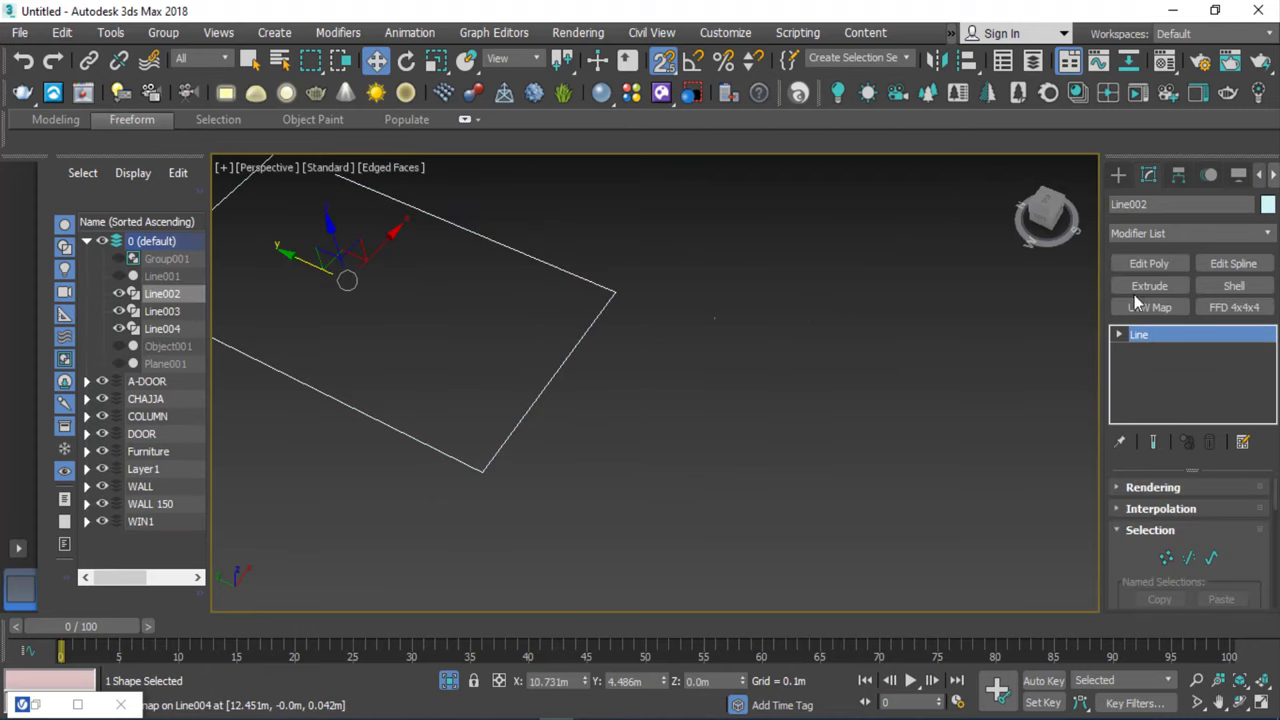
pyautogui.click(1268, 235)
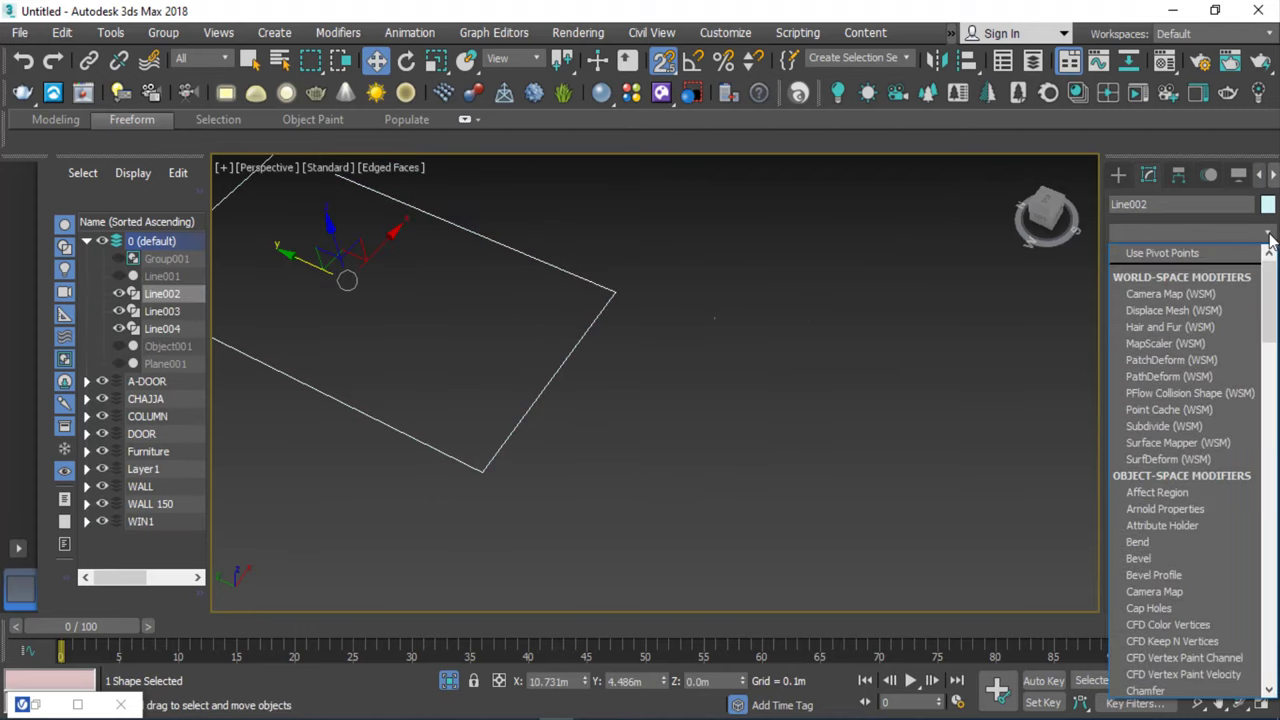
pyautogui.click(790, 403)
pyautogui.click(741, 398)
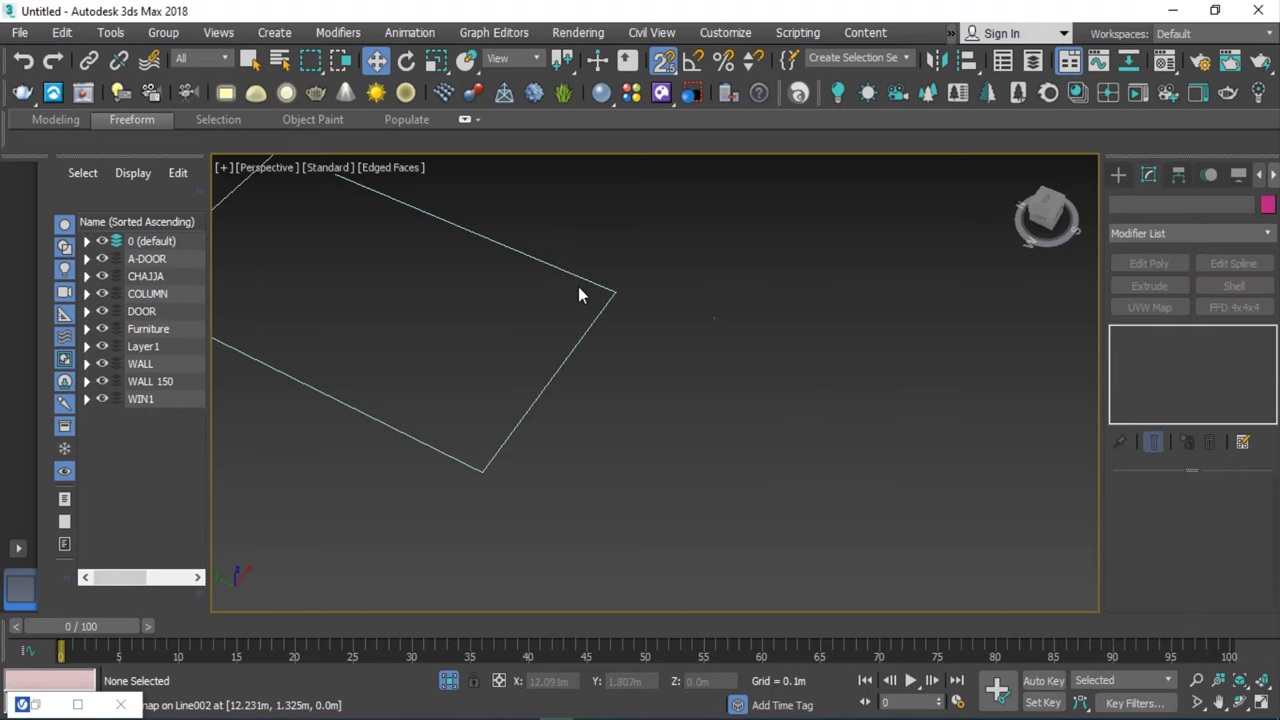
pyautogui.click(568, 273)
pyautogui.click(1267, 234)
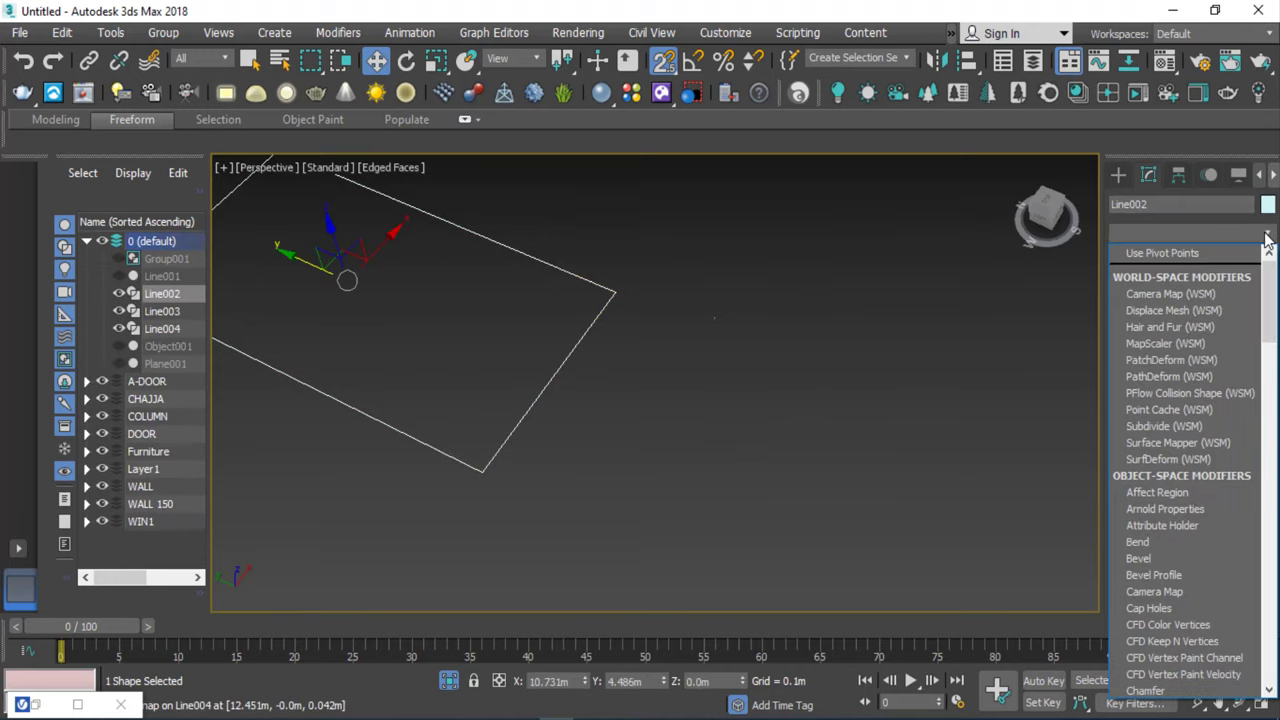
pyautogui.write('sw')
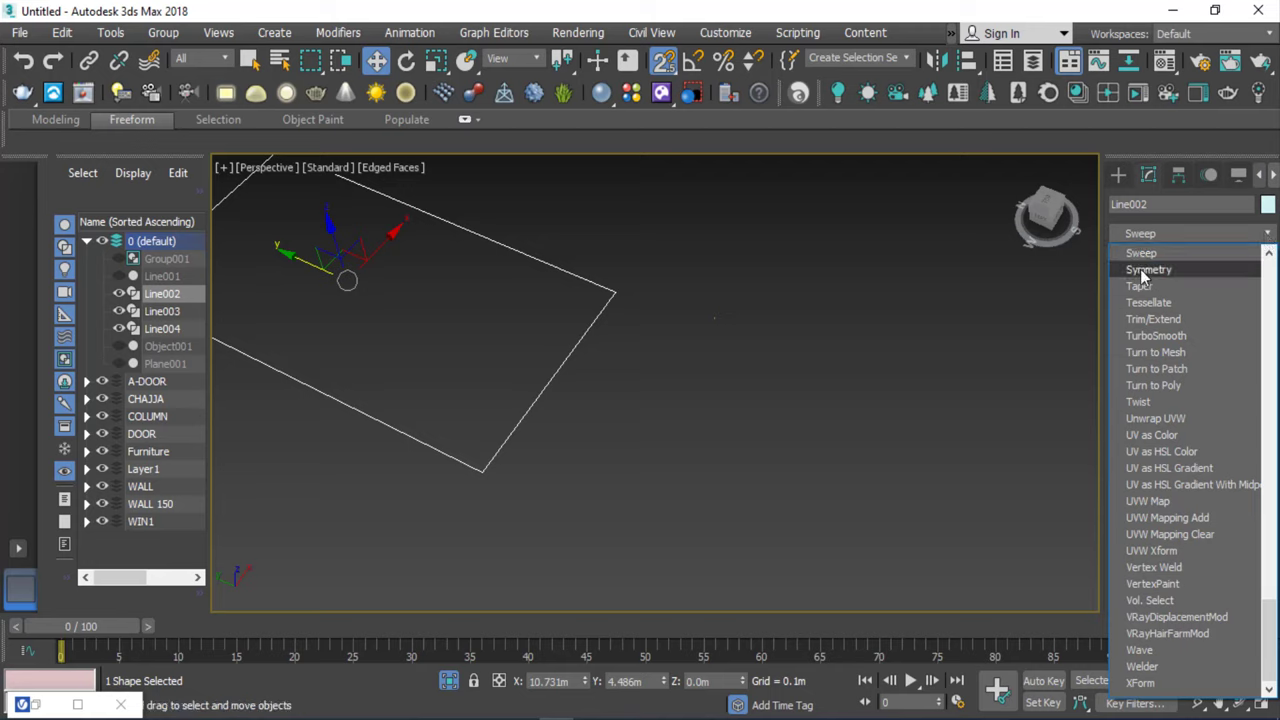
pyautogui.click(1141, 254)
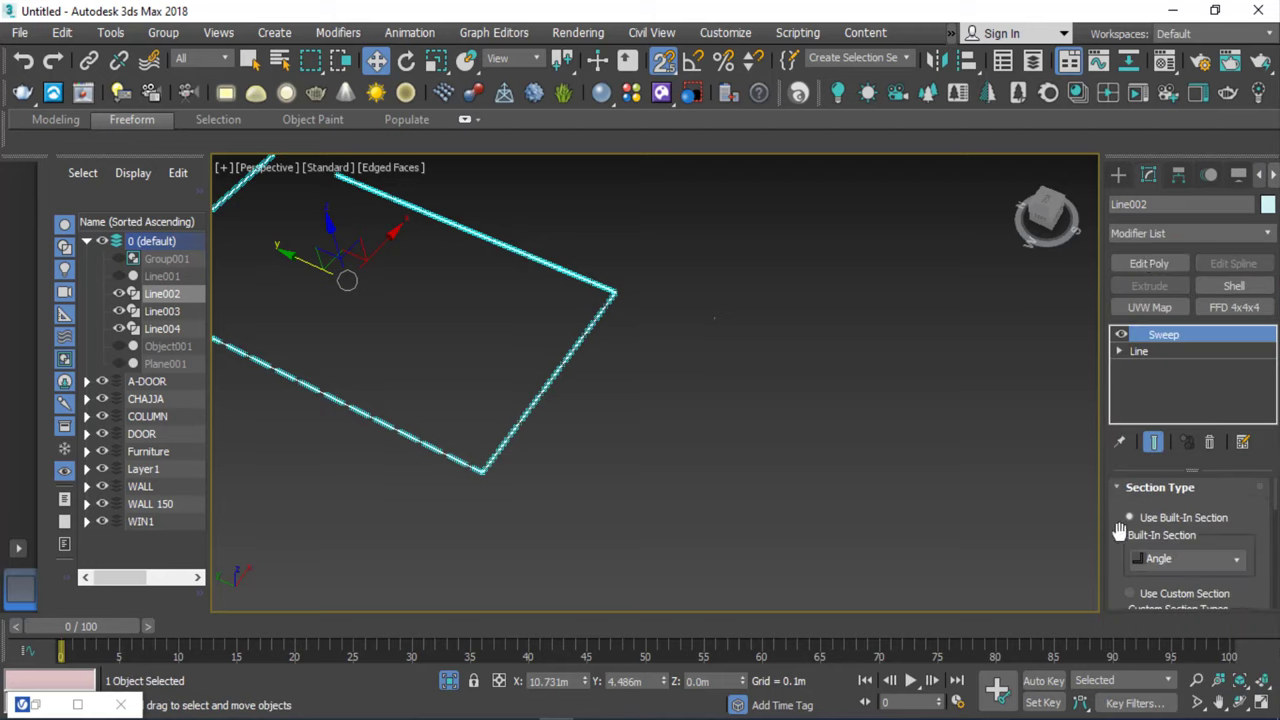
# Give the sweep a custom section using the Line004 moulding profile.
pyautogui.moveTo(1130, 541)
pyautogui.mouseDown()
pyautogui.moveTo(1130, 478)
pyautogui.moveTo(1140, 524)
pyautogui.mouseUp()
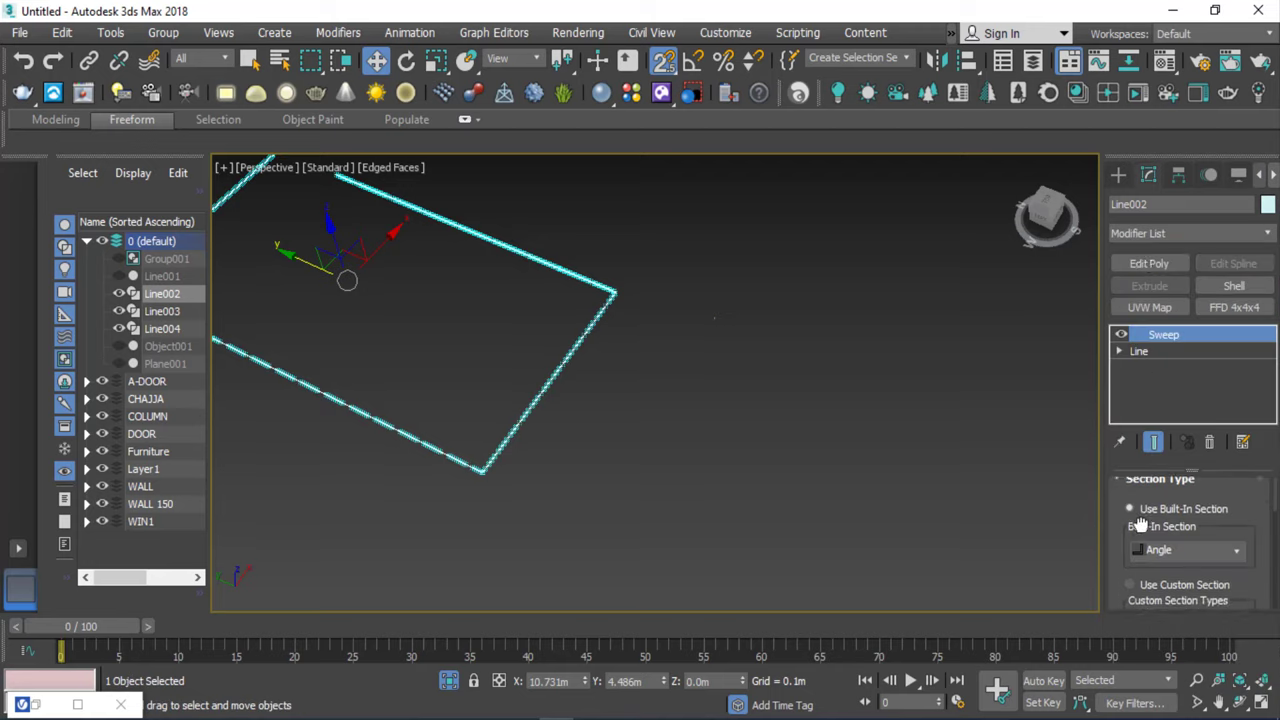
pyautogui.scroll(-2, 1140, 524)
pyautogui.scroll(-2, 1130, 505)
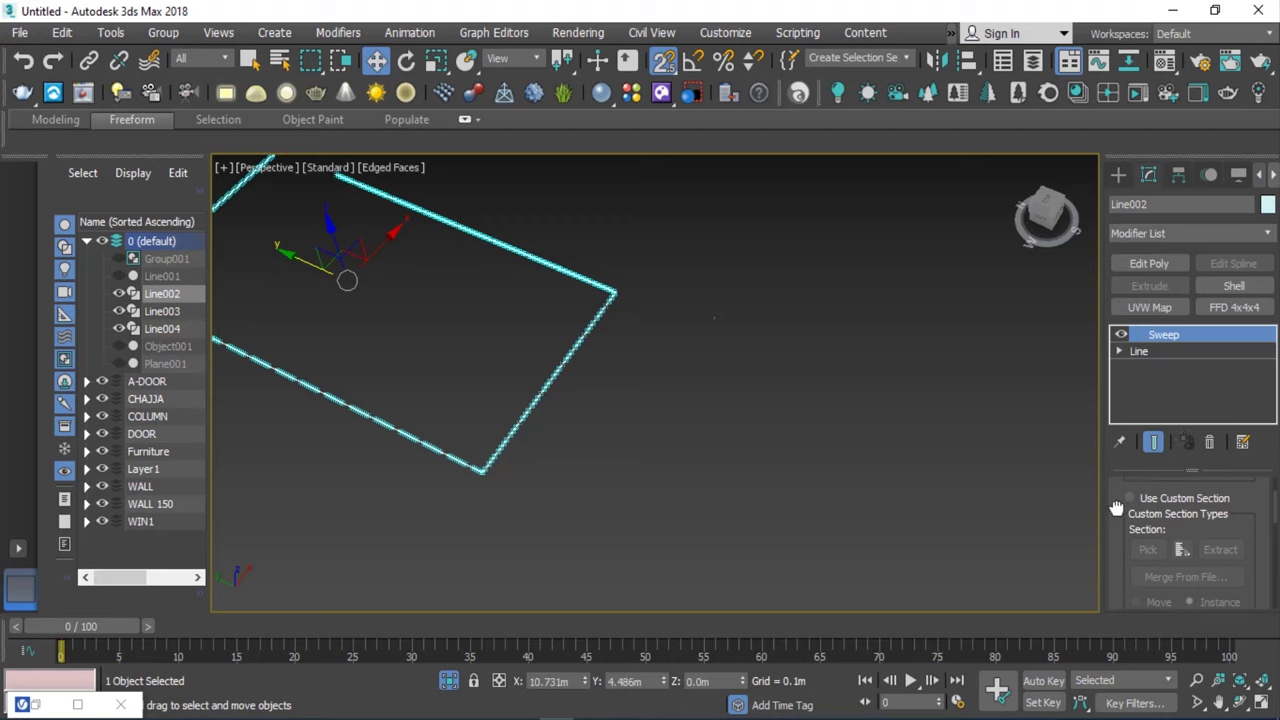
pyautogui.scroll(2, 1117, 508)
pyautogui.scroll(-1, 1124, 520)
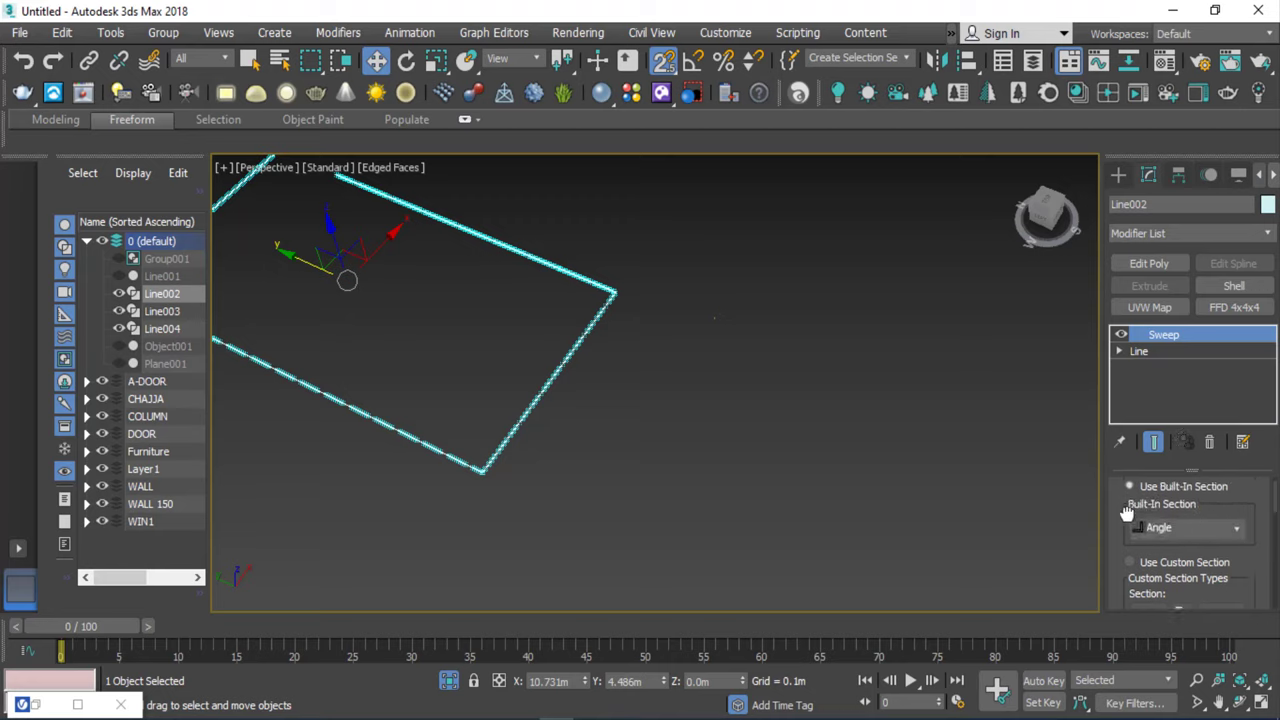
pyautogui.scroll(-2, 1126, 512)
pyautogui.scroll(-1, 1128, 505)
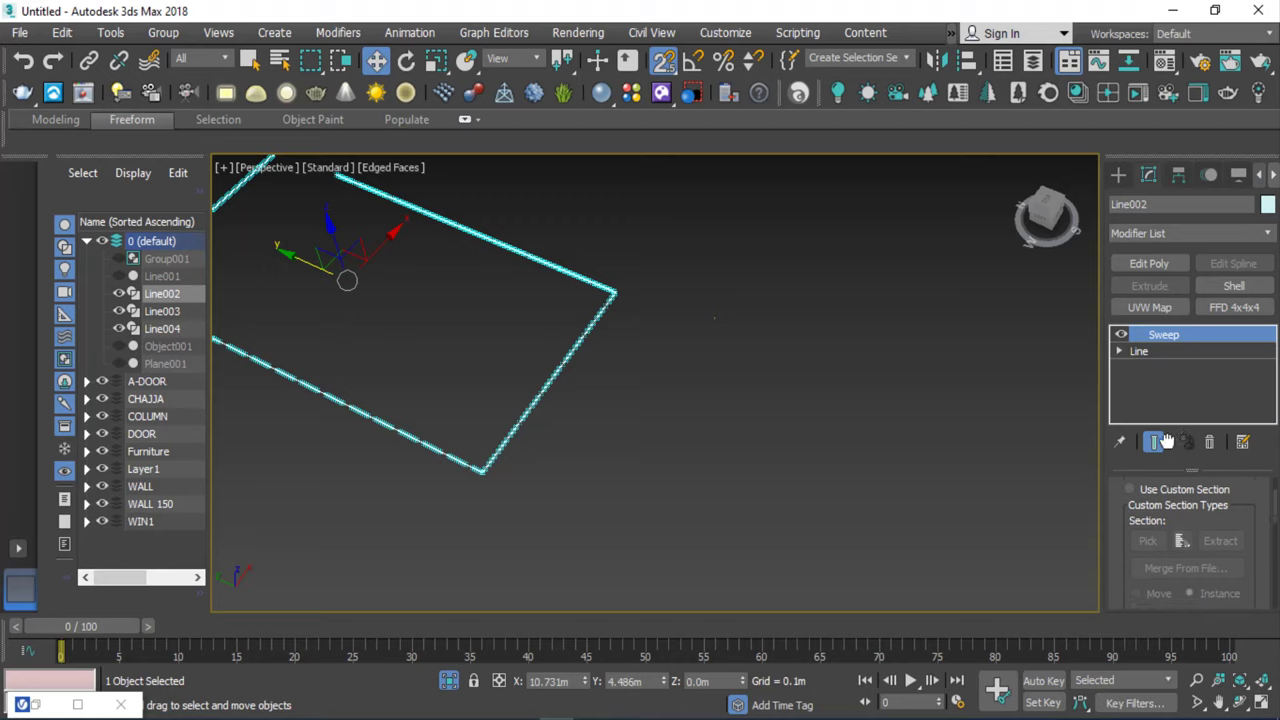
pyautogui.click(1128, 491)
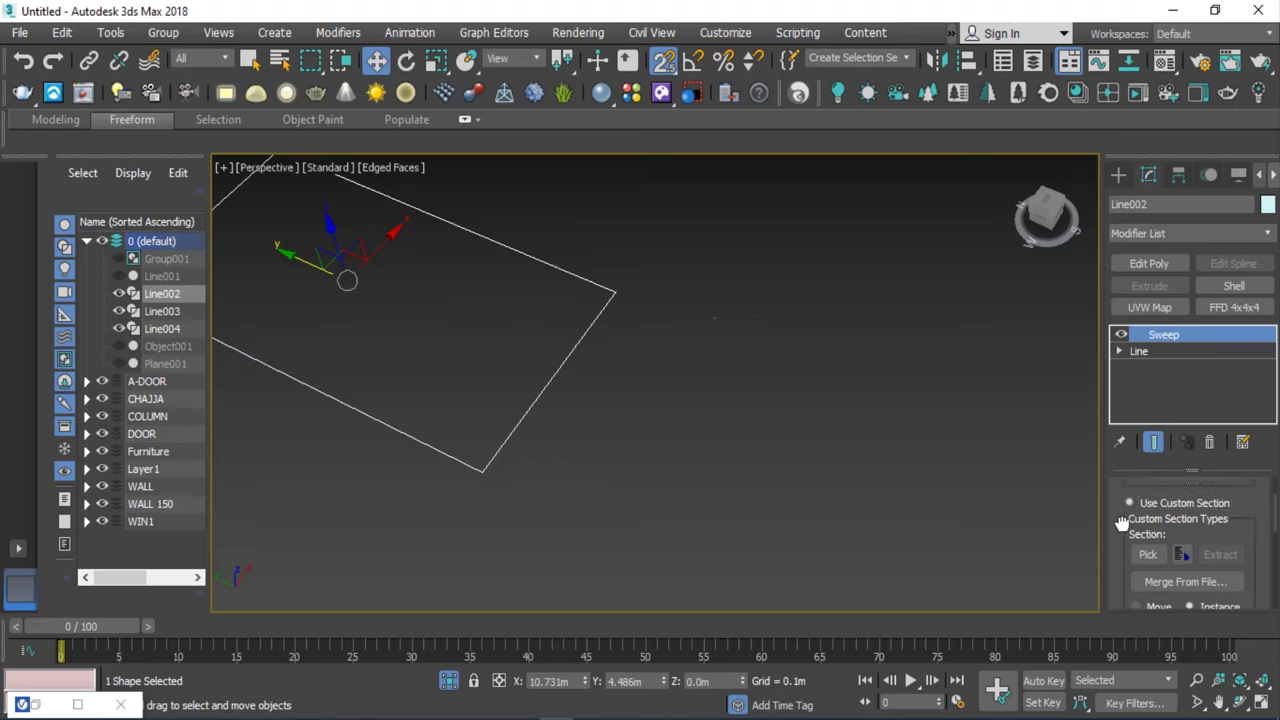
pyautogui.scroll(-1, 1124, 522)
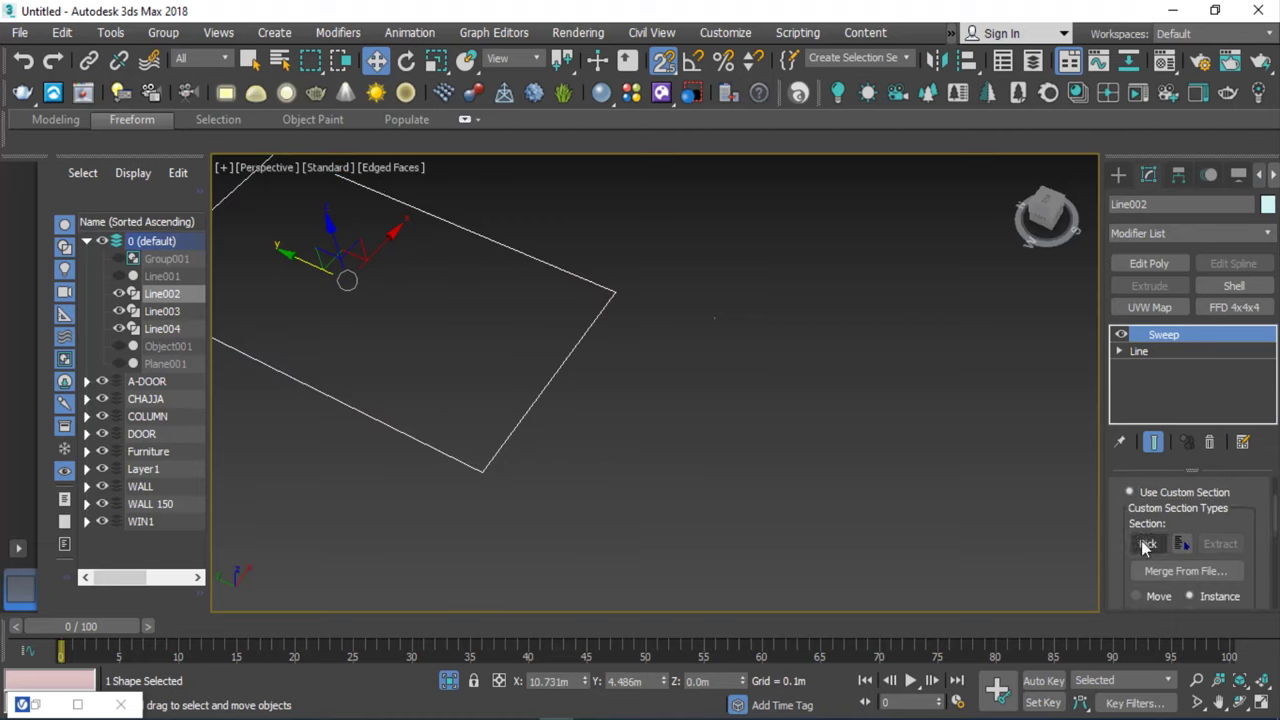
pyautogui.click(1147, 544)
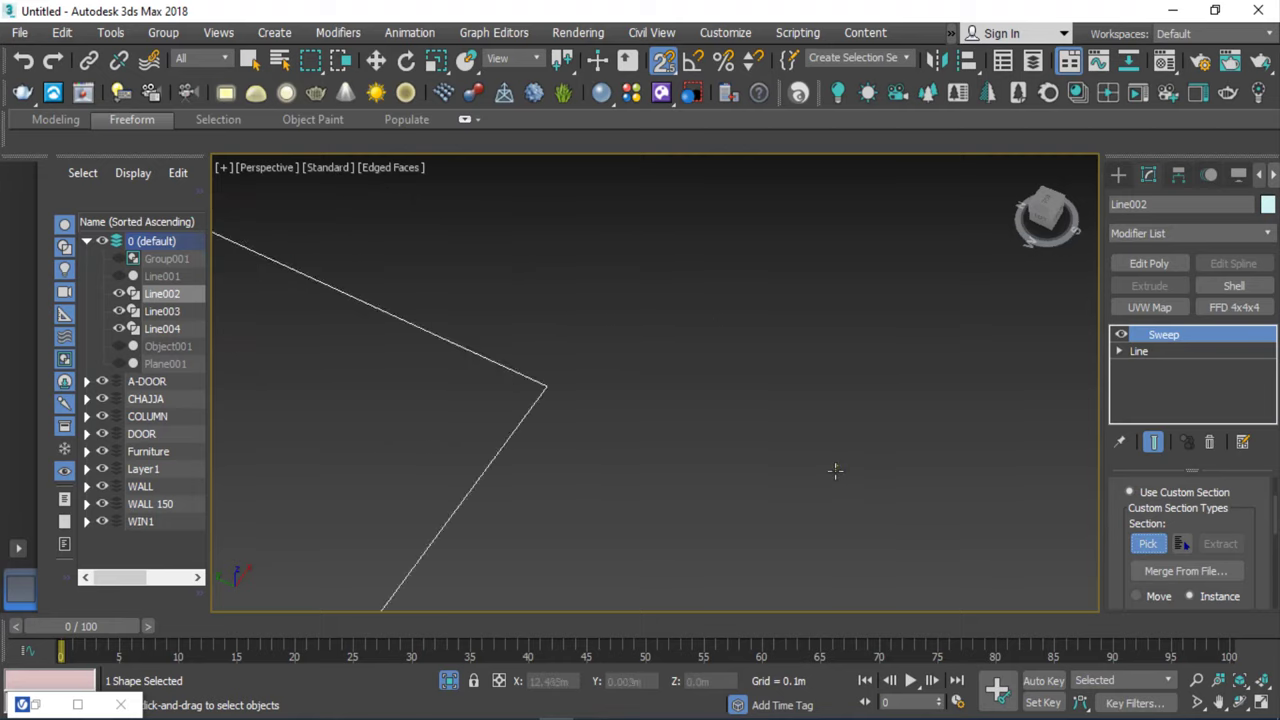
pyautogui.click(835, 470)
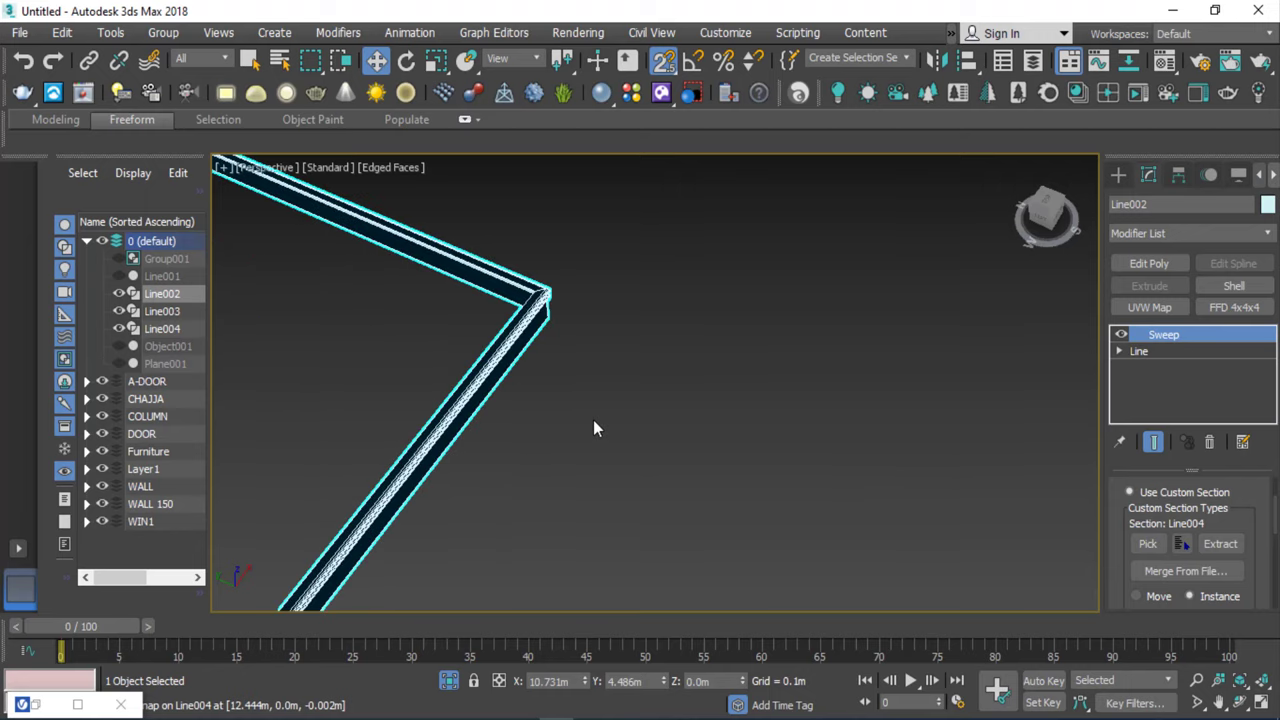
pyautogui.scroll(3, 540, 295)
pyautogui.scroll(3, 532, 305)
pyautogui.scroll(-2, 532, 310)
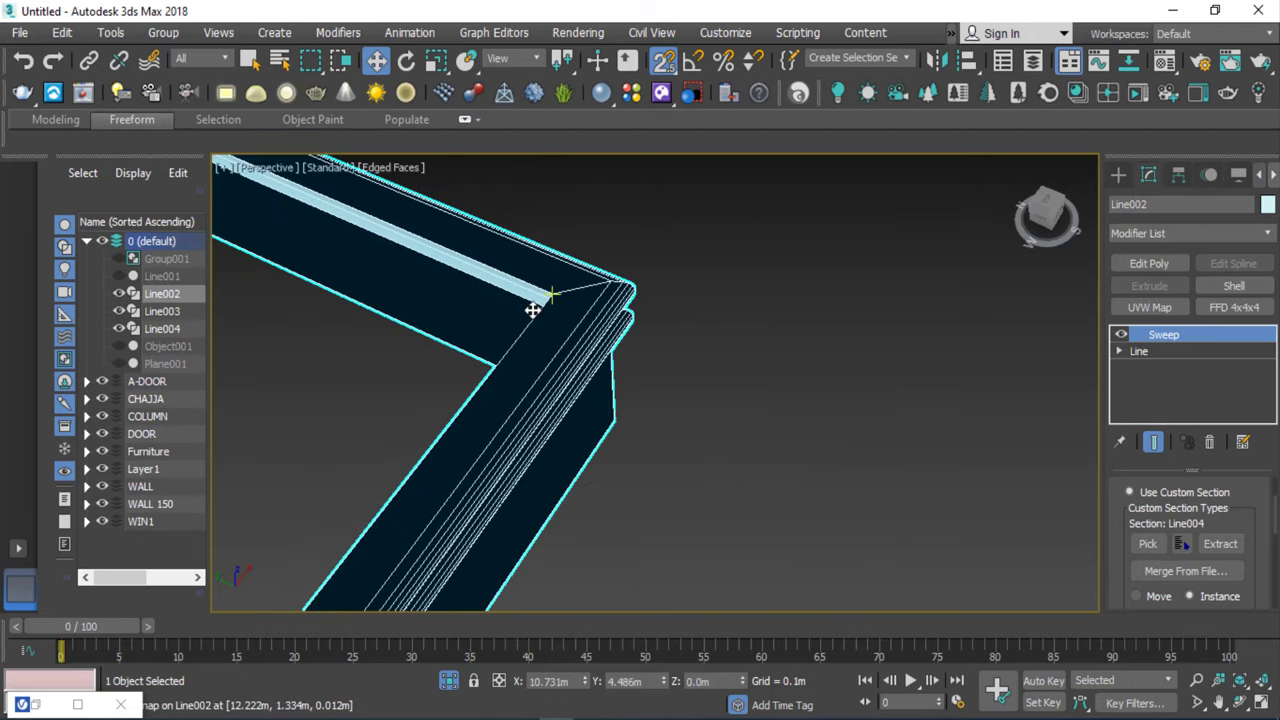
# Show the swept moulding in Front view, zoomed to extents, in wireframe, with Sweep Parameters visible.
pyautogui.press('f')
pyautogui.press('z')
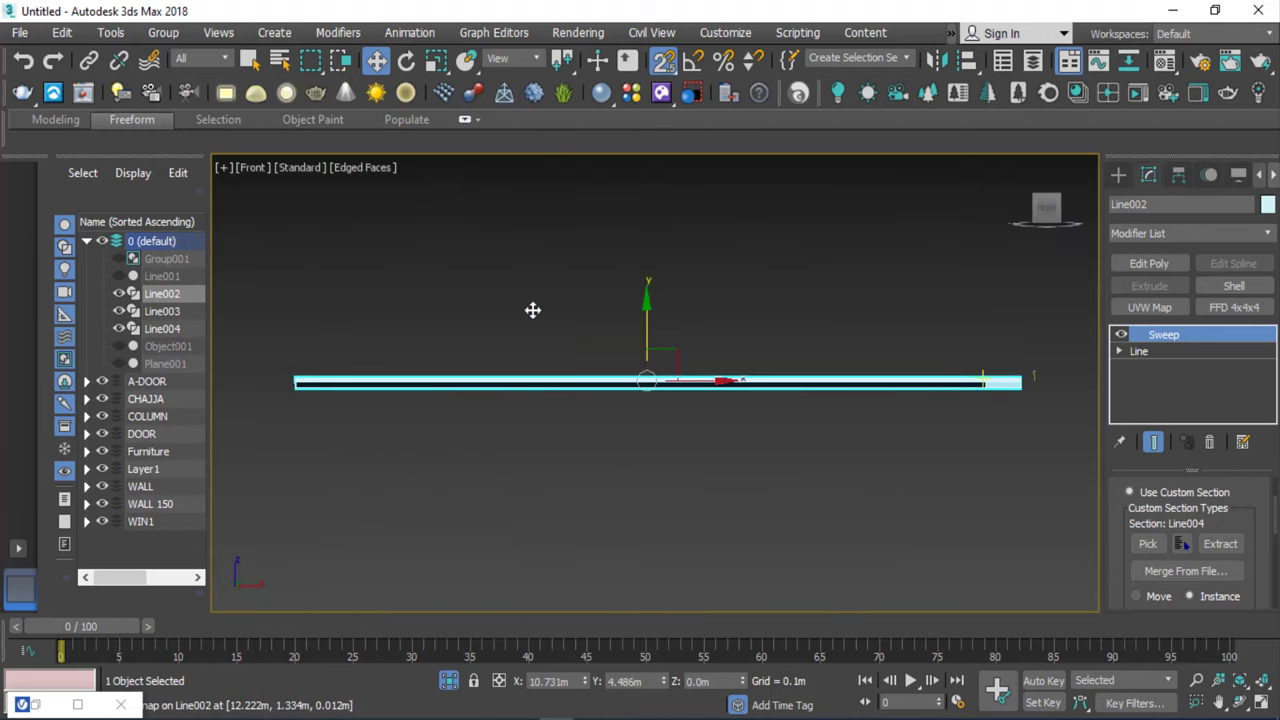
pyautogui.scroll(1, 1063, 393)
pyautogui.scroll(3, 927, 356)
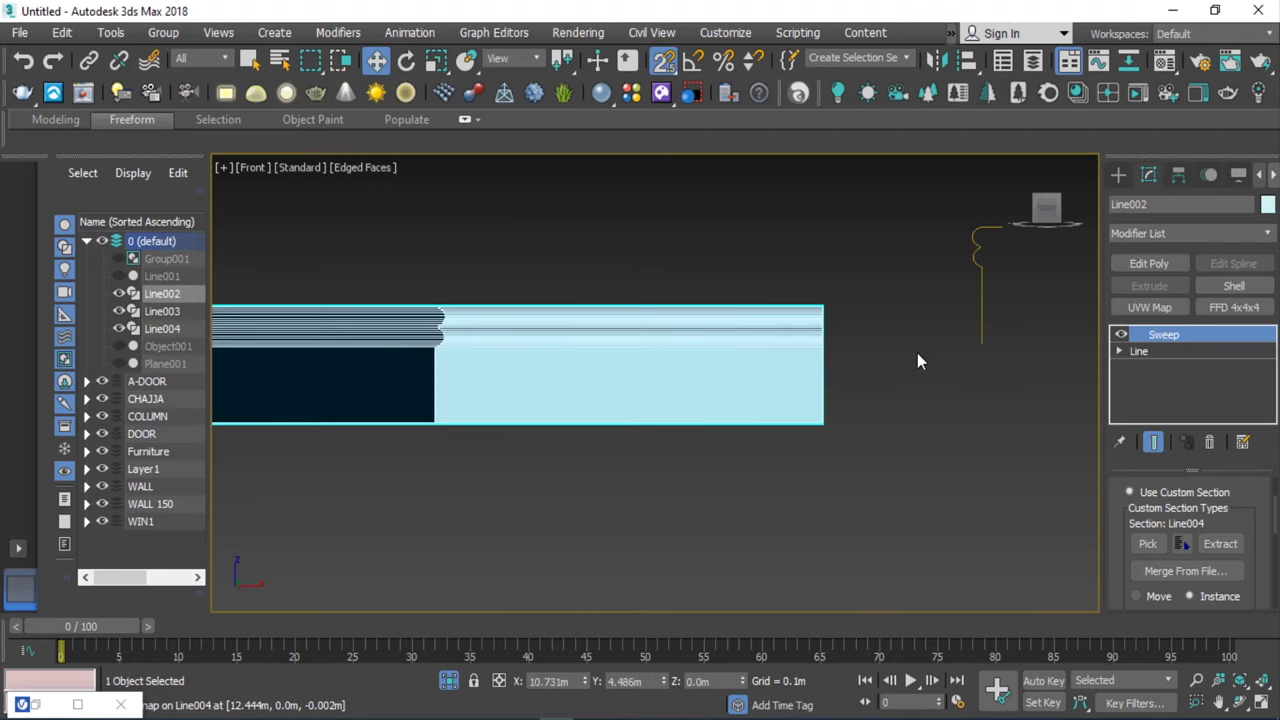
pyautogui.press('F3')
pyautogui.scroll(2, 423, 329)
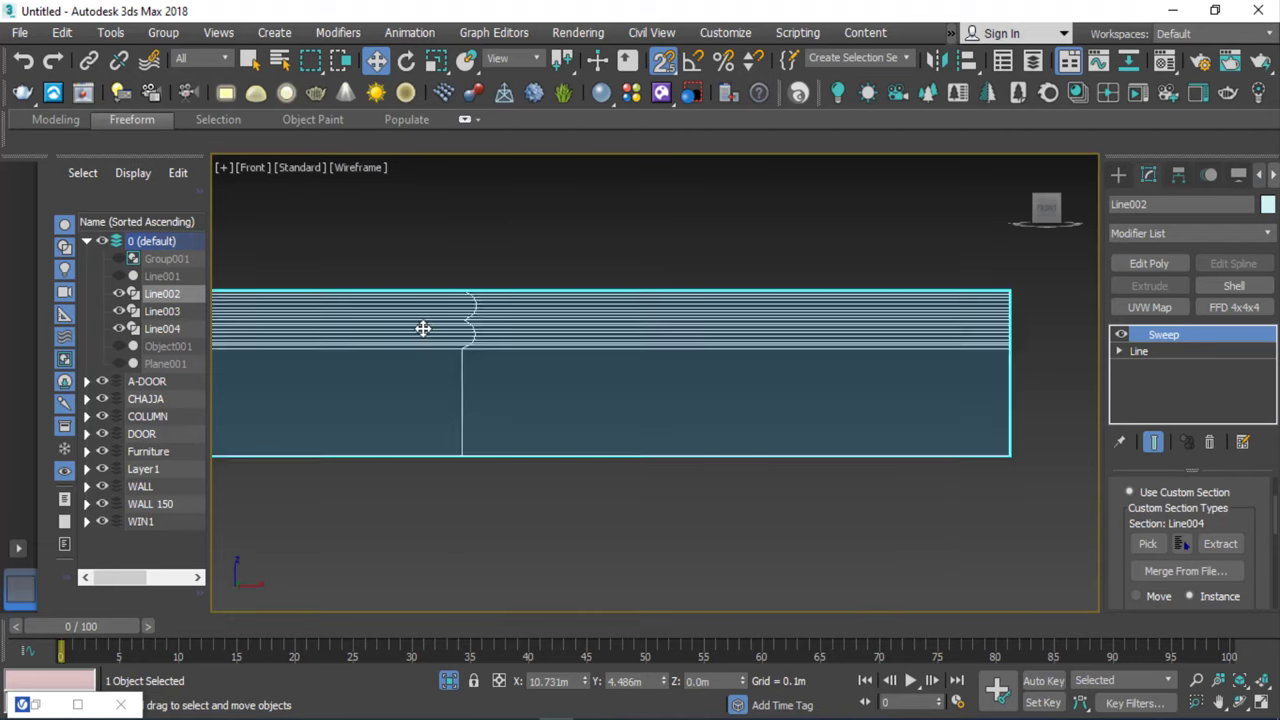
pyautogui.scroll(2, 423, 329)
pyautogui.scroll(-4, 449, 306)
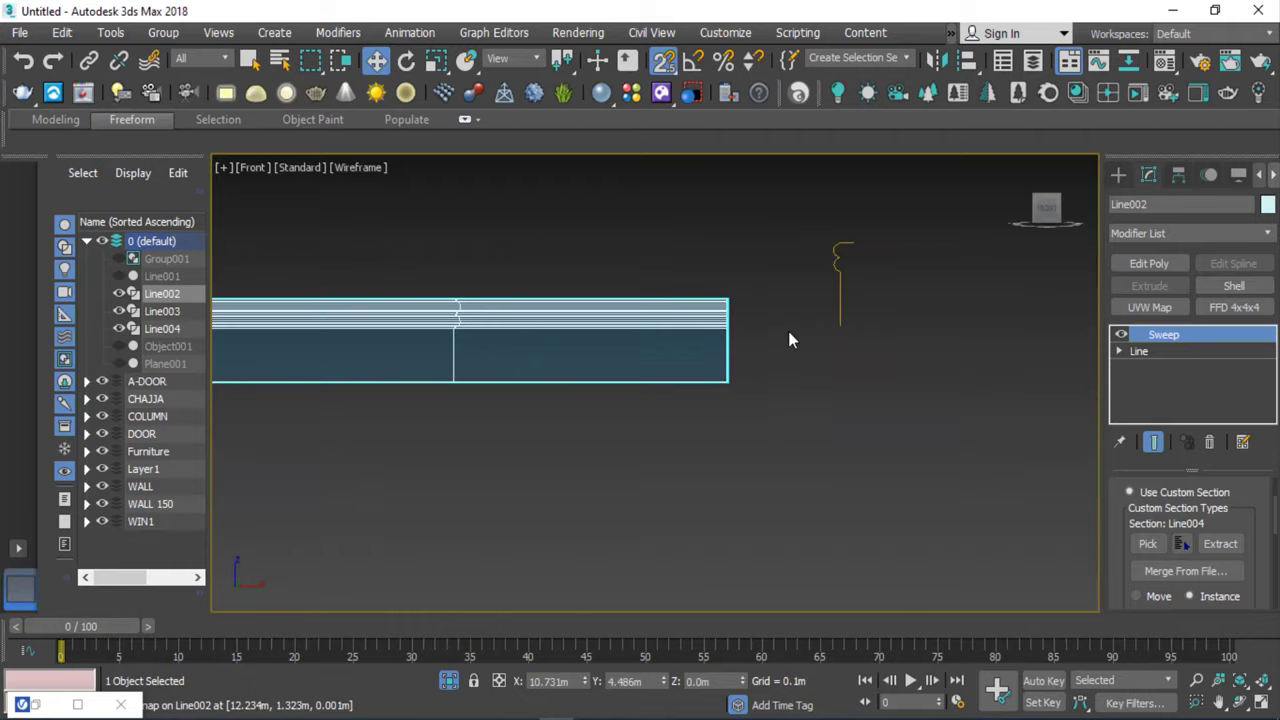
pyautogui.scroll(2, 503, 349)
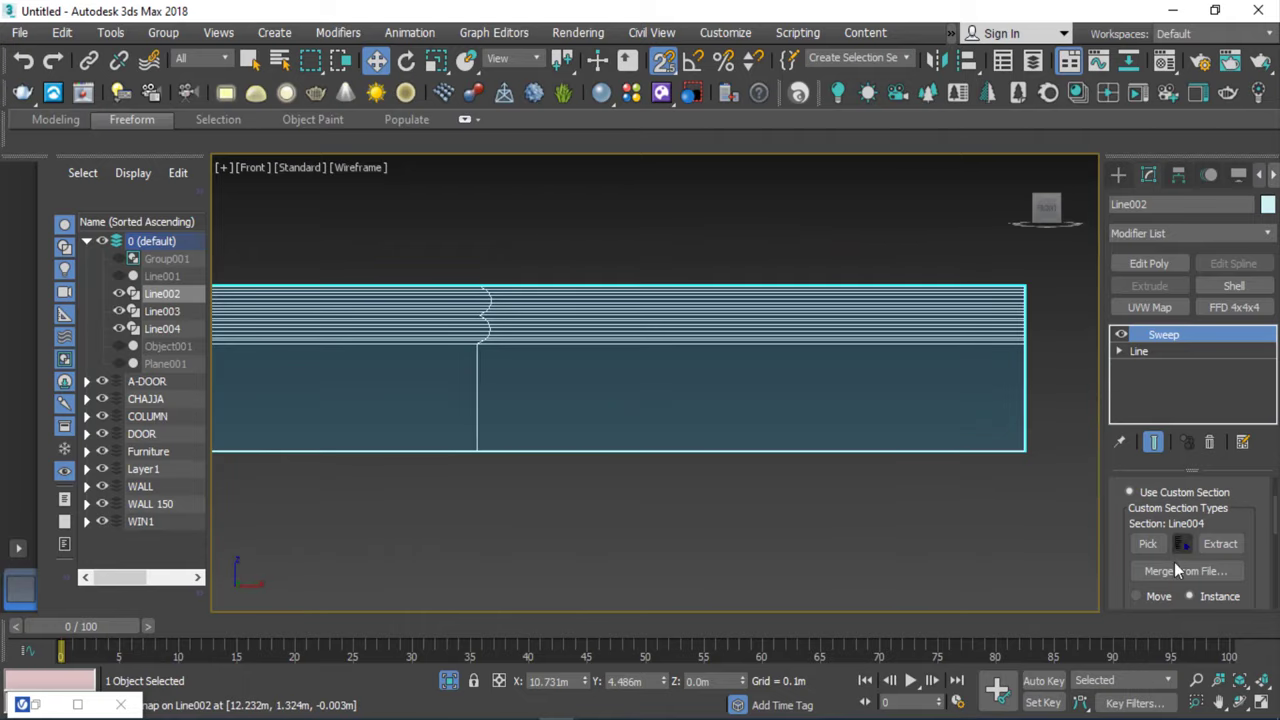
pyautogui.moveTo(1137, 566)
pyautogui.mouseDown()
pyautogui.moveTo(1123, 452)
pyautogui.moveTo(1140, 352)
pyautogui.mouseUp()
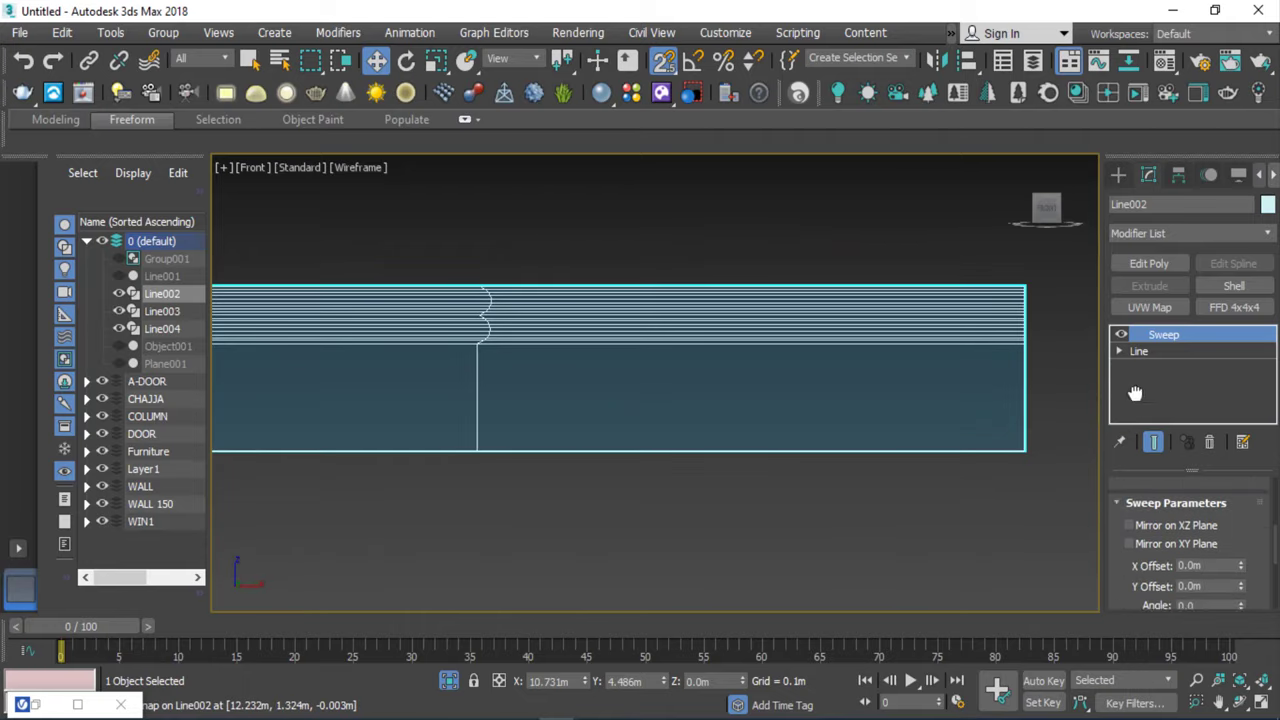
pyautogui.scroll(1, 1108, 547)
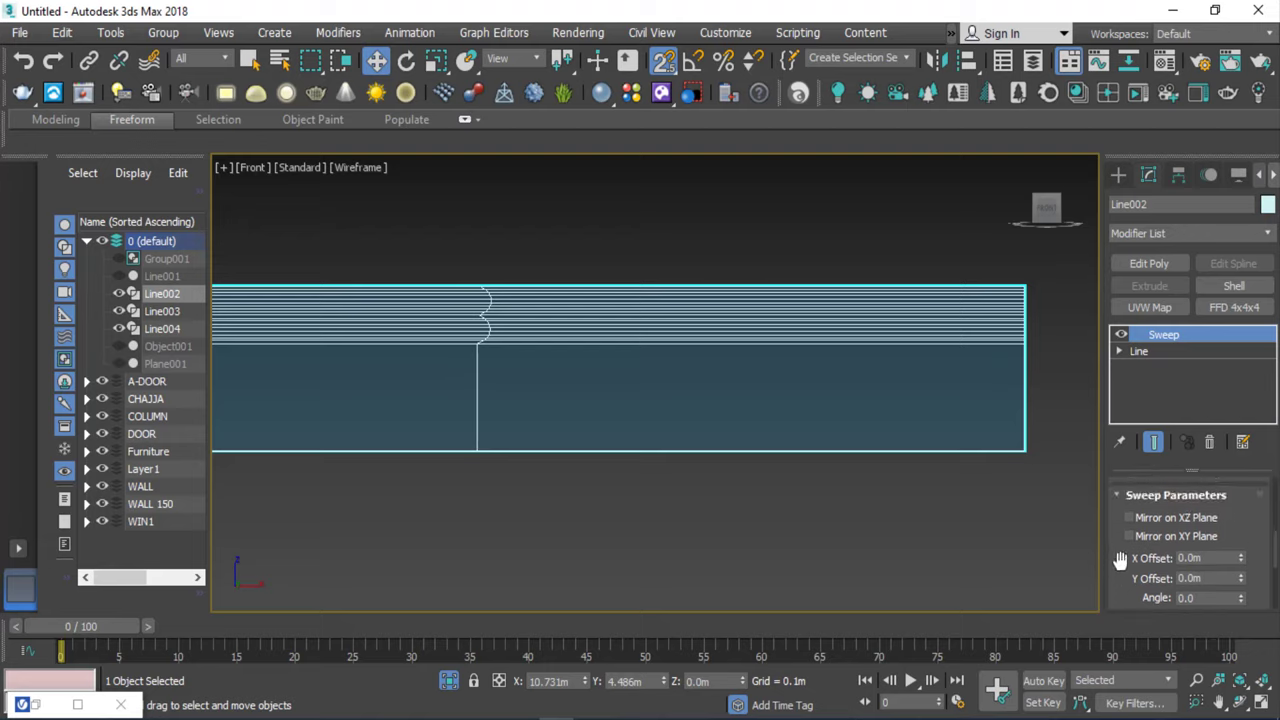
# Mirror Line002's sweep profile on the XZ plane and turn off Isolate Selection.
pyautogui.click(1128, 517)
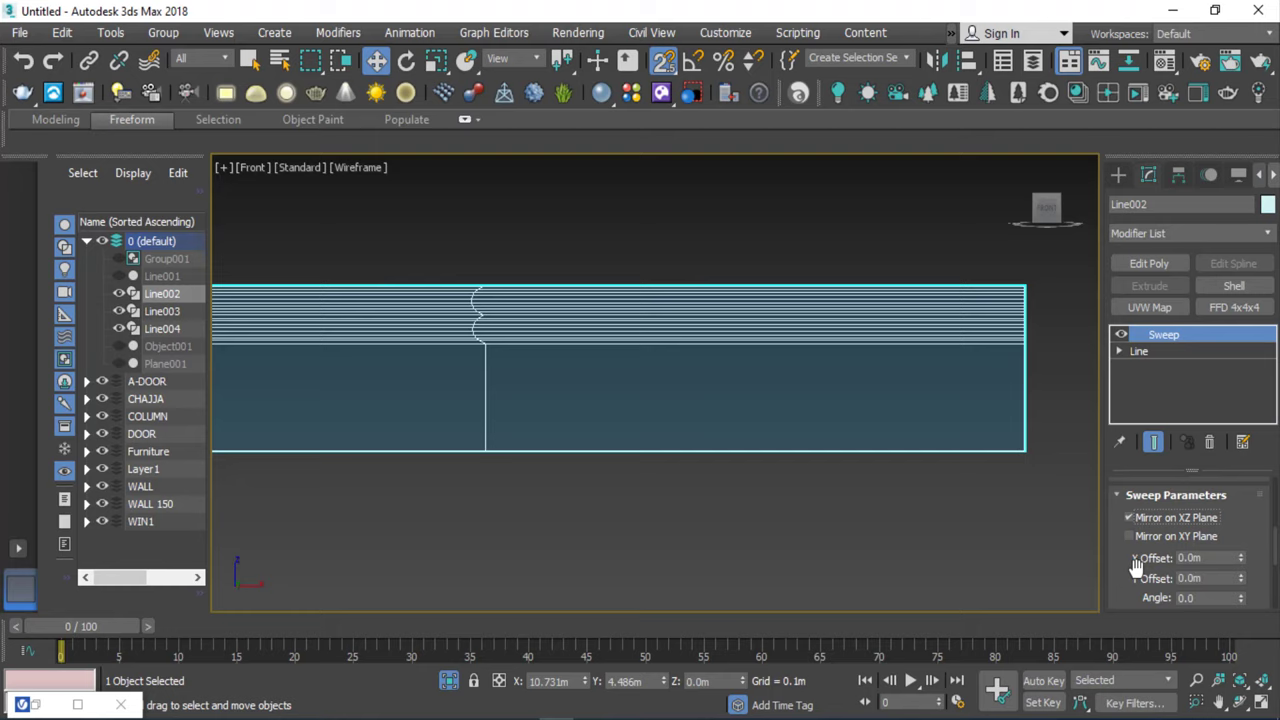
pyautogui.click(447, 682)
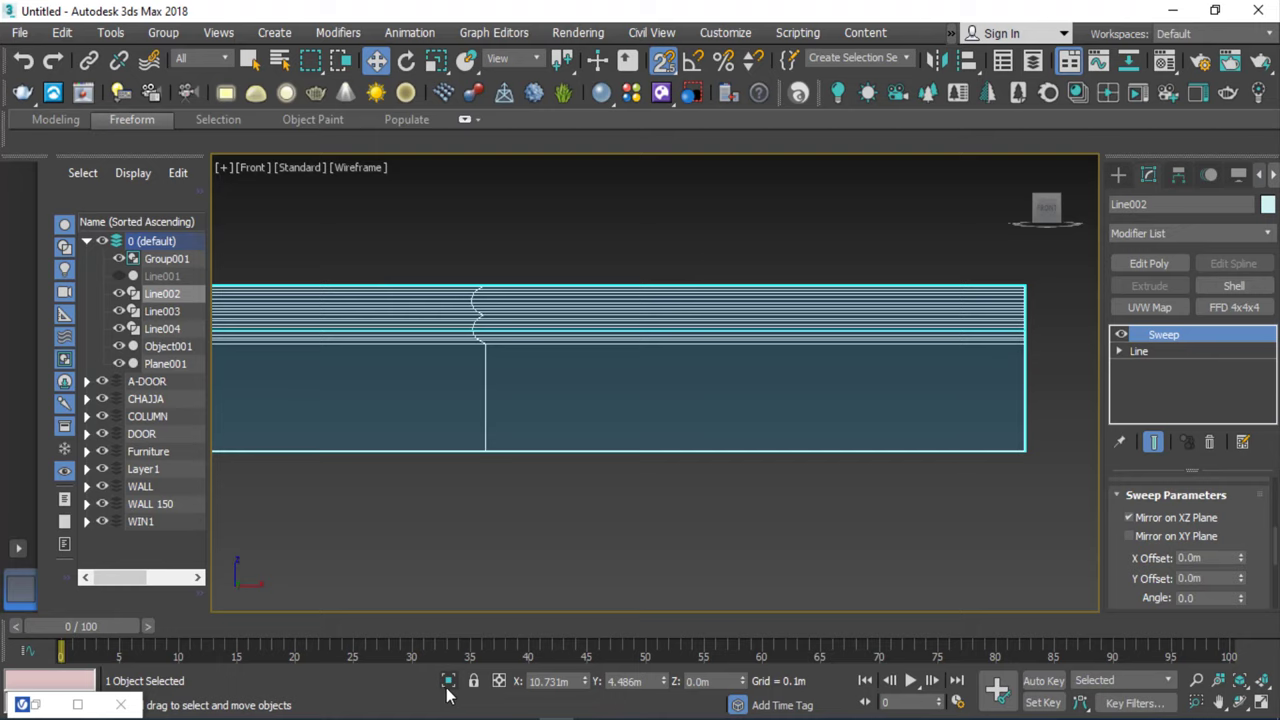
pyautogui.scroll(-5, 534, 484)
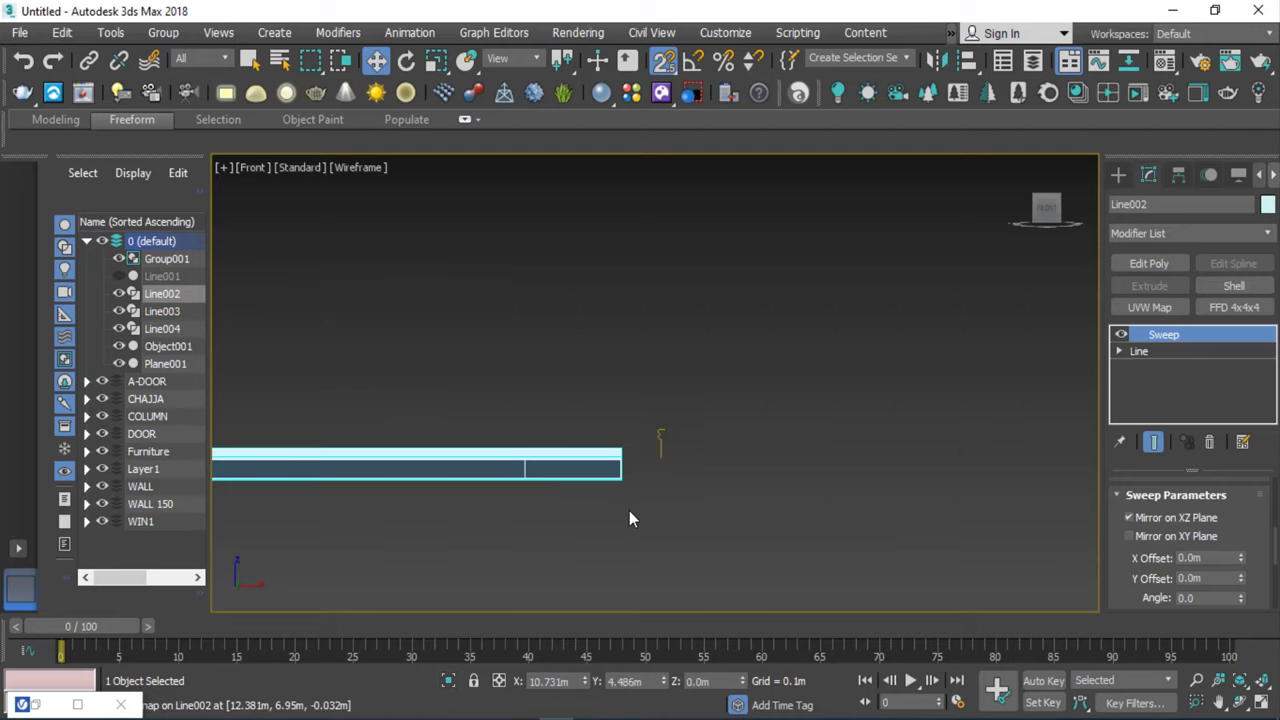
# Unhide all hidden objects so the full floor plan shows again.
pyautogui.rightClick(692, 518)
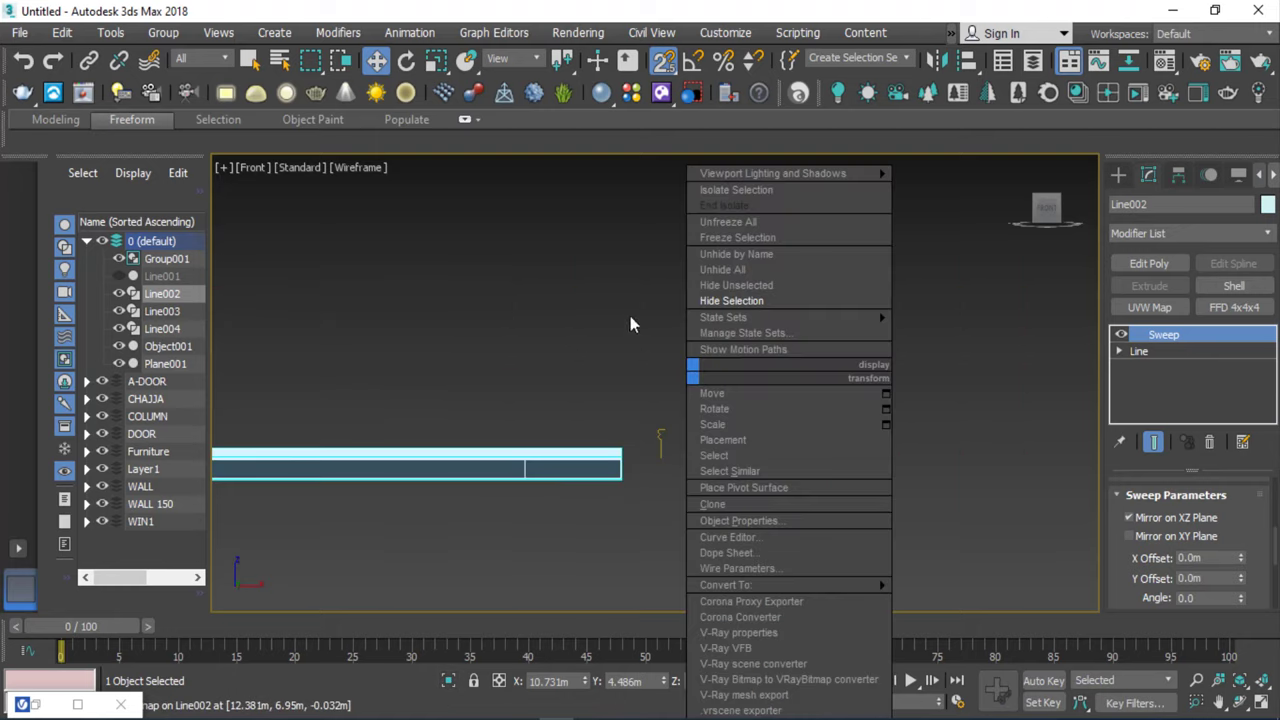
pyautogui.click(735, 270)
pyautogui.scroll(2, 520, 440)
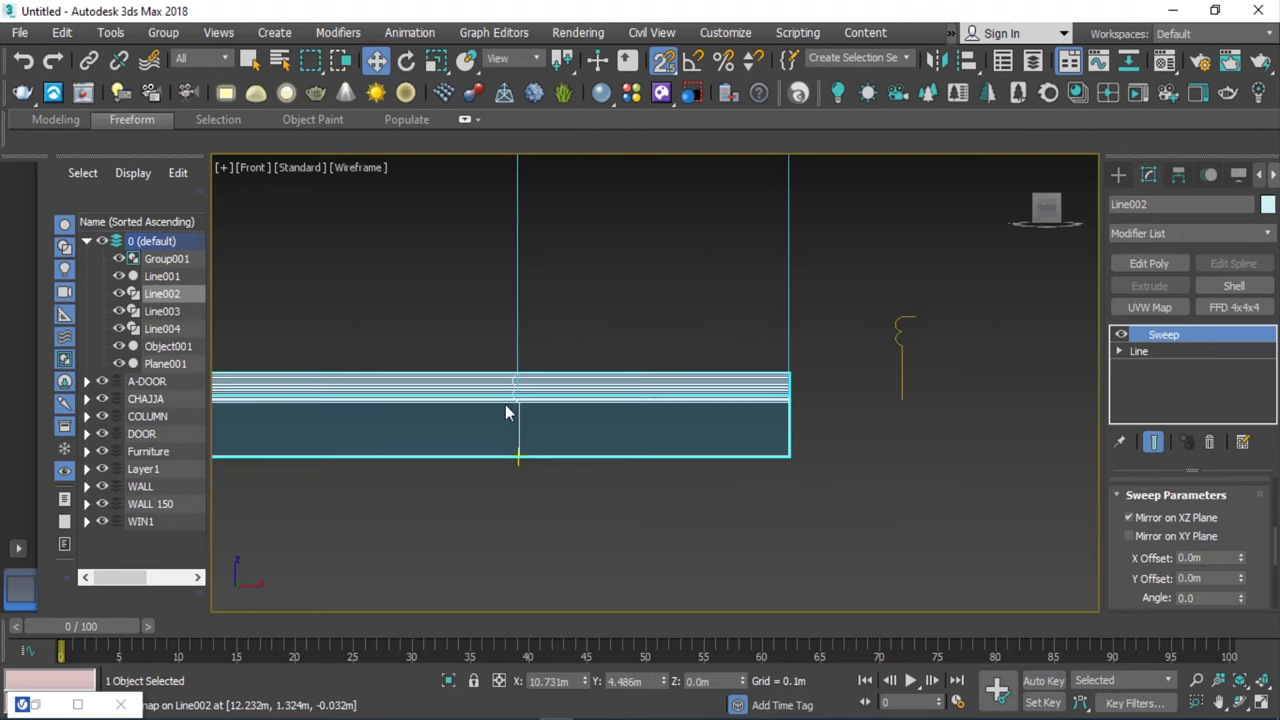
pyautogui.scroll(4, 500, 390)
pyautogui.scroll(-4, 500, 390)
pyautogui.scroll(1, 591, 431)
pyautogui.scroll(-5, 796, 452)
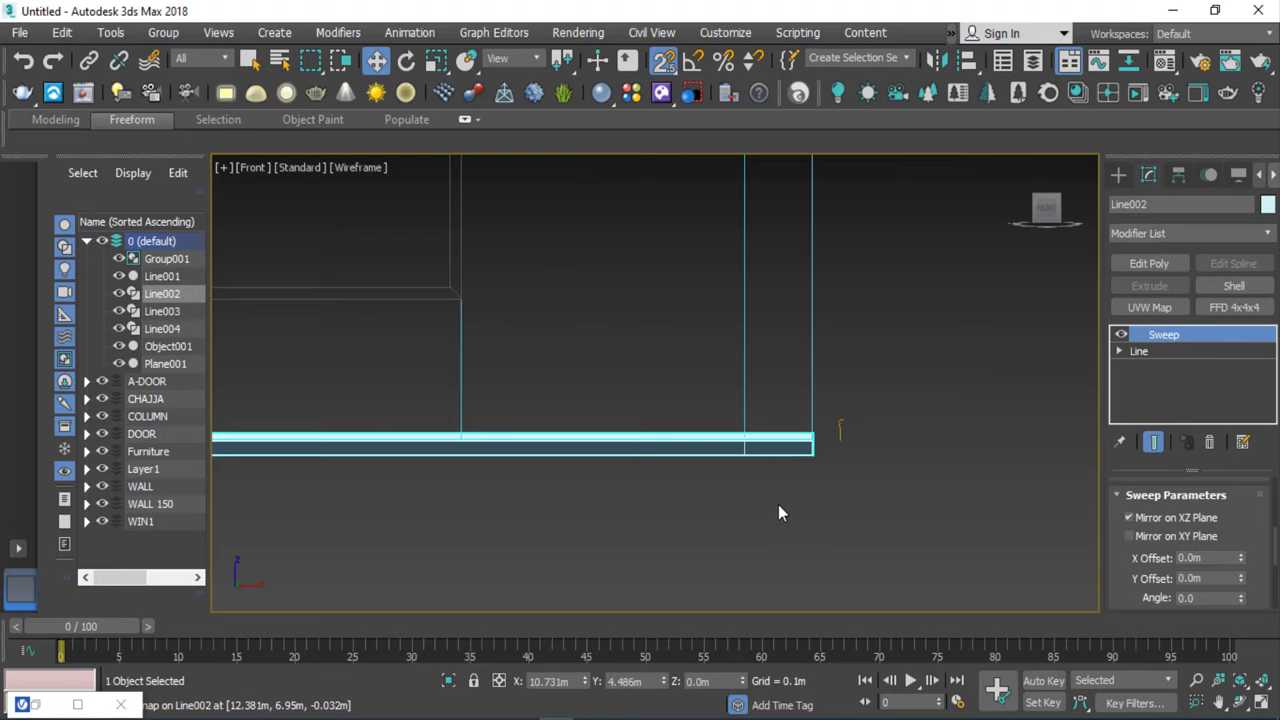
# In Top view, set the sweep's pivot alignment to the top-left point.
pyautogui.press('t')
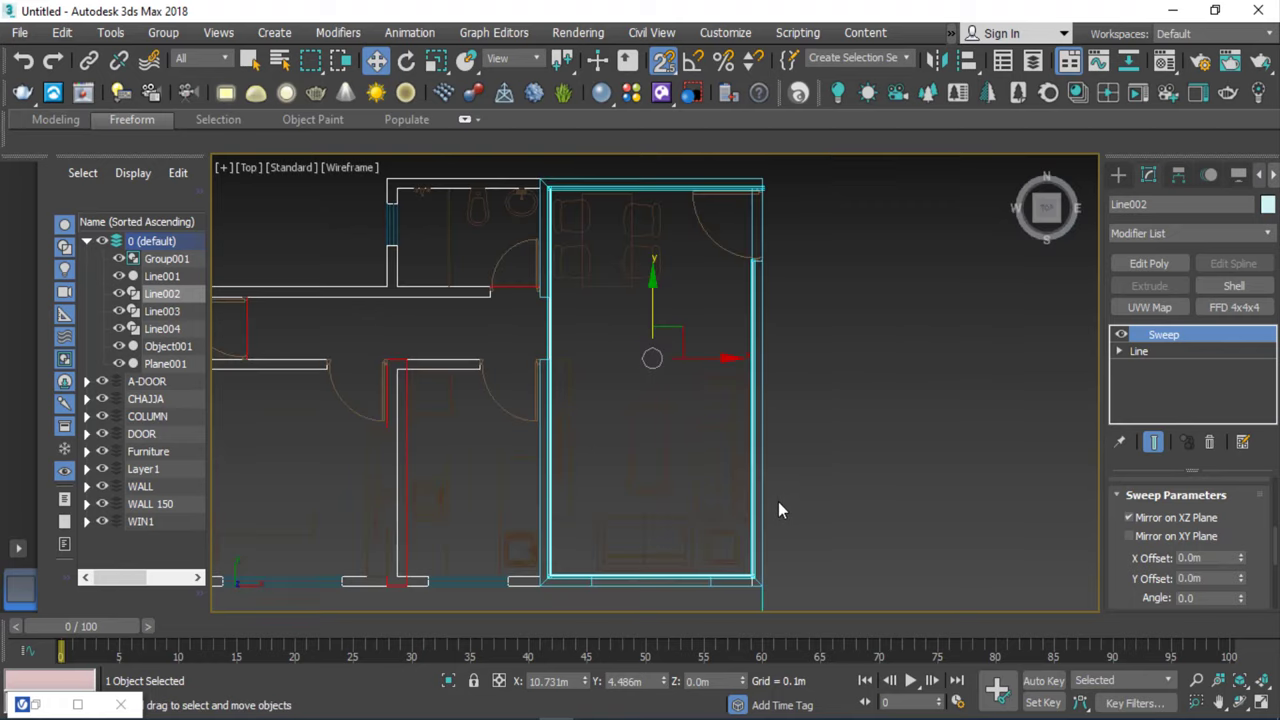
pyautogui.scroll(5, 740, 590)
pyautogui.scroll(1, 770, 585)
pyautogui.scroll(1, 800, 575)
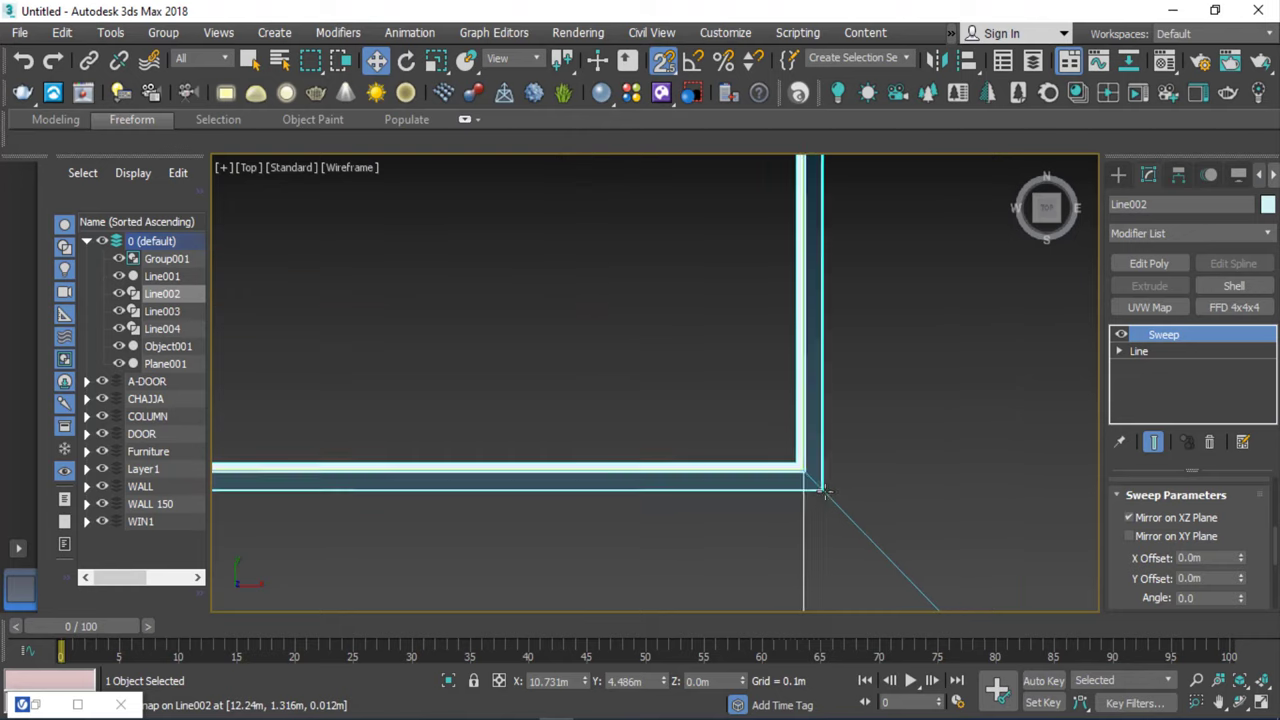
pyautogui.scroll(1, 830, 557)
pyautogui.scroll(1, 830, 557)
pyautogui.scroll(-3, 793, 470)
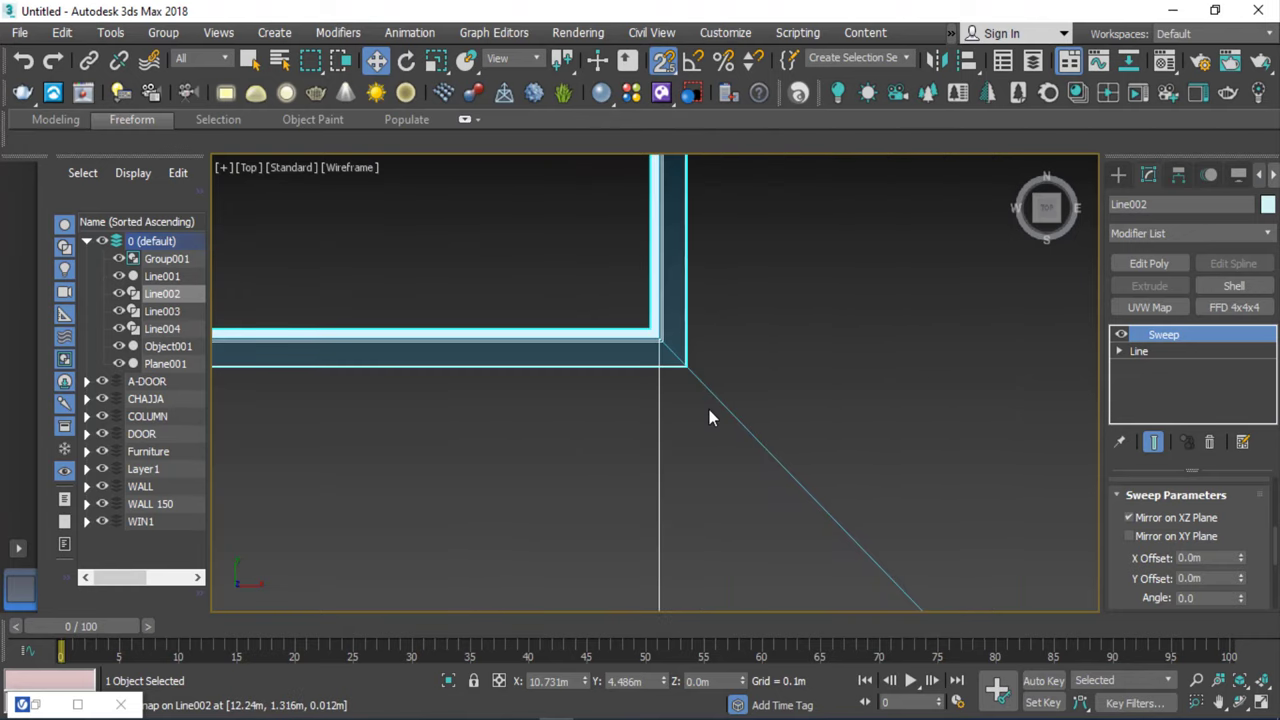
pyautogui.scroll(-1, 714, 394)
pyautogui.scroll(1, 726, 394)
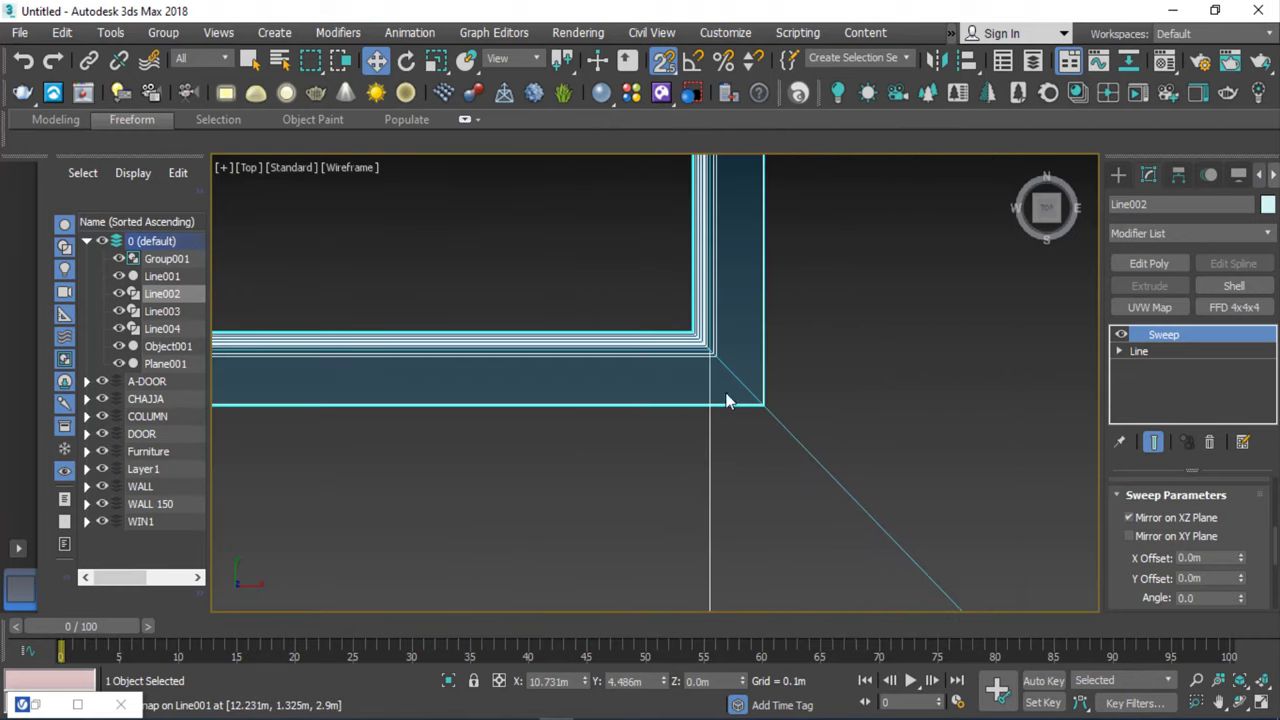
pyautogui.scroll(-3, 1148, 575)
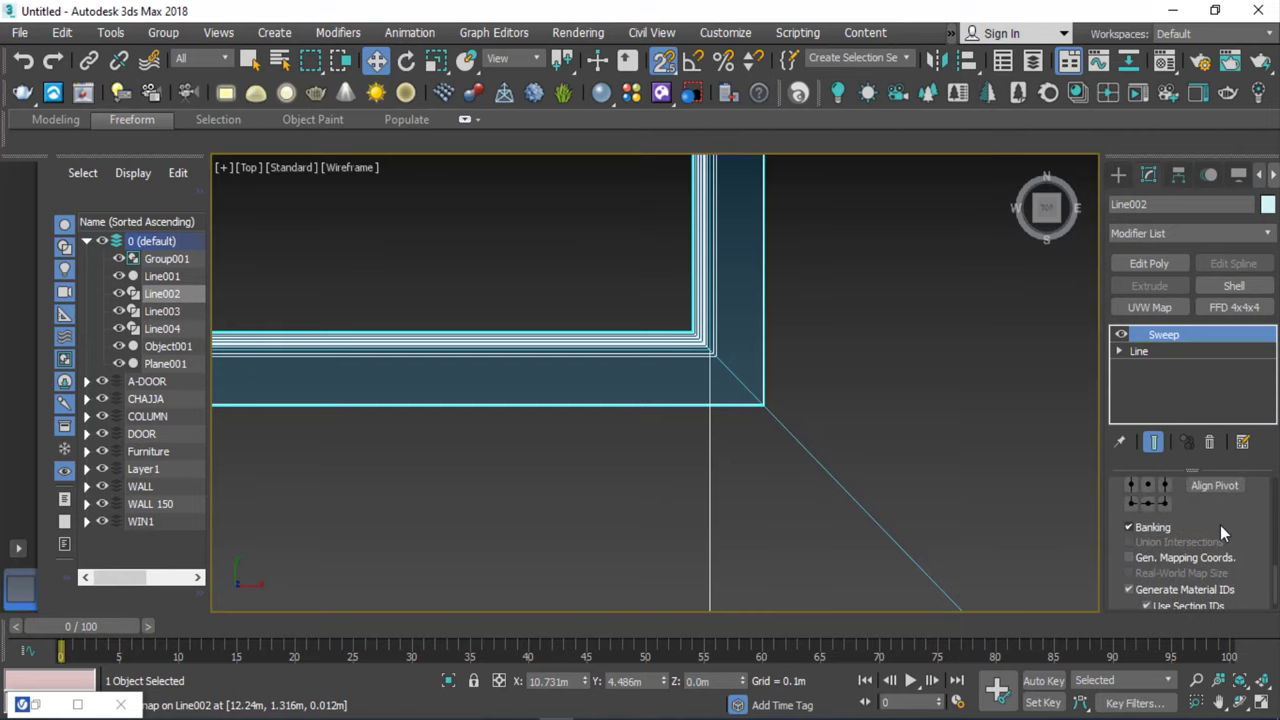
pyautogui.scroll(1, 1243, 560)
pyautogui.click(1133, 514)
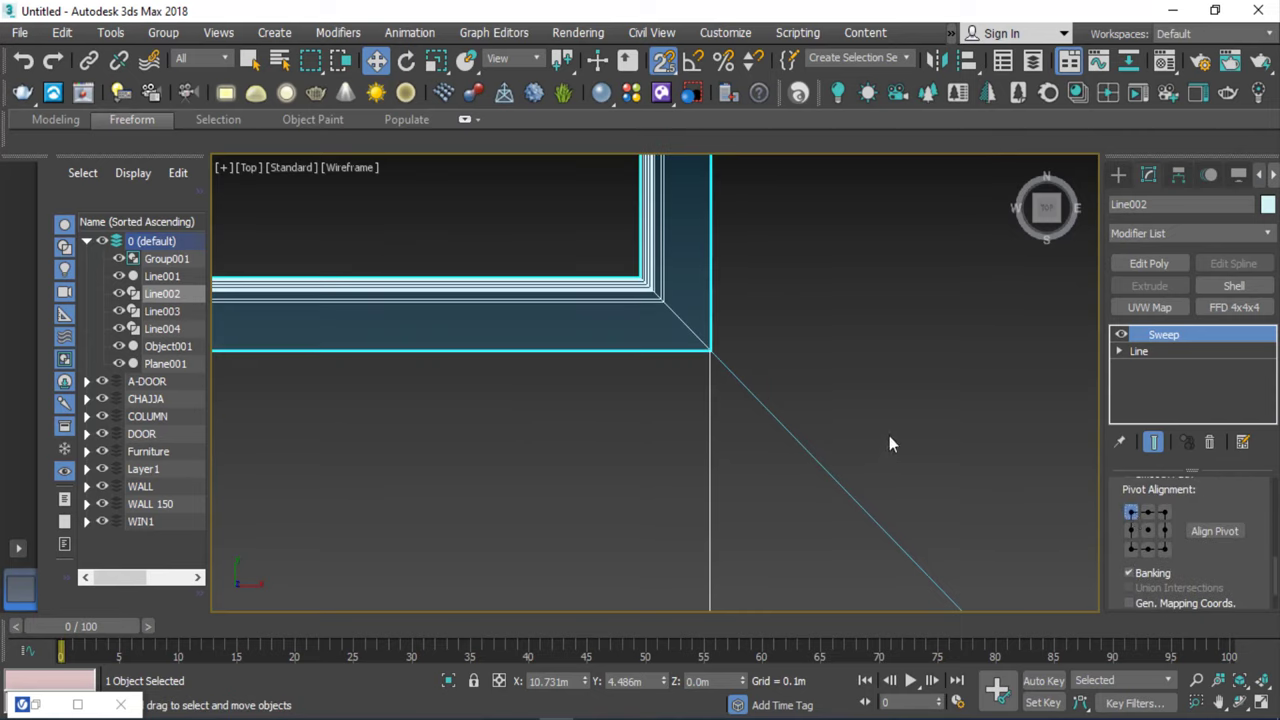
# Check the profile height in Front view, then switch pivot alignment to bottom-left and deselect.
pyautogui.press('f')
pyautogui.scroll(2, 776, 463)
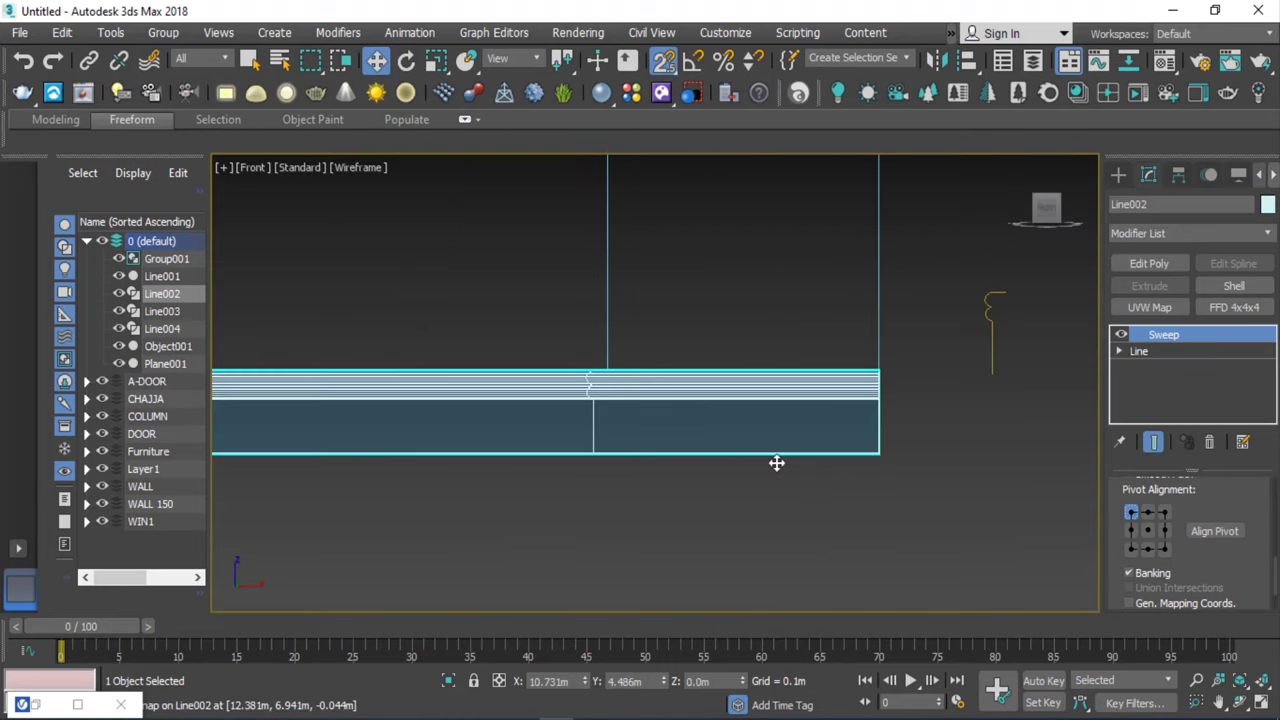
pyautogui.scroll(-2, 776, 463)
pyautogui.scroll(-1, 776, 463)
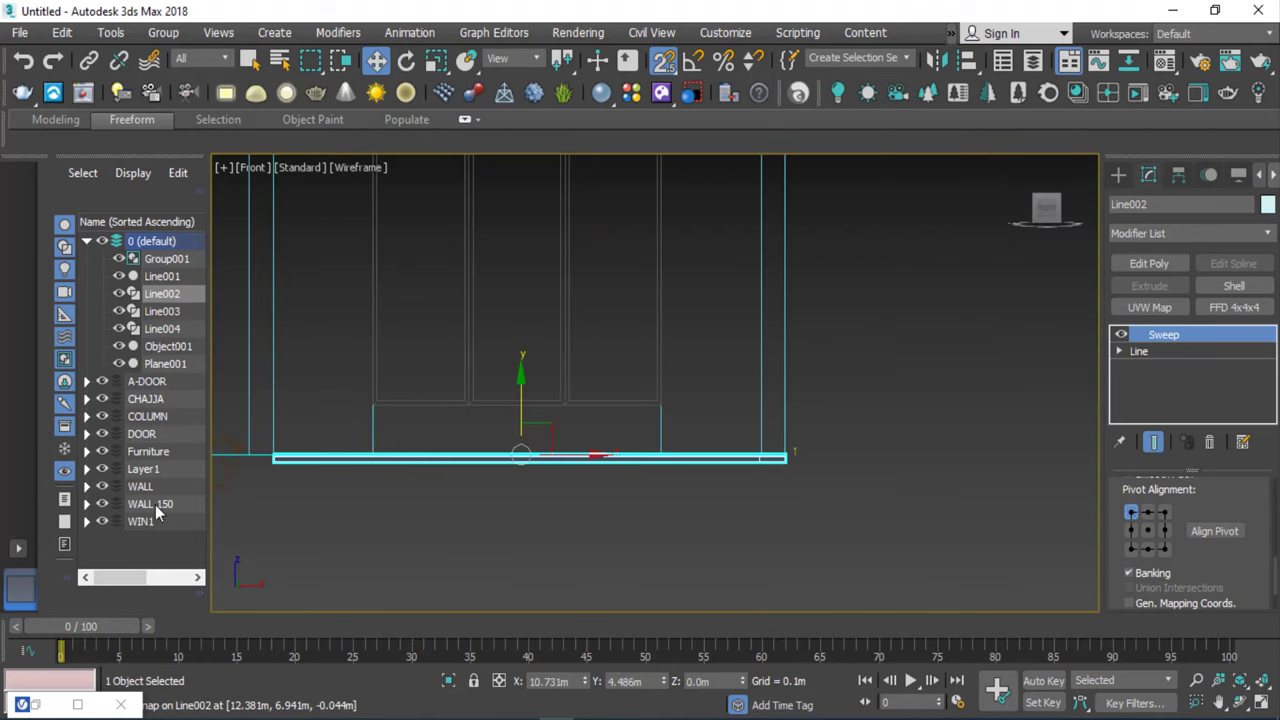
pyautogui.scroll(3, 285, 458)
pyautogui.scroll(-3, 486, 443)
pyautogui.scroll(3, 443, 443)
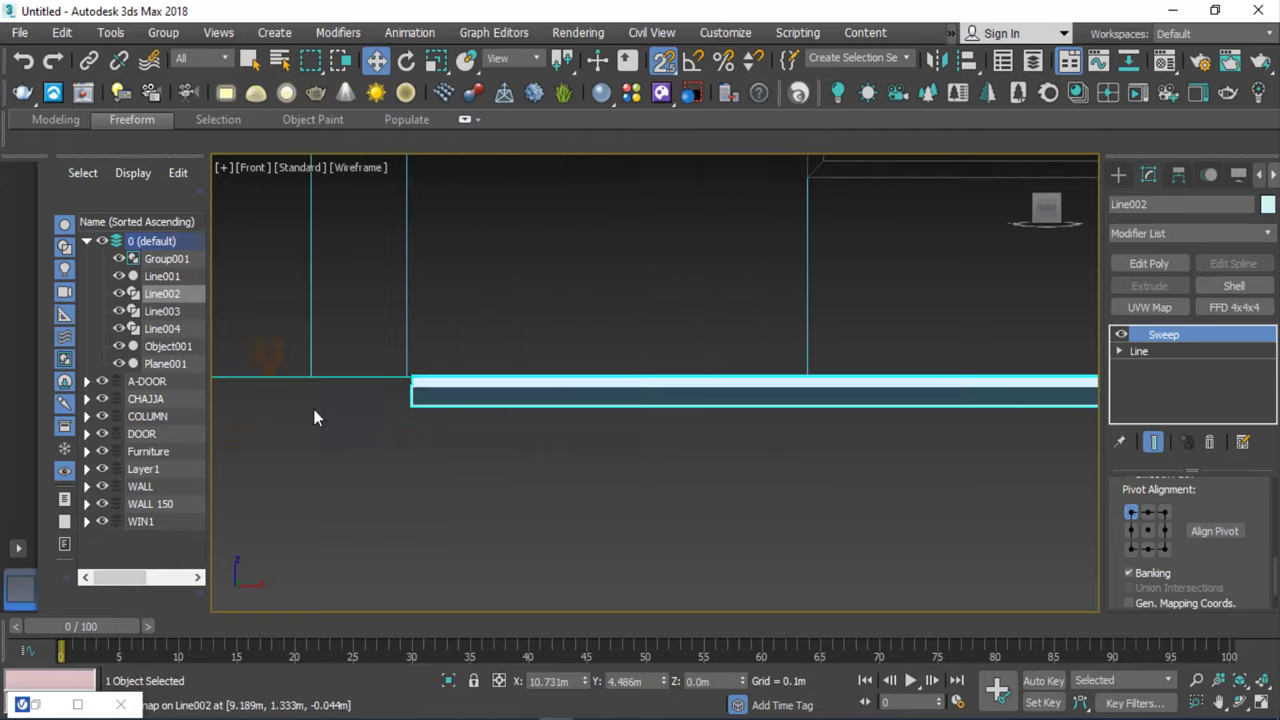
pyautogui.scroll(-1, 314, 417)
pyautogui.click(1131, 548)
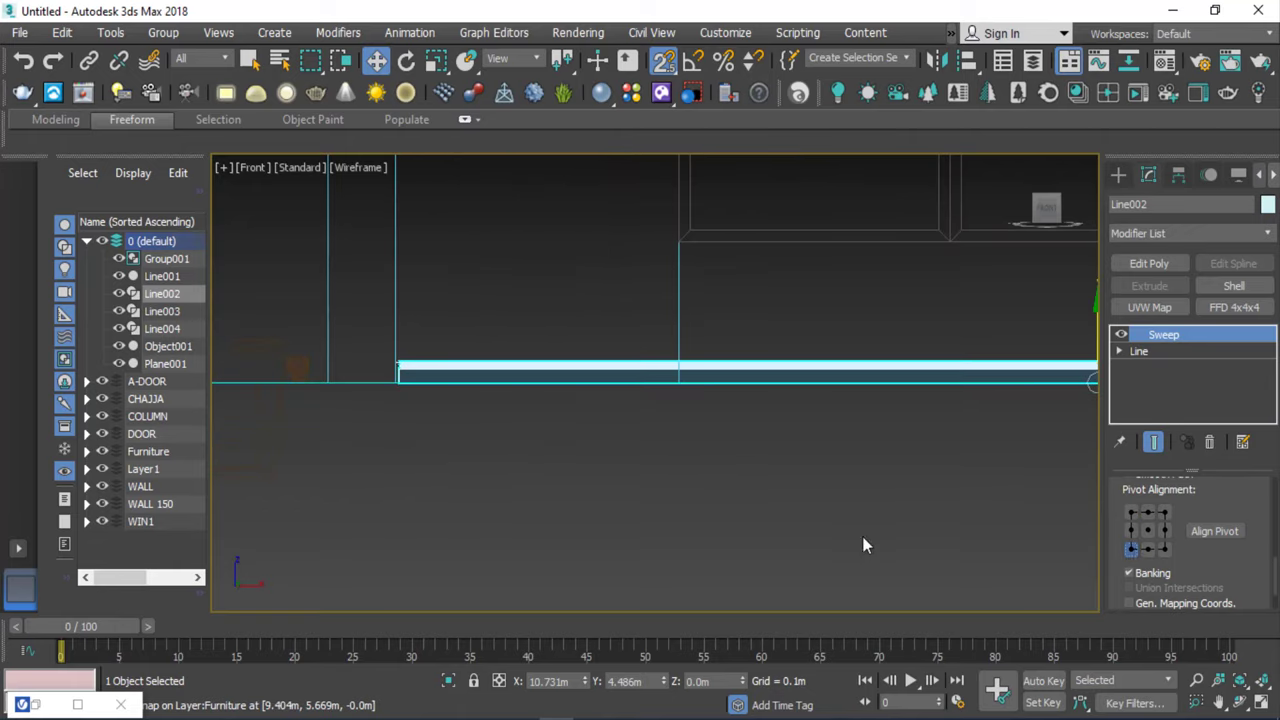
pyautogui.rightClick(558, 385)
# Deselect the sweep and remove the yellow 2D furniture outlines in Top view.
pyautogui.click(509, 286)
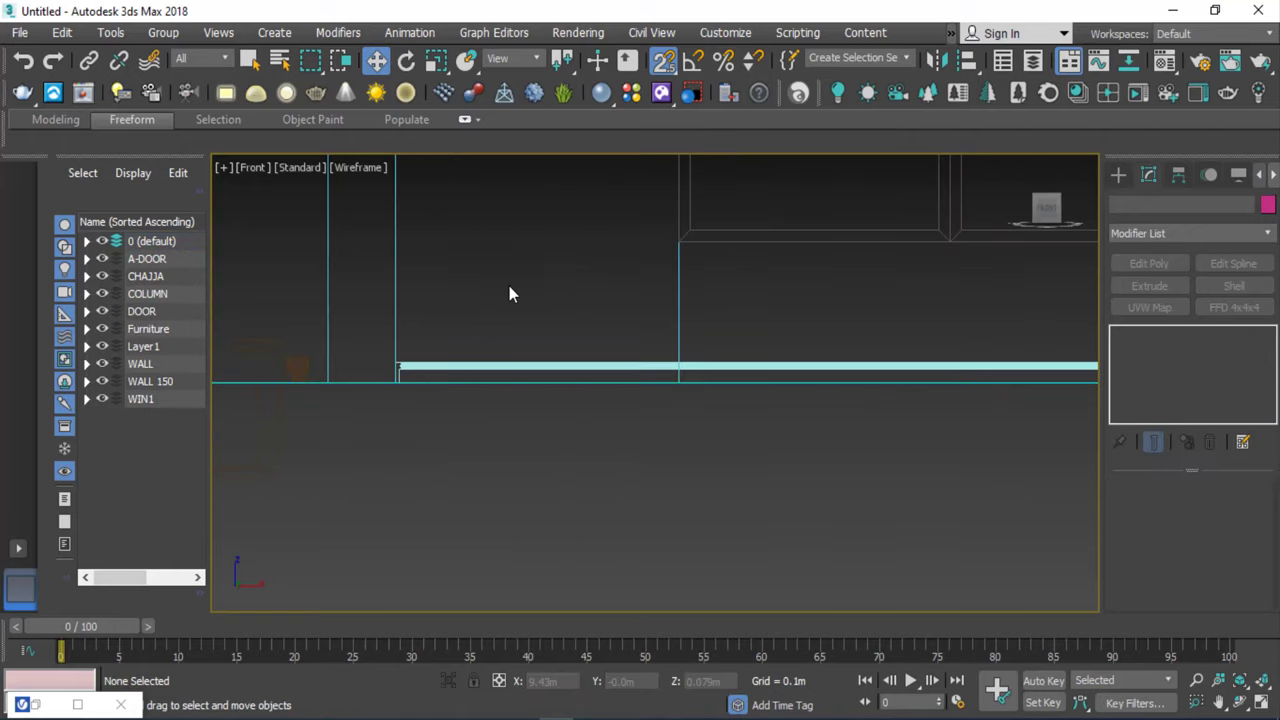
pyautogui.press('t')
pyautogui.scroll(-5, 615, 410)
pyautogui.scroll(-5, 640, 435)
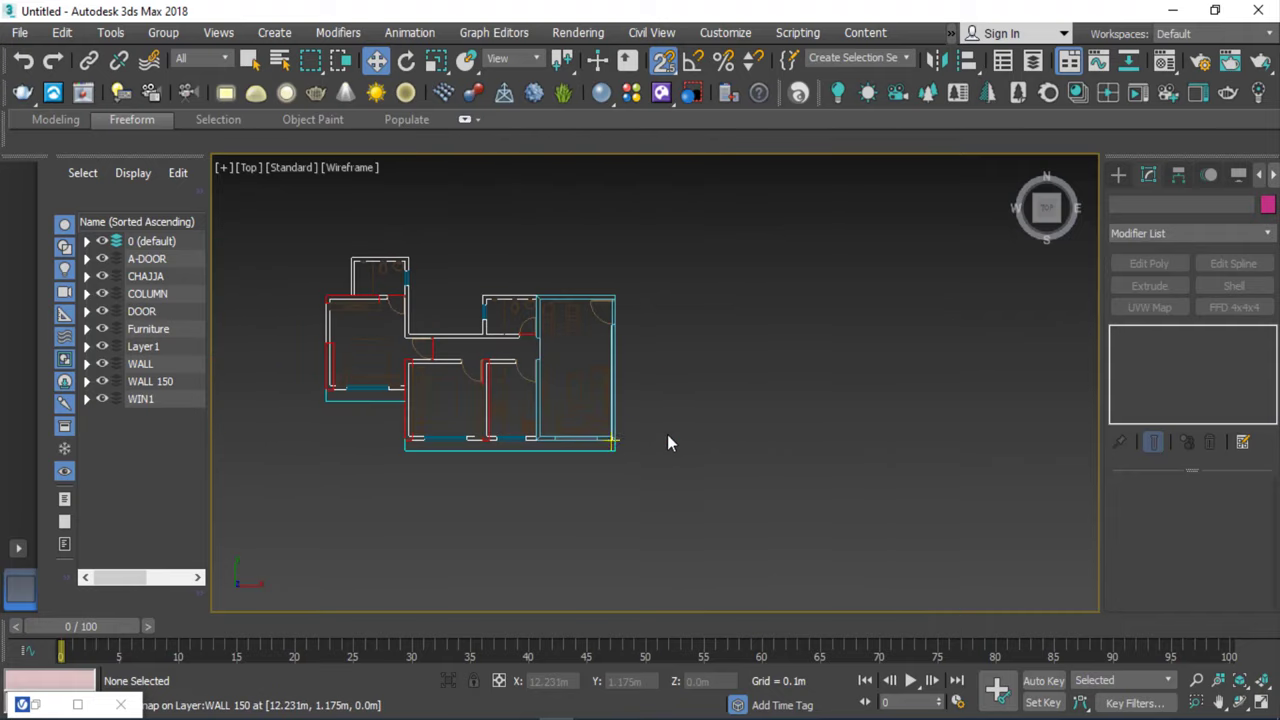
pyautogui.scroll(5, 567, 411)
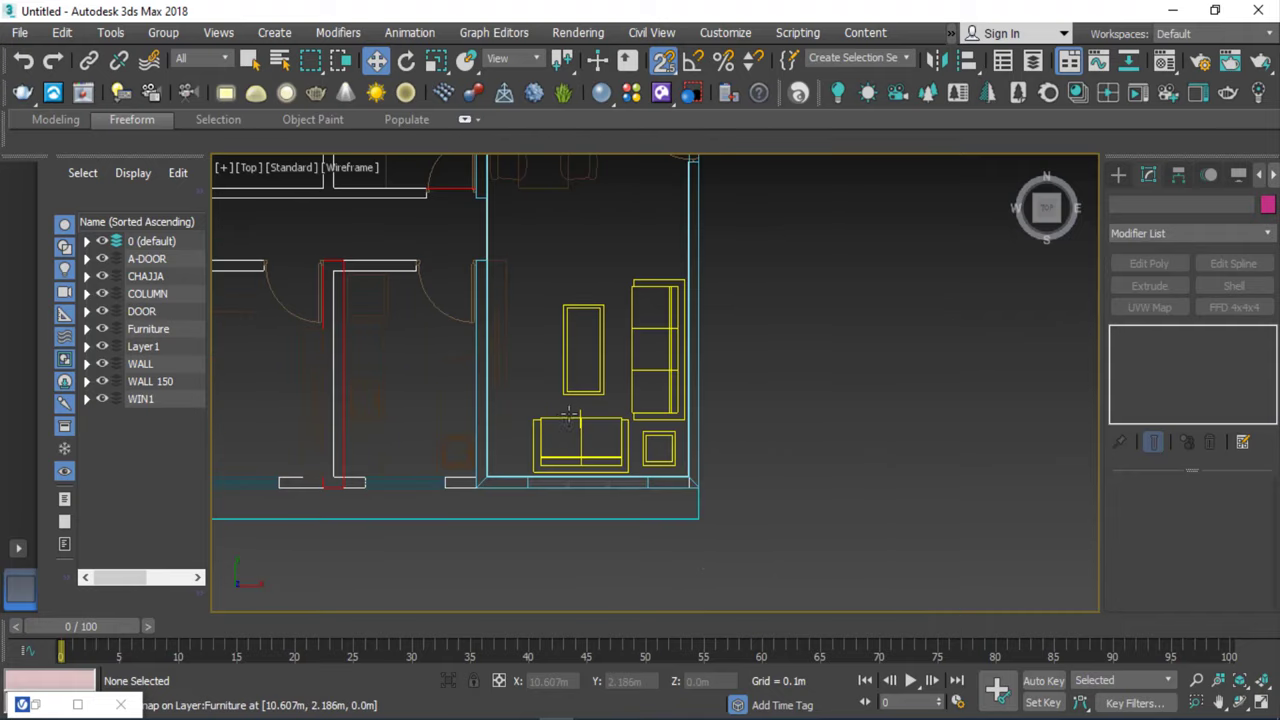
pyautogui.click(669, 281)
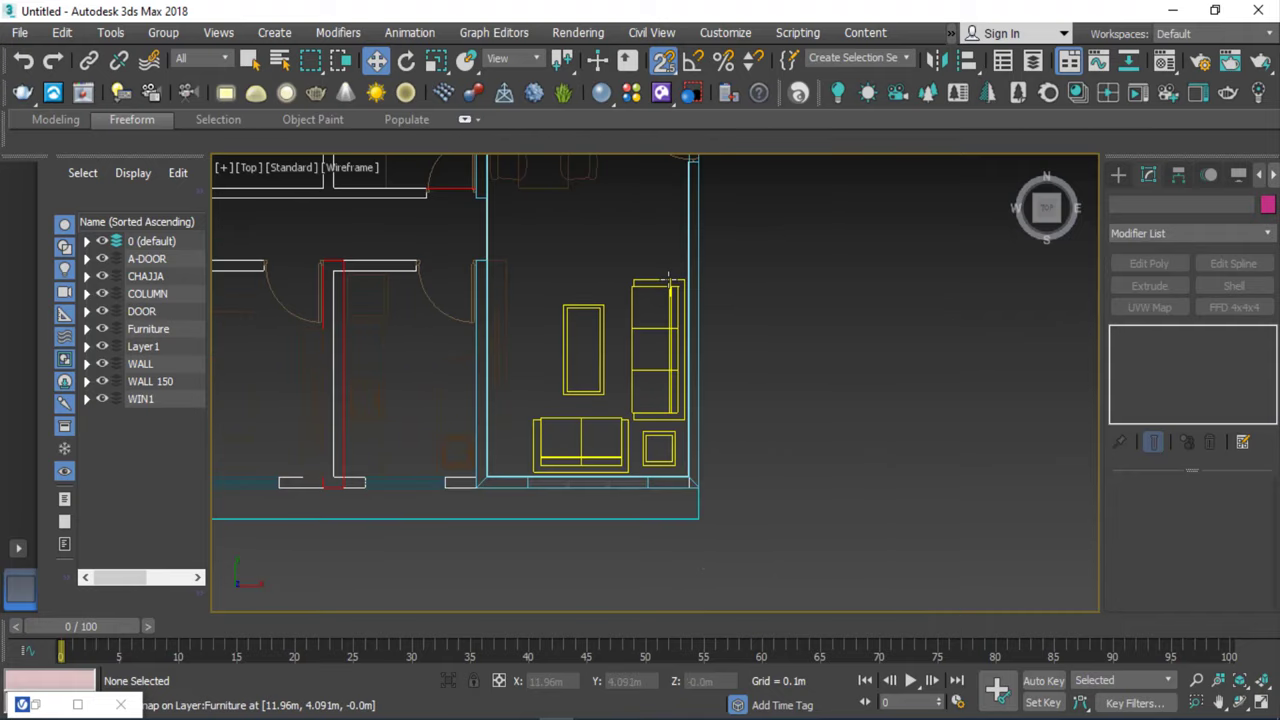
pyautogui.press('Delete')
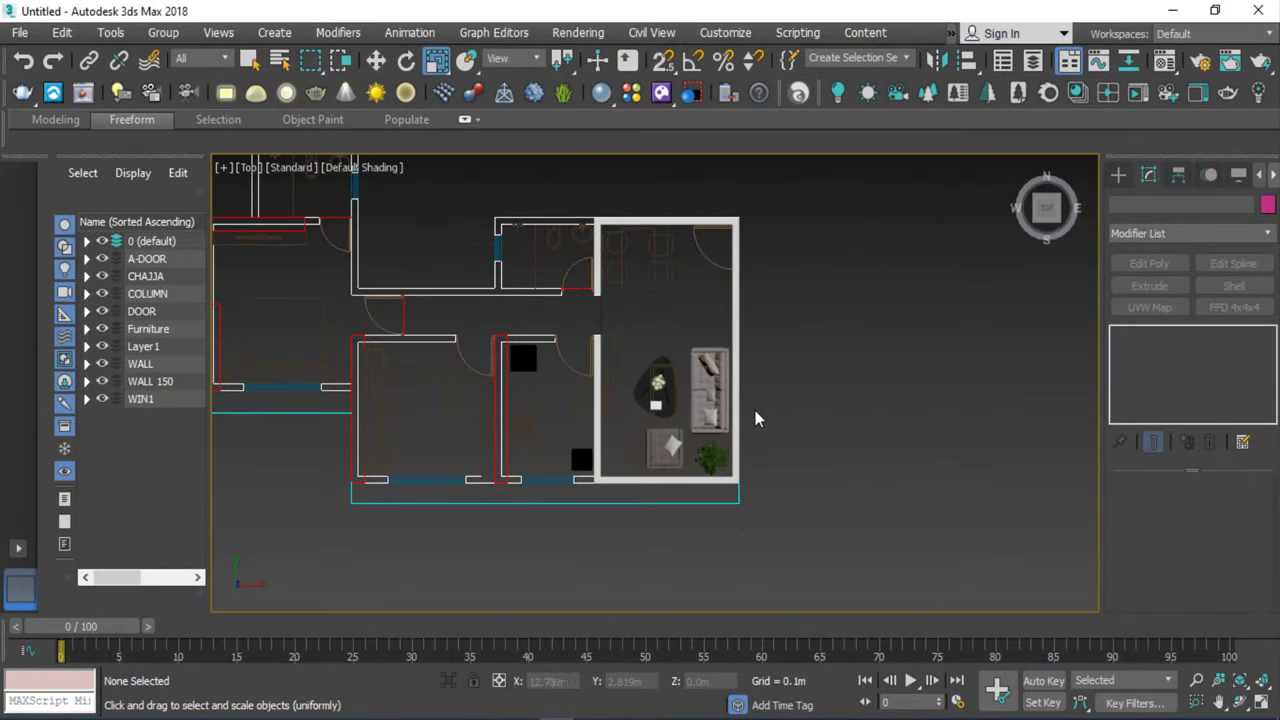
pyautogui.scroll(5, 755, 418)
pyautogui.scroll(-2, 737, 423)
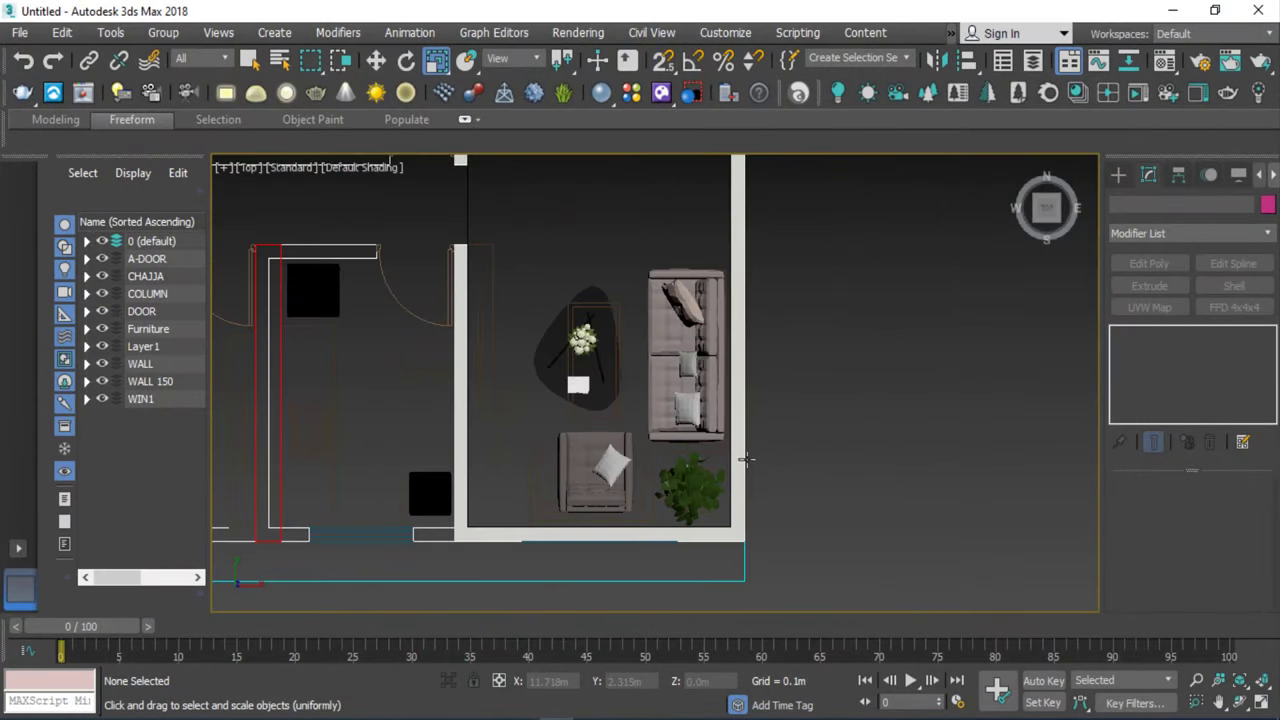
pyautogui.scroll(-2, 516, 460)
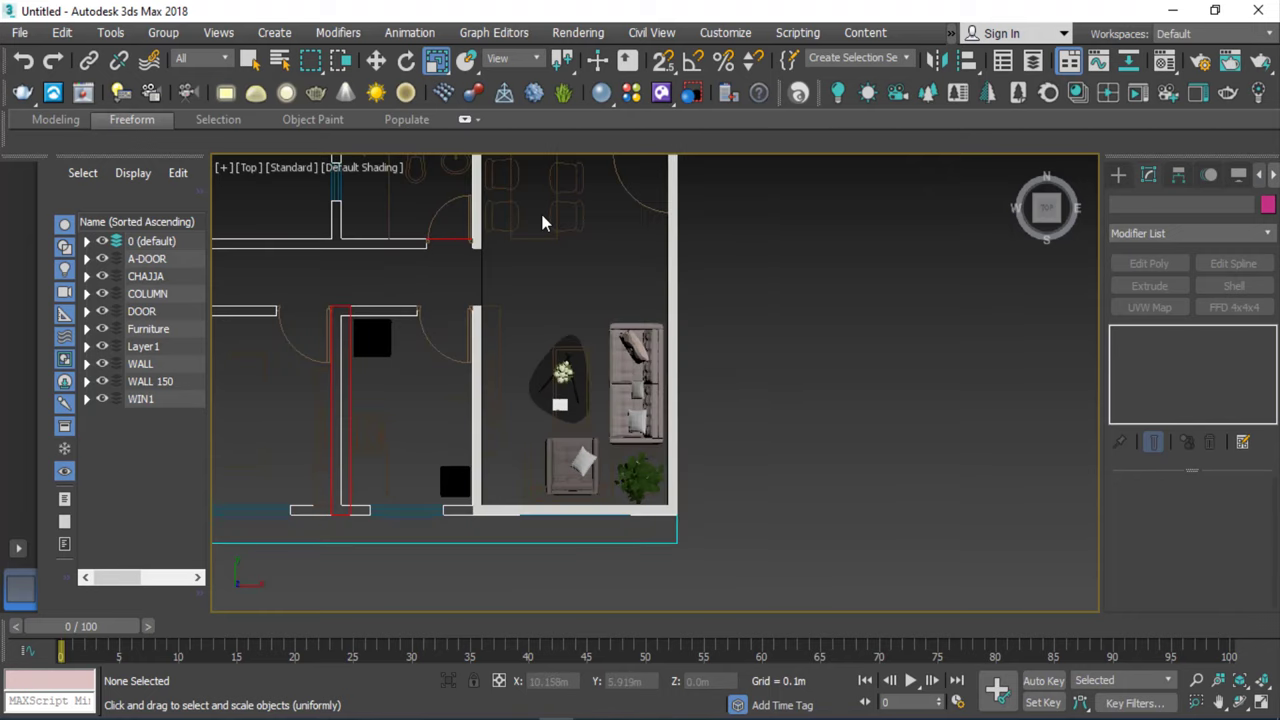
pyautogui.scroll(3, 540, 222)
pyautogui.scroll(-2, 520, 289)
pyautogui.scroll(-1, 525, 310)
pyautogui.scroll(2, 530, 333)
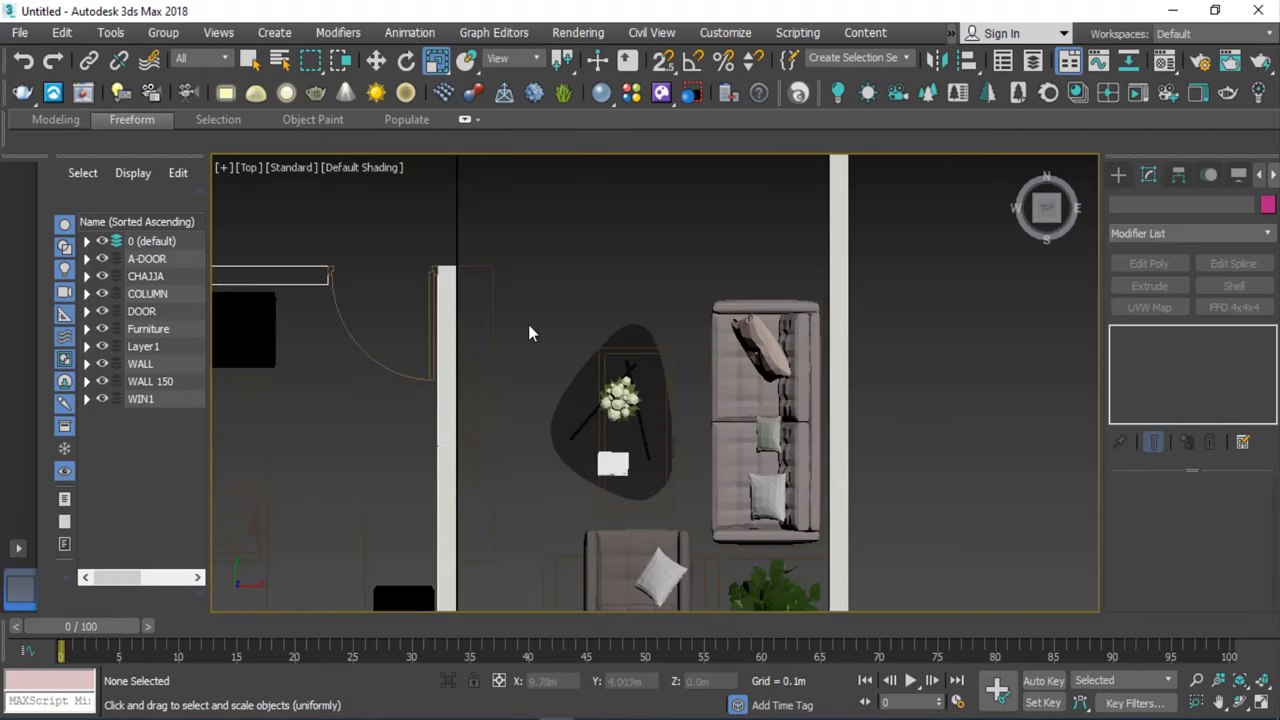
pyautogui.scroll(-2, 531, 305)
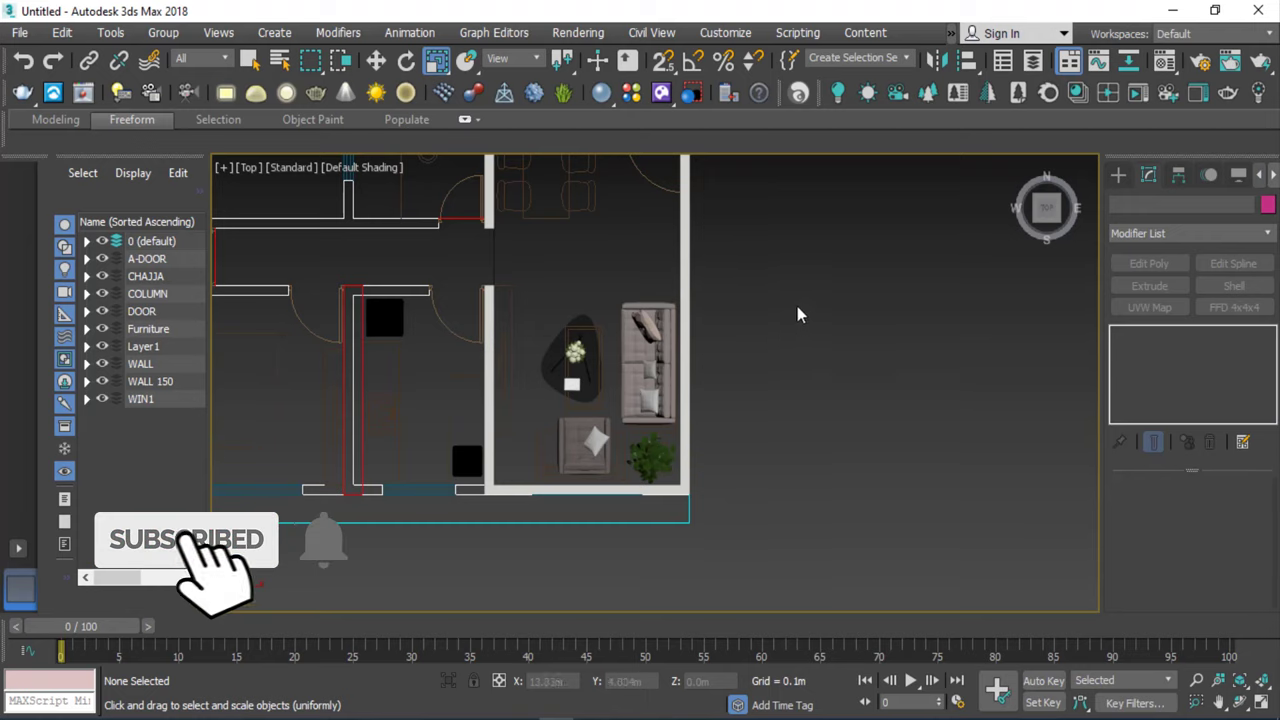
pyautogui.scroll(4, 600, 400)
pyautogui.scroll(-3, 565, 412)
pyautogui.scroll(-3, 540, 400)
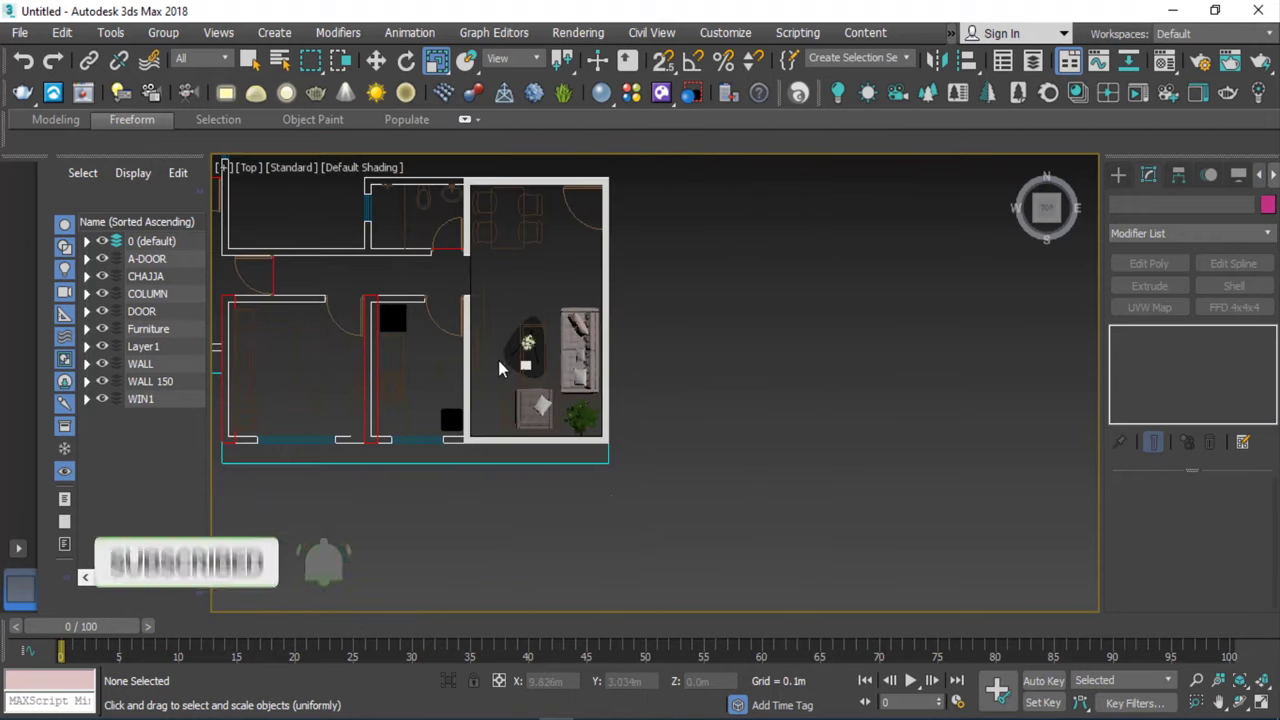
pyautogui.scroll(2, 515, 310)
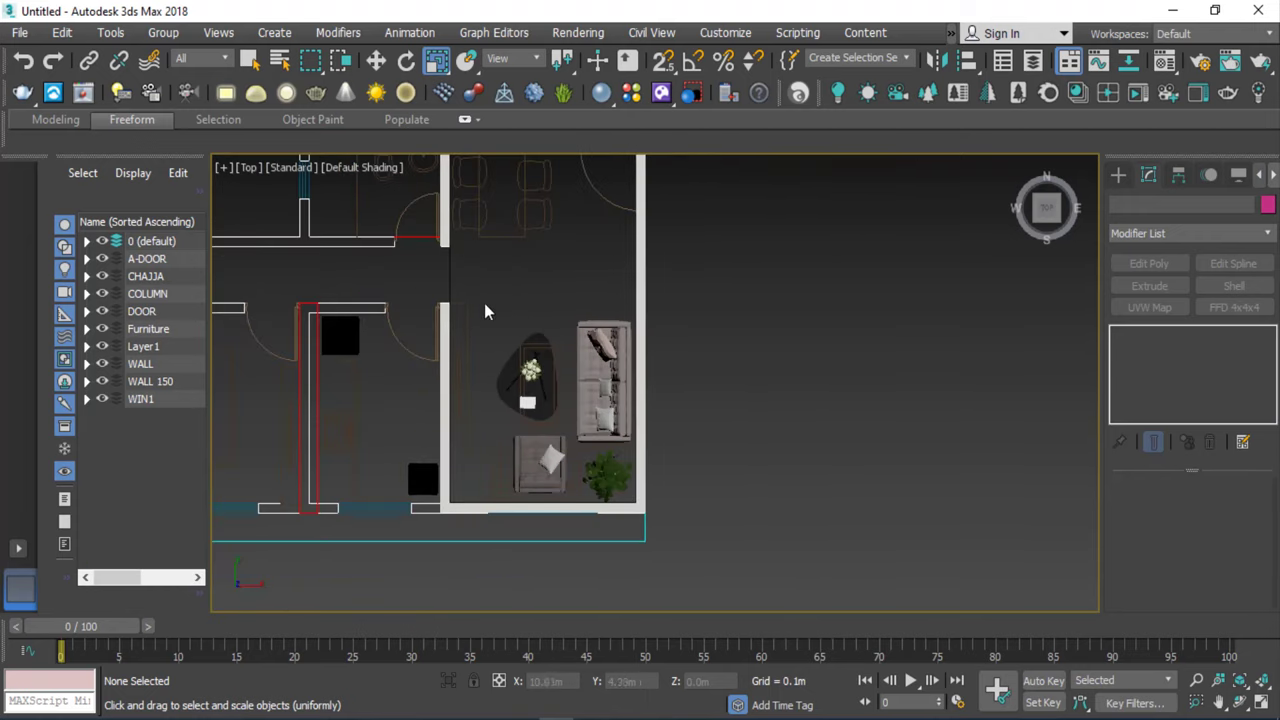
pyautogui.scroll(-2, 484, 303)
pyautogui.scroll(4, 488, 342)
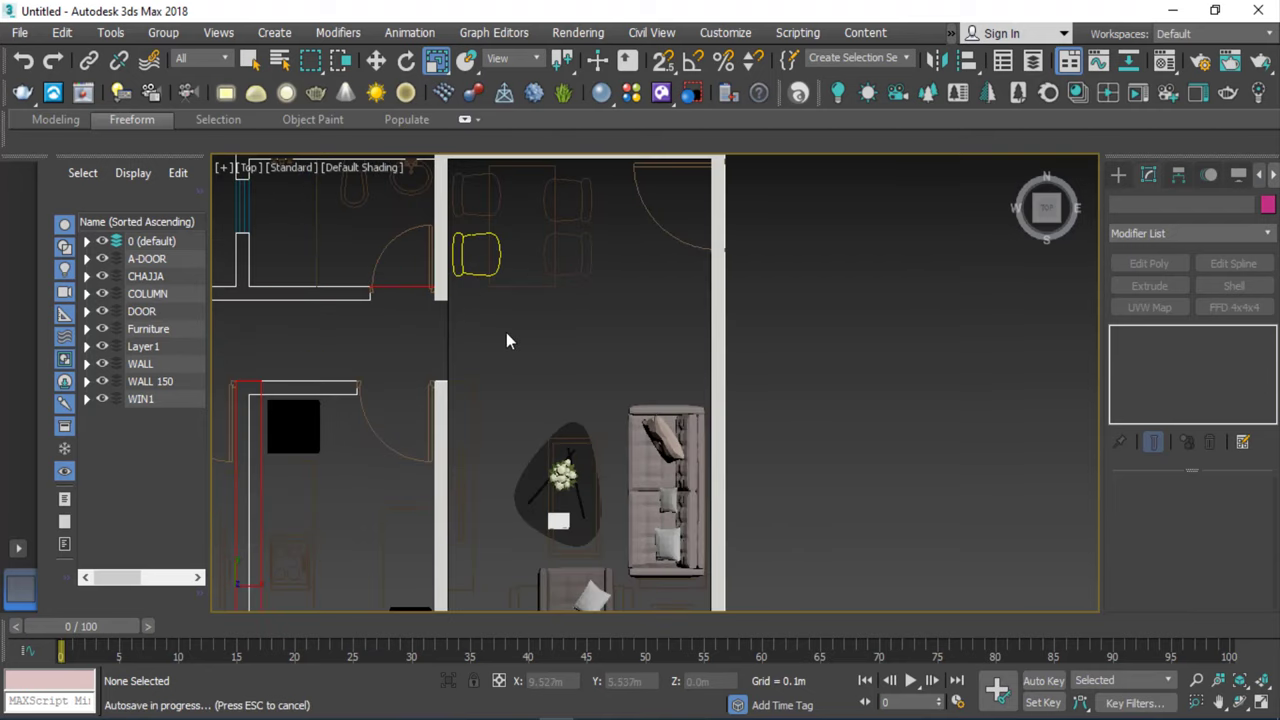
pyautogui.scroll(3, 463, 336)
pyautogui.scroll(3, 397, 340)
pyautogui.scroll(2, 505, 351)
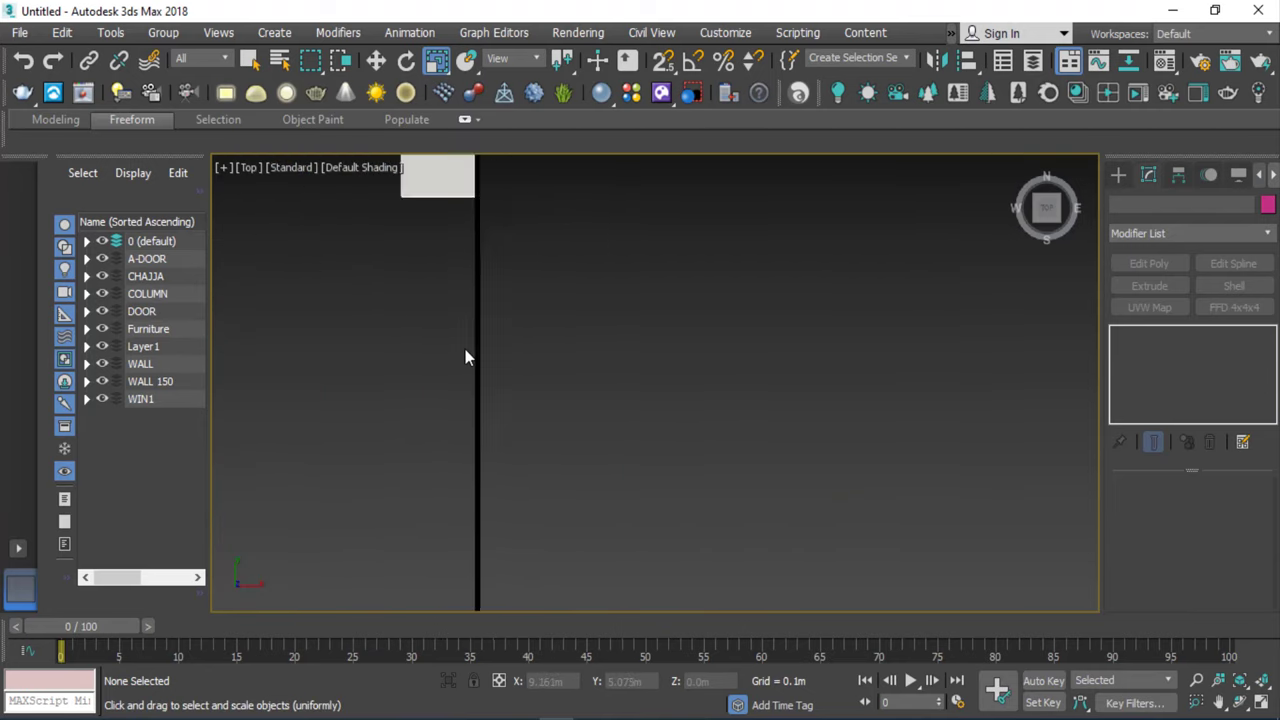
pyautogui.scroll(-3, 466, 357)
pyautogui.scroll(3, 477, 334)
pyautogui.scroll(-3, 376, 357)
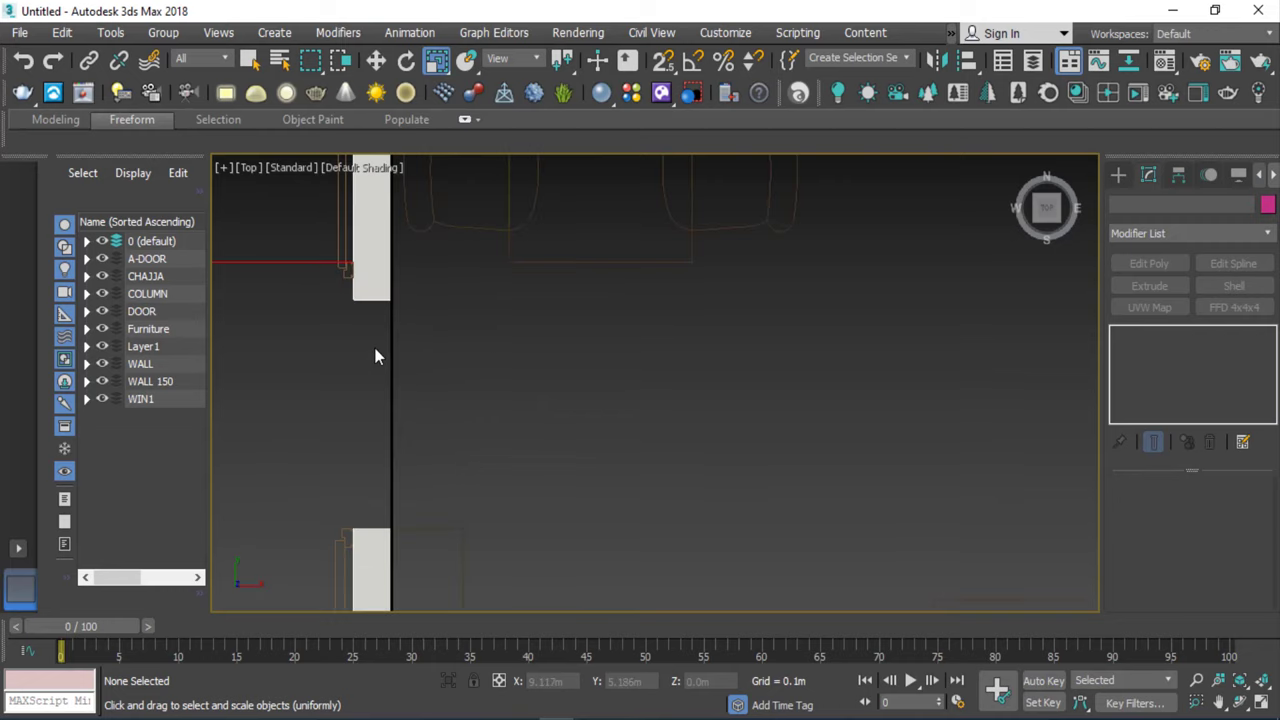
pyautogui.scroll(-3, 372, 357)
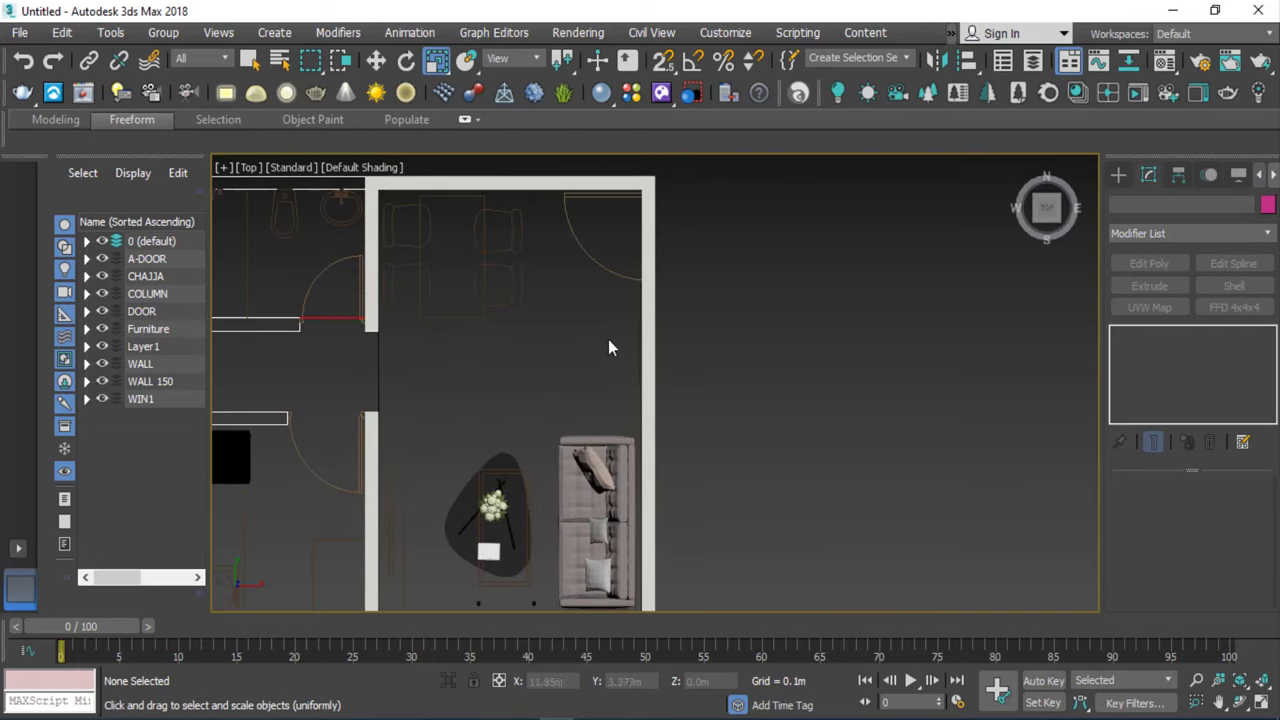
# Draw a standard-primitive Box spanning the right-hand room, 5.923 m by 3.35 m.
pyautogui.click(1120, 175)
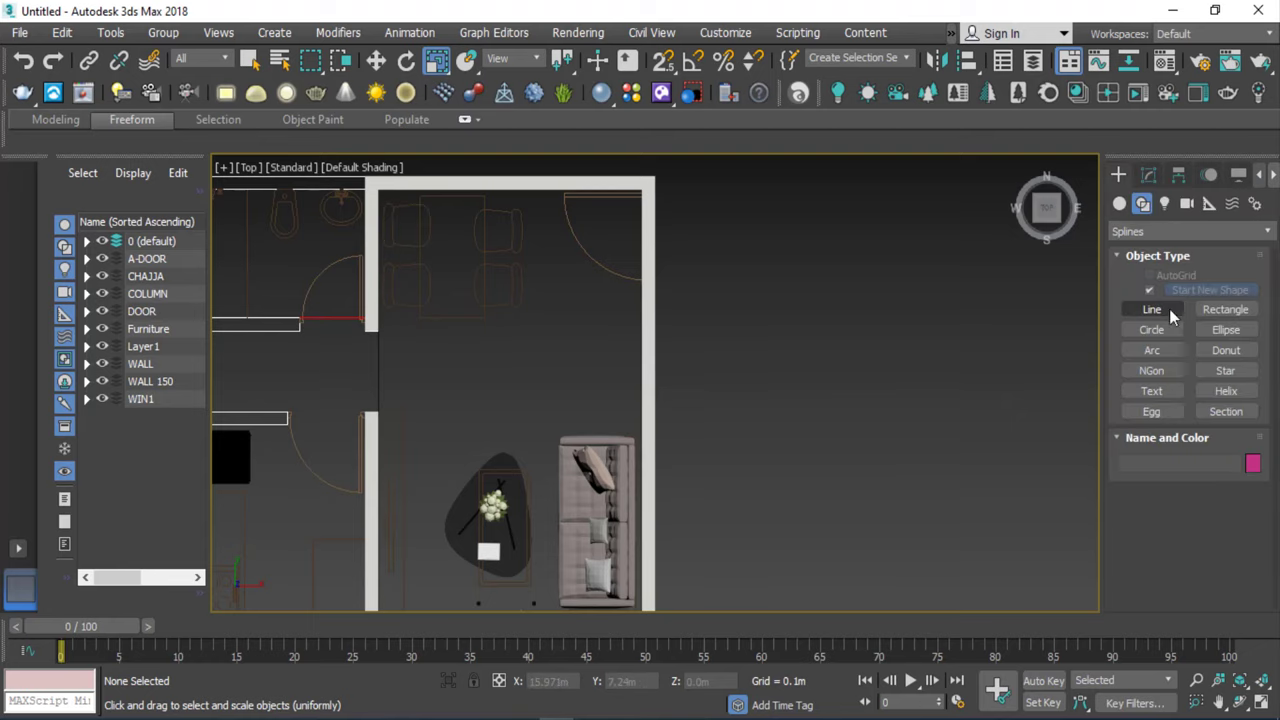
pyautogui.click(1119, 203)
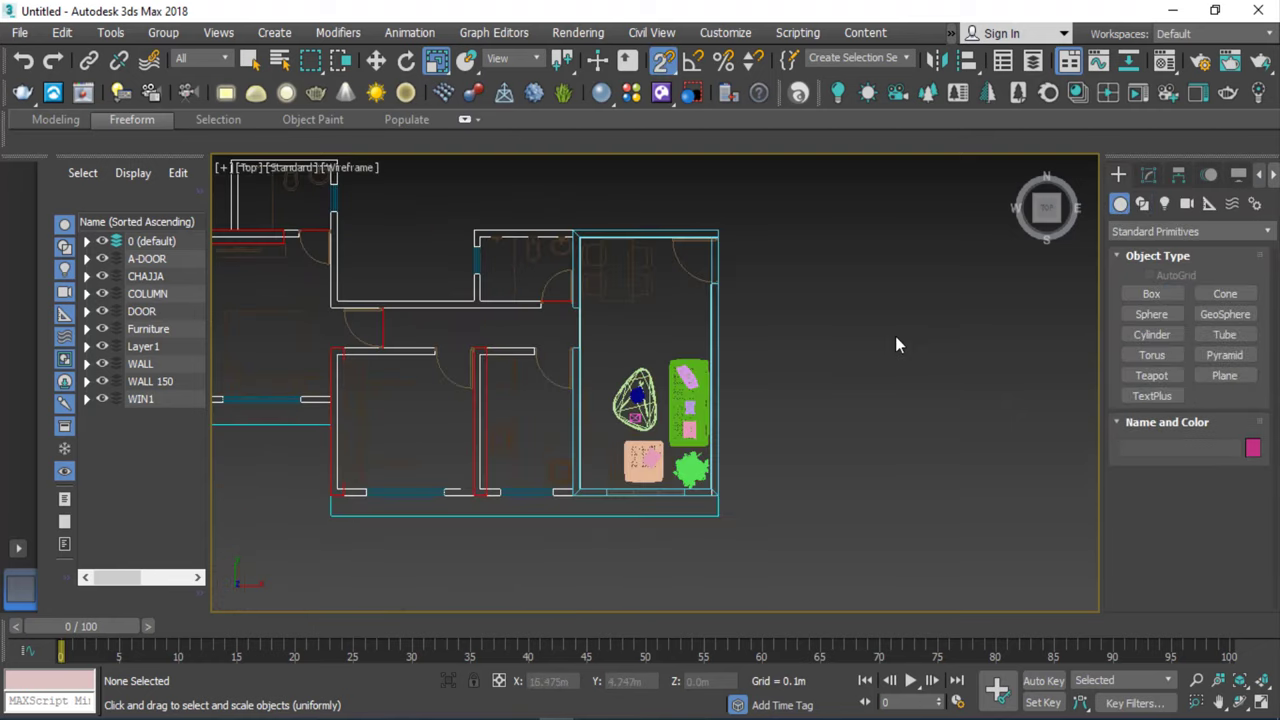
pyautogui.click(1171, 291)
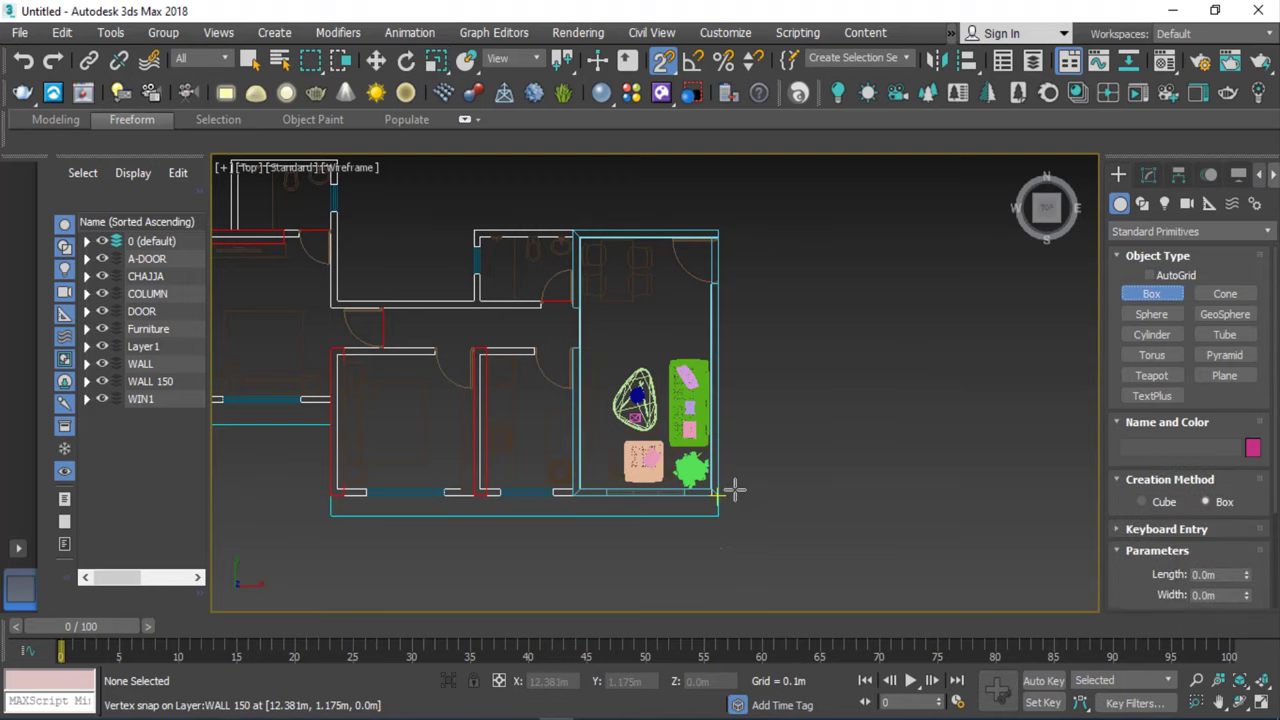
pyautogui.moveTo(718, 494); pyautogui.dragTo(568, 220)
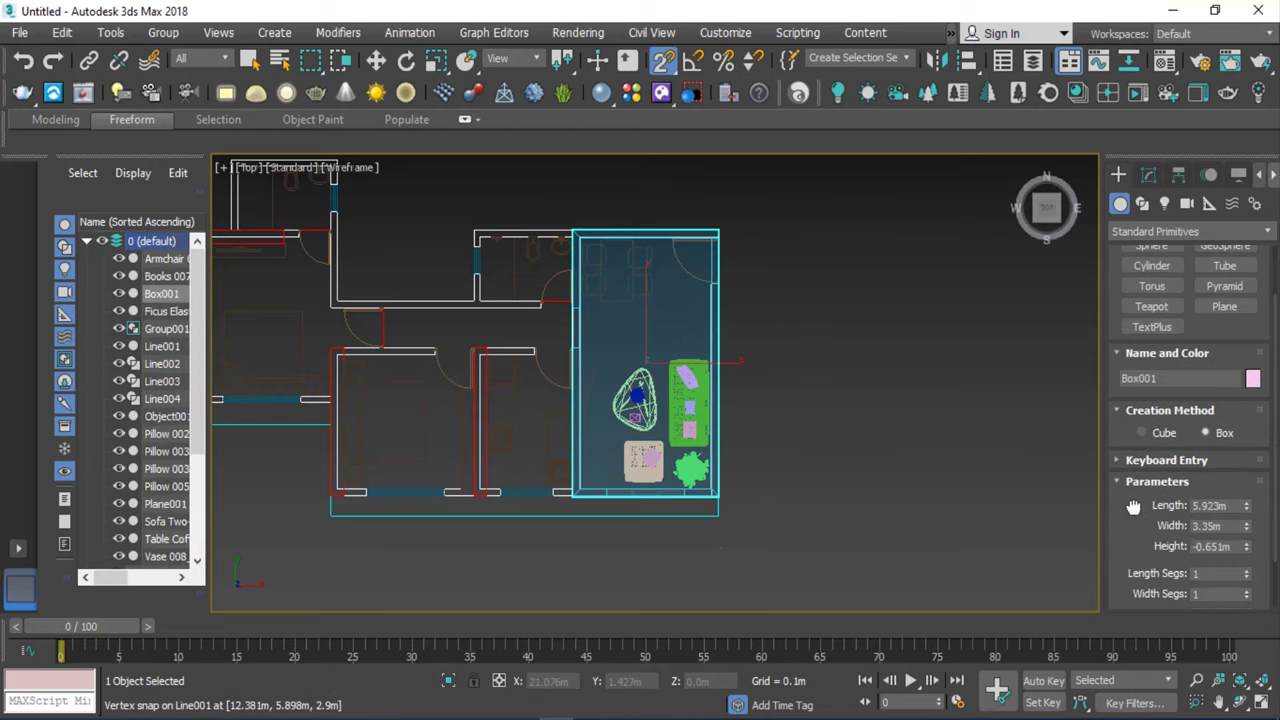
# Set the box's height to -0.1 m and select the new floor box.
pyautogui.scroll(-2, 1143, 560)
pyautogui.click(1228, 546)
pyautogui.write('.1')
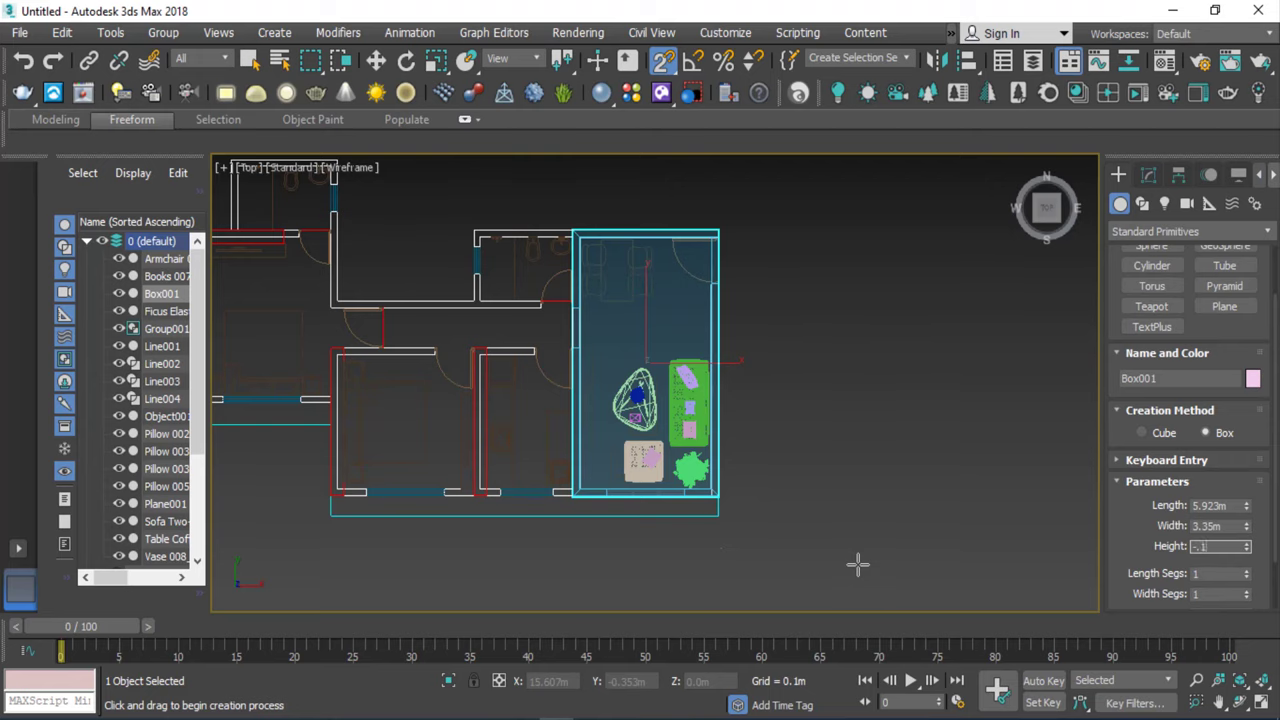
pyautogui.write('f')
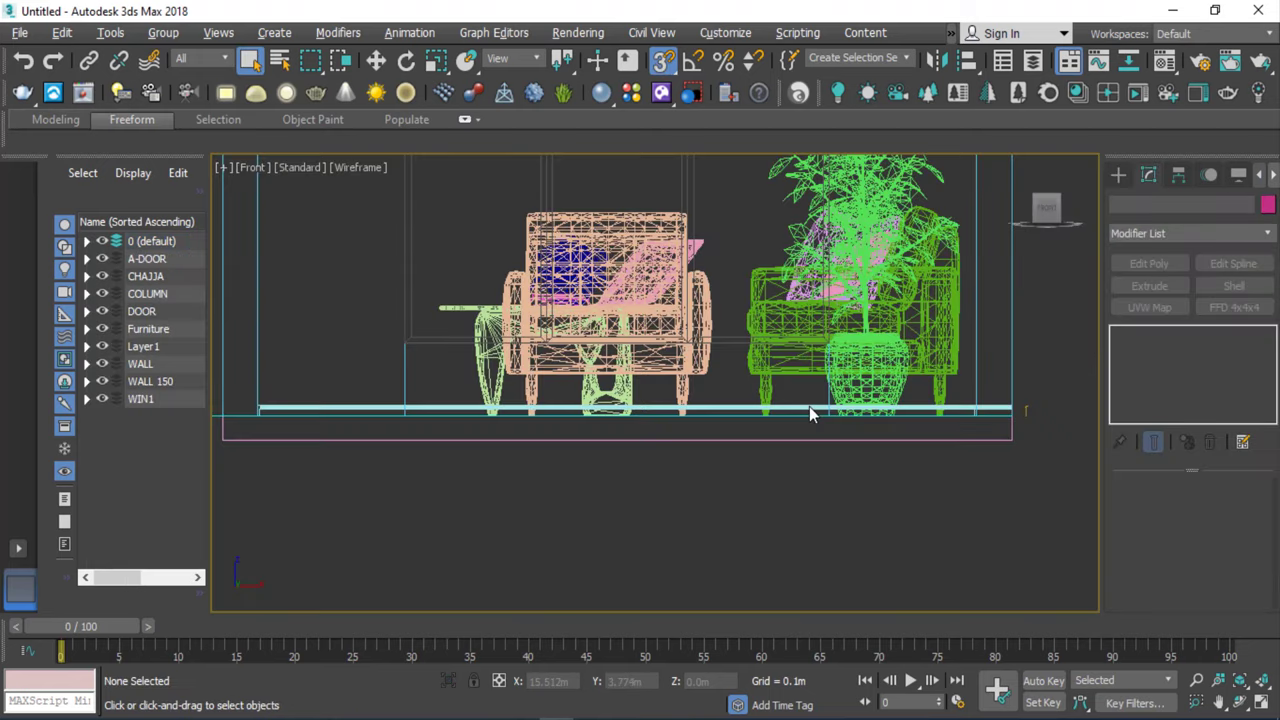
pyautogui.click(1010, 434)
pyautogui.scroll(-3, 930, 509)
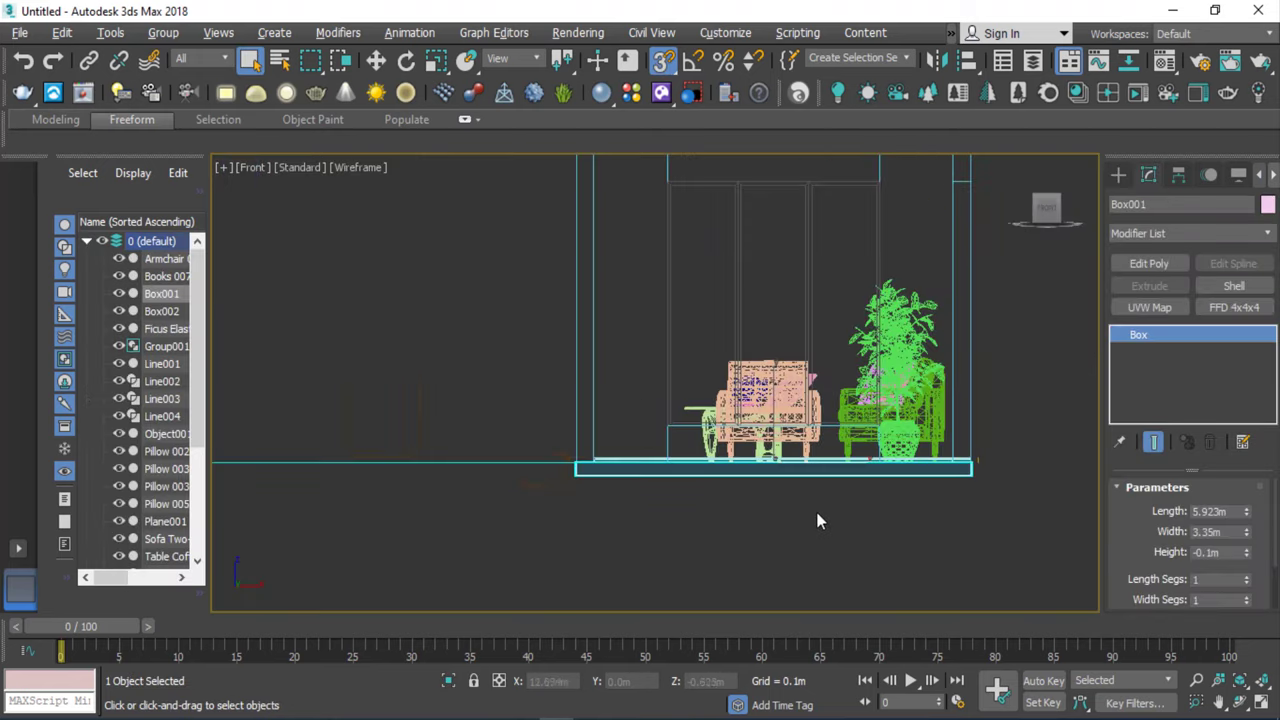
pyautogui.scroll(-2, 669, 521)
pyautogui.scroll(-1, 669, 521)
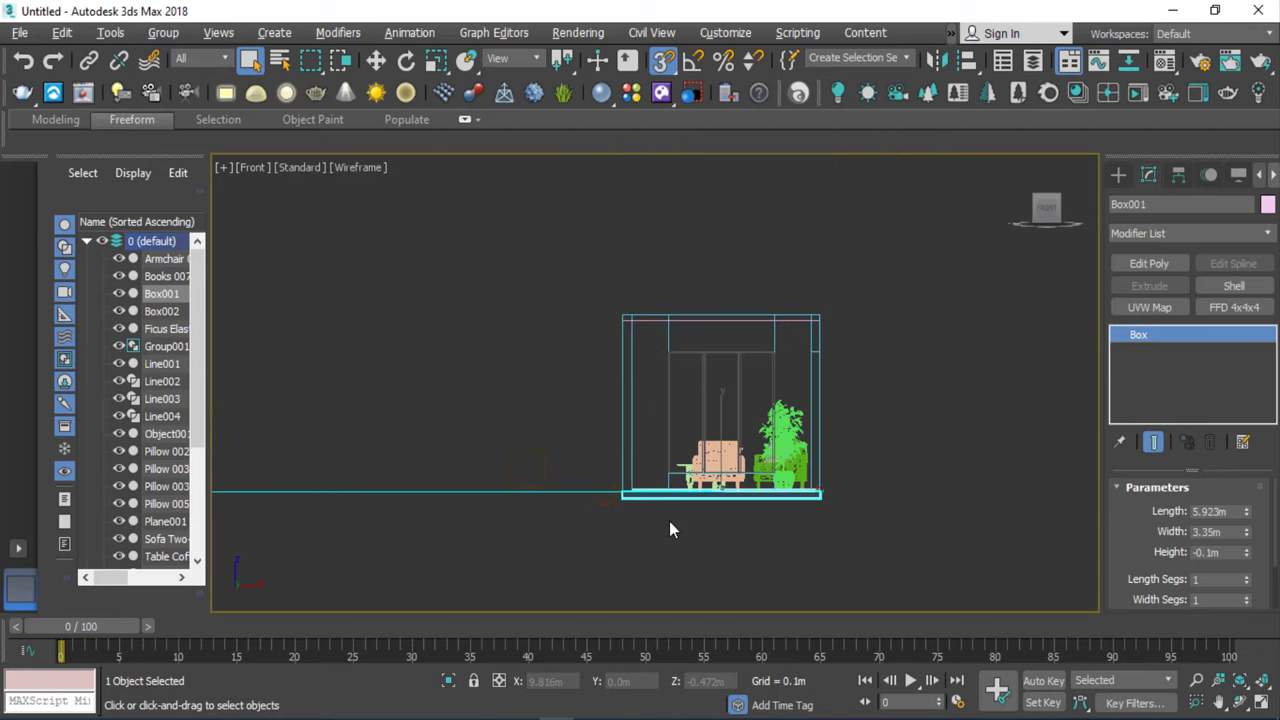
pyautogui.click(376, 61)
# Shift-drag a copy of the floor box, Box003, up to the wall top and isolate it.
pyautogui.moveTo(705, 448); pyautogui.dragTo(623, 304)
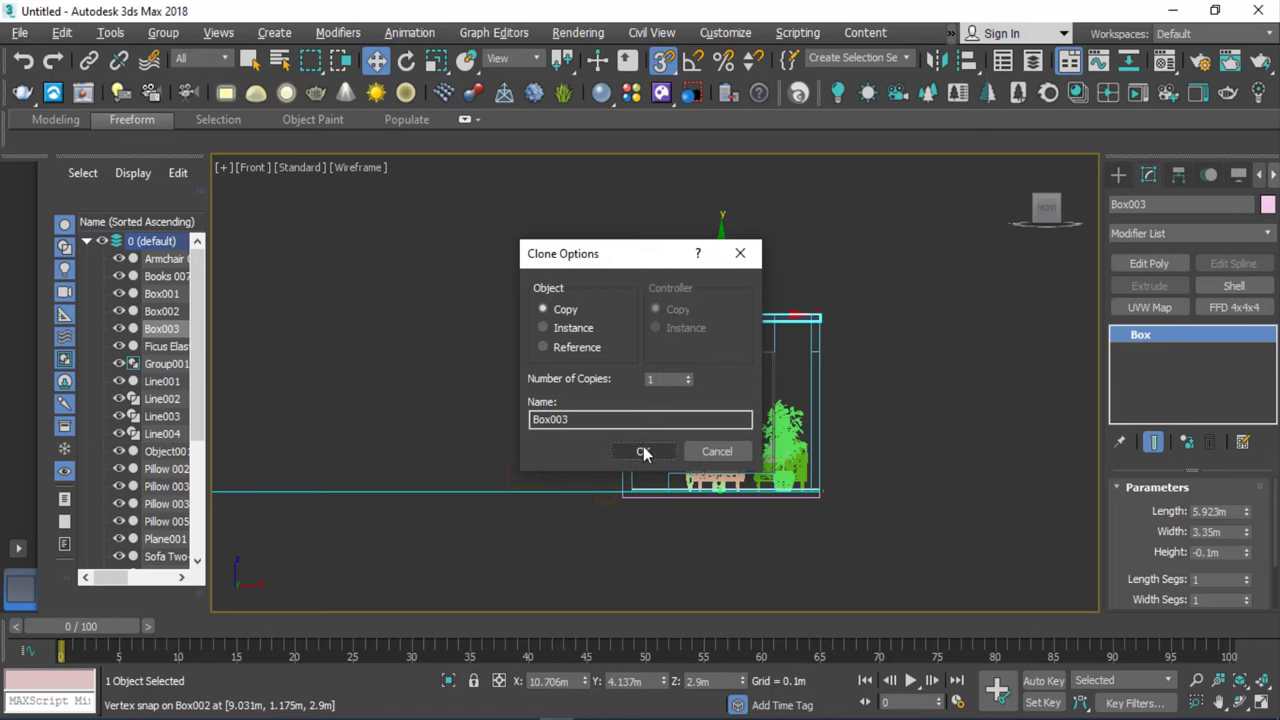
pyautogui.click(643, 451)
pyautogui.scroll(2, 709, 343)
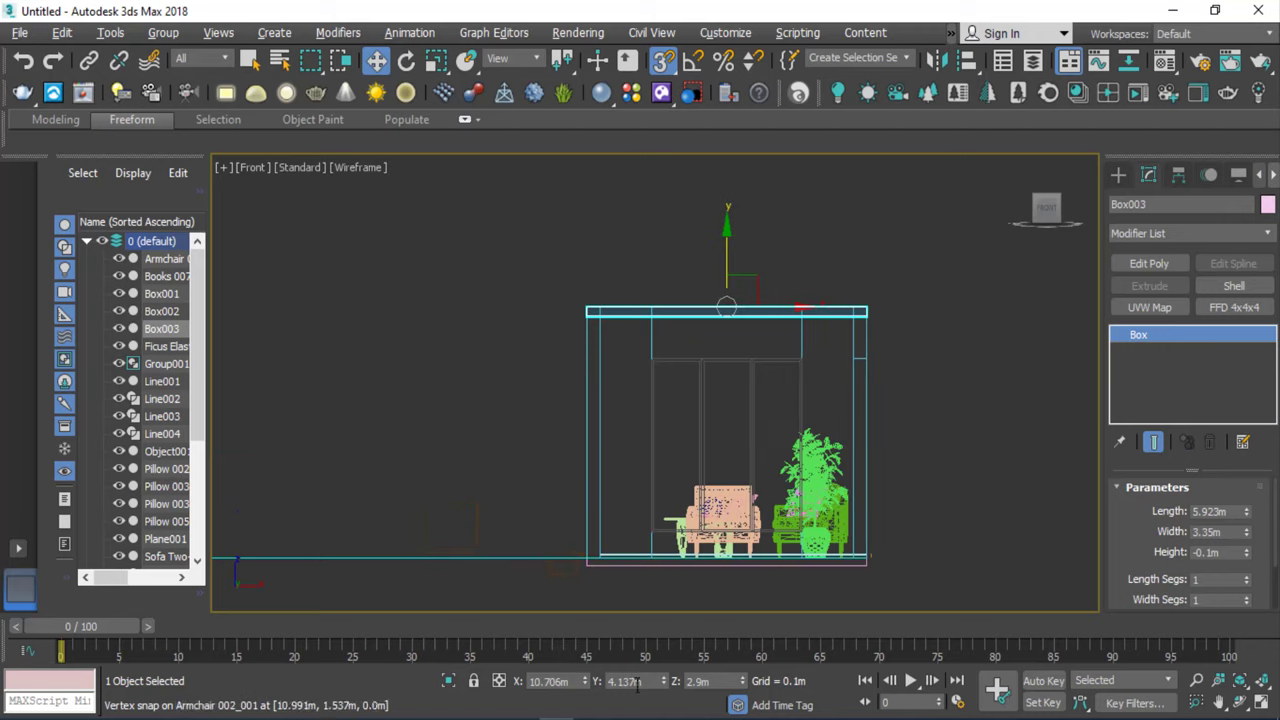
pyautogui.click(448, 681)
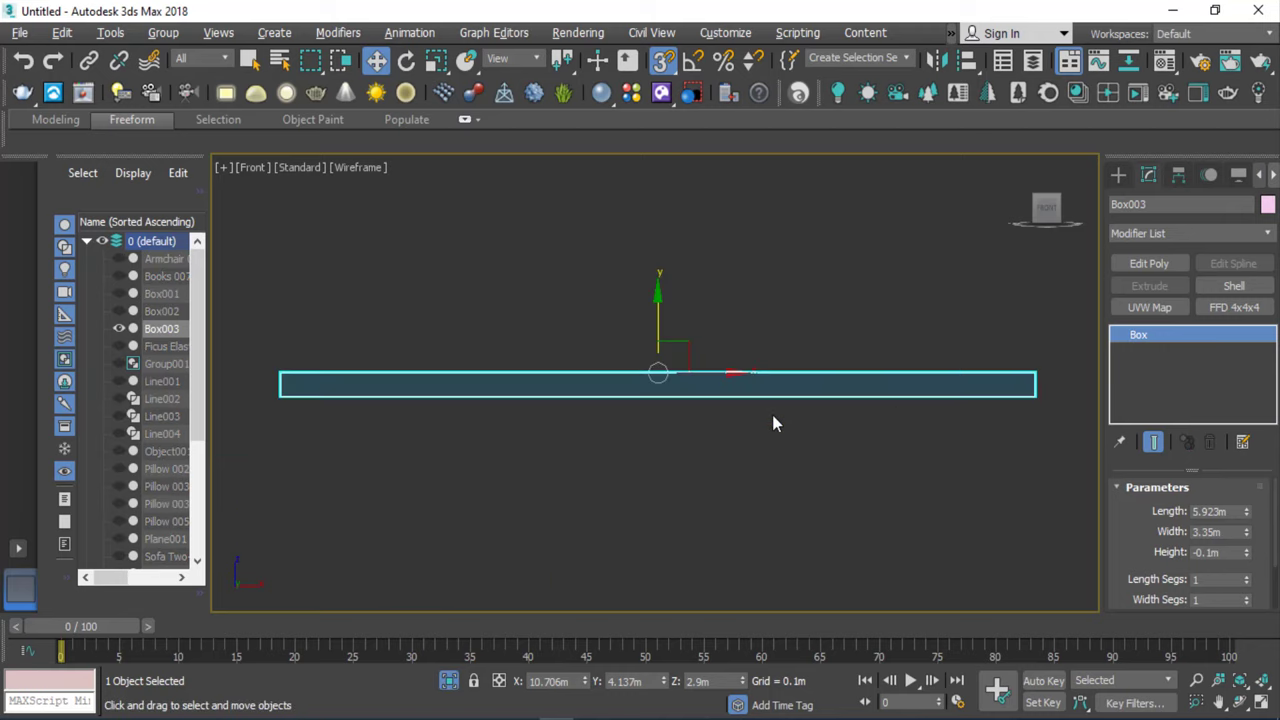
pyautogui.click(708, 494)
pyautogui.click(699, 392)
# Convert Box003 to an Editable Poly and enter Polygon level.
pyautogui.press('t')
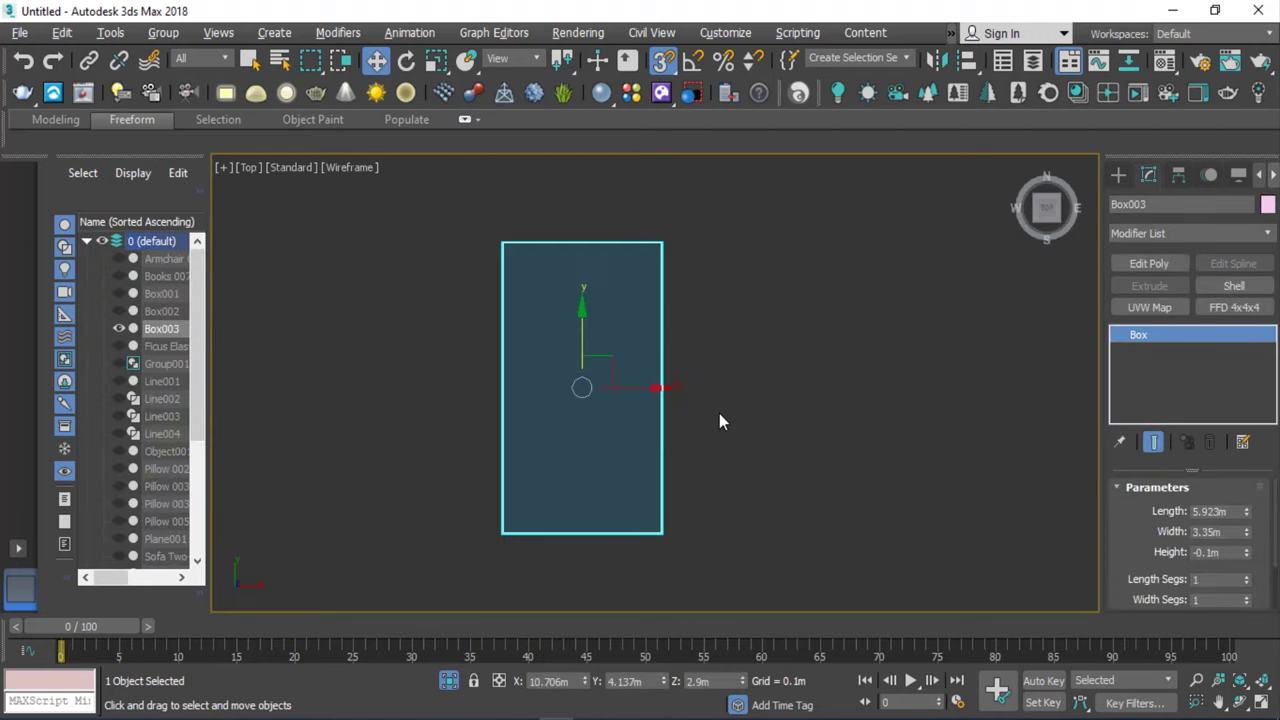
pyautogui.rightClick(629, 328)
pyautogui.moveTo(663, 536)
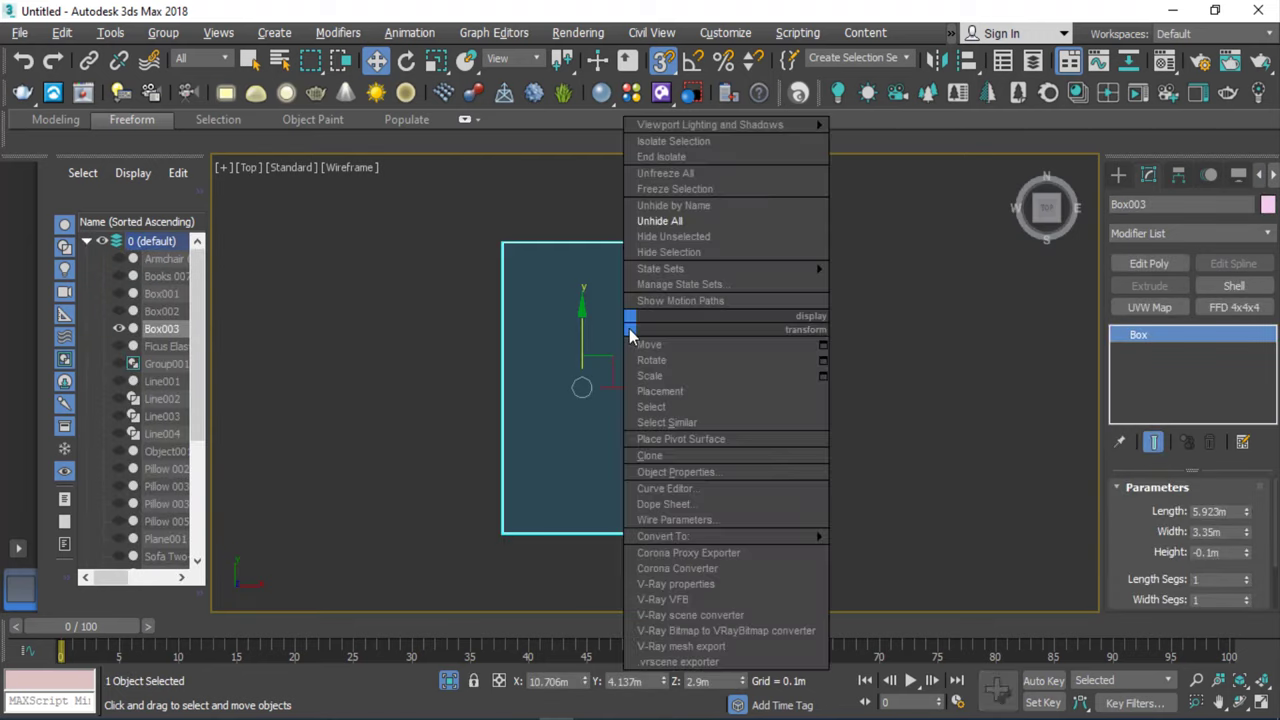
pyautogui.click(895, 551)
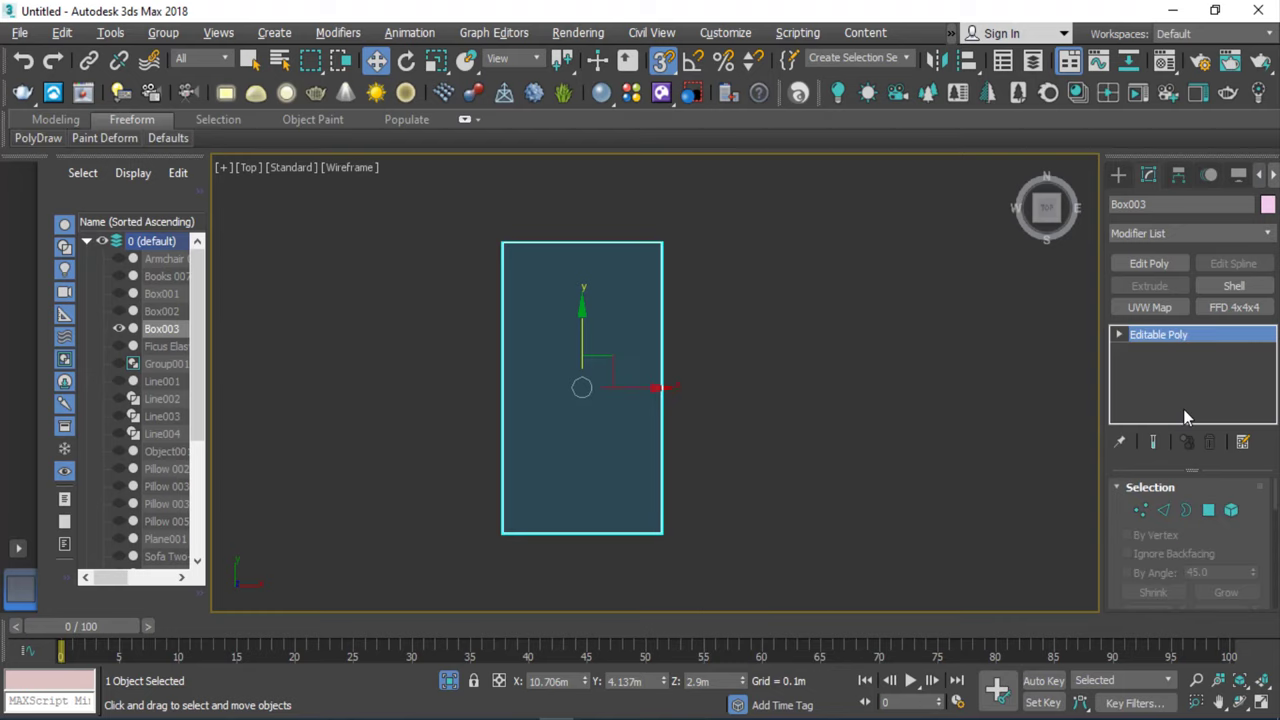
pyautogui.click(1212, 513)
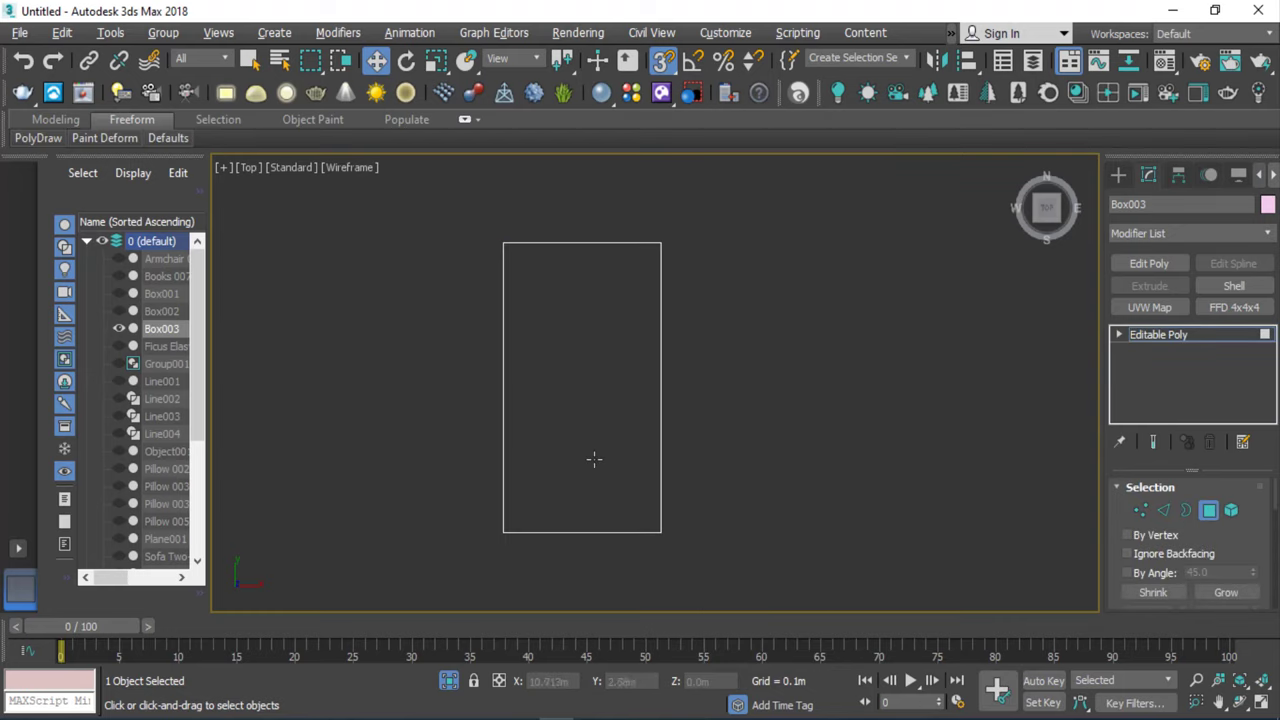
# Orbit the view to tilt the box and select its top polygon.
pyautogui.click(1220, 702)
pyautogui.click(1240, 702)
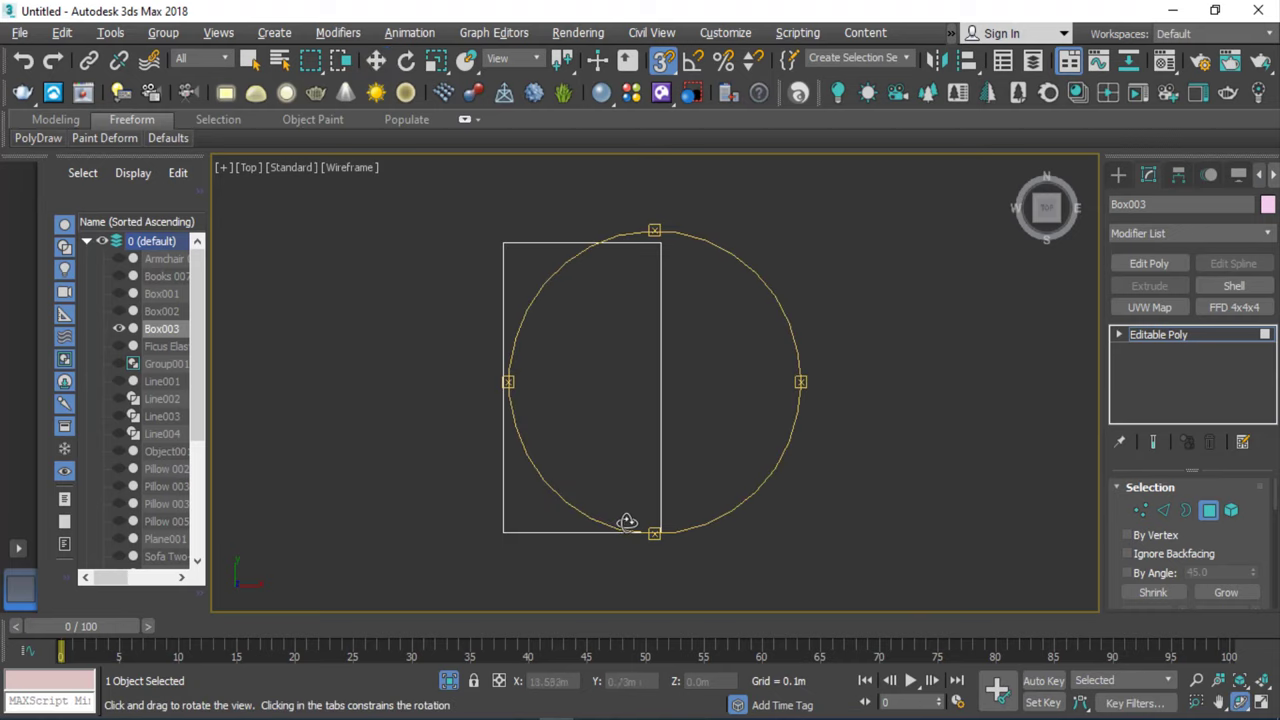
pyautogui.moveTo(620, 523); pyautogui.dragTo(603, 361)
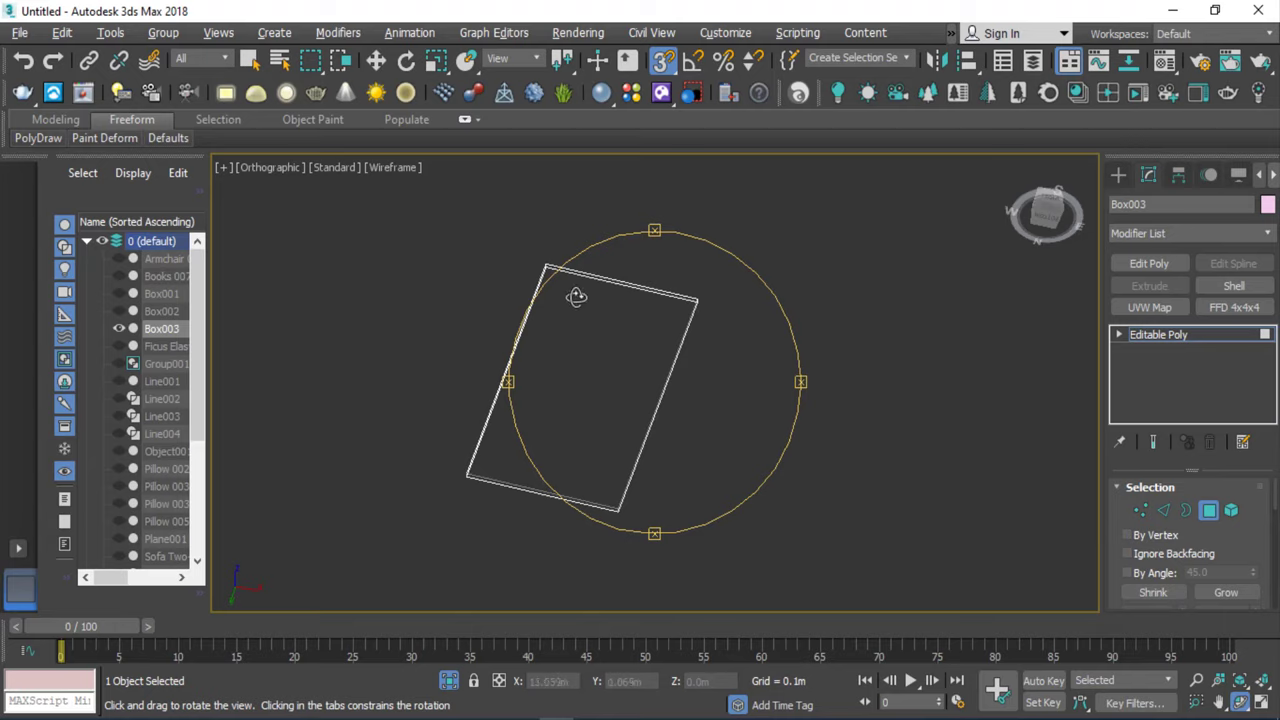
pyautogui.click(250, 61)
pyautogui.click(567, 332)
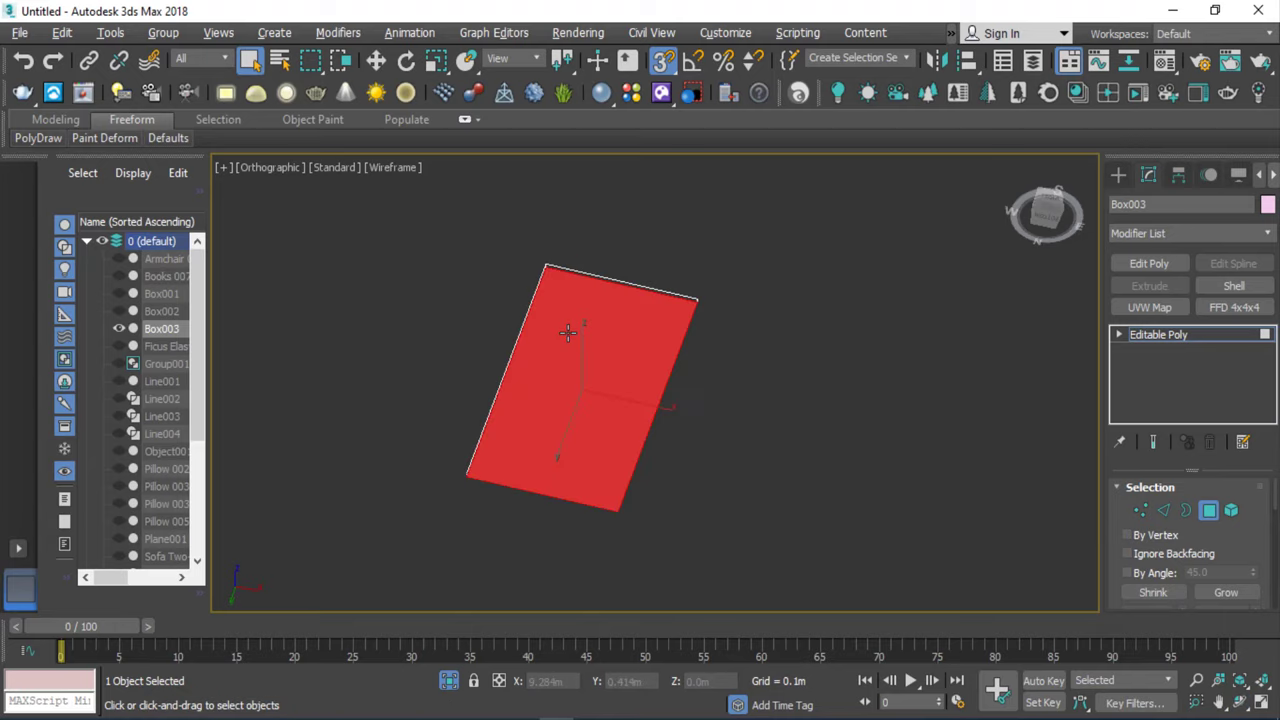
pyautogui.moveTo(1252, 544); pyautogui.dragTo(1273, 420)
pyautogui.scroll(-2, 1190, 514)
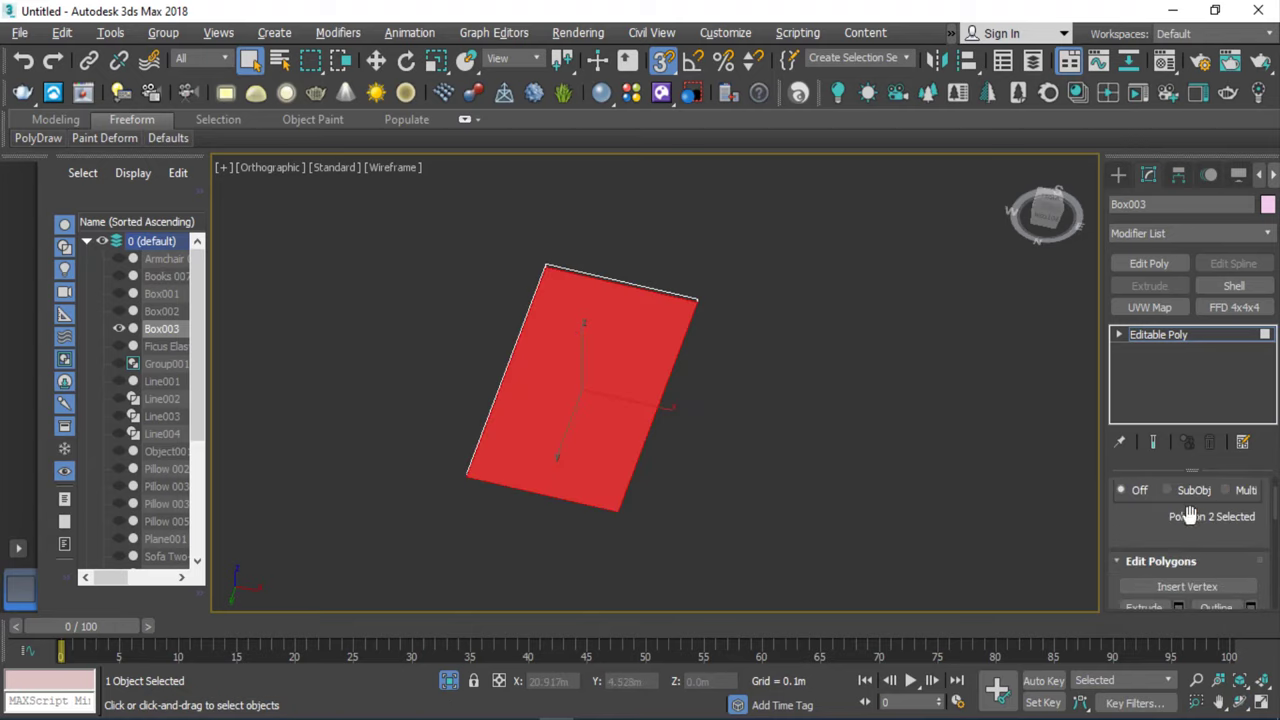
pyautogui.scroll(-2, 1150, 446)
pyautogui.scroll(-2, 1240, 530)
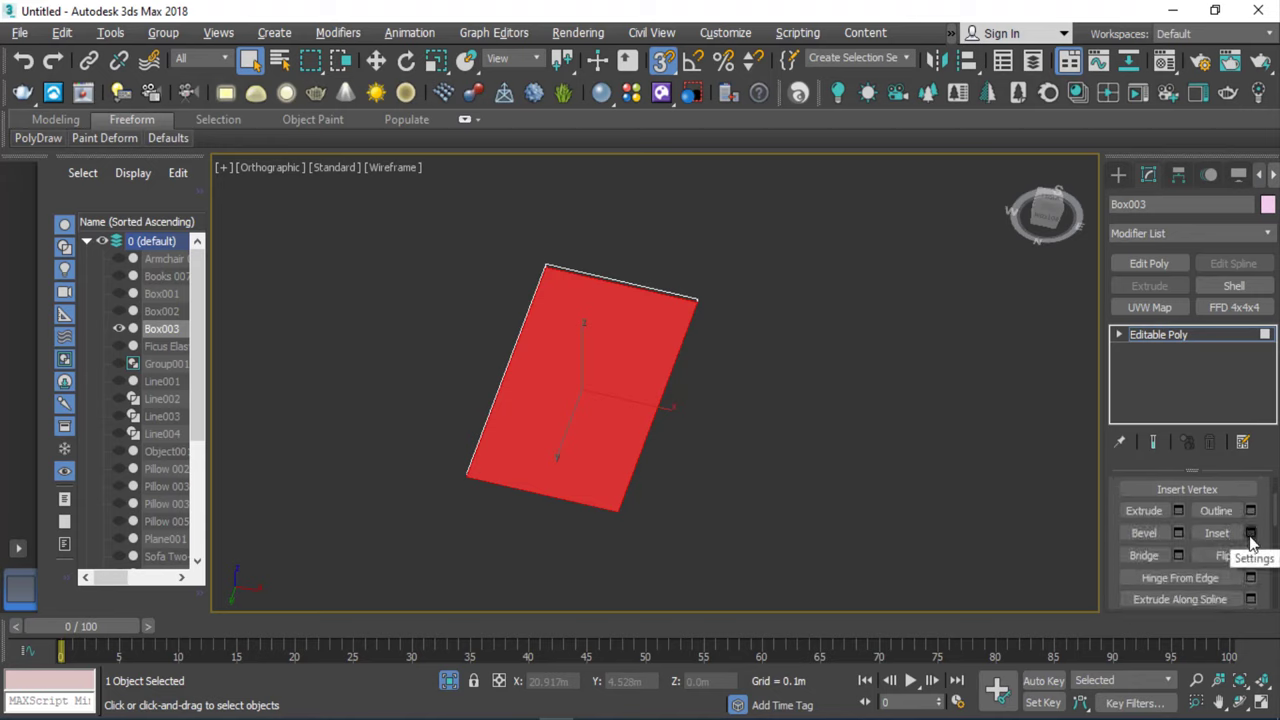
# Inset the selected polygon by 0.45.
pyautogui.click(1249, 533)
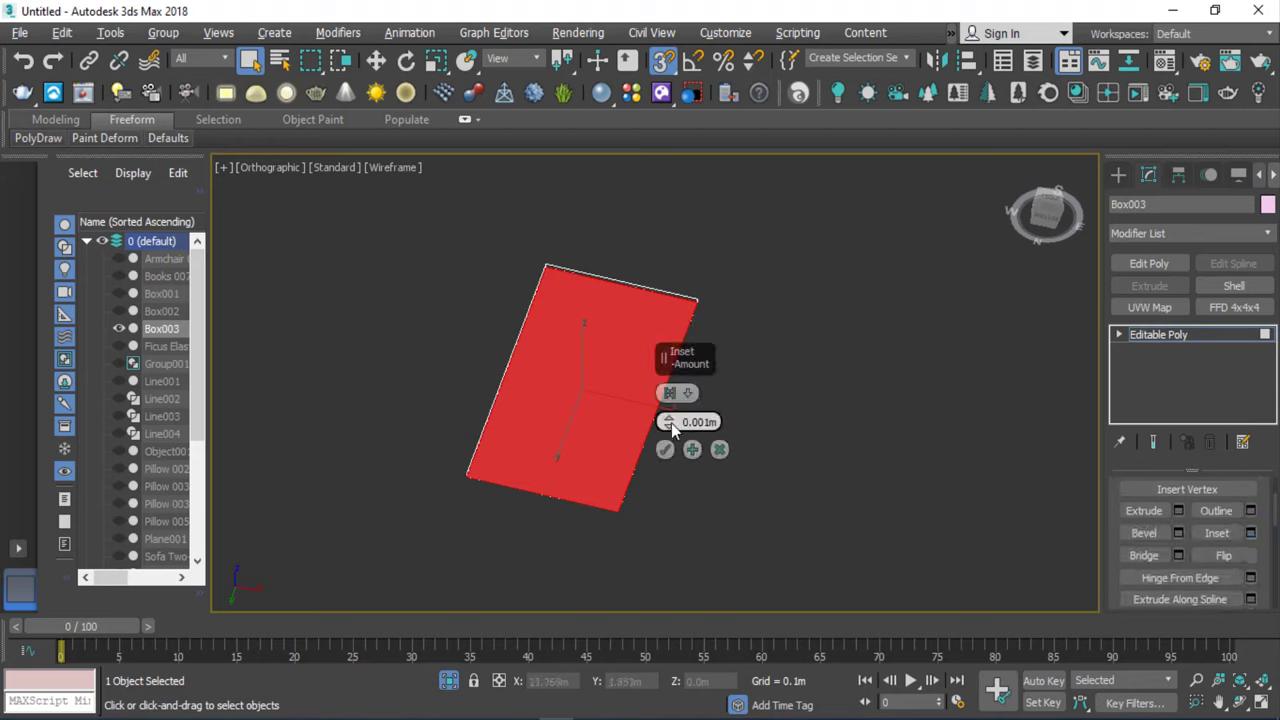
pyautogui.moveTo(668, 422)
pyautogui.mouseDown()
pyautogui.moveTo(588, 414)
pyautogui.moveTo(603, 451)
pyautogui.mouseUp()
pyautogui.write('0.45')
pyautogui.click(665, 449)
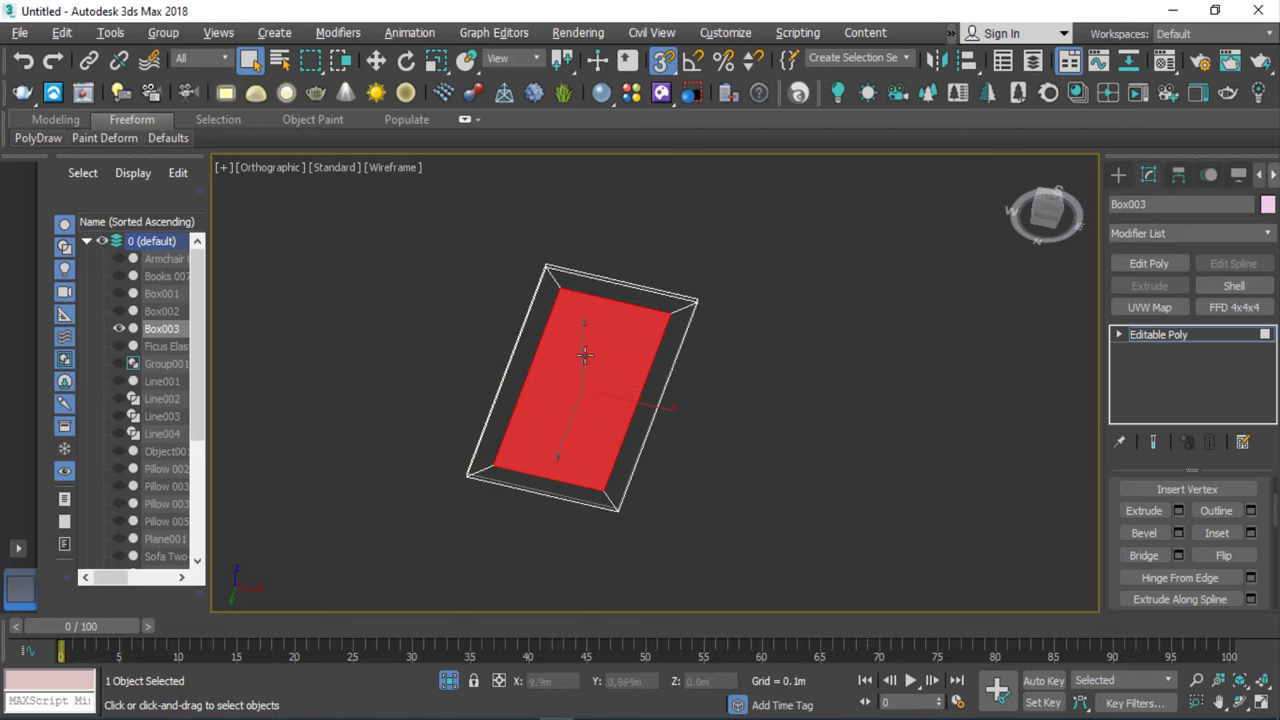
pyautogui.scroll(2, 585, 355)
pyautogui.scroll(3, 585, 355)
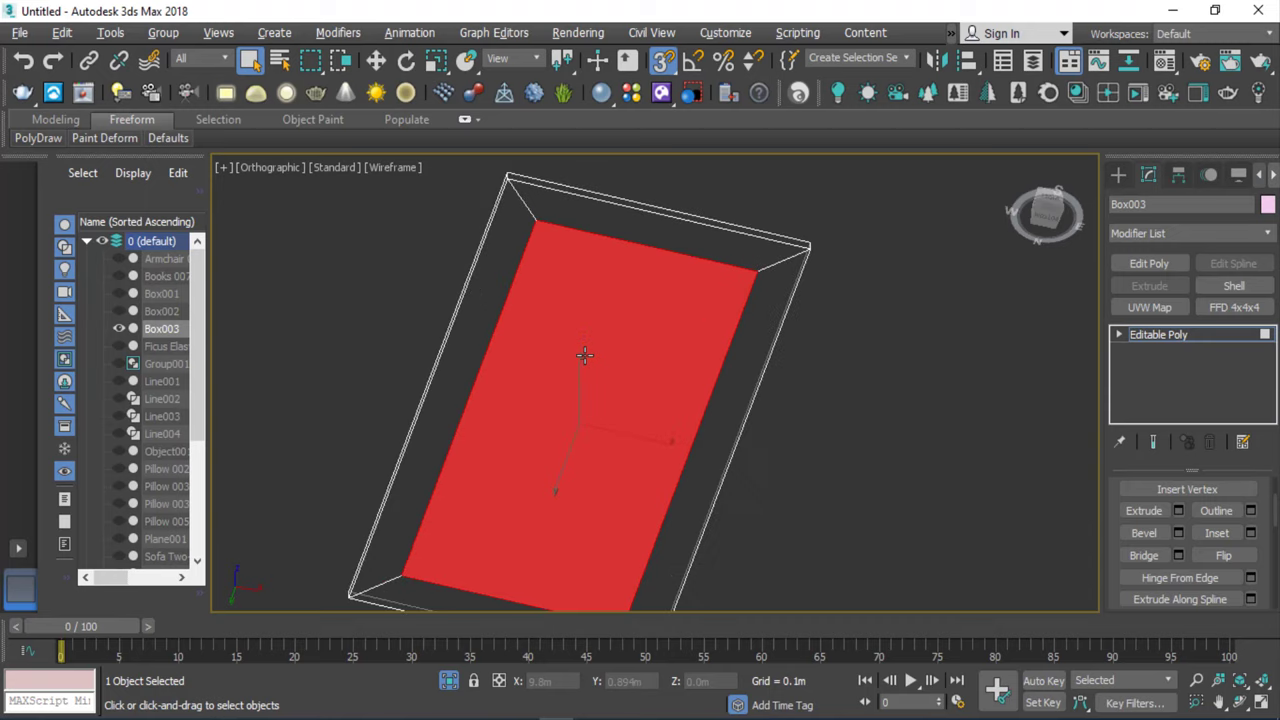
# Extrude the inset face by 0.3 m, then check it from Top and Front views.
pyautogui.click(1179, 511)
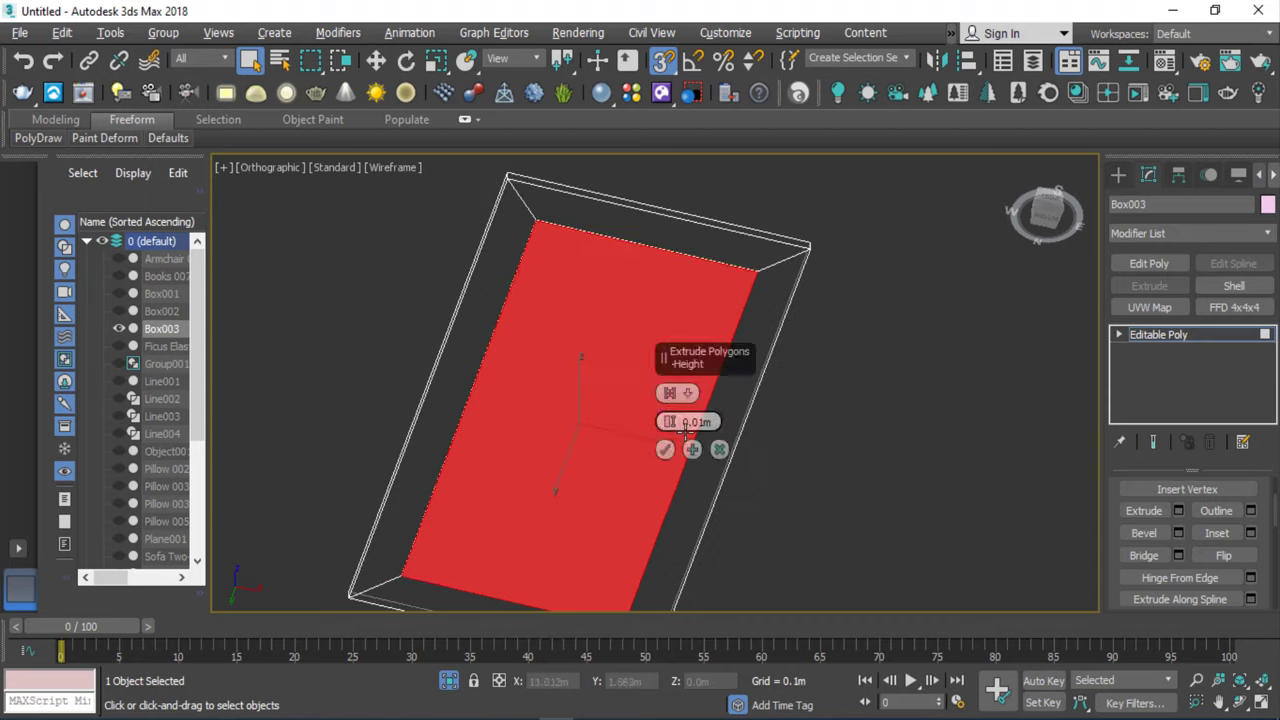
pyautogui.moveTo(676, 424)
pyautogui.mouseDown()
pyautogui.moveTo(678, 396)
pyautogui.moveTo(772, 430)
pyautogui.mouseUp()
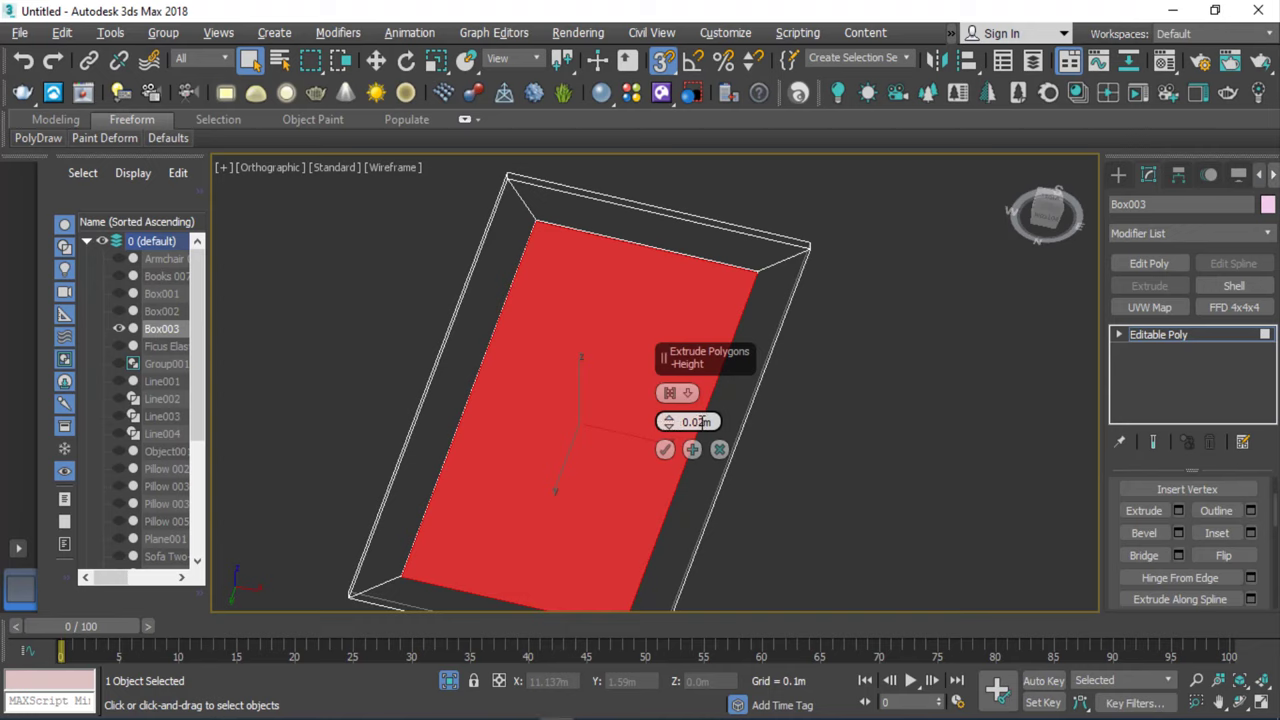
pyautogui.press('BackSpace')
pyautogui.press('BackSpace')
pyautogui.press('BackSpace')
pyautogui.write('.2')
pyautogui.press('Return')
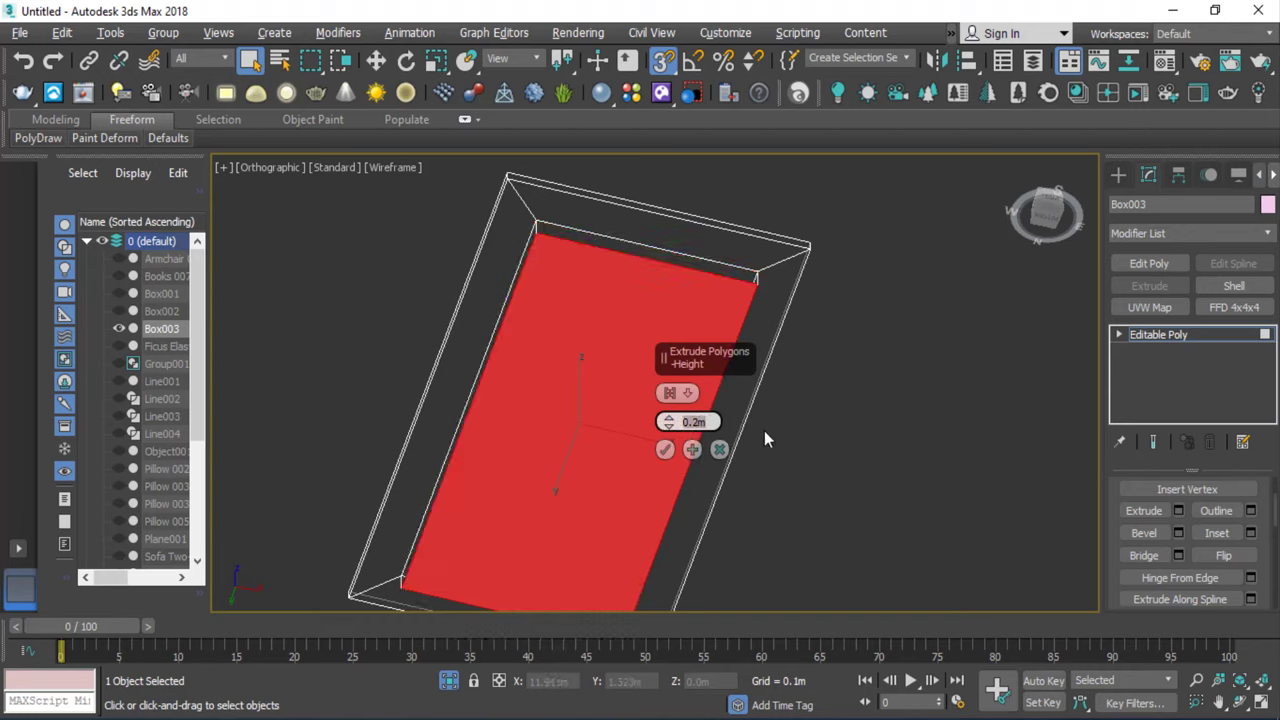
pyautogui.moveTo(698, 422); pyautogui.dragTo(722, 427)
pyautogui.write('3')
pyautogui.press('Return')
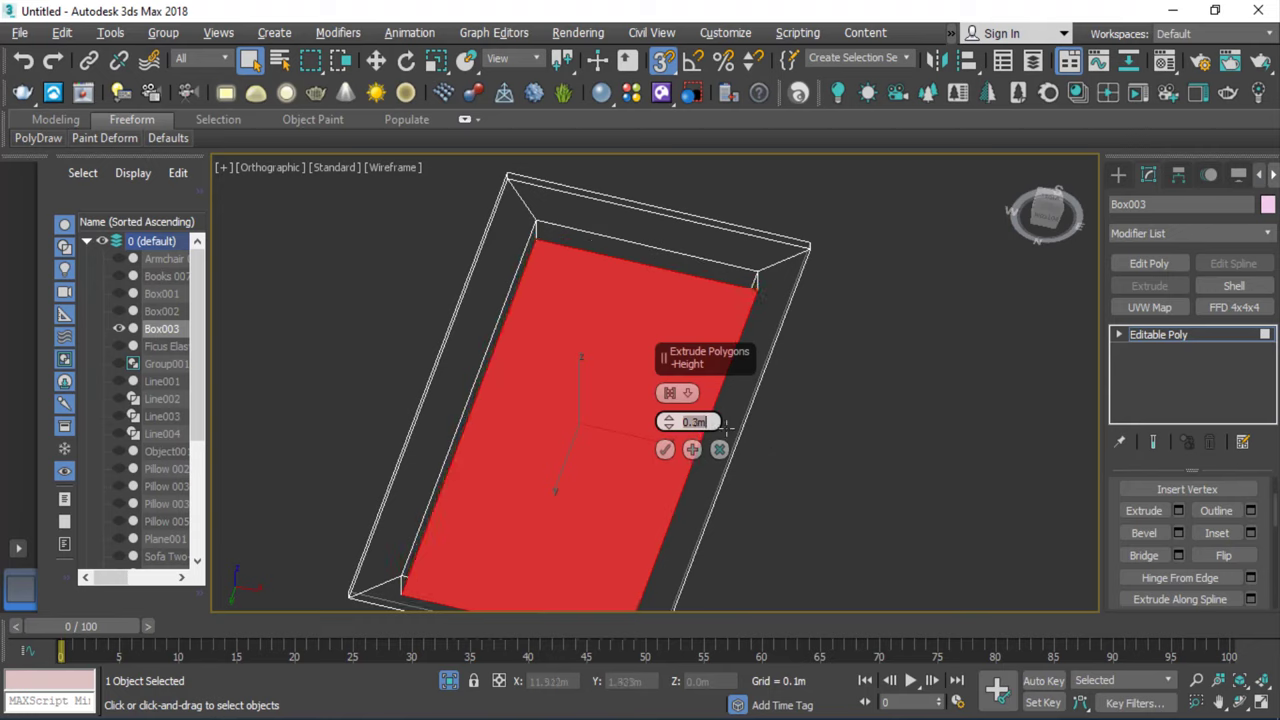
pyautogui.click(666, 449)
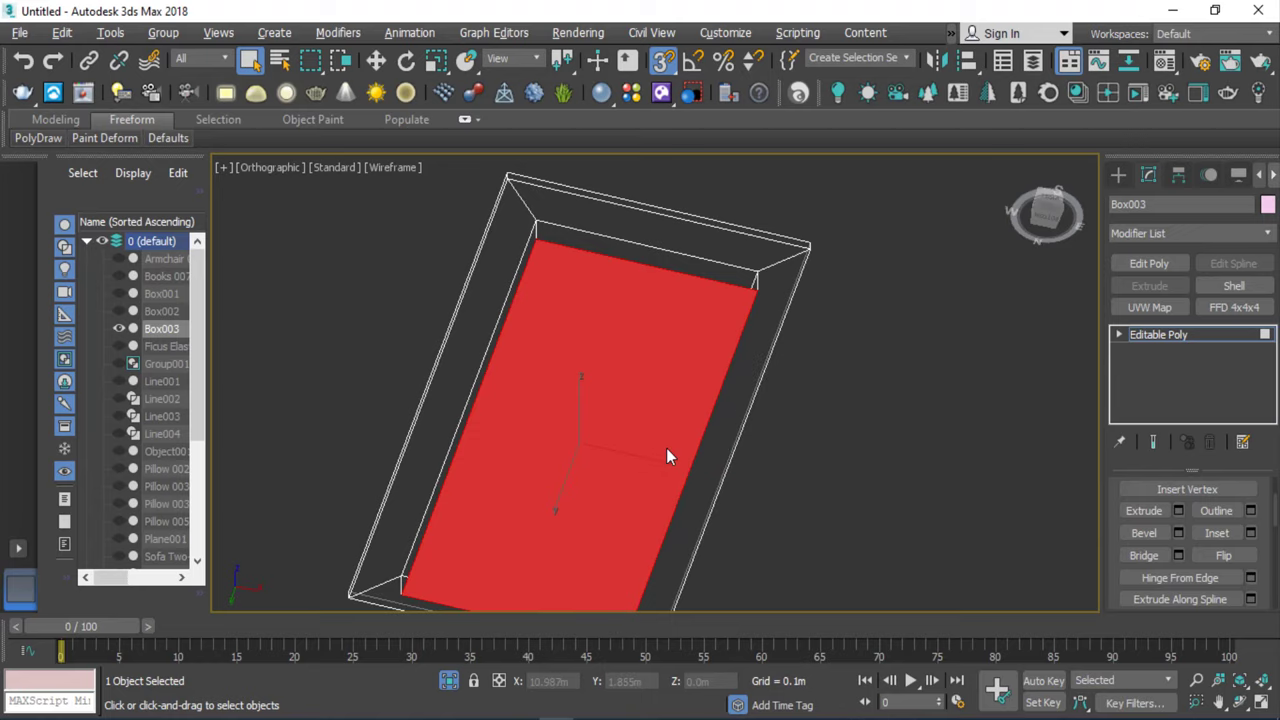
pyautogui.press('t')
pyautogui.press('f')
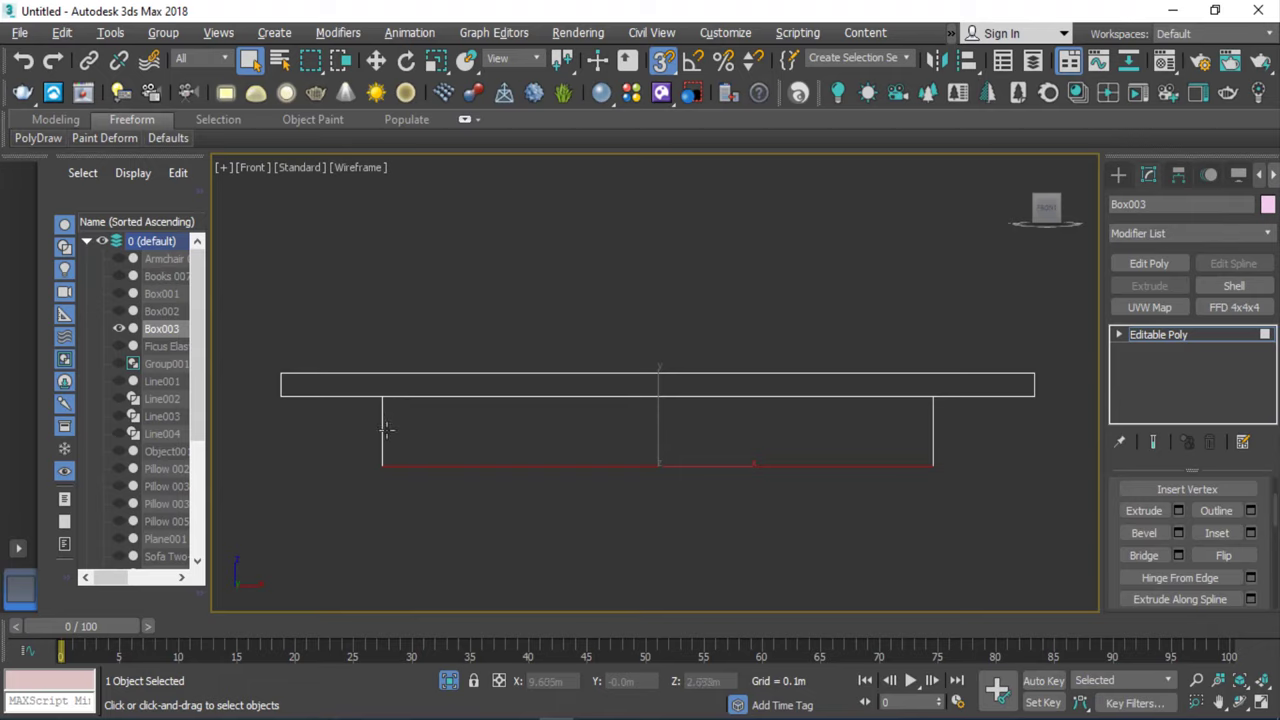
# Ring-select the lower block's vertical side edges and connect them with 1 segment.
pyautogui.click(929, 434)
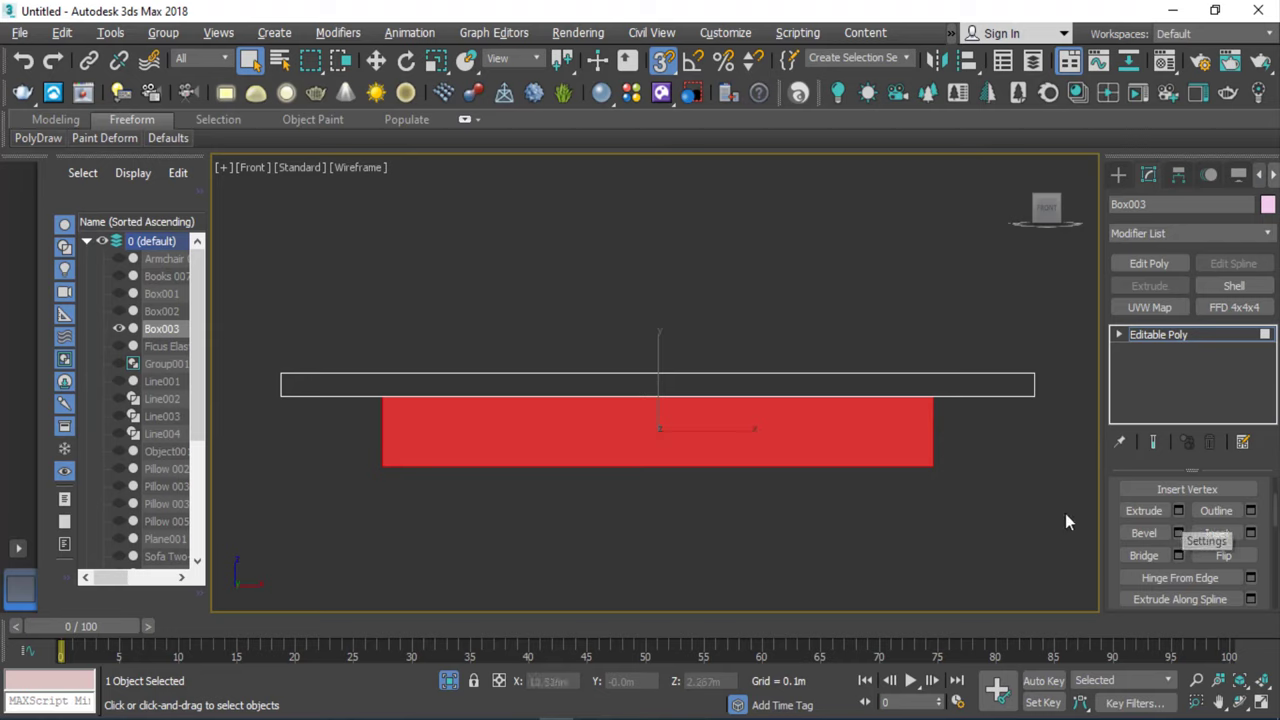
pyautogui.click(1120, 335)
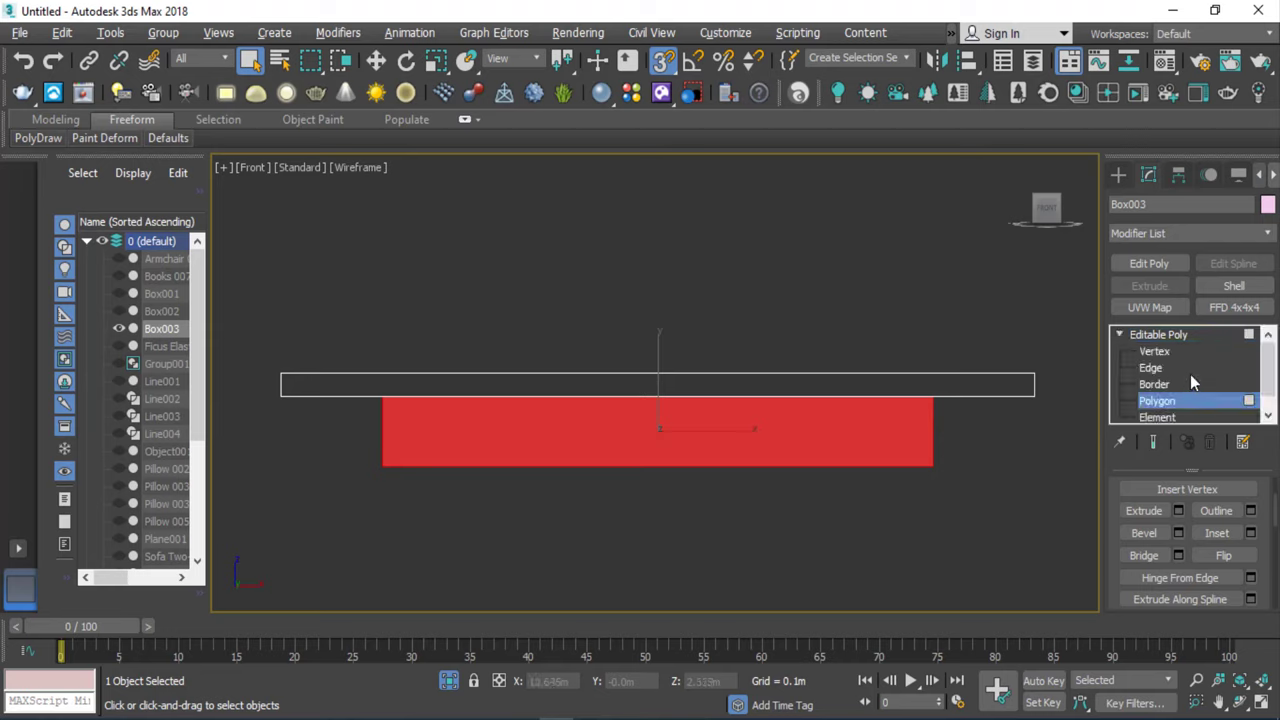
pyautogui.click(1150, 368)
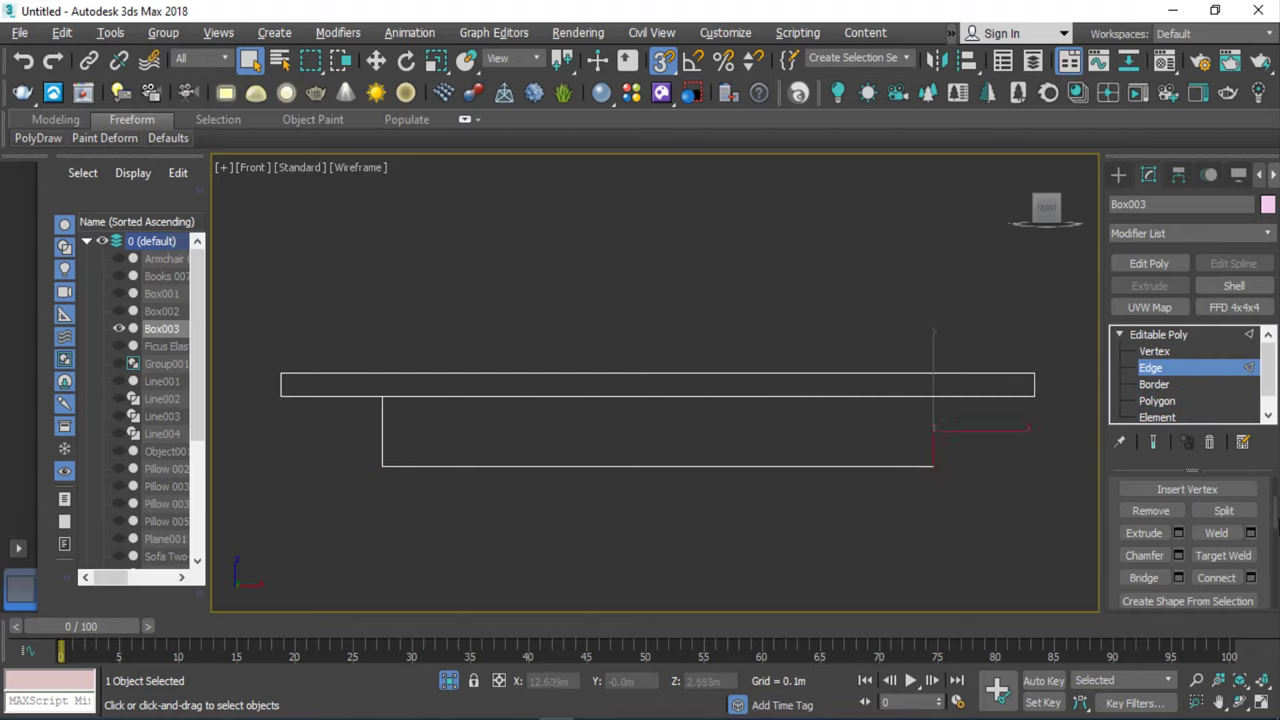
pyautogui.scroll(5, 1276, 525)
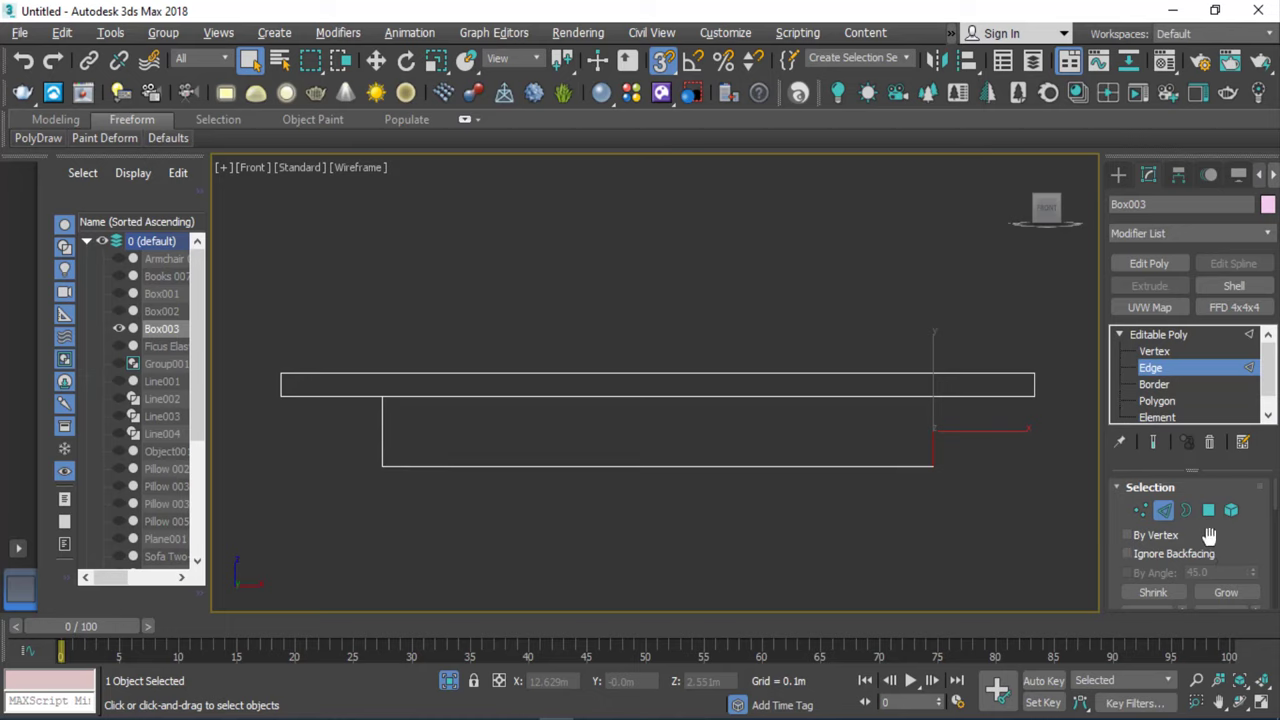
pyautogui.moveTo(1214, 536); pyautogui.dragTo(1218, 484)
pyautogui.click(1154, 573)
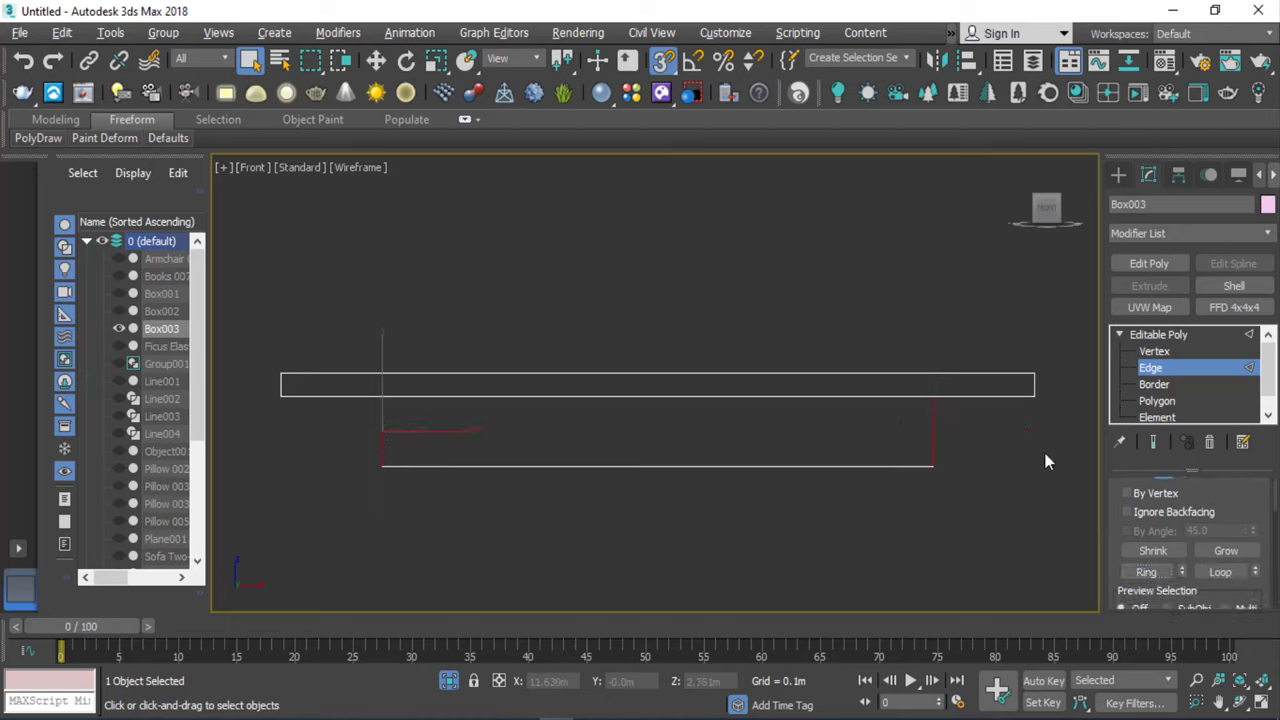
pyautogui.moveTo(1238, 511)
pyautogui.mouseDown()
pyautogui.moveTo(1240, 480)
pyautogui.moveTo(1131, 391)
pyautogui.moveTo(1160, 307)
pyautogui.mouseUp()
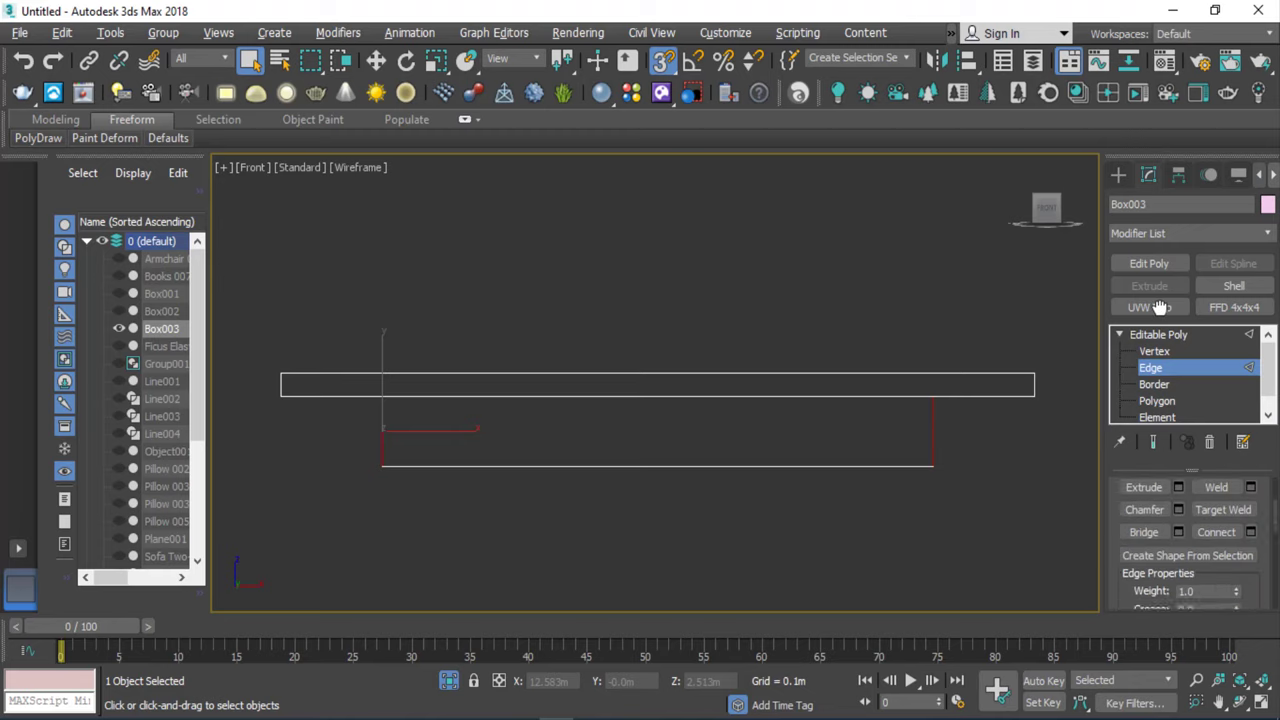
pyautogui.click(1250, 532)
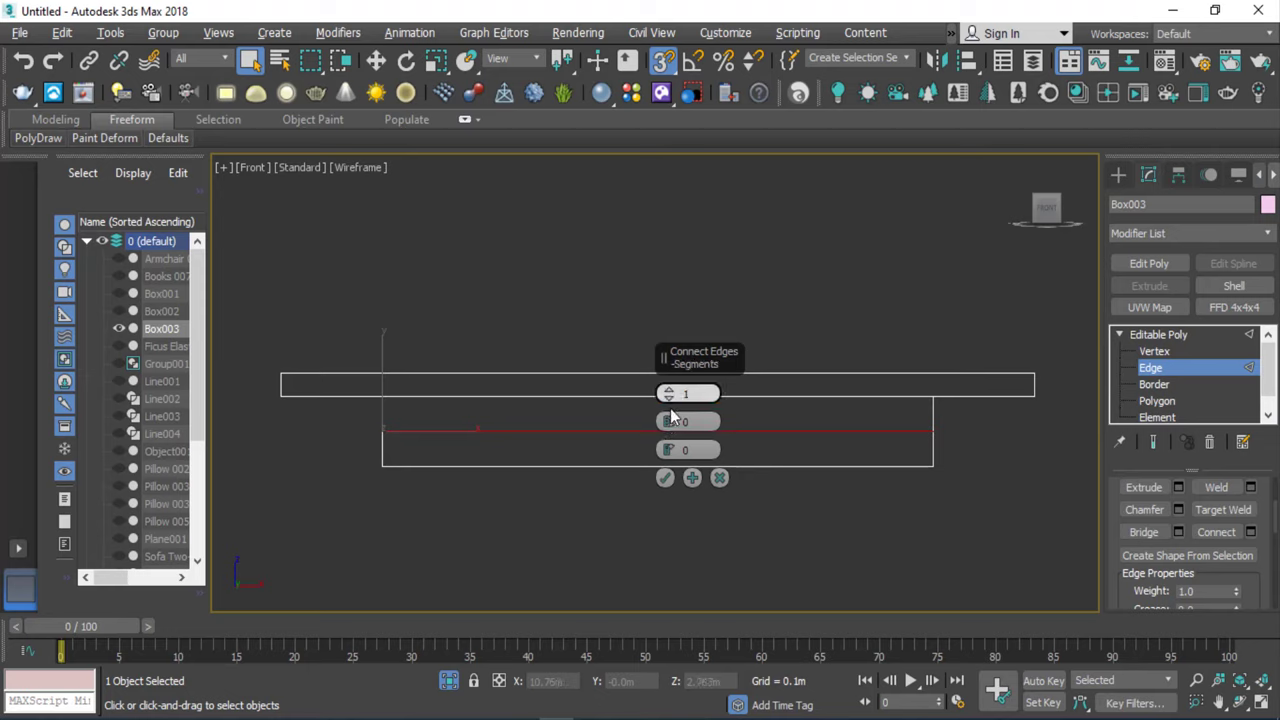
pyautogui.click(665, 477)
pyautogui.click(376, 60)
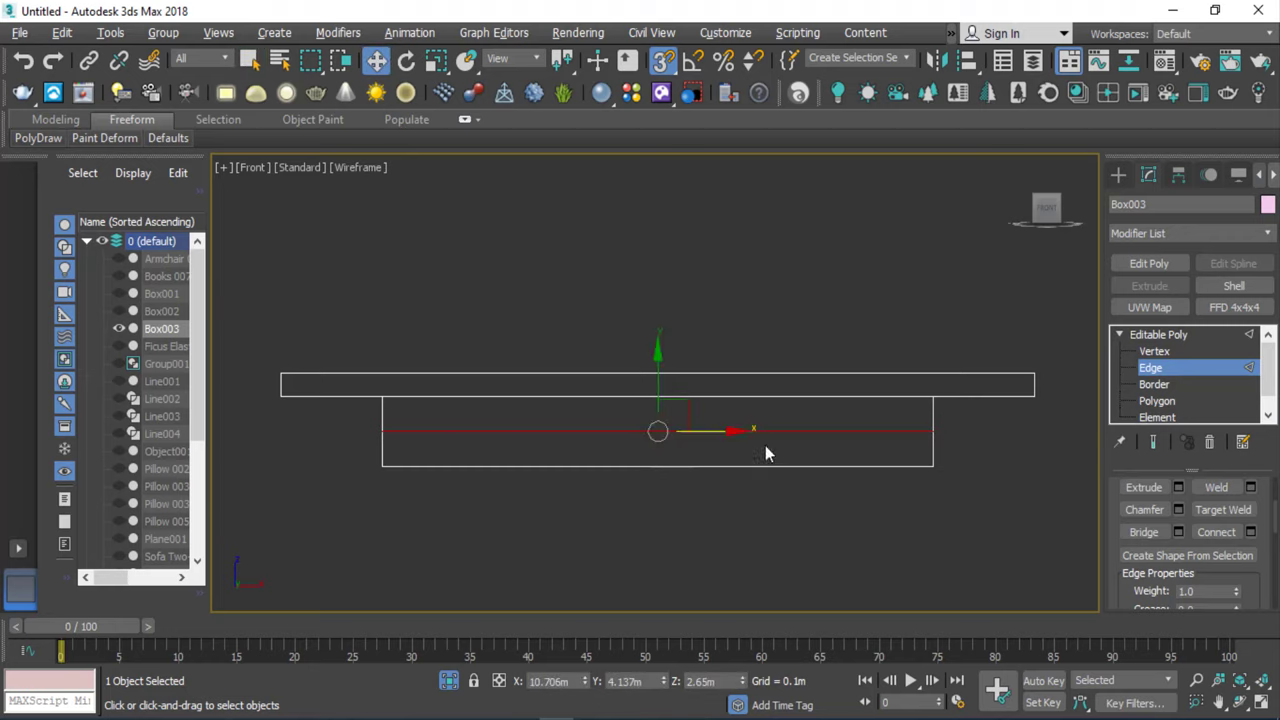
# Move the new middle edge loop slightly down the extruded block.
pyautogui.scroll(3, 765, 445)
pyautogui.scroll(-5, 765, 408)
pyautogui.scroll(3, 765, 408)
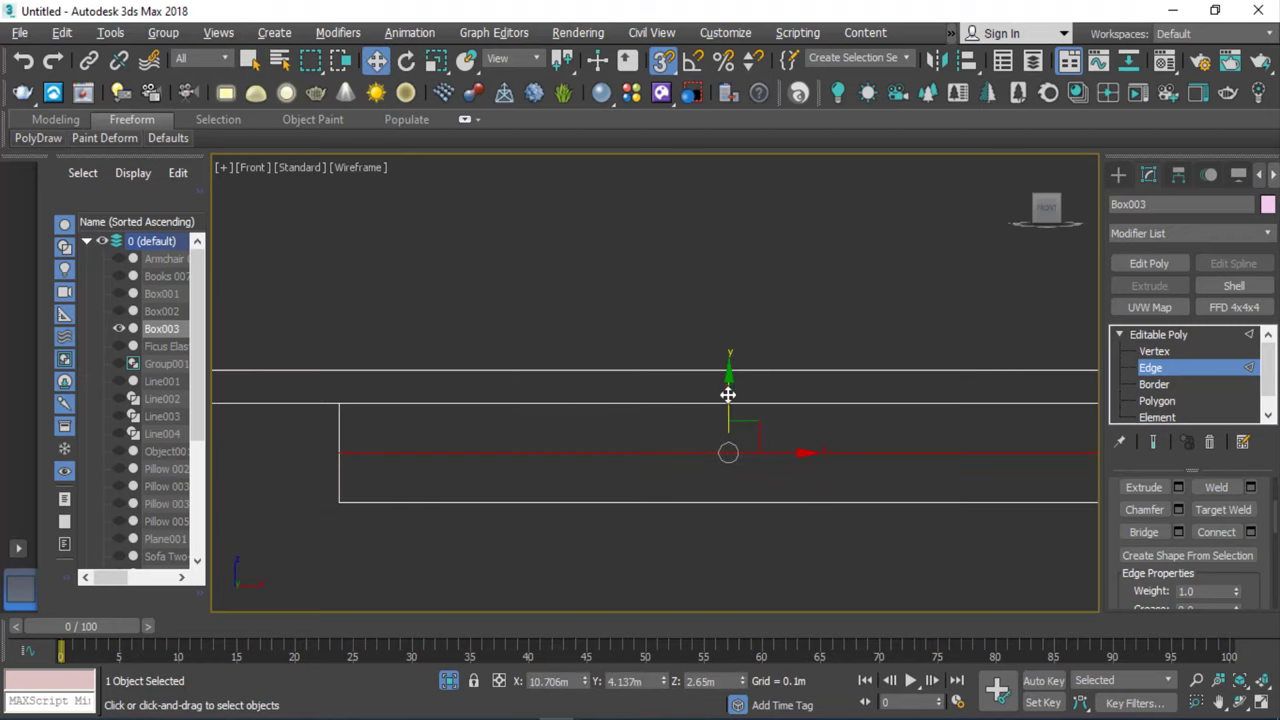
pyautogui.click(360, 488)
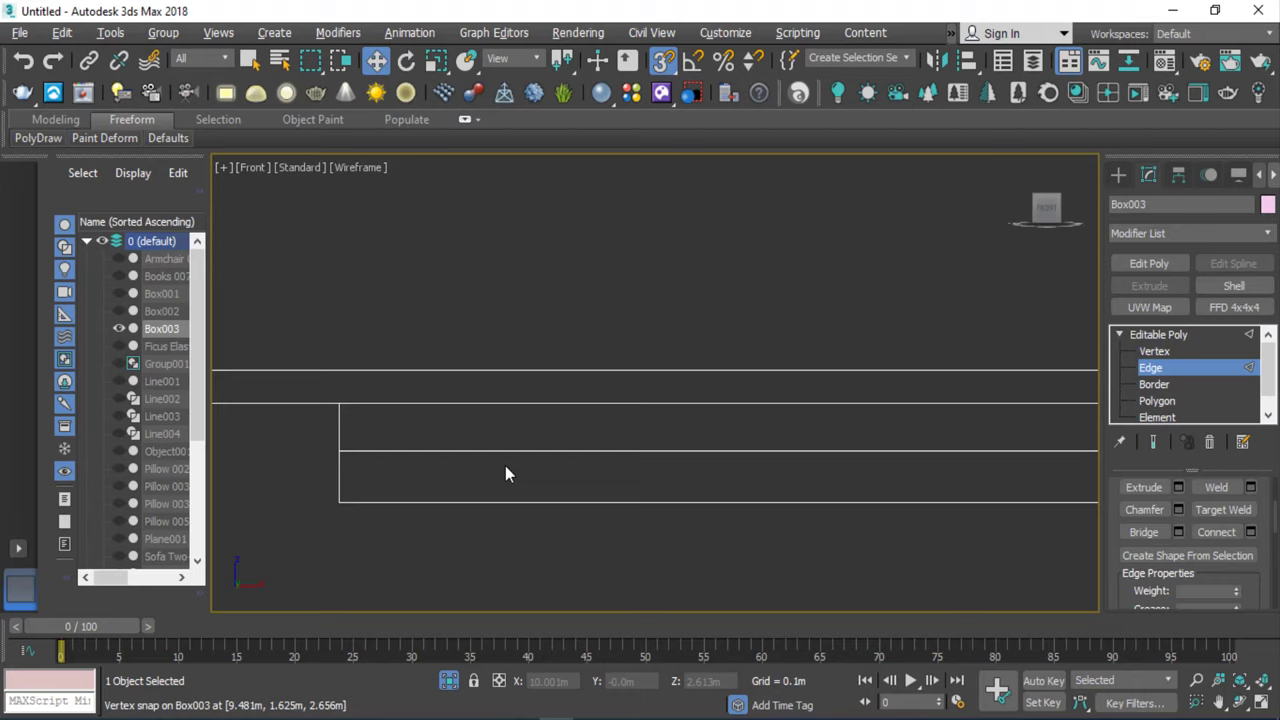
pyautogui.scroll(-3, 589, 466)
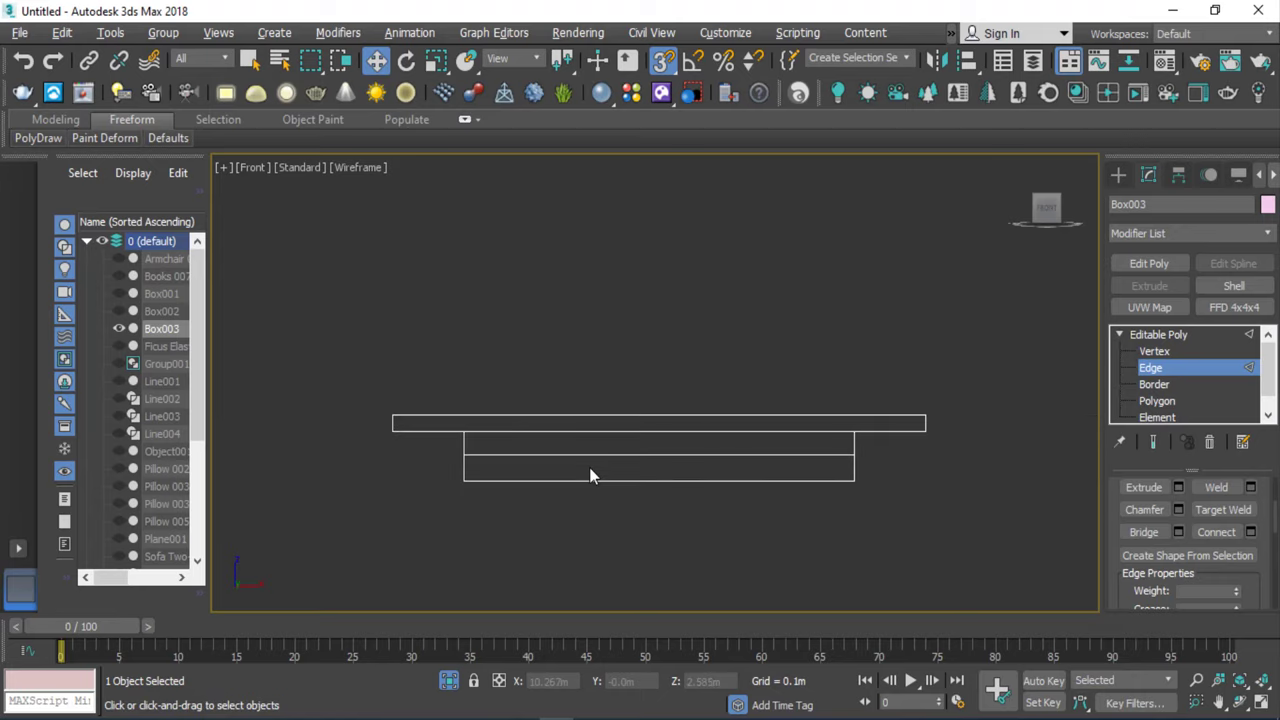
pyautogui.click(589, 467)
pyautogui.scroll(3, 592, 460)
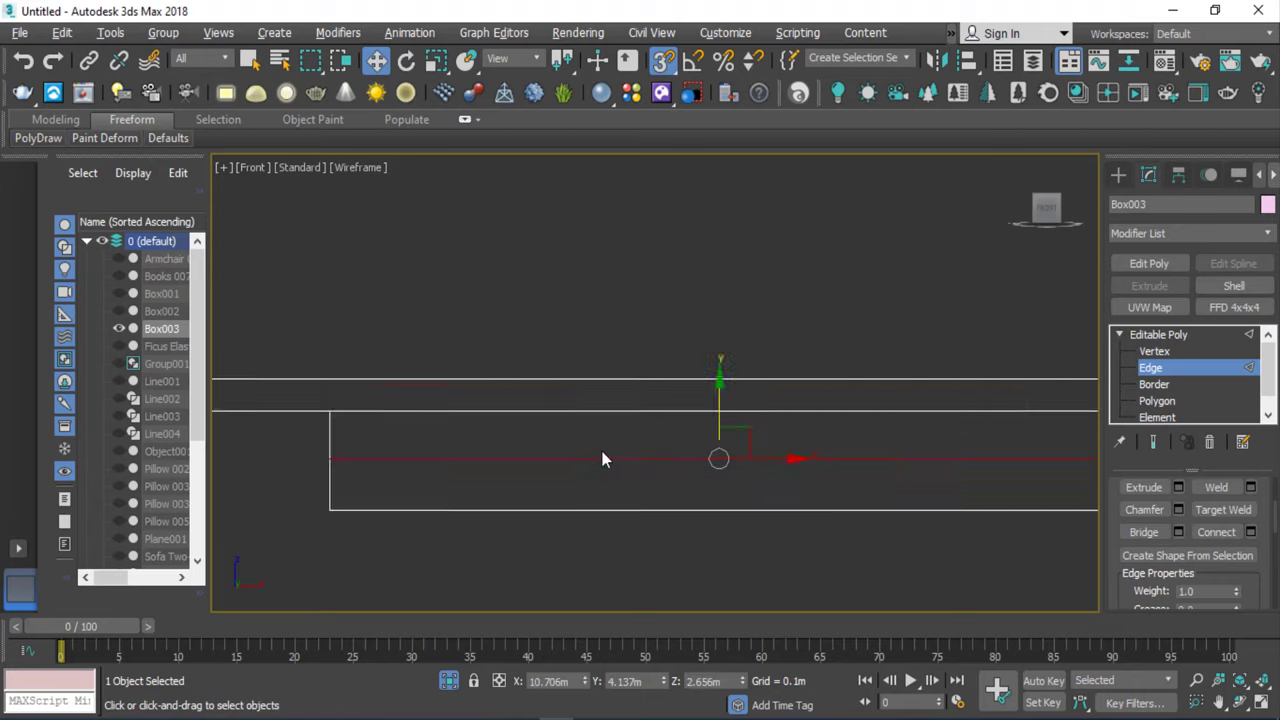
pyautogui.scroll(1, 600, 446)
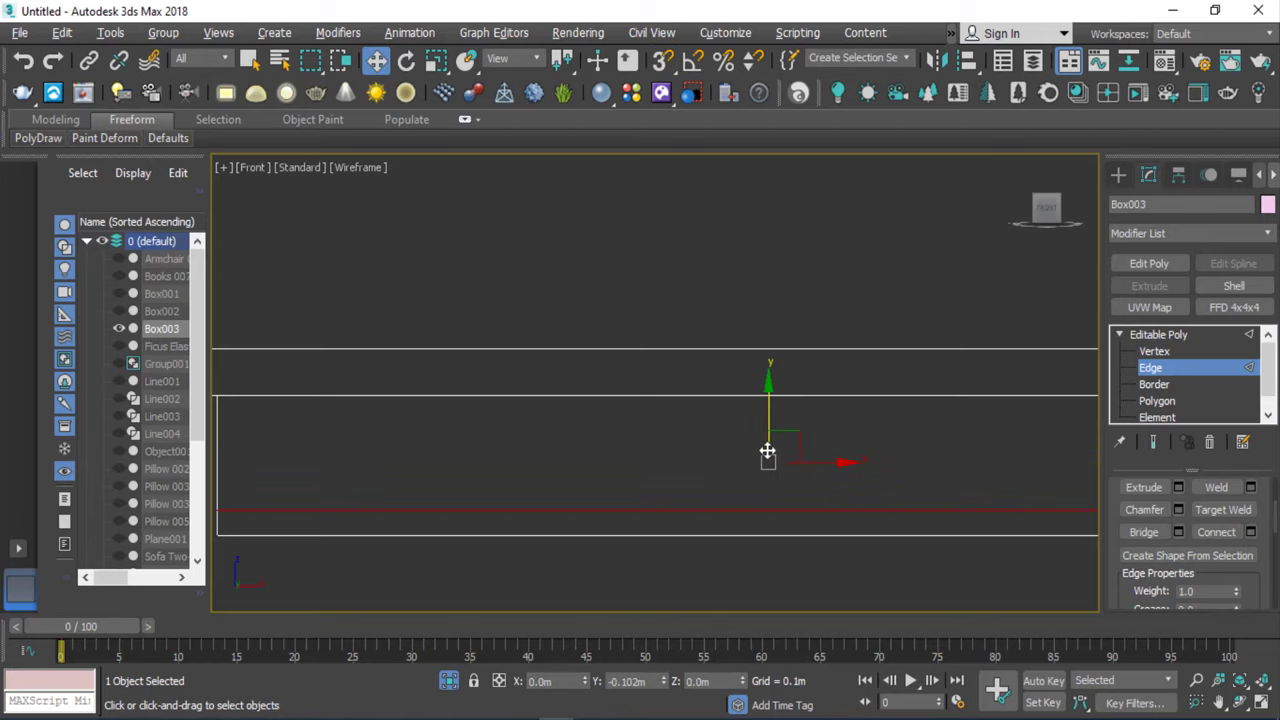
pyautogui.moveTo(768, 436); pyautogui.dragTo(768, 459)
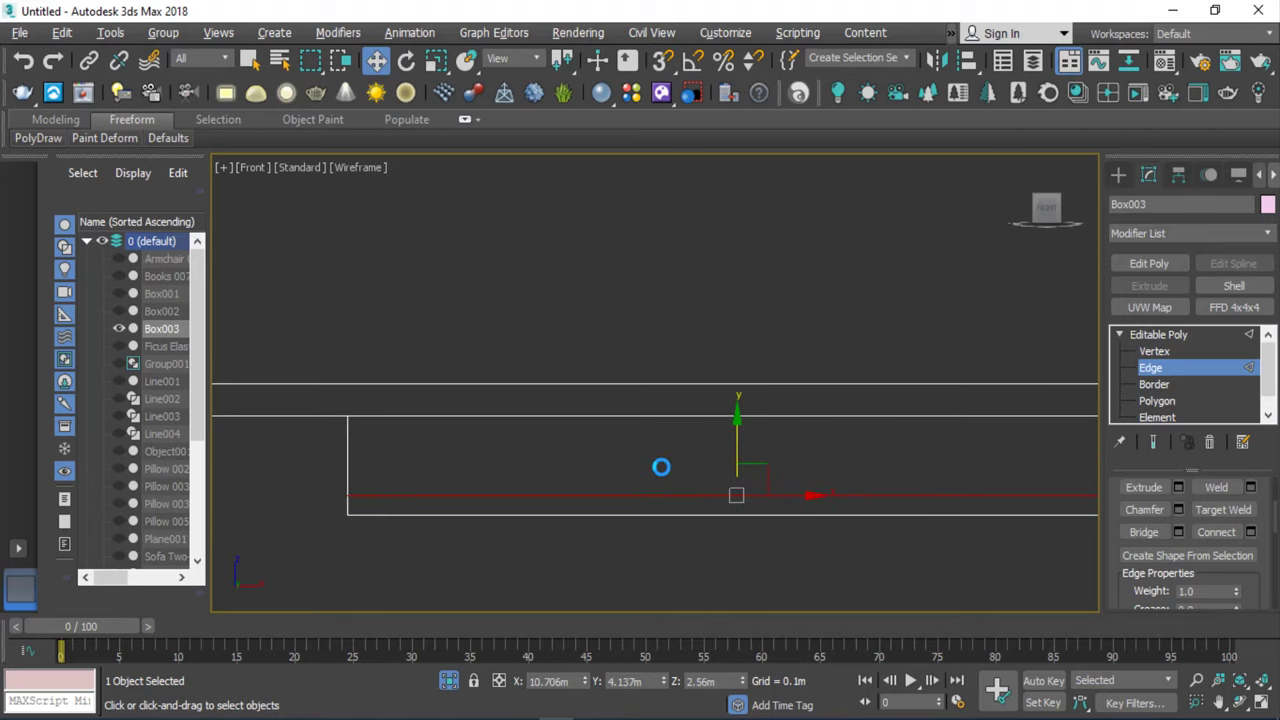
pyautogui.scroll(-3, 605, 487)
pyautogui.scroll(2, 674, 487)
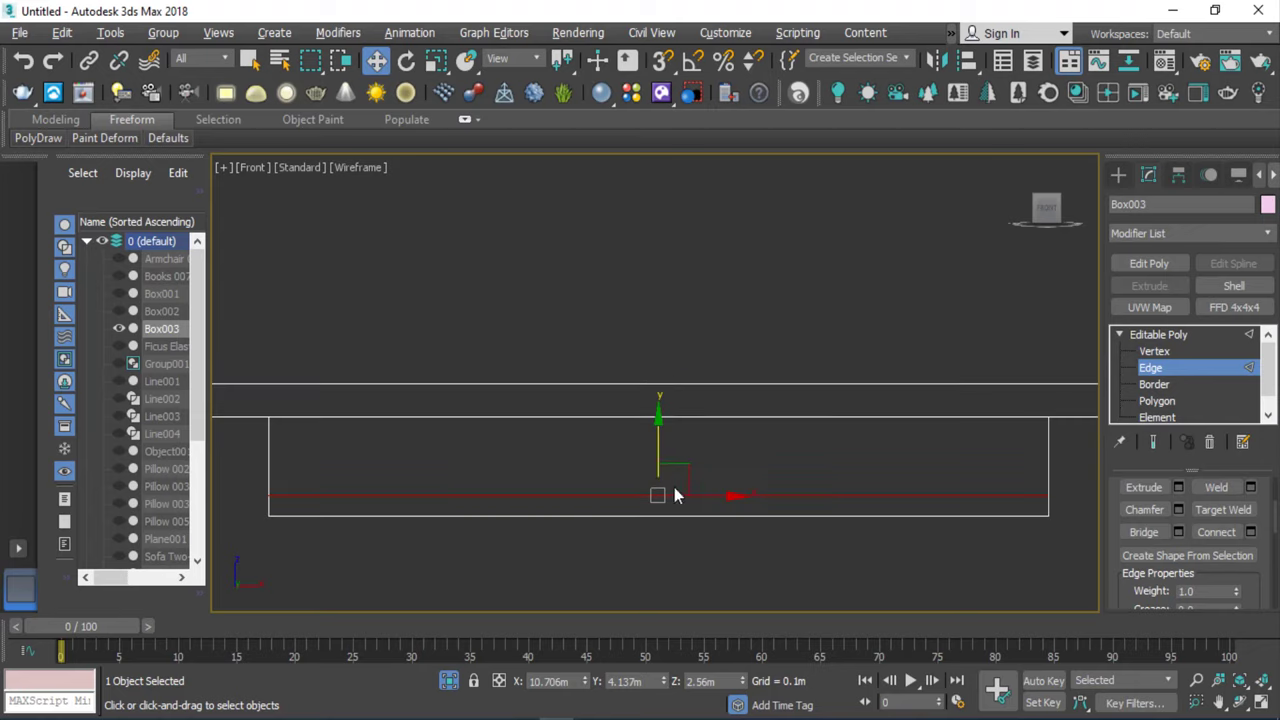
pyautogui.scroll(2, 657, 452)
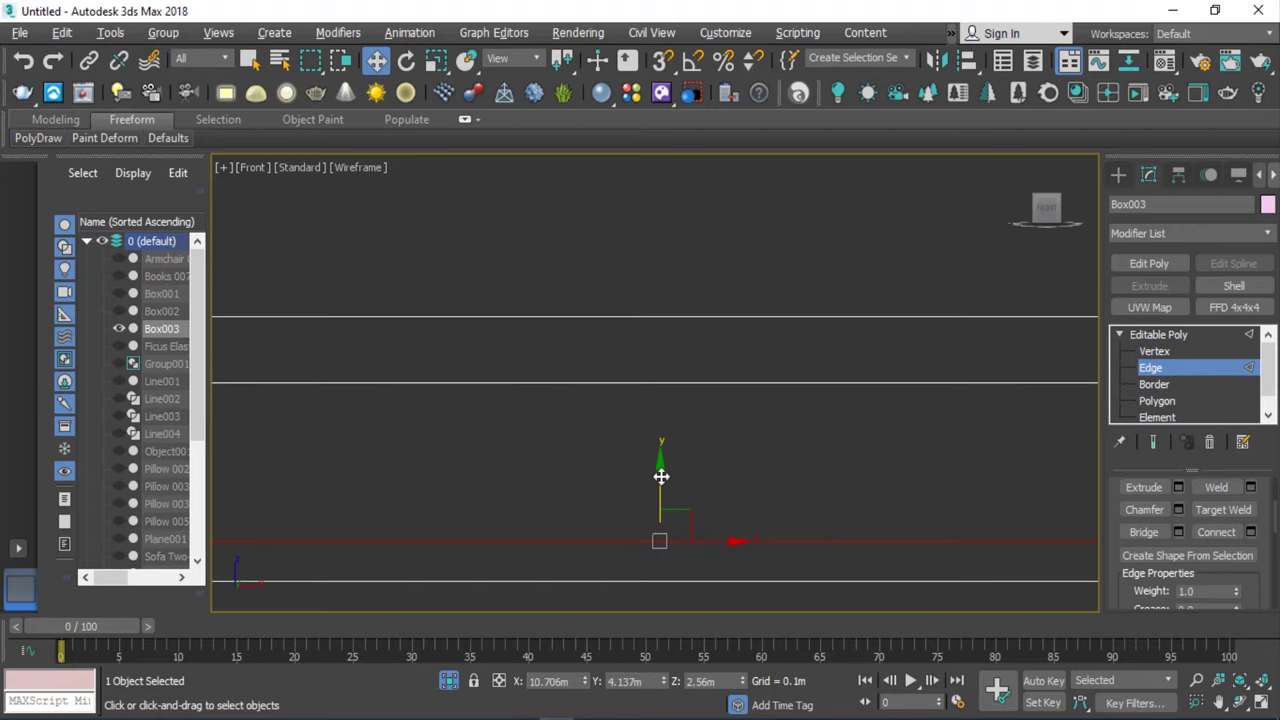
pyautogui.moveTo(660, 471); pyautogui.dragTo(660, 466)
pyautogui.scroll(-3, 662, 462)
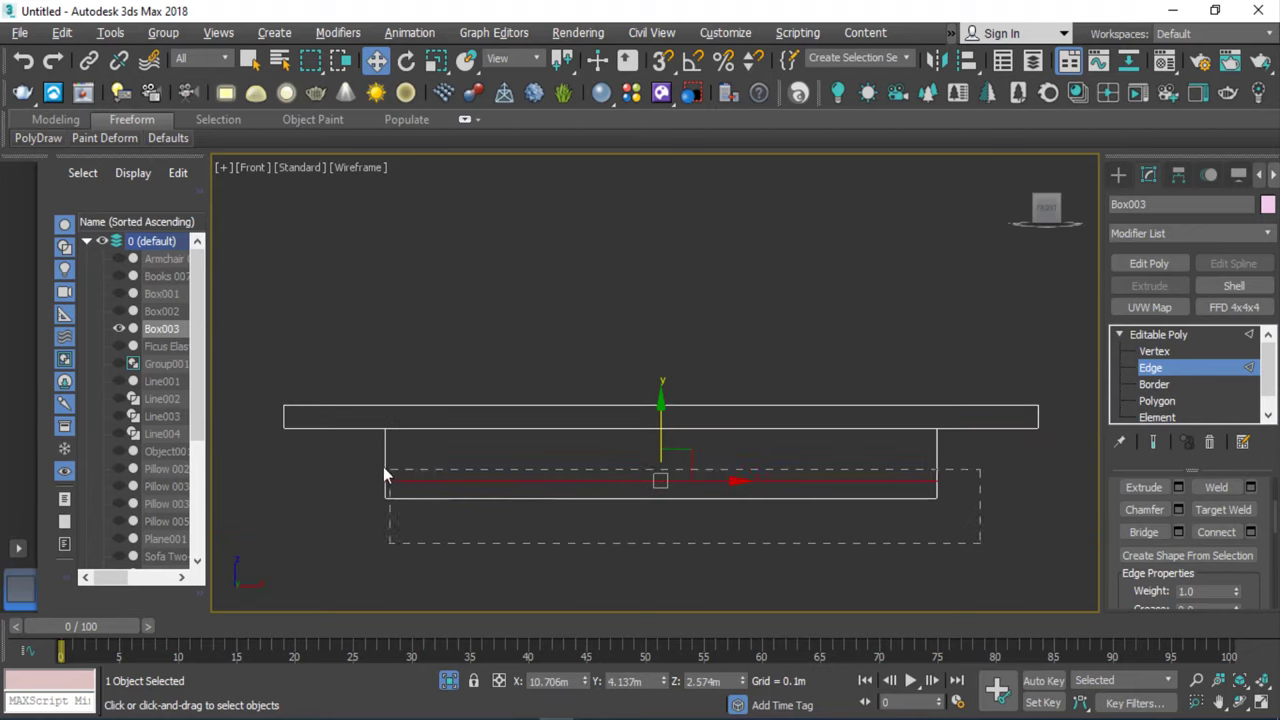
# Raise the lower block's bottom edges about 0.1 m, then show shaded with edged faces.
pyautogui.moveTo(383, 476); pyautogui.dragTo(354, 457)
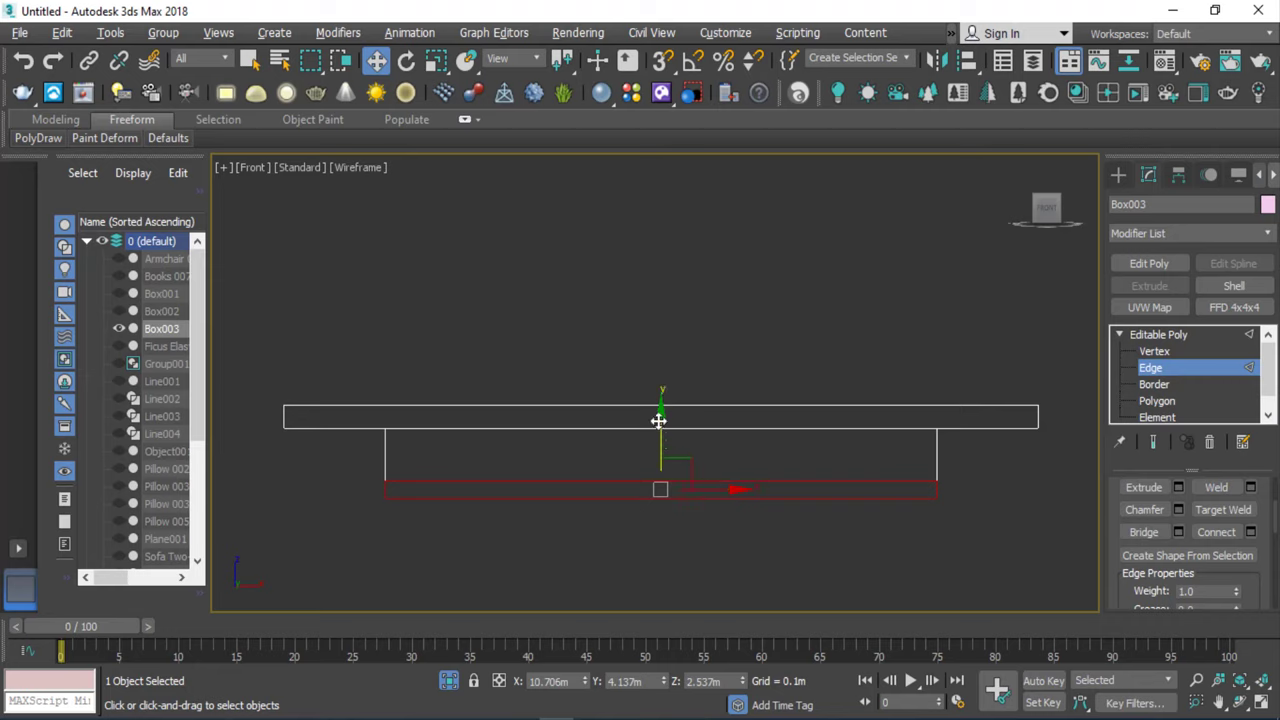
pyautogui.moveTo(658, 420)
pyautogui.mouseDown()
pyautogui.moveTo(699, 396)
pyautogui.moveTo(667, 398)
pyautogui.mouseUp()
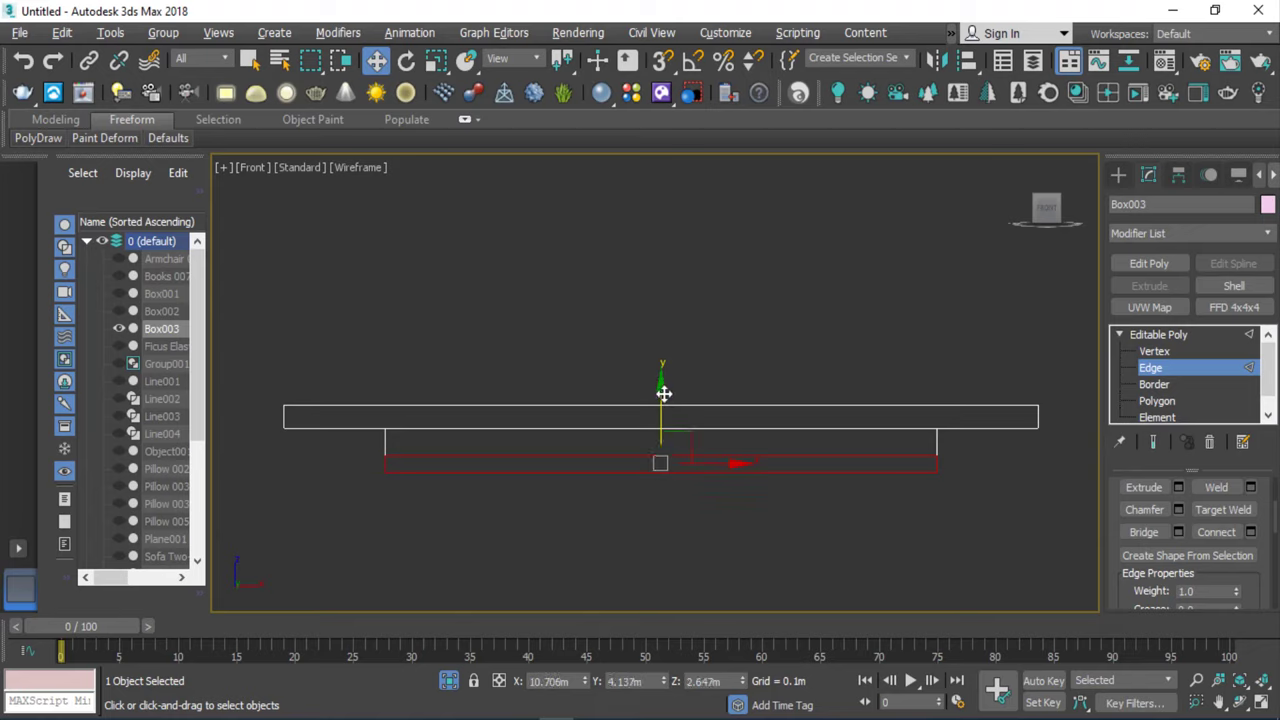
pyautogui.click(979, 506)
pyautogui.scroll(3, 898, 474)
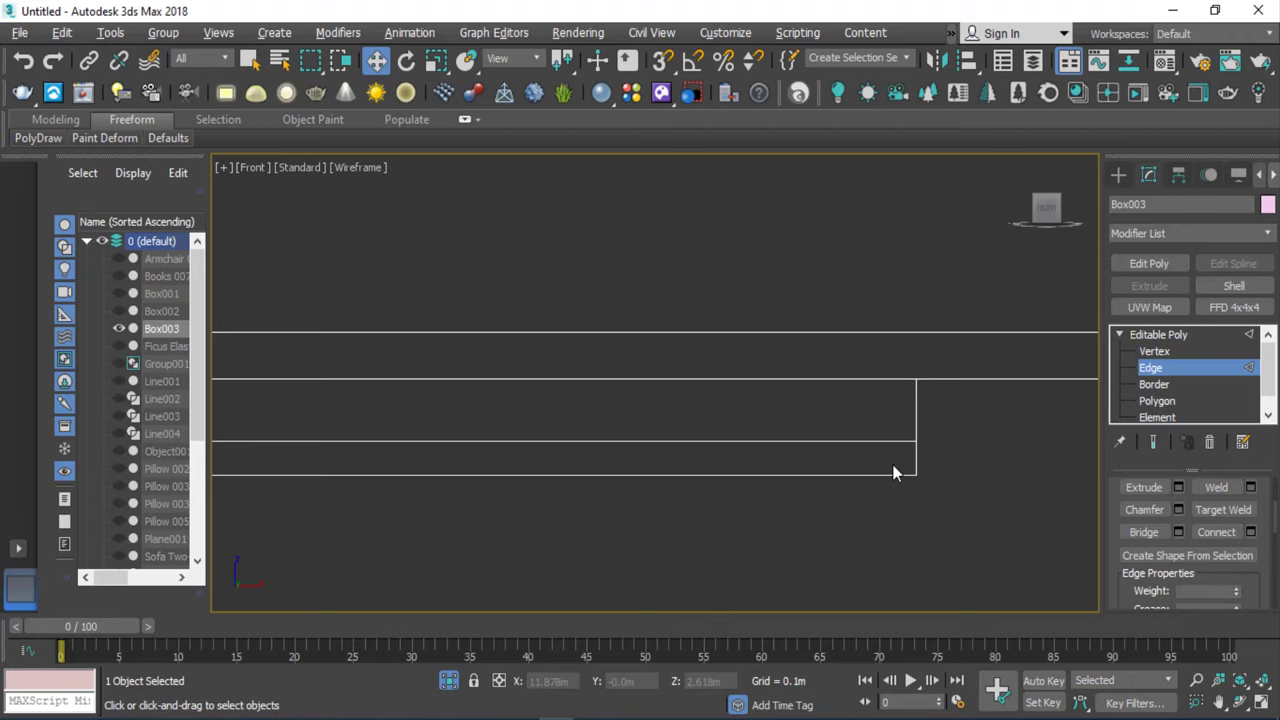
pyautogui.press('F3')
pyautogui.press('F4')
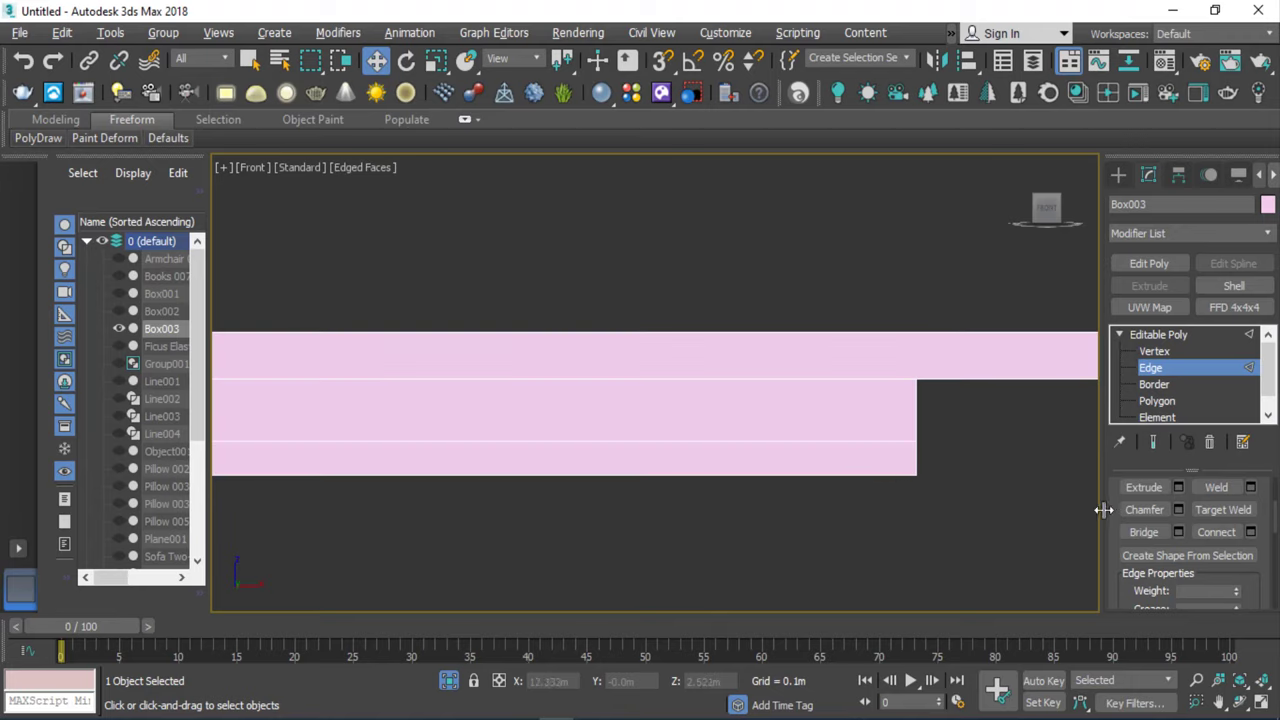
# Select the lower step's bottom faces, orbiting to add the long side faces.
pyautogui.click(1160, 401)
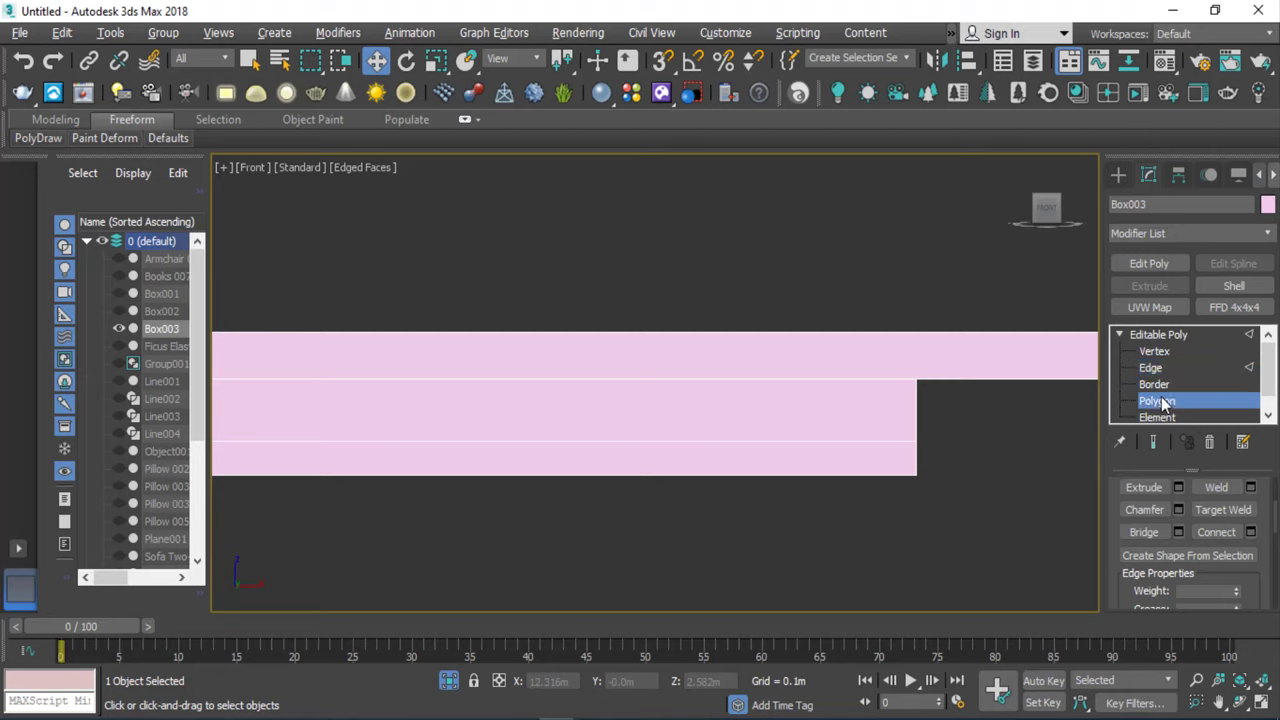
pyautogui.click(886, 466)
pyautogui.click(979, 500)
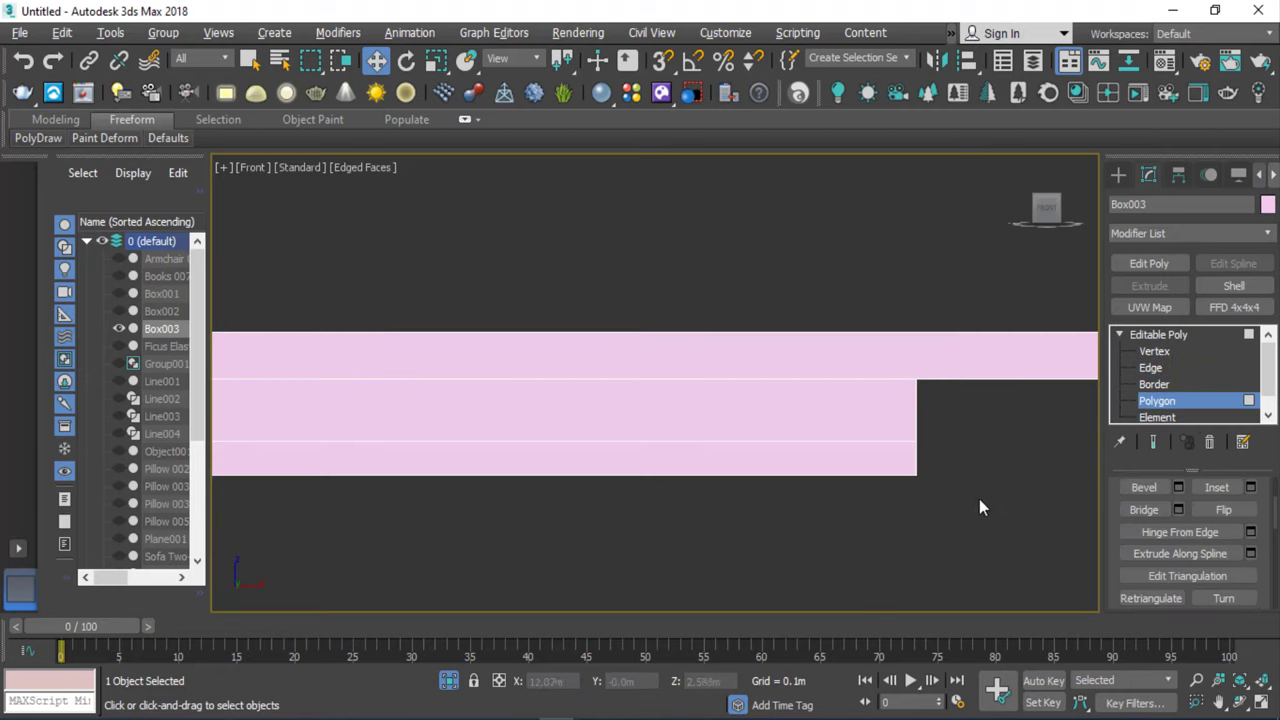
pyautogui.click(881, 466)
pyautogui.press('z')
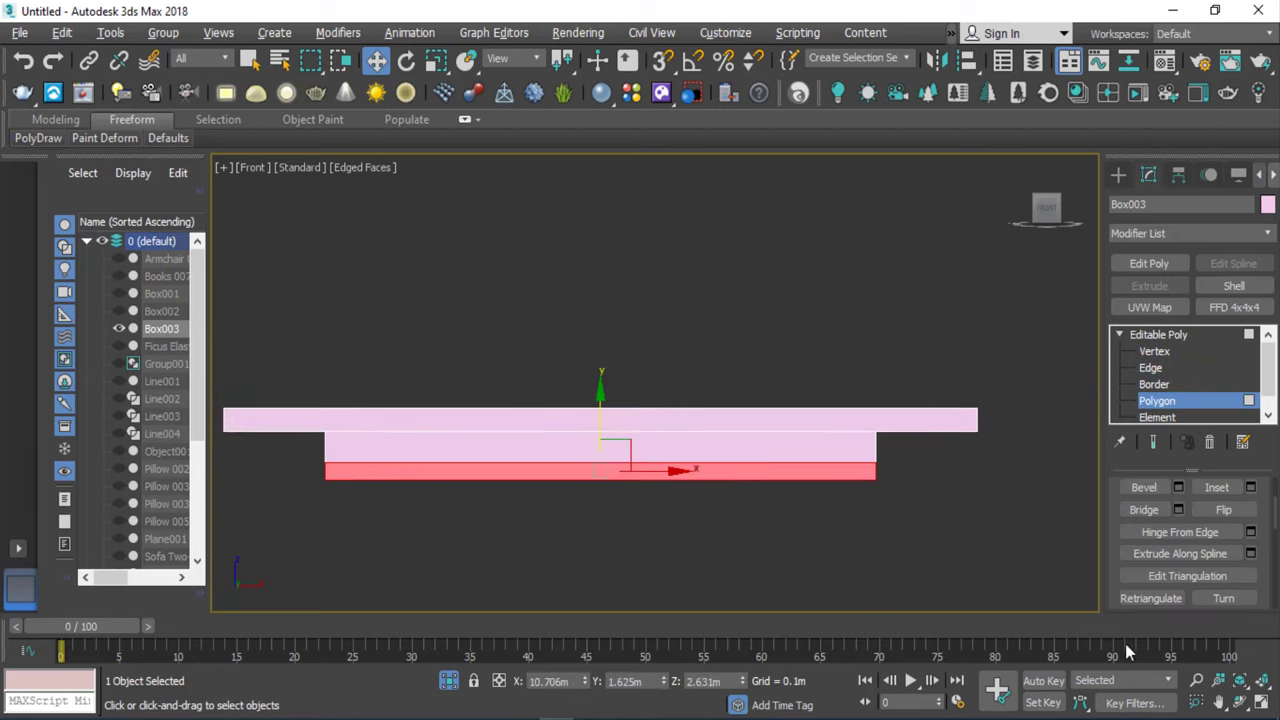
pyautogui.click(1238, 705)
pyautogui.moveTo(660, 470); pyautogui.dragTo(606, 457)
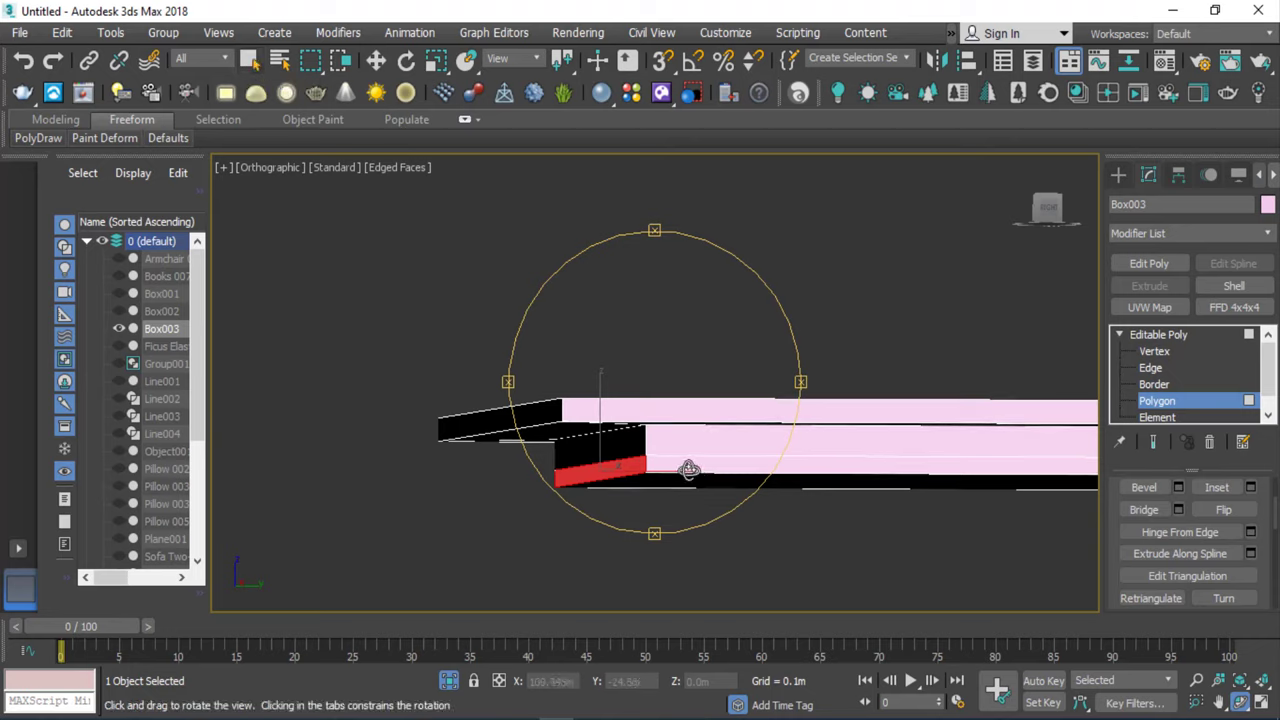
pyautogui.click(251, 62)
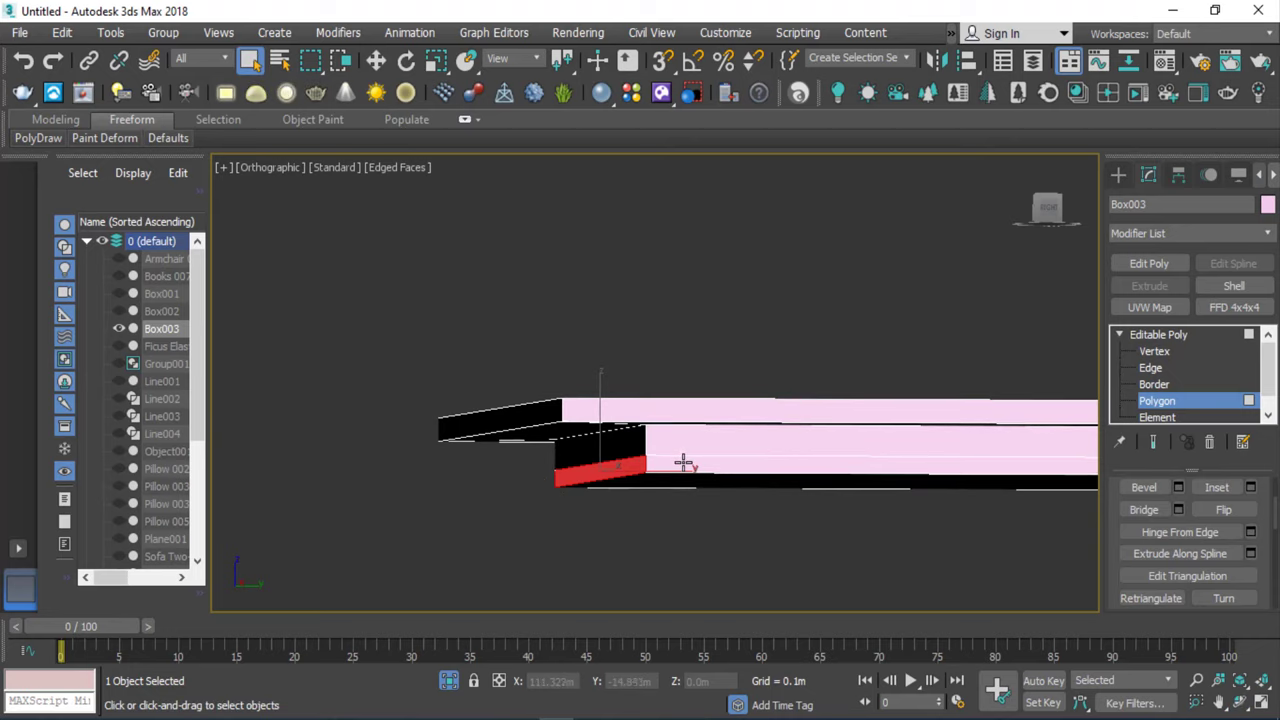
pyautogui.click(683, 462)
pyautogui.keyDown('ctrl'); pyautogui.click(638, 463); pyautogui.keyUp('ctrl')
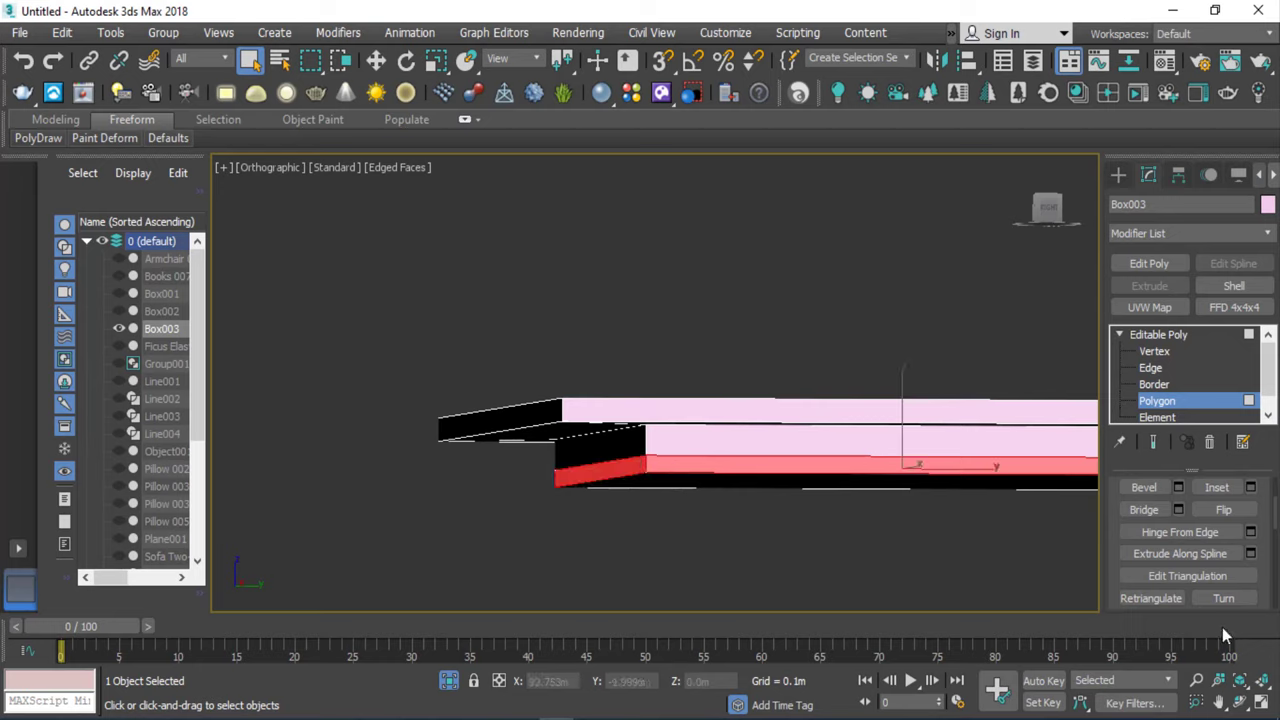
# Orbit around to add the front and left bottom faces, then return to Front view.
pyautogui.click(1239, 701)
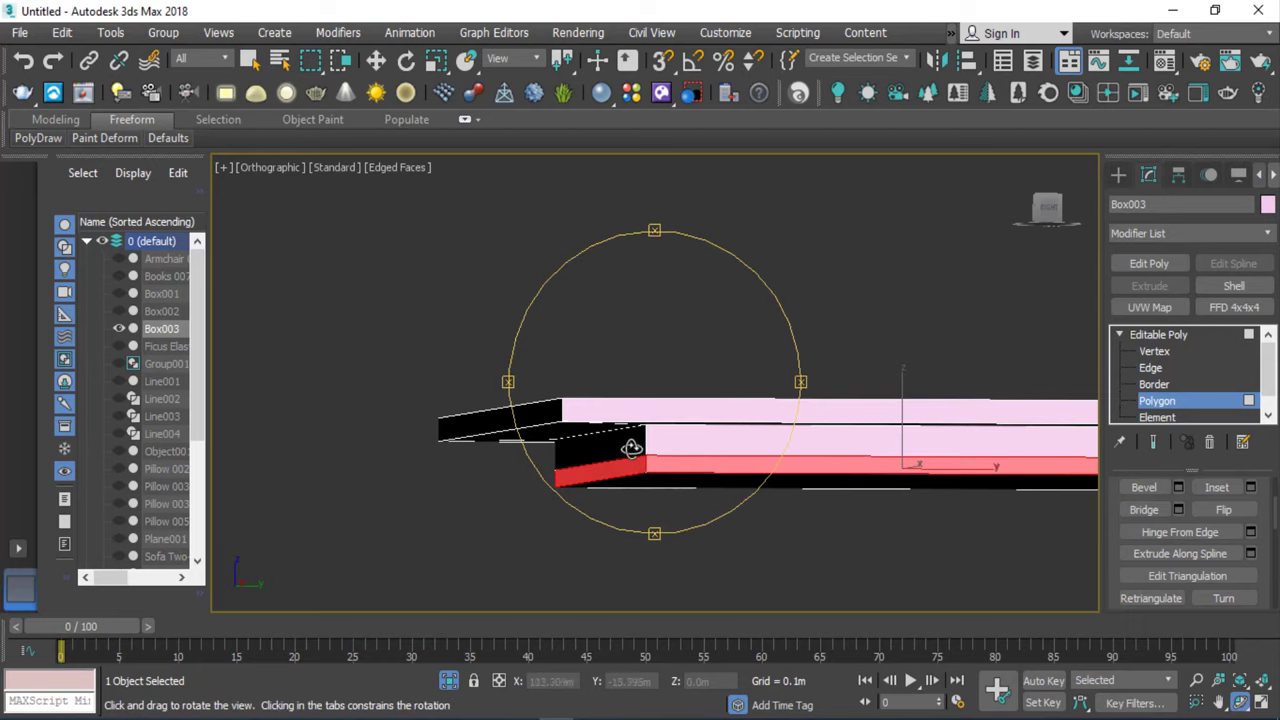
pyautogui.moveTo(631, 448)
pyautogui.mouseDown()
pyautogui.moveTo(1100, 443)
pyautogui.moveTo(397, 530)
pyautogui.mouseUp()
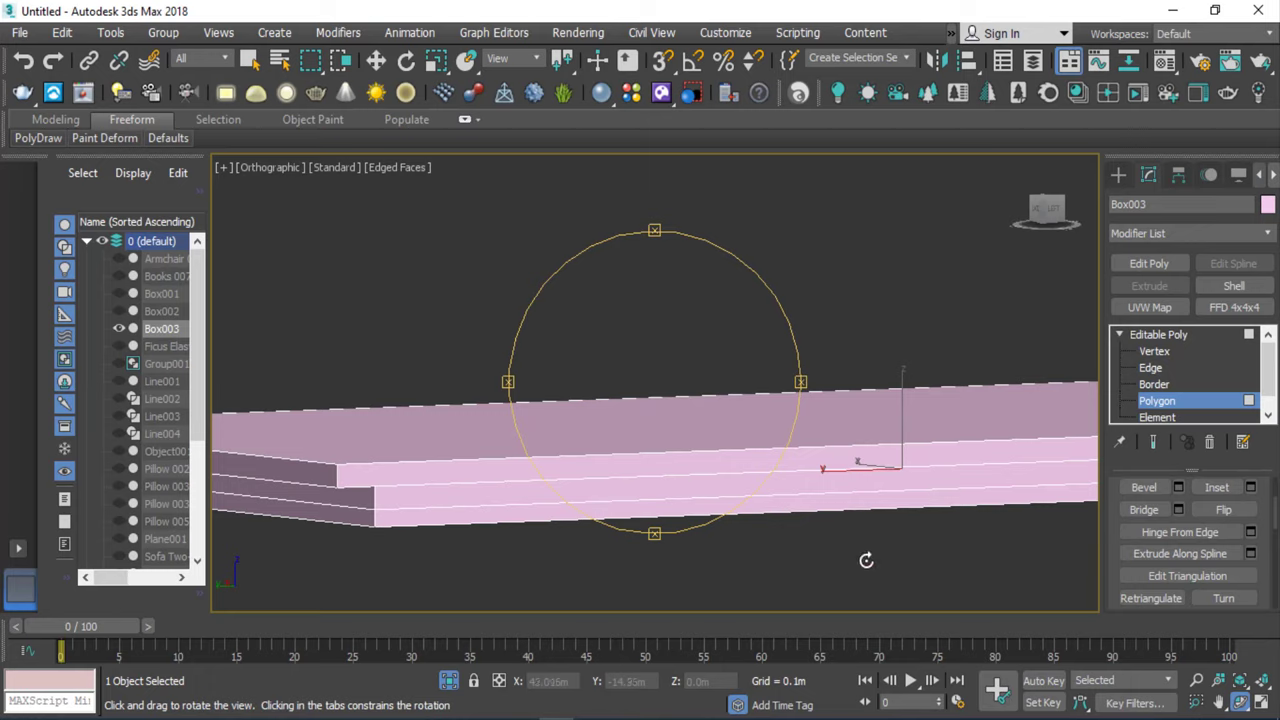
pyautogui.click(252, 60)
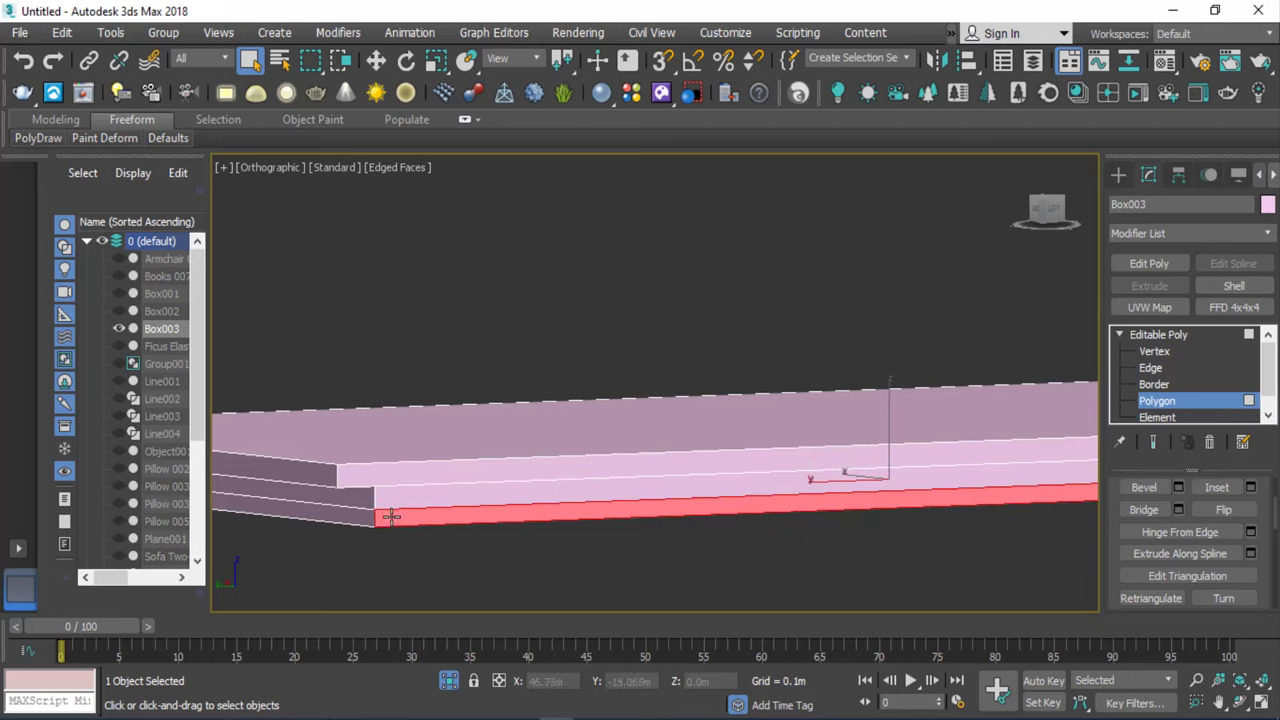
pyautogui.click(437, 517)
pyautogui.keyDown('ctrl'); pyautogui.click(372, 515); pyautogui.keyUp('ctrl')
pyautogui.click(1240, 705)
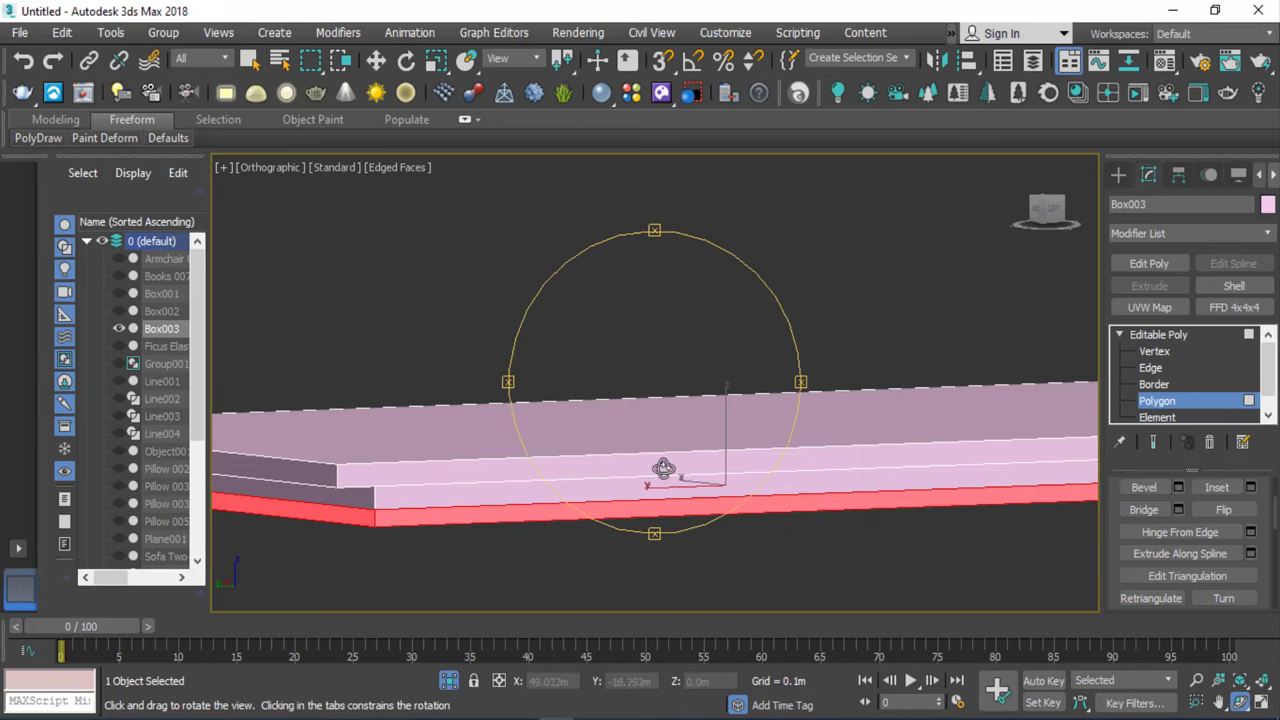
pyautogui.moveTo(663, 466)
pyautogui.mouseDown()
pyautogui.moveTo(399, 424)
pyautogui.moveTo(416, 435)
pyautogui.mouseUp()
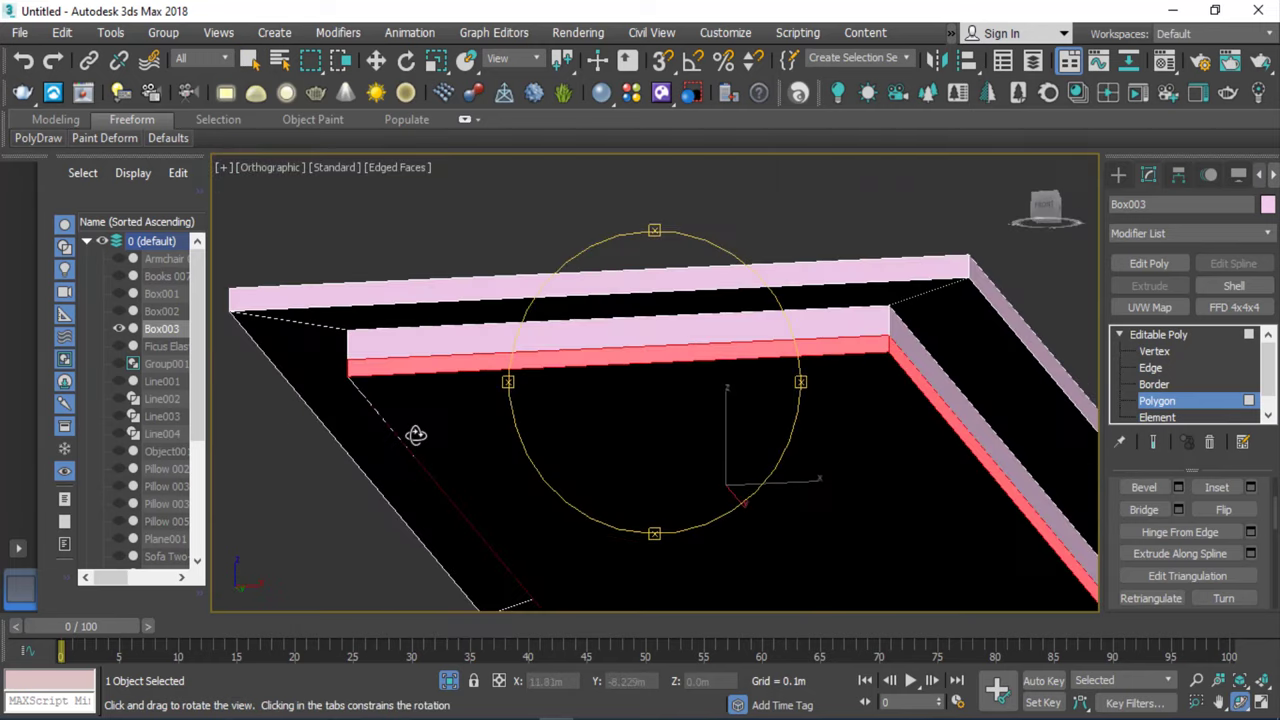
pyautogui.press('f')
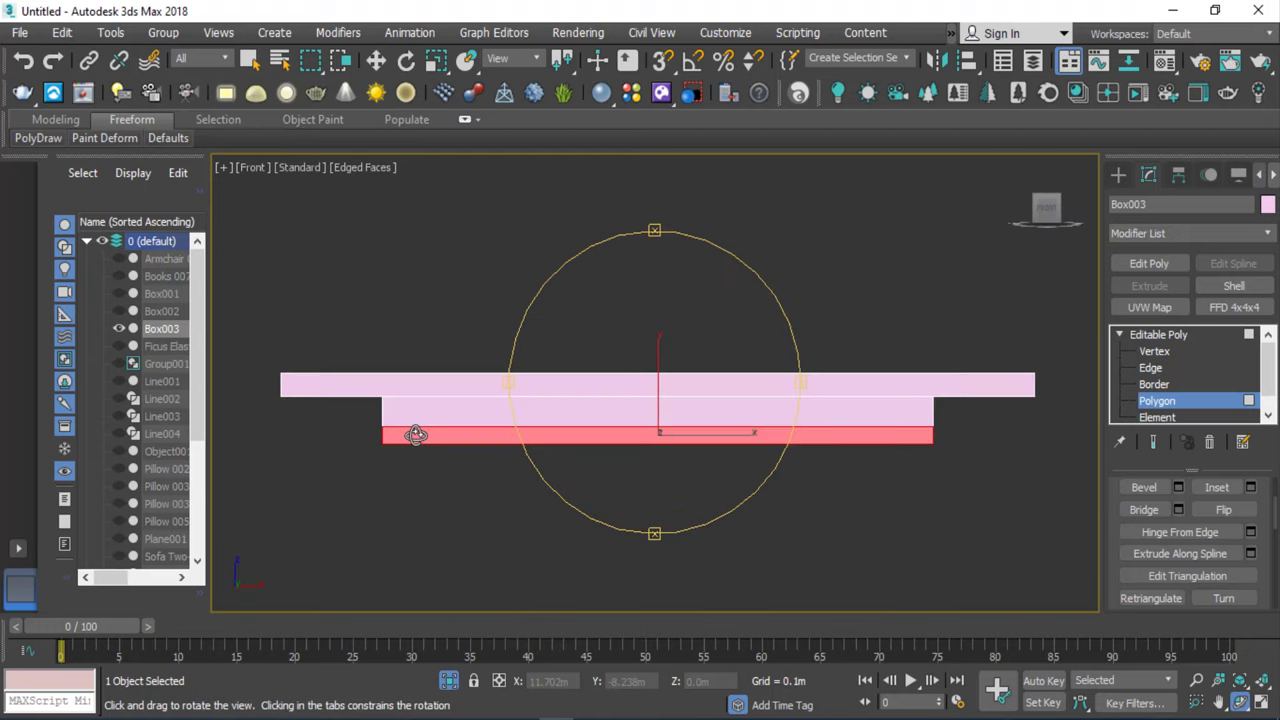
pyautogui.scroll(2, 677, 446)
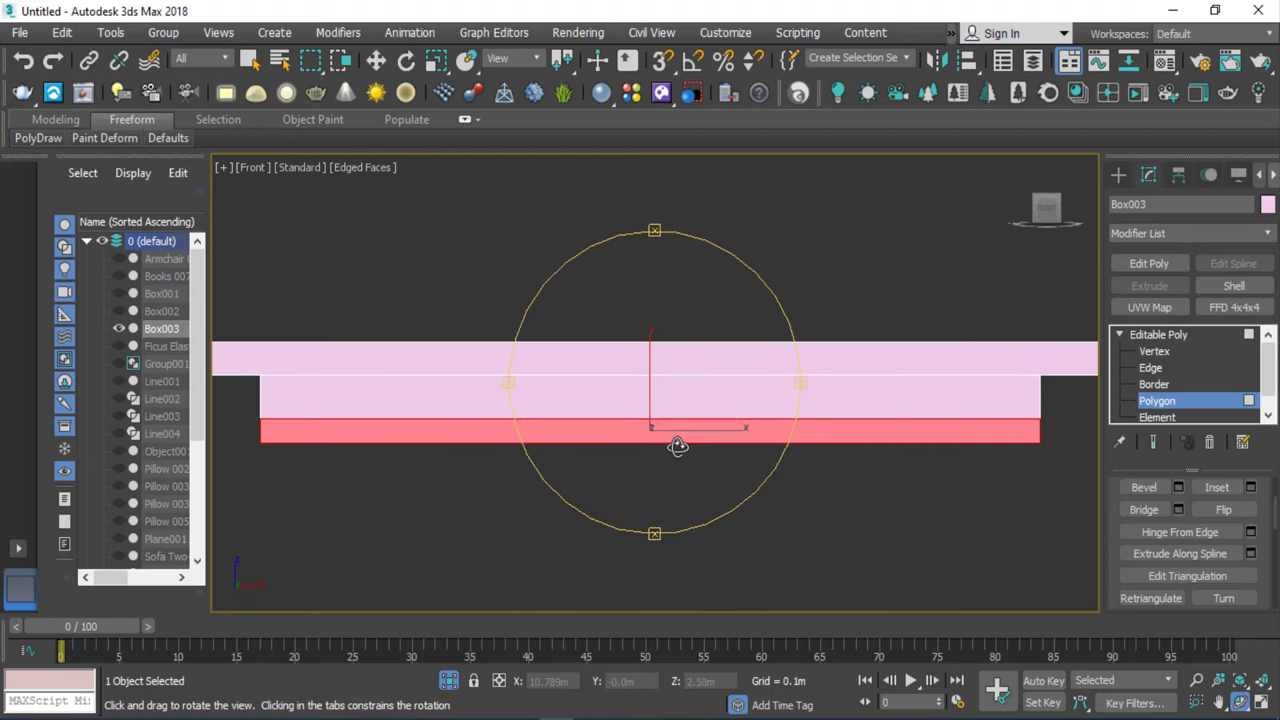
pyautogui.scroll(3, 1114, 614)
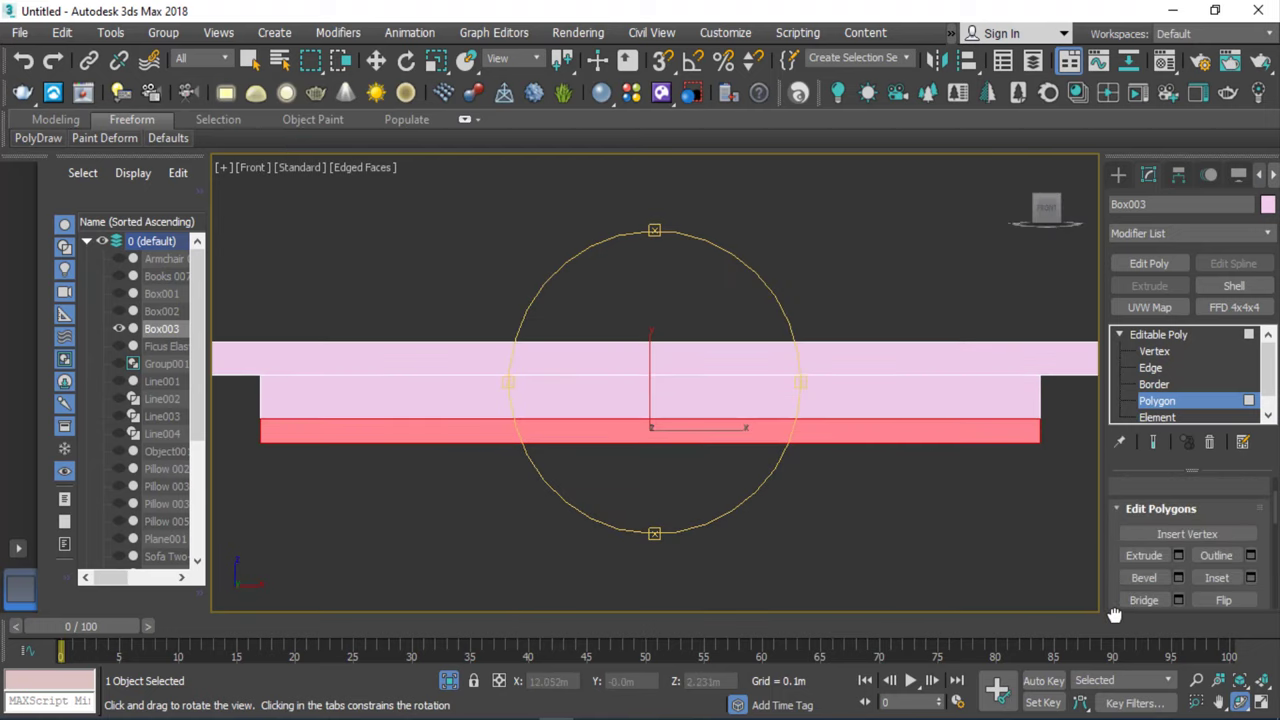
# Extrude the selected bottom faces of Box003 by a height of 0.3m.
pyautogui.click(1179, 556)
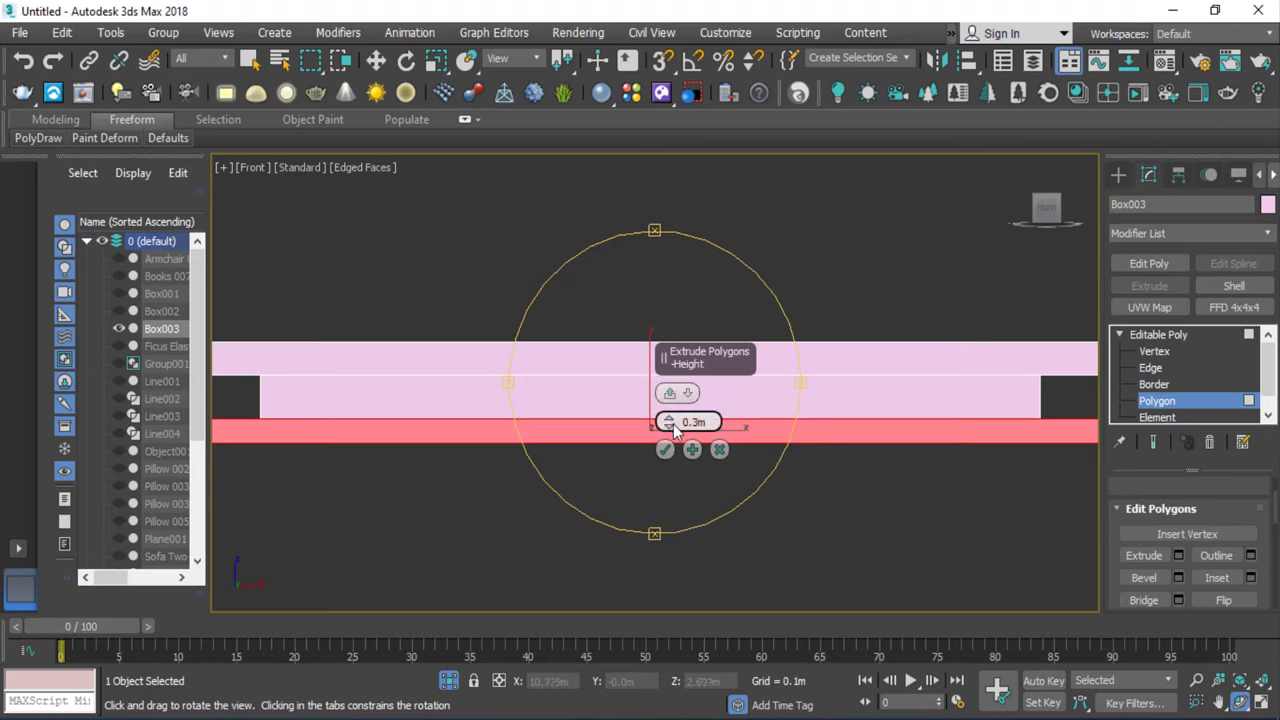
pyautogui.scroll(-2, 766, 442)
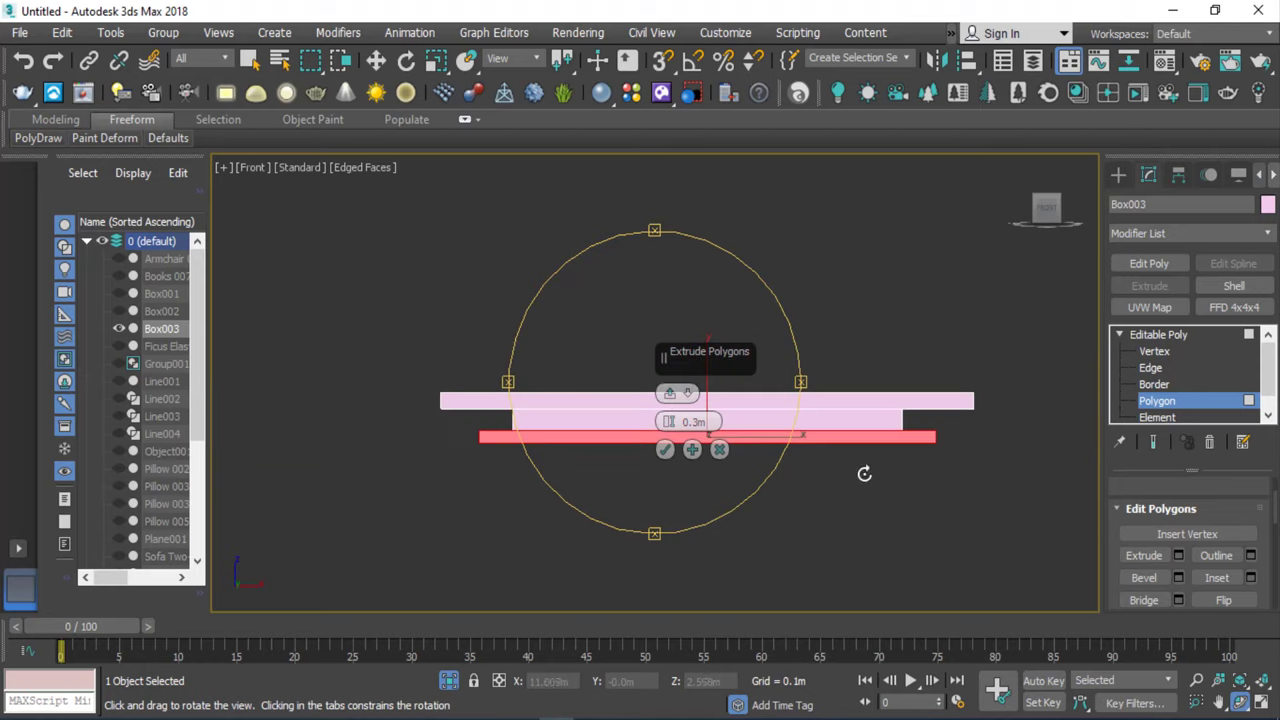
pyautogui.scroll(2, 502, 437)
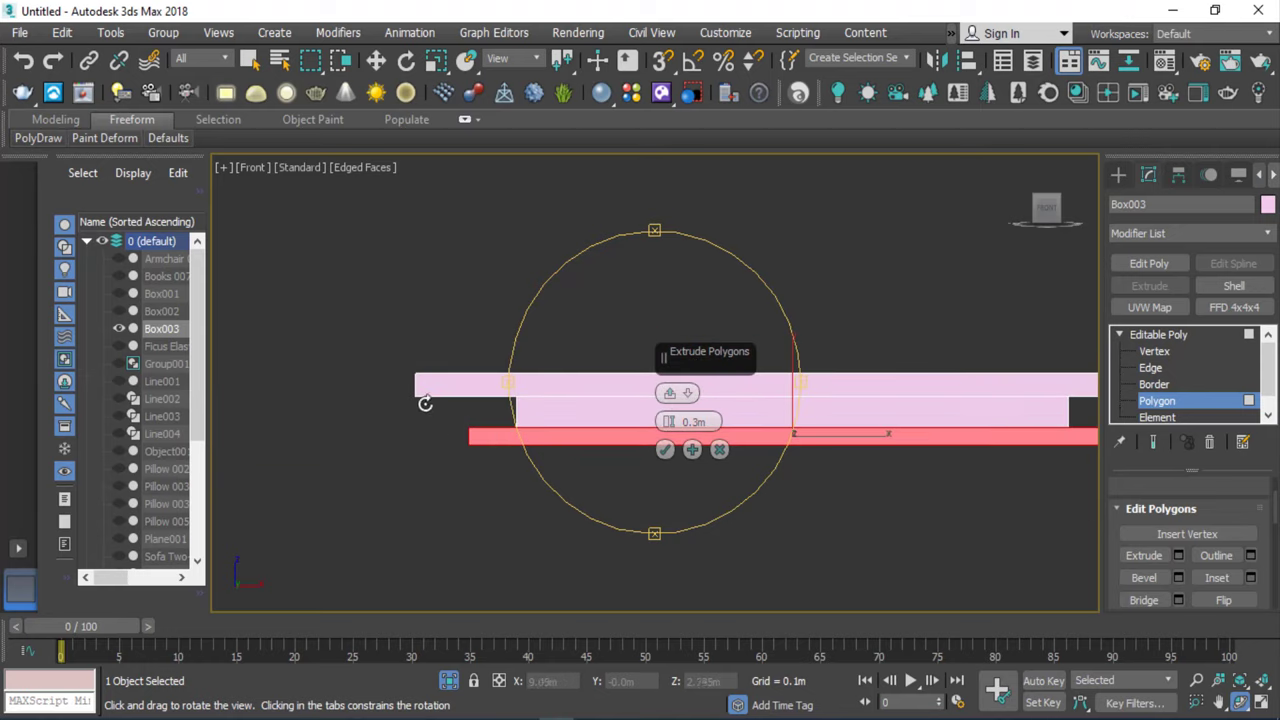
pyautogui.click(665, 451)
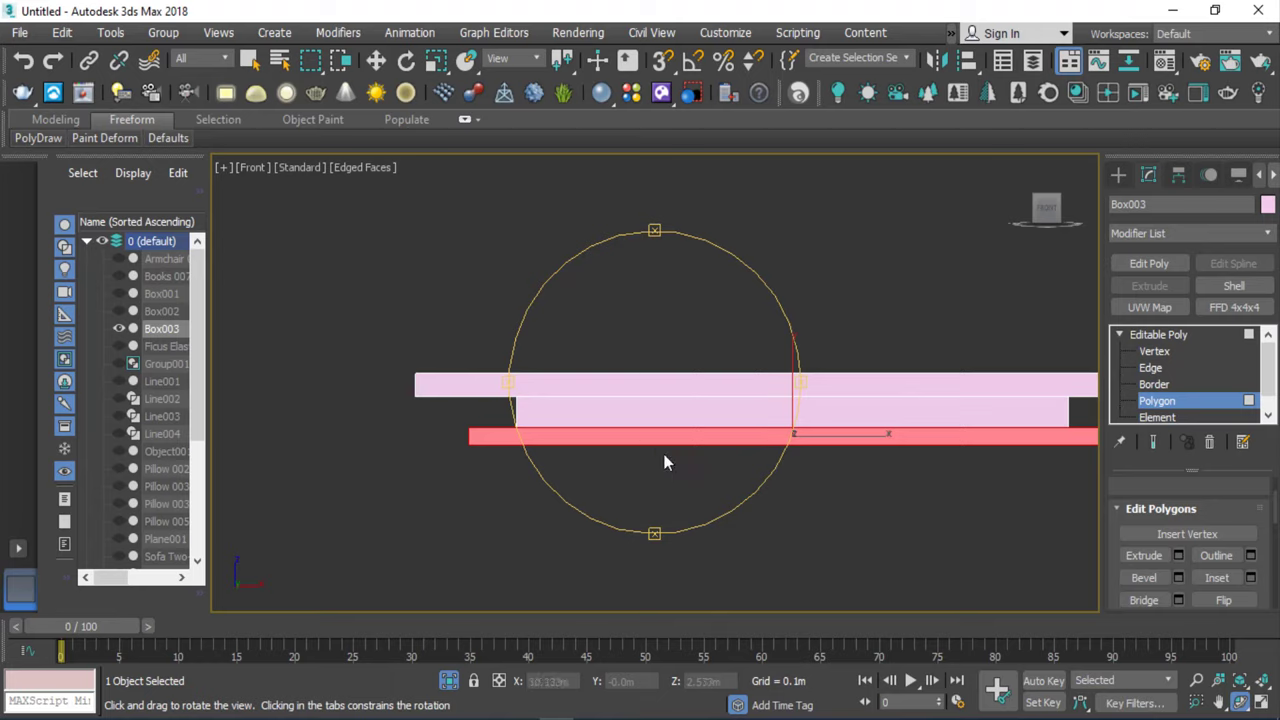
# Show the Top view in wireframe and deselect all the faces.
pyautogui.press('t')
pyautogui.press('F3')
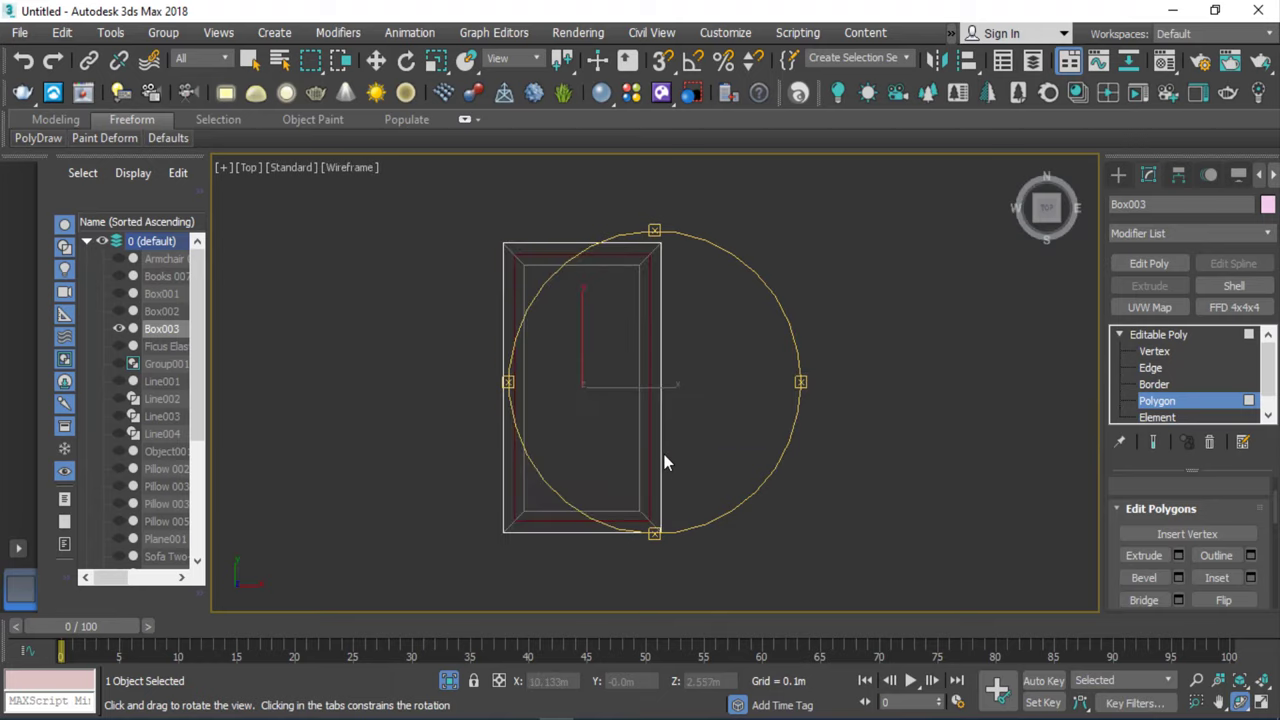
pyautogui.scroll(3, 600, 277)
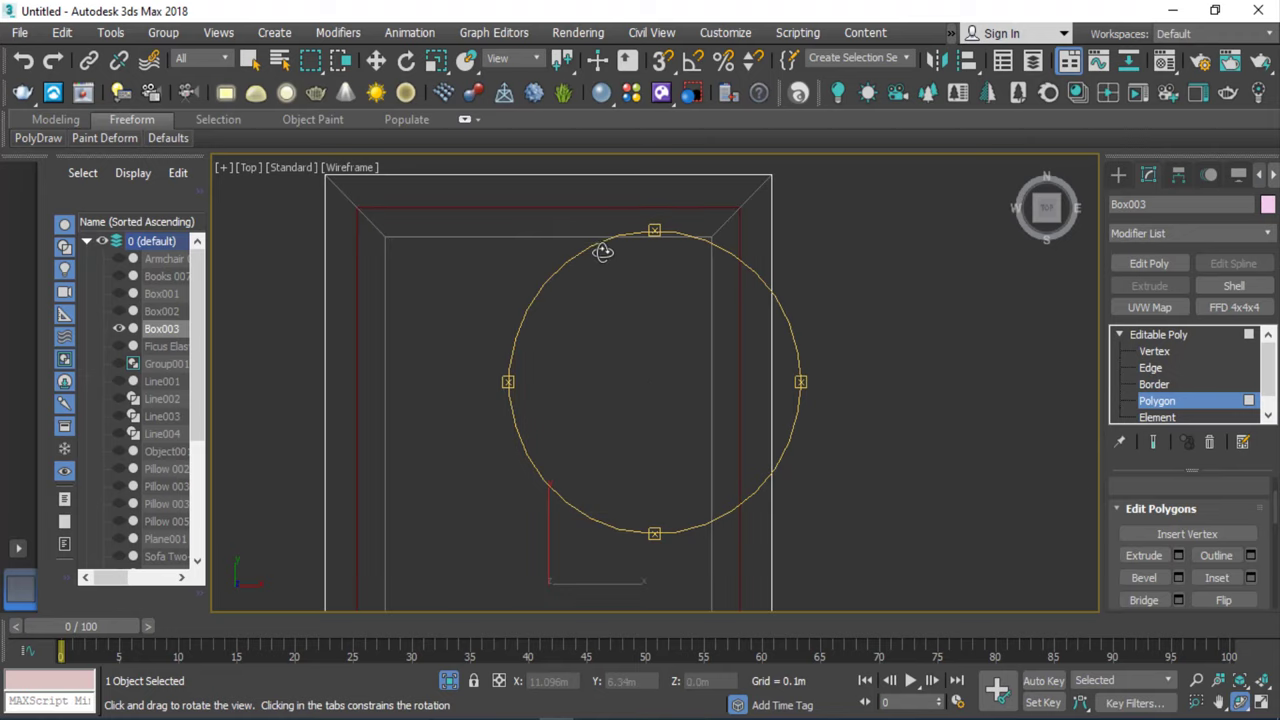
pyautogui.scroll(-1, 548, 267)
pyautogui.scroll(-3, 548, 267)
pyautogui.scroll(-2, 614, 306)
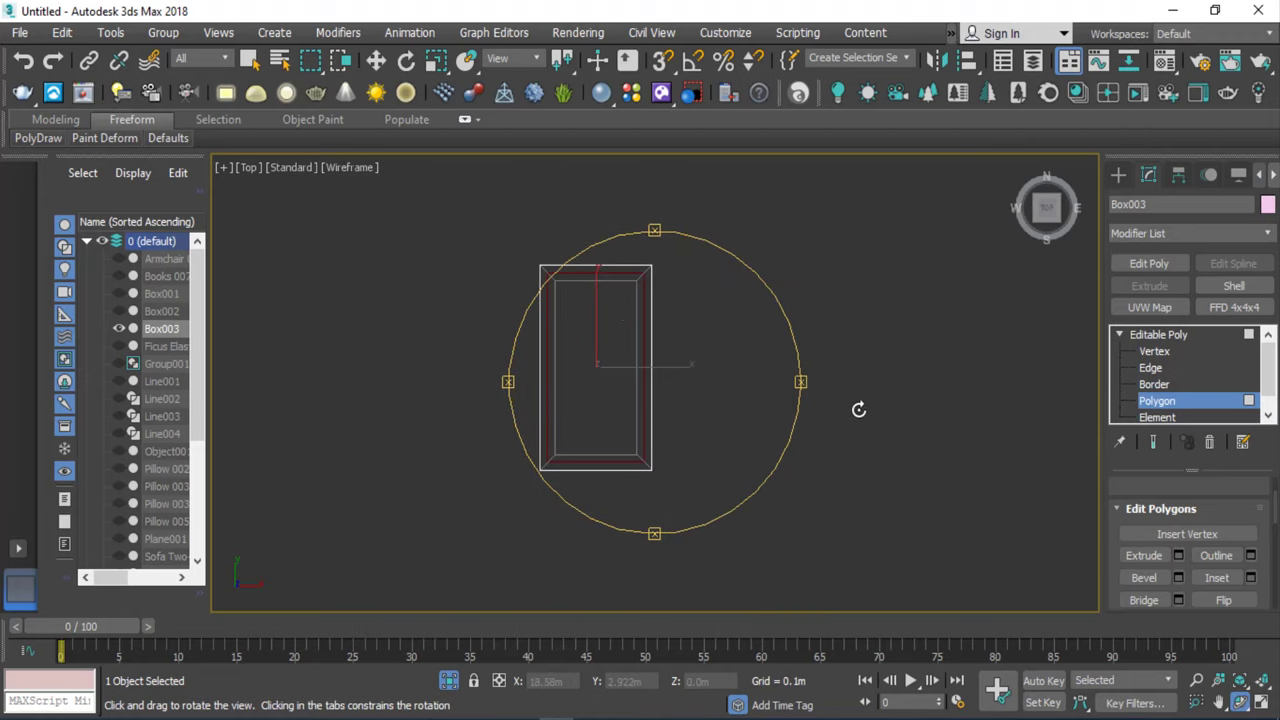
pyautogui.press('q')
pyautogui.click(810, 395)
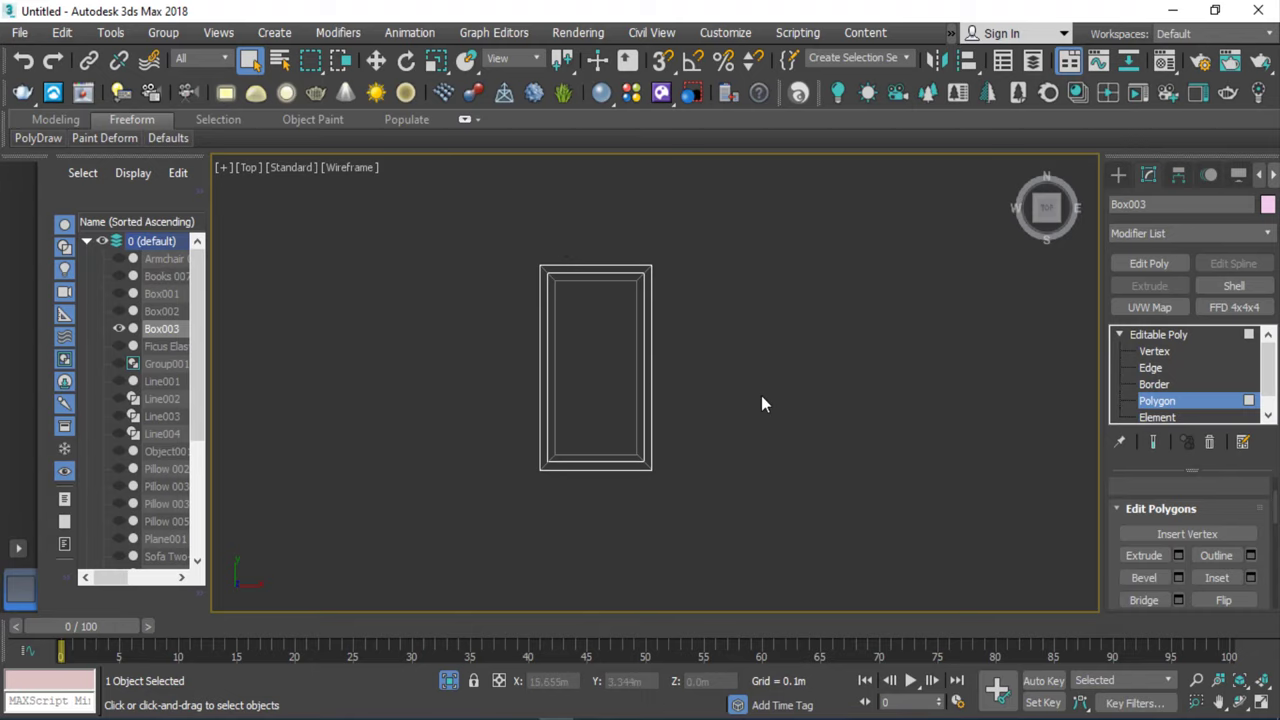
# Check the new ledge in the Front view, then frame Box003 in the Top view.
pyautogui.press('f')
pyautogui.scroll(-2, 600, 400)
pyautogui.scroll(-1, 670, 400)
pyautogui.scroll(3, 818, 422)
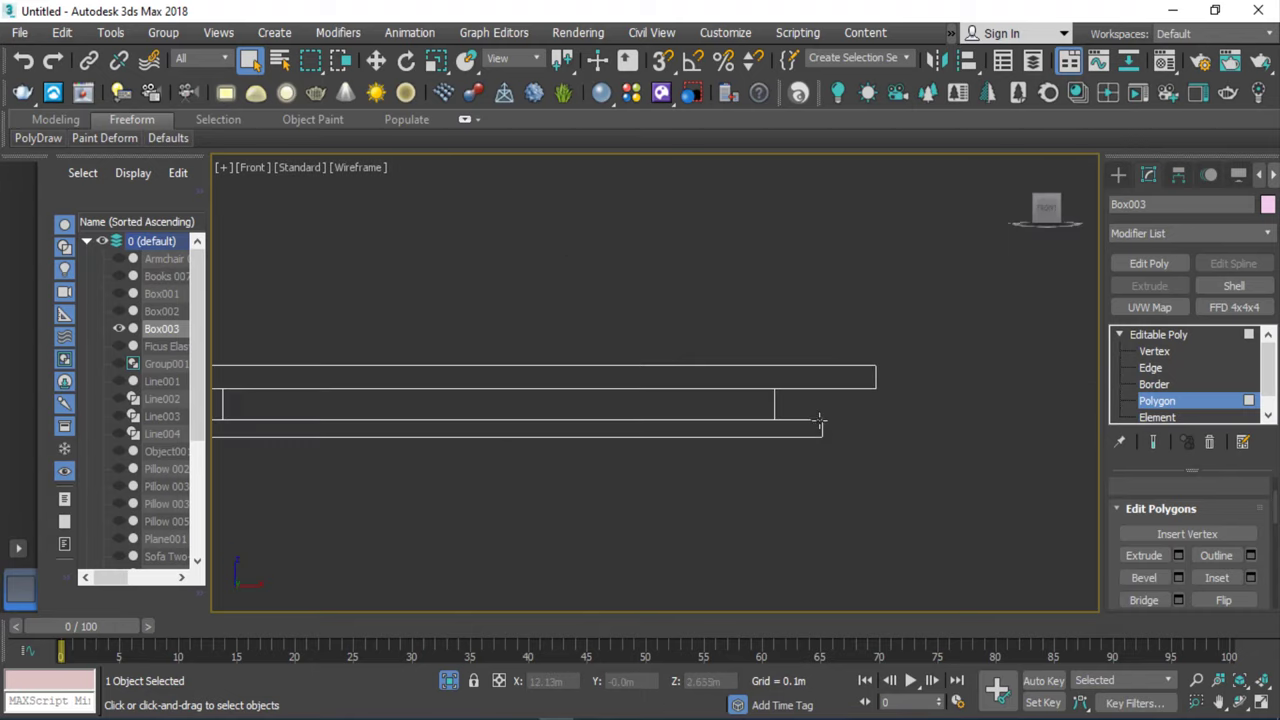
pyautogui.scroll(2, 818, 422)
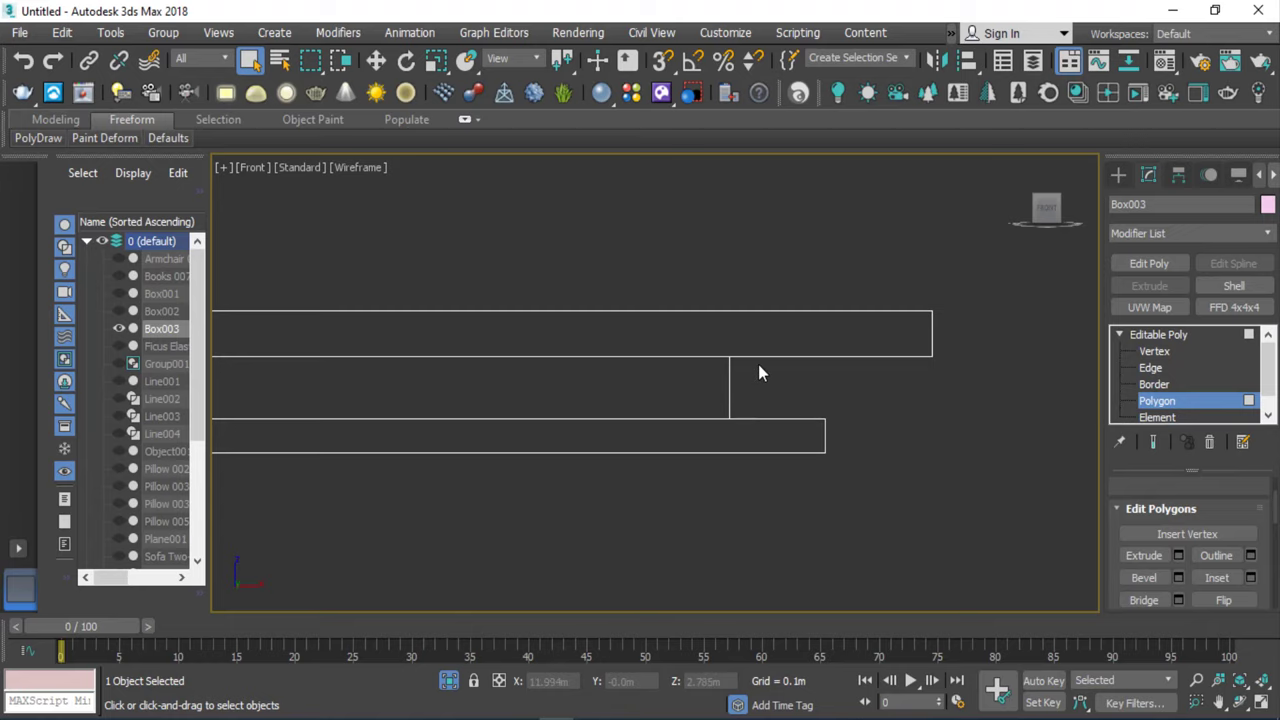
pyautogui.scroll(-1, 863, 398)
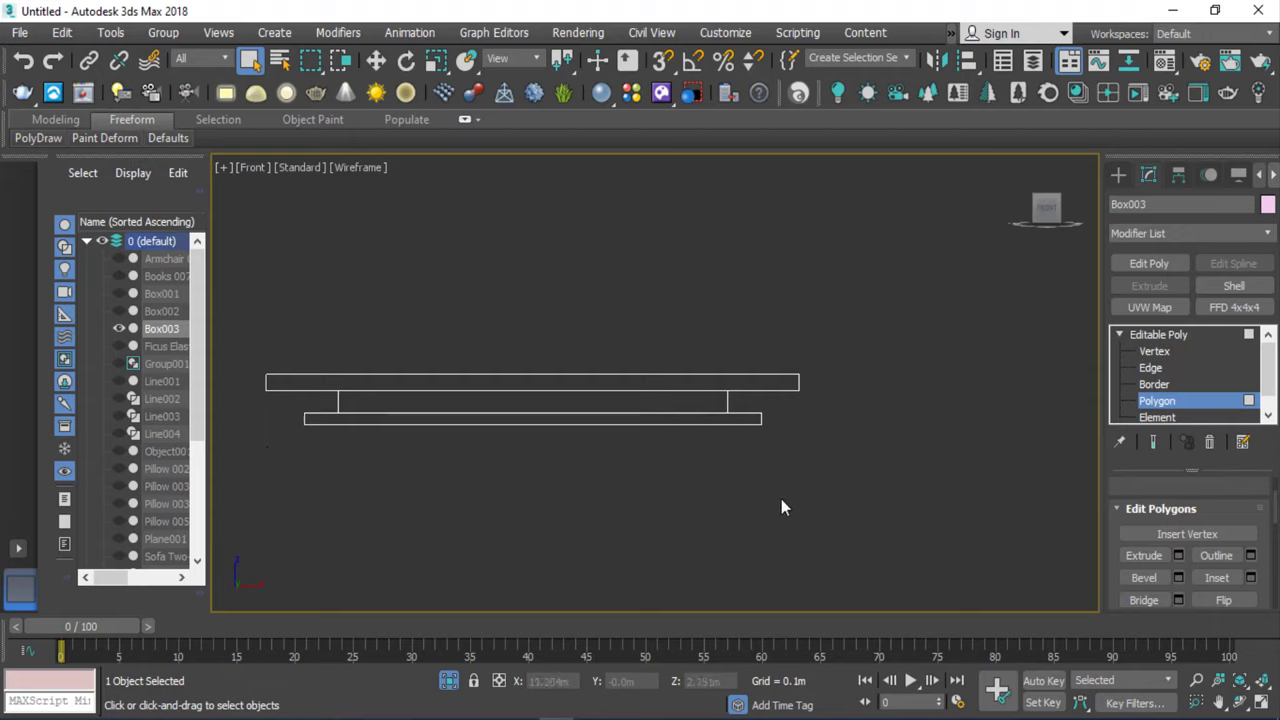
pyautogui.press('t')
pyautogui.press('z')
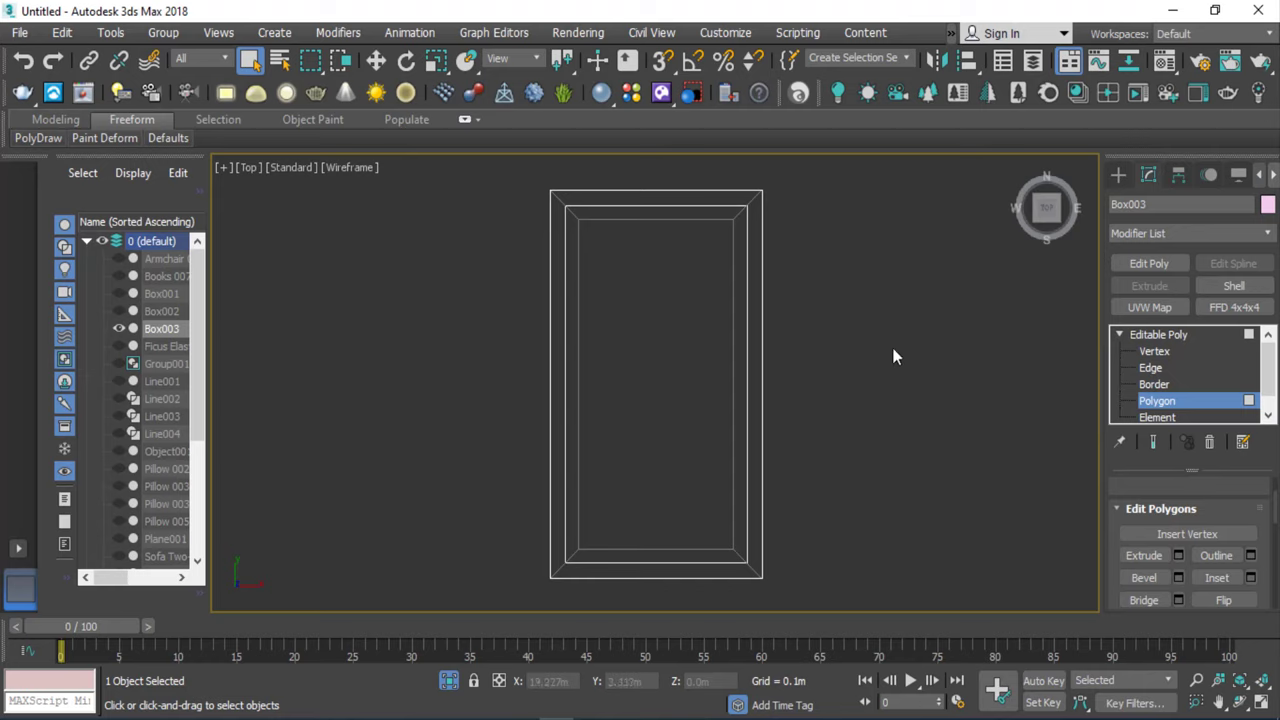
# Set the light type to VRay and choose VRayLight for creation.
pyautogui.click(1120, 168)
pyautogui.click(1166, 203)
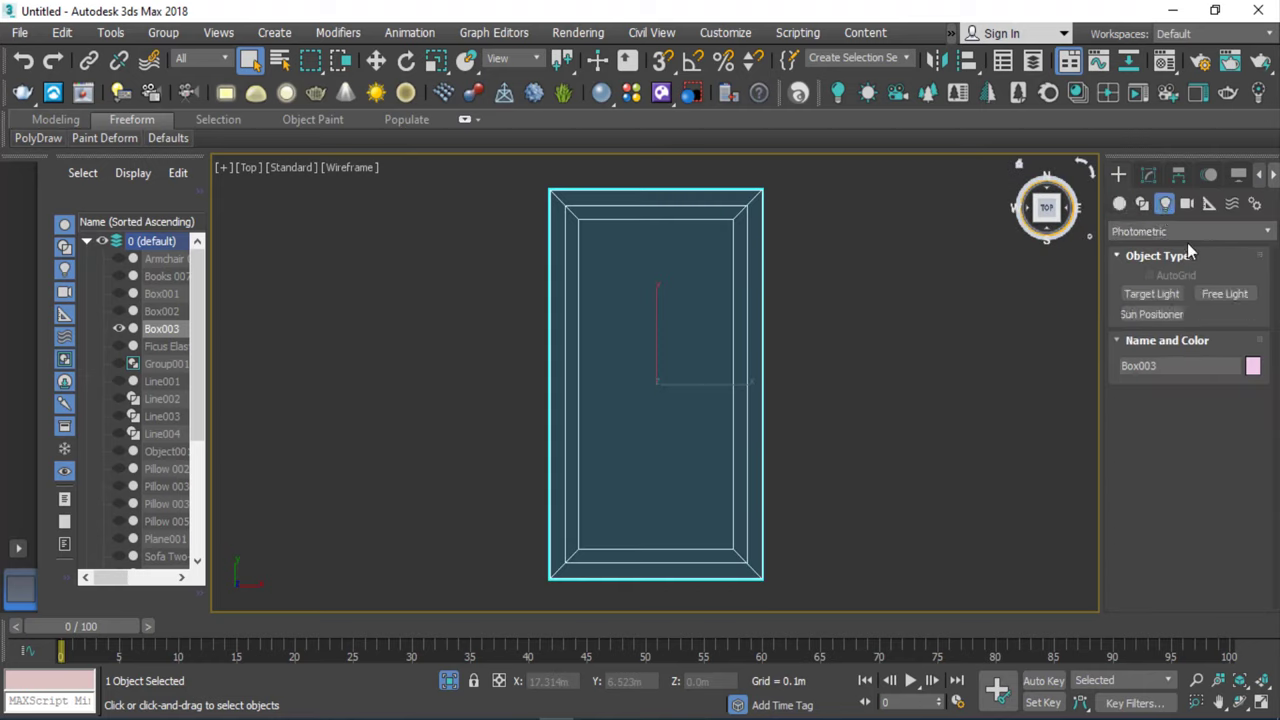
pyautogui.click(1187, 232)
pyautogui.click(1161, 305)
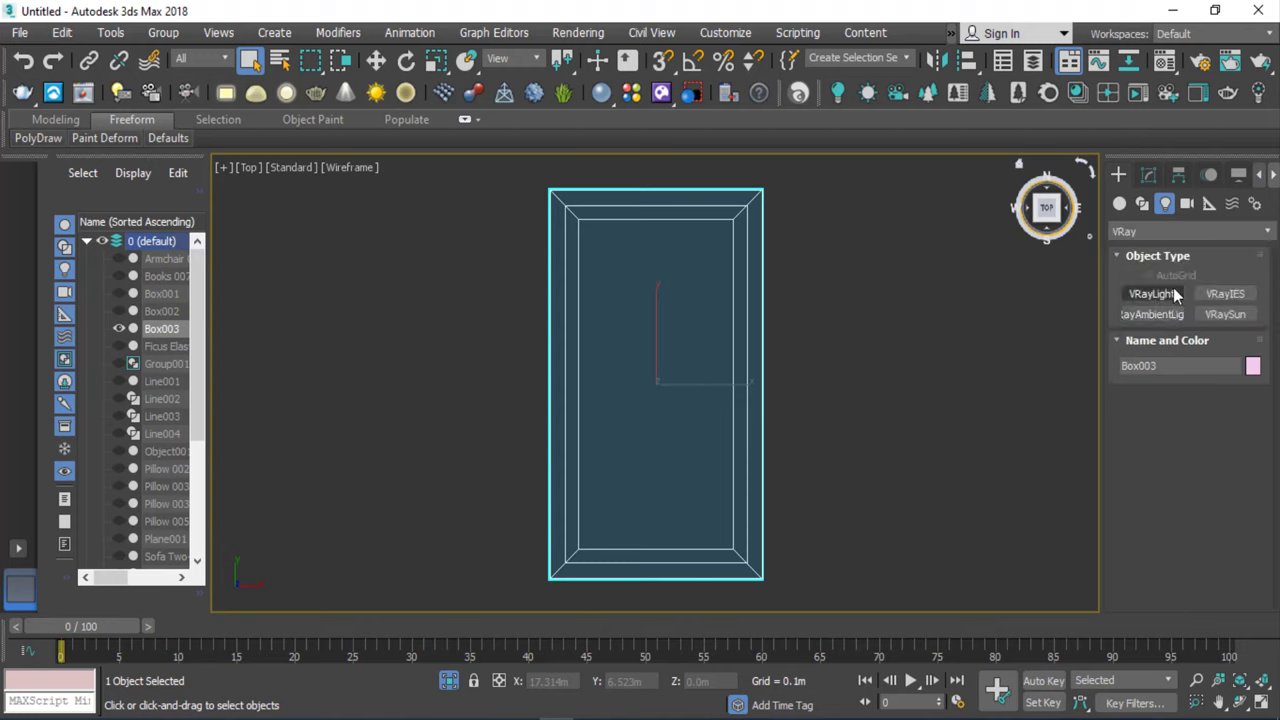
pyautogui.click(1176, 293)
pyautogui.scroll(2, 568, 244)
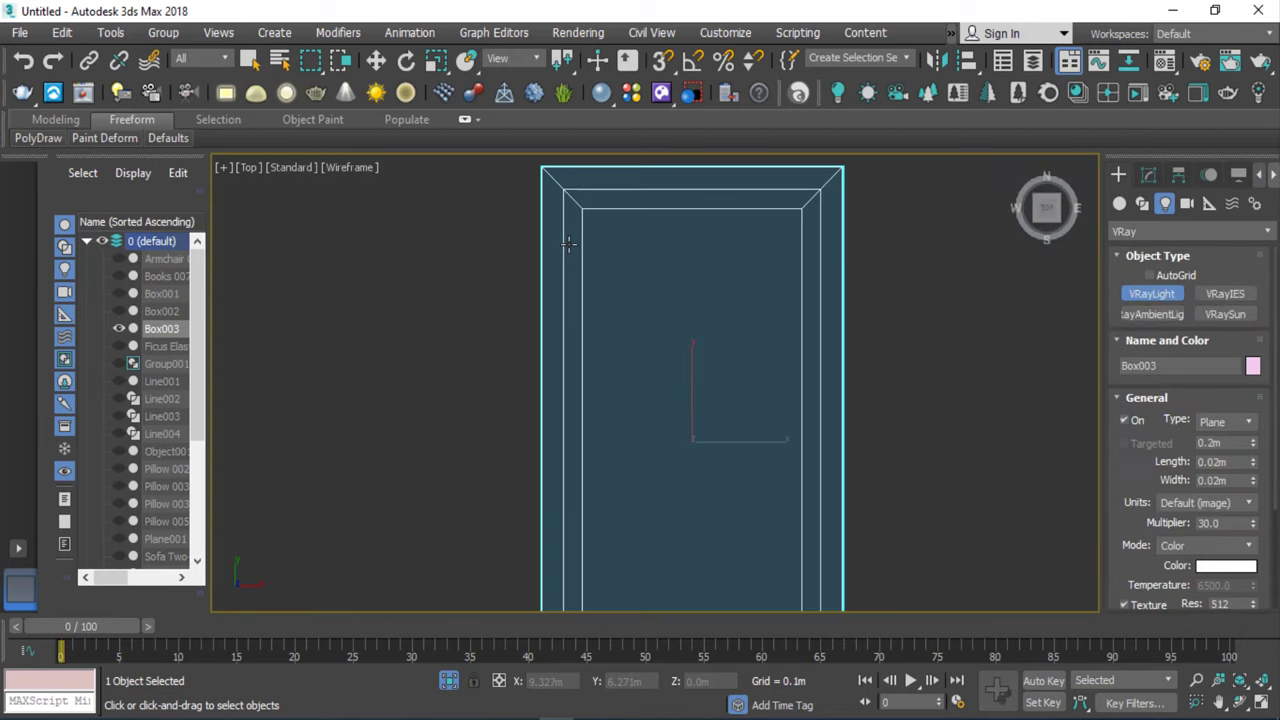
# Draw thin VRay plane lights along the left and bottom inner edges of the ceiling.
pyautogui.moveTo(567, 216); pyautogui.dragTo(577, 424)
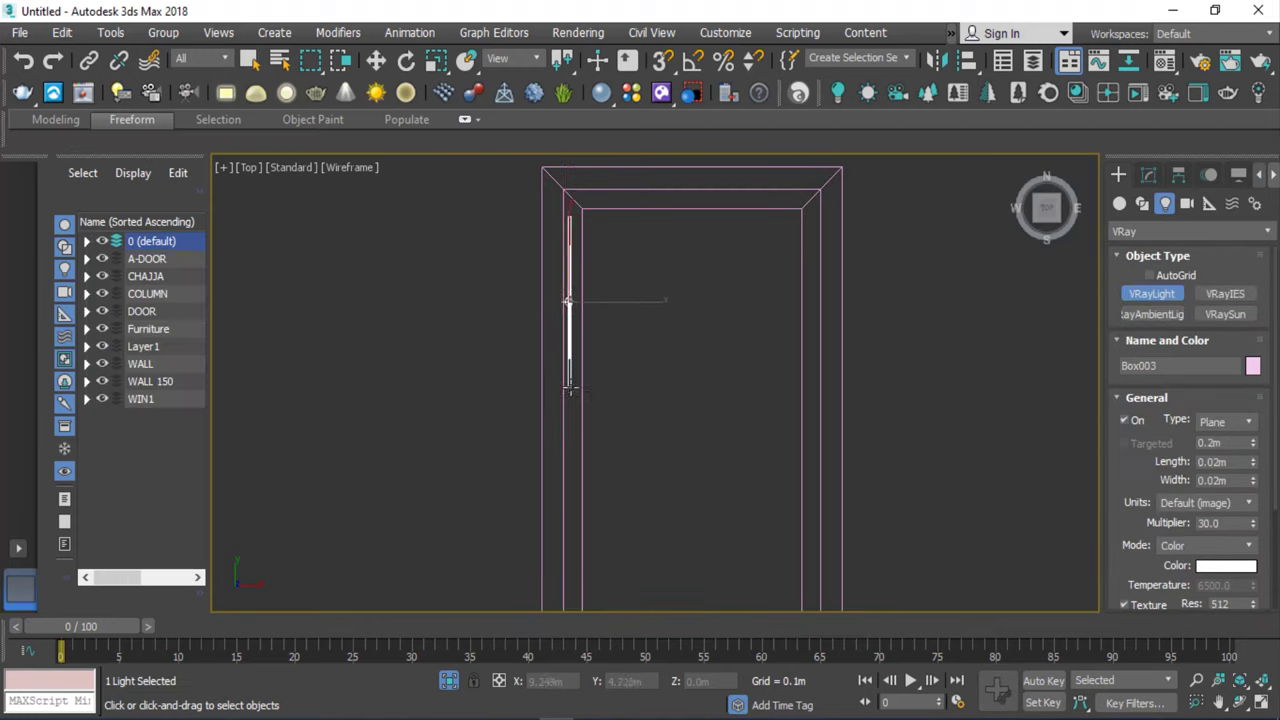
pyautogui.scroll(-5, 577, 425)
pyautogui.scroll(5, 577, 425)
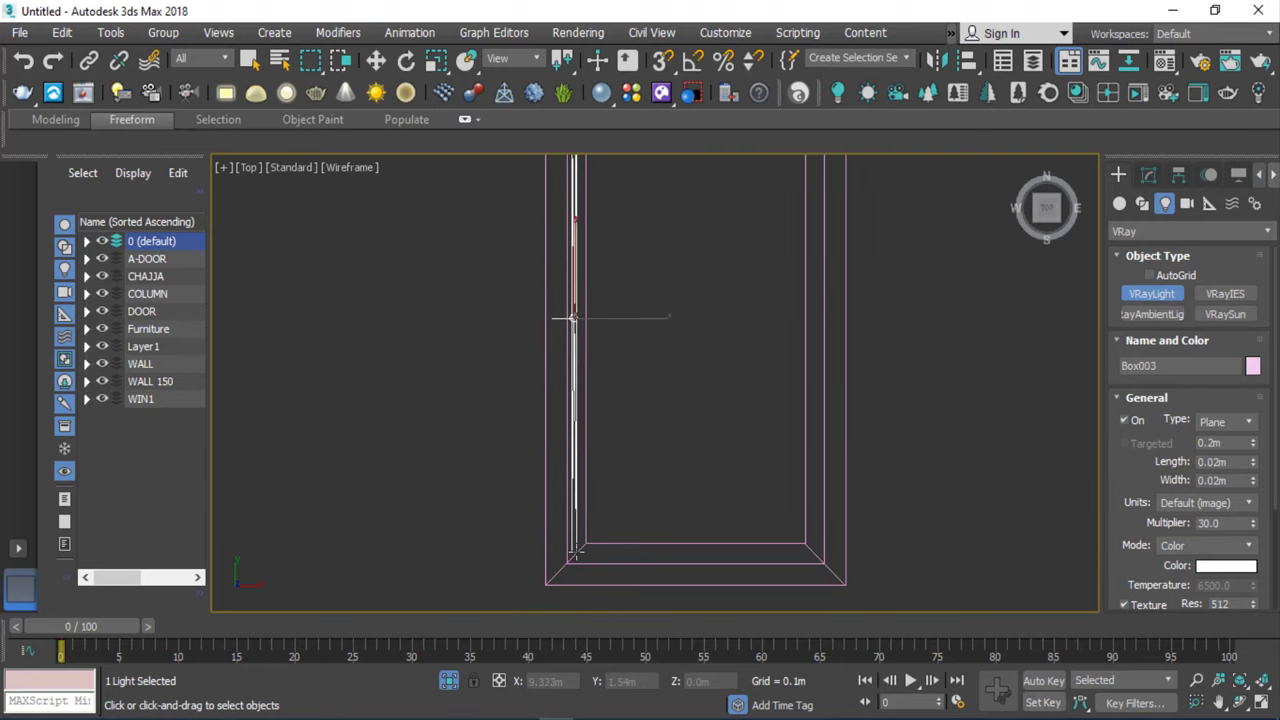
pyautogui.moveTo(572, 318); pyautogui.dragTo(576, 556)
pyautogui.scroll(3, 576, 556)
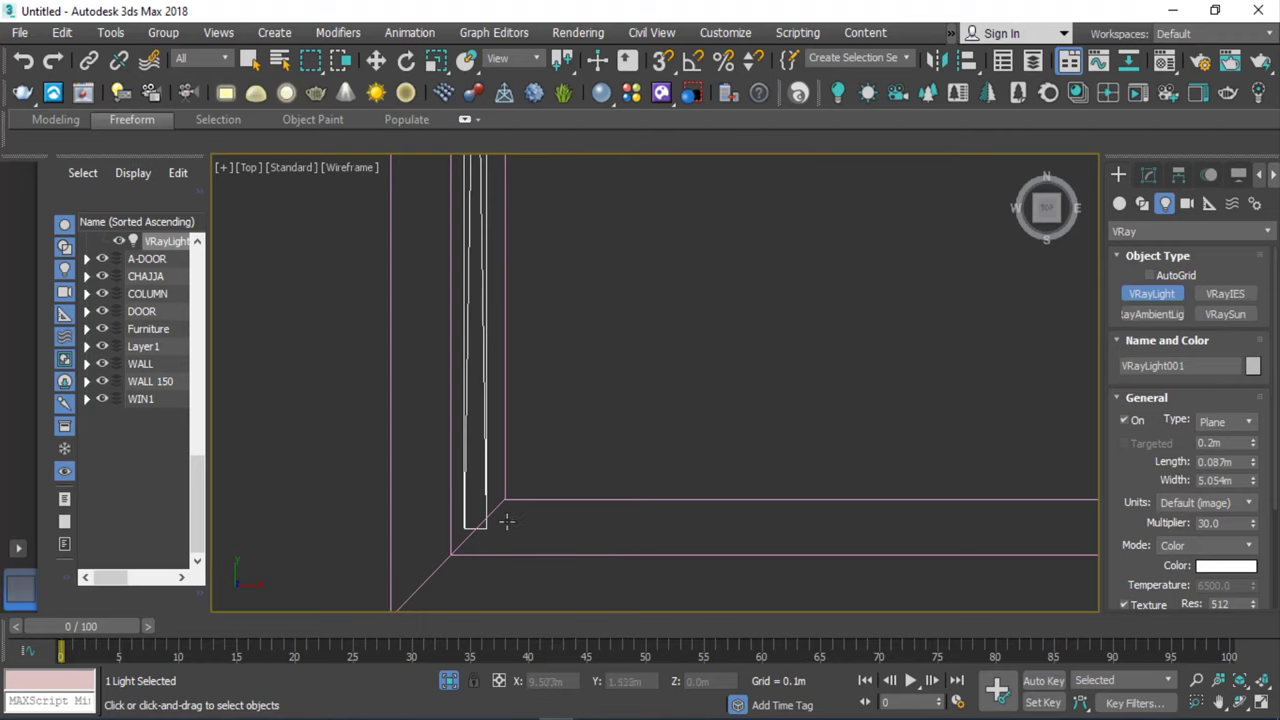
pyautogui.scroll(-2, 507, 521)
pyautogui.moveTo(508, 520); pyautogui.dragTo(927, 532)
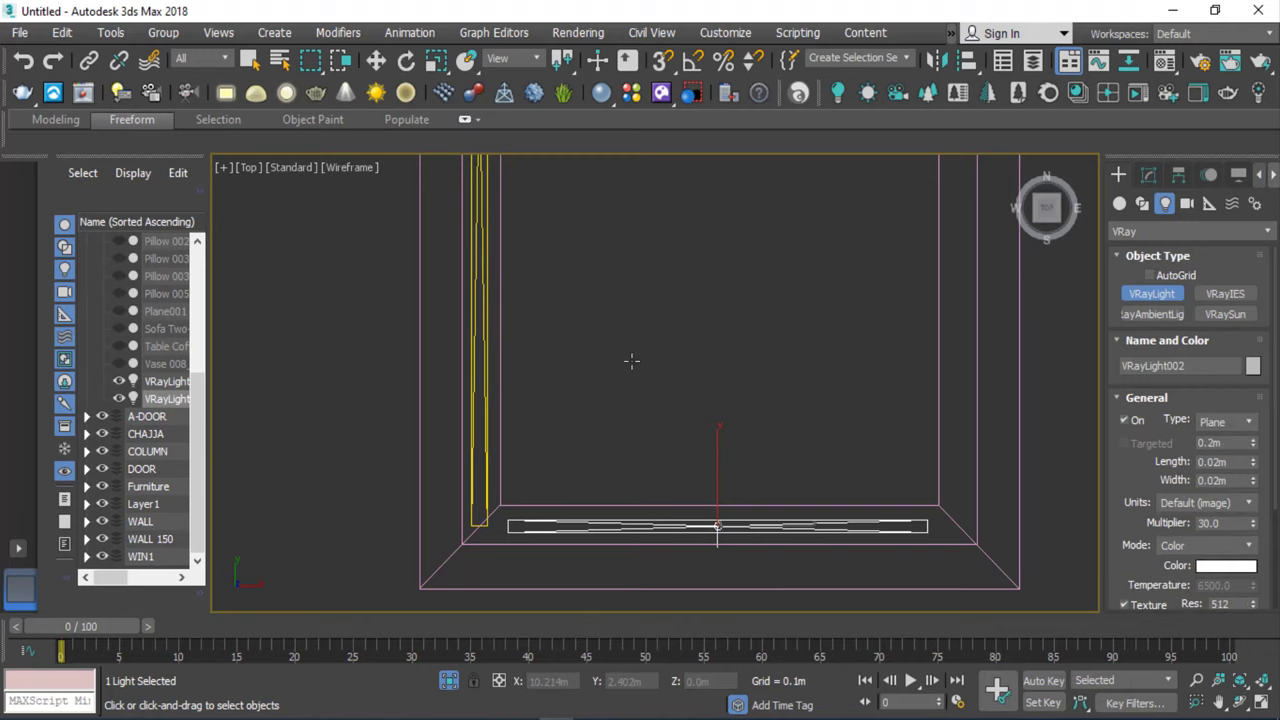
pyautogui.scroll(-2, 765, 538)
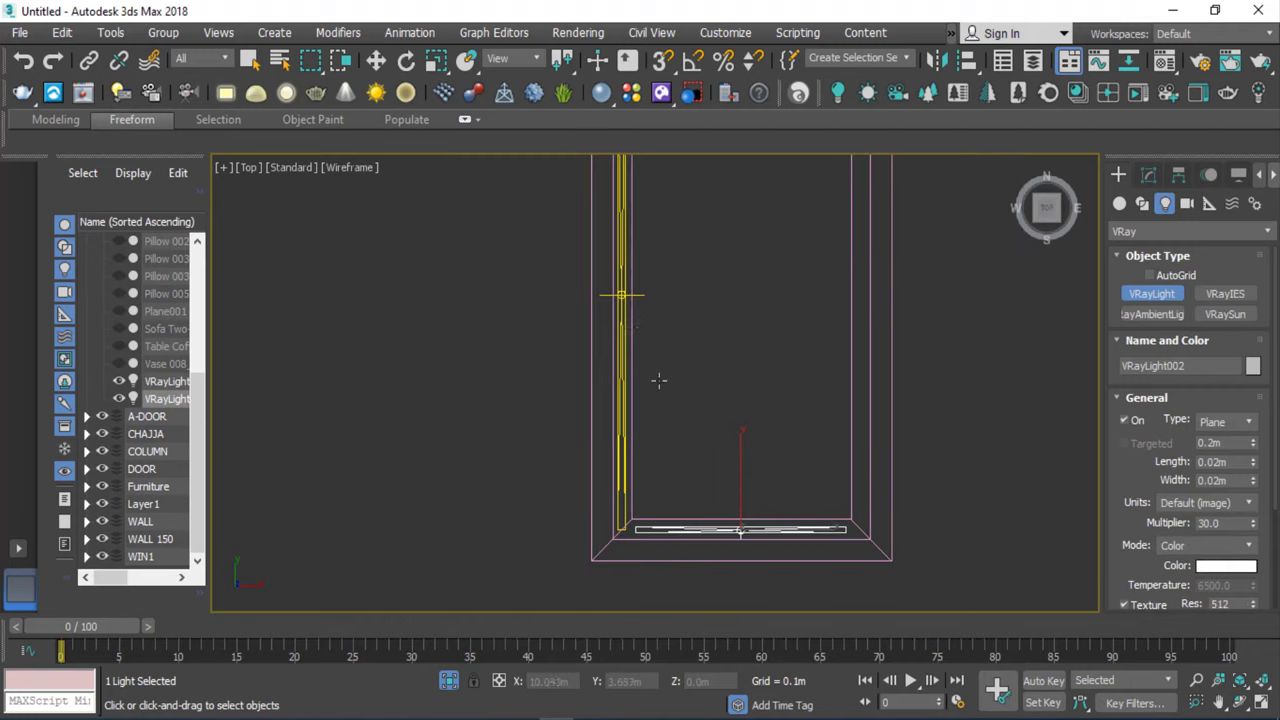
pyautogui.click(621, 296)
# Delete the stray large plane light accidentally drawn in the Front view.
pyautogui.press('f')
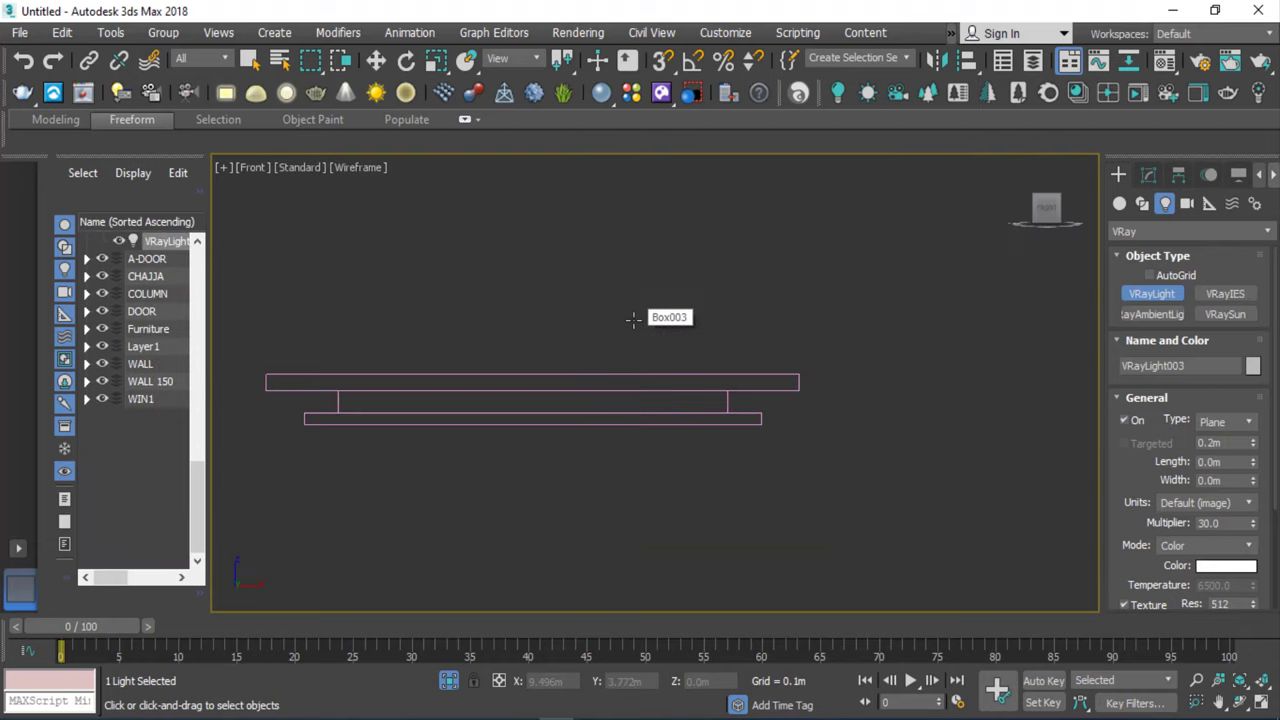
pyautogui.scroll(-4, 627, 408)
pyautogui.scroll(5, 615, 523)
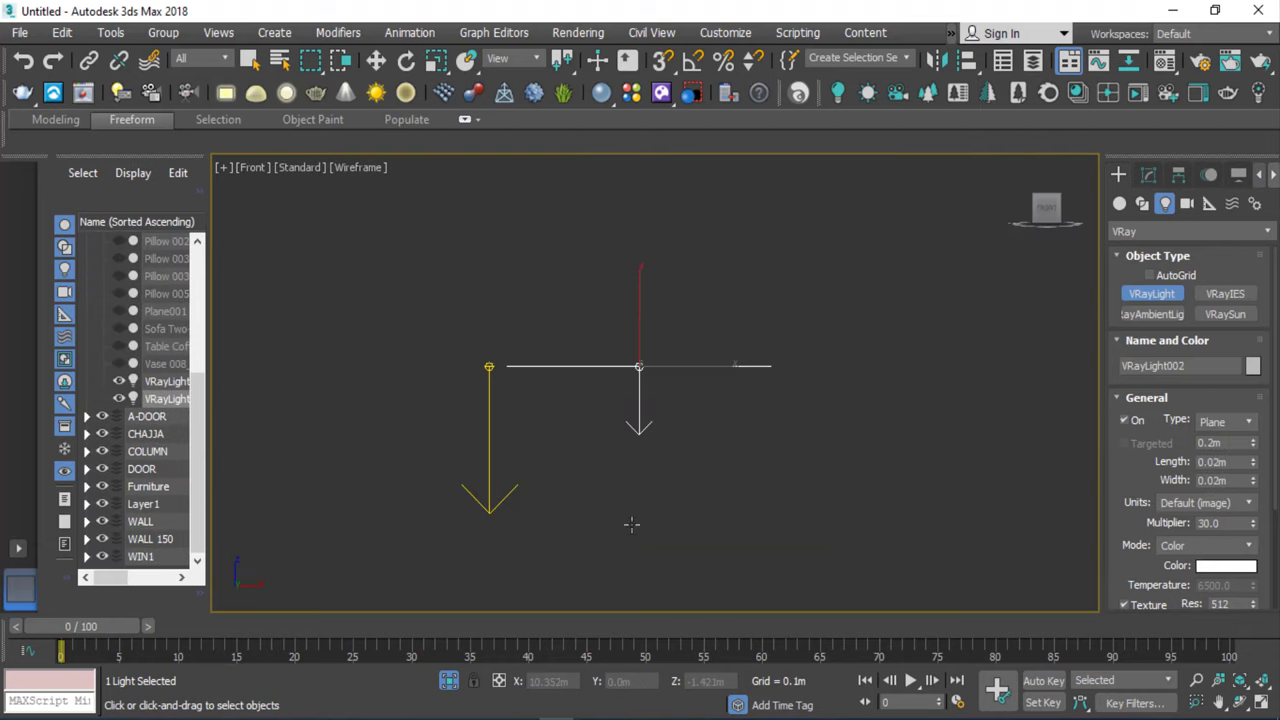
pyautogui.moveTo(783, 520); pyautogui.dragTo(385, 291)
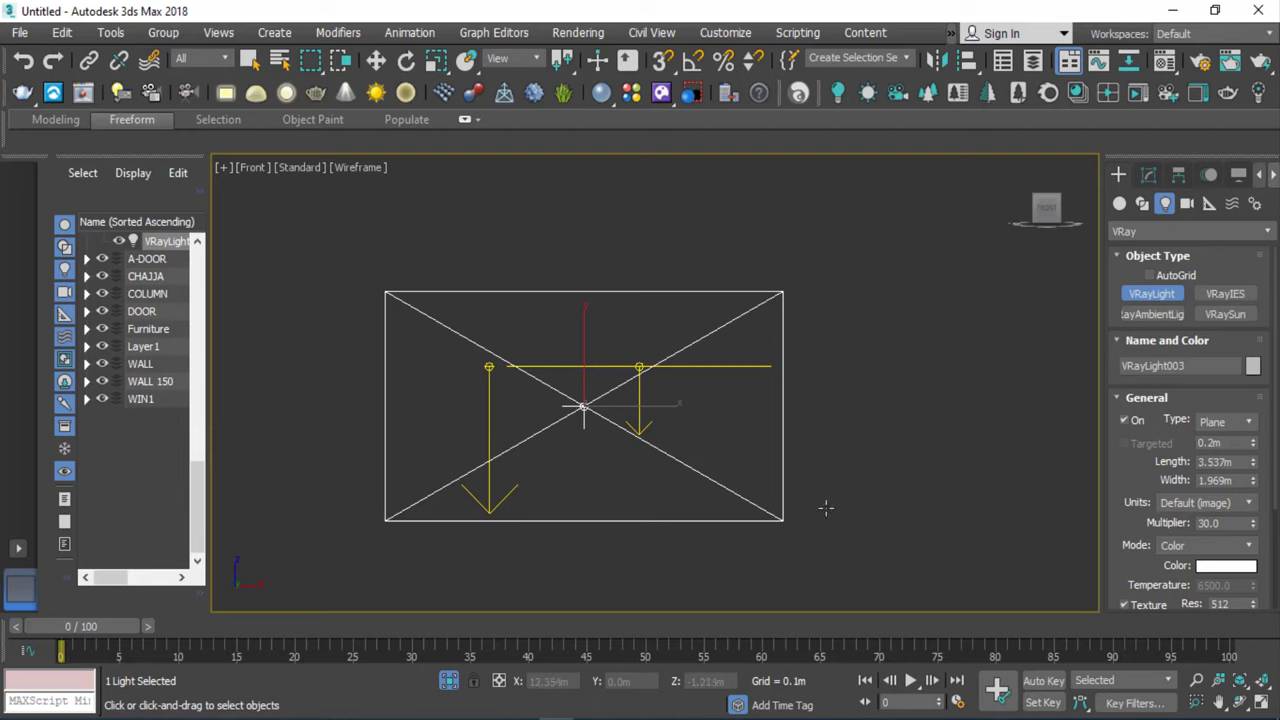
pyautogui.press('Delete')
# With the selection filter set to Lights, mirror the bottom-edge cove light on Y.
pyautogui.click(232, 58)
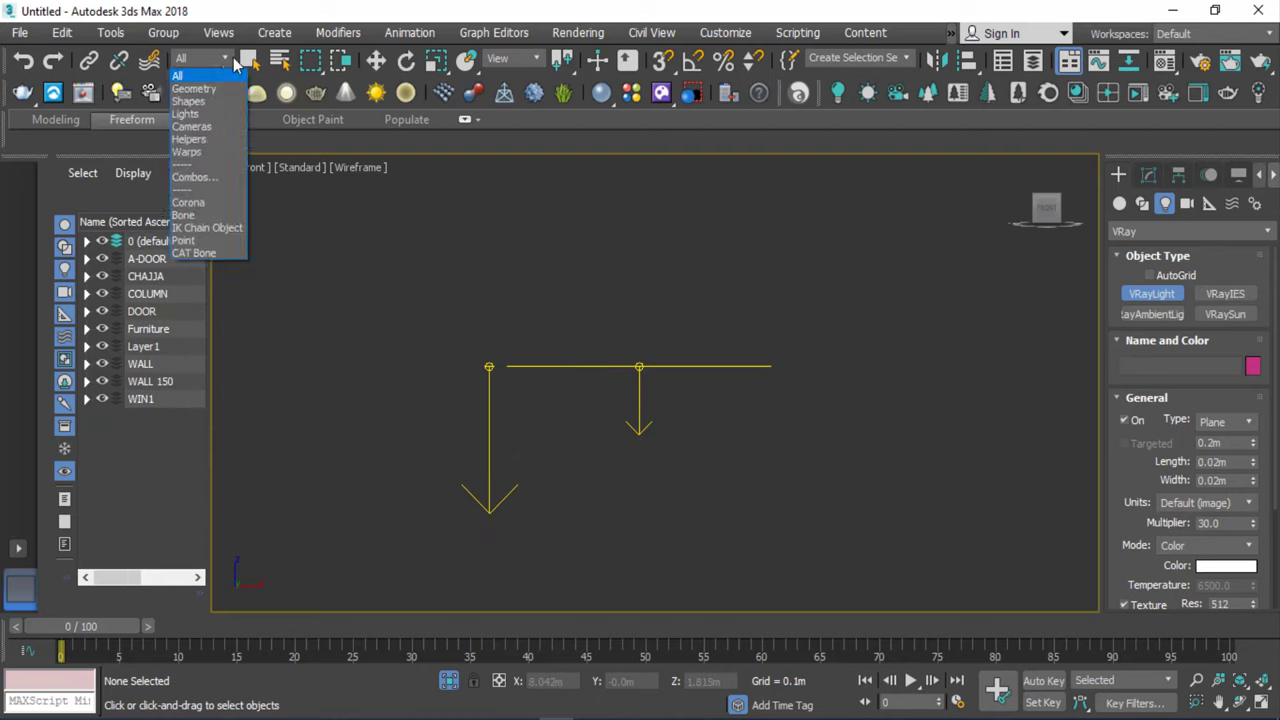
pyautogui.click(234, 62)
pyautogui.click(249, 60)
pyautogui.click(639, 366)
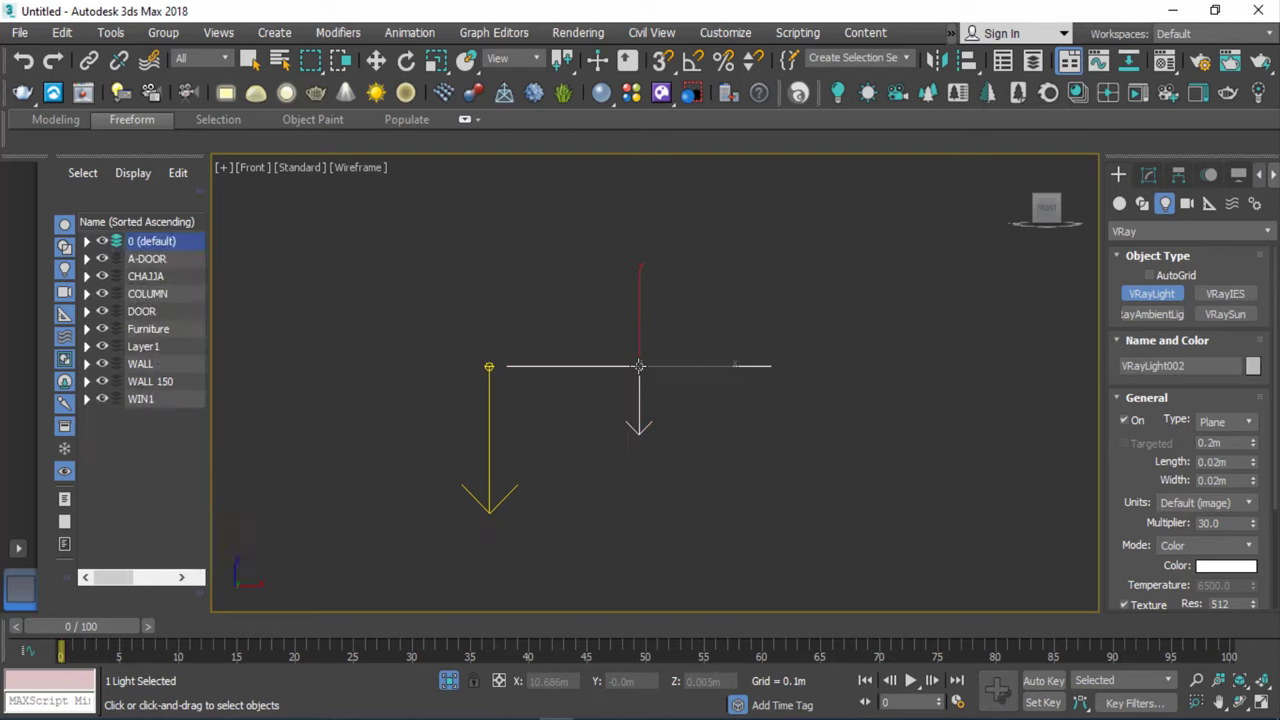
pyautogui.click(936, 60)
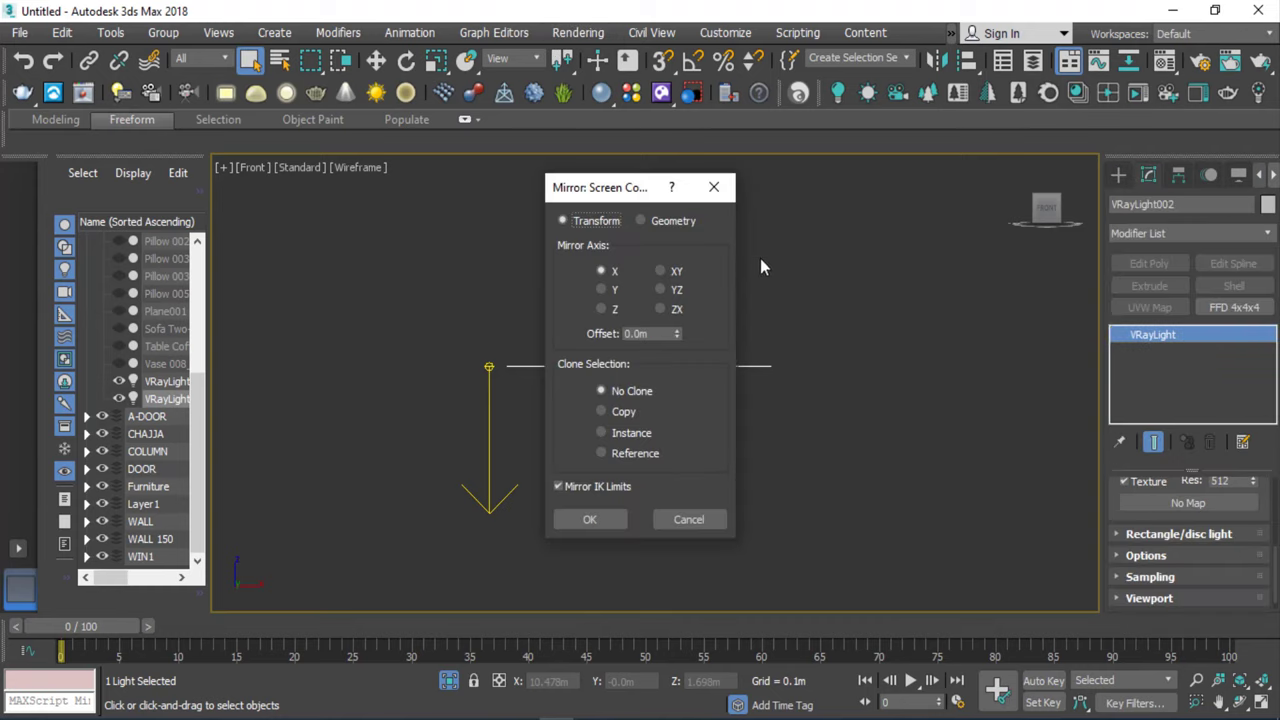
pyautogui.moveTo(605, 187); pyautogui.dragTo(852, 189)
pyautogui.click(848, 293)
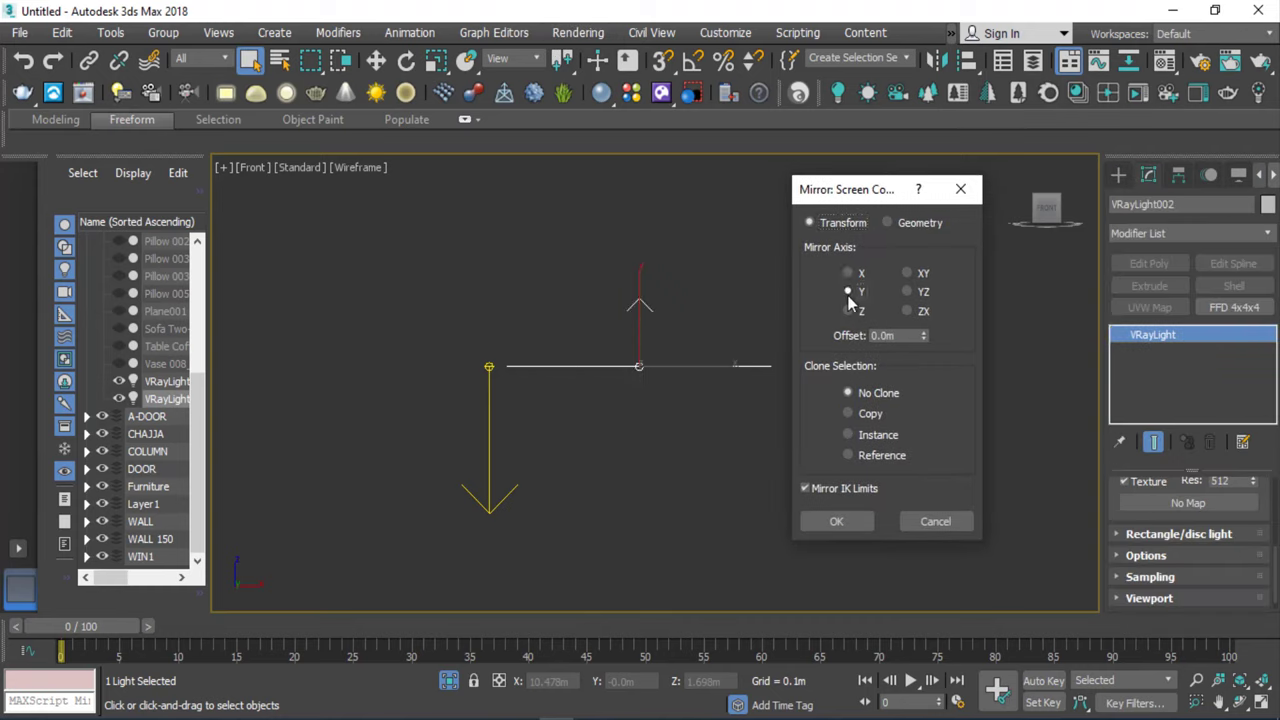
pyautogui.click(840, 519)
# Mirror the left-edge cove light on Y so it also points upward.
pyautogui.moveTo(615, 437); pyautogui.dragTo(412, 399)
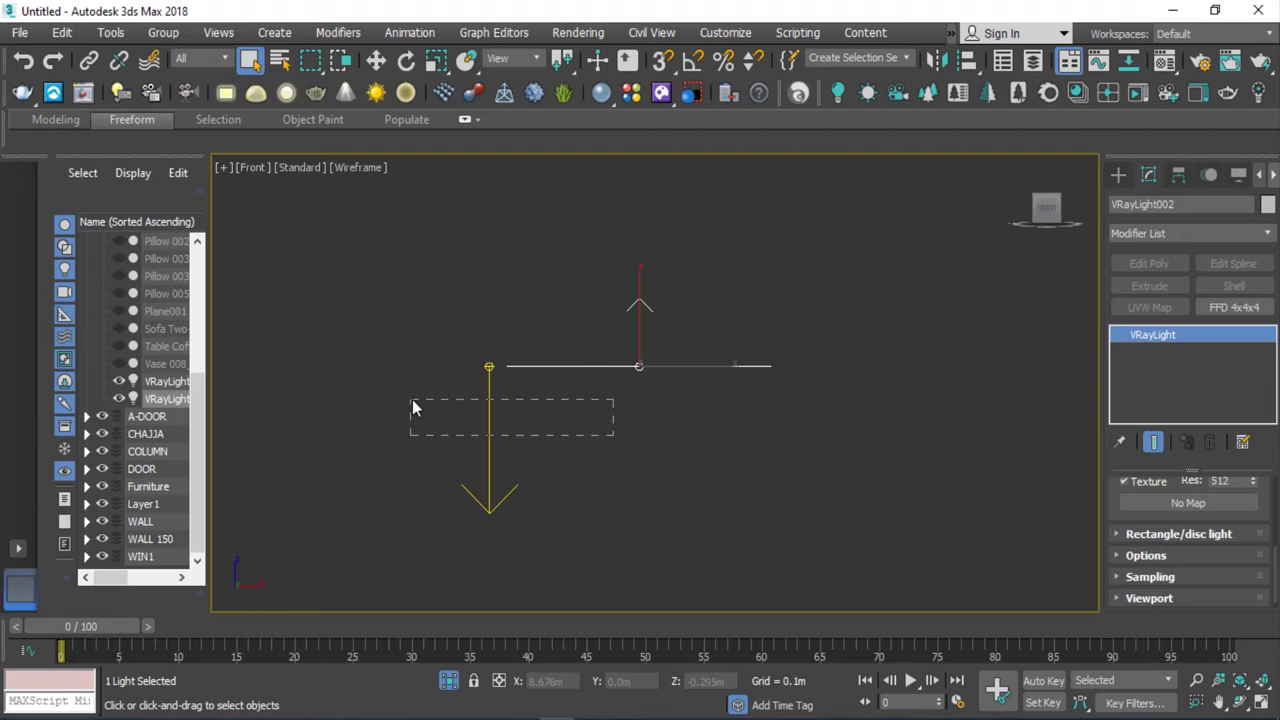
pyautogui.click(481, 370)
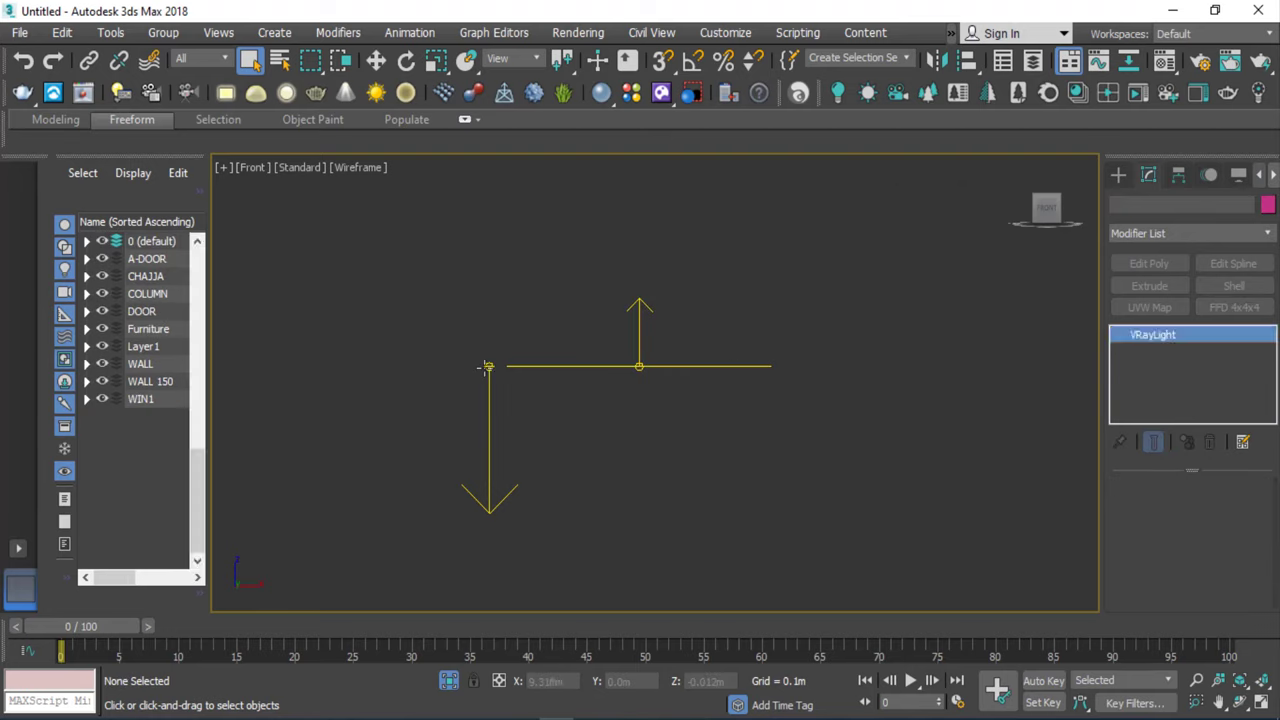
pyautogui.click(936, 60)
pyautogui.click(590, 515)
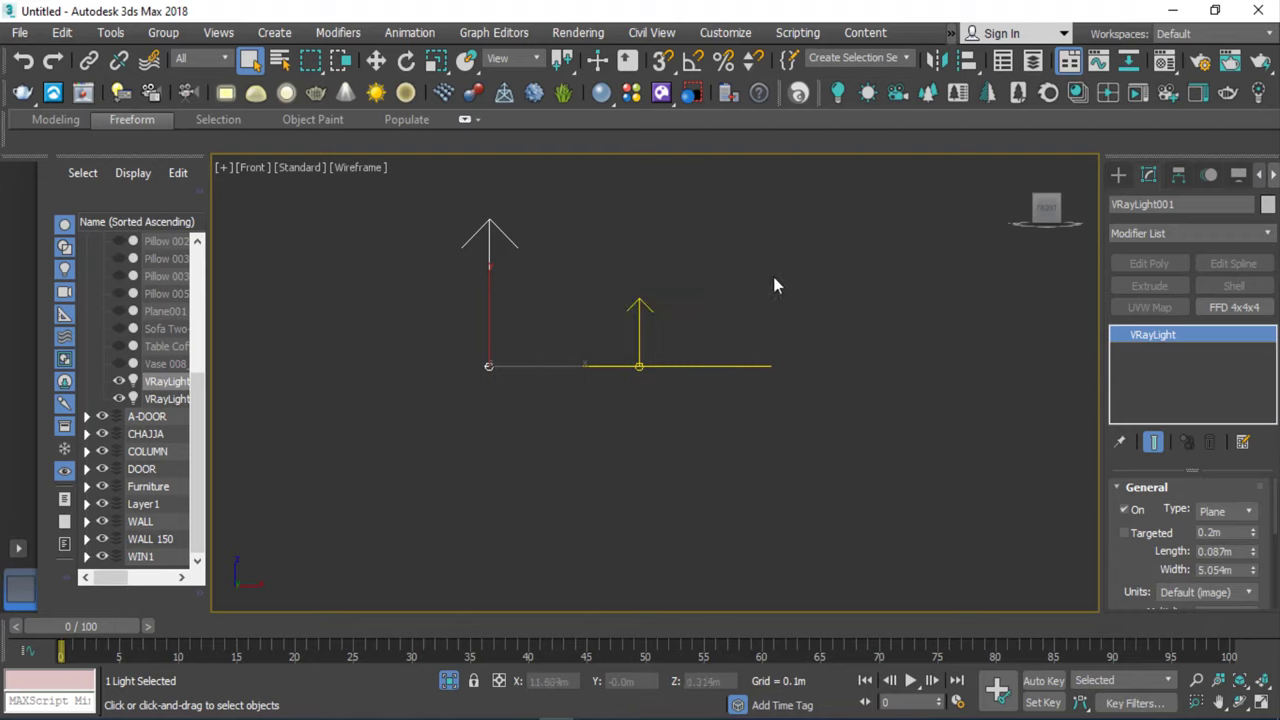
# Move both cove lights up onto the lower ceiling step.
pyautogui.moveTo(773, 283); pyautogui.dragTo(447, 433)
pyautogui.scroll(-5, 447, 433)
pyautogui.press('w')
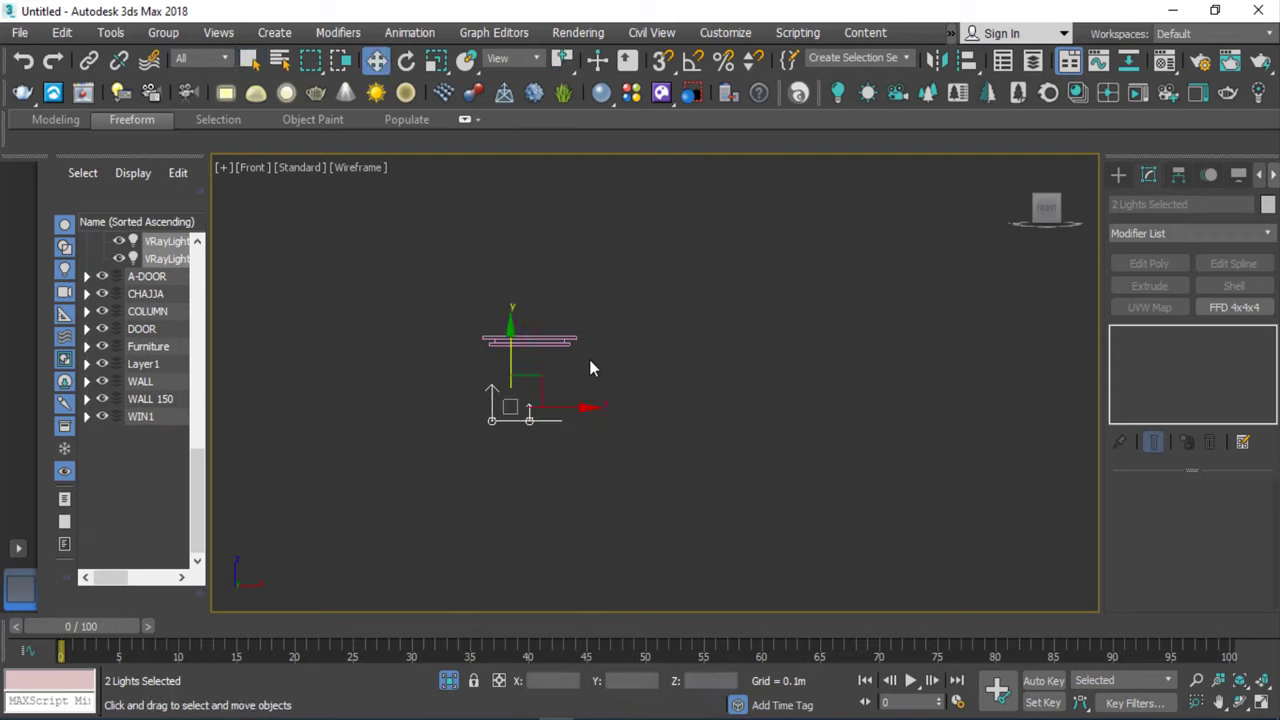
pyautogui.scroll(3, 509, 362)
pyautogui.scroll(1, 509, 362)
pyautogui.moveTo(511, 423); pyautogui.dragTo(540, 212)
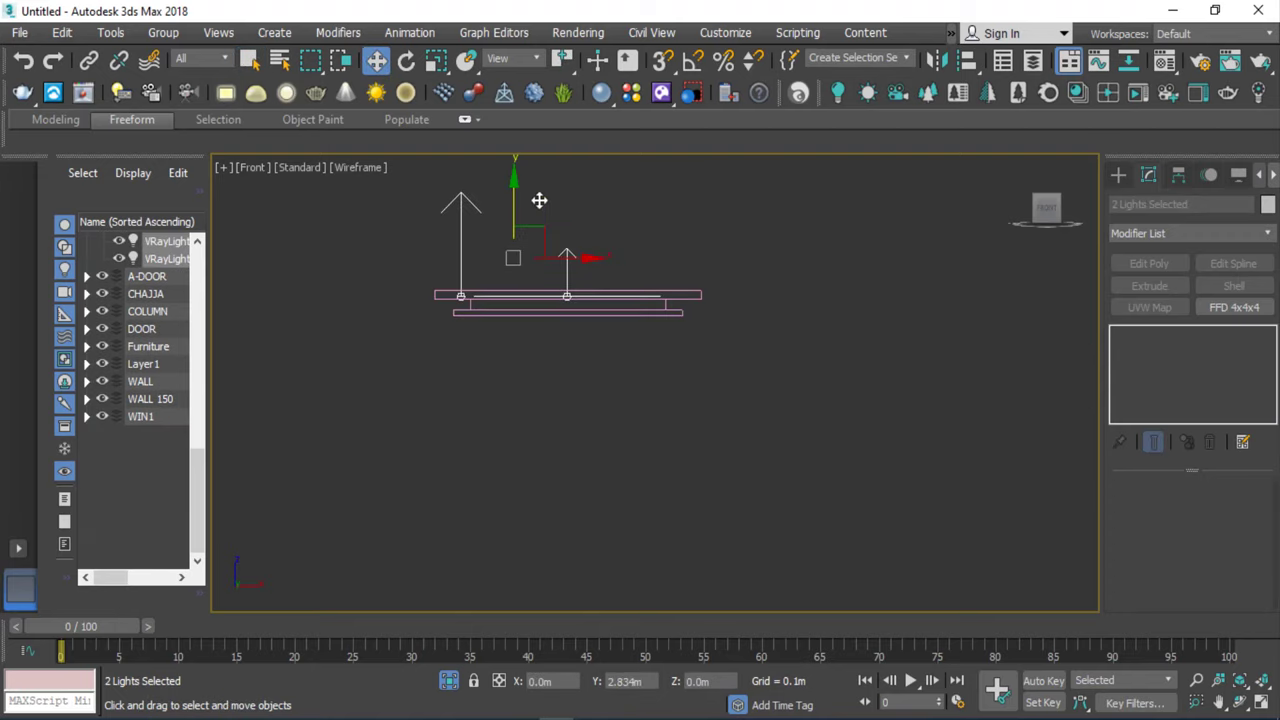
pyautogui.scroll(5, 530, 272)
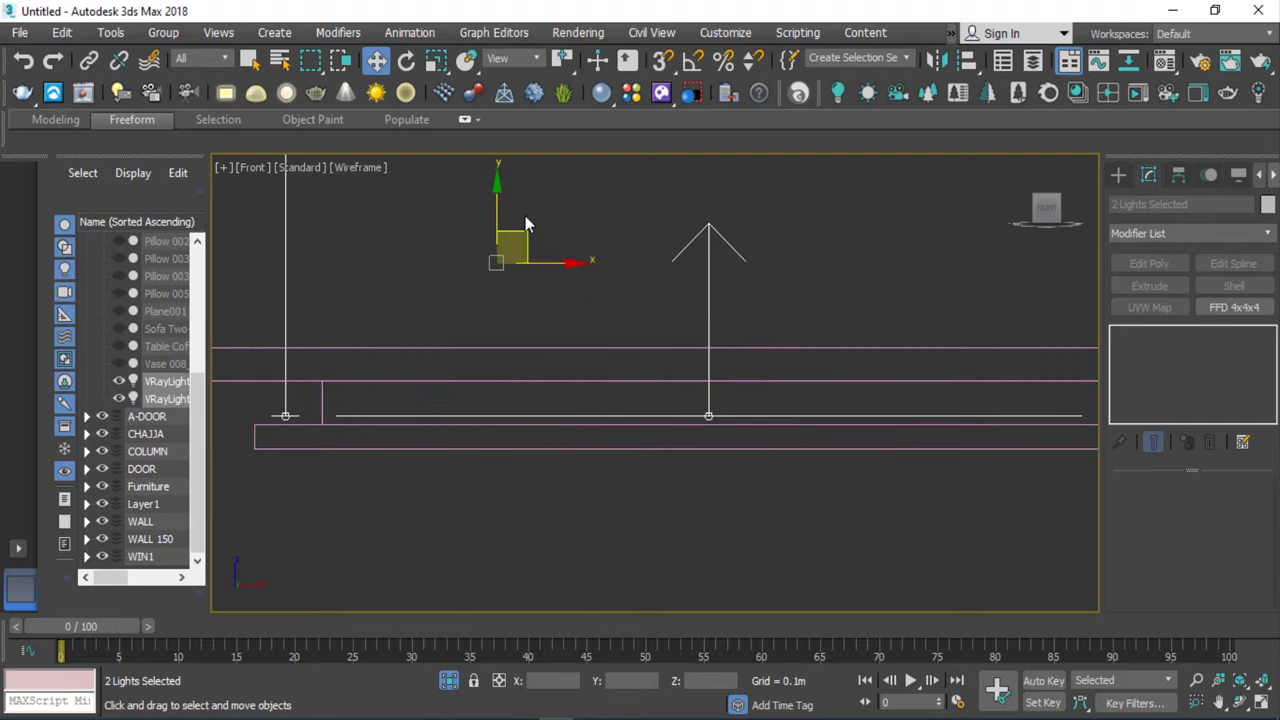
pyautogui.moveTo(497, 195); pyautogui.dragTo(499, 198)
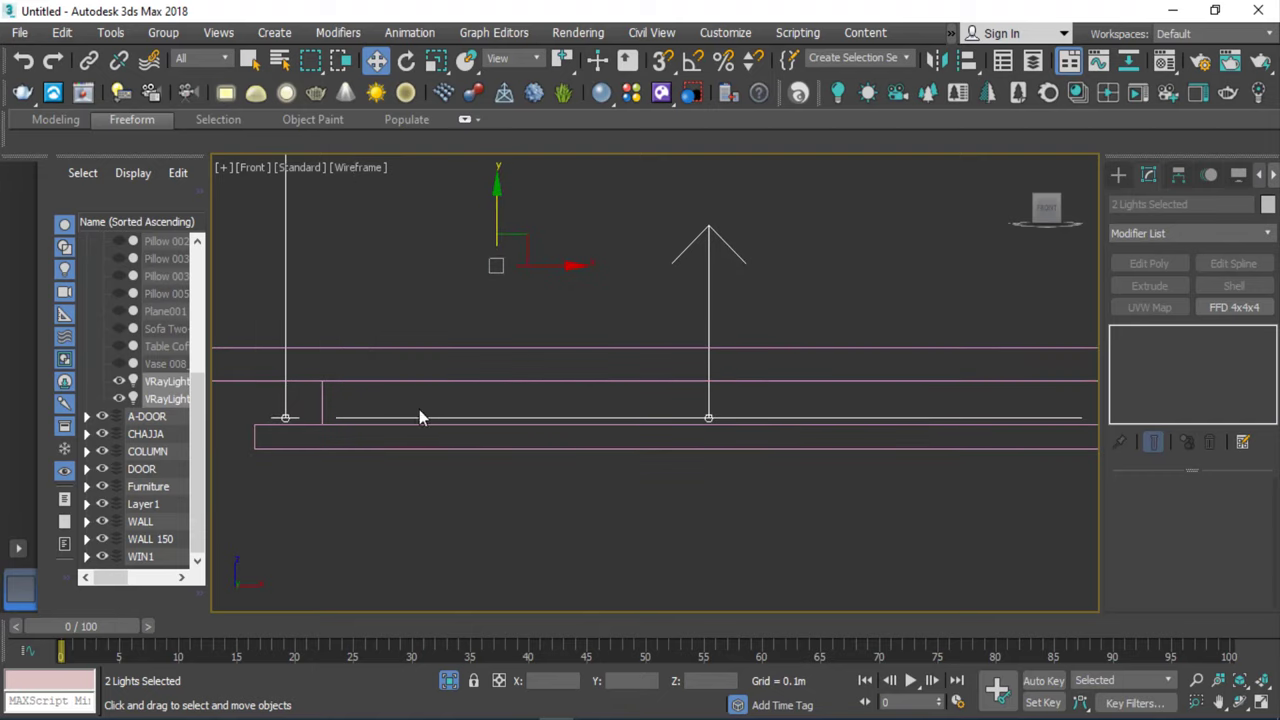
pyautogui.scroll(-5, 493, 498)
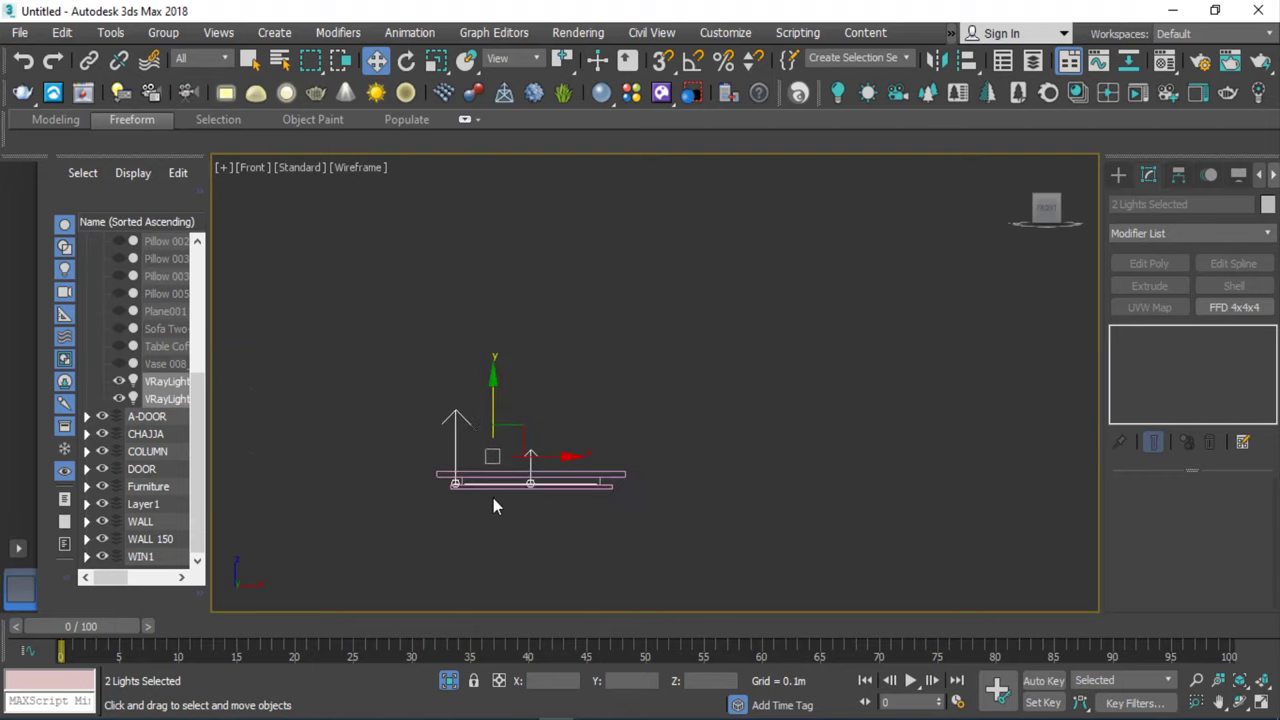
# Return to the Top view and clear the selection.
pyautogui.press('t')
pyautogui.scroll(-3, 529, 460)
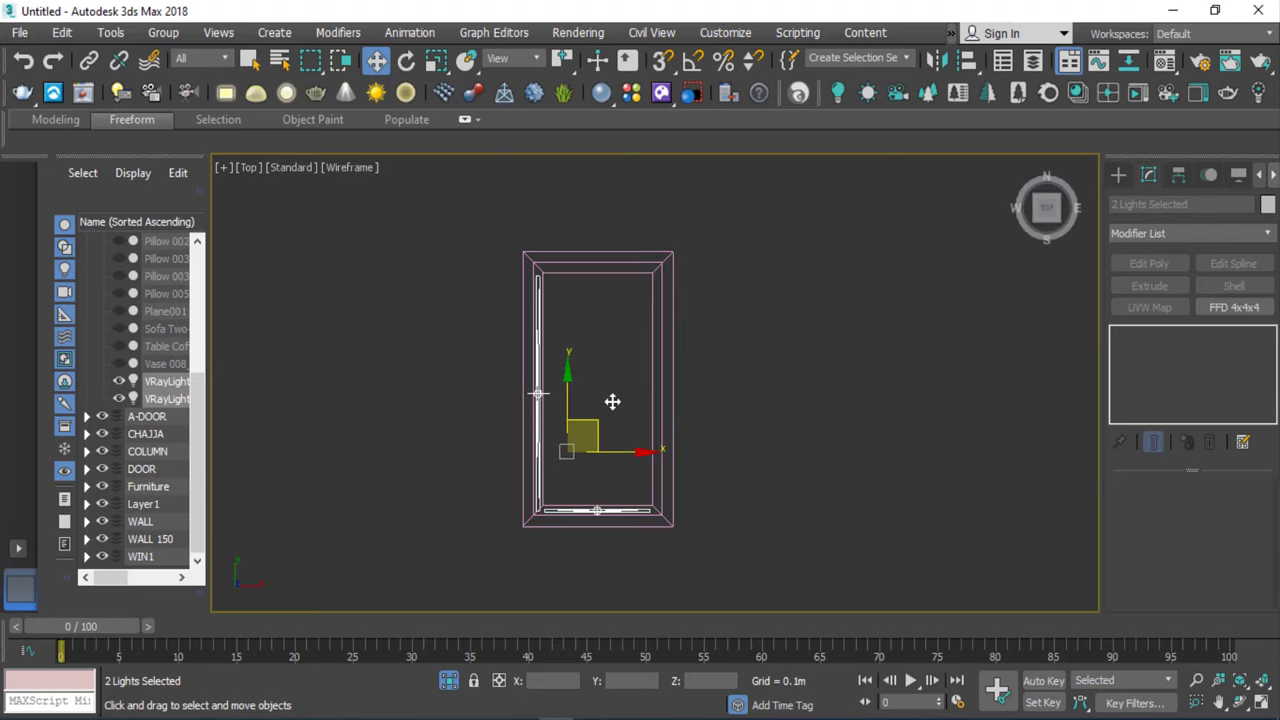
pyautogui.scroll(5, 811, 357)
pyautogui.click(811, 357)
pyautogui.scroll(2, 469, 373)
# Copy the left-edge cove light over to the right edge.
pyautogui.scroll(-3, 469, 373)
pyautogui.click(471, 371)
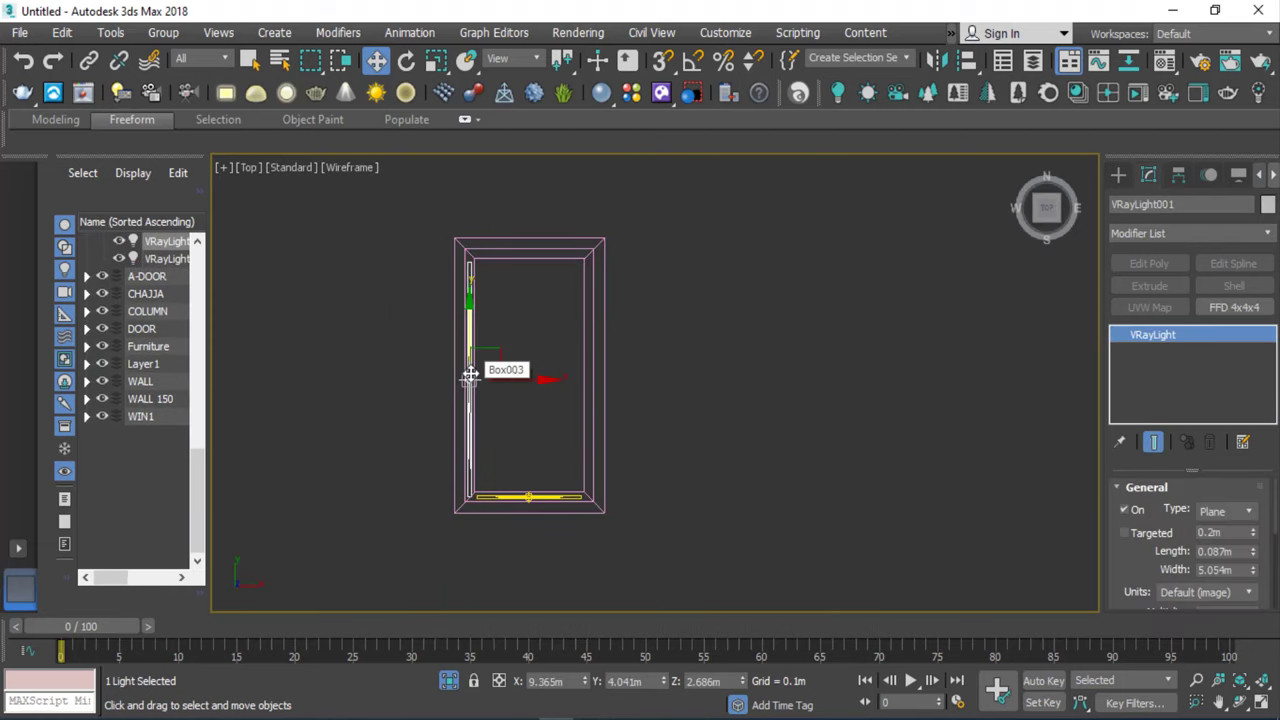
pyautogui.moveTo(471, 371); pyautogui.dragTo(648, 401)
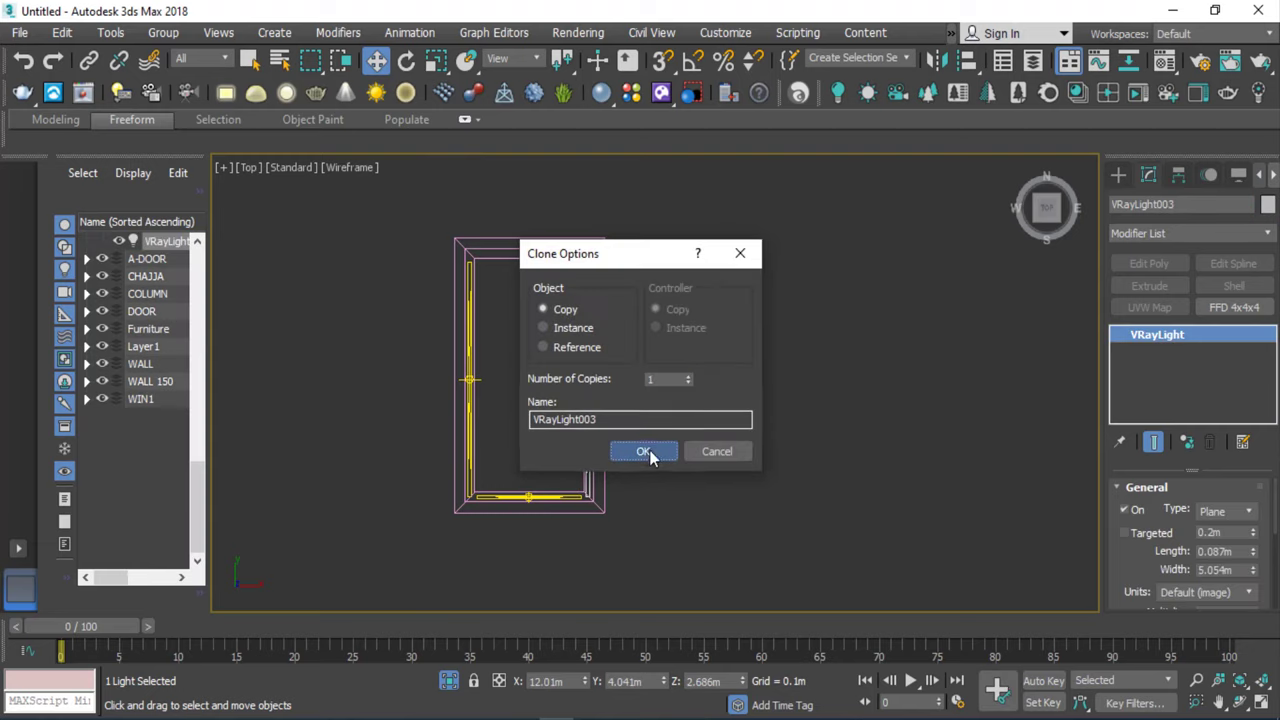
pyautogui.click(646, 449)
pyautogui.scroll(5, 566, 381)
pyautogui.scroll(1, 566, 381)
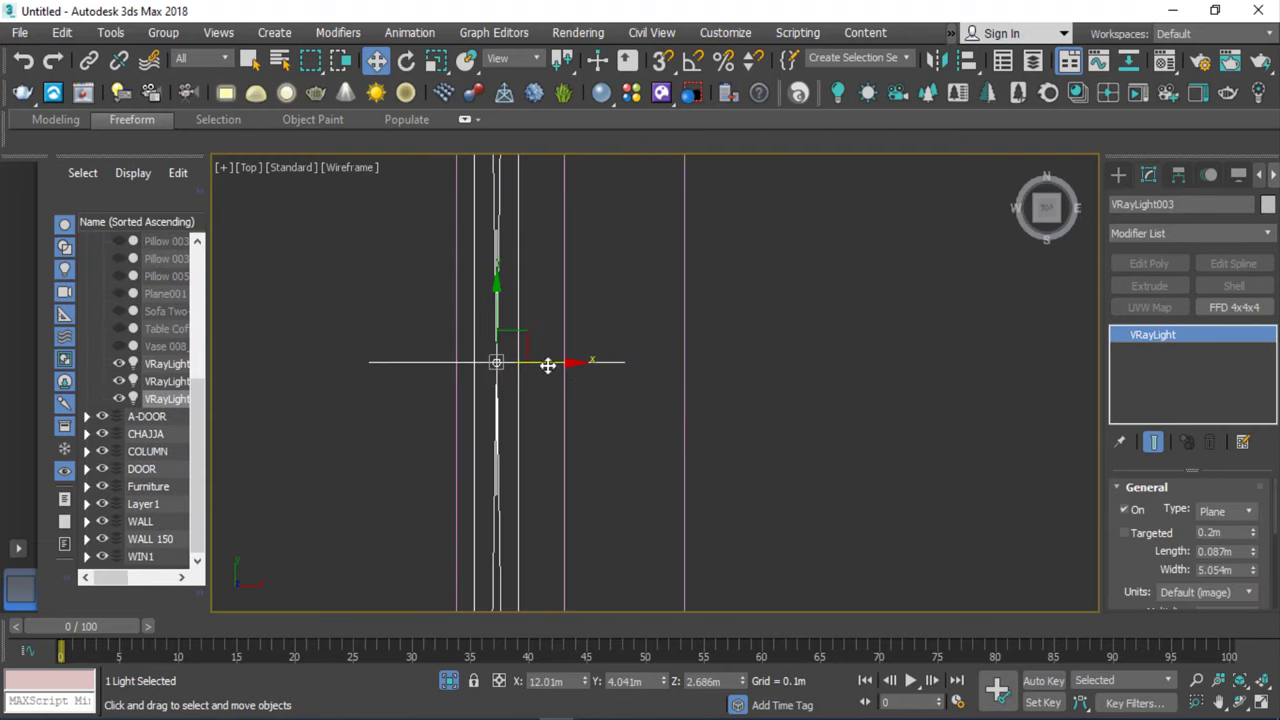
pyautogui.scroll(2, 554, 366)
pyautogui.click(732, 373)
# Copy the bottom-edge cove light up to the top edge.
pyautogui.scroll(-2, 732, 373)
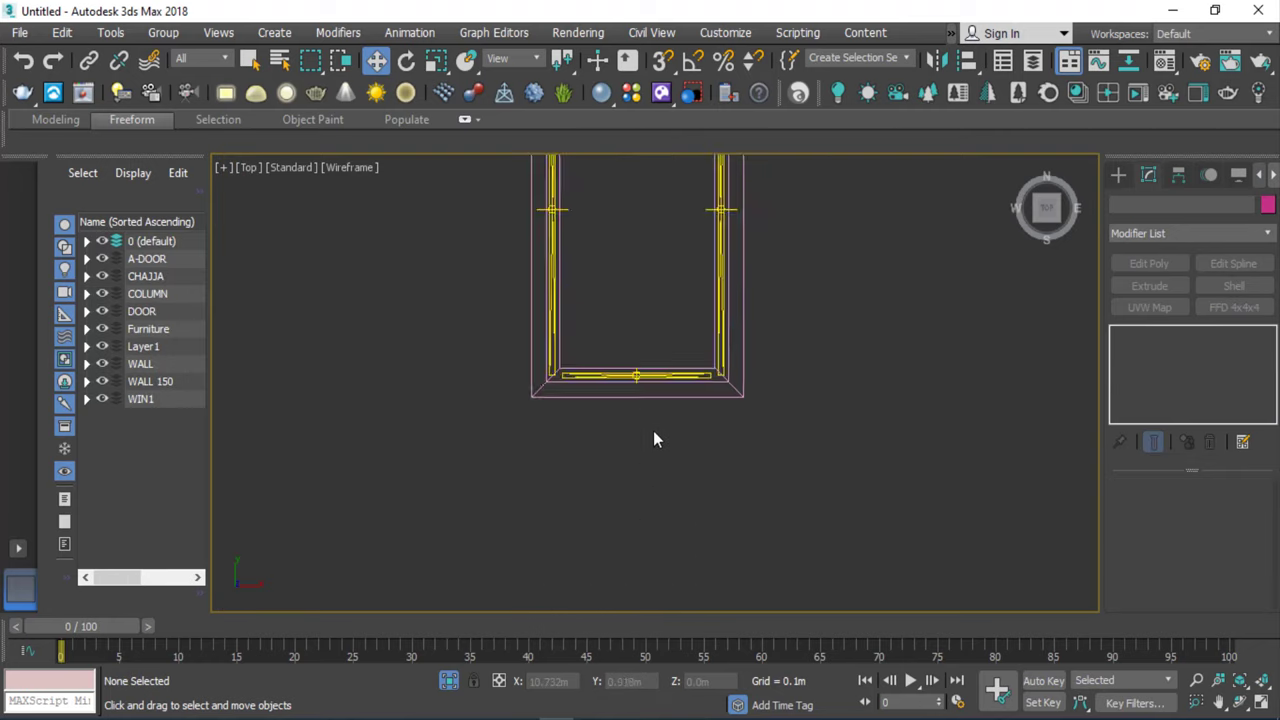
pyautogui.scroll(-2, 654, 437)
pyautogui.click(632, 316)
pyautogui.scroll(-4, 625, 408)
pyautogui.scroll(3, 625, 408)
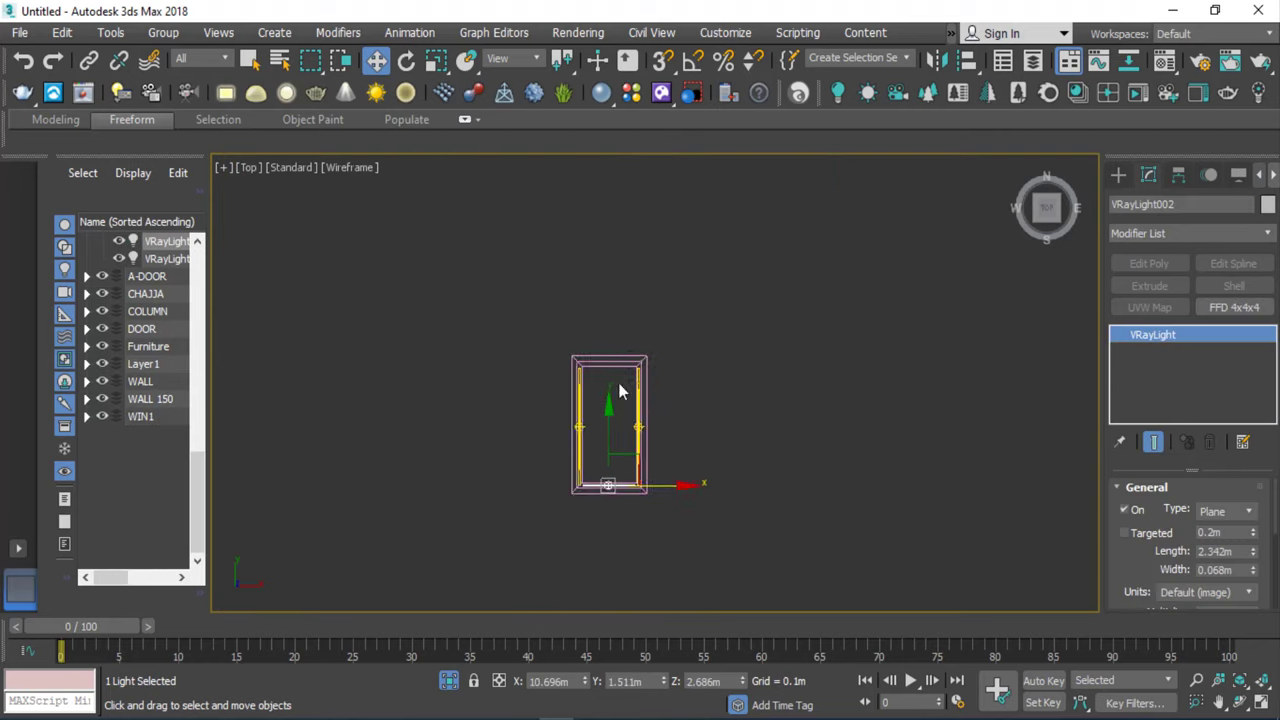
pyautogui.keyDown('shift'); pyautogui.moveTo(686, 319); pyautogui.dragTo(686, 306); pyautogui.keyUp('shift')
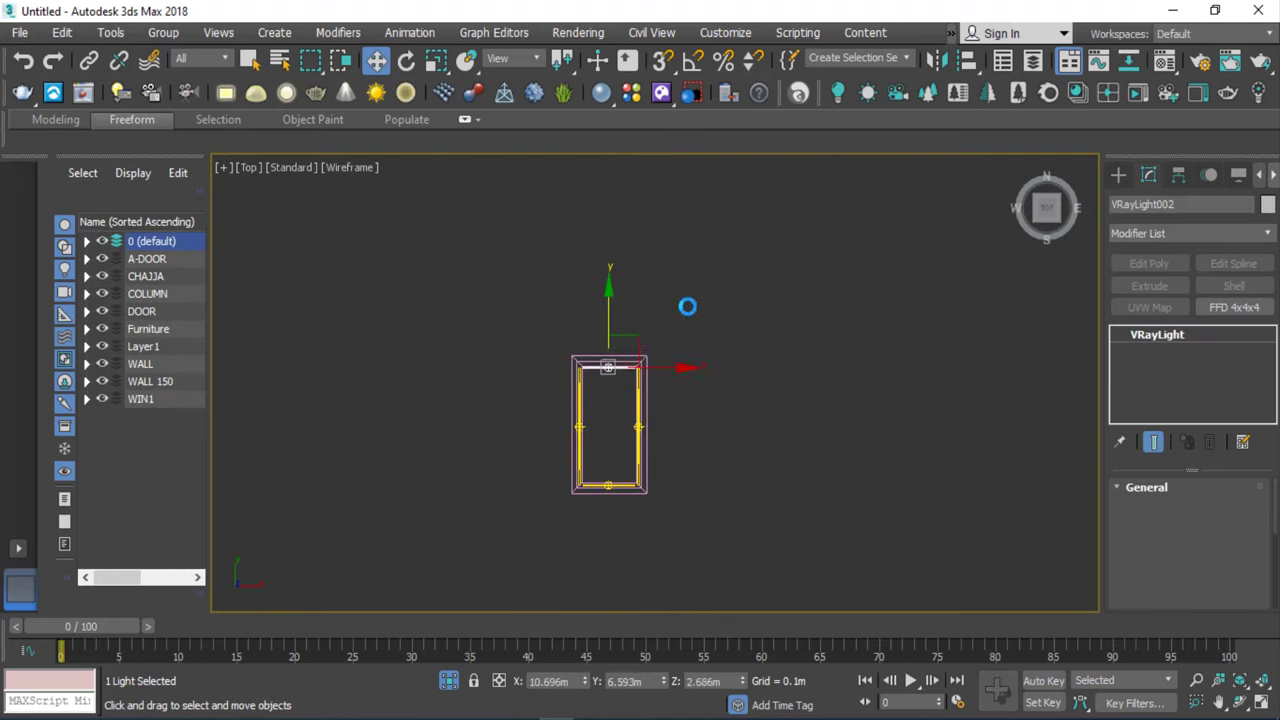
pyautogui.click(633, 453)
# Move the plane light to Y 6.748m and deselect it.
pyautogui.scroll(3, 617, 373)
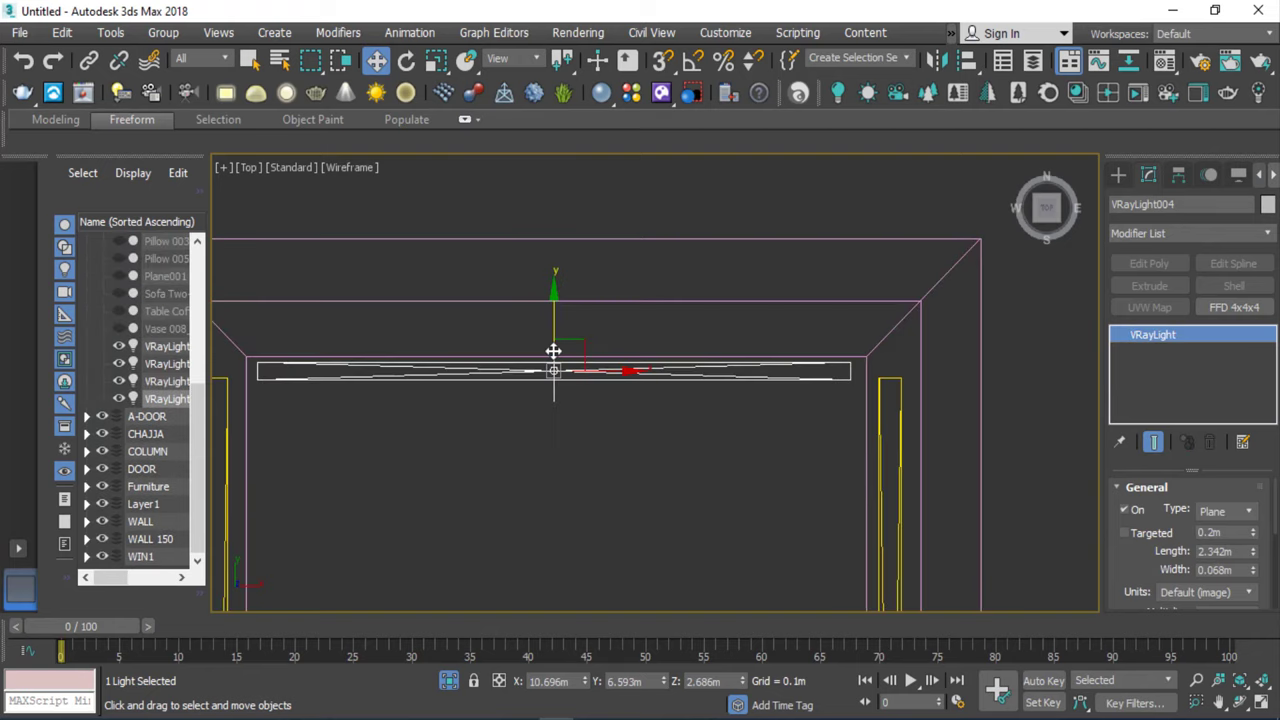
pyautogui.scroll(3, 560, 356)
pyautogui.moveTo(585, 341); pyautogui.dragTo(663, 226)
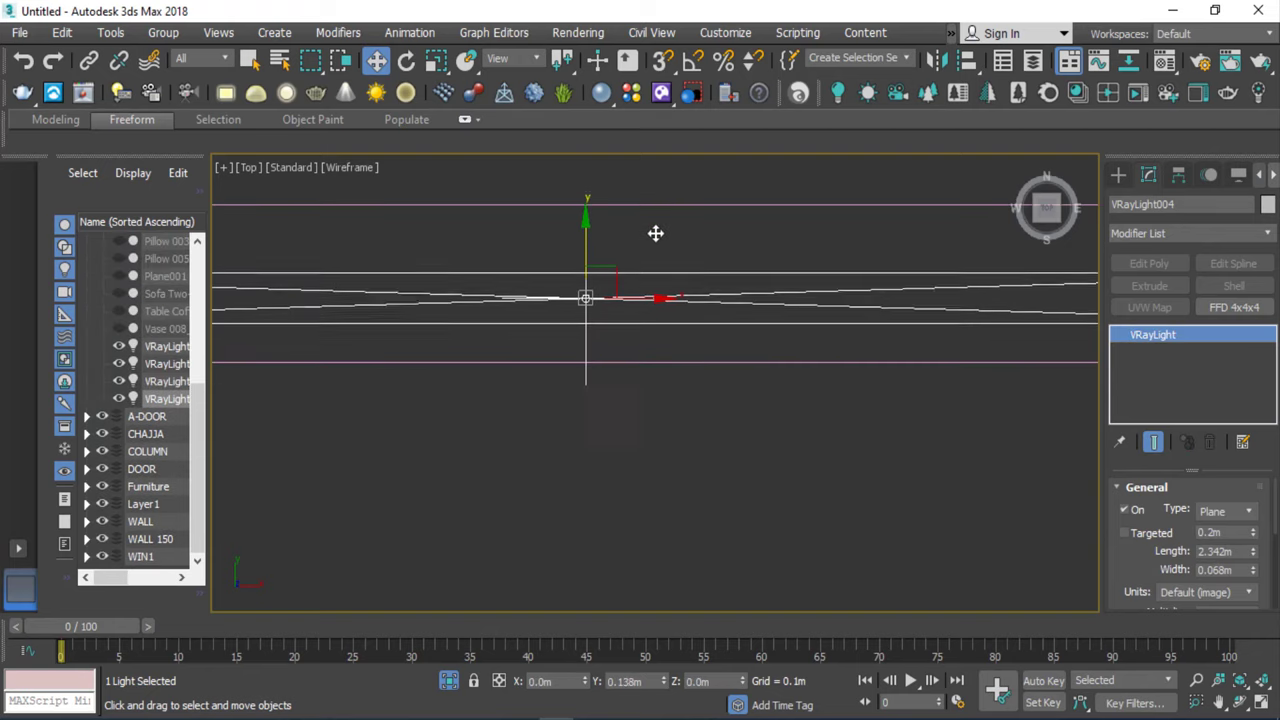
pyautogui.scroll(-3, 665, 257)
pyautogui.scroll(-3, 670, 285)
pyautogui.scroll(-2, 660, 330)
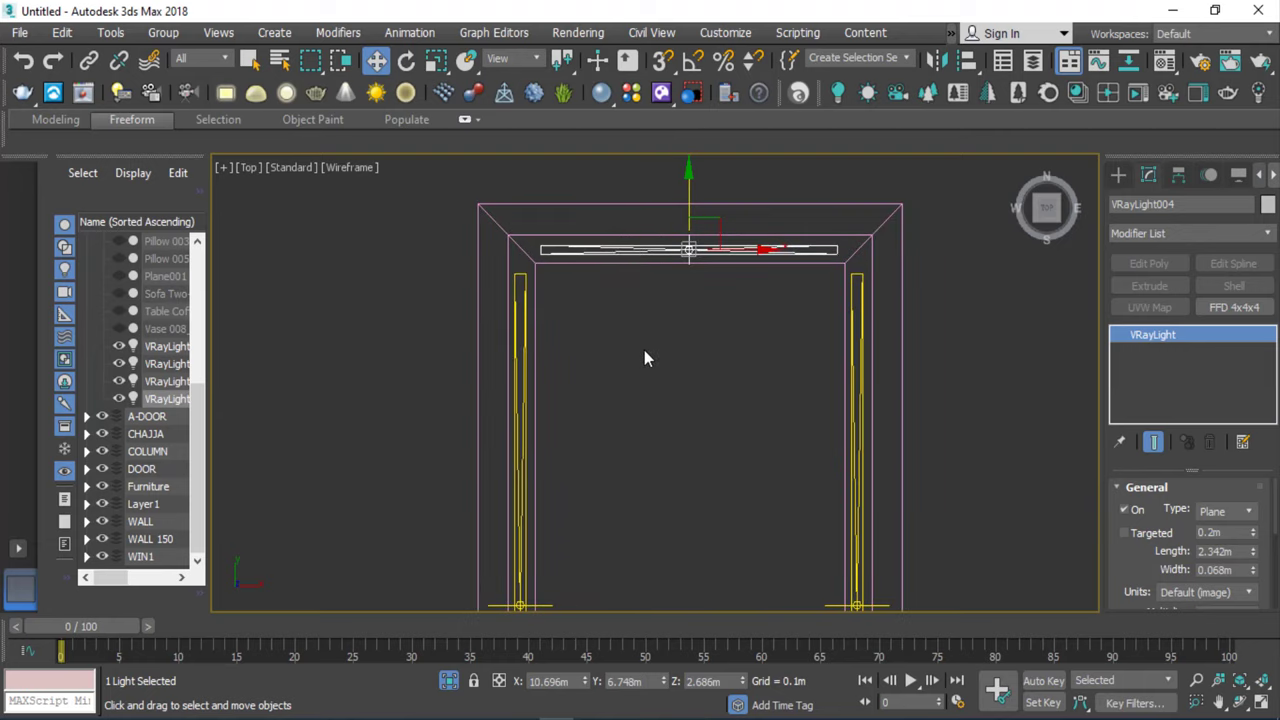
pyautogui.click(644, 350)
pyautogui.scroll(-2, 640, 420)
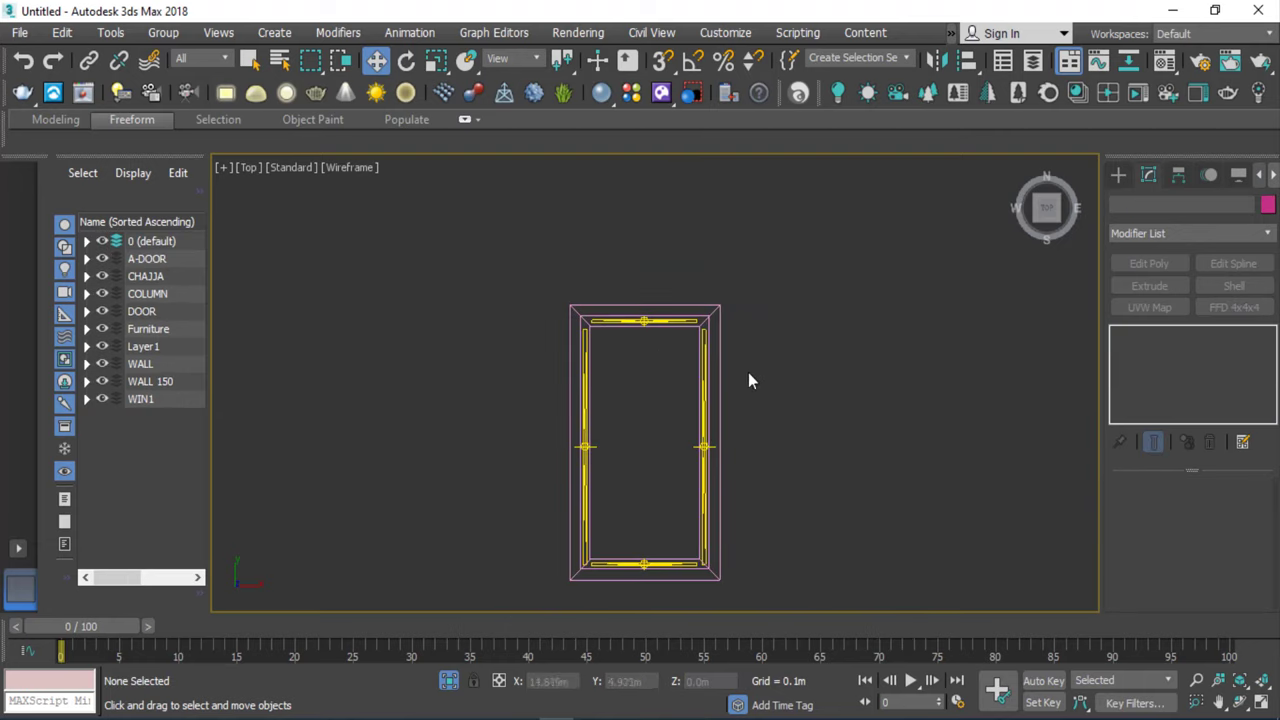
# Turn off isolation to show the full floor plan, check the Front view, return to Top.
pyautogui.click(448, 679)
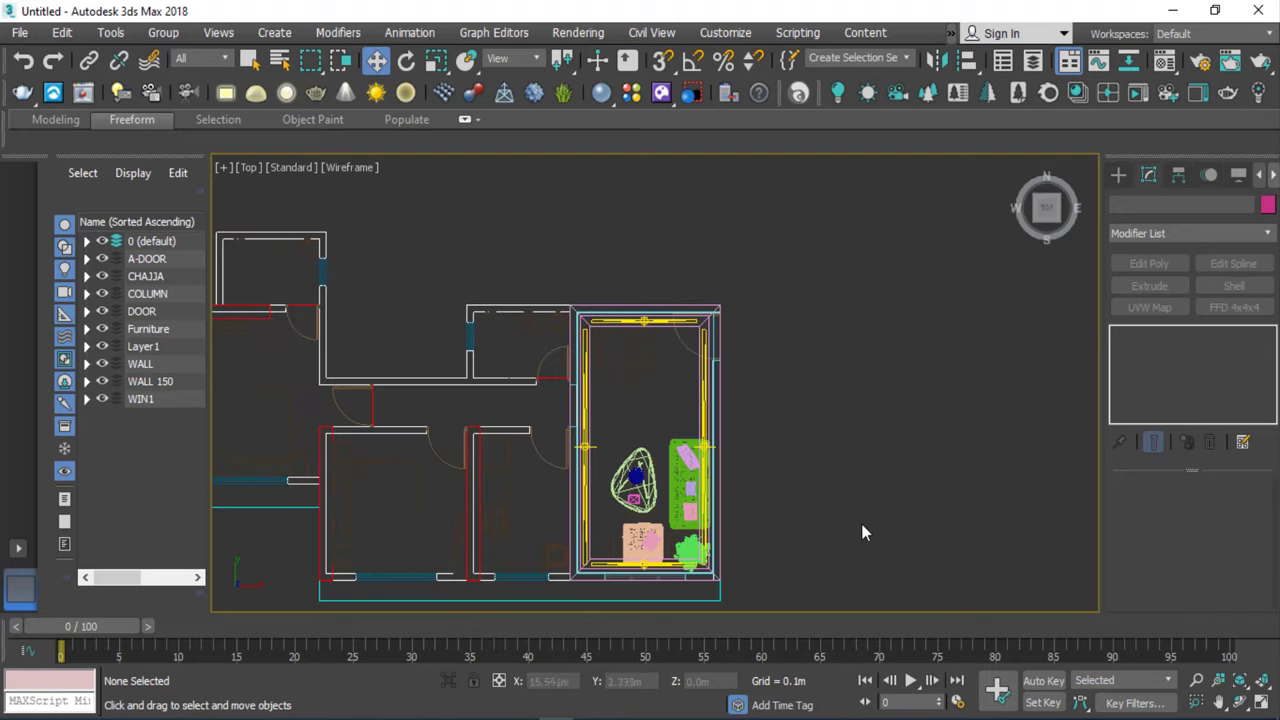
pyautogui.press('f')
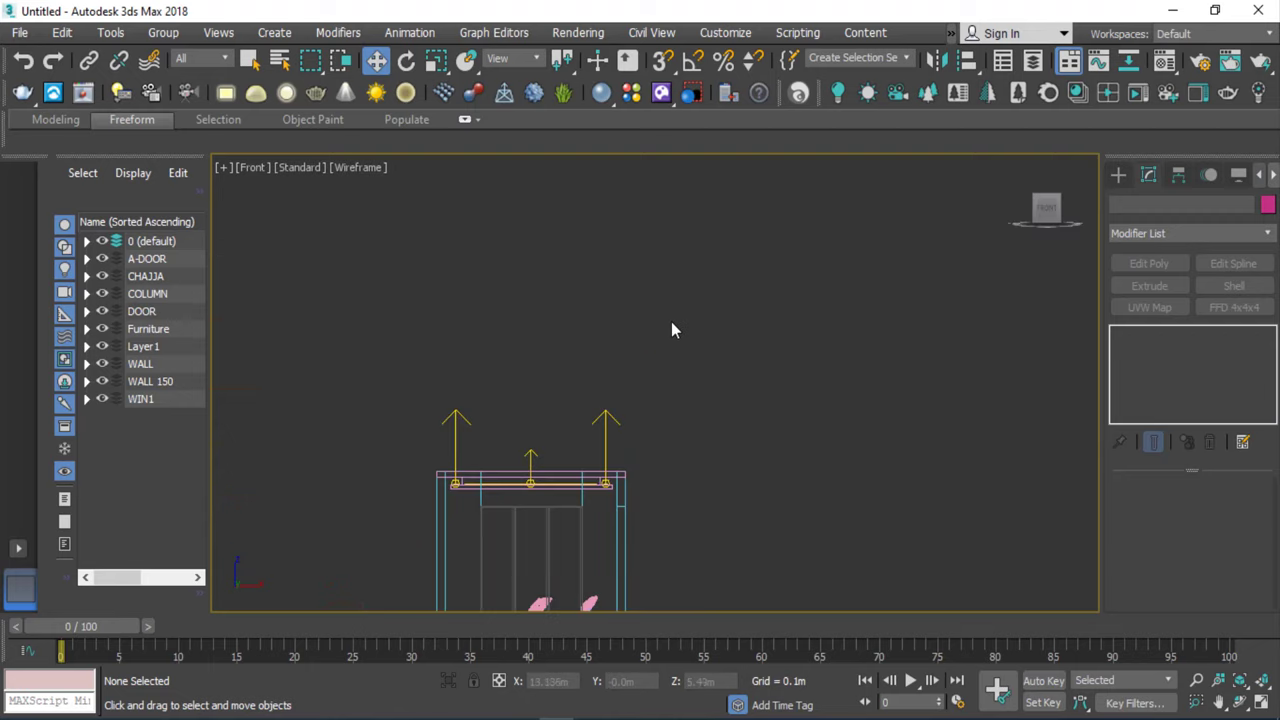
pyautogui.scroll(-4, 671, 321)
pyautogui.press('t')
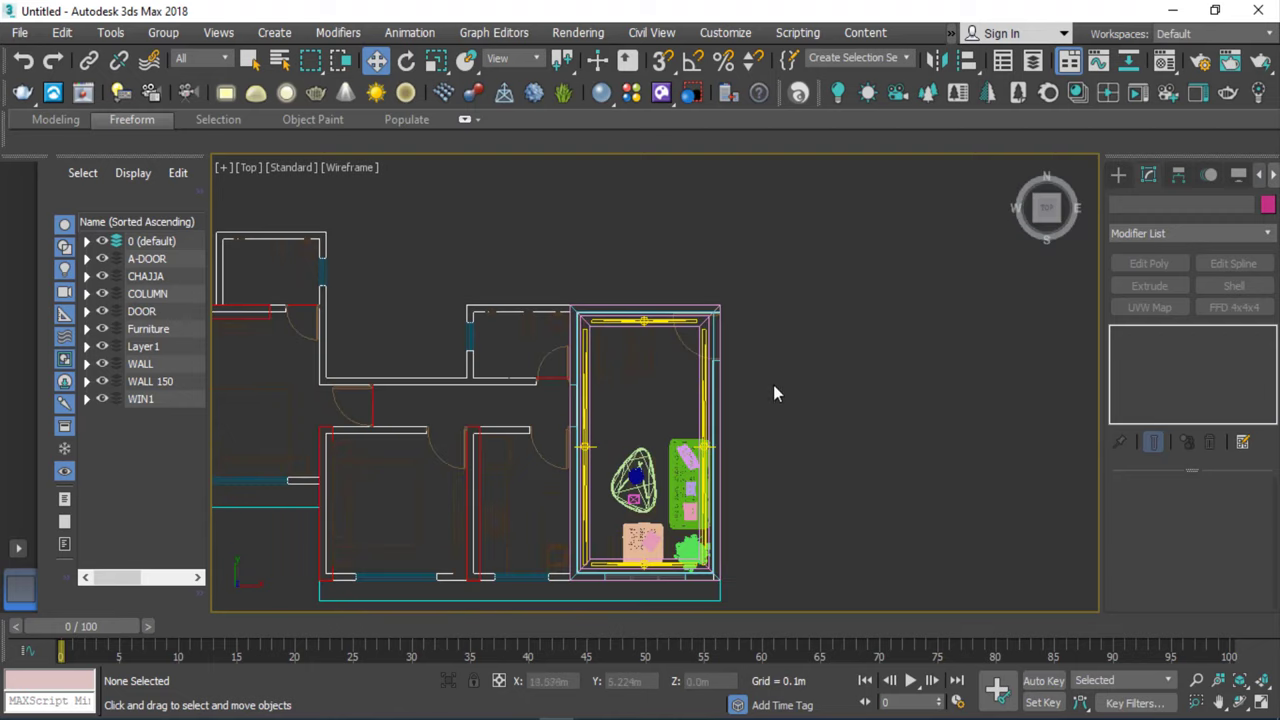
# Save the scene to the Desktop as 'interior modelling.max' via Save As.
pyautogui.click(21, 35)
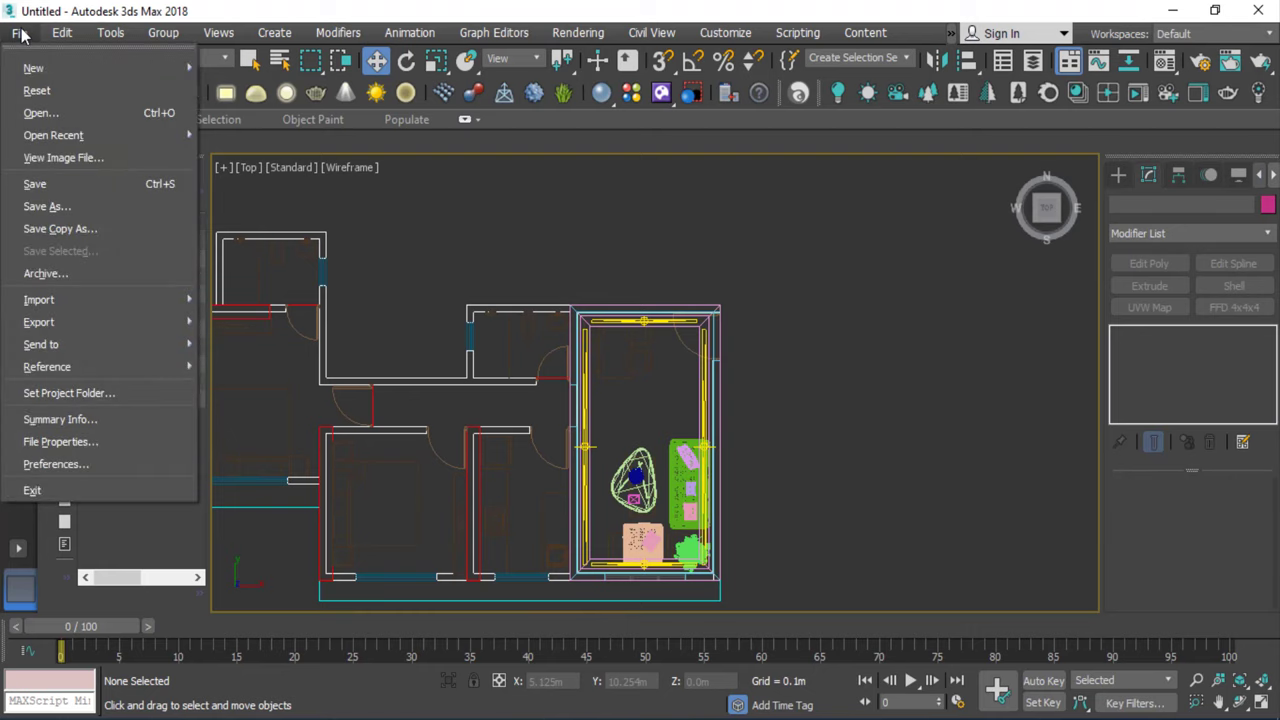
pyautogui.click(40, 205)
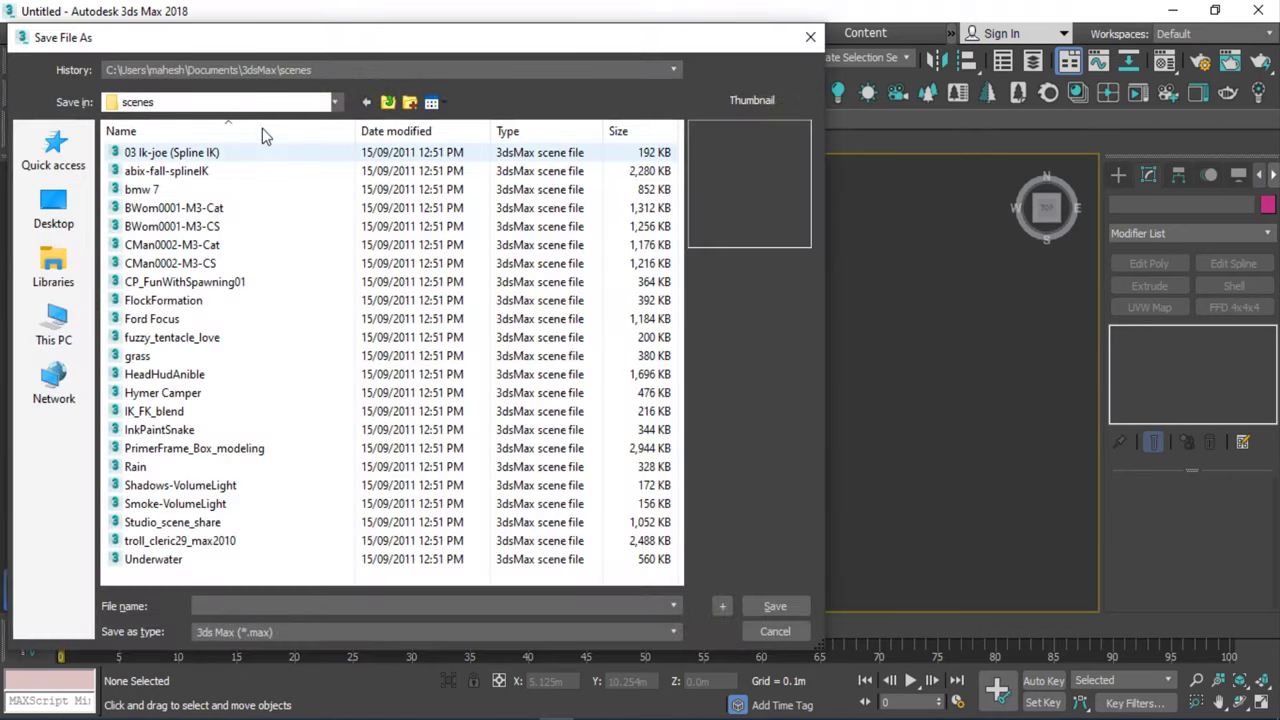
pyautogui.click(262, 104)
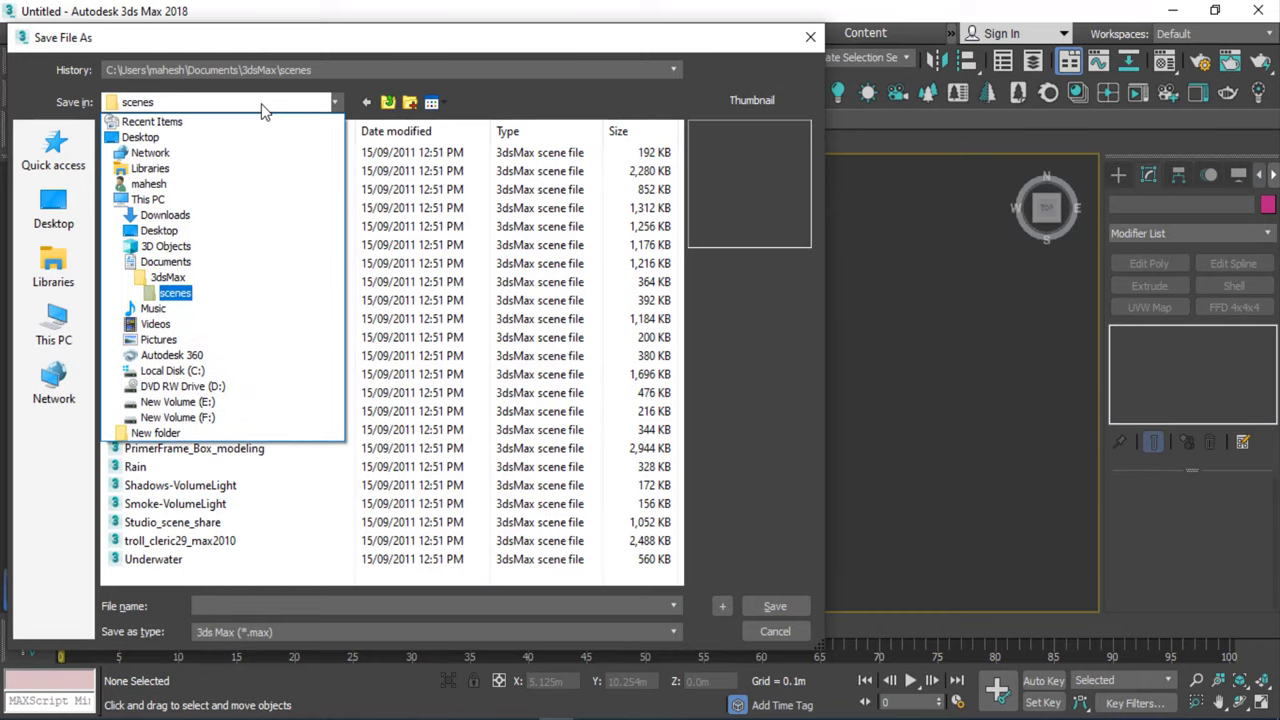
pyautogui.click(159, 230)
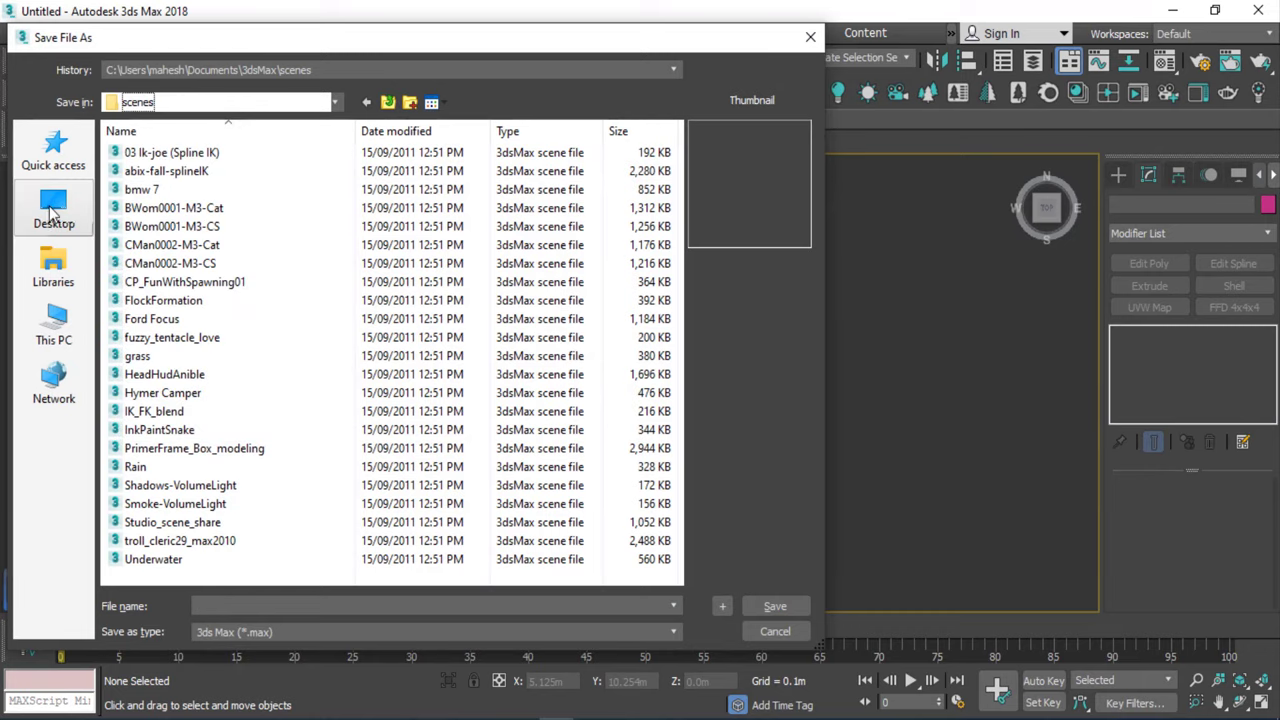
pyautogui.click(235, 605)
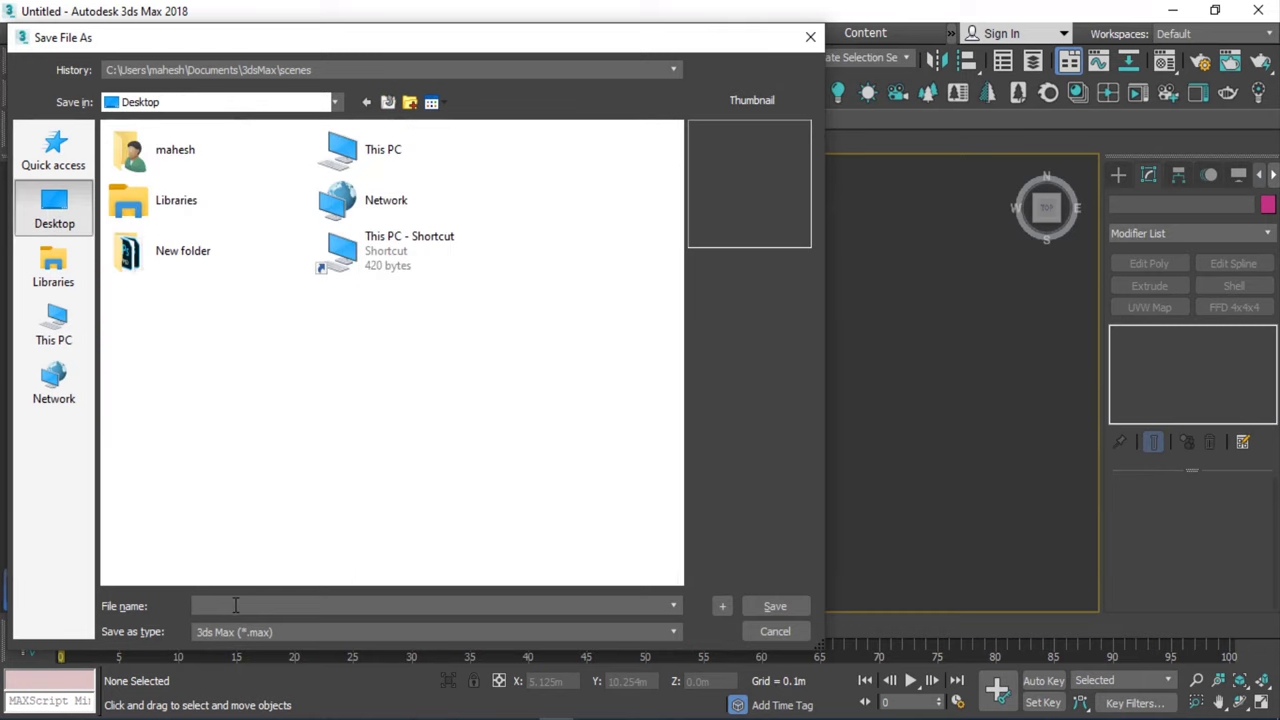
pyautogui.write('inte')
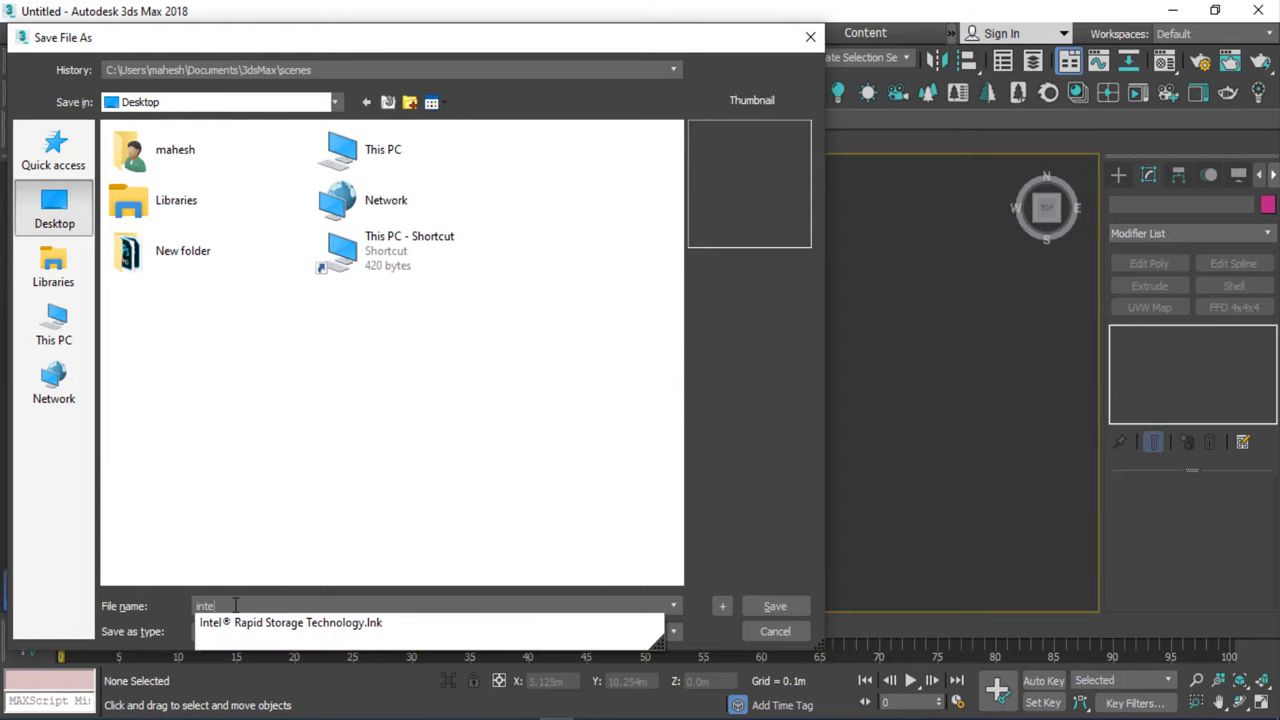
pyautogui.write('rior modelling')
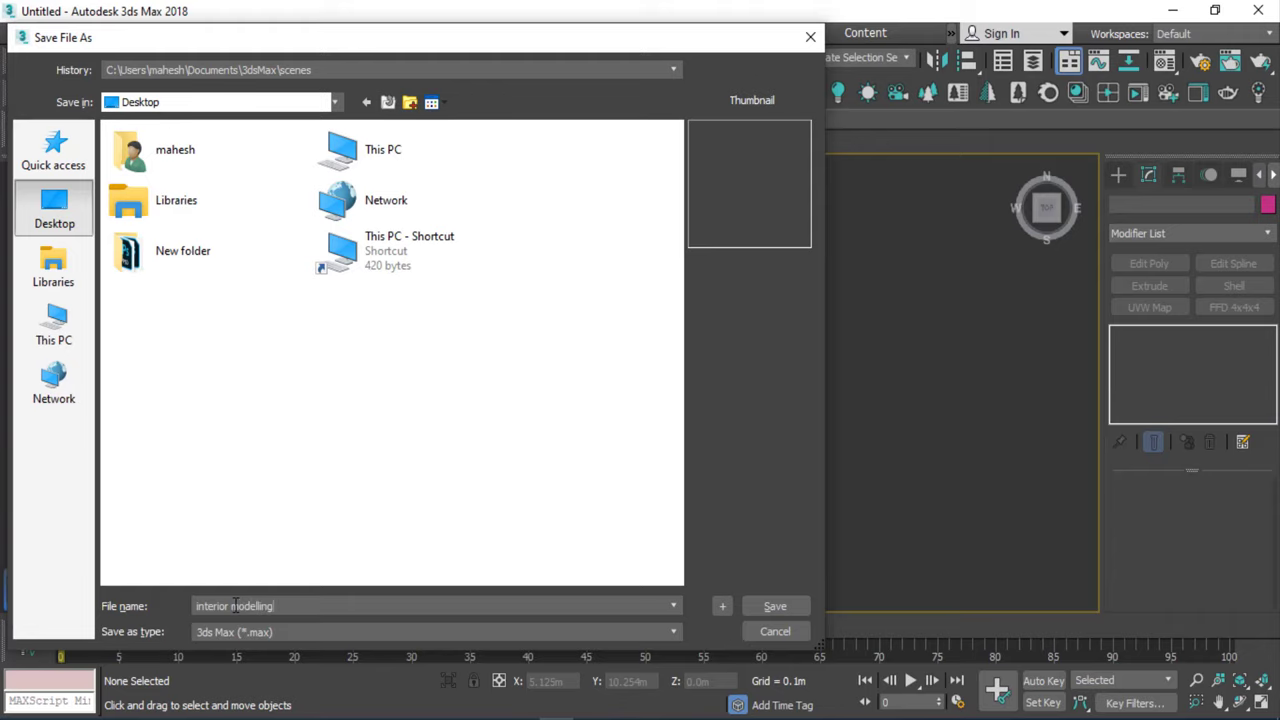
pyautogui.click(795, 611)
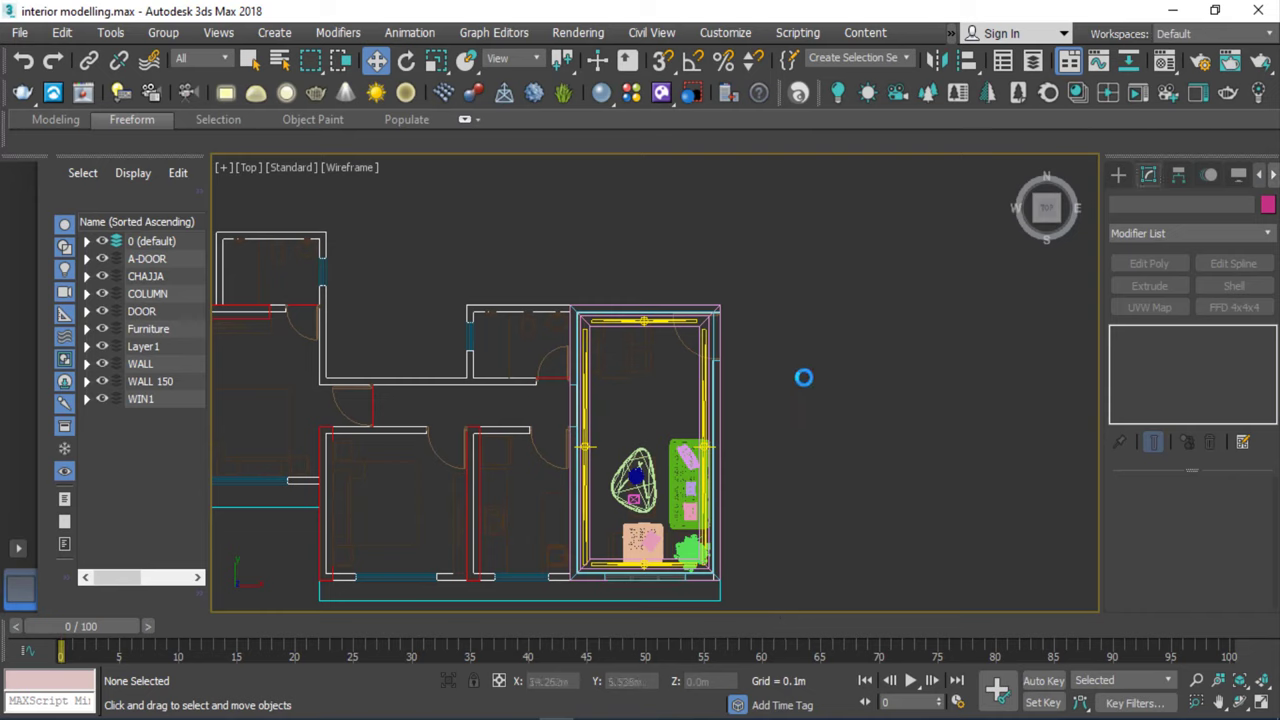
# Save the latest changes to interior modelling.max.
pyautogui.scroll(4, 797, 394)
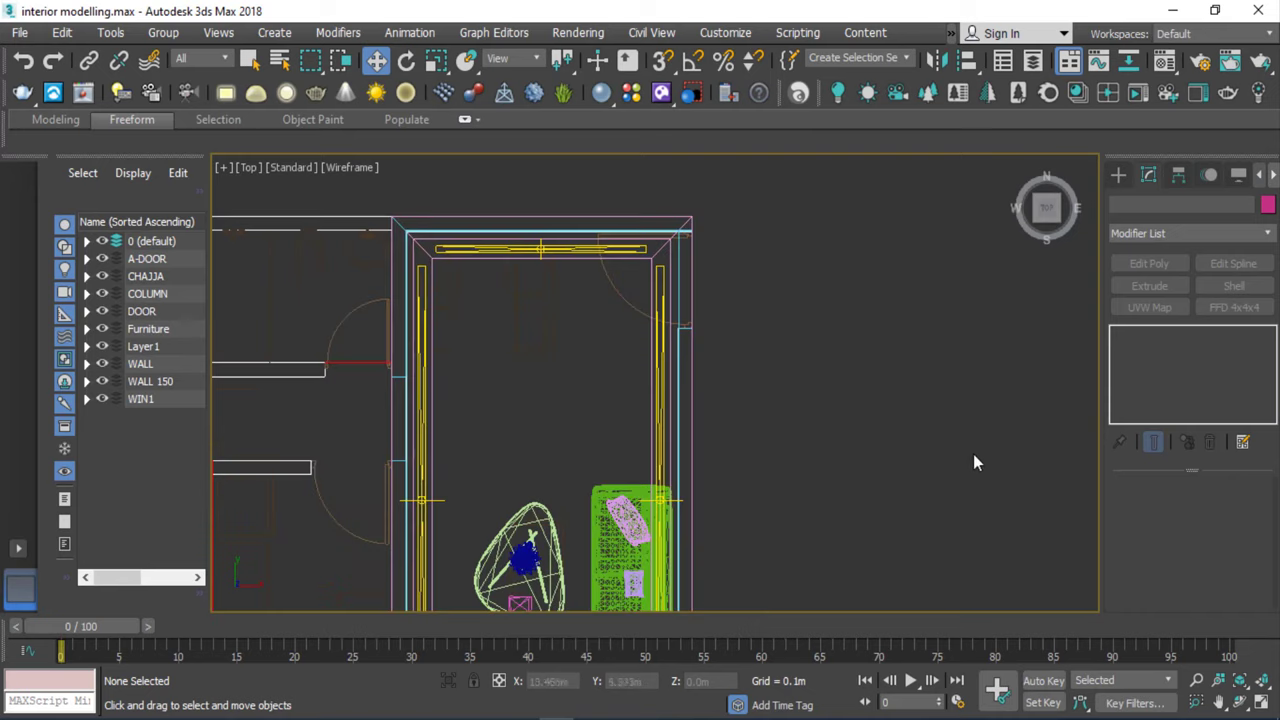
pyautogui.click(19, 32)
pyautogui.click(35, 183)
pyautogui.scroll(-4, 675, 320)
pyautogui.scroll(4, 675, 322)
pyautogui.scroll(-4, 796, 275)
pyautogui.scroll(2, 794, 287)
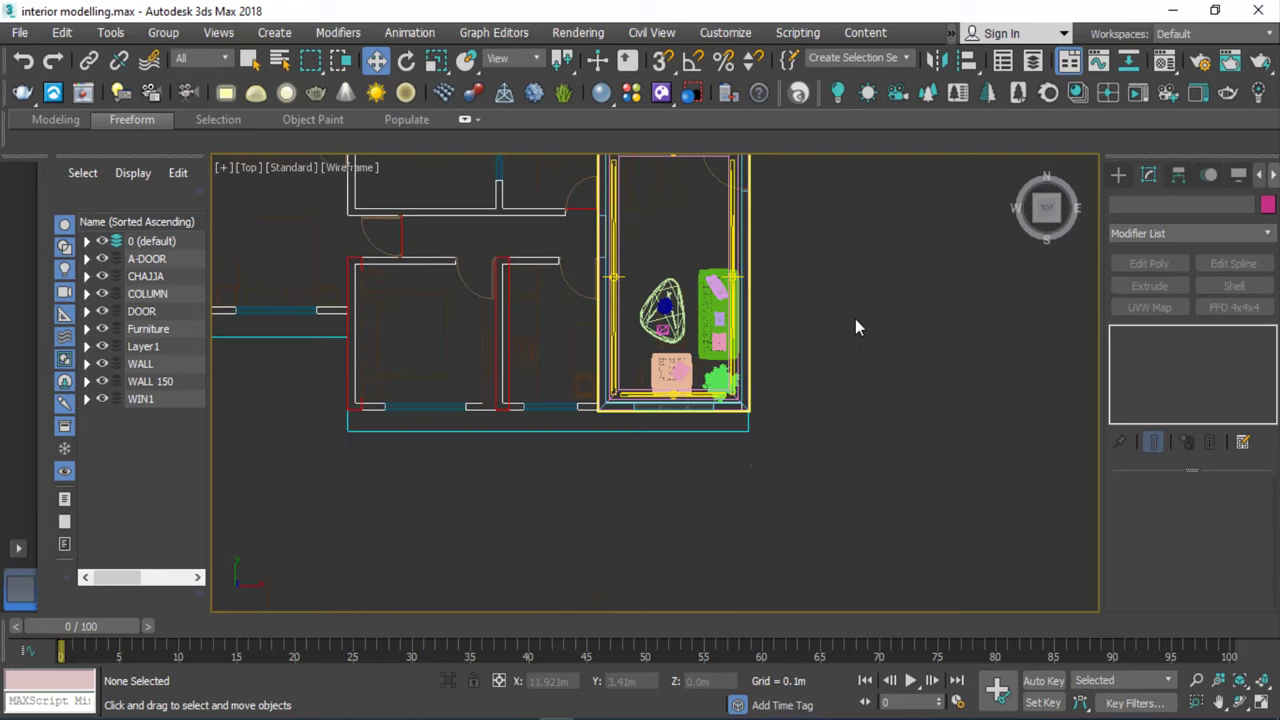
# Switch the camera type list to VRay and pick VRayPhysicalCamera.
pyautogui.click(1119, 176)
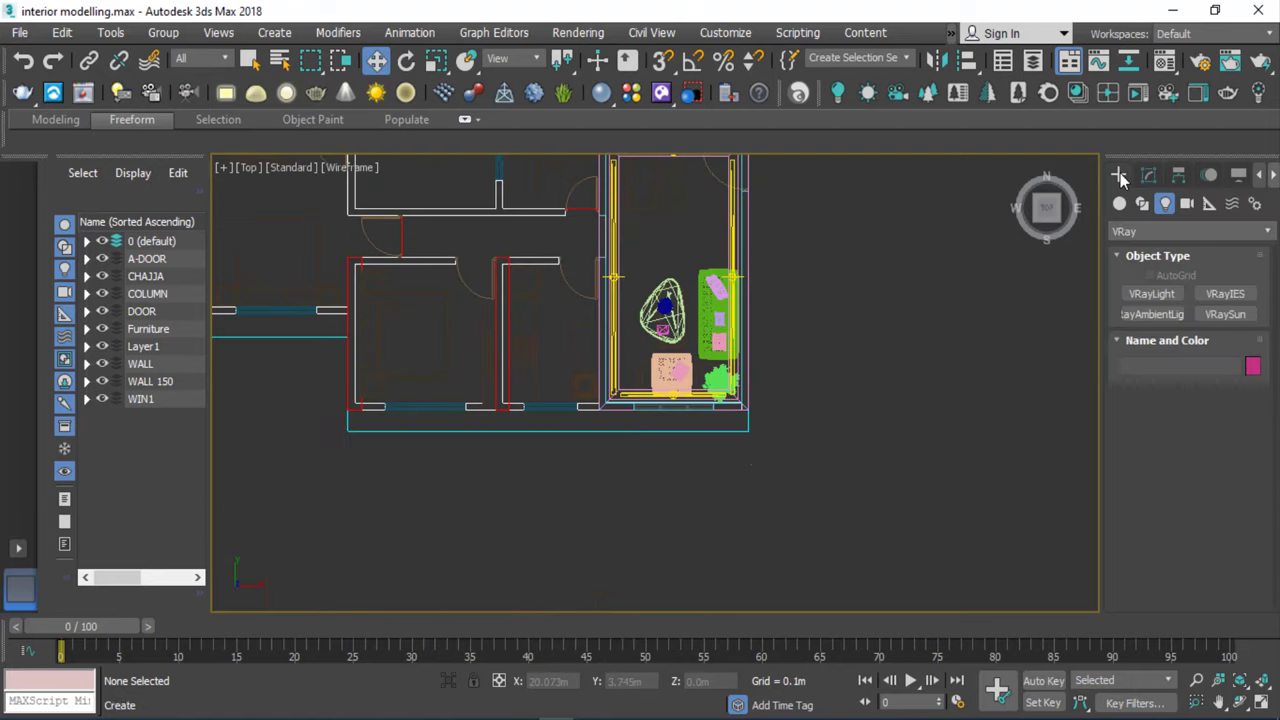
pyautogui.click(1140, 204)
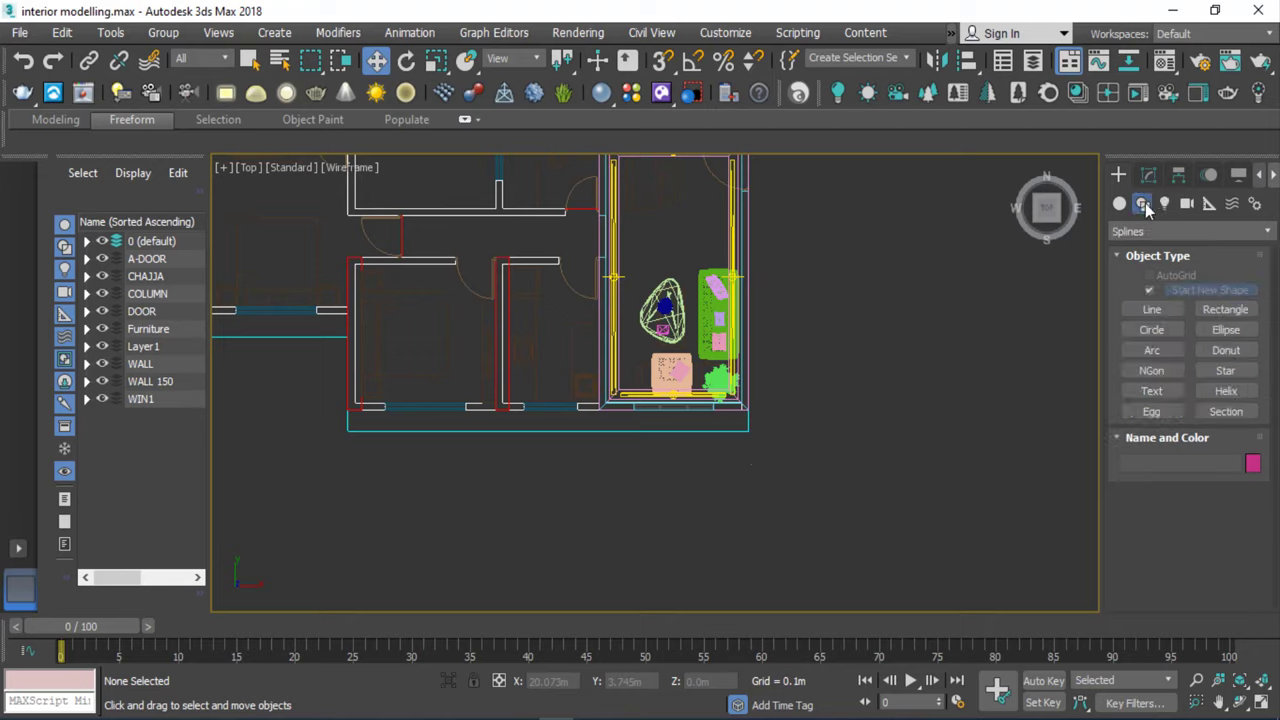
pyautogui.click(1182, 203)
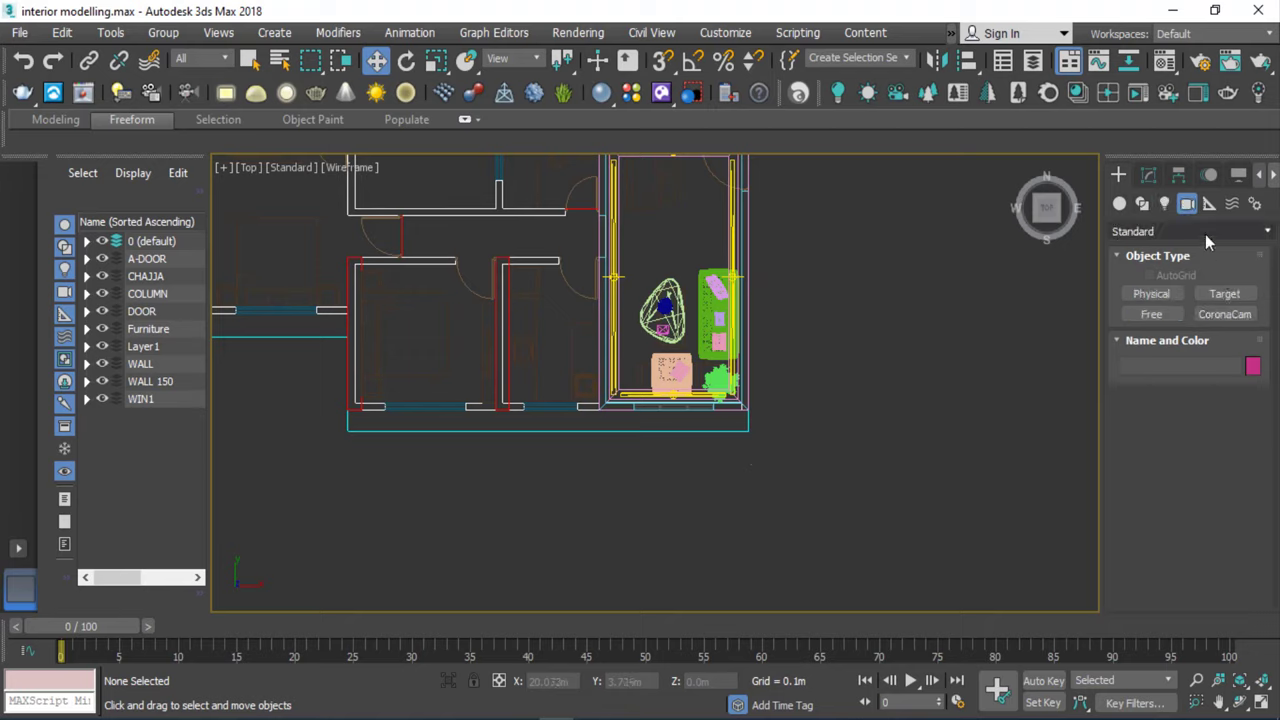
pyautogui.click(1205, 234)
pyautogui.click(1146, 268)
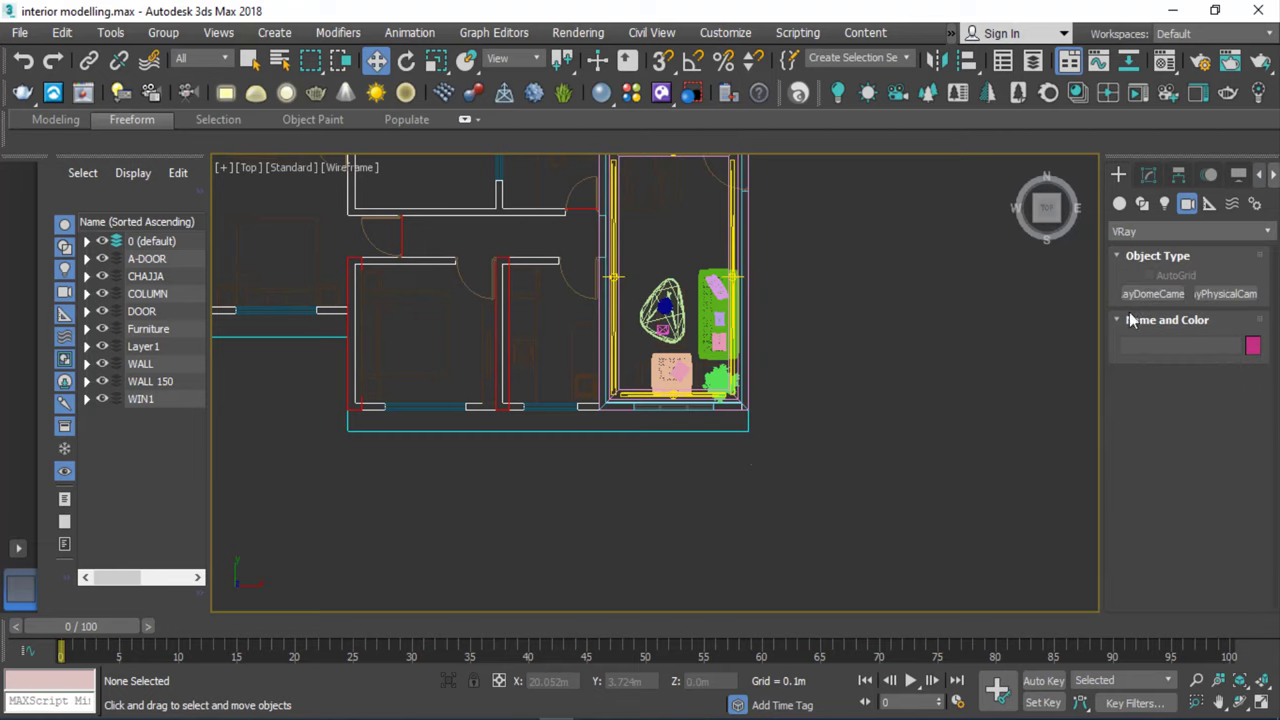
pyautogui.click(1224, 294)
pyautogui.scroll(6, 551, 300)
pyautogui.scroll(-5, 551, 300)
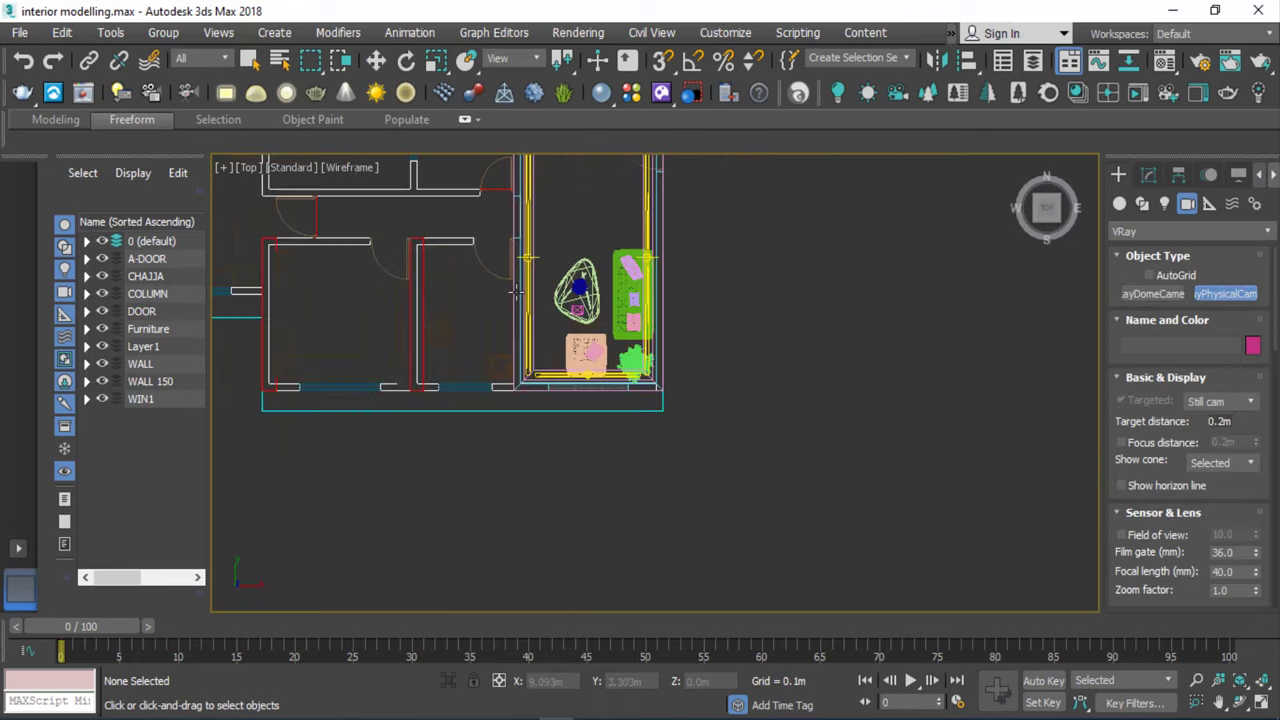
pyautogui.scroll(3, 545, 295)
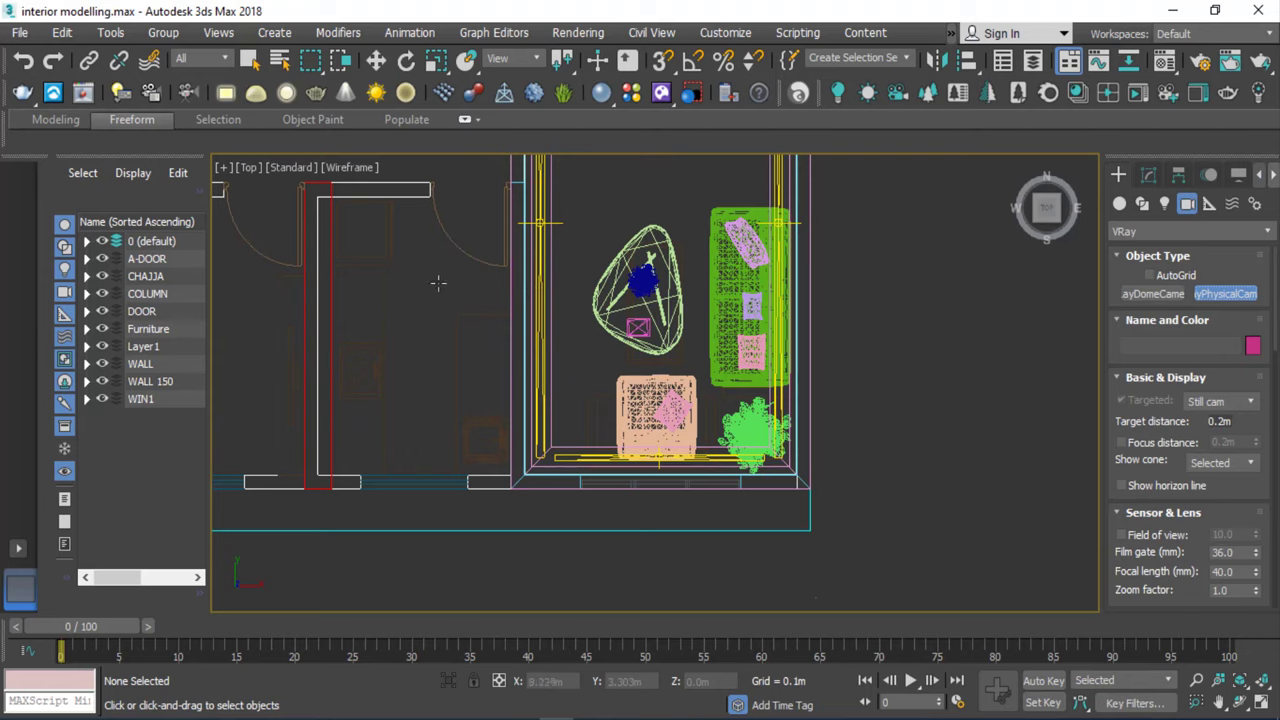
# Drag VRayCam001 from the room's left side across the furniture and set its Z to 1.2m.
pyautogui.moveTo(437, 283); pyautogui.dragTo(757, 287)
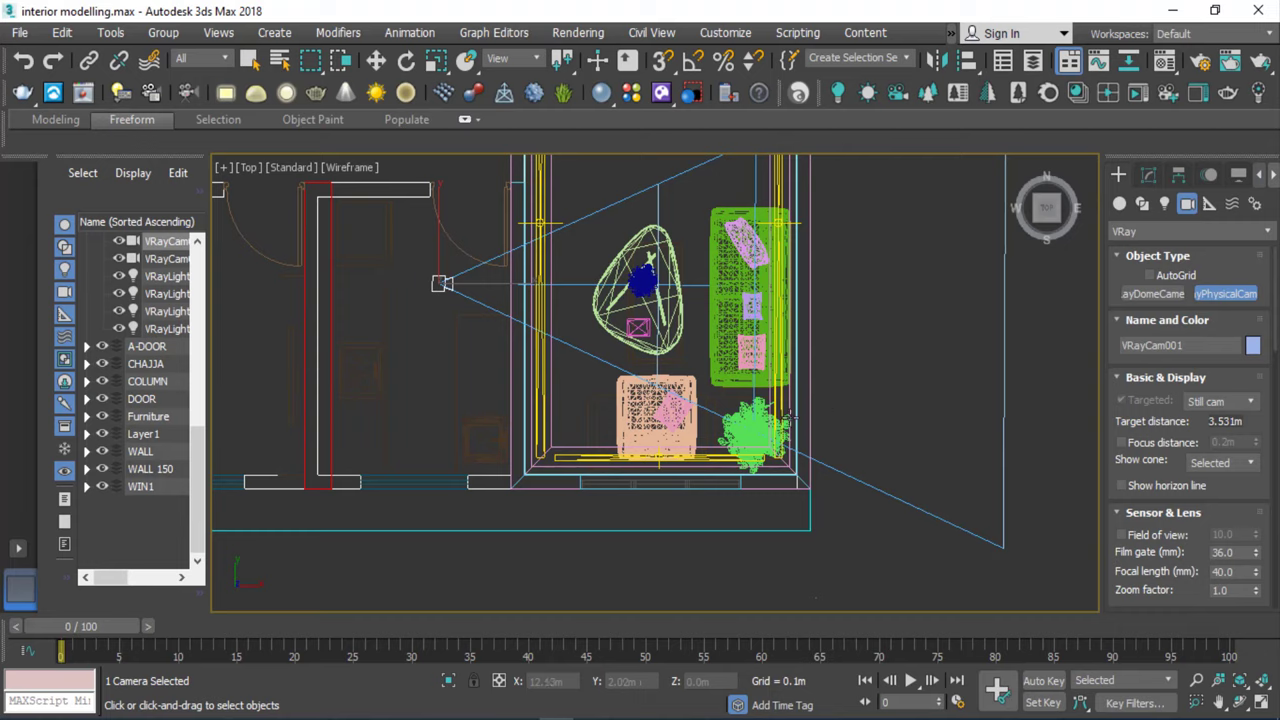
pyautogui.click(376, 62)
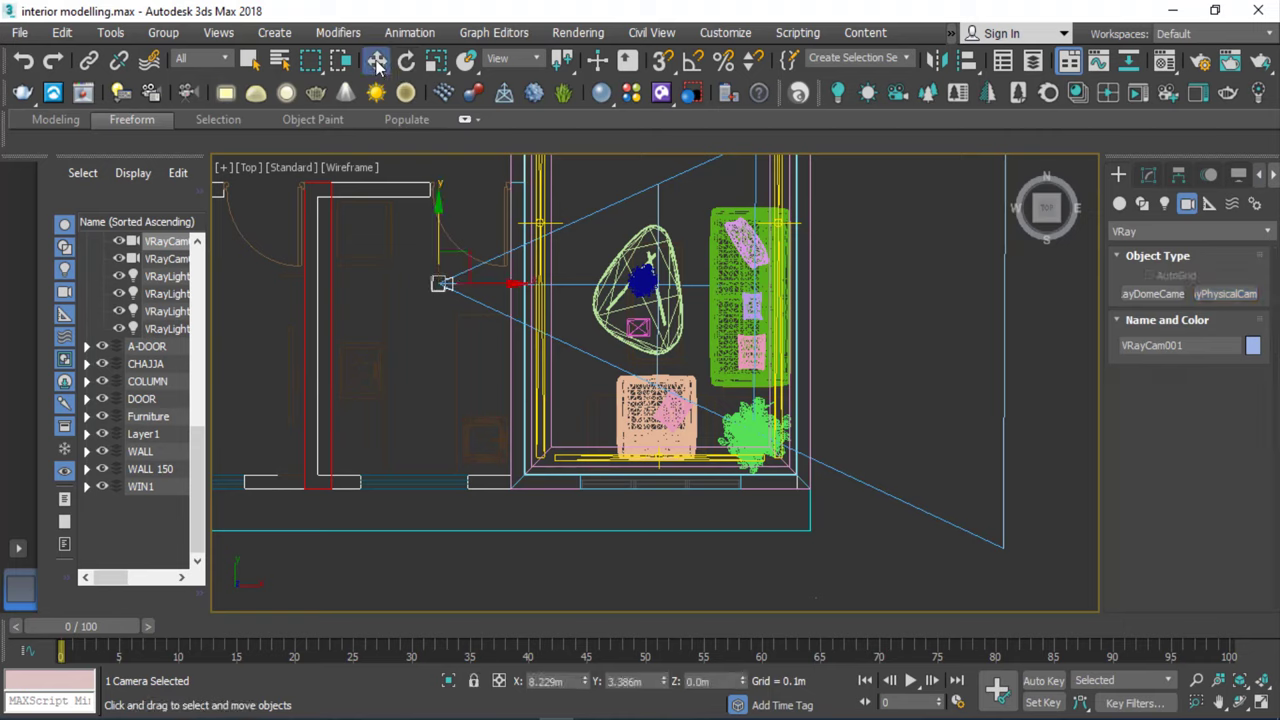
pyautogui.click(700, 681)
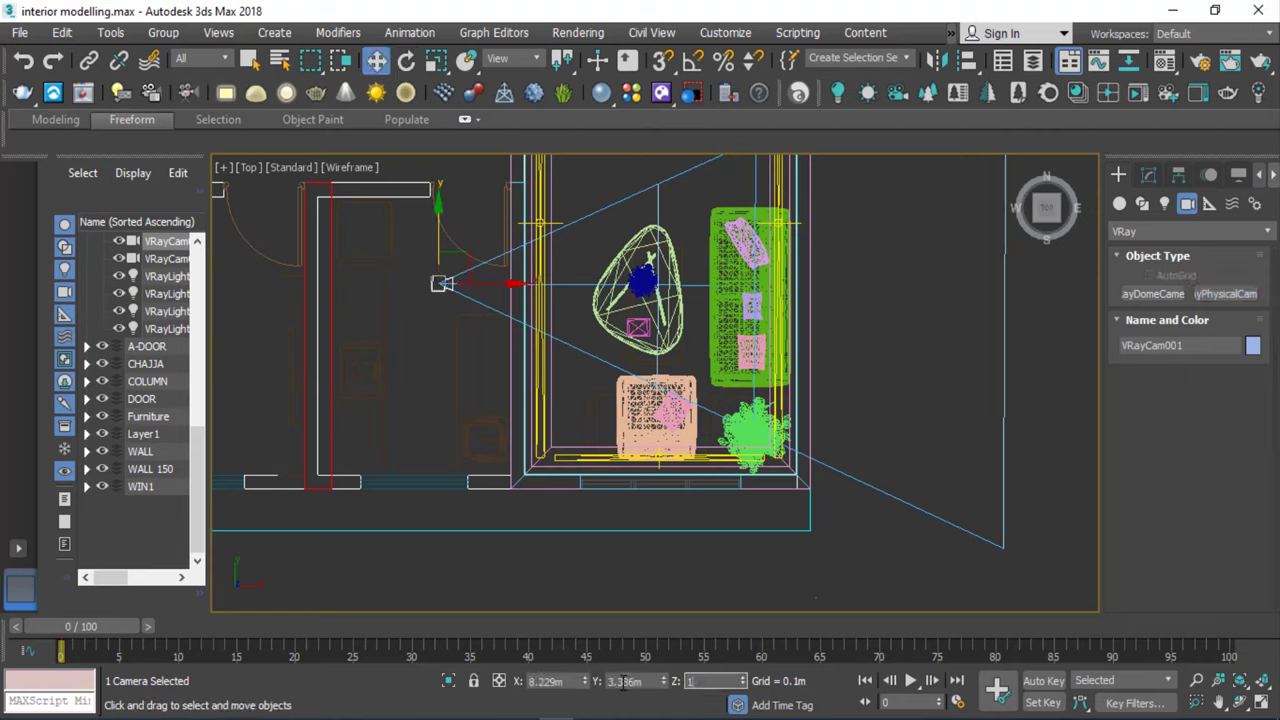
pyautogui.press('Return')
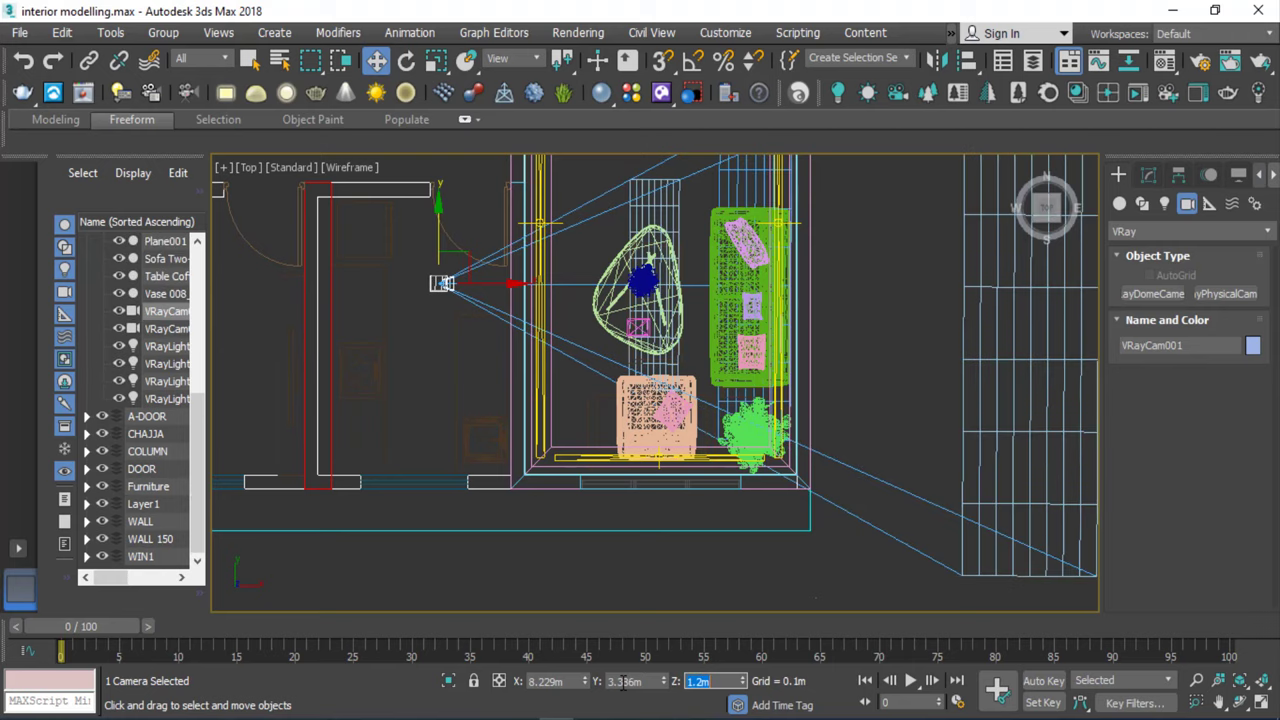
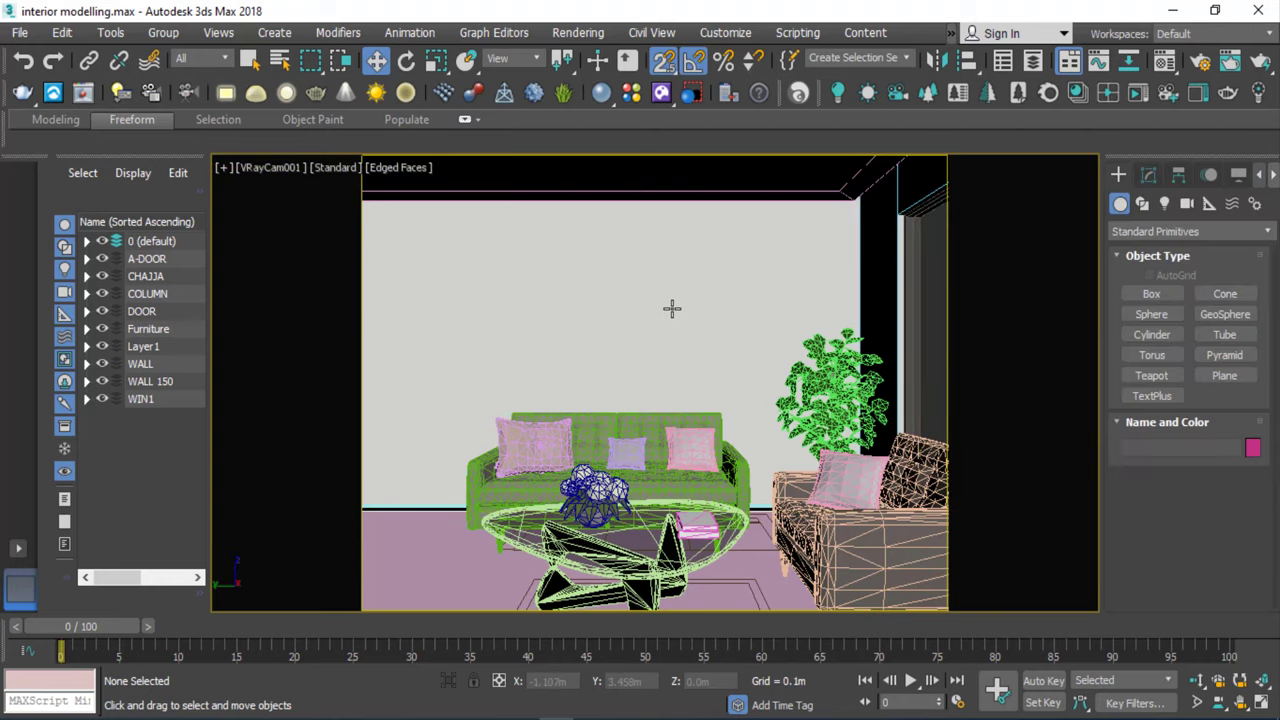
# View the wall behind the sofa zoomed in from the Left view in wireframe.
pyautogui.press('l')
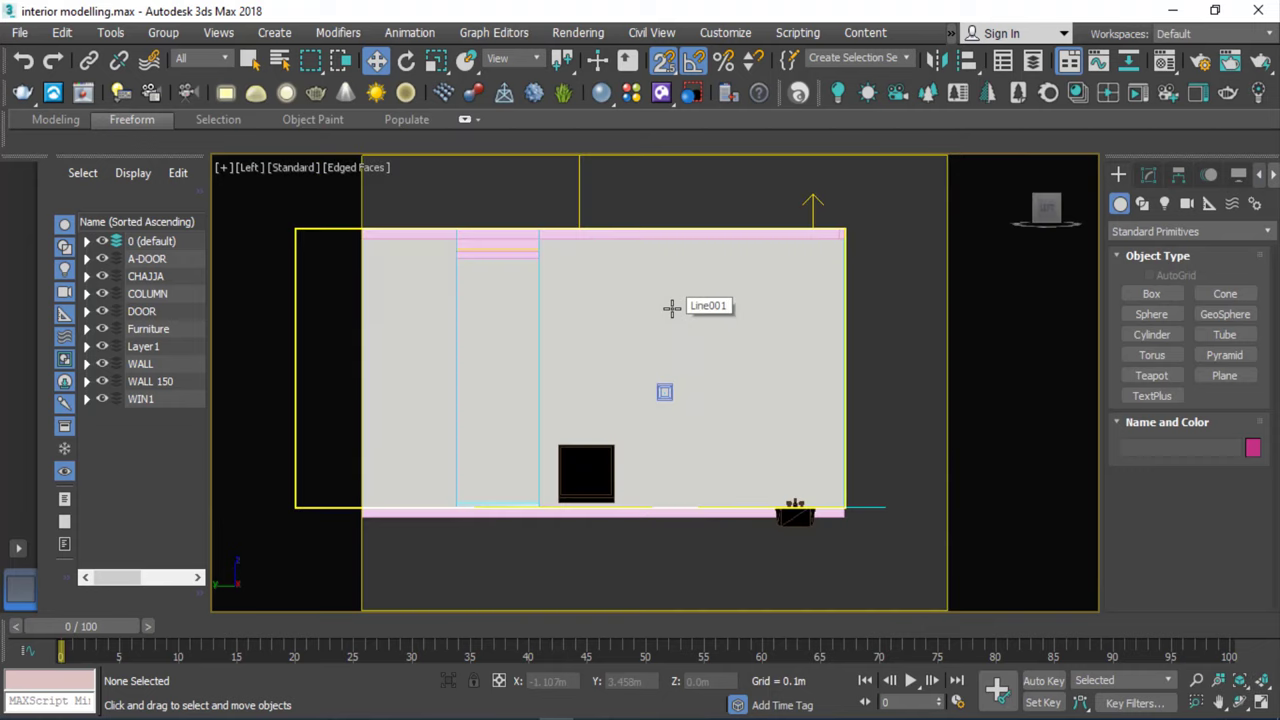
pyautogui.scroll(2, 672, 308)
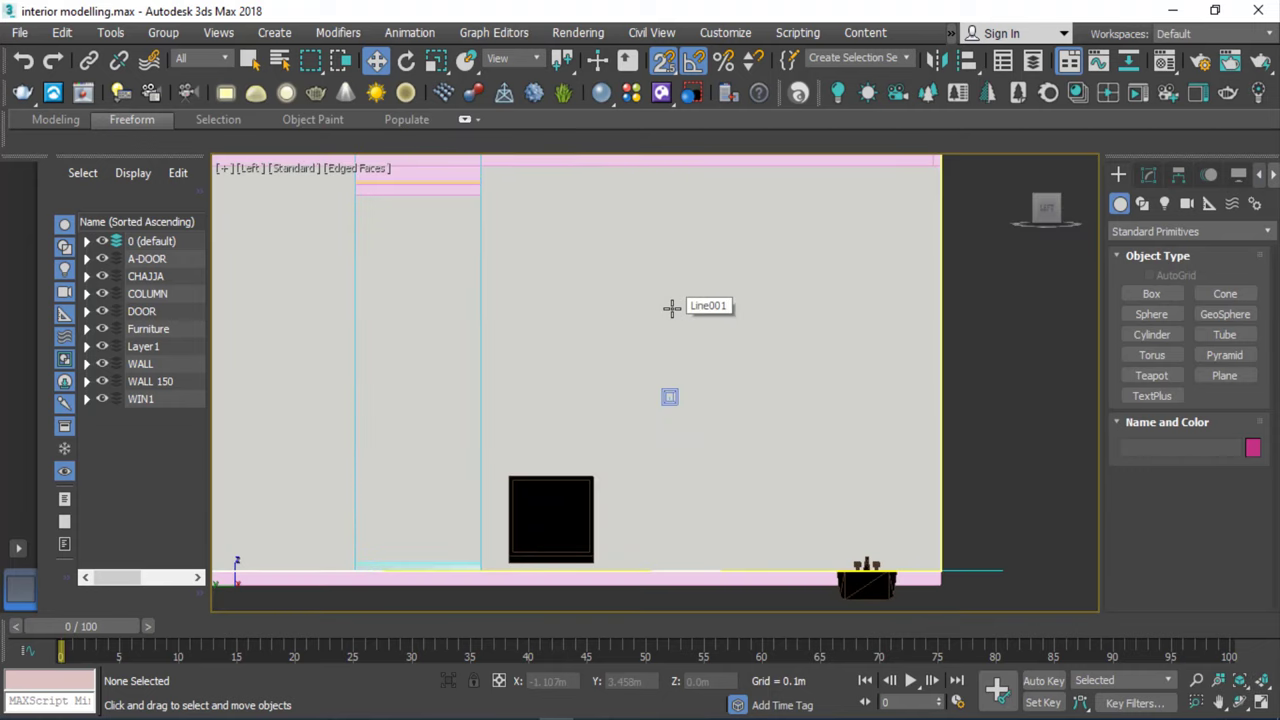
pyautogui.press('F3')
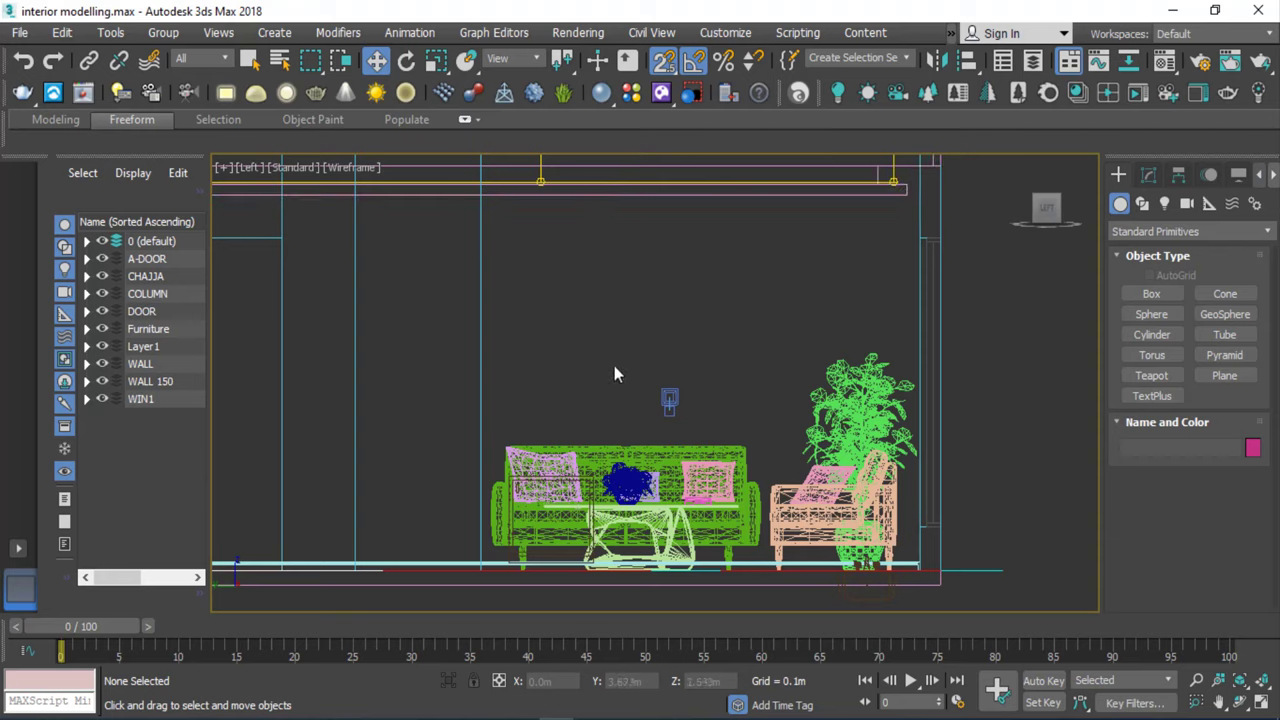
# Draw a 2.589m by 1.602m plane over the wall behind the sofa and isolate it.
pyautogui.click(1228, 378)
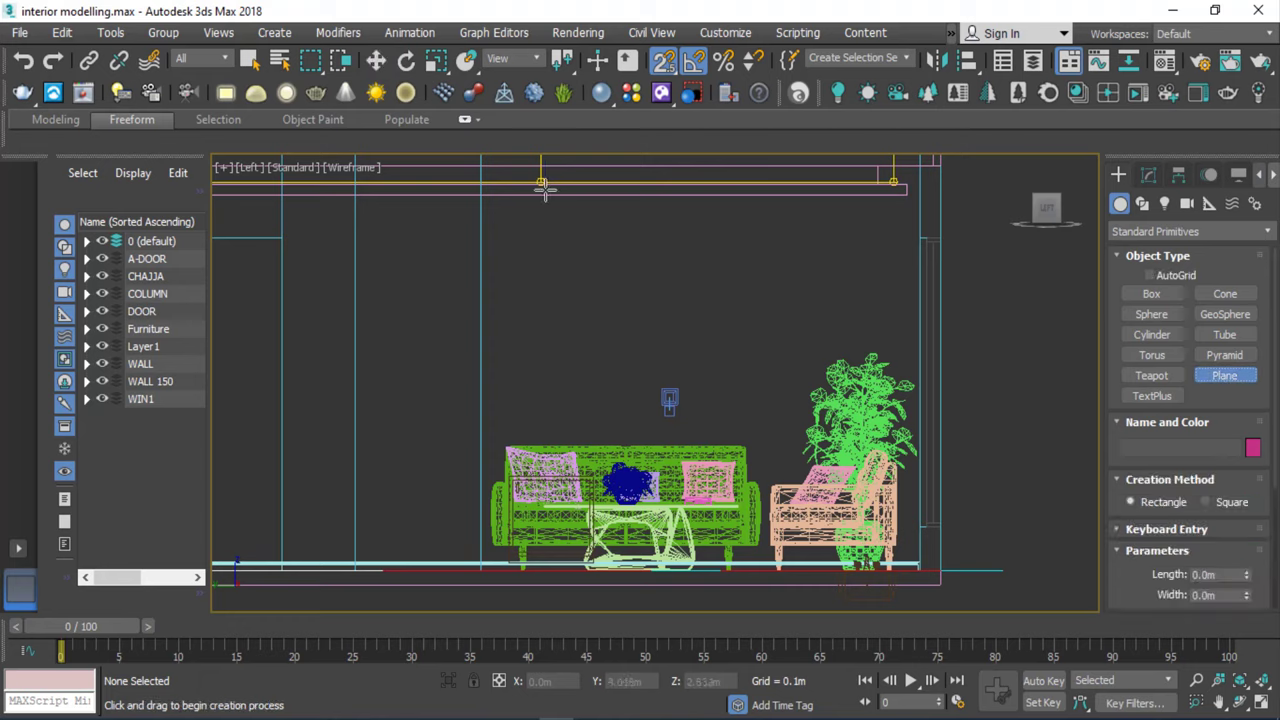
pyautogui.moveTo(541, 192)
pyautogui.mouseDown()
pyautogui.moveTo(742, 493)
pyautogui.moveTo(766, 567)
pyautogui.mouseUp()
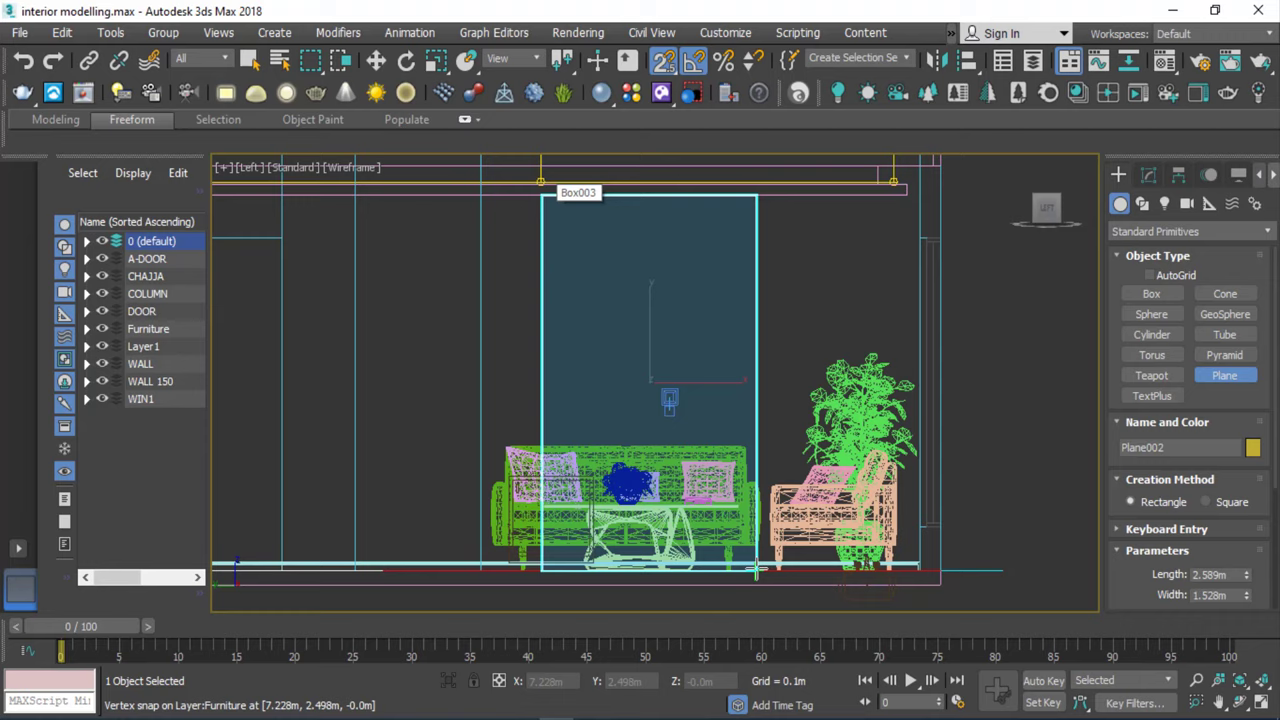
pyautogui.moveTo(757, 570)
pyautogui.mouseDown()
pyautogui.moveTo(745, 574)
pyautogui.moveTo(760, 569)
pyautogui.mouseUp()
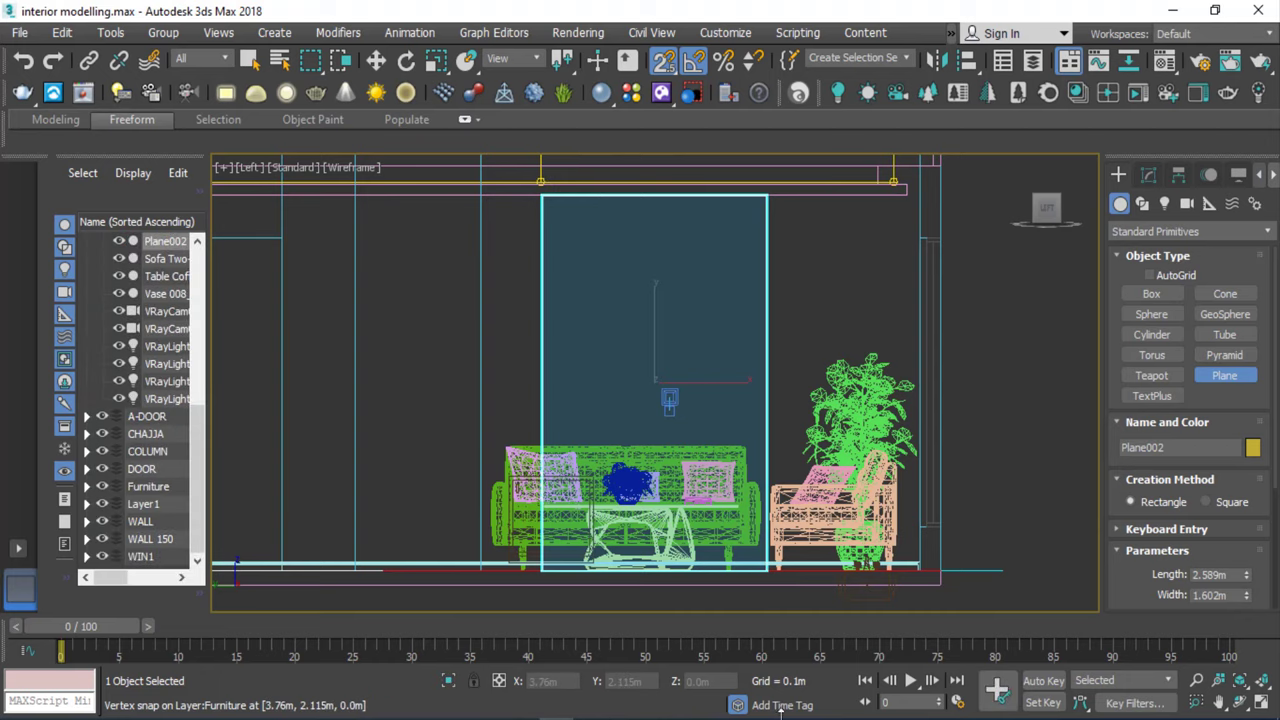
pyautogui.click(447, 683)
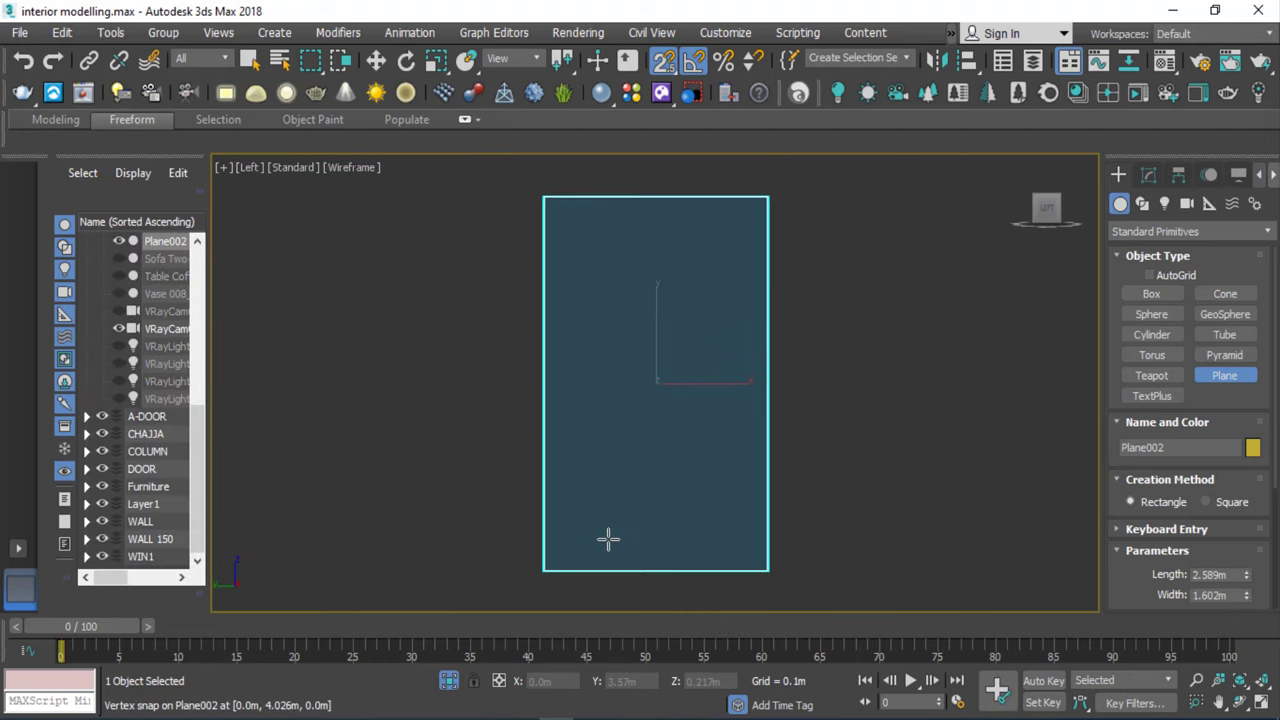
# Inspect the isolated plane from Top and an orbited Perspective view.
pyautogui.press('t')
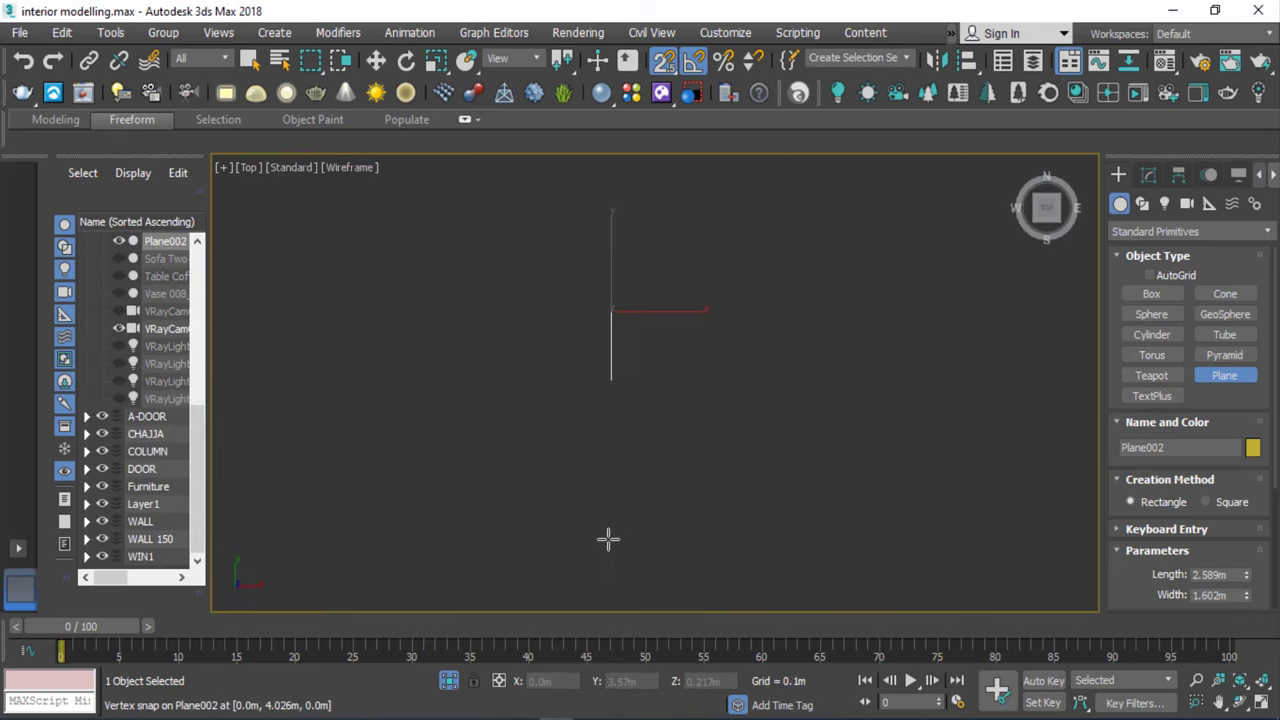
pyautogui.press('p')
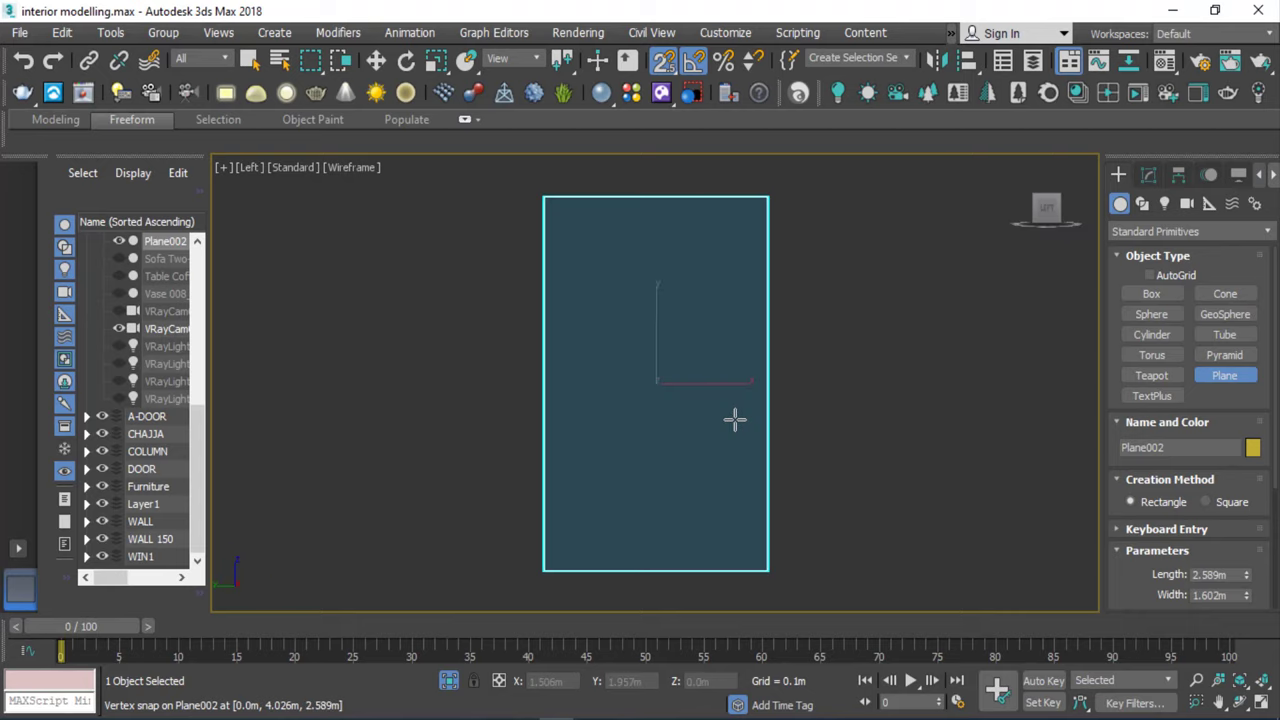
pyautogui.scroll(-4, 738, 423)
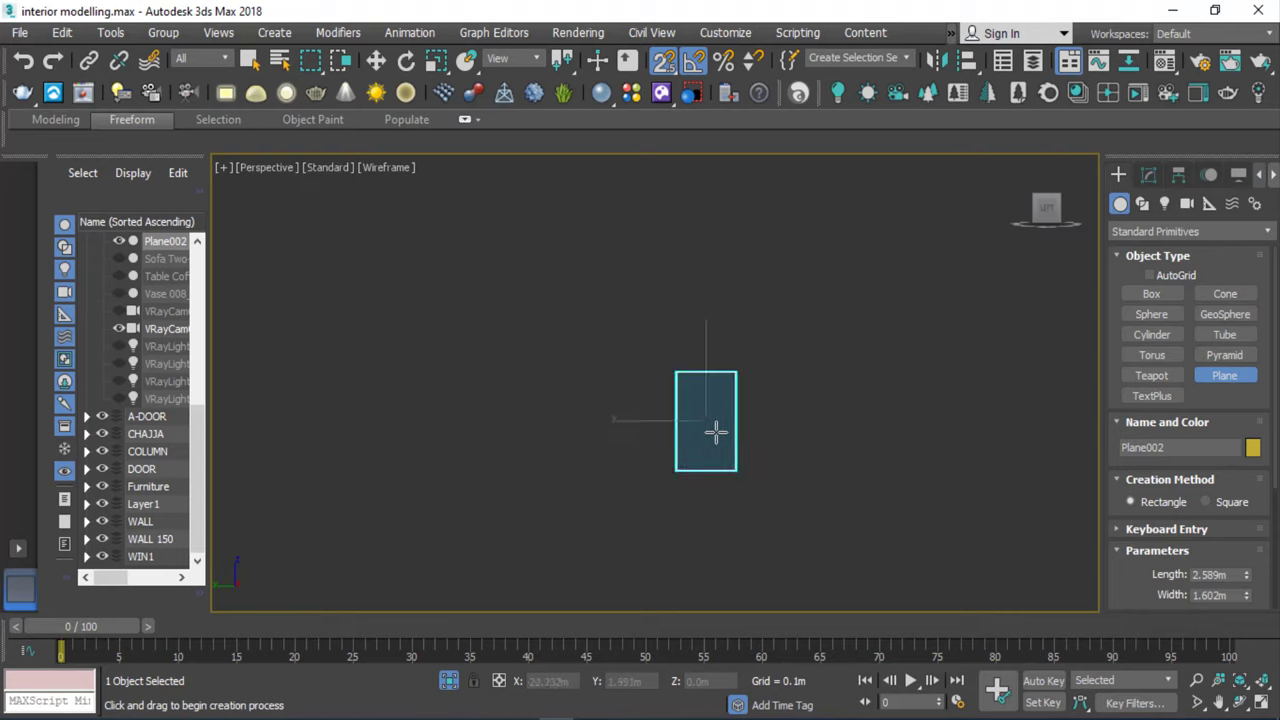
pyautogui.scroll(-2, 714, 429)
pyautogui.click(1240, 704)
pyautogui.moveTo(759, 476); pyautogui.dragTo(817, 497)
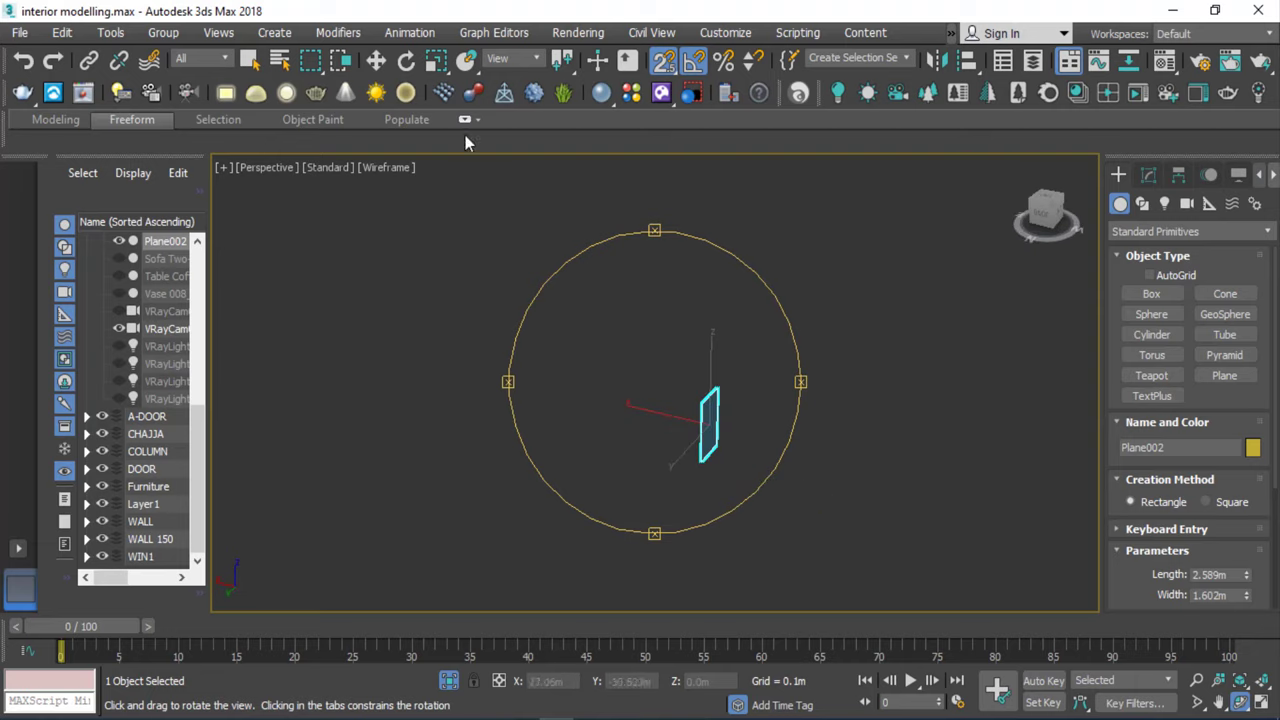
# In Top view with the grid shown, slide the plane along X to its wall position.
pyautogui.press('t')
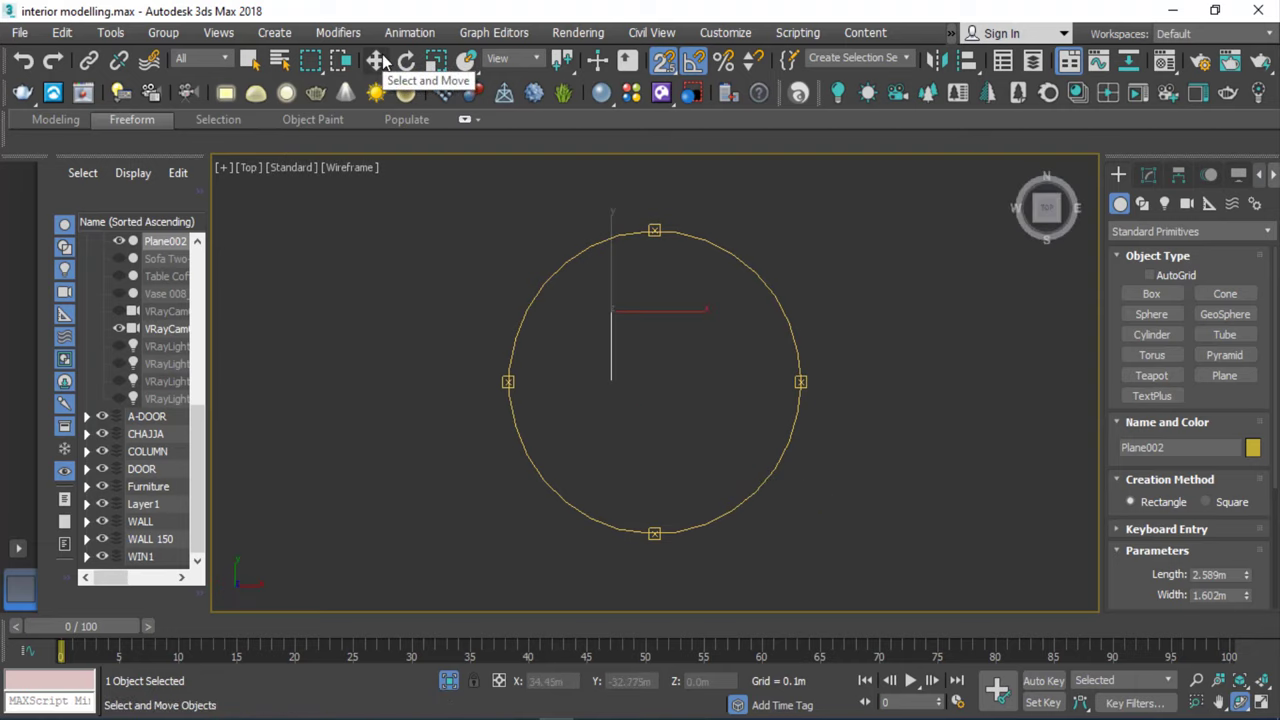
pyautogui.press('g')
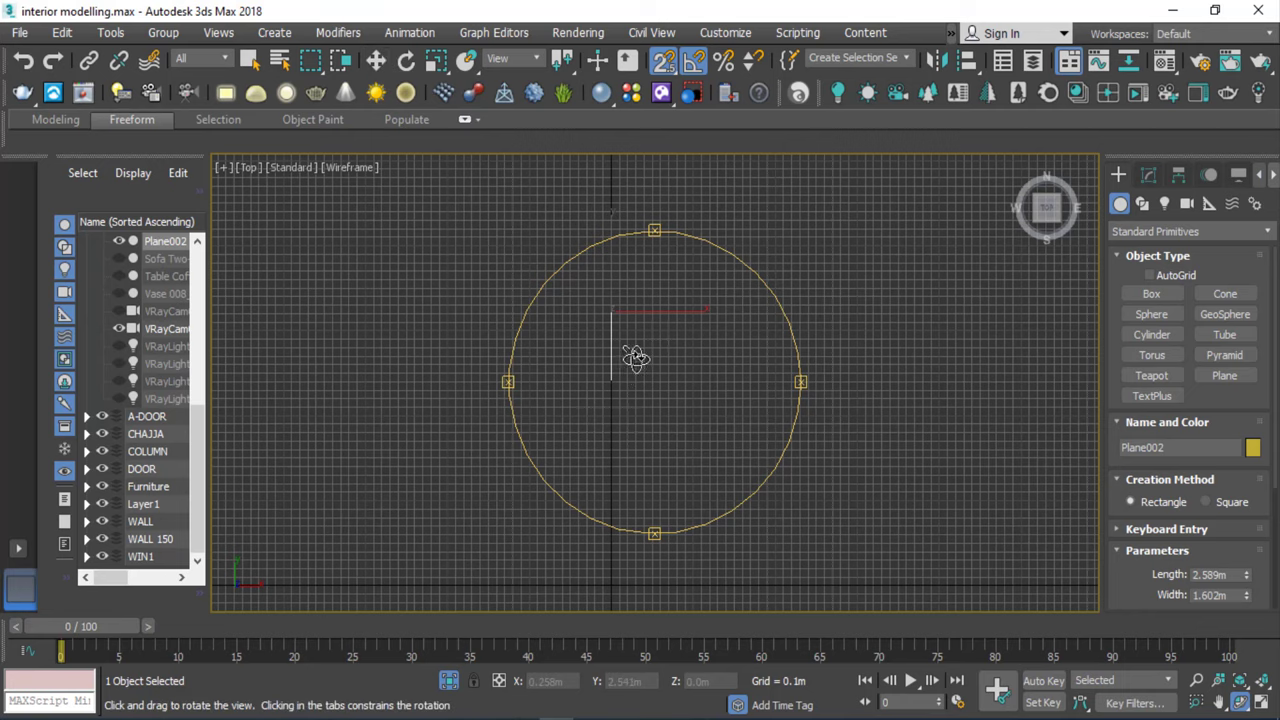
pyautogui.click(375, 61)
pyautogui.scroll(3, 640, 310)
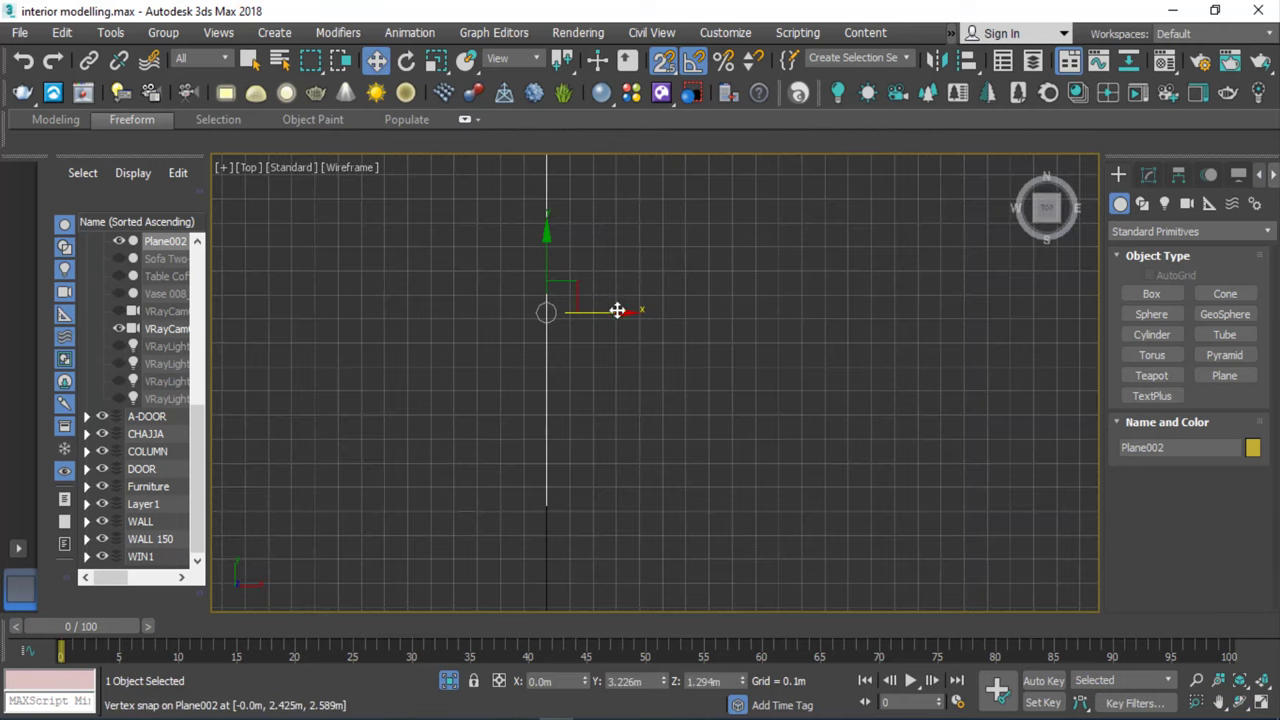
pyautogui.moveTo(604, 319); pyautogui.dragTo(705, 355)
pyautogui.press('l')
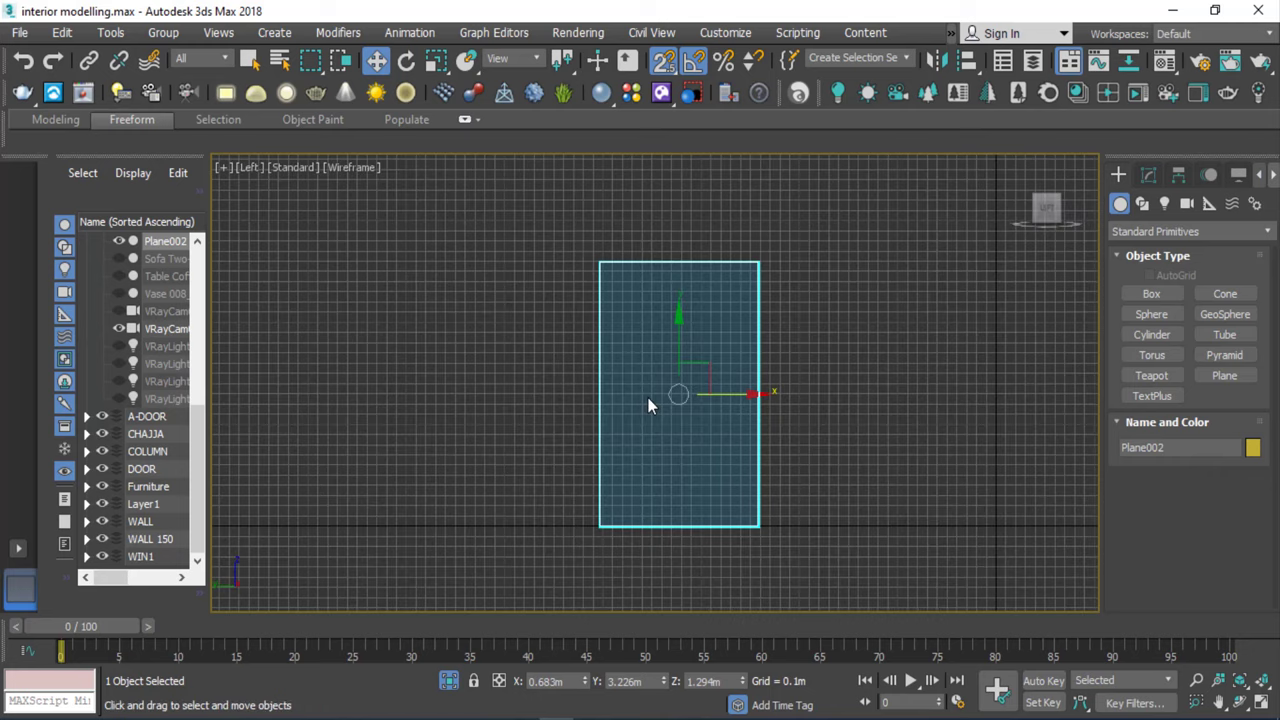
# Hide the grid and draw a free diagonal line from above the plane's top-left to past its lower-right.
pyautogui.click(879, 380)
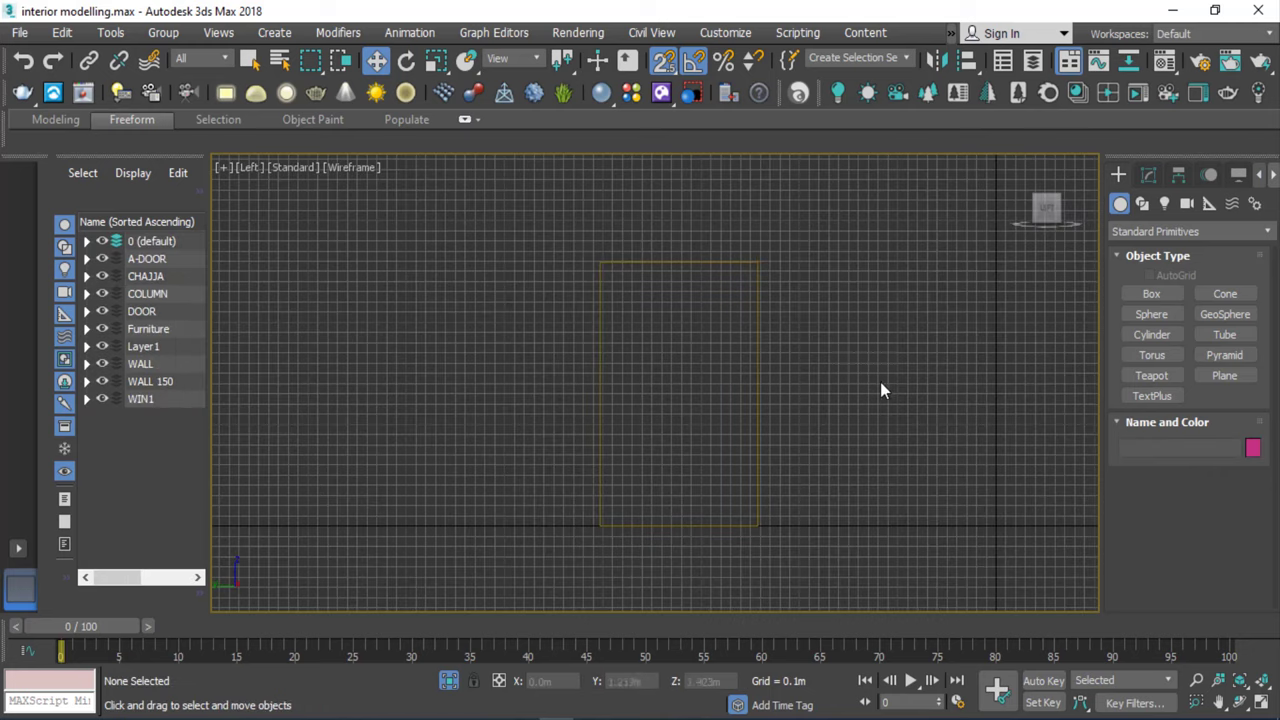
pyautogui.press('g')
pyautogui.scroll(2, 756, 428)
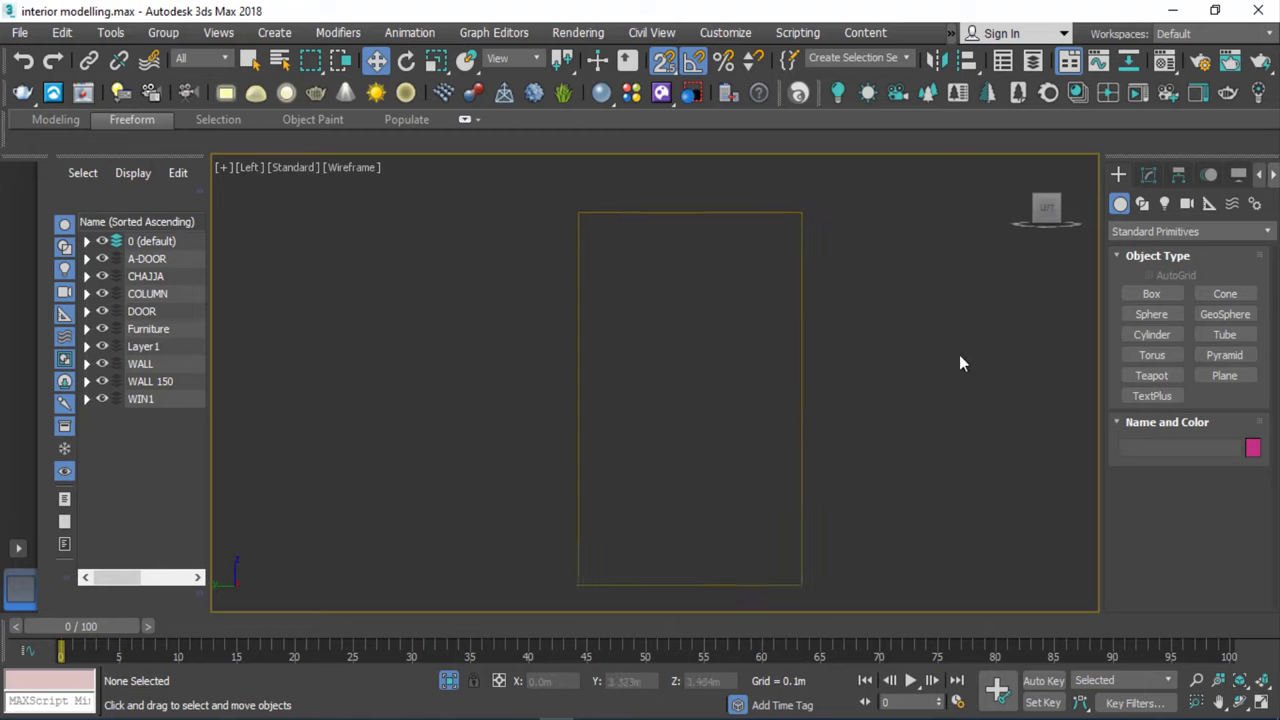
pyautogui.click(1143, 203)
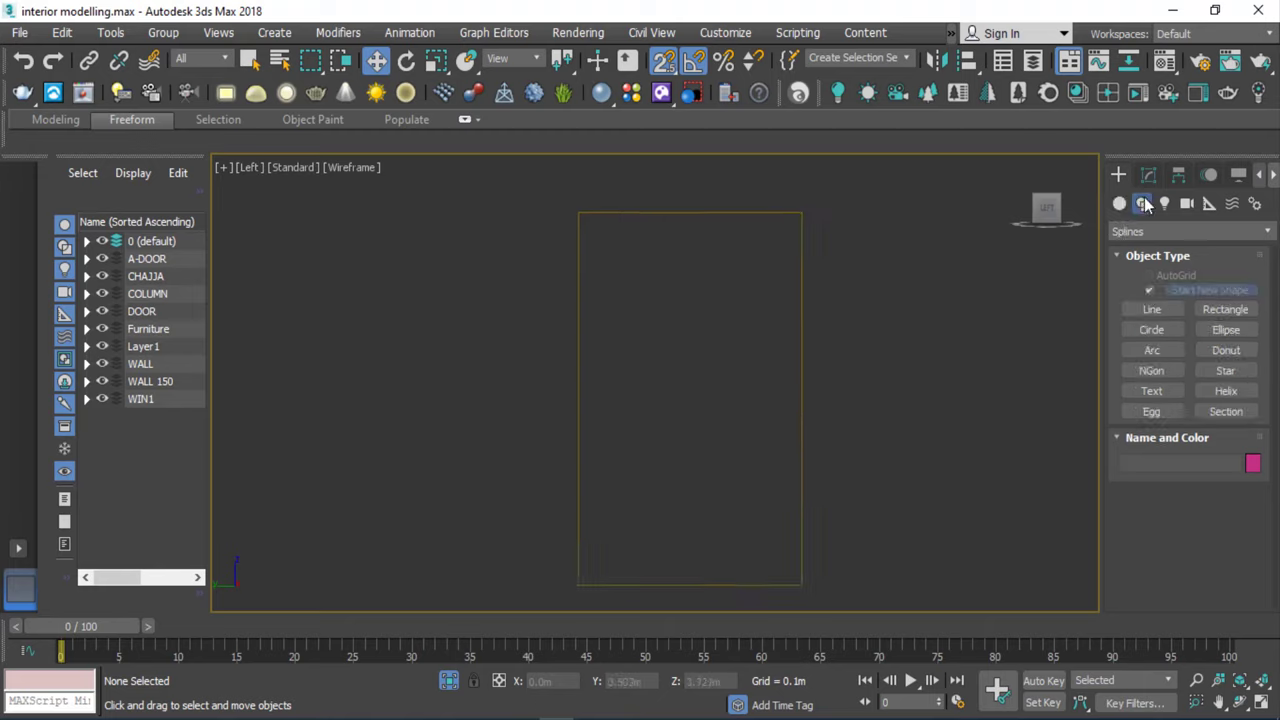
pyautogui.click(1152, 310)
pyautogui.moveTo(1128, 566); pyautogui.dragTo(1122, 478)
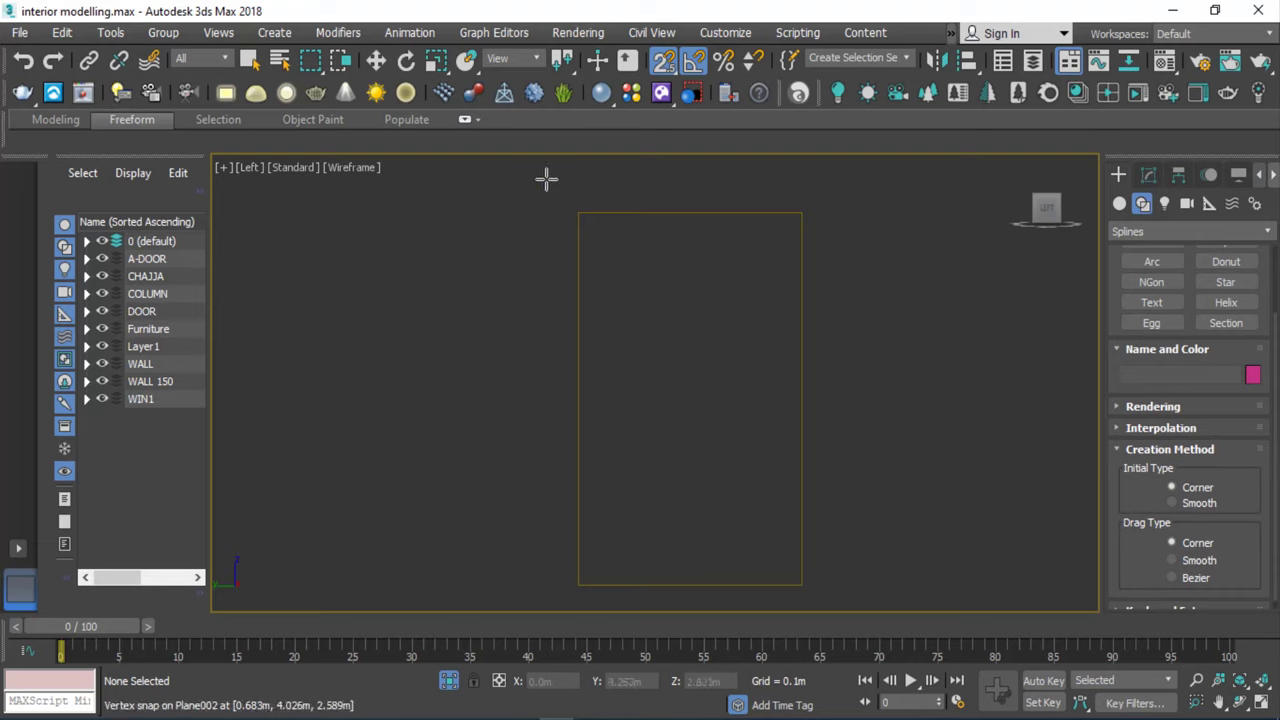
pyautogui.press('s')
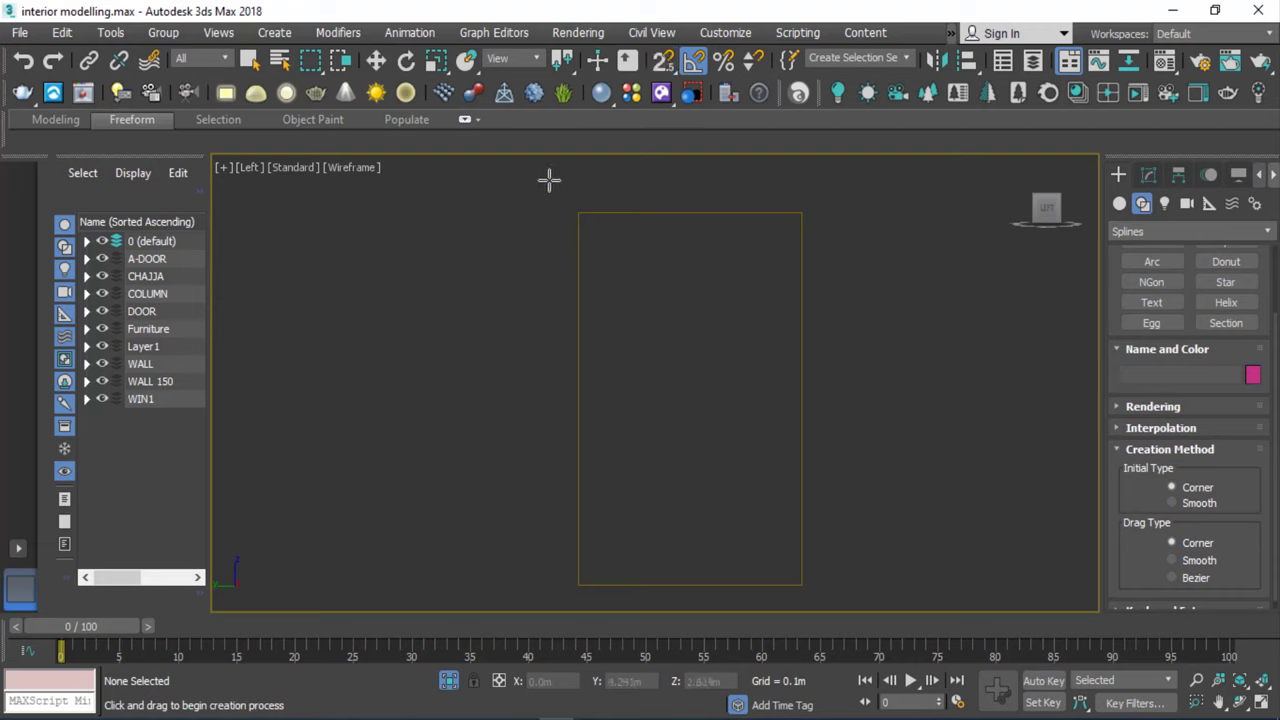
pyautogui.click(537, 174)
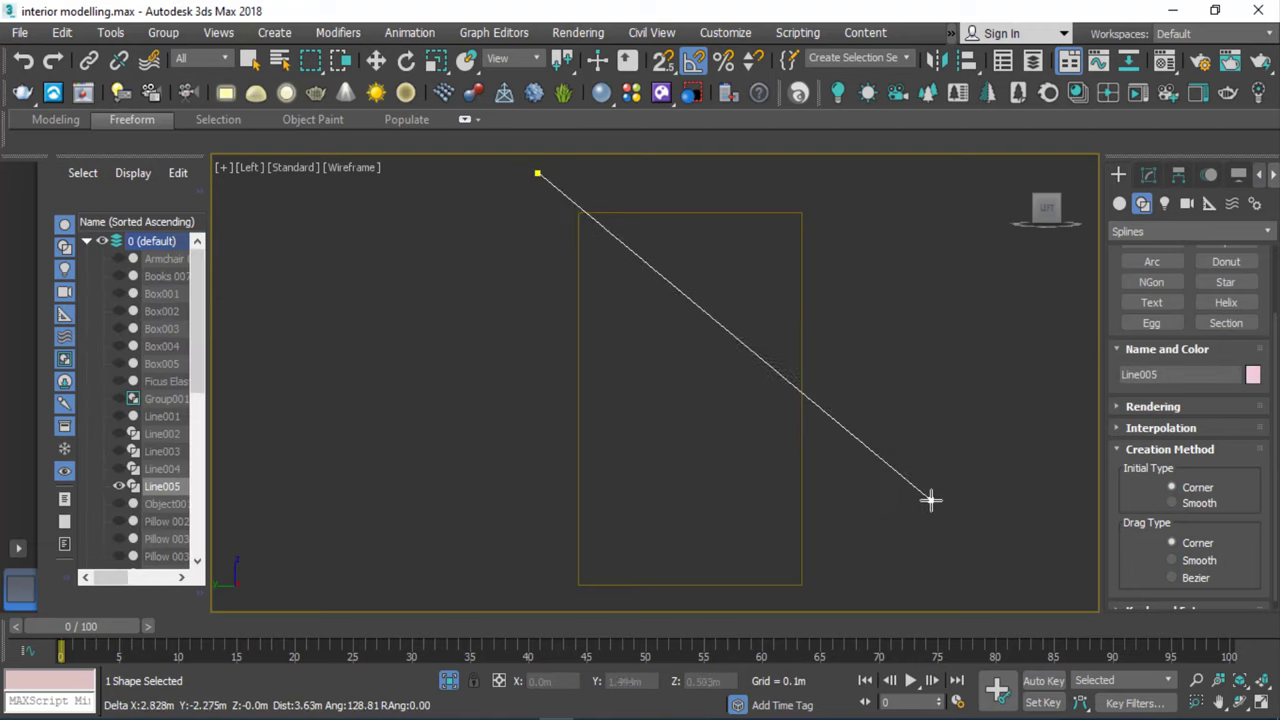
pyautogui.click(941, 500)
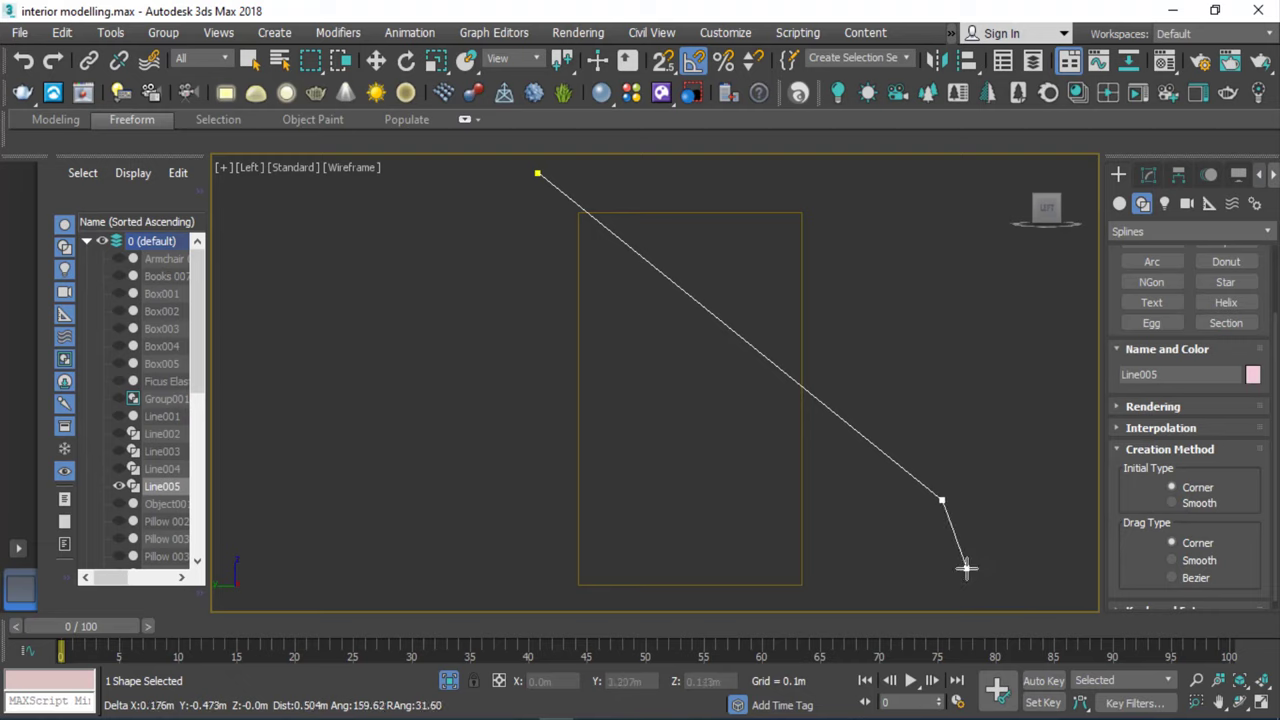
pyautogui.rightClick(975, 562)
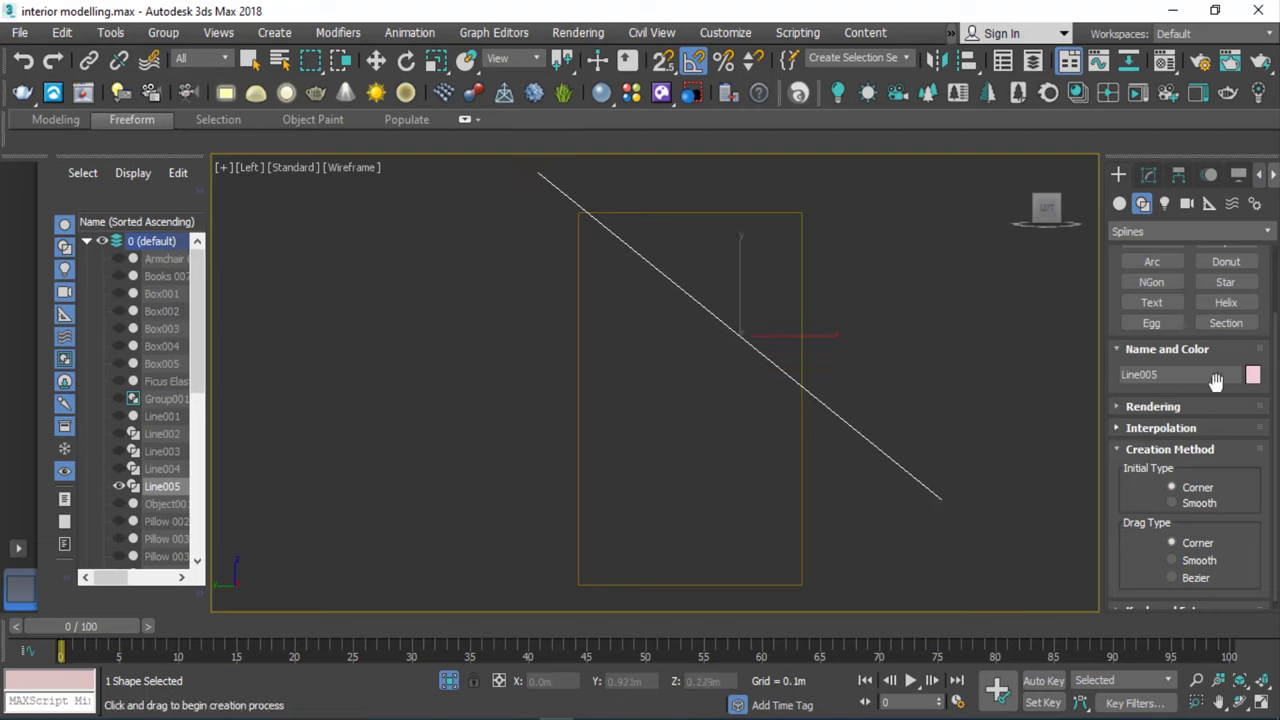
# Draw a snapped rectangle matching the plane's outline, checking it from Top view.
pyautogui.scroll(3, 1270, 320)
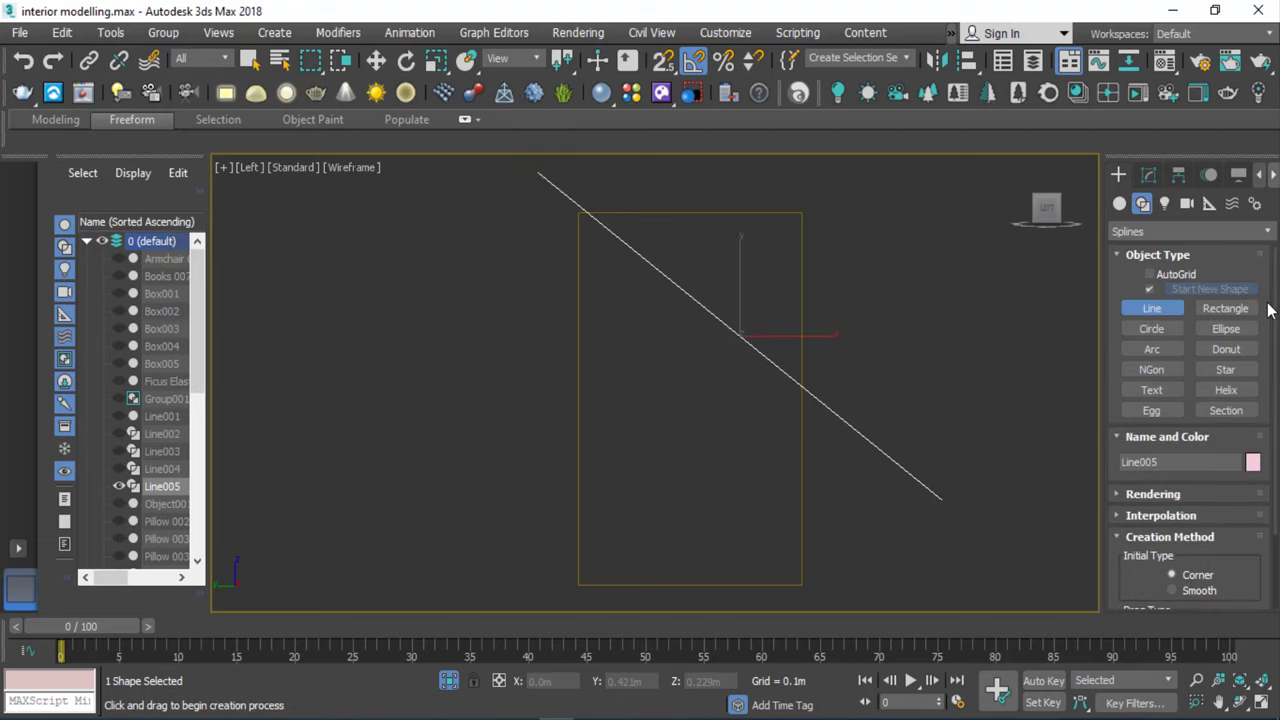
pyautogui.click(1226, 308)
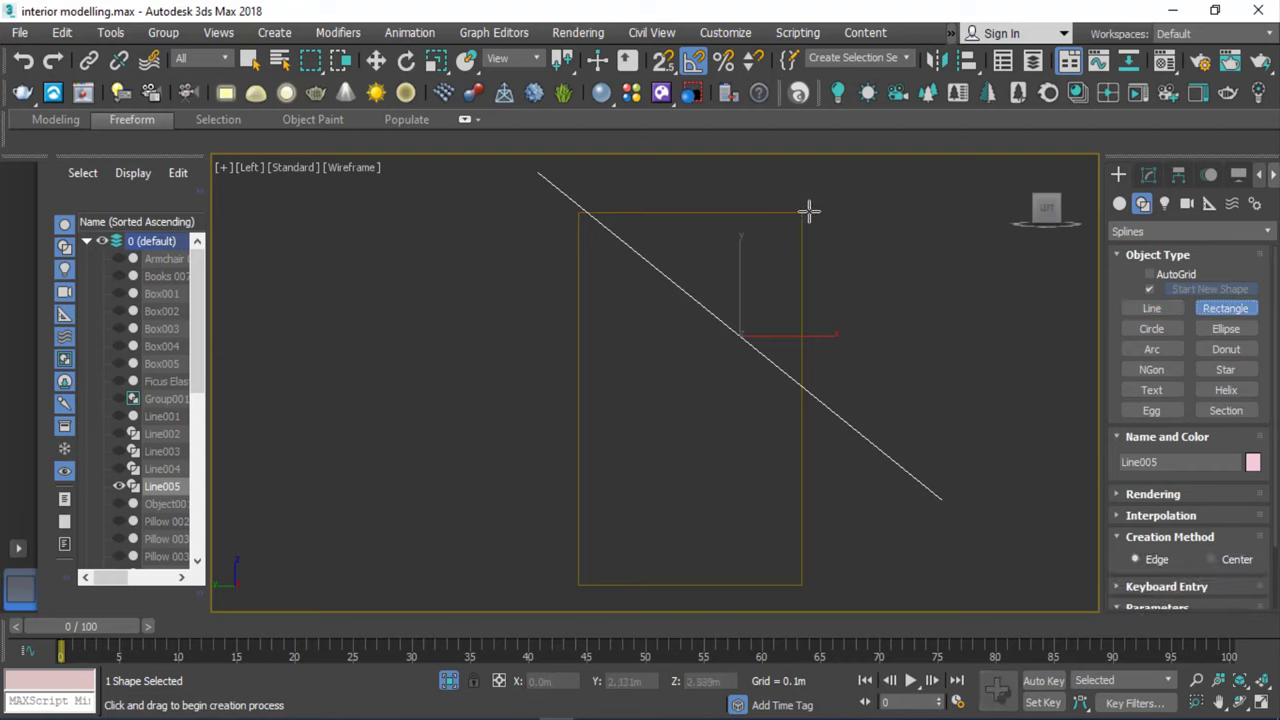
pyautogui.press('s')
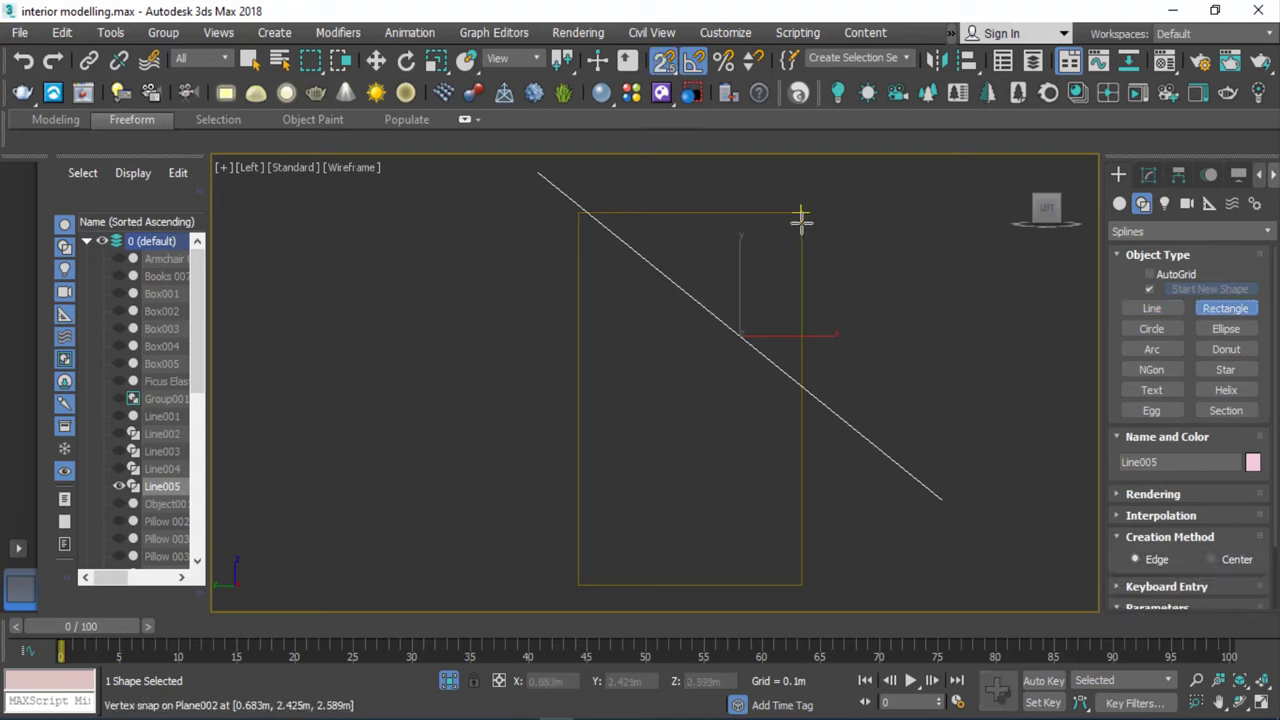
pyautogui.moveTo(801, 212); pyautogui.dragTo(579, 585)
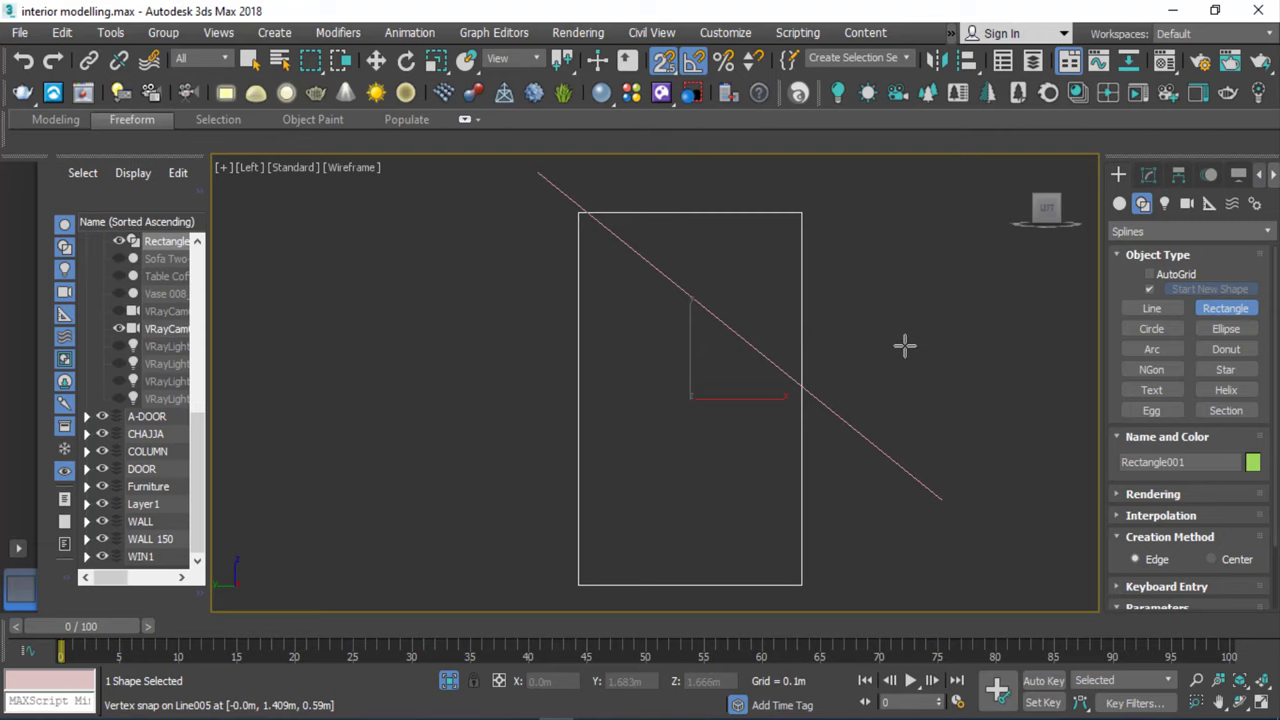
pyautogui.press('t')
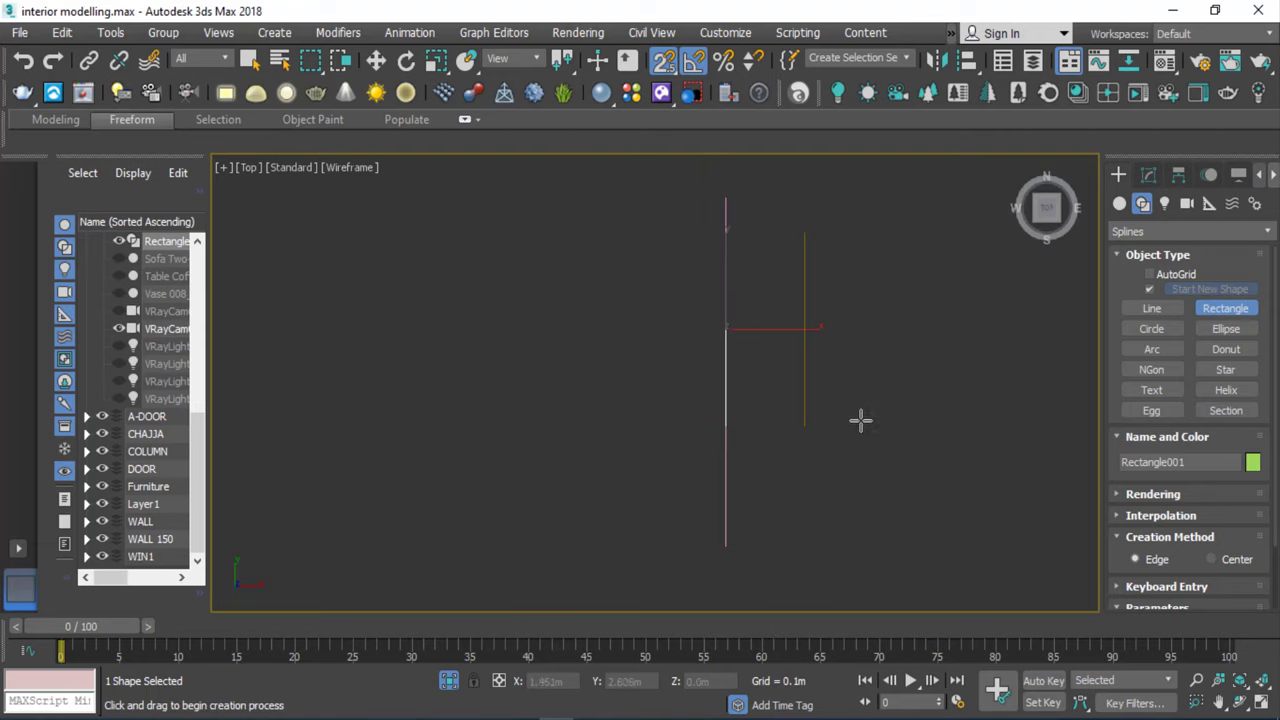
pyautogui.press('g')
pyautogui.press('g')
pyautogui.press('g')
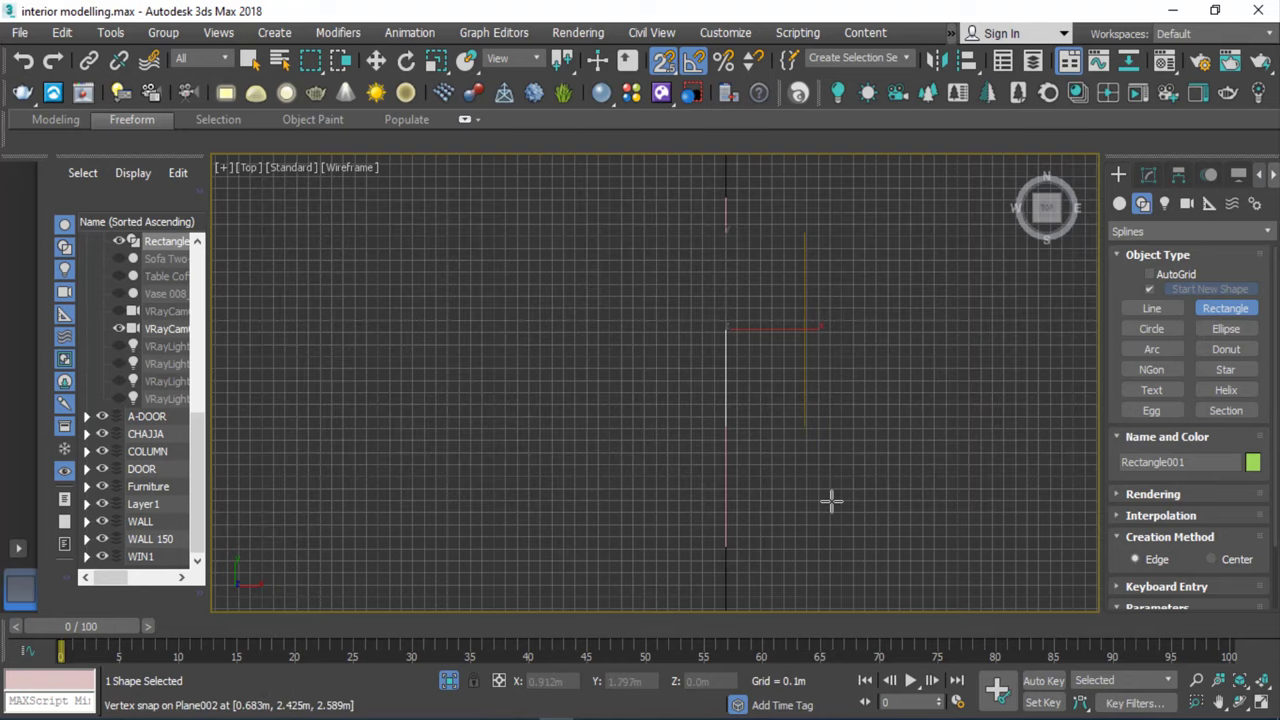
pyautogui.scroll(-4, 691, 291)
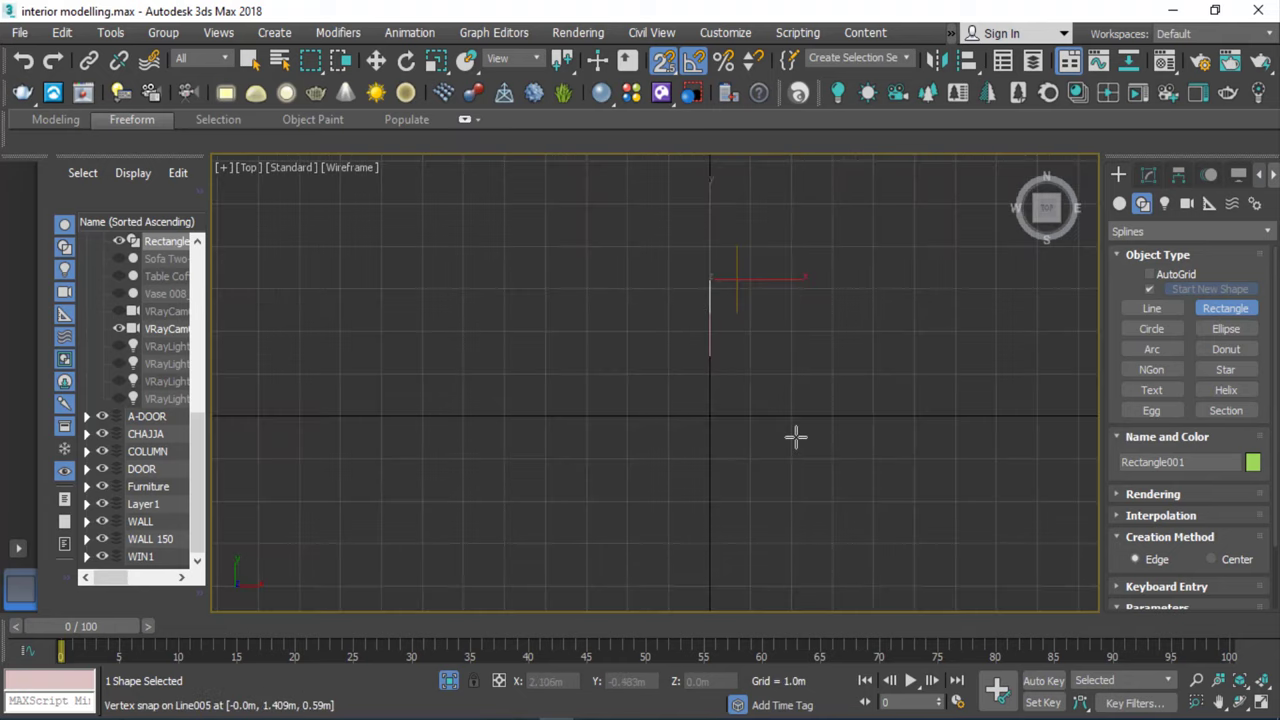
pyautogui.press('g')
pyautogui.press('l')
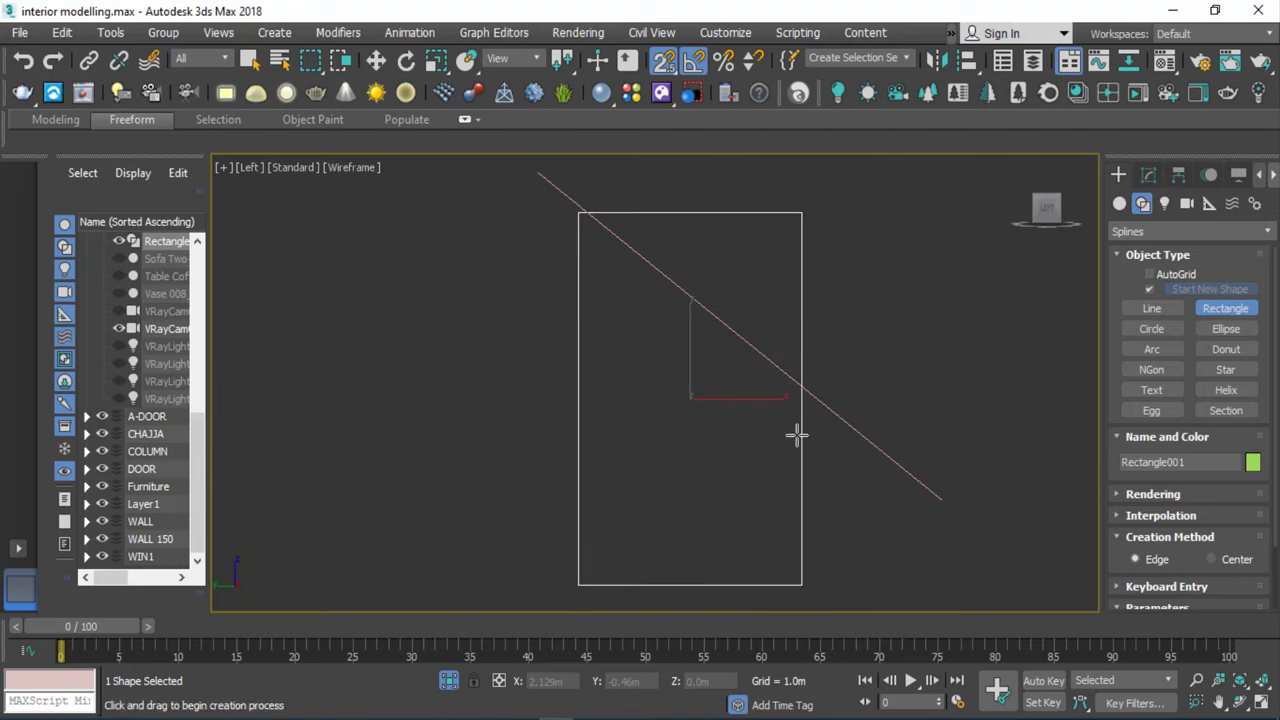
# Clone Line005 three times into parallel copies Line006–Line008, then select all four lines.
pyautogui.rightClick(904, 375)
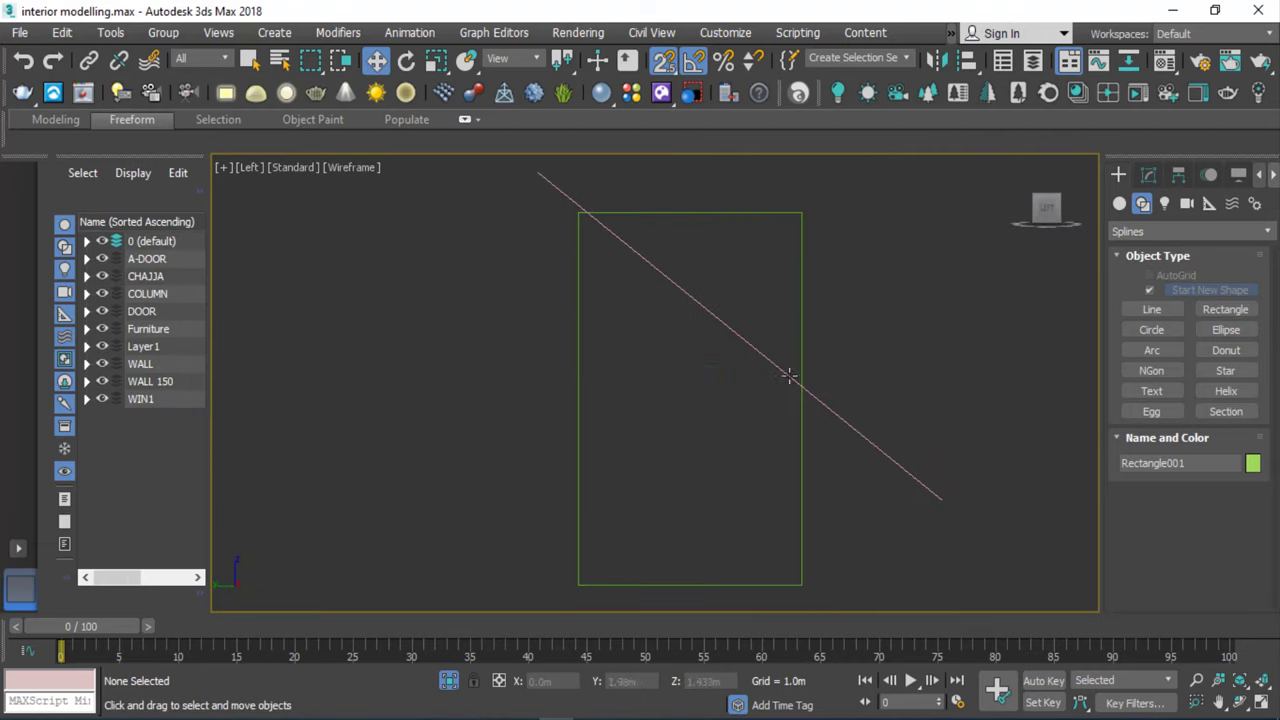
pyautogui.click(740, 336)
pyautogui.keyDown('shift'); pyautogui.moveTo(768, 305); pyautogui.dragTo(915, 379); pyautogui.keyUp('shift')
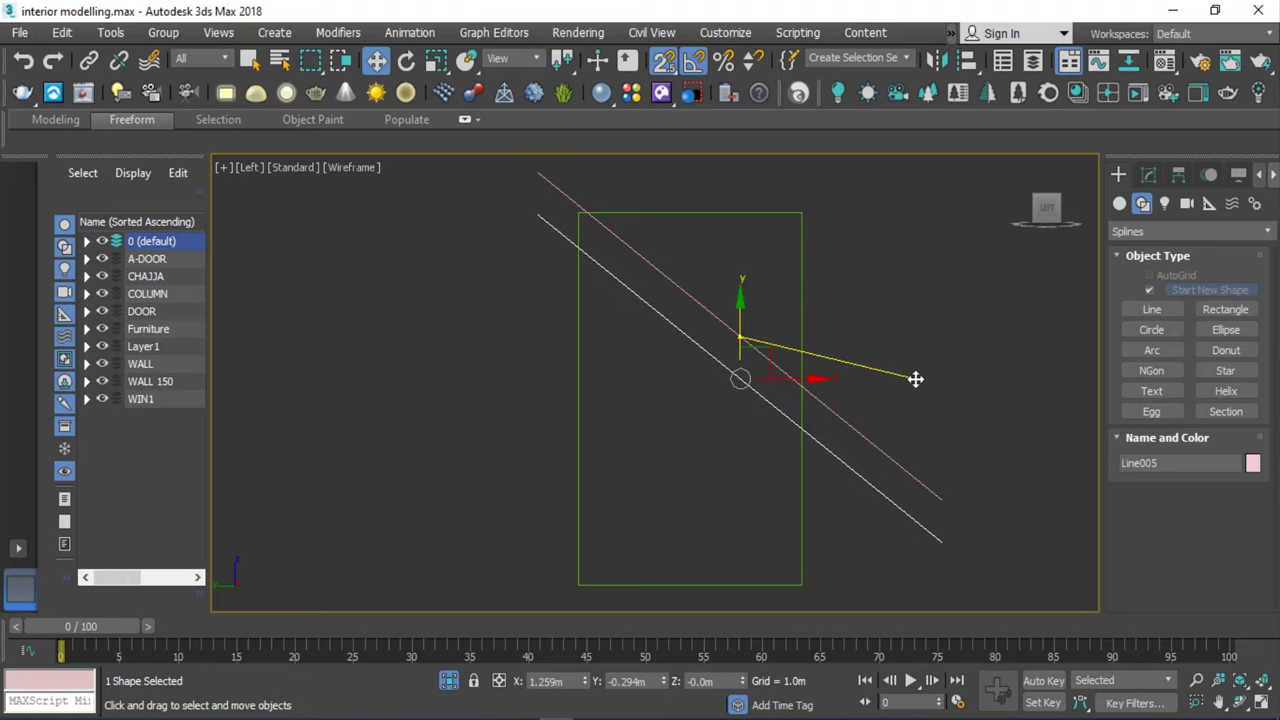
pyautogui.click(643, 451)
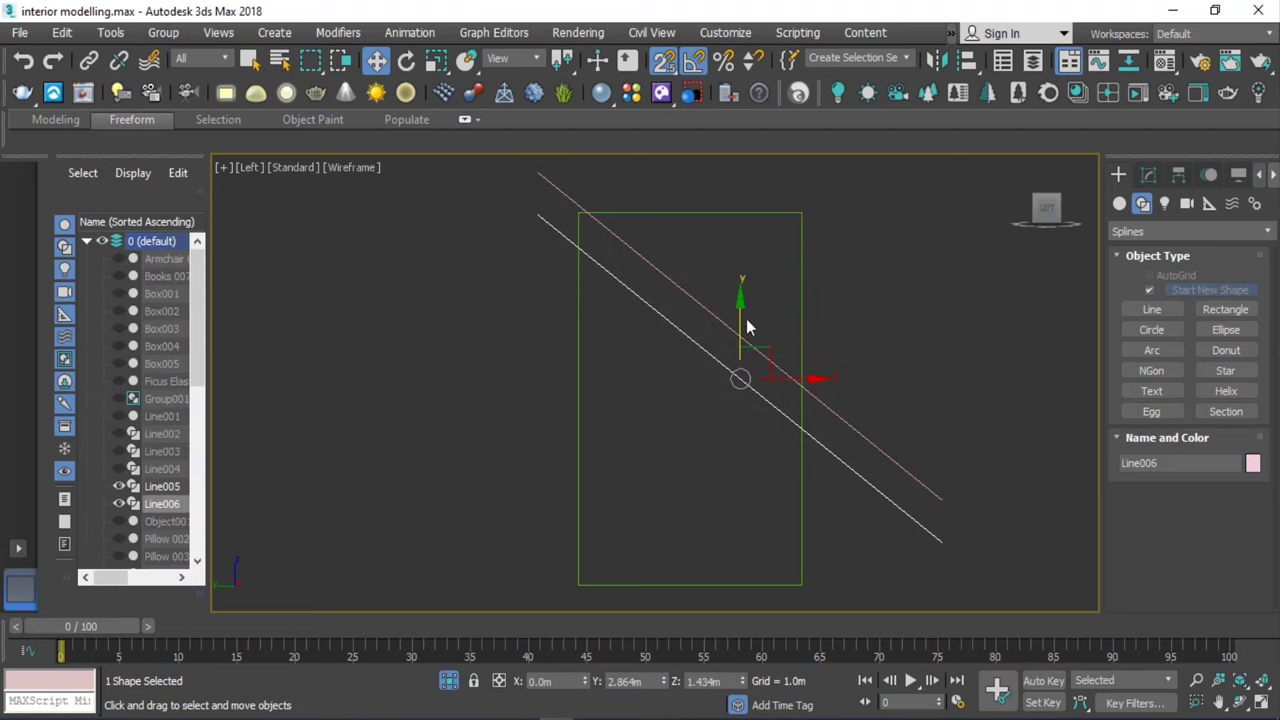
pyautogui.moveTo(746, 318); pyautogui.dragTo(682, 514)
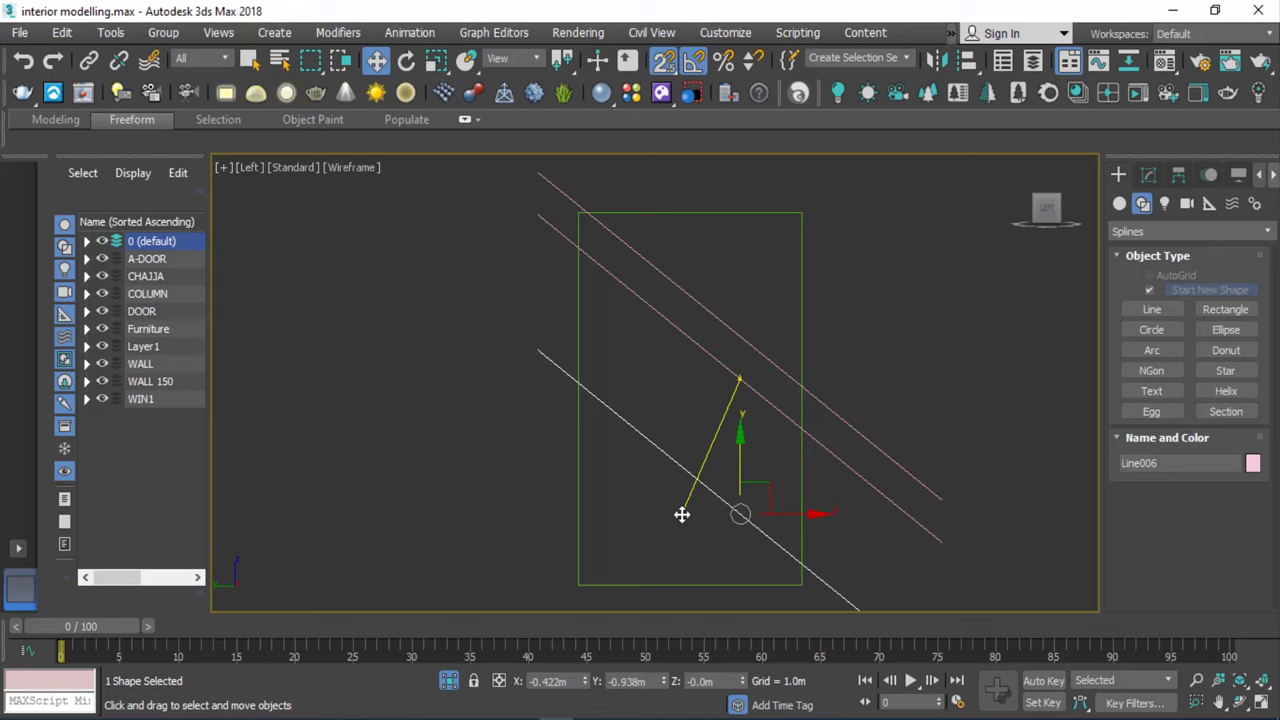
pyautogui.click(646, 449)
pyautogui.scroll(-1, 636, 408)
pyautogui.scroll(2, 703, 455)
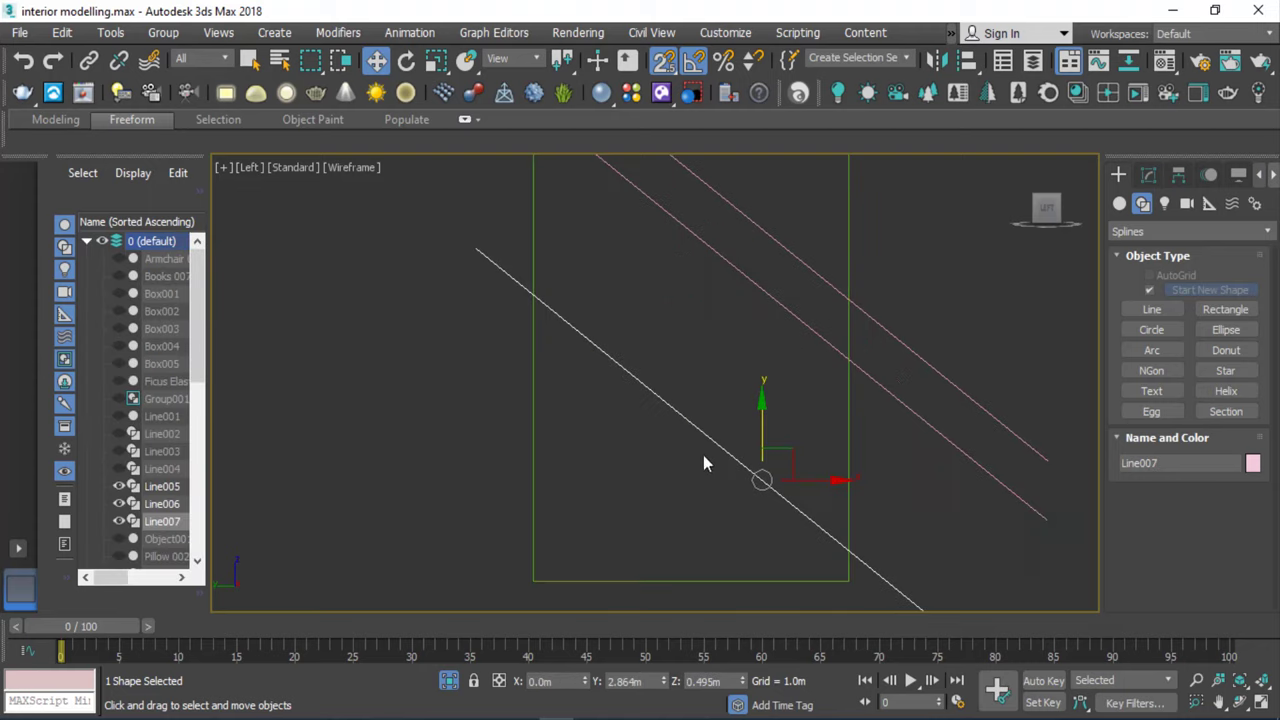
pyautogui.keyDown('shift'); pyautogui.moveTo(761, 416); pyautogui.dragTo(634, 555); pyautogui.keyUp('shift')
pyautogui.click(646, 449)
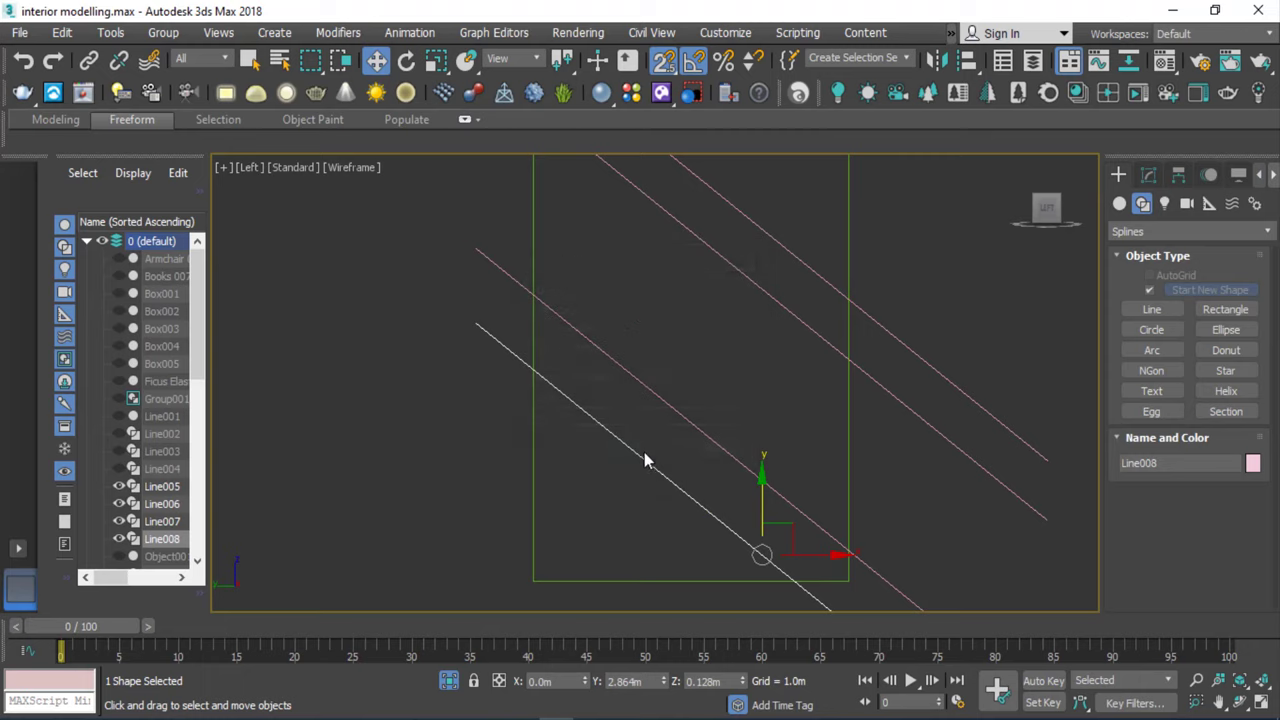
pyautogui.scroll(-2, 644, 452)
pyautogui.moveTo(673, 292); pyautogui.dragTo(640, 490)
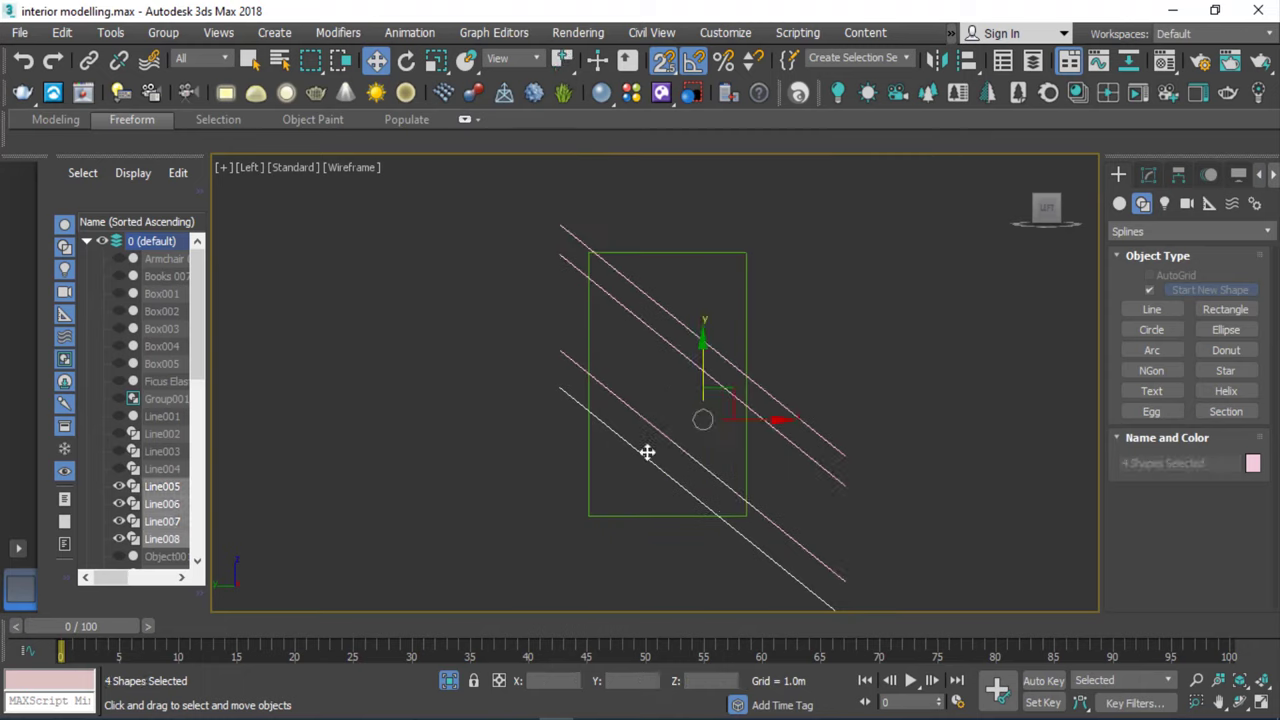
# Mirror the four lines on Y as a copy and move the copies up.
pyautogui.click(937, 60)
pyautogui.moveTo(626, 190); pyautogui.dragTo(290, 157)
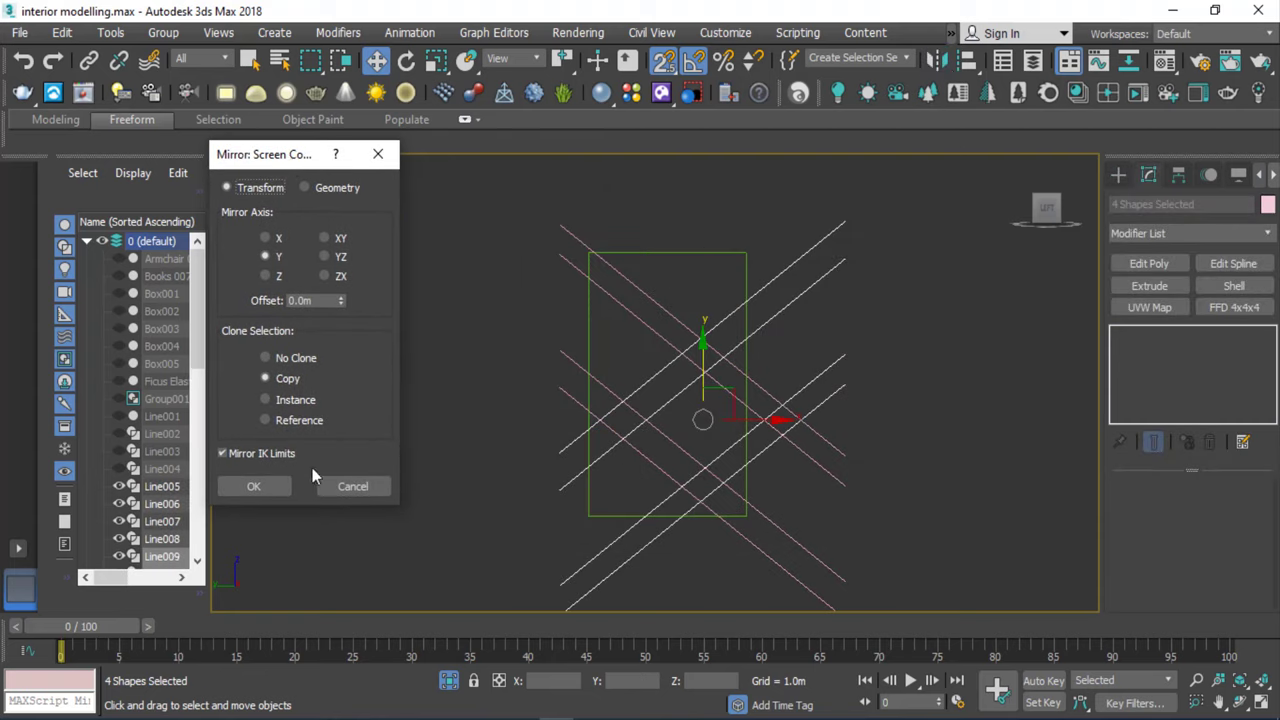
pyautogui.click(255, 486)
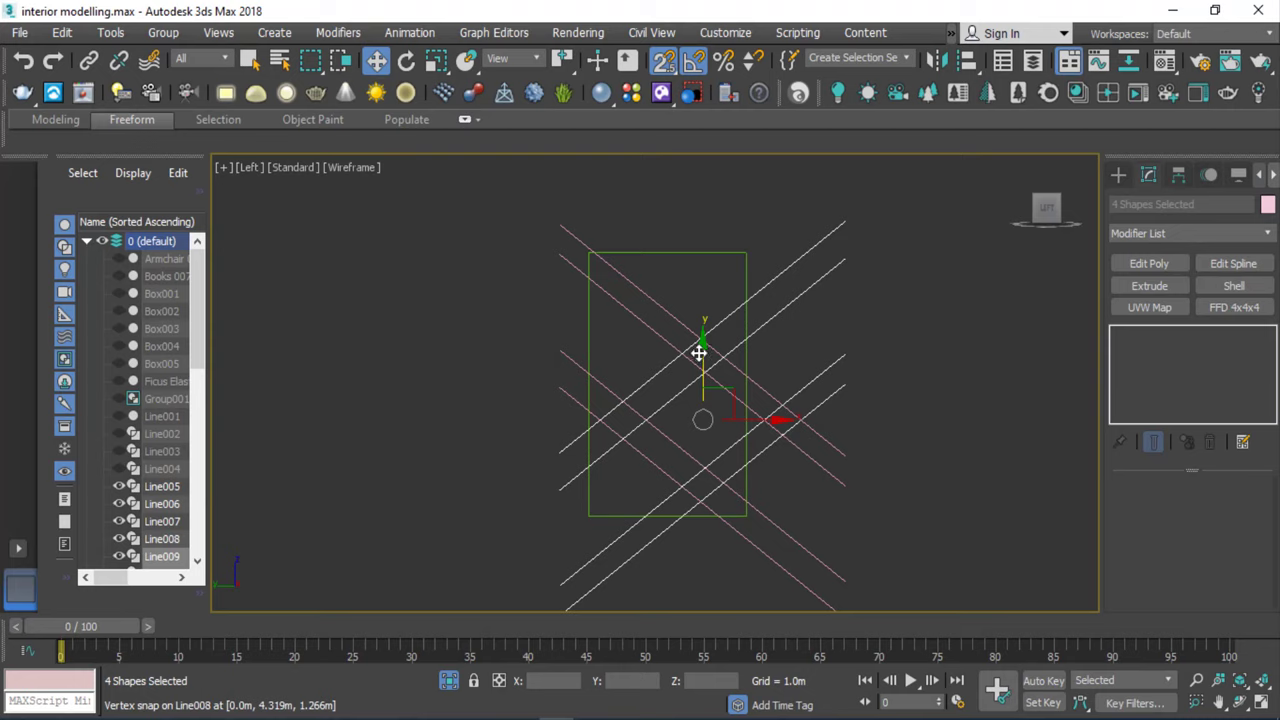
pyautogui.moveTo(698, 352); pyautogui.dragTo(648, 351)
# Crossing-select all eight diagonal lines and delete them, leaving only the rectangle.
pyautogui.scroll(5, 740, 462)
pyautogui.scroll(-5, 660, 330)
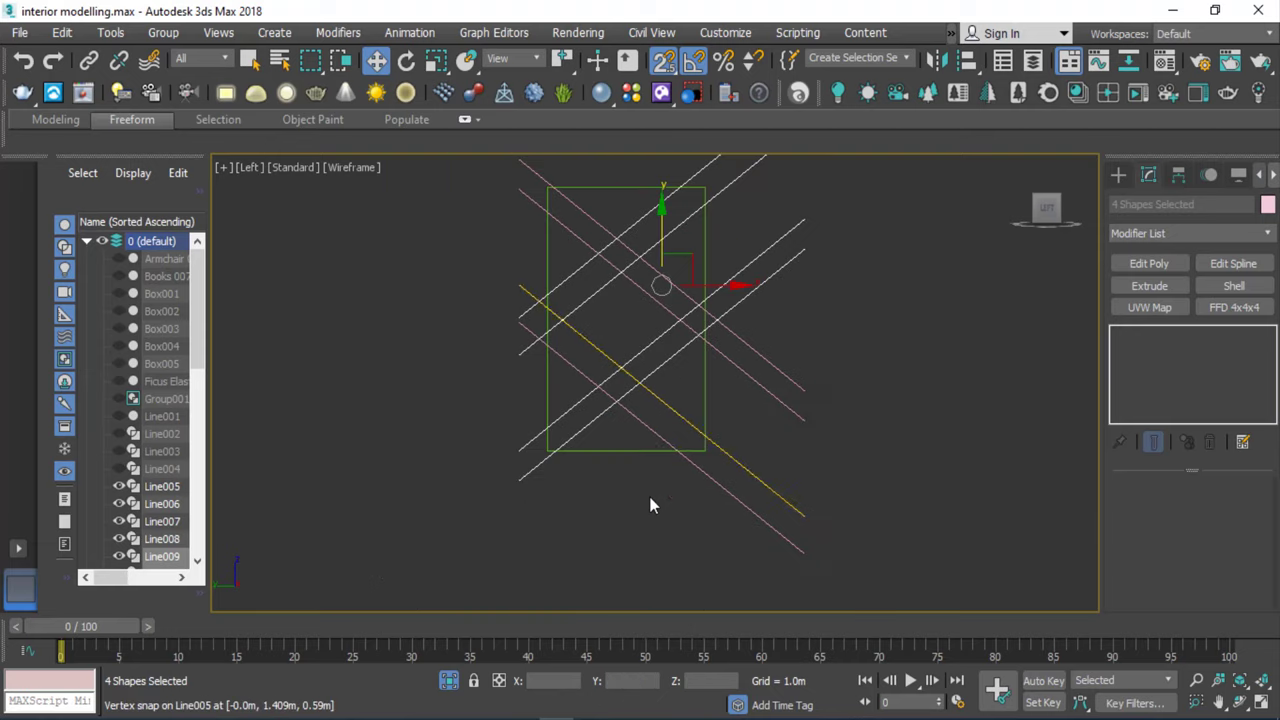
pyautogui.scroll(2, 640, 352)
pyautogui.scroll(-5, 640, 352)
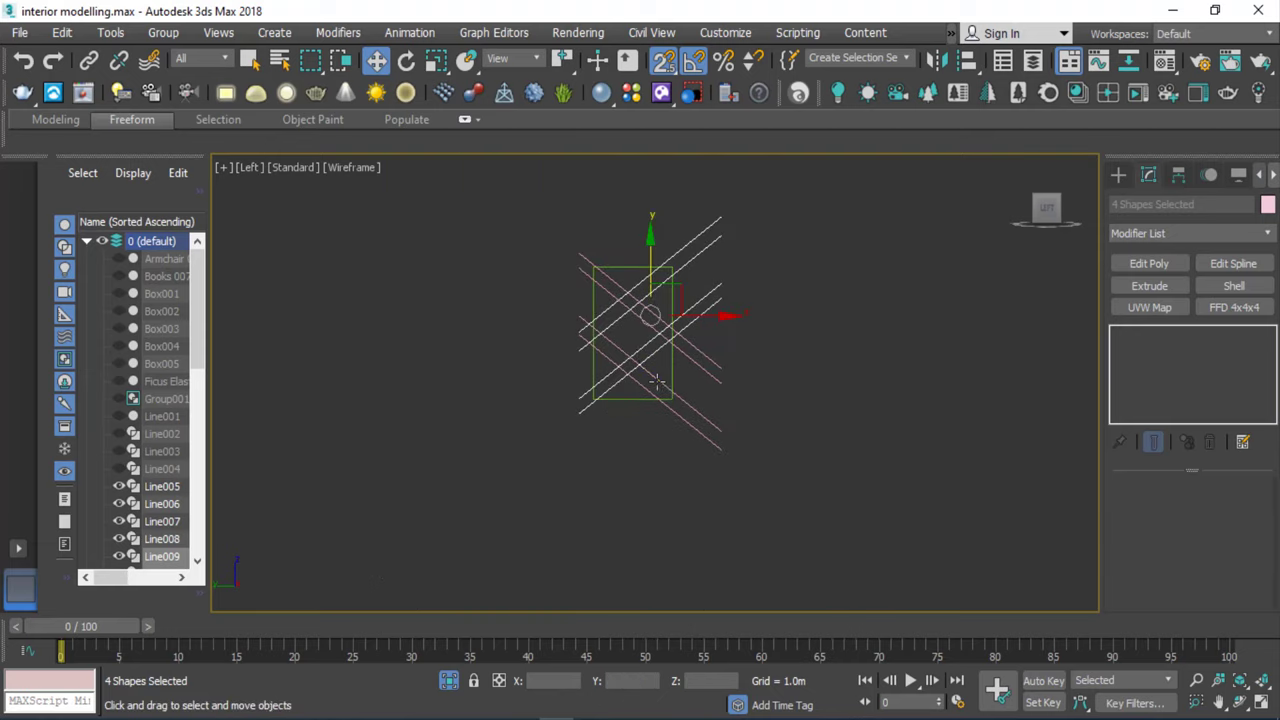
pyautogui.scroll(1, 648, 343)
pyautogui.click(763, 340)
pyautogui.scroll(4, 683, 340)
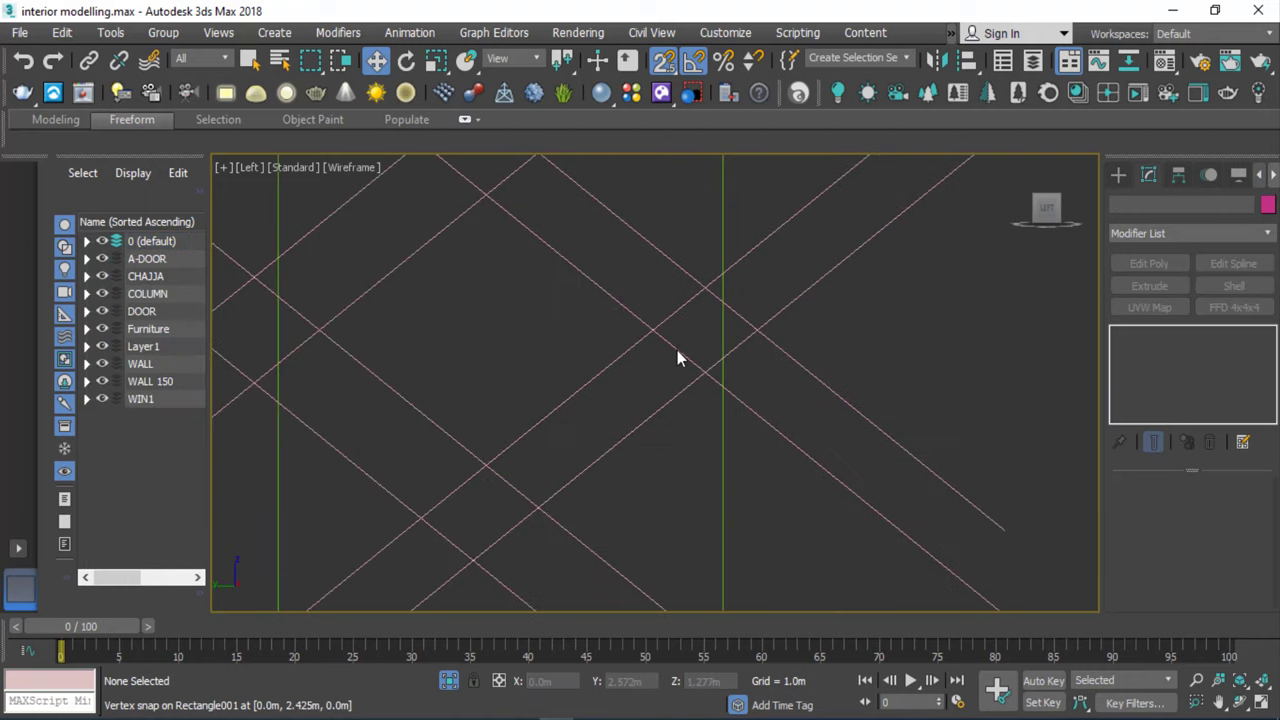
pyautogui.scroll(-2, 677, 350)
pyautogui.scroll(-3, 672, 368)
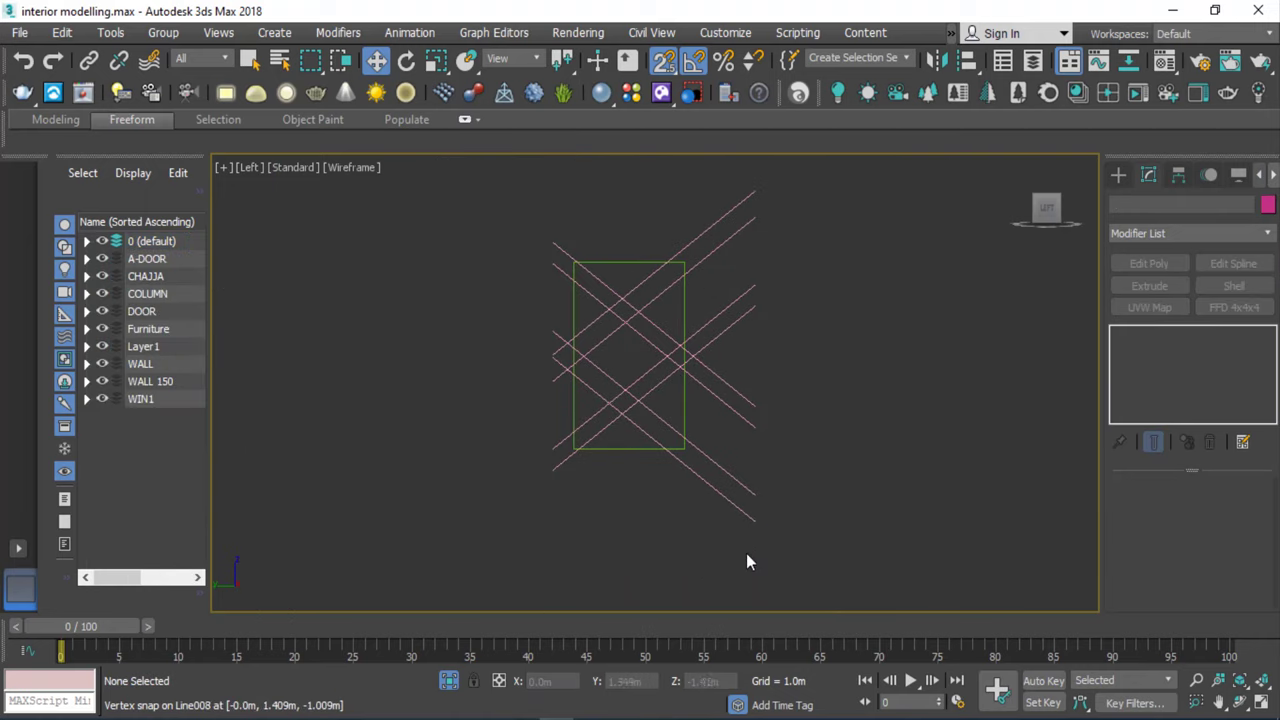
pyautogui.moveTo(745, 549); pyautogui.dragTo(712, 206)
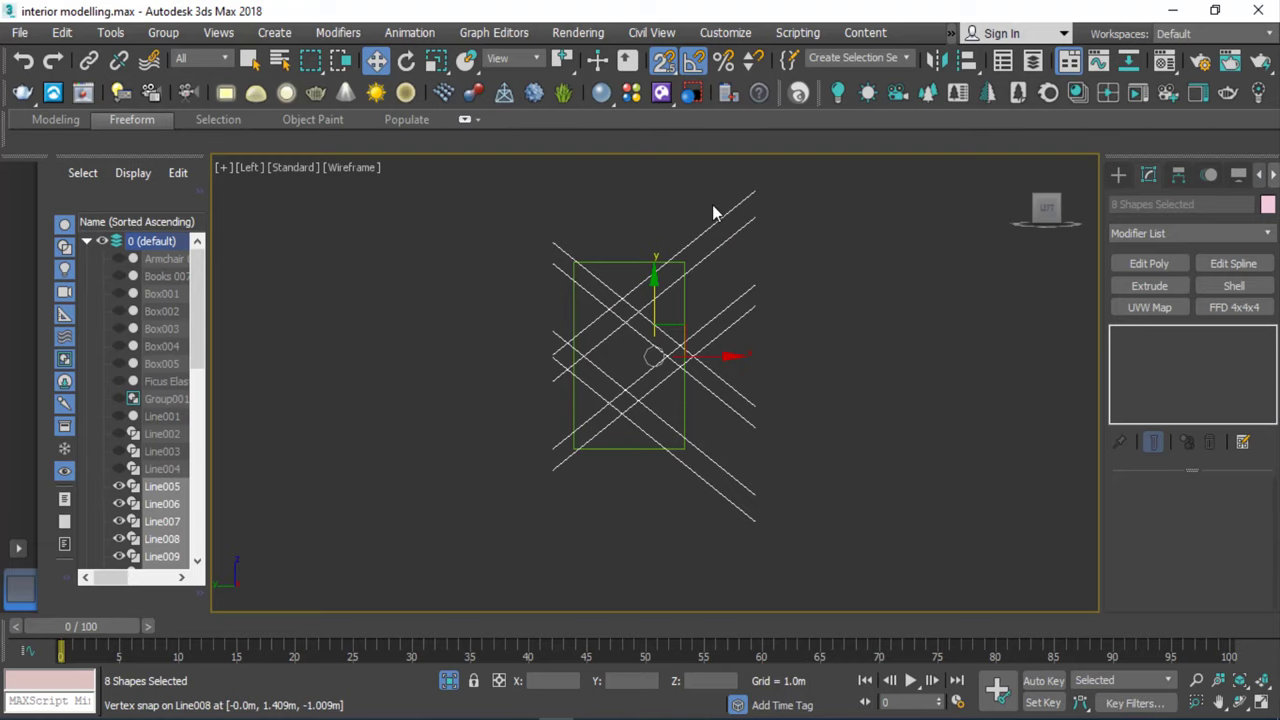
pyautogui.press('Delete')
# Draw a new diagonal line from the rectangle's top-left corner to its lower-right.
pyautogui.click(1118, 175)
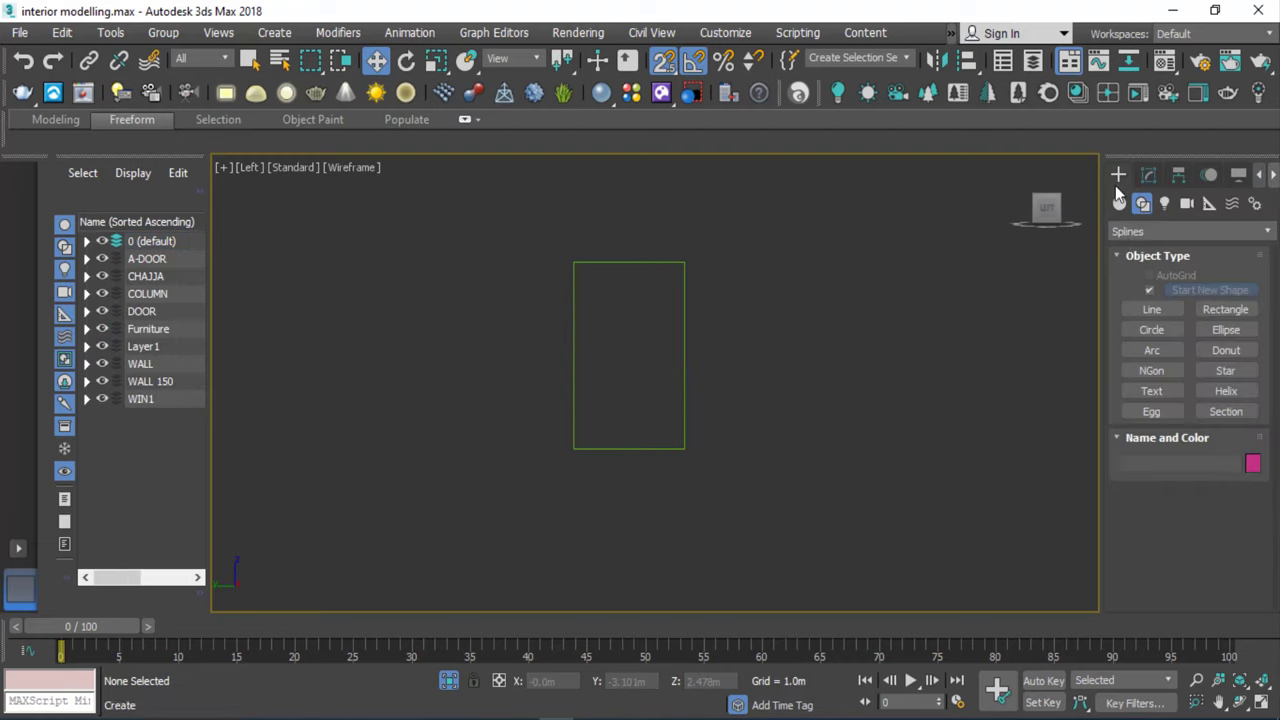
pyautogui.click(1152, 309)
pyautogui.scroll(3, 648, 290)
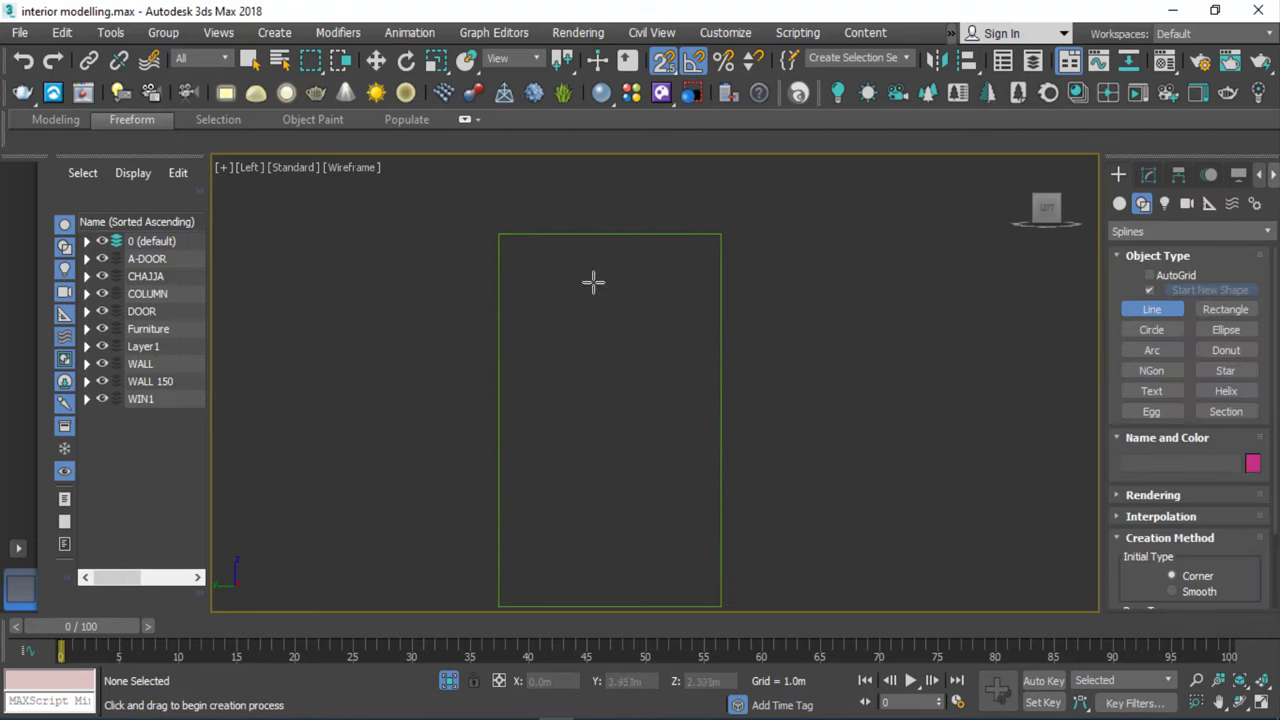
pyautogui.click(499, 235)
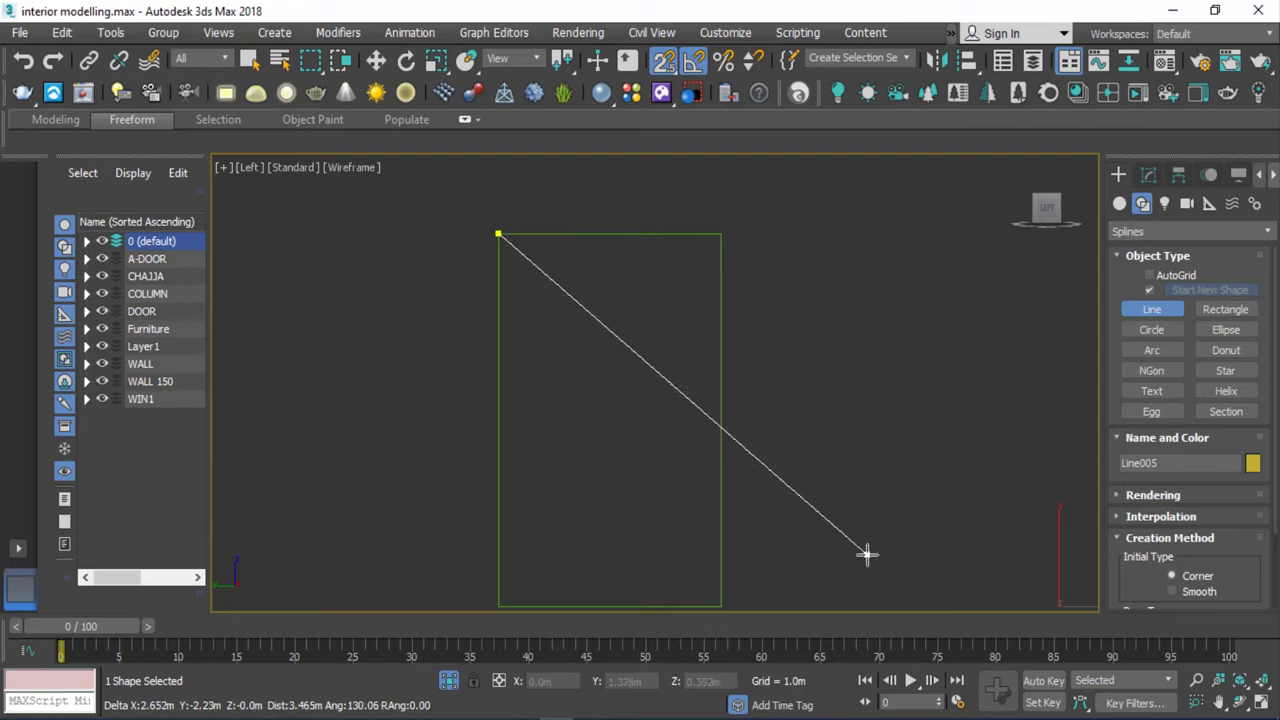
pyautogui.click(873, 556)
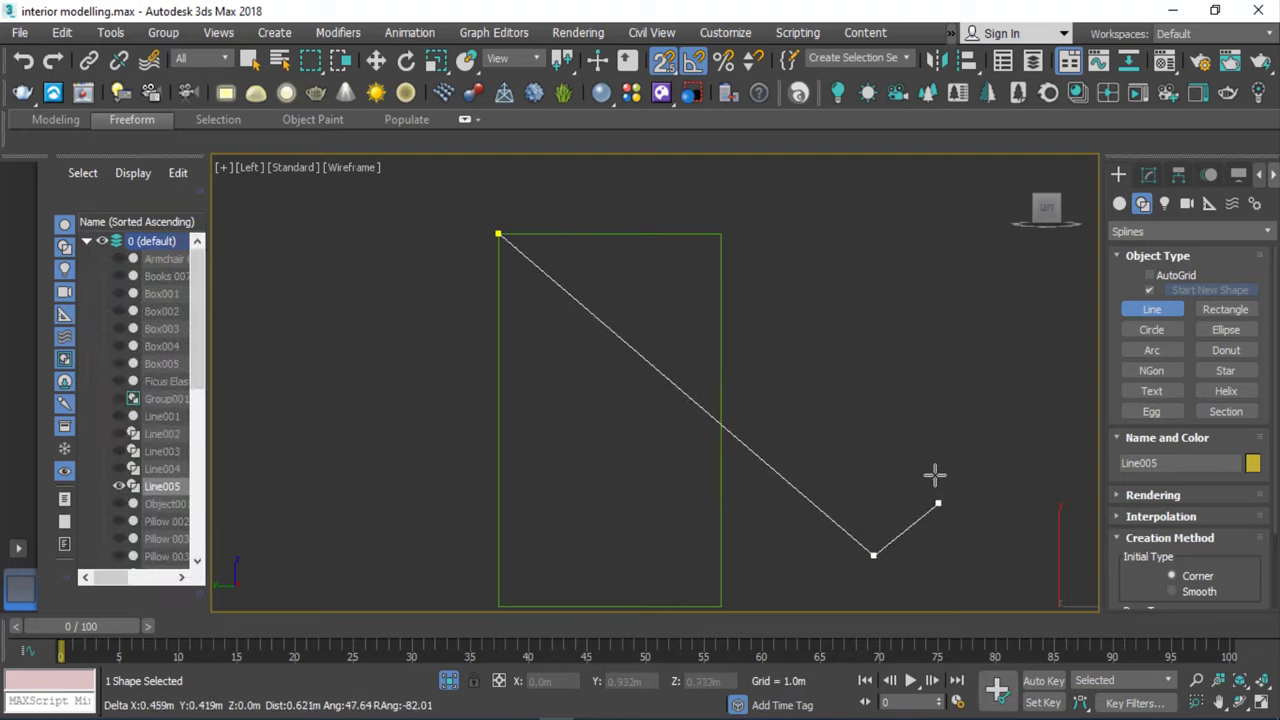
pyautogui.rightClick(930, 442)
# Clone the diagonal line and move the copy Line006 close to form a parallel pair.
pyautogui.click(376, 60)
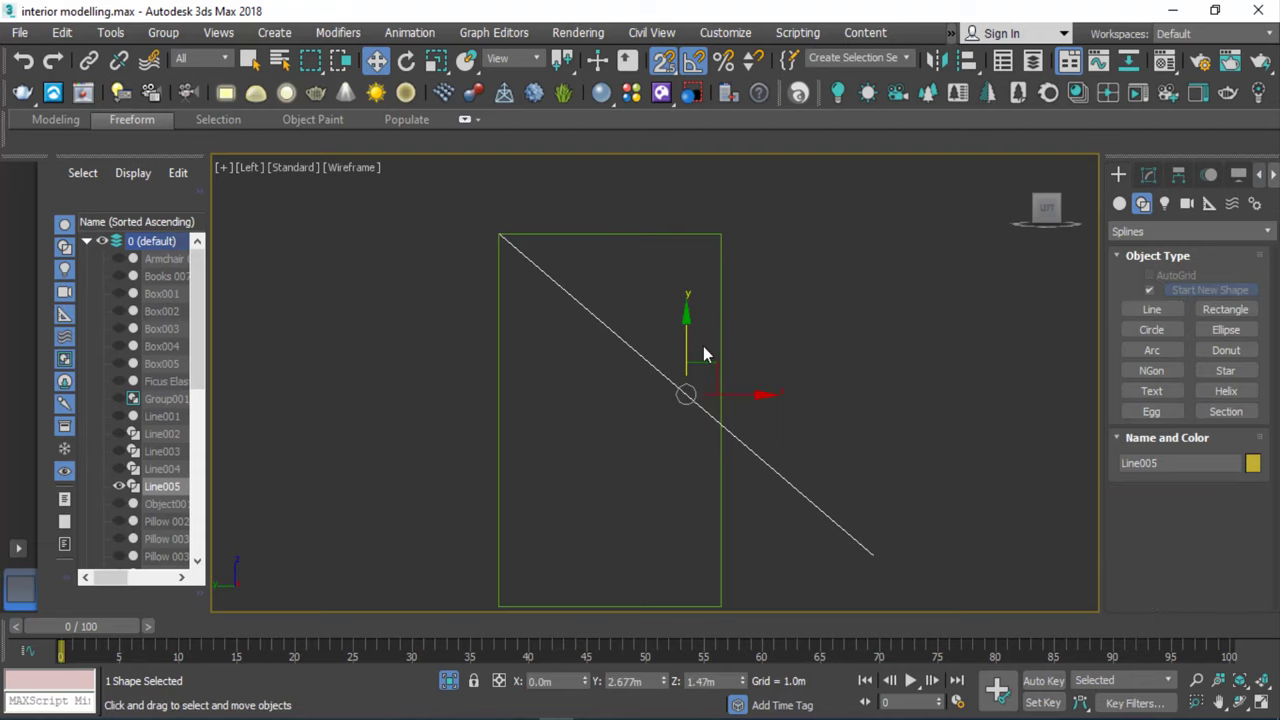
pyautogui.keyDown('shift'); pyautogui.moveTo(683, 335); pyautogui.dragTo(930, 340); pyautogui.keyUp('shift')
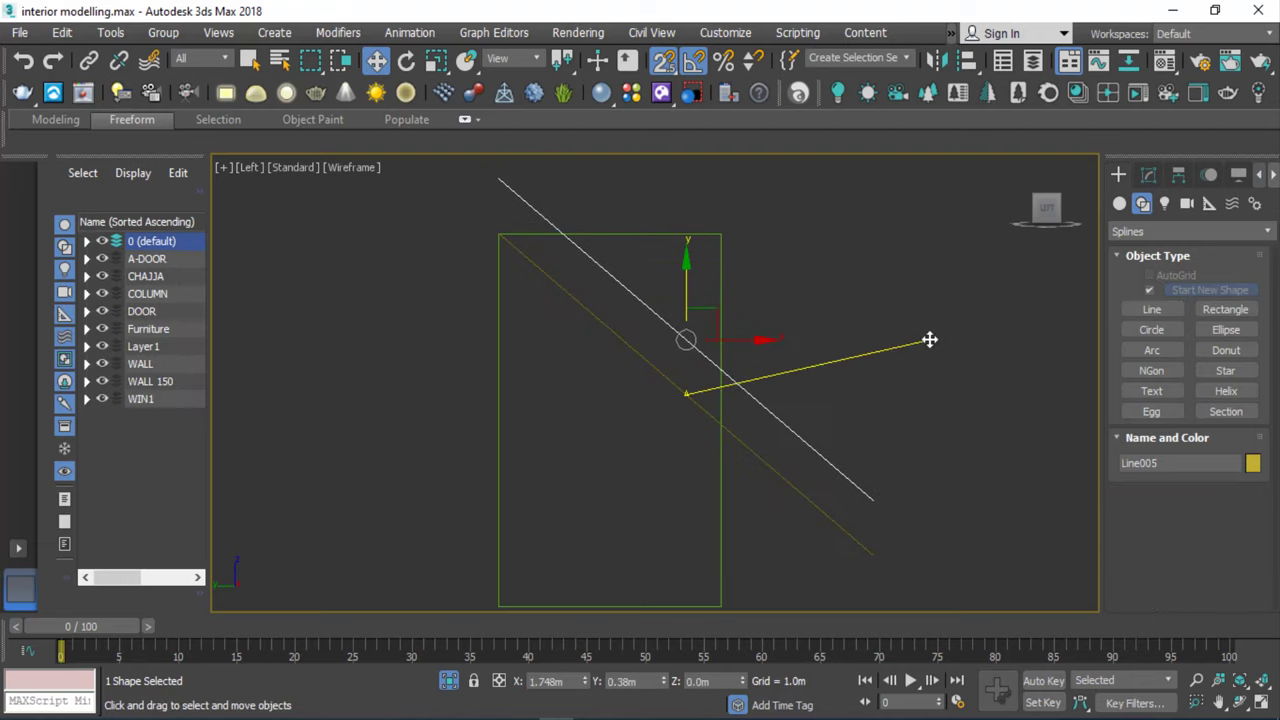
pyautogui.click(645, 452)
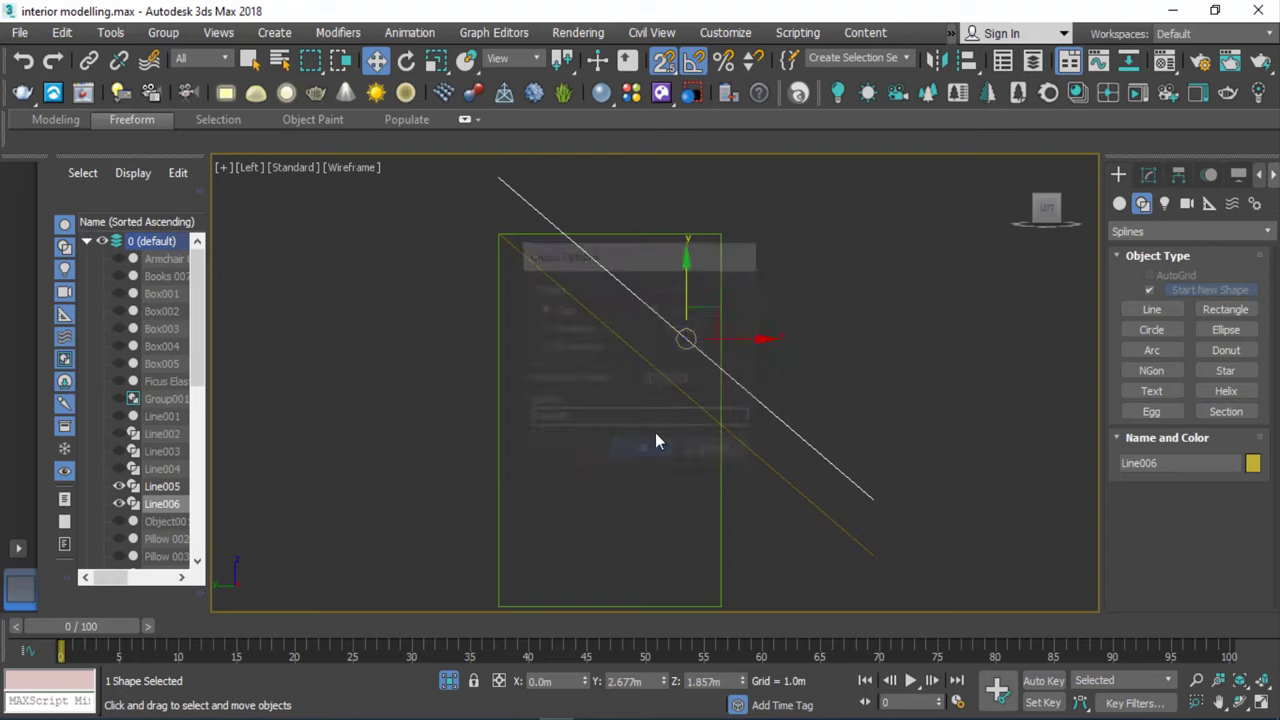
pyautogui.scroll(-2, 680, 285)
pyautogui.click(676, 333)
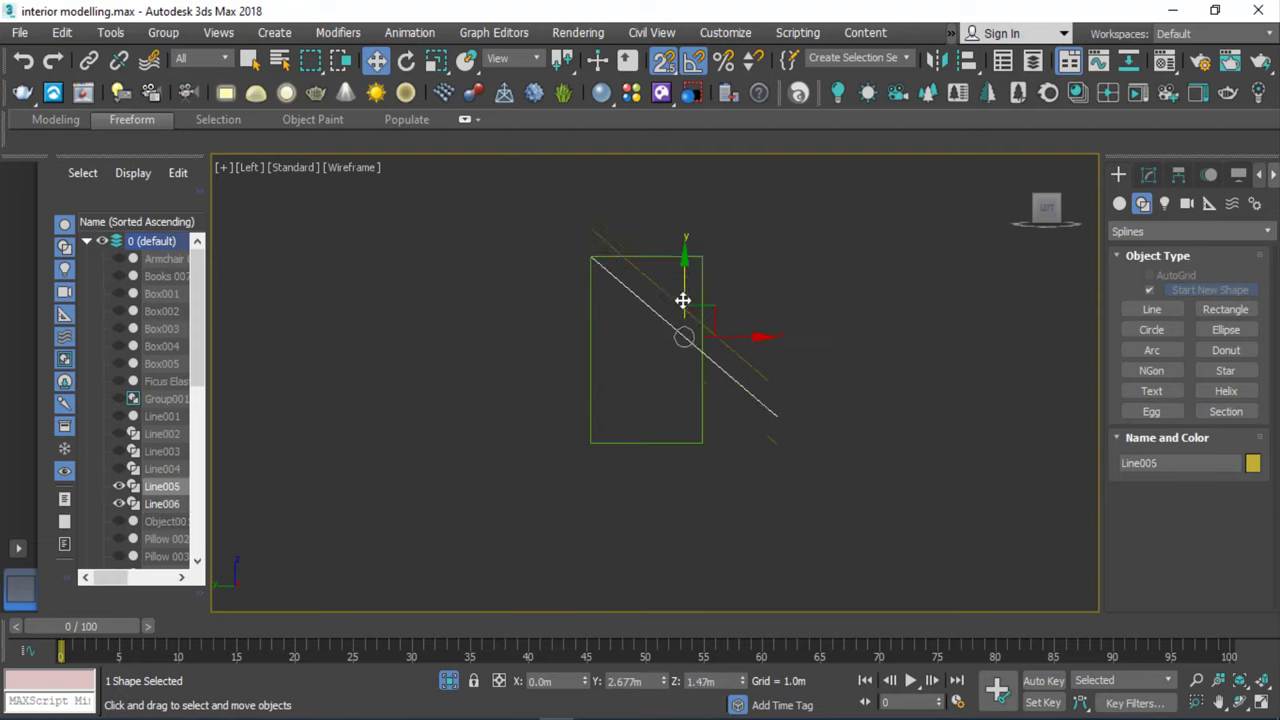
pyautogui.scroll(2, 682, 290)
pyautogui.click(666, 289)
pyautogui.click(677, 289)
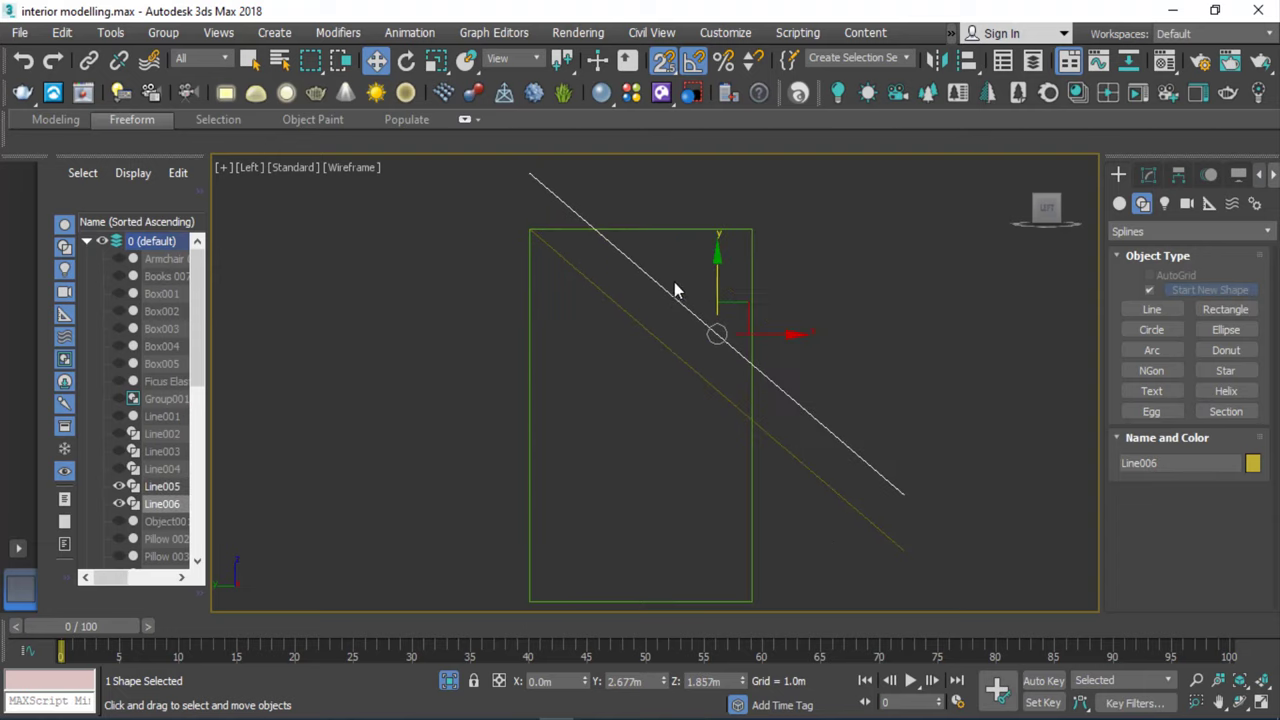
pyautogui.scroll(3, 677, 289)
pyautogui.moveTo(758, 432); pyautogui.dragTo(750, 515)
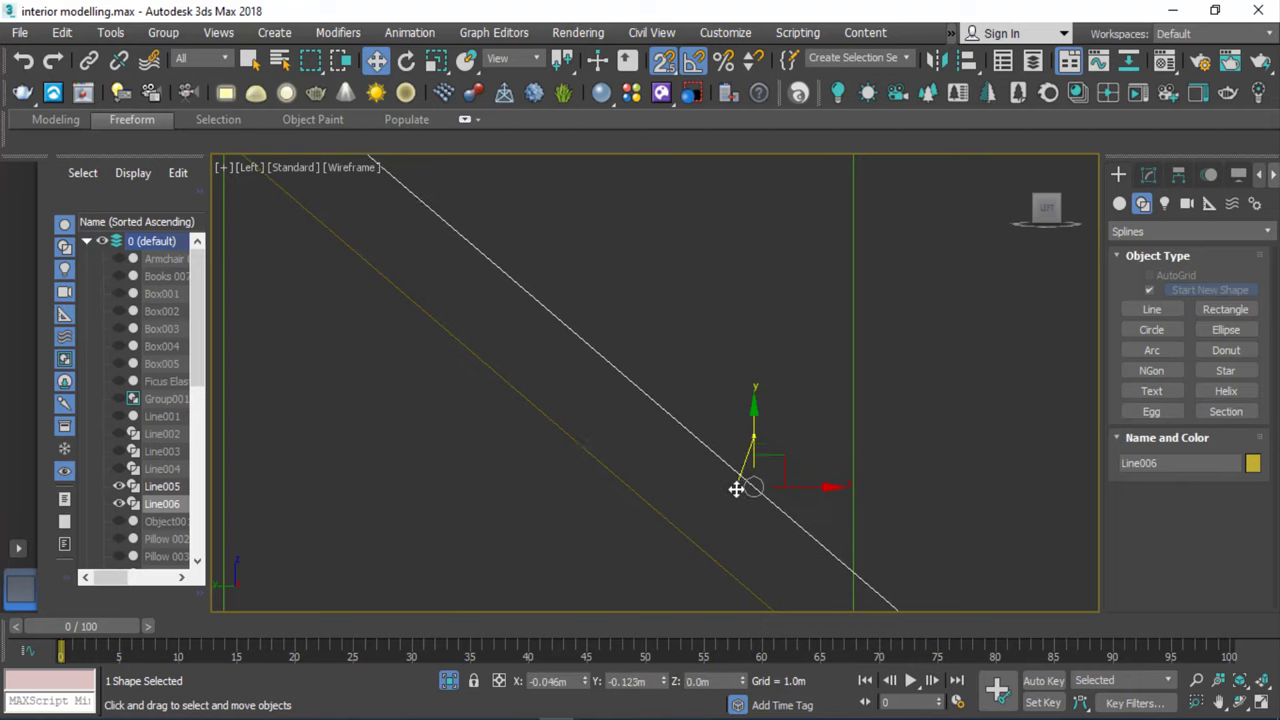
# Copy the line pair downward below the originals and select all four lines.
pyautogui.scroll(-3, 710, 335)
pyautogui.click(663, 349)
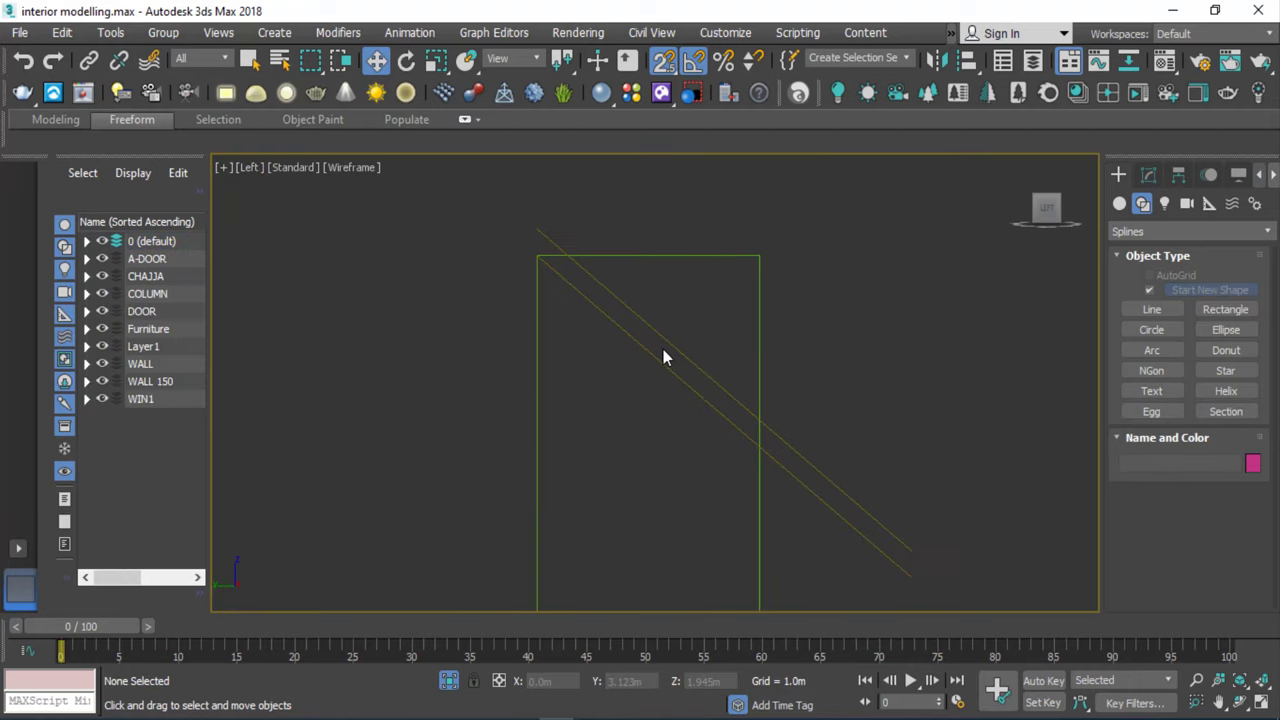
pyautogui.click(663, 338)
pyautogui.scroll(-4, 684, 305)
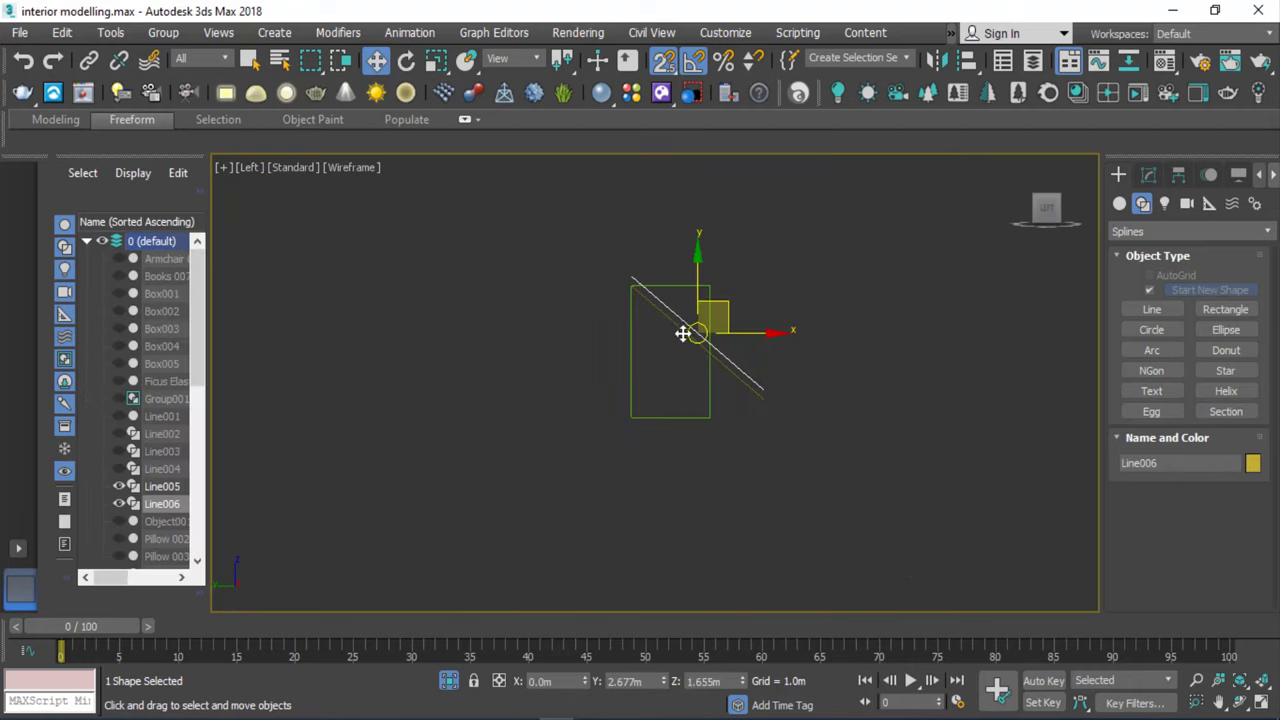
pyautogui.scroll(3, 677, 323)
pyautogui.keyDown('ctrl'); pyautogui.click(690, 313); pyautogui.keyUp('ctrl')
pyautogui.keyDown('shift'); pyautogui.moveTo(714, 289); pyautogui.dragTo(831, 469); pyautogui.keyUp('shift')
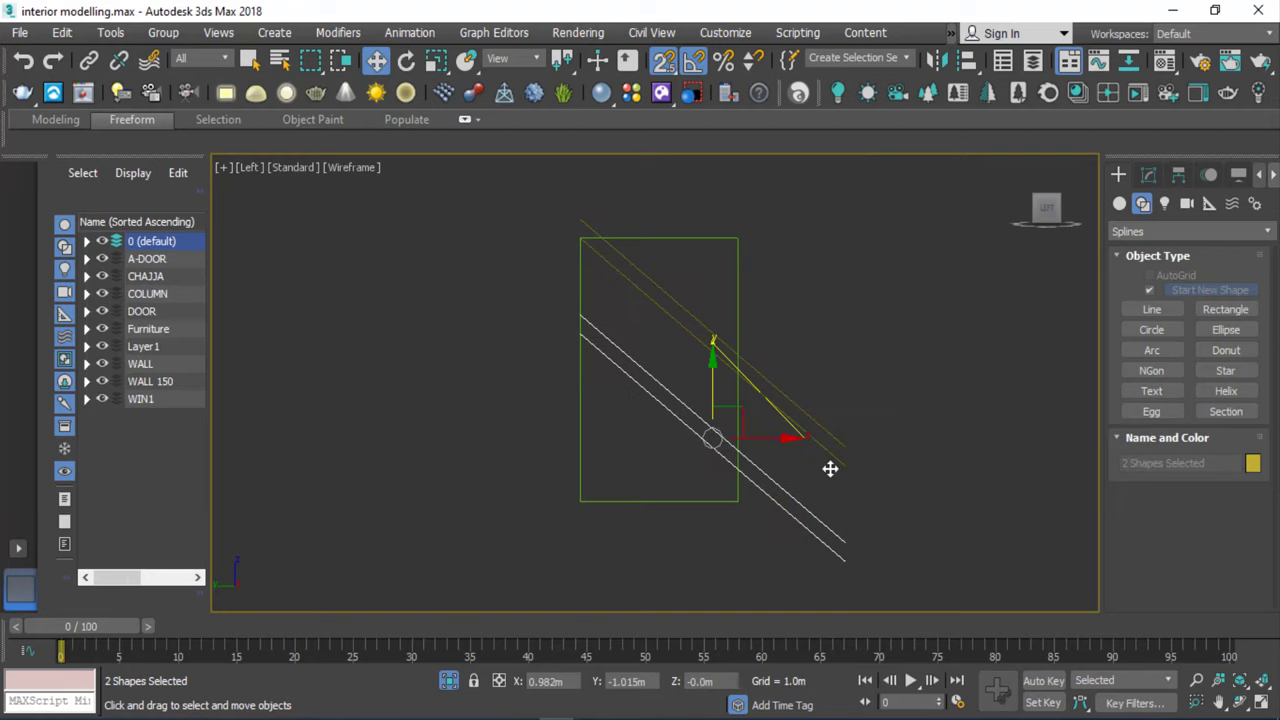
pyautogui.click(643, 451)
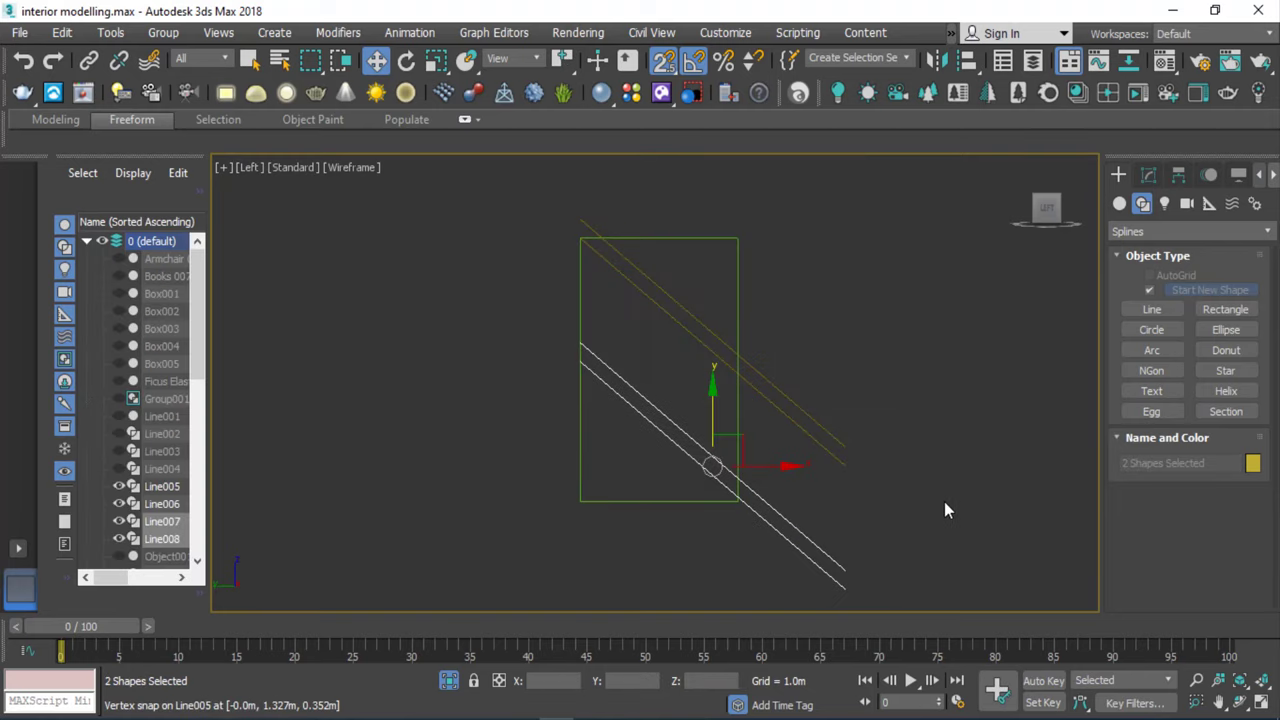
pyautogui.click(704, 524)
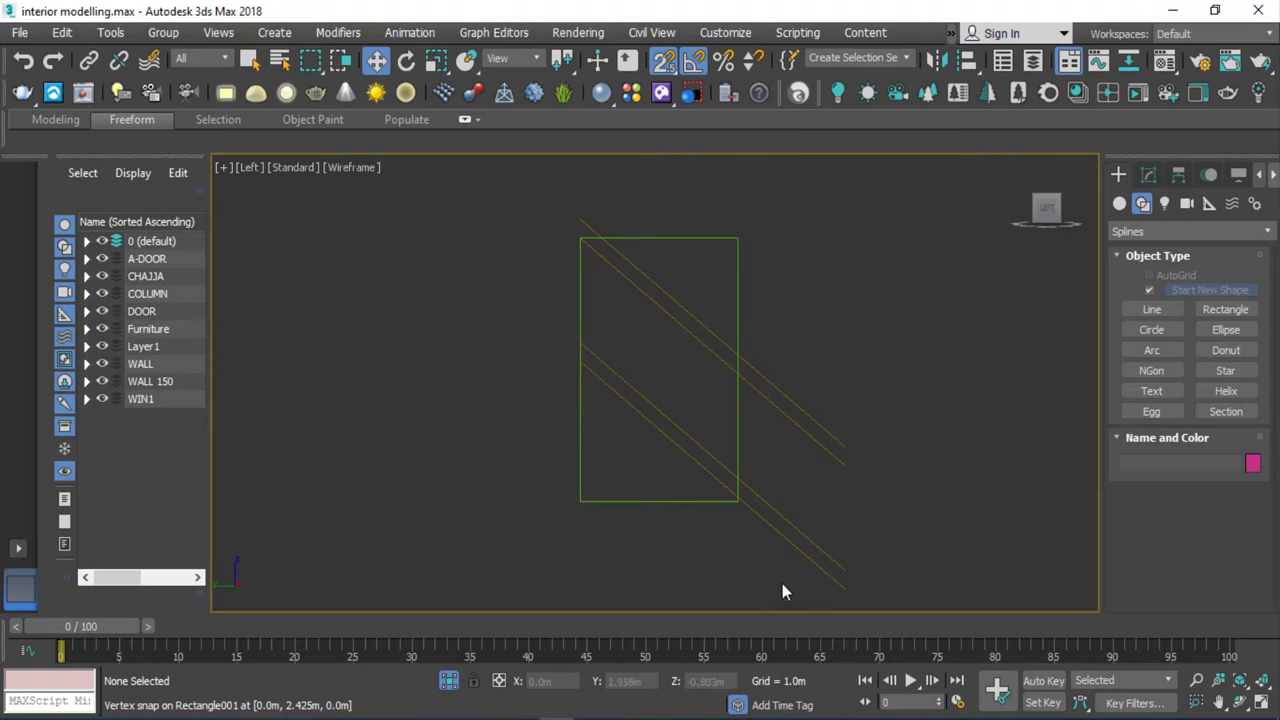
pyautogui.moveTo(796, 356); pyautogui.dragTo(780, 347)
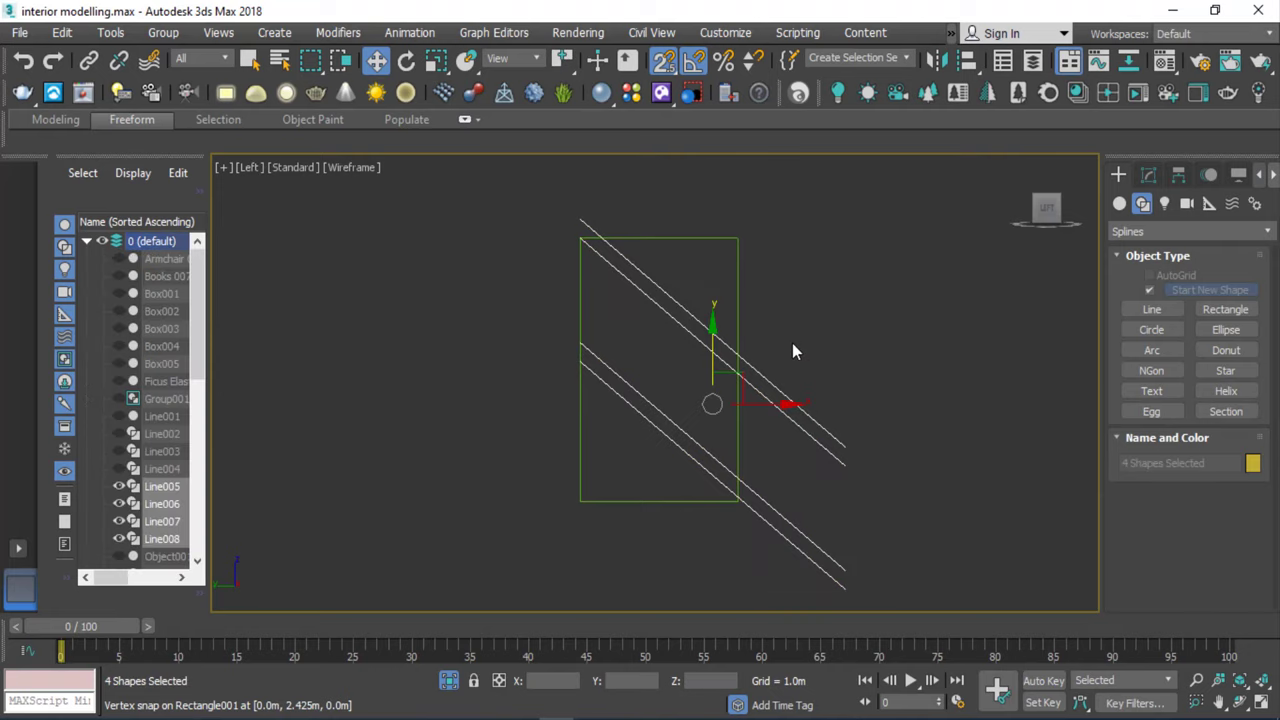
# Mirror the four lines on Y as a copy and shift the copy upward.
pyautogui.click(935, 60)
pyautogui.moveTo(600, 184); pyautogui.dragTo(284, 143)
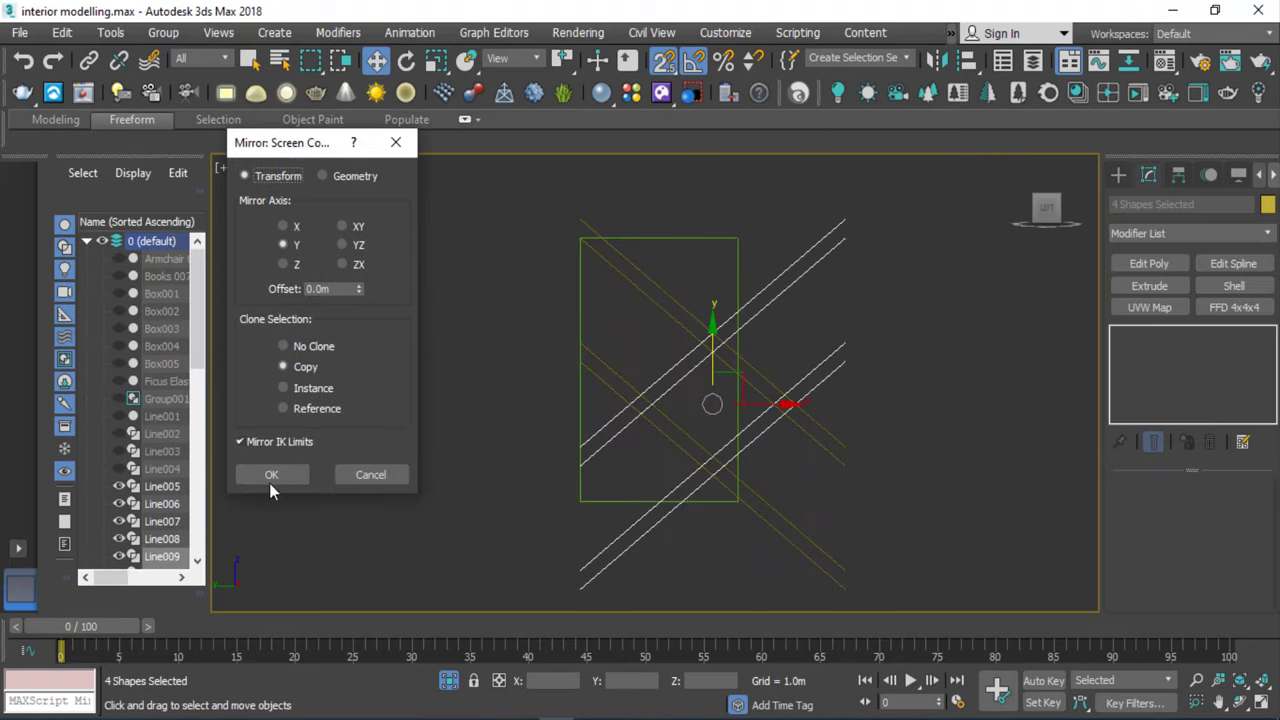
pyautogui.click(276, 475)
pyautogui.moveTo(712, 355)
pyautogui.mouseDown()
pyautogui.moveTo(915, 282)
pyautogui.moveTo(967, 384)
pyautogui.mouseUp()
# Clone the Line011 and Line012 pair upward with vertex snapping.
pyautogui.click(780, 280)
pyautogui.click(734, 283)
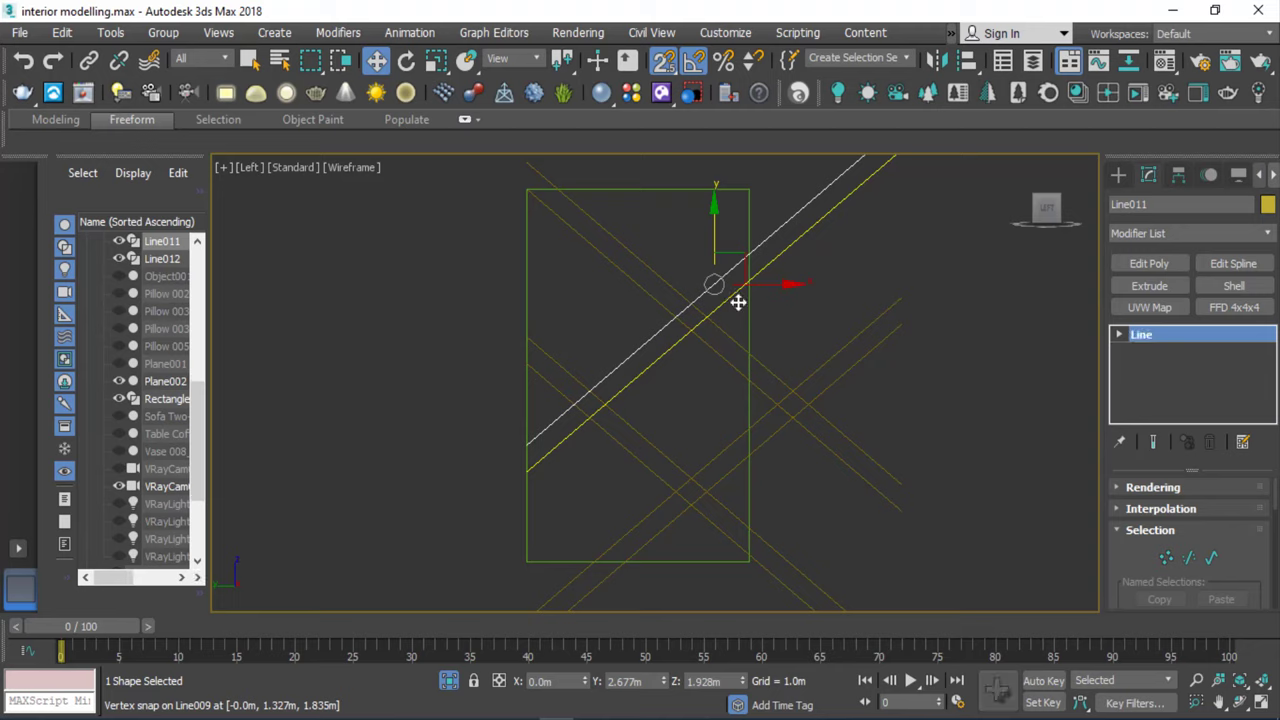
pyautogui.moveTo(734, 298); pyautogui.dragTo(734, 294)
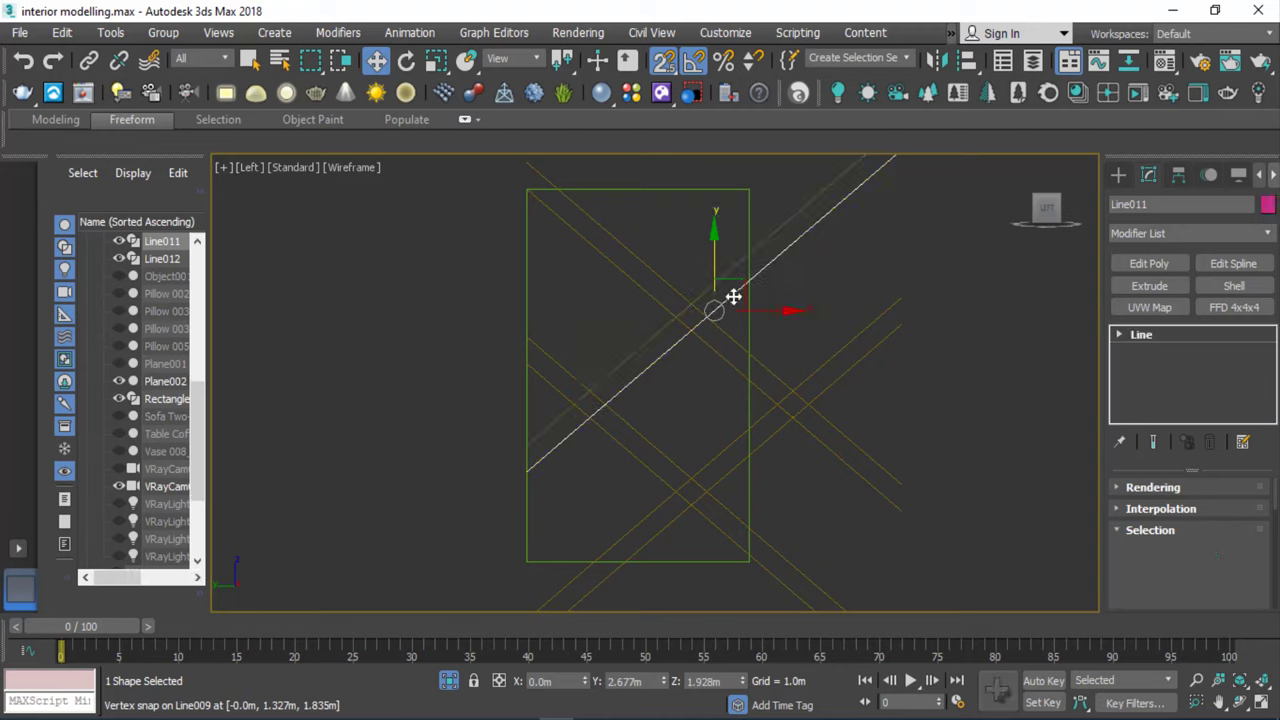
pyautogui.hotkey('ctrl', 'z')
pyautogui.keyDown('ctrl'); pyautogui.click(793, 249); pyautogui.keyUp('ctrl')
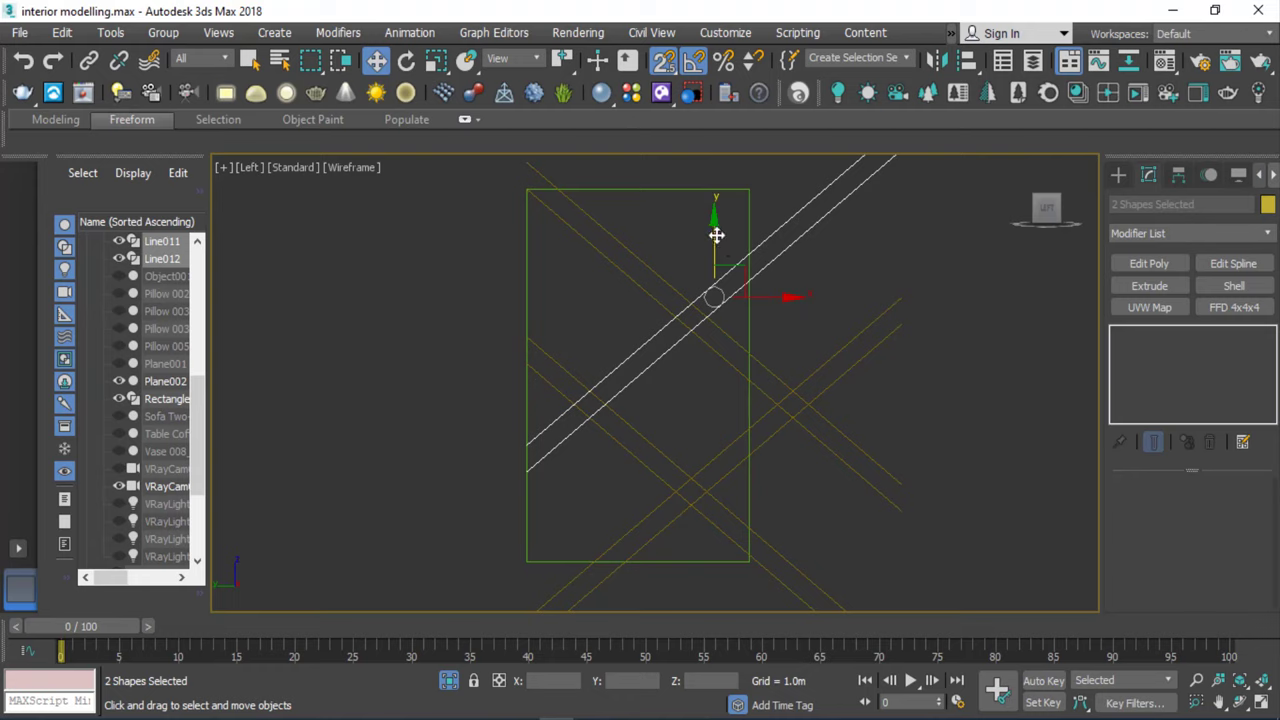
pyautogui.moveTo(717, 235)
pyautogui.mouseDown()
pyautogui.moveTo(459, 173)
pyautogui.moveTo(430, 120)
pyautogui.mouseUp()
pyautogui.click(646, 449)
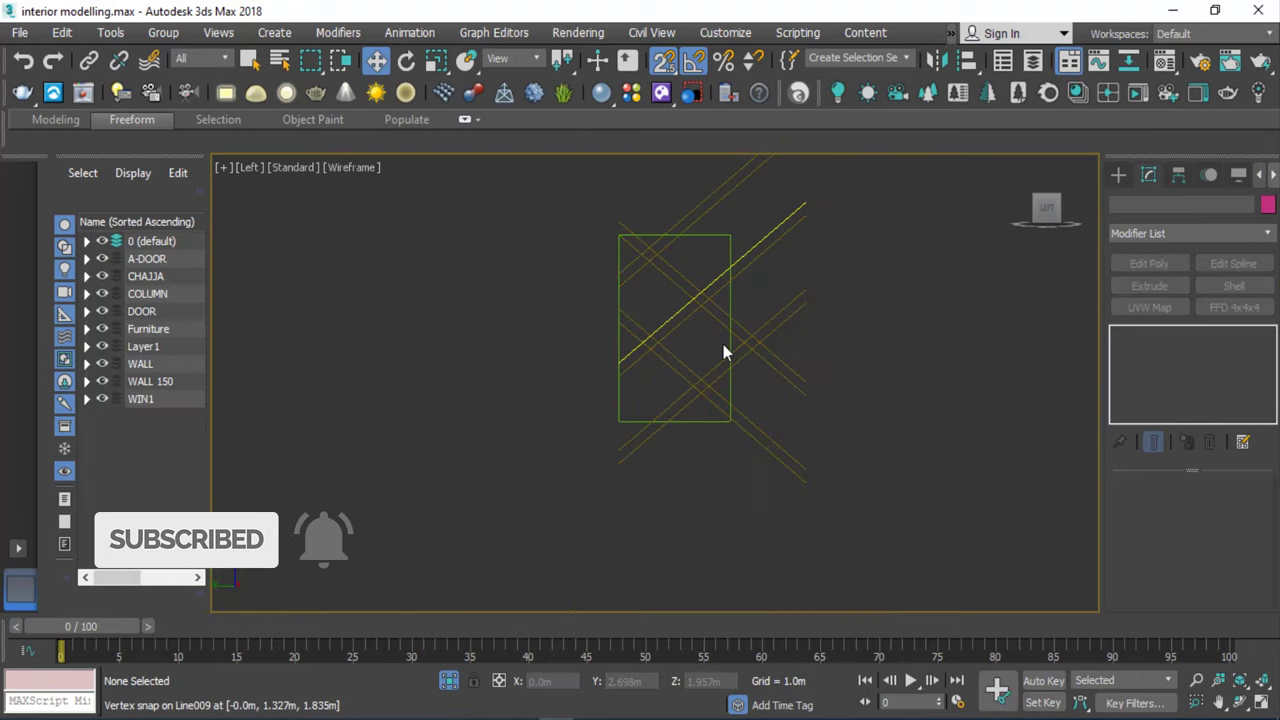
# Orbit the view to see the diagonal lattice lines in depth.
pyautogui.scroll(-2, 708, 244)
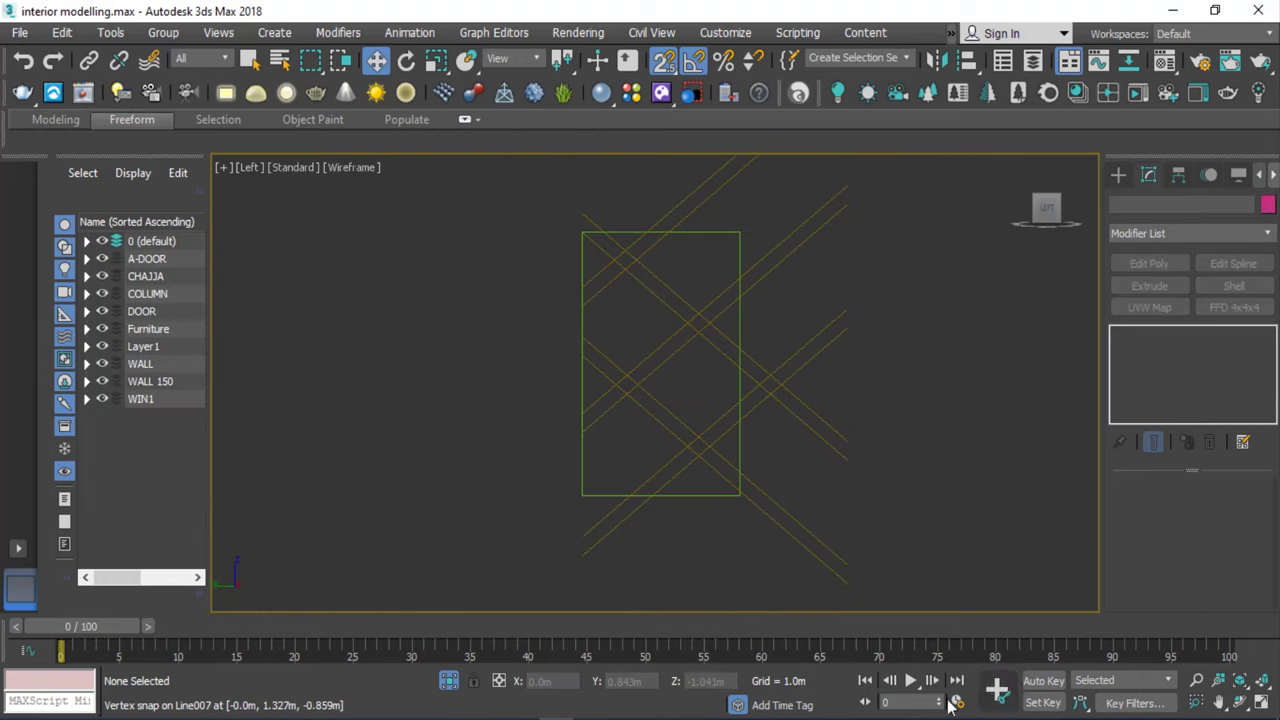
pyautogui.click(1248, 706)
pyautogui.moveTo(686, 371); pyautogui.dragTo(780, 420)
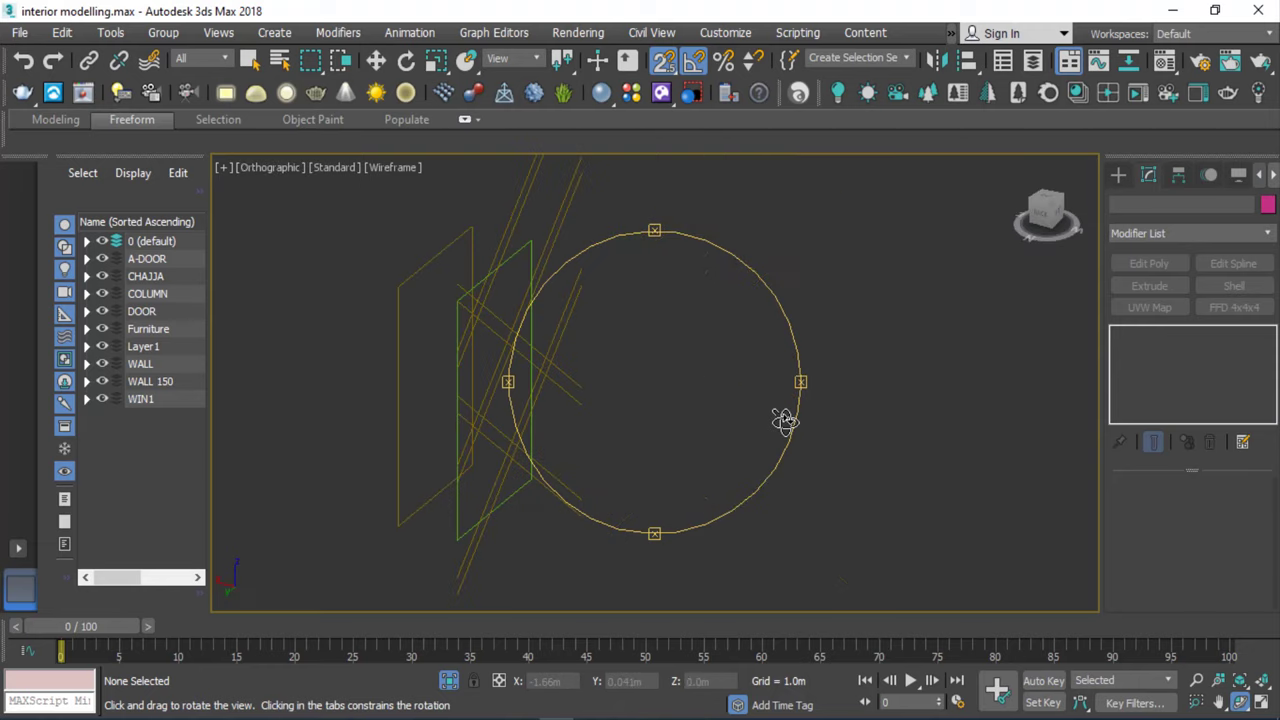
pyautogui.moveTo(634, 374); pyautogui.dragTo(624, 317)
pyautogui.rightClick(667, 315)
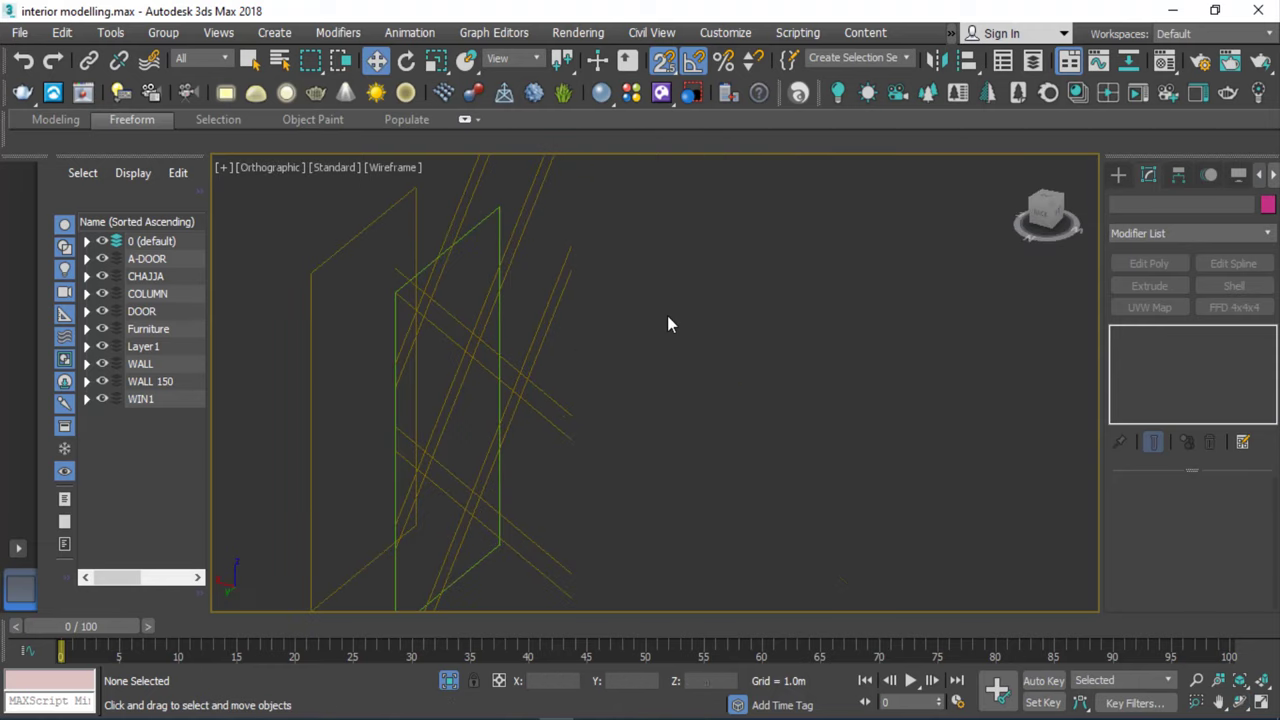
pyautogui.rightClick(667, 317)
pyautogui.click(660, 347)
# Switch to Perspective, zoom out, and select the panel rectangle Rectangle001.
pyautogui.press('p')
pyautogui.scroll(-5, 640, 318)
pyautogui.scroll(4, 655, 295)
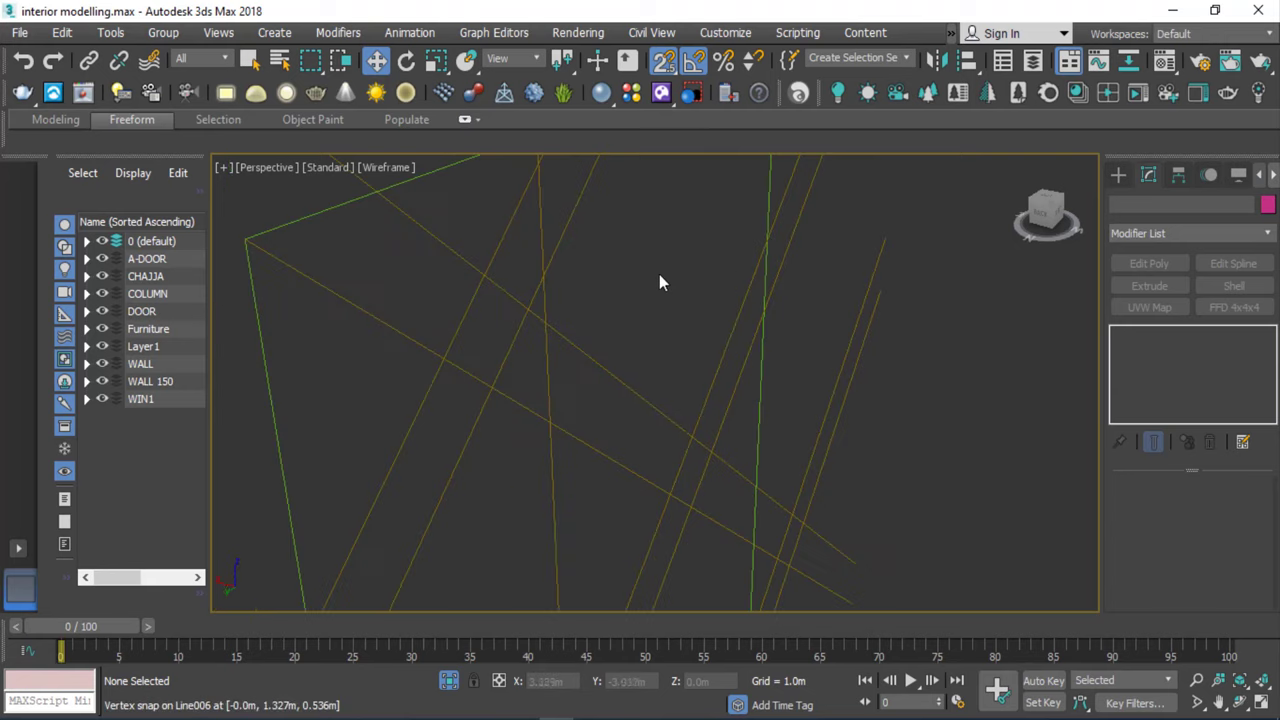
pyautogui.scroll(-4, 668, 262)
pyautogui.click(677, 240)
pyautogui.click(677, 240)
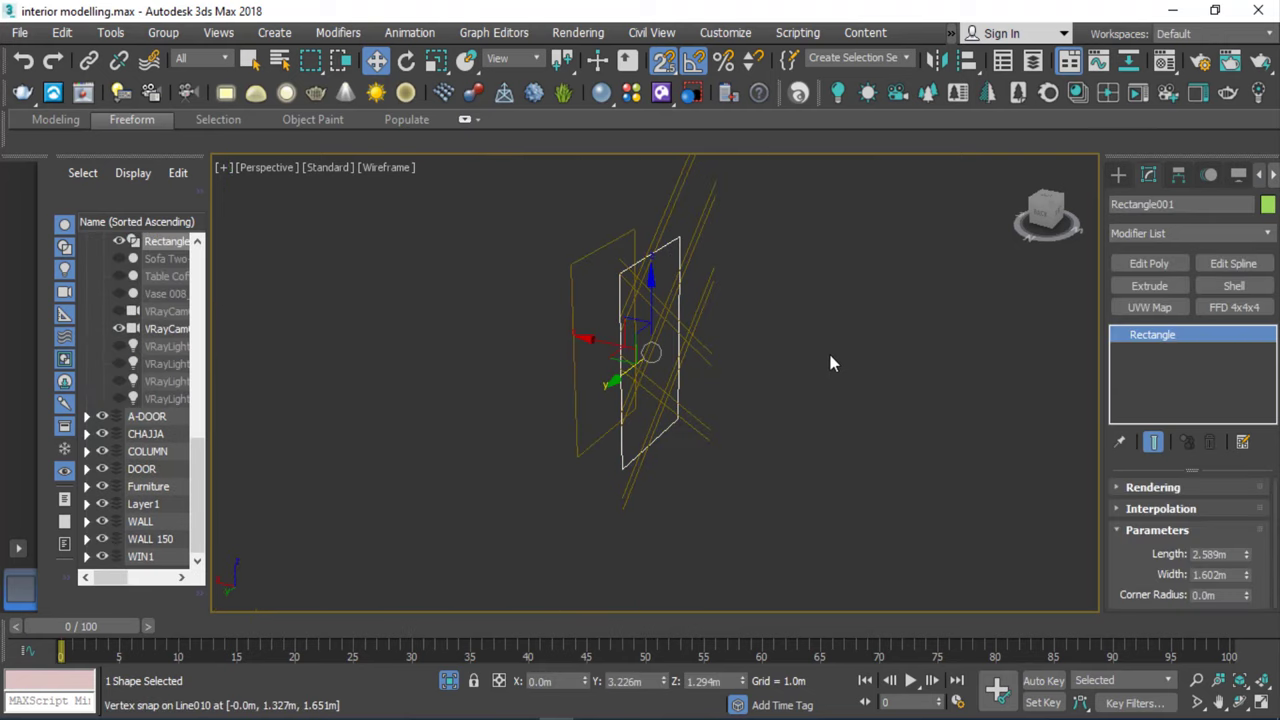
# Add an Edit Spline modifier to Rectangle001 at Spline sub-object level.
pyautogui.click(1248, 270)
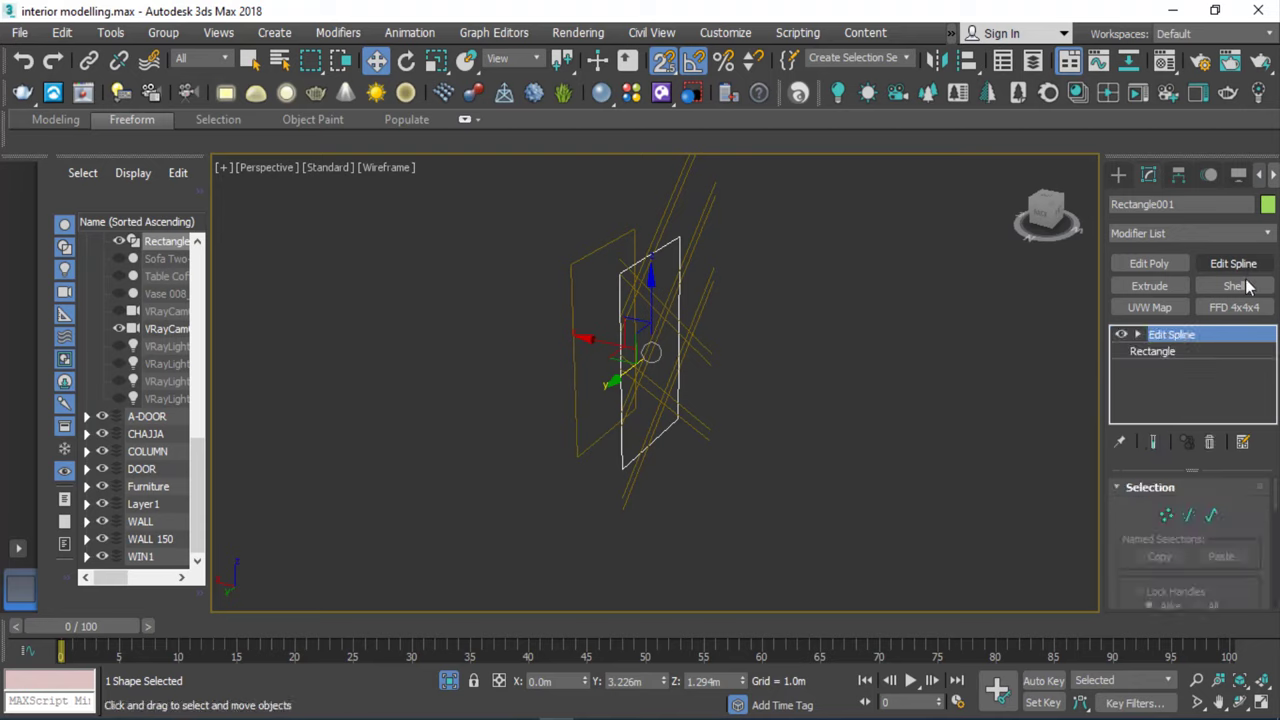
pyautogui.click(1212, 516)
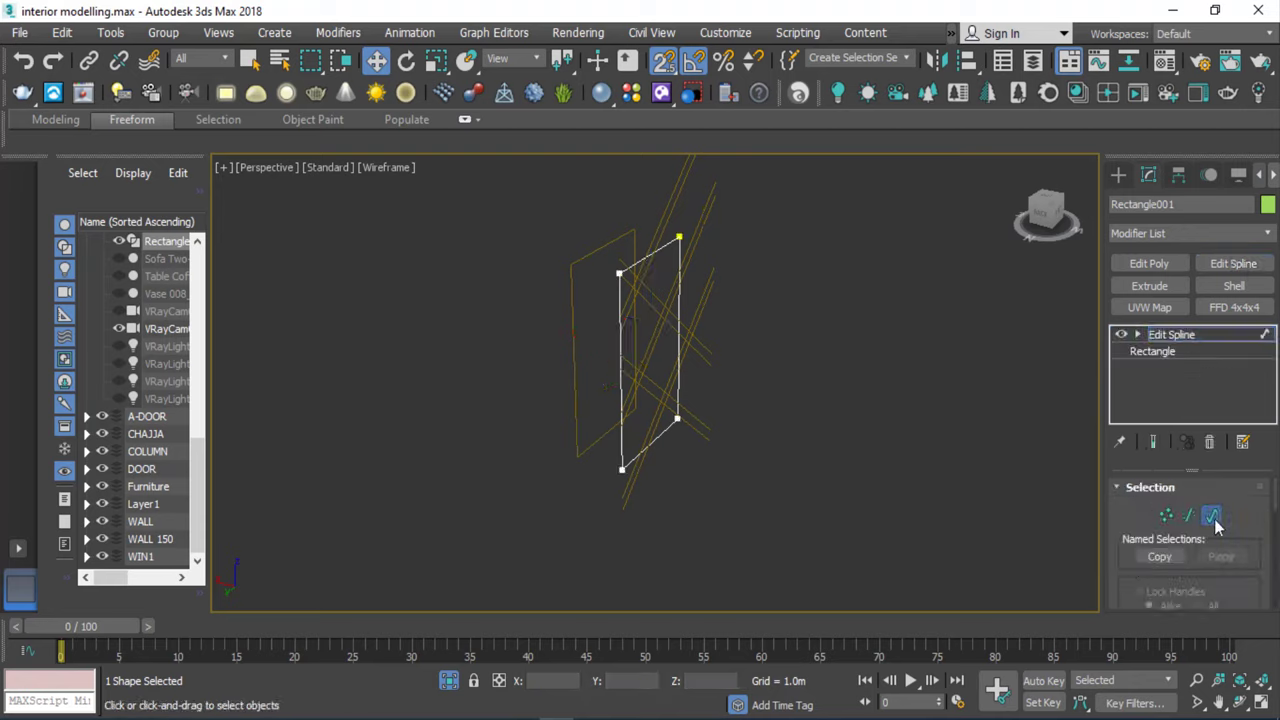
pyautogui.scroll(-3, 1213, 526)
pyautogui.scroll(-2, 1213, 526)
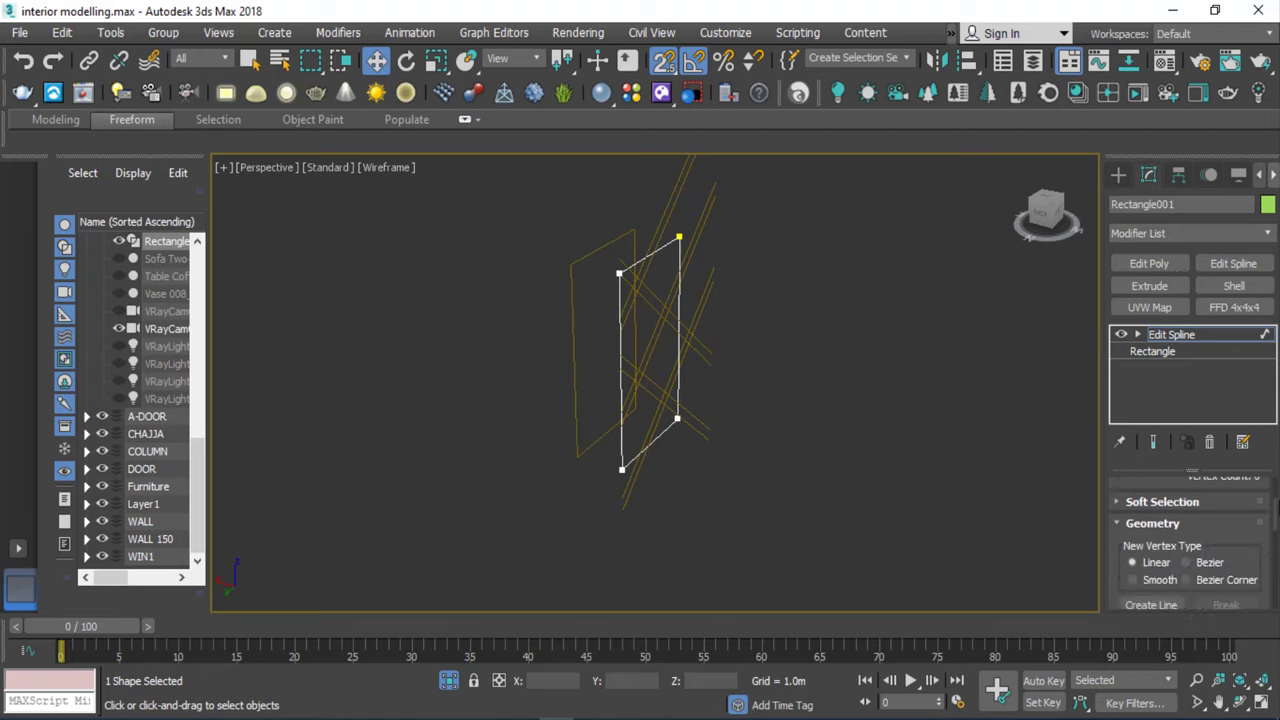
pyautogui.scroll(-2, 1223, 527)
# Attach every diagonal lattice line to the rectangle, then view it from the Left.
pyautogui.click(1150, 505)
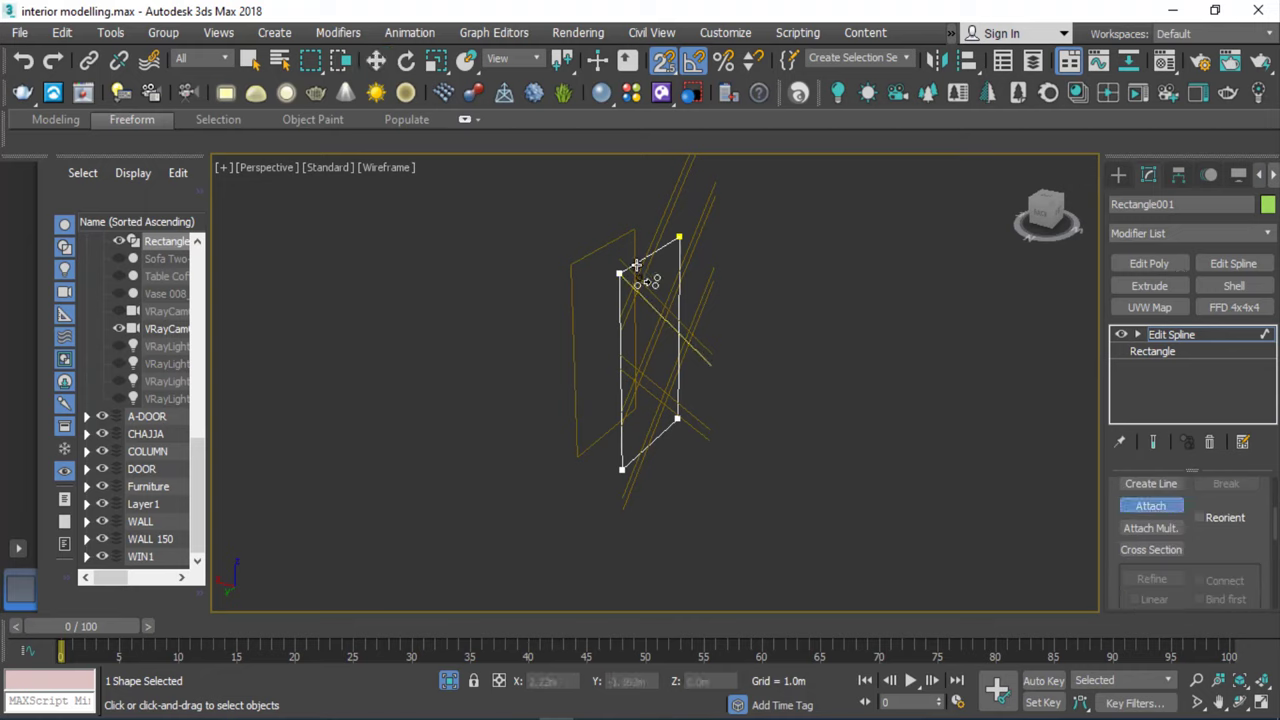
pyautogui.scroll(4, 688, 219)
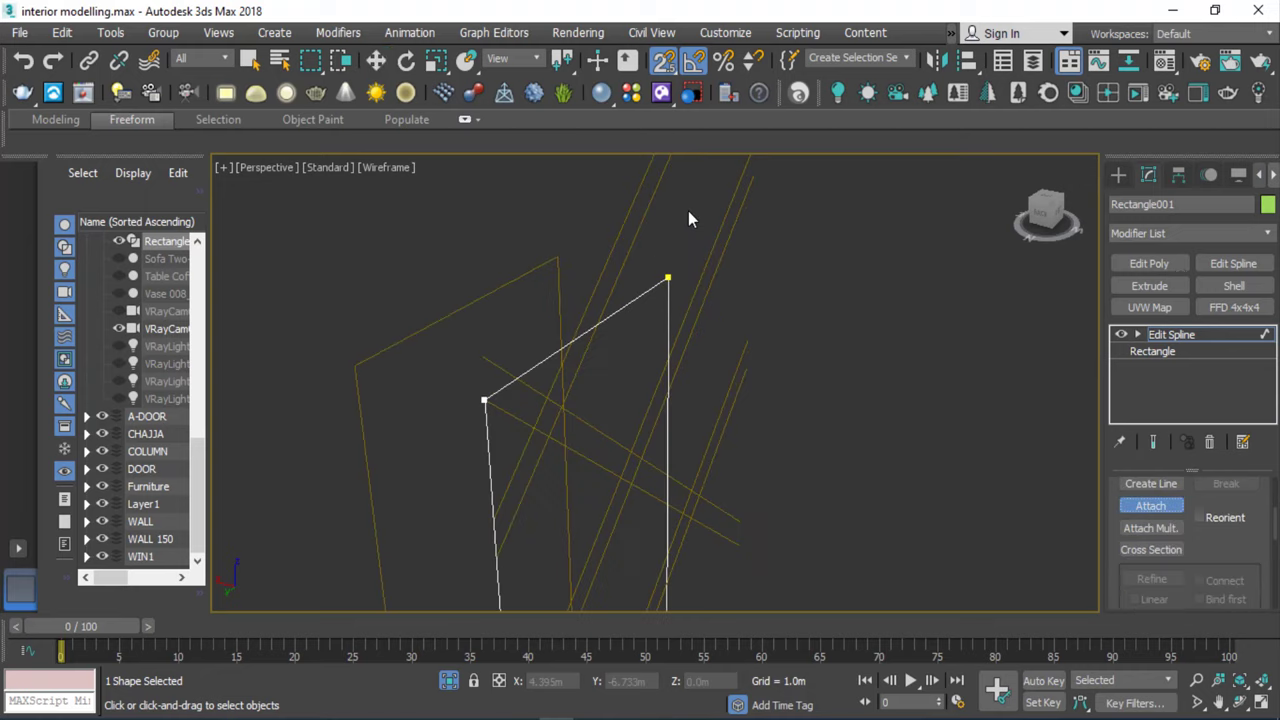
pyautogui.click(640, 245)
pyautogui.click(726, 254)
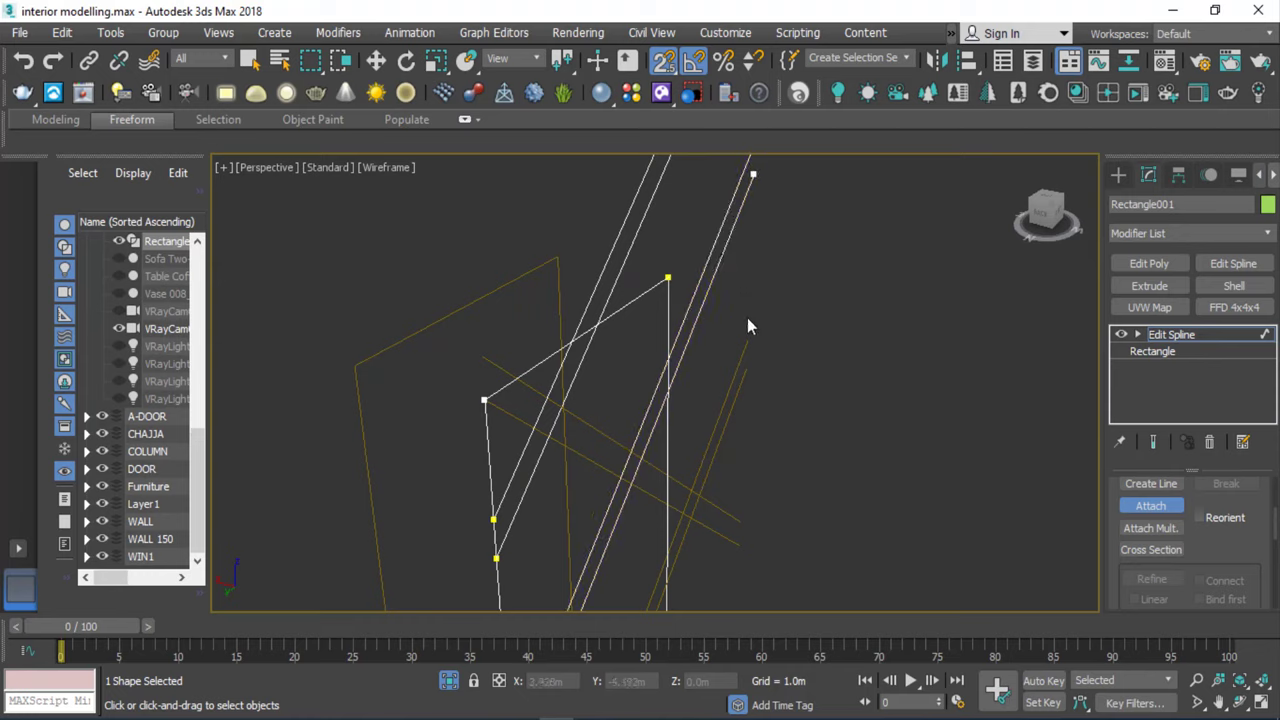
pyautogui.click(724, 403)
pyautogui.click(726, 521)
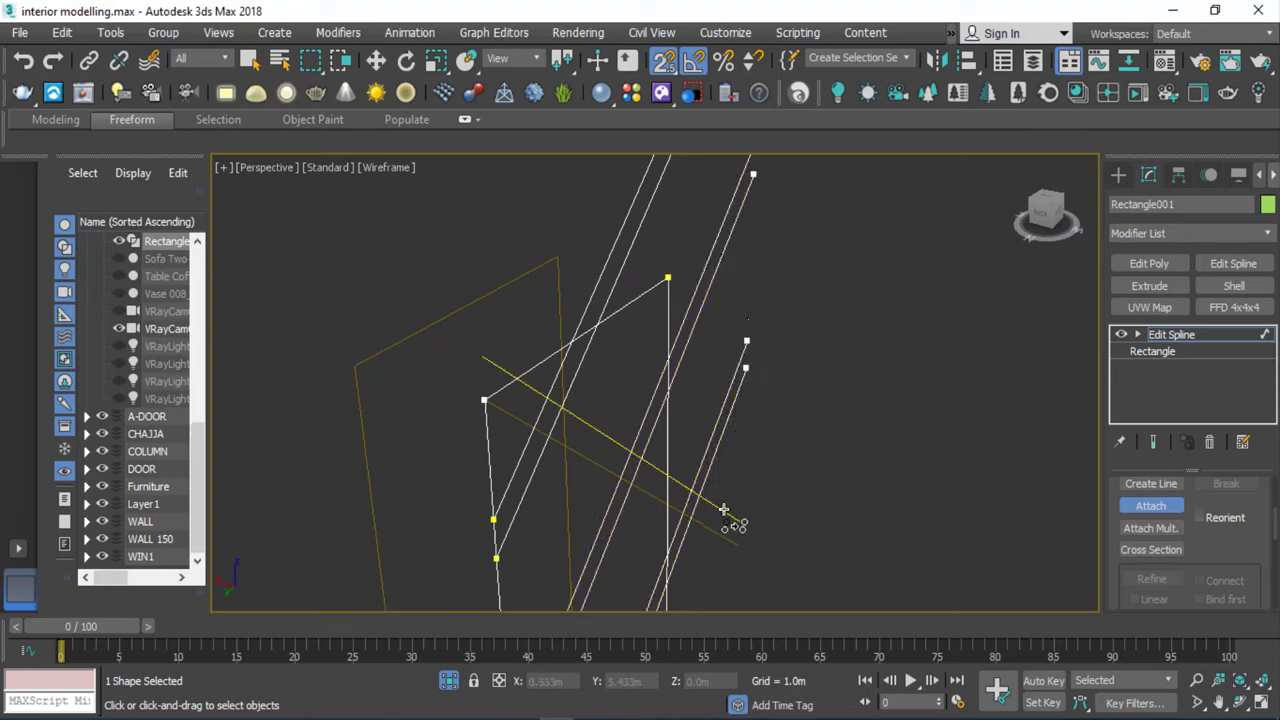
pyautogui.scroll(-3, 744, 428)
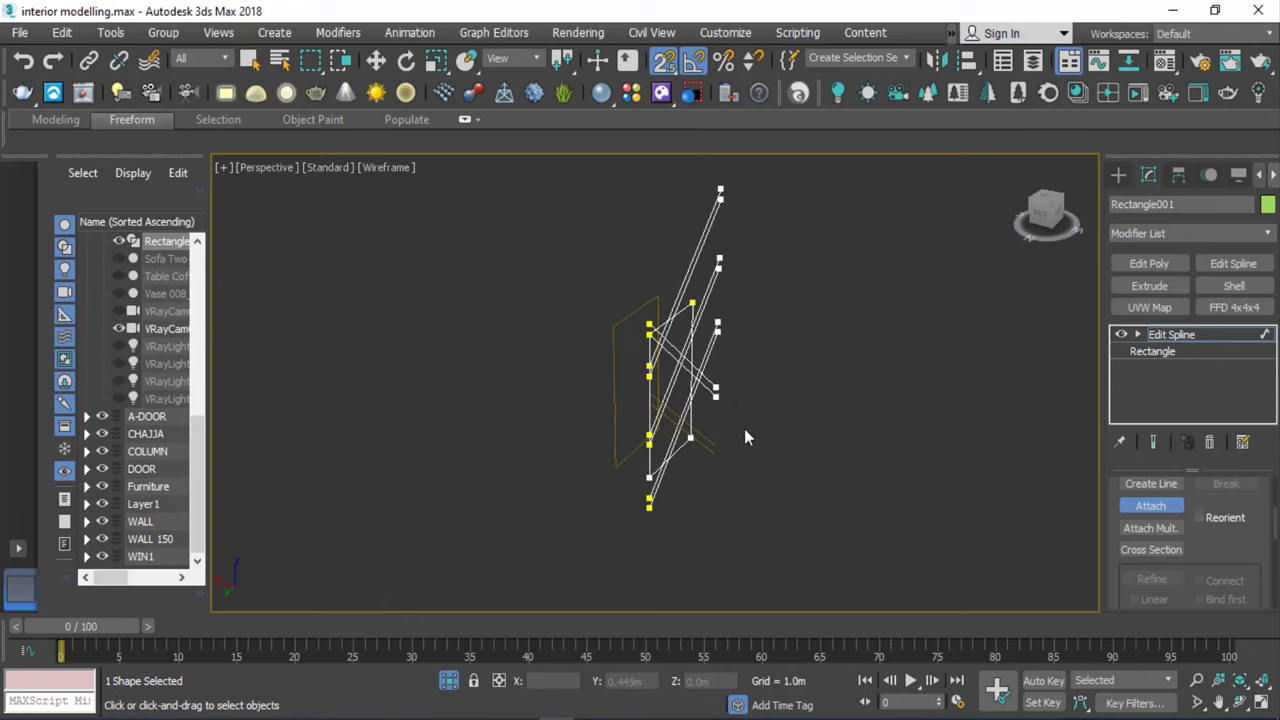
pyautogui.scroll(4, 702, 435)
pyautogui.click(701, 395)
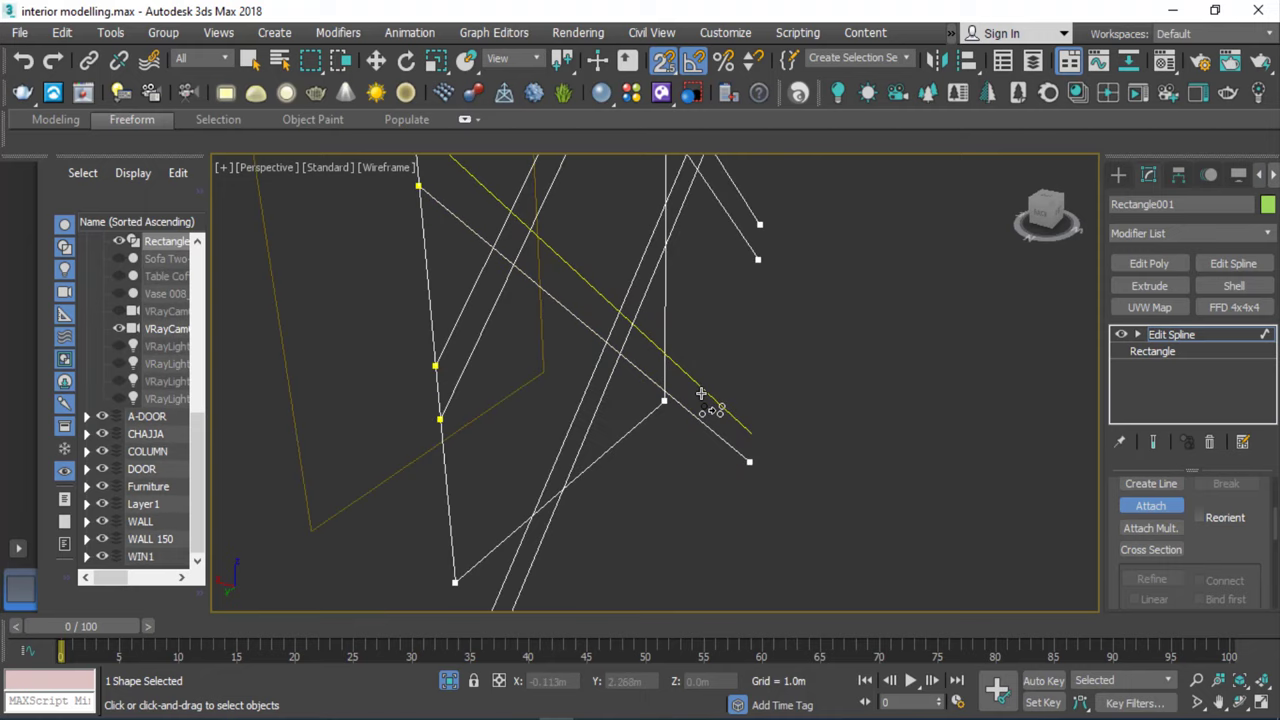
pyautogui.press('l')
pyautogui.scroll(-2, 761, 369)
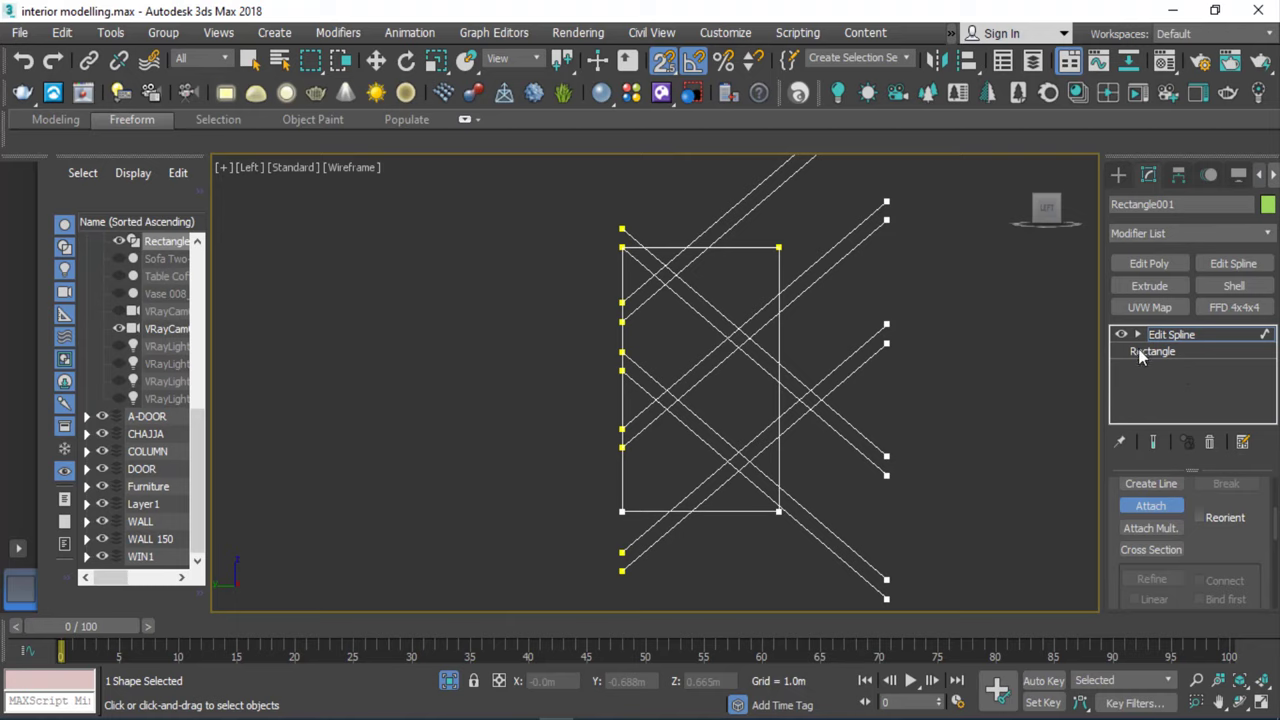
# Switch from Attach to Trim and cut the overhangs at the rectangle's lower-right corner.
pyautogui.click(1140, 505)
pyautogui.moveTo(1238, 513); pyautogui.dragTo(1277, 348)
pyautogui.moveTo(1121, 563); pyautogui.dragTo(1171, 351)
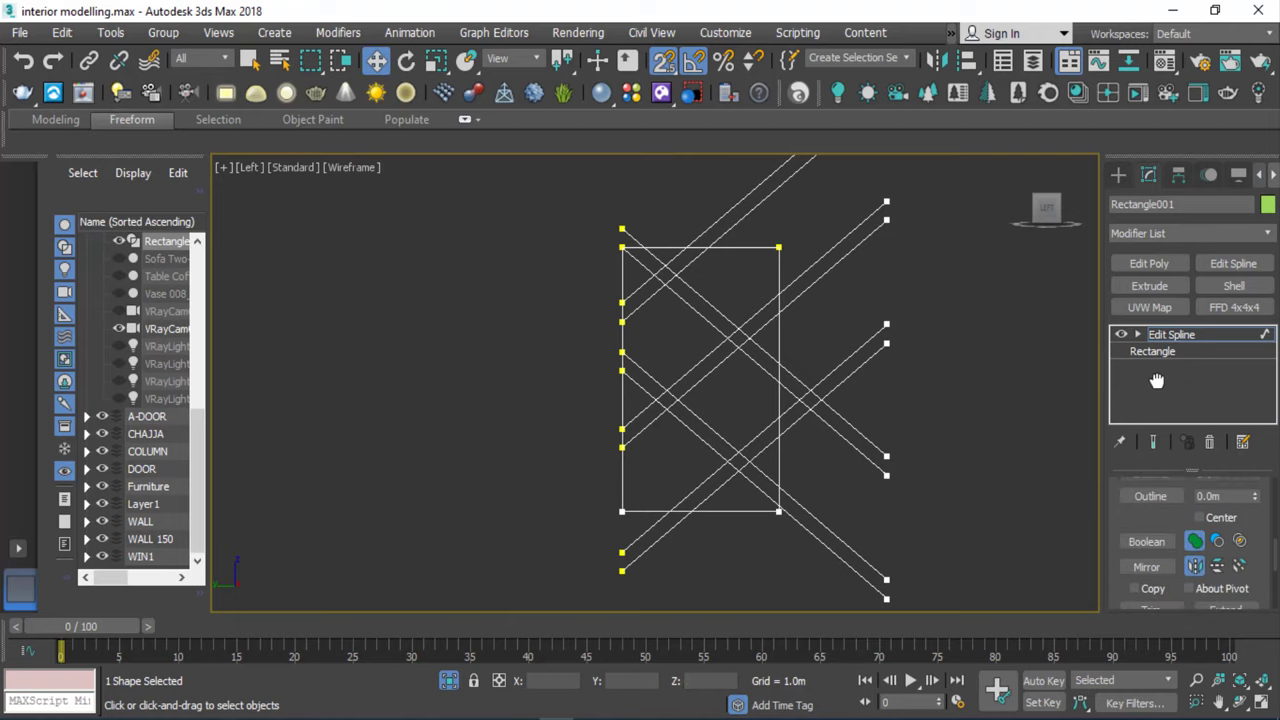
pyautogui.click(1150, 560)
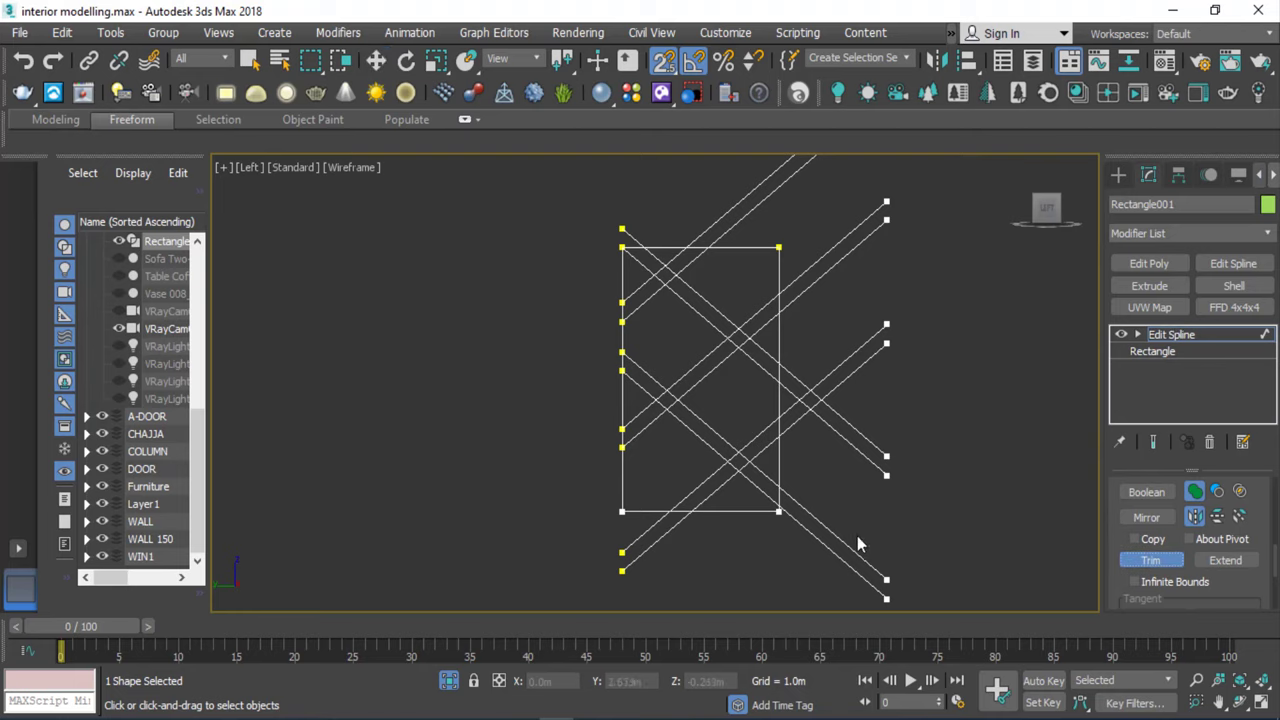
pyautogui.scroll(3, 822, 535)
pyautogui.click(777, 516)
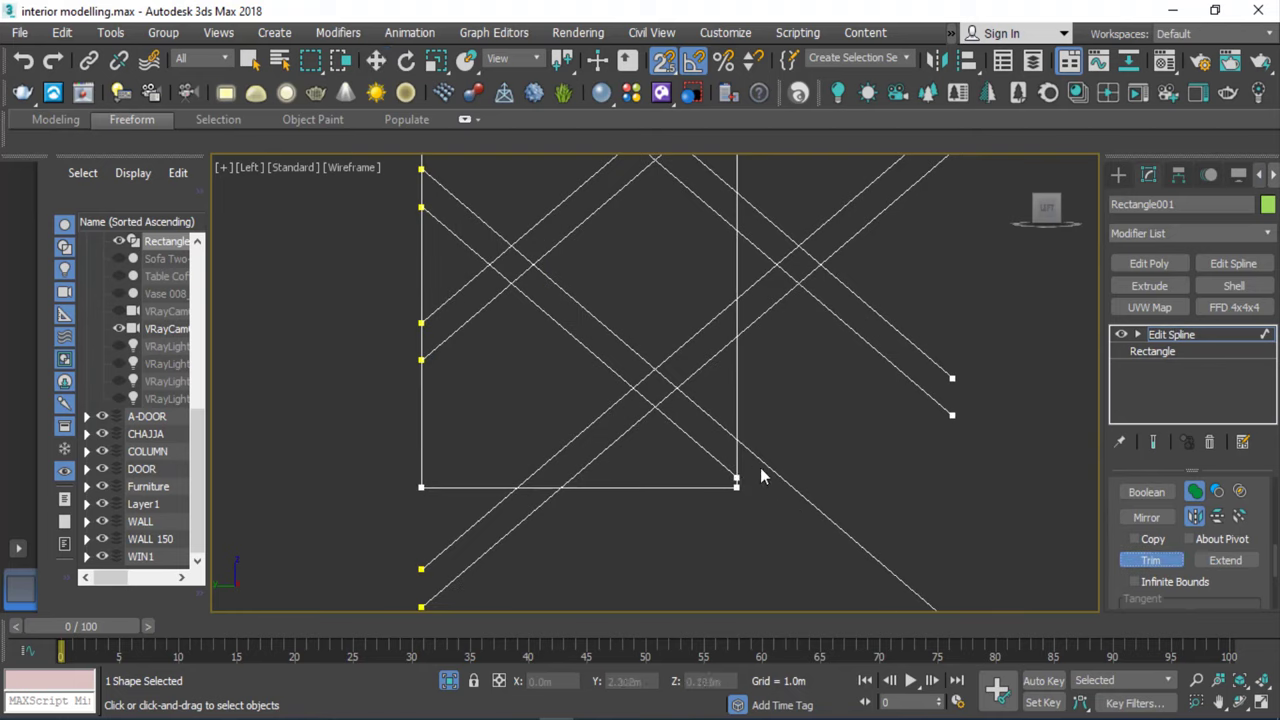
pyautogui.click(762, 458)
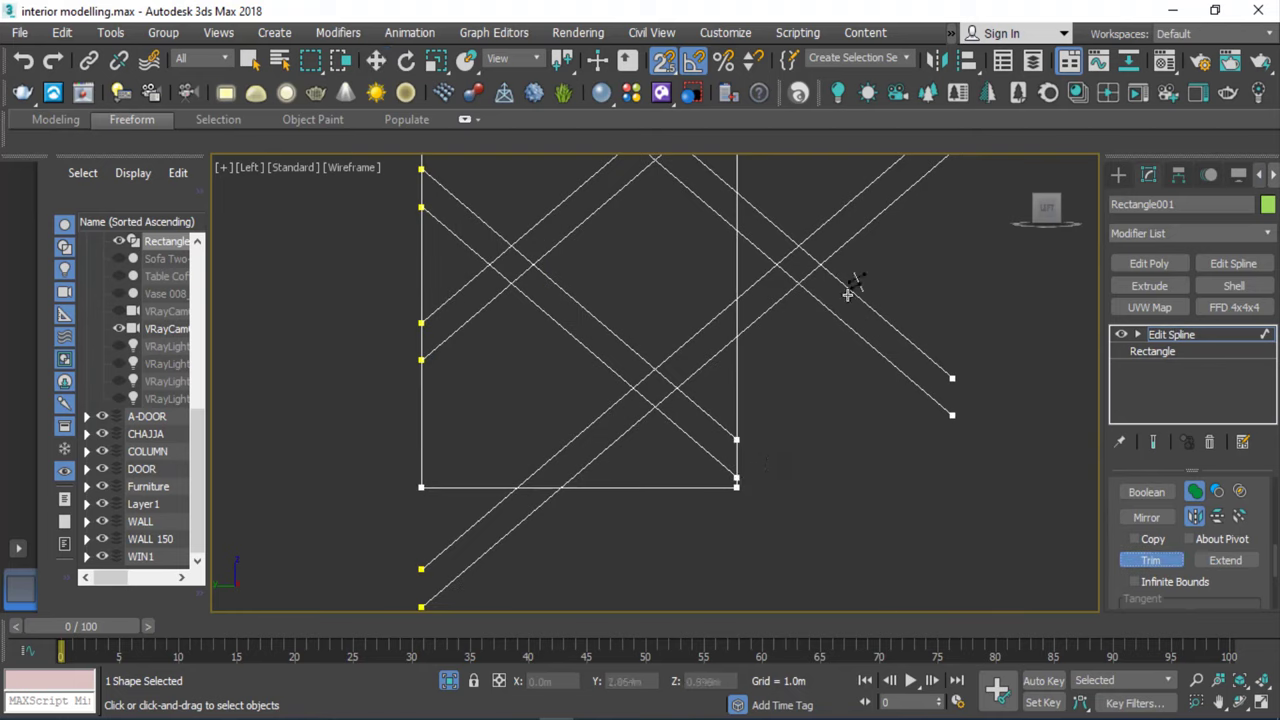
pyautogui.click(850, 291)
pyautogui.click(837, 325)
# Trim the remaining diagonal overhangs past the rectangle's right edge, top and bottom.
pyautogui.scroll(-2, 838, 317)
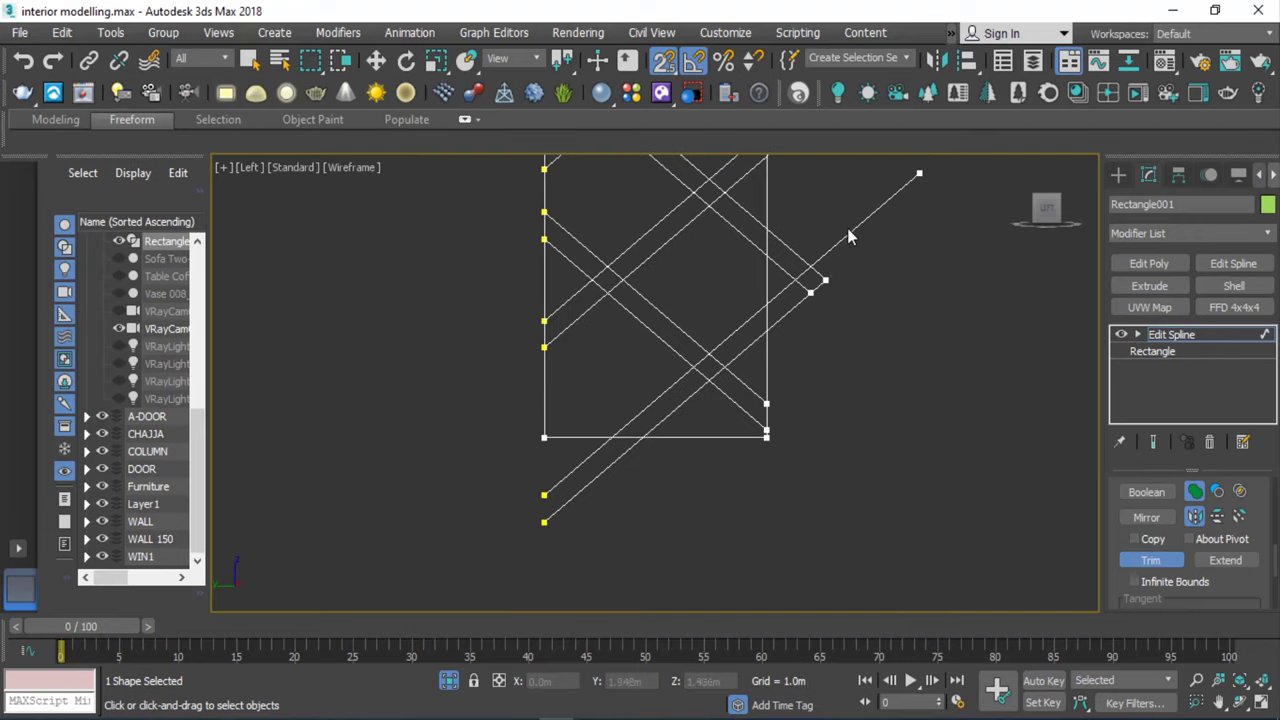
pyautogui.click(845, 238)
pyautogui.scroll(3, 819, 276)
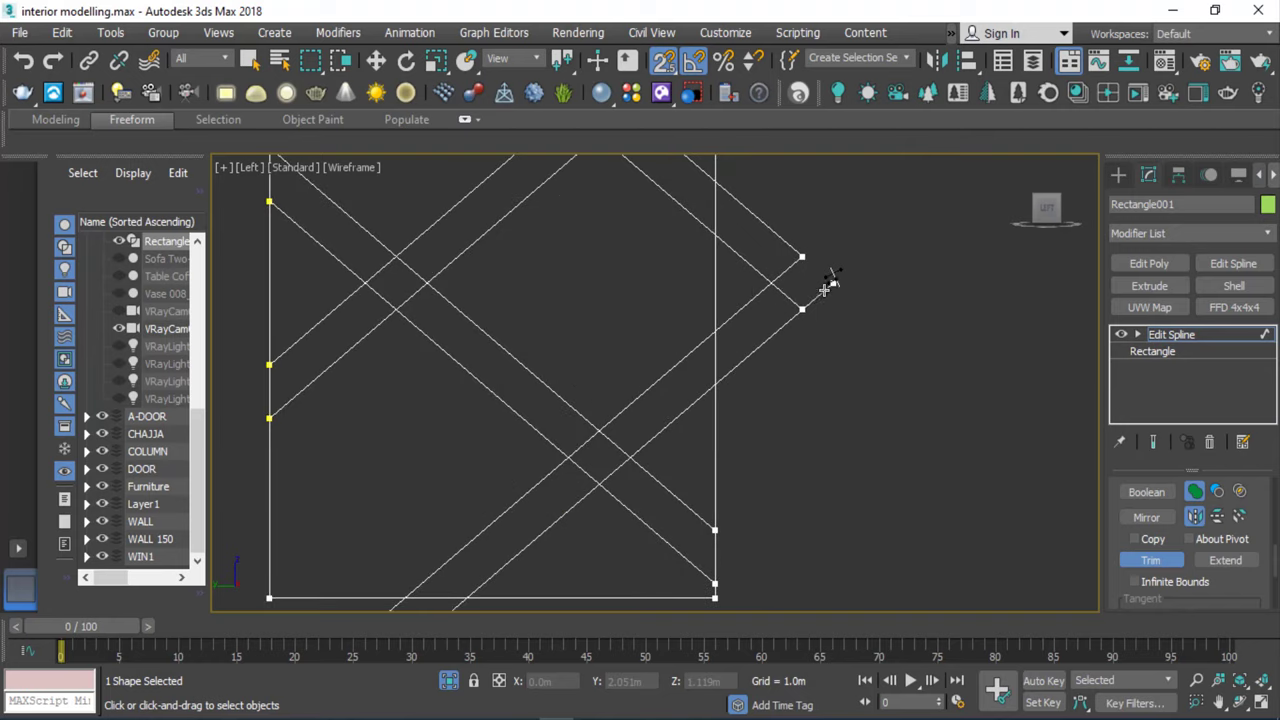
pyautogui.click(790, 321)
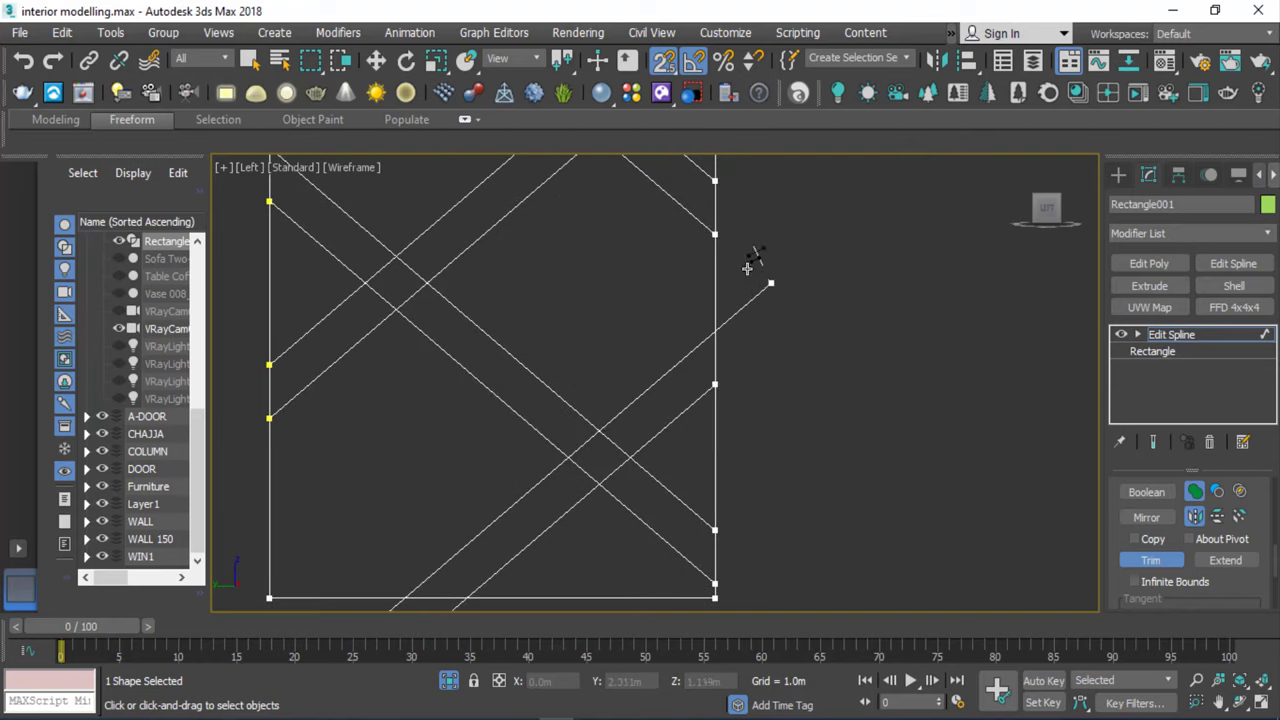
pyautogui.scroll(-2, 790, 369)
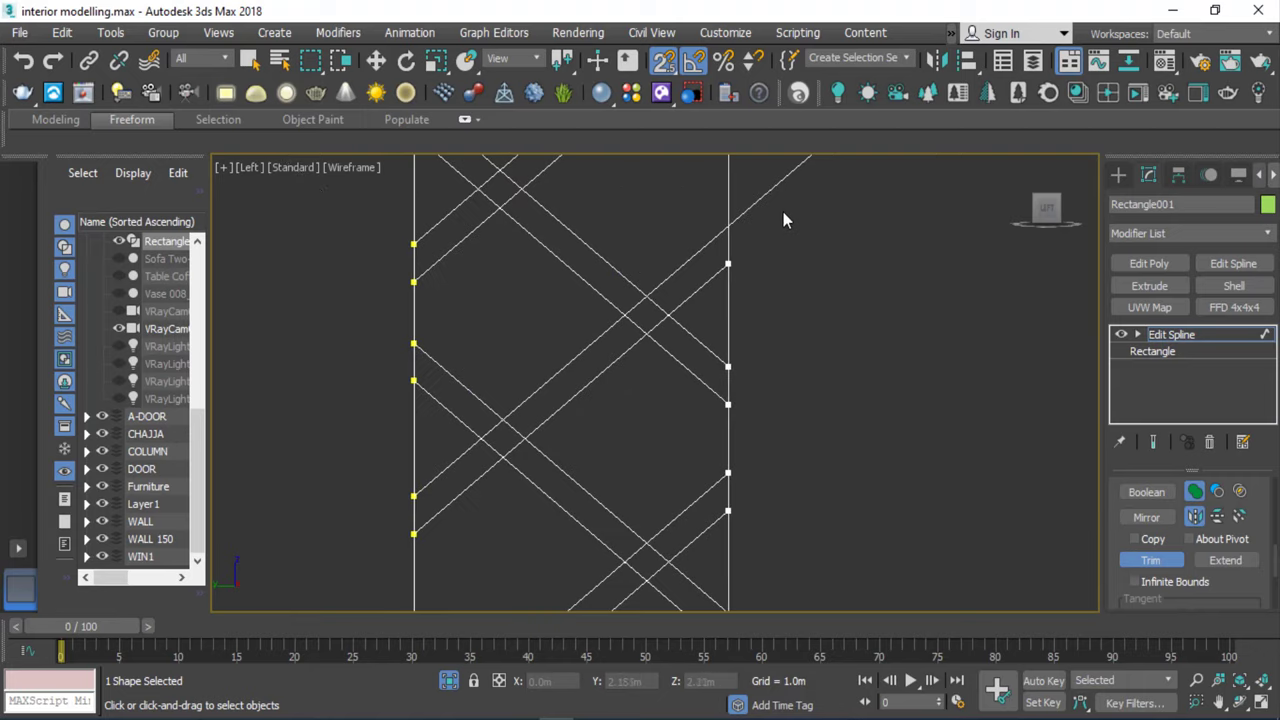
pyautogui.scroll(-2, 789, 357)
pyautogui.moveTo(797, 210); pyautogui.dragTo(757, 220, button='middle')
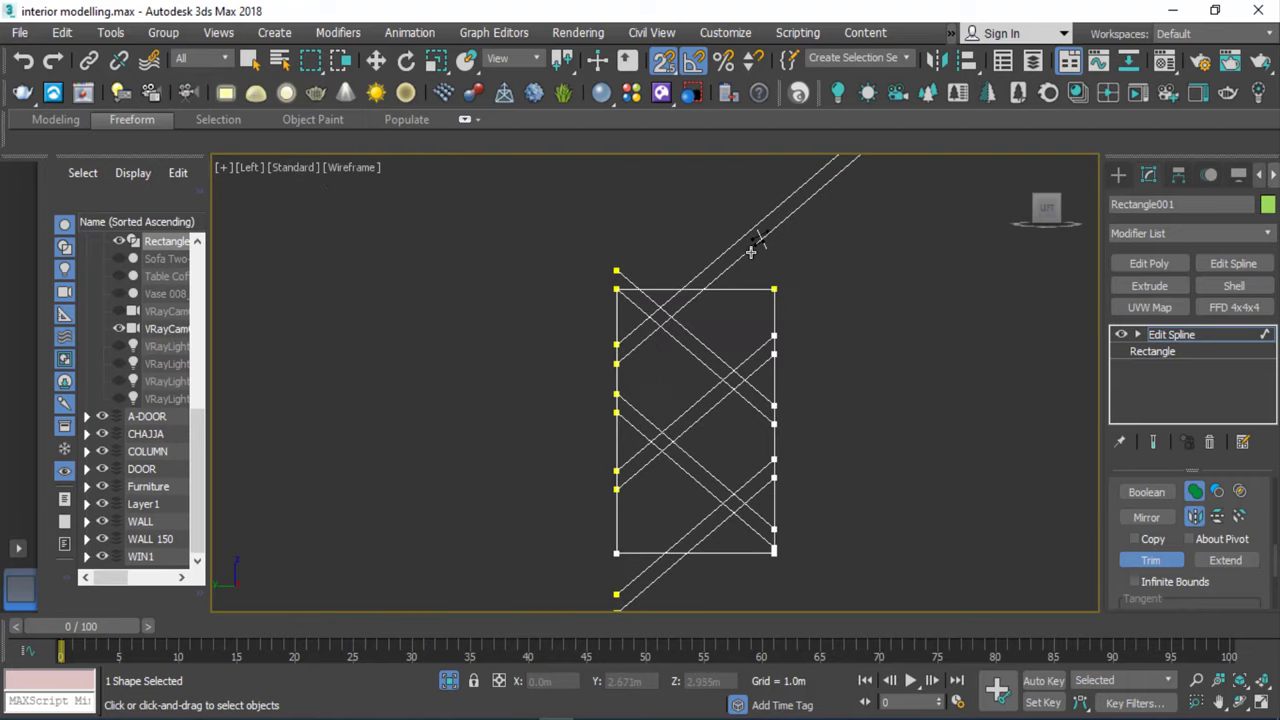
pyautogui.click(746, 235)
pyautogui.scroll(4, 640, 288)
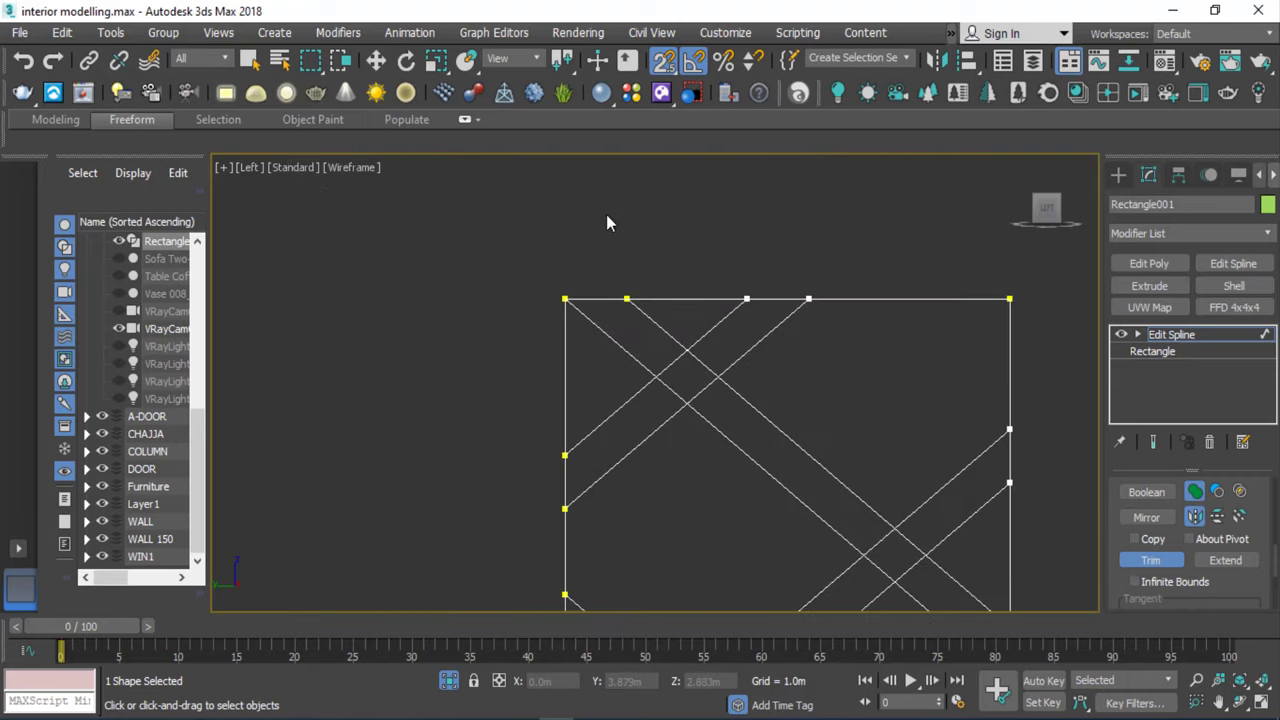
pyautogui.scroll(-5, 606, 216)
pyautogui.scroll(4, 636, 433)
pyautogui.click(597, 421)
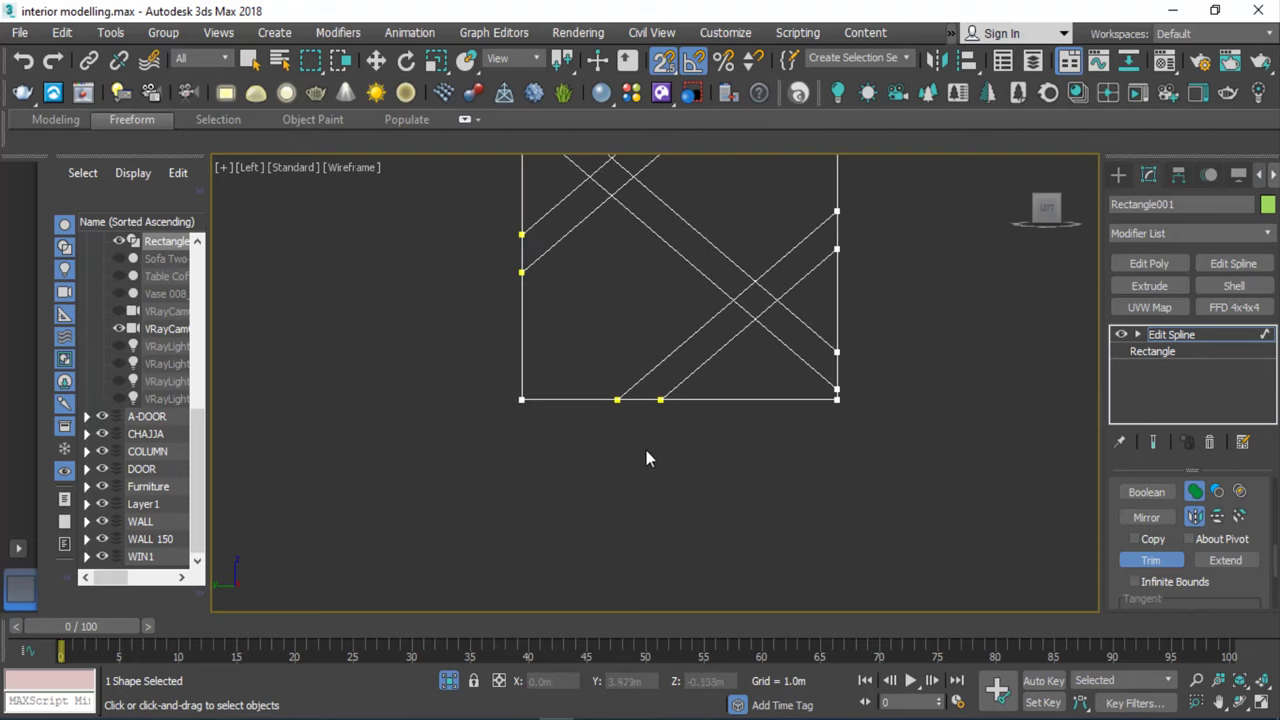
# Leave Trim, switch Edit Spline to Vertex level and select all lattice vertices.
pyautogui.scroll(-2, 646, 458)
pyautogui.click(1160, 560)
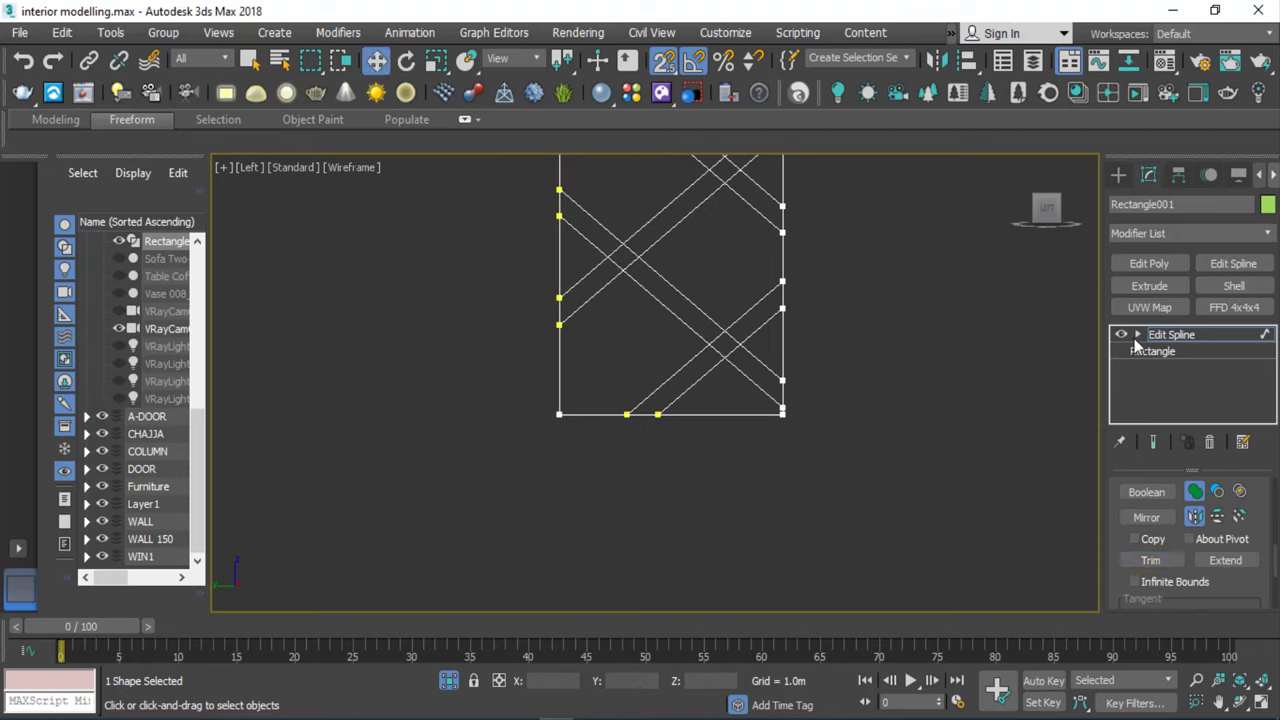
pyautogui.click(1137, 334)
pyautogui.click(1173, 351)
pyautogui.scroll(-3, 816, 453)
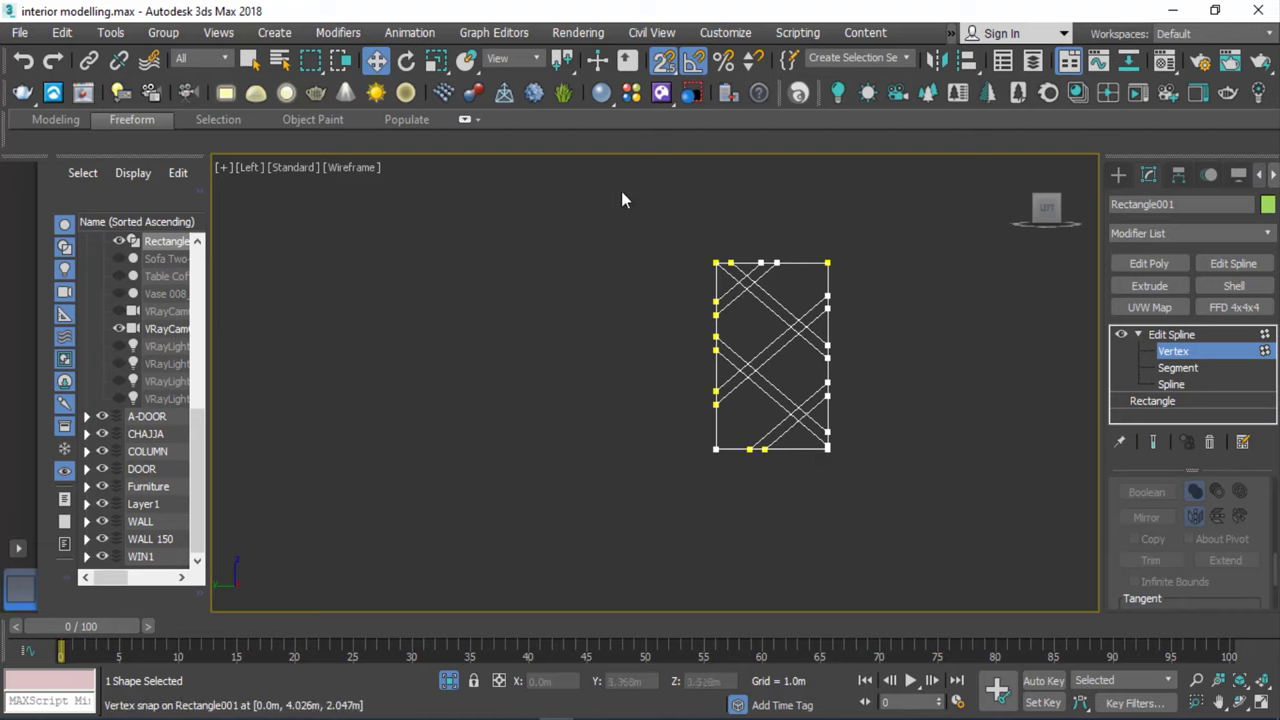
pyautogui.moveTo(993, 527); pyautogui.dragTo(993, 527)
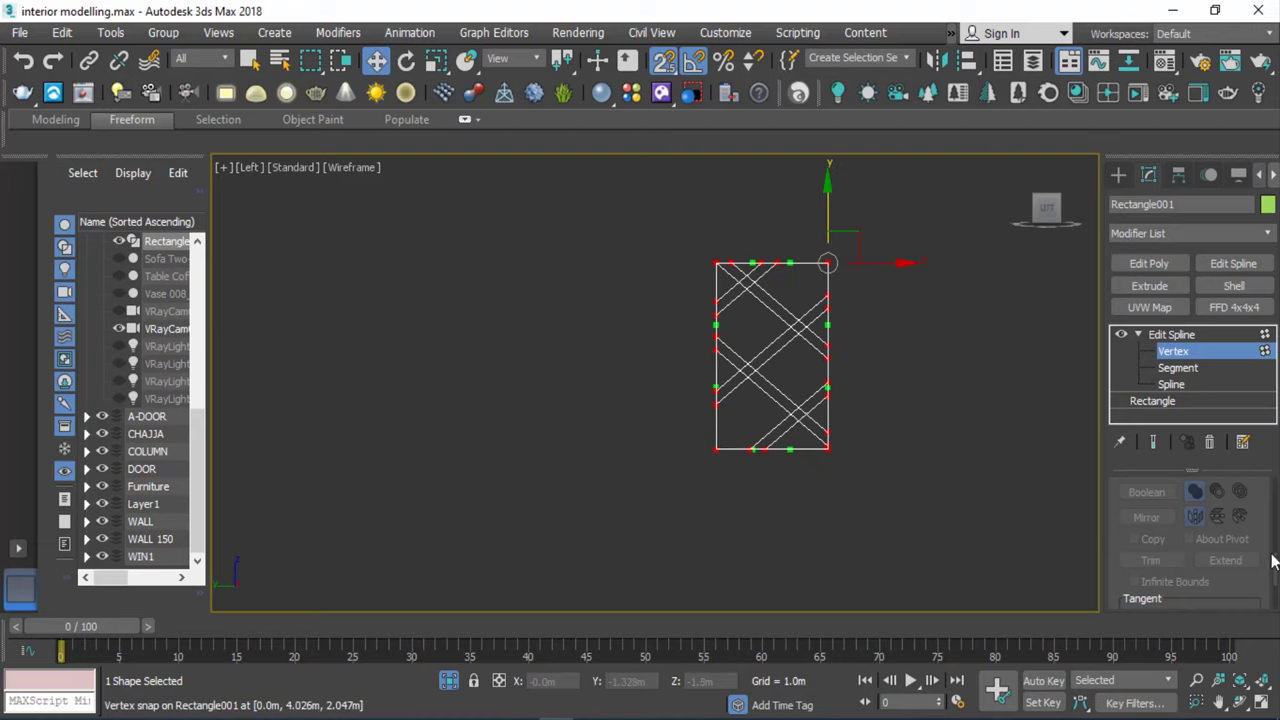
# Weld all the lattice vertices, then return to Top-level and clear the selection.
pyautogui.scroll(-5, 1272, 562)
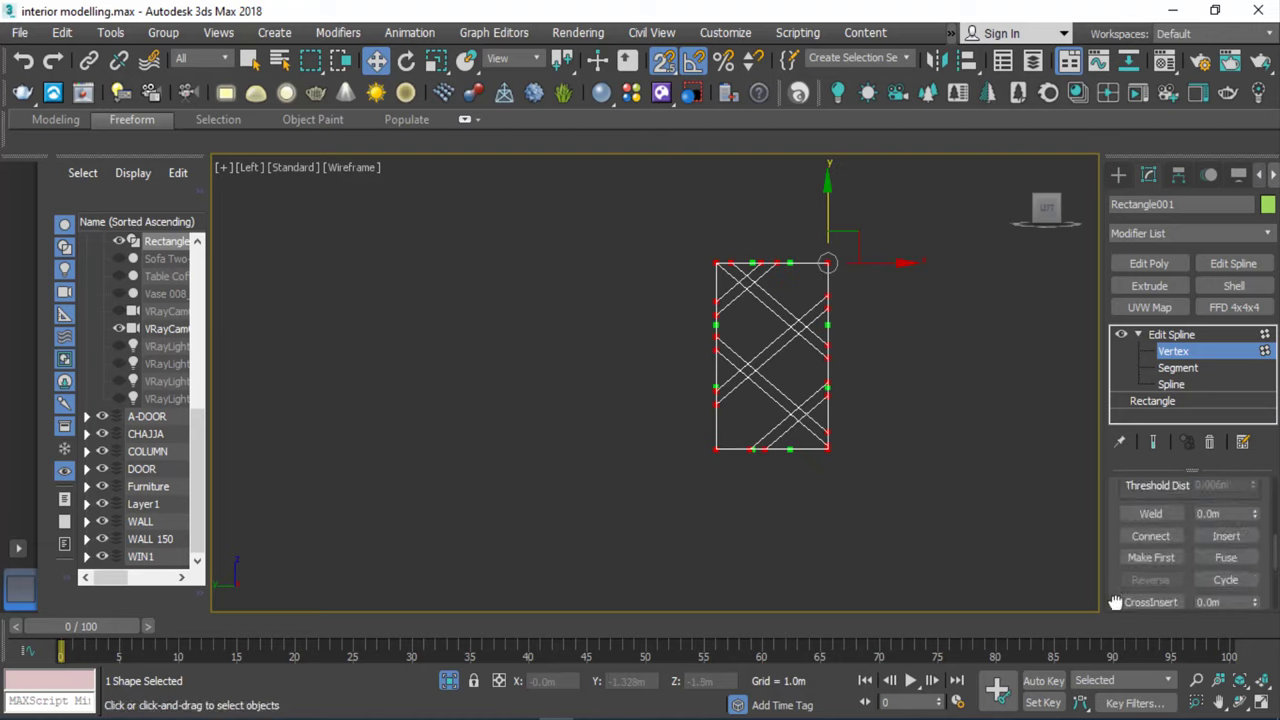
pyautogui.moveTo(1116, 602); pyautogui.dragTo(1118, 605)
pyautogui.click(1150, 516)
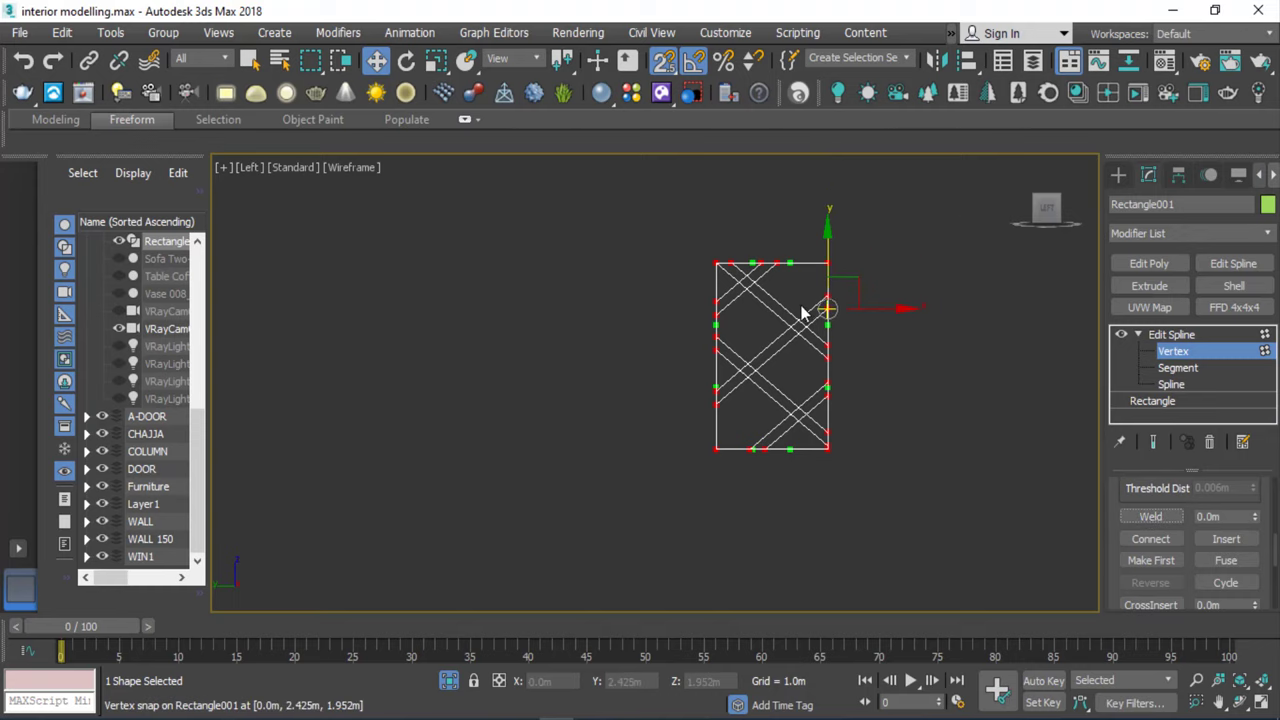
pyautogui.scroll(3, 811, 309)
pyautogui.scroll(-2, 664, 280)
pyautogui.click(1153, 516)
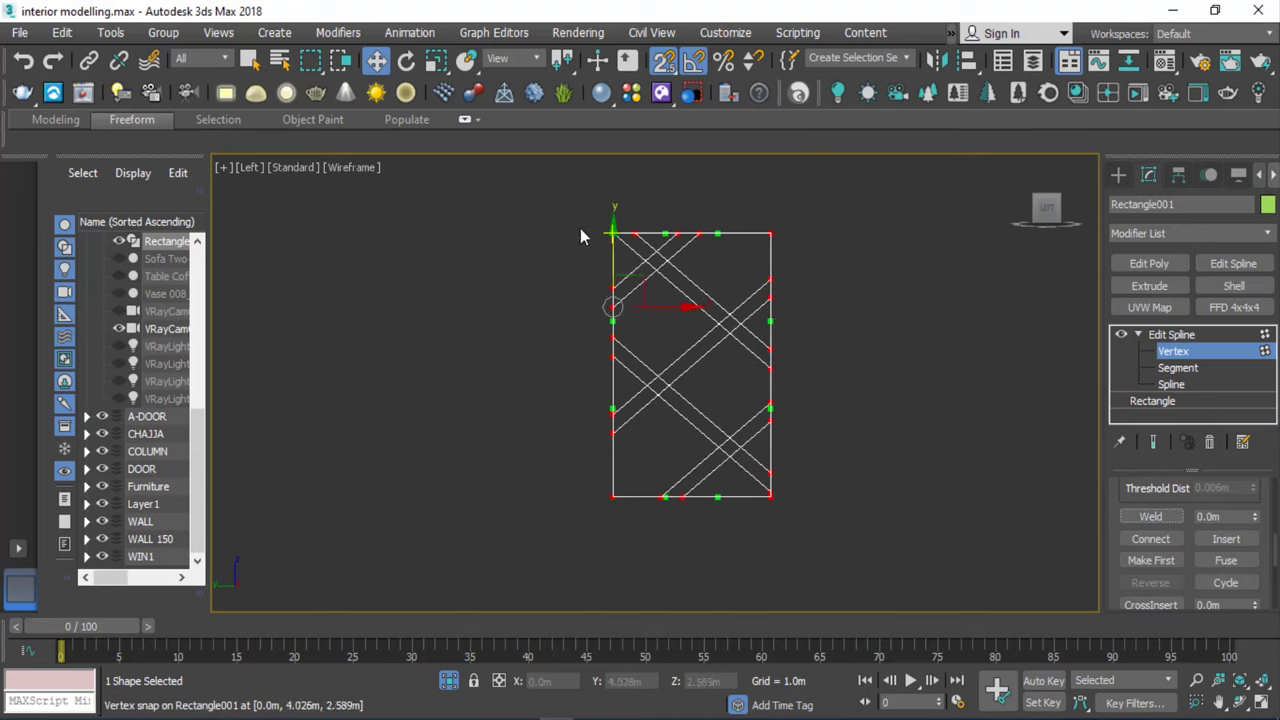
pyautogui.moveTo(560, 199); pyautogui.dragTo(666, 325)
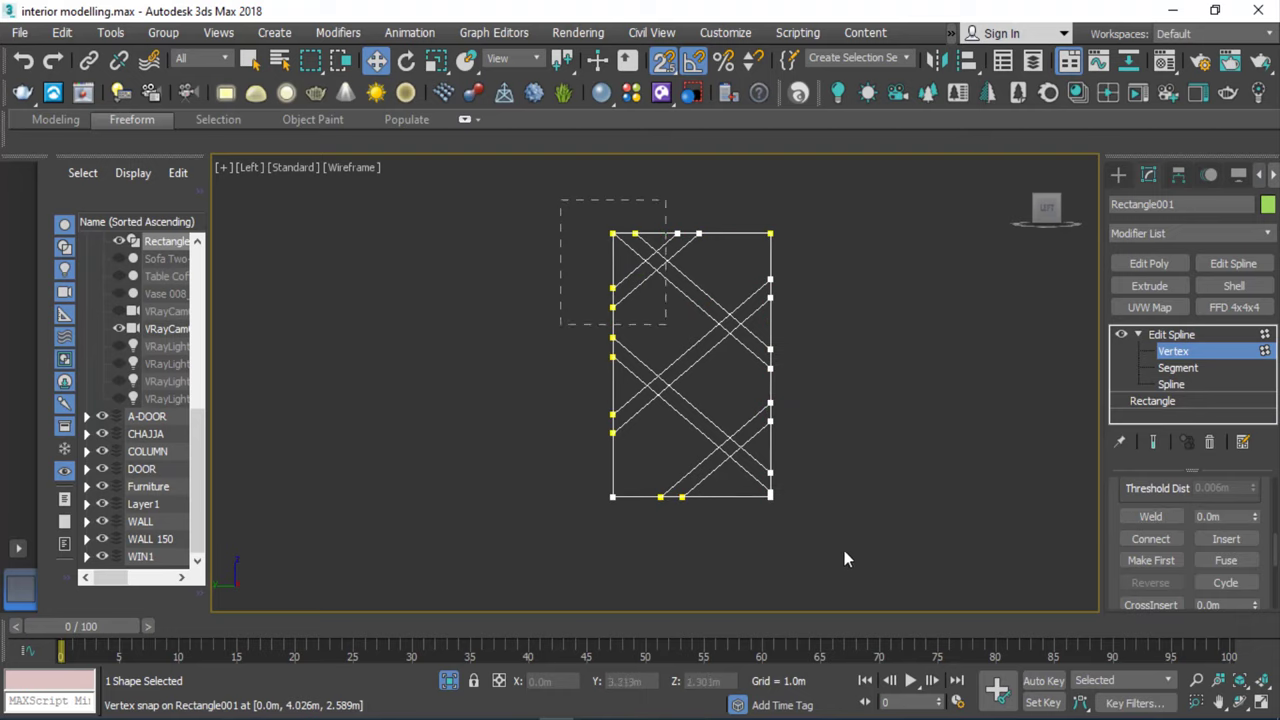
pyautogui.click(1165, 518)
pyautogui.rightClick(800, 491)
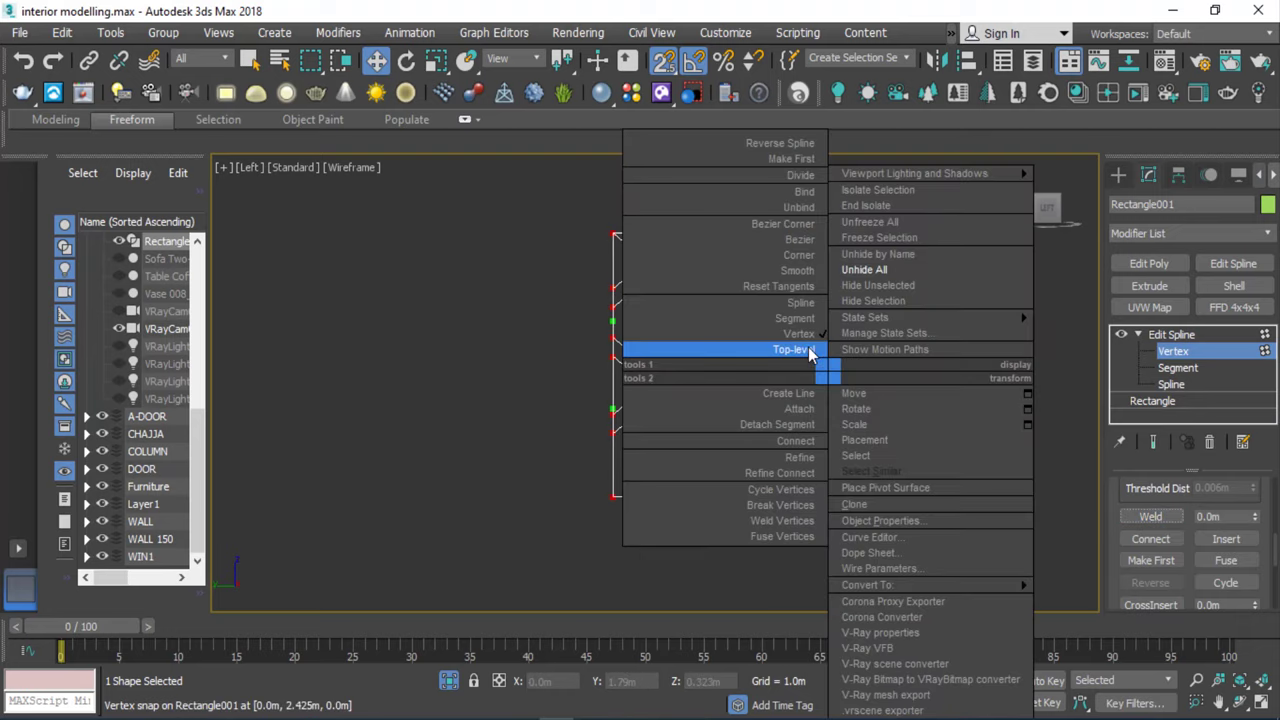
pyautogui.click(810, 350)
pyautogui.click(845, 448)
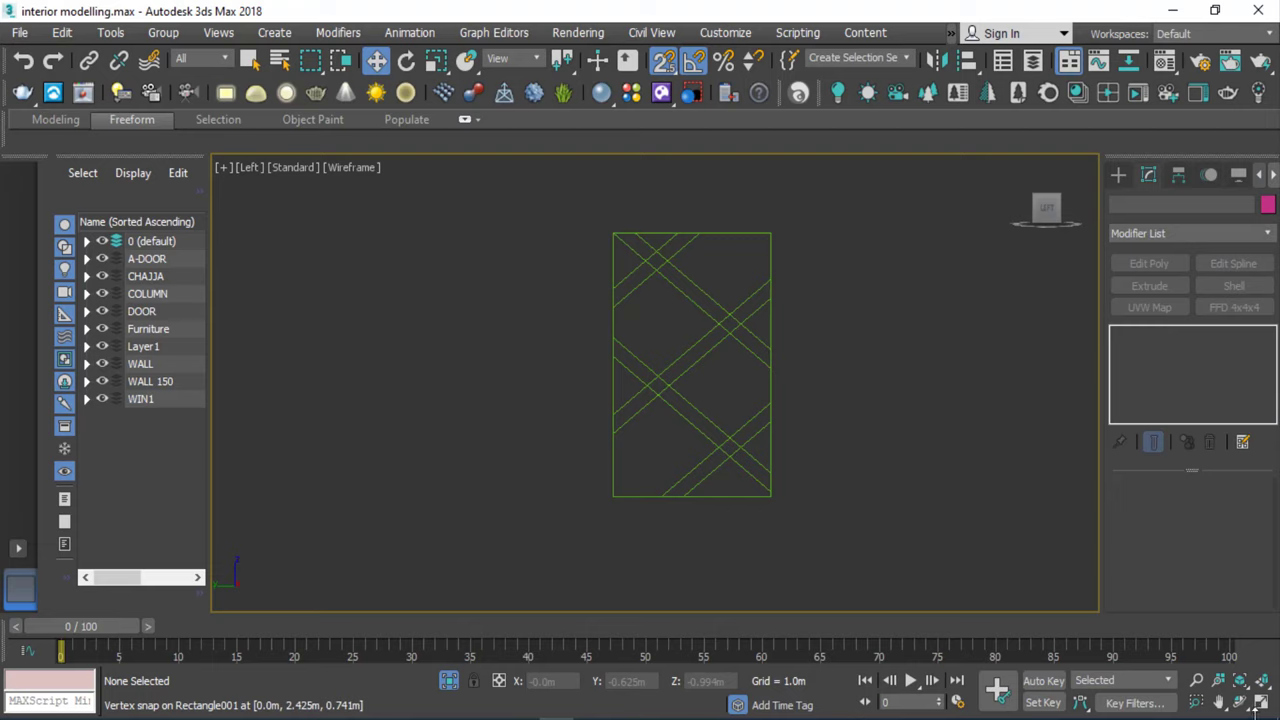
# Switch to Perspective and orbit to see the lattice and wall plane at an angle.
pyautogui.press('p')
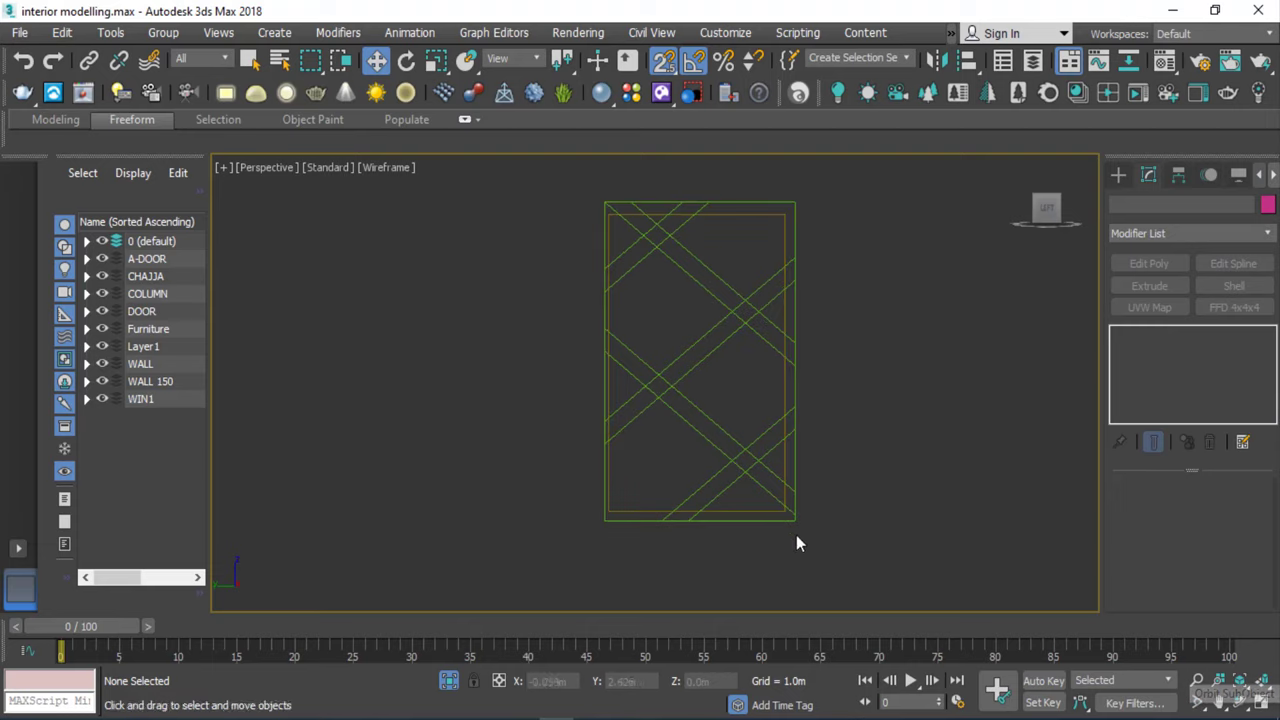
pyautogui.click(1241, 705)
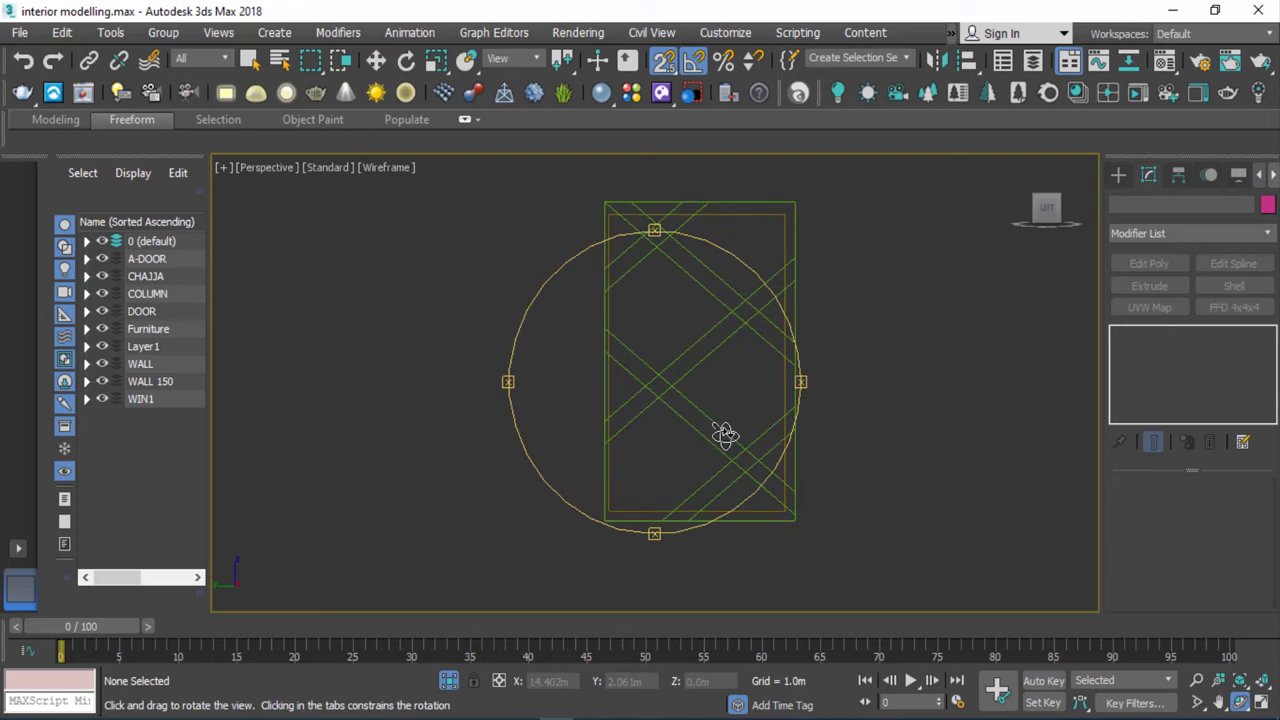
pyautogui.moveTo(723, 434)
pyautogui.mouseDown()
pyautogui.moveTo(831, 503)
pyautogui.moveTo(757, 414)
pyautogui.moveTo(765, 377)
pyautogui.moveTo(771, 400)
pyautogui.mouseUp()
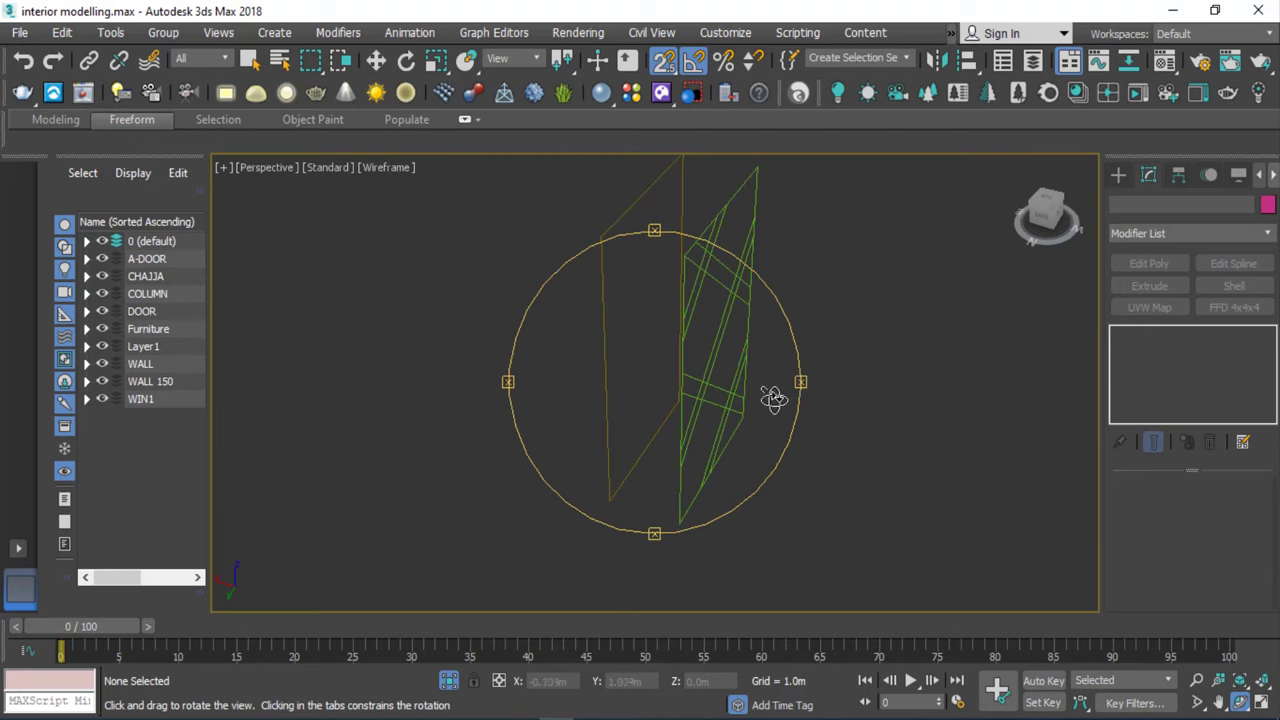
pyautogui.press('w')
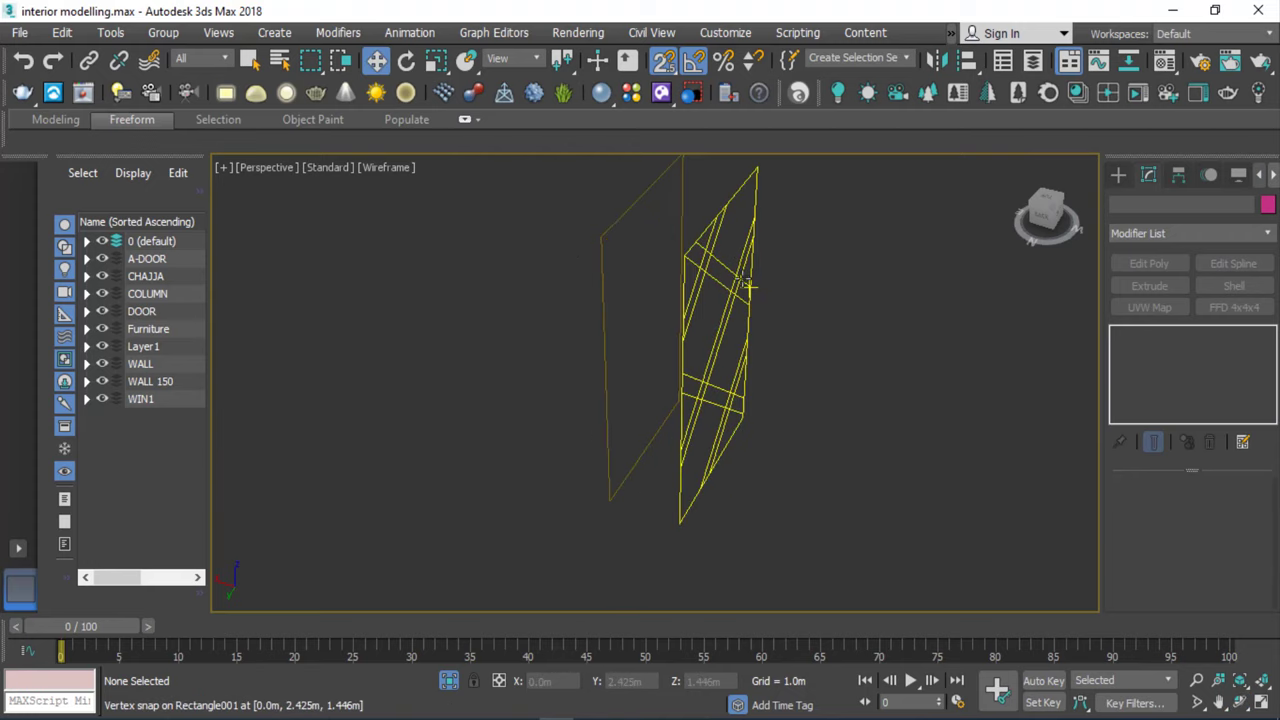
pyautogui.click(749, 286)
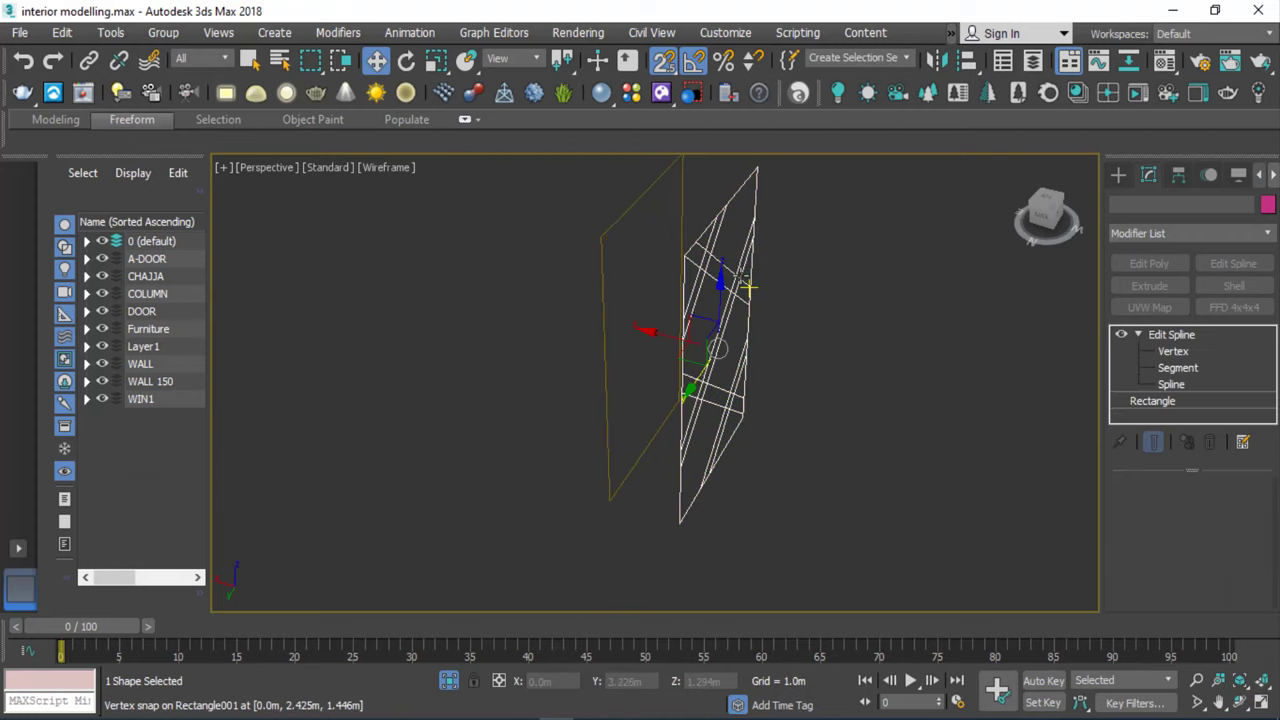
pyautogui.click(875, 374)
pyautogui.click(755, 310)
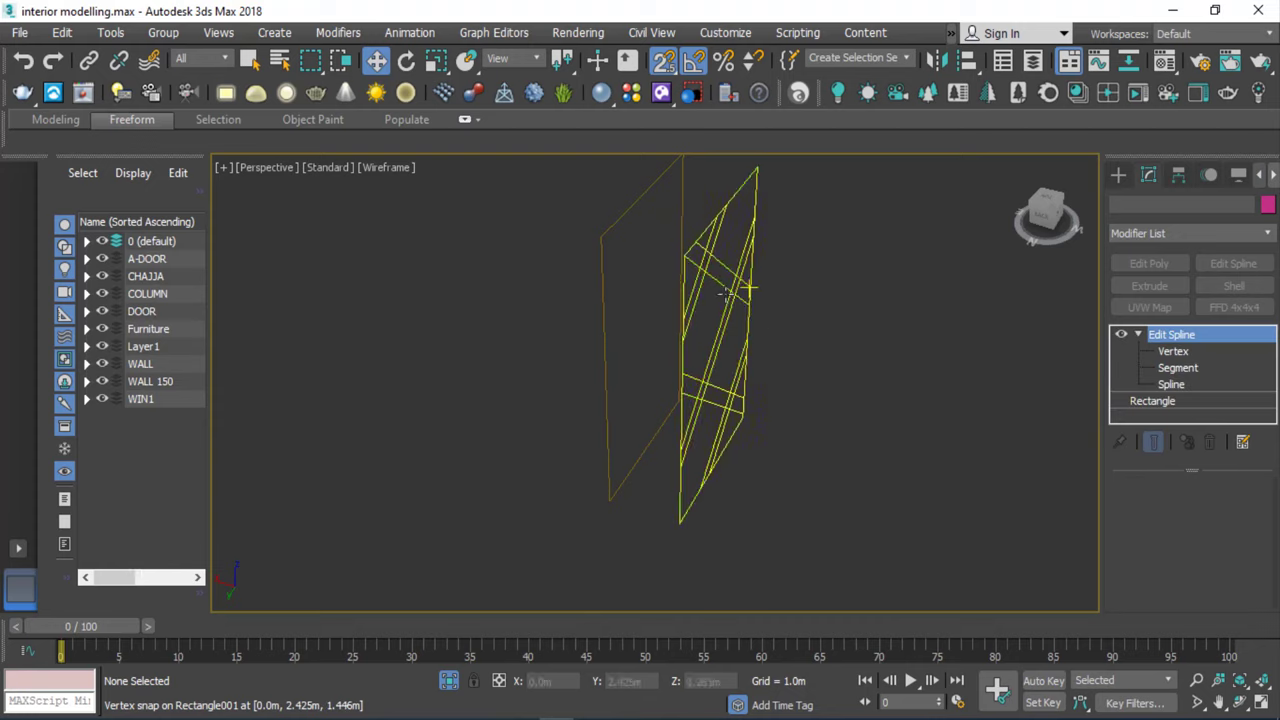
pyautogui.click(626, 240)
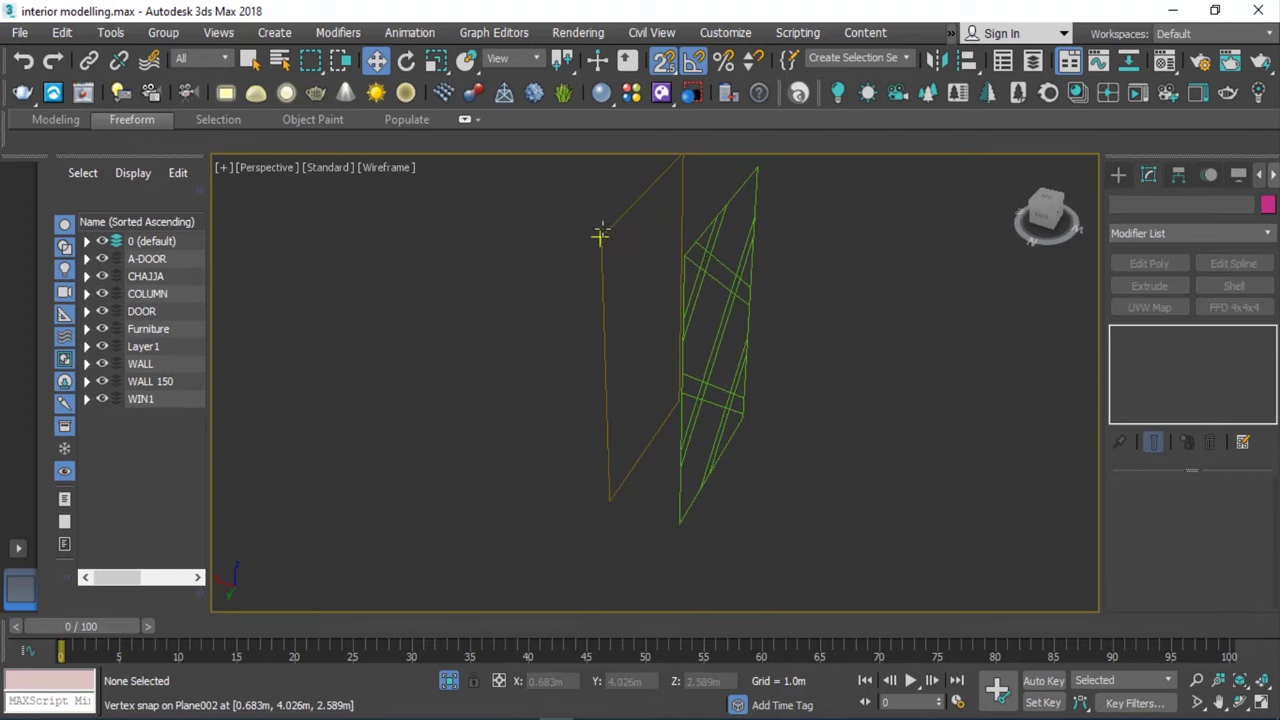
# Show the plane shaded with its edges and select Plane002.
pyautogui.press('F3')
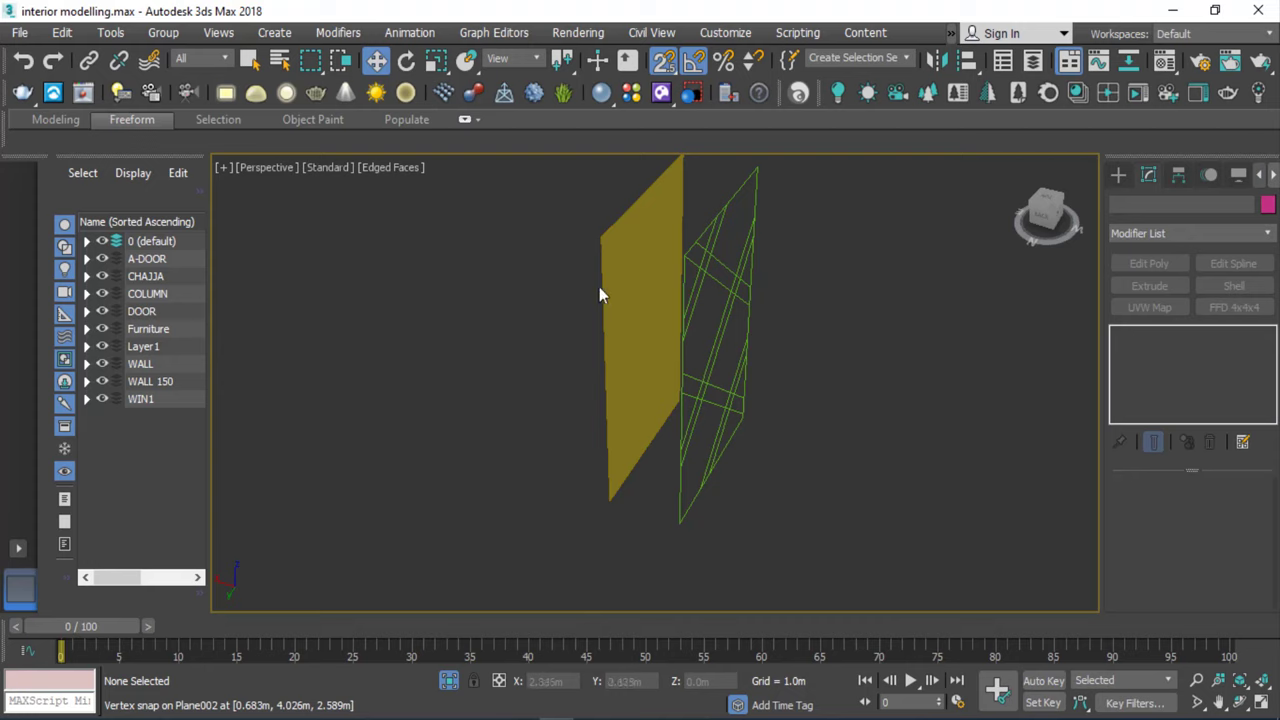
pyautogui.click(629, 286)
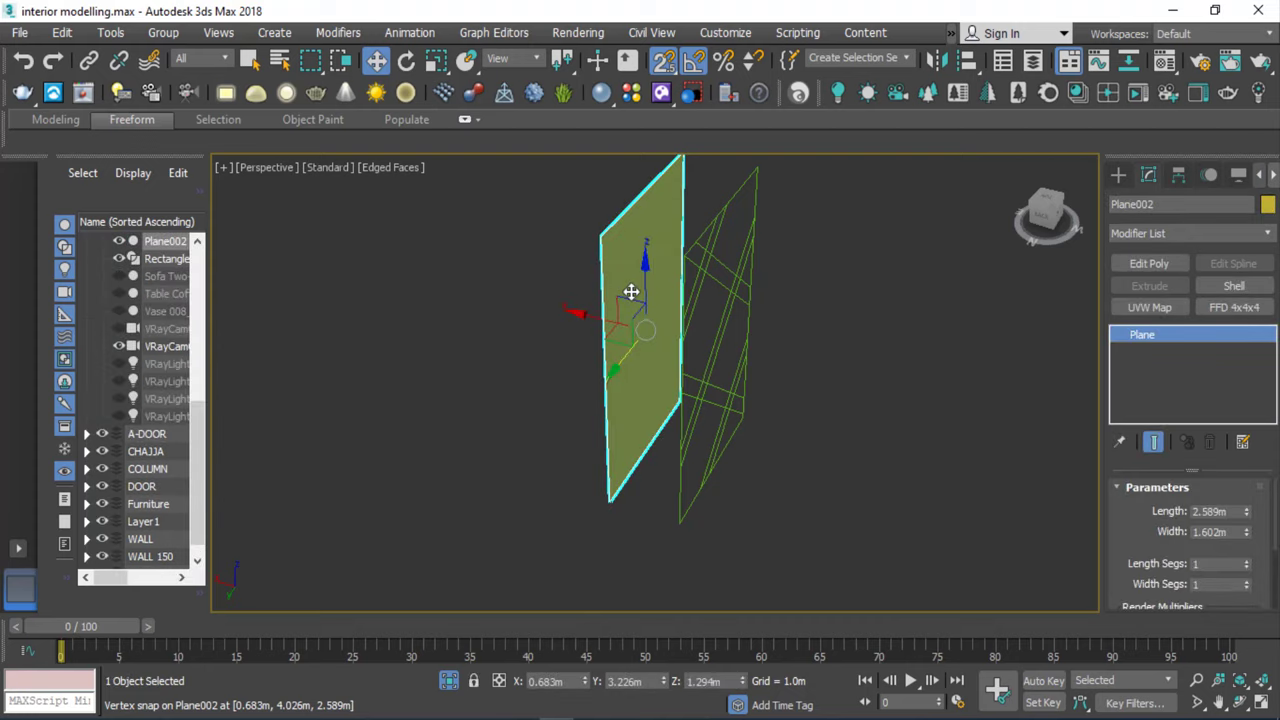
pyautogui.scroll(2, 631, 291)
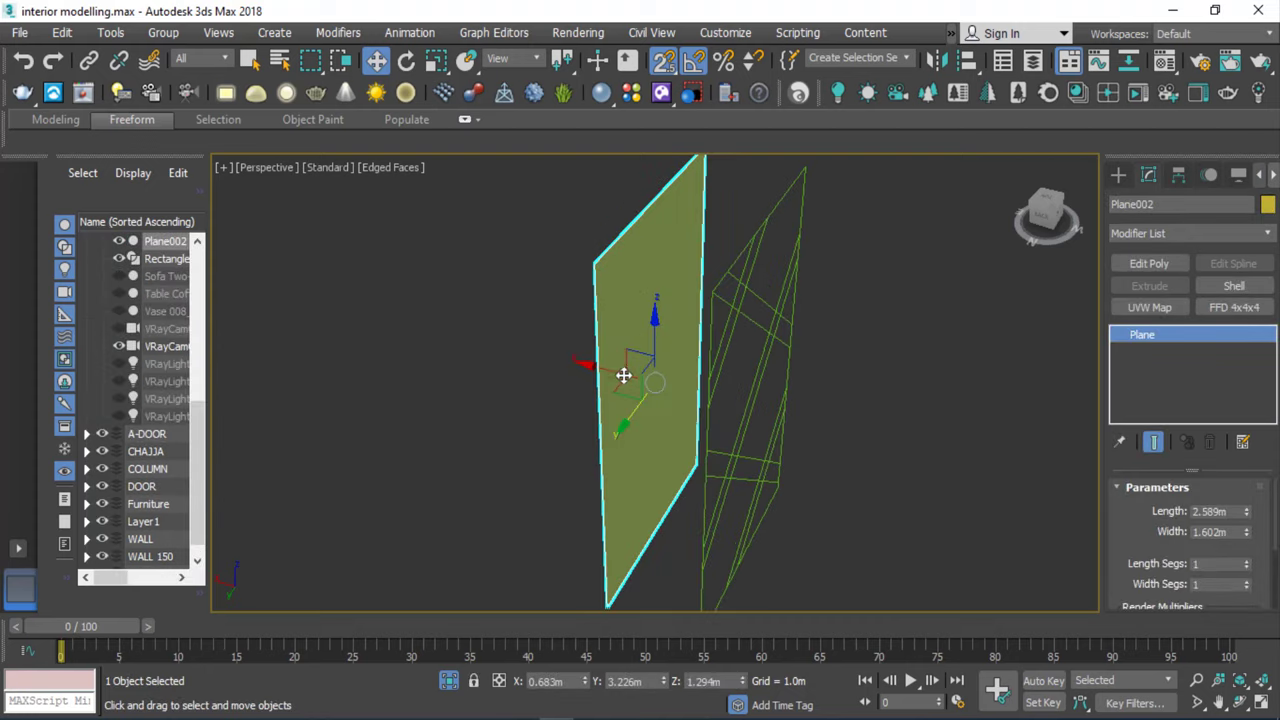
pyautogui.click(940, 371)
pyautogui.click(652, 265)
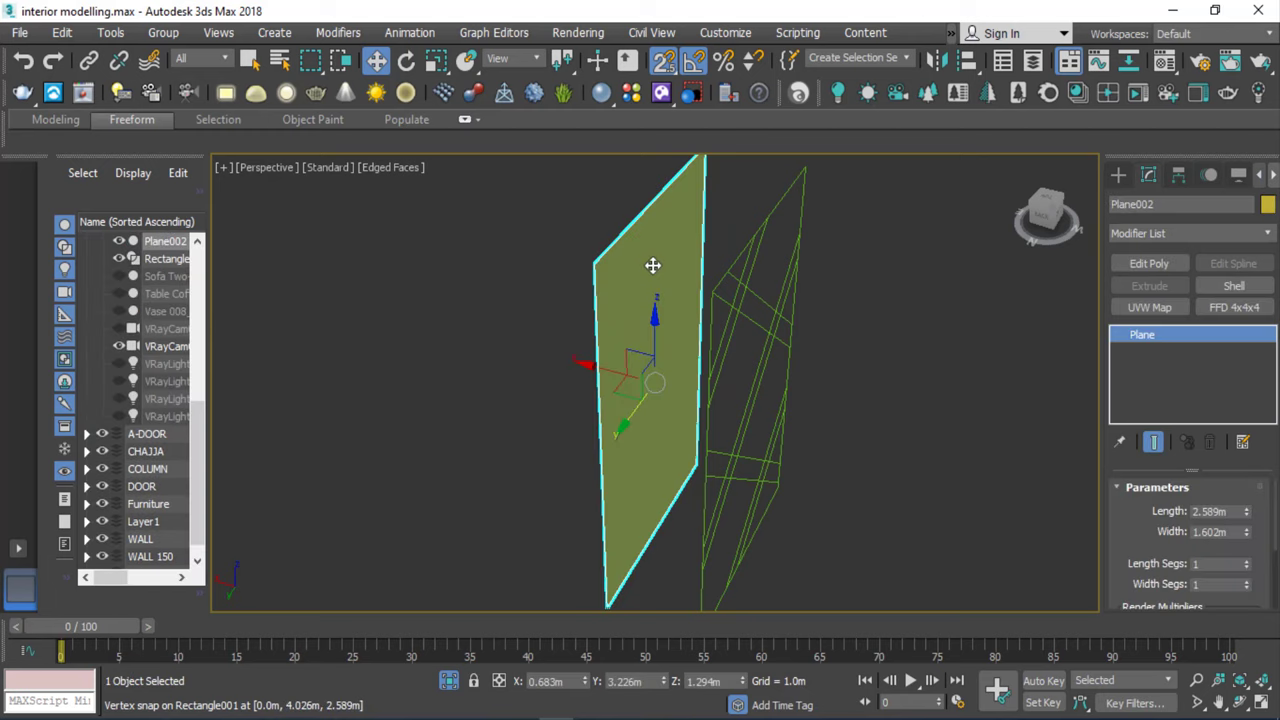
pyautogui.click(1120, 175)
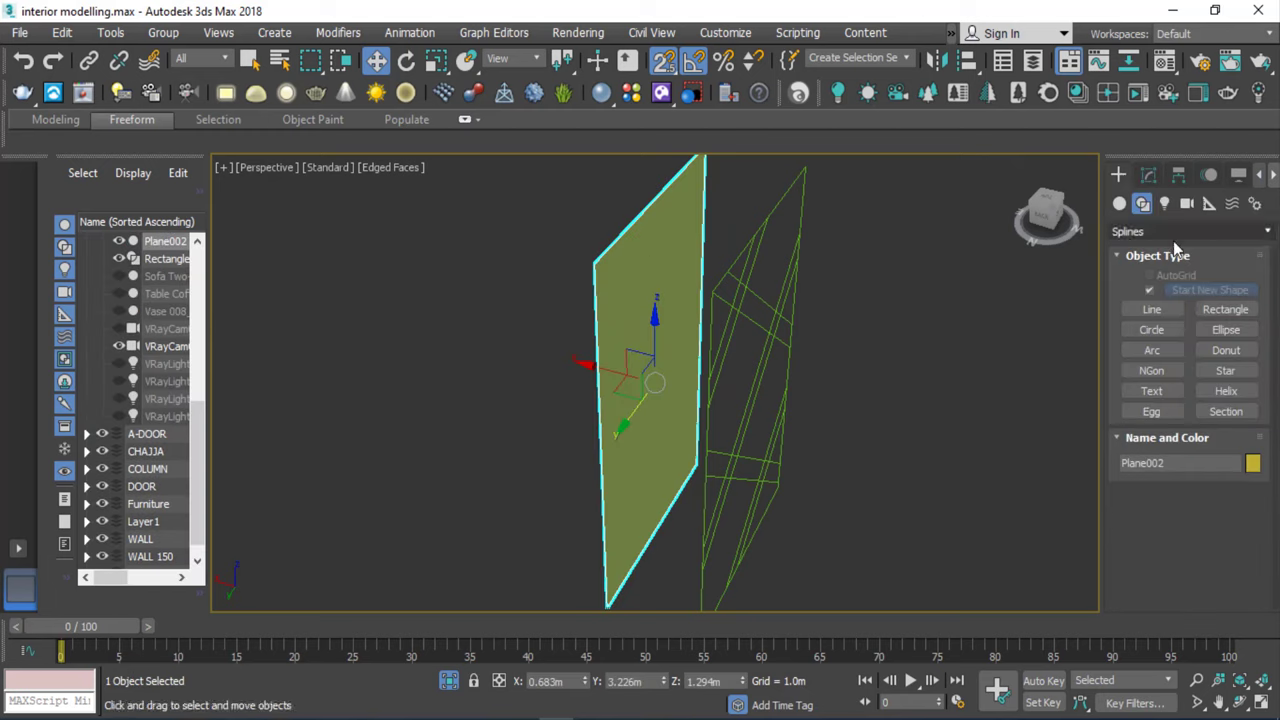
# Choose Geometry > Compound Objects and start a ShapeMerge on Plane002.
pyautogui.click(1178, 233)
pyautogui.click(1119, 204)
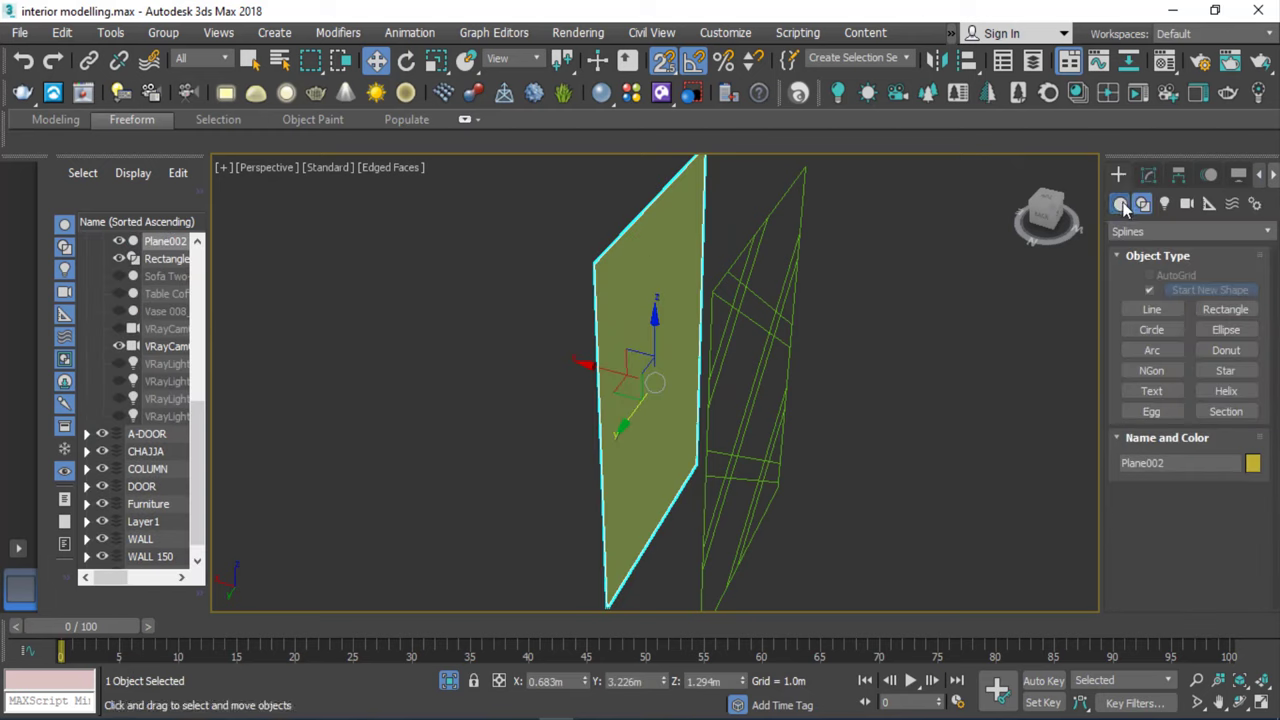
pyautogui.click(1178, 231)
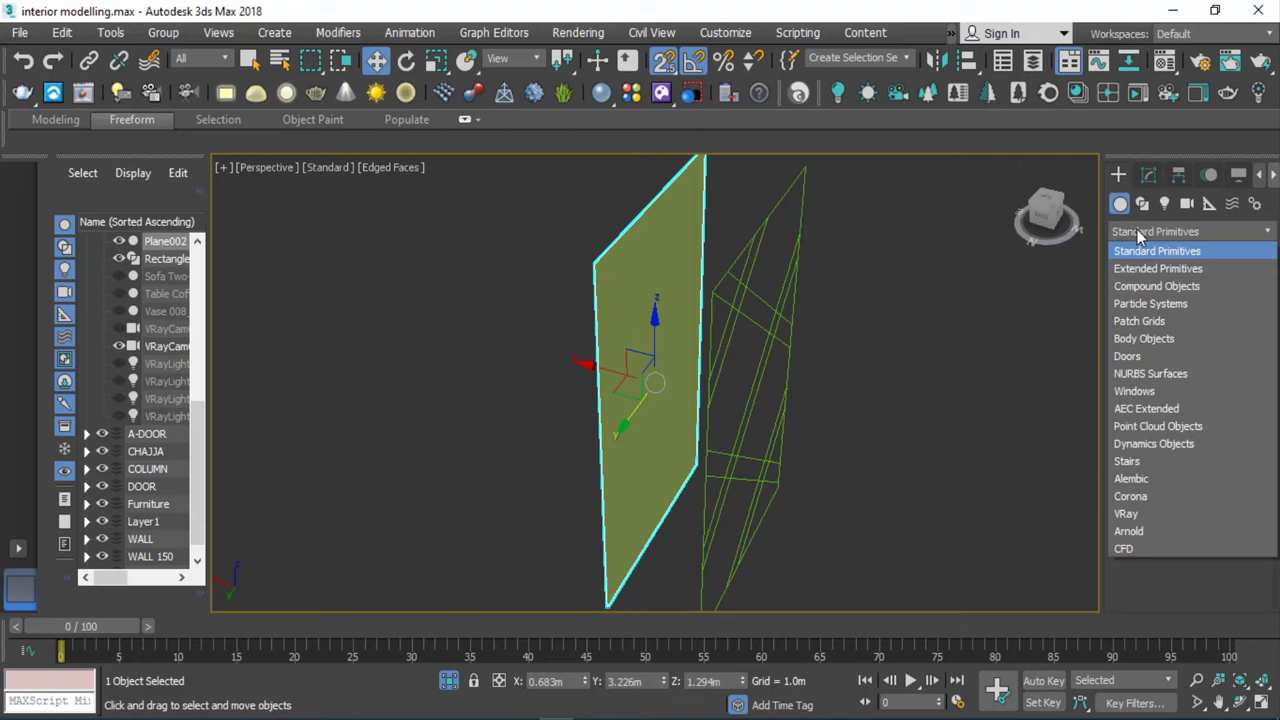
pyautogui.click(1195, 288)
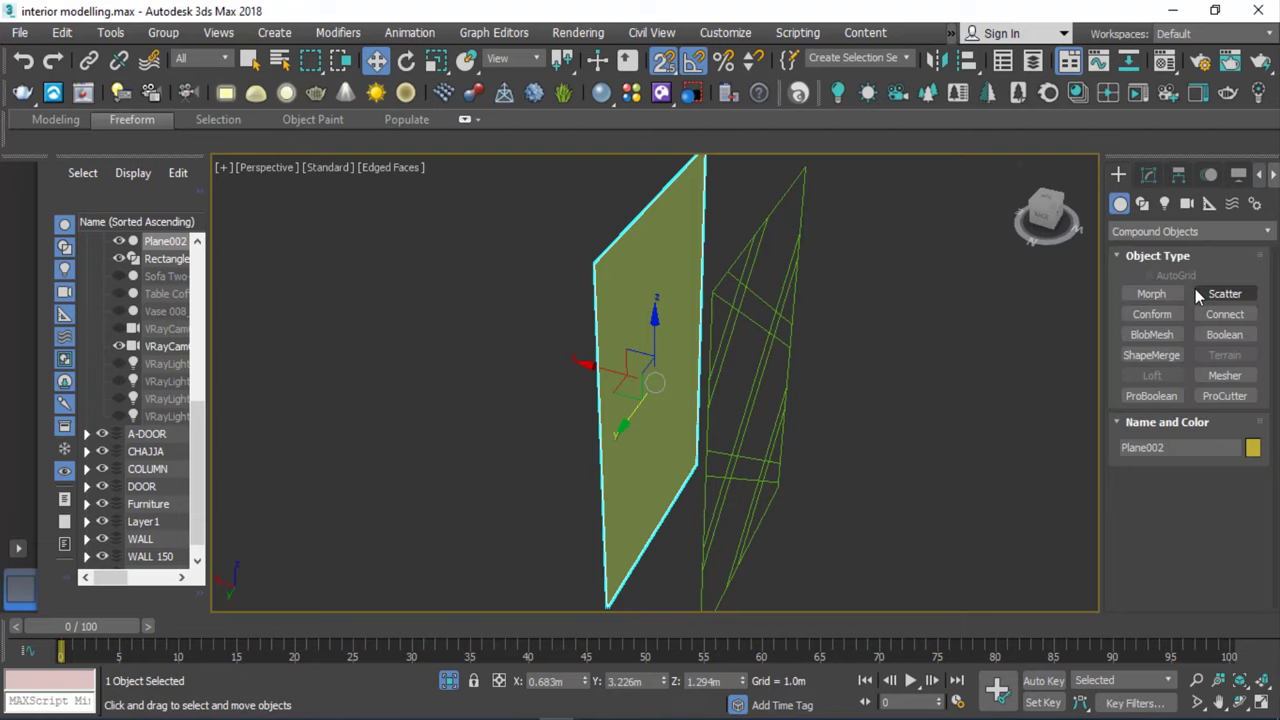
pyautogui.click(1168, 358)
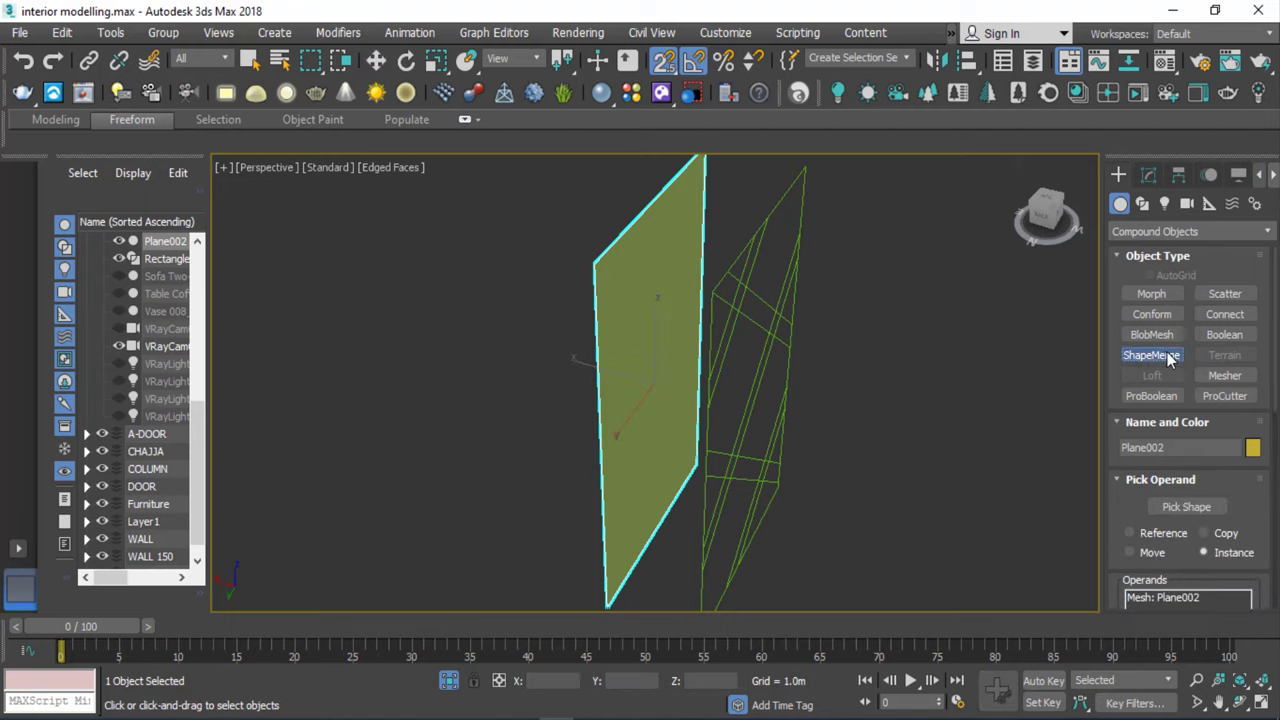
# Pick Rectangle001 as the shape, imprinting its lattice lines onto Plane002.
pyautogui.click(1190, 509)
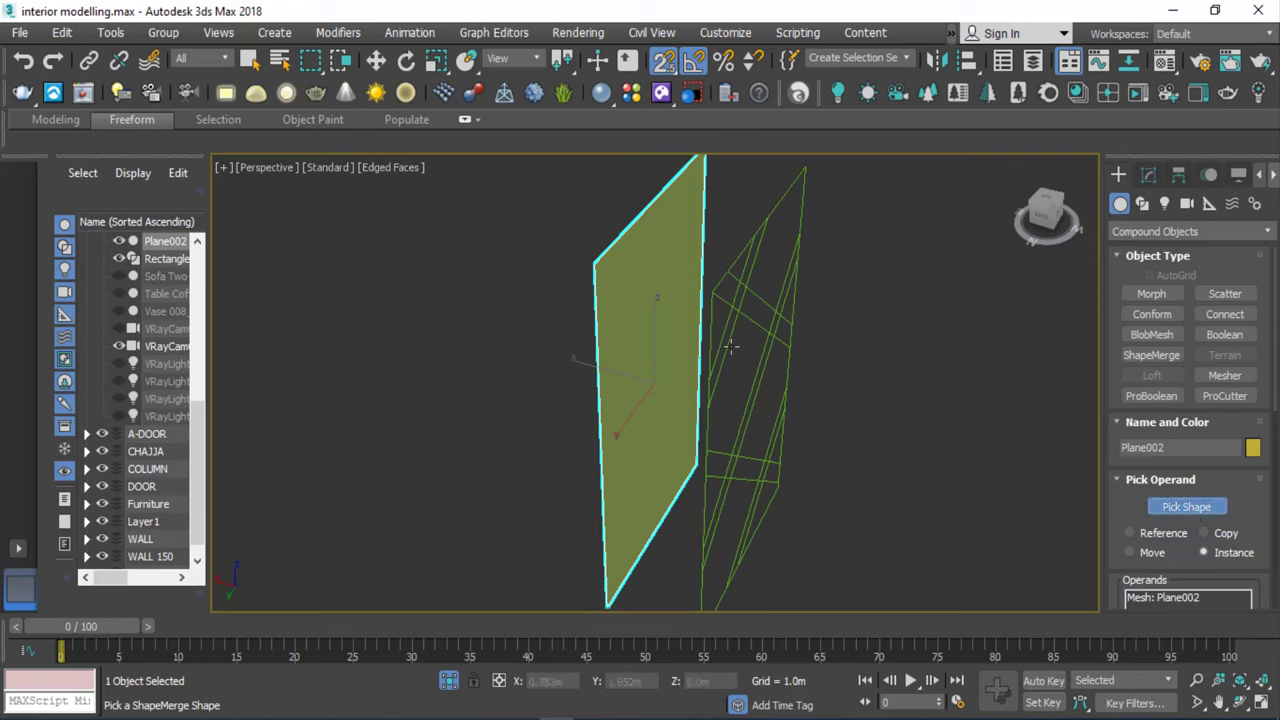
pyautogui.click(747, 276)
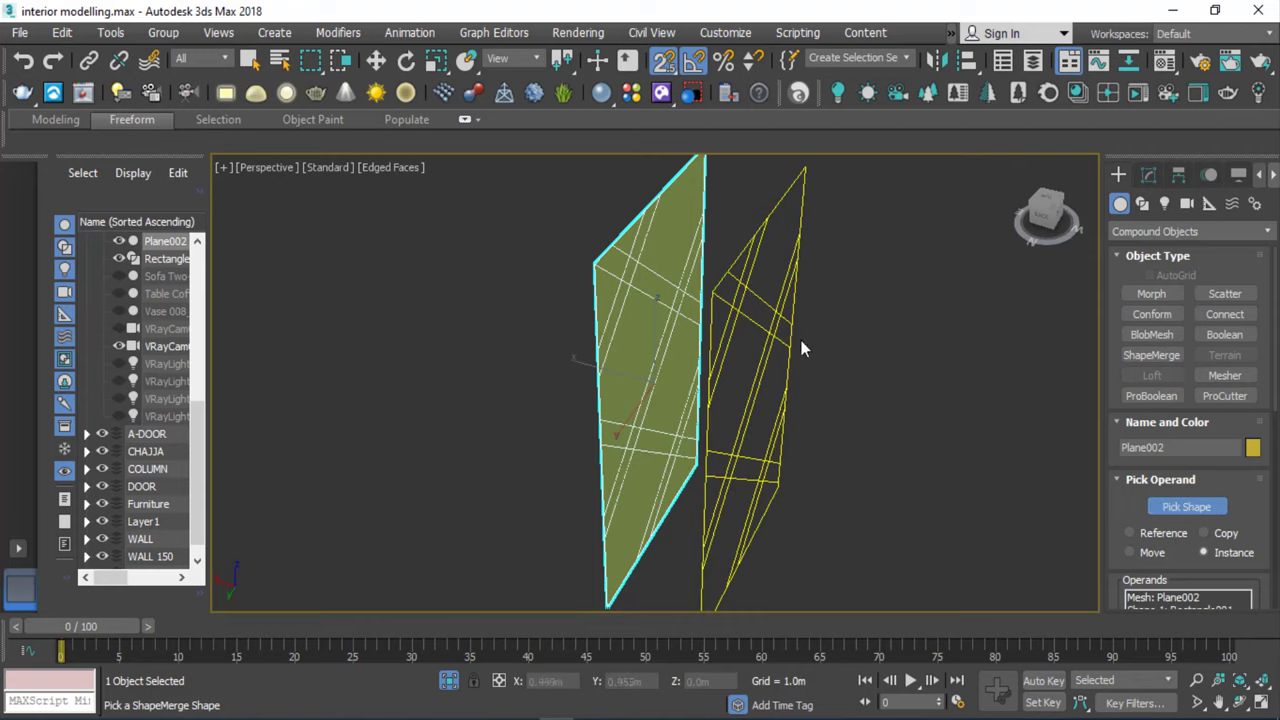
pyautogui.keyDown('alt'); pyautogui.moveTo(649, 335); pyautogui.dragTo(610, 371, button='middle'); pyautogui.keyUp('alt')
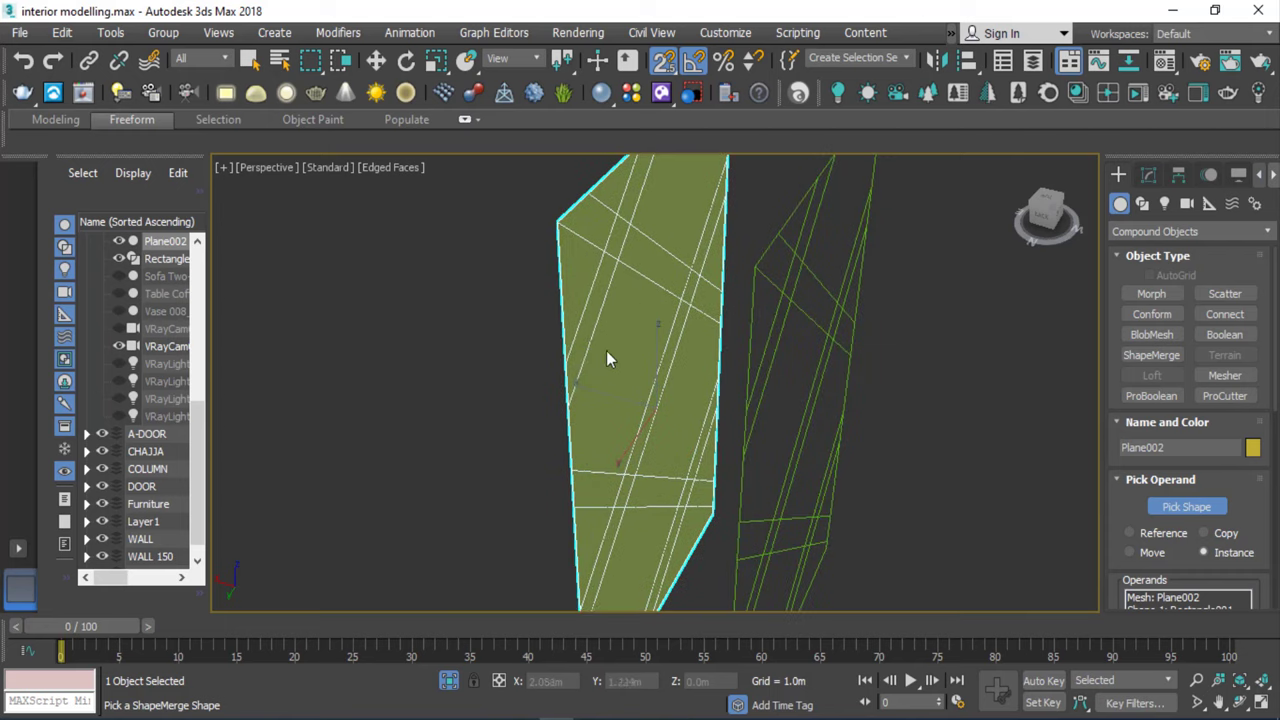
pyautogui.rightClick(490, 370)
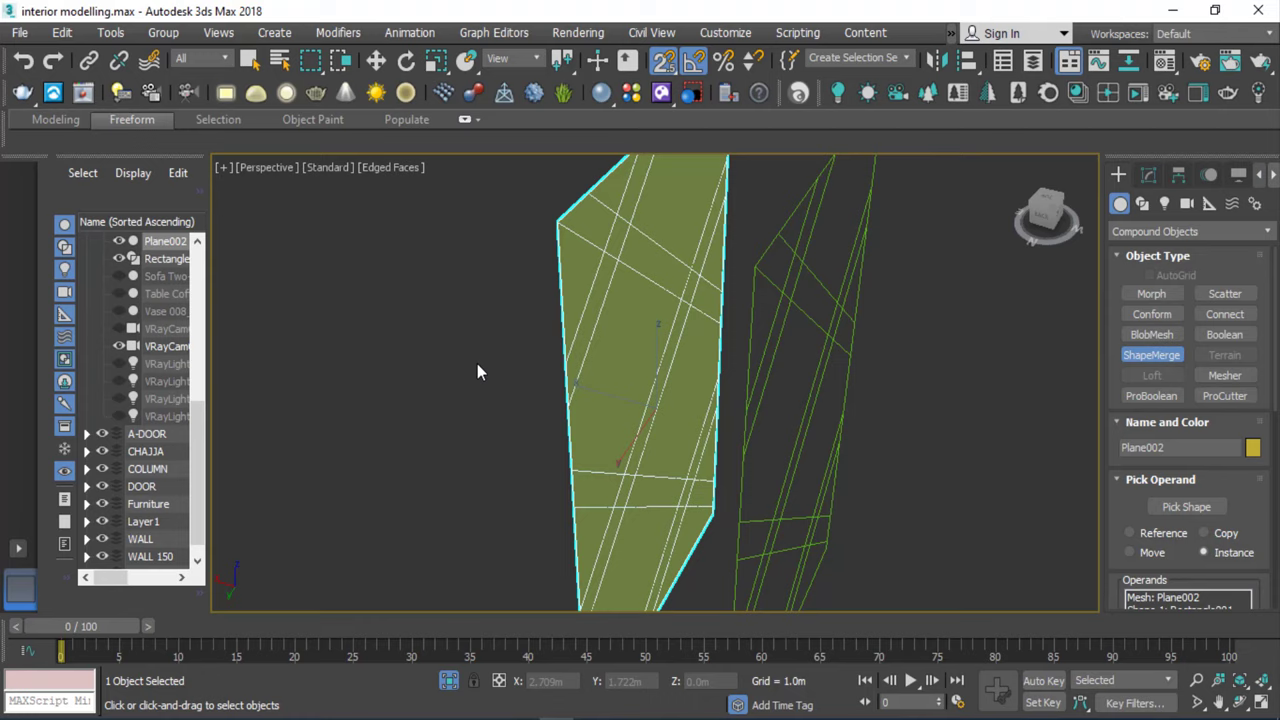
pyautogui.press('w')
pyautogui.rightClick(465, 309)
# Move Plane002 along X to 1.515m, snapping it onto the lattice rectangle.
pyautogui.click(415, 313)
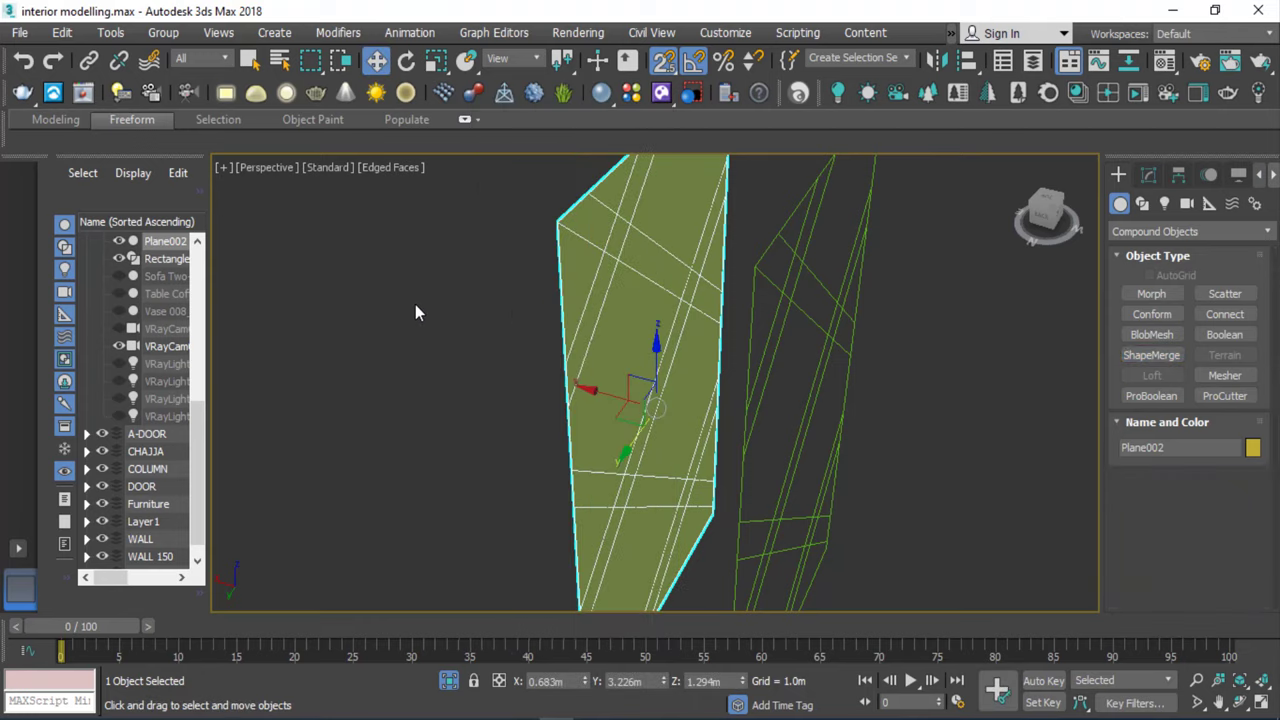
pyautogui.click(536, 303)
pyautogui.click(634, 310)
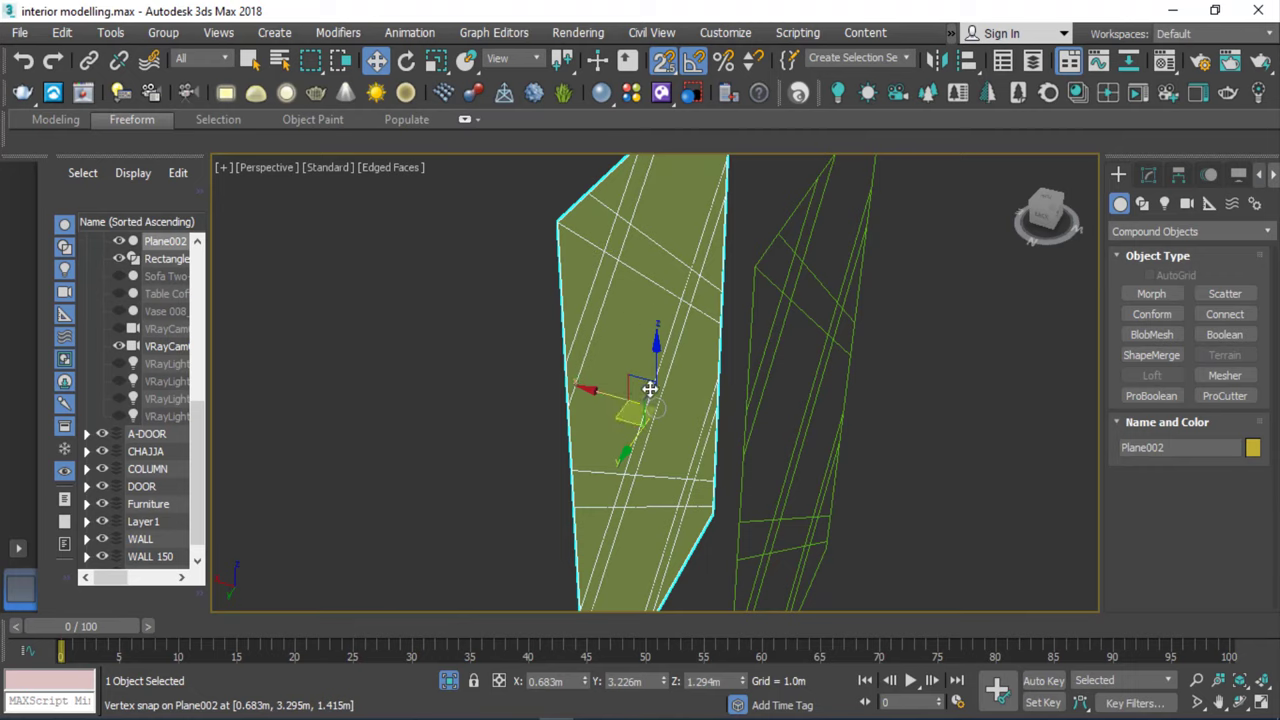
pyautogui.scroll(4, 652, 385)
pyautogui.scroll(-3, 648, 390)
pyautogui.scroll(-3, 646, 393)
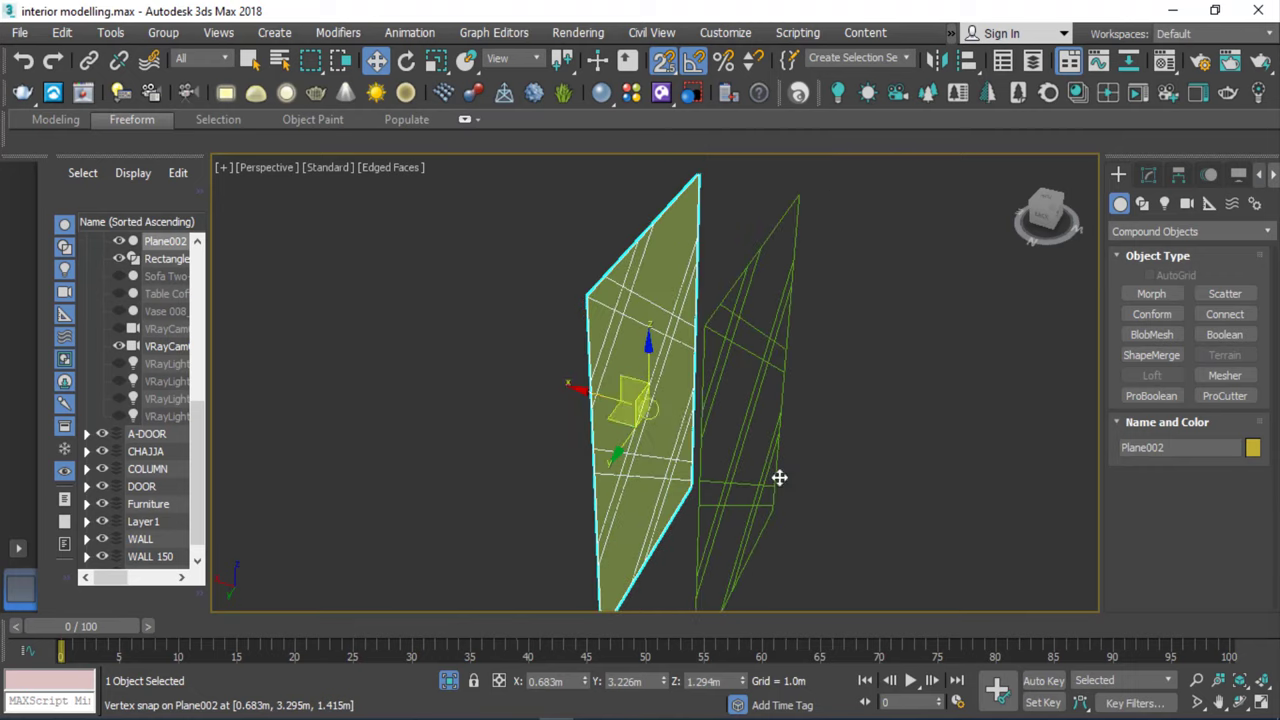
pyautogui.moveTo(638, 387); pyautogui.dragTo(608, 382)
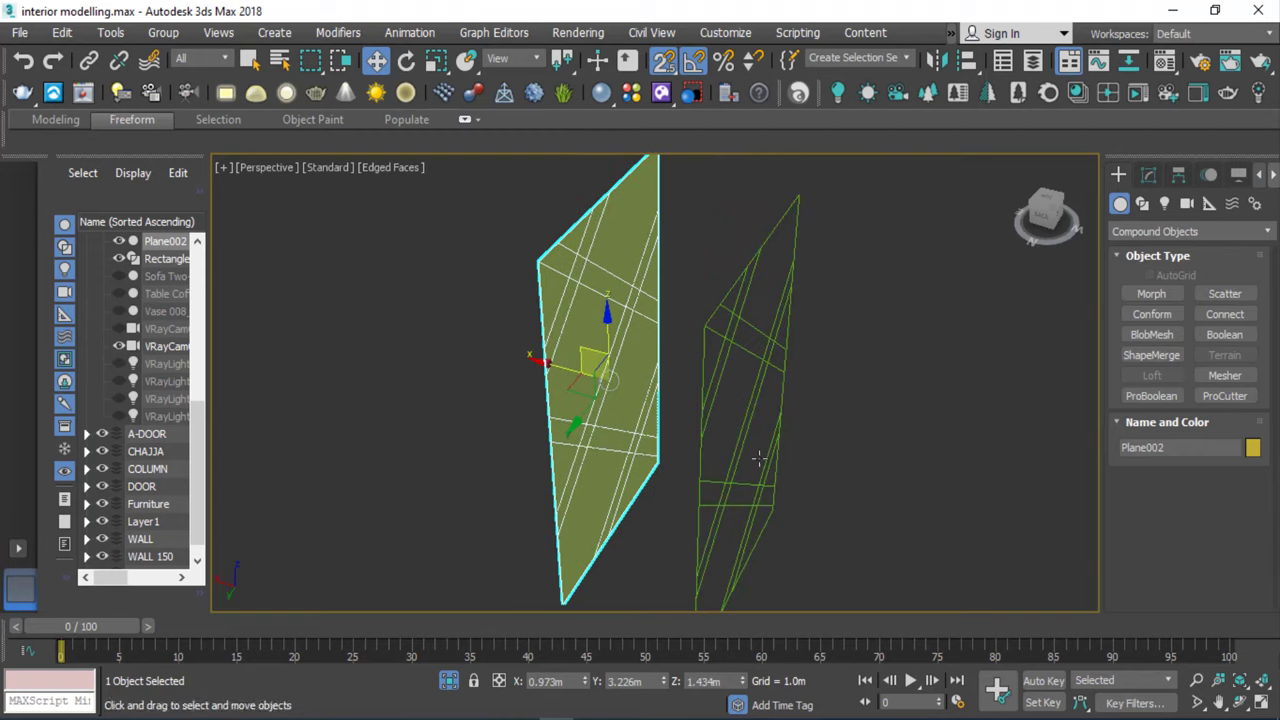
pyautogui.moveTo(543, 363); pyautogui.dragTo(523, 371)
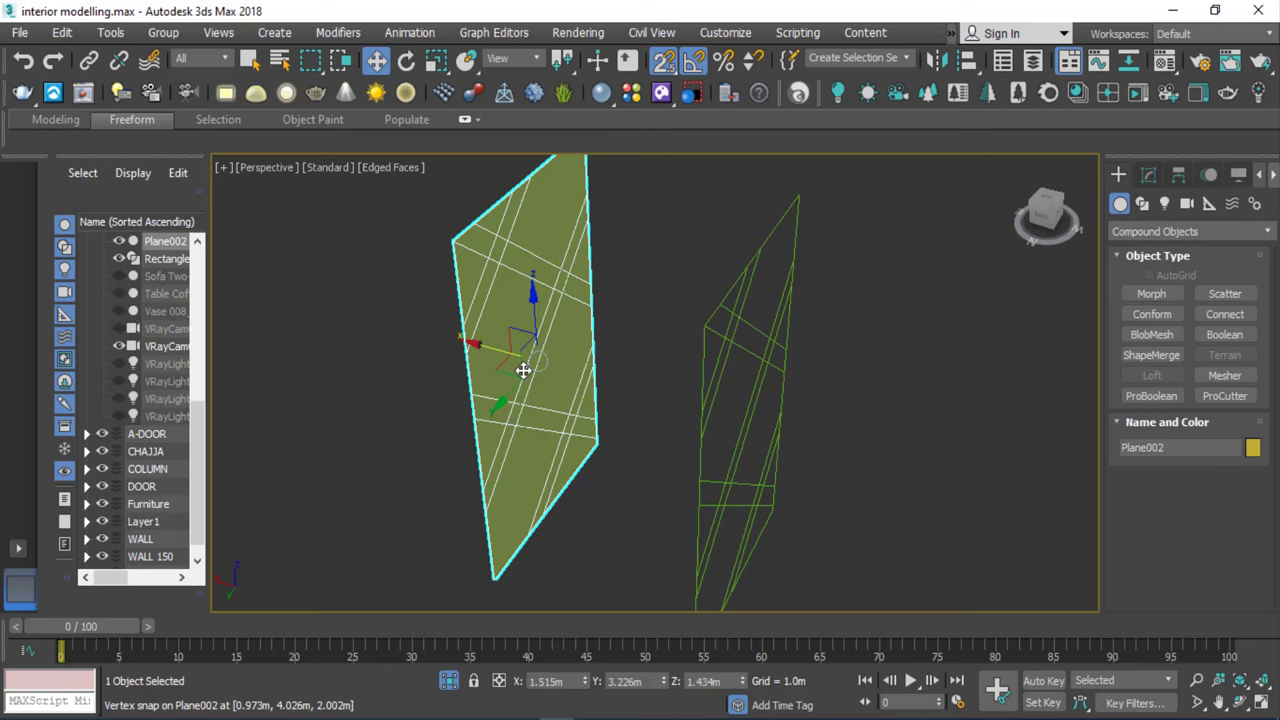
# Orbit to face the plane and convert Plane002 to an Editable Poly.
pyautogui.click(1240, 703)
pyautogui.moveTo(600, 392)
pyautogui.mouseDown()
pyautogui.moveTo(542, 390)
pyautogui.moveTo(580, 386)
pyautogui.moveTo(480, 334)
pyautogui.mouseUp()
pyautogui.rightClick(469, 297)
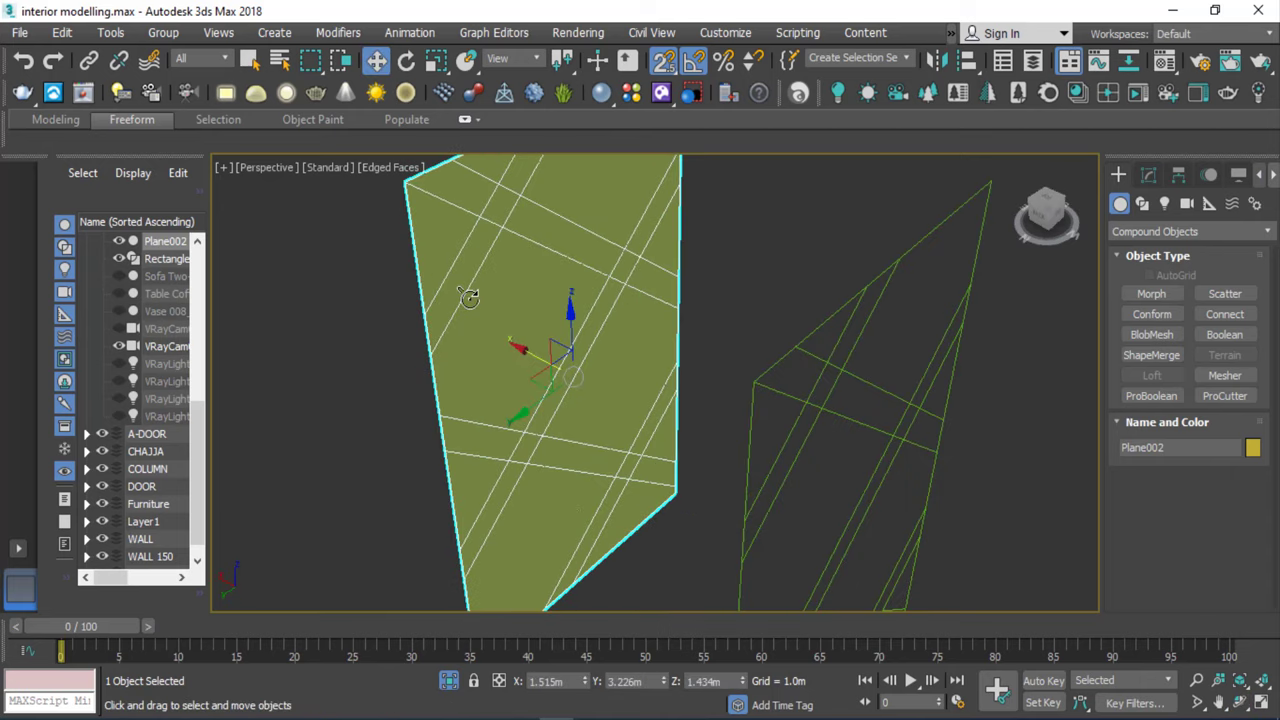
pyautogui.rightClick(469, 297)
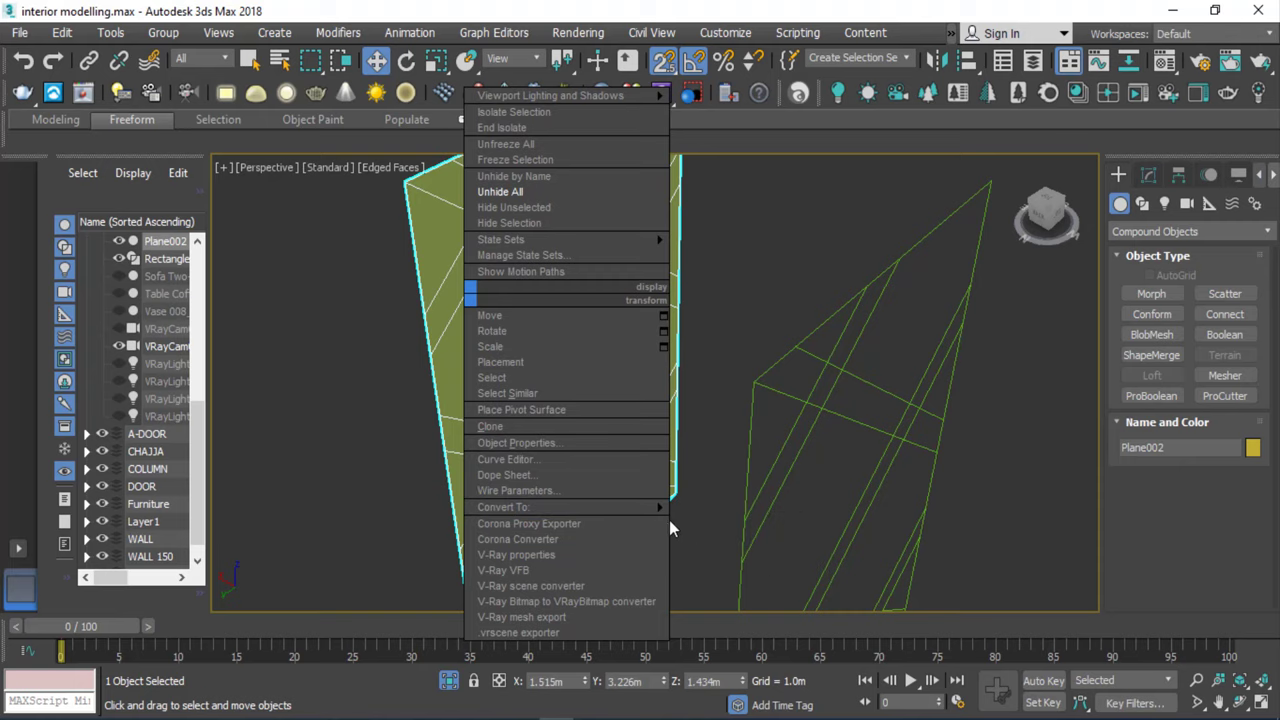
pyautogui.click(745, 530)
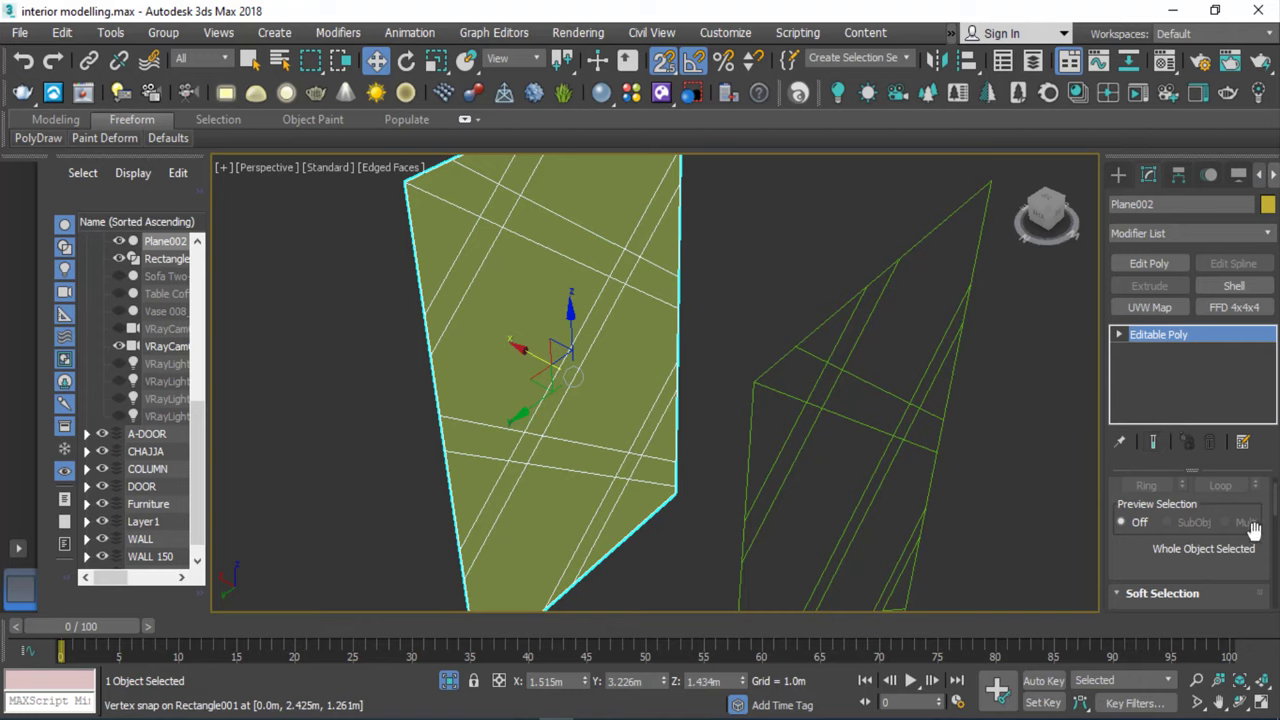
# Select all of Plane002's polygons by picking the whole element.
pyautogui.scroll(5, 1254, 528)
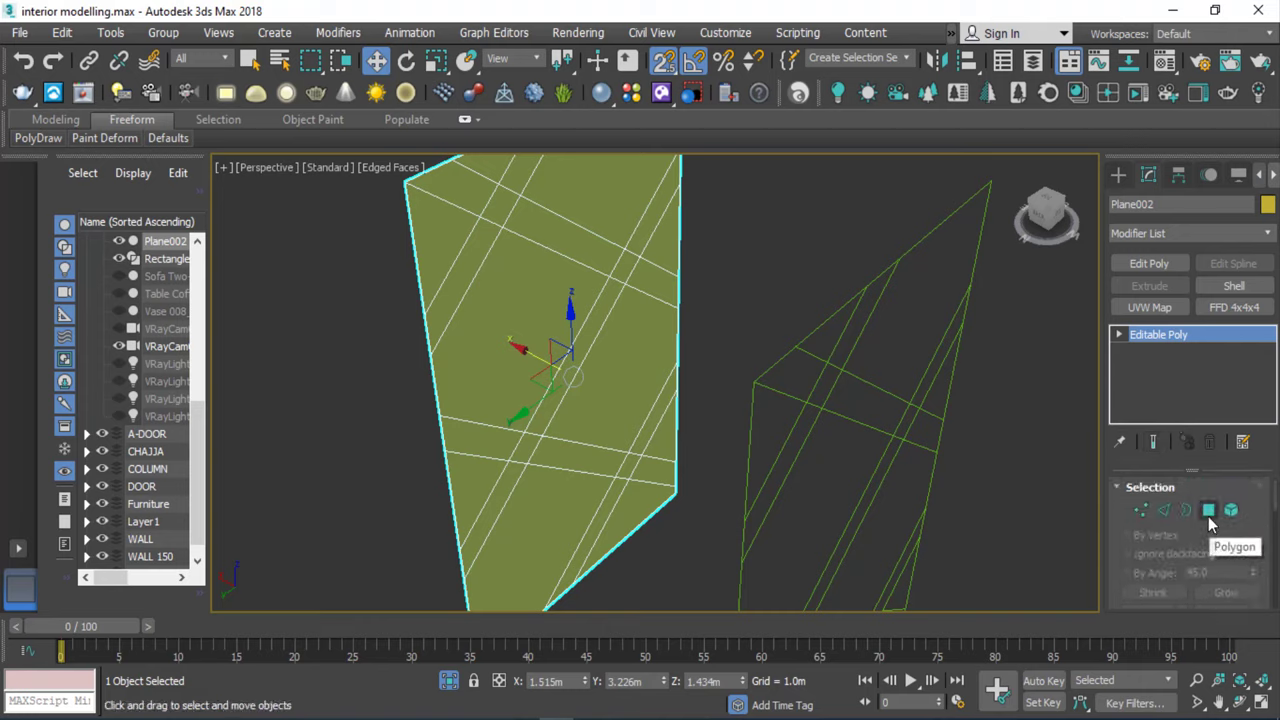
pyautogui.click(1208, 511)
pyautogui.click(497, 294)
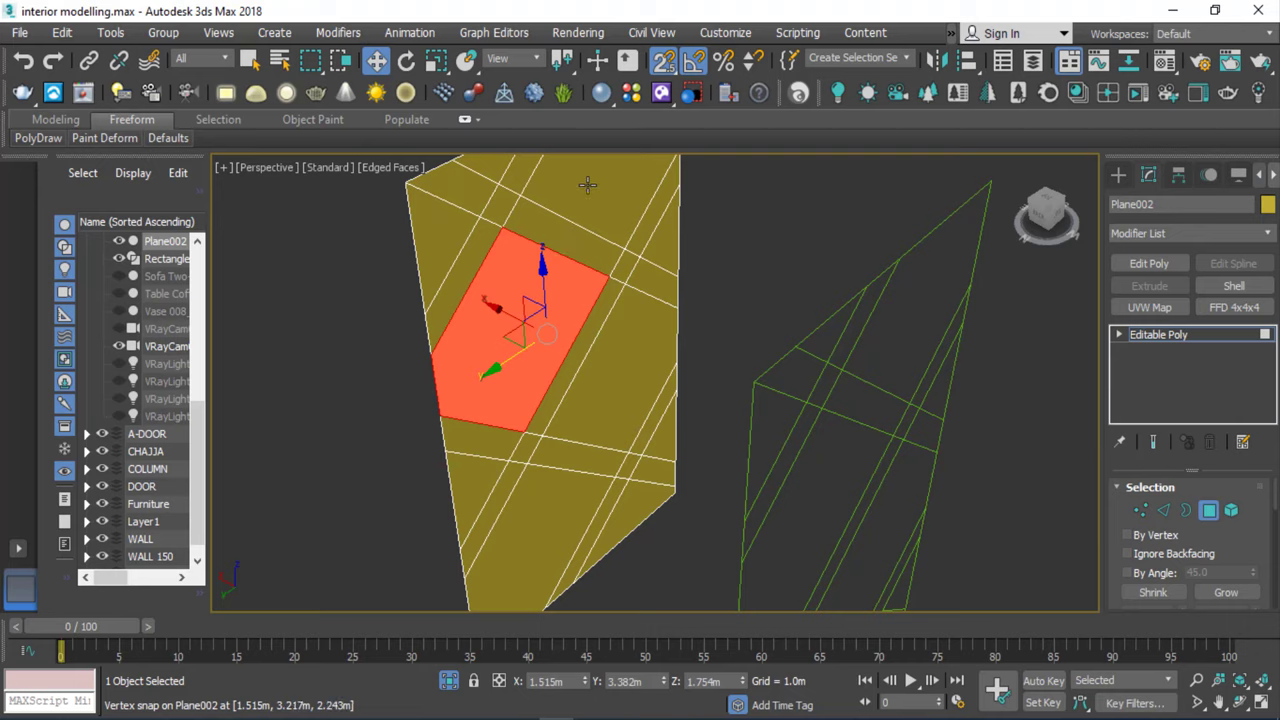
pyautogui.moveTo(503, 352); pyautogui.dragTo(503, 356)
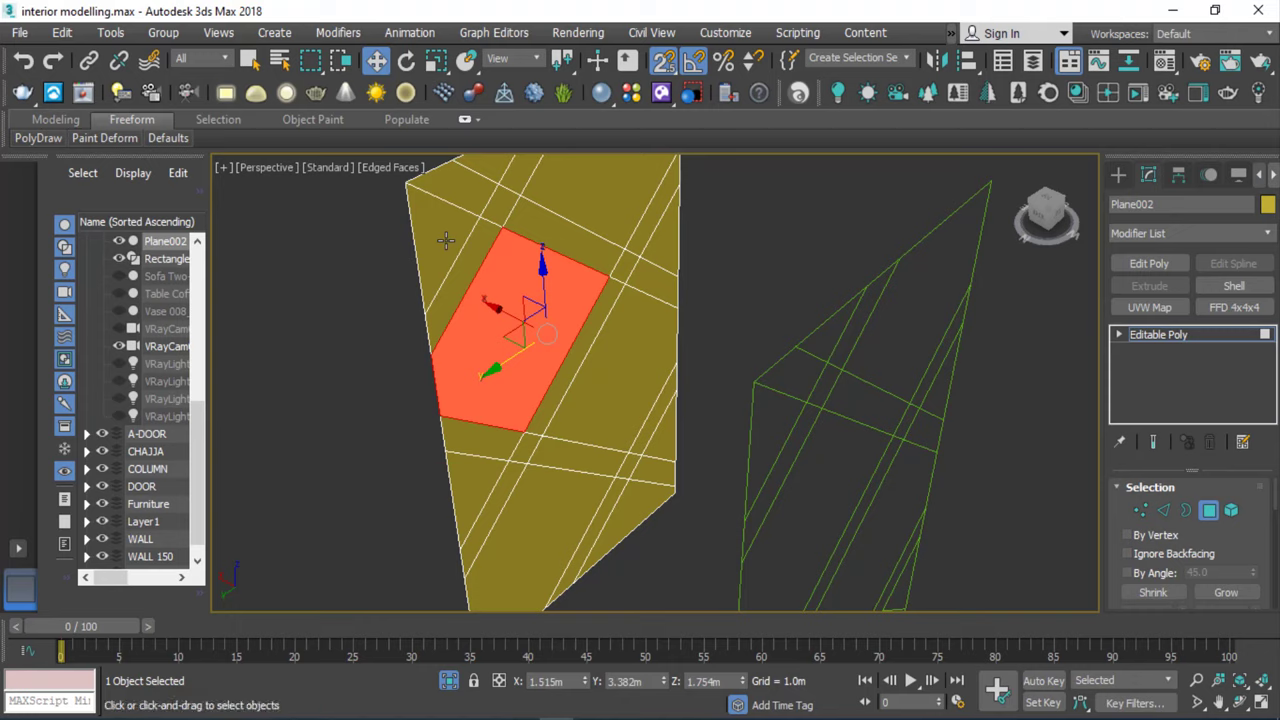
pyautogui.click(1231, 510)
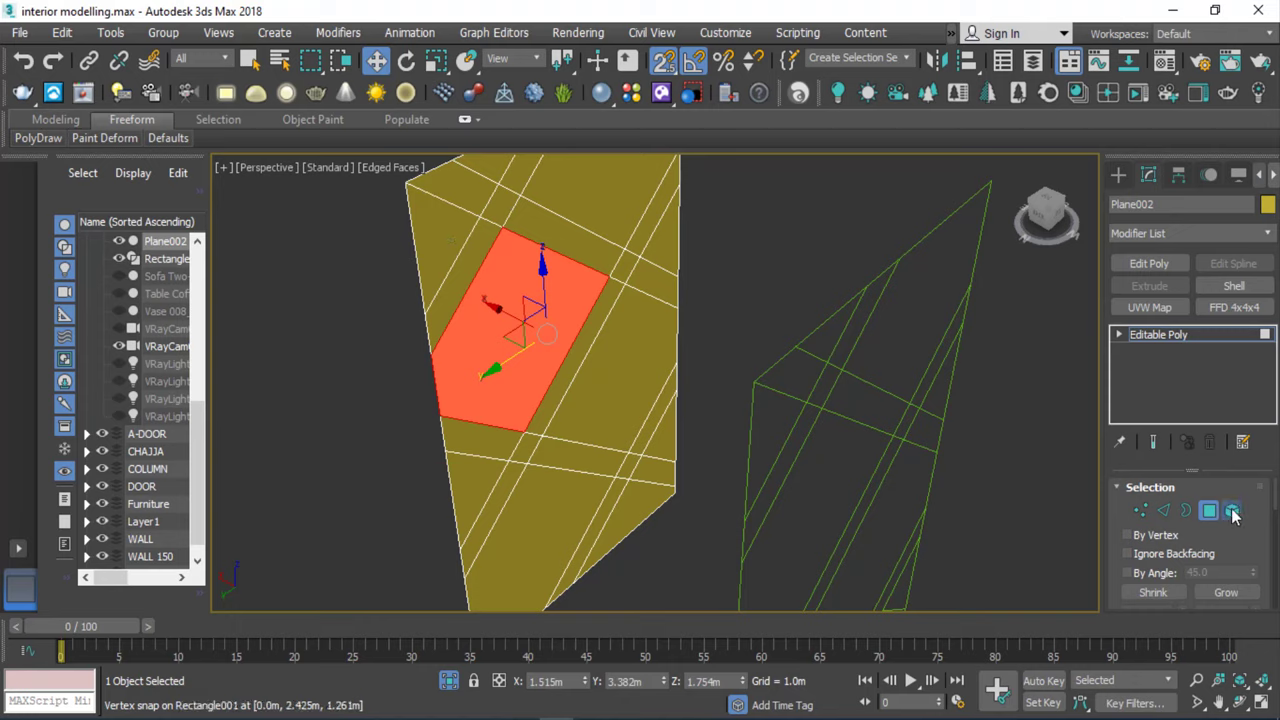
pyautogui.click(616, 365)
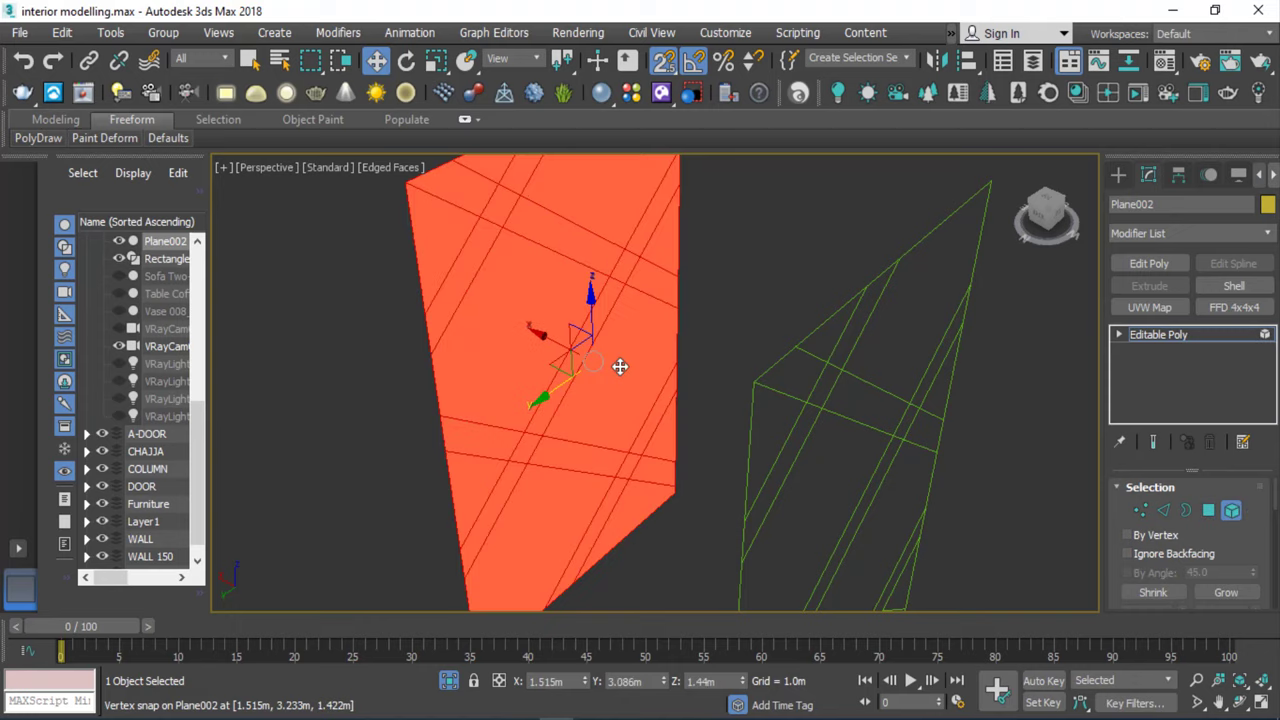
pyautogui.click(1207, 512)
# Inset the polygons By Polygon with a 0.005m amount.
pyautogui.scroll(3, 446, 254)
pyautogui.scroll(1, 520, 300)
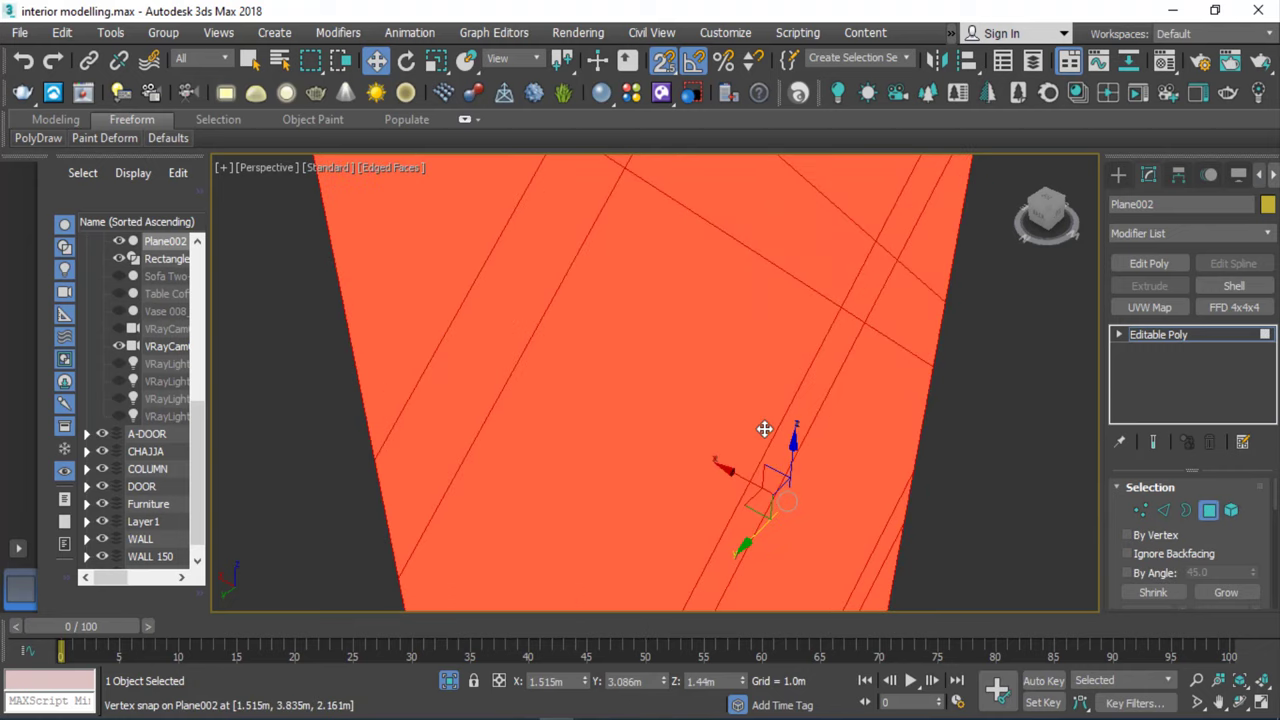
pyautogui.scroll(-2, 823, 527)
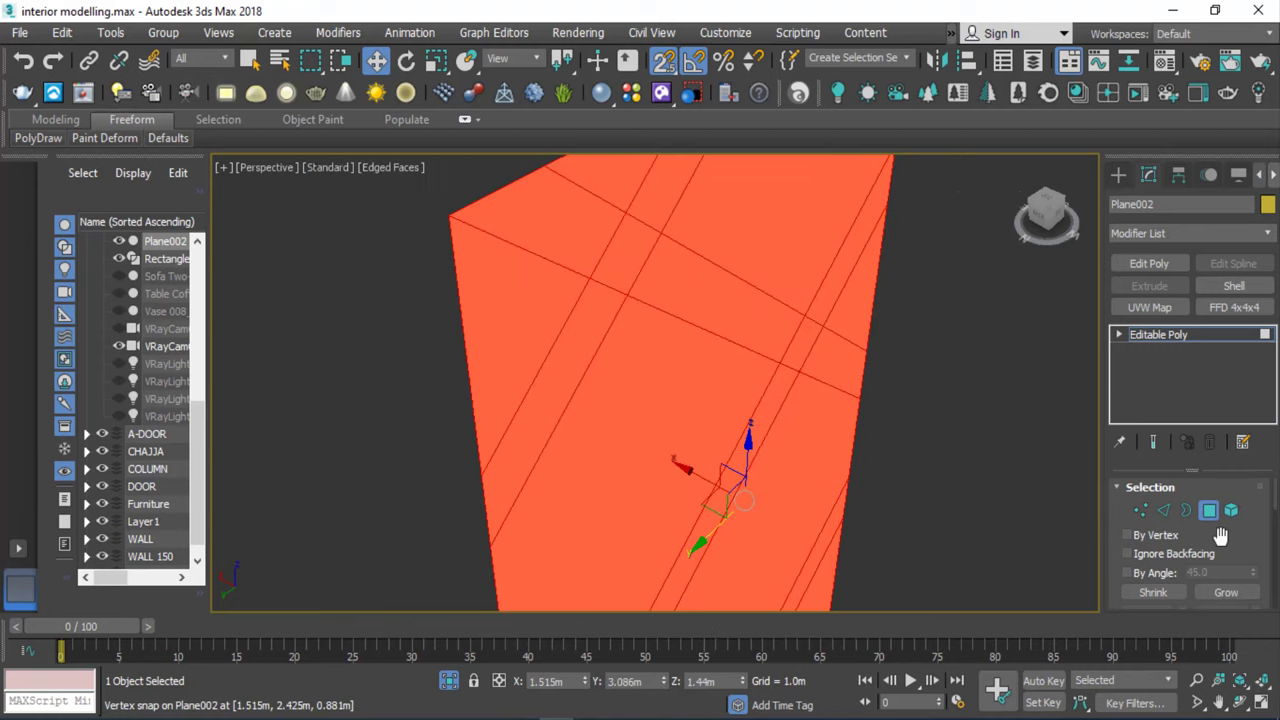
pyautogui.scroll(-5, 1220, 537)
pyautogui.scroll(-2, 1208, 414)
pyautogui.scroll(-1, 1182, 527)
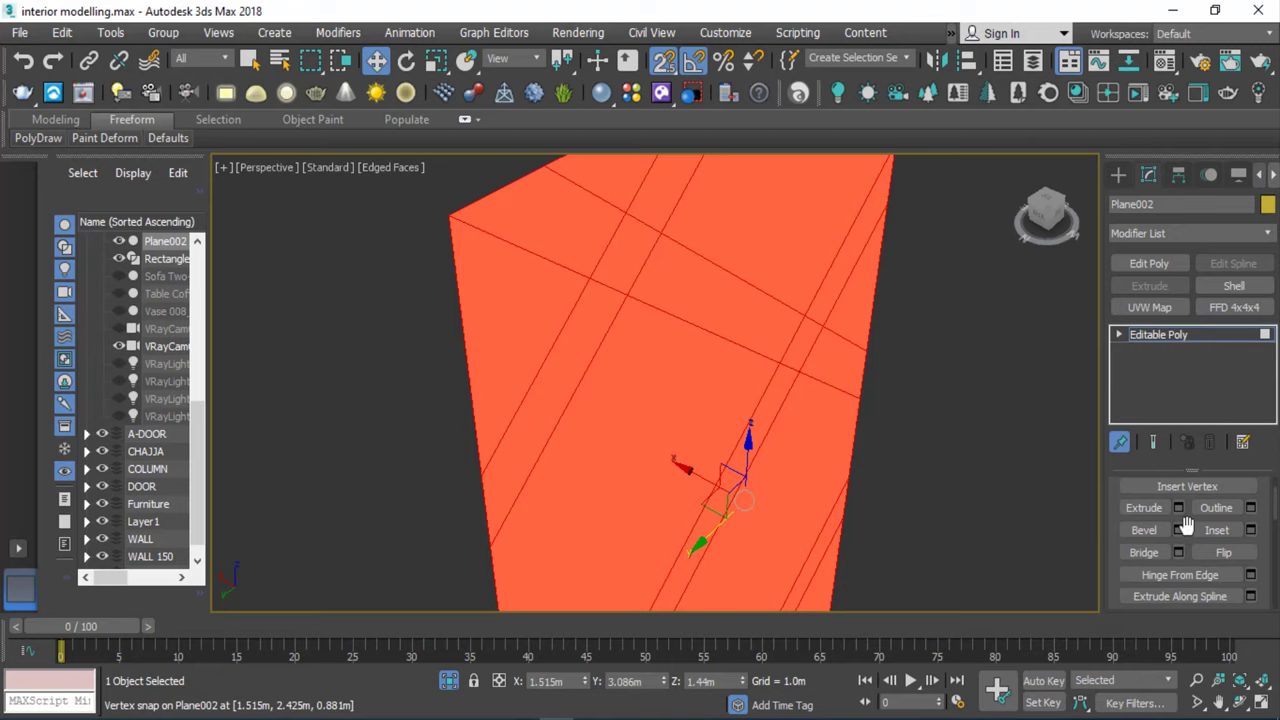
pyautogui.click(1251, 530)
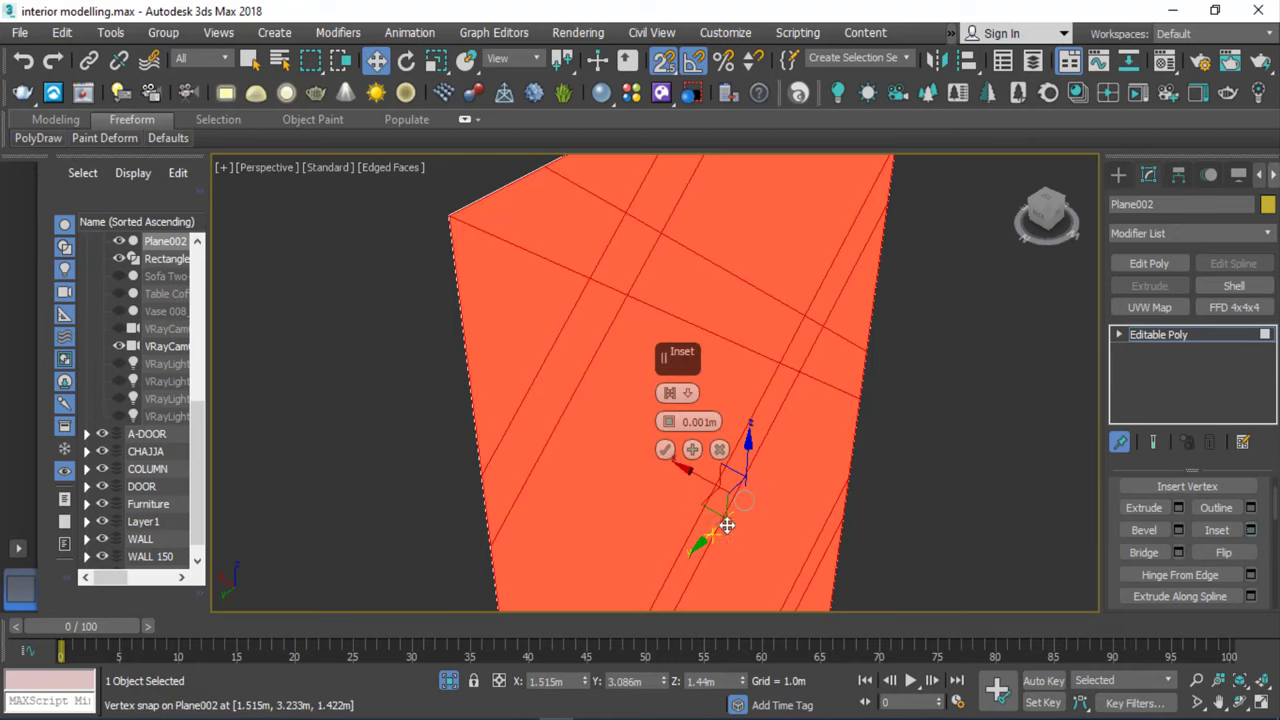
pyautogui.scroll(2, 600, 296)
pyautogui.click(670, 393)
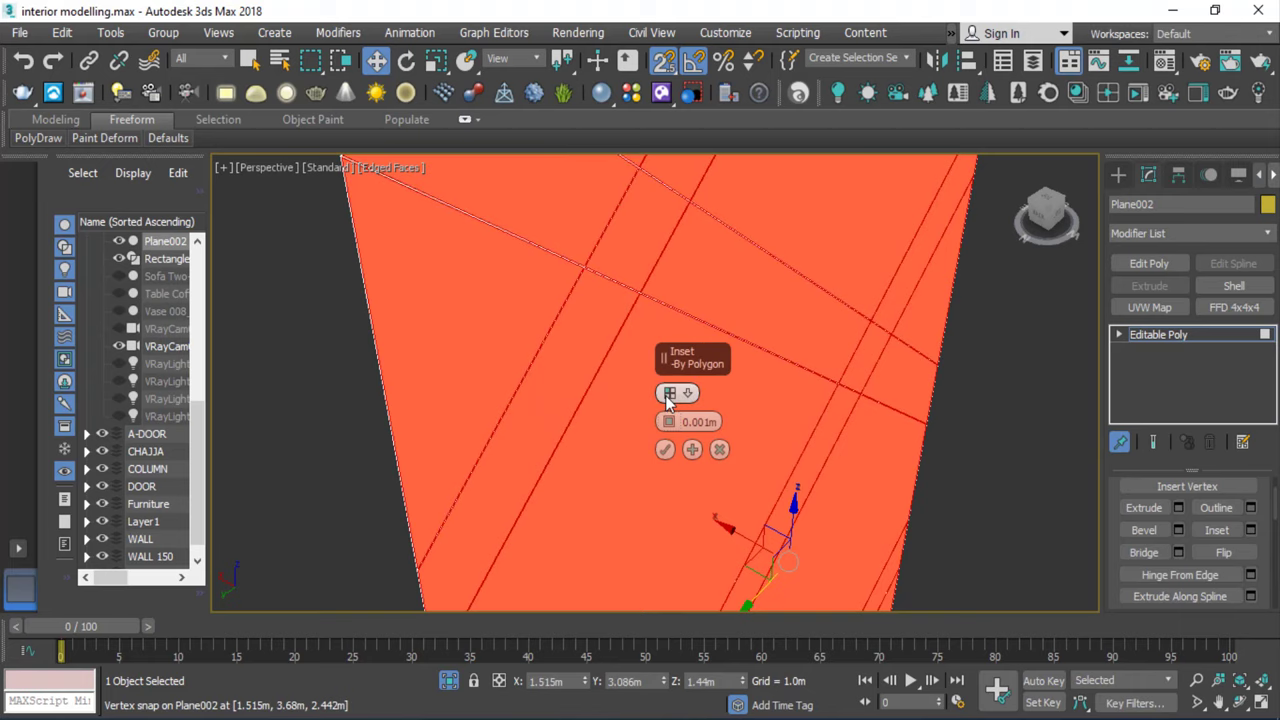
pyautogui.scroll(2, 580, 271)
pyautogui.scroll(1, 580, 271)
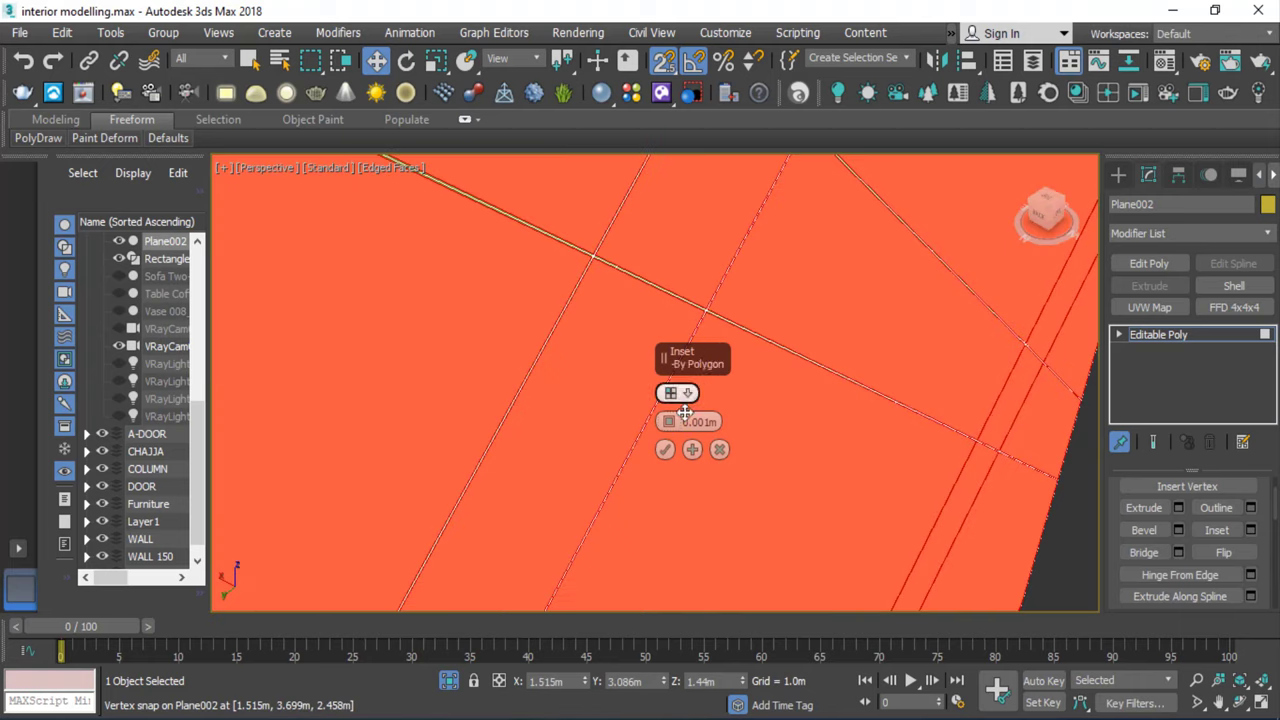
pyautogui.click(697, 421)
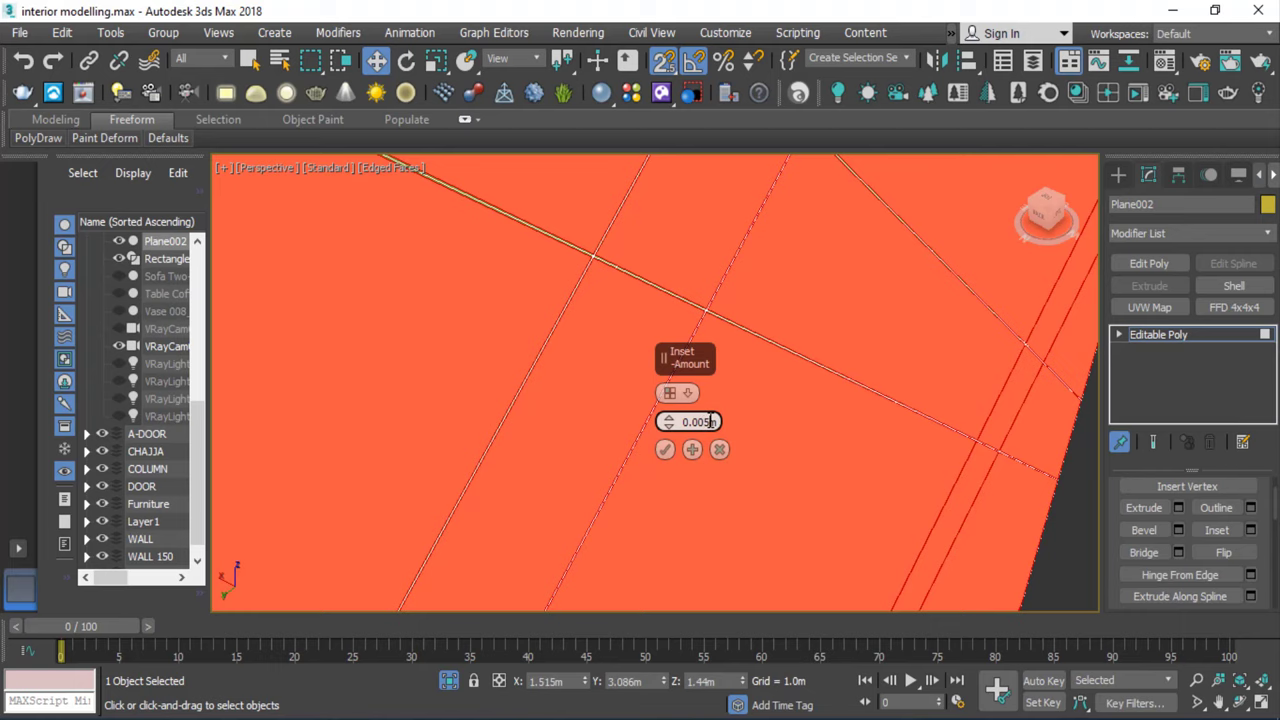
pyautogui.scroll(-1, 669, 393)
pyautogui.scroll(-1, 669, 393)
pyautogui.scroll(-3, 555, 347)
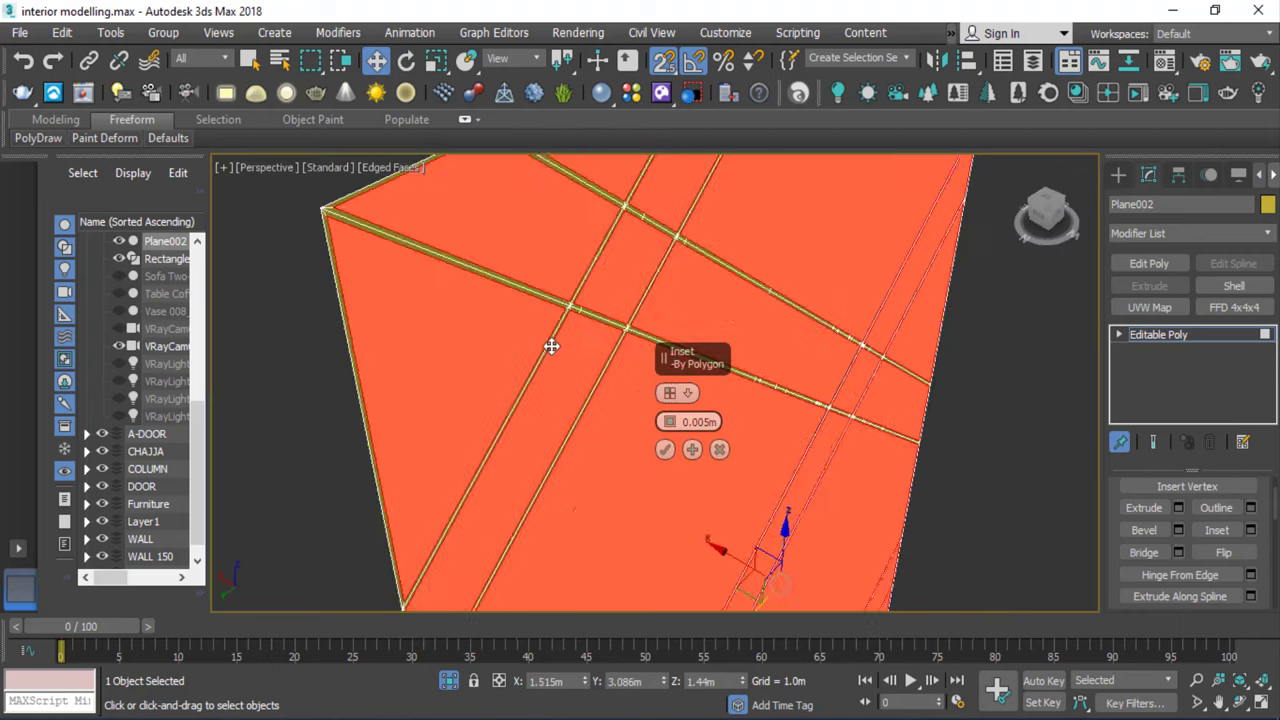
pyautogui.scroll(-2, 562, 353)
pyautogui.scroll(4, 562, 353)
pyautogui.scroll(-3, 562, 353)
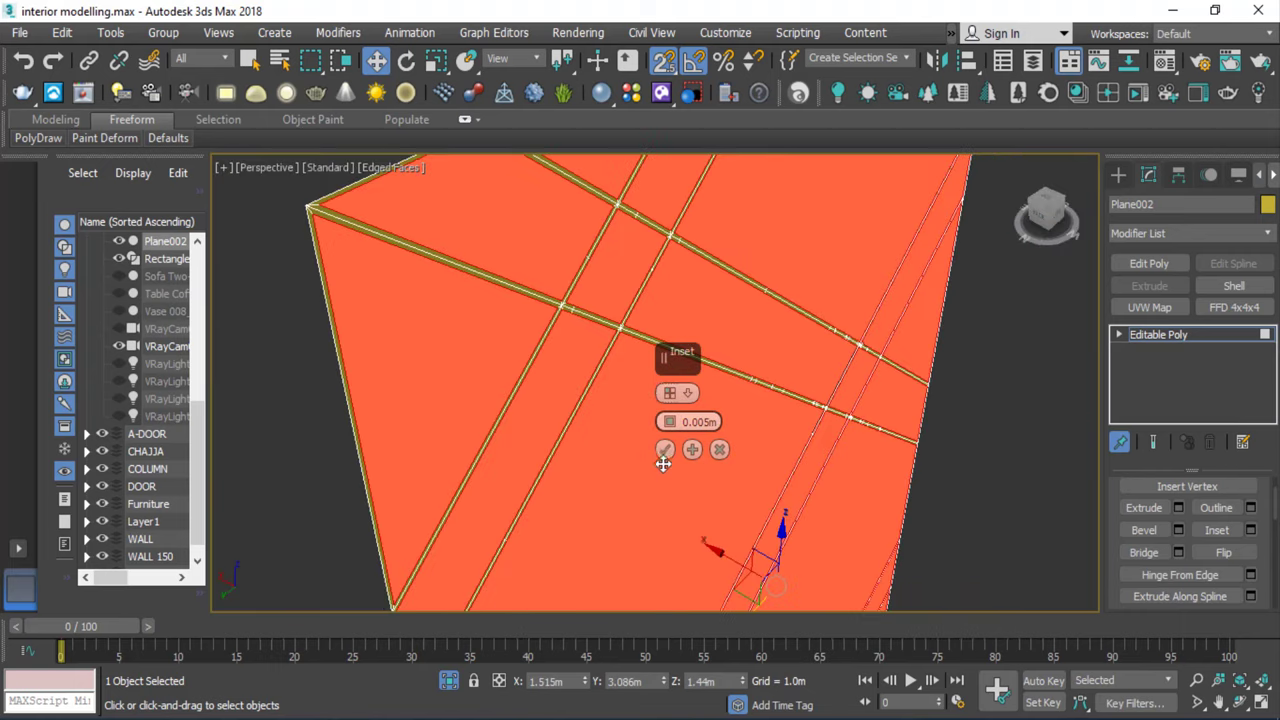
pyautogui.click(663, 451)
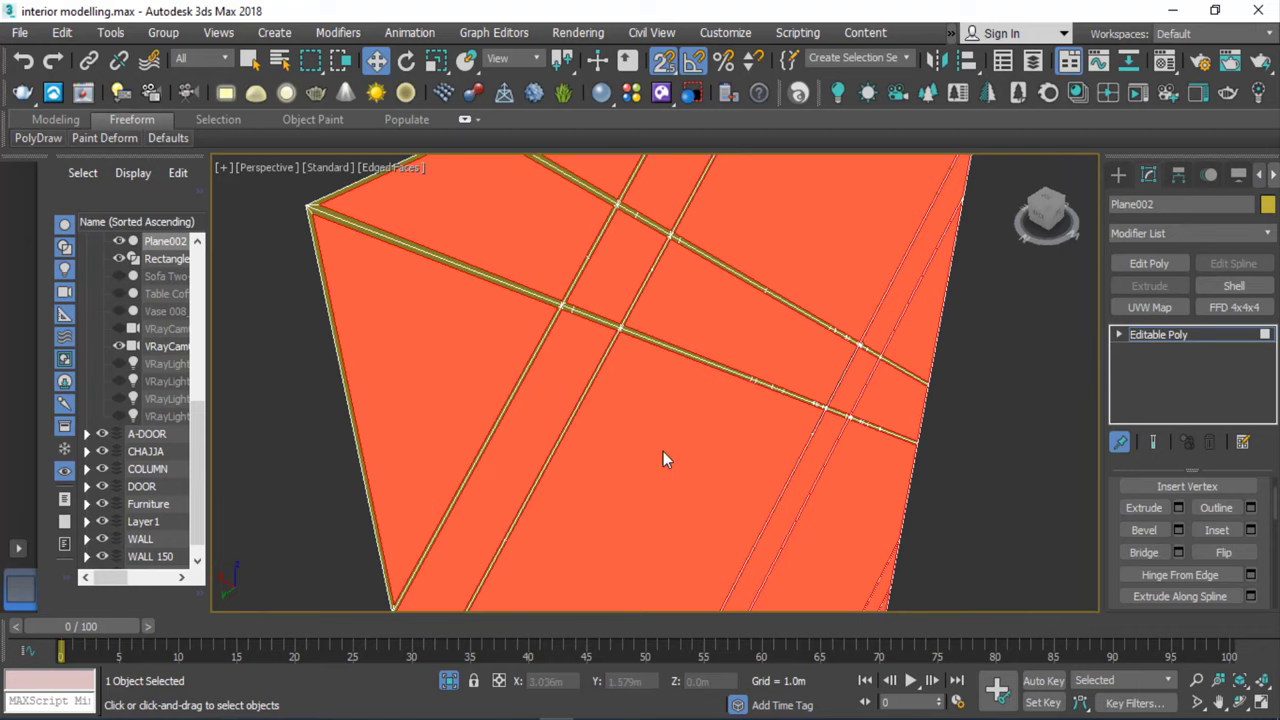
# Extrude the selected polygons by 0.01m, orbiting around the plane to check the raised strips.
pyautogui.click(1178, 508)
pyautogui.scroll(1, 356, 261)
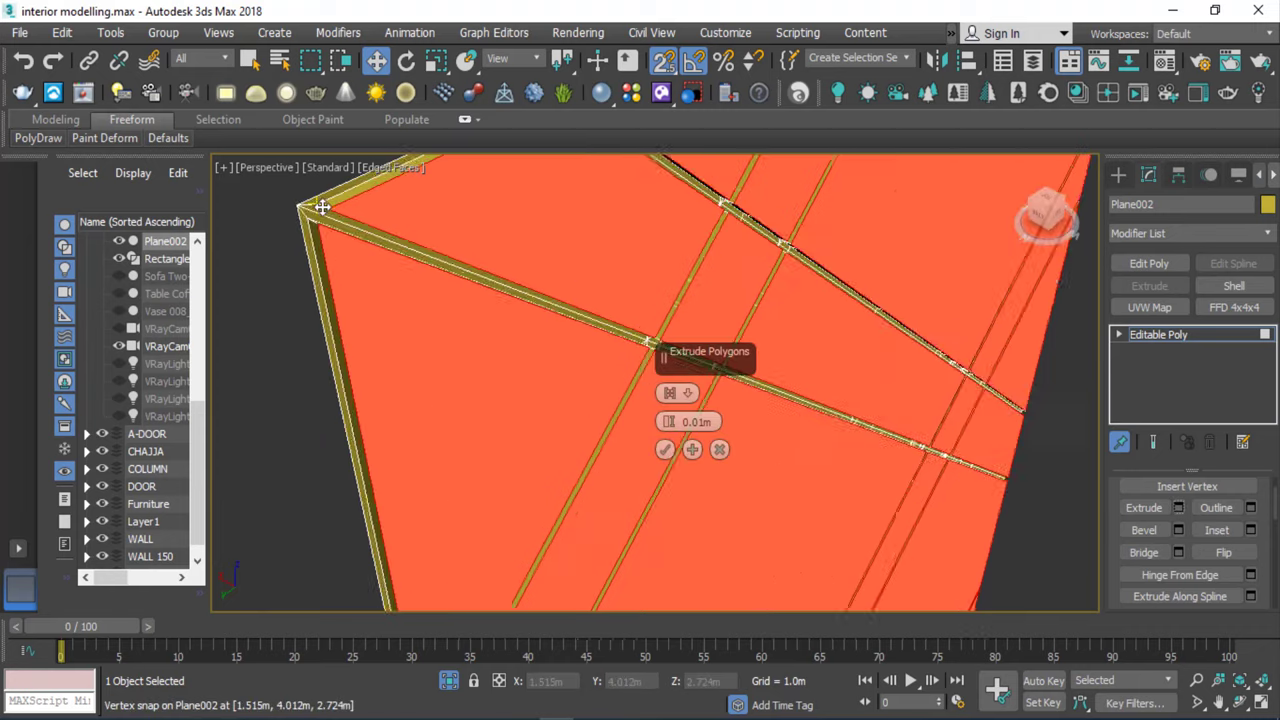
pyautogui.scroll(1, 315, 248)
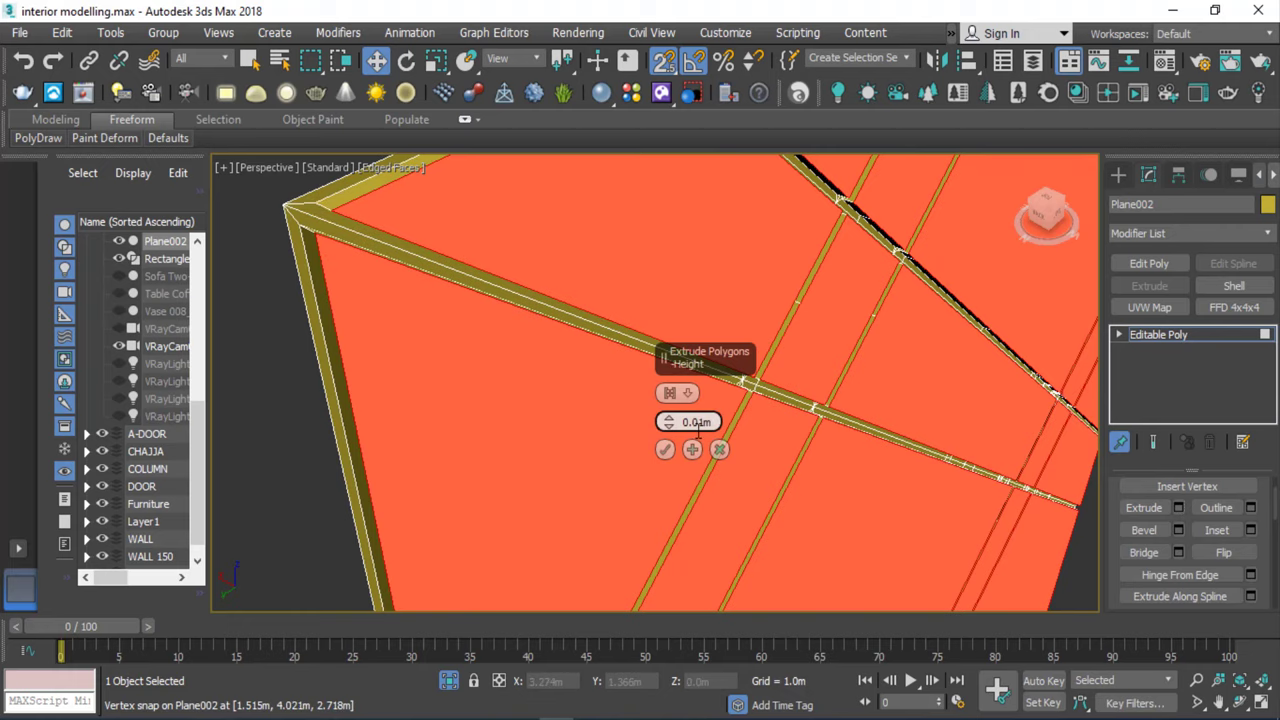
pyautogui.scroll(-1, 351, 297)
pyautogui.scroll(-1, 351, 297)
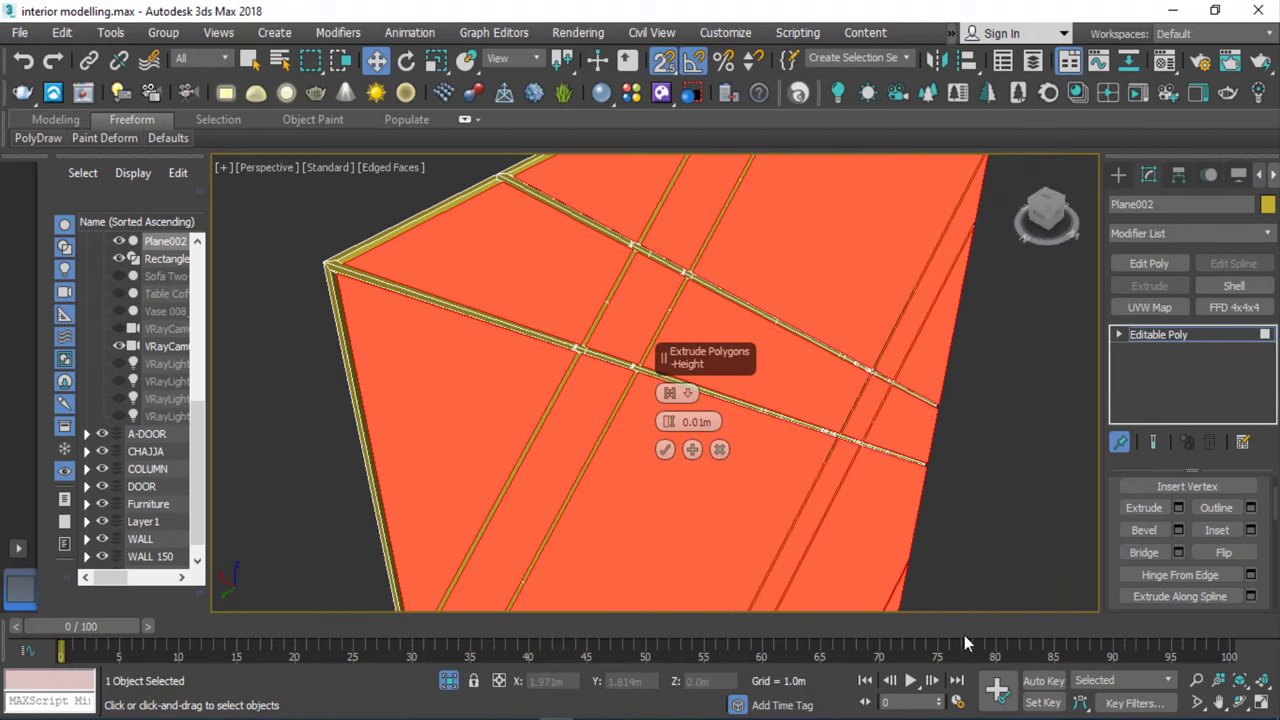
pyautogui.click(1240, 703)
pyautogui.moveTo(474, 364)
pyautogui.mouseDown()
pyautogui.moveTo(623, 366)
pyautogui.moveTo(636, 331)
pyautogui.moveTo(630, 419)
pyautogui.mouseUp()
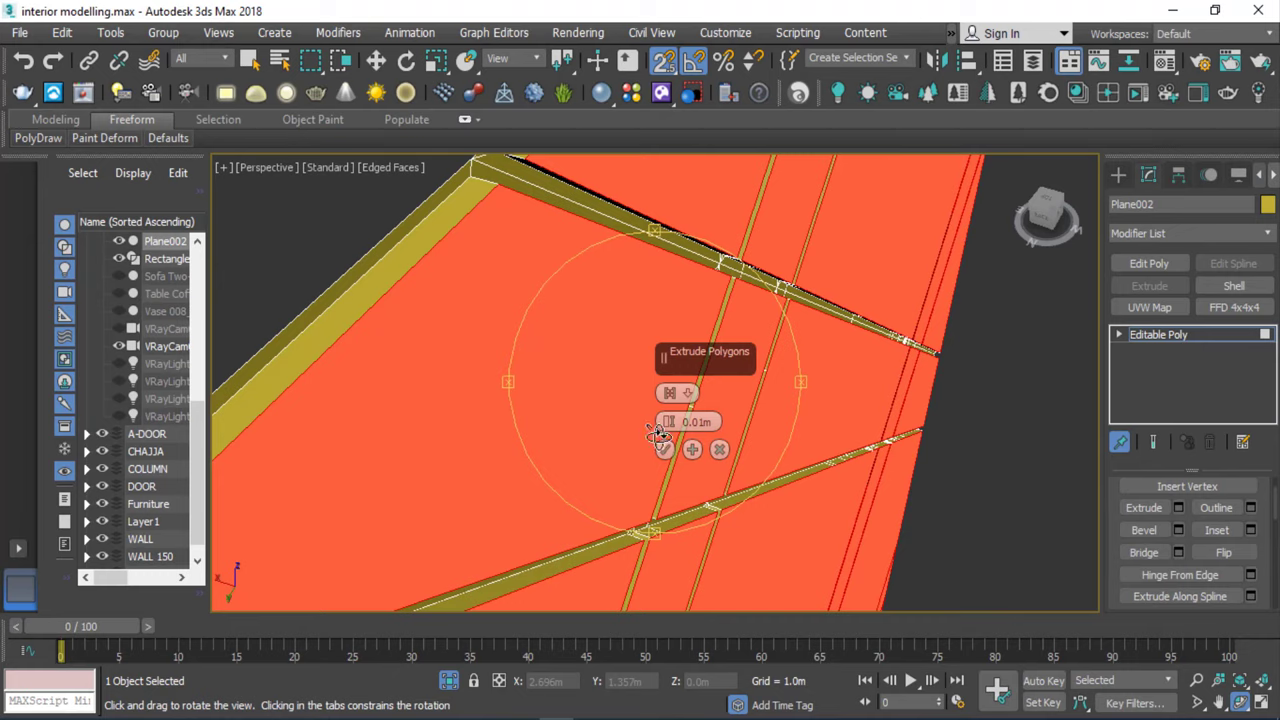
pyautogui.click(665, 452)
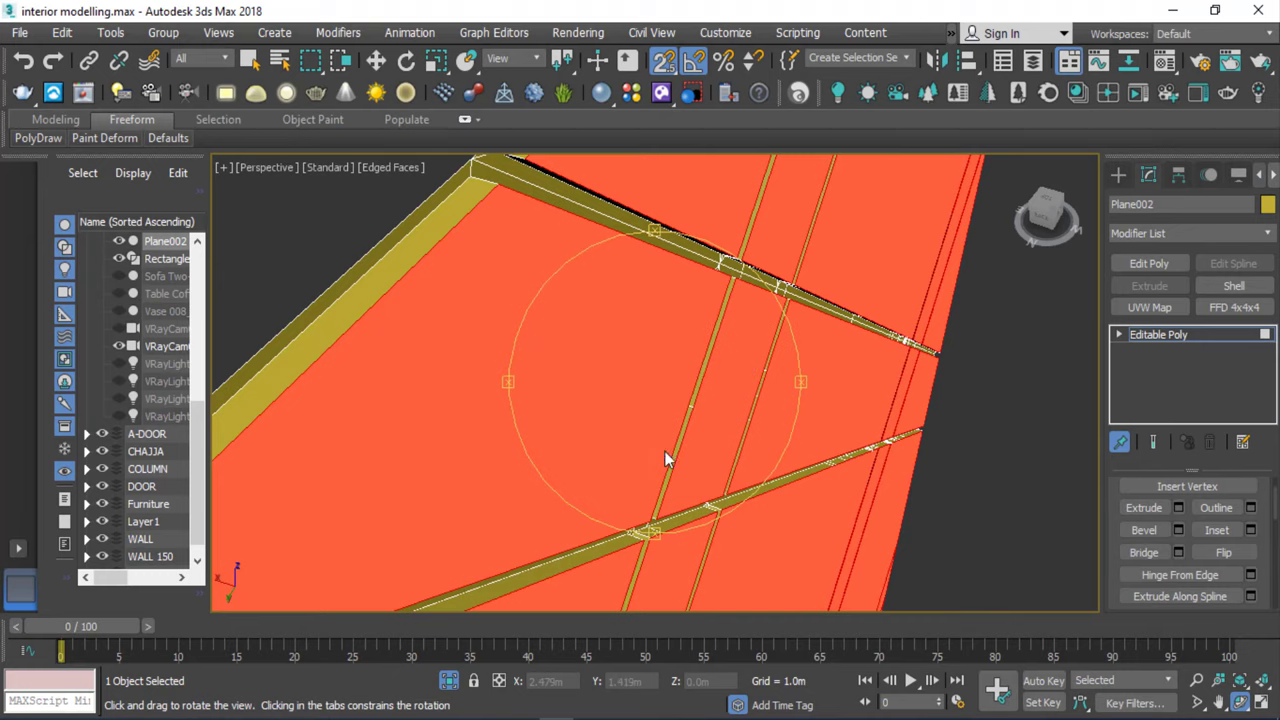
pyautogui.moveTo(666, 457); pyautogui.dragTo(637, 380)
pyautogui.rightClick(941, 341)
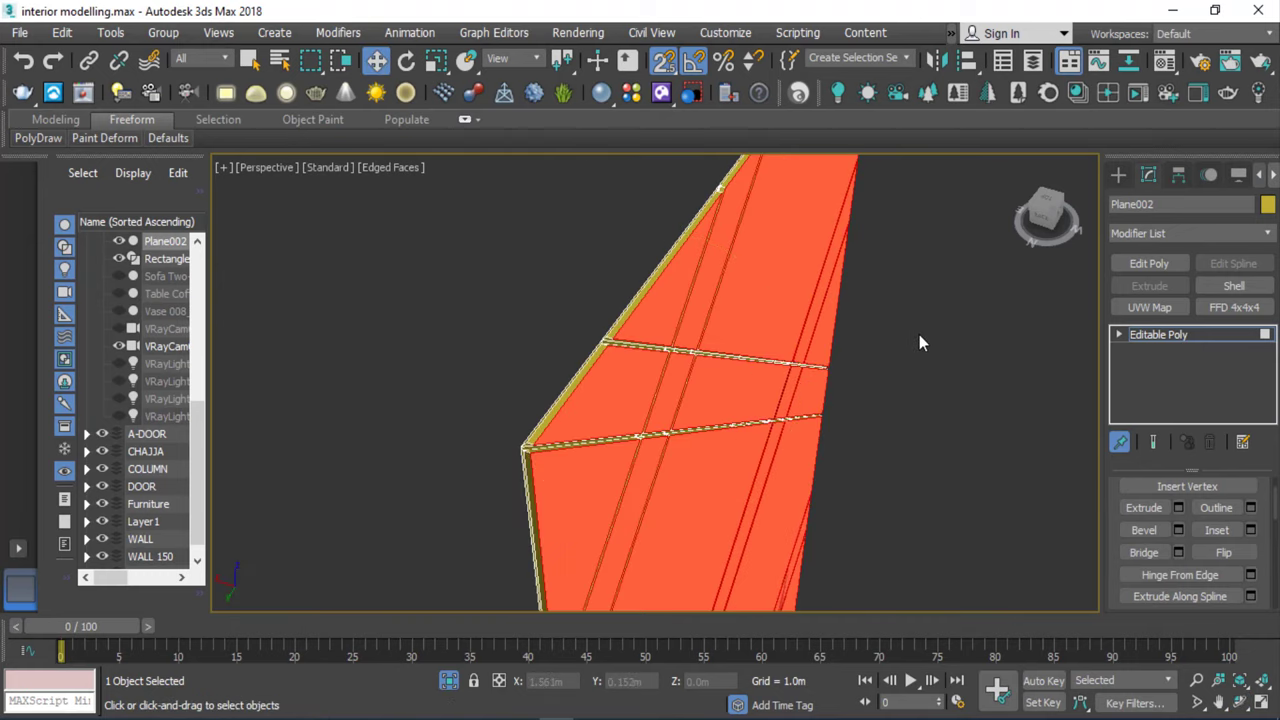
# Clear the polygon selection and select a single polygon on Plane002.
pyautogui.click(919, 334)
pyautogui.scroll(-5, 624, 381)
pyautogui.scroll(5, 624, 381)
pyautogui.scroll(4, 654, 318)
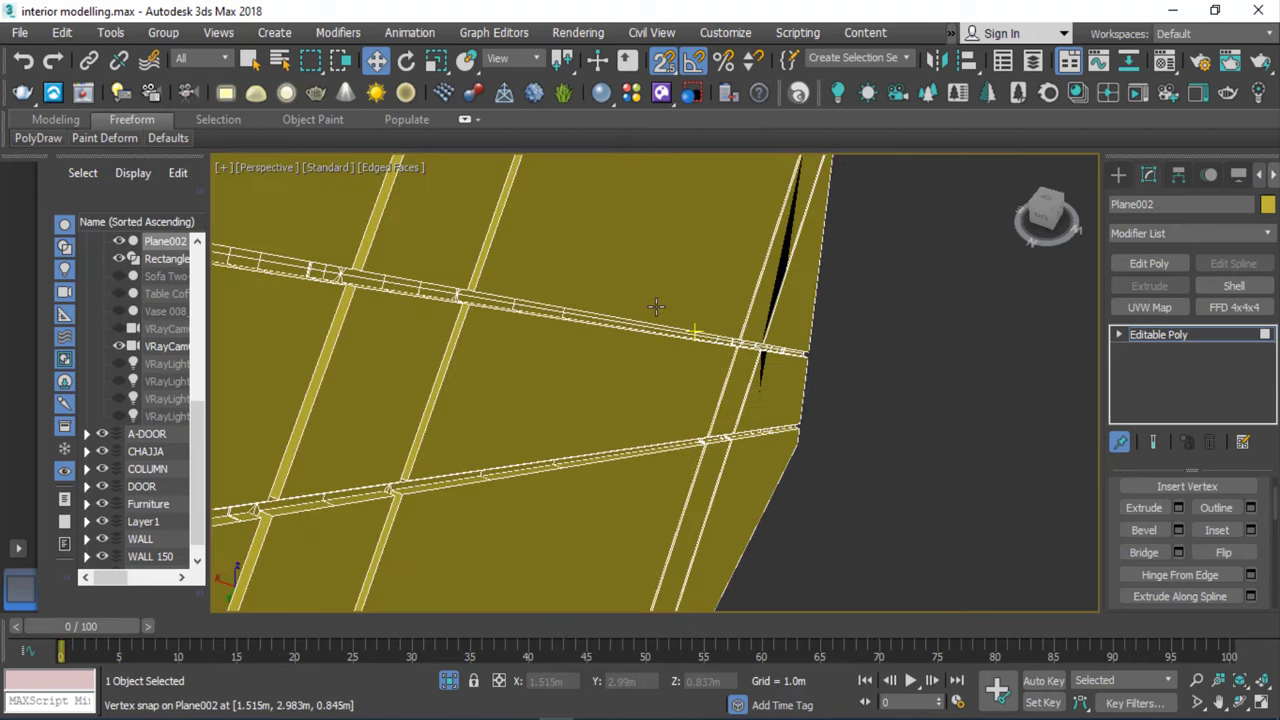
pyautogui.scroll(-4, 666, 314)
pyautogui.scroll(-4, 684, 384)
pyautogui.scroll(4, 691, 357)
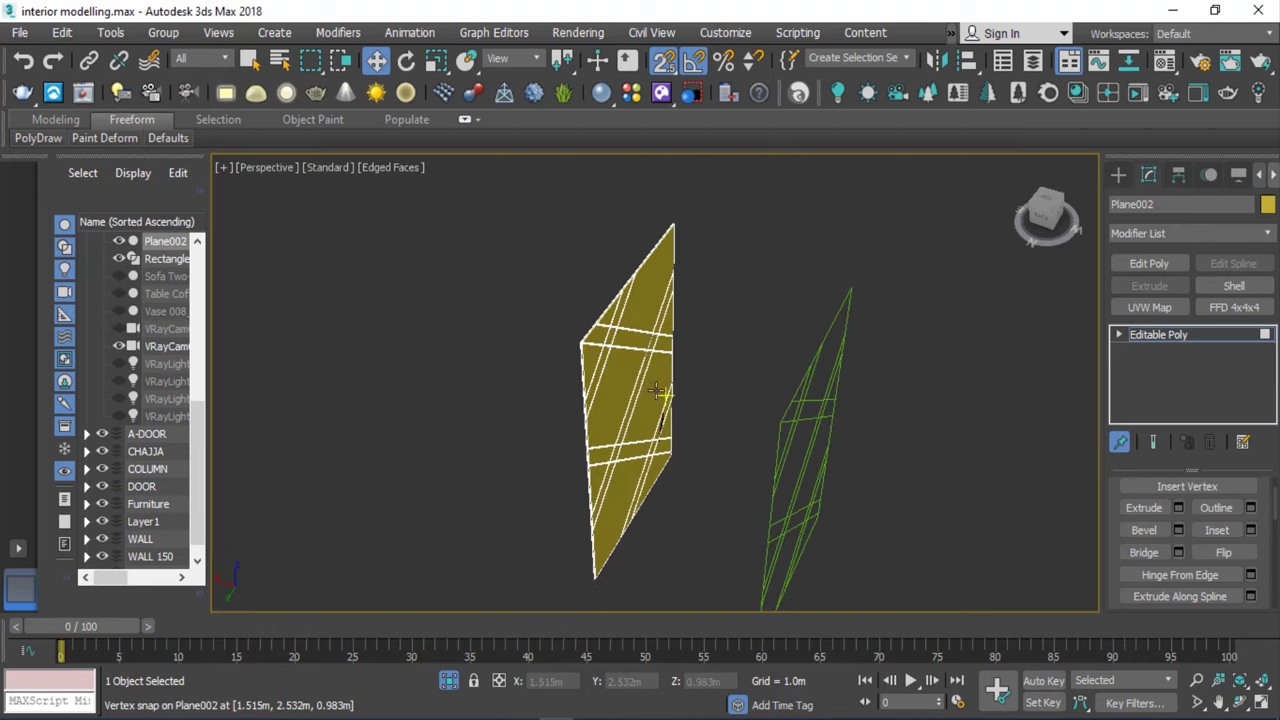
pyautogui.click(652, 392)
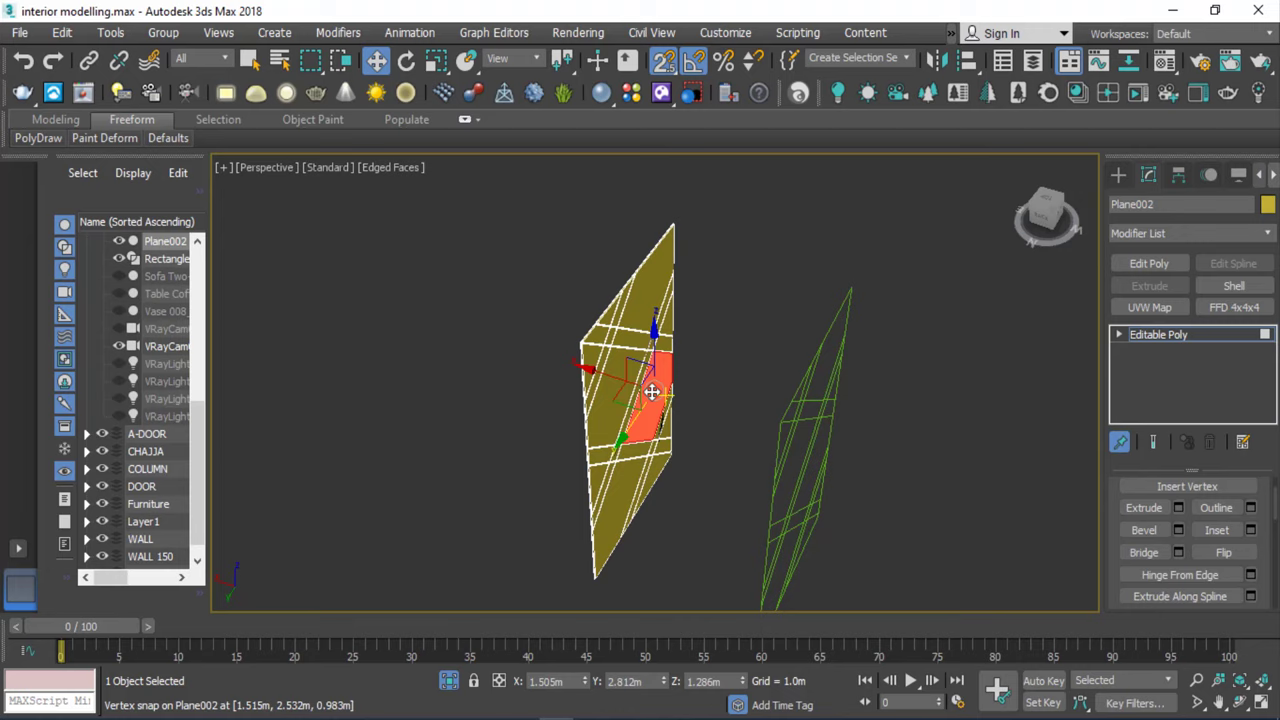
# Switch to the Left view and zoom in on the panel.
pyautogui.press('l')
pyautogui.scroll(5, 848, 423)
pyautogui.scroll(1, 600, 440)
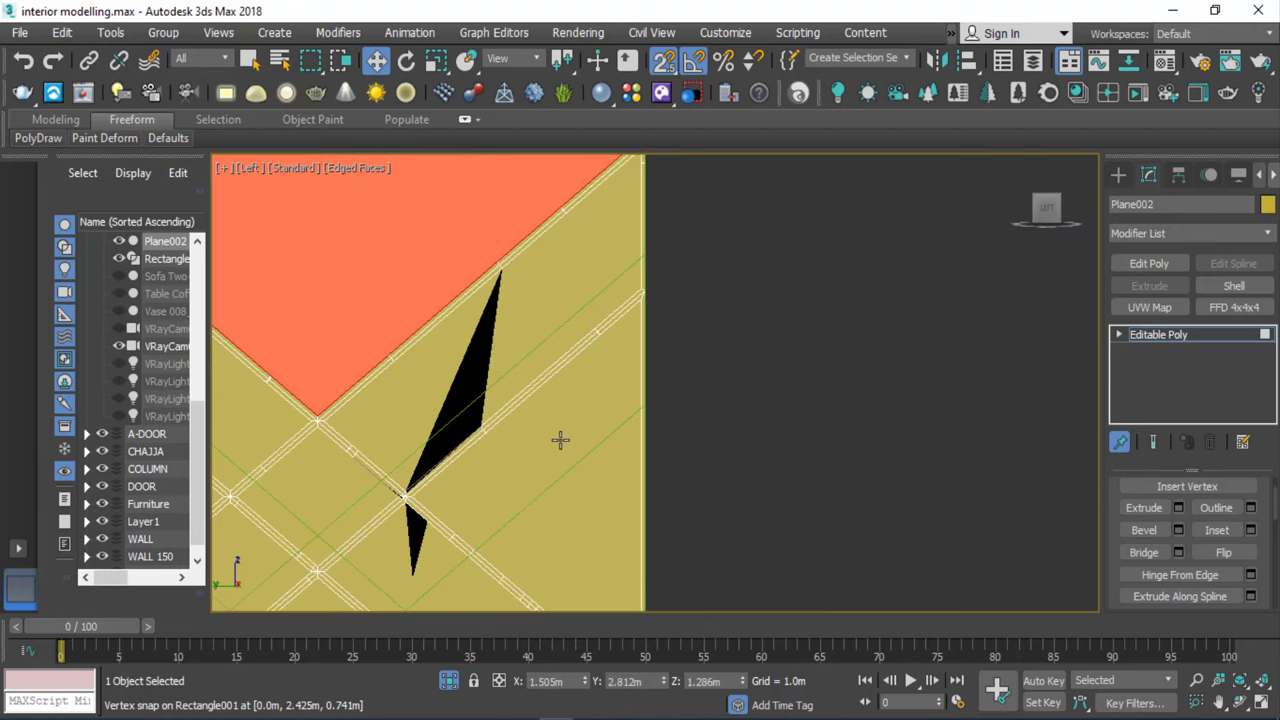
pyautogui.scroll(2, 493, 455)
pyautogui.scroll(-1, 524, 393)
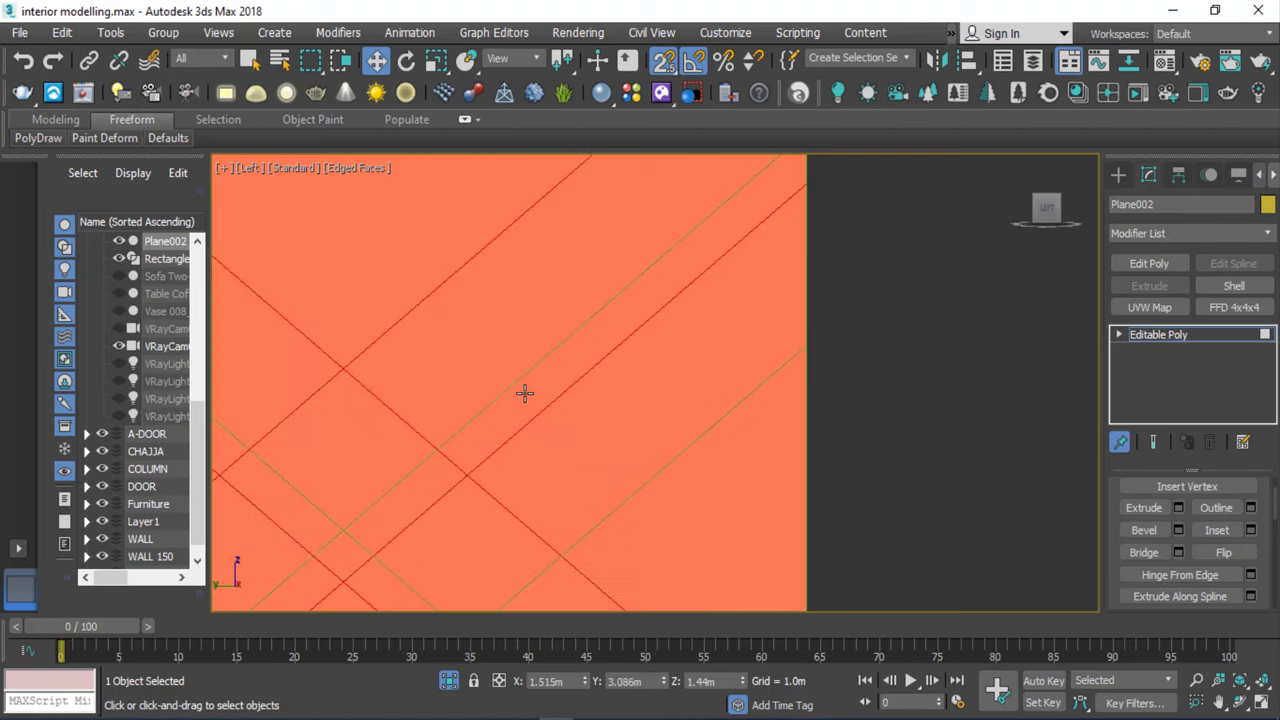
pyautogui.scroll(-2, 701, 424)
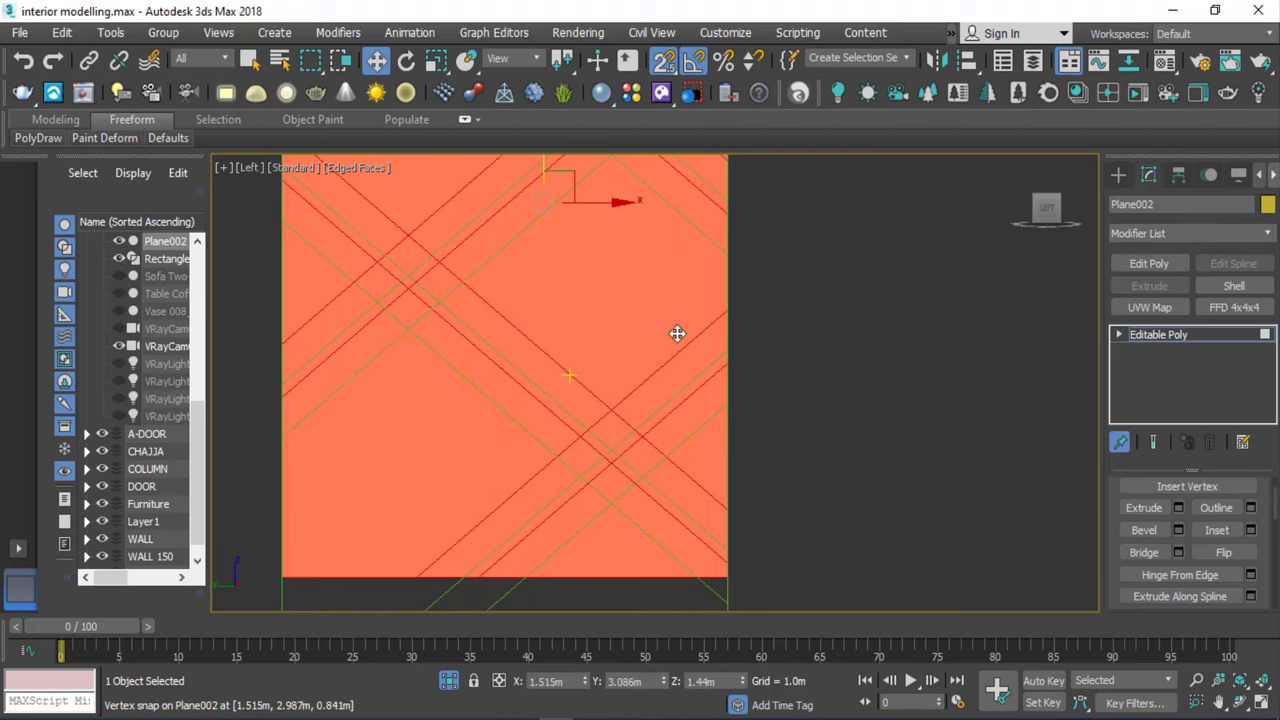
pyautogui.click(1251, 531)
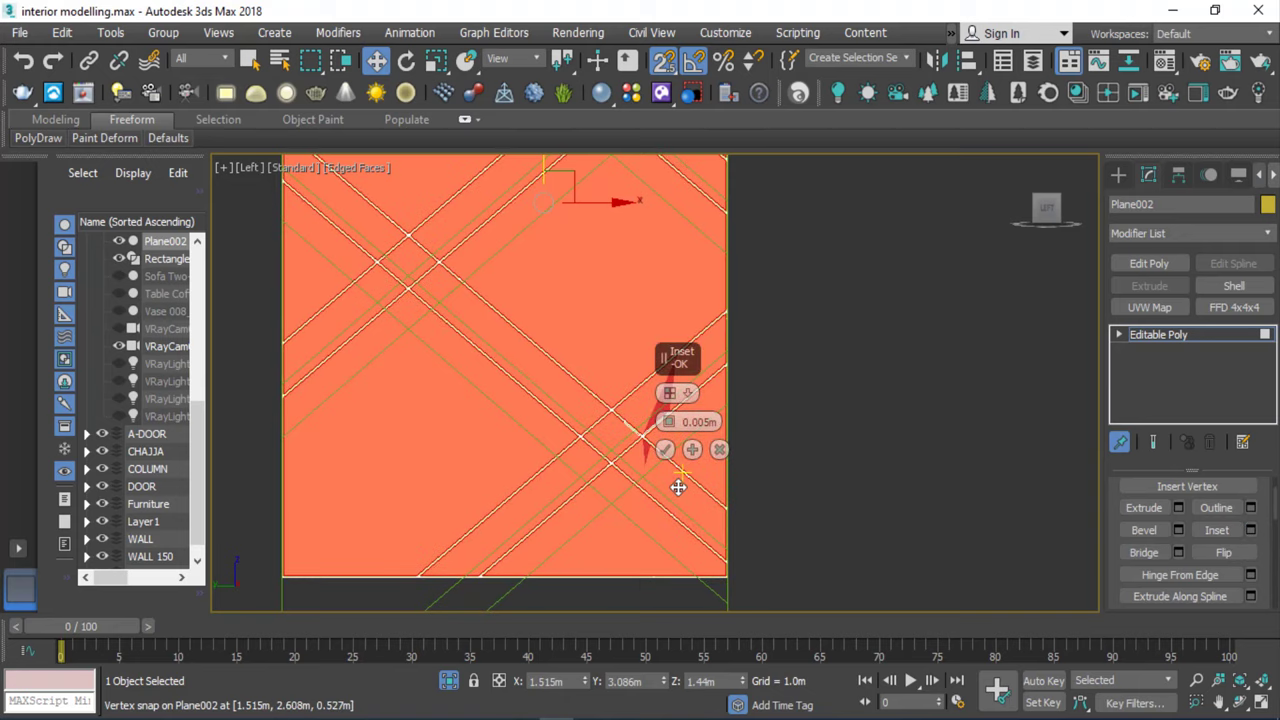
pyautogui.moveTo(669, 424)
pyautogui.mouseDown()
pyautogui.moveTo(670, 406)
pyautogui.moveTo(670, 422)
pyautogui.mouseUp()
pyautogui.rightClick(669, 423)
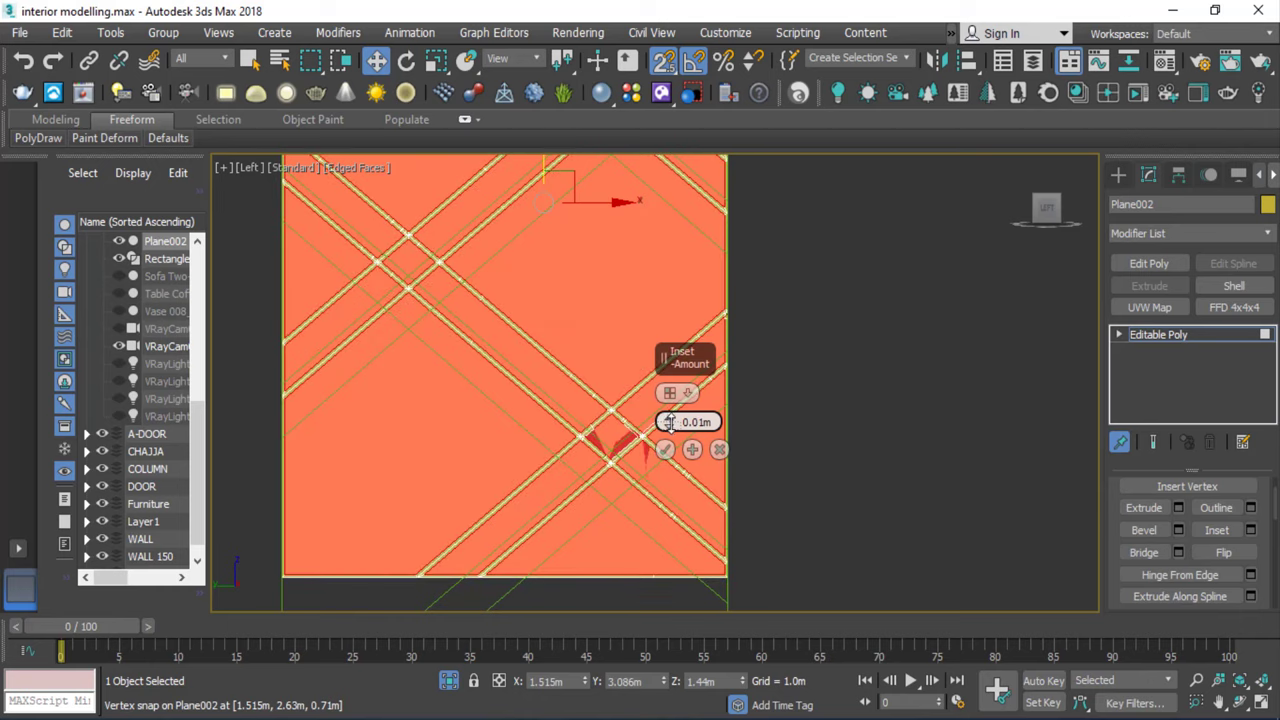
pyautogui.rightClick(669, 424)
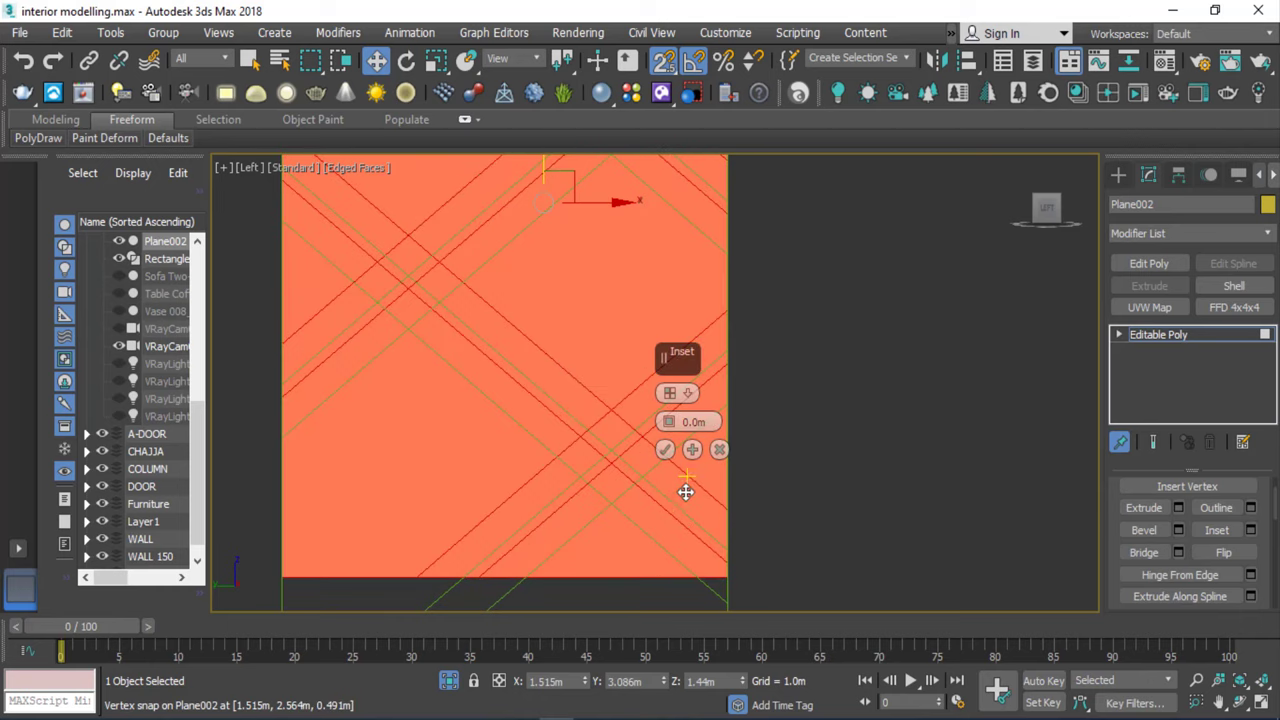
pyautogui.click(719, 450)
pyautogui.scroll(-2, 778, 467)
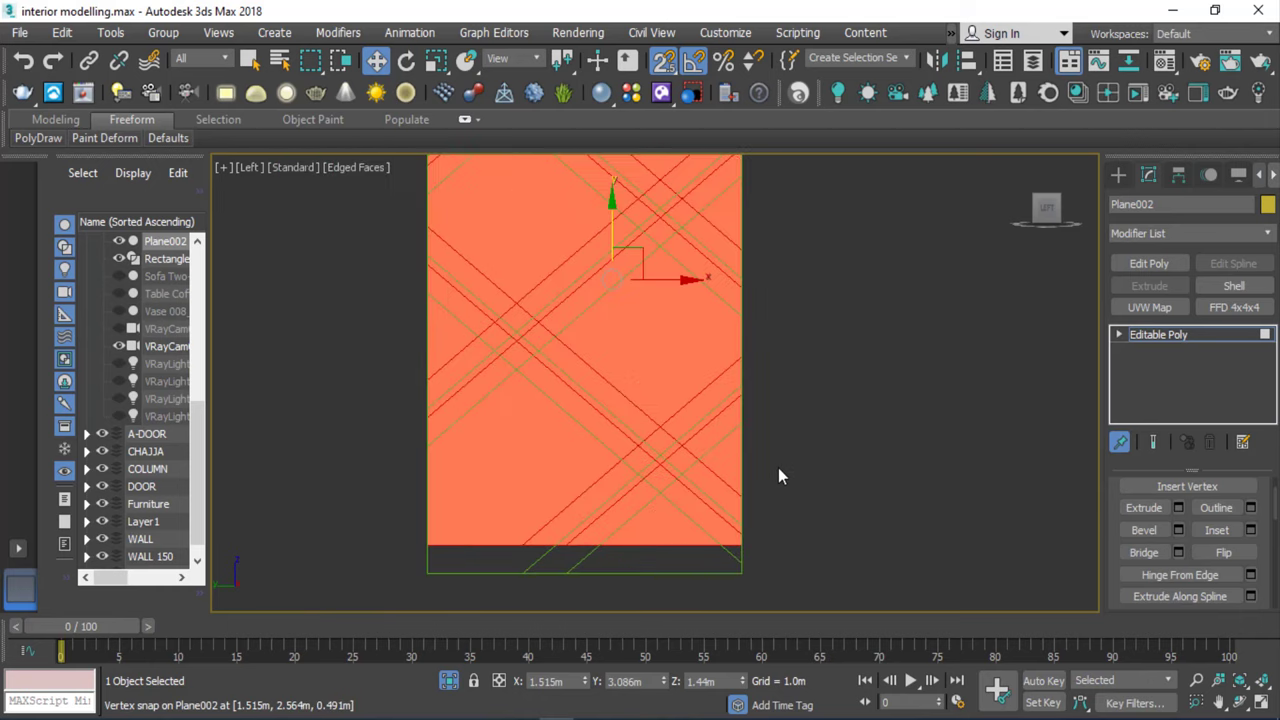
pyautogui.scroll(-2, 780, 465)
pyautogui.scroll(-3, 770, 520)
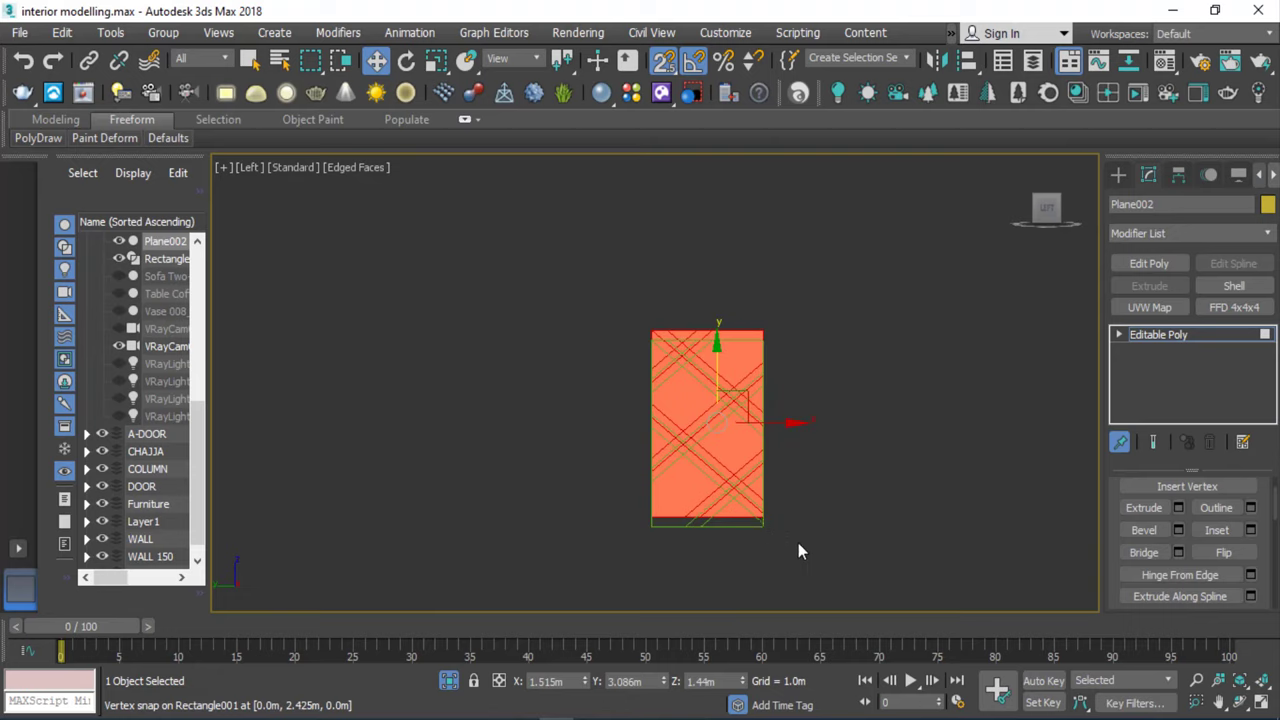
pyautogui.scroll(1, 757, 531)
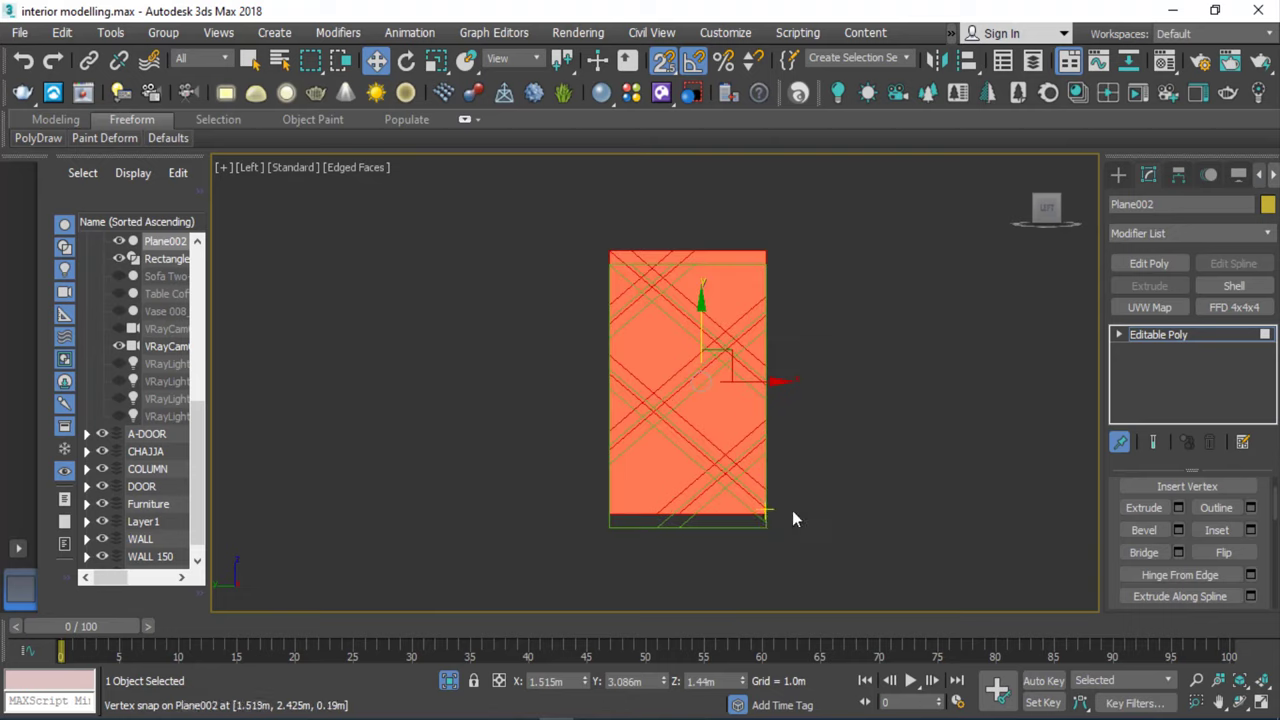
pyautogui.rightClick(767, 360)
pyautogui.click(764, 471)
# Hide the rectangle outline shape with Hide Selection.
pyautogui.click(757, 548)
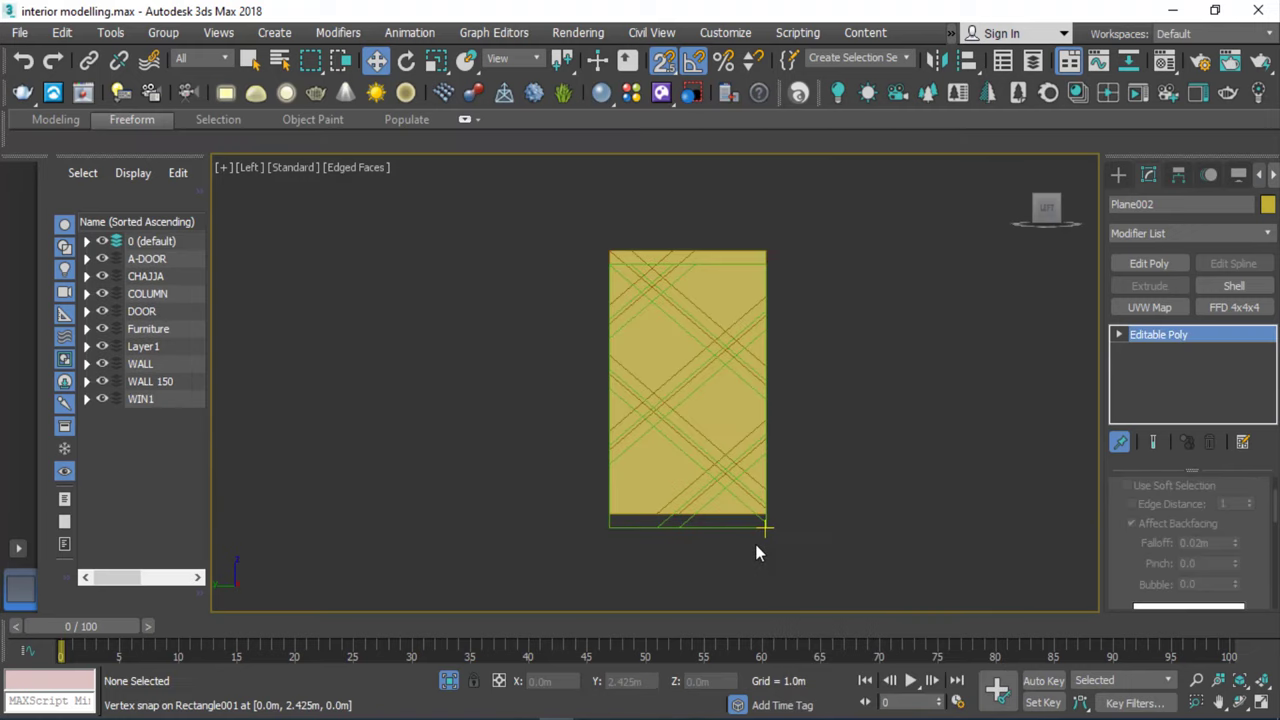
pyautogui.scroll(3, 770, 520)
pyautogui.click(758, 514)
pyautogui.rightClick(757, 514)
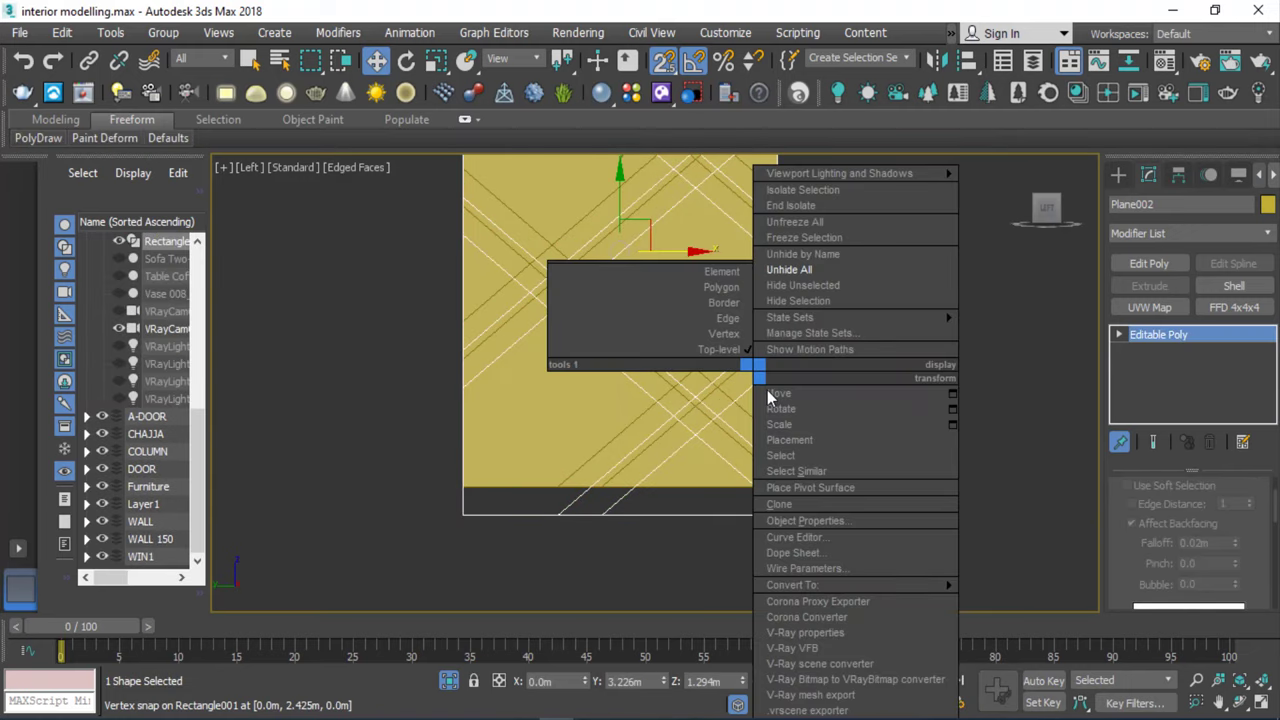
pyautogui.click(798, 300)
# Select Plane002 and select all of its polygons in Polygon mode.
pyautogui.click(723, 300)
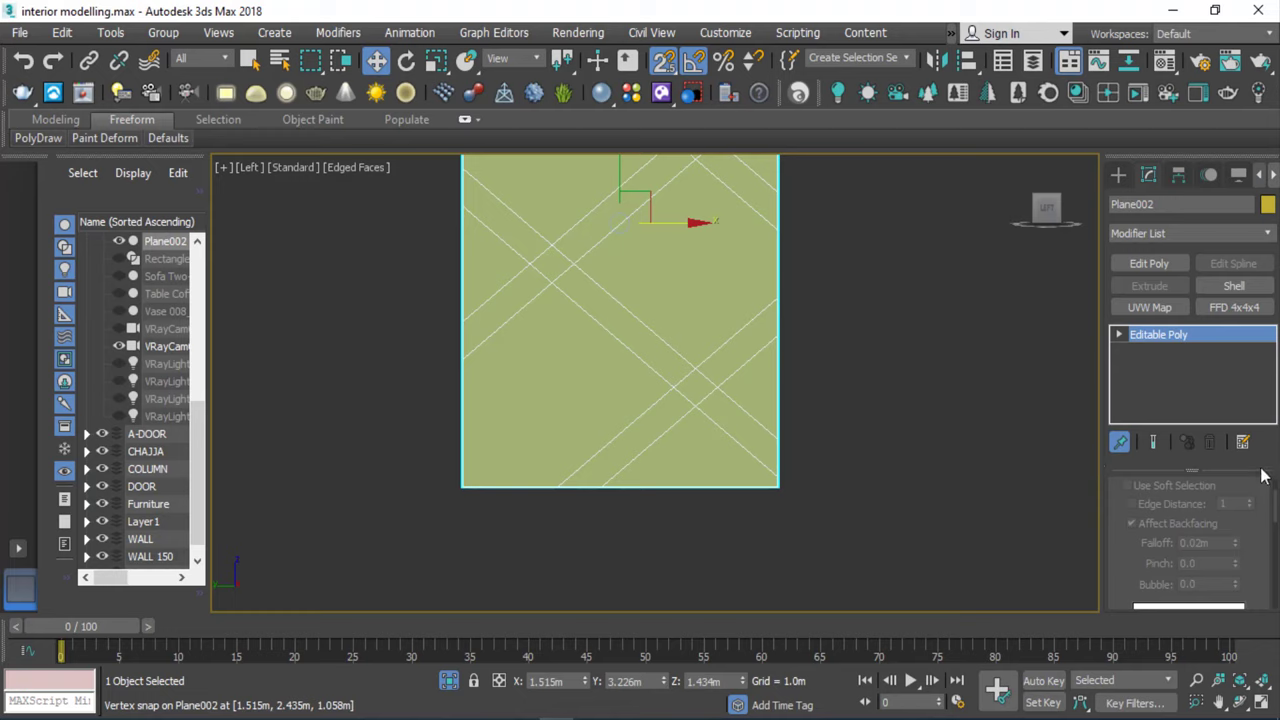
pyautogui.scroll(2, 1255, 556)
pyautogui.scroll(2, 1255, 556)
pyautogui.scroll(2, 1250, 550)
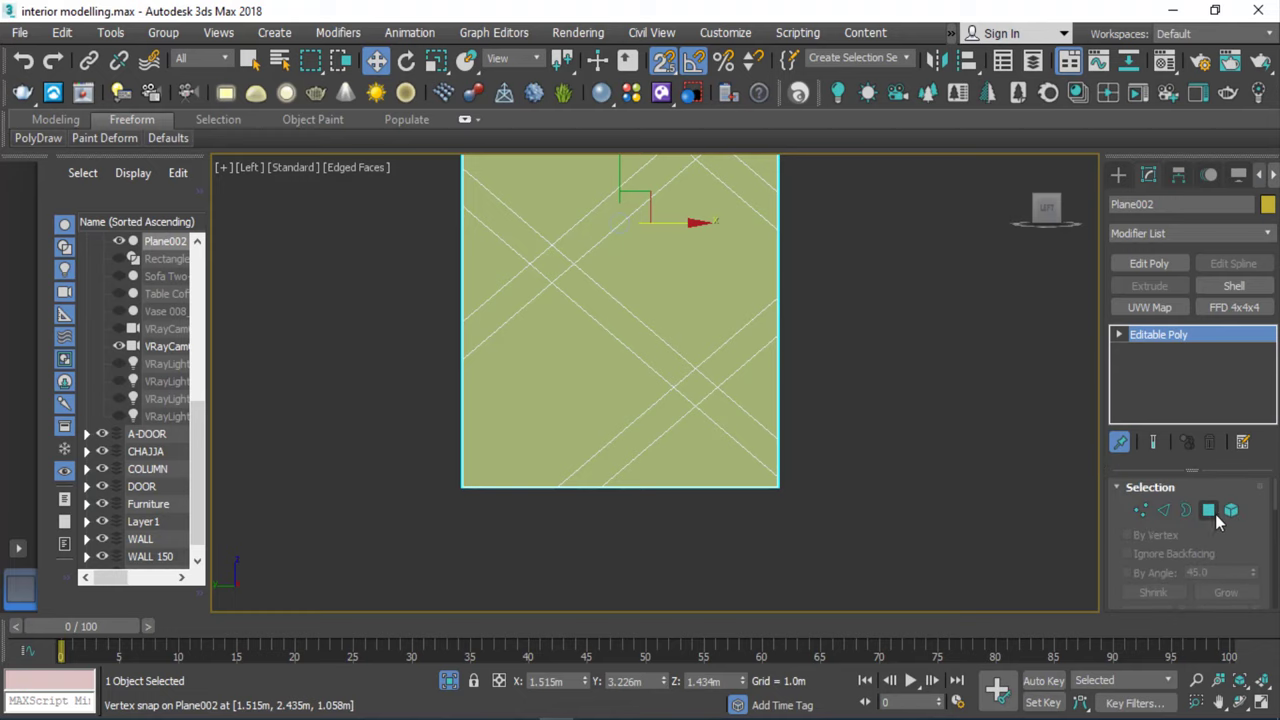
pyautogui.click(1209, 511)
pyautogui.hotkey('ctrl', 'a')
pyautogui.scroll(3, 691, 383)
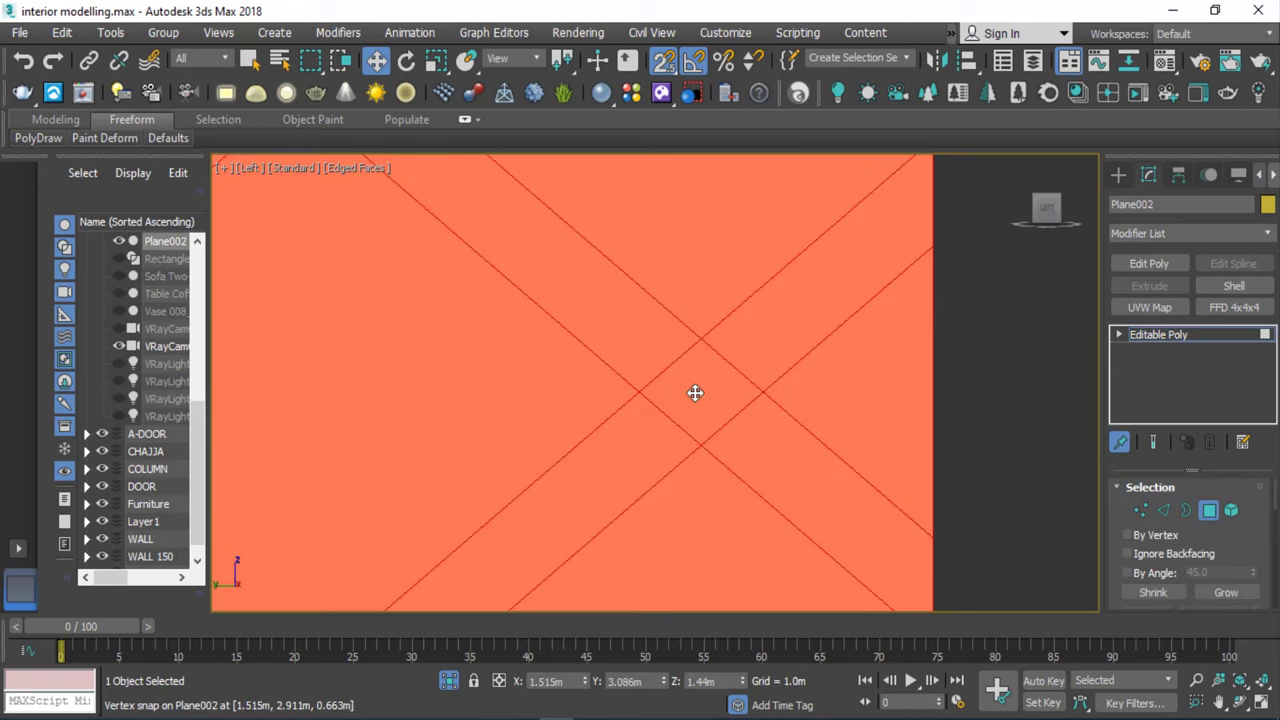
# Open the Inset settings for the selected faces and cancel without applying an inset.
pyautogui.click(1231, 510)
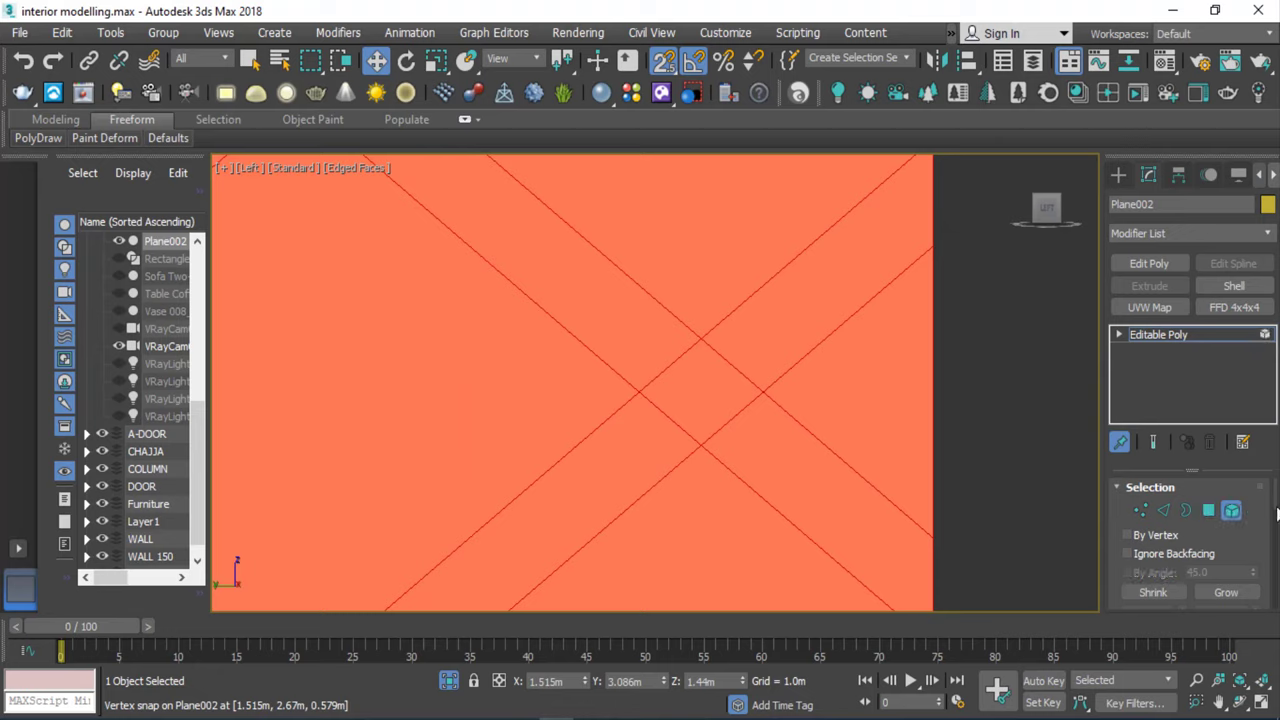
pyautogui.scroll(-3, 1250, 556)
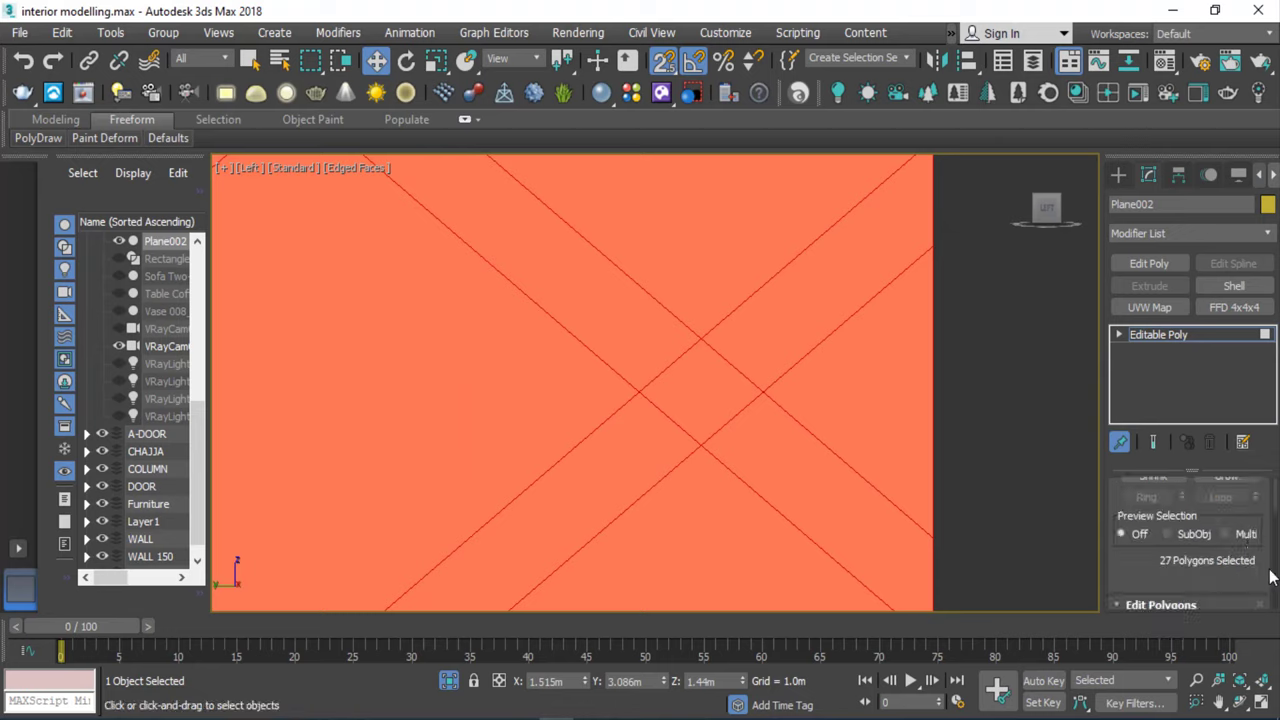
pyautogui.scroll(-3, 1265, 570)
pyautogui.click(1251, 587)
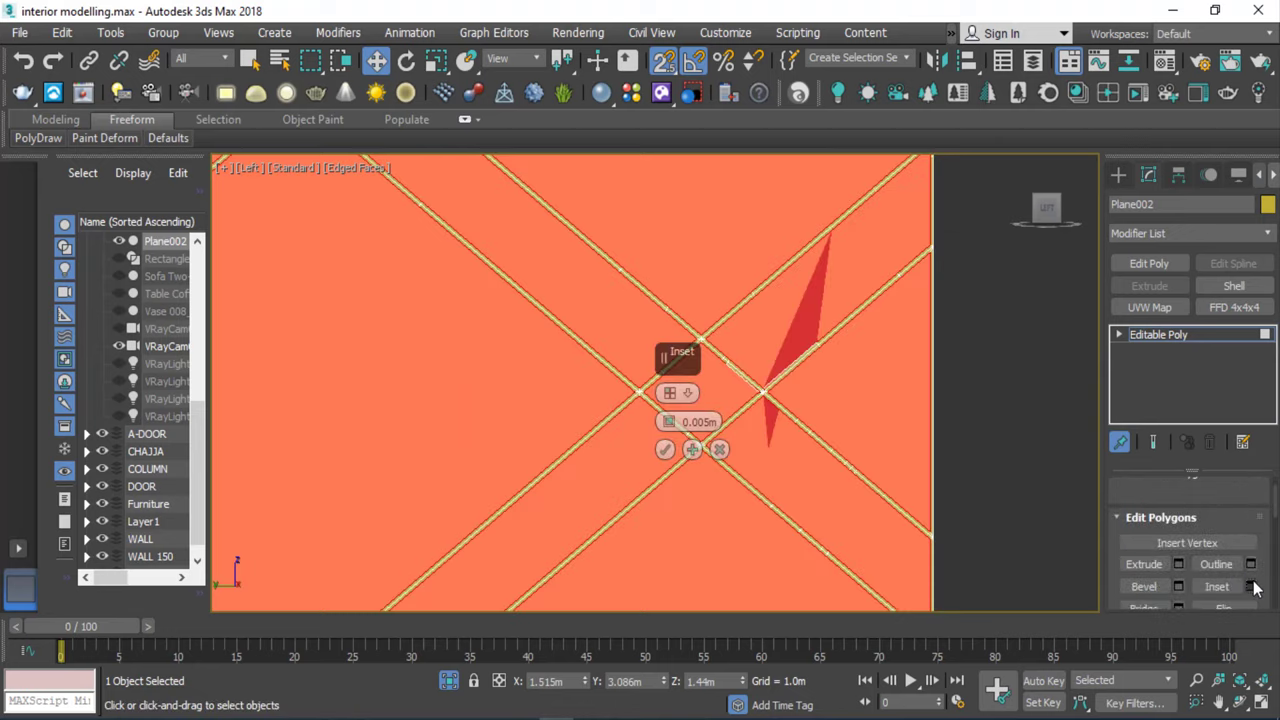
pyautogui.scroll(2, 849, 396)
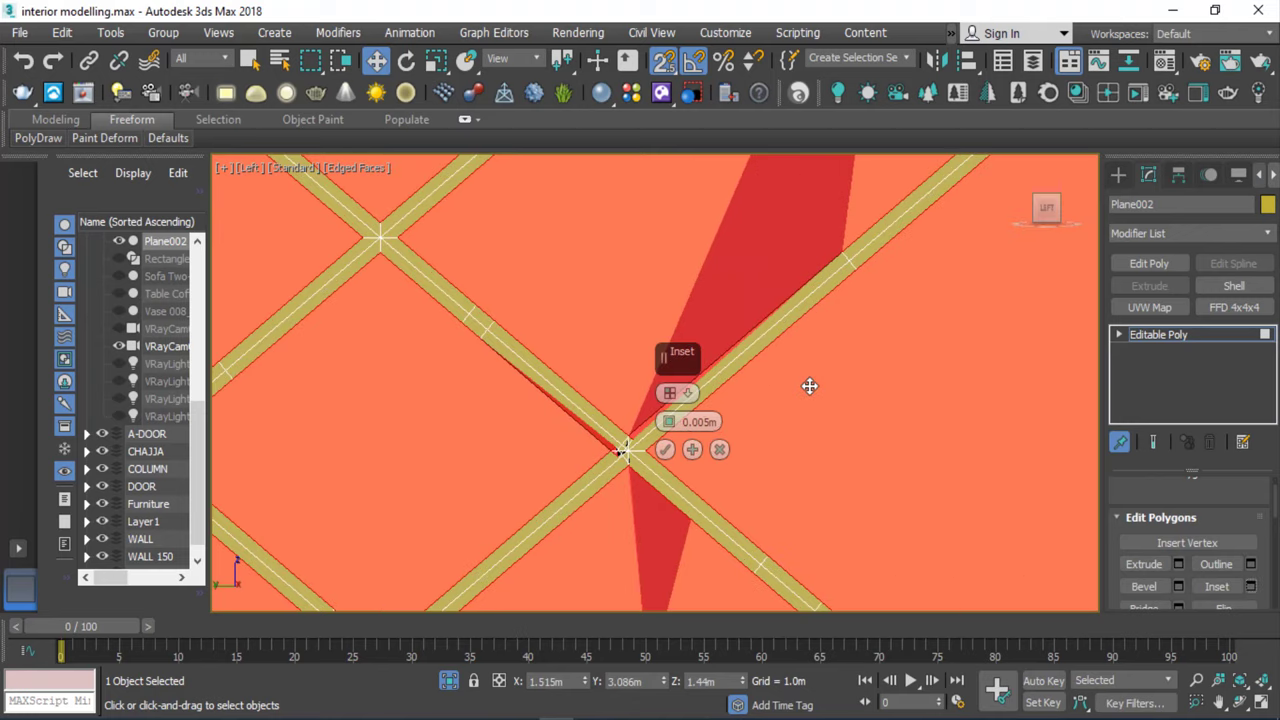
pyautogui.scroll(2, 614, 449)
pyautogui.scroll(3, 617, 449)
pyautogui.scroll(2, 610, 449)
pyautogui.scroll(2, 600, 449)
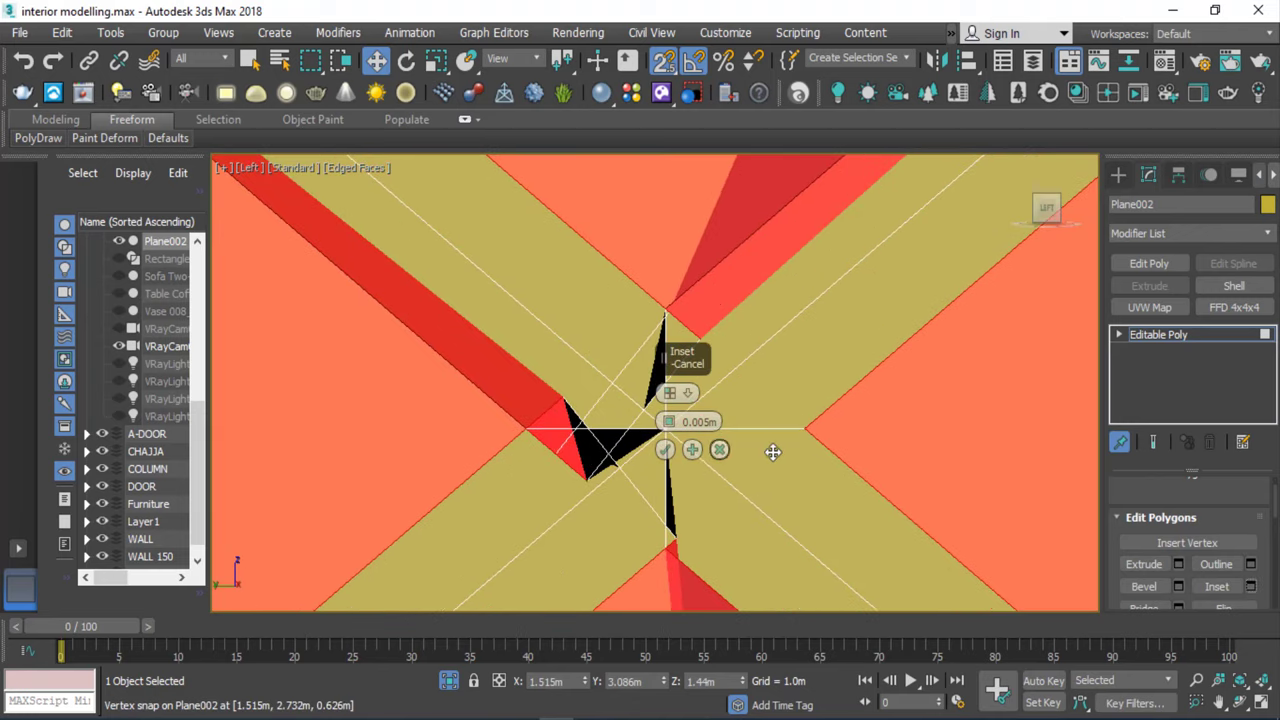
pyautogui.click(718, 449)
pyautogui.scroll(-1, 651, 420)
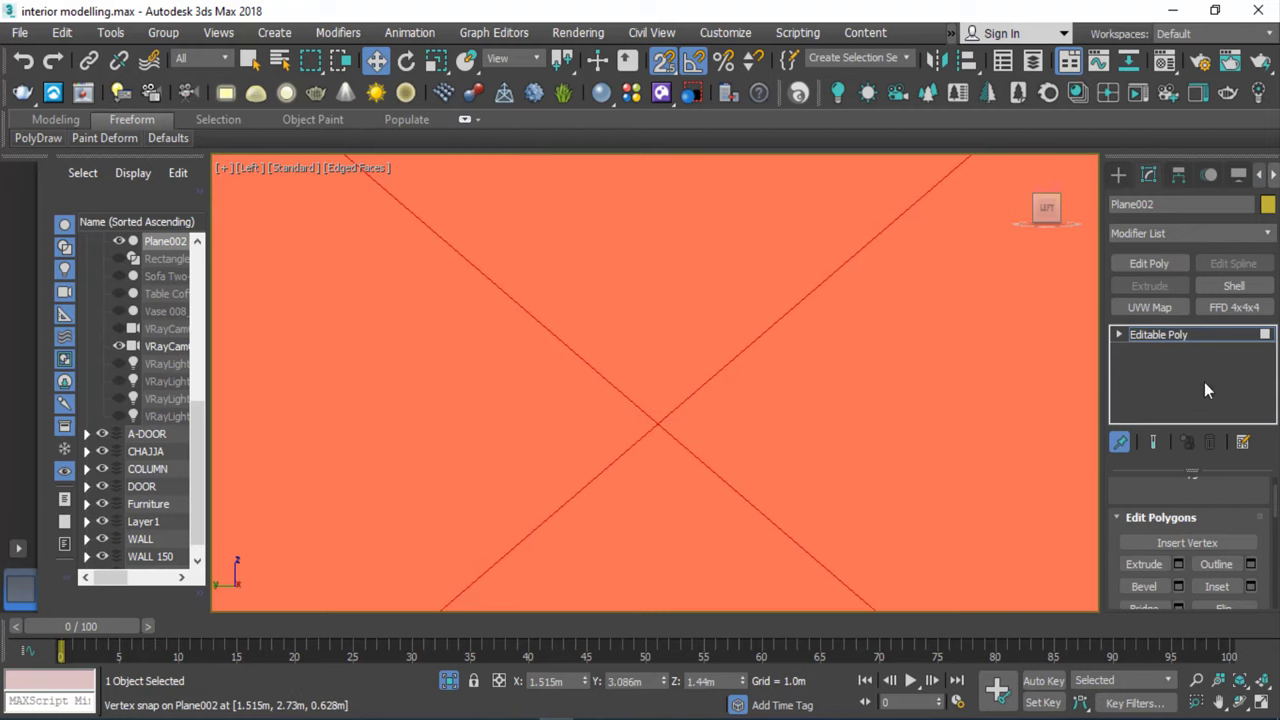
# Switch Plane002 to Vertex level and zoom in on the diagonal lattice lines.
pyautogui.click(1150, 334)
pyautogui.click(1119, 334)
pyautogui.click(1150, 367)
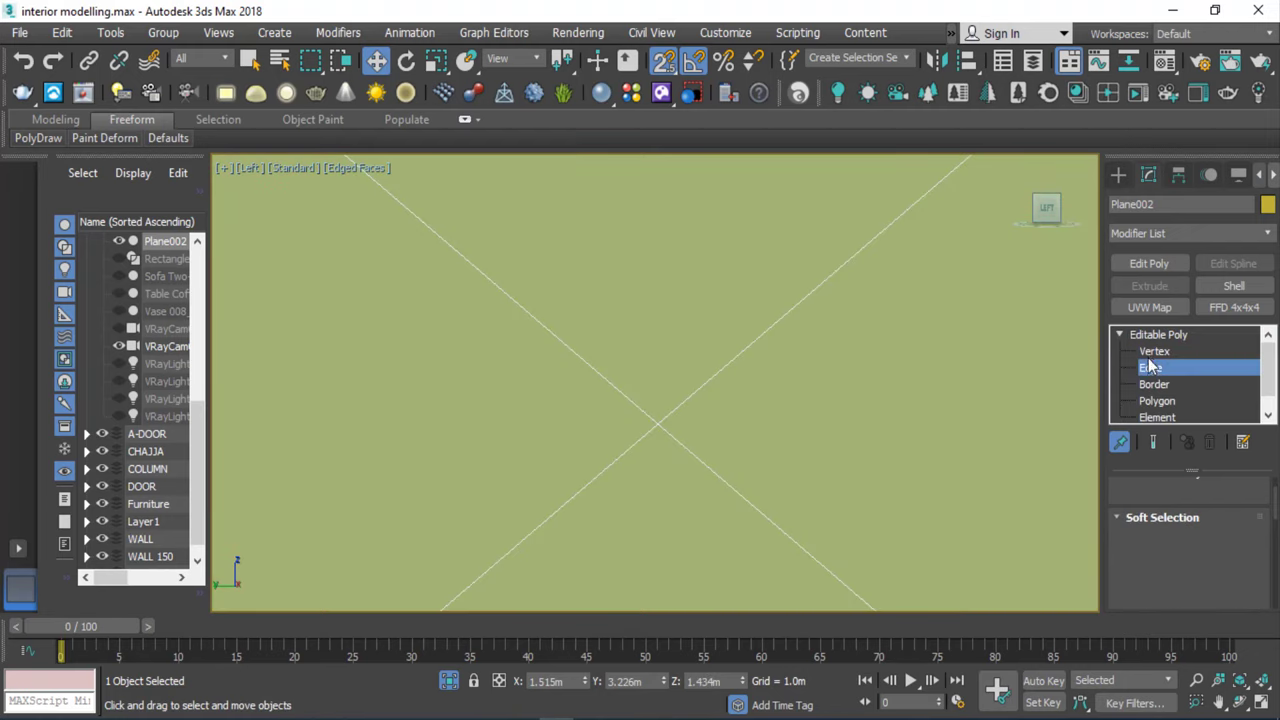
pyautogui.click(1150, 352)
pyautogui.scroll(2, 571, 370)
pyautogui.scroll(-2, 697, 408)
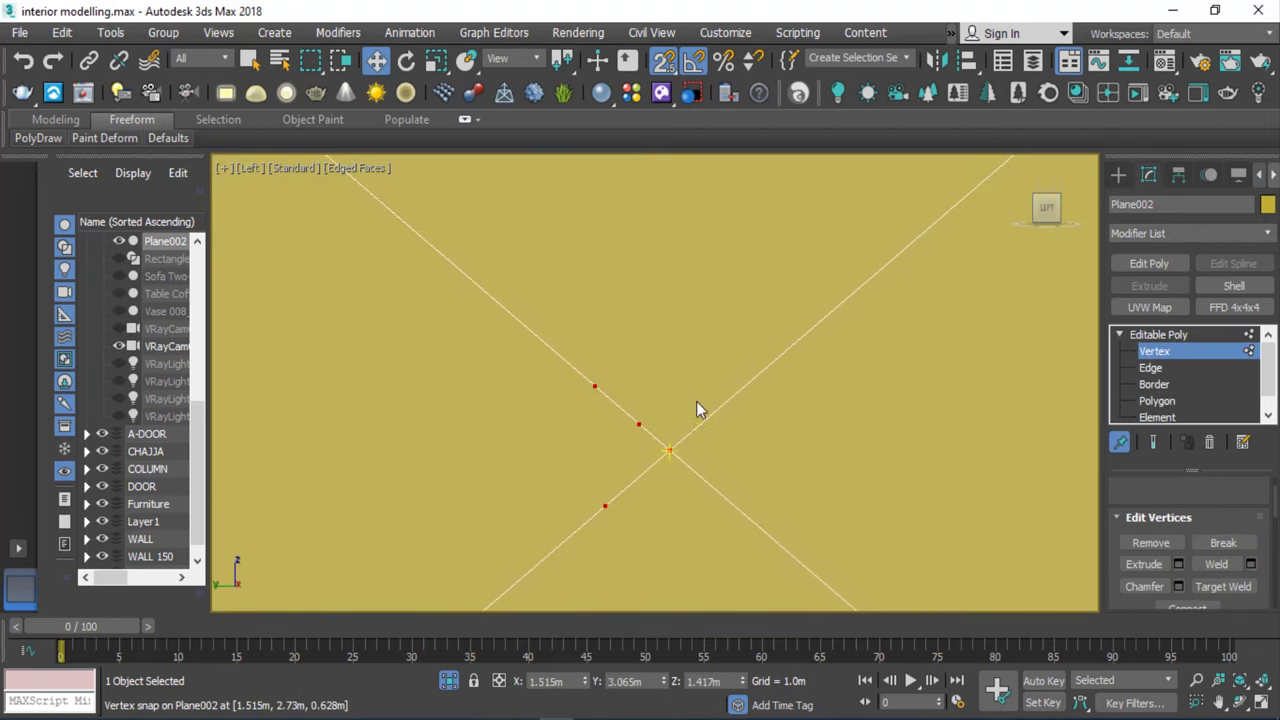
pyautogui.scroll(1, 692, 419)
pyautogui.scroll(-2, 705, 330)
pyautogui.scroll(2, 684, 367)
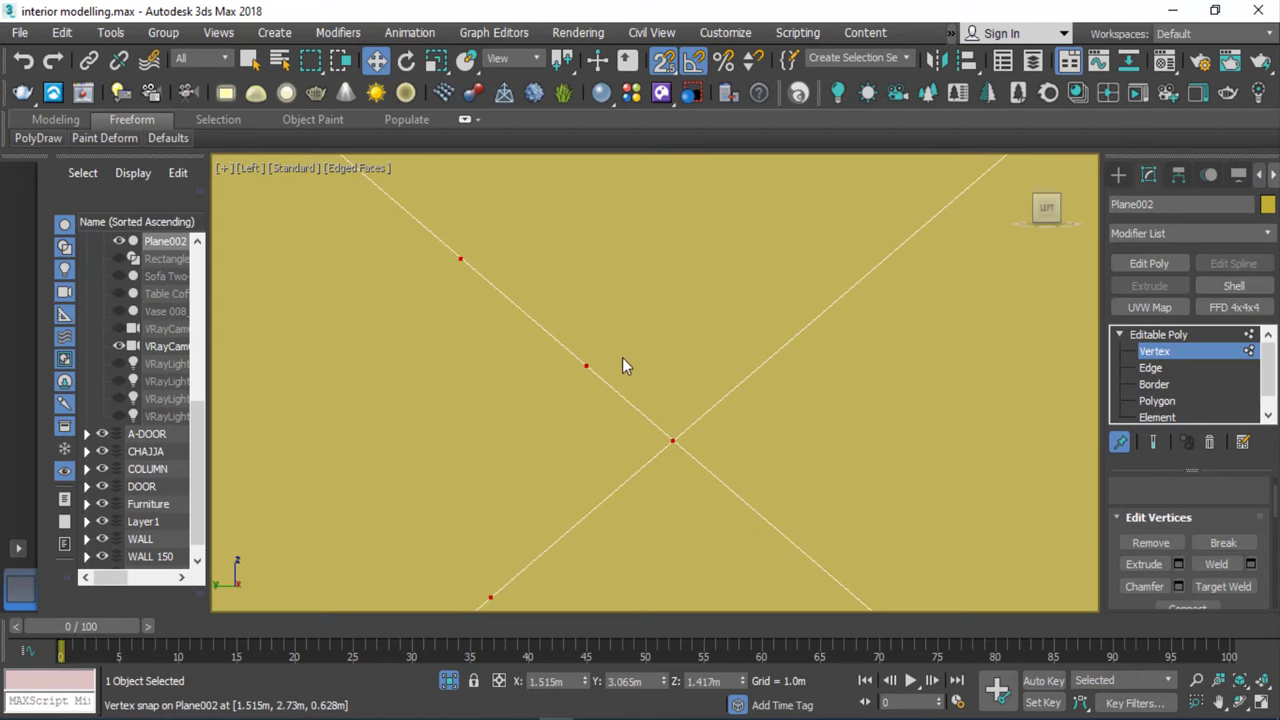
pyautogui.scroll(-2, 480, 250)
pyautogui.scroll(5, 640, 320)
pyautogui.scroll(-2, 790, 395)
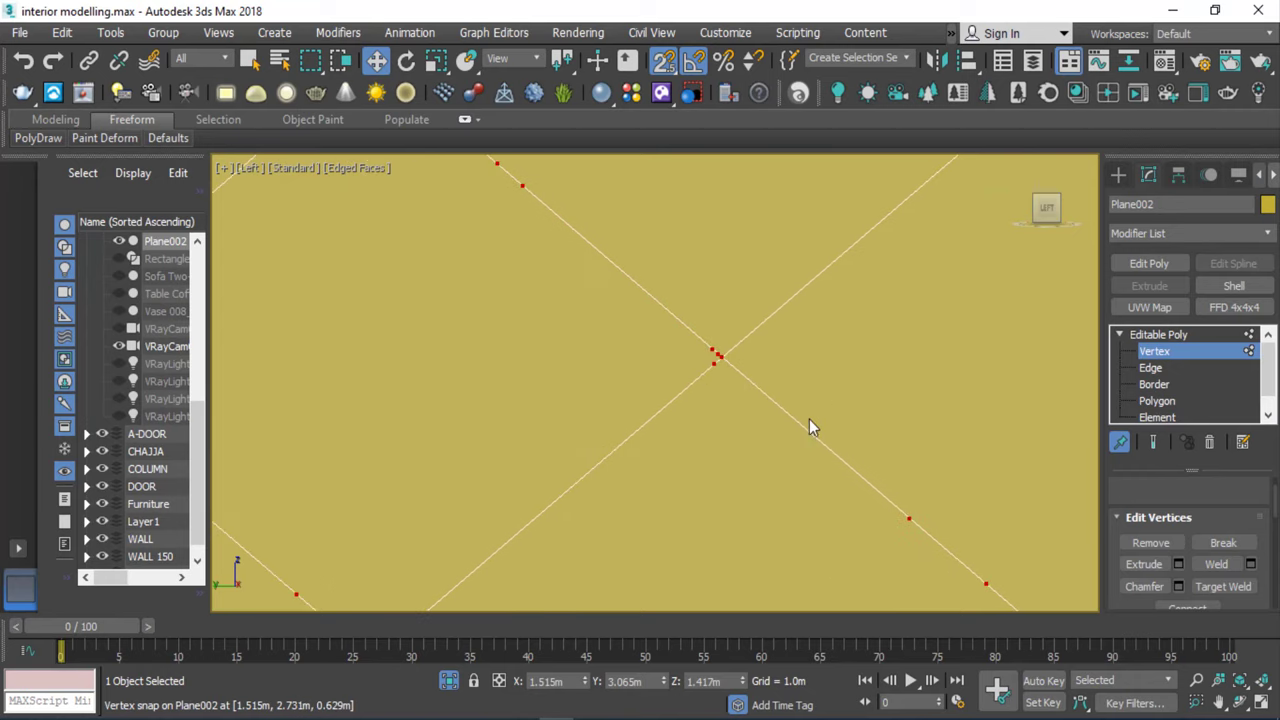
pyautogui.scroll(-2, 834, 394)
pyautogui.scroll(2, 850, 460)
pyautogui.scroll(1, 654, 356)
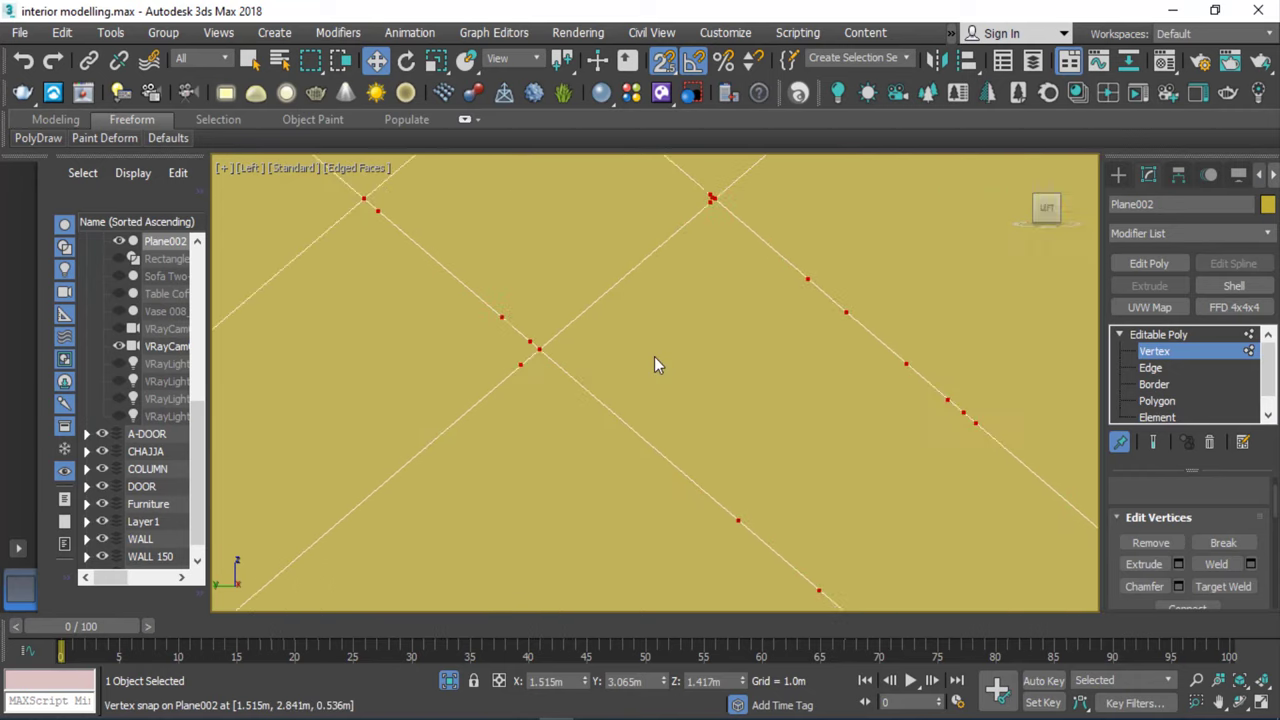
pyautogui.scroll(-2, 700, 360)
pyautogui.scroll(2, 657, 314)
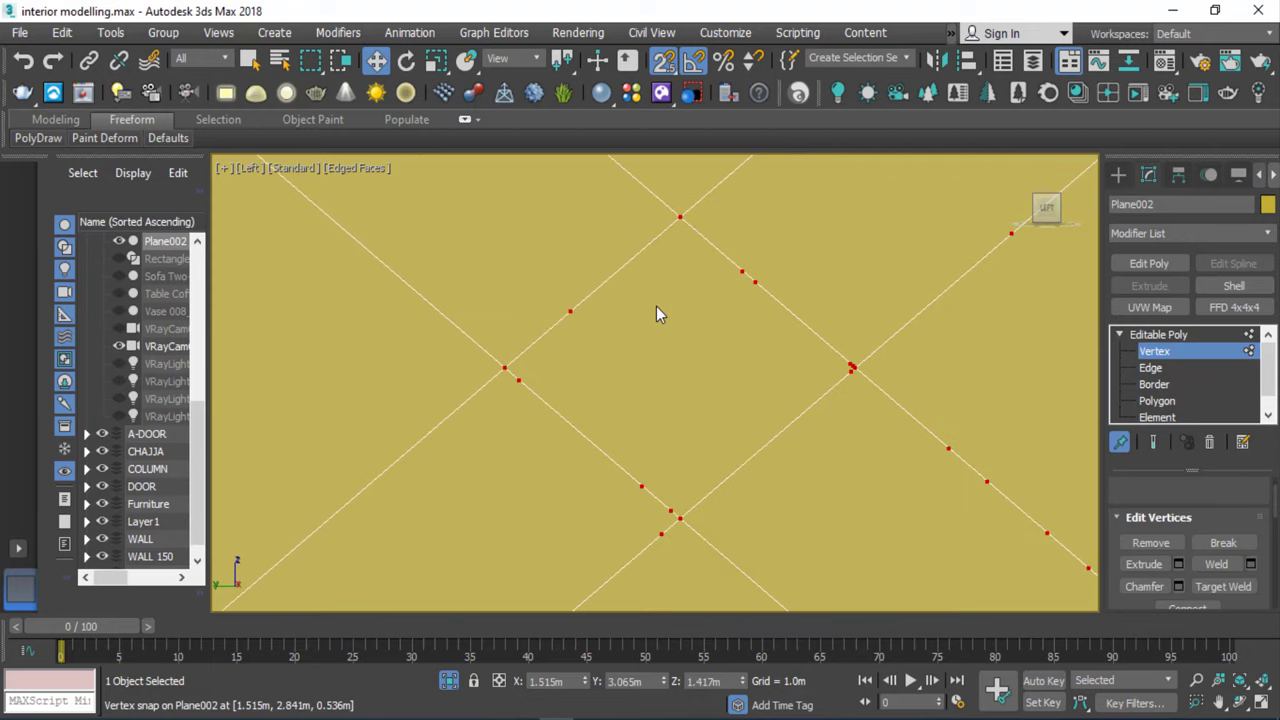
pyautogui.scroll(3, 846, 437)
pyautogui.scroll(2, 850, 410)
pyautogui.scroll(-3, 936, 436)
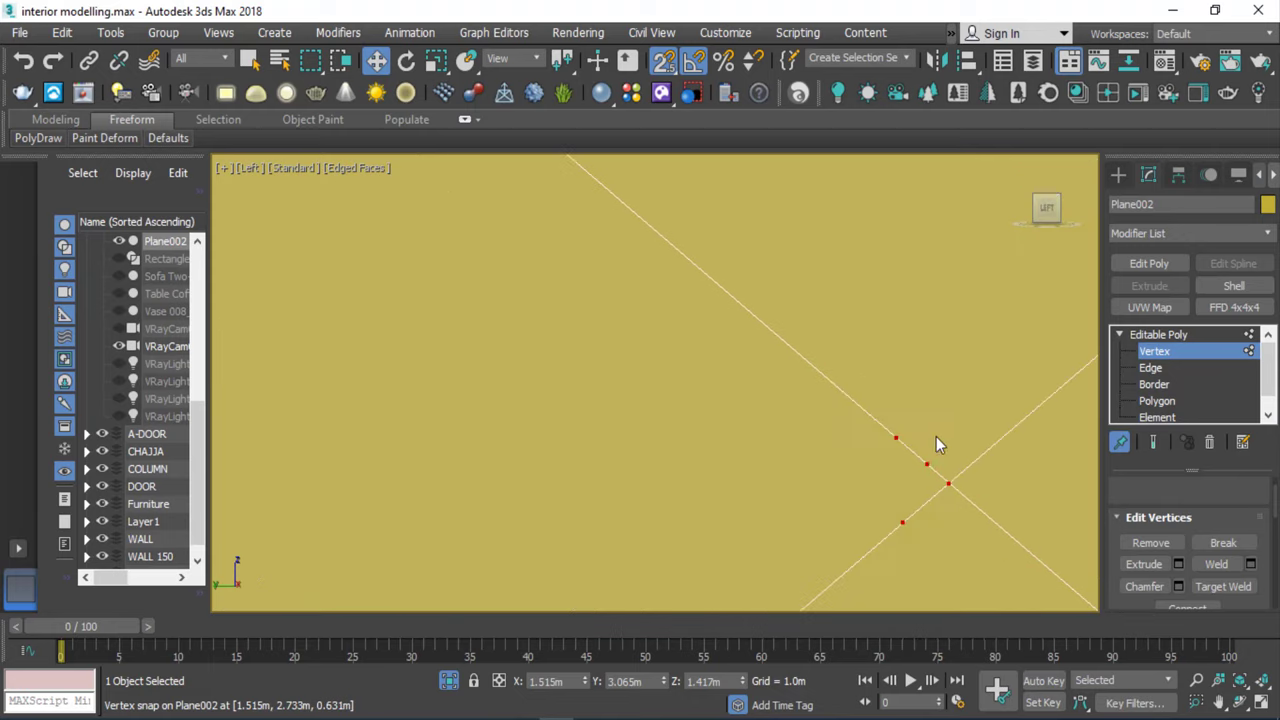
pyautogui.scroll(2, 932, 436)
# Select the stray vertices near the line crossing and remove them.
pyautogui.moveTo(918, 496); pyautogui.dragTo(920, 500)
pyautogui.scroll(-1, 837, 451)
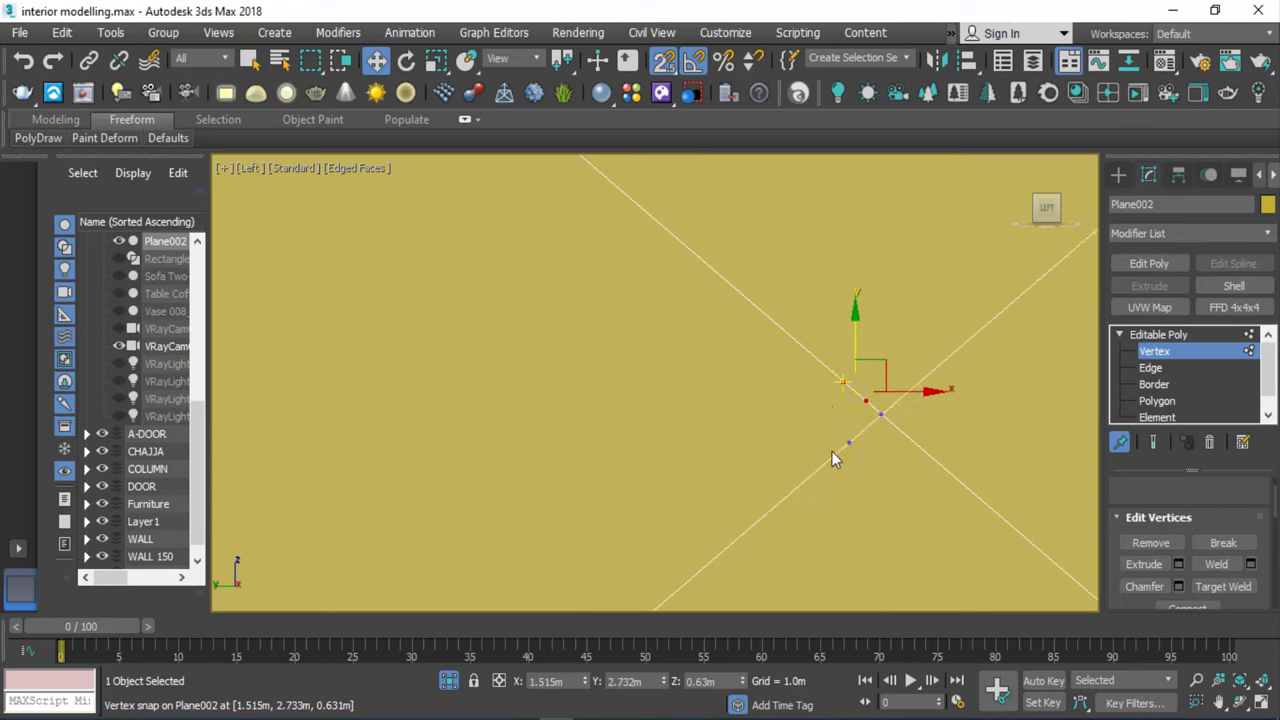
pyautogui.scroll(1, 891, 434)
pyautogui.scroll(2, 773, 365)
pyautogui.click(756, 350)
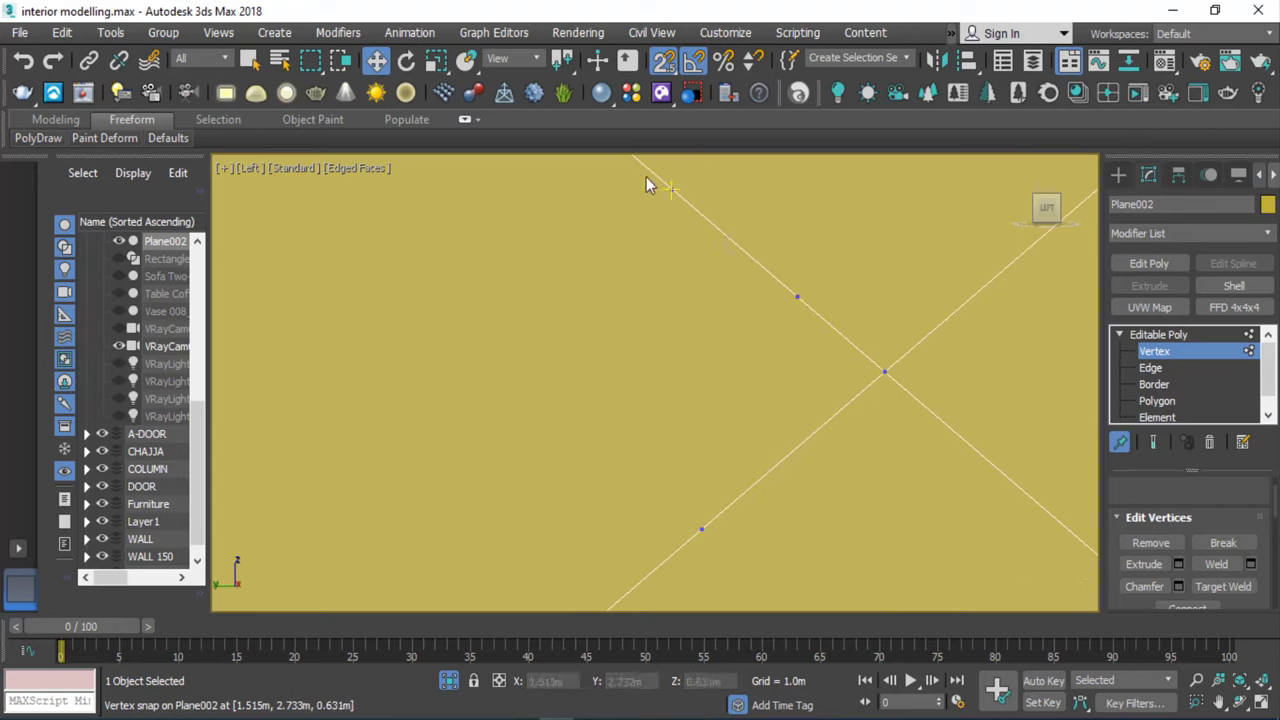
pyautogui.moveTo(878, 400); pyautogui.dragTo(878, 400)
pyautogui.scroll(-1, 764, 355)
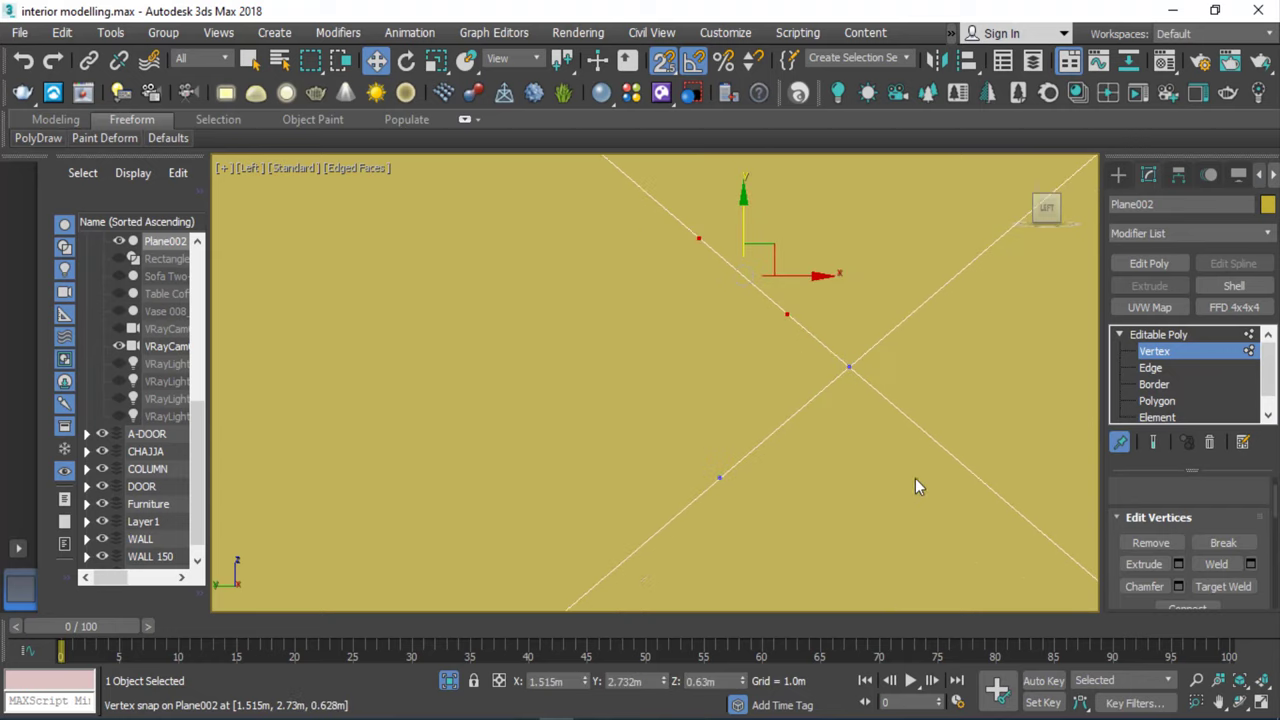
pyautogui.keyDown('ctrl'); pyautogui.moveTo(690, 440); pyautogui.dragTo(793, 530); pyautogui.keyUp('ctrl')
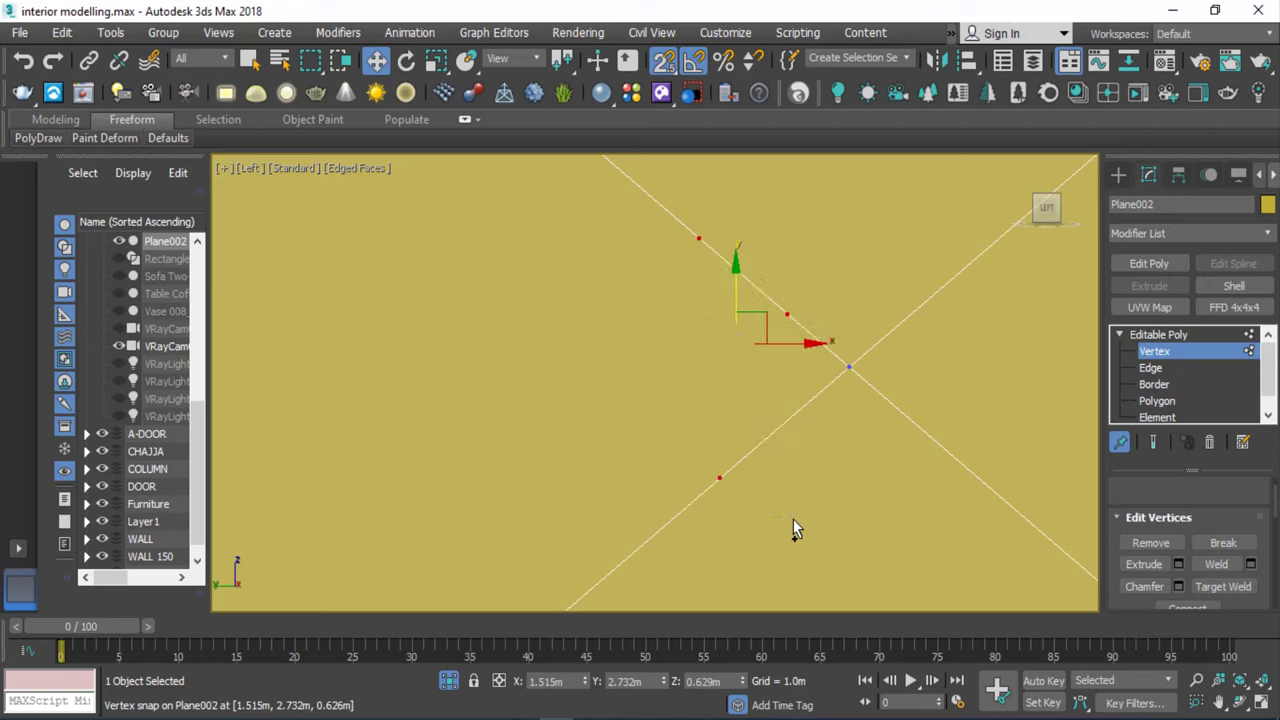
pyautogui.click(1170, 542)
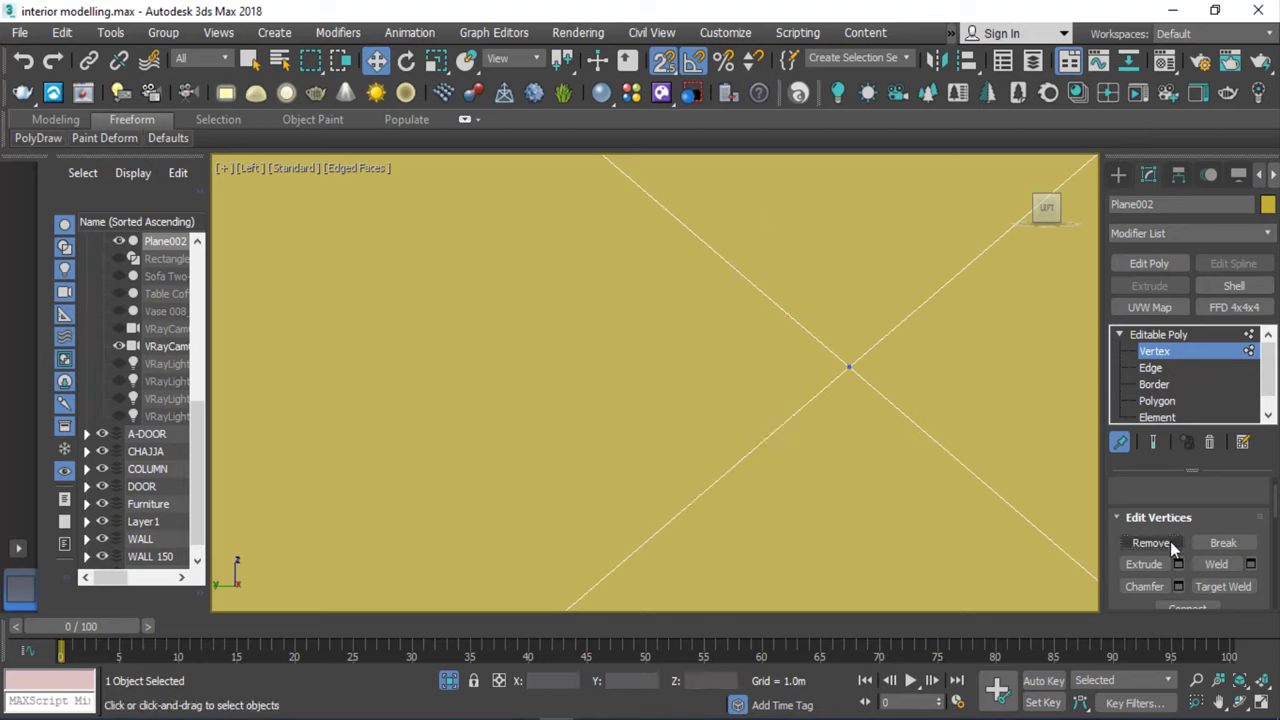
# Remove more extra vertices along the diagonal lines so they run straight.
pyautogui.scroll(-2, 804, 379)
pyautogui.scroll(-2, 866, 379)
pyautogui.scroll(3, 734, 300)
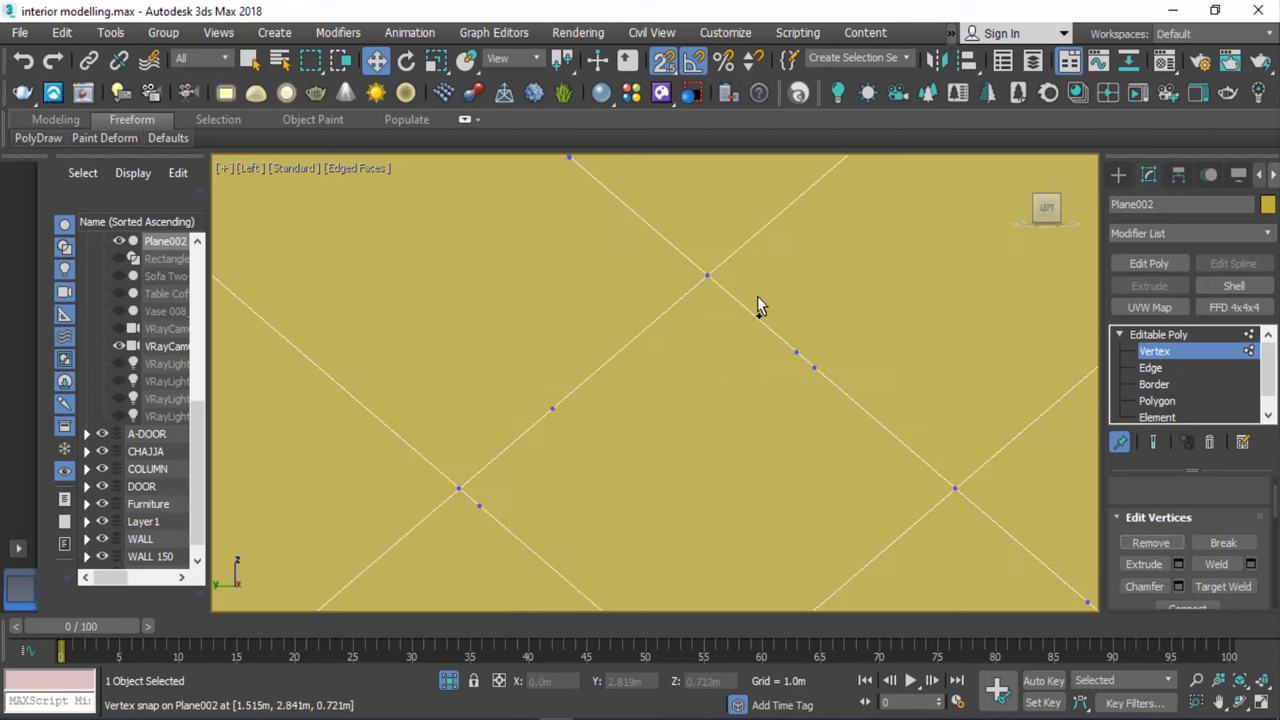
pyautogui.moveTo(828, 405); pyautogui.dragTo(826, 403)
pyautogui.keyDown('ctrl'); pyautogui.moveTo(529, 366); pyautogui.dragTo(617, 451); pyautogui.keyUp('ctrl')
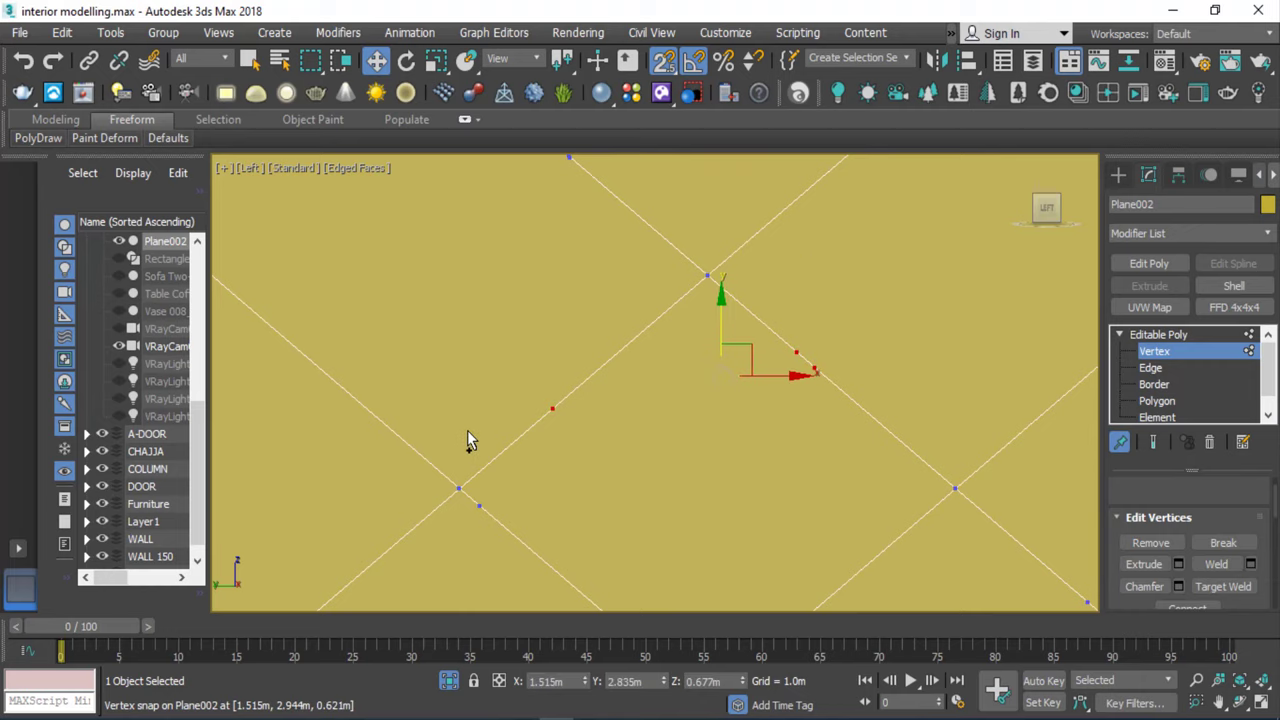
pyautogui.moveTo(543, 518); pyautogui.dragTo(543, 518)
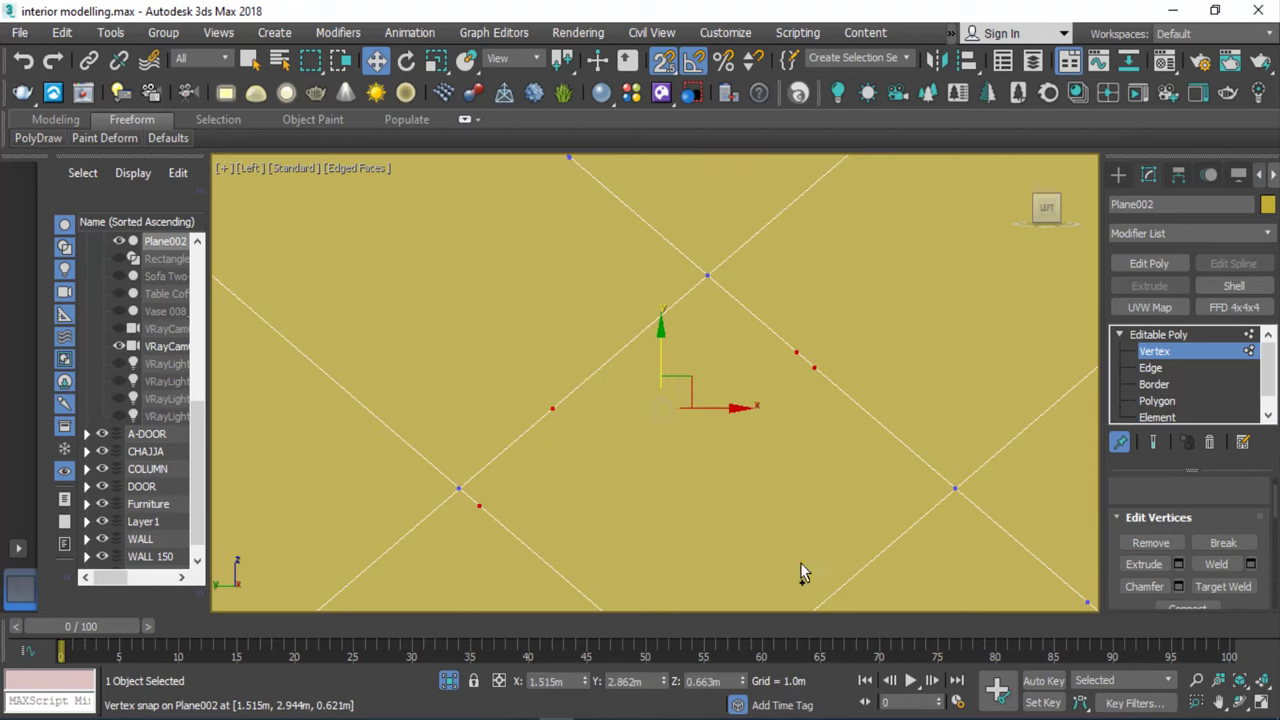
pyautogui.click(1150, 542)
# Remove the right-diagonal extra vertices, then undo when it tears a hole.
pyautogui.scroll(-5, 714, 333)
pyautogui.scroll(4, 681, 414)
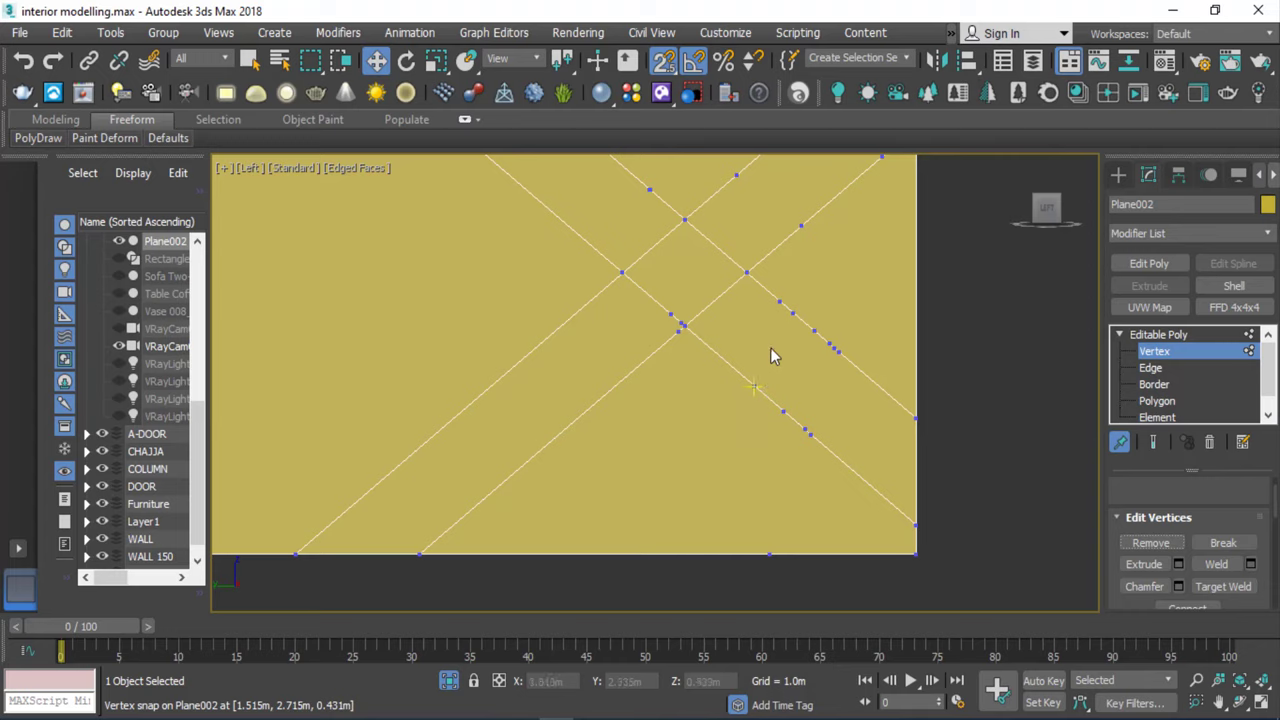
pyautogui.scroll(1, 771, 326)
pyautogui.scroll(-2, 771, 330)
pyautogui.moveTo(726, 272); pyautogui.dragTo(897, 505)
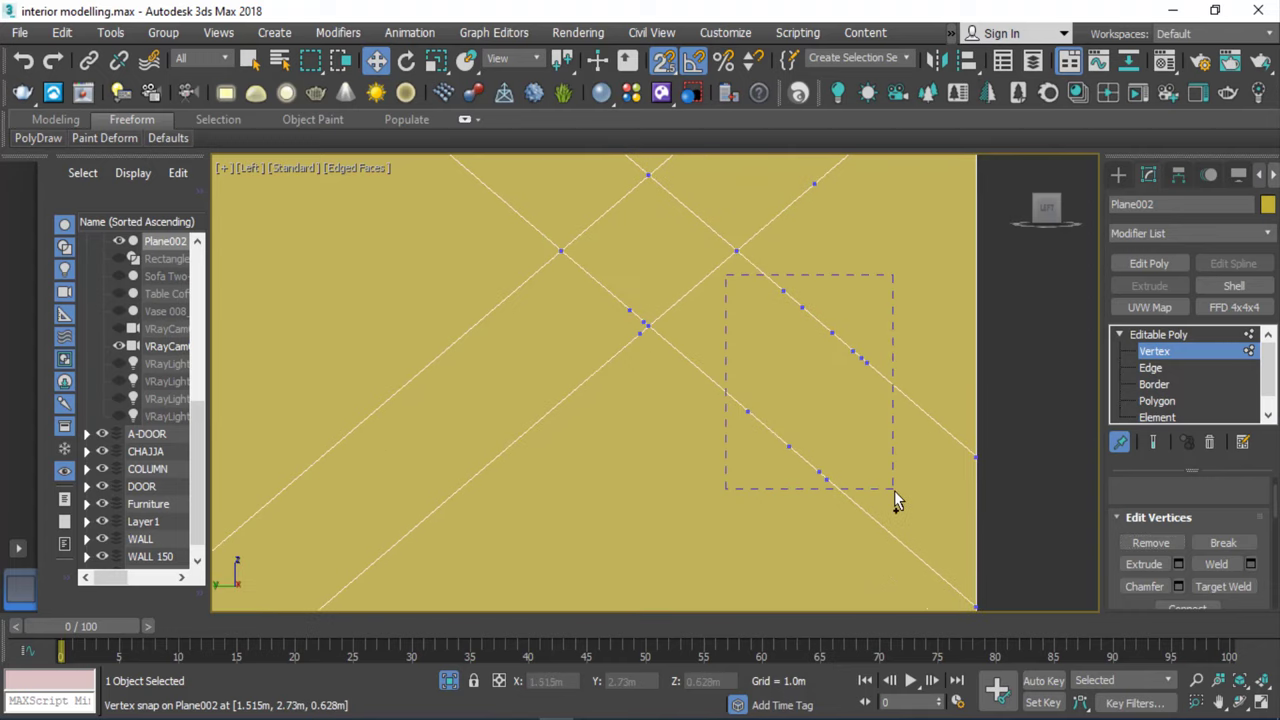
pyautogui.click(1150, 542)
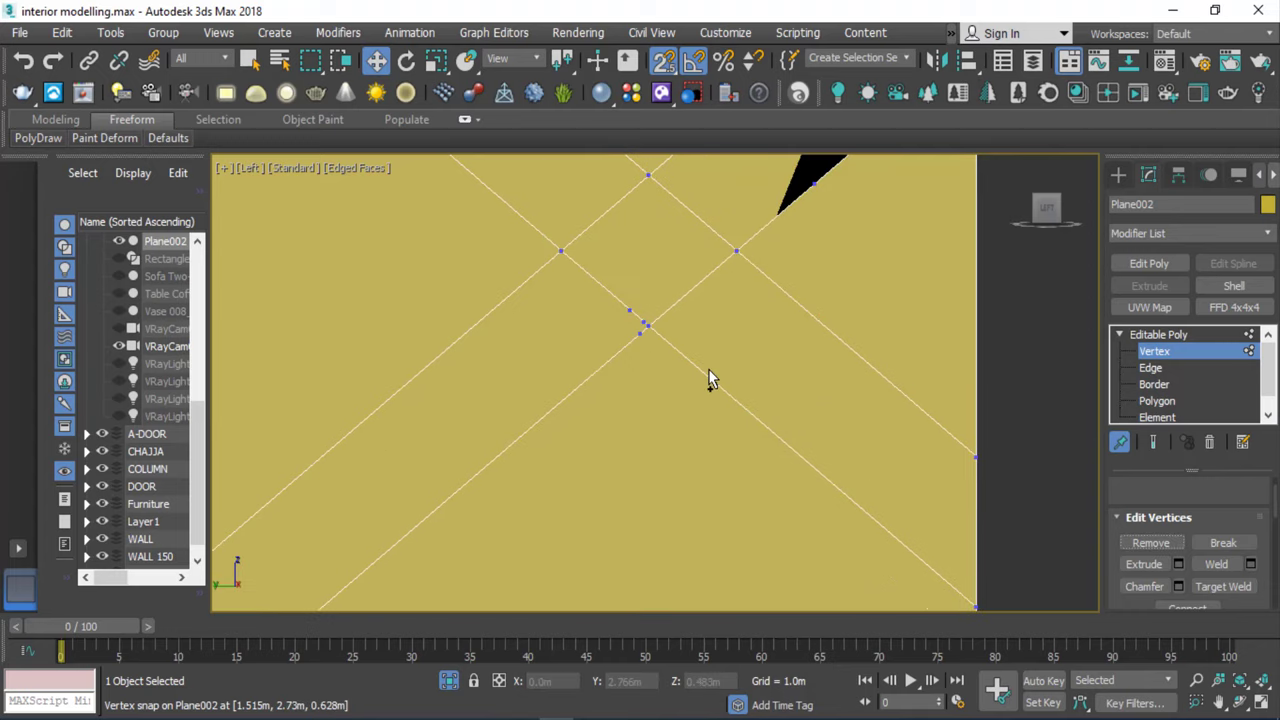
pyautogui.hotkey('ctrl', 'z')
# Remove the extra vertices around the centre crossing and those causing the black hole.
pyautogui.scroll(4, 650, 298)
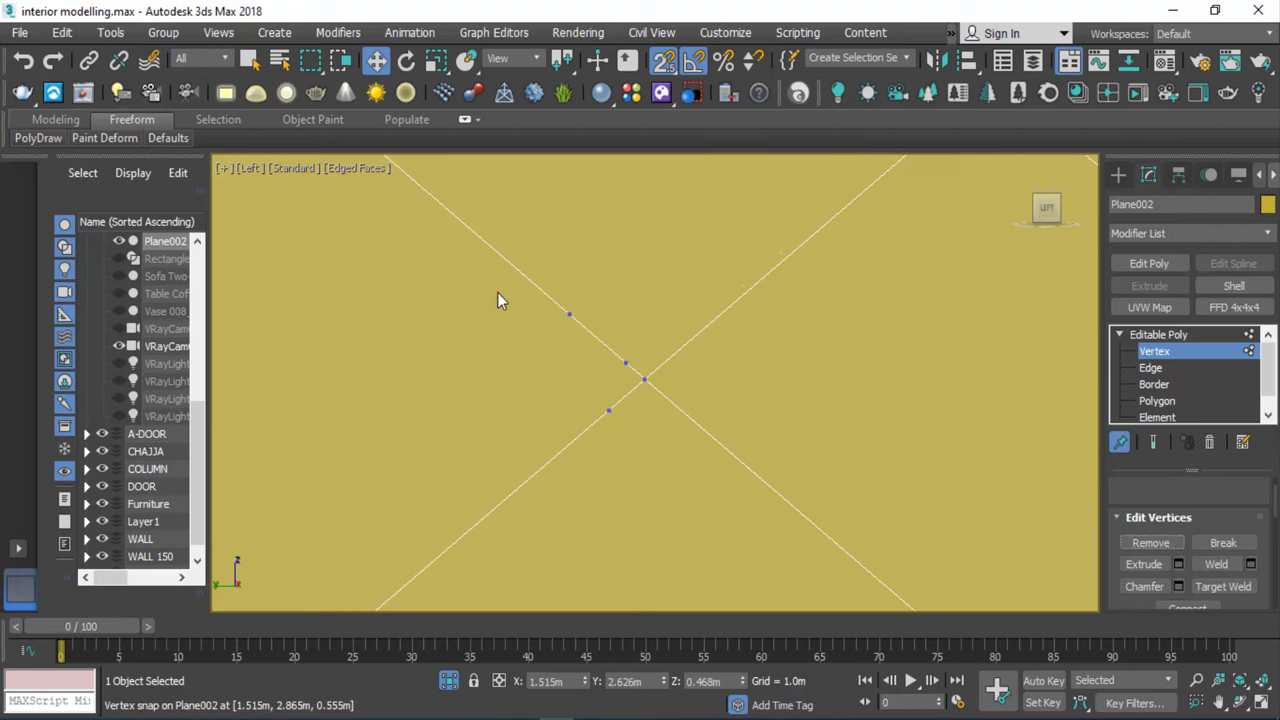
pyautogui.moveTo(628, 483); pyautogui.dragTo(636, 484)
pyautogui.click(1170, 548)
pyautogui.scroll(-3, 819, 391)
pyautogui.scroll(-2, 819, 391)
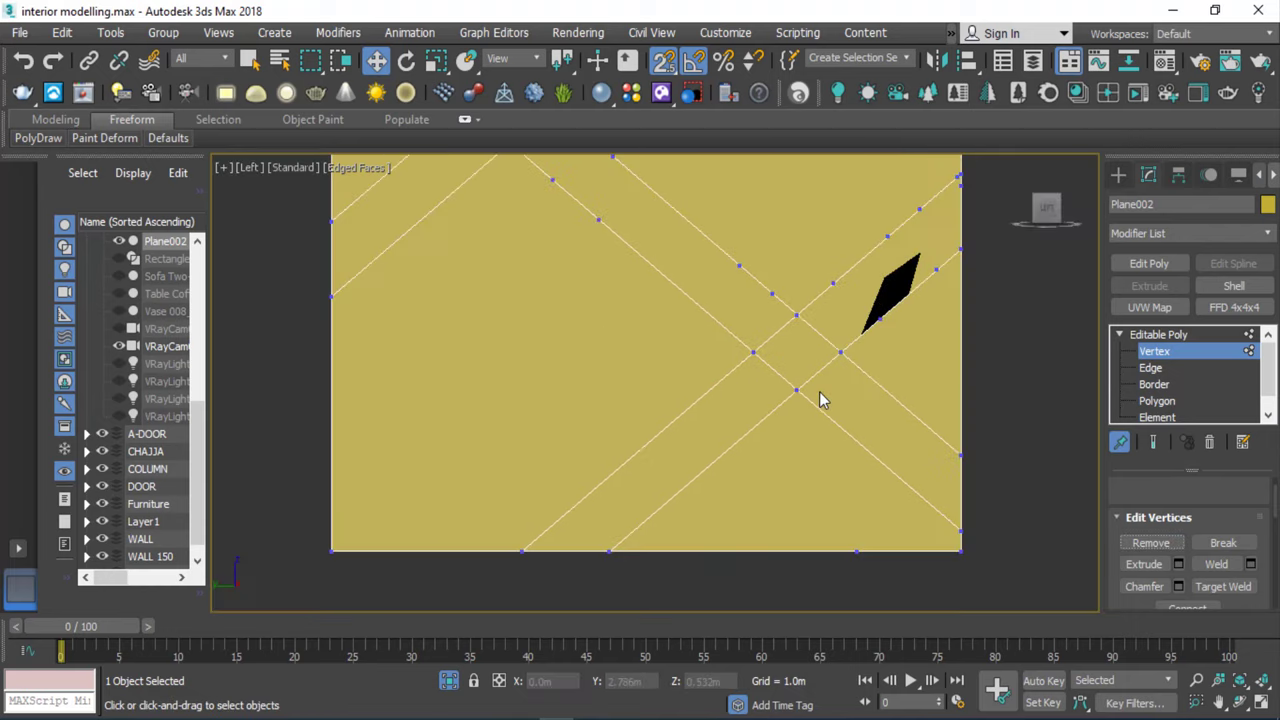
pyautogui.scroll(5, 840, 317)
pyautogui.moveTo(932, 444); pyautogui.dragTo(932, 444)
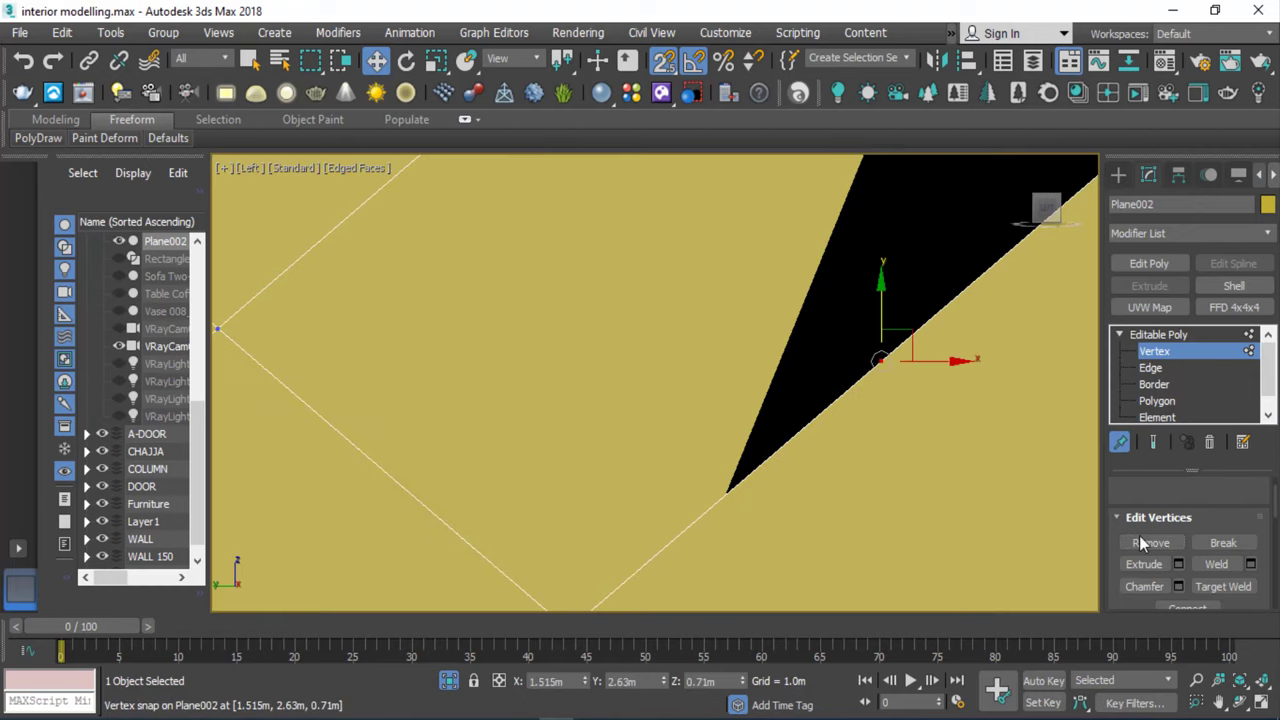
pyautogui.click(1149, 543)
pyautogui.scroll(-5, 815, 480)
pyautogui.scroll(2, 783, 325)
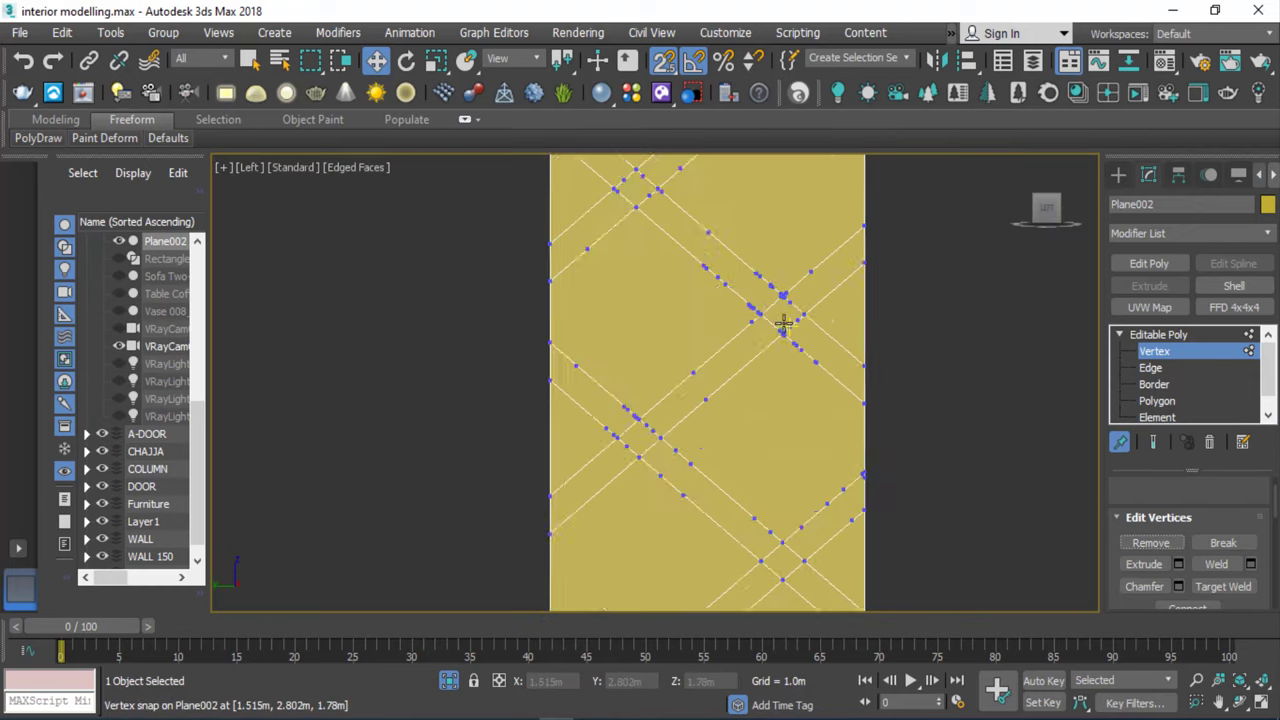
pyautogui.scroll(3, 797, 386)
pyautogui.scroll(2, 811, 371)
pyautogui.scroll(-3, 782, 461)
pyautogui.scroll(-4, 782, 461)
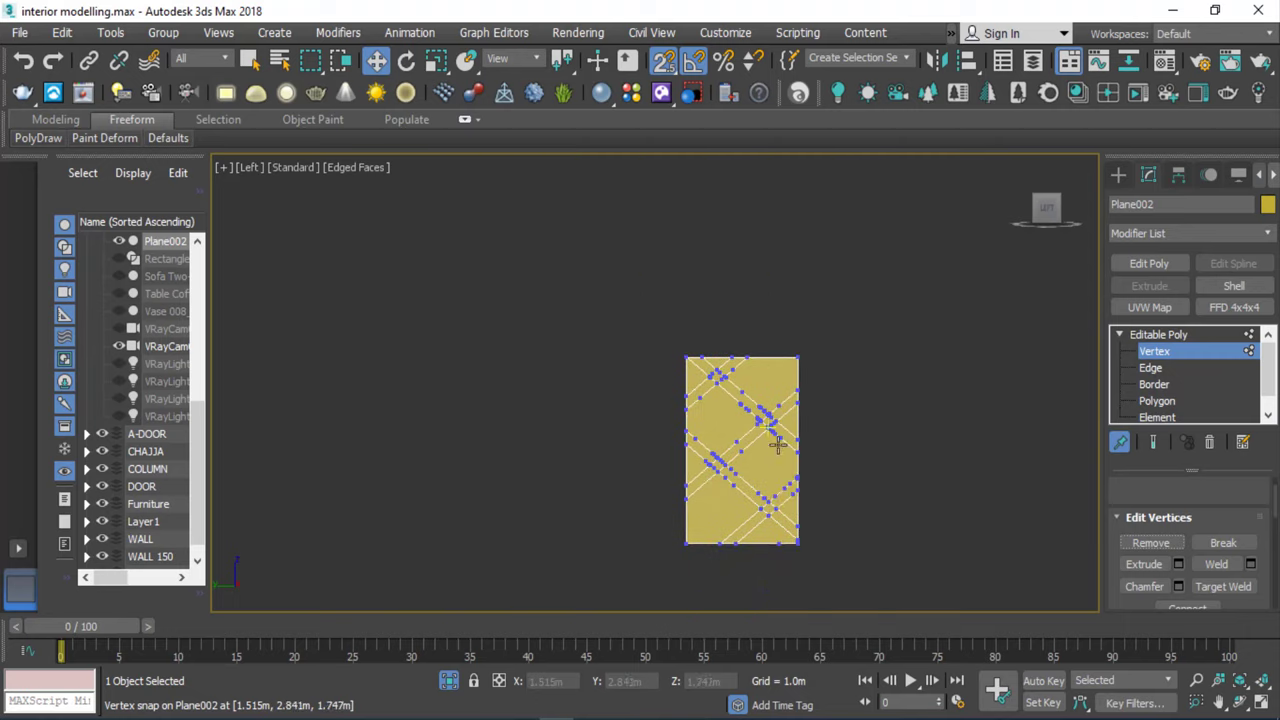
pyautogui.rightClick(880, 362)
# Apply a 0.005m inset to Plane002's selected strip polygons.
pyautogui.click(850, 348)
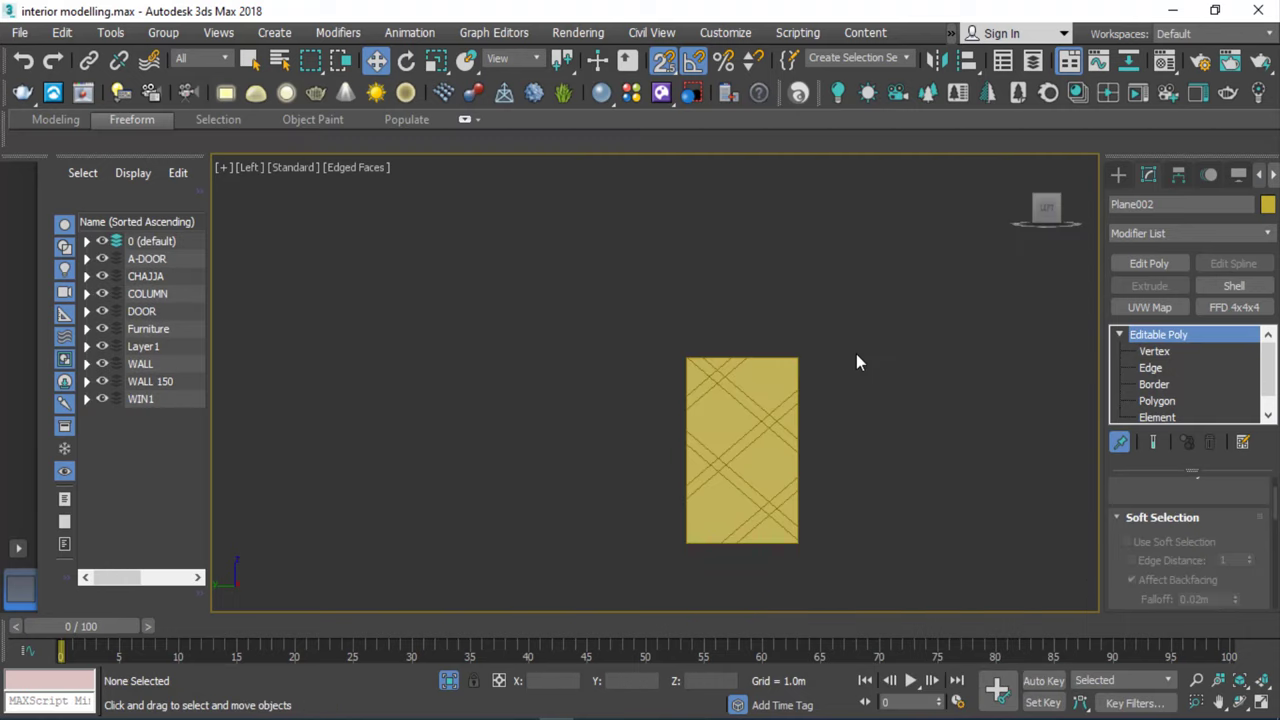
pyautogui.scroll(3, 860, 465)
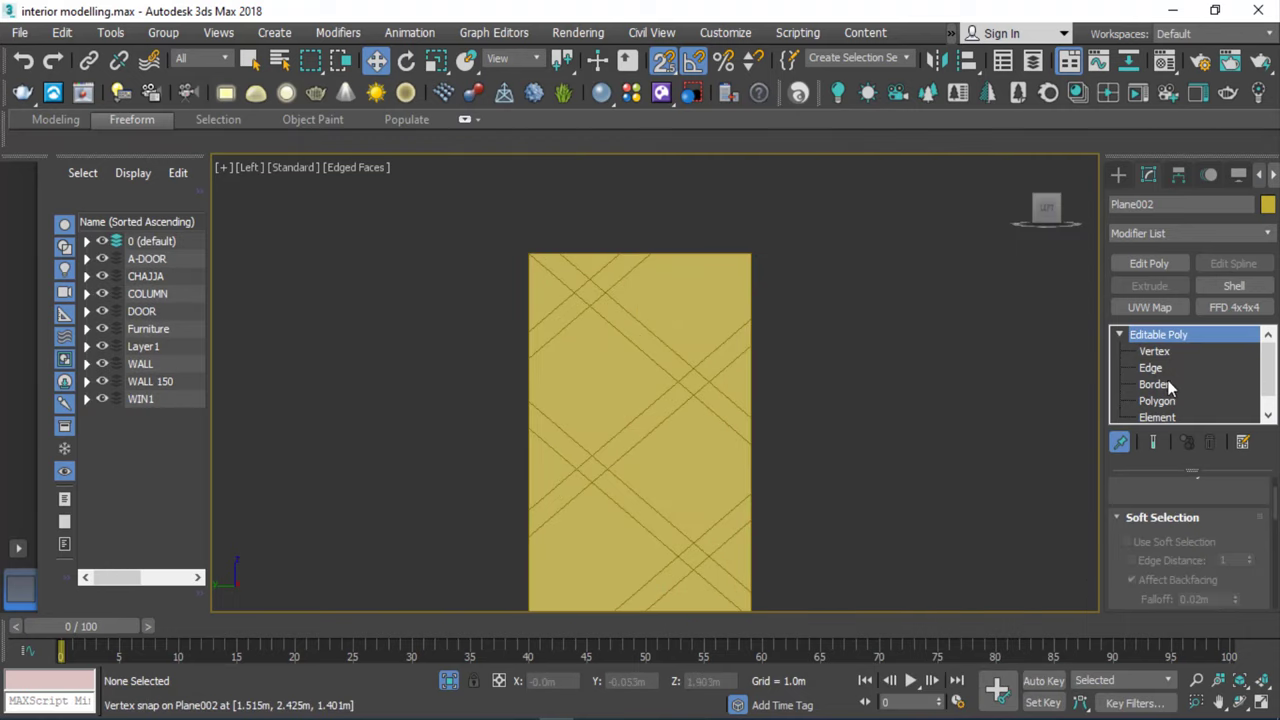
pyautogui.click(746, 425)
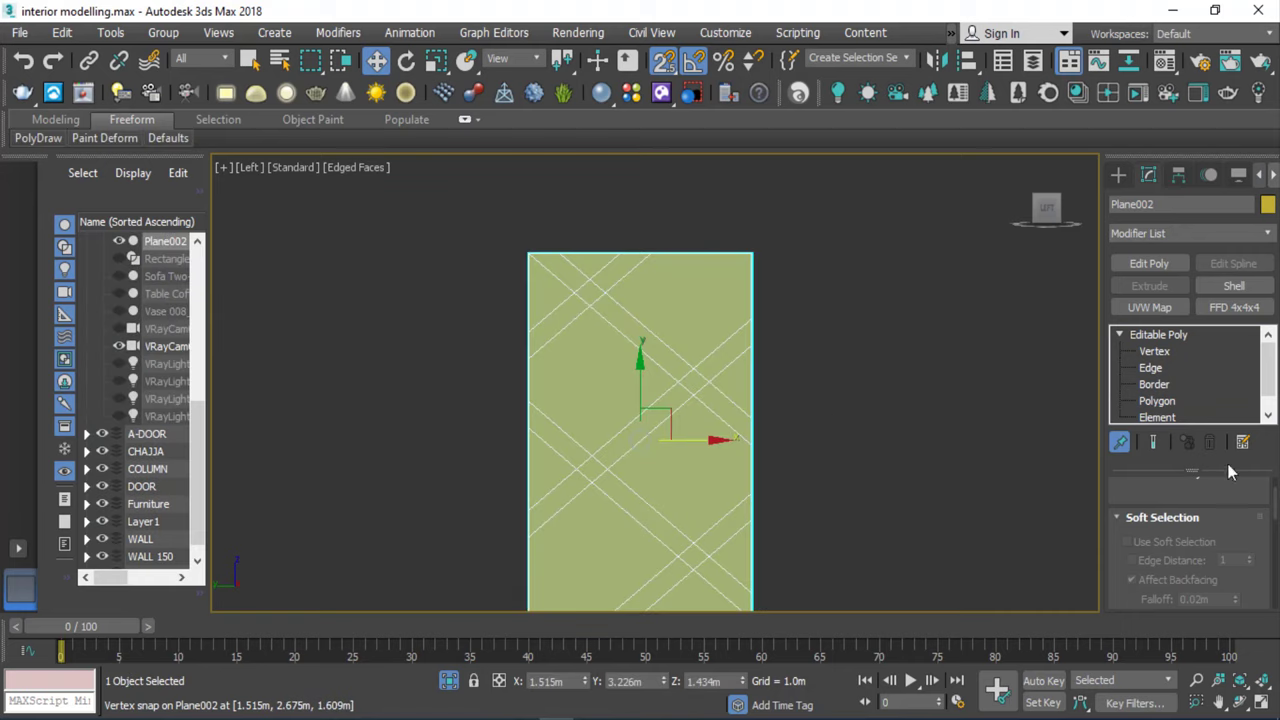
pyautogui.click(1157, 401)
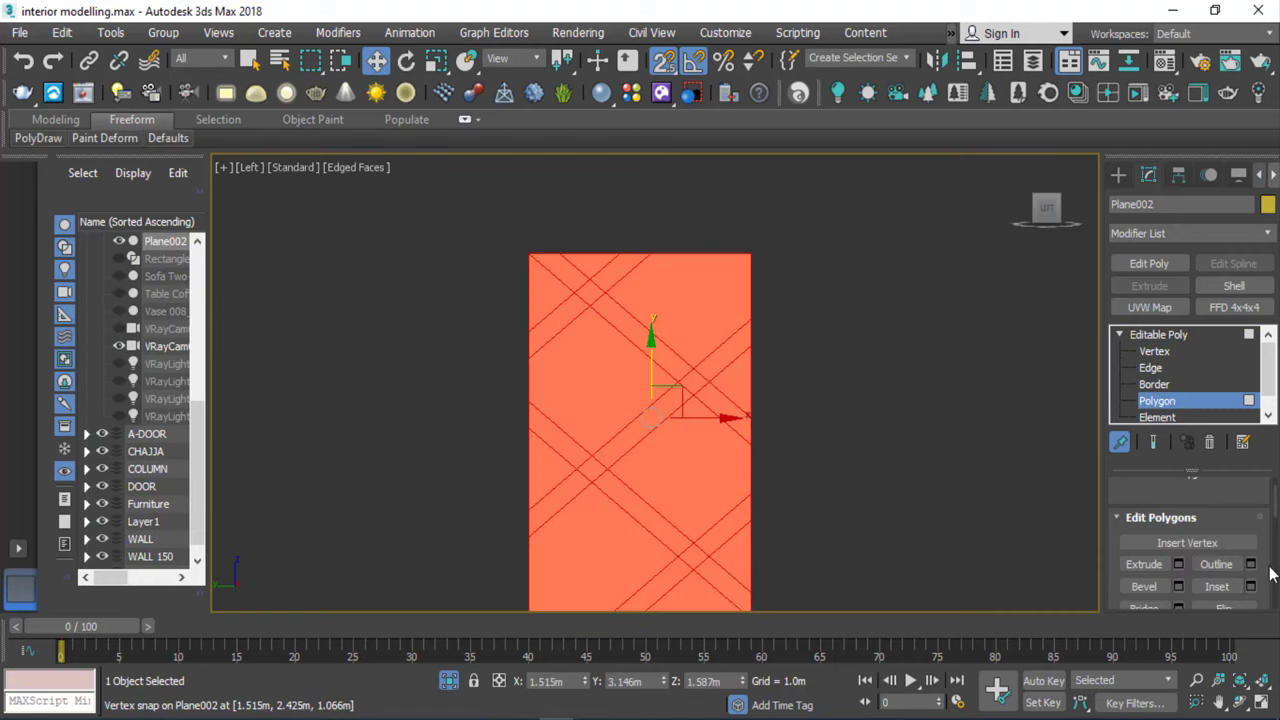
pyautogui.scroll(-1, 1268, 575)
pyautogui.click(1250, 557)
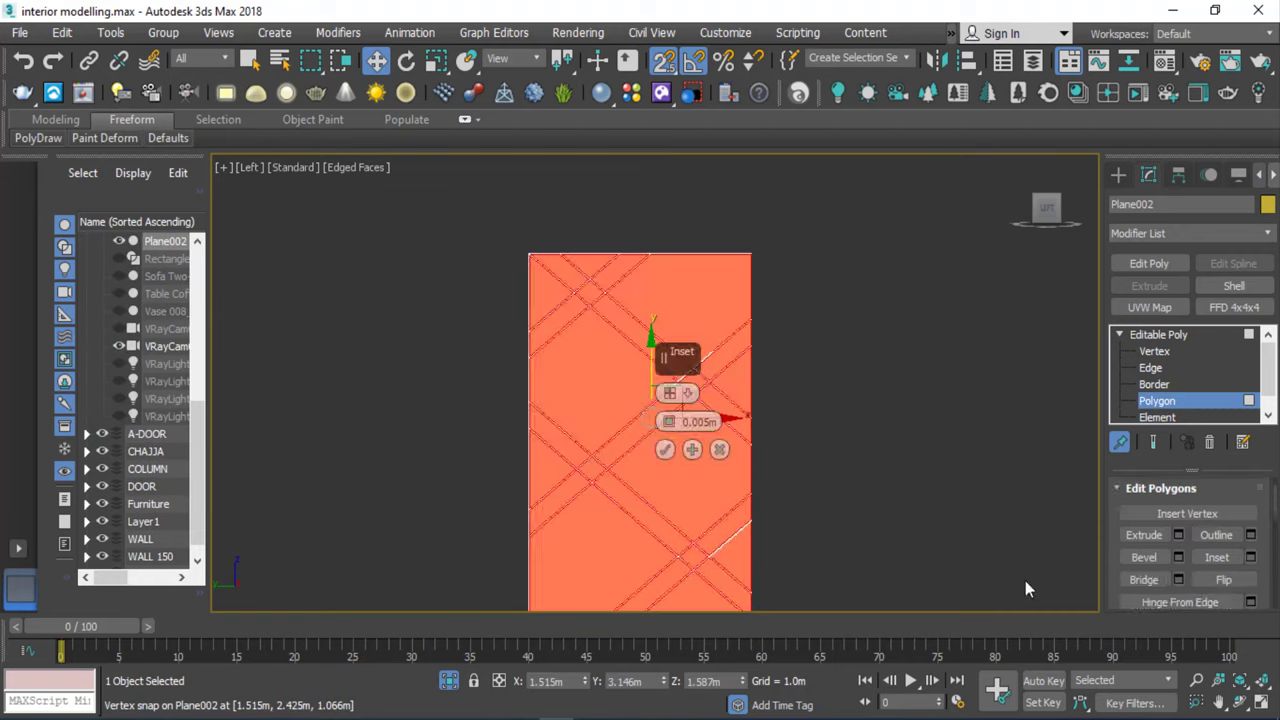
pyautogui.scroll(3, 711, 571)
pyautogui.scroll(2, 721, 539)
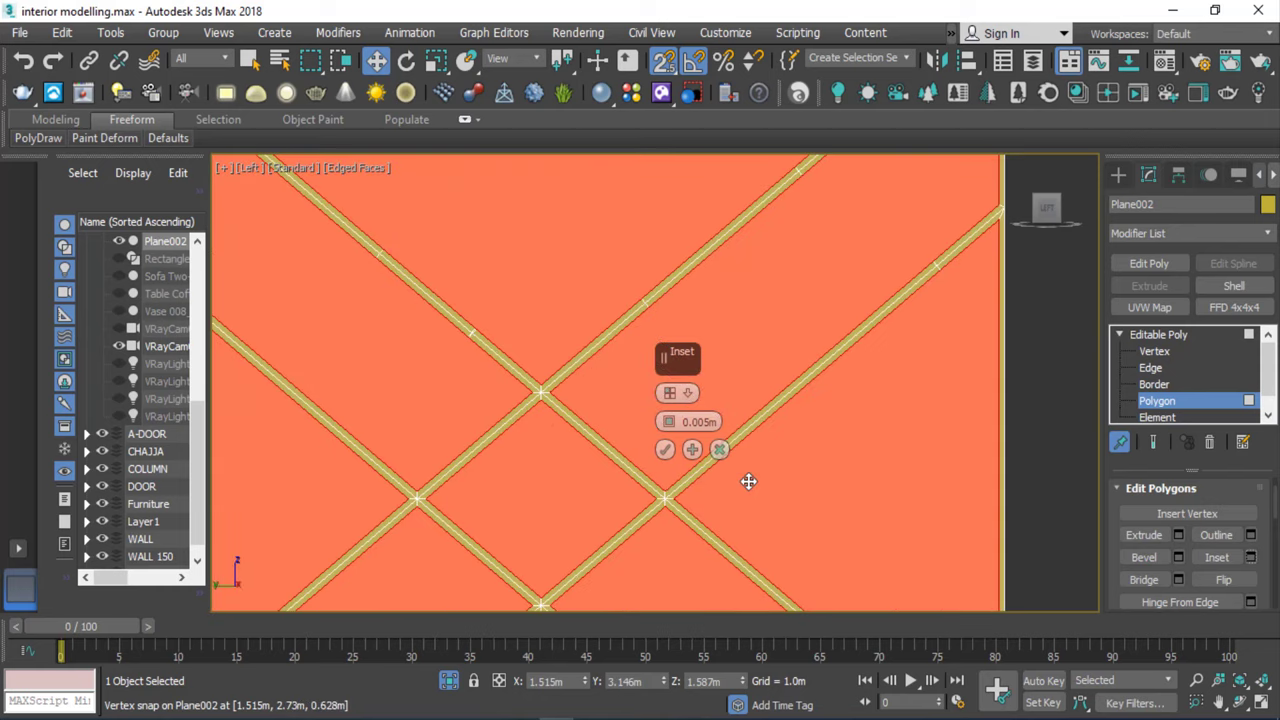
pyautogui.scroll(-2, 748, 482)
pyautogui.scroll(-3, 760, 483)
pyautogui.scroll(-1, 740, 478)
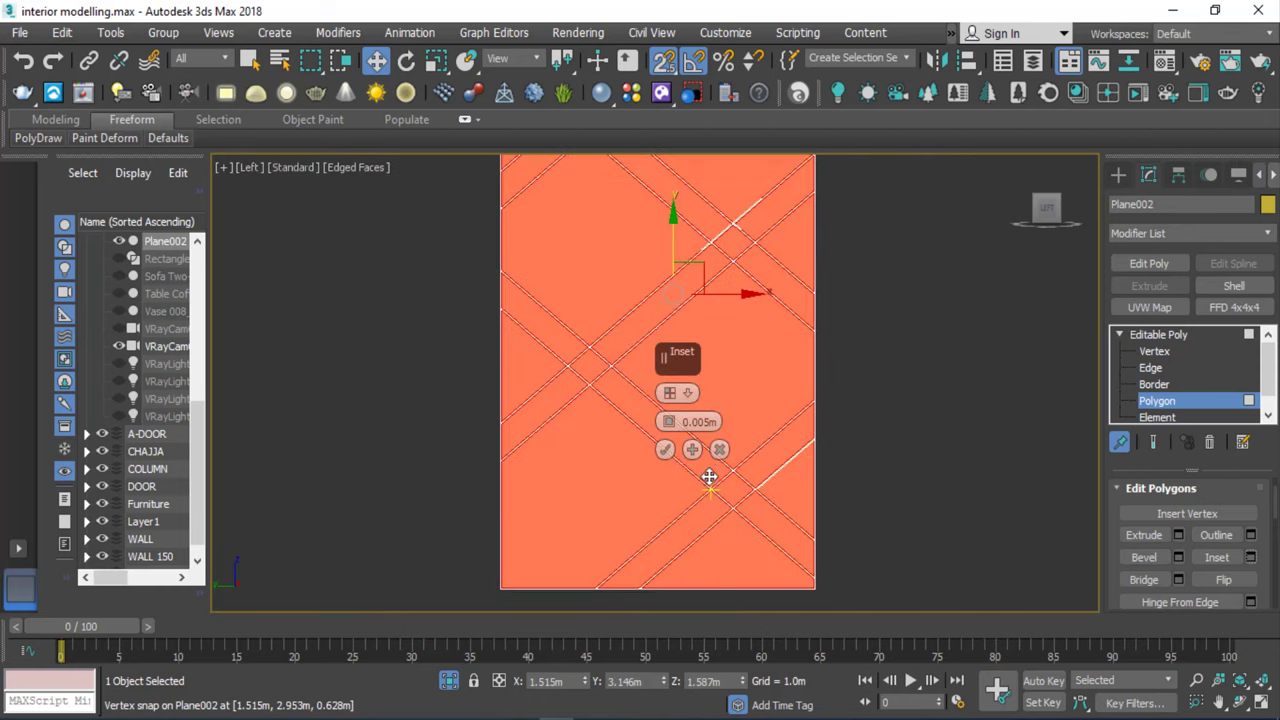
pyautogui.click(665, 451)
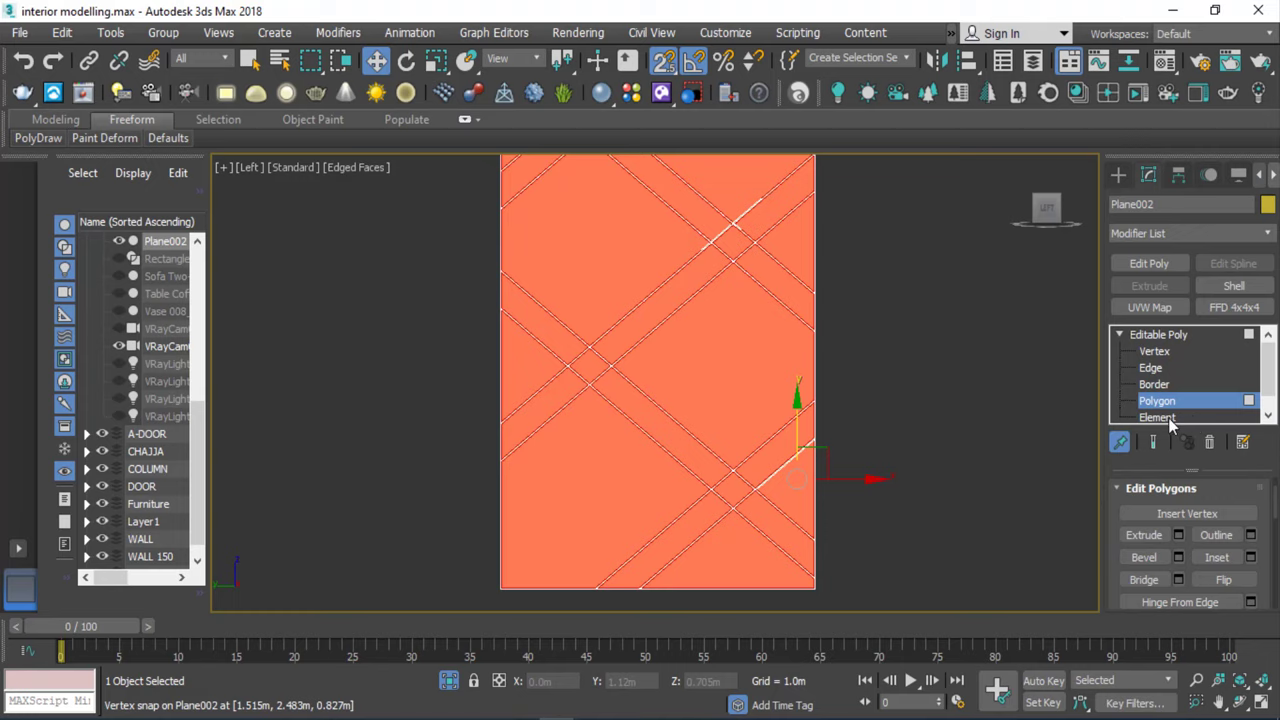
# Extrude the strip polygons 0.01m and orbit to check the raised strips.
pyautogui.click(1130, 535)
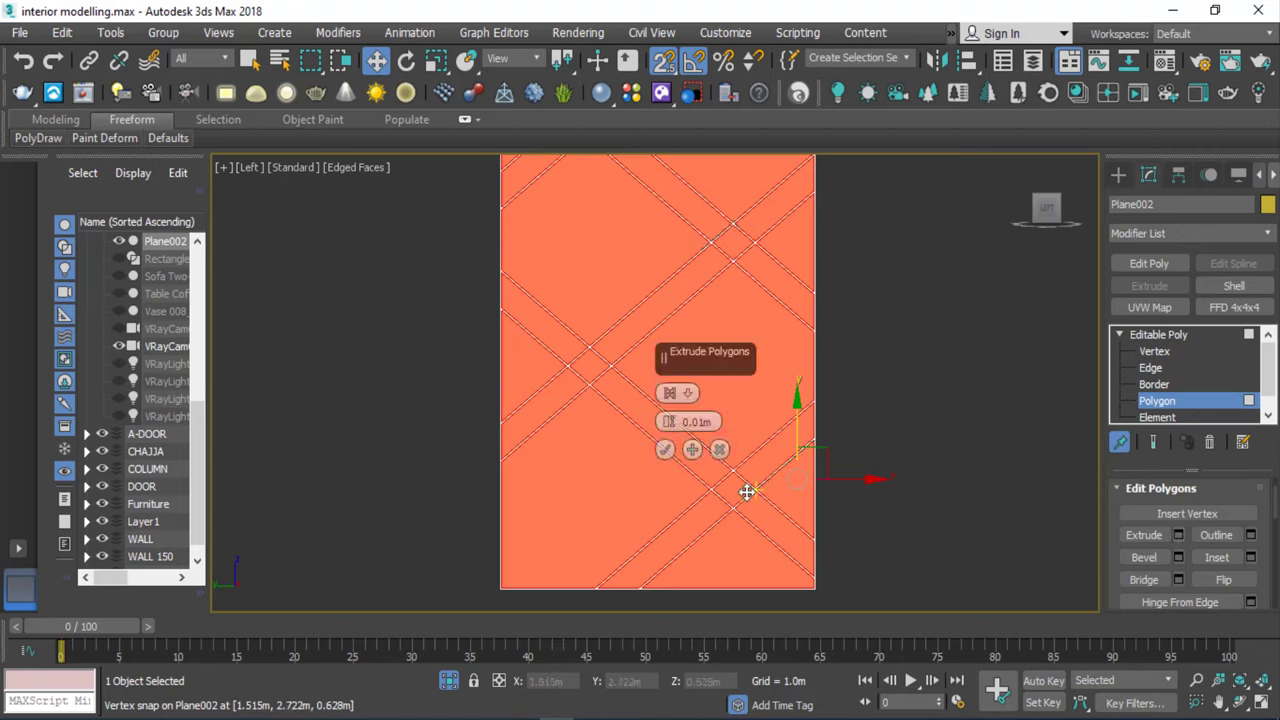
pyautogui.click(662, 451)
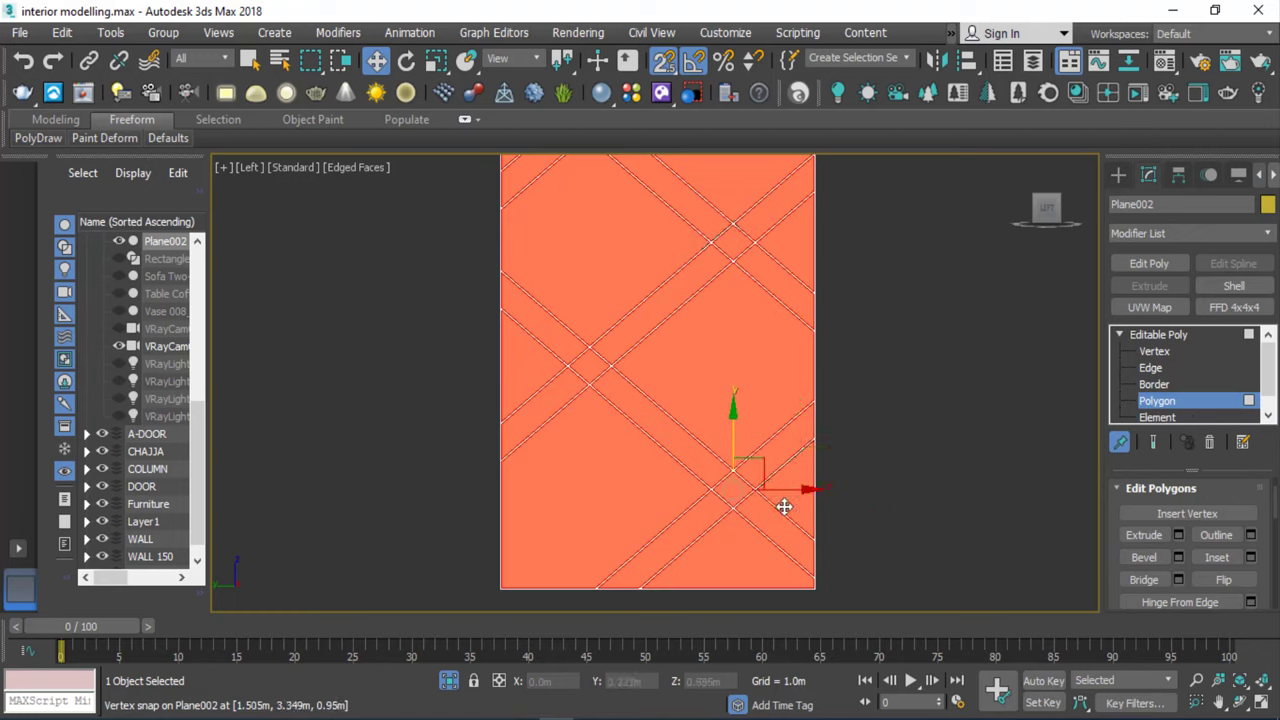
pyautogui.scroll(-2, 734, 391)
pyautogui.click(1240, 701)
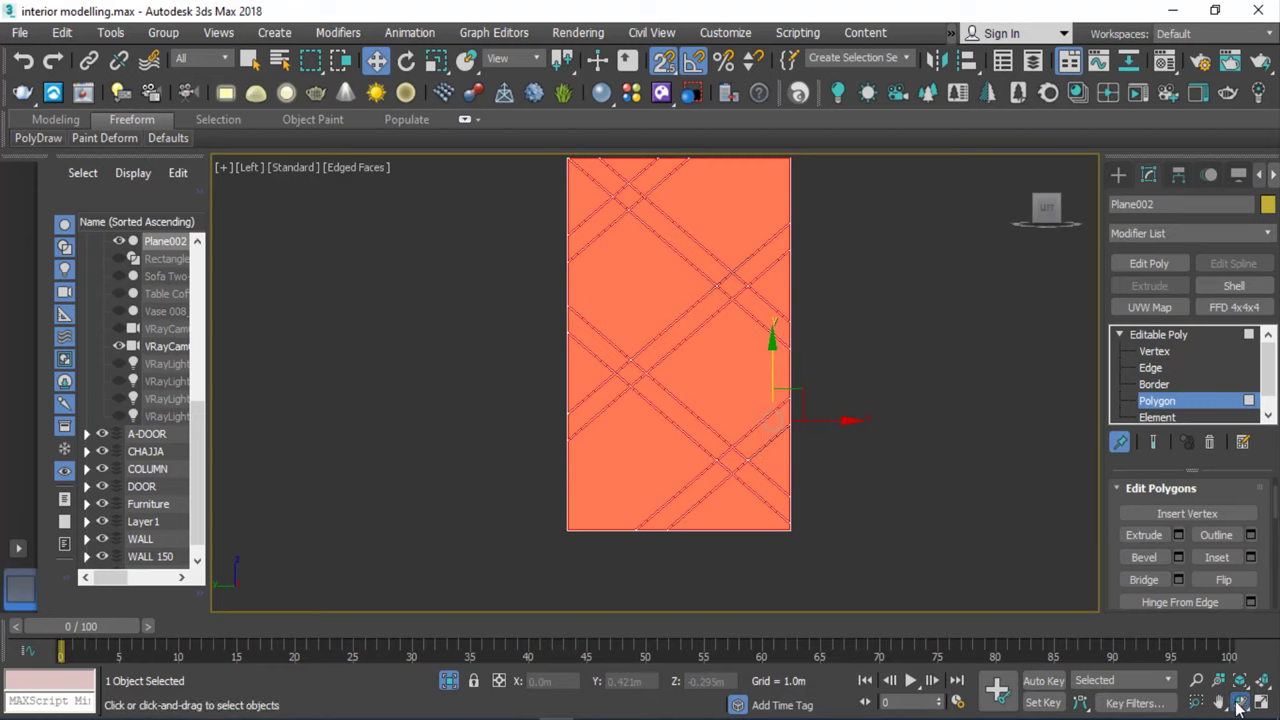
pyautogui.moveTo(652, 340)
pyautogui.mouseDown()
pyautogui.moveTo(731, 420)
pyautogui.moveTo(656, 265)
pyautogui.mouseUp()
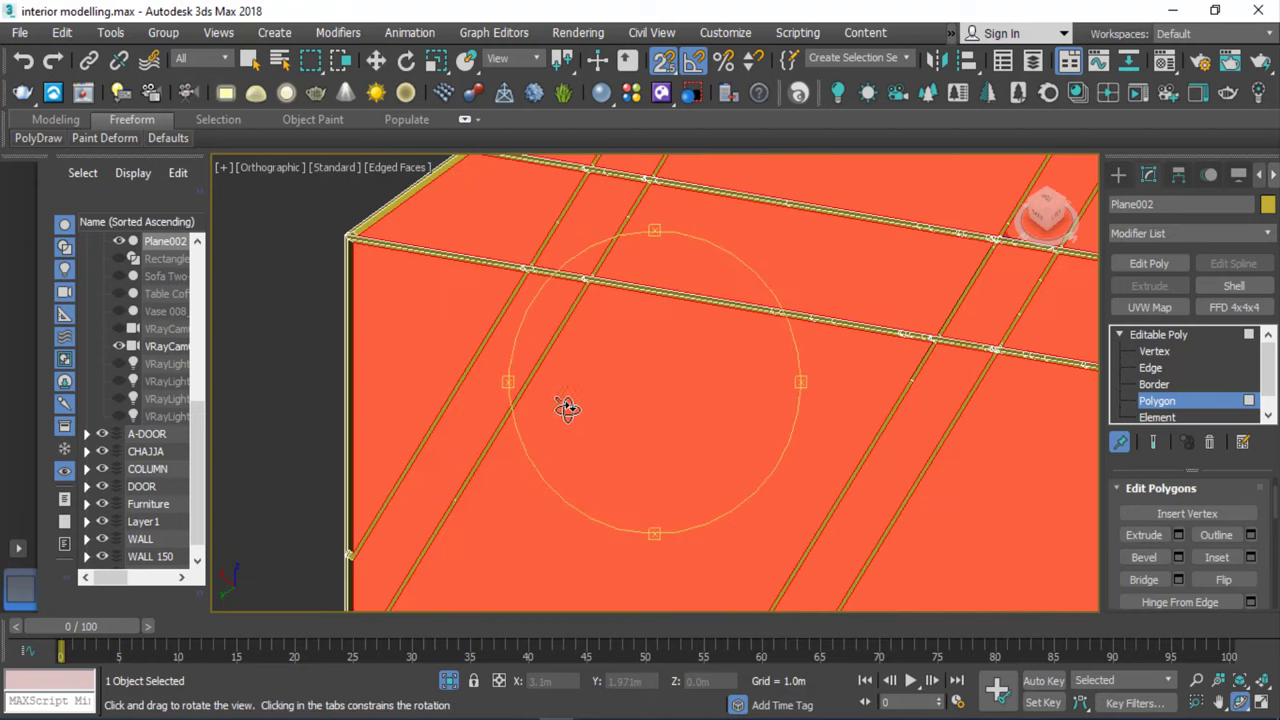
pyautogui.moveTo(563, 406)
pyautogui.mouseDown()
pyautogui.moveTo(531, 394)
pyautogui.moveTo(637, 400)
pyautogui.moveTo(816, 341)
pyautogui.mouseUp()
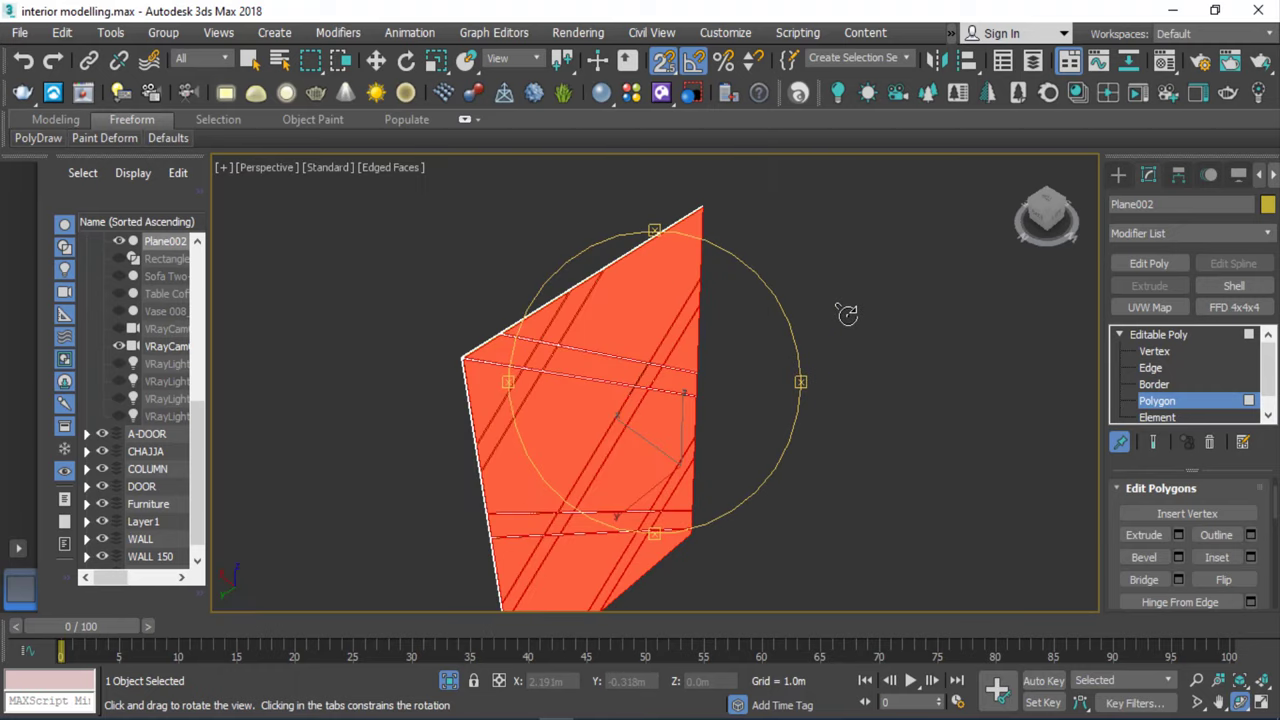
# Return Plane002 to top-level object editing from the context menu.
pyautogui.rightClick(843, 312)
pyautogui.rightClick(811, 298)
pyautogui.press('Escape')
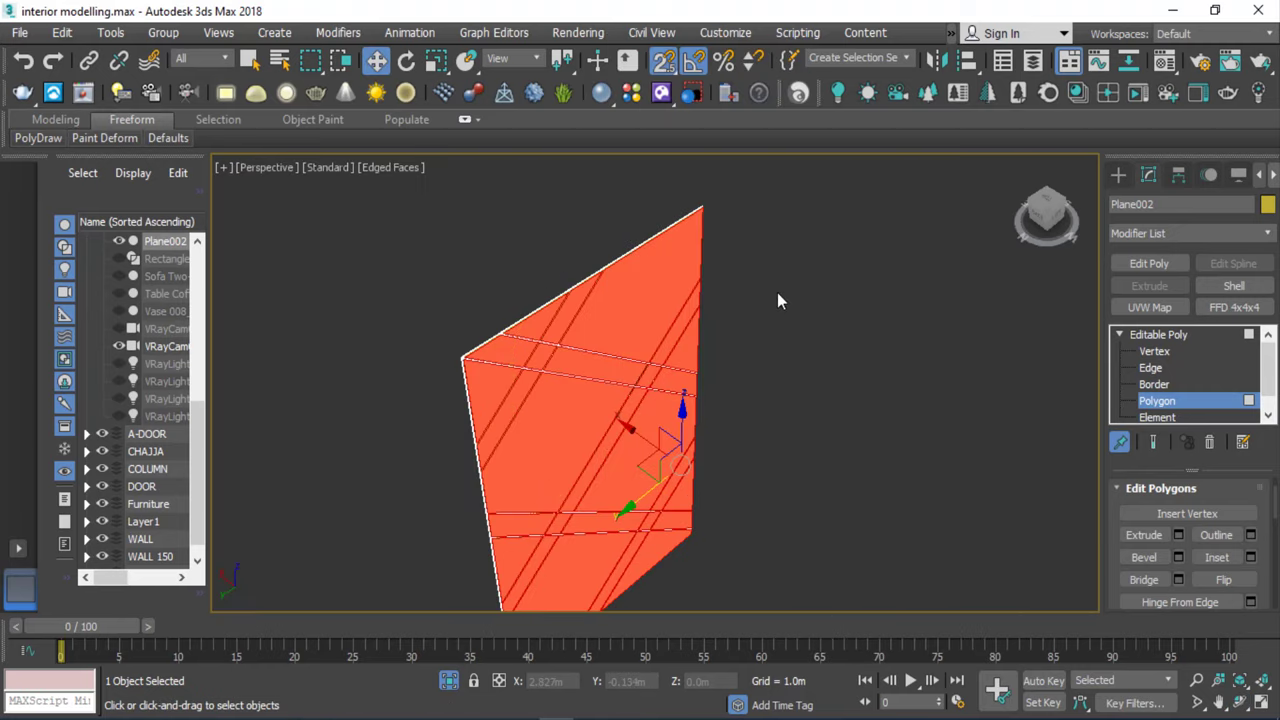
pyautogui.rightClick(766, 290)
pyautogui.click(740, 270)
# Turn off Isolate Selection to show the whole scene and select the lattice panel.
pyautogui.click(771, 308)
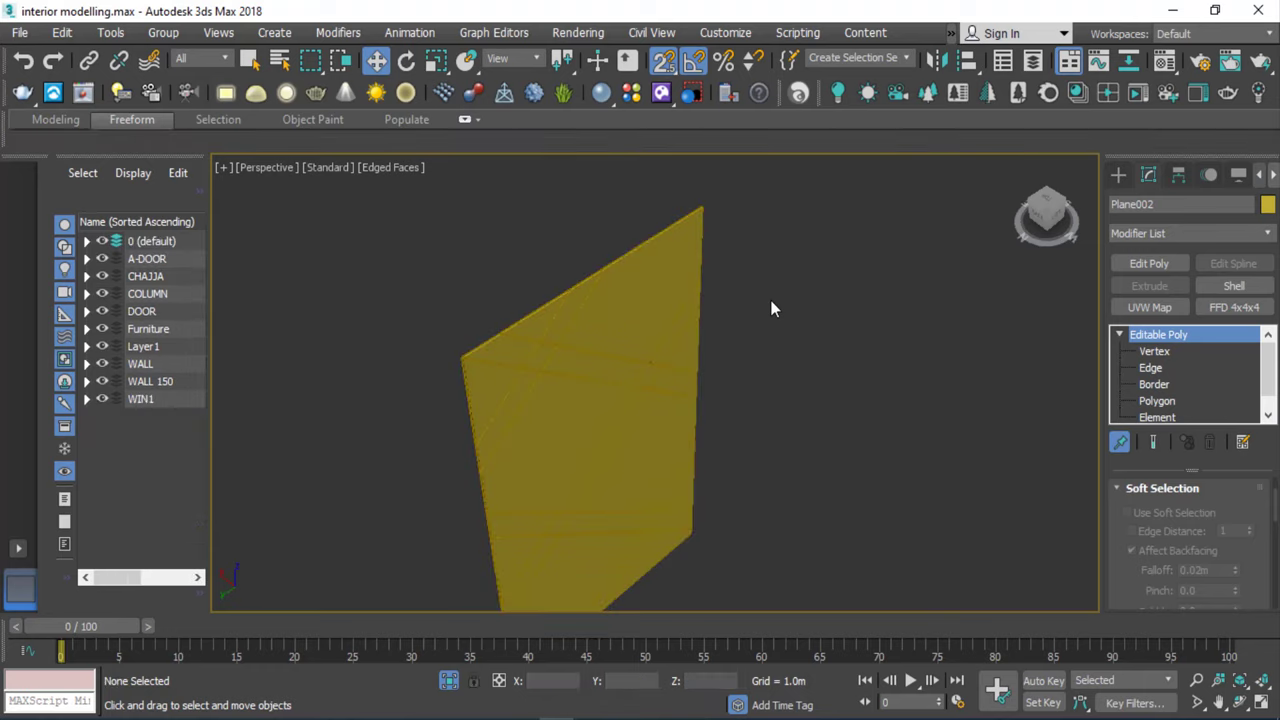
pyautogui.press('f')
pyautogui.press('l')
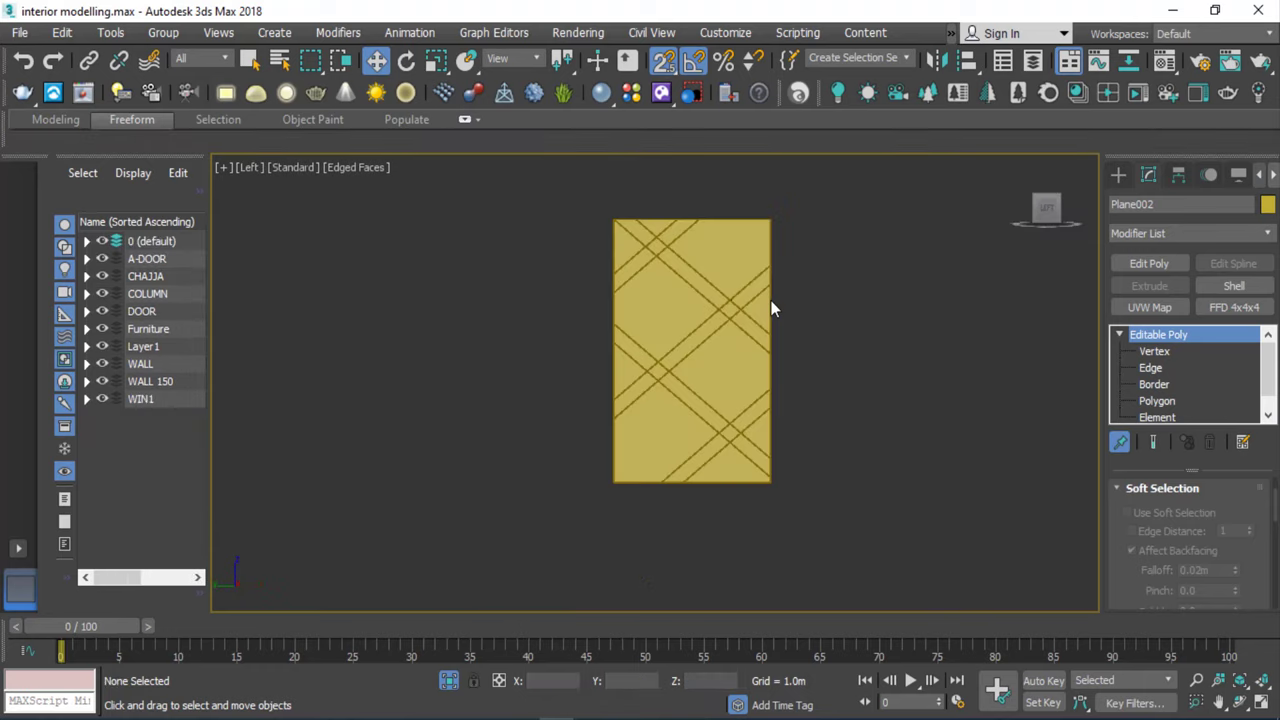
pyautogui.click(449, 681)
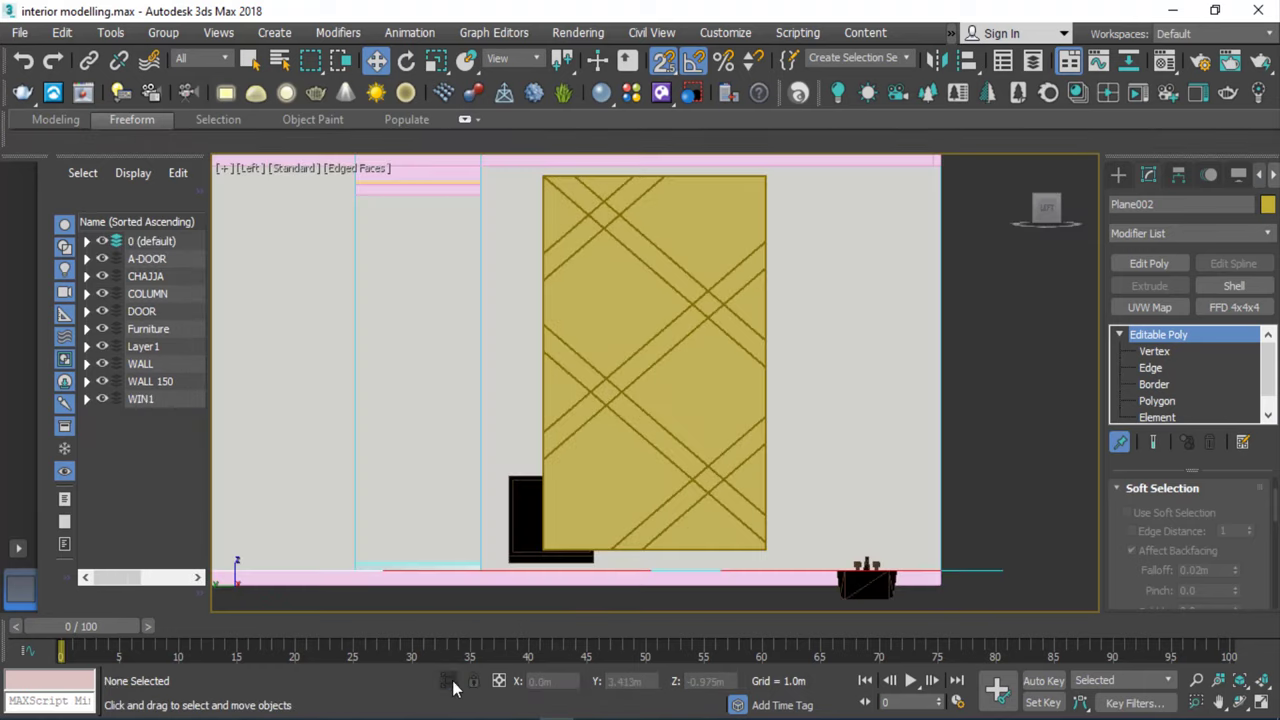
pyautogui.click(719, 387)
# In wireframe Top view, move the panel over toward the living-room wall line.
pyautogui.press('t')
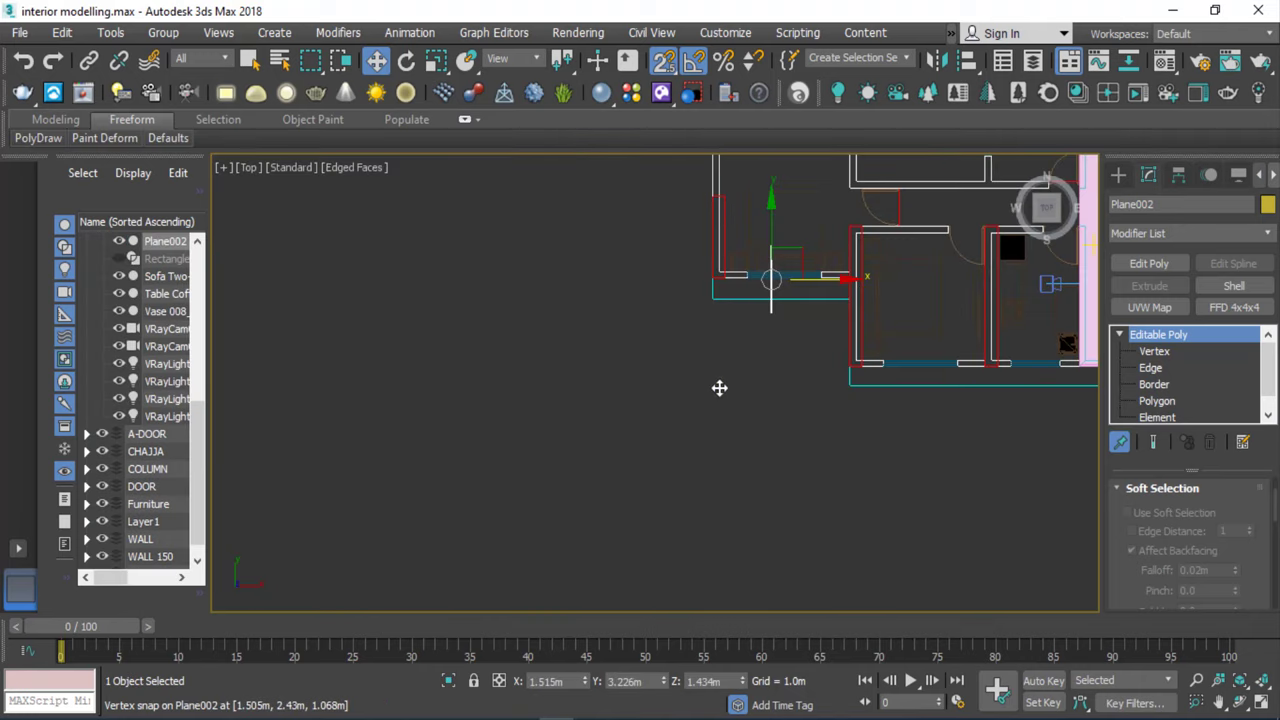
pyautogui.scroll(-4, 517, 289)
pyautogui.scroll(2, 645, 310)
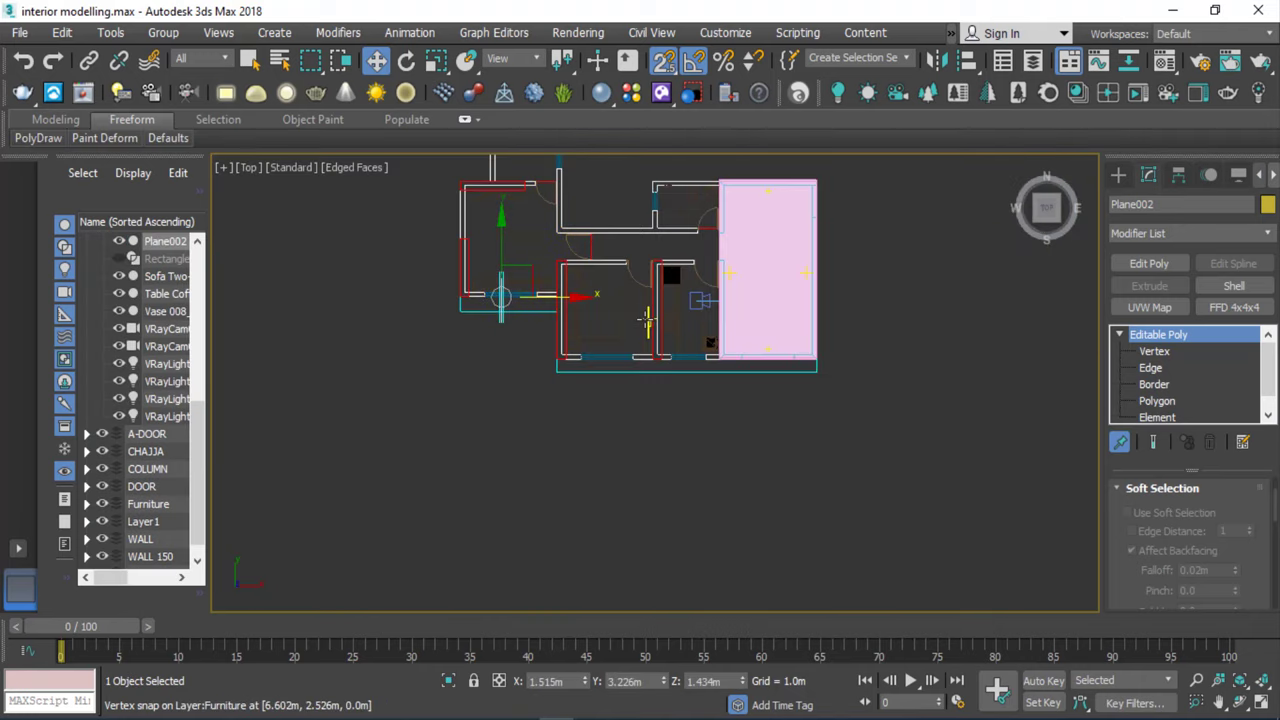
pyautogui.press('F3')
pyautogui.moveTo(556, 296); pyautogui.dragTo(848, 318)
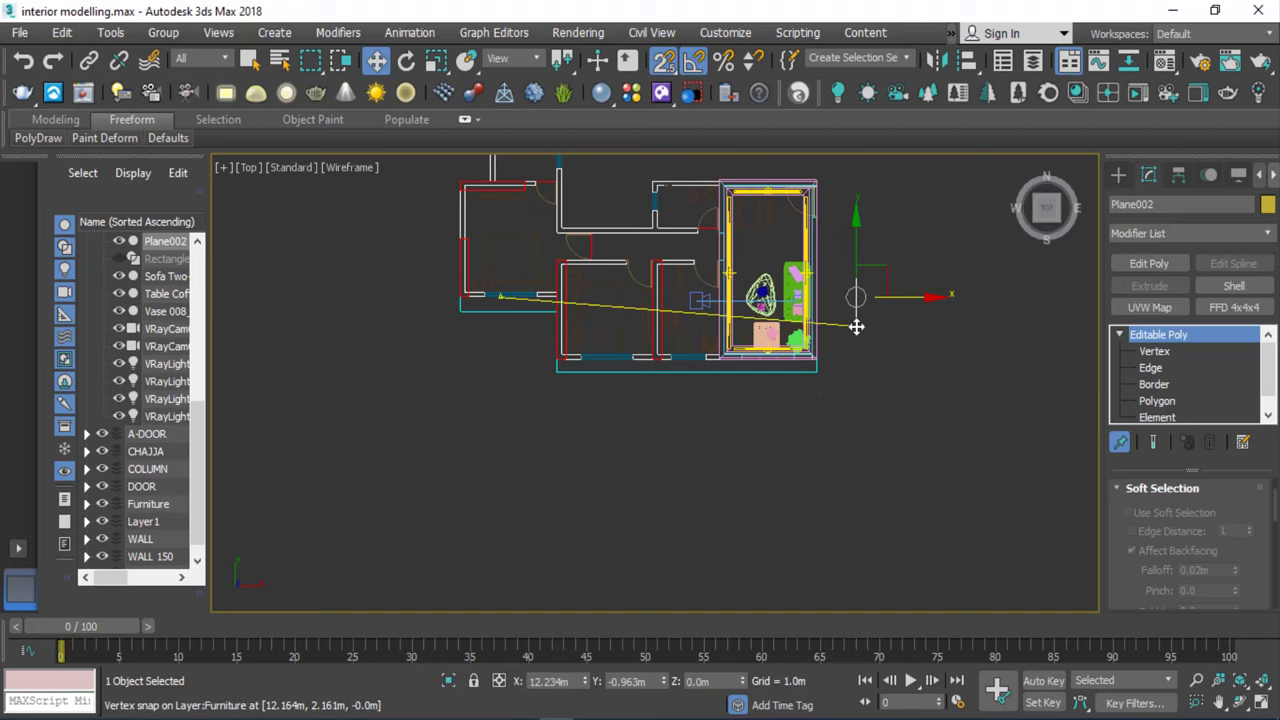
pyautogui.scroll(3, 846, 300)
pyautogui.scroll(2, 789, 303)
pyautogui.scroll(-2, 786, 322)
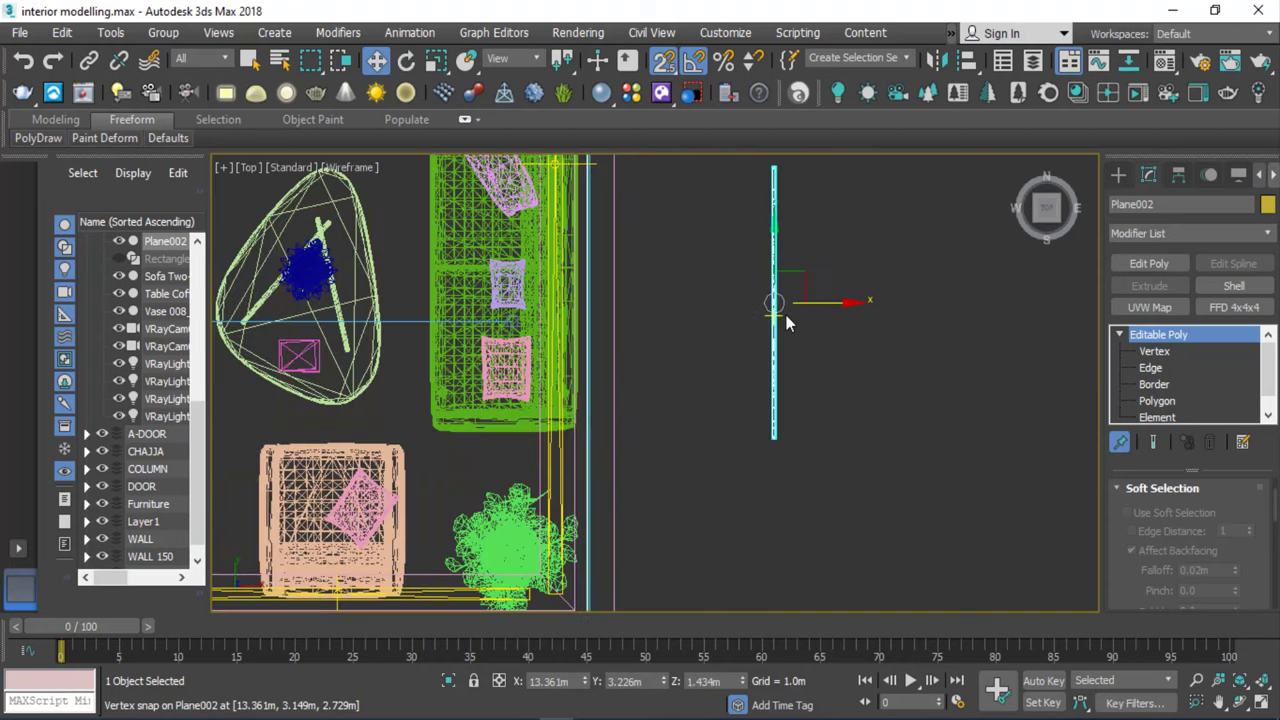
pyautogui.moveTo(825, 306); pyautogui.dragTo(619, 394)
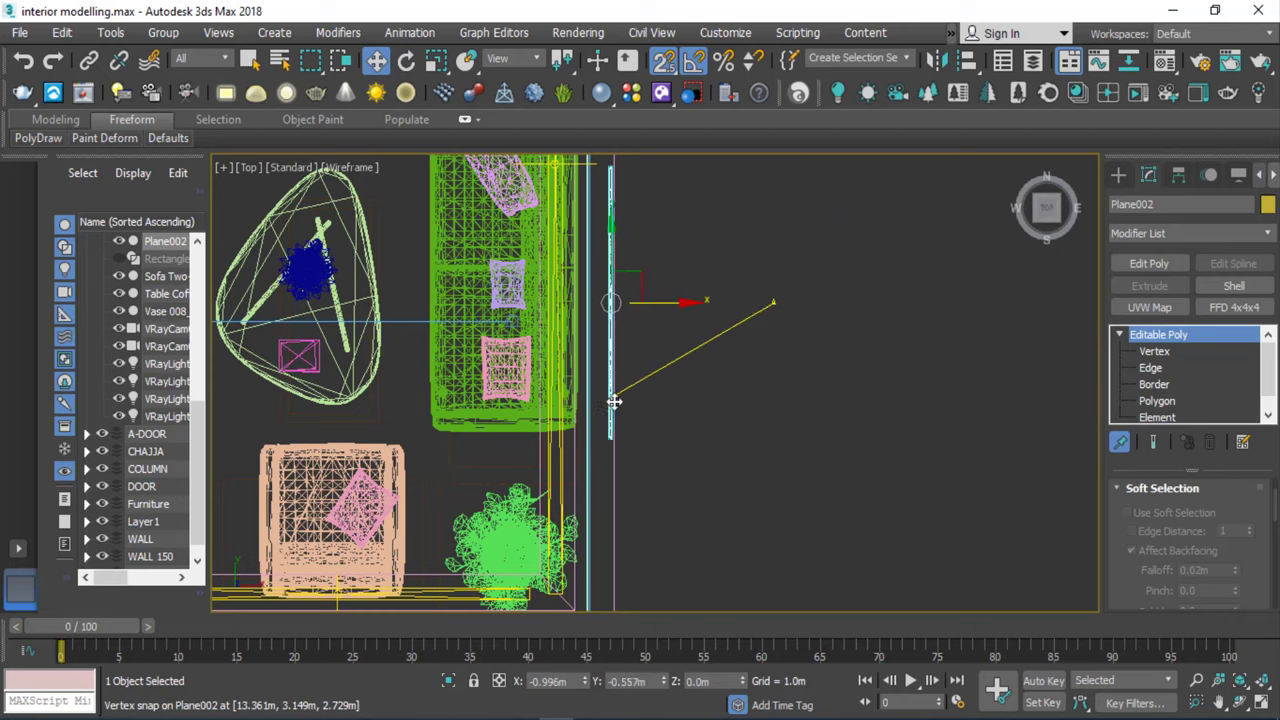
# Snap Plane002 flush against the WALL 150 wall at X 12.231m.
pyautogui.scroll(-3, 619, 394)
pyautogui.scroll(4, 749, 491)
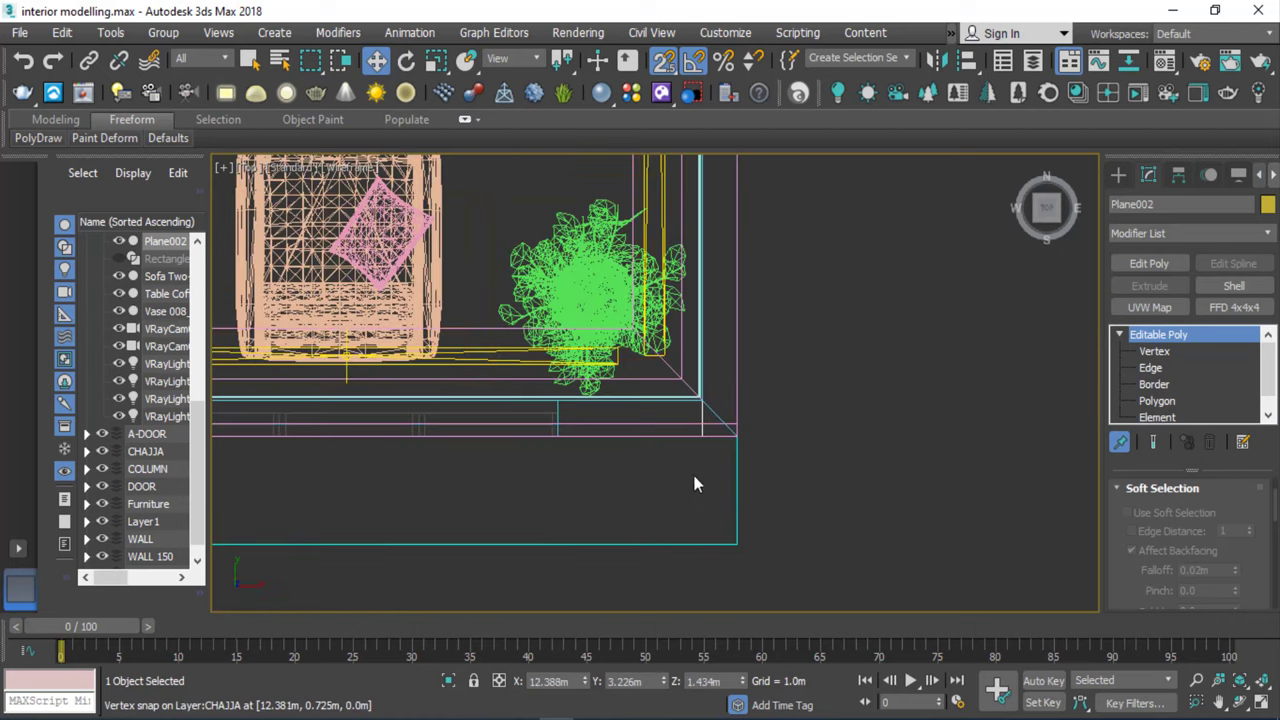
pyautogui.scroll(2, 700, 476)
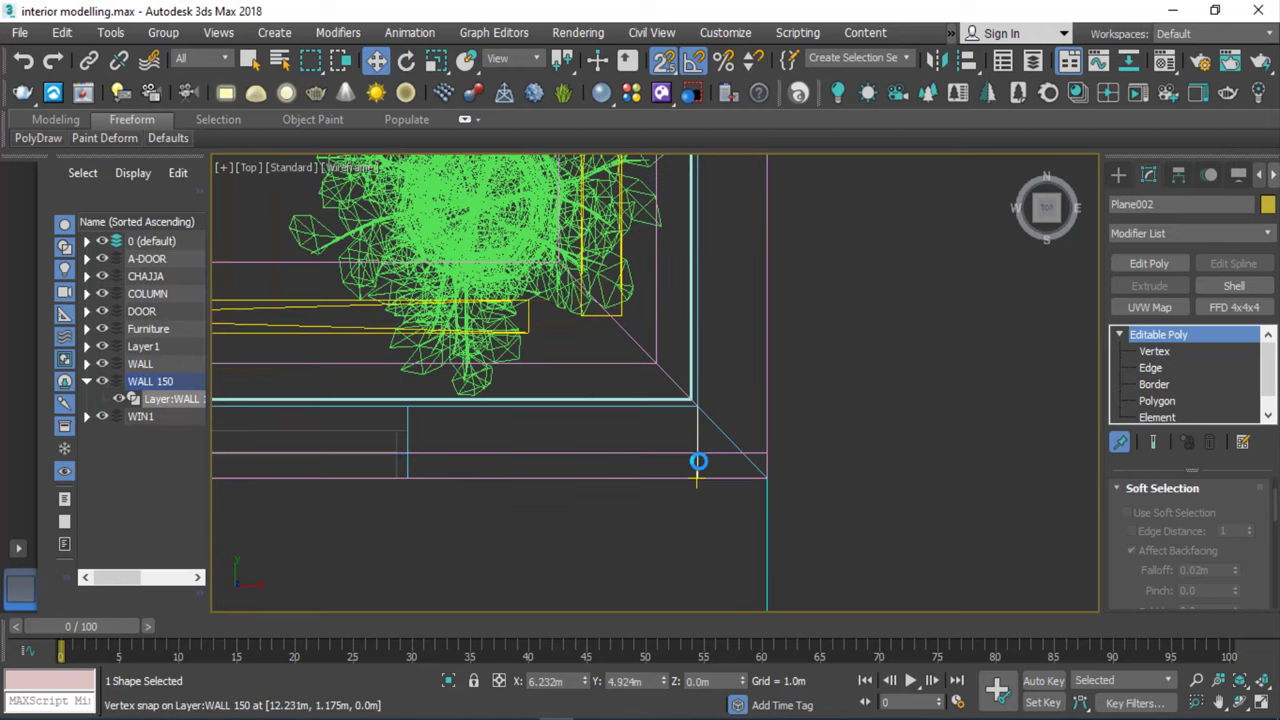
pyautogui.scroll(-2, 743, 465)
pyautogui.scroll(-2, 757, 316)
pyautogui.scroll(-2, 757, 316)
pyautogui.scroll(-2, 757, 316)
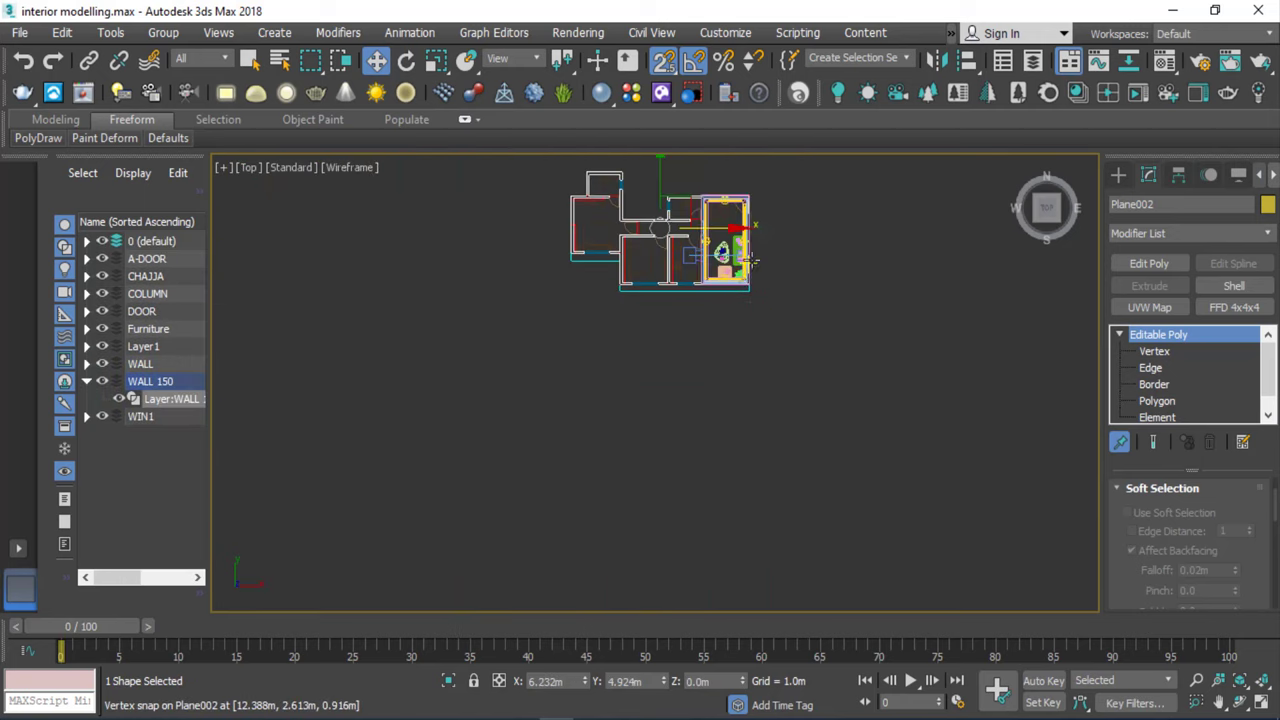
pyautogui.scroll(4, 740, 425)
pyautogui.scroll(3, 790, 395)
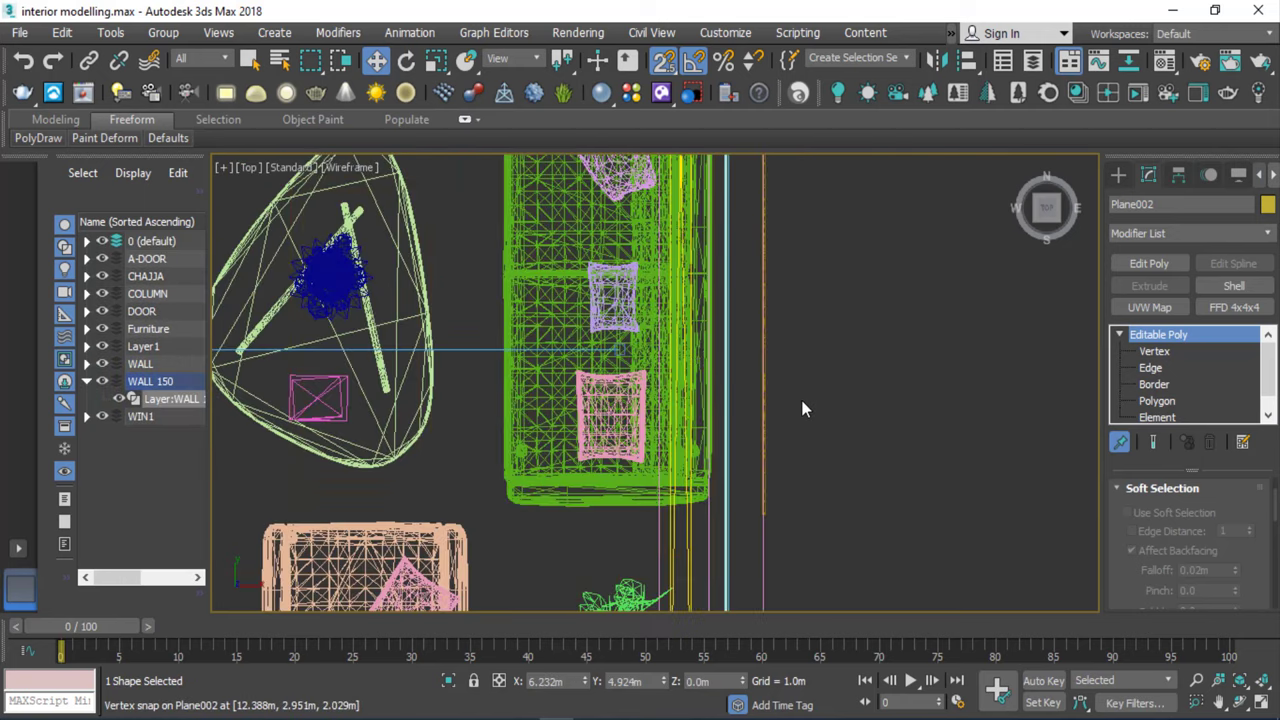
pyautogui.click(801, 408)
pyautogui.scroll(3, 800, 336)
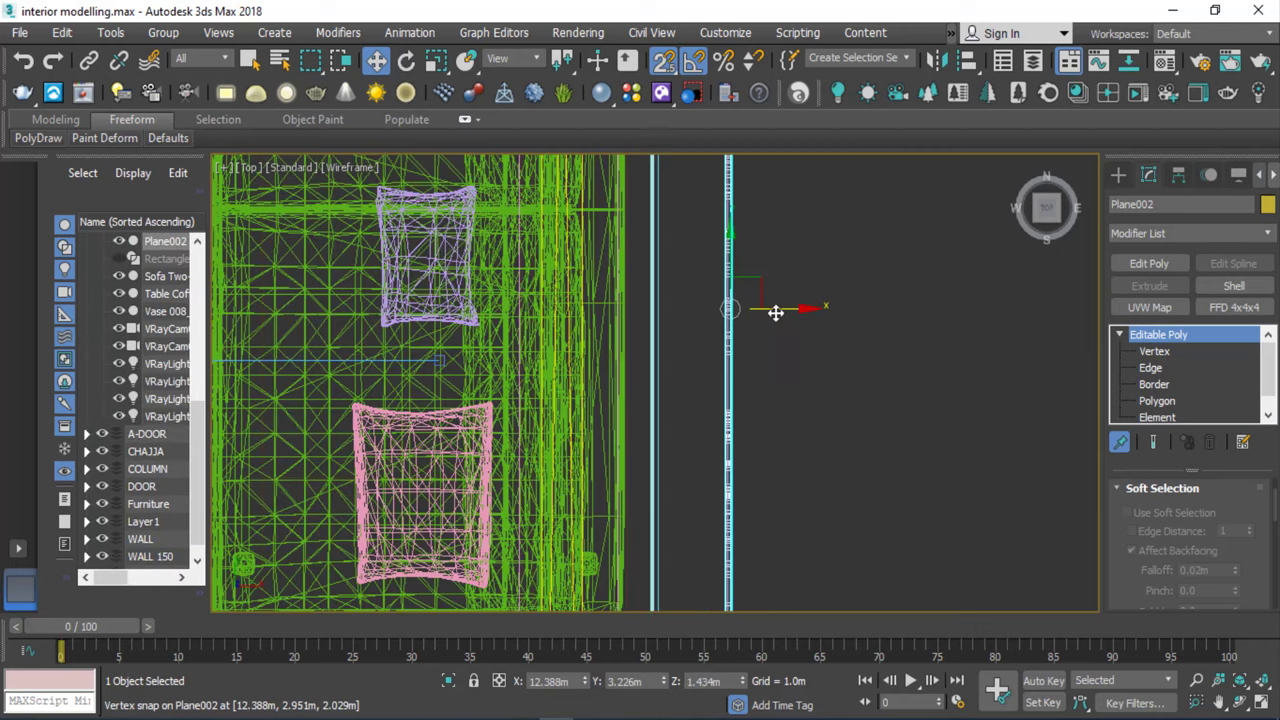
pyautogui.click(789, 323)
pyautogui.scroll(4, 727, 311)
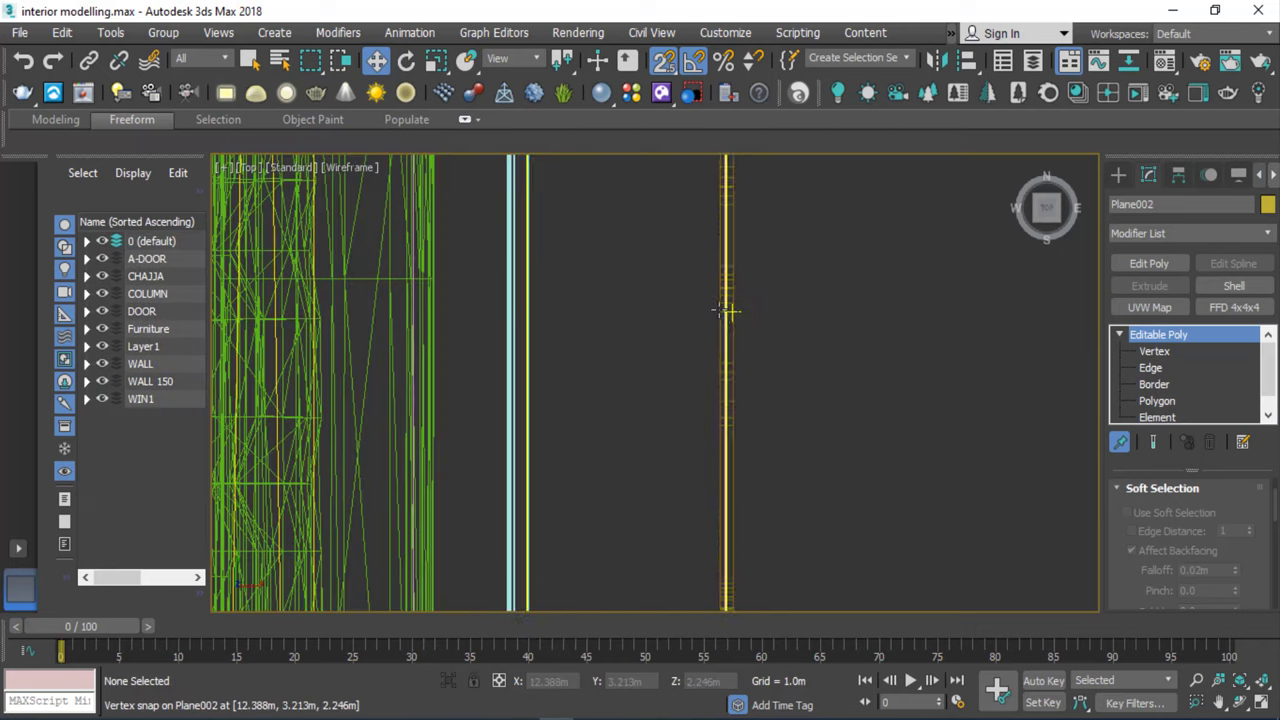
pyautogui.click(728, 311)
pyautogui.moveTo(778, 298); pyautogui.dragTo(528, 323)
pyautogui.scroll(3, 530, 323)
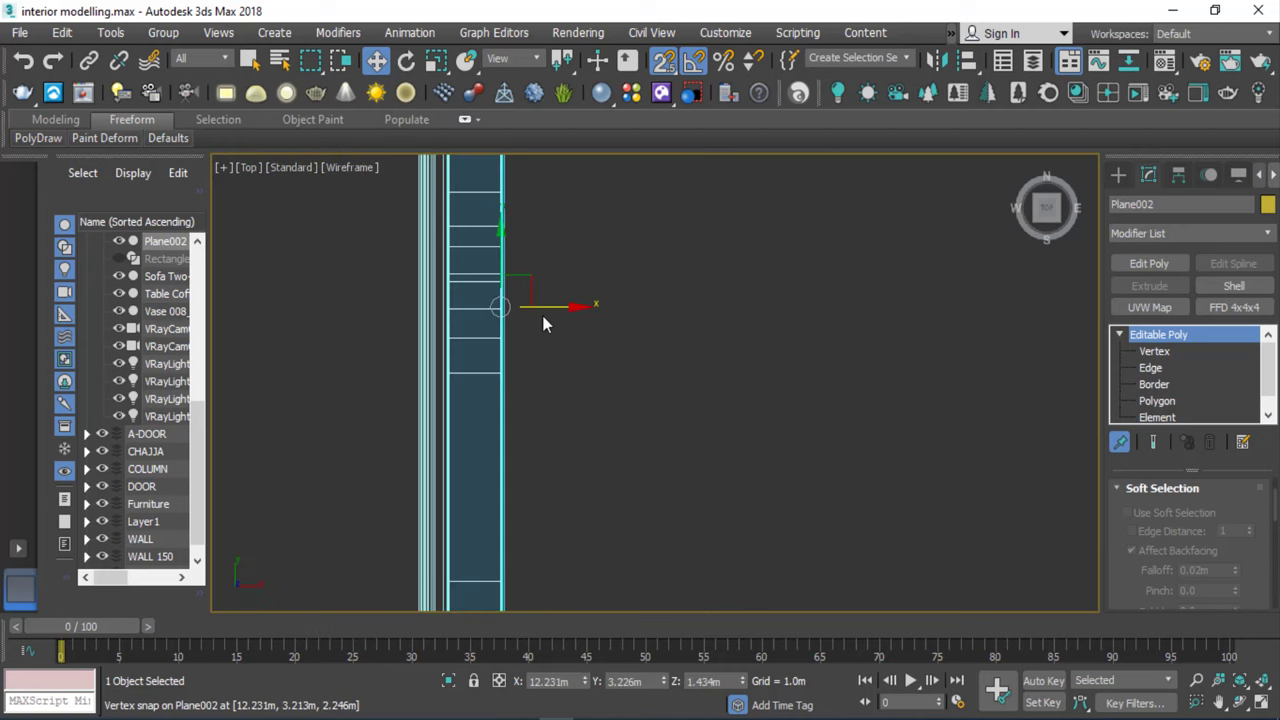
# View through VRayCam001 with Edged Faces, then pick Standard Primitives in the Create panel.
pyautogui.press('c')
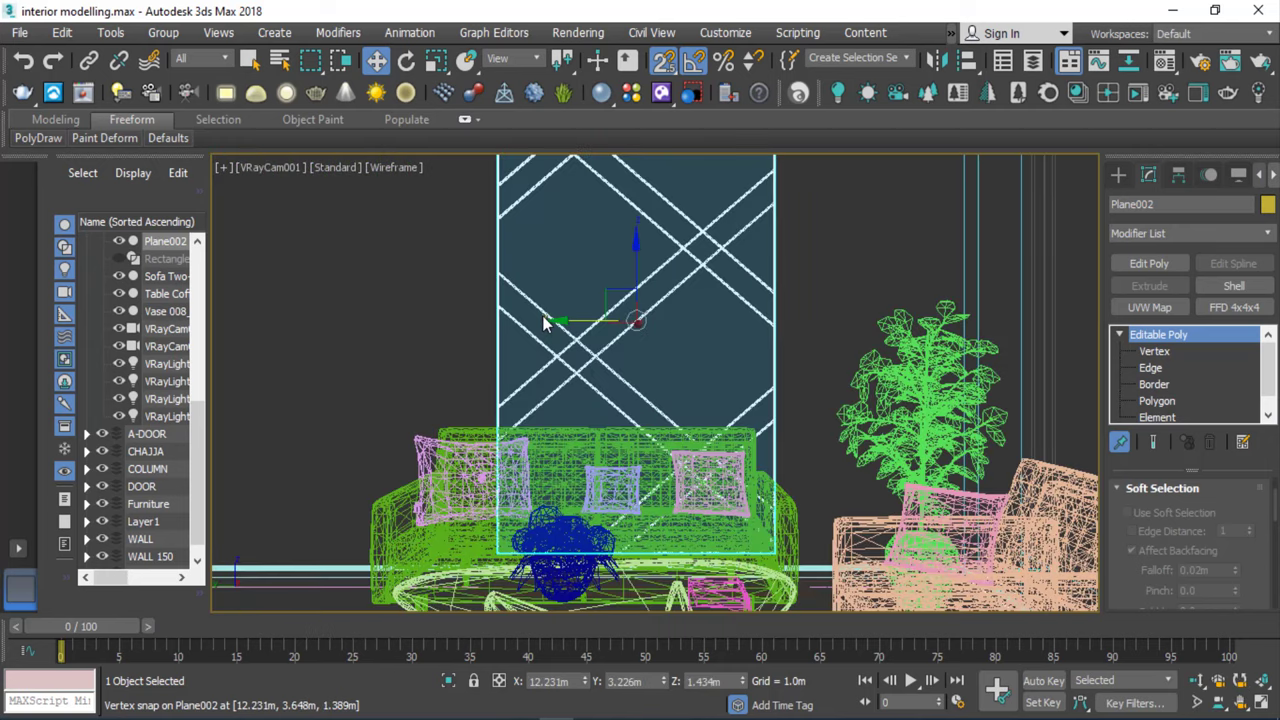
pyautogui.press('F4')
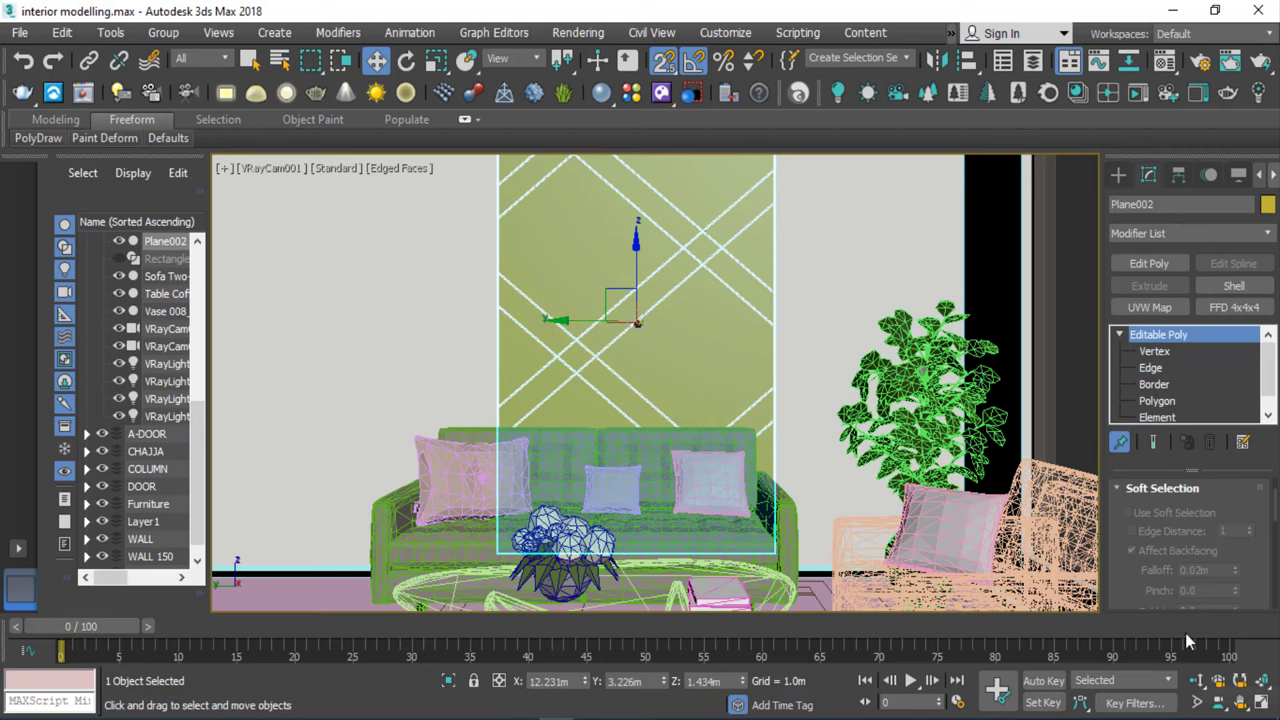
pyautogui.click(1119, 176)
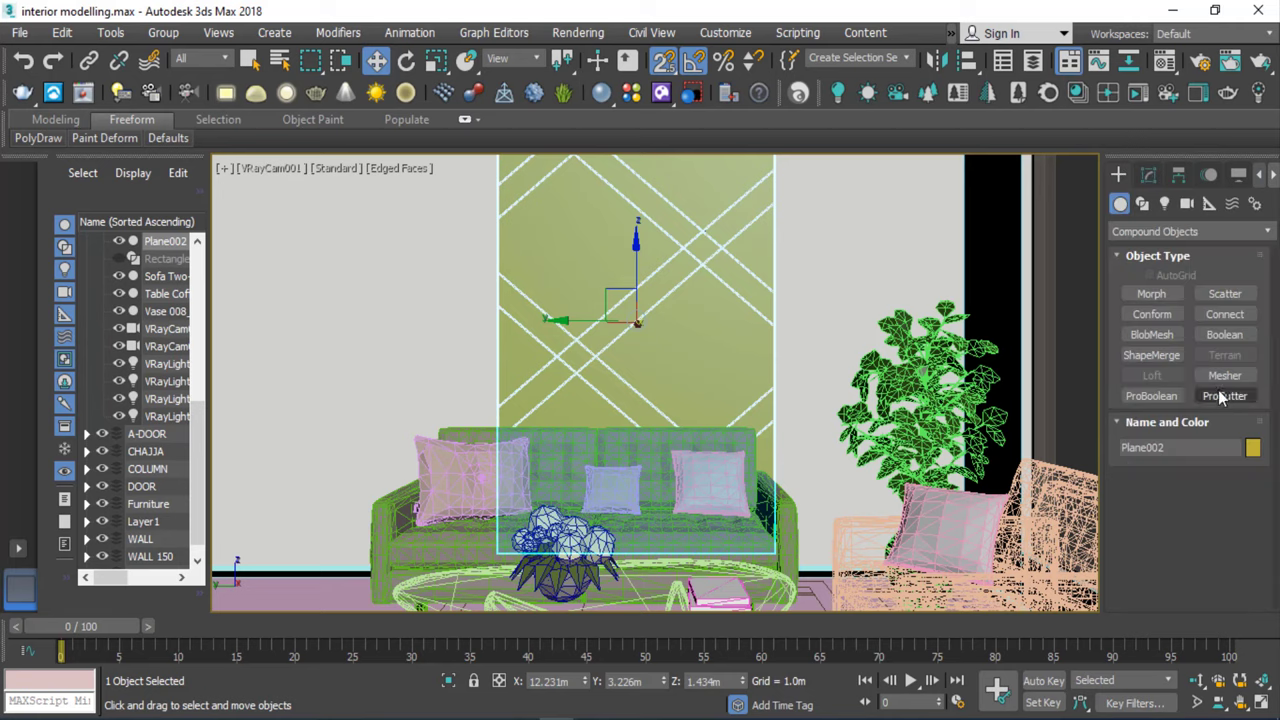
pyautogui.click(1142, 232)
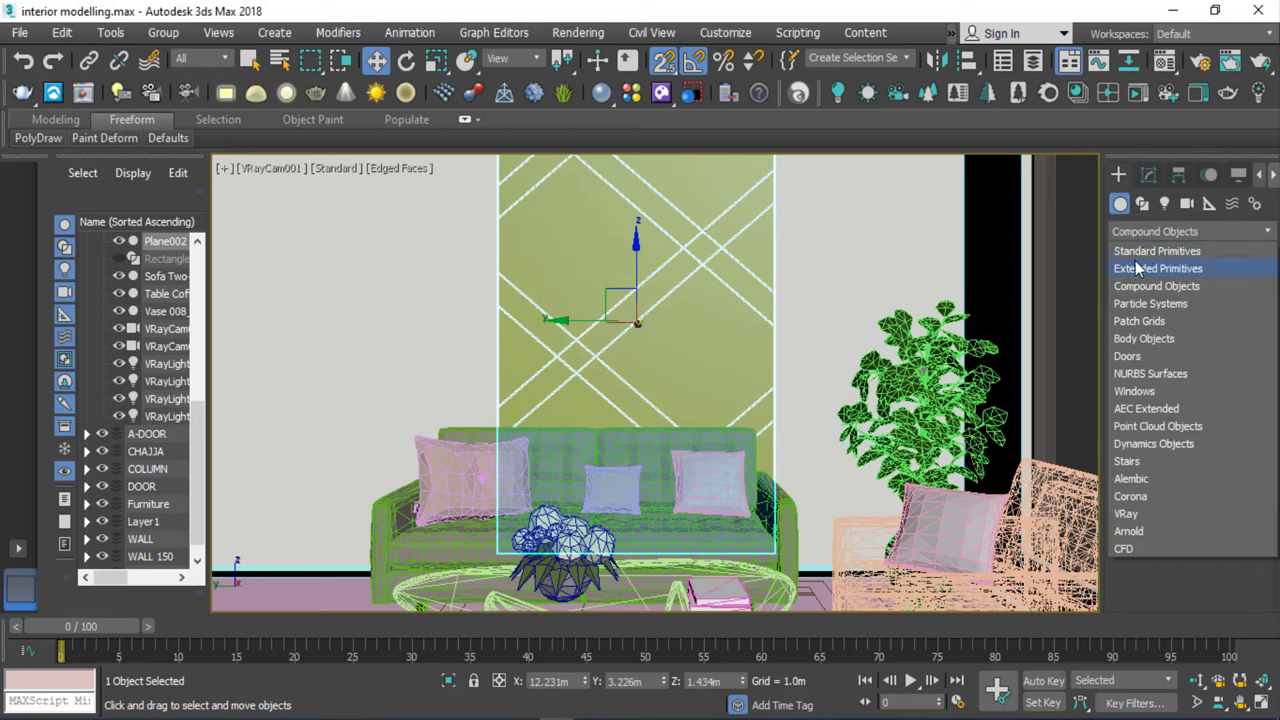
pyautogui.click(1137, 253)
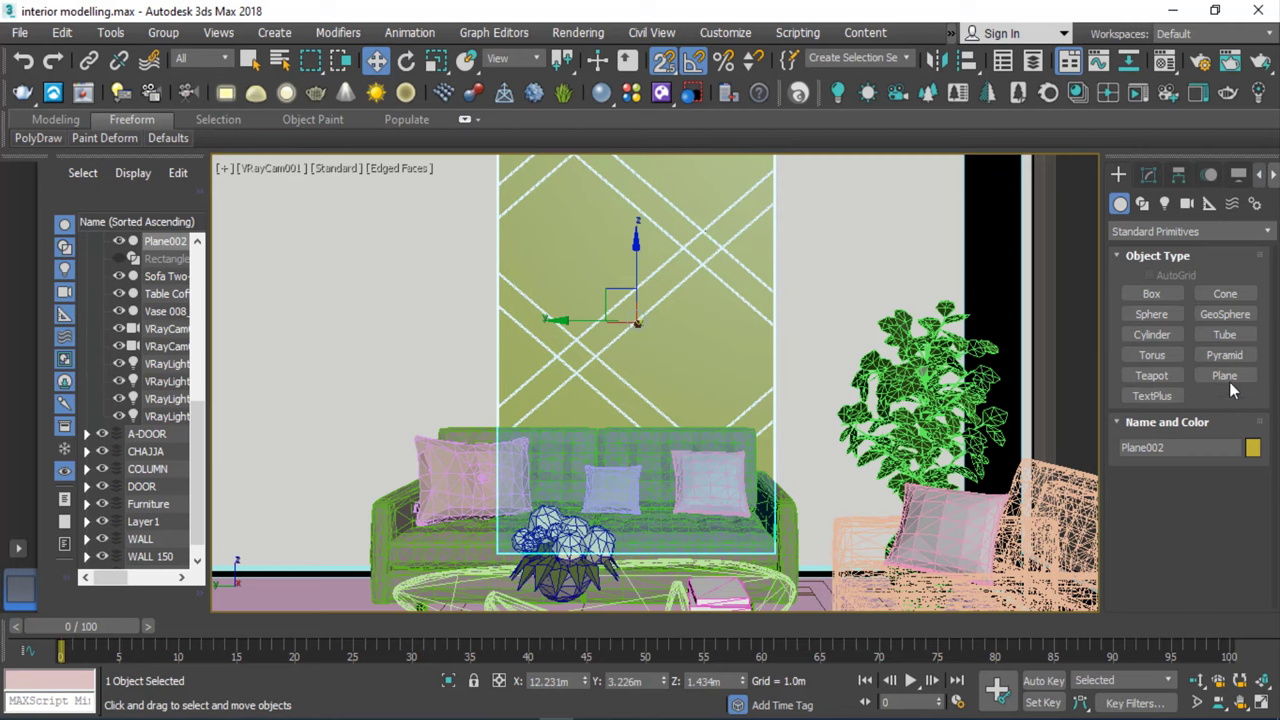
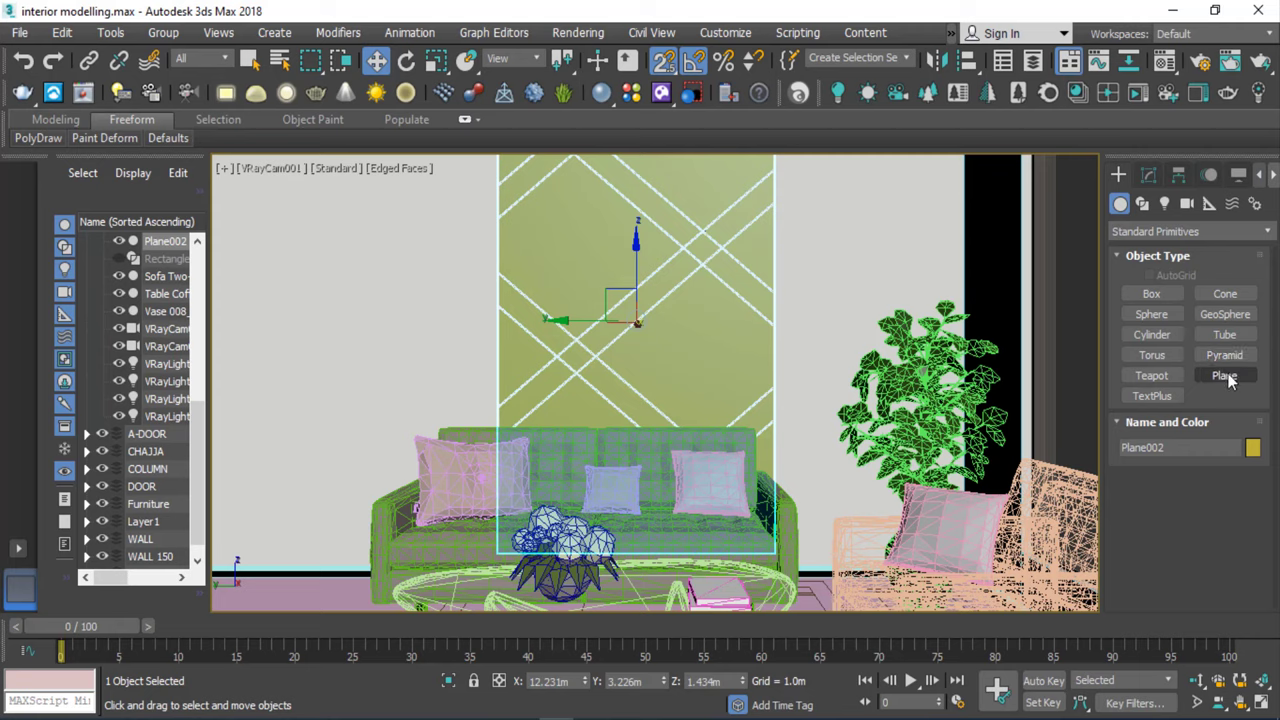
# Cancel the stray plane, switch to the Left view and show wireframe.
pyautogui.click(1226, 376)
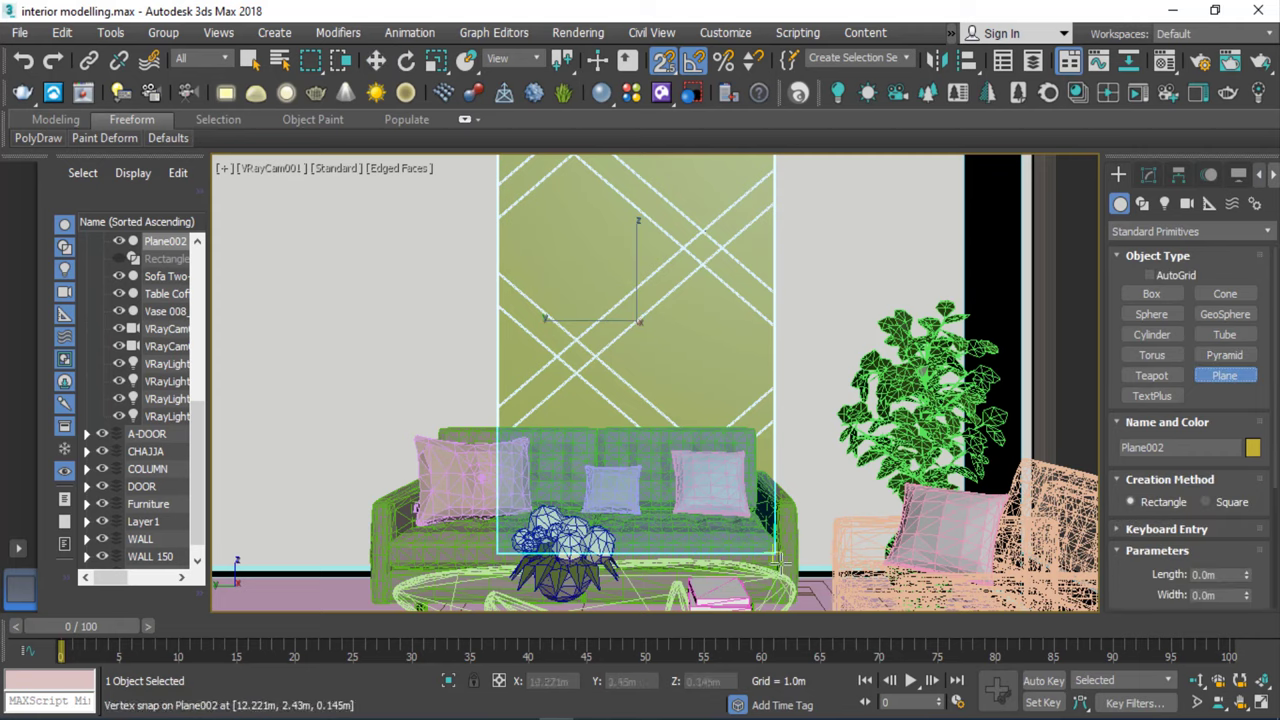
pyautogui.press('l')
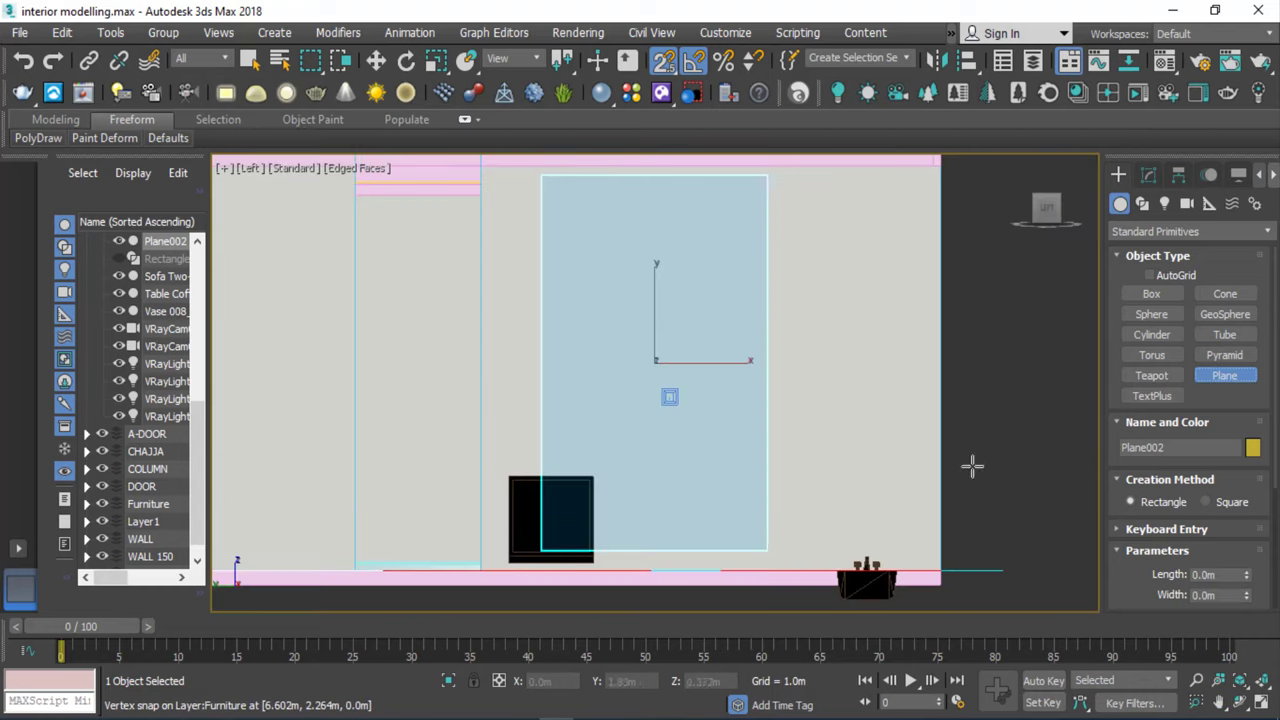
pyautogui.rightClick(1014, 420)
pyautogui.press('Delete')
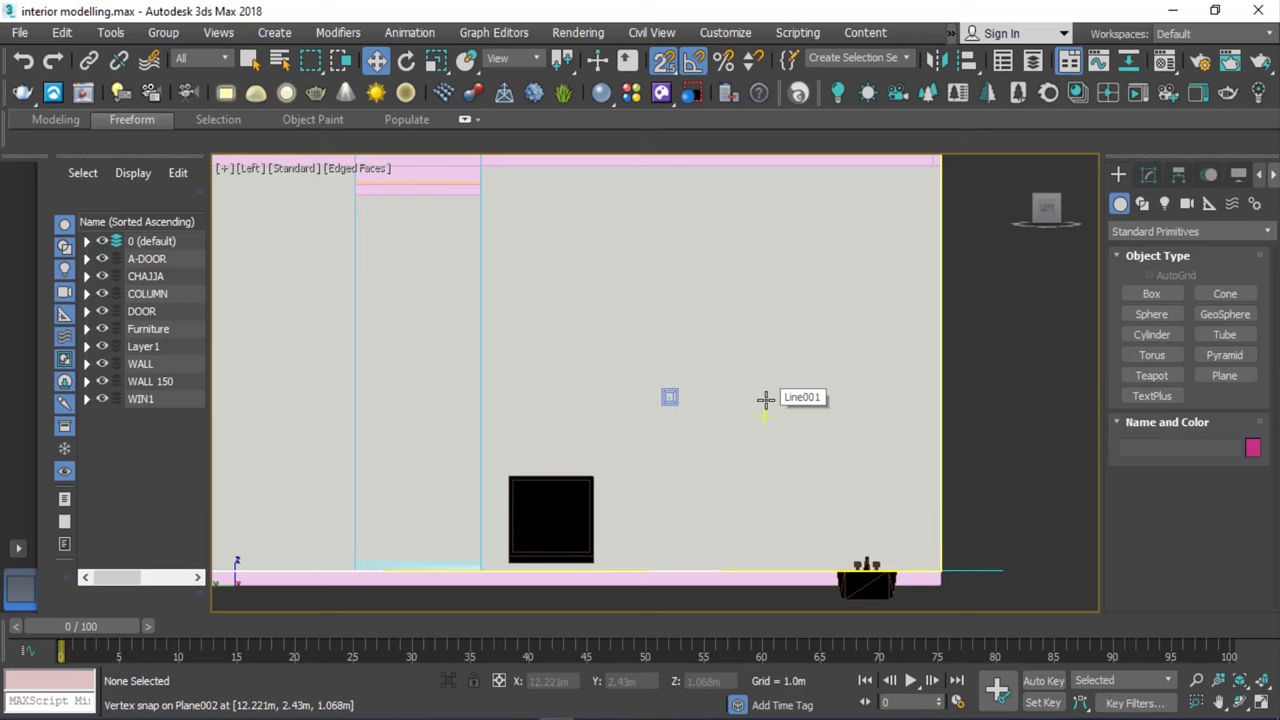
pyautogui.press('F3')
# Nudge Plane002 slightly upward beneath the beam with snaps turned off.
pyautogui.click(702, 326)
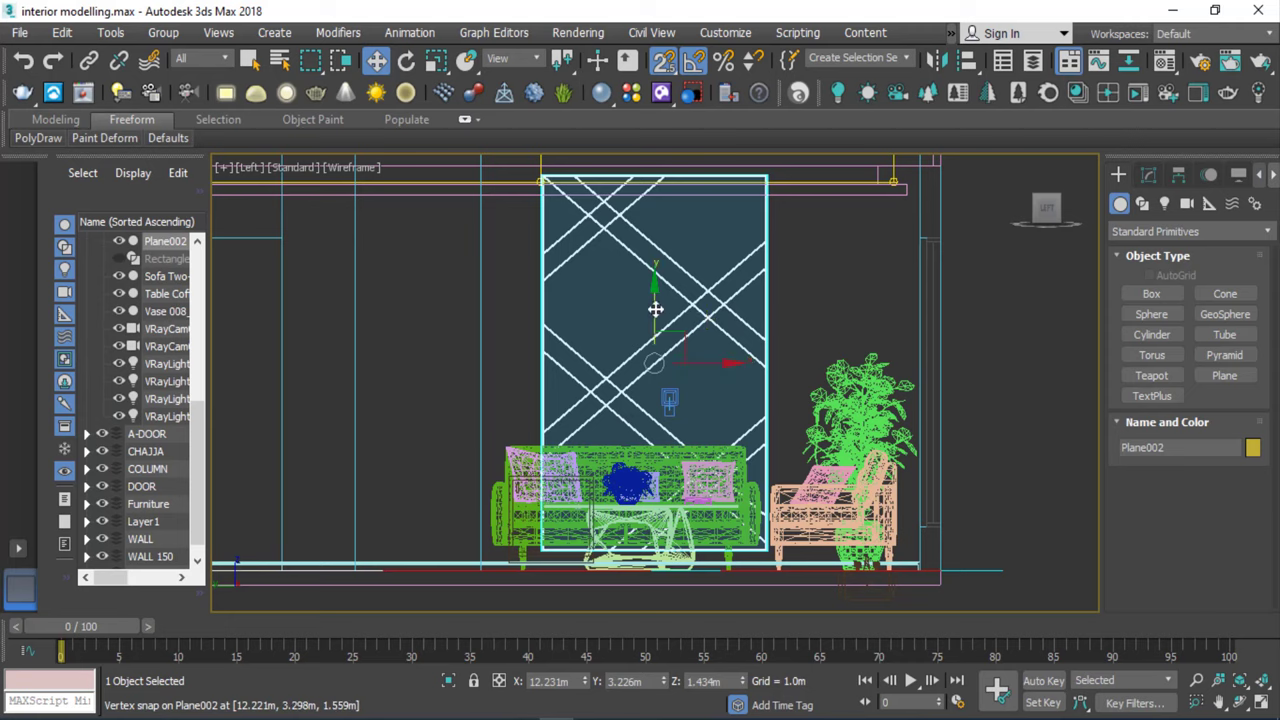
pyautogui.moveTo(655, 309); pyautogui.dragTo(692, 363)
pyautogui.moveTo(703, 384); pyautogui.dragTo(689, 374)
pyautogui.press('s')
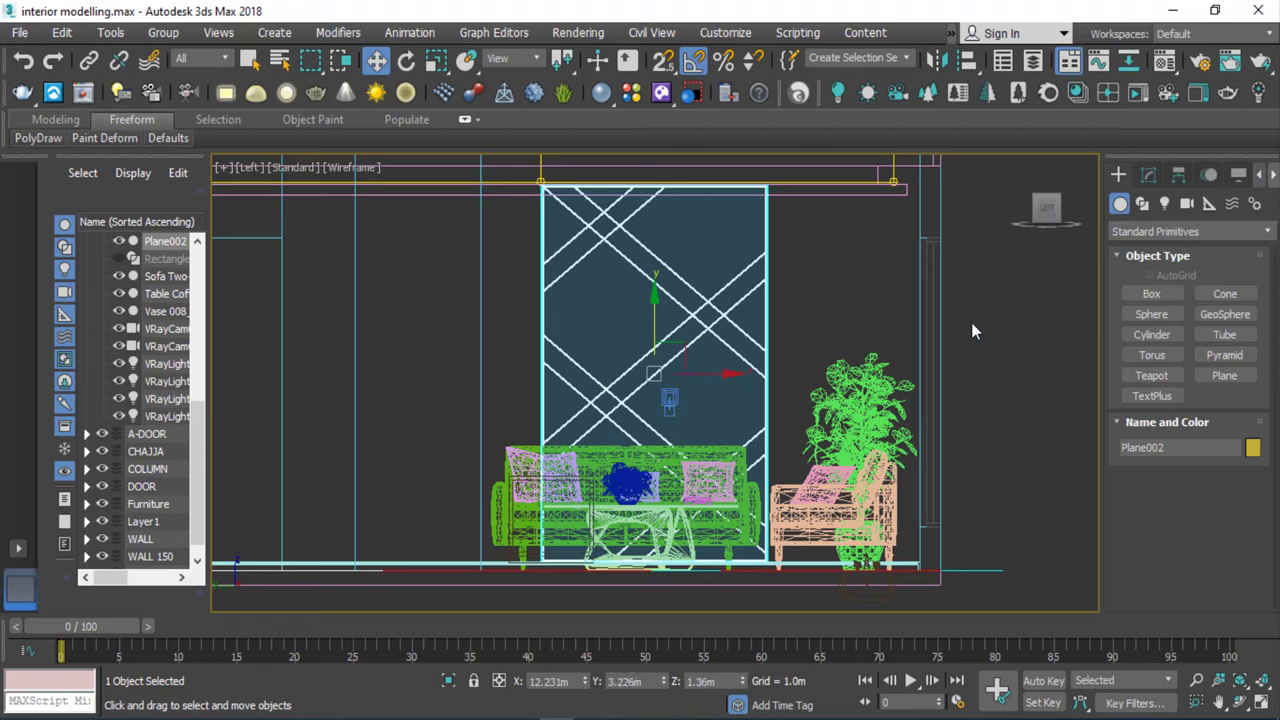
pyautogui.click(1017, 335)
pyautogui.click(1230, 377)
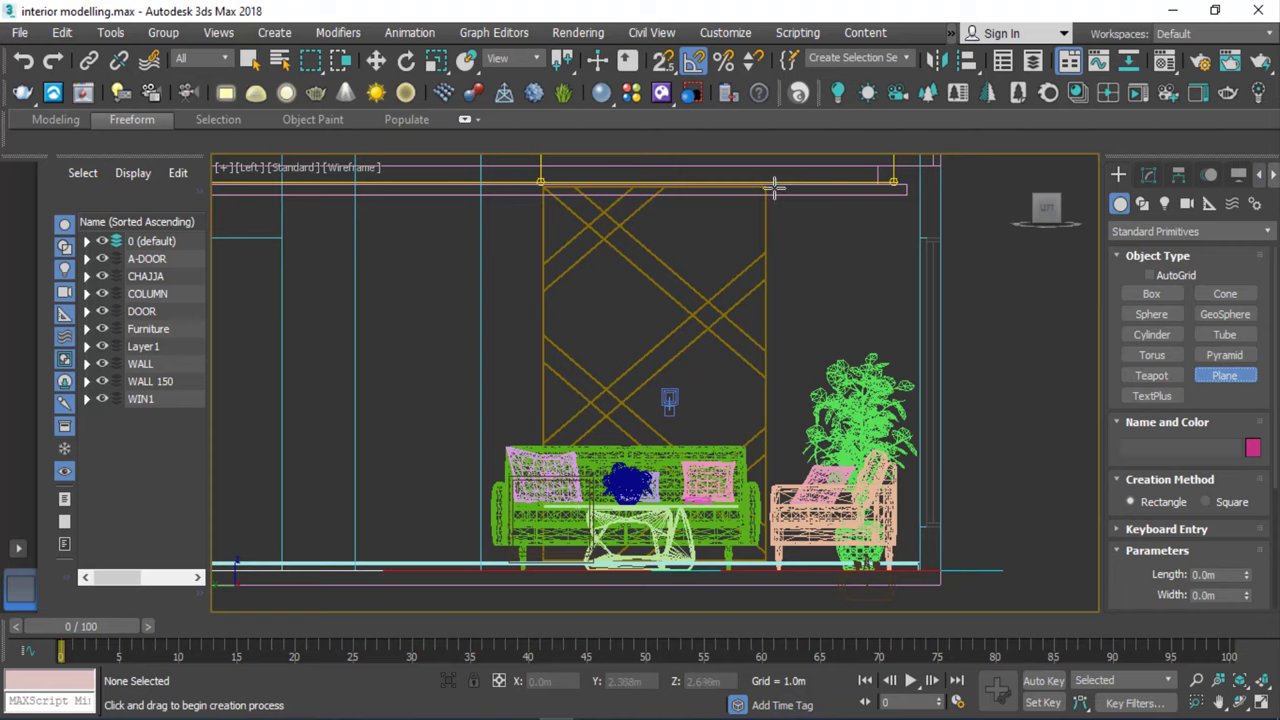
# Draw a 2.637 m by 1.09 m beam-to-floor plane, isolate it, and orbit it in Perspective.
pyautogui.moveTo(765, 184); pyautogui.dragTo(918, 570)
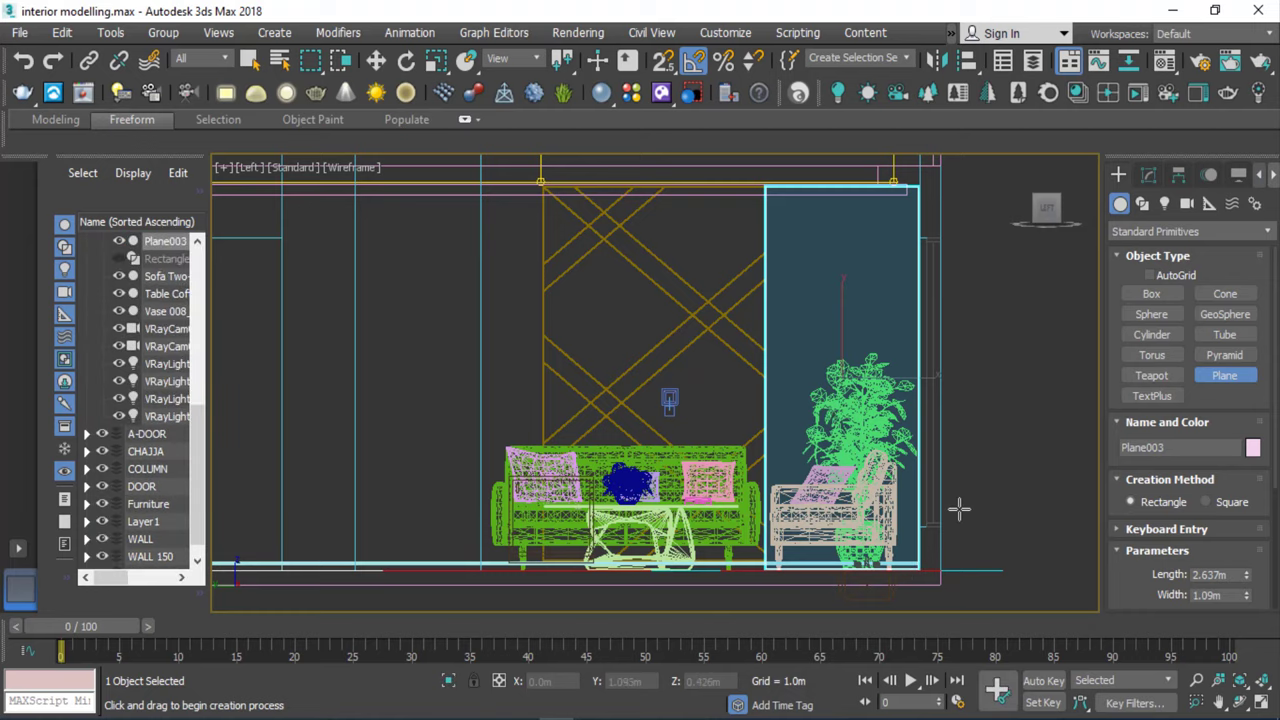
pyautogui.click(448, 680)
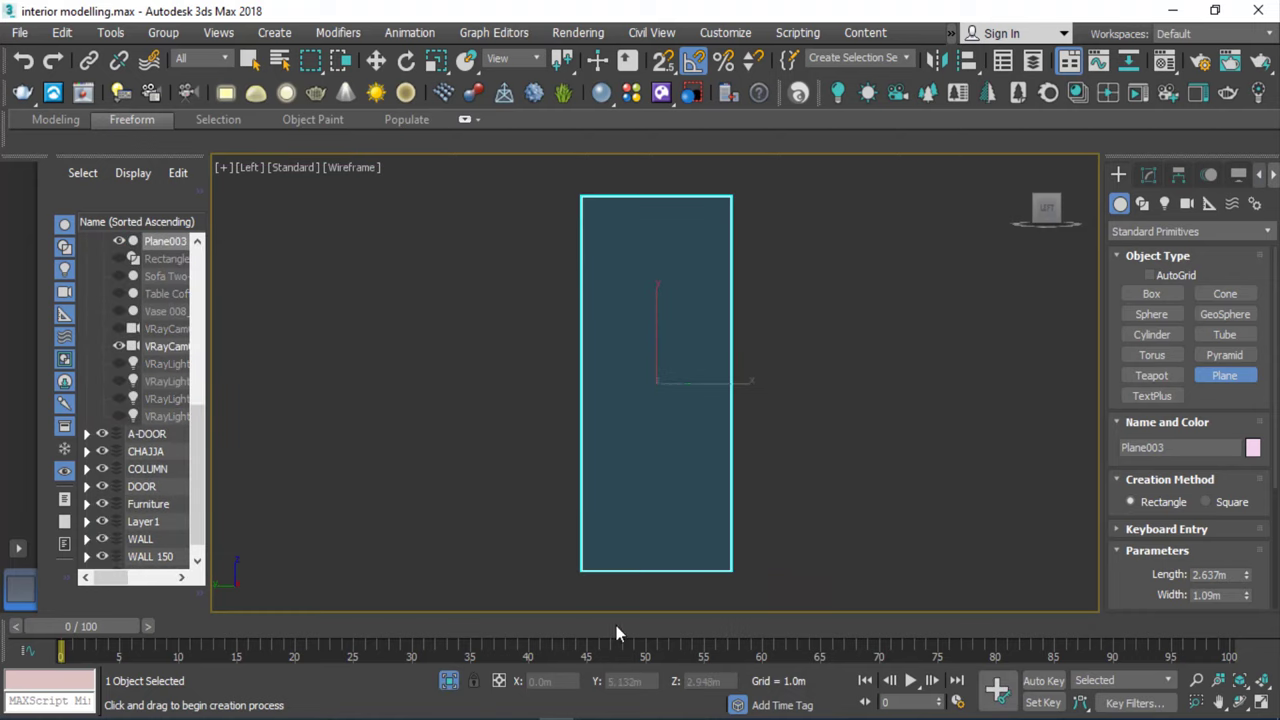
pyautogui.press('p')
pyautogui.scroll(-5, 723, 463)
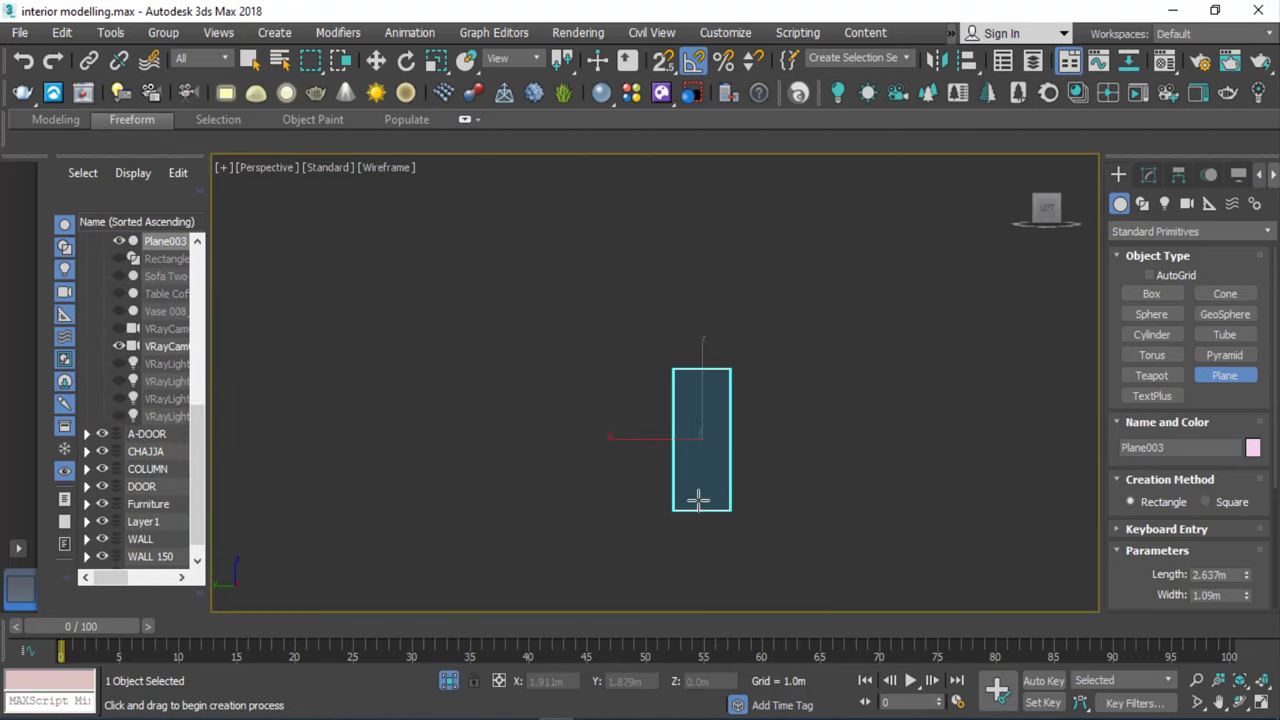
pyautogui.press('super')
pyautogui.press('super')
pyautogui.press('Delete')
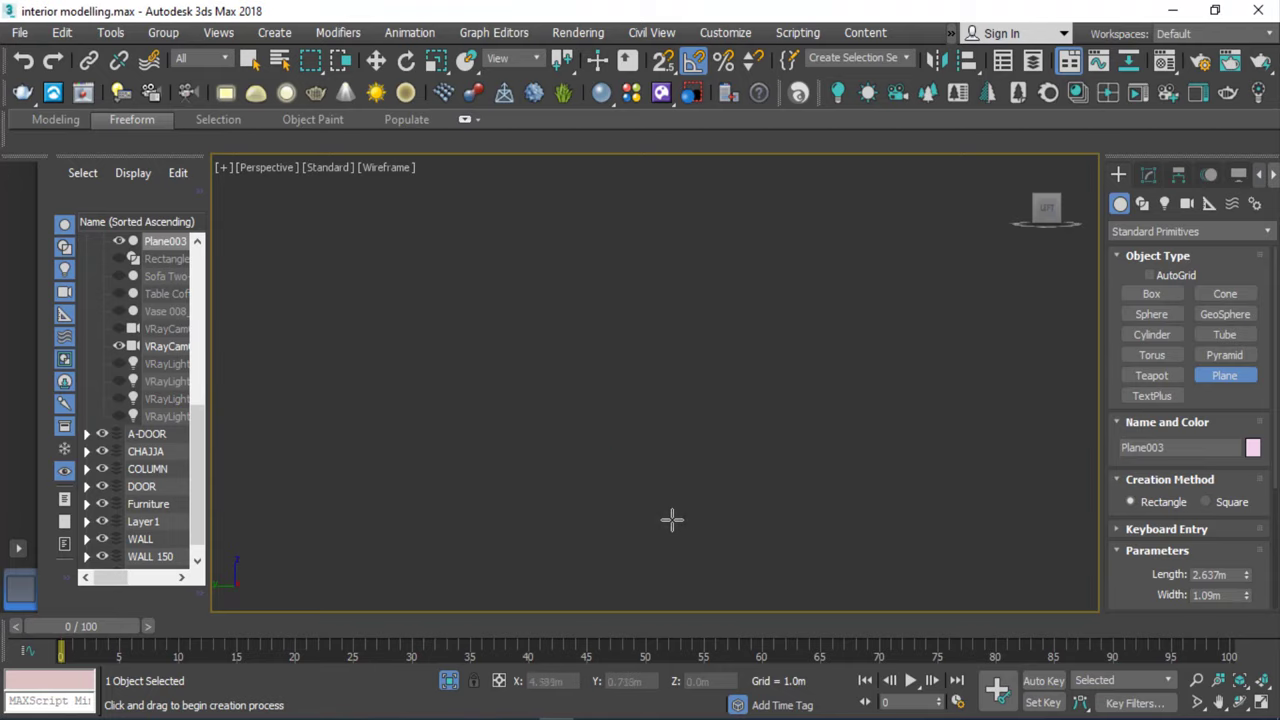
pyautogui.hotkey('ctrl', 'z')
pyautogui.scroll(-5, 670, 500)
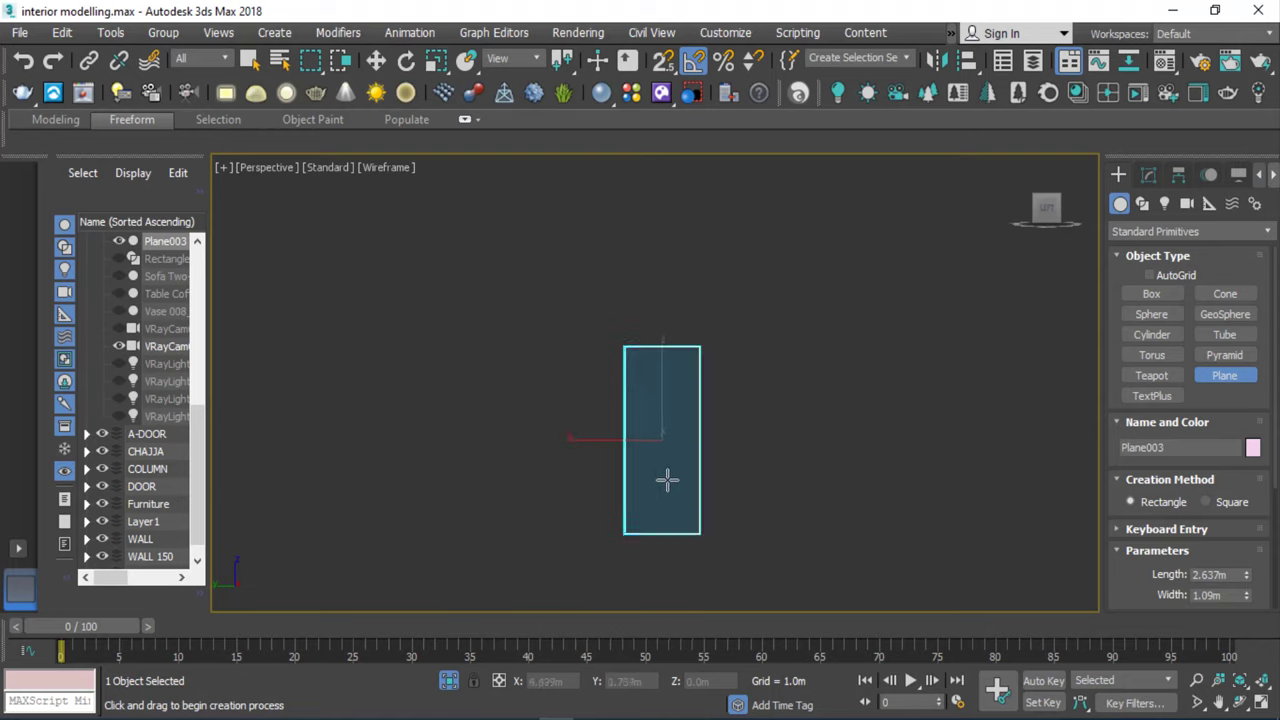
pyautogui.click(1240, 705)
pyautogui.moveTo(694, 506)
pyautogui.mouseDown()
pyautogui.moveTo(753, 535)
pyautogui.moveTo(594, 471)
pyautogui.mouseUp()
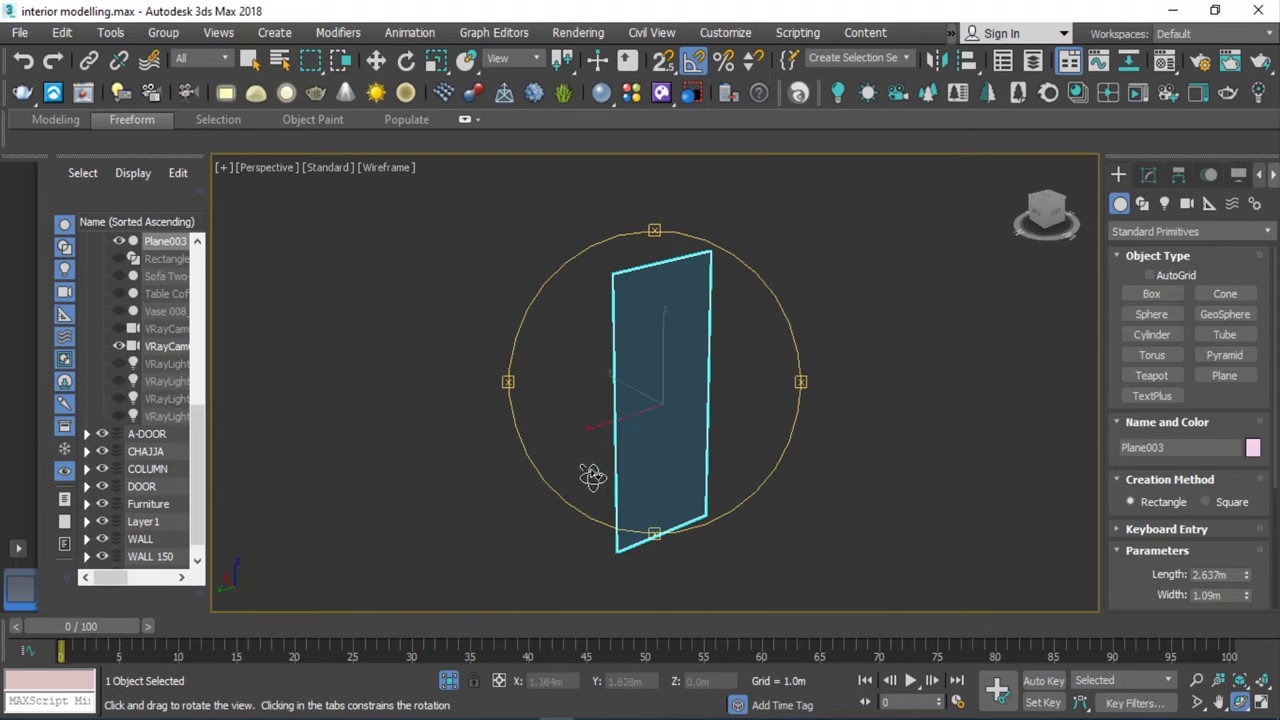
# Leave orbit mode, switch to shaded-with-edges display and reselect the new plane.
pyautogui.rightClick(441, 426)
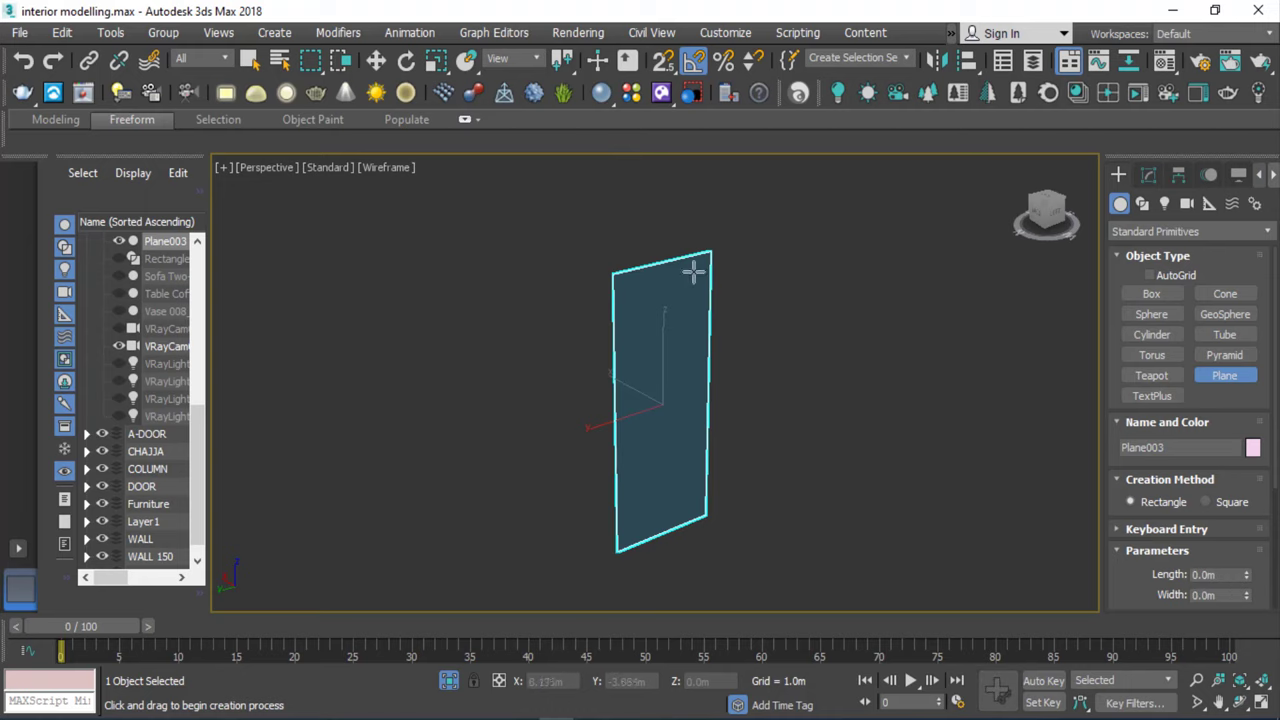
pyautogui.press('w')
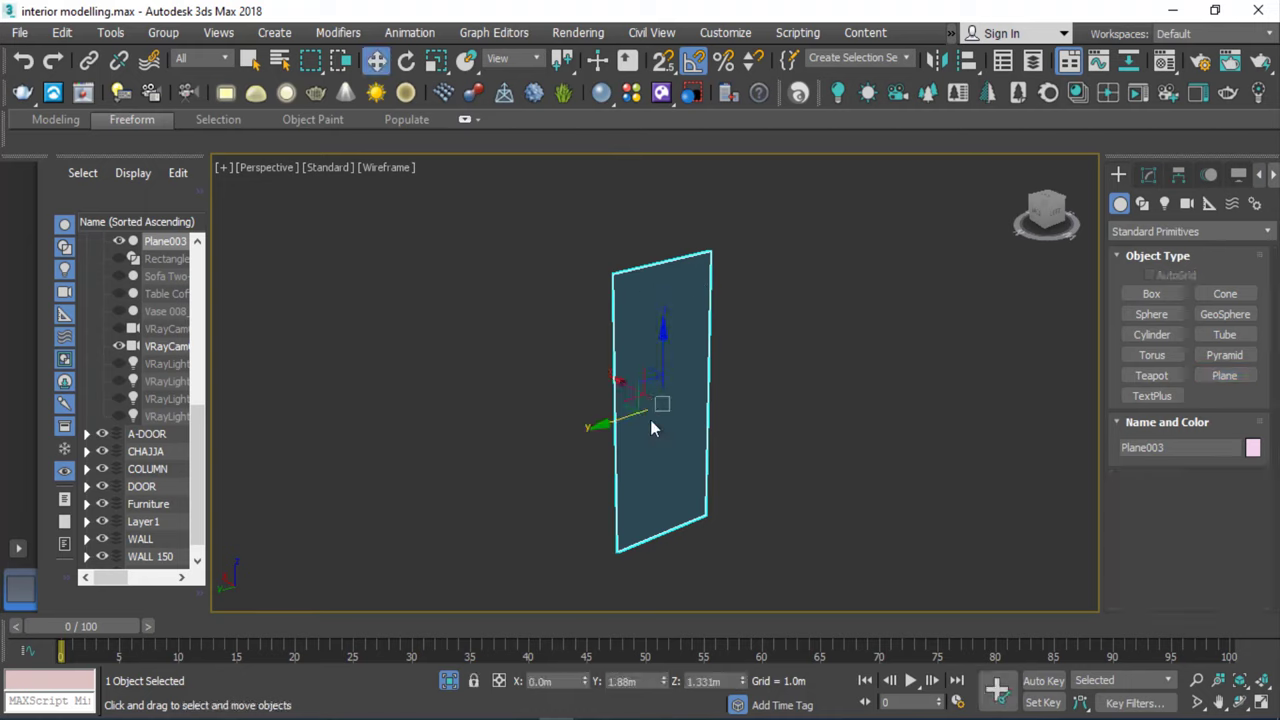
pyautogui.press('F3')
pyautogui.click(838, 421)
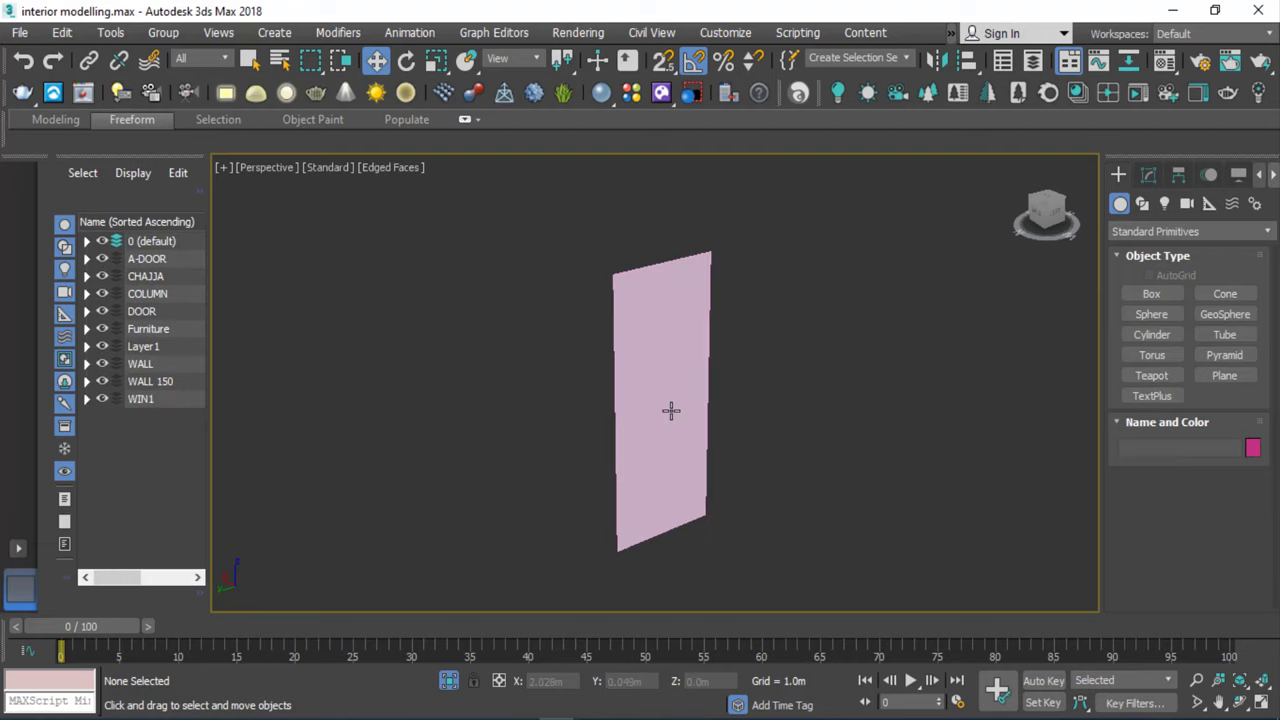
pyautogui.click(671, 408)
pyautogui.scroll(5, 671, 410)
pyautogui.scroll(-5, 671, 410)
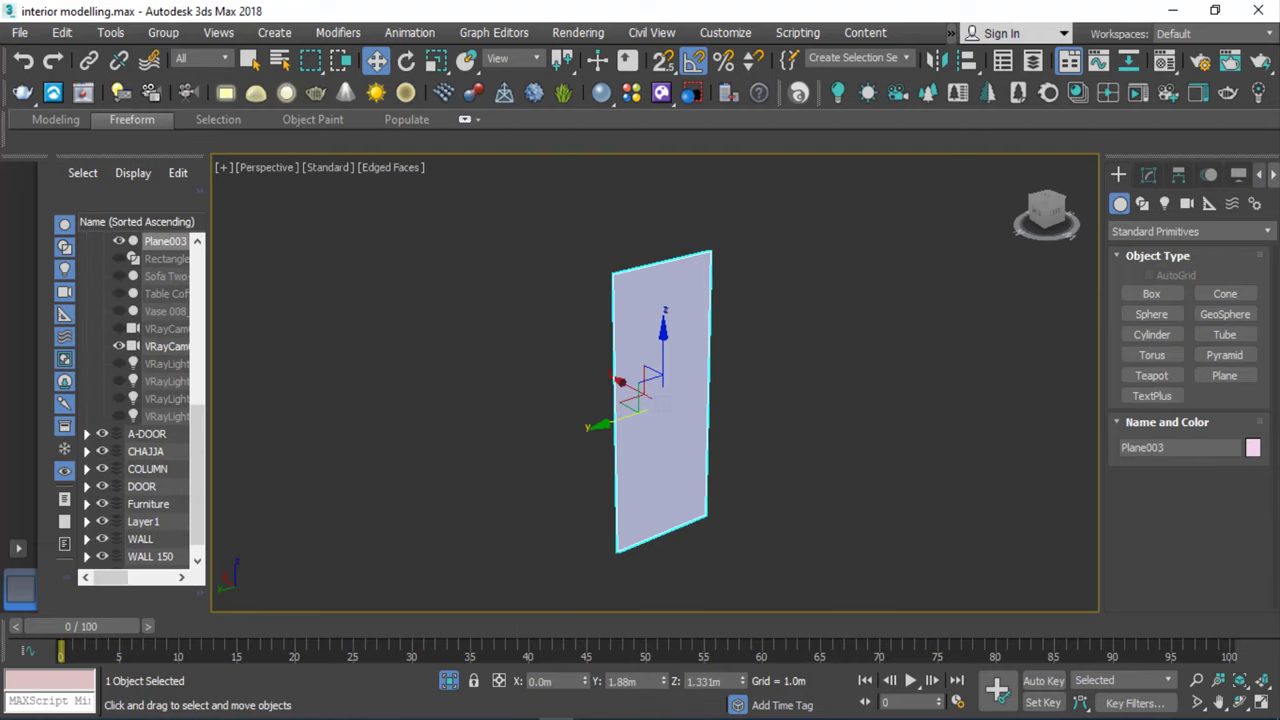
# Set the plane's object colour to grey and convert it to an Editable Poly.
pyautogui.click(1252, 449)
pyautogui.click(470, 284)
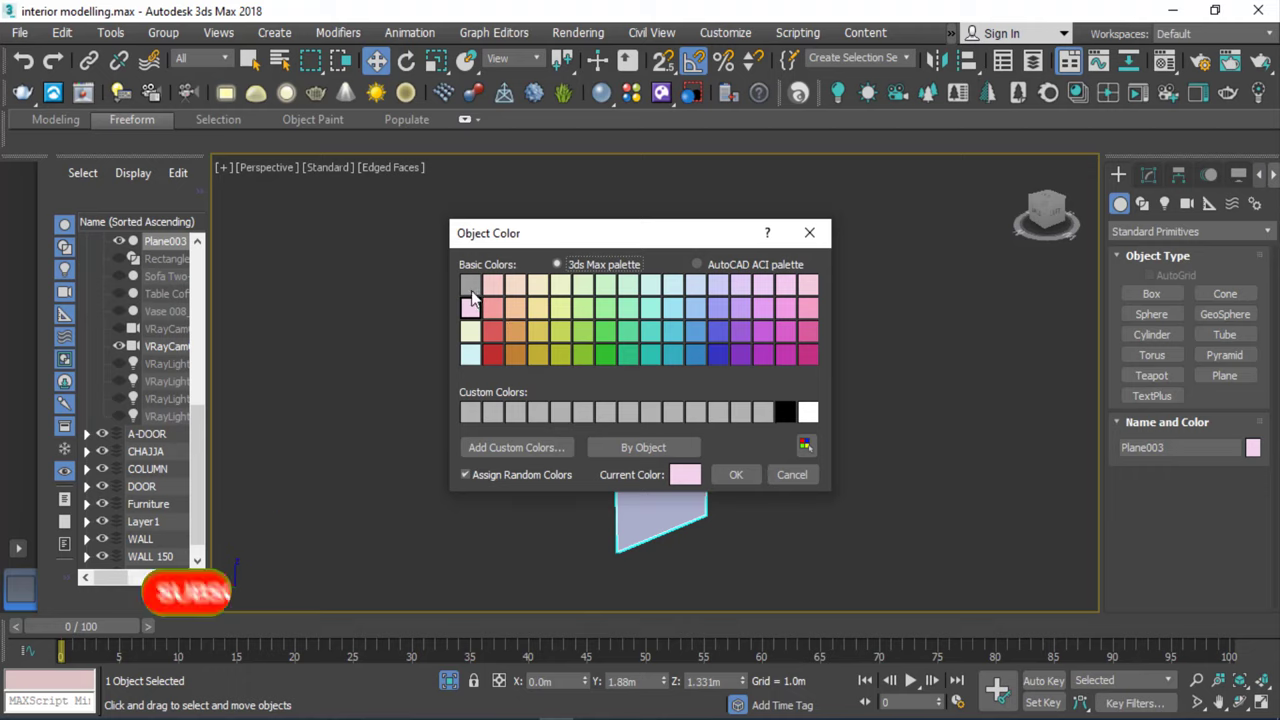
pyautogui.click(736, 474)
pyautogui.click(651, 375)
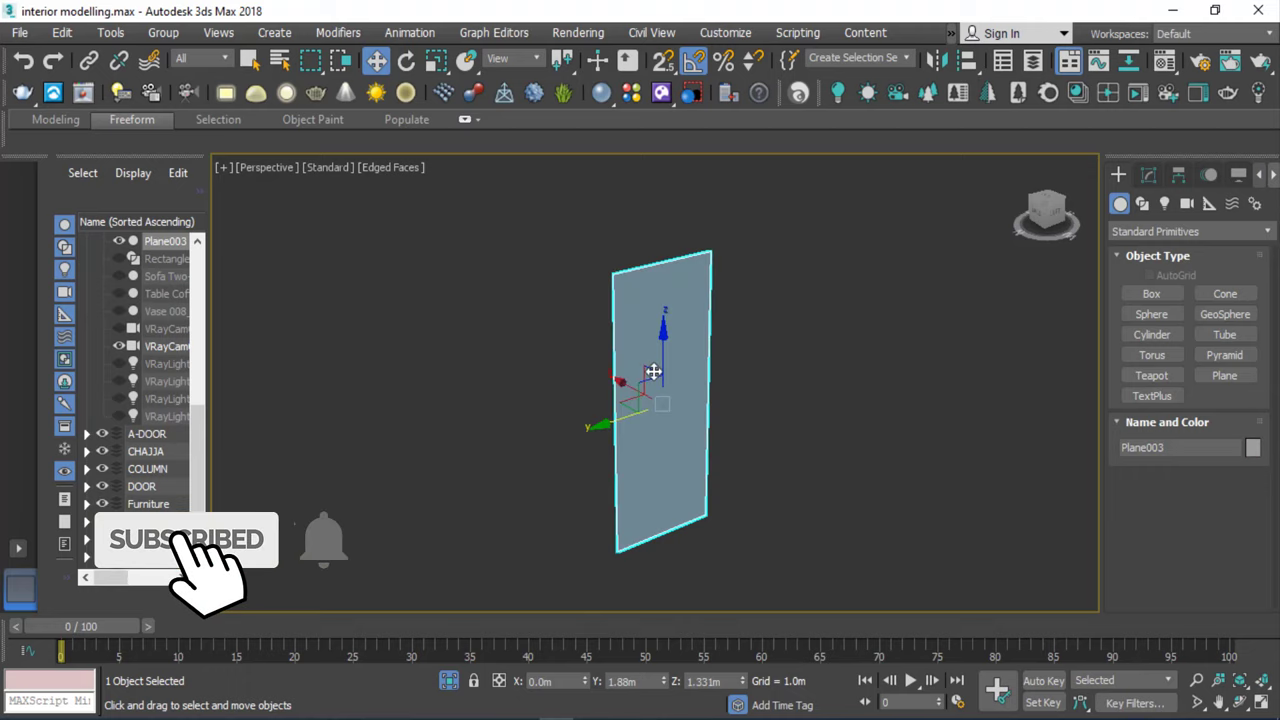
pyautogui.rightClick(655, 375)
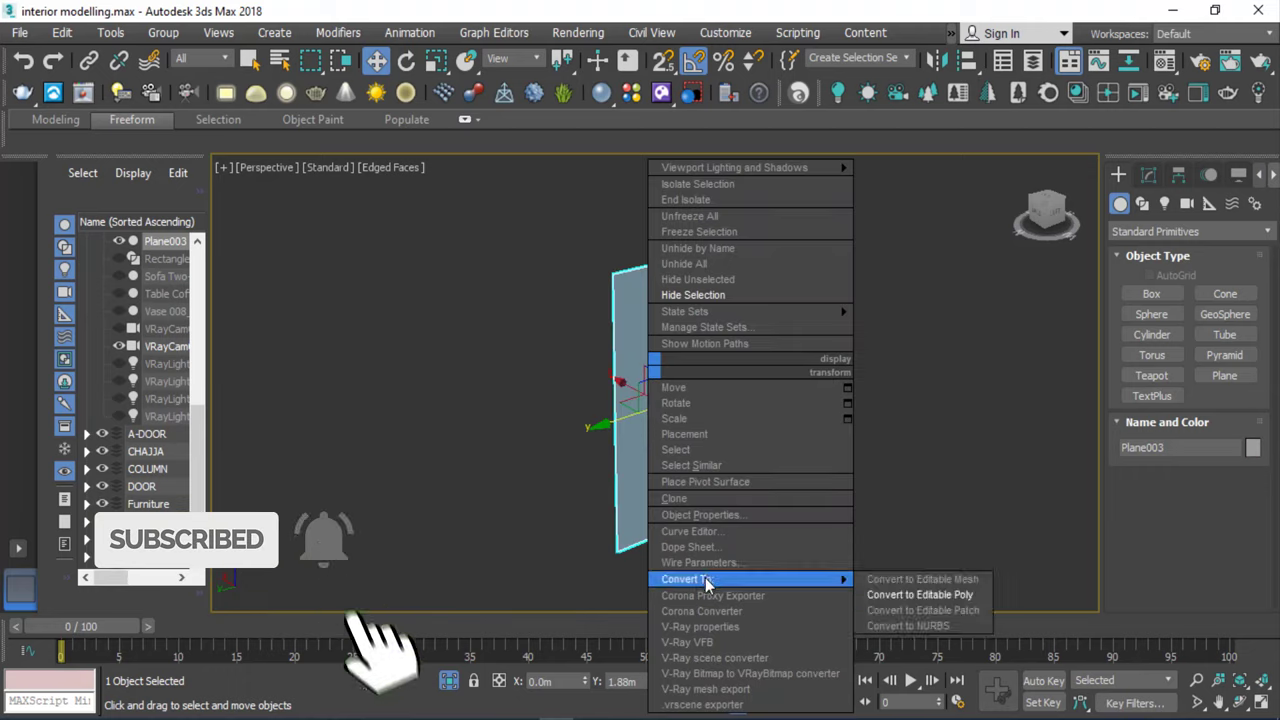
pyautogui.moveTo(750, 579)
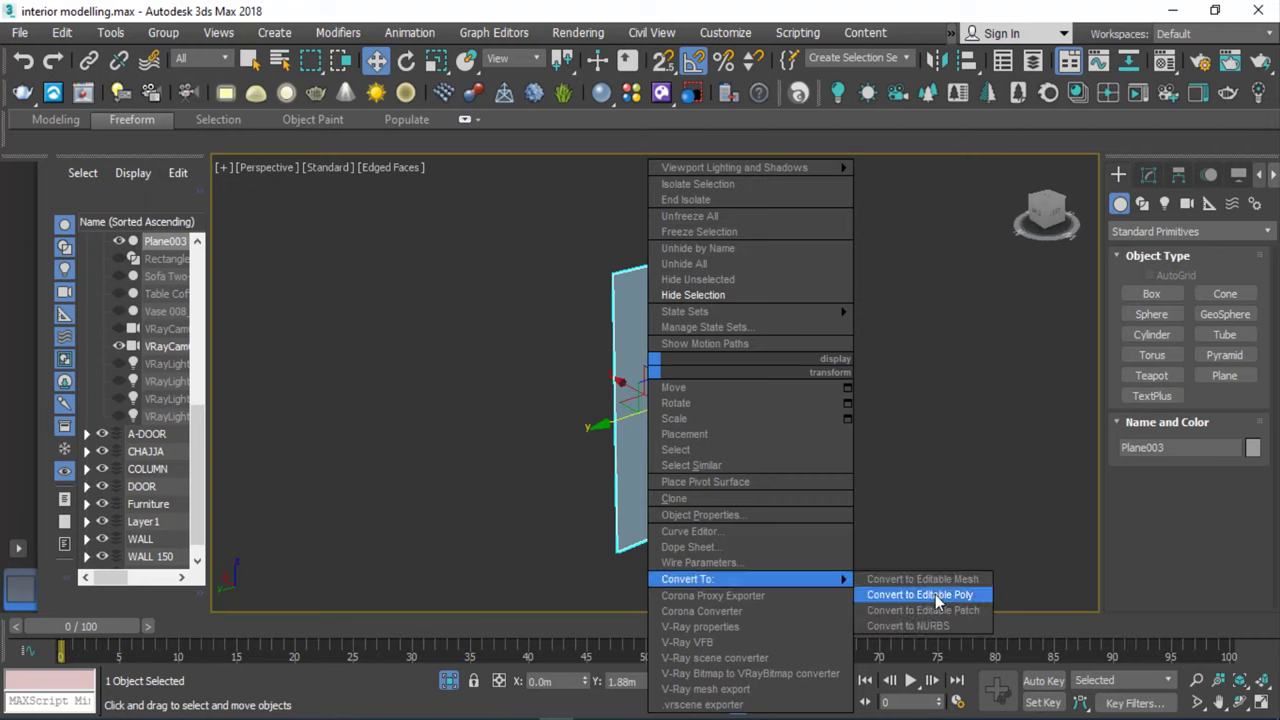
pyautogui.click(937, 595)
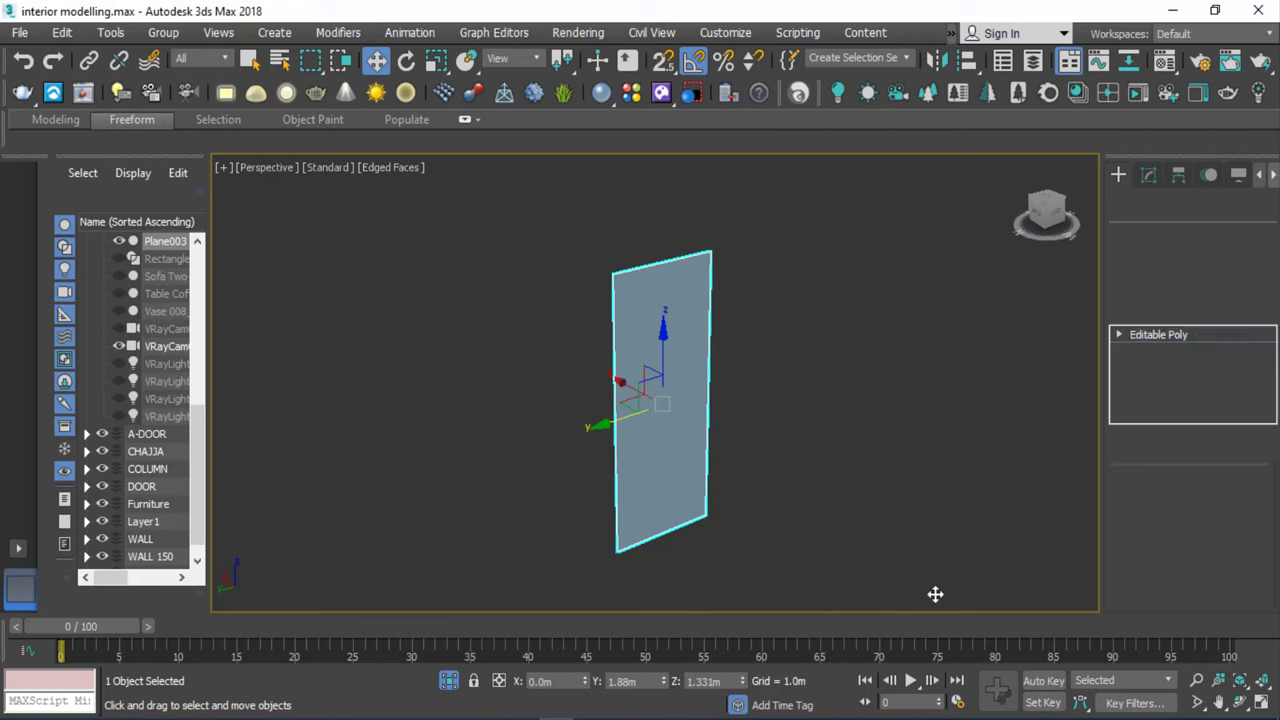
# In Edge mode, select the plane's top and bottom edges.
pyautogui.click(1121, 334)
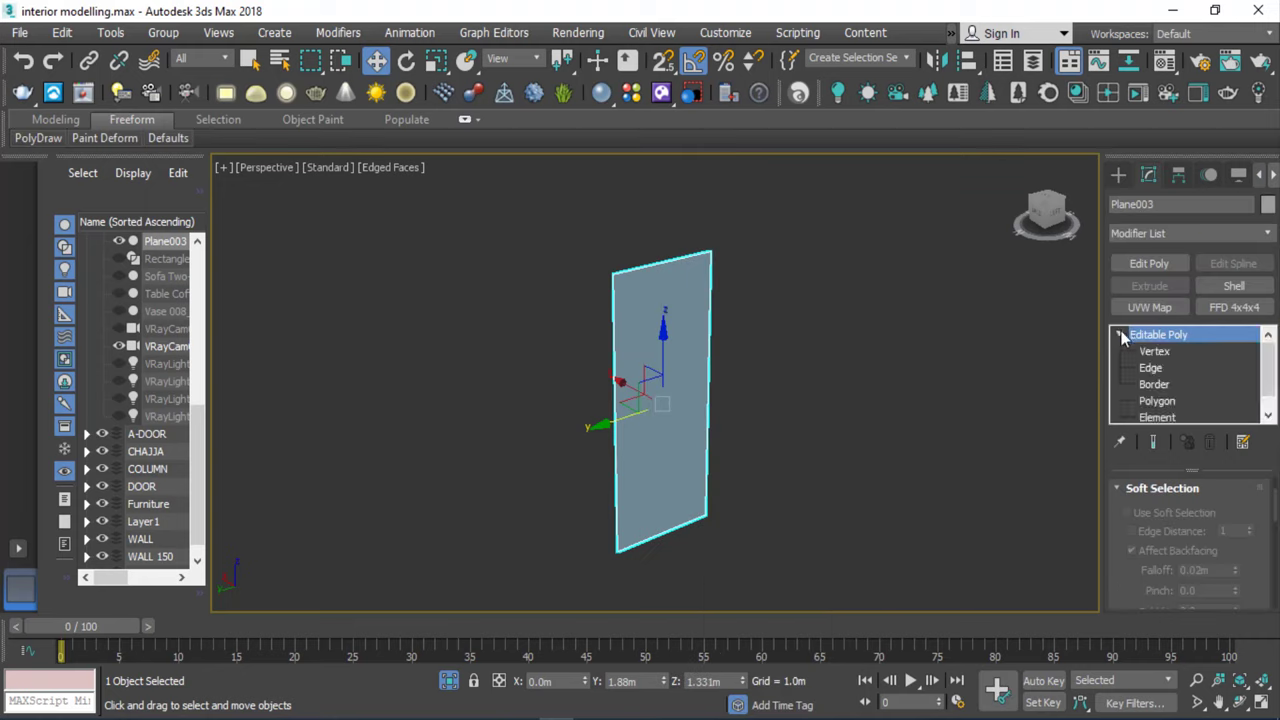
pyautogui.click(1156, 369)
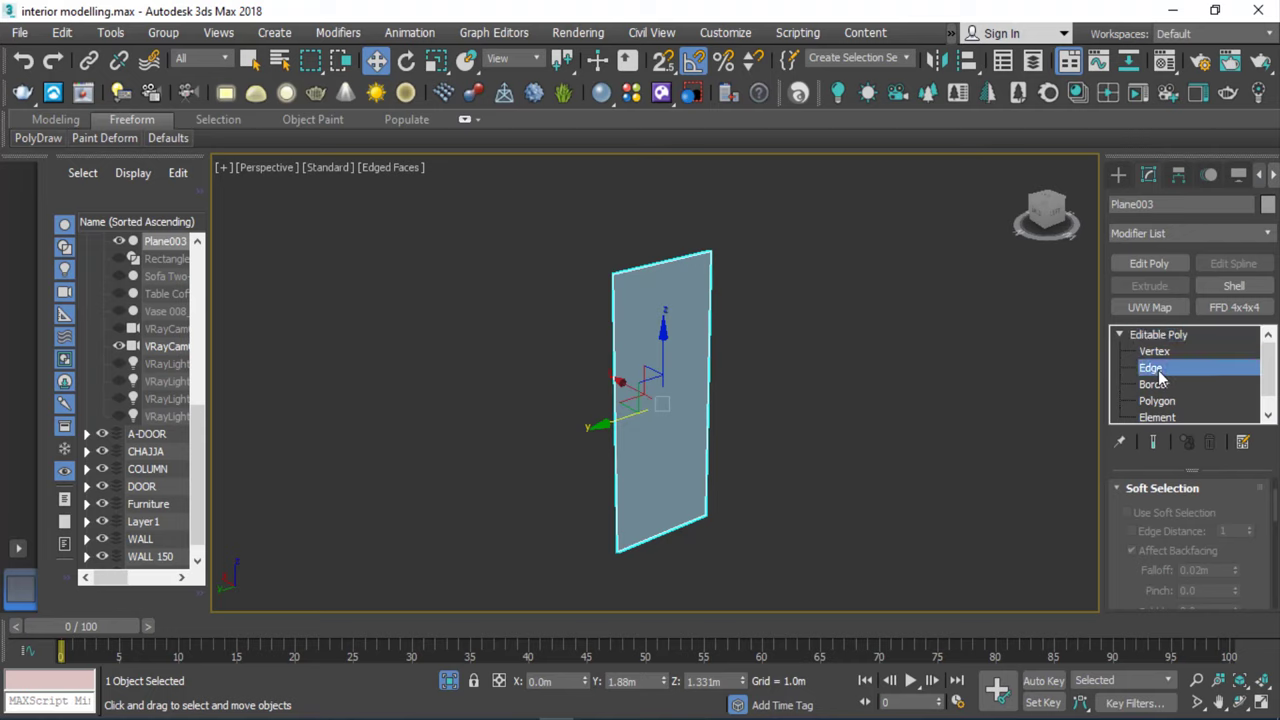
pyautogui.click(663, 535)
pyautogui.keyDown('ctrl'); pyautogui.click(662, 261); pyautogui.keyUp('ctrl')
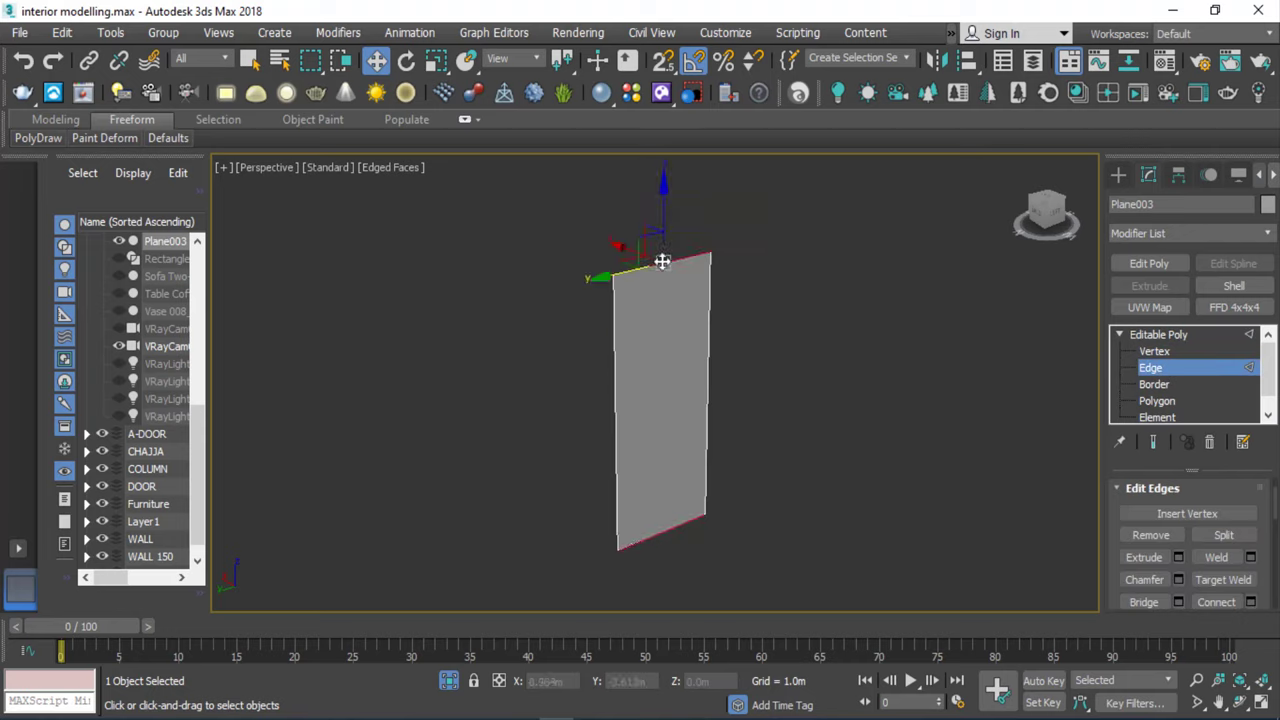
# Connect the top and bottom edges with 25 evenly spaced segments.
pyautogui.click(1250, 602)
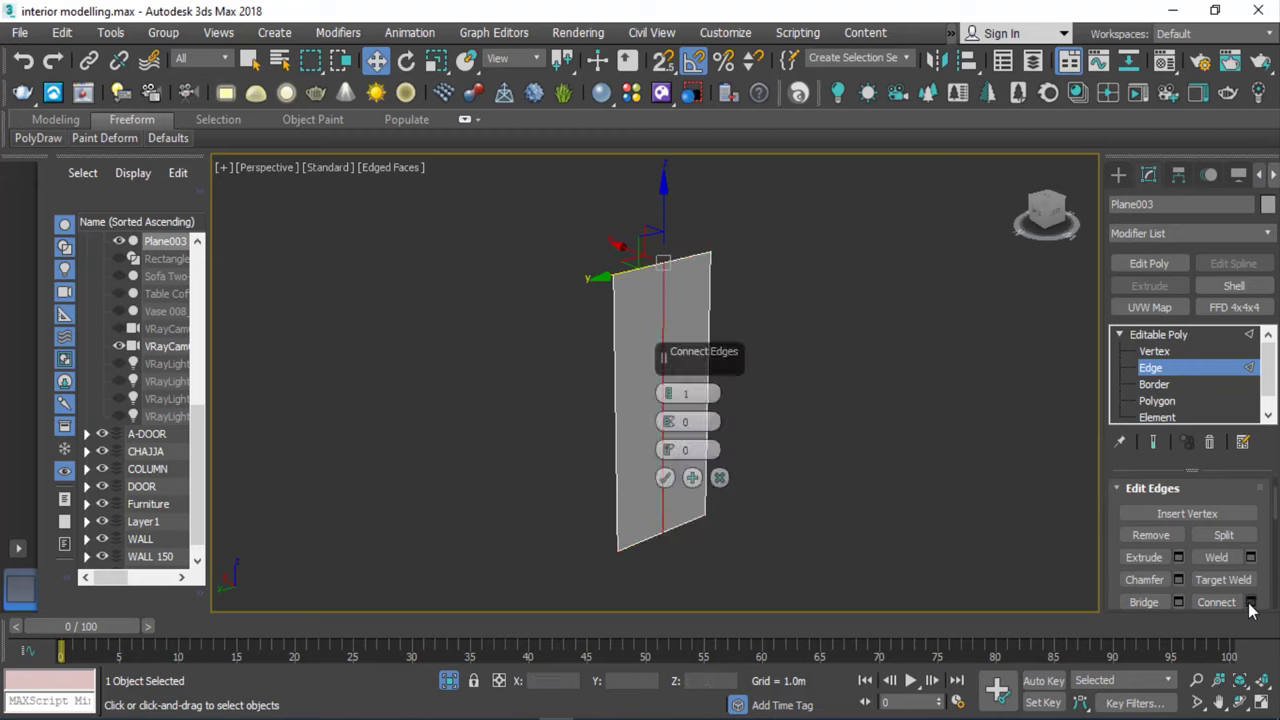
pyautogui.click(668, 390)
pyautogui.doubleClick(685, 394)
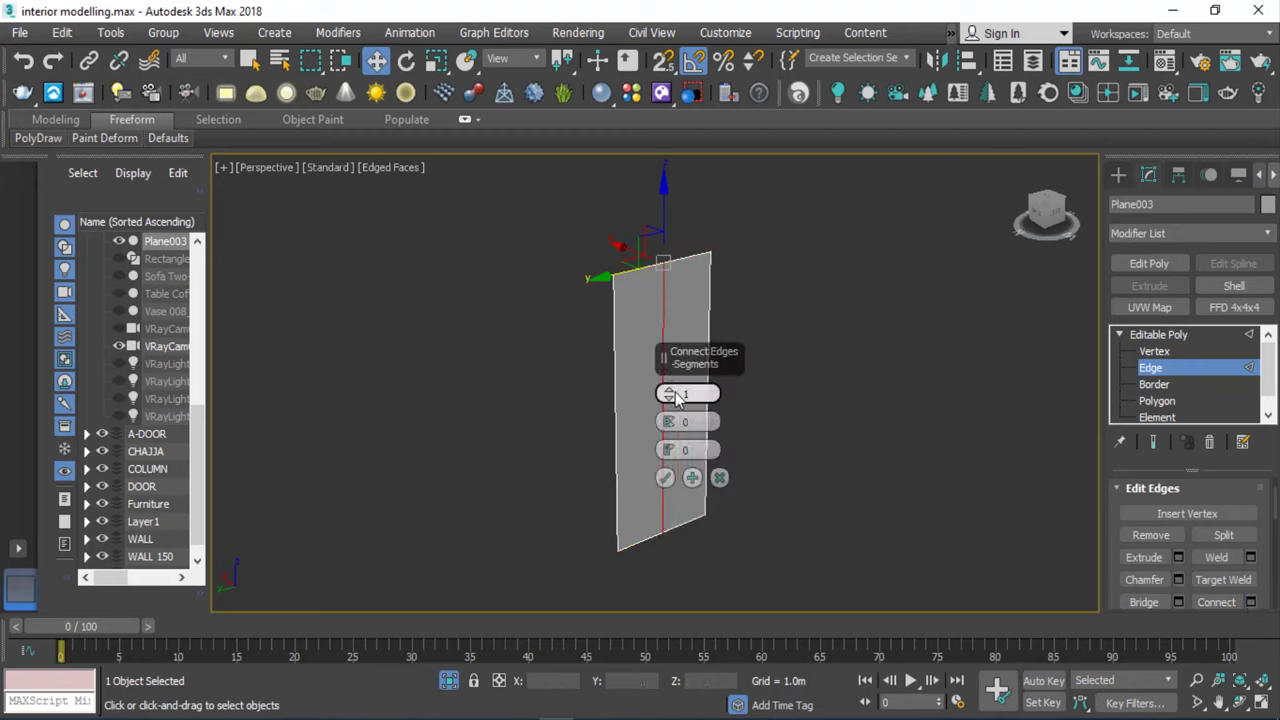
pyautogui.moveTo(675, 397); pyautogui.dragTo(674, 398)
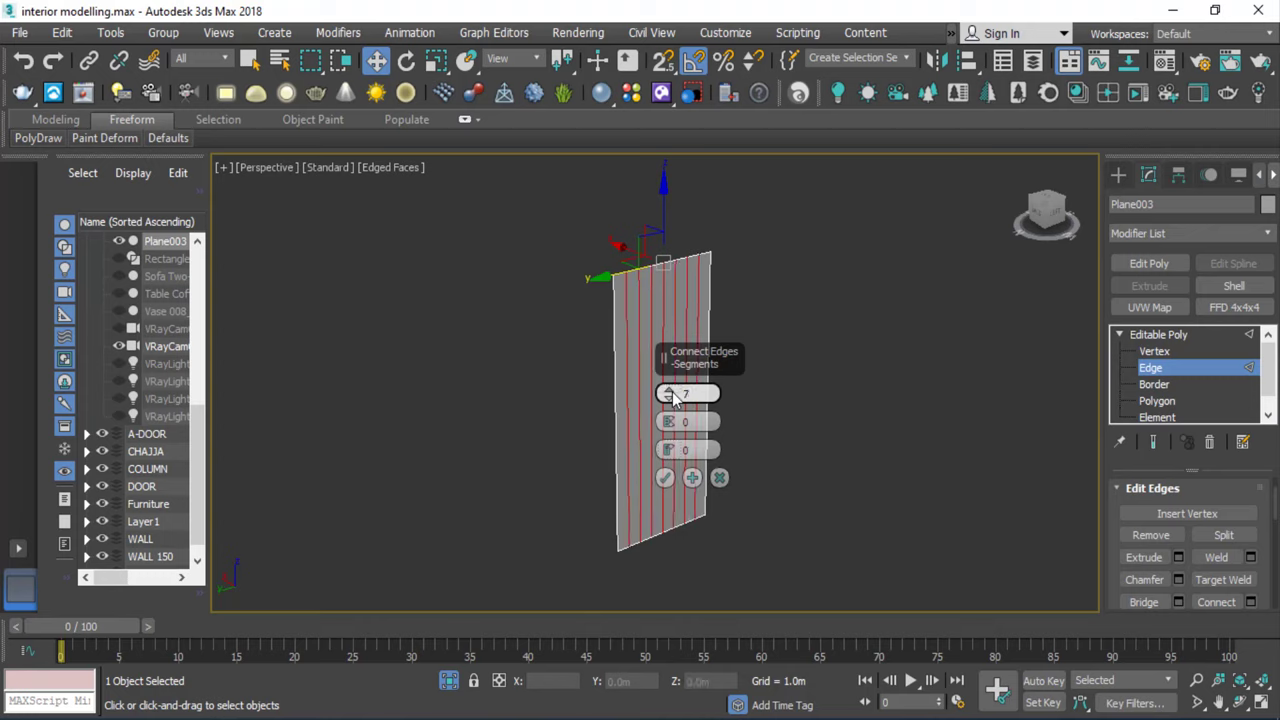
pyautogui.moveTo(674, 397); pyautogui.dragTo(675, 385)
pyautogui.scroll(3, 733, 284)
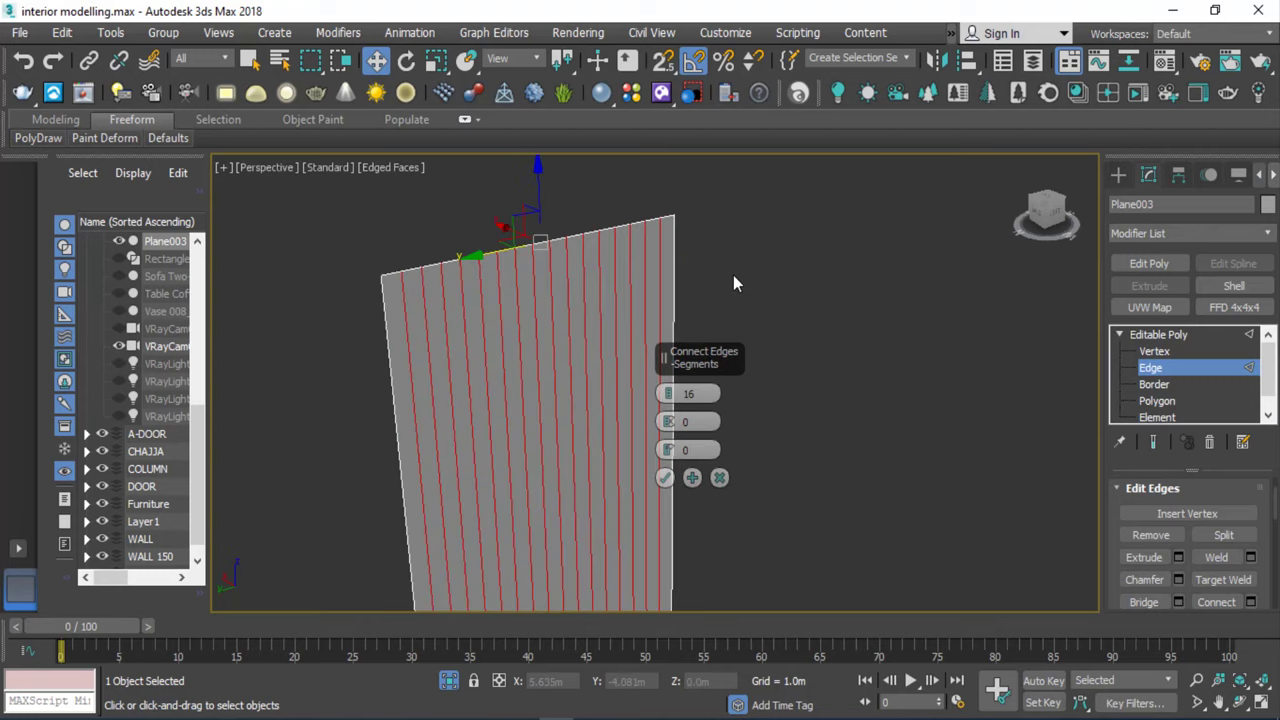
pyautogui.scroll(2, 466, 319)
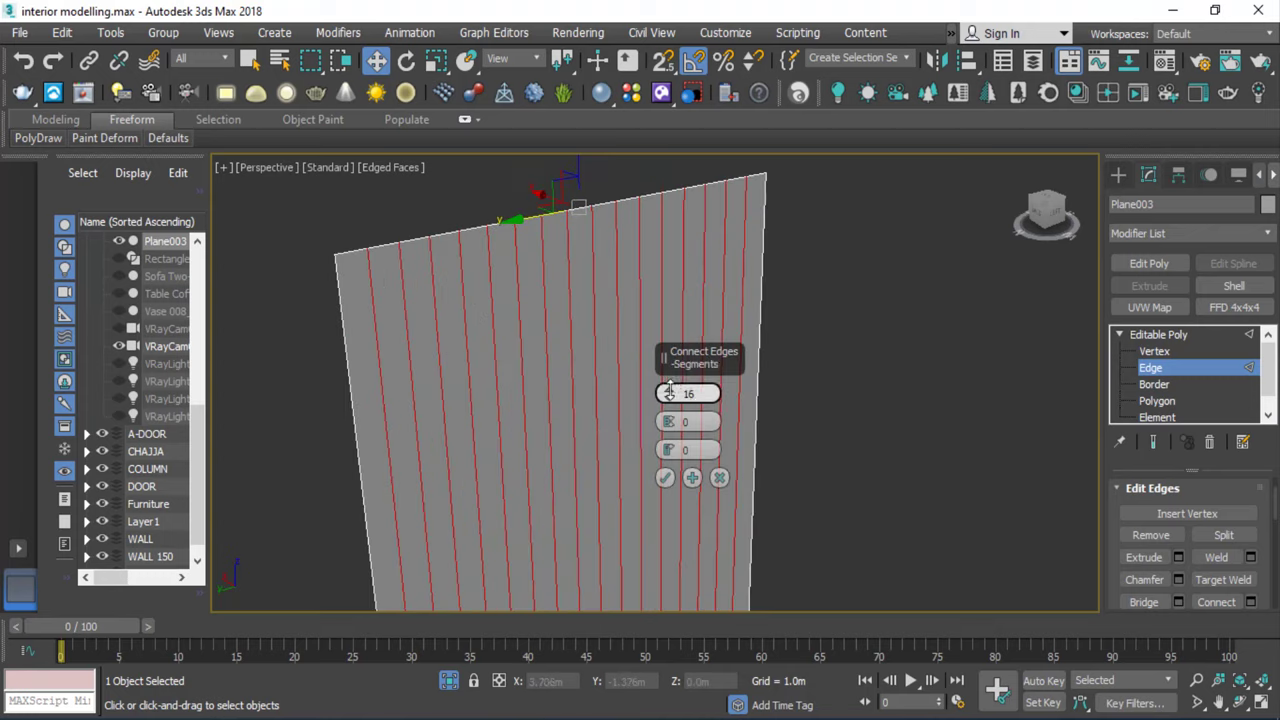
pyautogui.moveTo(669, 390); pyautogui.dragTo(673, 396)
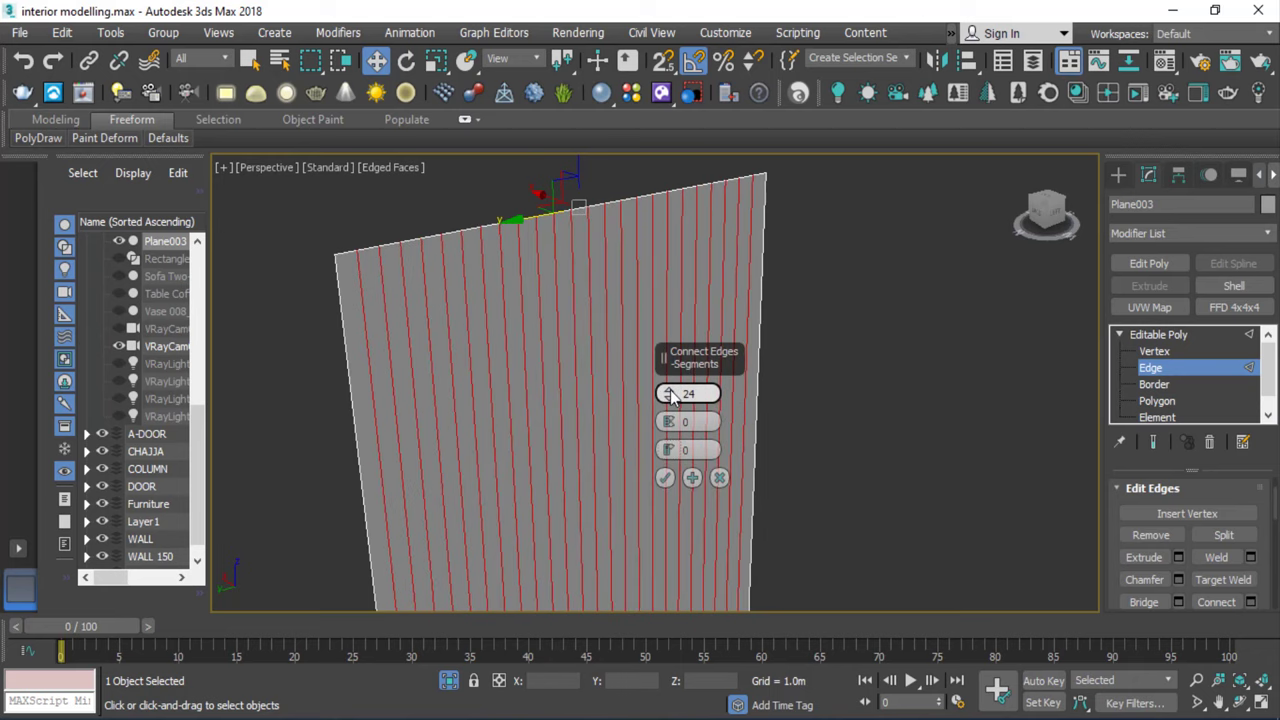
pyautogui.click(670, 394)
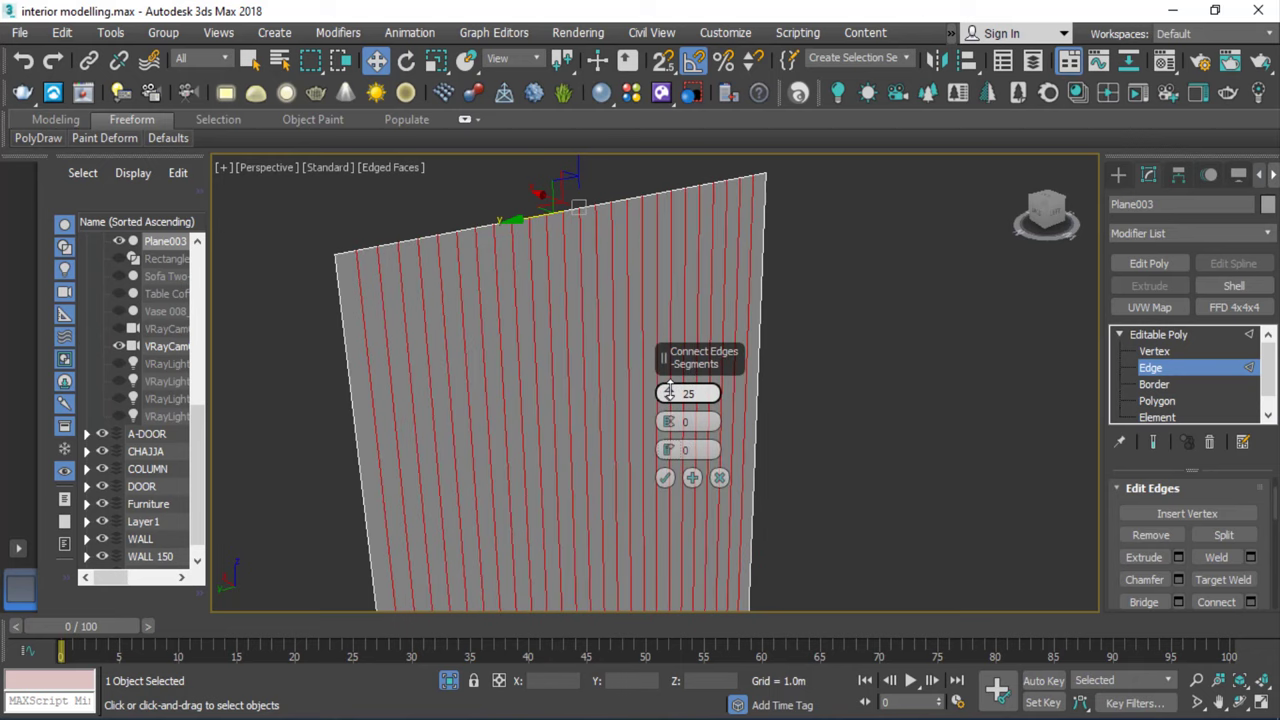
# Confirm the edge divisions and select all the plane's strips in Polygon mode.
pyautogui.click(665, 478)
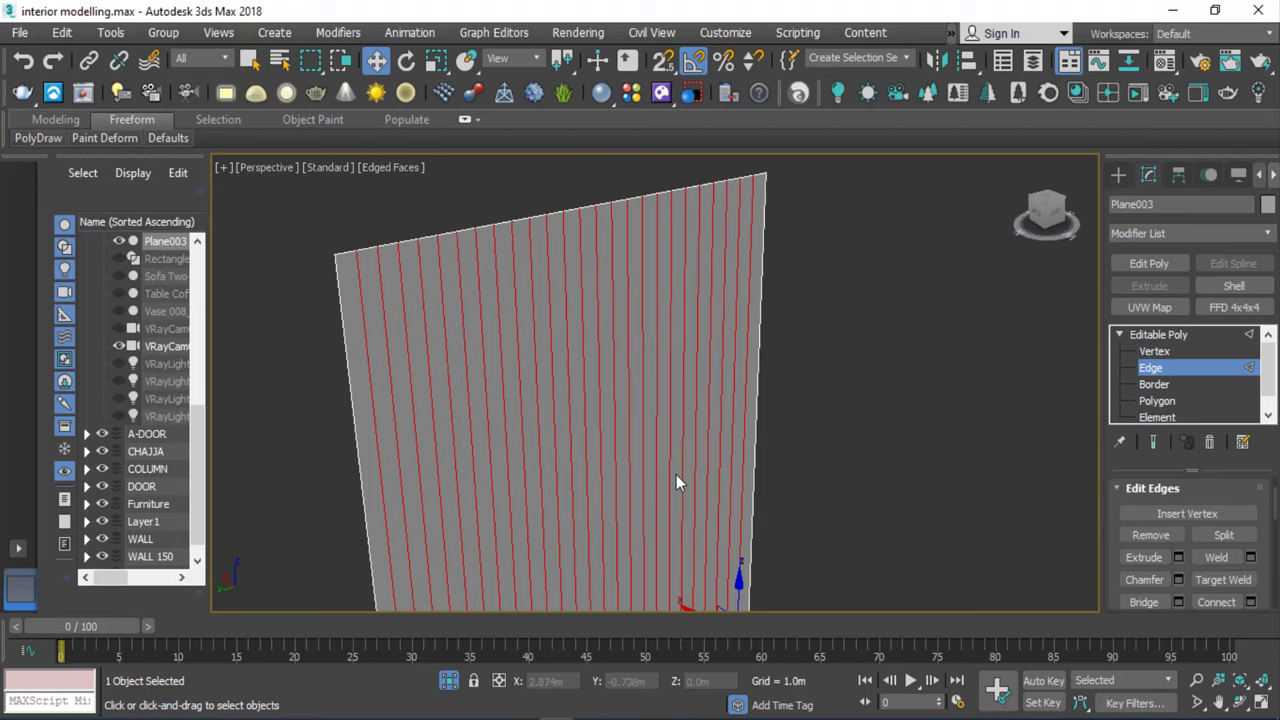
pyautogui.click(1163, 401)
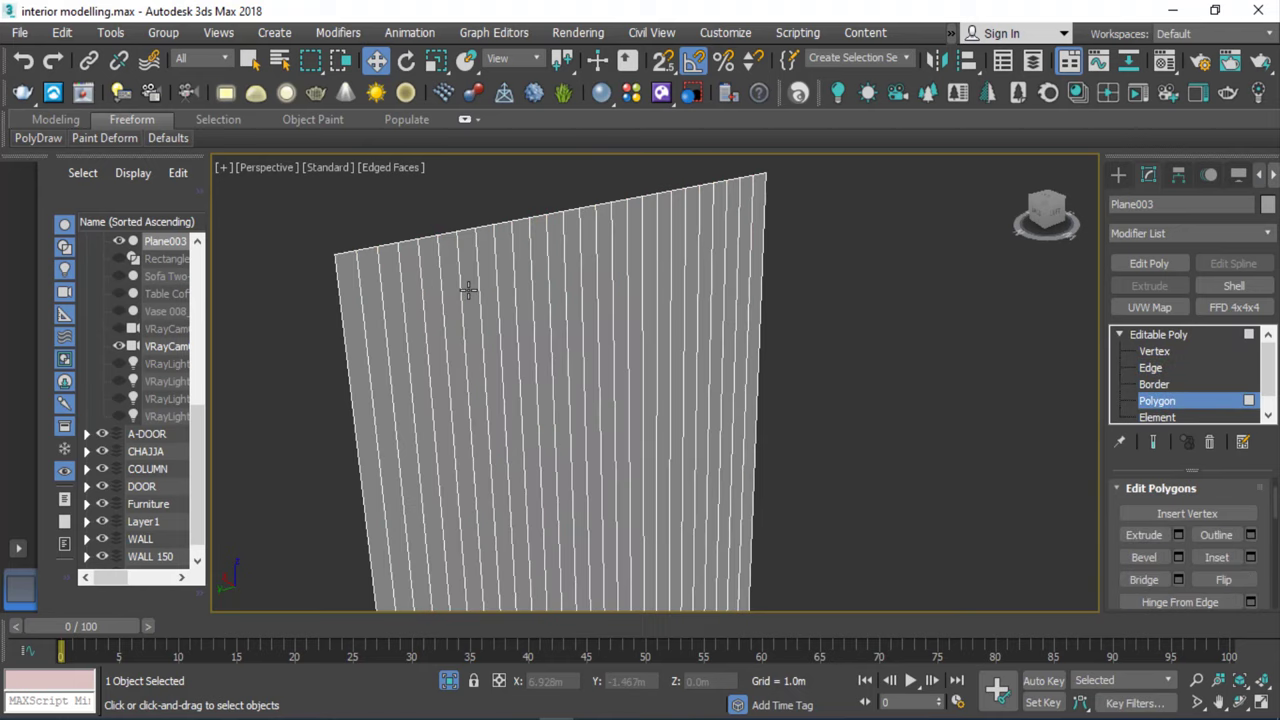
pyautogui.click(357, 313)
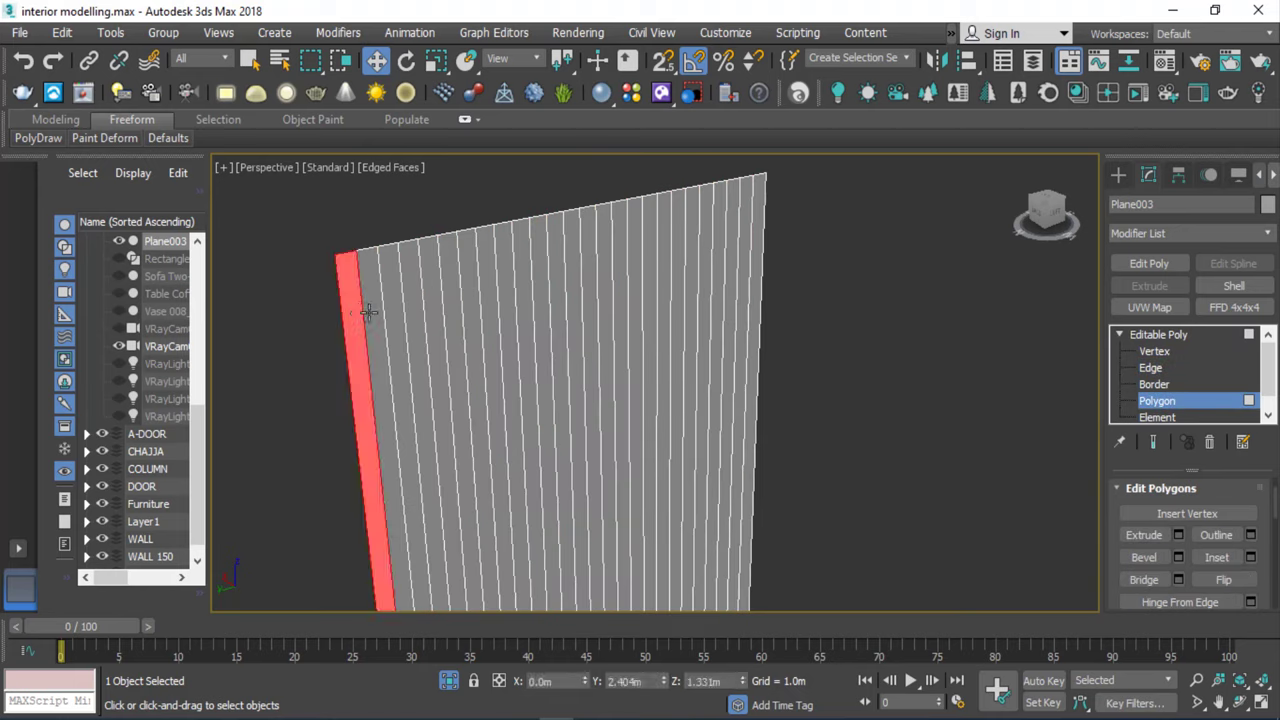
pyautogui.click(1170, 418)
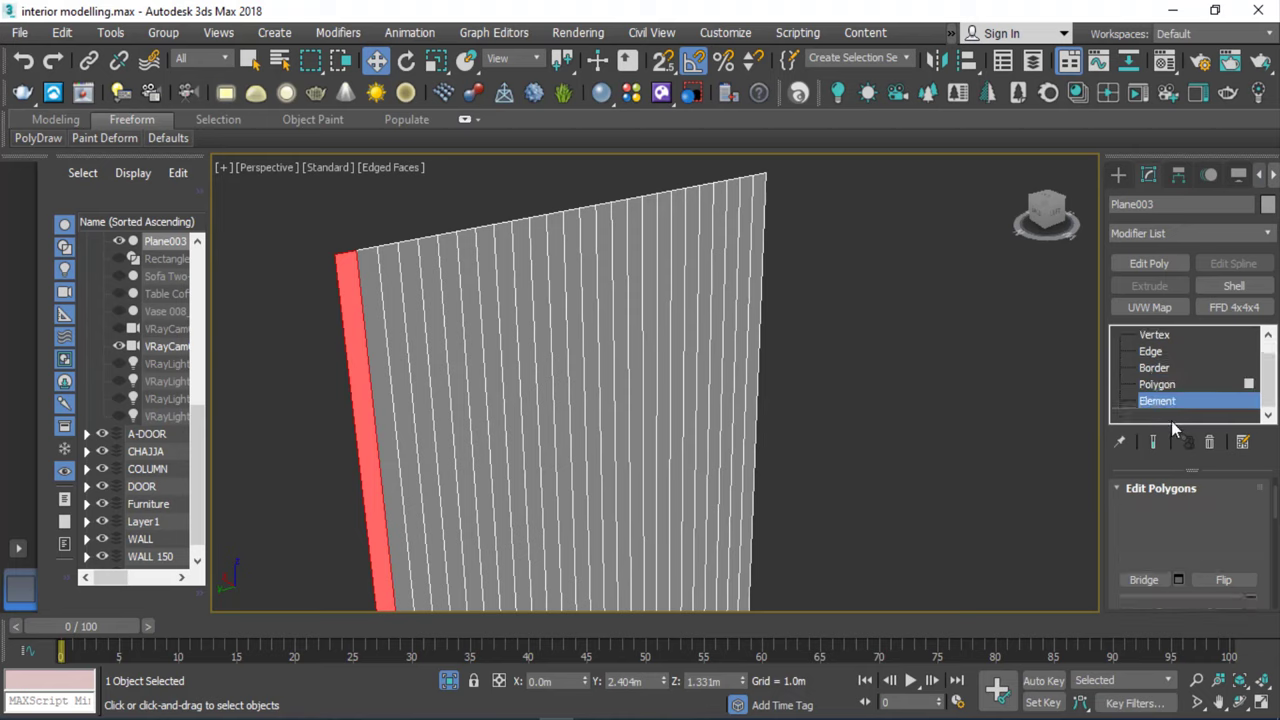
pyautogui.click(682, 358)
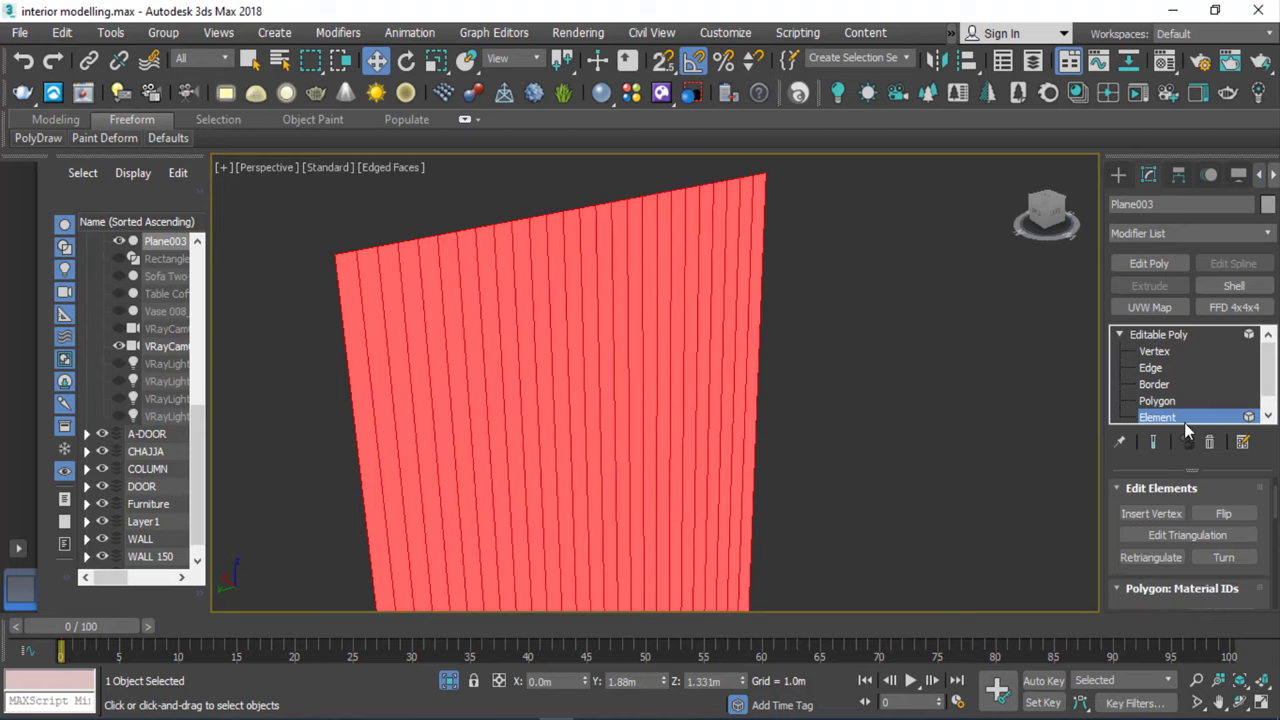
pyautogui.click(1161, 400)
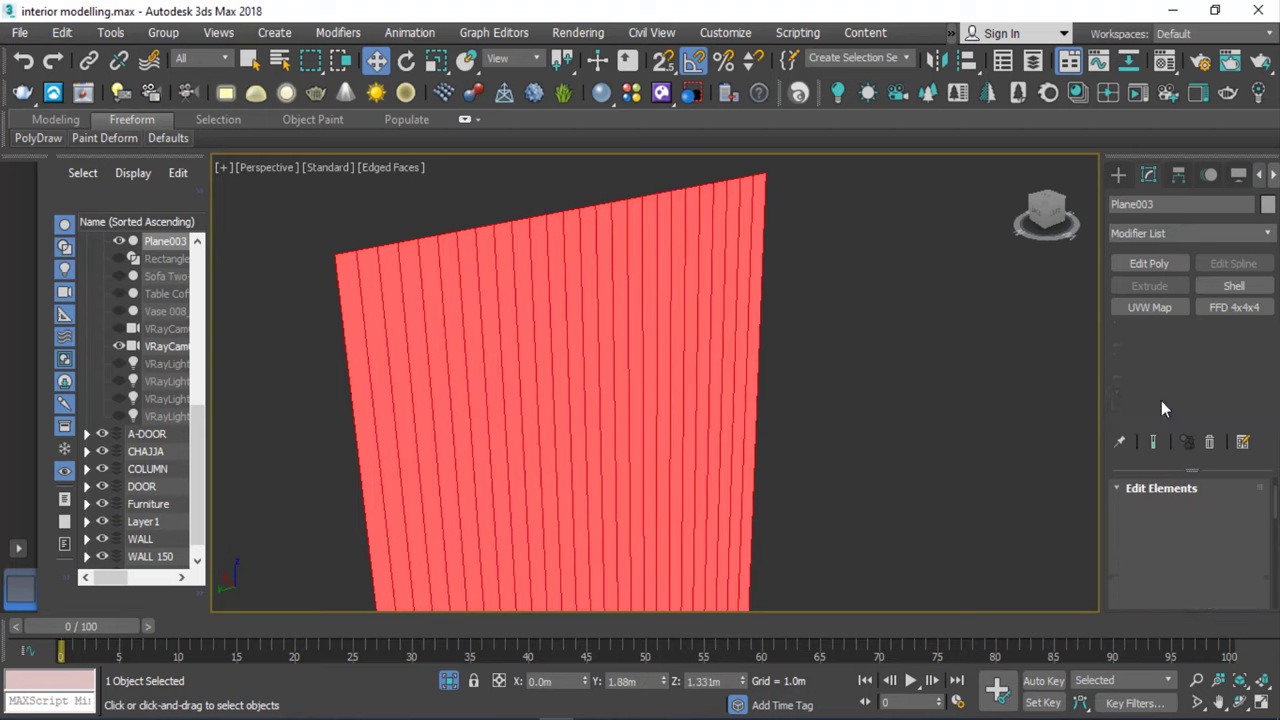
pyautogui.scroll(3, 586, 409)
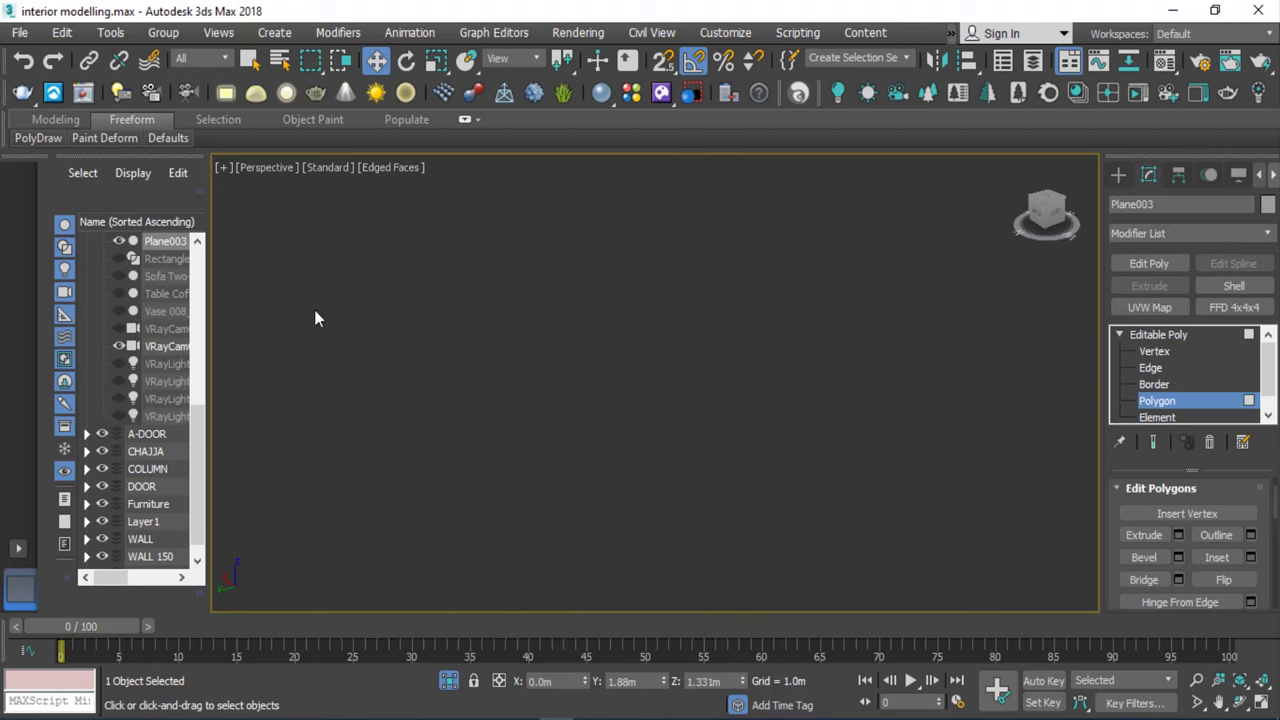
pyautogui.moveTo(314, 317); pyautogui.dragTo(576, 302, button='middle')
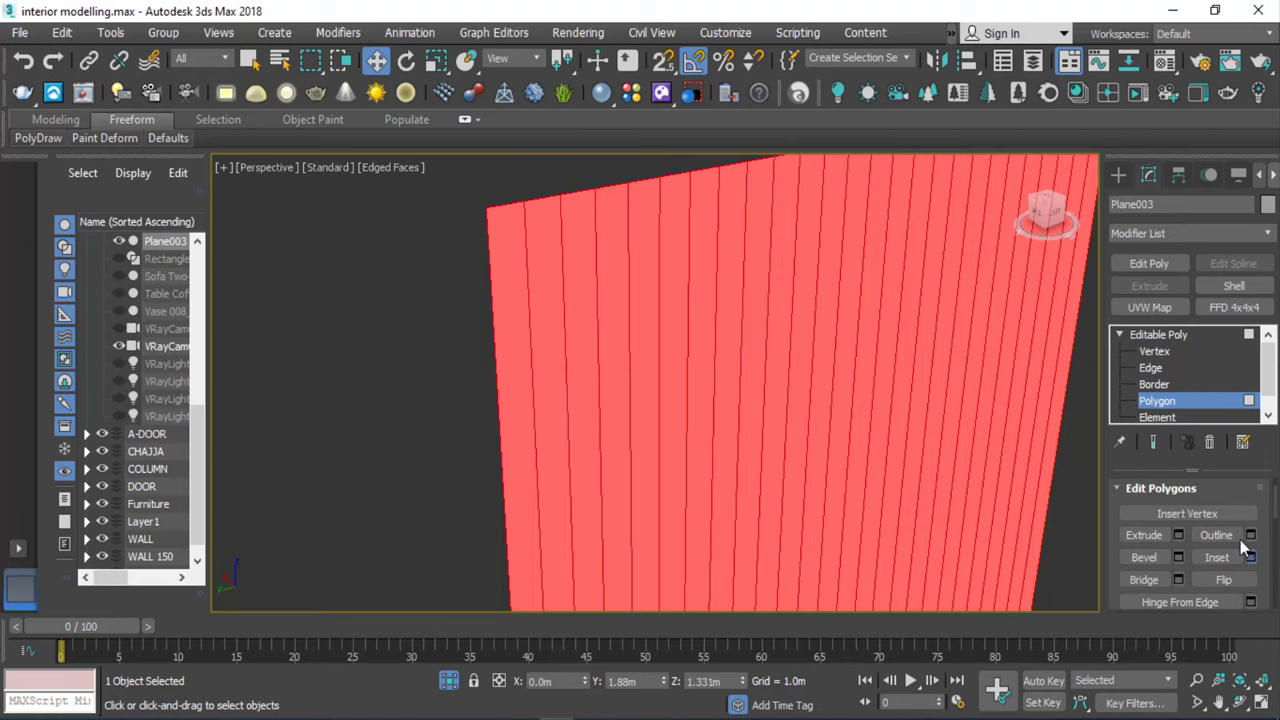
# Inset each strip separately By Polygon by 0.005m.
pyautogui.click(1251, 558)
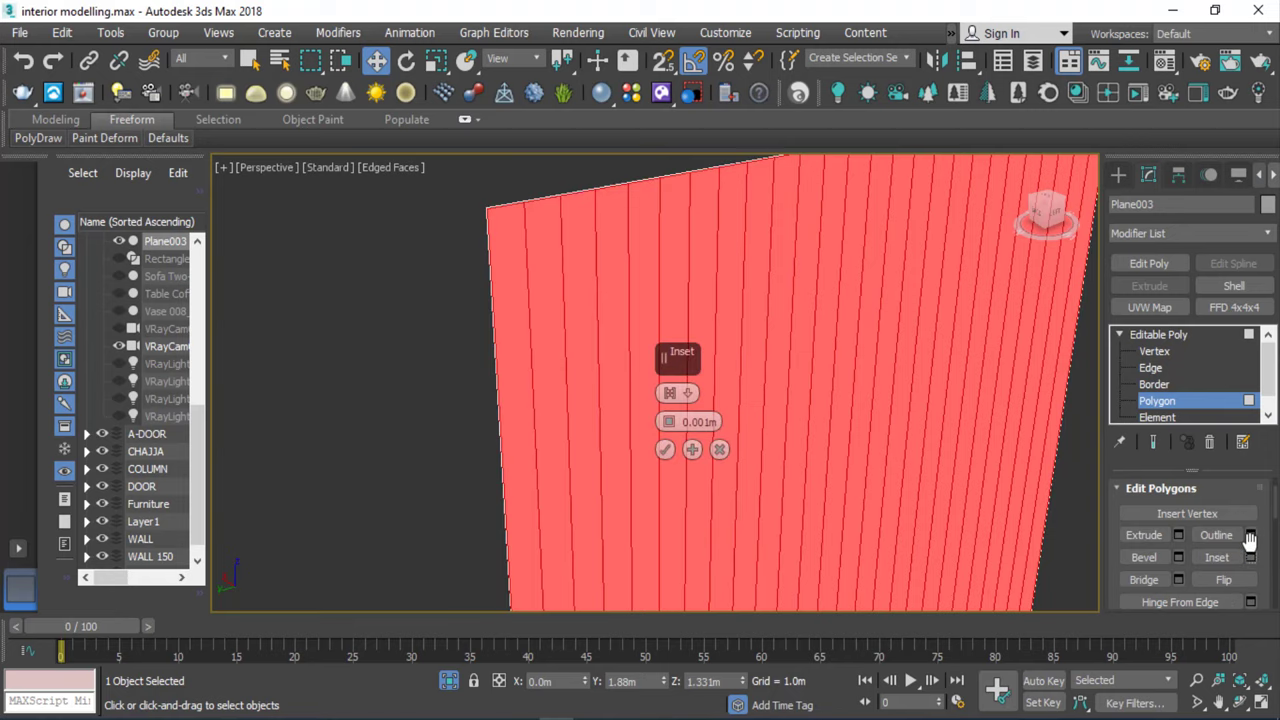
pyautogui.click(672, 394)
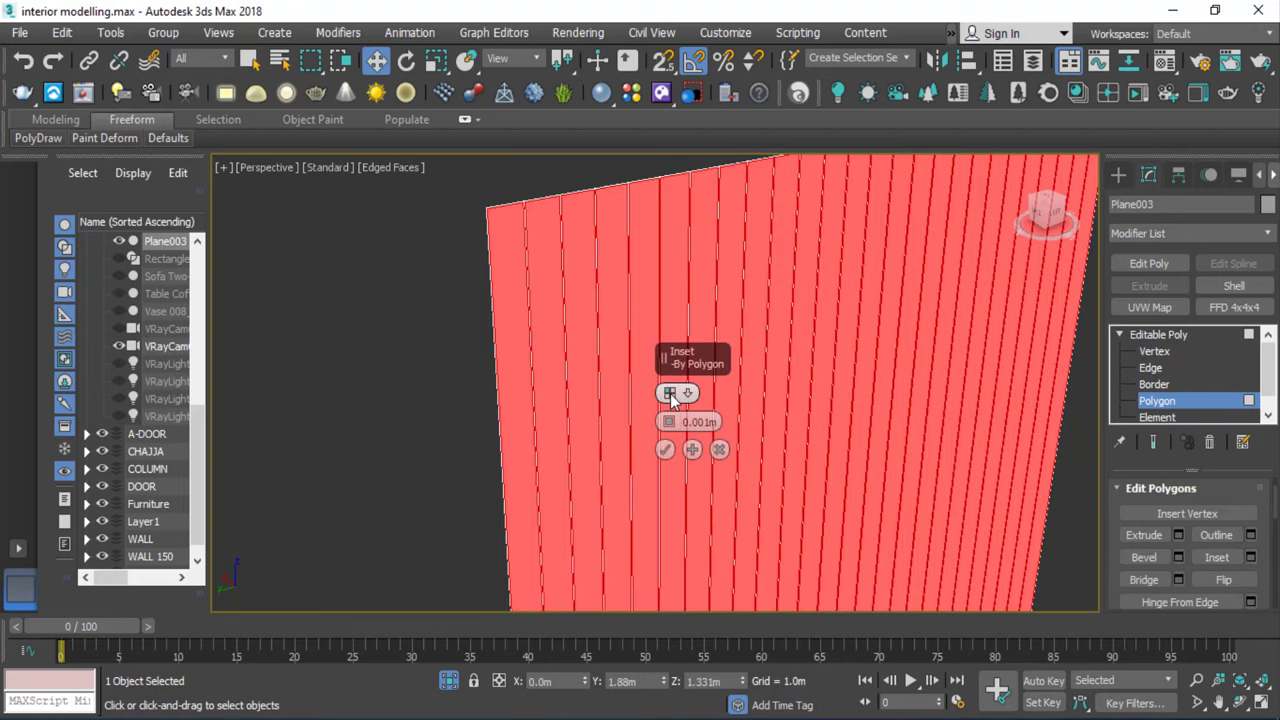
pyautogui.scroll(3, 560, 250)
pyautogui.scroll(2, 506, 317)
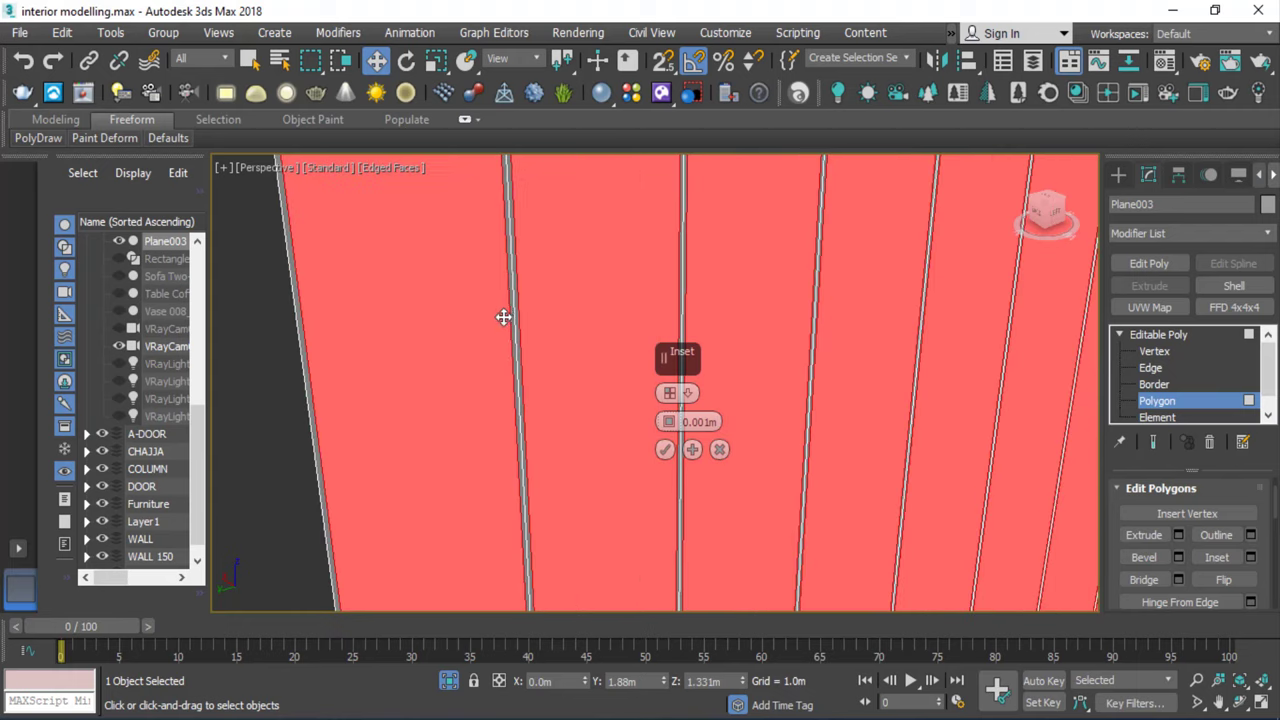
pyautogui.scroll(-2, 494, 355)
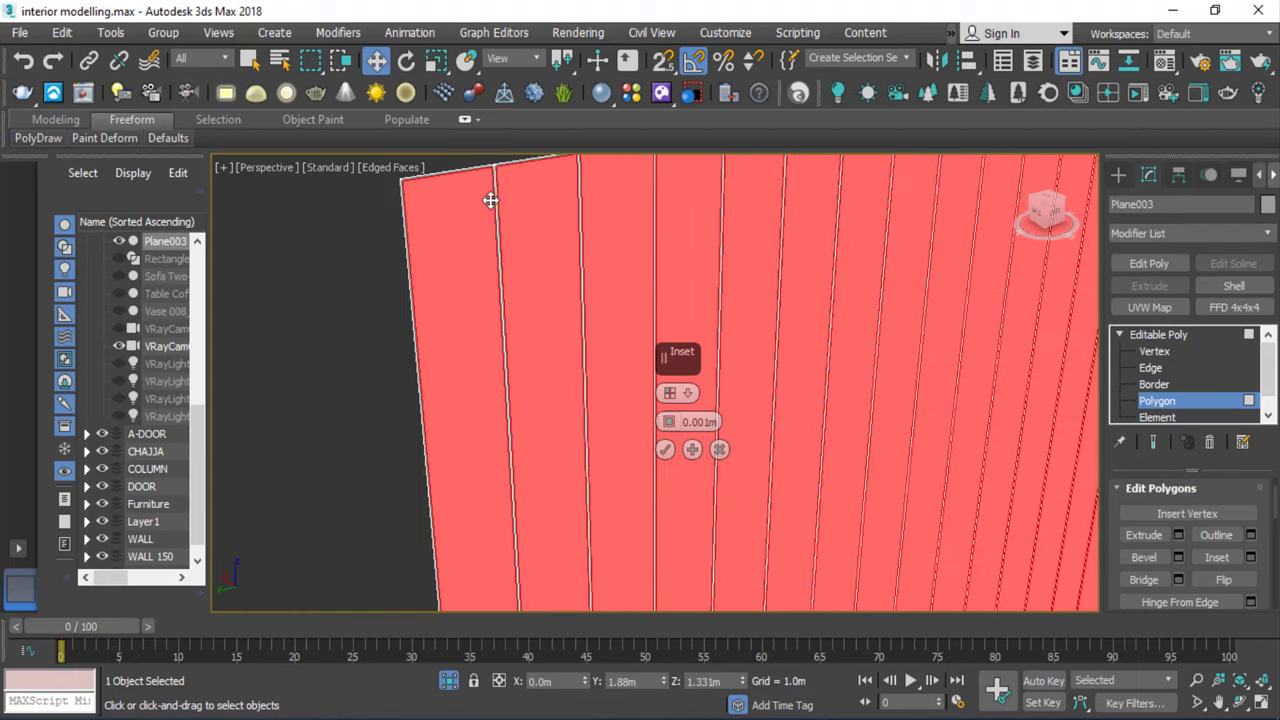
pyautogui.scroll(2, 514, 210)
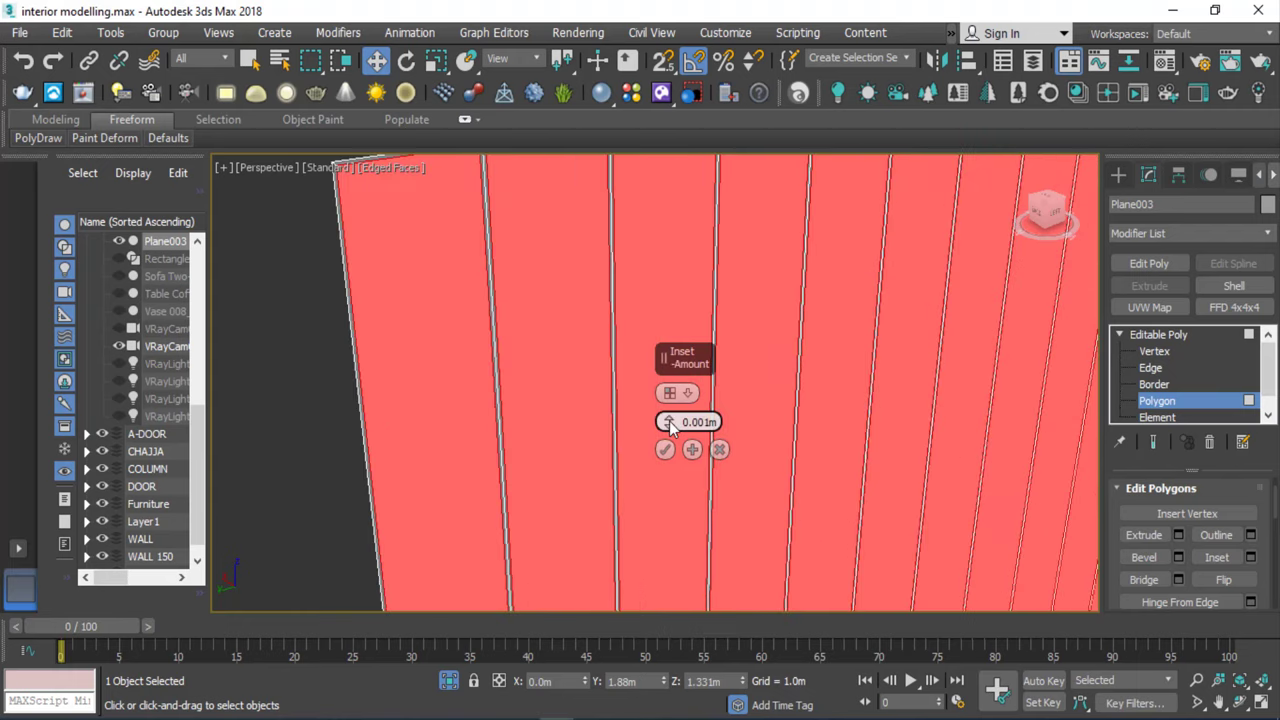
pyautogui.moveTo(702, 421); pyautogui.dragTo(712, 421)
pyautogui.write('5')
pyautogui.click(672, 393)
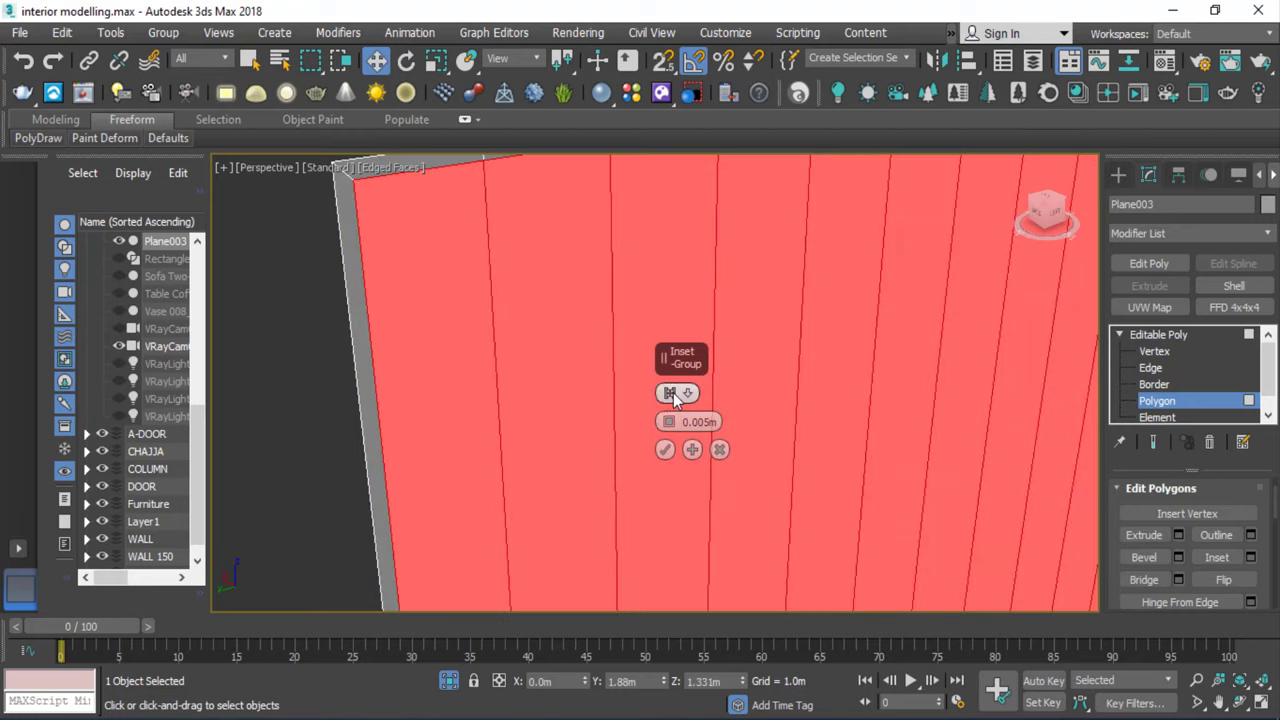
pyautogui.scroll(-3, 424, 374)
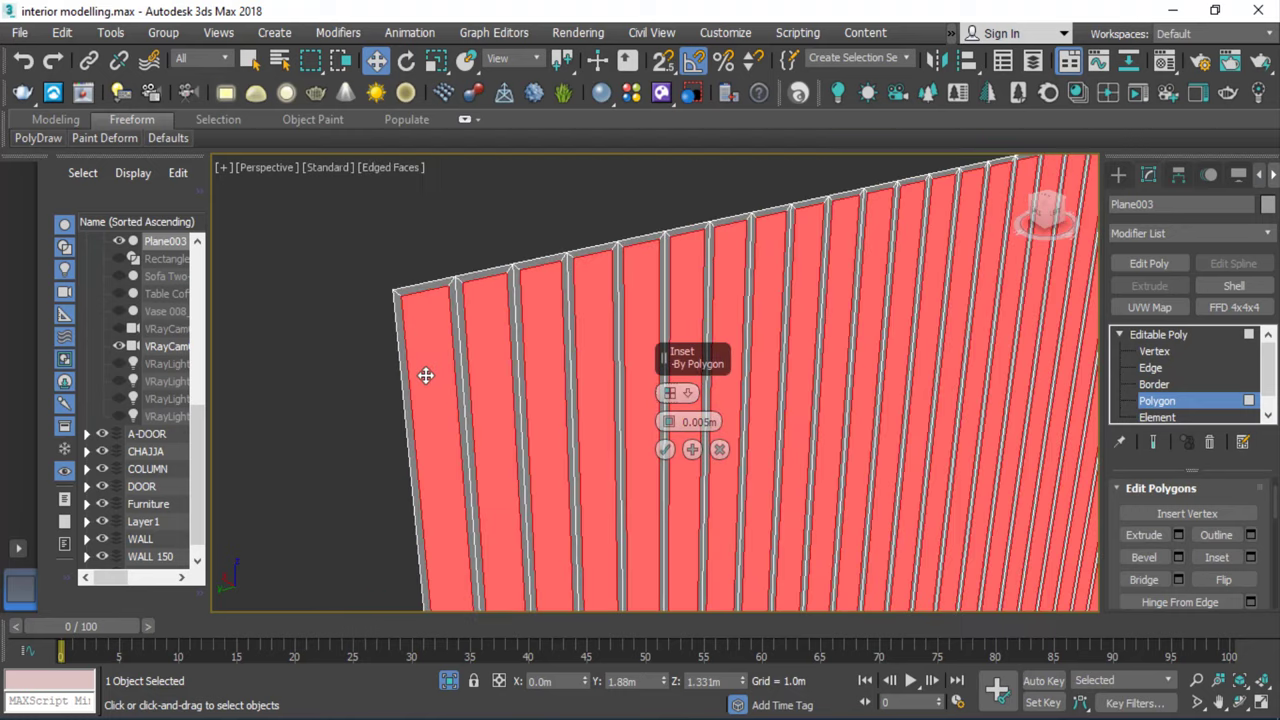
pyautogui.scroll(-2, 425, 375)
pyautogui.scroll(-1, 430, 375)
pyautogui.scroll(2, 450, 374)
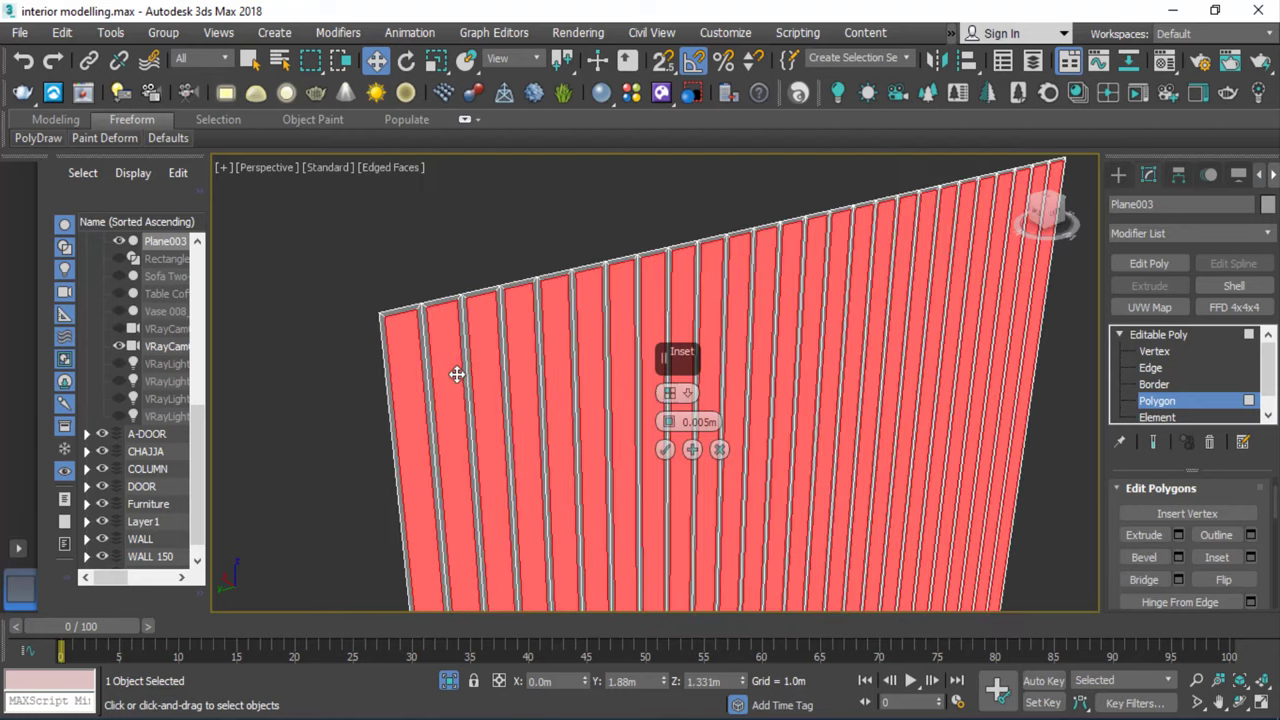
pyautogui.scroll(2, 445, 360)
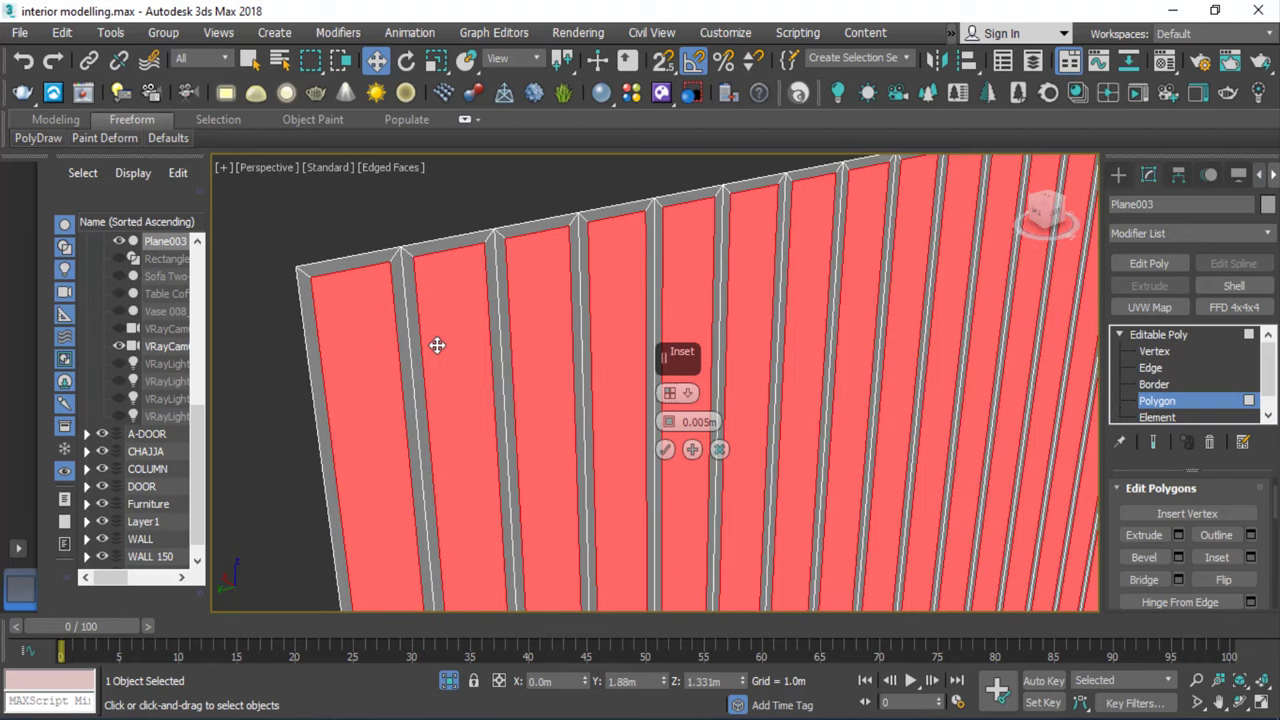
pyautogui.scroll(2, 423, 292)
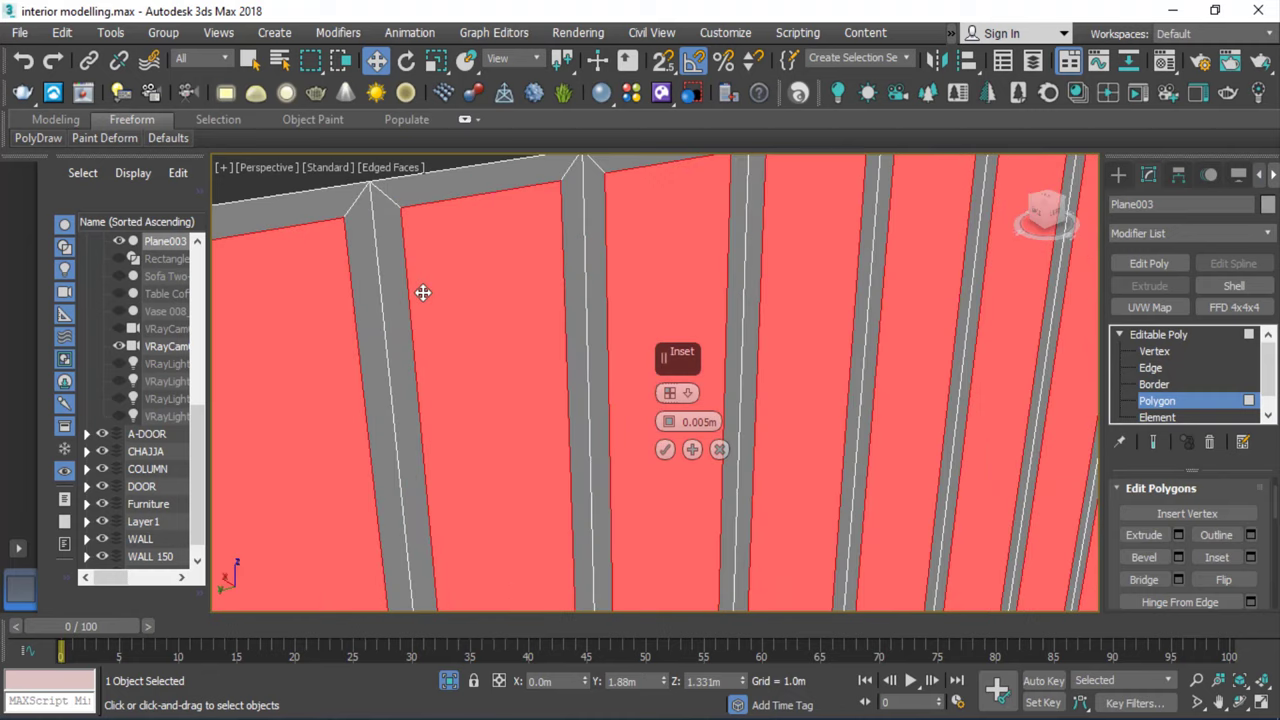
pyautogui.scroll(2, 423, 292)
pyautogui.scroll(-2, 423, 292)
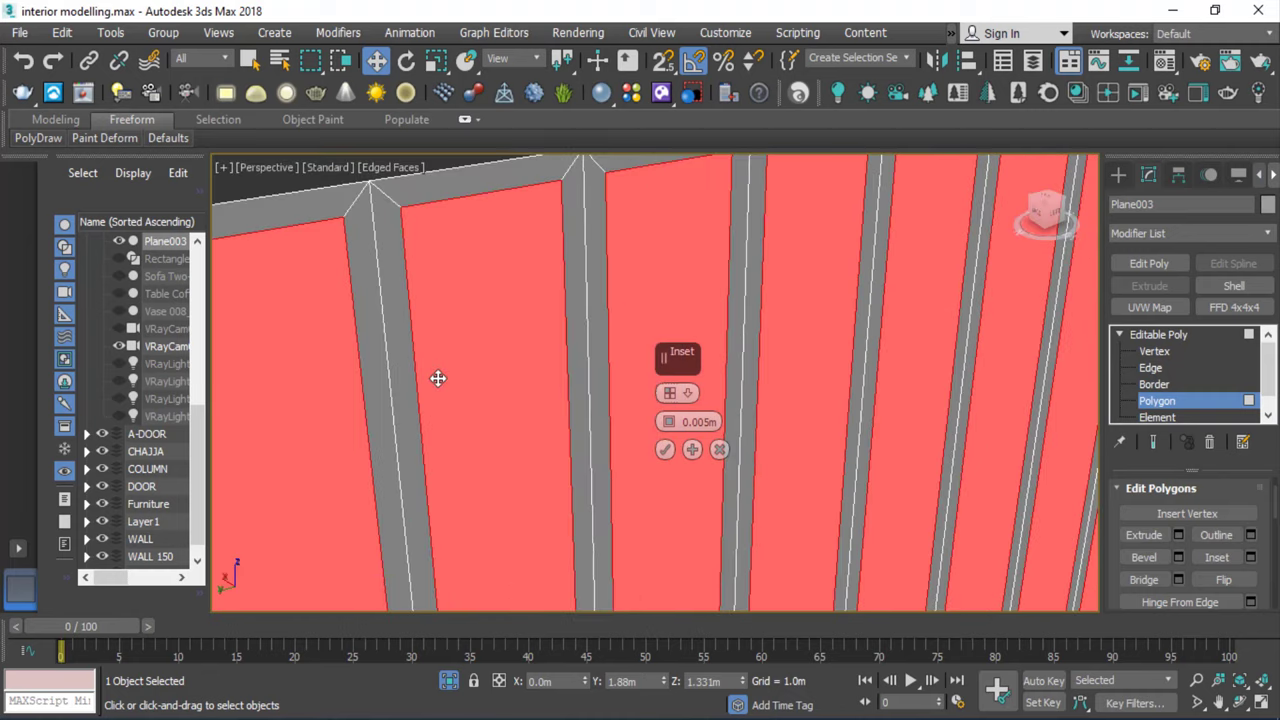
pyautogui.scroll(-2, 437, 380)
pyautogui.scroll(-2, 434, 377)
pyautogui.moveTo(362, 289)
pyautogui.keyDown('alt'); pyautogui.mouseDown(button='middle')
pyautogui.moveTo(383, 374)
pyautogui.moveTo(400, 351)
pyautogui.mouseUp(button='middle'); pyautogui.keyUp('alt')
pyautogui.click(665, 449)
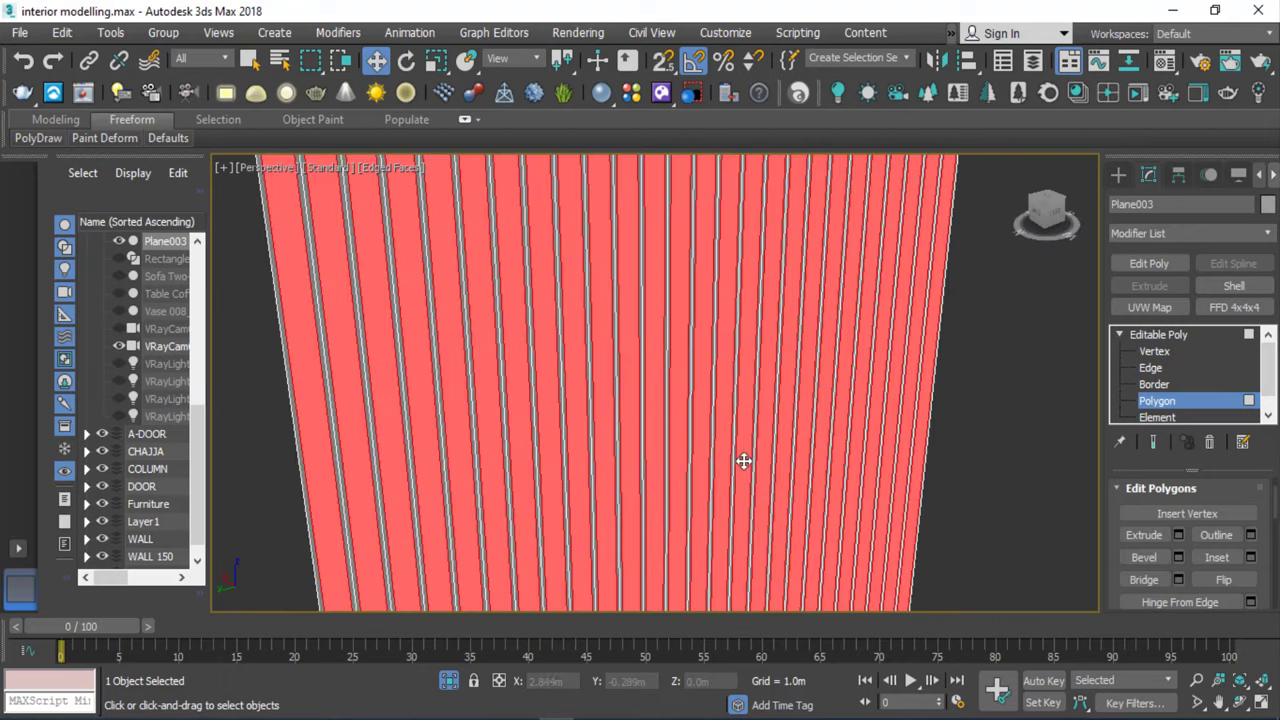
# Extrude the inset strips 0.01m into slats and exit face editing.
pyautogui.click(1177, 534)
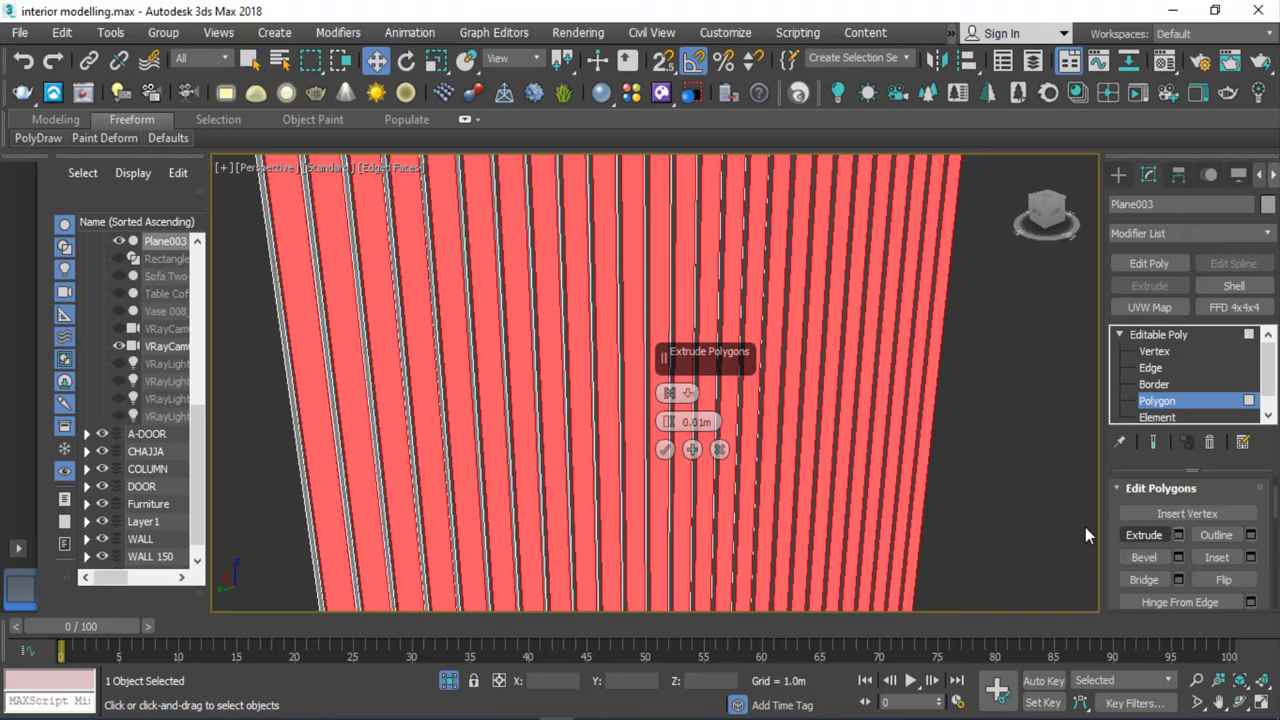
pyautogui.click(665, 449)
pyautogui.scroll(-5, 574, 443)
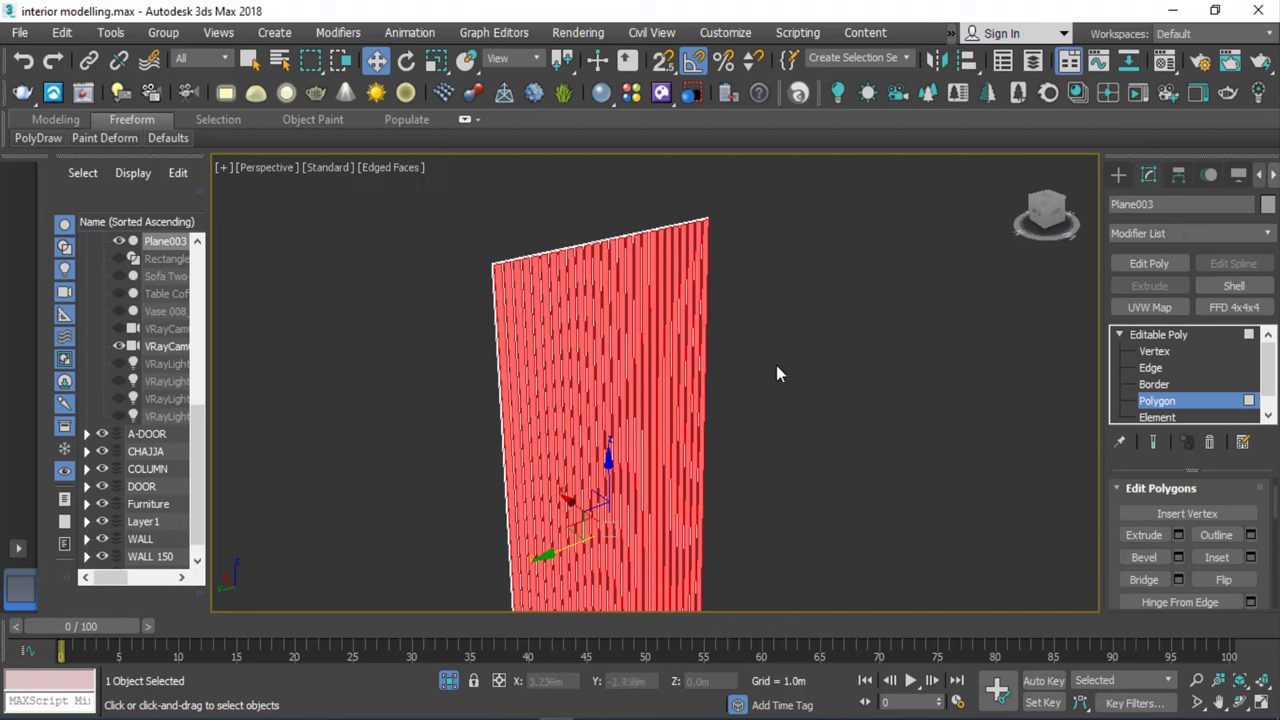
pyautogui.rightClick(776, 361)
pyautogui.click(866, 378)
pyautogui.click(866, 378)
# Reselect Plane003 in the Top view, wireframe, with the rest of the scene unhidden.
pyautogui.click(597, 361)
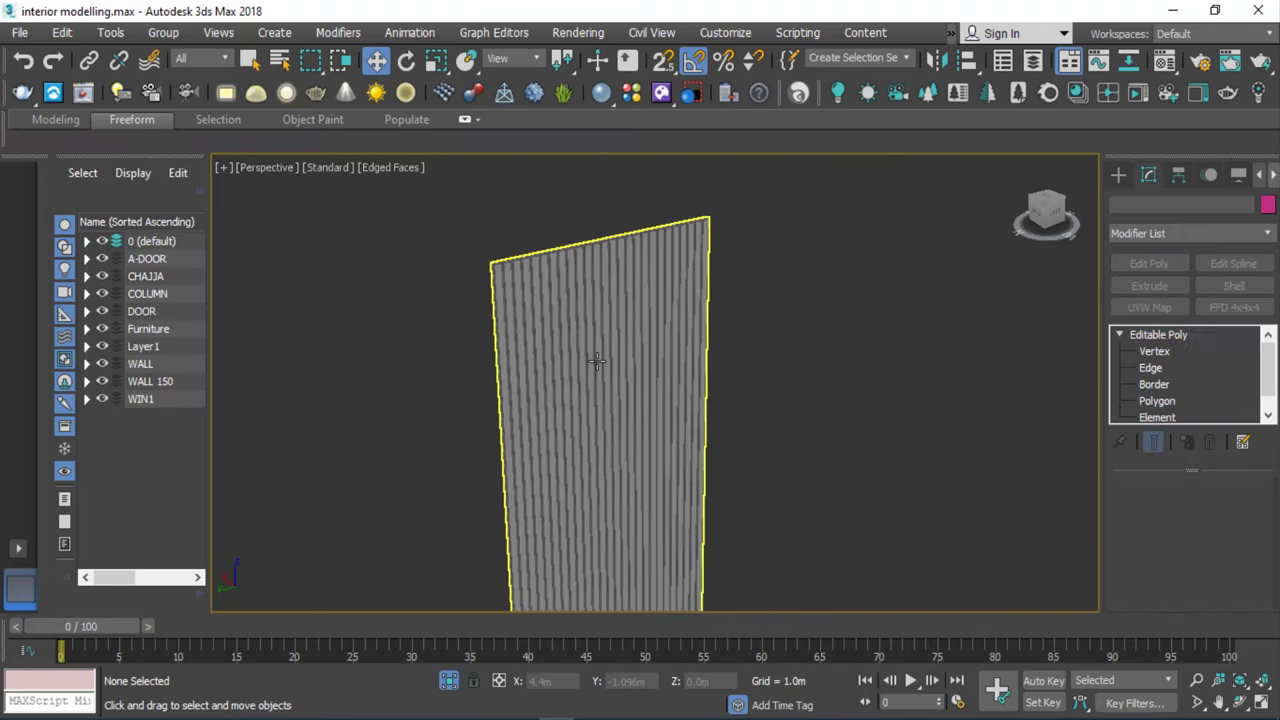
pyautogui.press('t')
pyautogui.press('z')
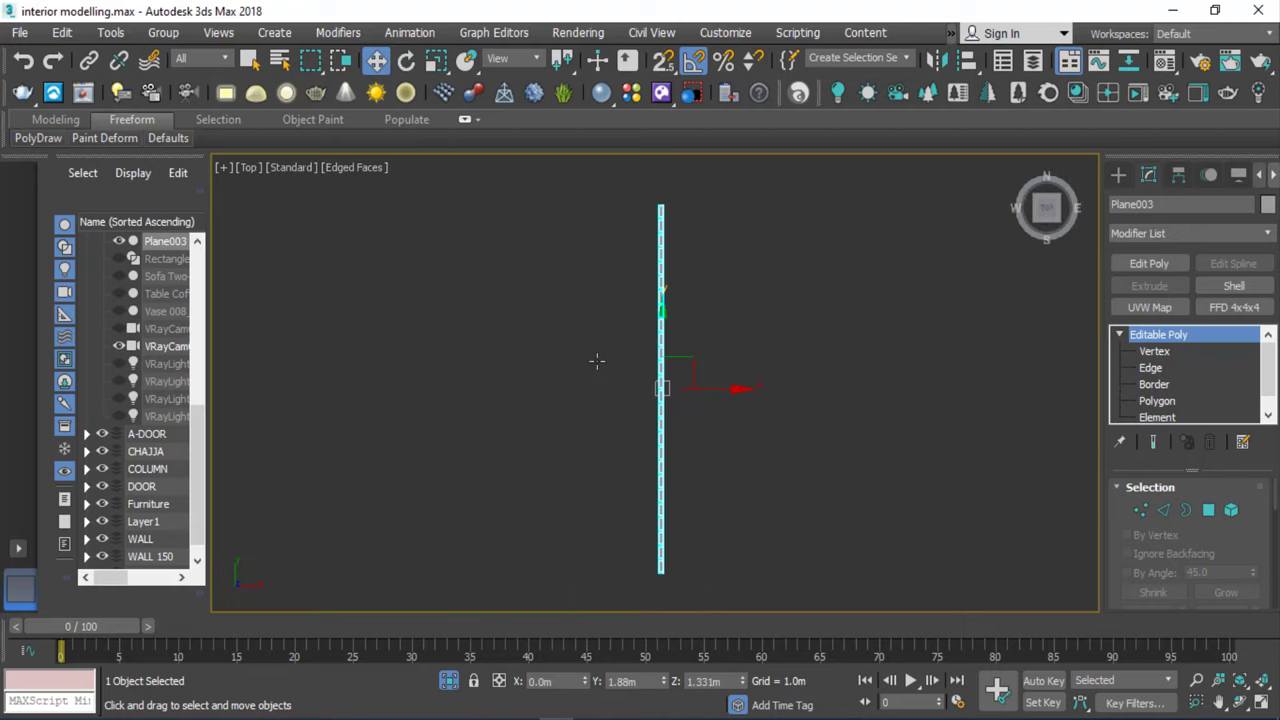
pyautogui.scroll(-4, 589, 362)
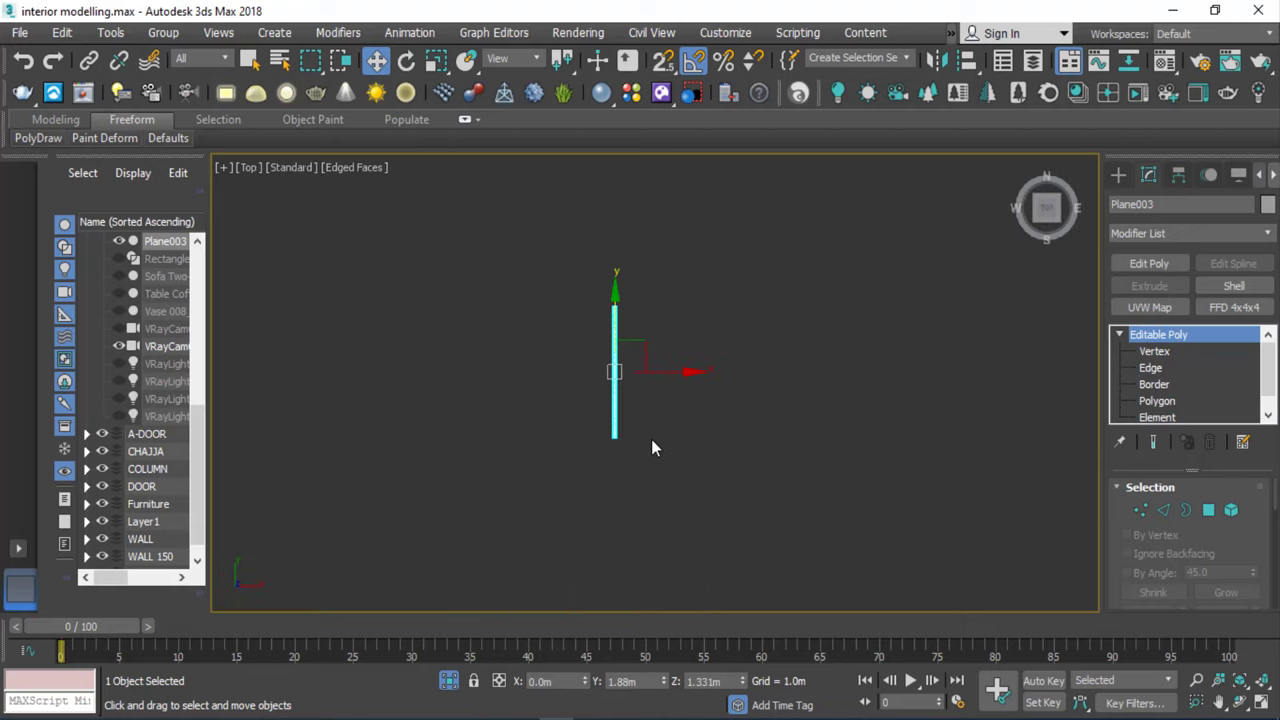
pyautogui.press('F3')
pyautogui.click(448, 680)
pyautogui.scroll(4, 477, 527)
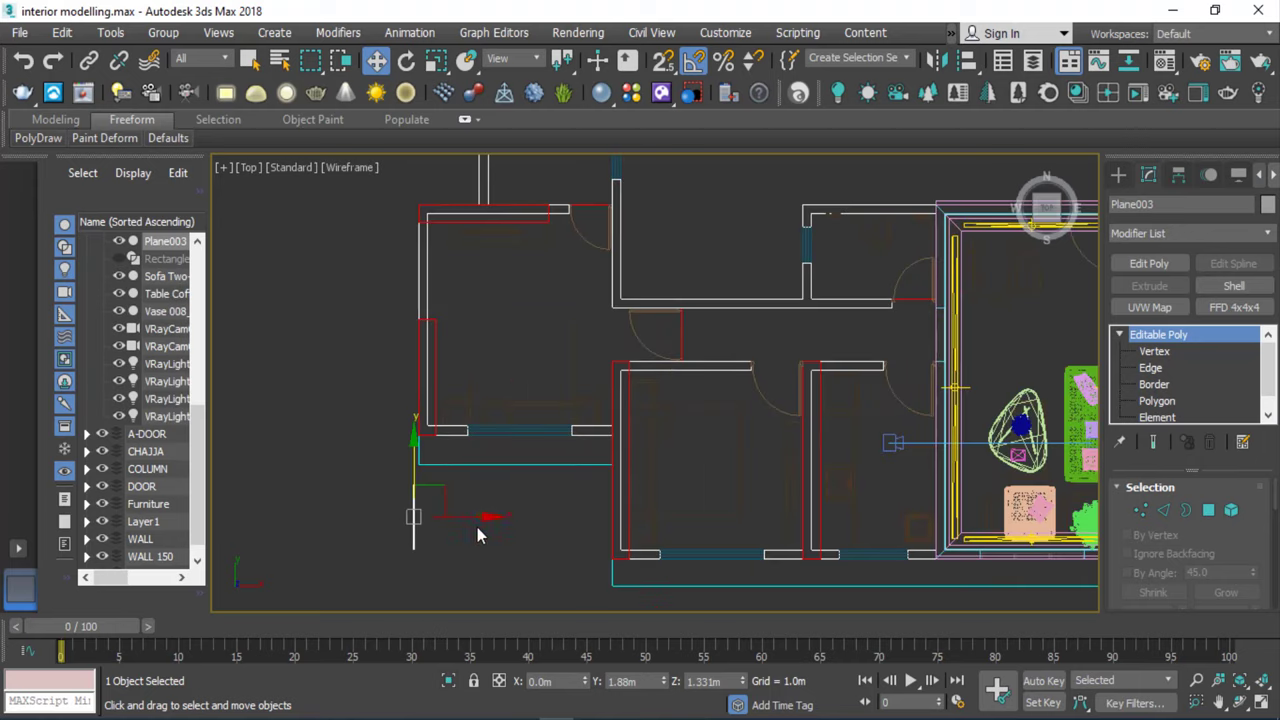
# Slide the slatted panel along X beside the X-pattern wall and nudge it left into line.
pyautogui.moveTo(477, 528); pyautogui.dragTo(990, 580)
pyautogui.scroll(-5, 640, 530)
pyautogui.scroll(5, 840, 543)
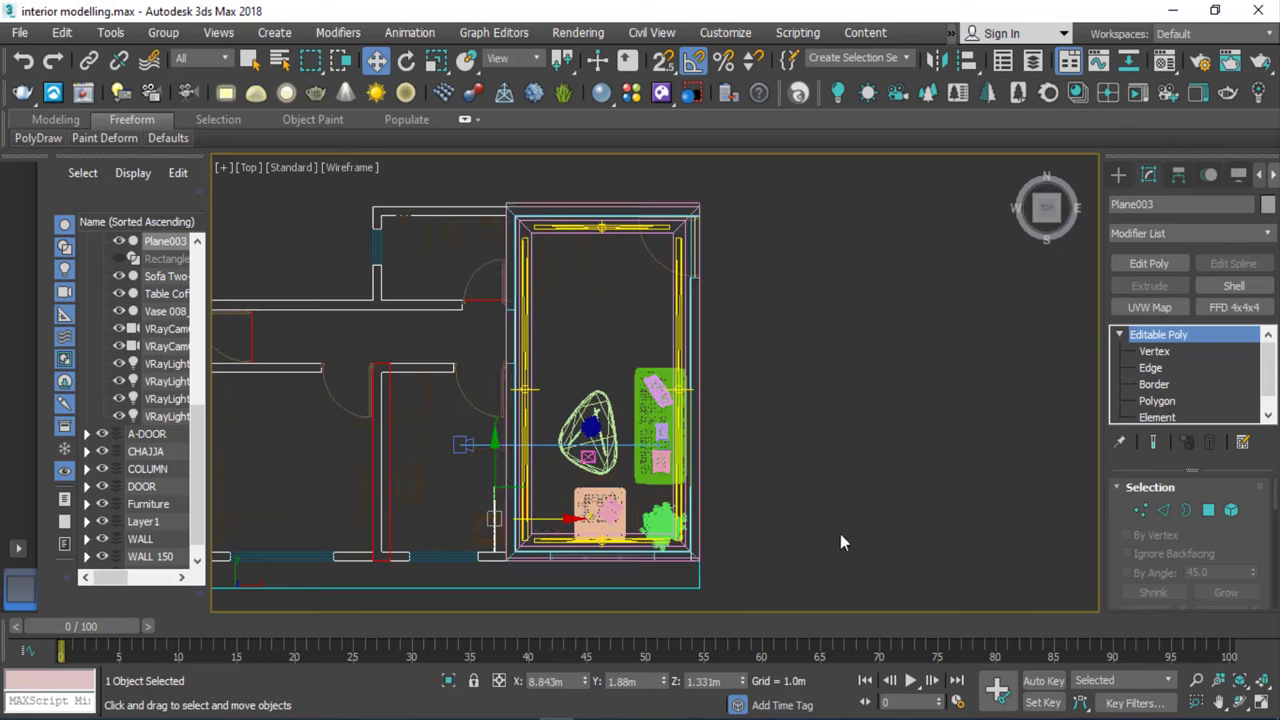
pyautogui.scroll(4, 540, 535)
pyautogui.moveTo(508, 508); pyautogui.dragTo(896, 512)
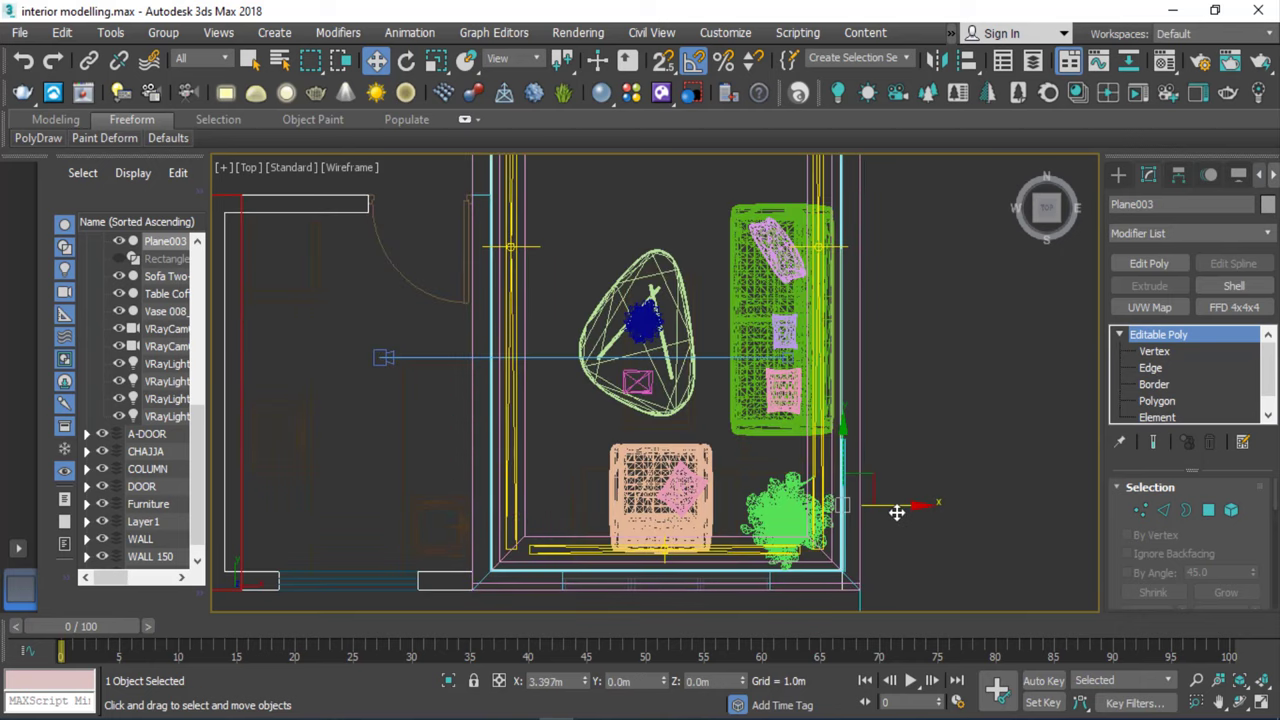
pyautogui.scroll(3, 896, 512)
pyautogui.scroll(2, 896, 512)
pyautogui.scroll(2, 896, 512)
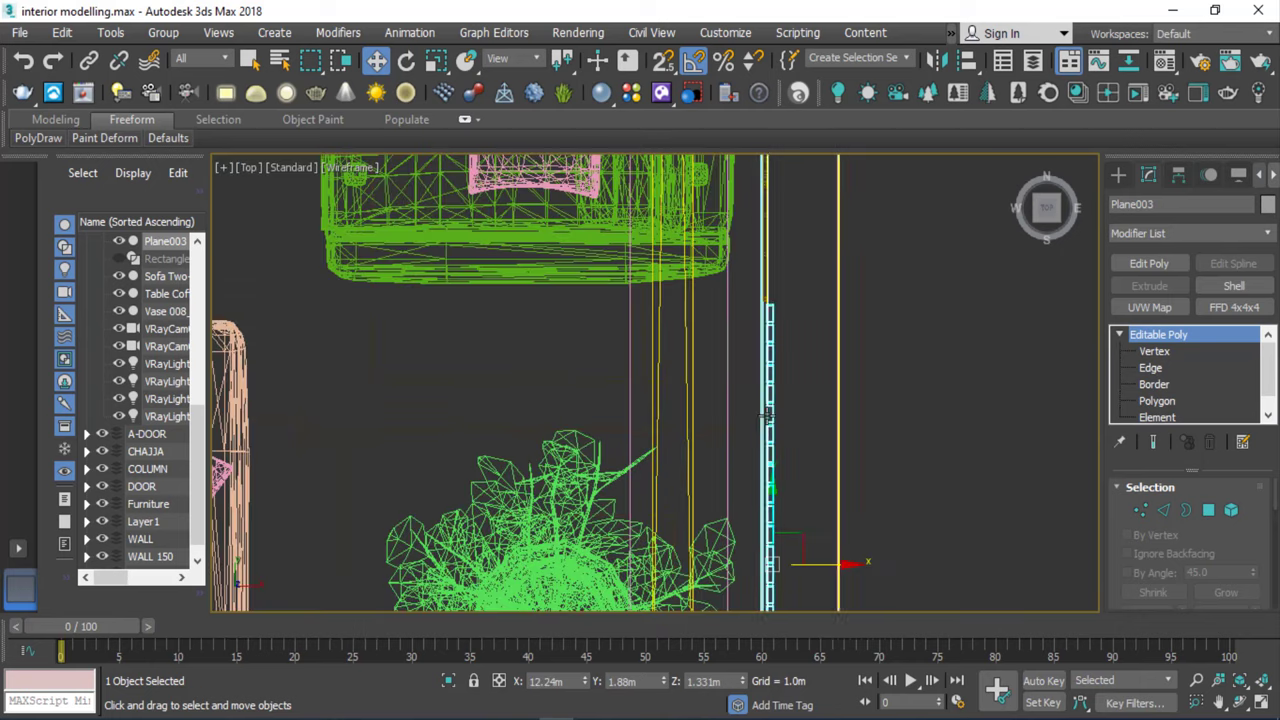
pyautogui.scroll(1, 803, 566)
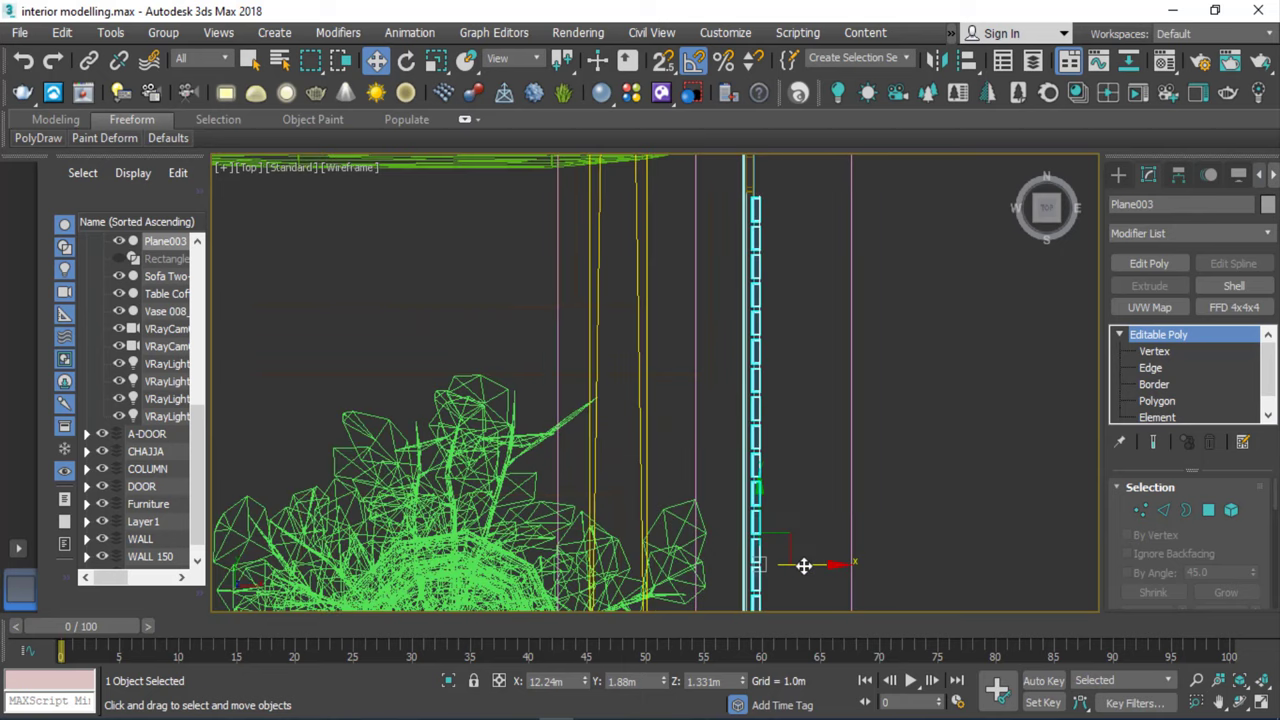
pyautogui.moveTo(805, 567); pyautogui.dragTo(799, 571)
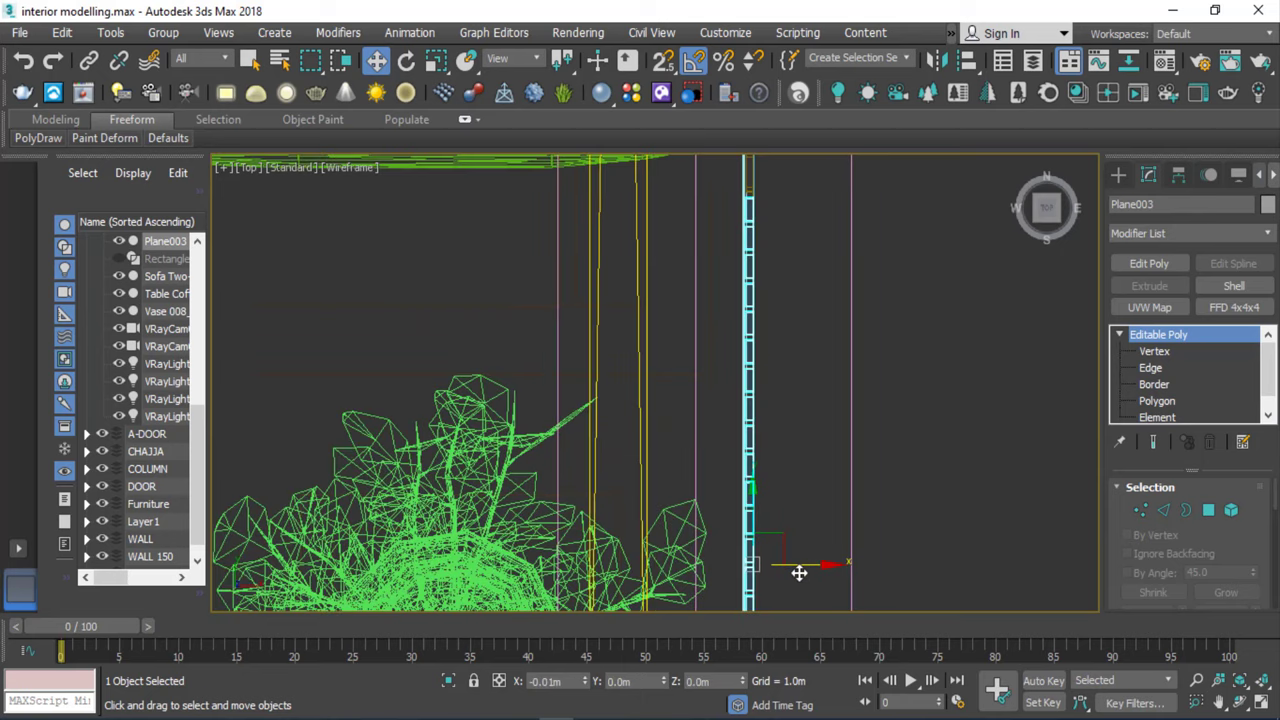
# View the room through VRayCam001 with Edged Faces shading, zoomed out.
pyautogui.press('c')
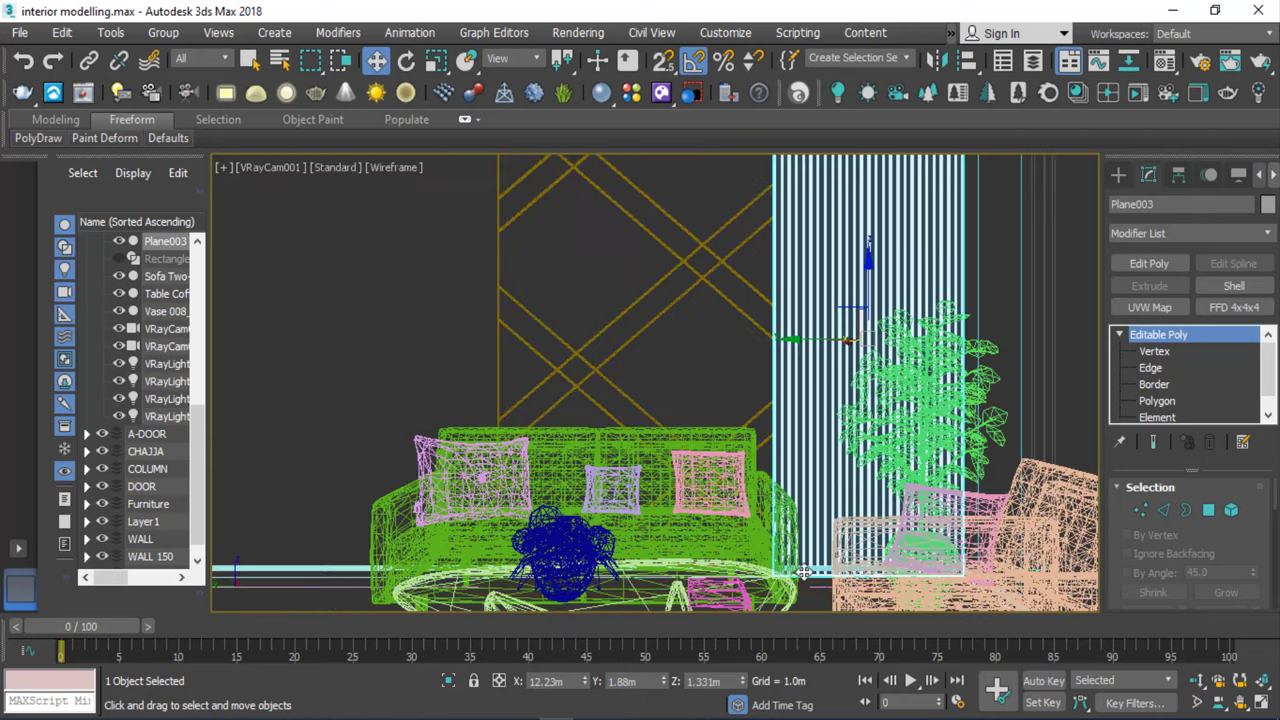
pyautogui.press('F3')
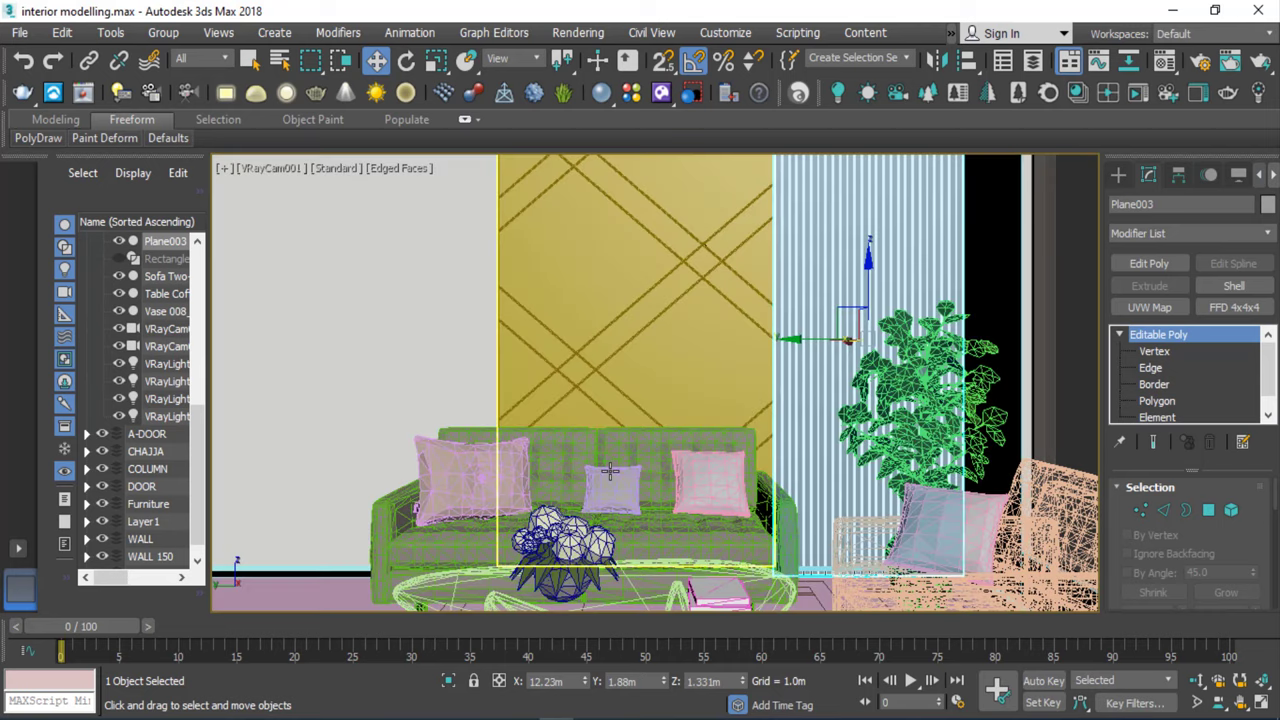
pyautogui.rightClick(1070, 350)
pyautogui.scroll(-3, 636, 348)
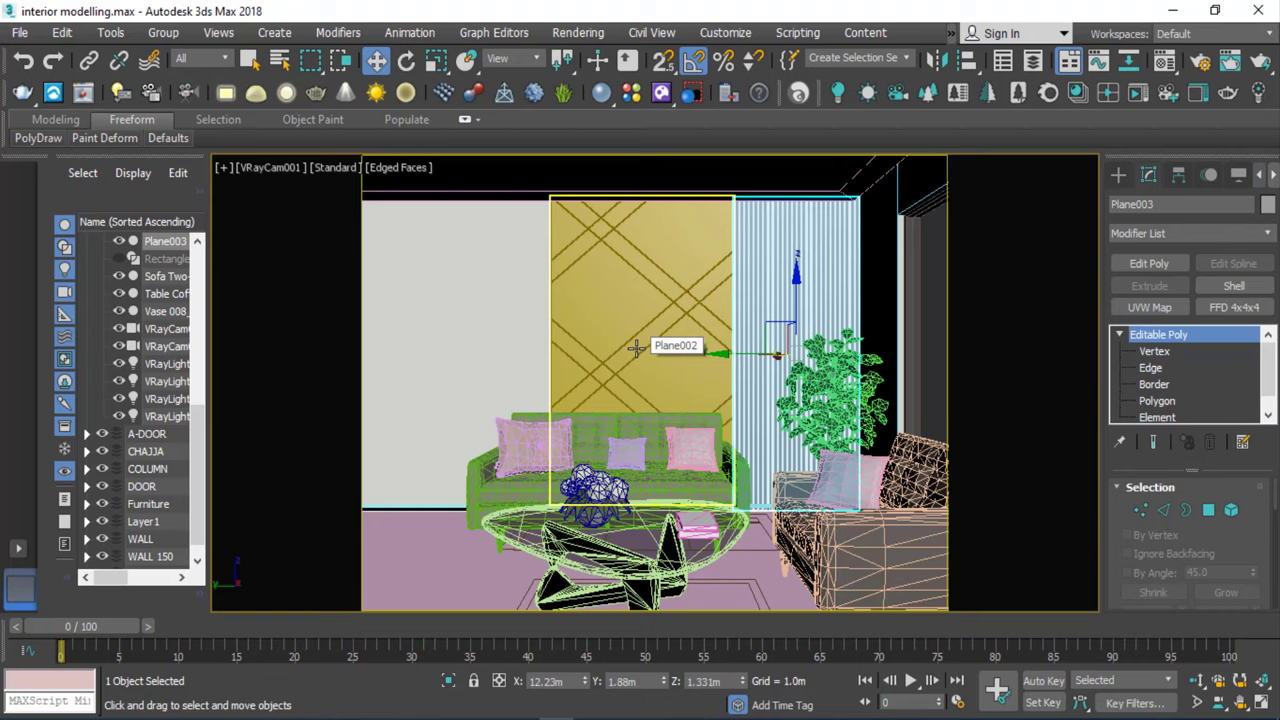
# Import the Chair 006 swivel armchair from Chaos Cosmos and close the library.
pyautogui.click(661, 93)
pyautogui.scroll(-1, 740, 482)
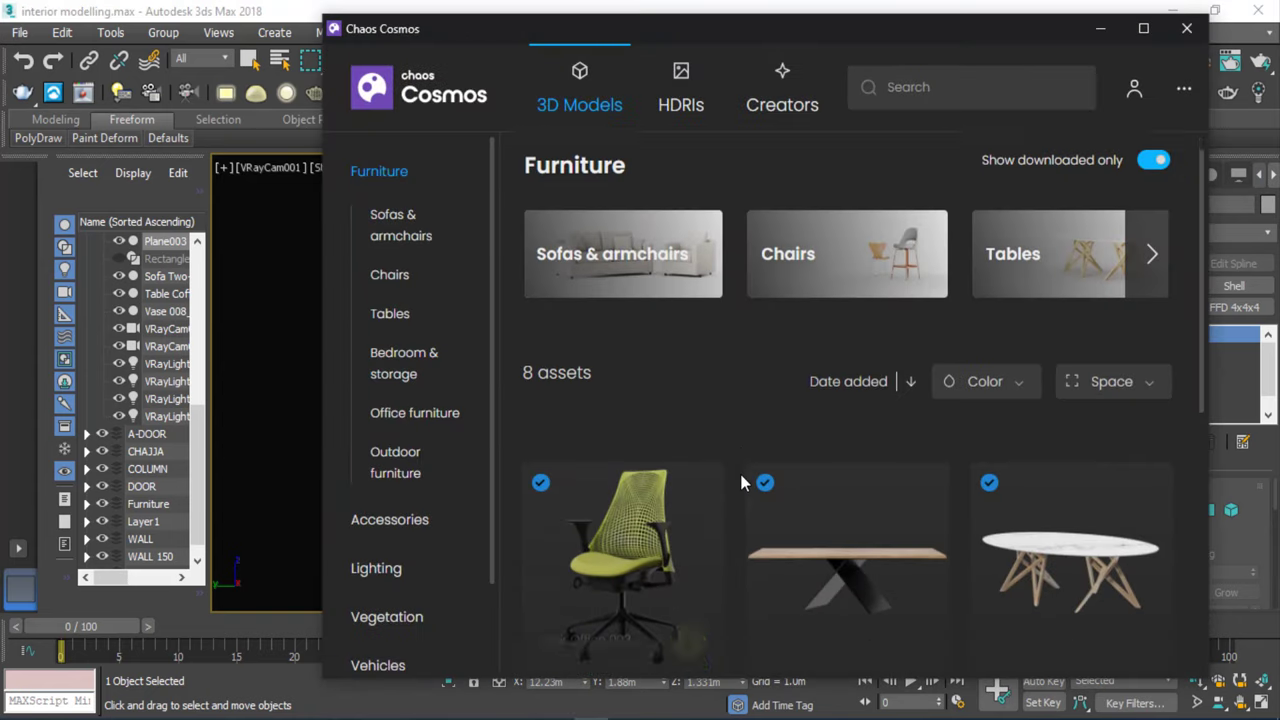
pyautogui.scroll(-3, 745, 478)
pyautogui.scroll(-2, 800, 440)
pyautogui.click(688, 590)
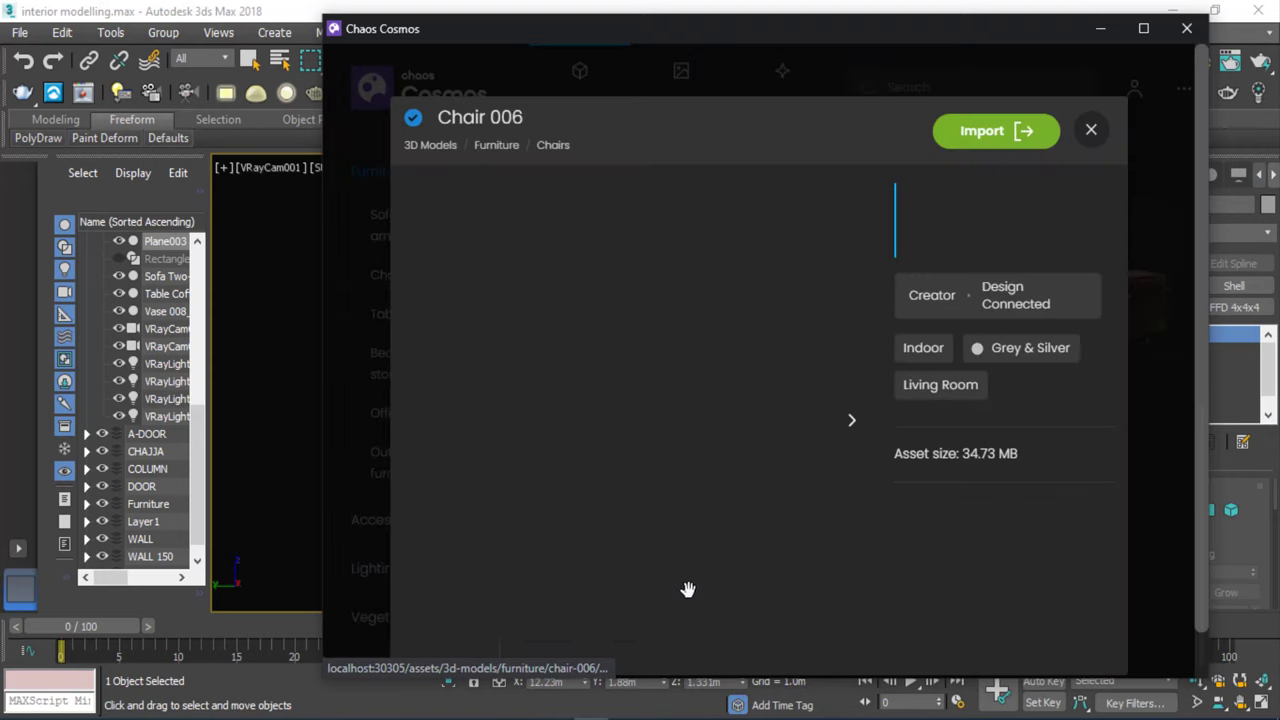
pyautogui.click(1022, 134)
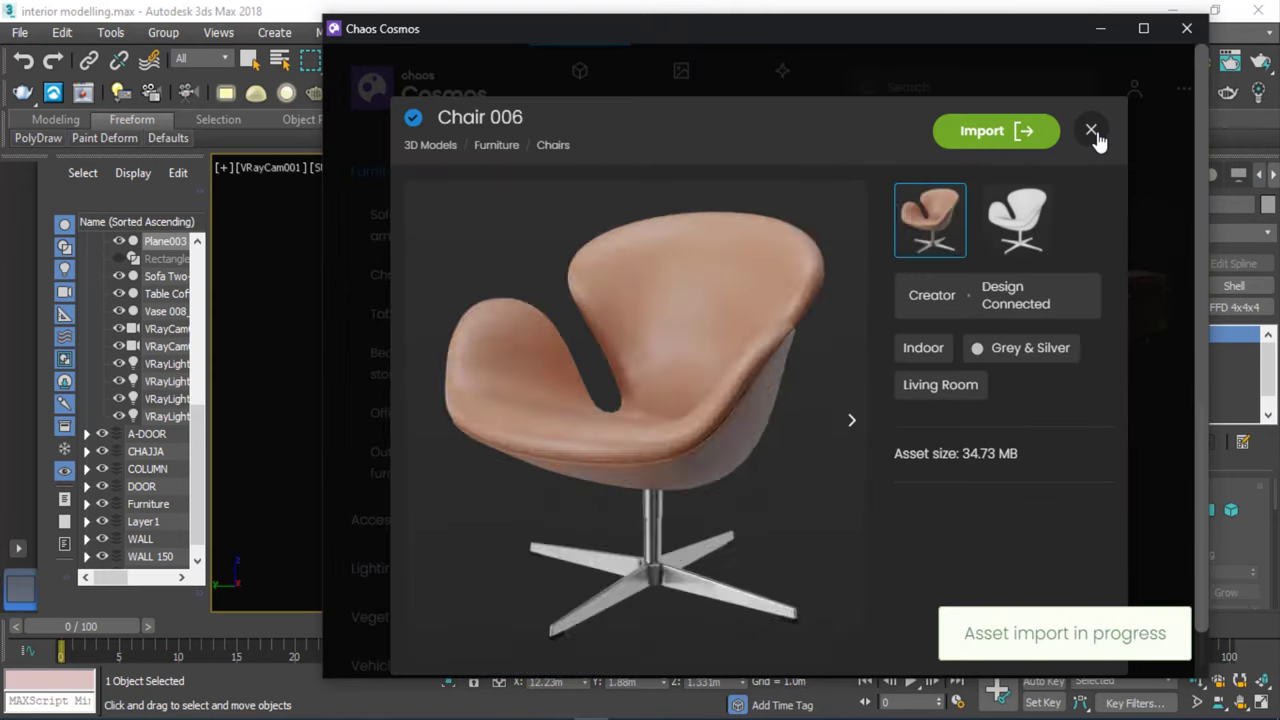
pyautogui.click(1091, 130)
pyautogui.click(1100, 28)
# In the Top view, drag the imported chair right toward the room.
pyautogui.press('t')
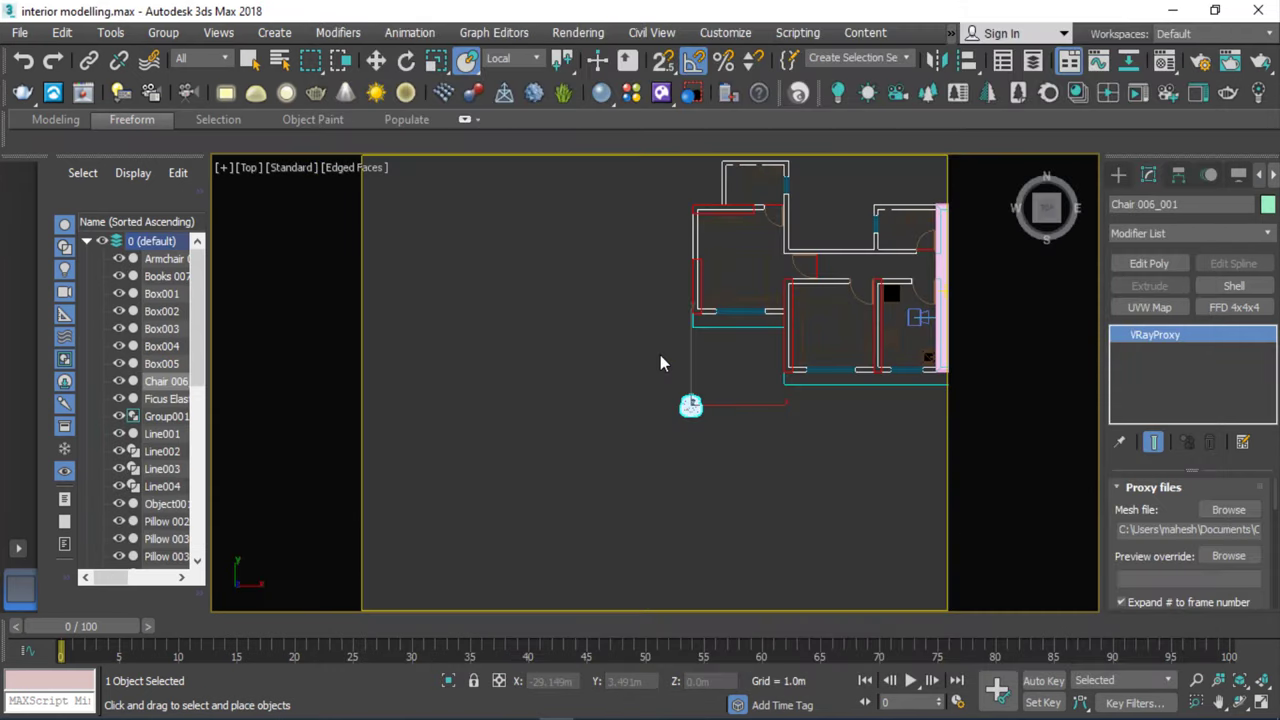
pyautogui.scroll(4, 726, 434)
pyautogui.scroll(-2, 586, 409)
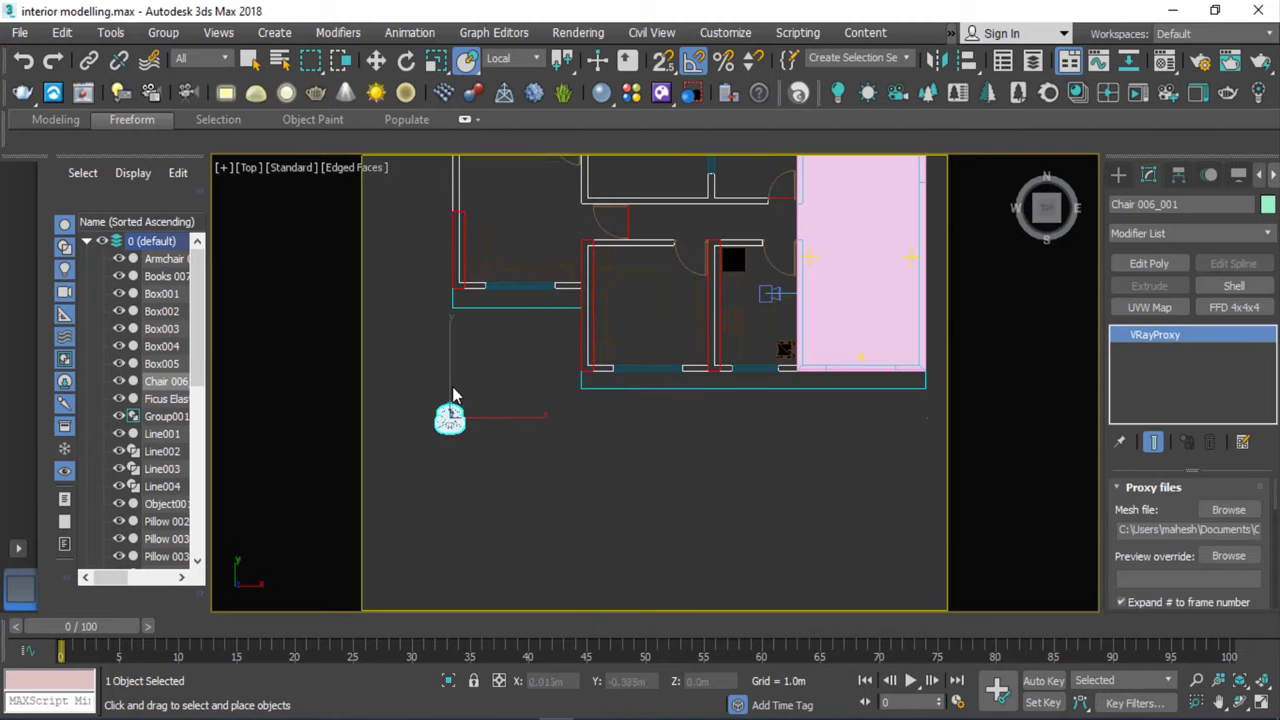
pyautogui.press('z')
pyautogui.click(376, 60)
pyautogui.scroll(-4, 434, 341)
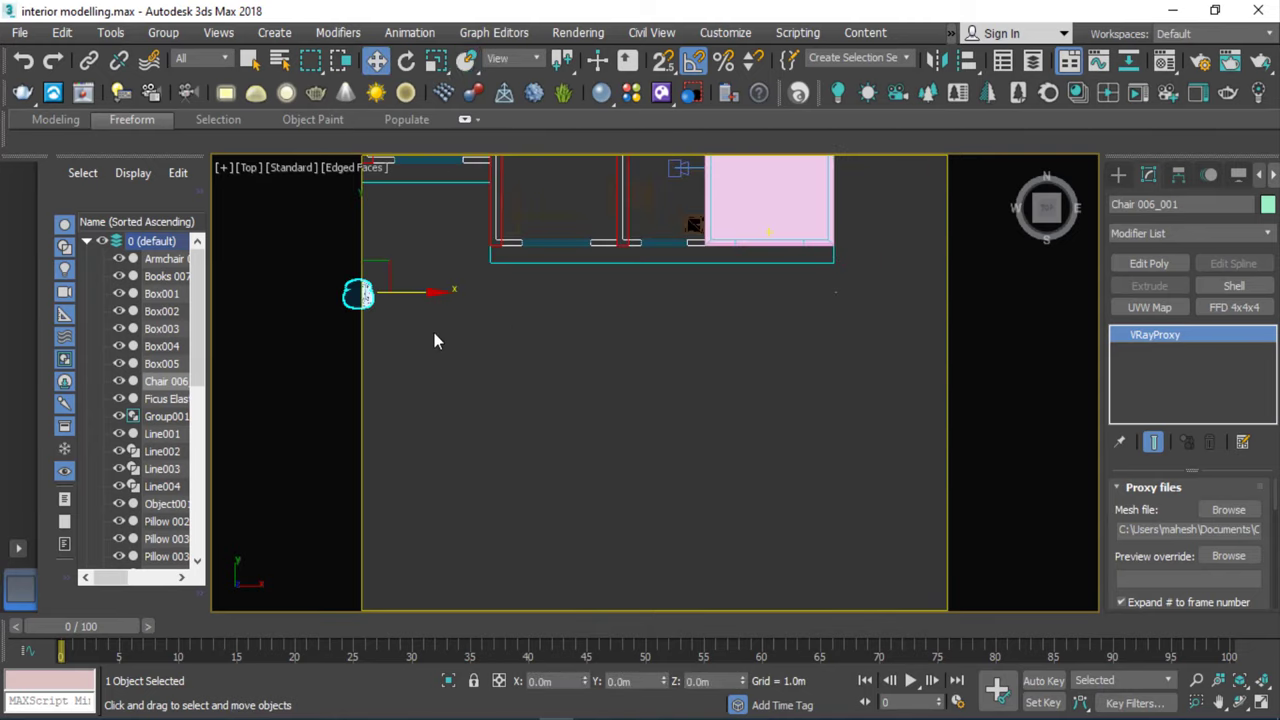
pyautogui.moveTo(389, 294); pyautogui.dragTo(710, 331)
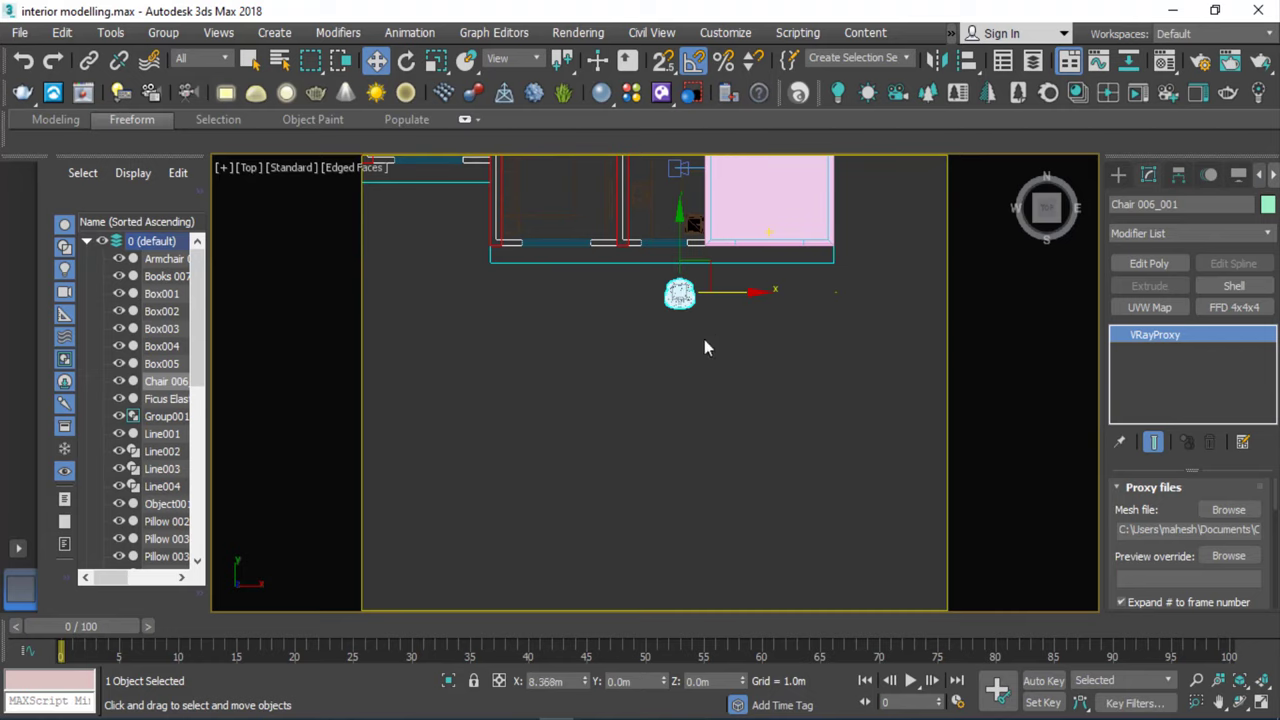
# Move the chair up into the living room near the coffee table.
pyautogui.press('F3')
pyautogui.moveTo(748, 291); pyautogui.dragTo(797, 292)
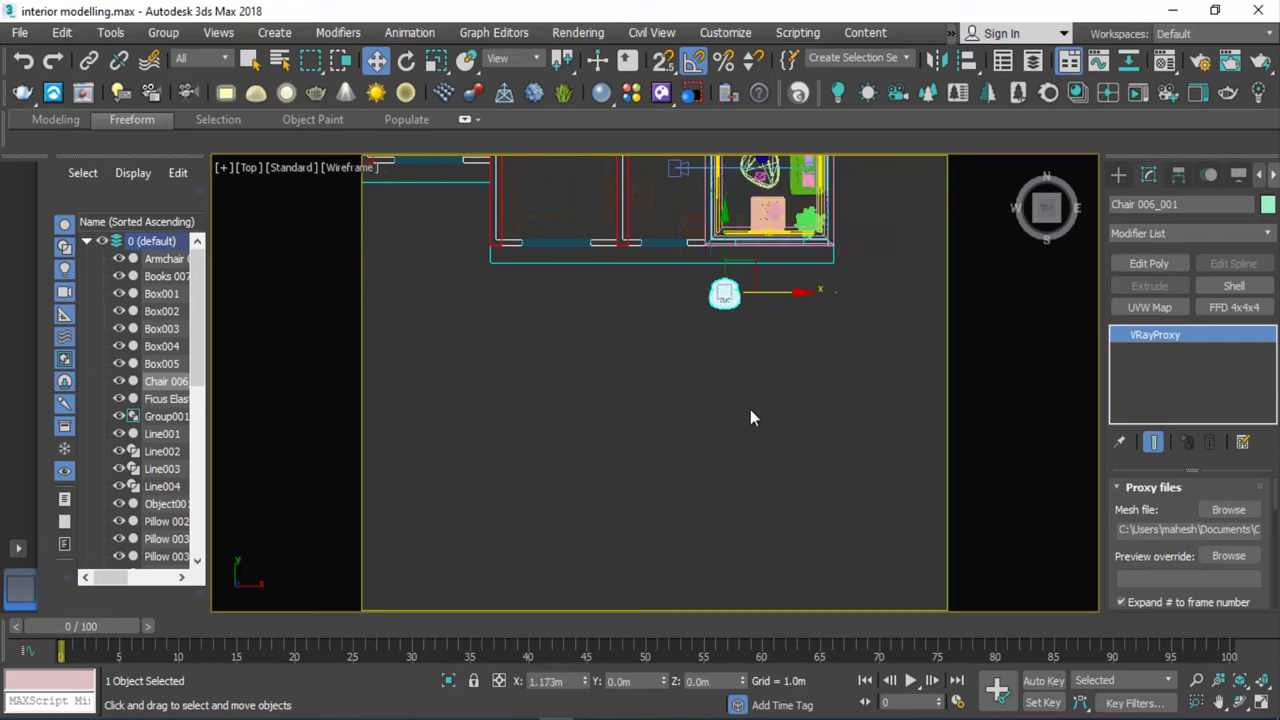
pyautogui.scroll(-3, 751, 417)
pyautogui.scroll(3, 755, 355)
pyautogui.moveTo(697, 422); pyautogui.dragTo(700, 240)
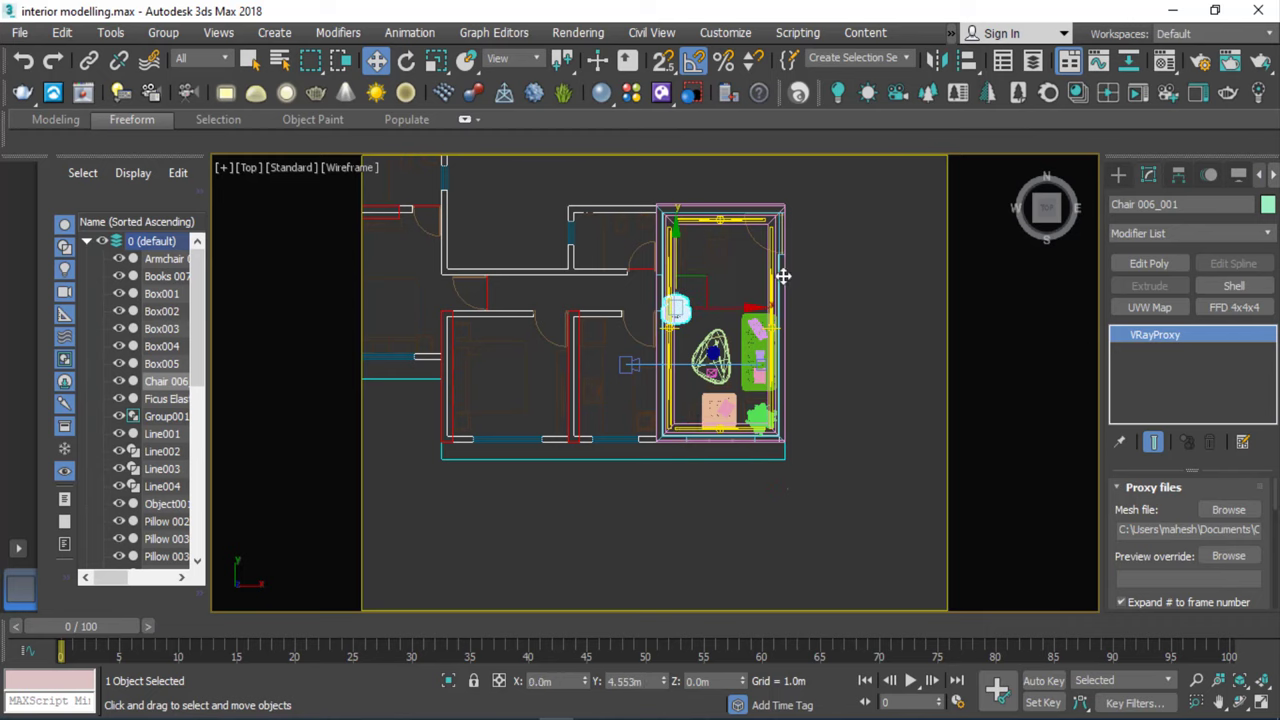
pyautogui.scroll(5, 745, 300)
pyautogui.moveTo(586, 323)
pyautogui.mouseDown()
pyautogui.moveTo(748, 323)
pyautogui.moveTo(734, 306)
pyautogui.moveTo(748, 306)
pyautogui.mouseUp()
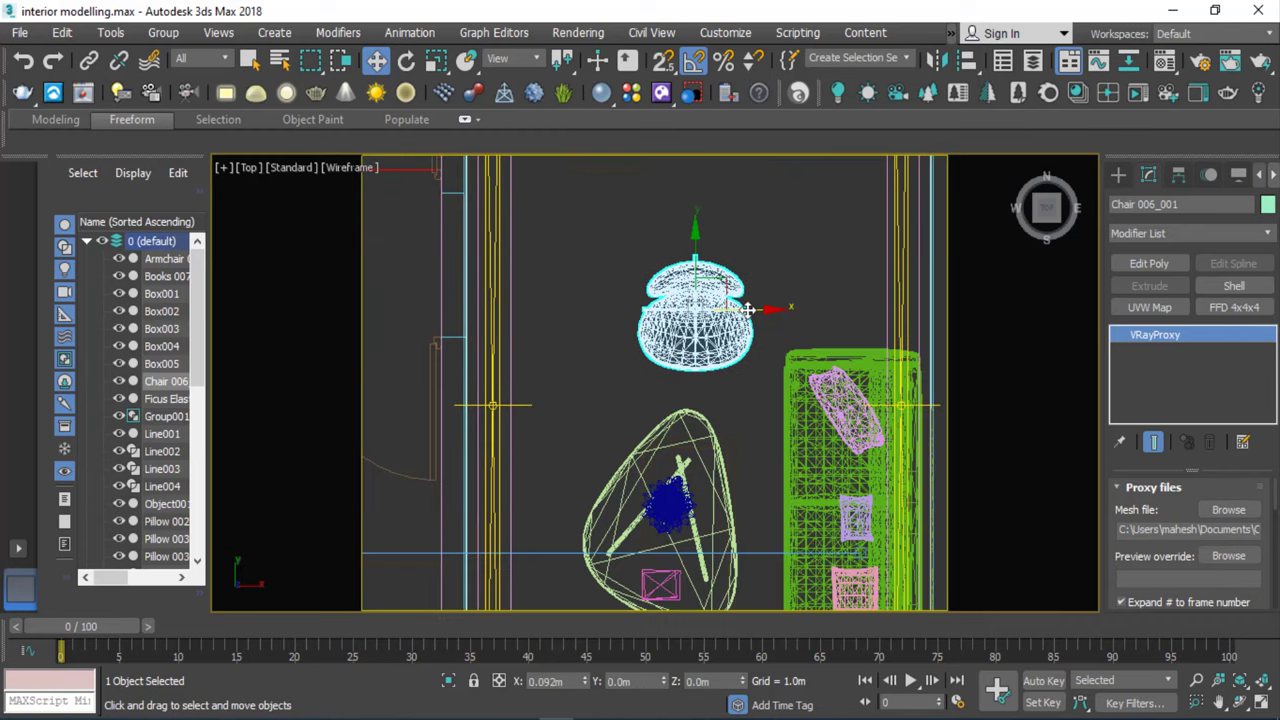
# Rotate the chair -90° about its vertical axis to face into the room.
pyautogui.click(406, 61)
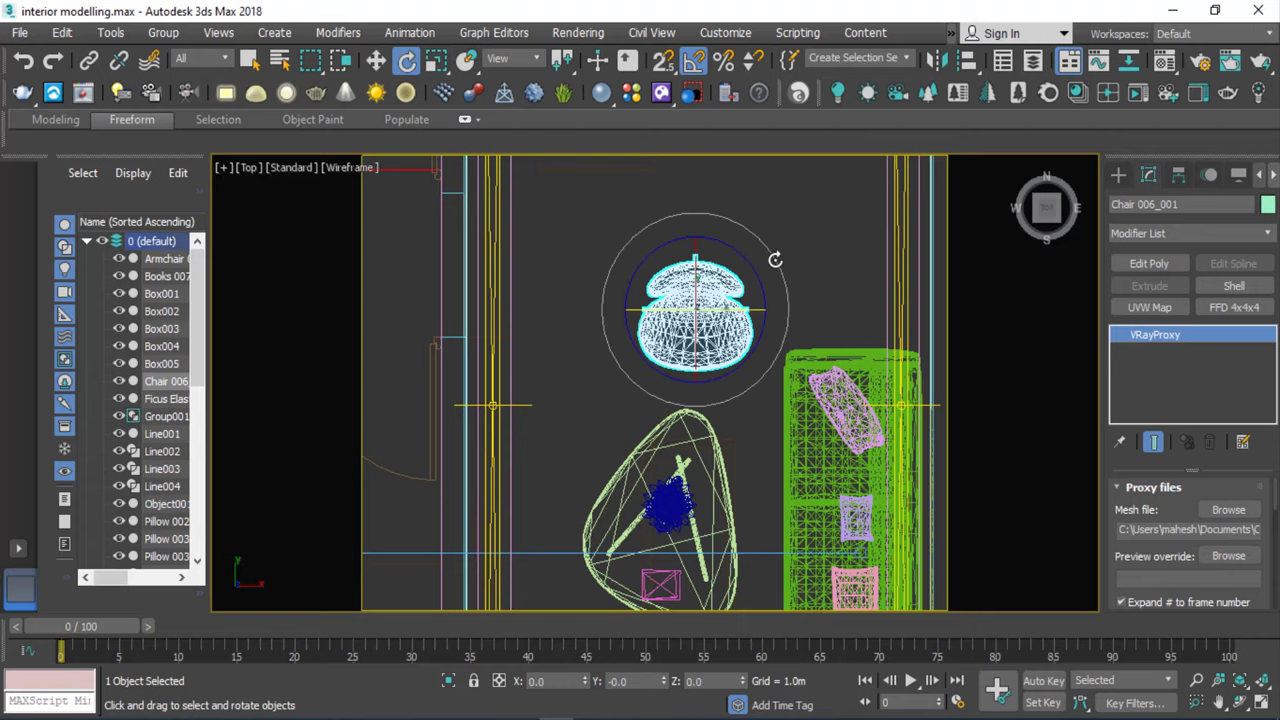
pyautogui.moveTo(775, 260)
pyautogui.mouseDown()
pyautogui.moveTo(784, 268)
pyautogui.moveTo(756, 213)
pyautogui.moveTo(649, 171)
pyautogui.moveTo(845, 349)
pyautogui.mouseUp()
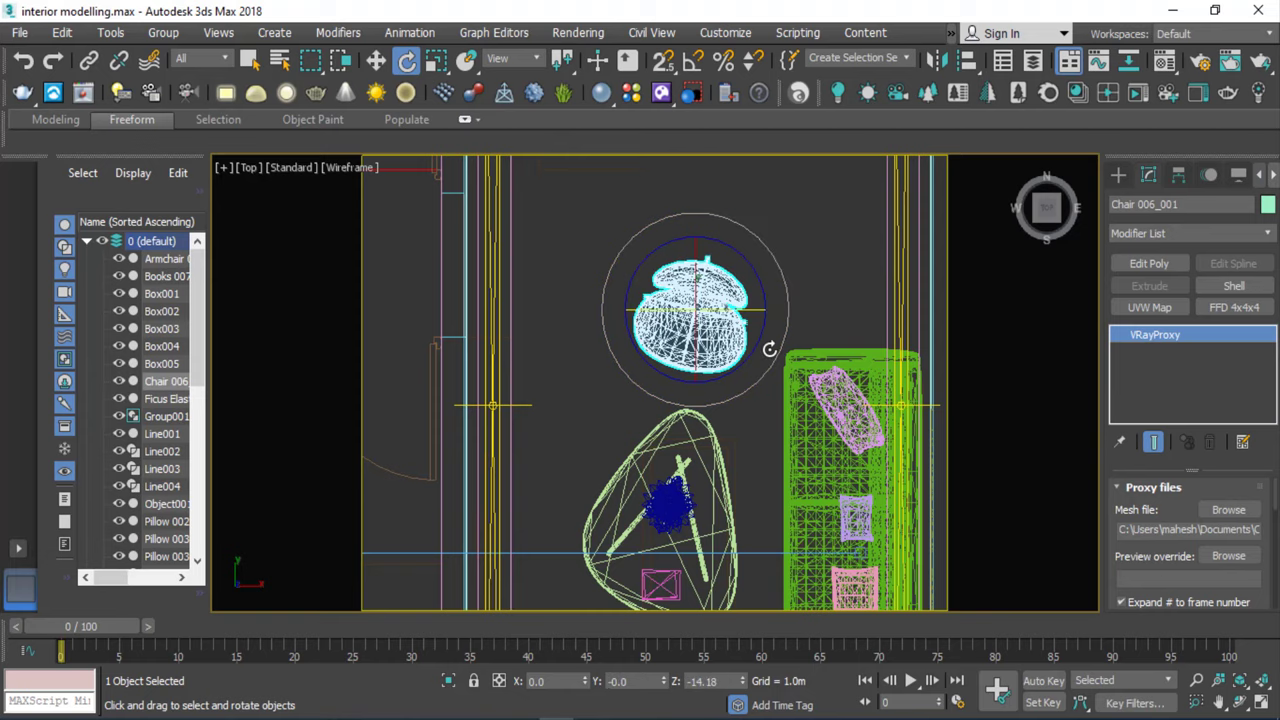
pyautogui.scroll(-5, 884, 383)
pyautogui.click(838, 441)
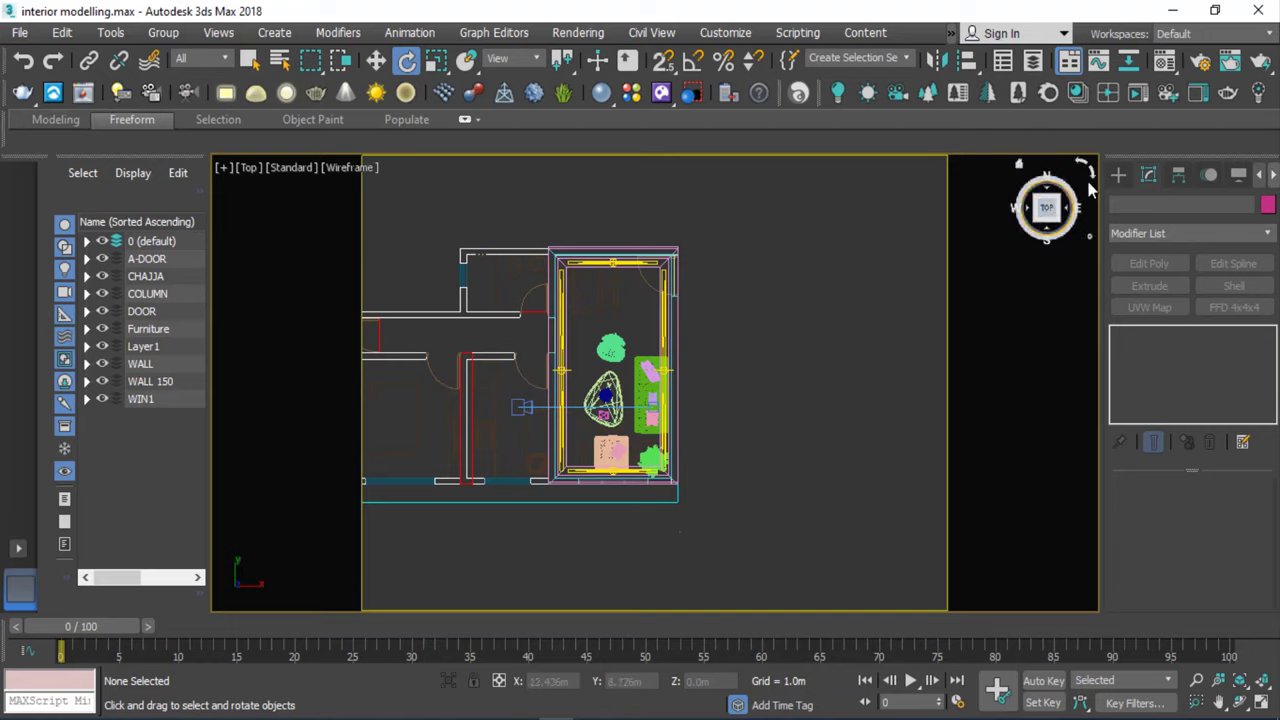
# Place a VRaySun south of the floor plan aimed at the building, answering the VRaySky prompt.
pyautogui.click(1118, 175)
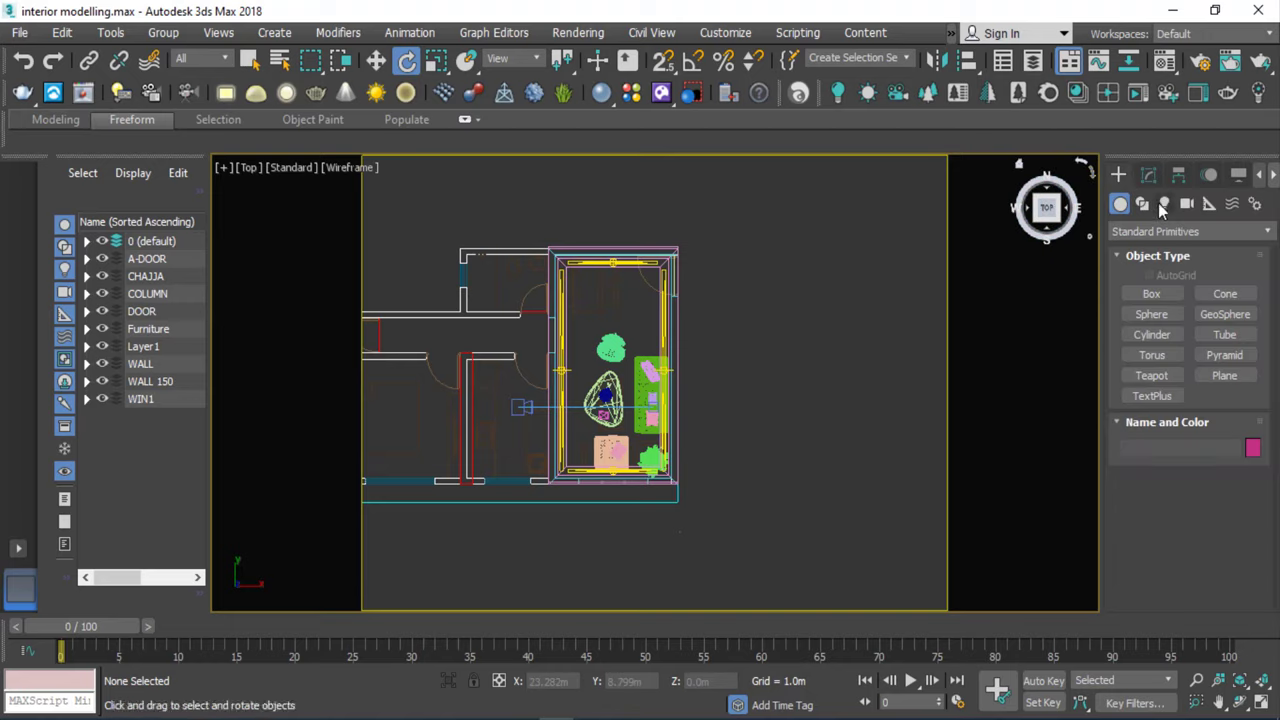
pyautogui.click(1165, 204)
pyautogui.click(1170, 230)
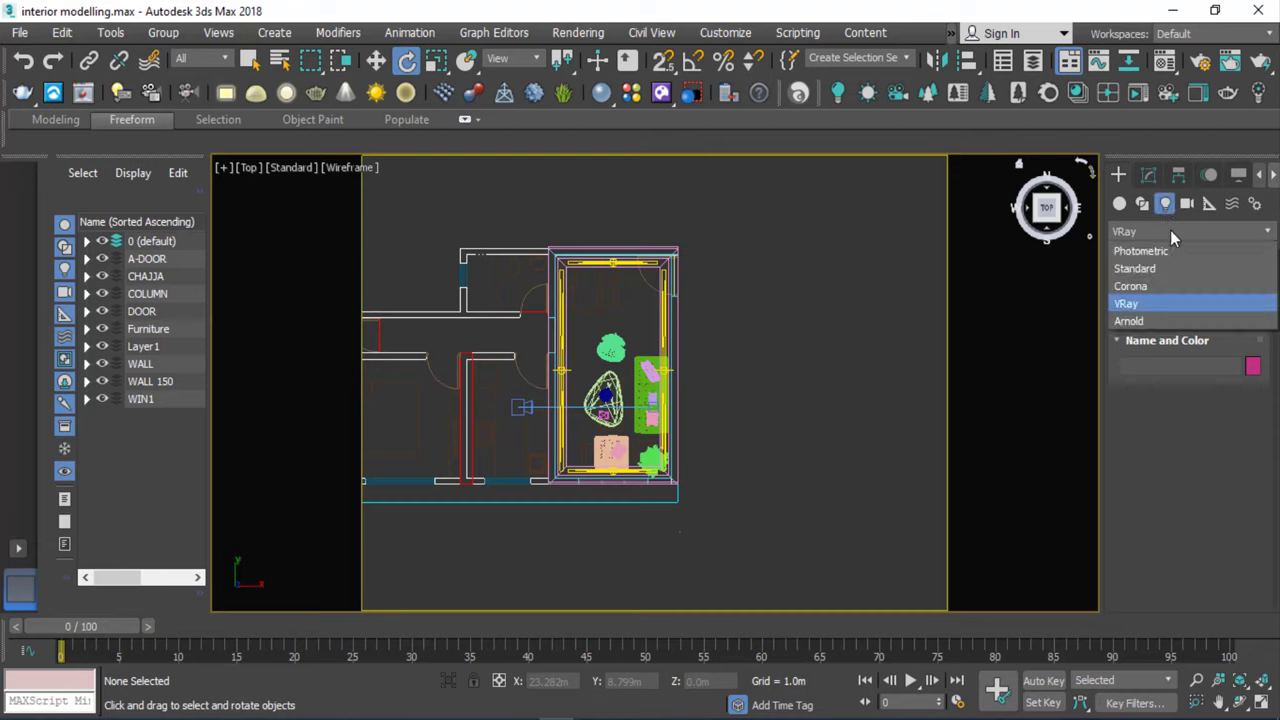
pyautogui.click(1170, 230)
pyautogui.click(1225, 314)
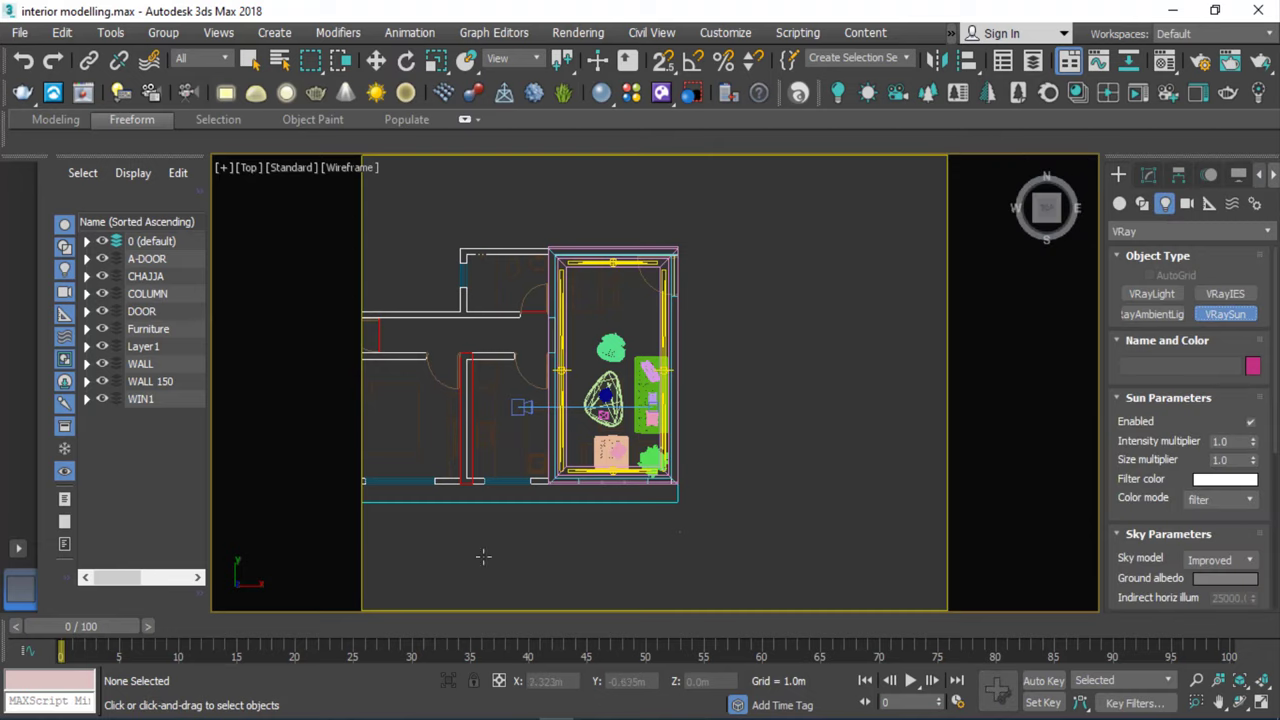
pyautogui.scroll(-2, 555, 503)
pyautogui.scroll(-2, 525, 567)
pyautogui.scroll(1, 588, 488)
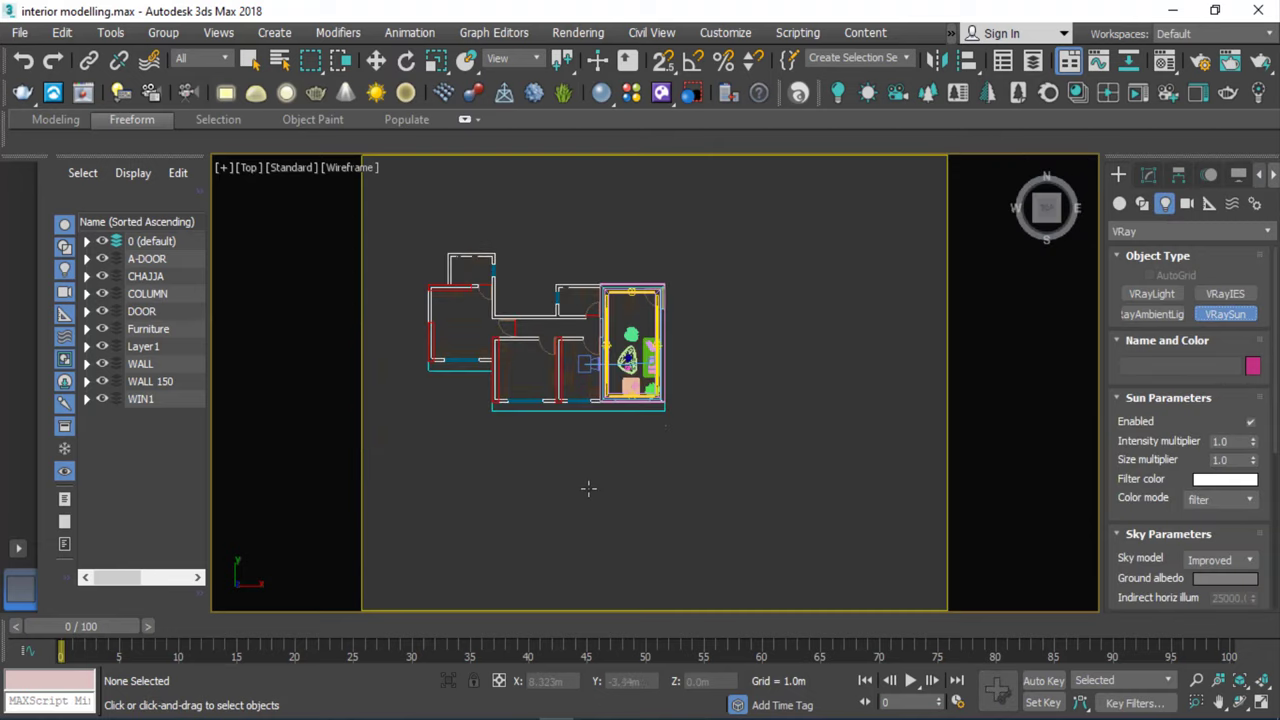
pyautogui.moveTo(627, 361); pyautogui.dragTo(556, 512)
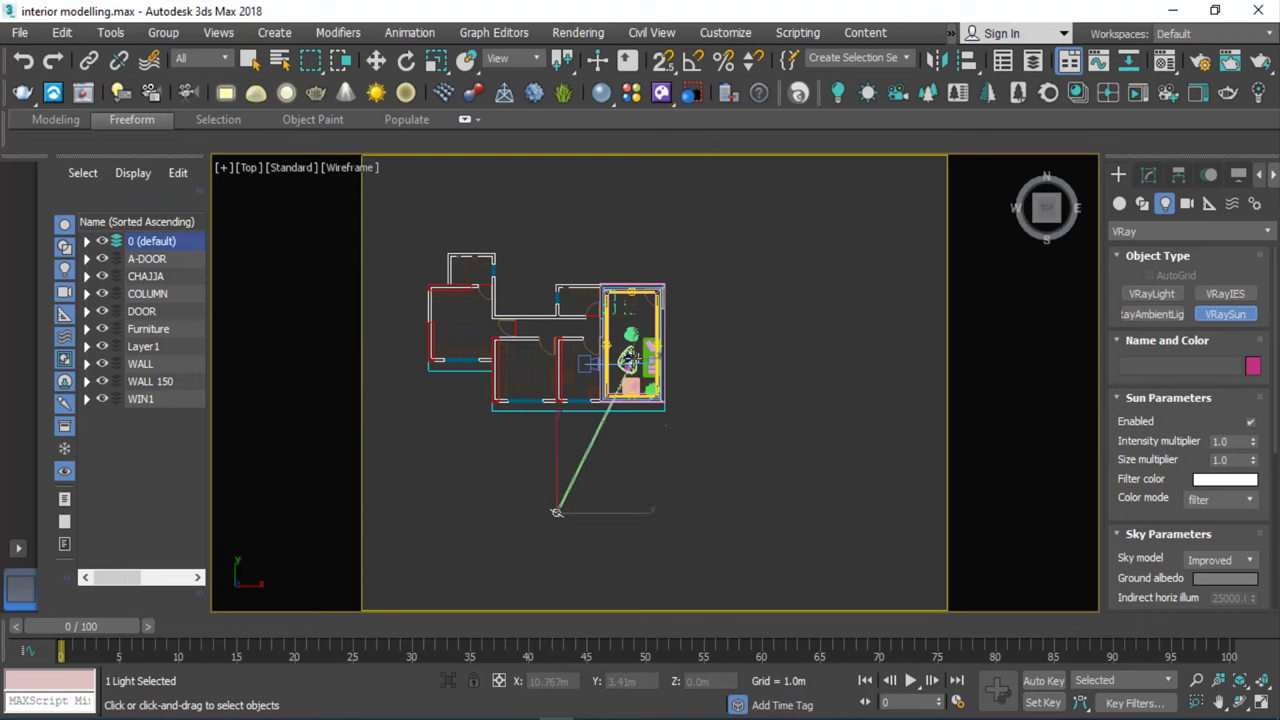
pyautogui.click(674, 429)
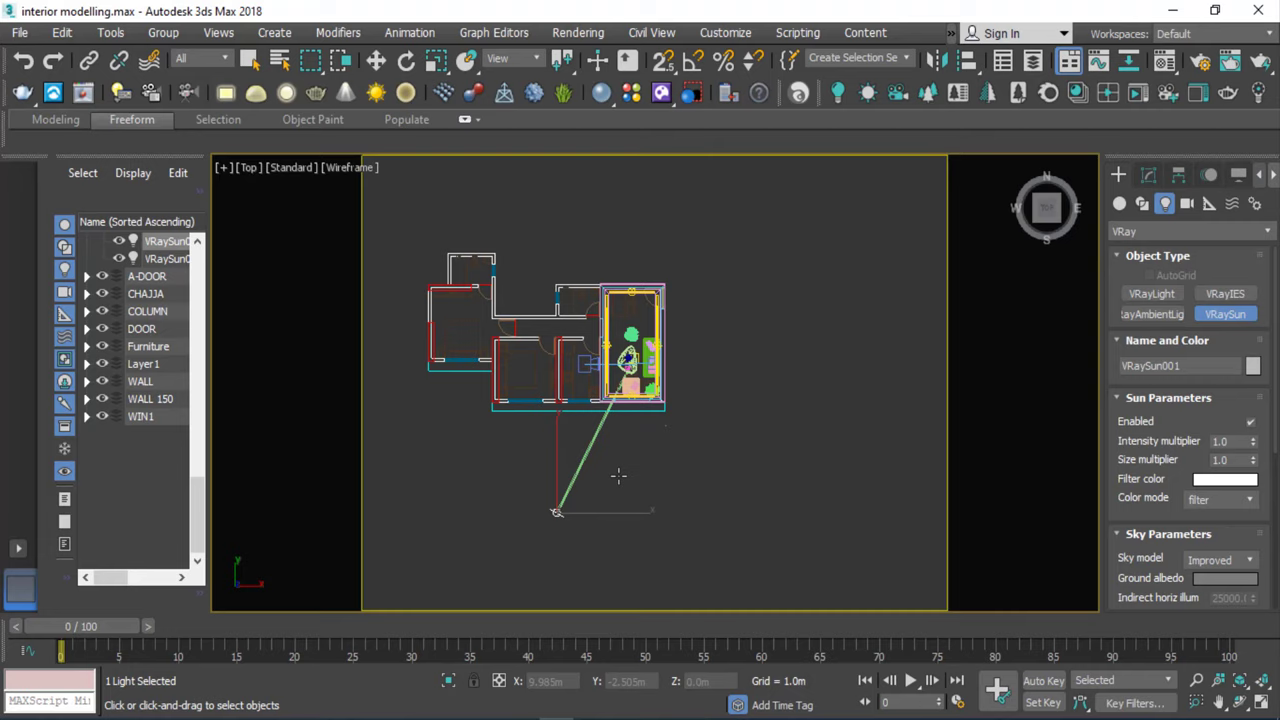
pyautogui.click(1148, 175)
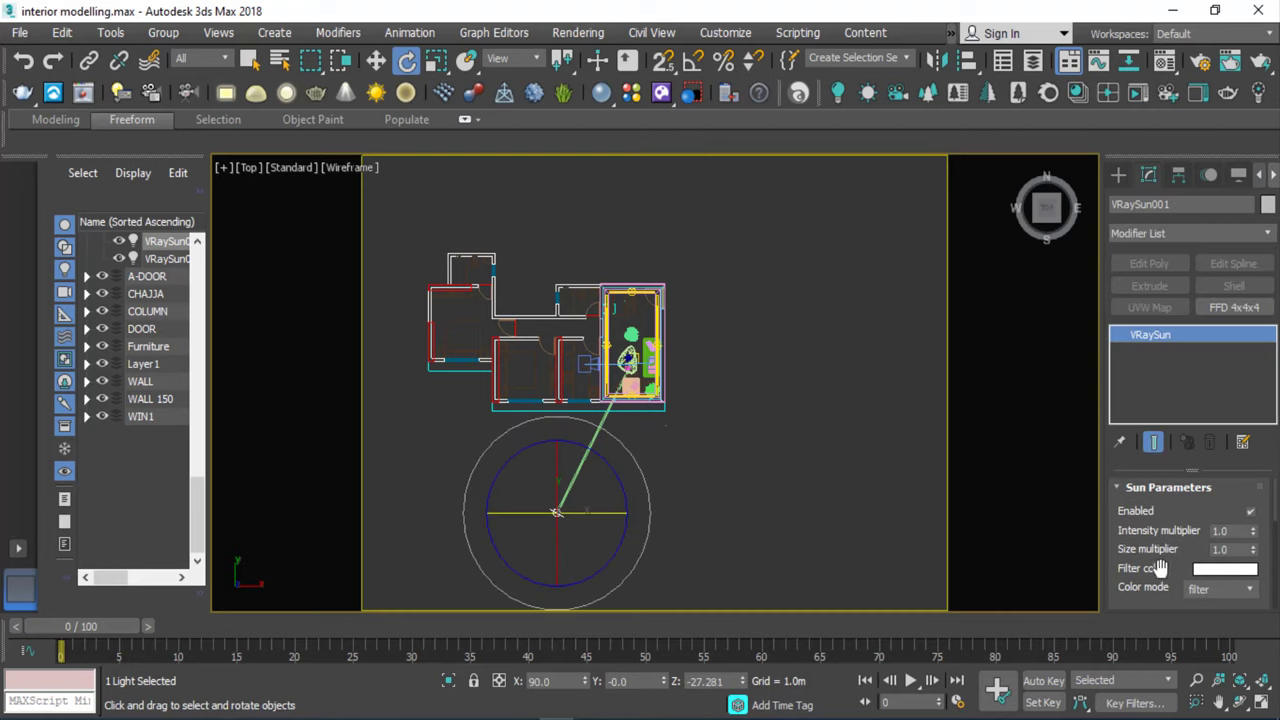
# Set the VRaySun's size multiplier to 8.0.
pyautogui.moveTo(1158, 568); pyautogui.dragTo(1154, 414)
pyautogui.moveTo(1131, 626); pyautogui.dragTo(1130, 492)
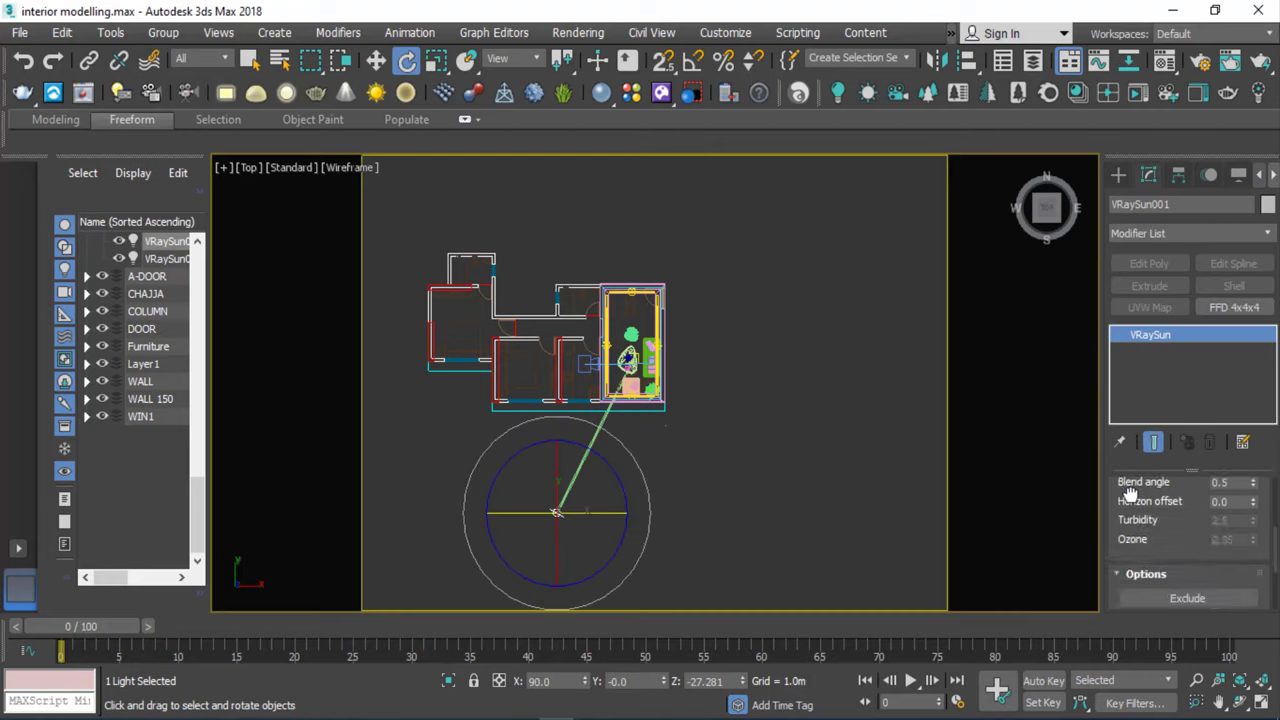
pyautogui.moveTo(1152, 540); pyautogui.dragTo(1168, 458)
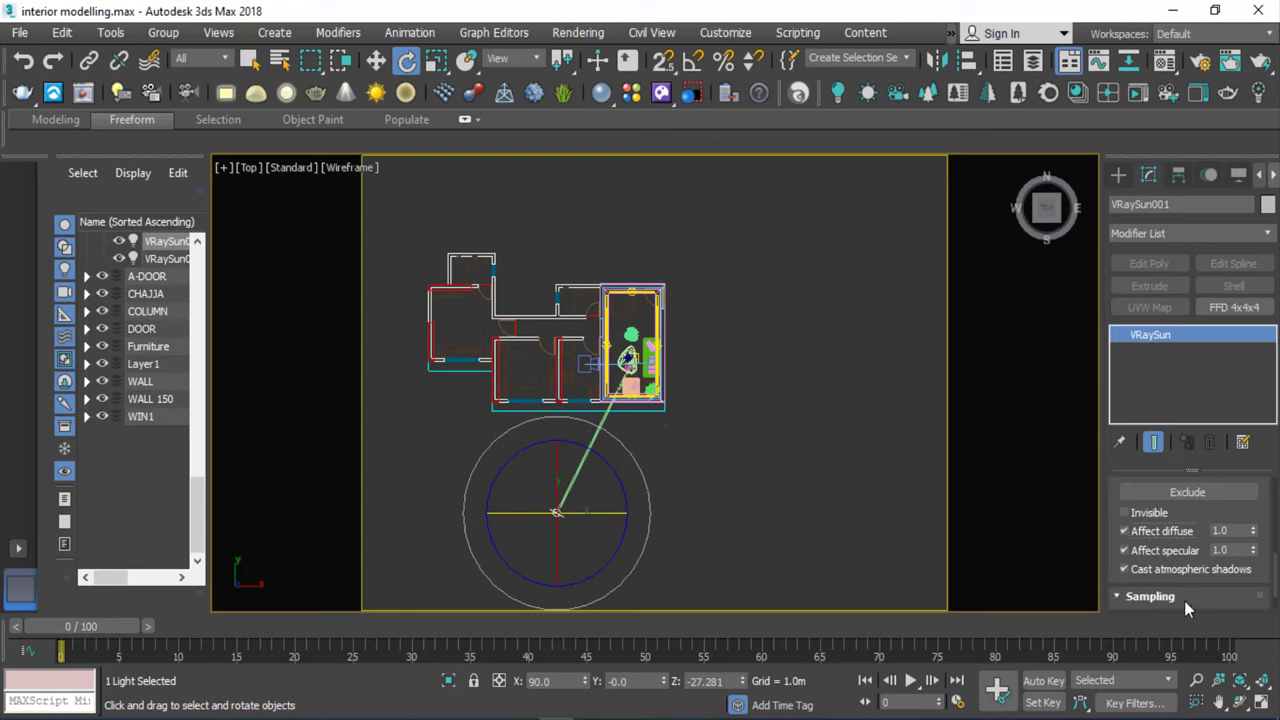
pyautogui.scroll(1, 1186, 594)
pyautogui.scroll(1, 1170, 550)
pyautogui.scroll(2, 1152, 512)
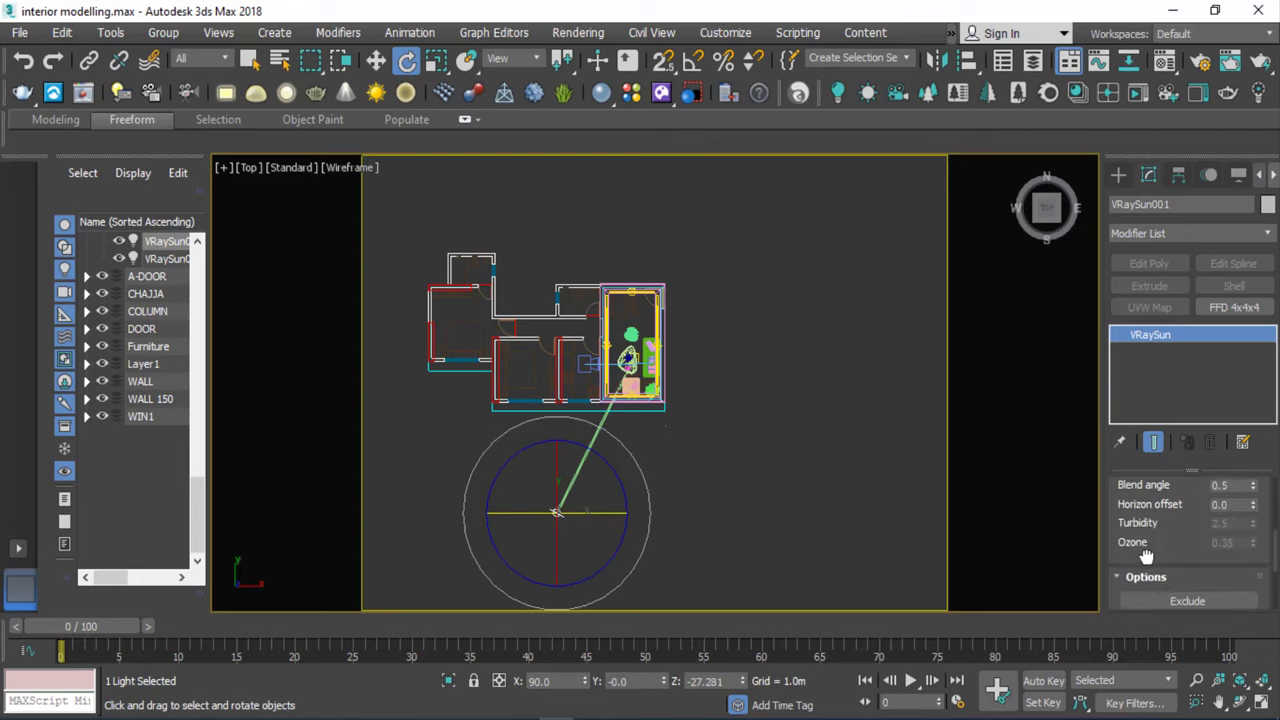
pyautogui.scroll(1, 1155, 540)
pyautogui.scroll(1, 1165, 540)
pyautogui.scroll(2, 1183, 548)
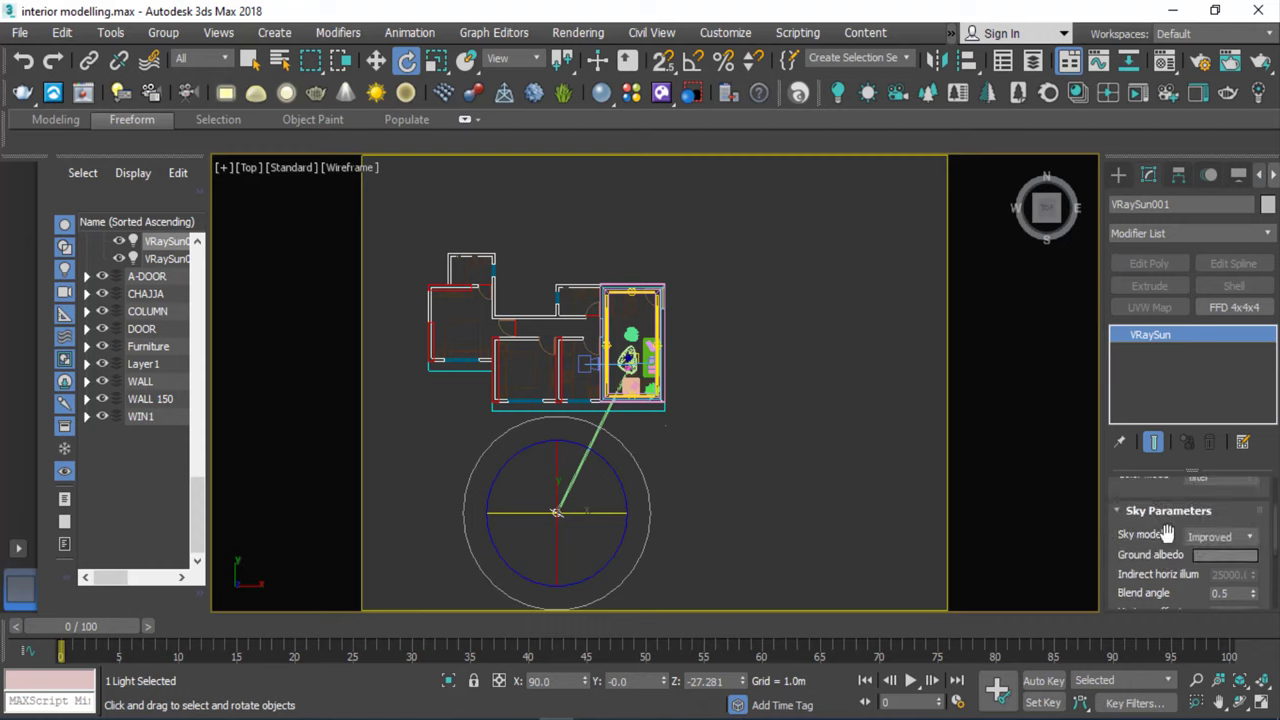
pyautogui.scroll(2, 1166, 531)
pyautogui.scroll(1, 1163, 535)
pyautogui.scroll(1, 1157, 520)
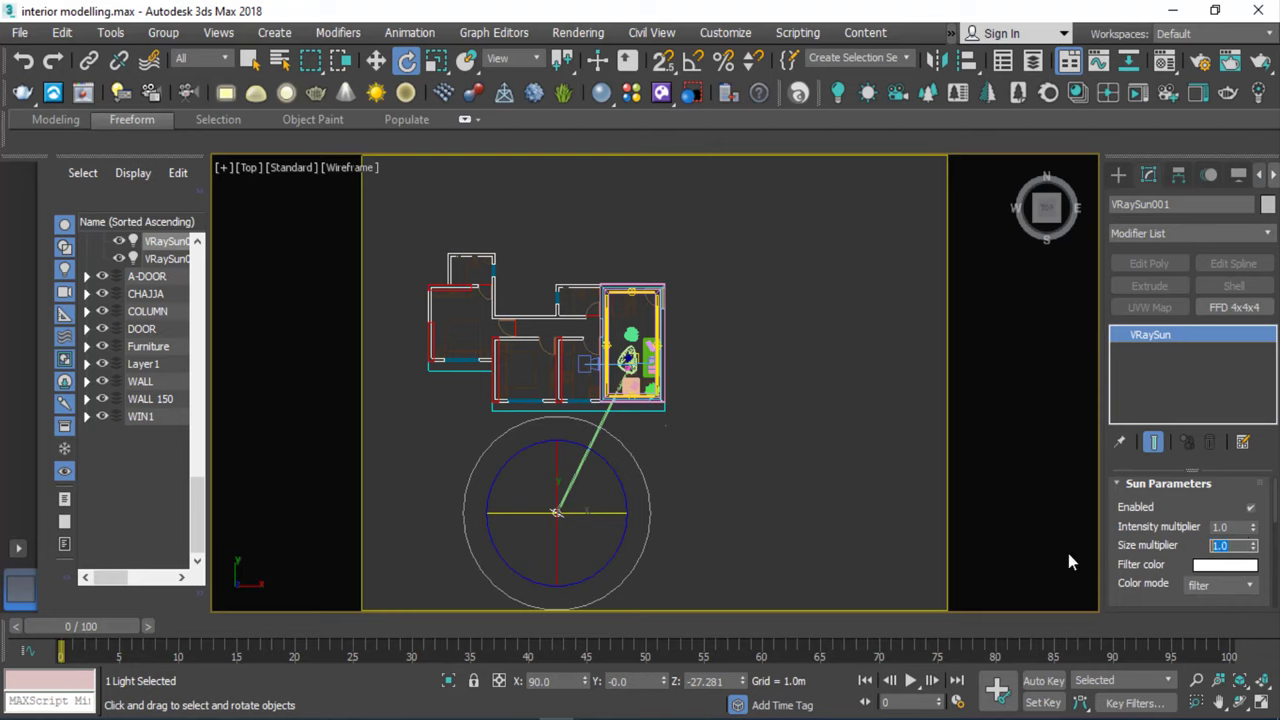
pyautogui.write('8')
pyautogui.press('Return')
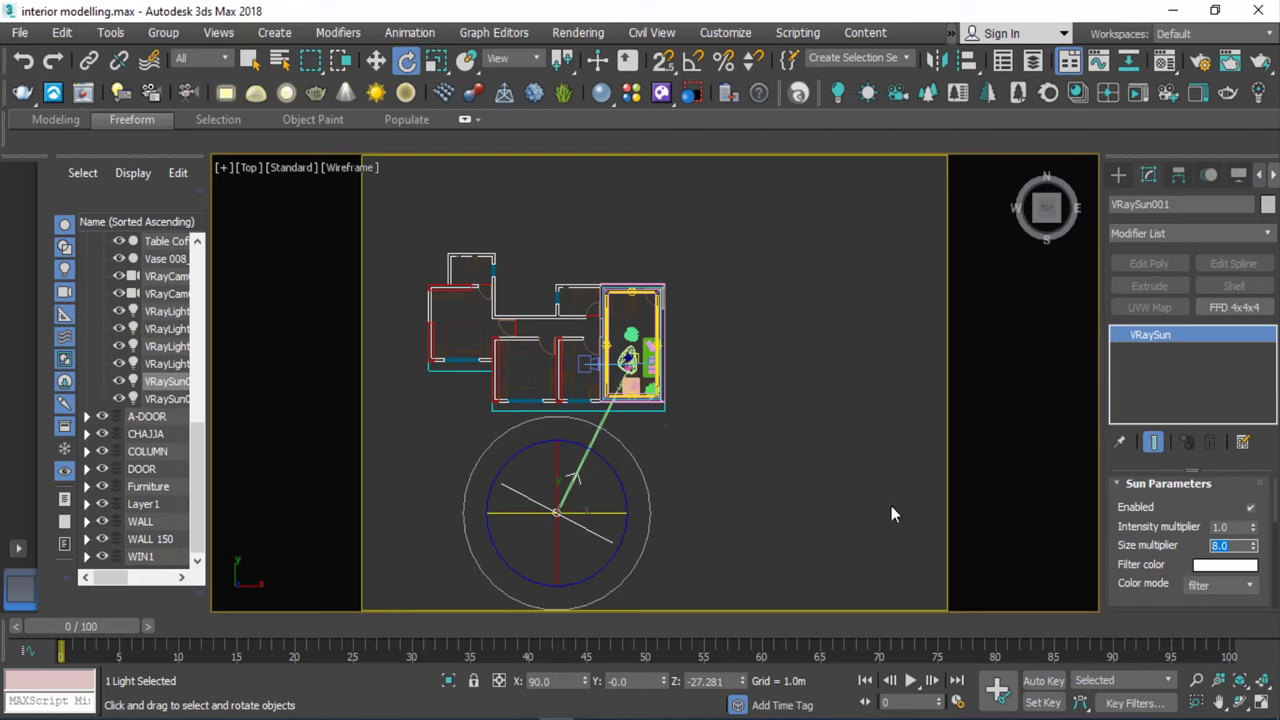
# In Front view, raise the sun high above the room, angled down toward it.
pyautogui.click(768, 432)
pyautogui.press('f')
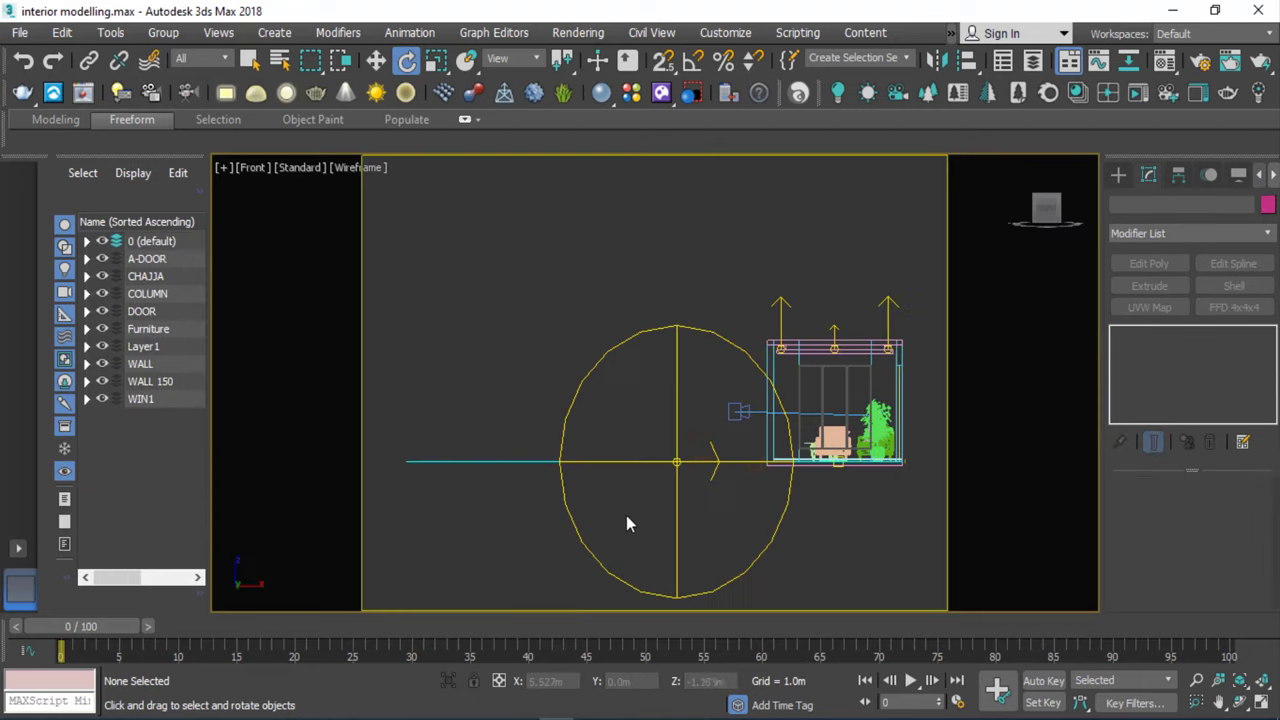
pyautogui.click(675, 462)
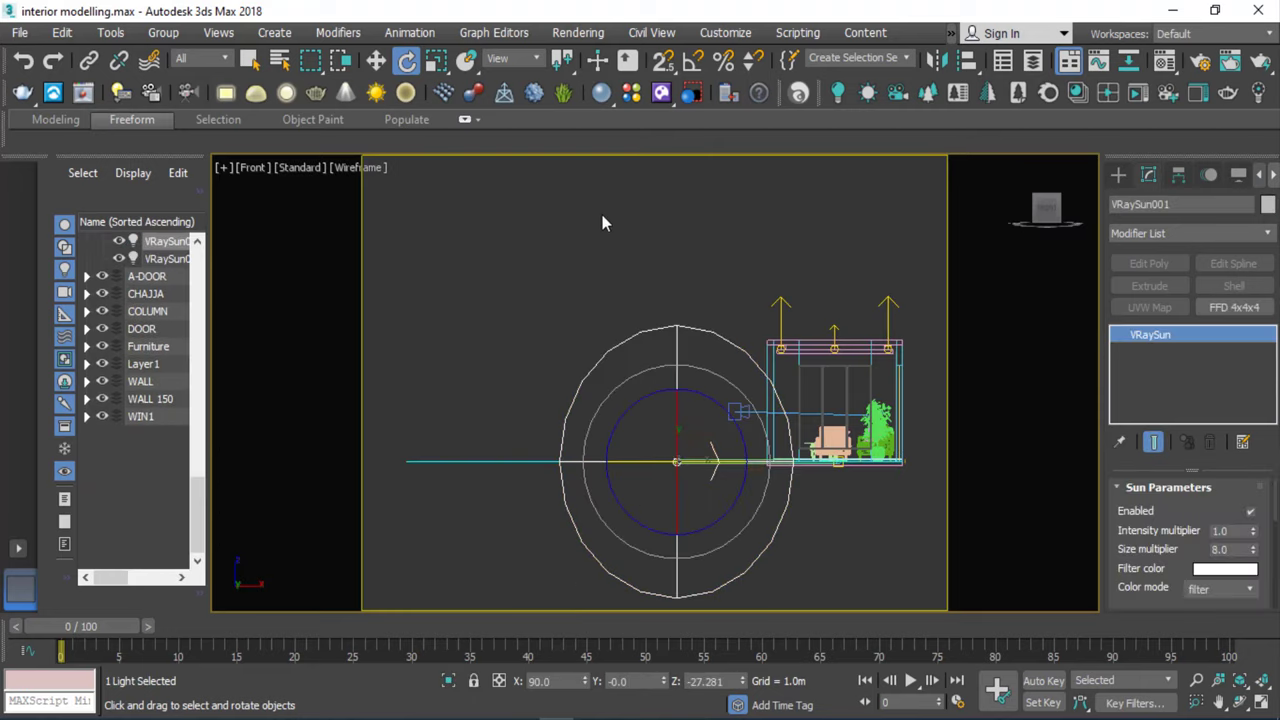
pyautogui.press('w')
pyautogui.moveTo(672, 422)
pyautogui.mouseDown()
pyautogui.moveTo(689, 314)
pyautogui.moveTo(744, 203)
pyautogui.mouseUp()
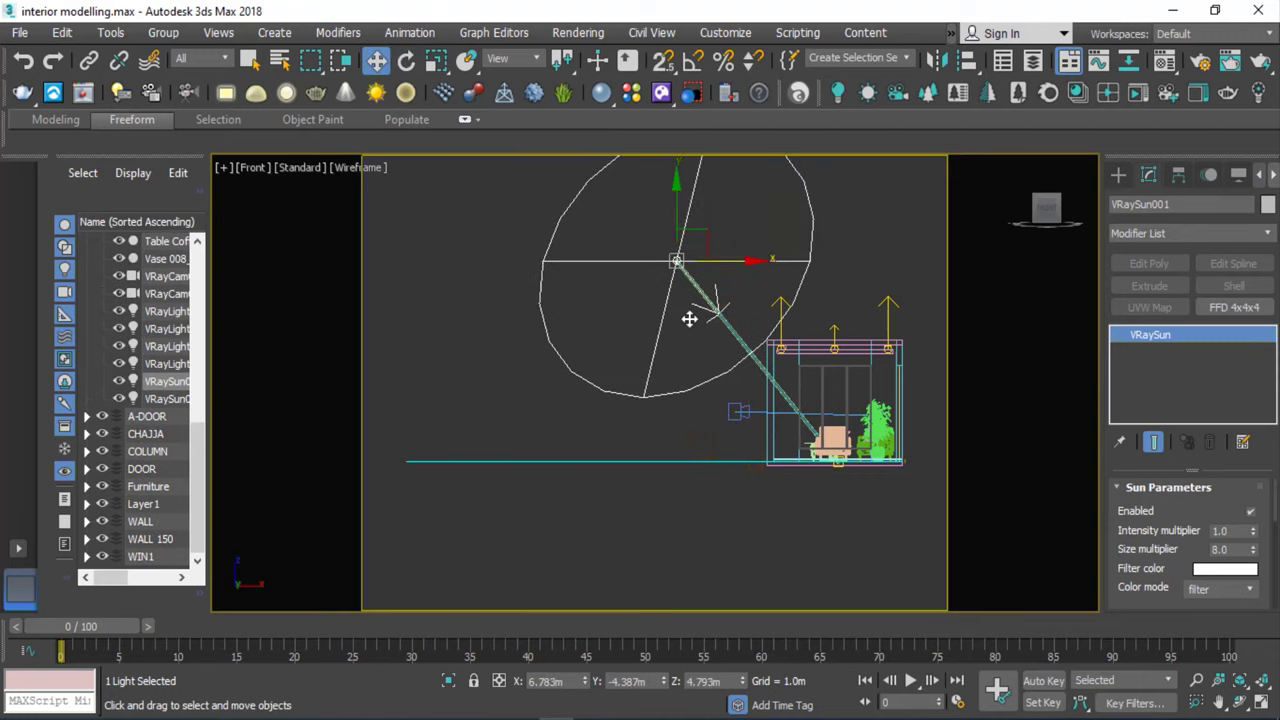
pyautogui.click(491, 333)
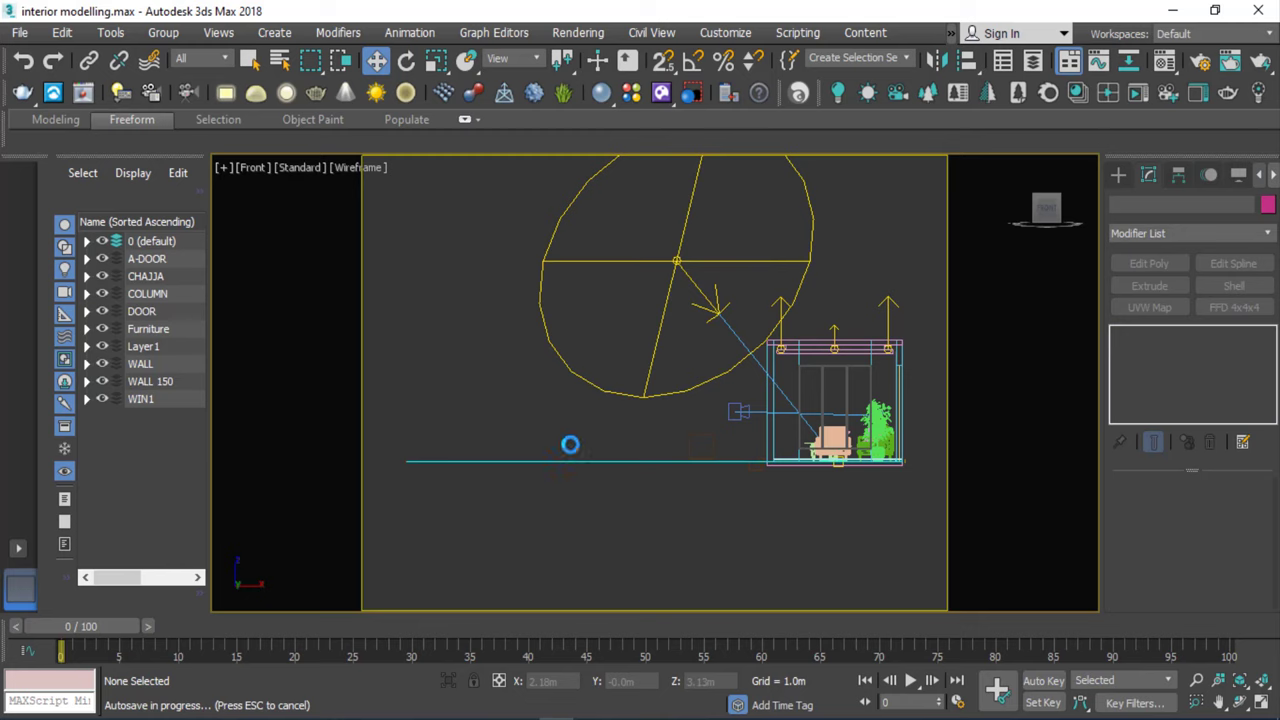
# View the room through VRayCam001 with edged-face shading, then select the floor box and wall Line001.
pyautogui.press('c')
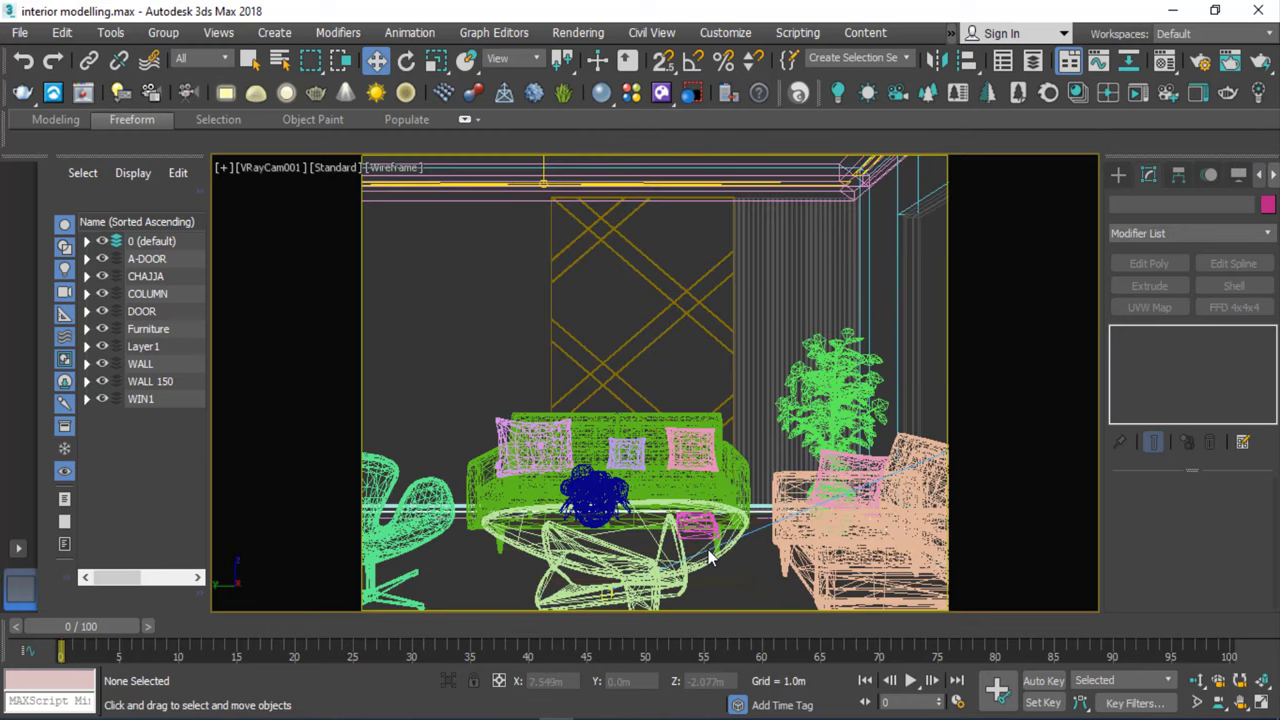
pyautogui.press('F3')
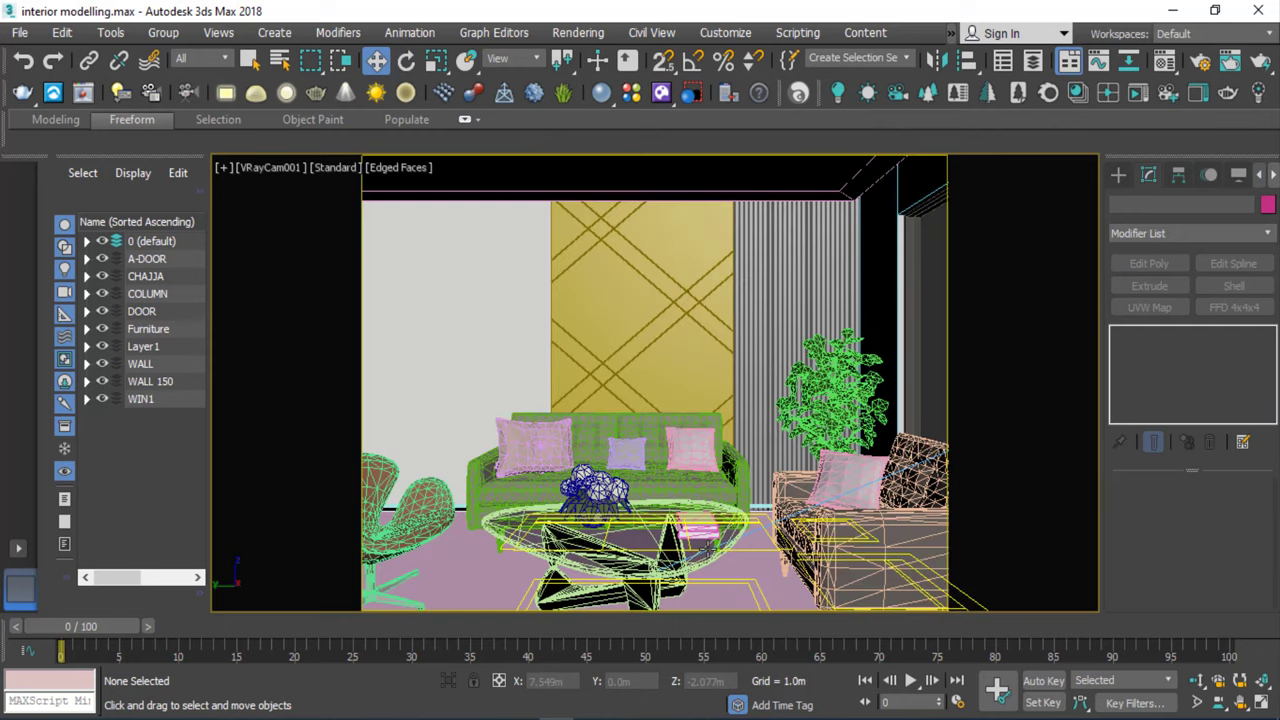
pyautogui.click(393, 541)
pyautogui.moveTo(421, 601); pyautogui.dragTo(429, 603)
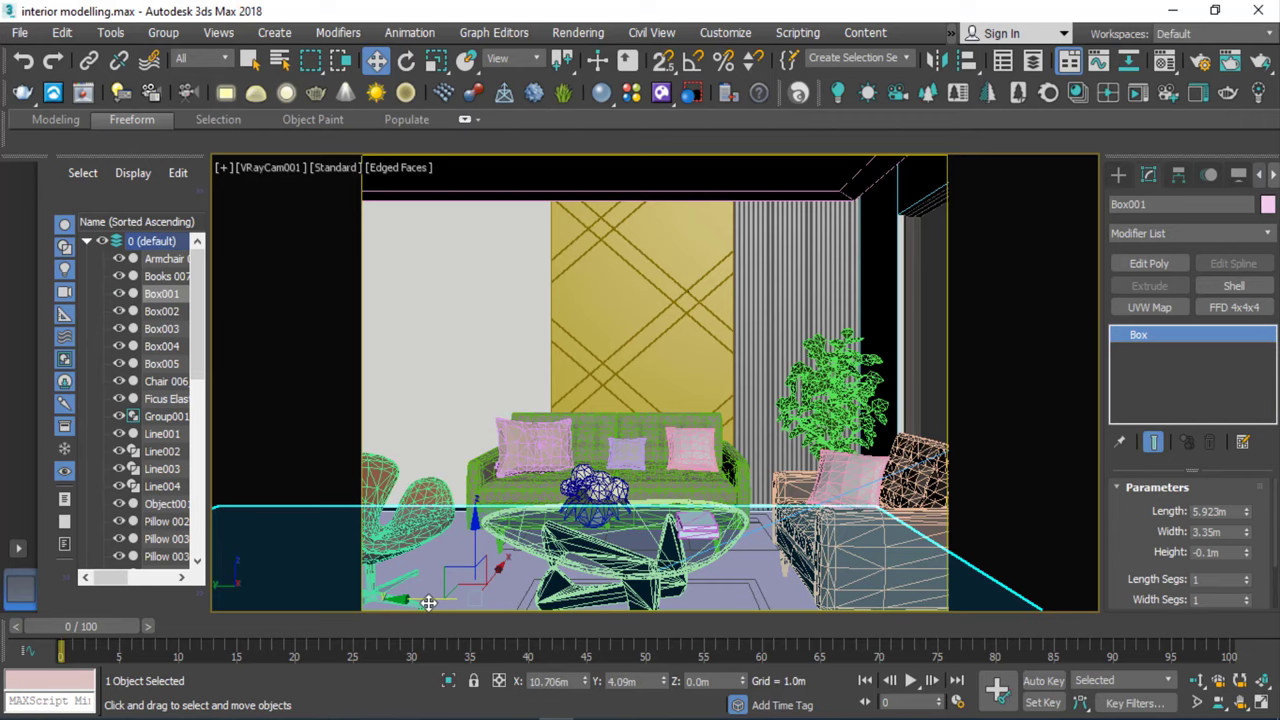
pyautogui.click(376, 482)
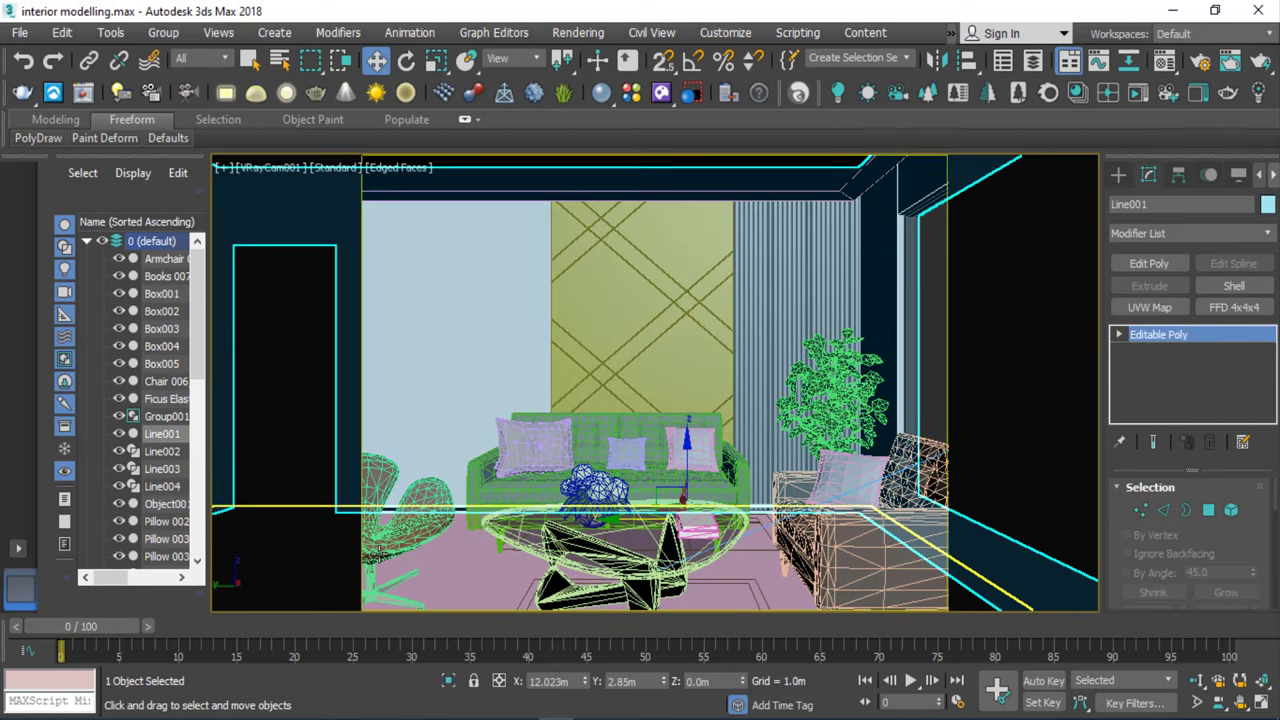
pyautogui.click(372, 546)
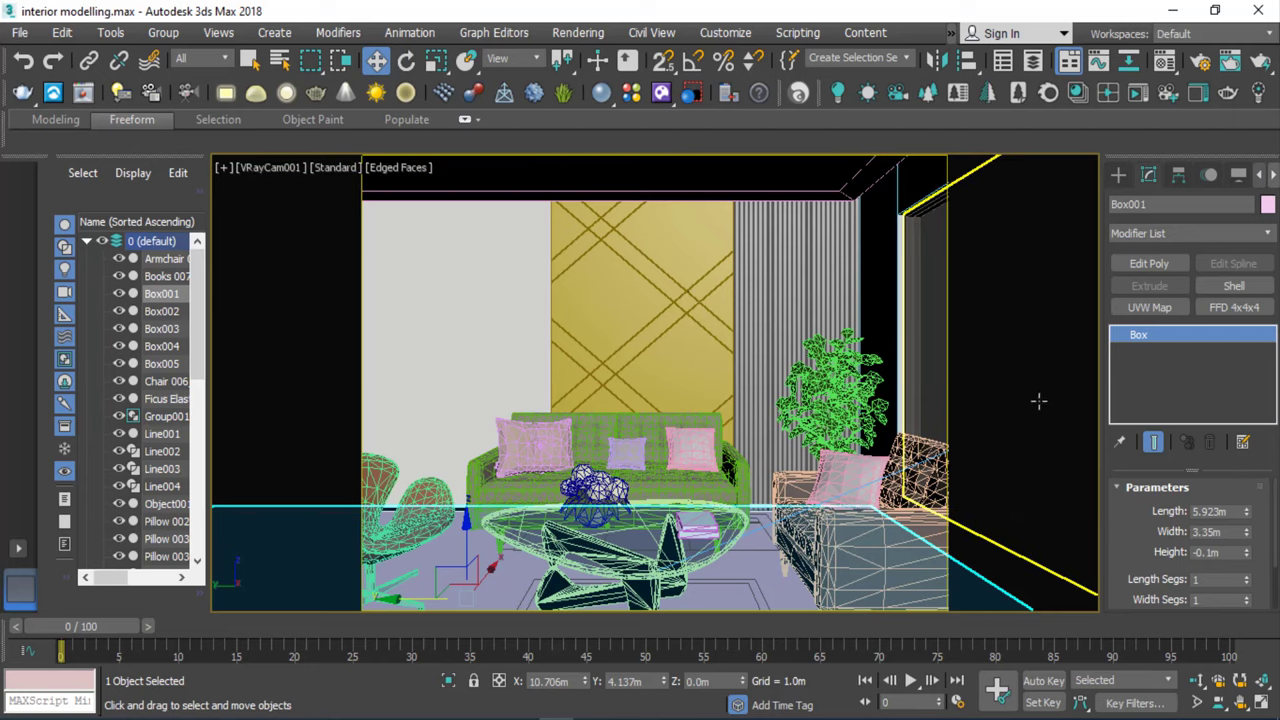
pyautogui.click(1201, 63)
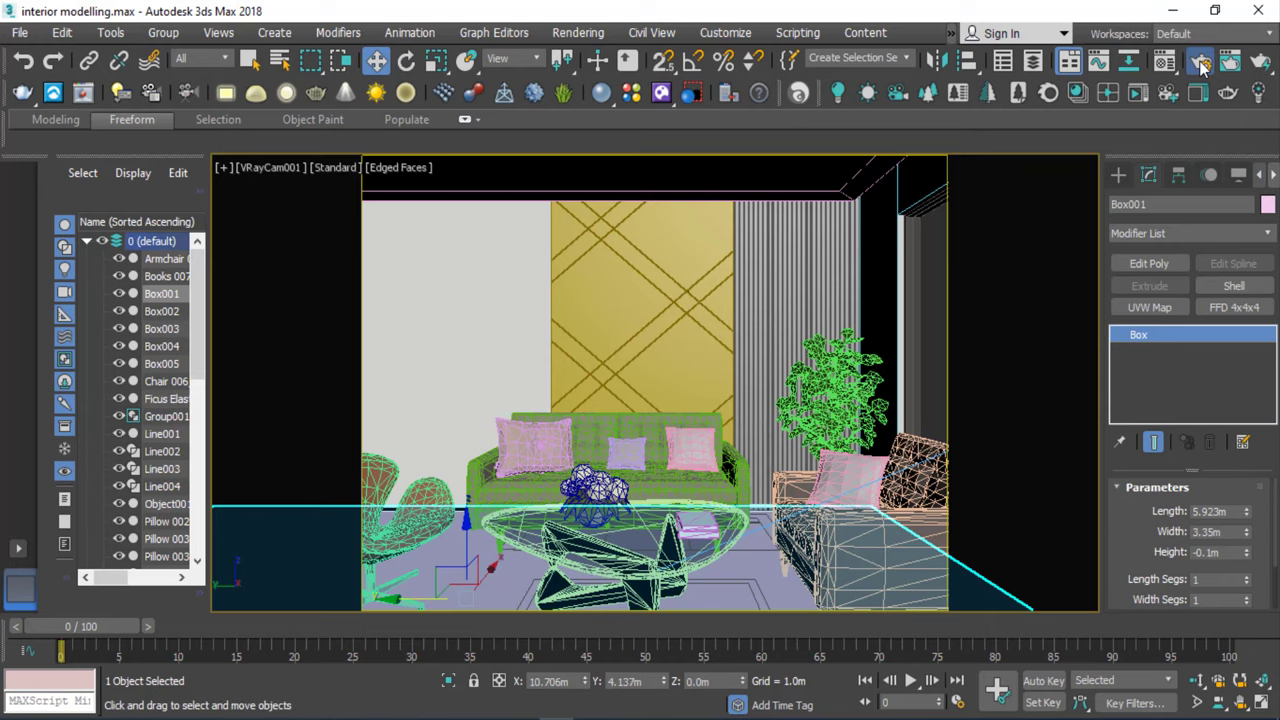
# Start a 1200 x 900 V-Ray test render of the camera view, then cancel it.
pyautogui.moveTo(598, 21)
pyautogui.mouseDown()
pyautogui.moveTo(244, 20)
pyautogui.moveTo(297, 8)
pyautogui.moveTo(137, 22)
pyautogui.mouseUp()
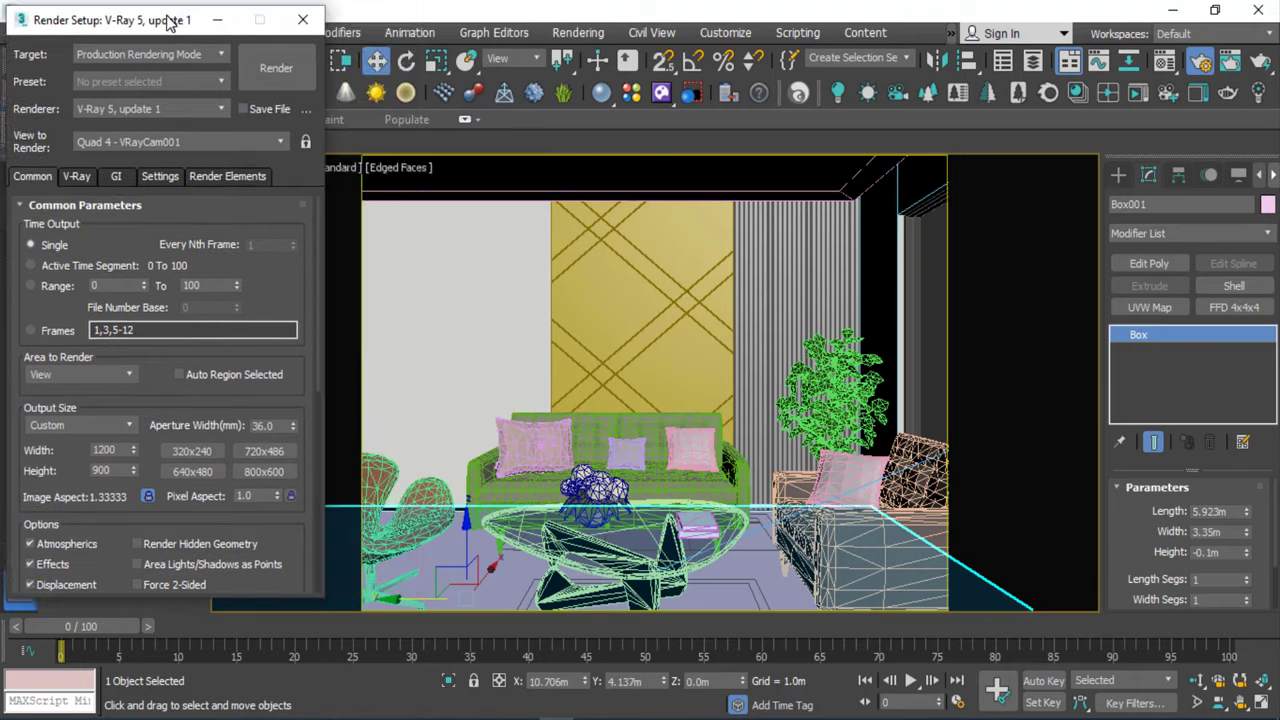
pyautogui.click(265, 72)
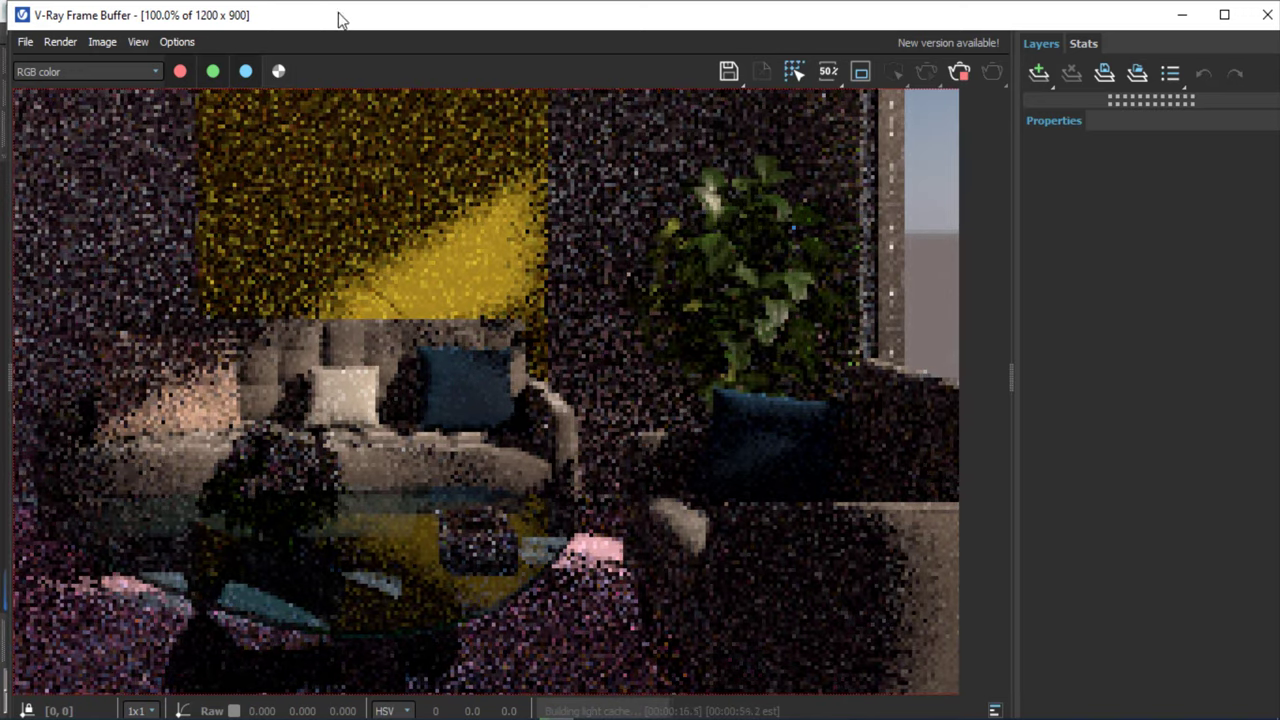
pyautogui.moveTo(594, 27); pyautogui.dragTo(669, 30)
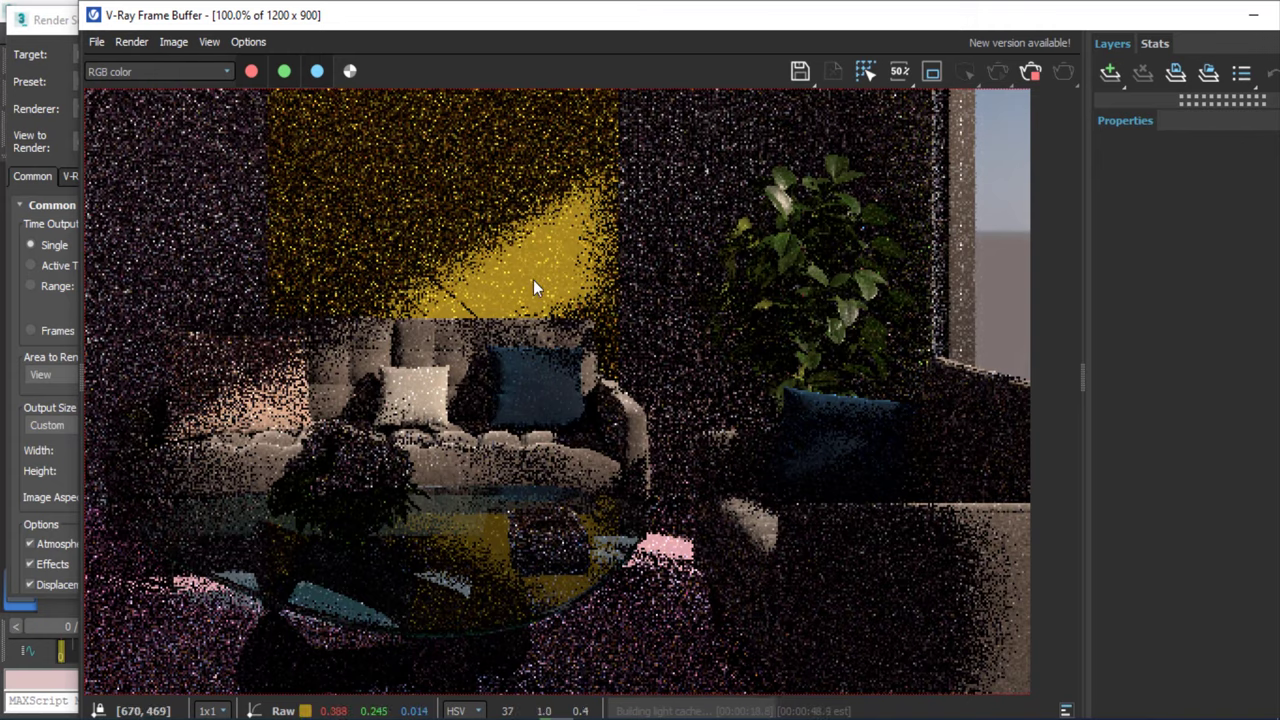
pyautogui.doubleClick(1200, 20)
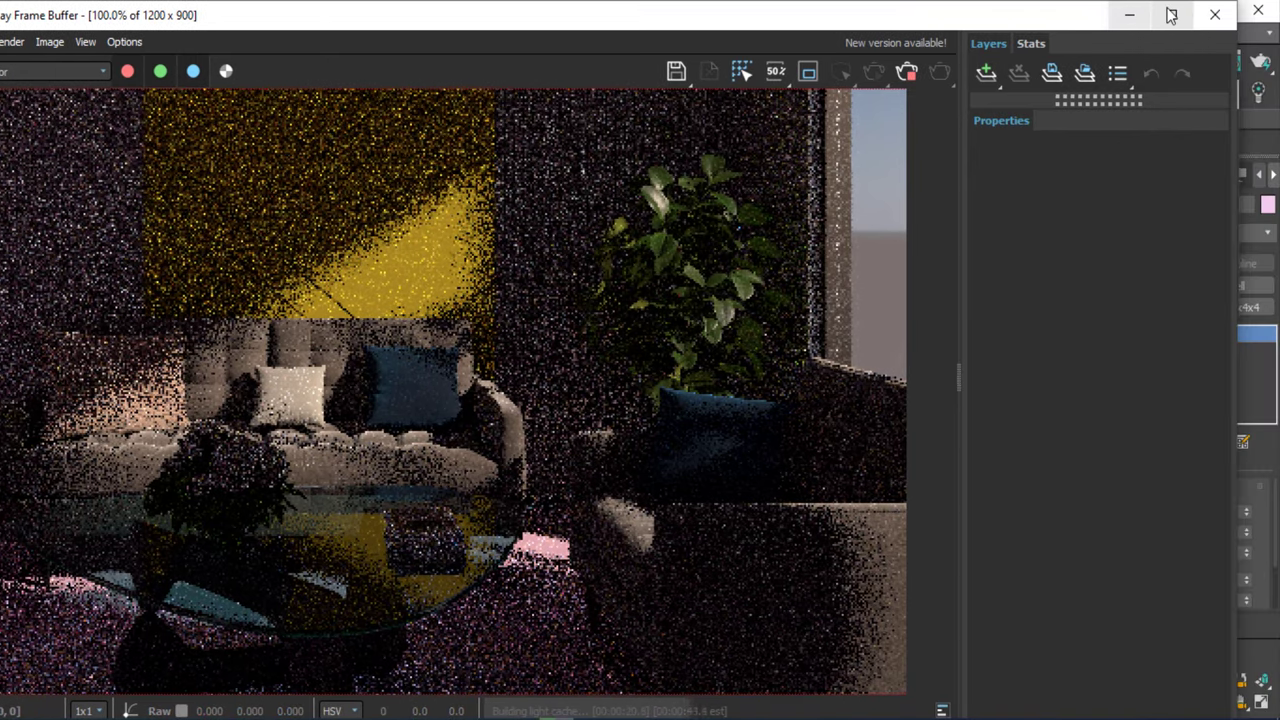
pyautogui.click(1131, 14)
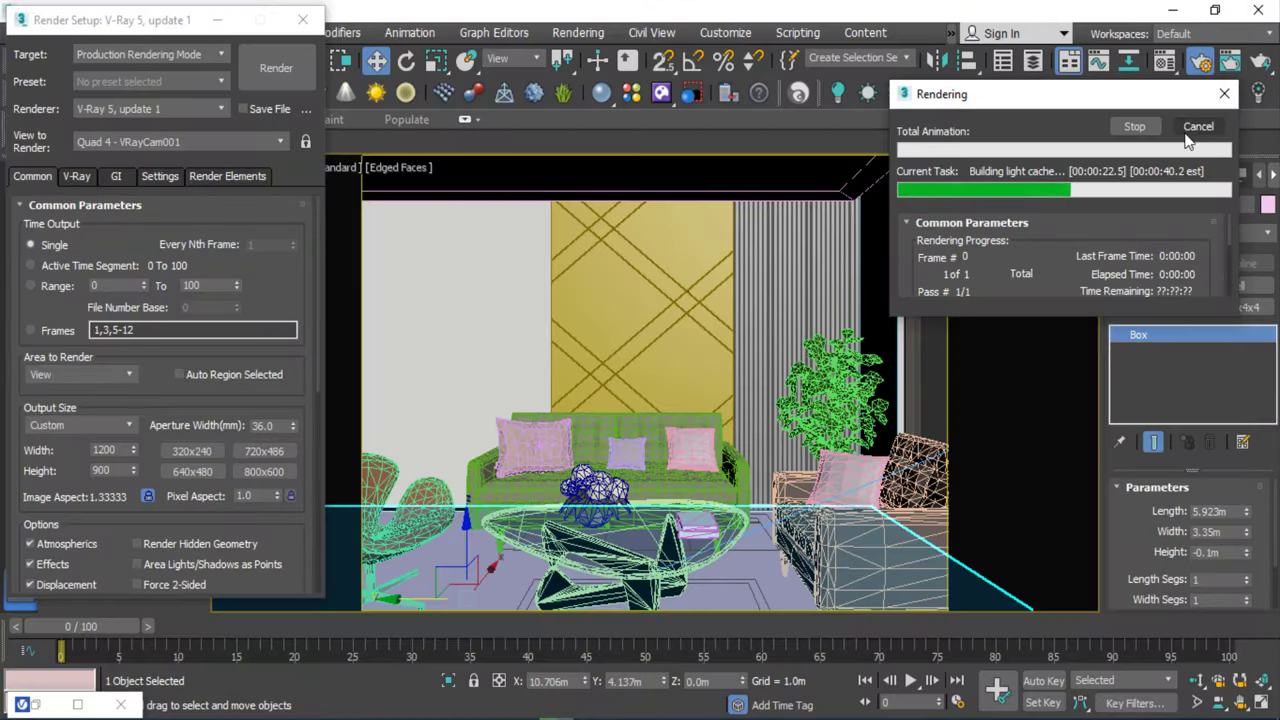
pyautogui.click(1198, 126)
pyautogui.click(674, 276)
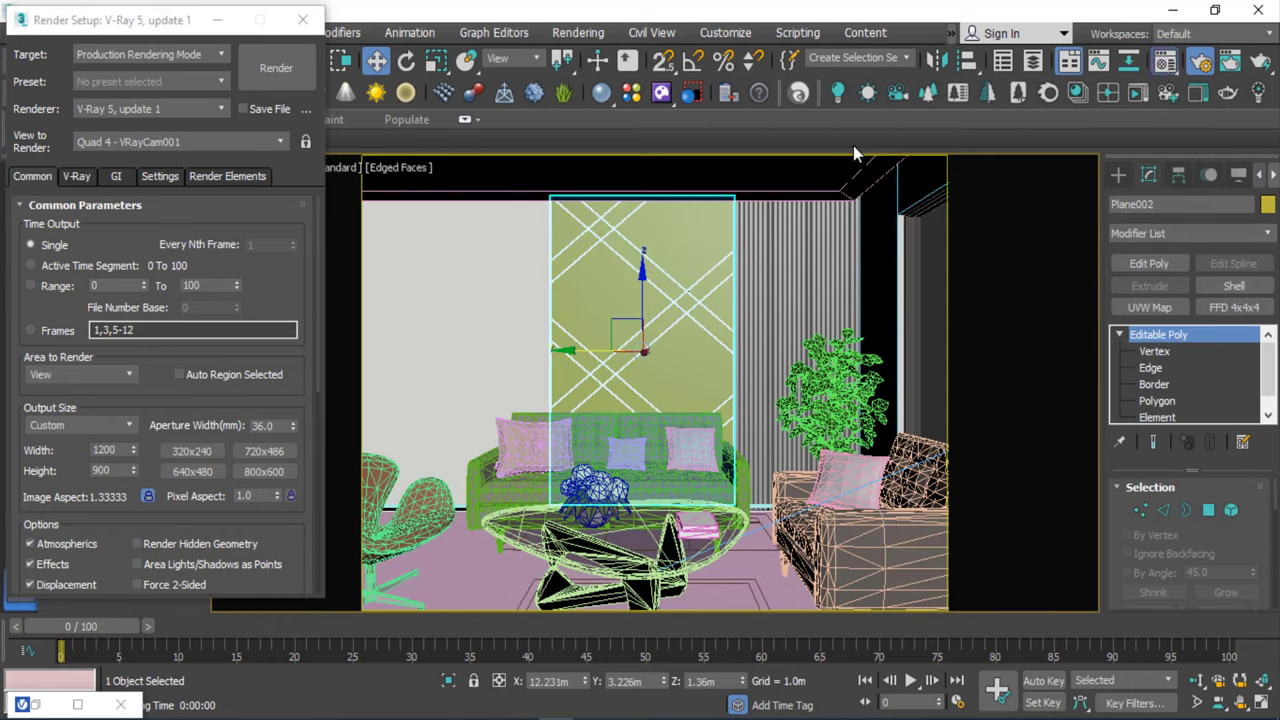
# Open the V-Ray material library and browse to the Wood & Laminate category.
pyautogui.press('m')
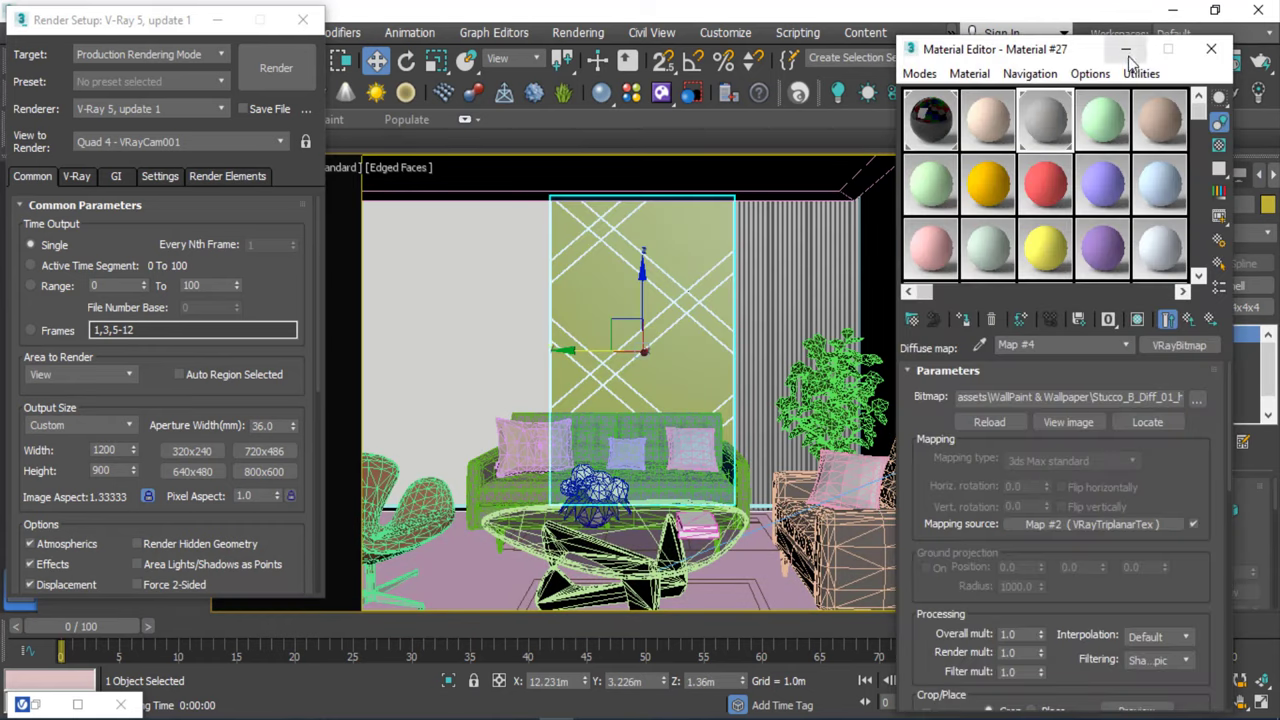
pyautogui.click(1127, 55)
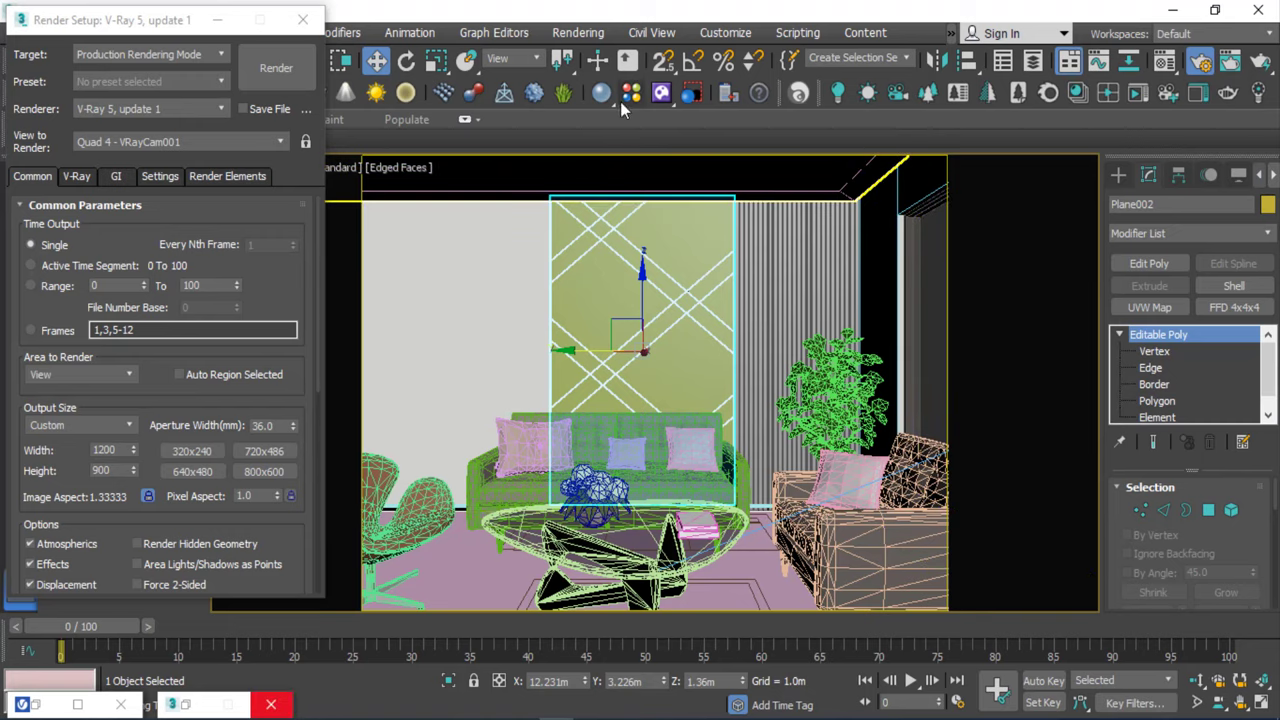
pyautogui.click(185, 705)
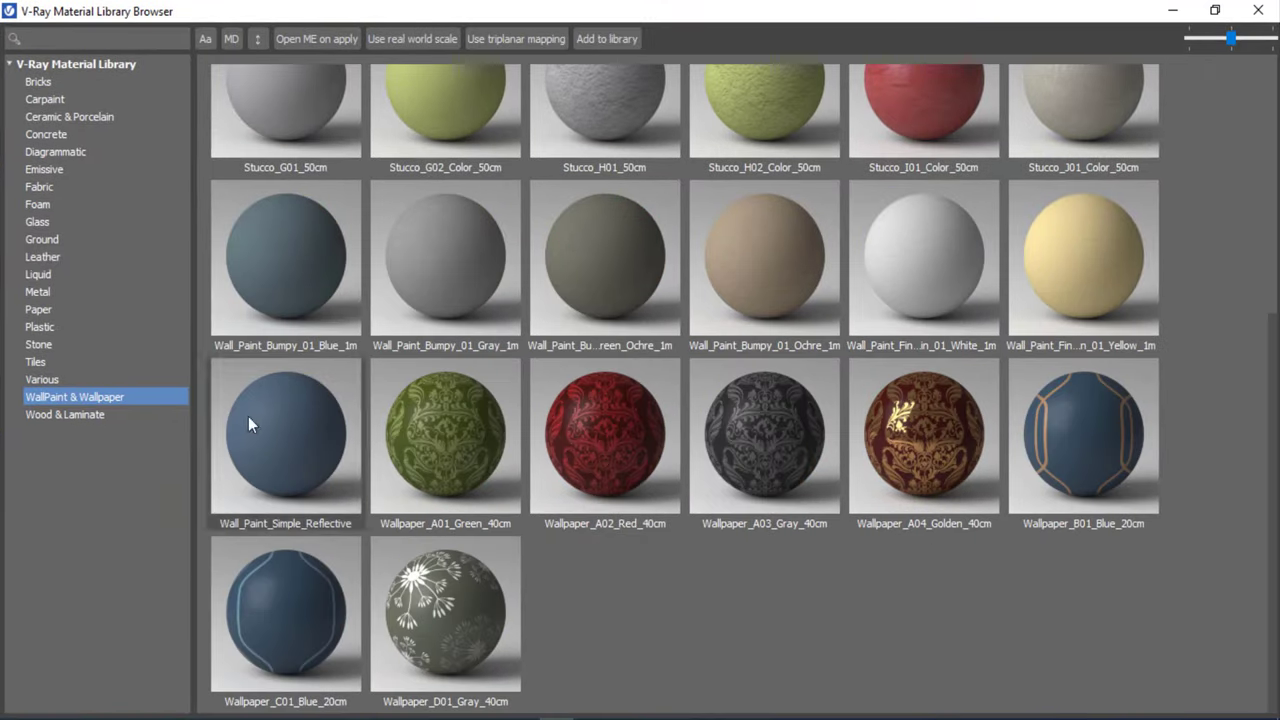
pyautogui.click(54, 329)
pyautogui.click(40, 309)
pyautogui.click(47, 292)
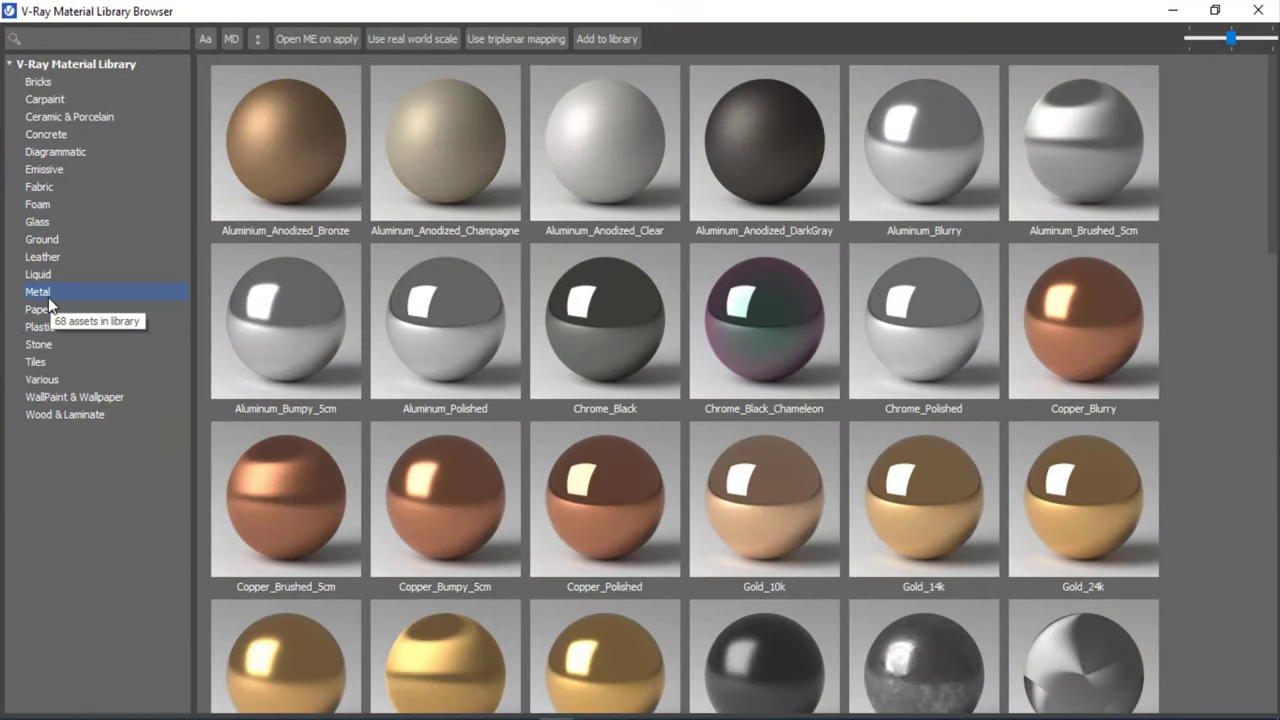
pyautogui.click(40, 274)
pyautogui.click(80, 397)
pyautogui.click(97, 415)
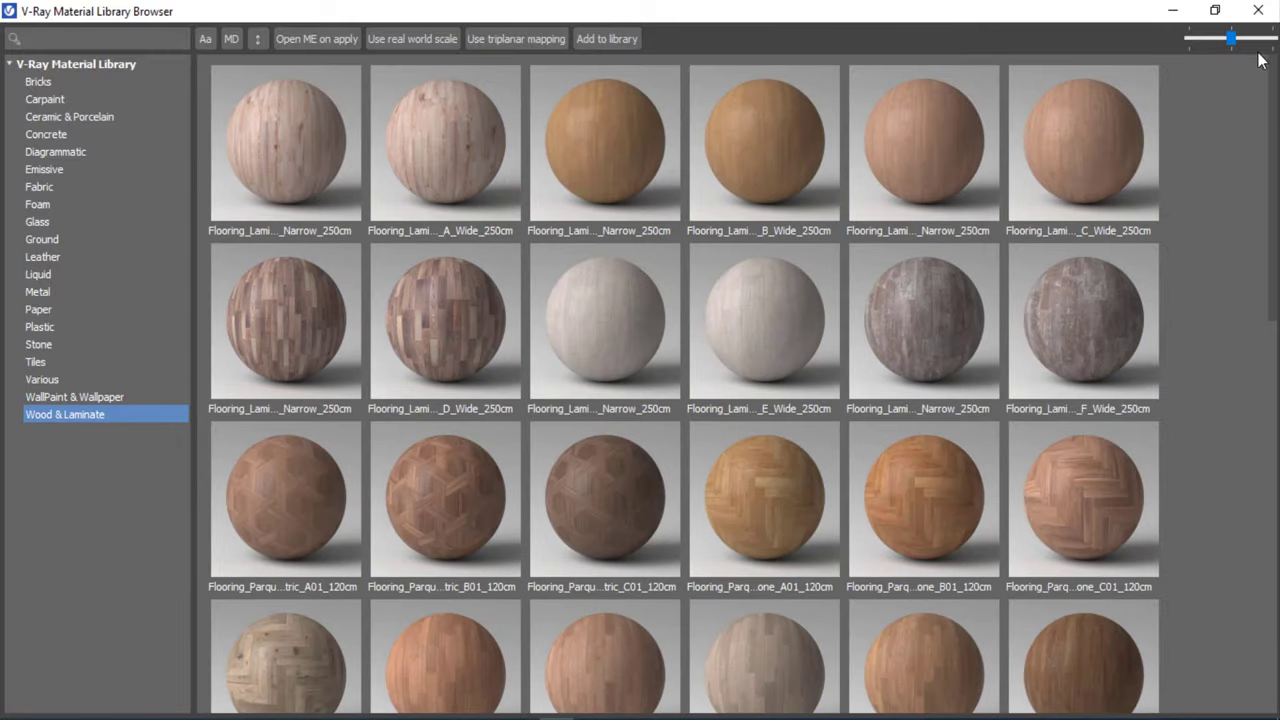
# Apply Veneer_B01 to the slatted panel and begin editing its diffuse colour.
pyautogui.scroll(-5, 957, 343)
pyautogui.scroll(5, 957, 343)
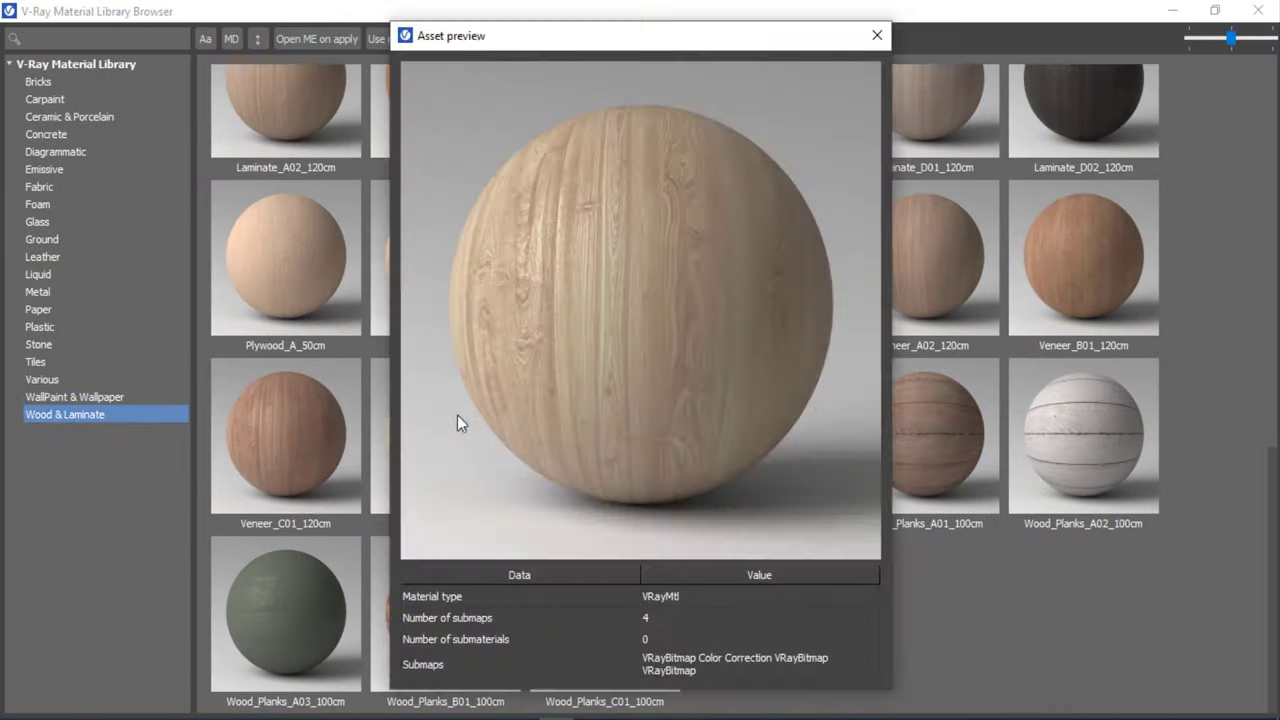
pyautogui.click(877, 31)
pyautogui.rightClick(1064, 236)
pyautogui.click(1113, 293)
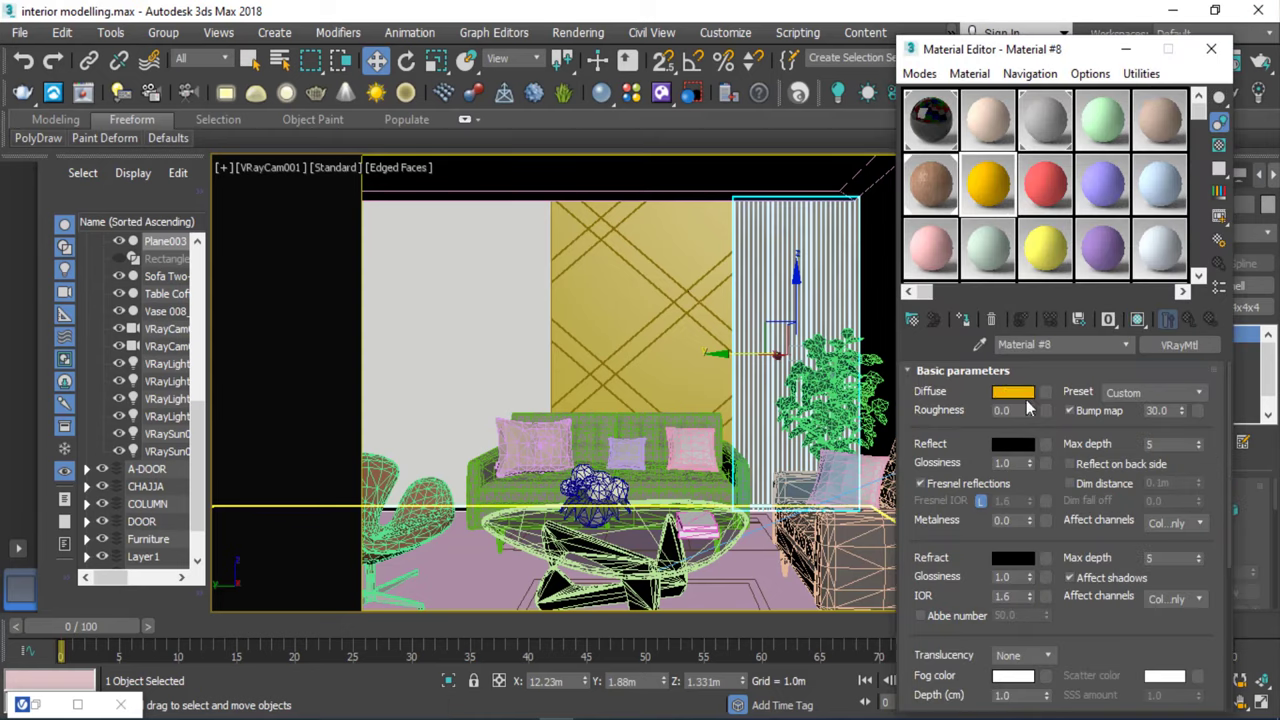
pyautogui.click(1020, 393)
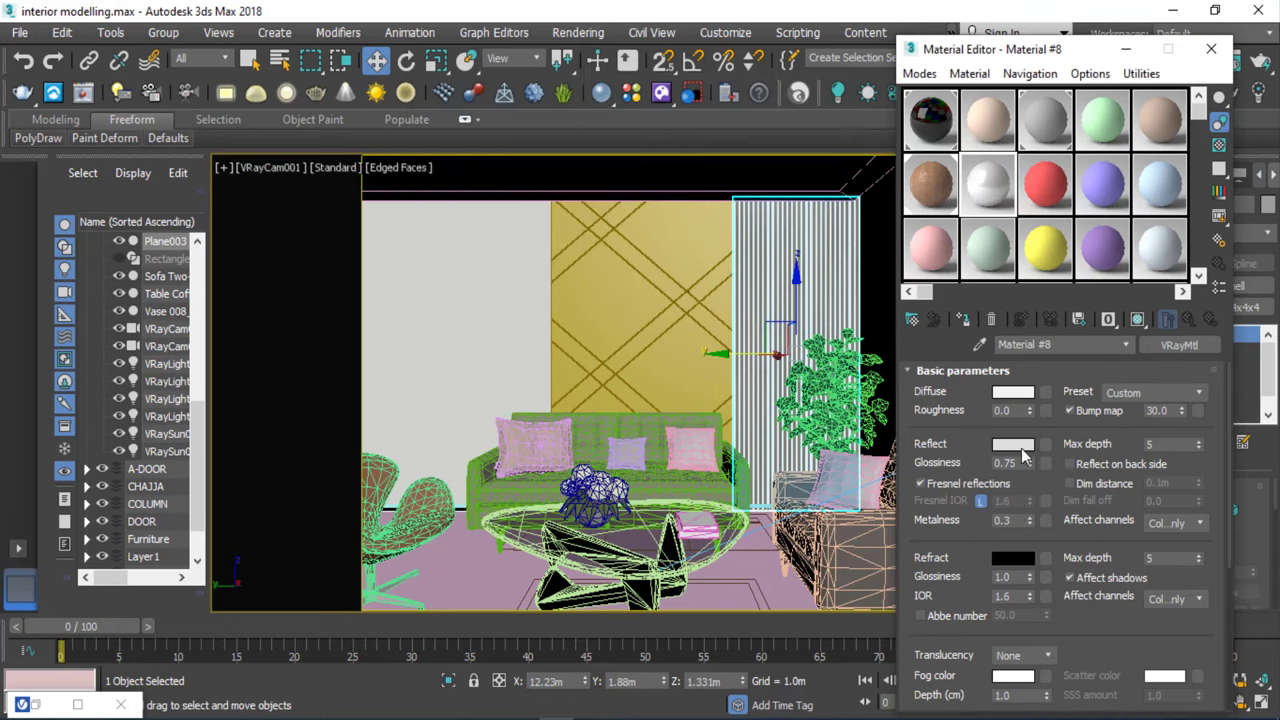
# Close the Material Editor and render the camera view in the V-Ray Frame Buffer.
pyautogui.click(1211, 48)
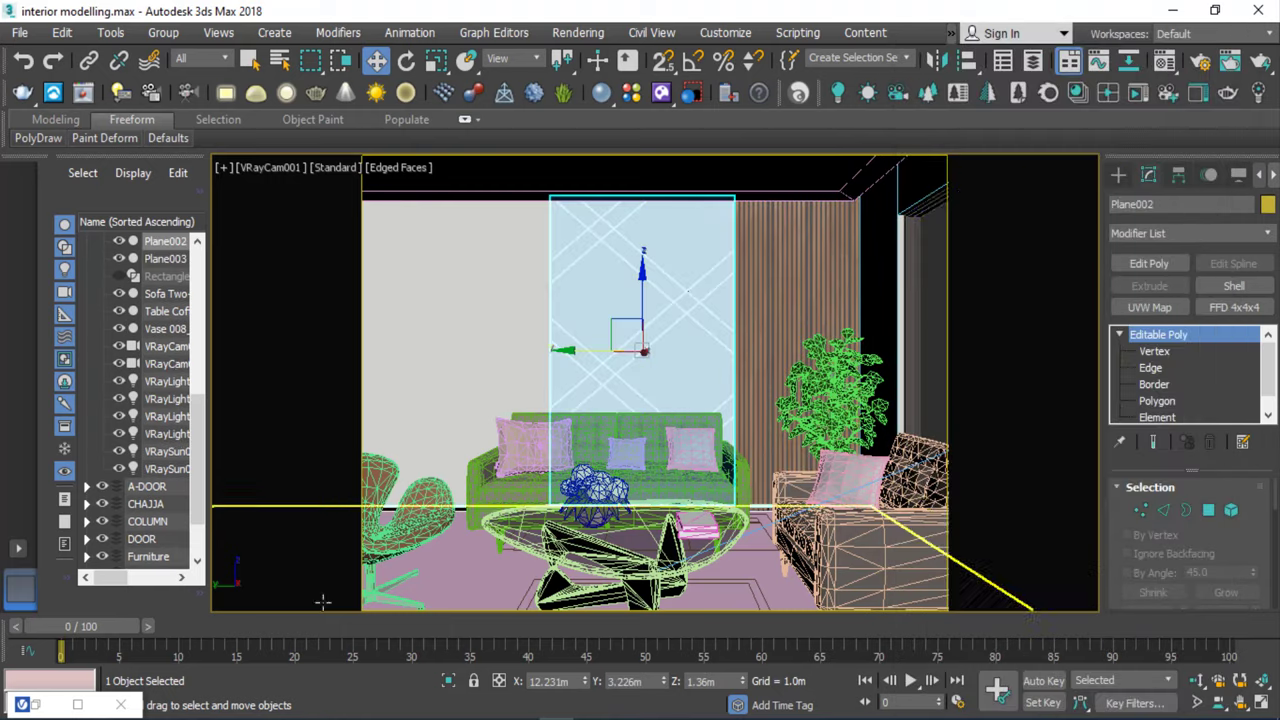
pyautogui.click(280, 72)
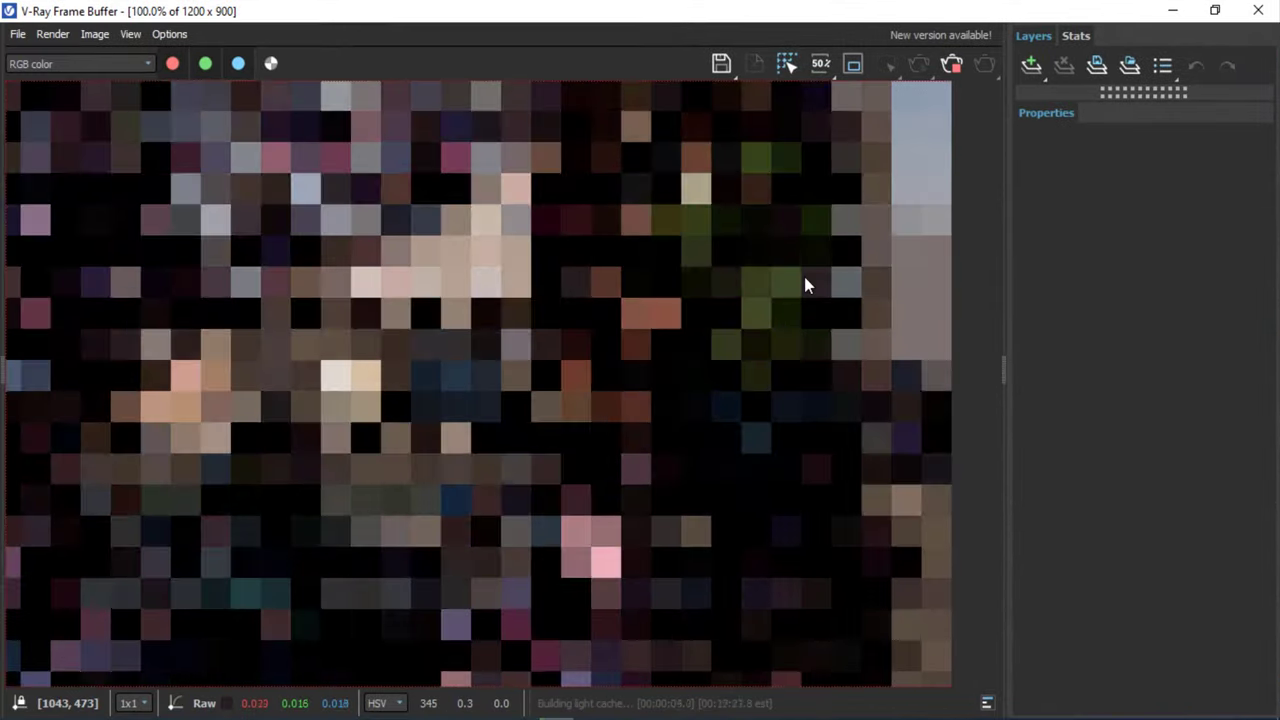
pyautogui.scroll(-1, 513, 330)
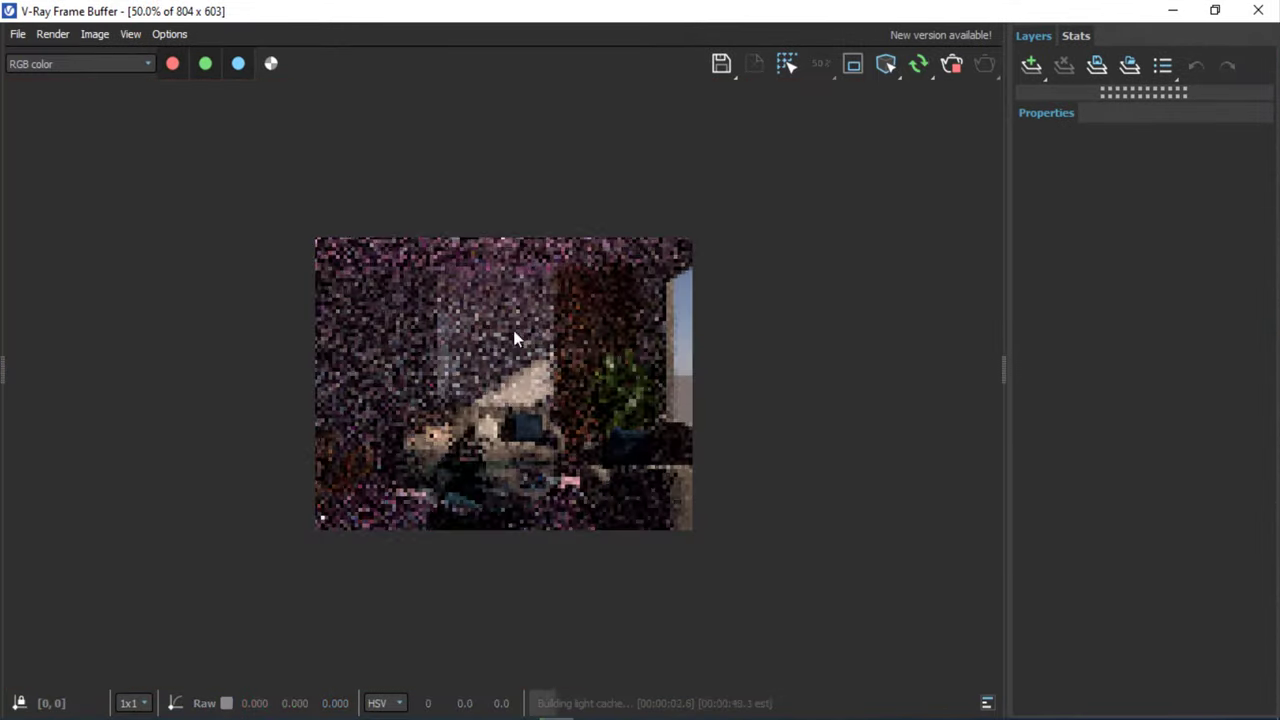
pyautogui.scroll(1, 503, 417)
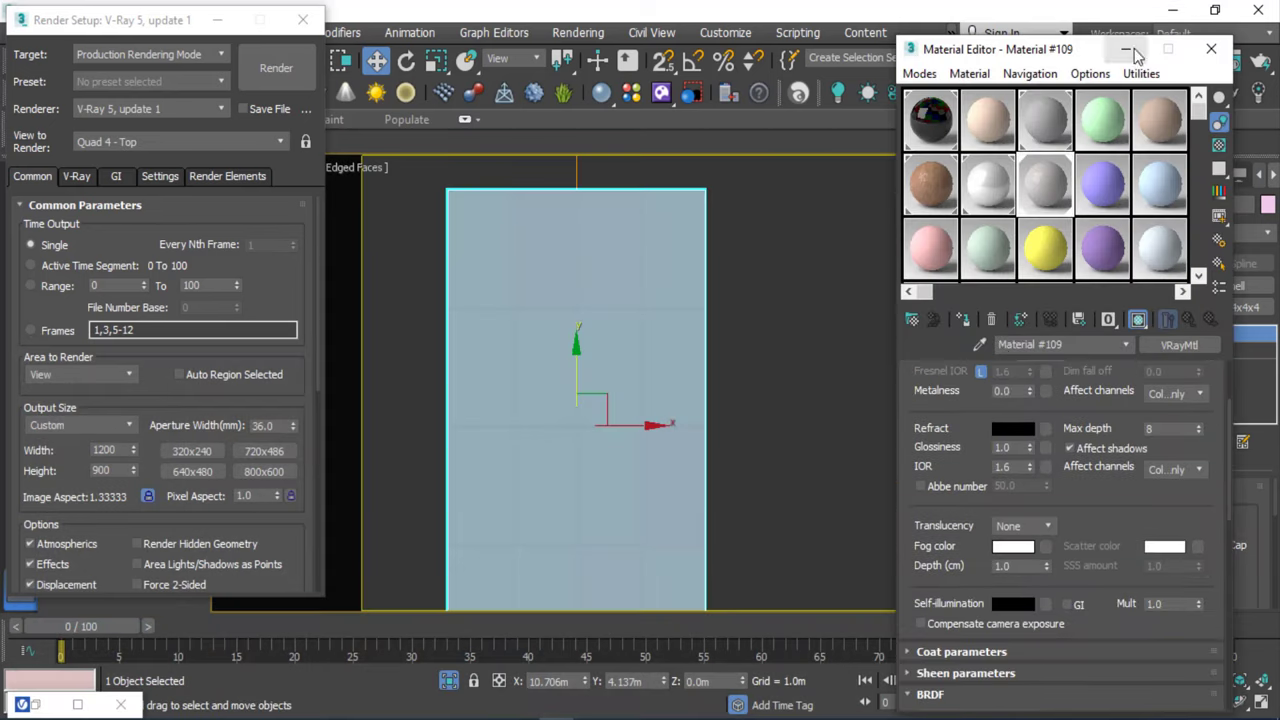
# Restore hidden objects, select Box002 and assign Material #10 to it.
pyautogui.click(445, 685)
pyautogui.click(635, 336)
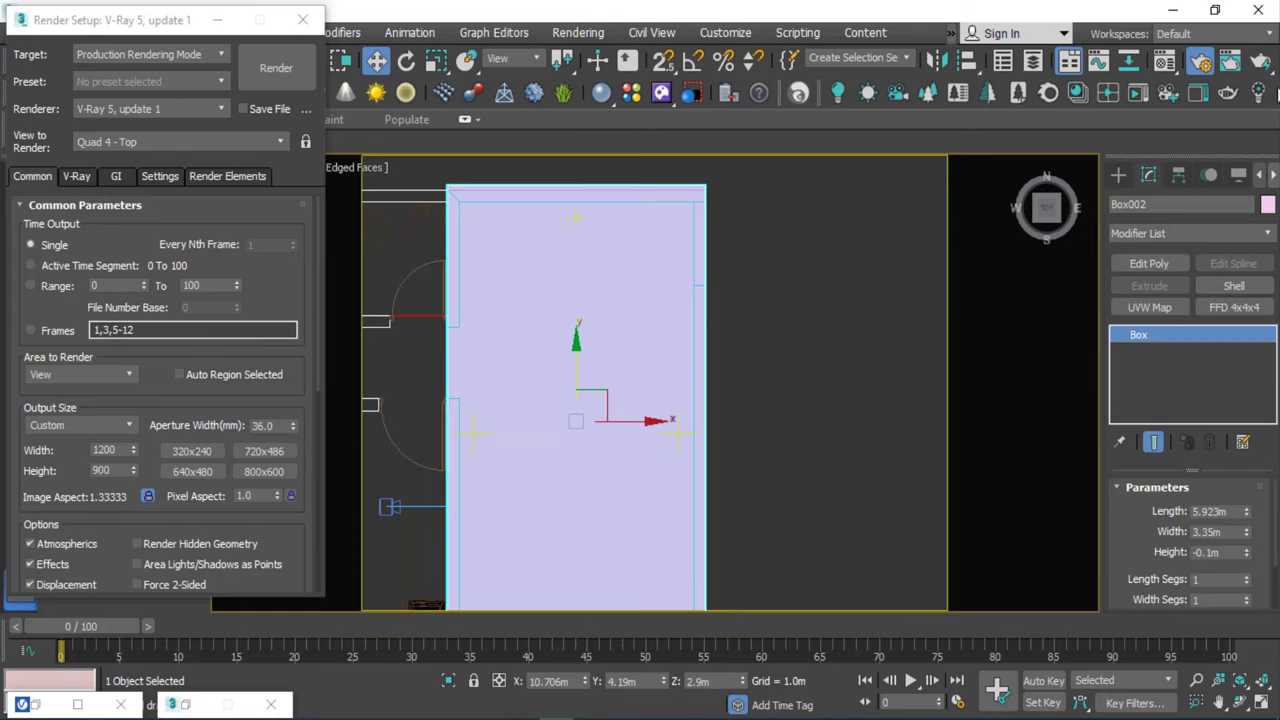
pyautogui.click(1166, 62)
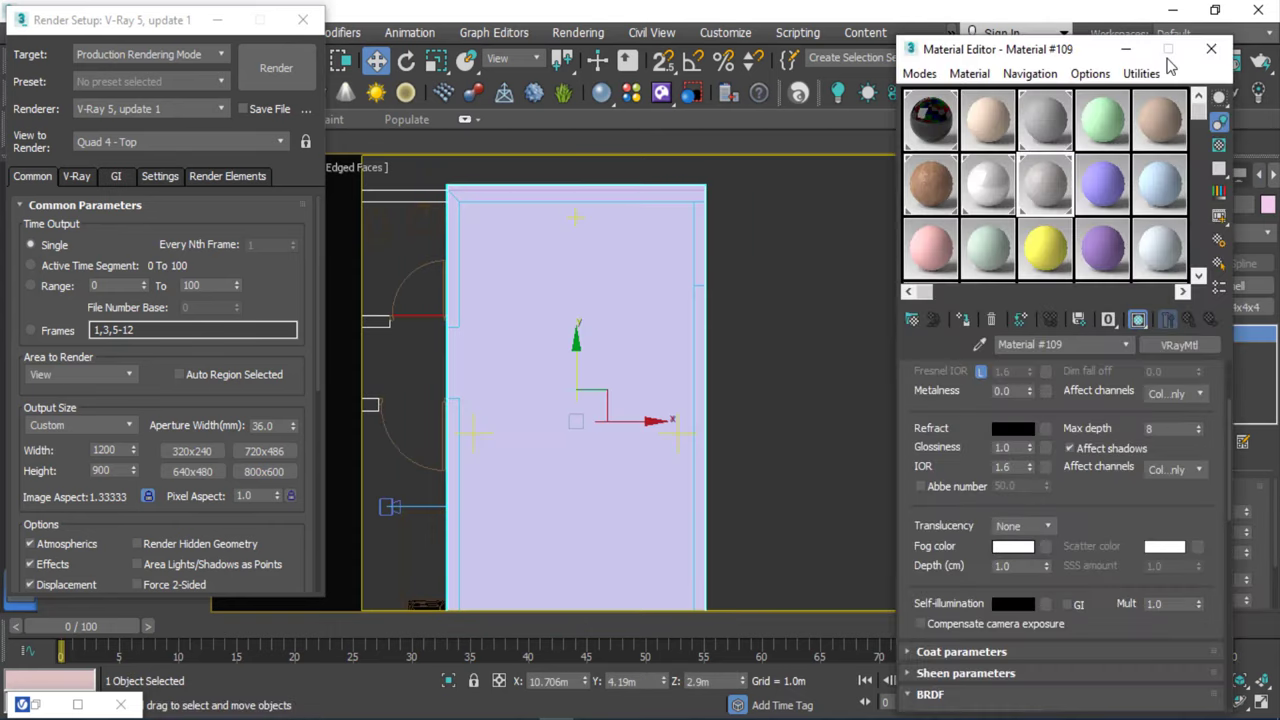
pyautogui.click(1092, 193)
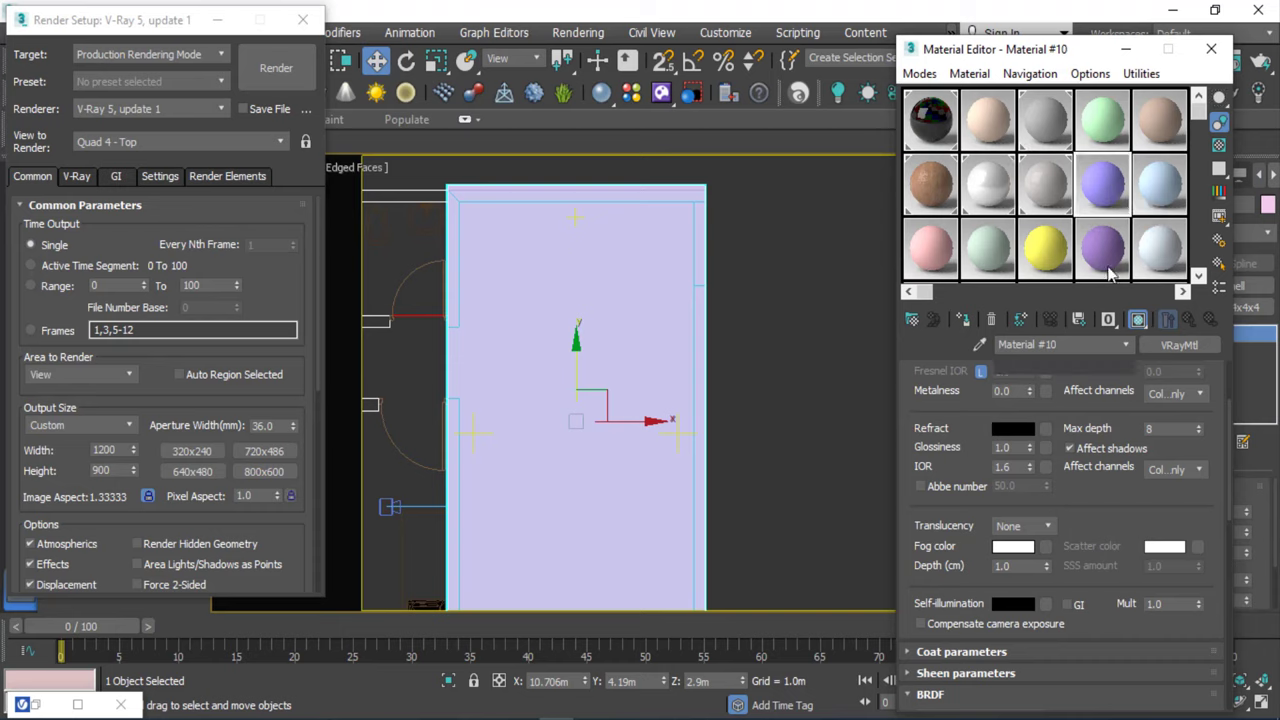
pyautogui.click(968, 320)
# Give Material #10 a near-white diffuse, reflection grey 158 and glossiness 0.8.
pyautogui.click(1013, 391)
pyautogui.click(537, 140)
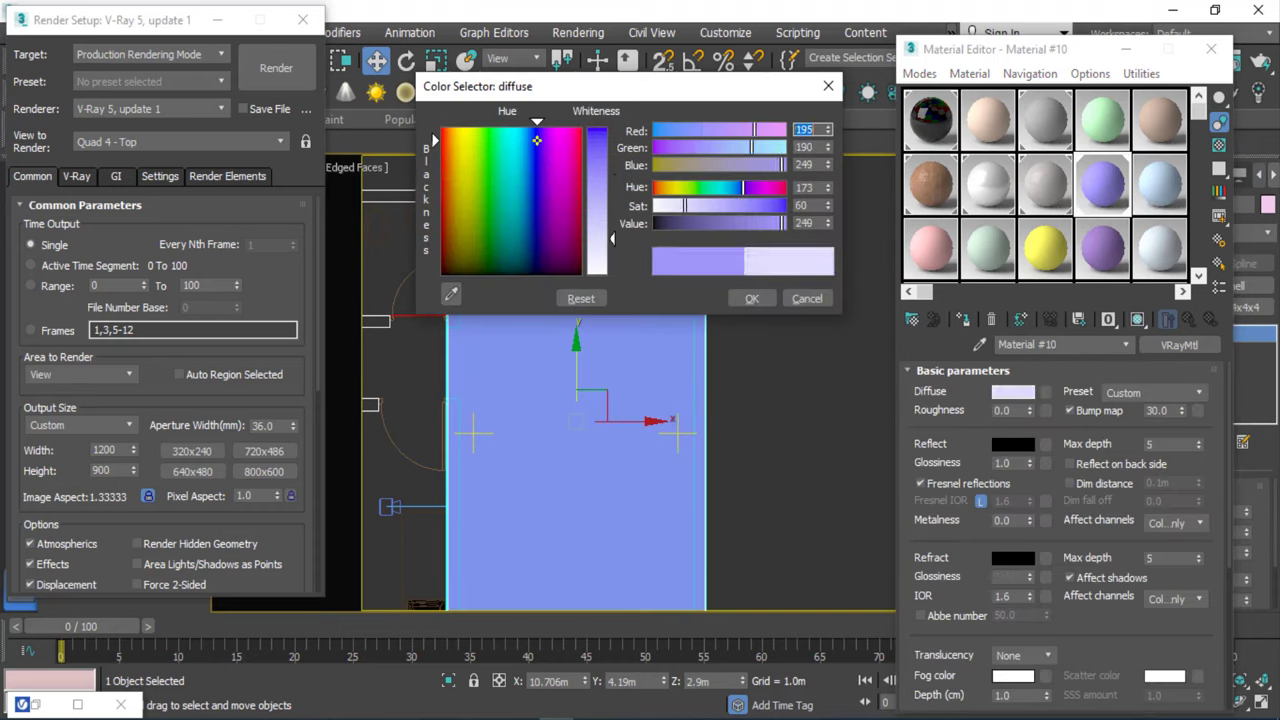
pyautogui.moveTo(597, 238); pyautogui.dragTo(597, 265)
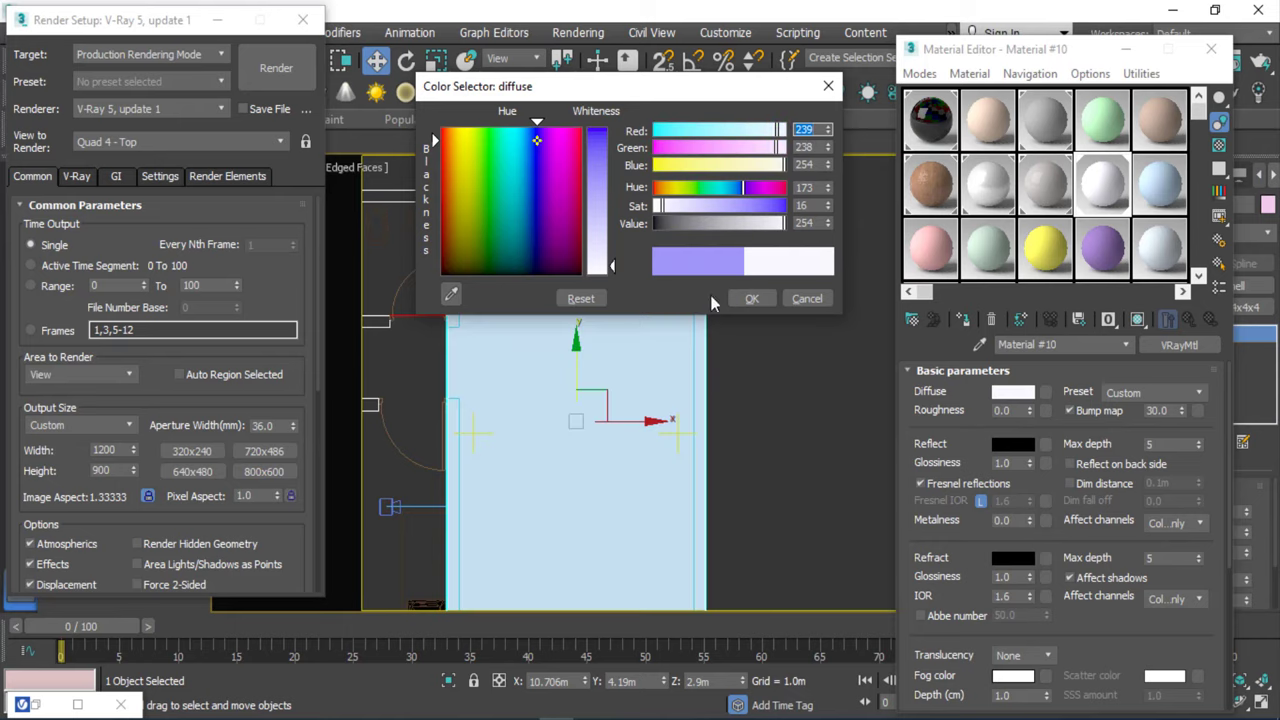
pyautogui.click(752, 298)
pyautogui.click(1020, 445)
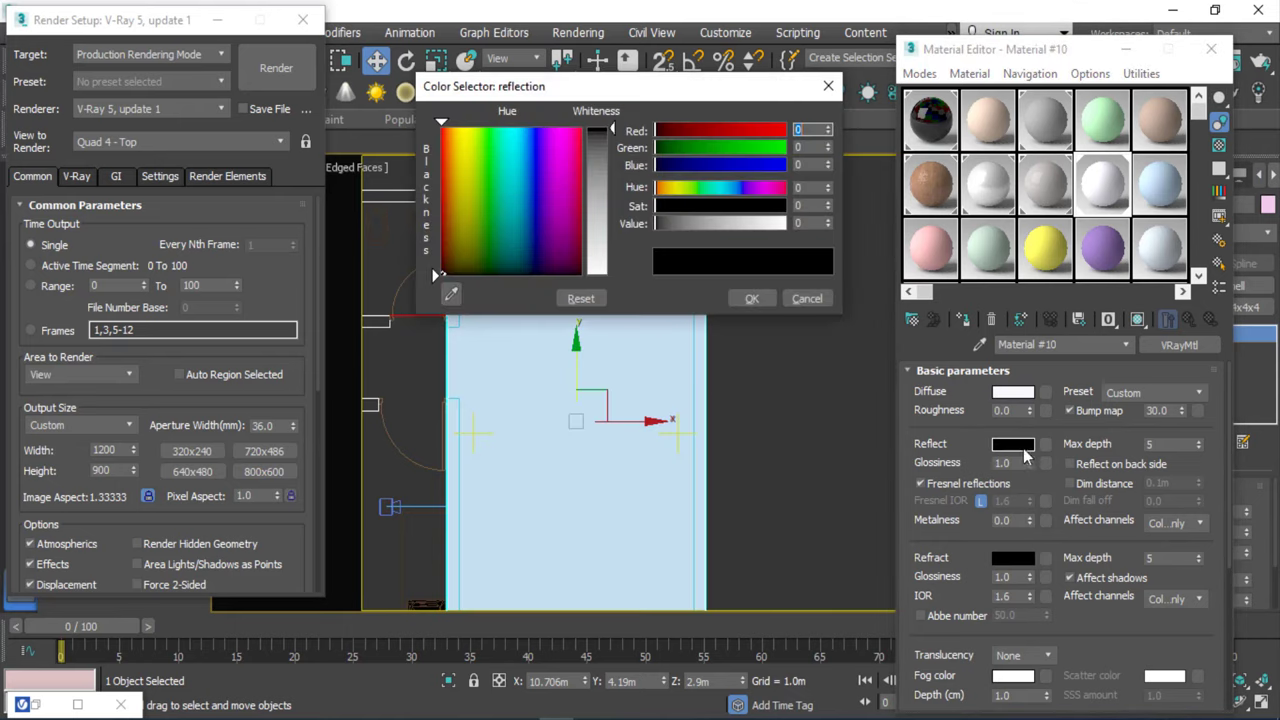
pyautogui.moveTo(617, 226); pyautogui.dragTo(613, 245)
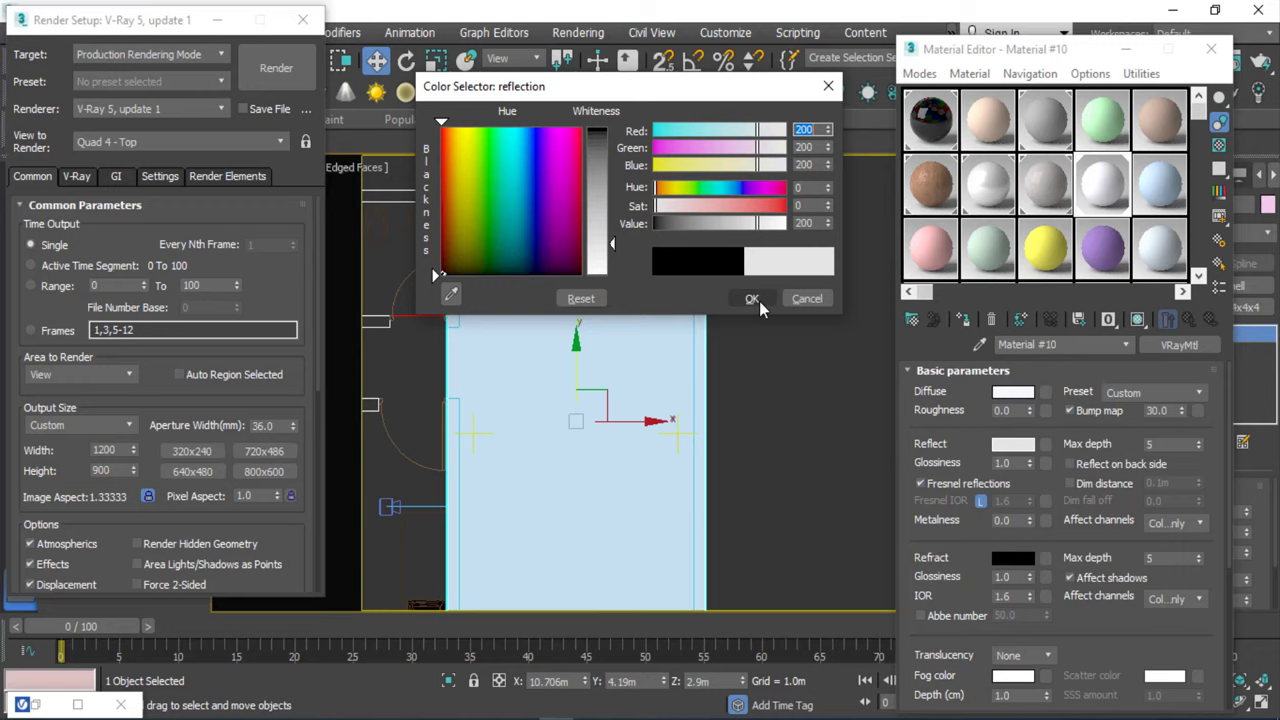
pyautogui.moveTo(612, 243); pyautogui.dragTo(612, 220)
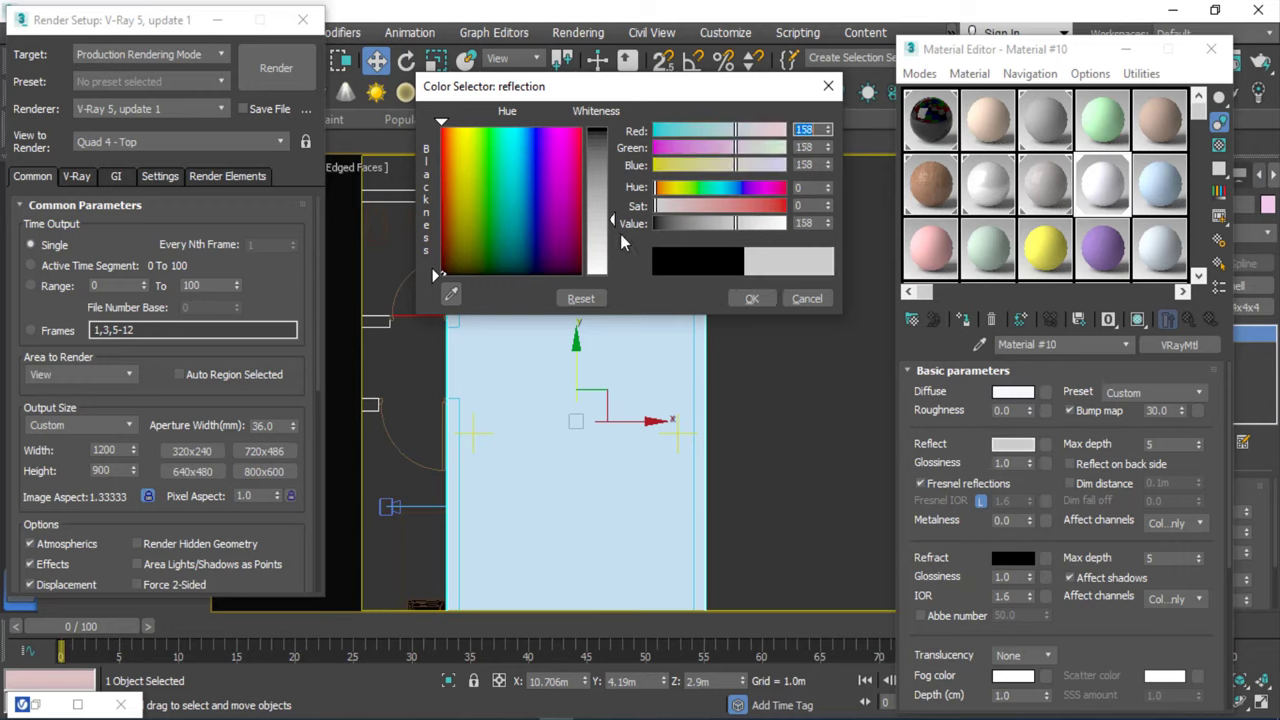
pyautogui.click(751, 298)
pyautogui.click(1006, 463)
pyautogui.write('0.8')
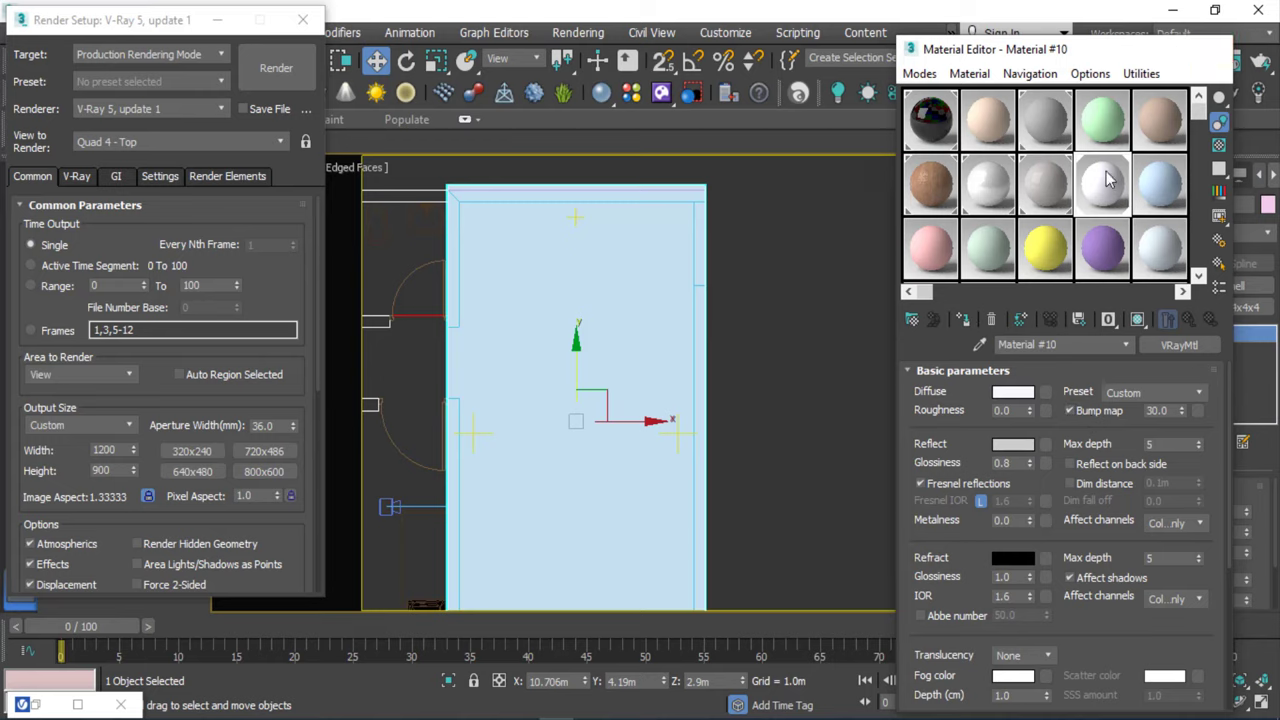
# Close the Material Editor and return to the VRayCam001 view.
pyautogui.click(1211, 48)
pyautogui.click(771, 351)
pyautogui.press('c')
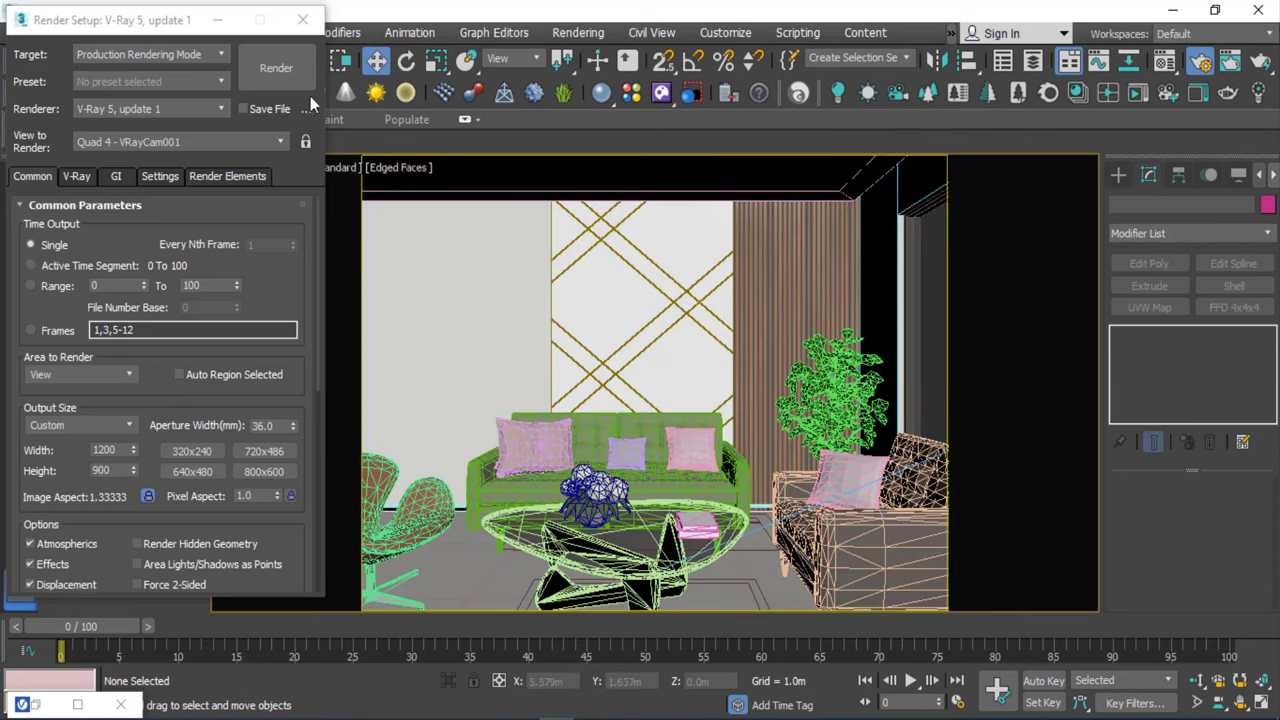
# Open the V-Ray frame buffer, run a brief interactive render, then stop it.
pyautogui.rightClick(558, 320)
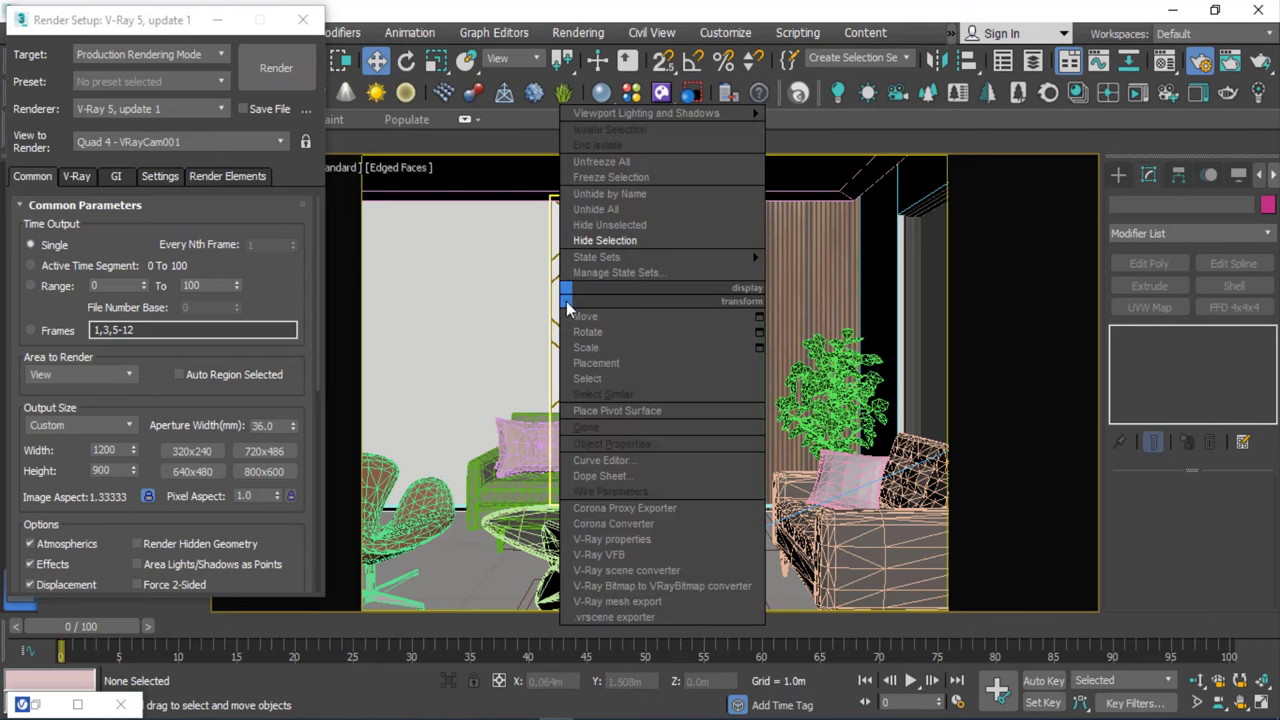
pyautogui.click(666, 549)
pyautogui.click(919, 64)
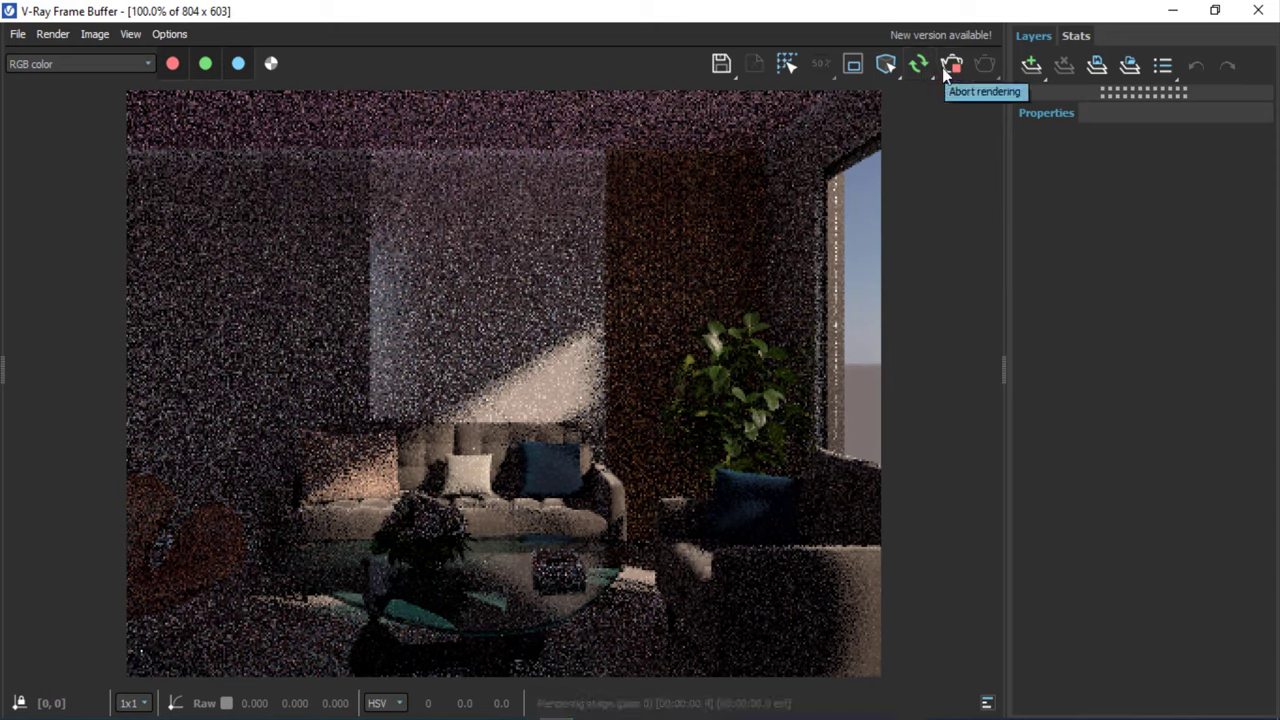
pyautogui.click(948, 76)
pyautogui.click(1172, 10)
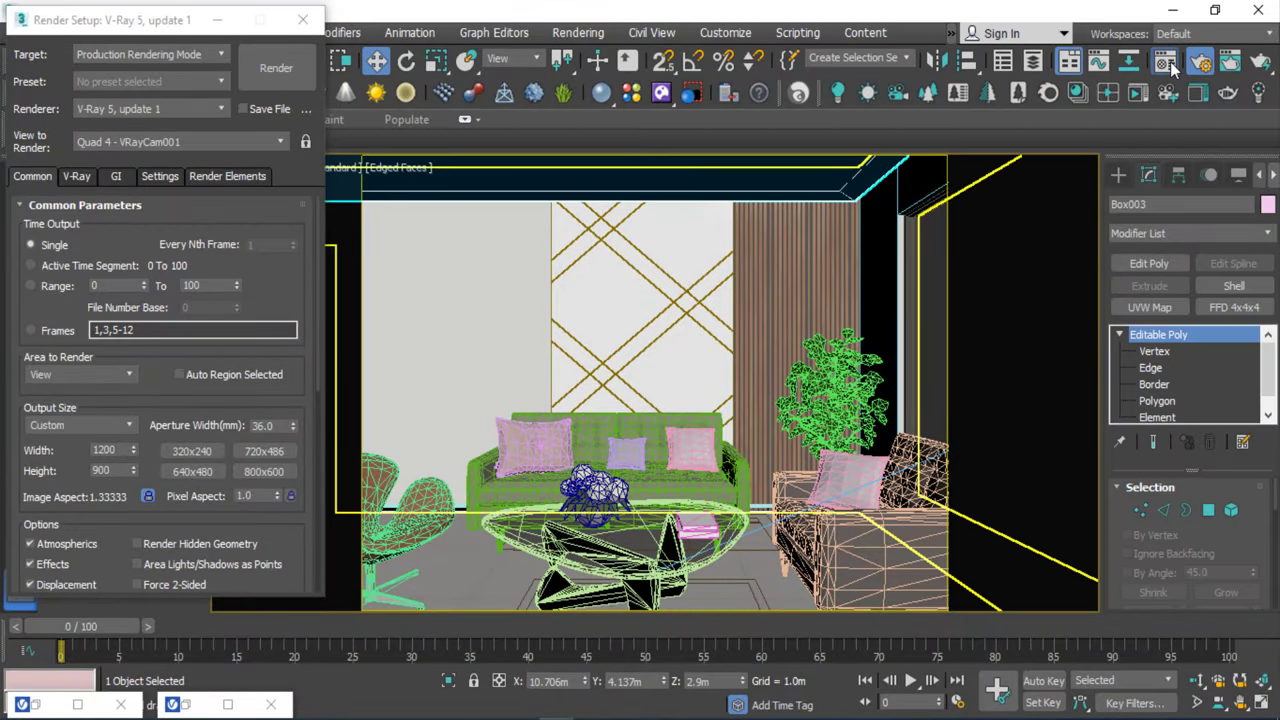
# Check the Material Editor, then restart the render of the camera view.
pyautogui.press('m')
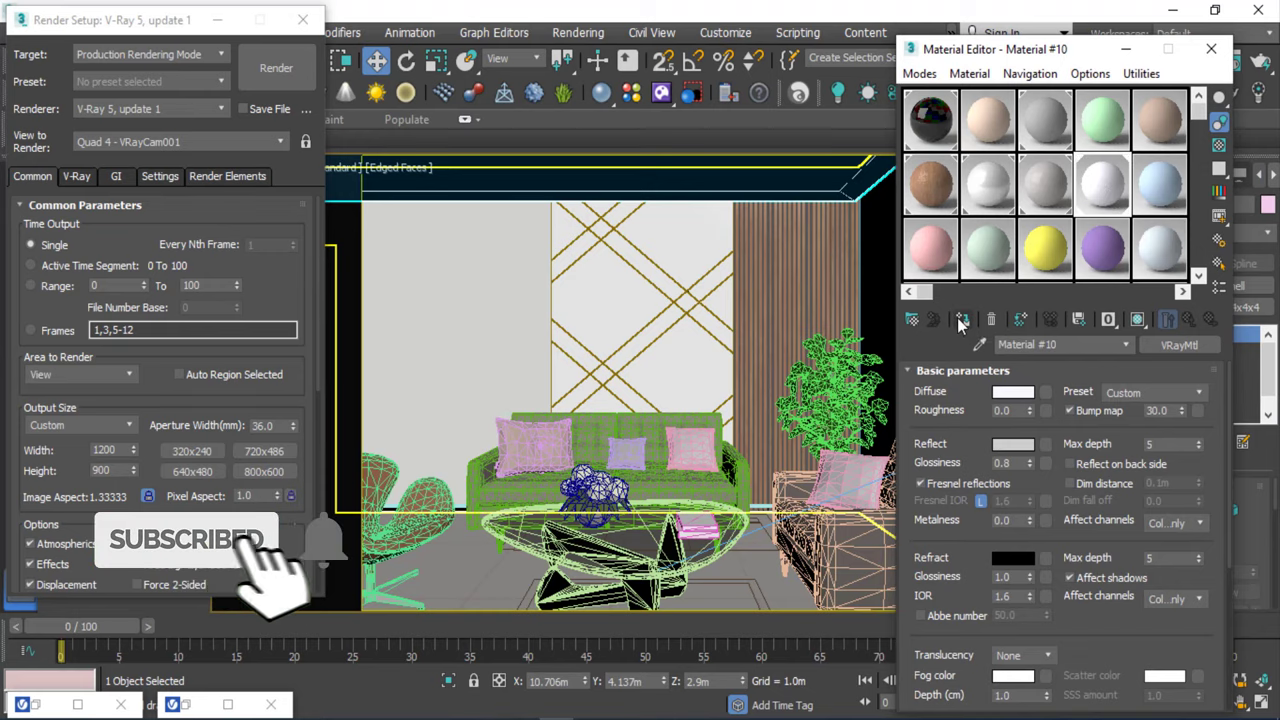
pyautogui.click(1126, 48)
pyautogui.rightClick(178, 705)
pyautogui.press('Escape')
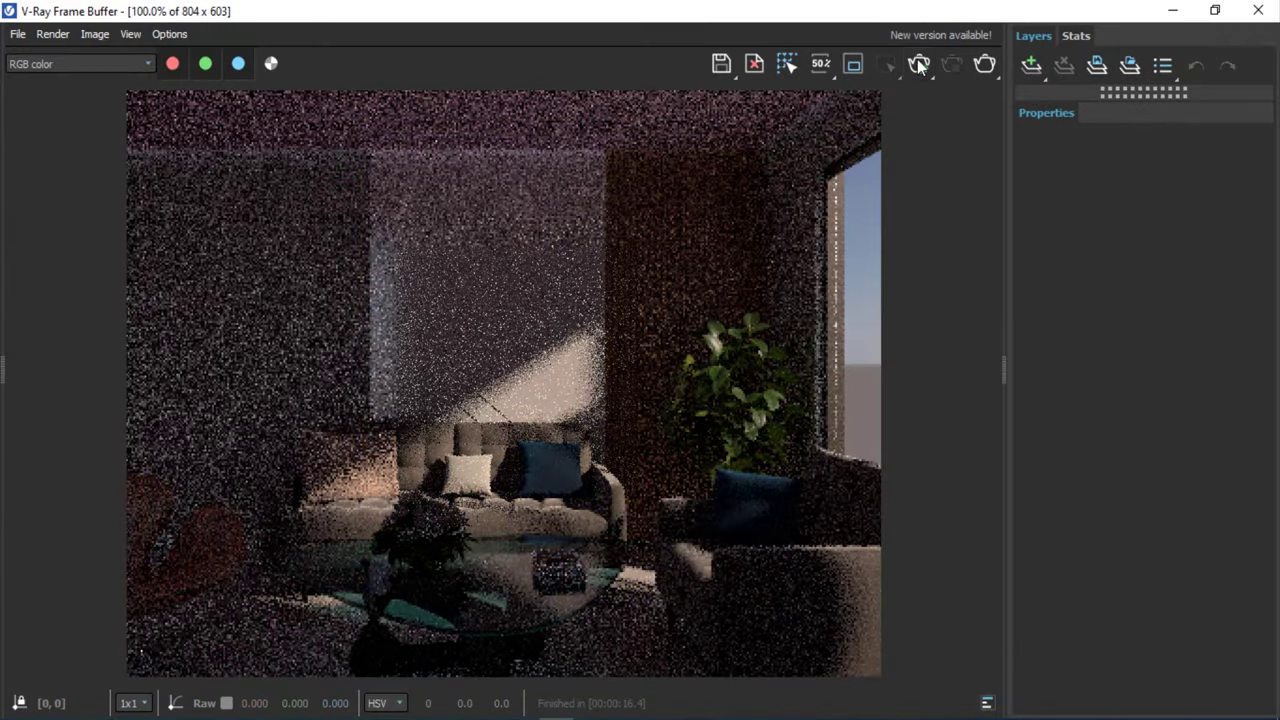
pyautogui.click(918, 66)
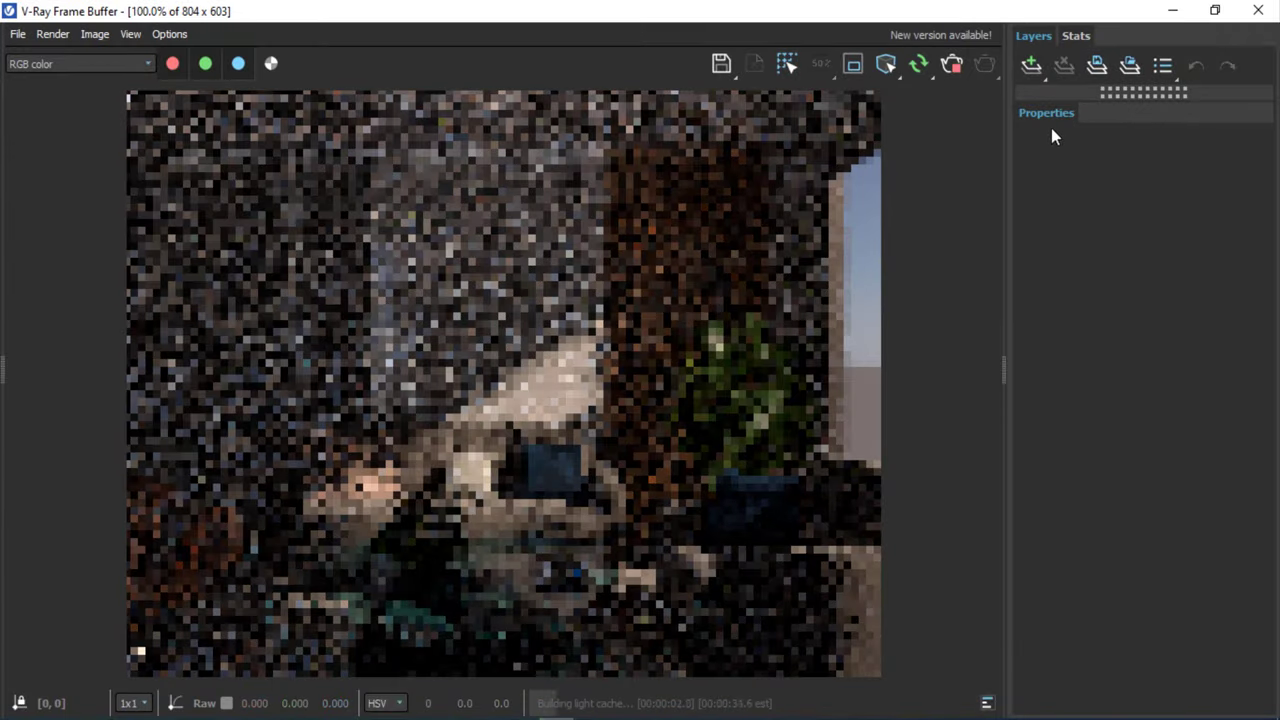
# Add an Exposure layer with exposure 1.793, highlight burn 0.647 and contrast 0.283.
pyautogui.click(1037, 68)
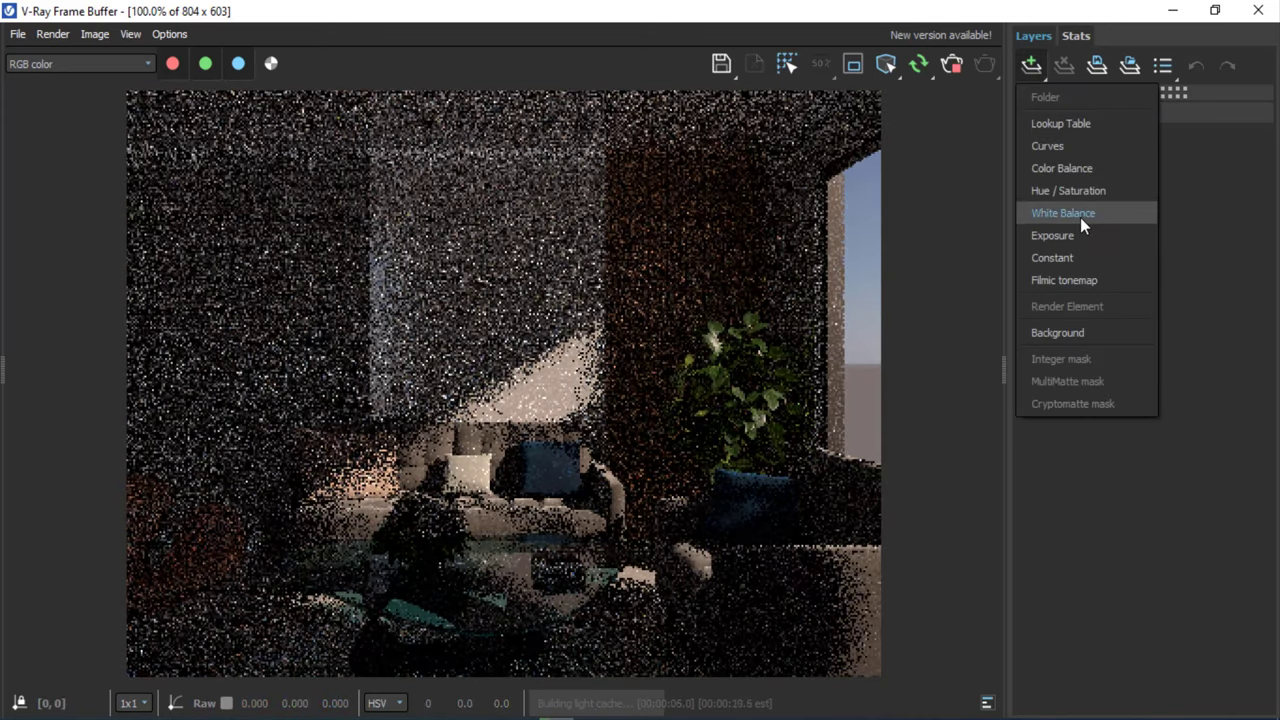
pyautogui.click(1077, 244)
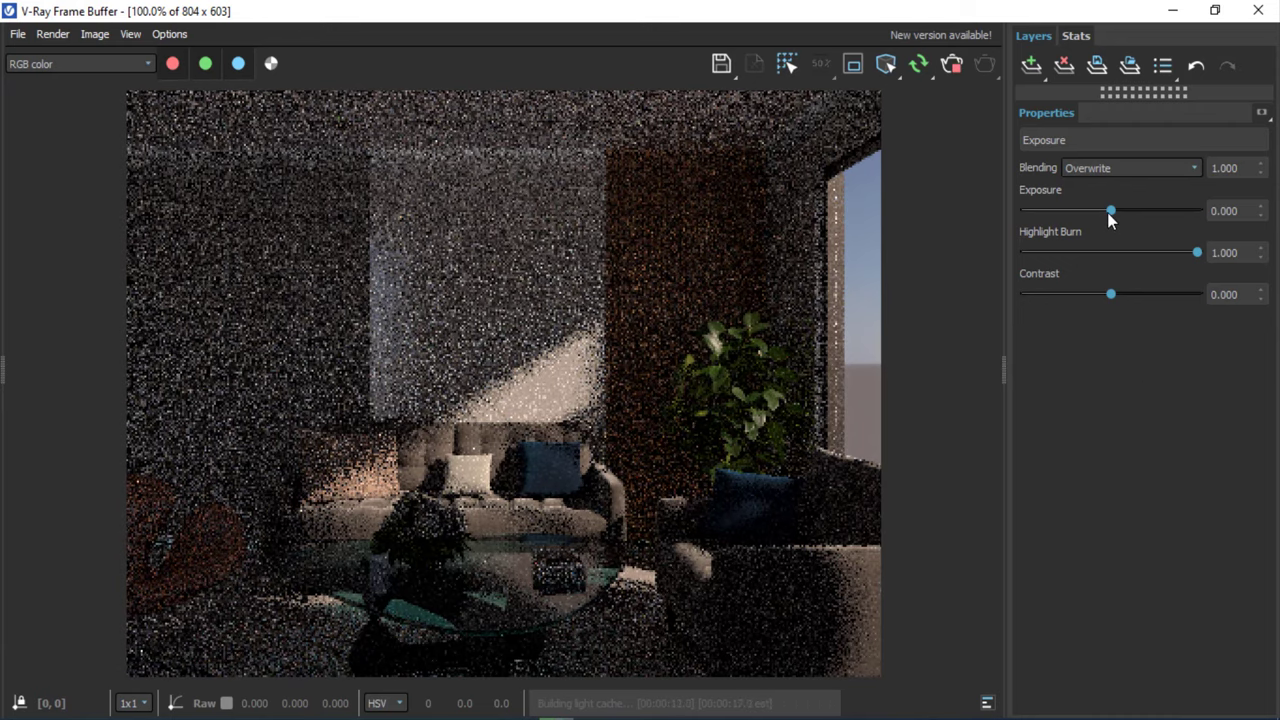
pyautogui.moveTo(1108, 211); pyautogui.dragTo(1131, 213)
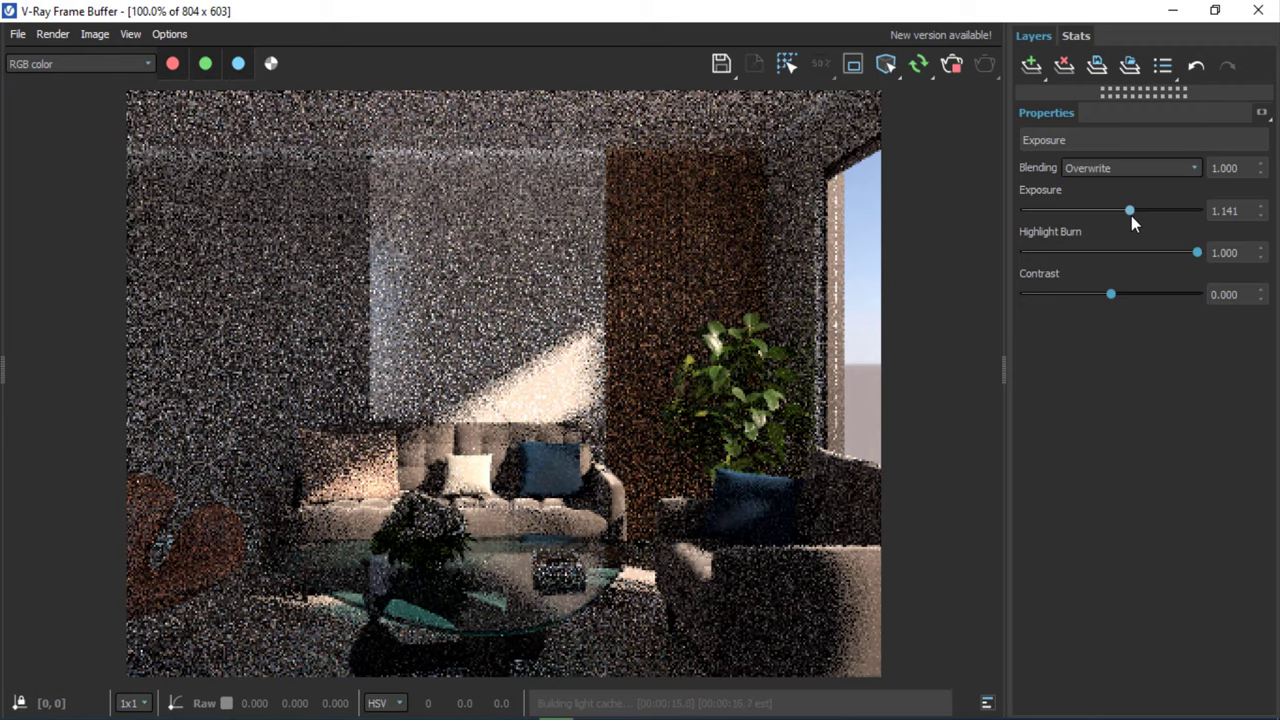
pyautogui.moveTo(1131, 215)
pyautogui.mouseDown()
pyautogui.moveTo(1158, 252)
pyautogui.moveTo(1146, 252)
pyautogui.mouseUp()
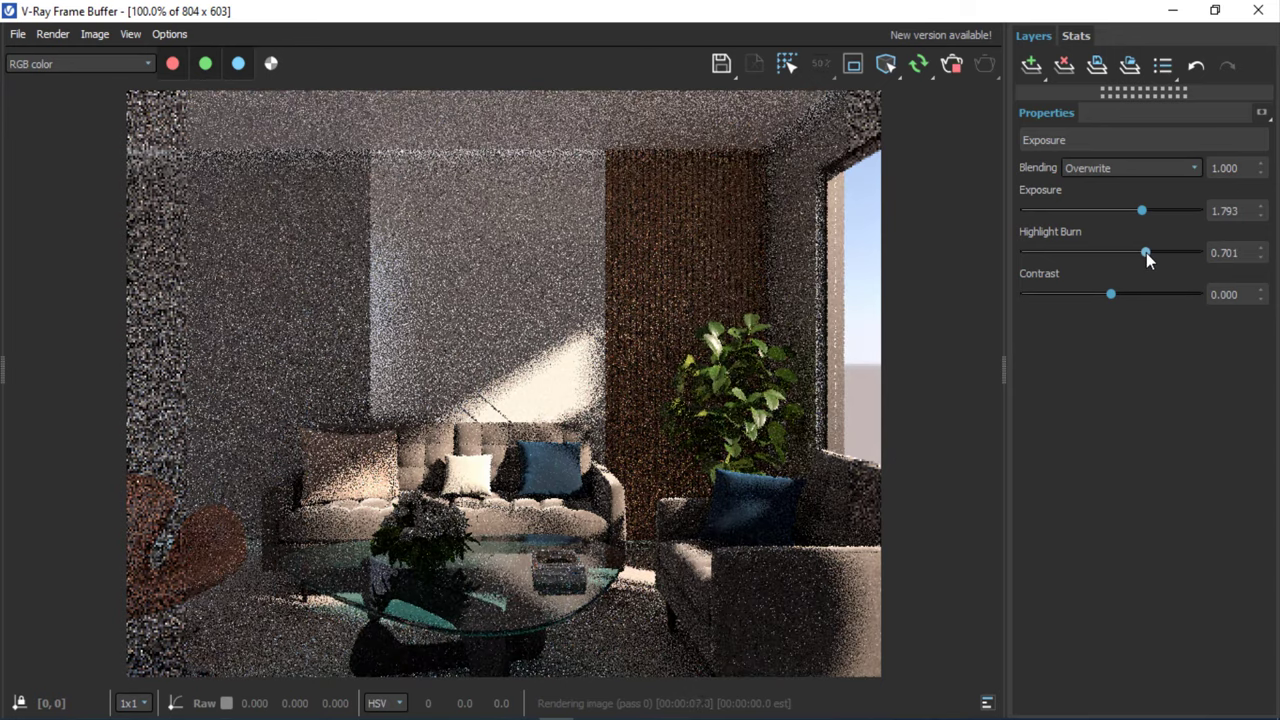
pyautogui.moveTo(1143, 252); pyautogui.dragTo(1137, 252)
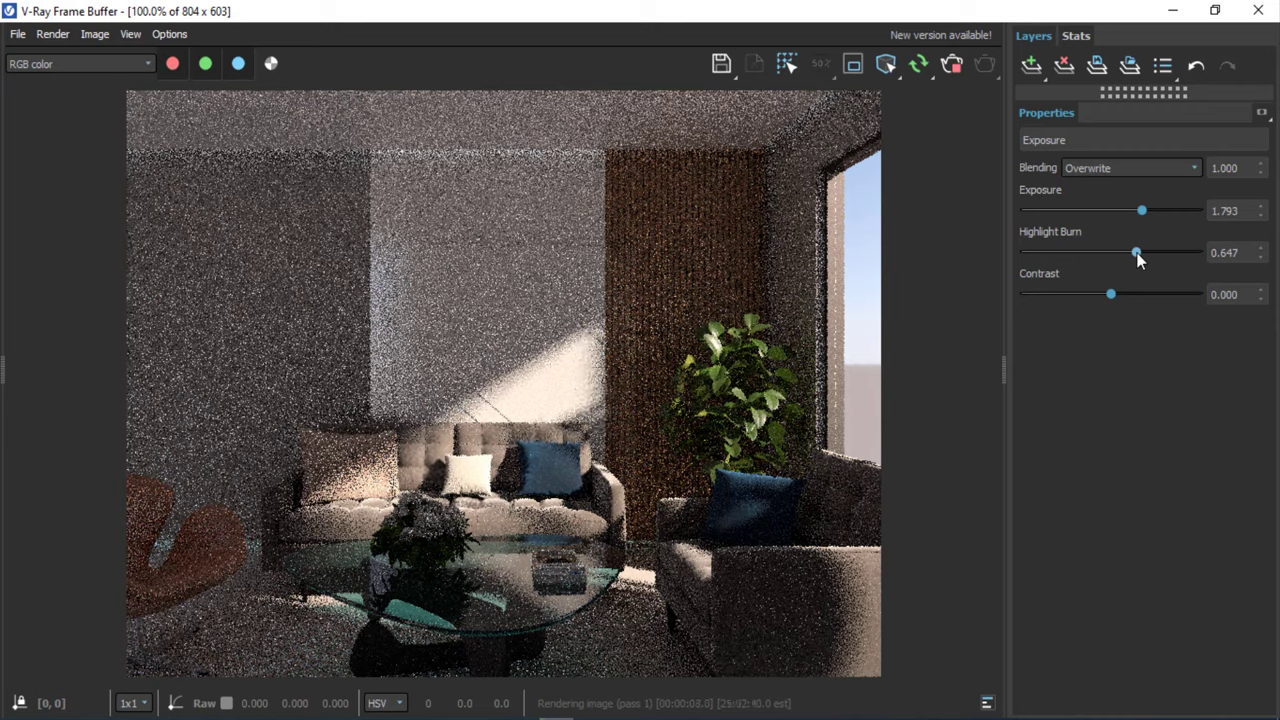
pyautogui.moveTo(1112, 294); pyautogui.dragTo(1136, 297)
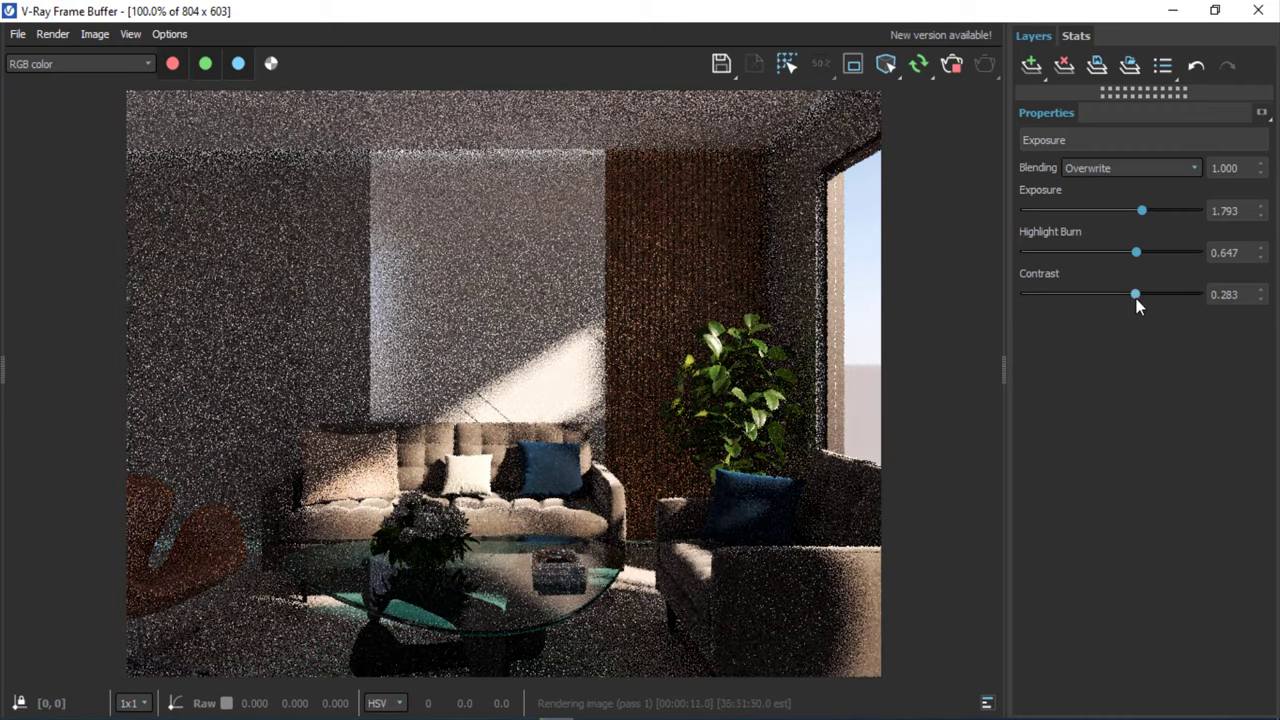